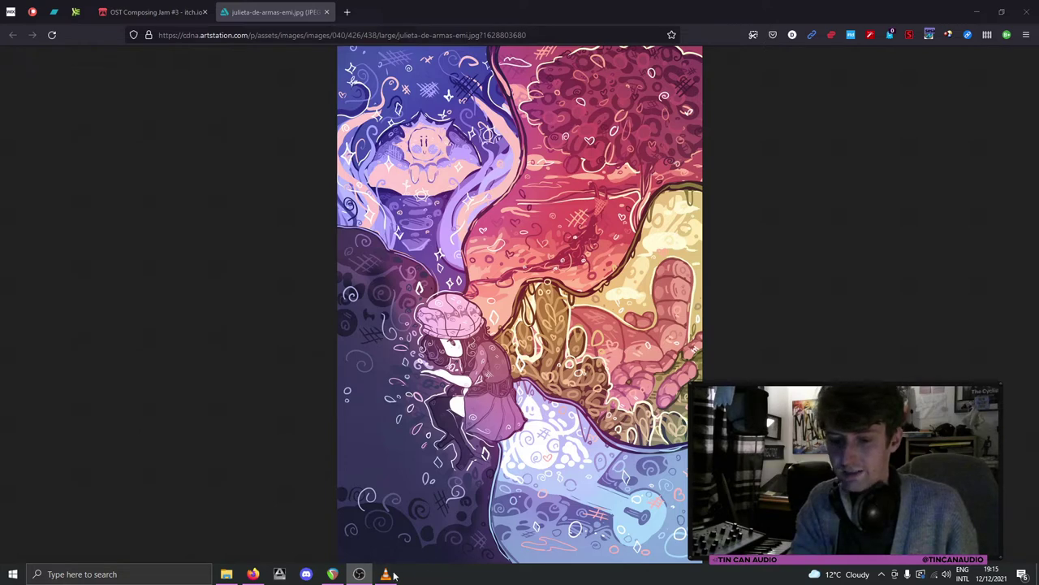
Step: Switch to REAPER and return the edit cursor to the start of the project
left_click(339, 576)
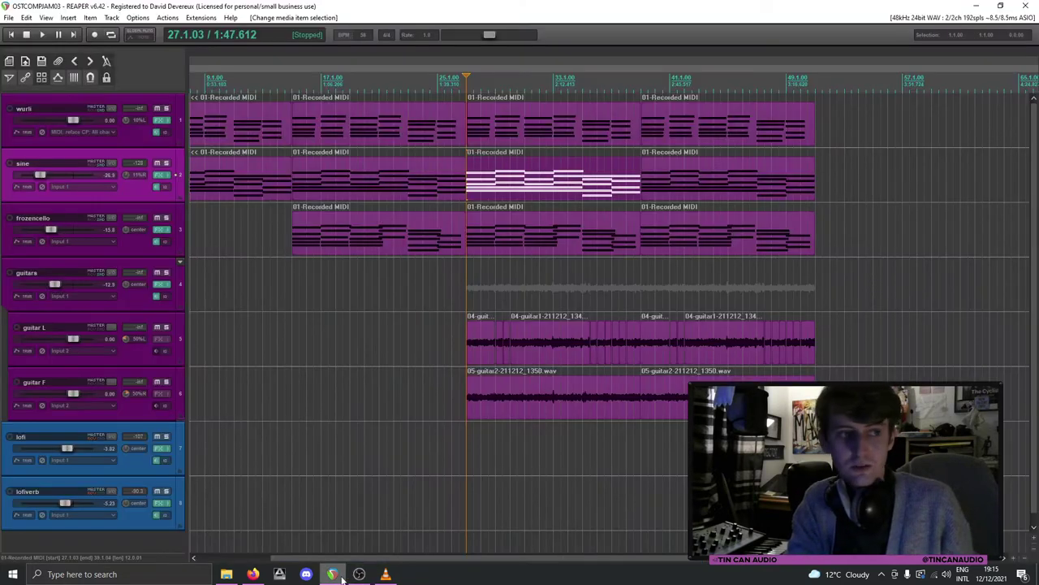
scroll(408, 234, "down", 5)
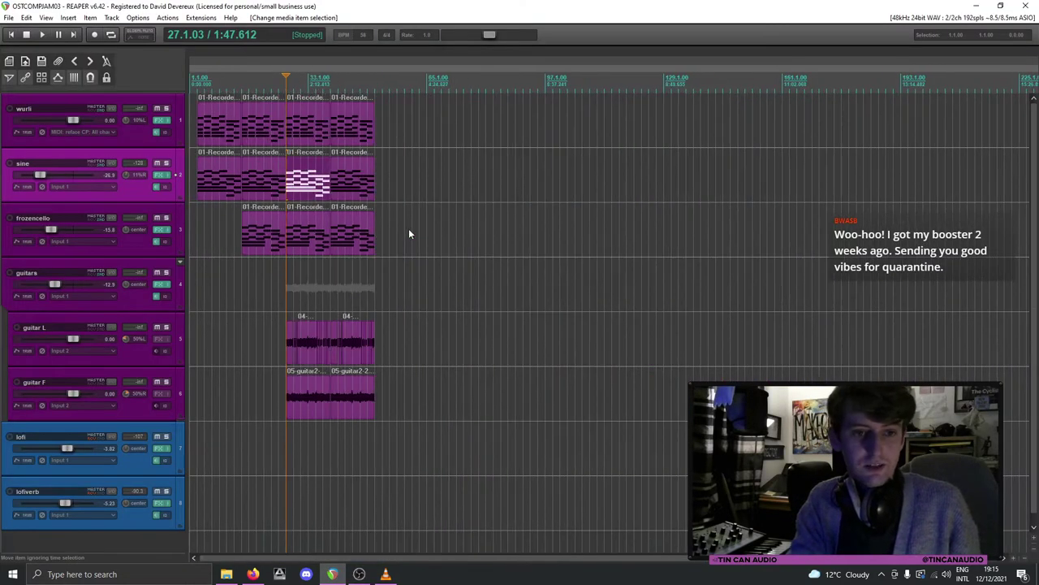
scroll(408, 234, "up", 4)
left_click(10, 34)
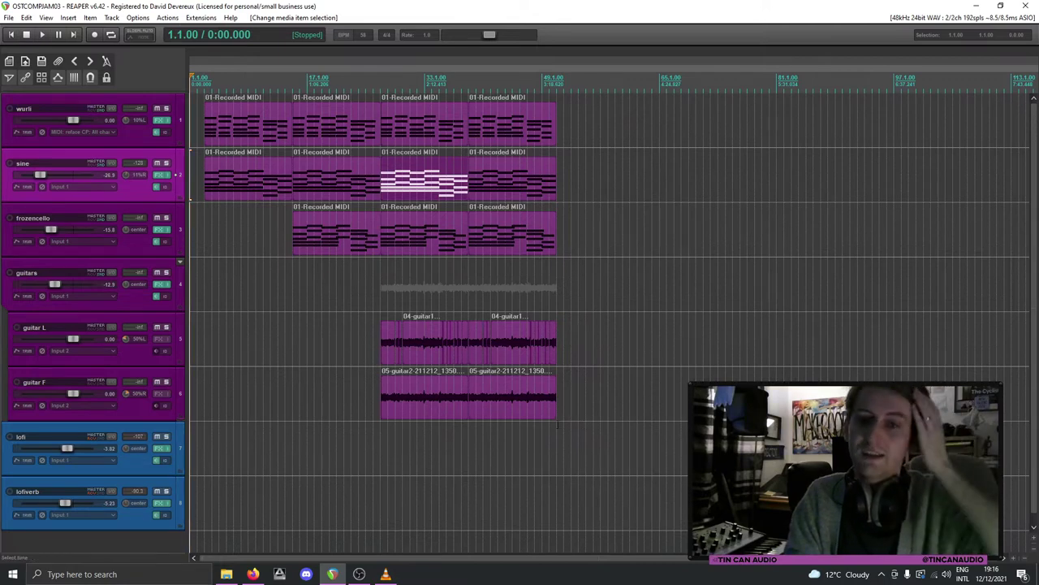
Step: Place the edit cursor at bar 2, just before the first wurli item, and play the arrangement
left_click(386, 574)
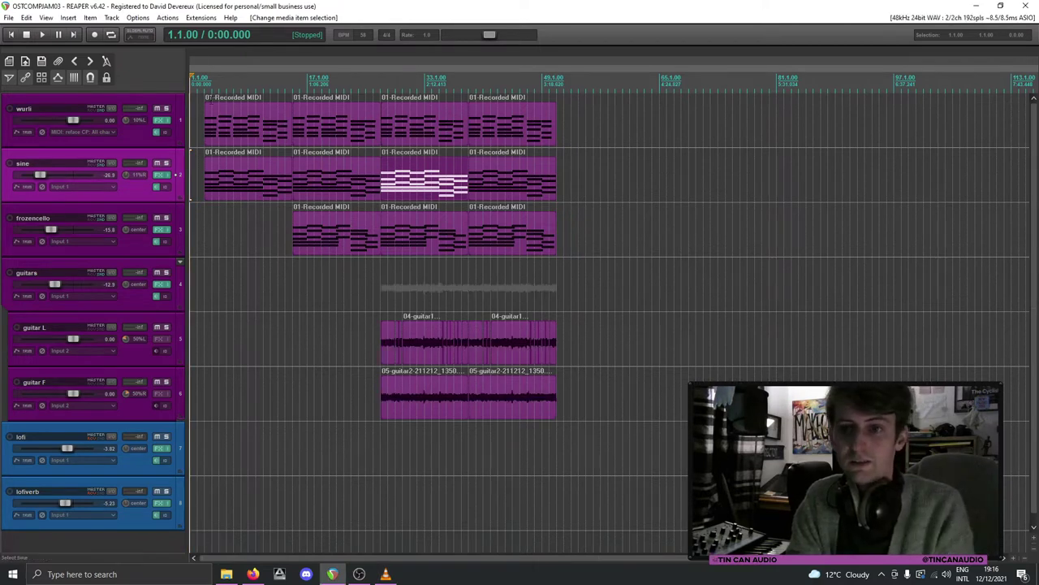
left_click(203, 132)
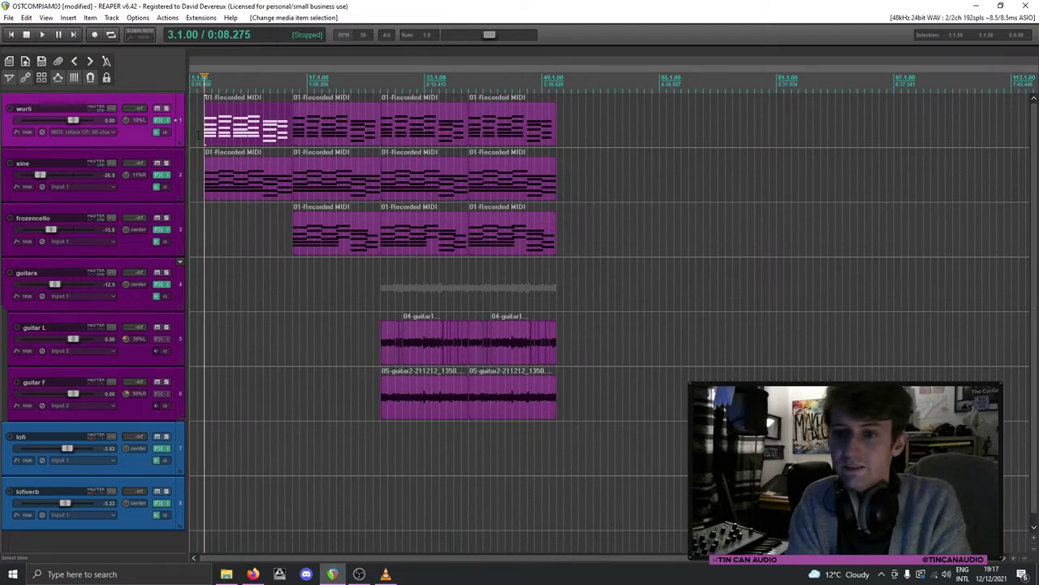
left_click(199, 136)
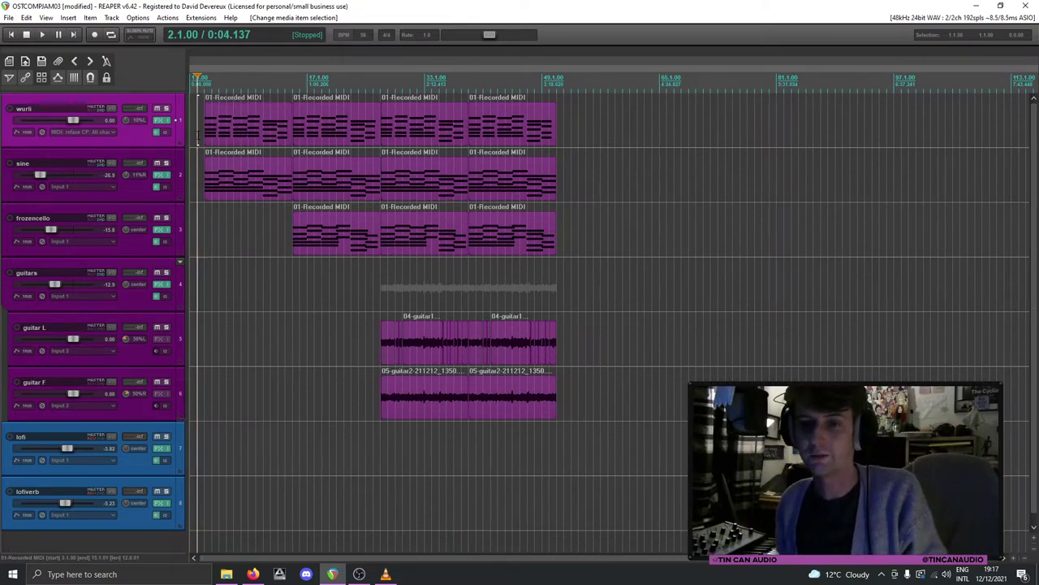
key("space")
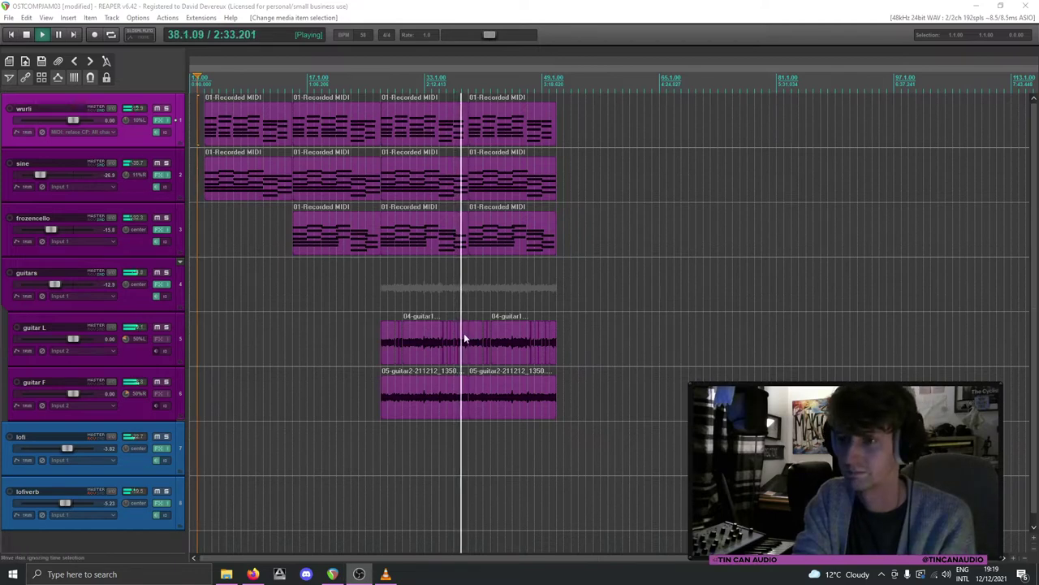
Step: Review the arrangement's final section during playback, select the last frozencello item, and stop playback at the end
scroll(464, 333, "up", 2)
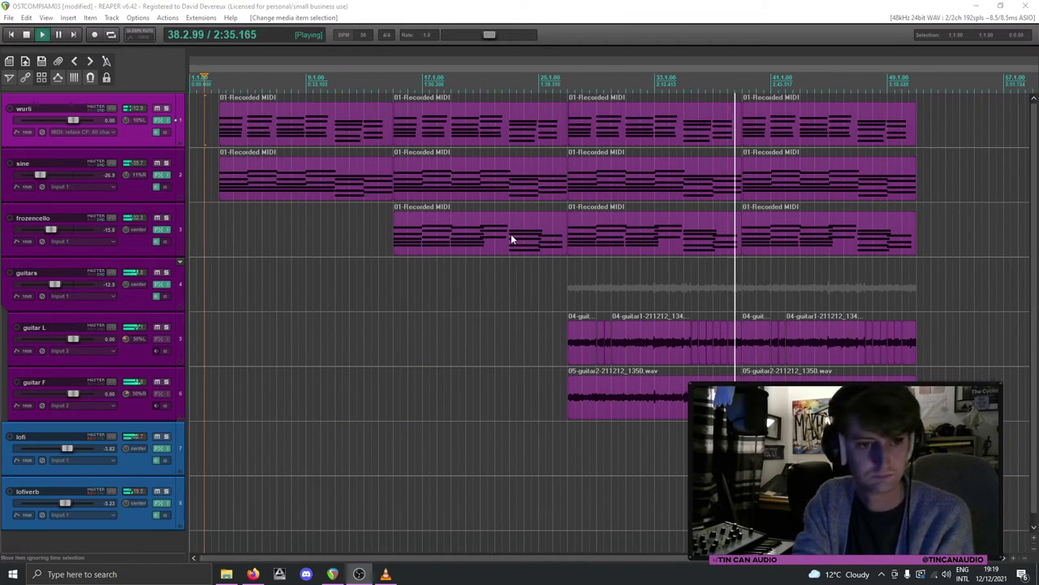
scroll(606, 276, "down", 3)
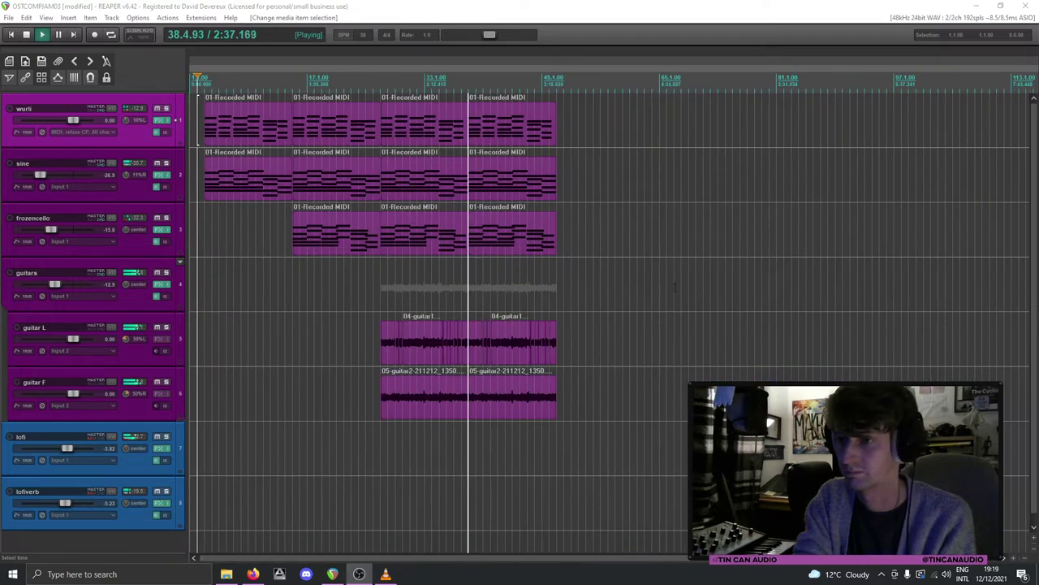
scroll(606, 276, "up", 1)
scroll(600, 273, "up", 1)
scroll(578, 262, "down", 1)
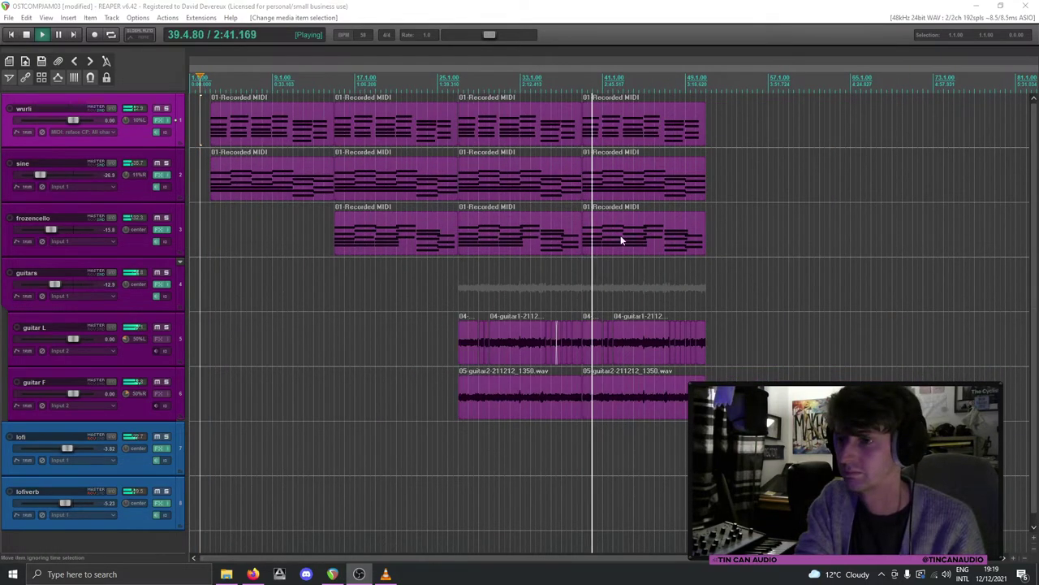
left_click(635, 257)
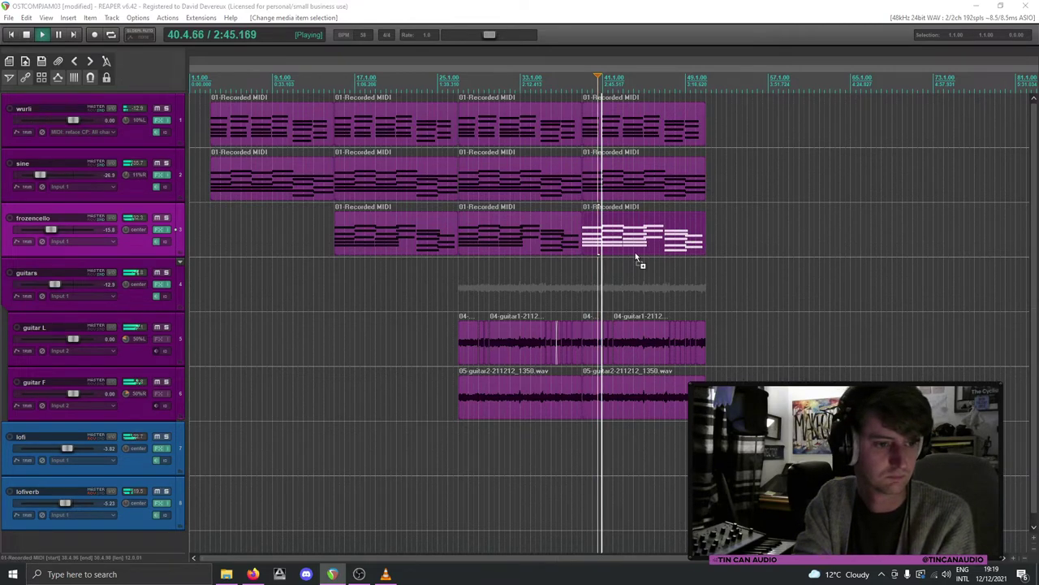
scroll(602, 247, "down", 1)
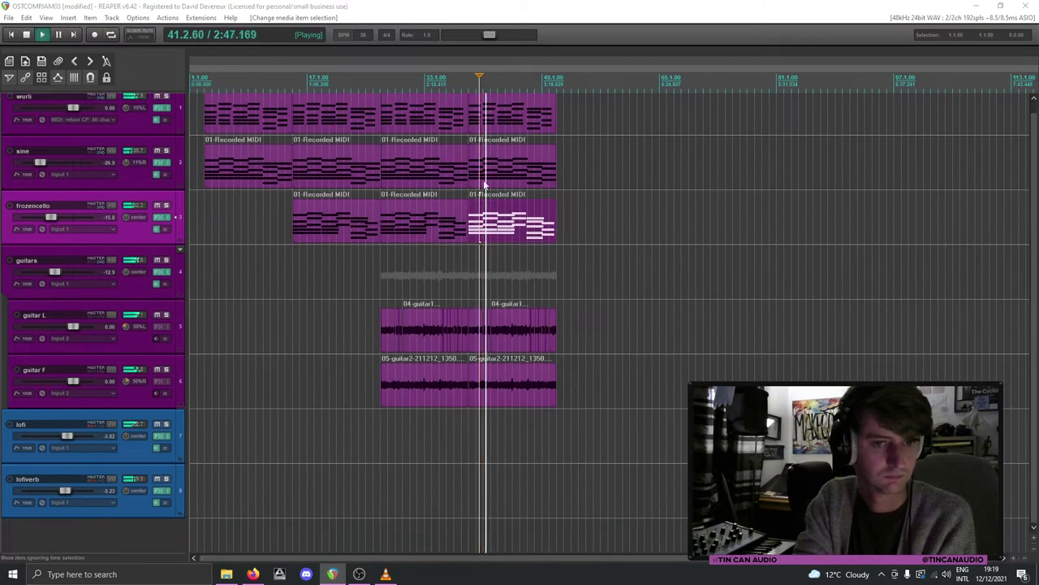
scroll(532, 227, "up", 3)
scroll(532, 226, "down", 3)
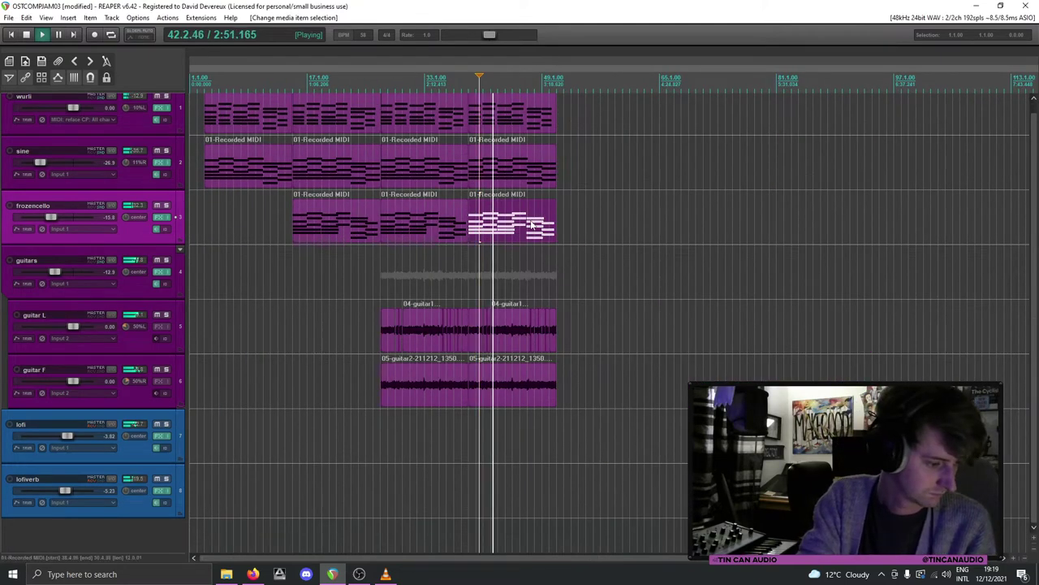
scroll(532, 227, "down", 1)
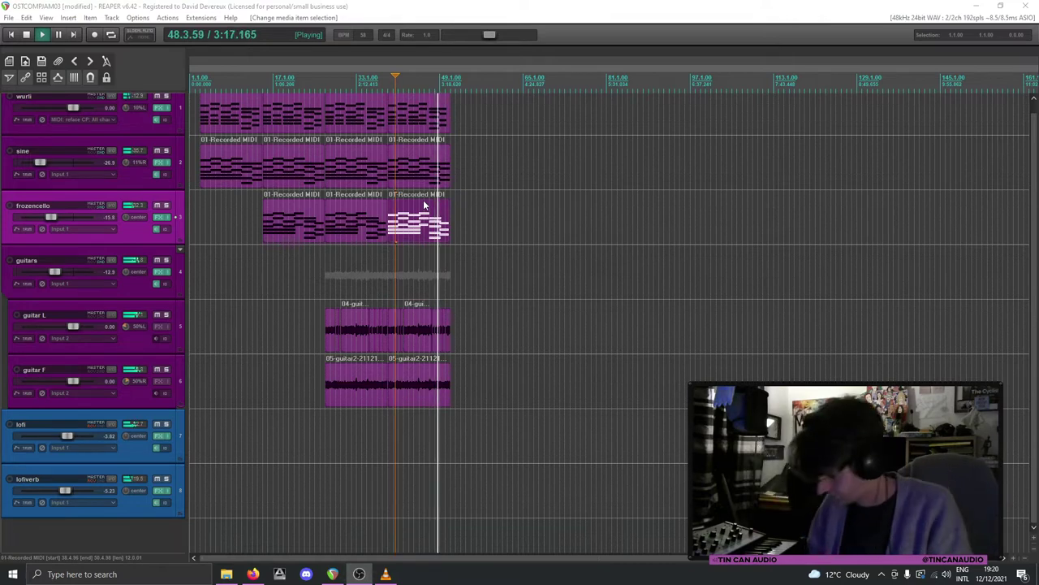
scroll(423, 215, "down", 3)
scroll(423, 224, "up", 3)
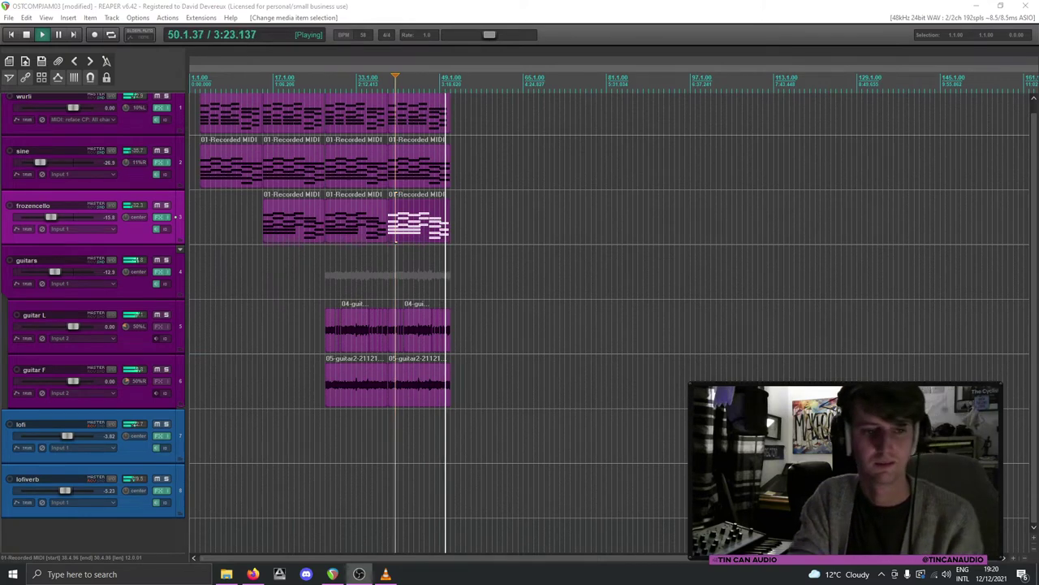
scroll(357, 292, "up", 2)
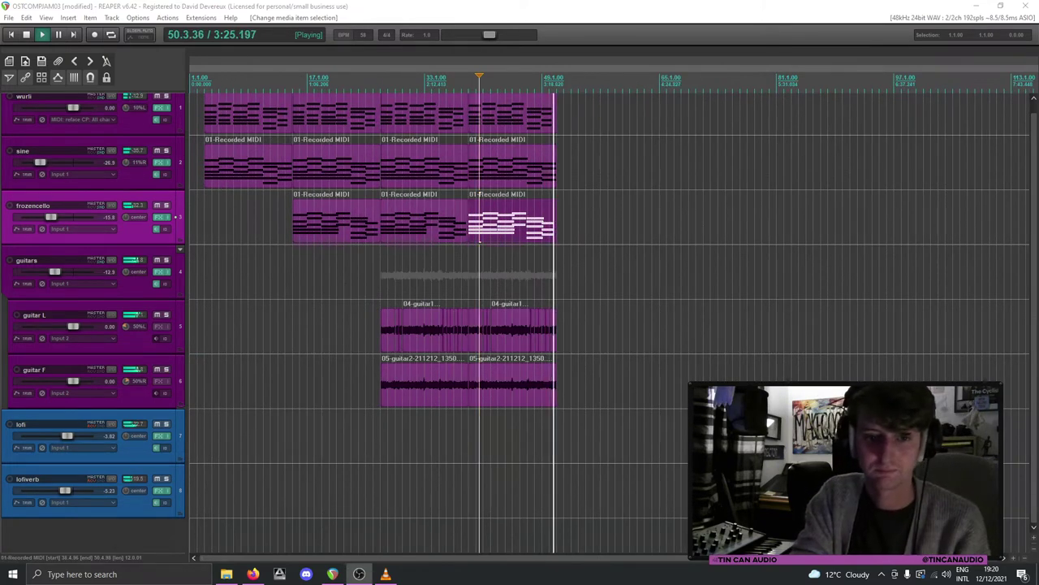
key("space")
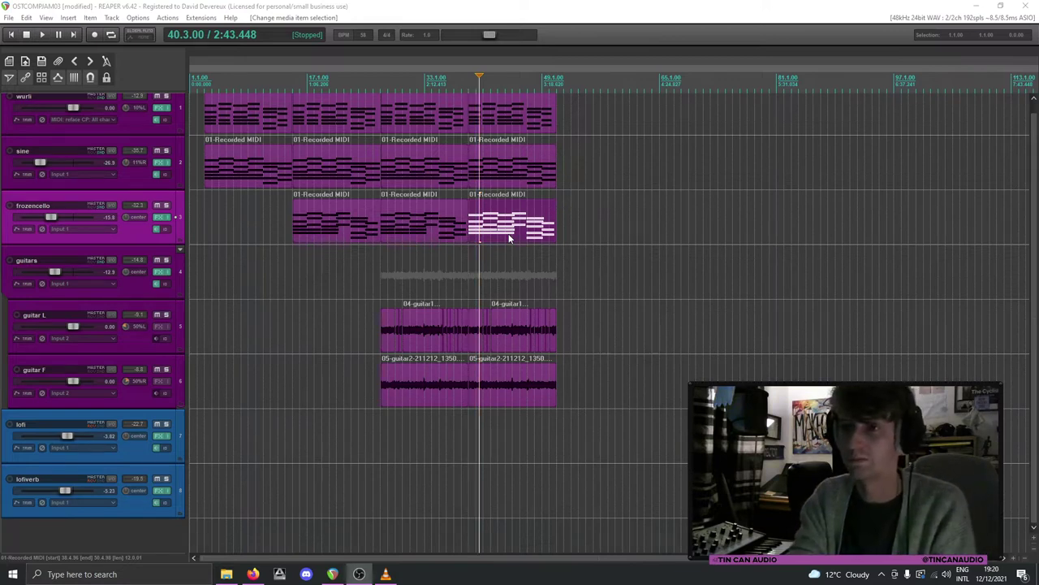
Step: Place the edit cursor just before the first wurli item and play the soloed wurli track
scroll(403, 273, "up", 1)
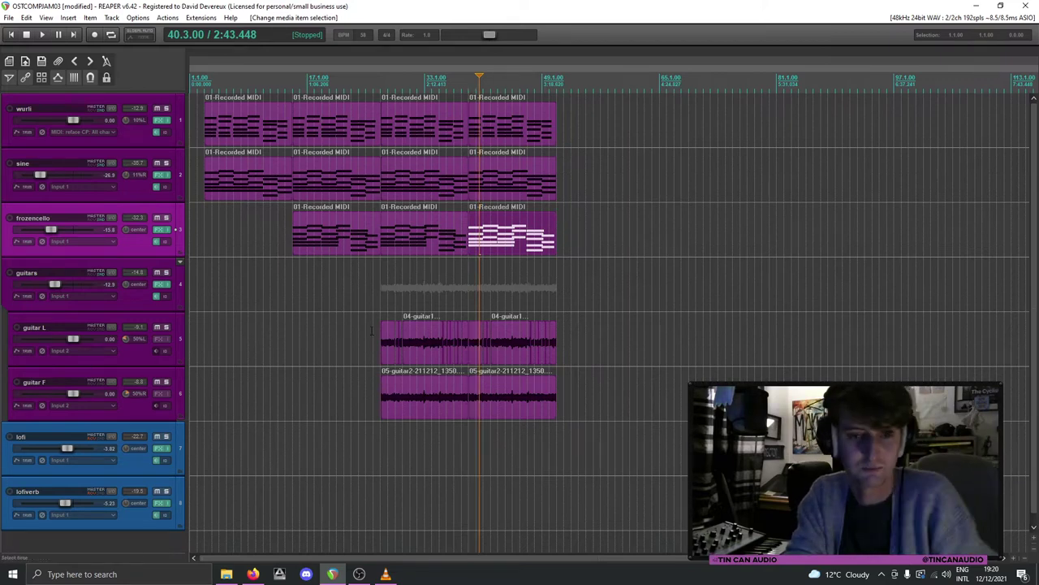
left_click(208, 128)
left_click(200, 130)
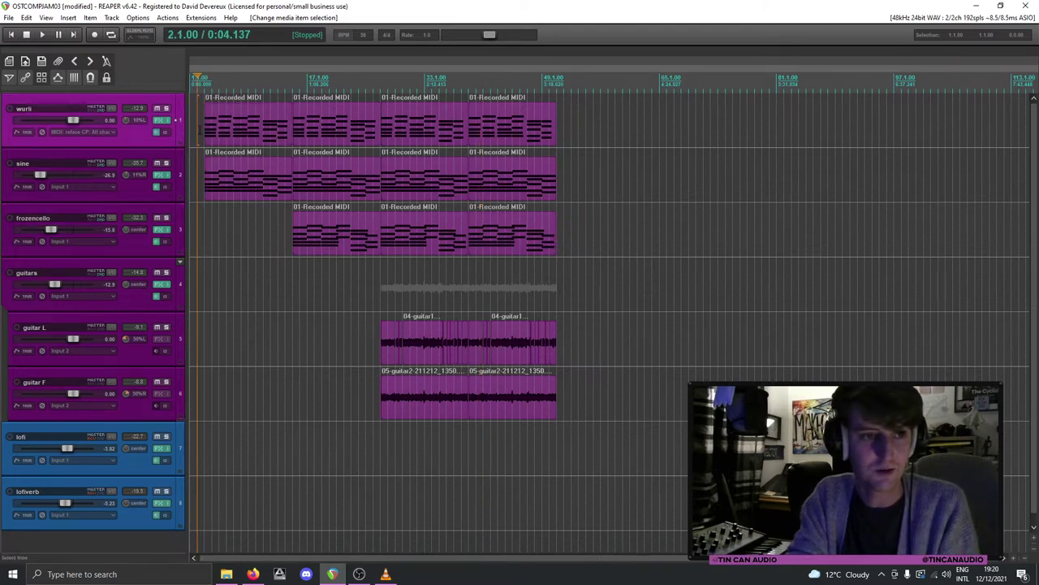
scroll(249, 139, "up", 4)
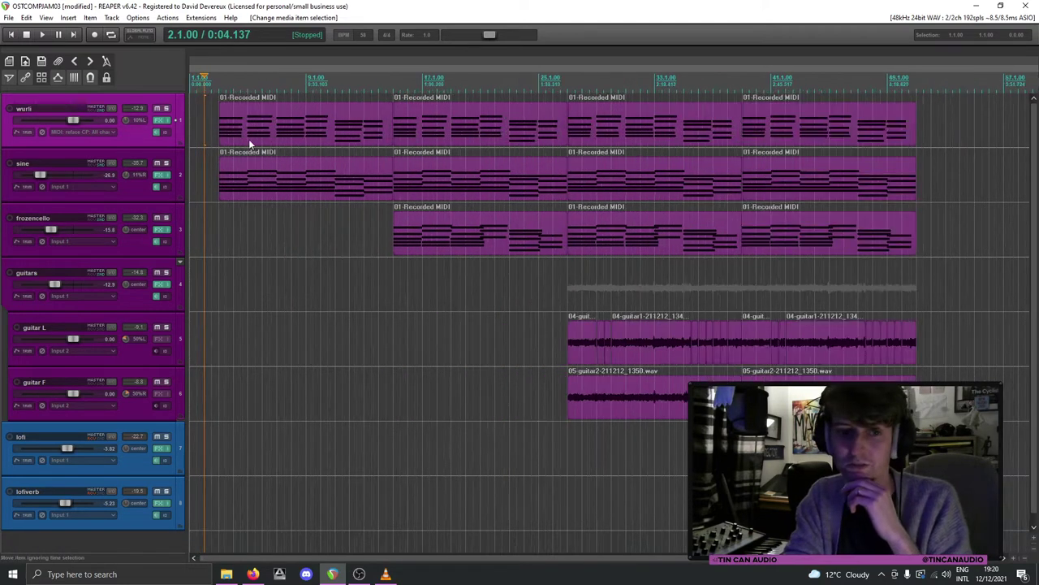
scroll(249, 139, "down", 3)
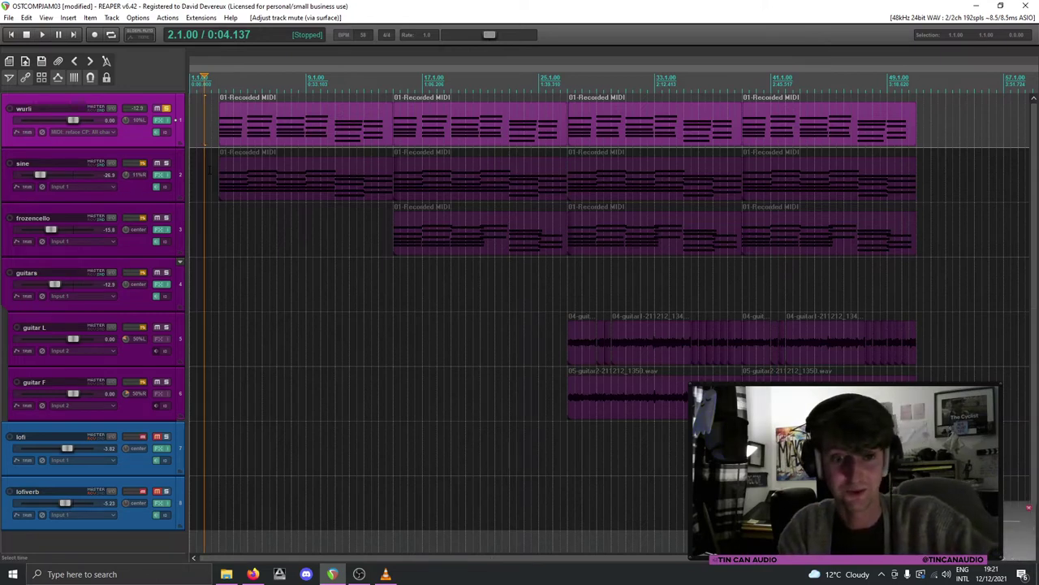
left_click(217, 127)
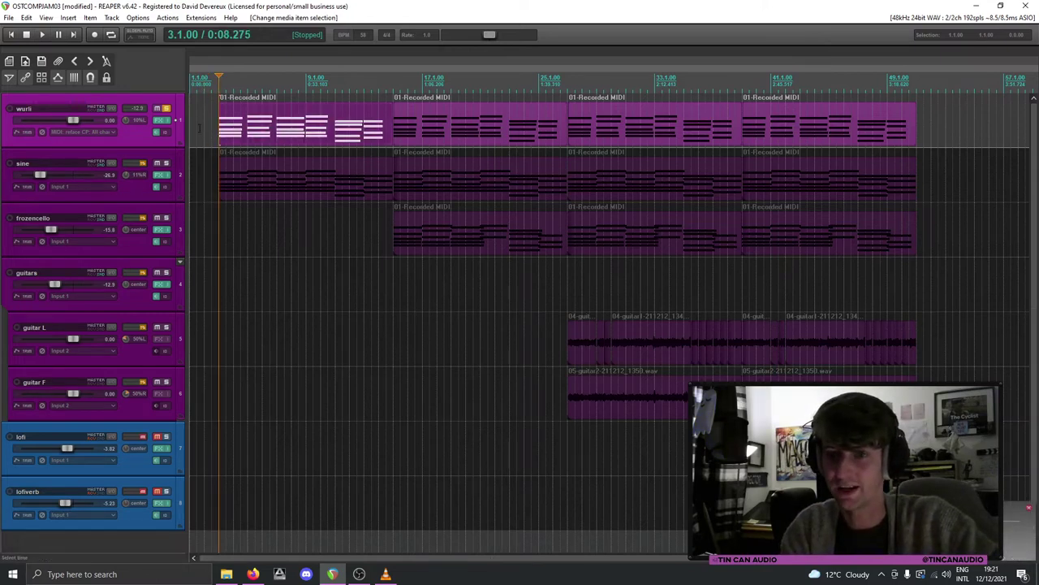
left_click(210, 128)
key("space")
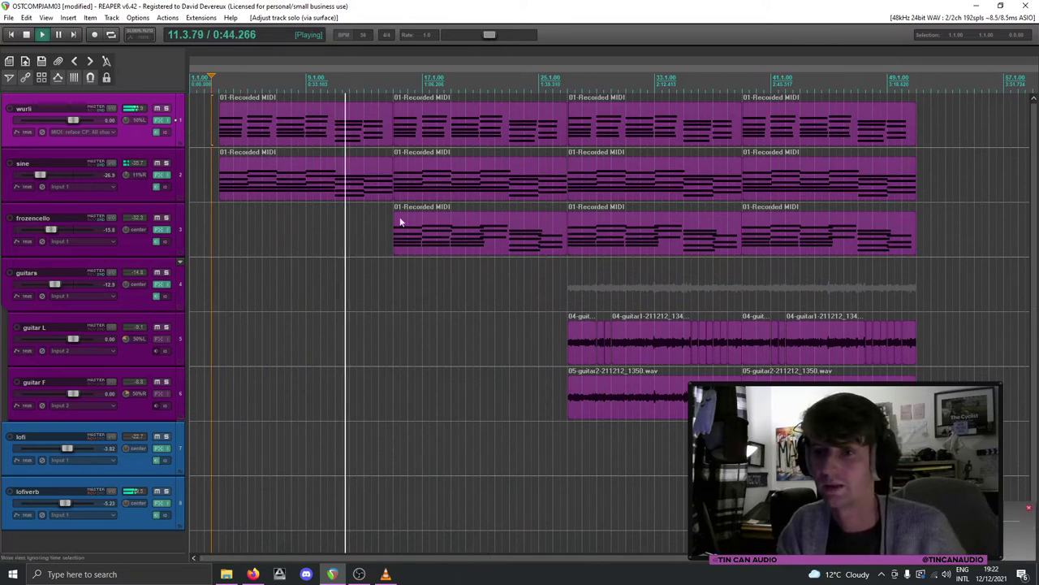
Step: Mute the lofi and lofiverb tracks and view the LABS instrument on the frozencello track
left_click(156, 436)
left_click(160, 493)
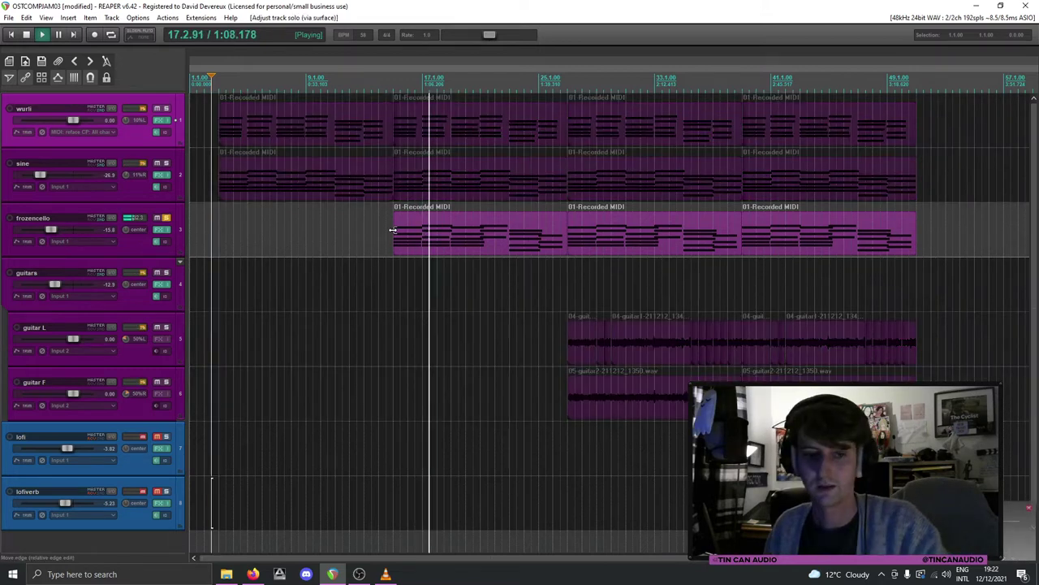
left_click(161, 233)
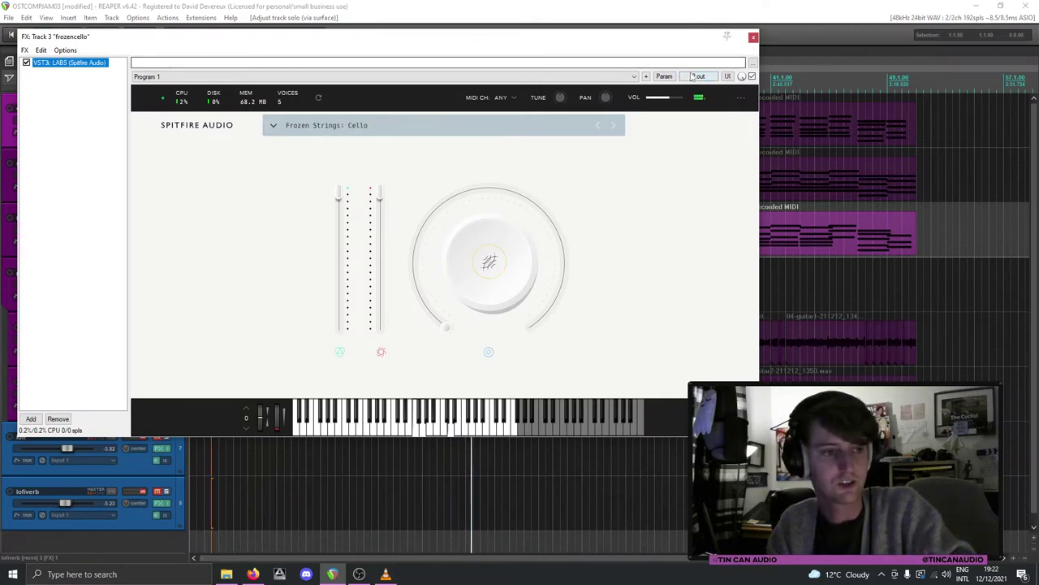
left_click(753, 36)
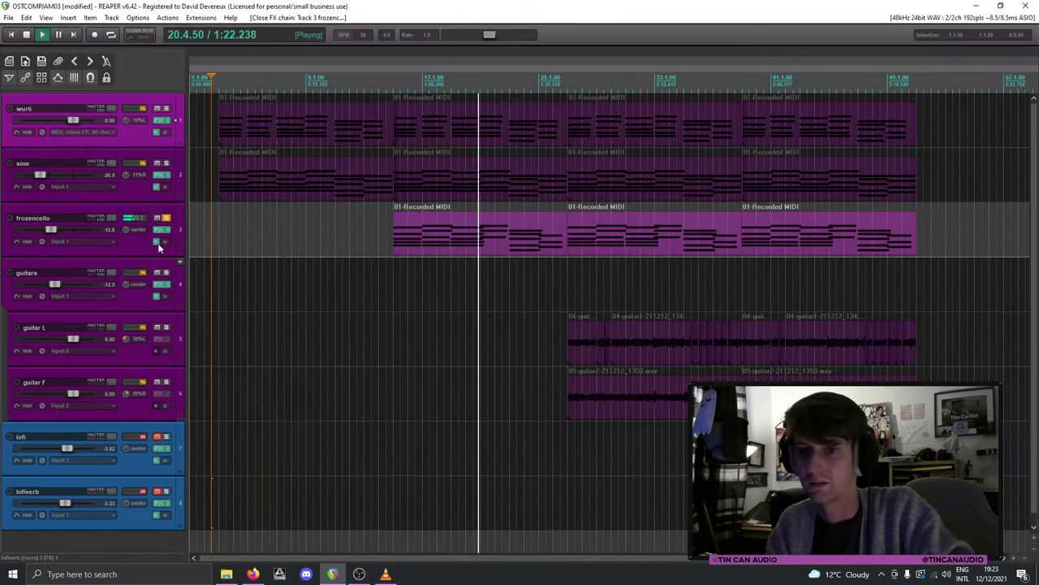
Step: Raise the frozencello track's volume to -0.06 dB and audition it around the start of its first item at bar 15
left_click_drag(53, 231, 77, 229)
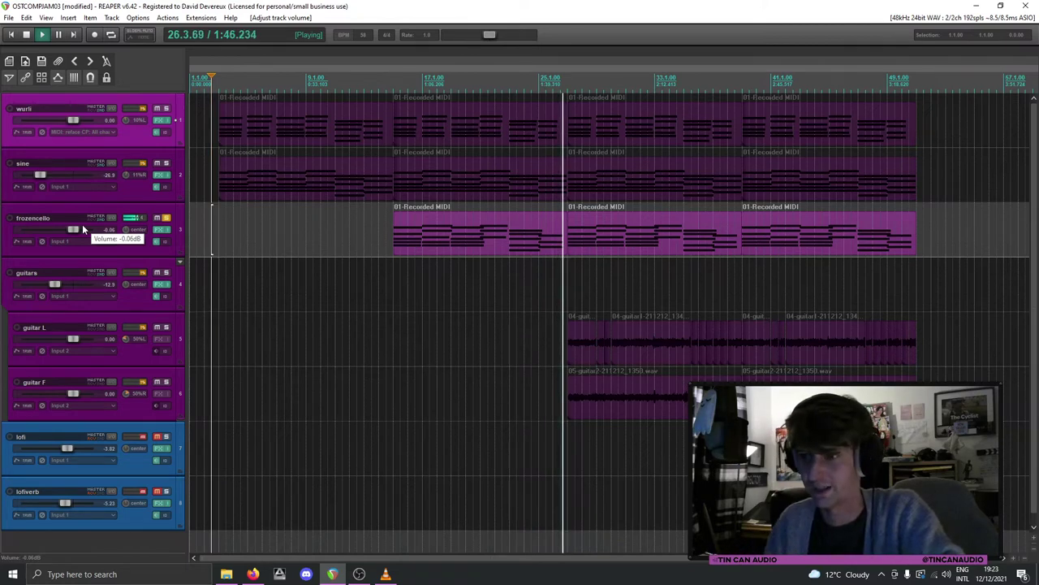
left_click(373, 229)
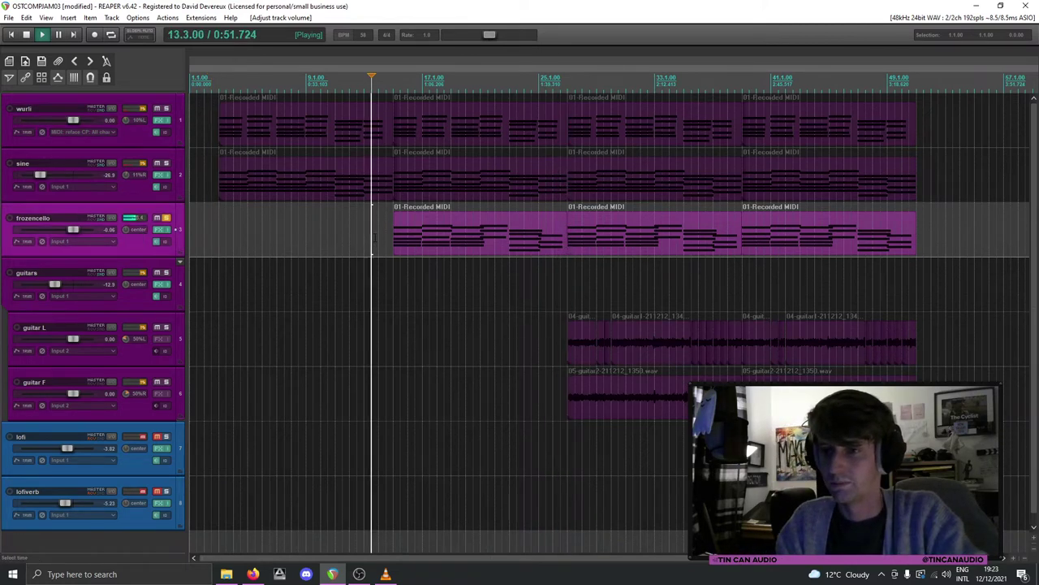
key("space")
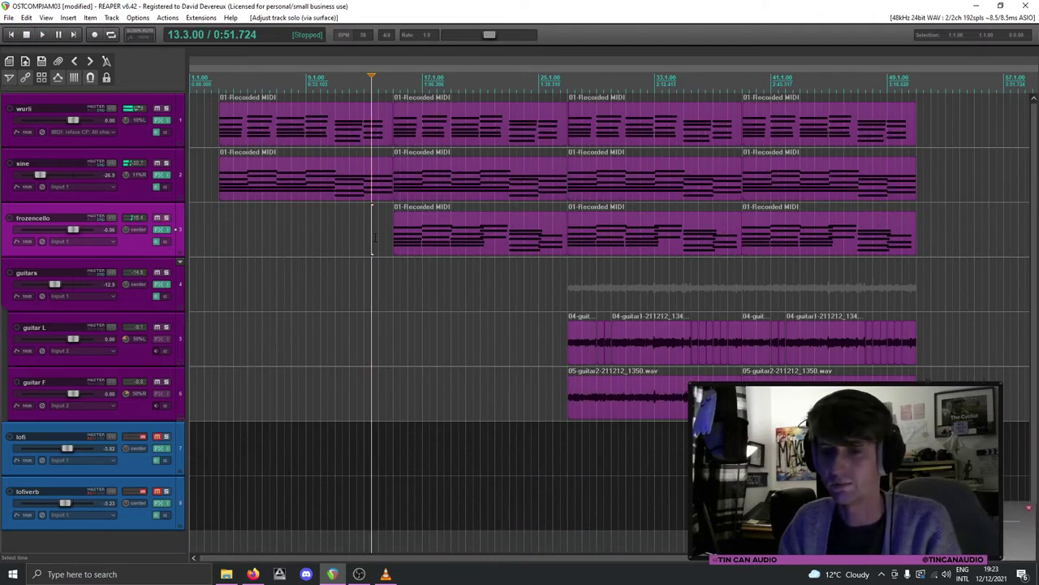
left_click(394, 243)
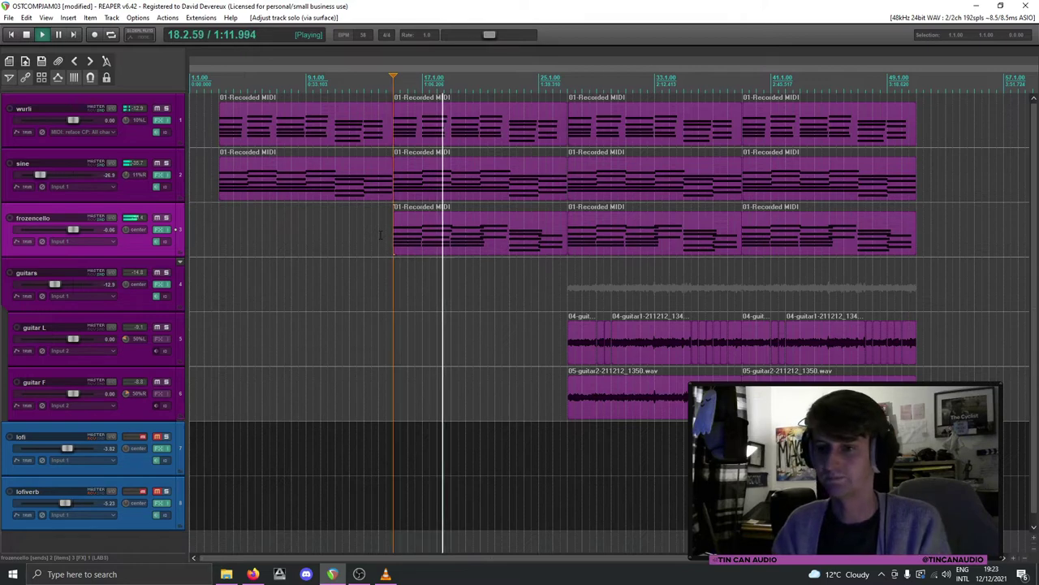
key("space")
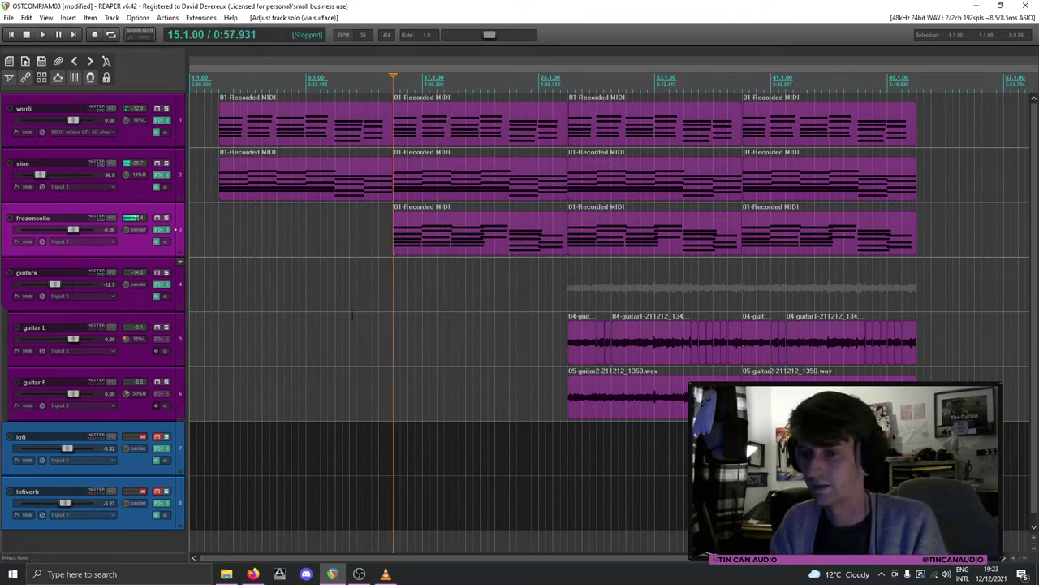
Step: Solo the guitar L and guitar F tracks and play them from just before their first items
left_click(167, 327)
left_click(167, 380)
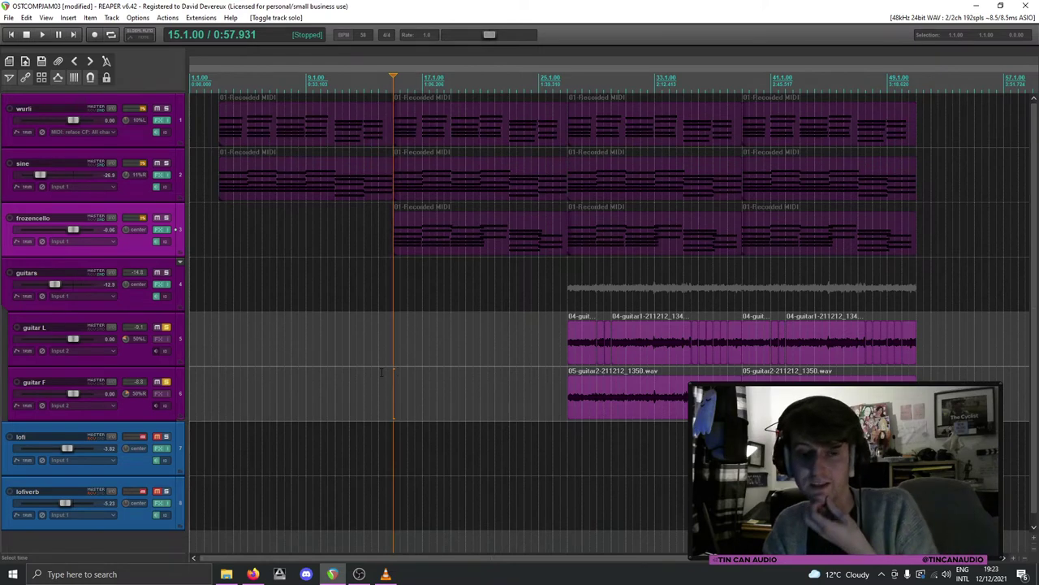
left_click(562, 351)
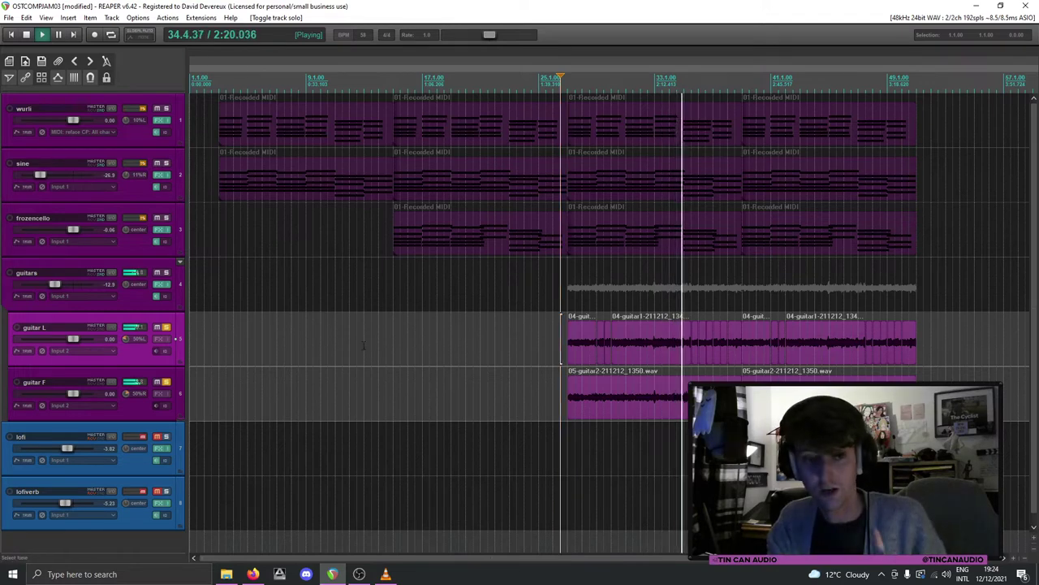
Step: Unsolo the guitar F track to hear guitar L on its own
scroll(268, 333, "down", 1)
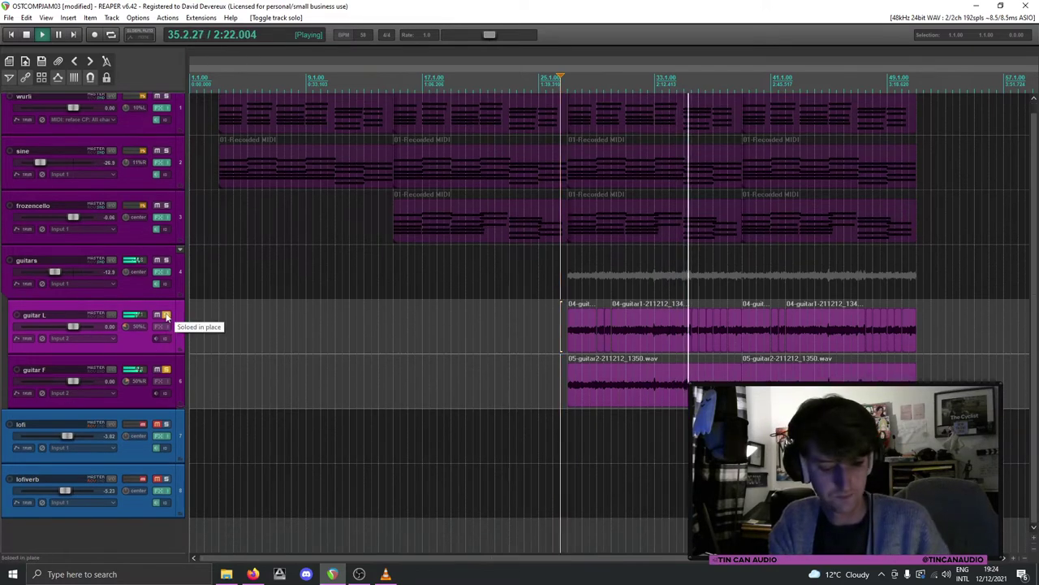
left_click(173, 379, "ctrl")
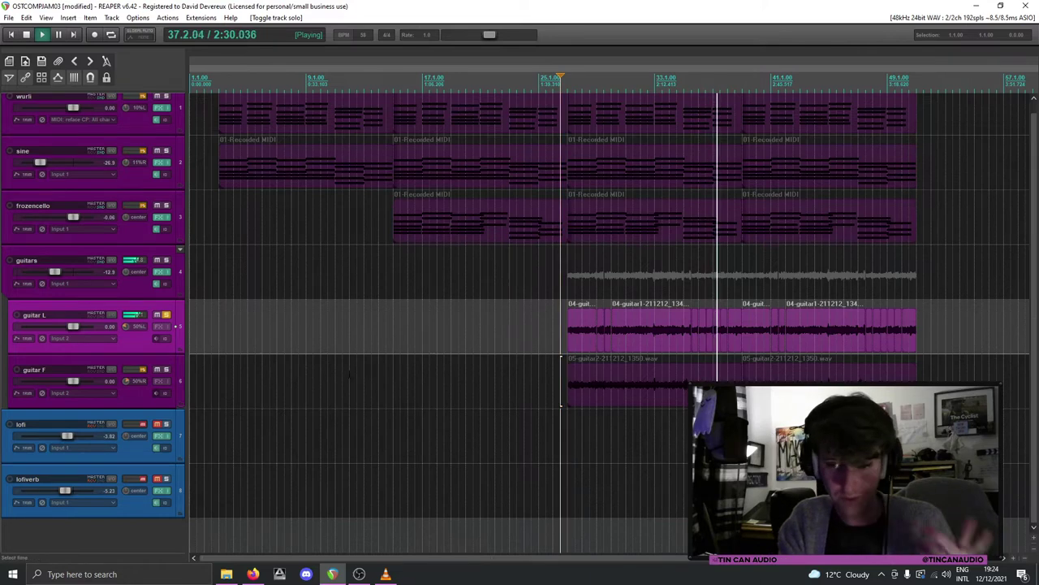
Step: Audition guitar F soloed on its own, bring guitar L back into the solo, and clear both solos
left_click(173, 377, "ctrl")
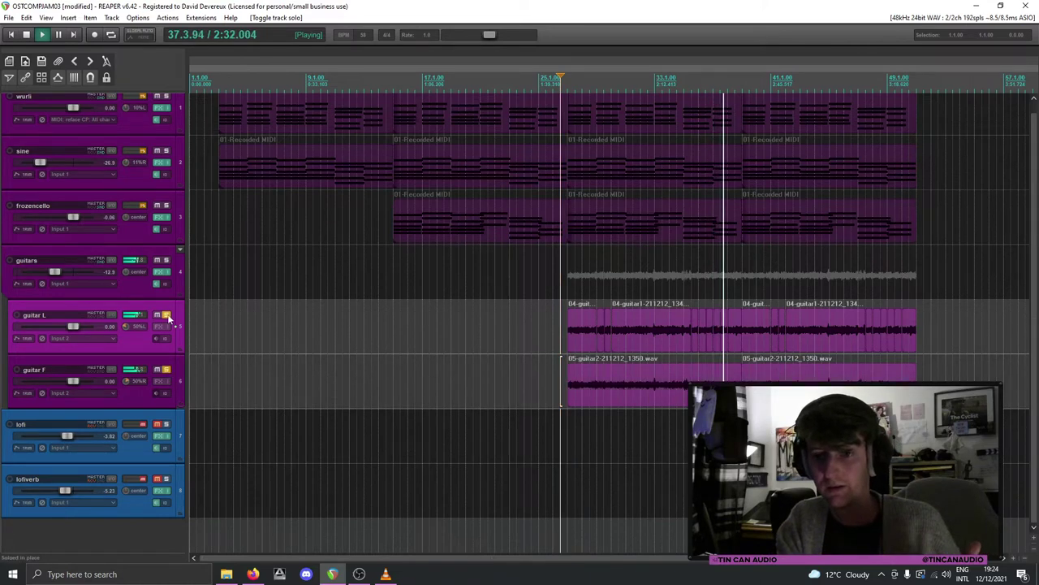
left_click(166, 315)
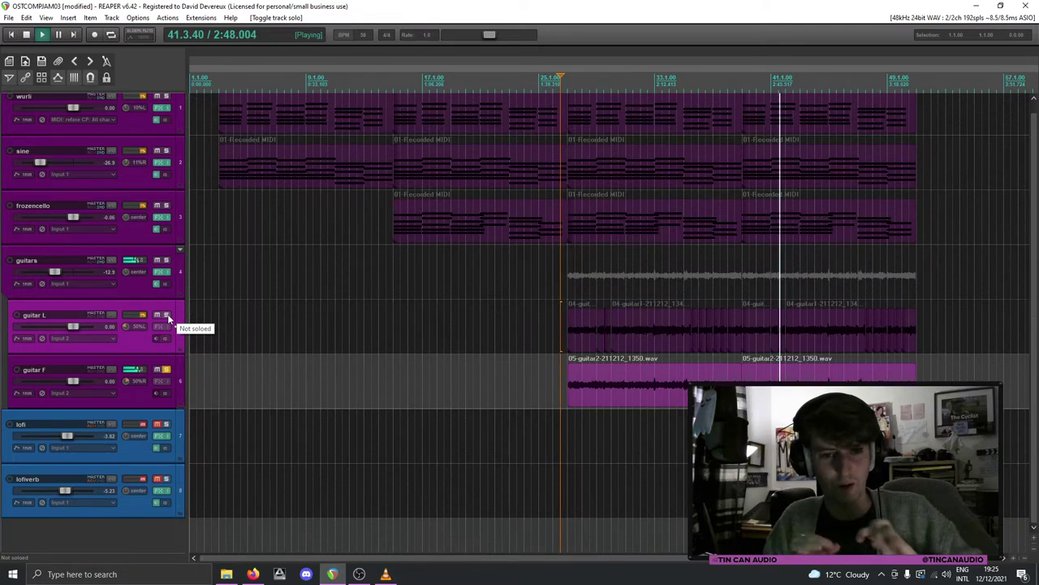
left_click(168, 314)
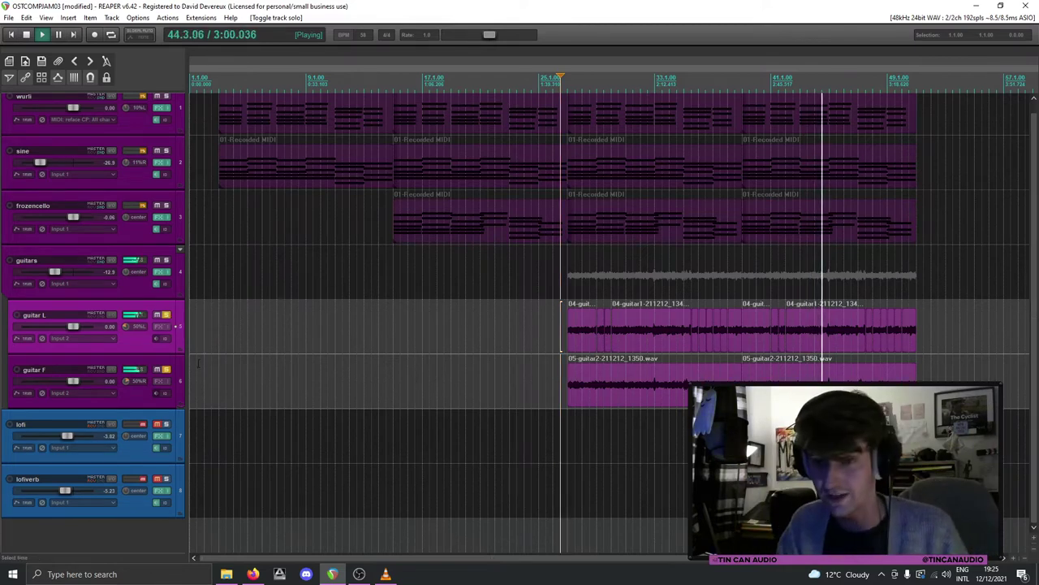
left_click(167, 316)
left_click(166, 370)
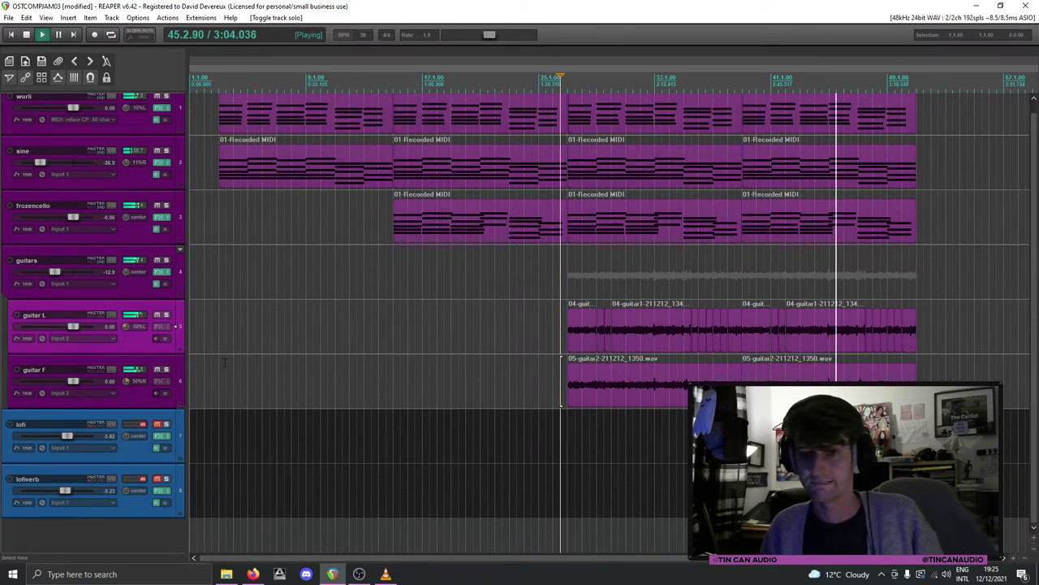
Step: Lower the frozencello track's volume to -12.0 dB and unmute the lofi and lofiverb tracks
left_click_drag(70, 219, 56, 219)
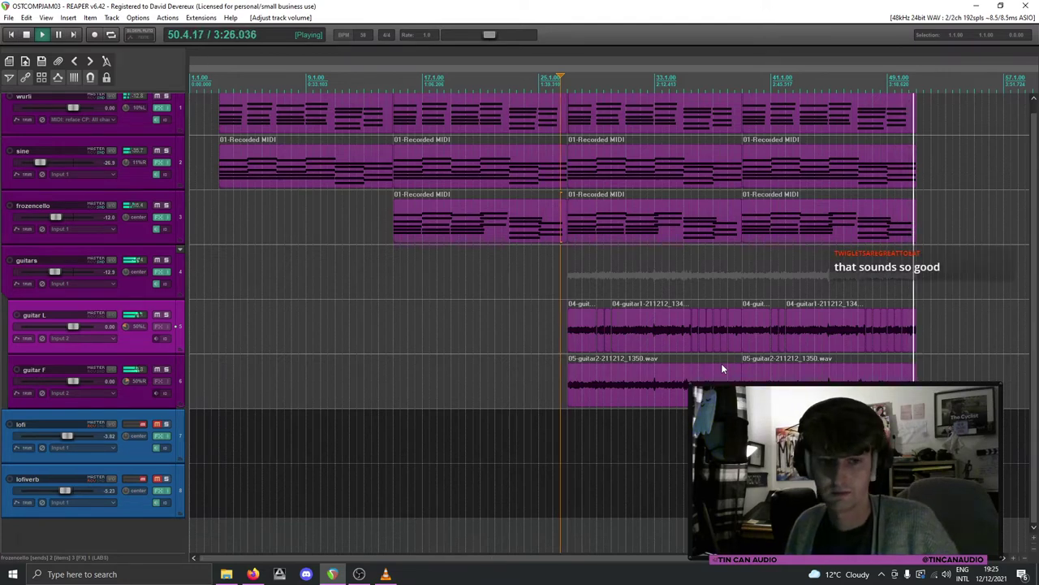
key("space")
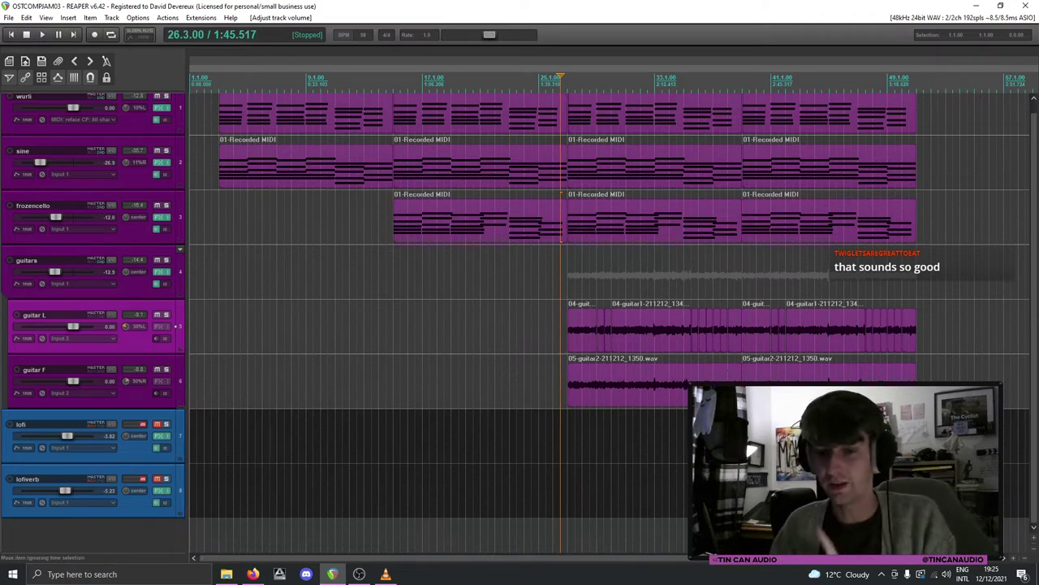
left_click(162, 425)
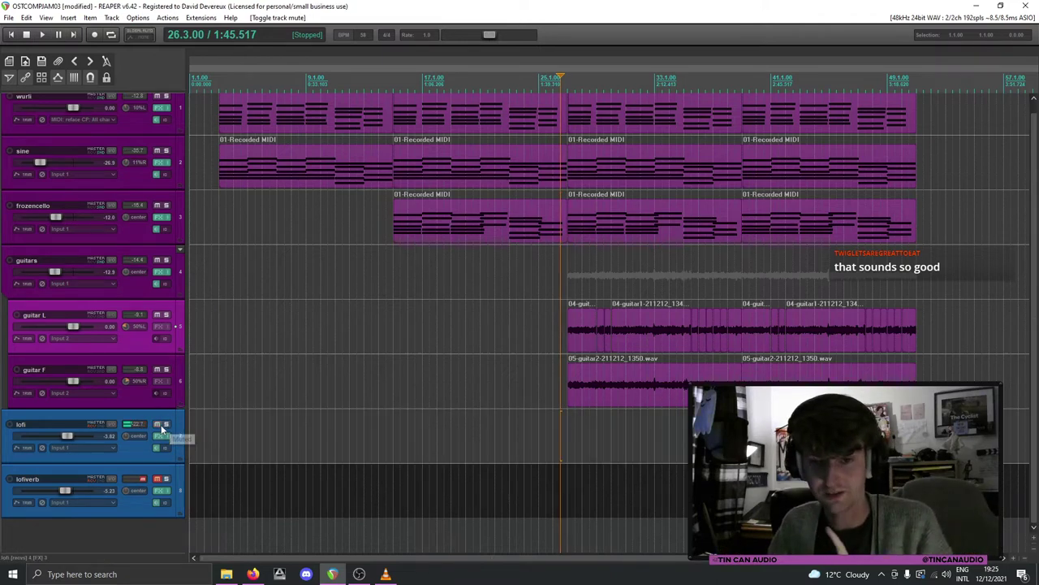
left_click(158, 478)
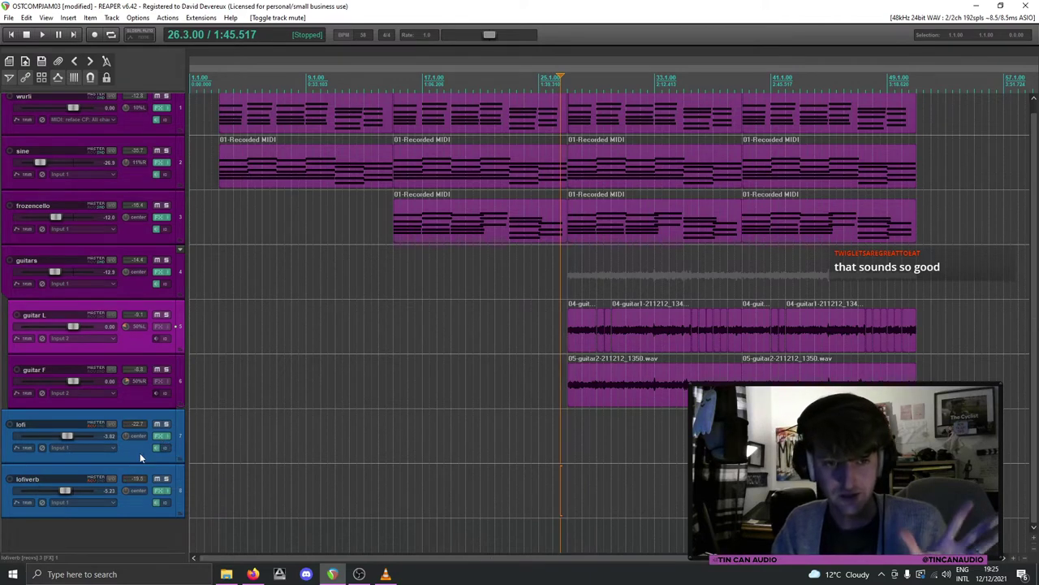
Step: View the Electric200 Stereo instrument in the wurli track's effects chain and close the chain
scroll(203, 340, "up", 1)
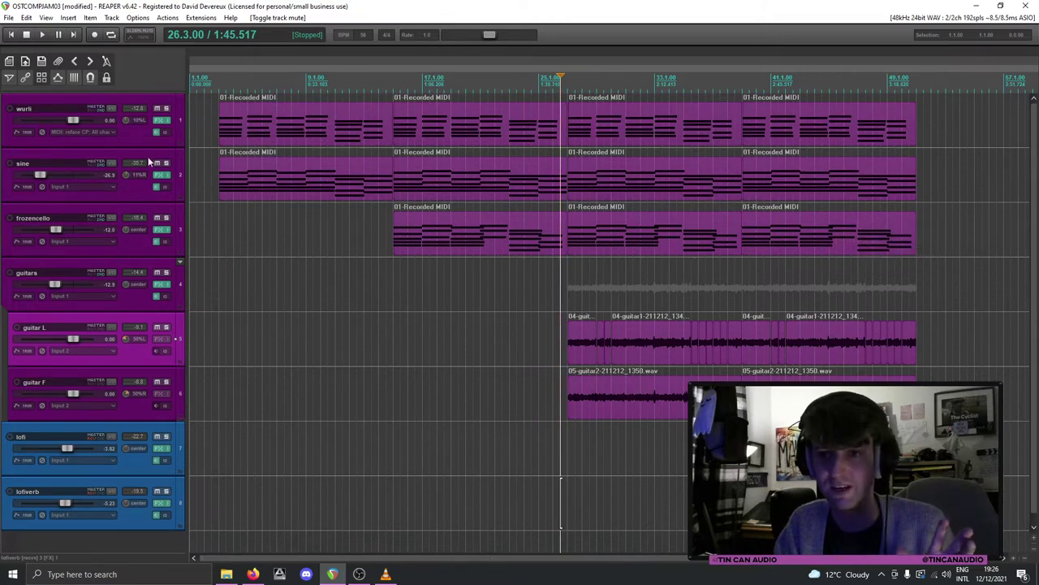
left_click(160, 122)
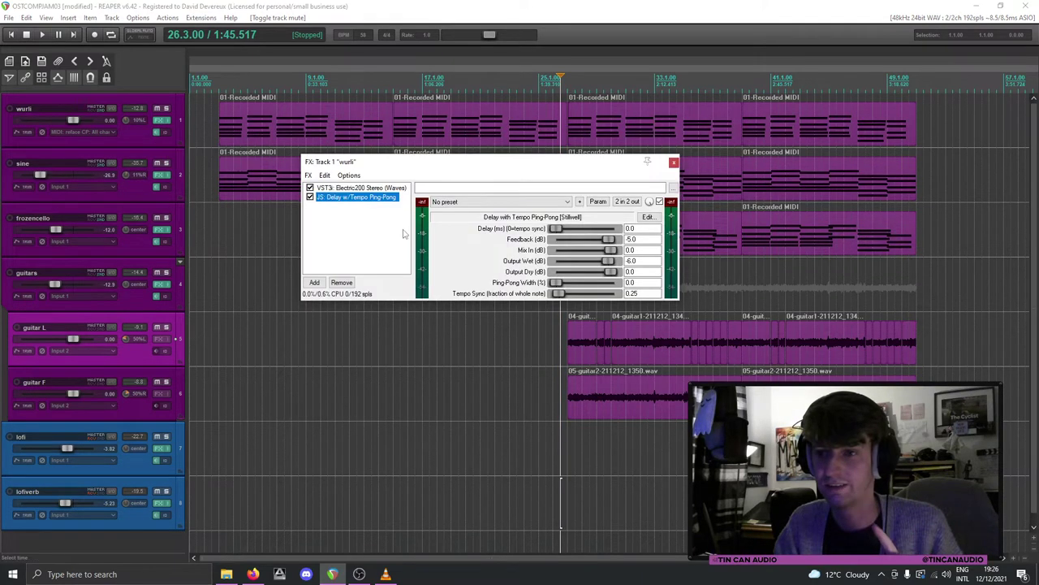
left_click(369, 189)
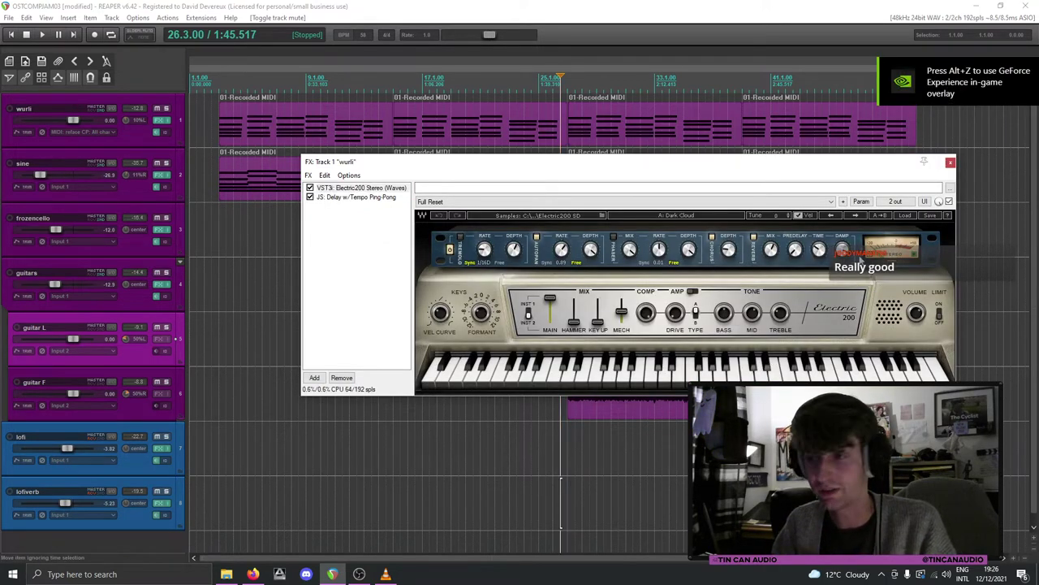
left_click(950, 162)
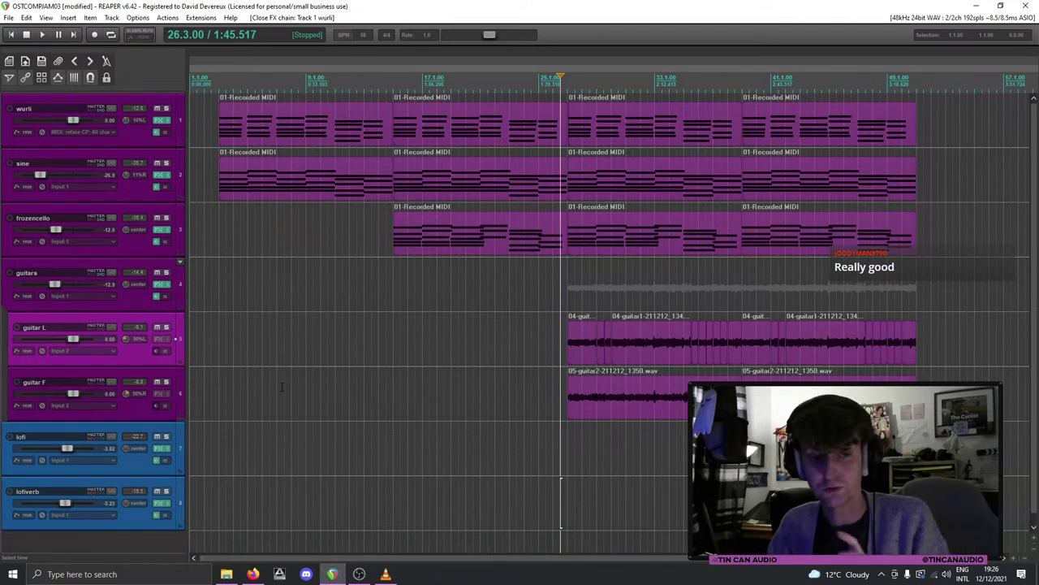
Step: Examine the Retro Fi plugin at the top of the lofi track's effects chain and close the chain
left_click(161, 449)
left_click(78, 63)
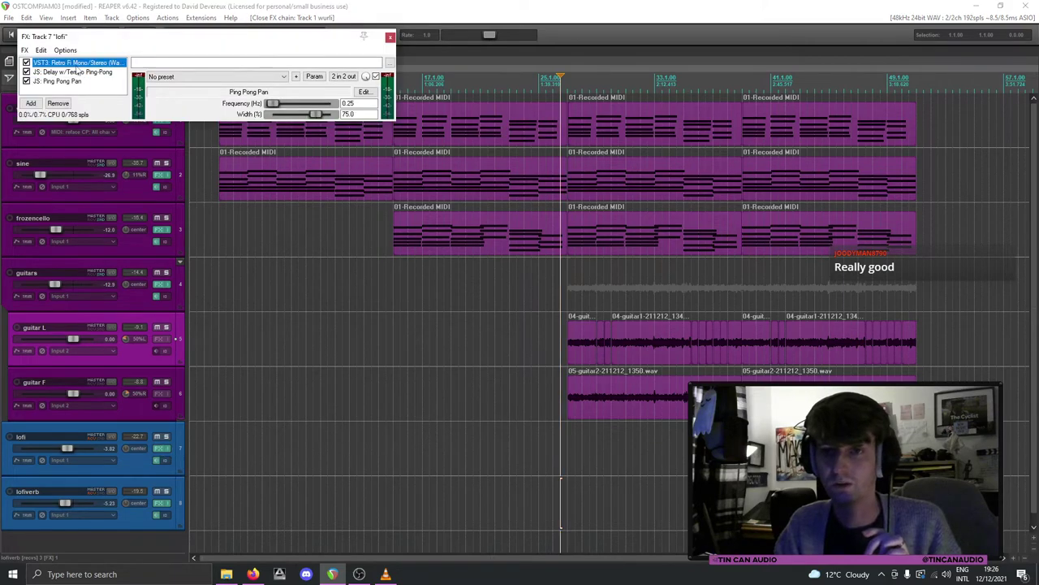
left_click_drag(305, 45, 516, 104)
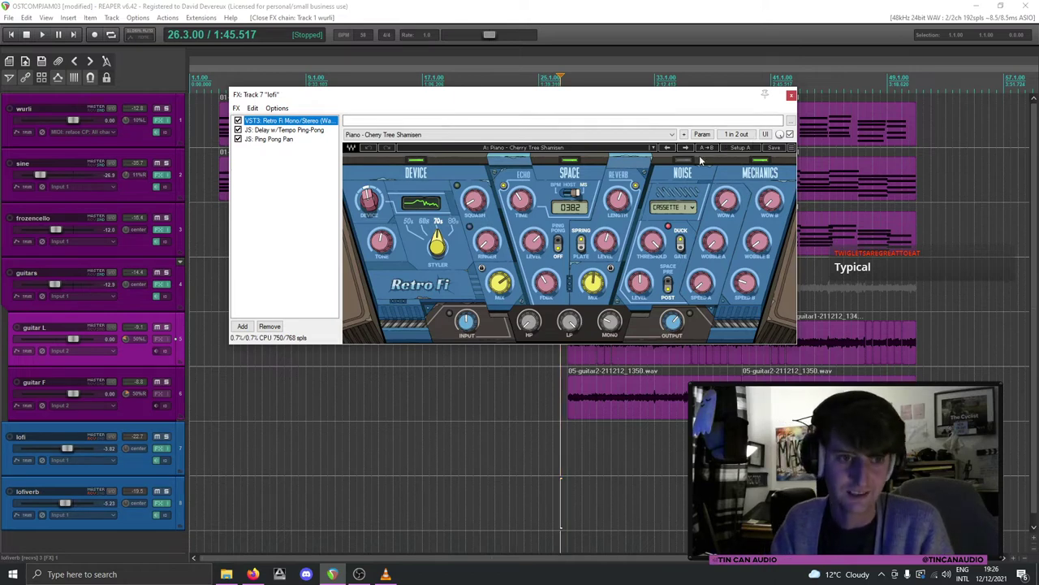
left_click(792, 96)
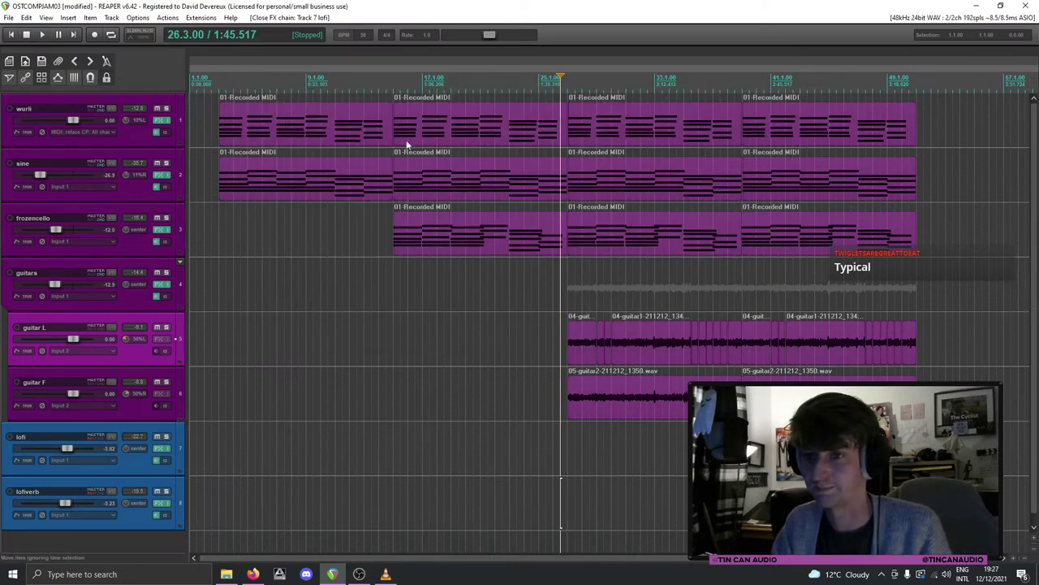
Step: Select the wurli track's first item and check the lofi track's Retro Fi settings once more
left_click(220, 129)
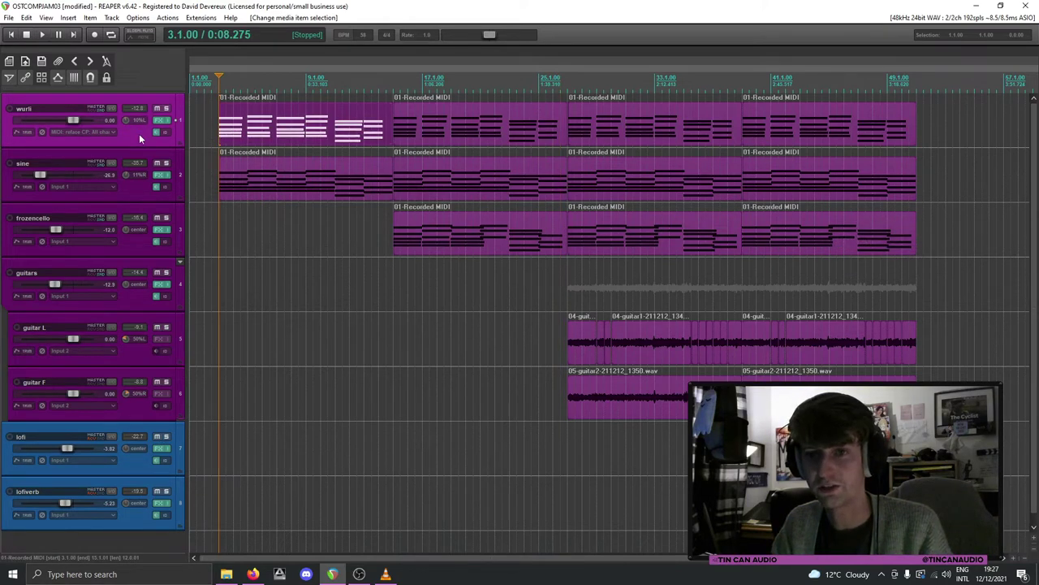
mouse_move(106, 434)
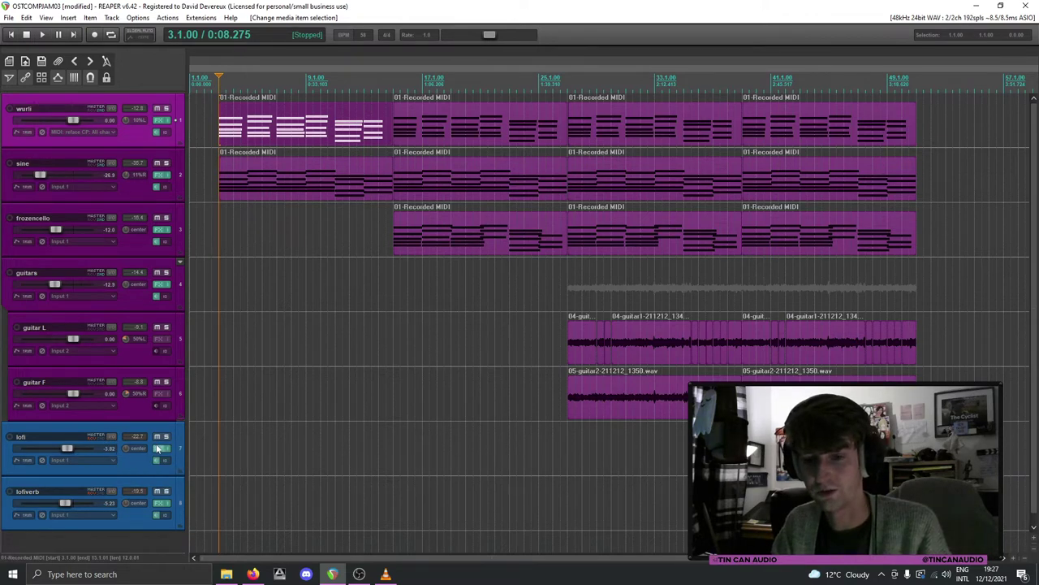
left_click(158, 459)
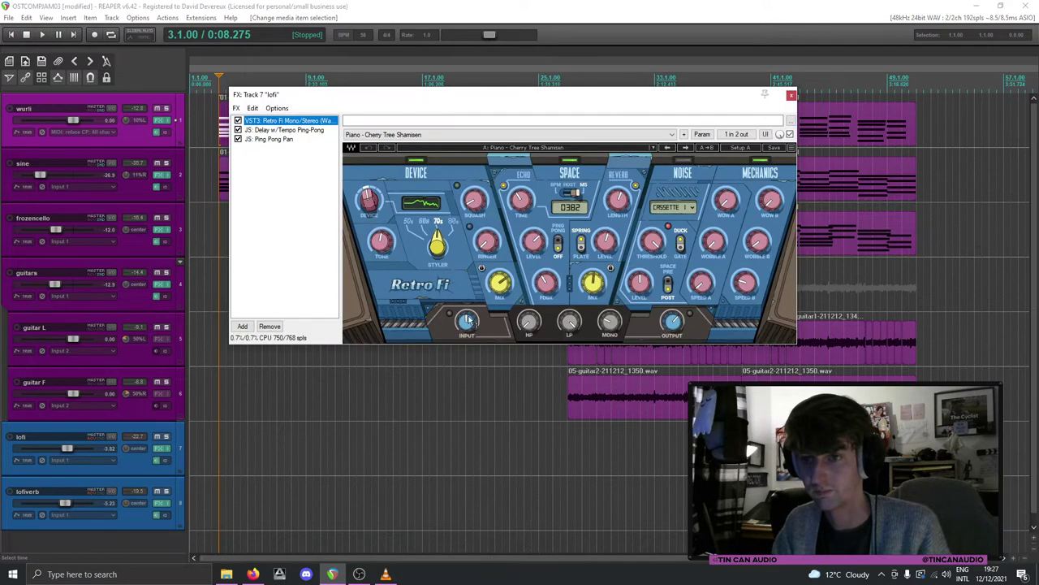
left_click(791, 95)
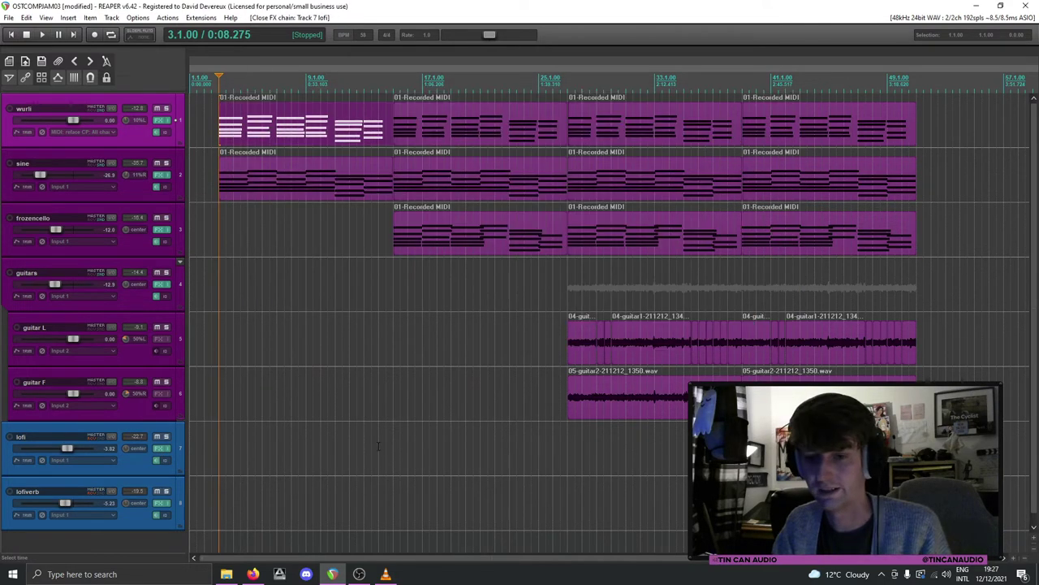
Step: Solo the lofi track and play it from just before the first guitar items
left_click(167, 437)
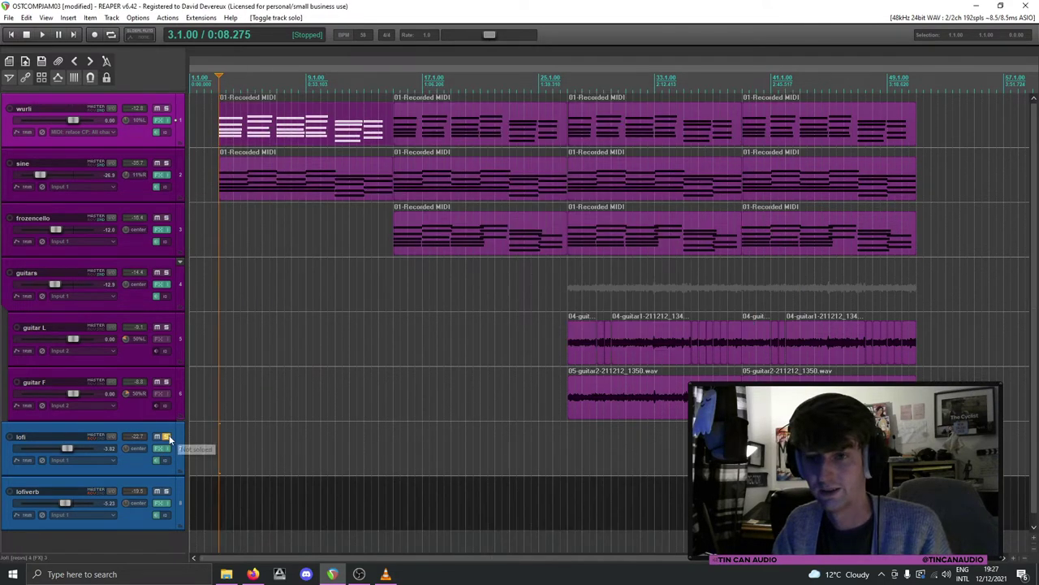
left_click(560, 447)
key("space")
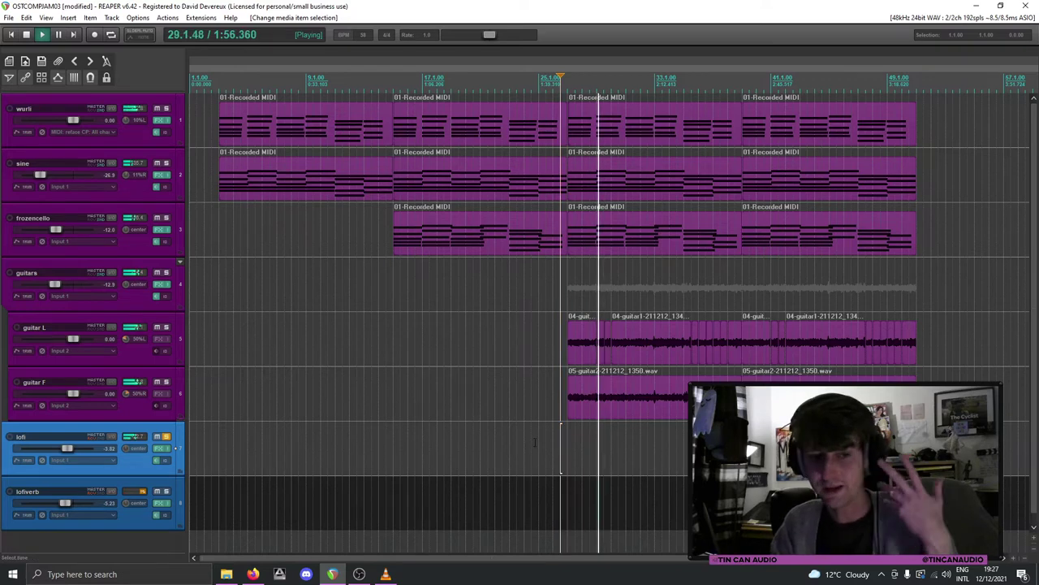
Step: Unsolo the lofi track, mute and unmute it to compare the mix, and stop playback
left_click(166, 437)
left_click(157, 436)
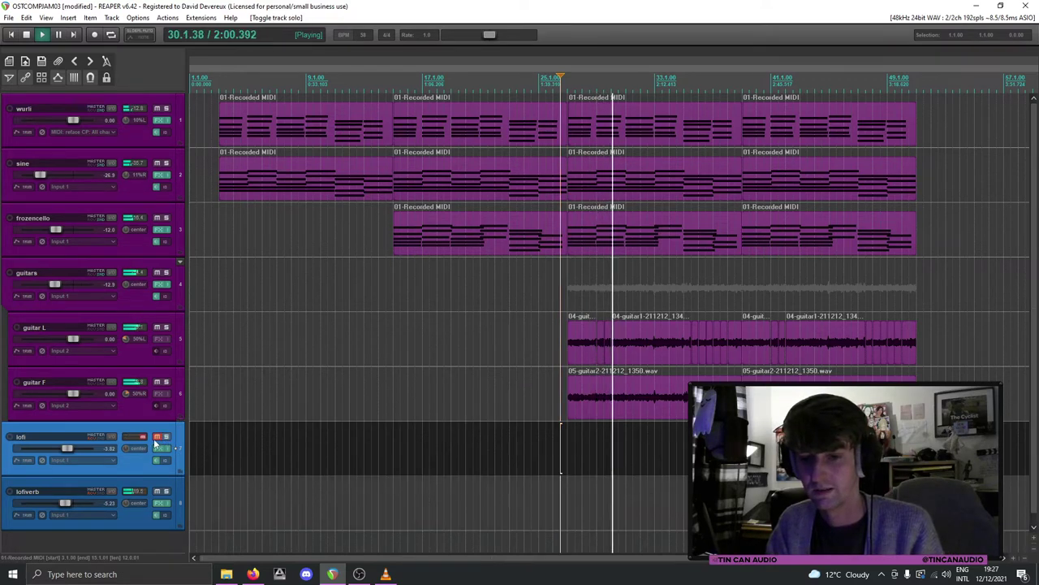
left_click(157, 437)
key("space")
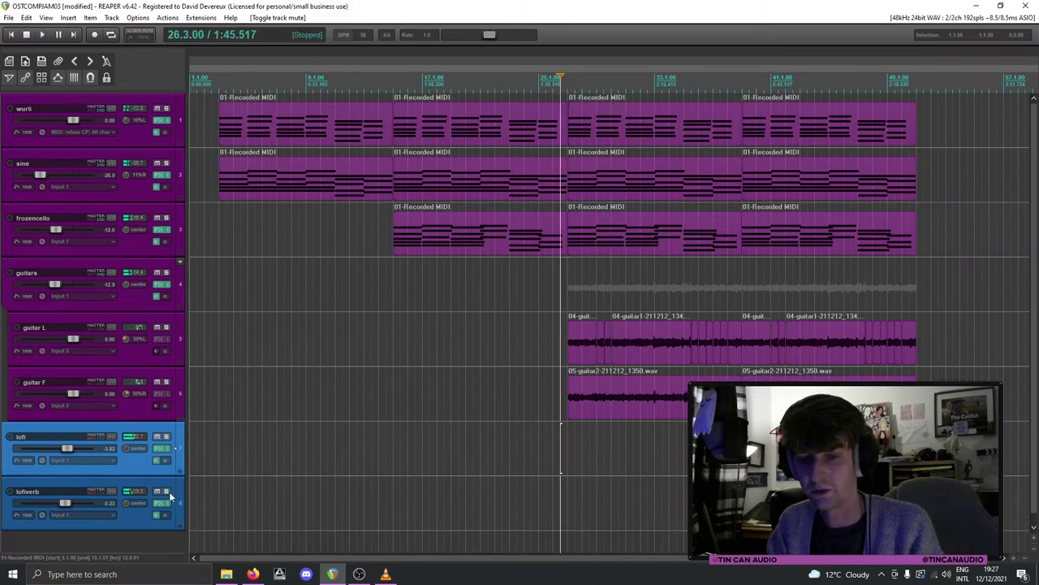
Step: Solo the lofiverb track and play from just before the wurli track's first item
left_click(166, 491)
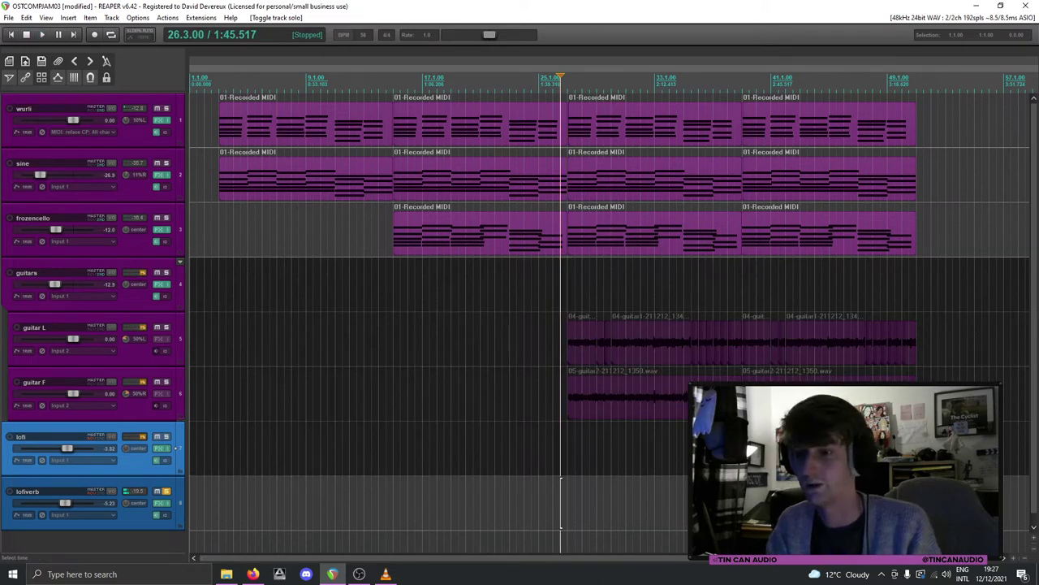
left_click(207, 505)
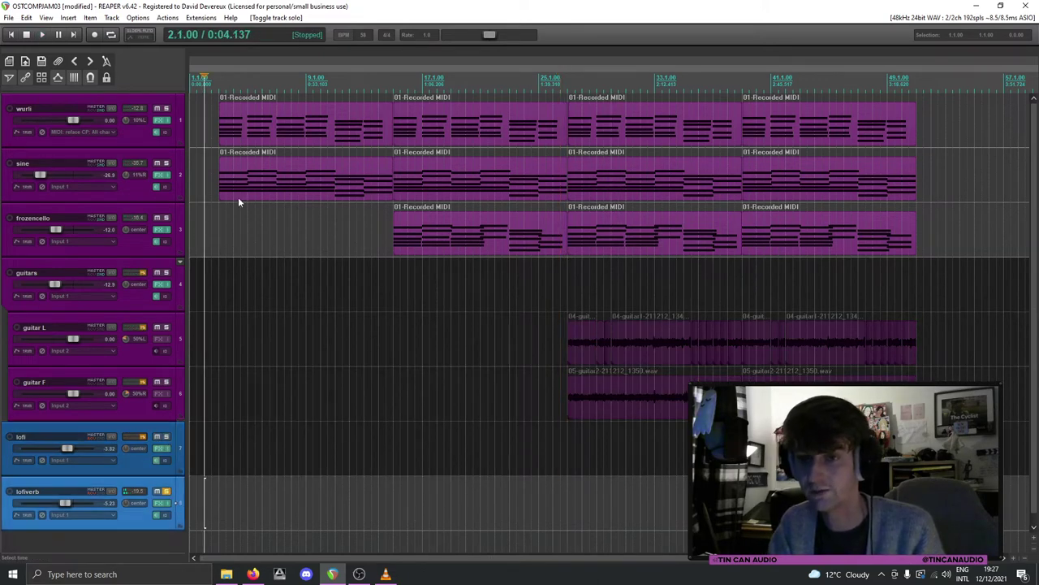
left_click(144, 193)
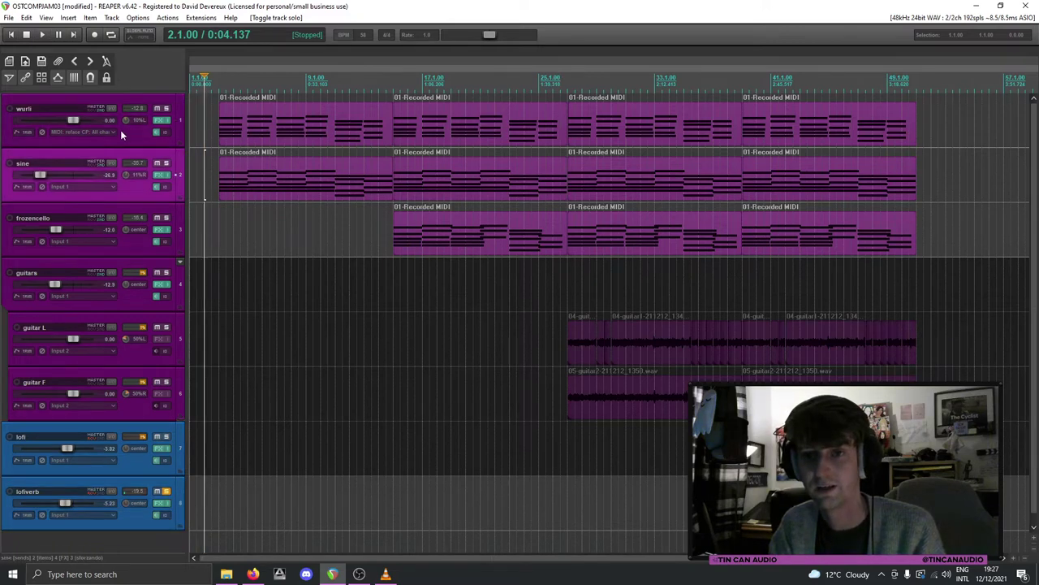
left_click(145, 512)
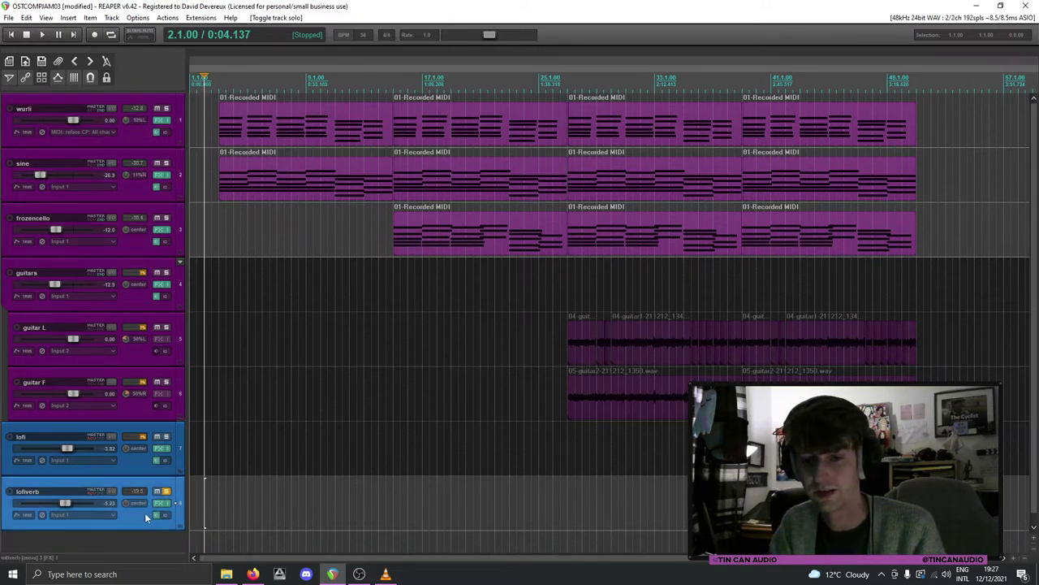
left_click(212, 132)
key("space")
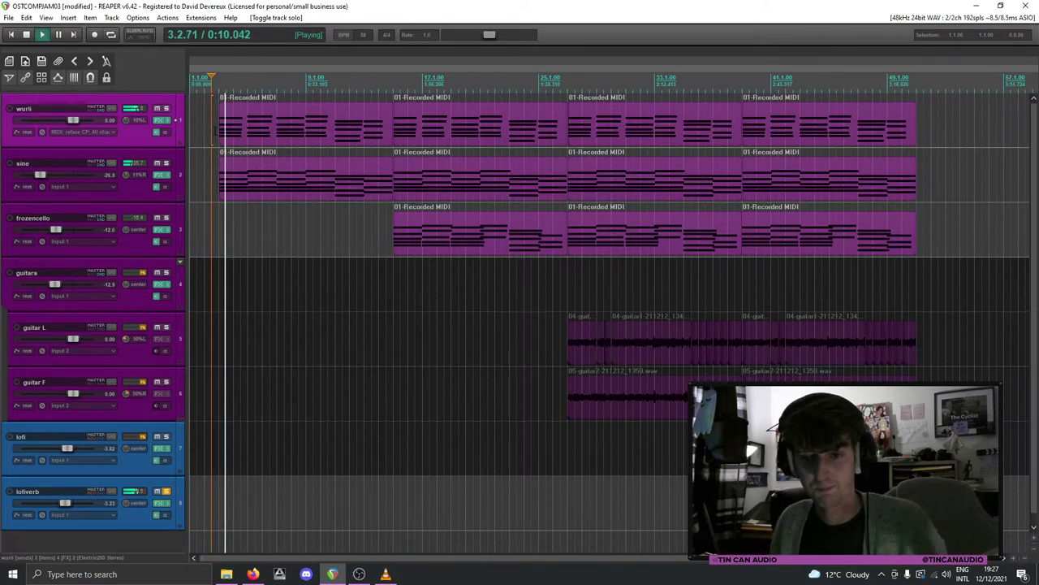
Step: Mute the wurli and sine tracks to hear the reverb tail alone, and unmute both
left_click(157, 108)
left_click(157, 163)
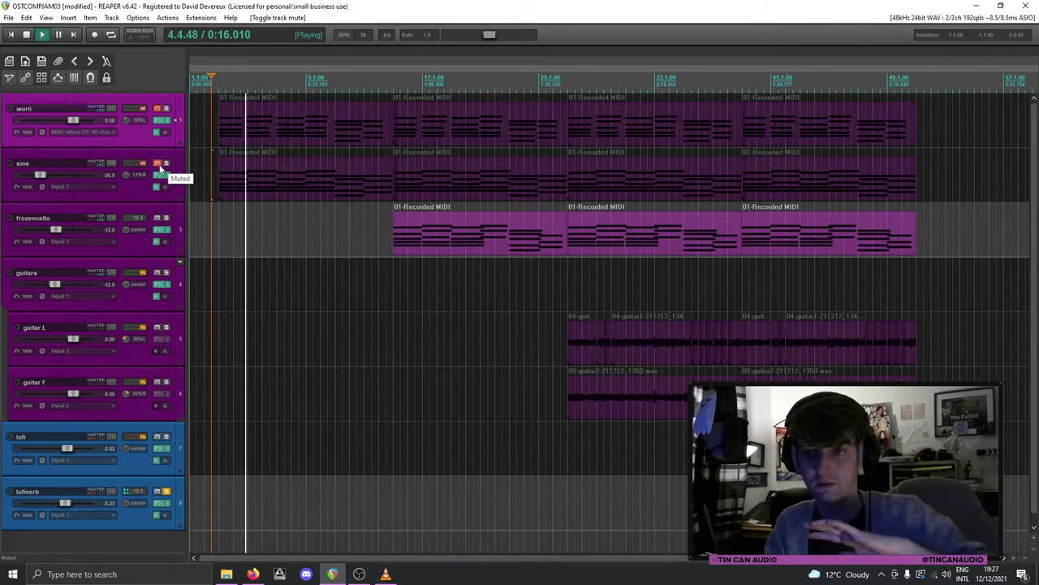
left_click(159, 165)
left_click(157, 108)
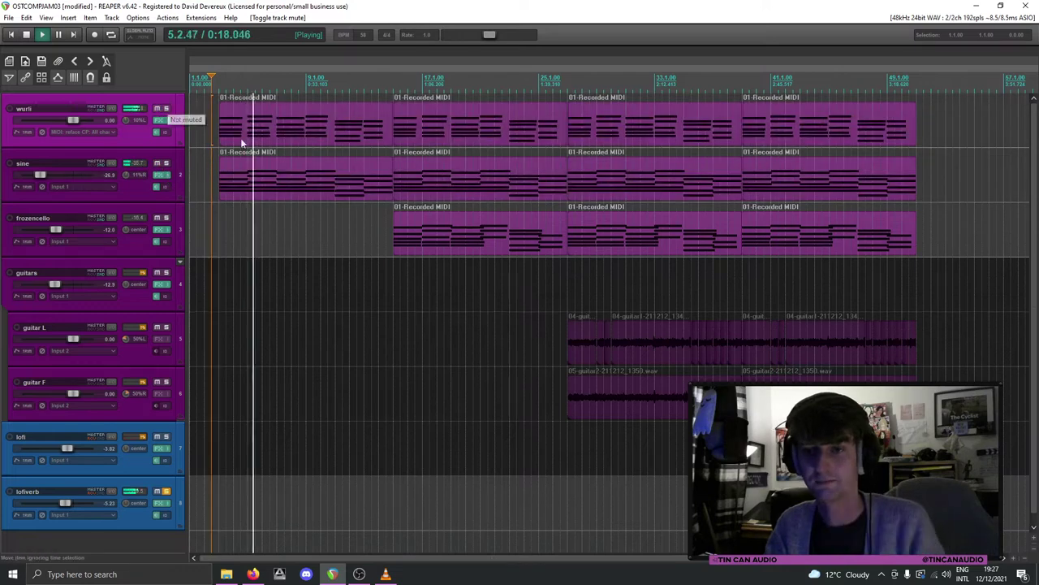
Step: Audition from bar 5 of the wurli track's first item, unsolo the lofiverb track, and stop playback
left_click(246, 135)
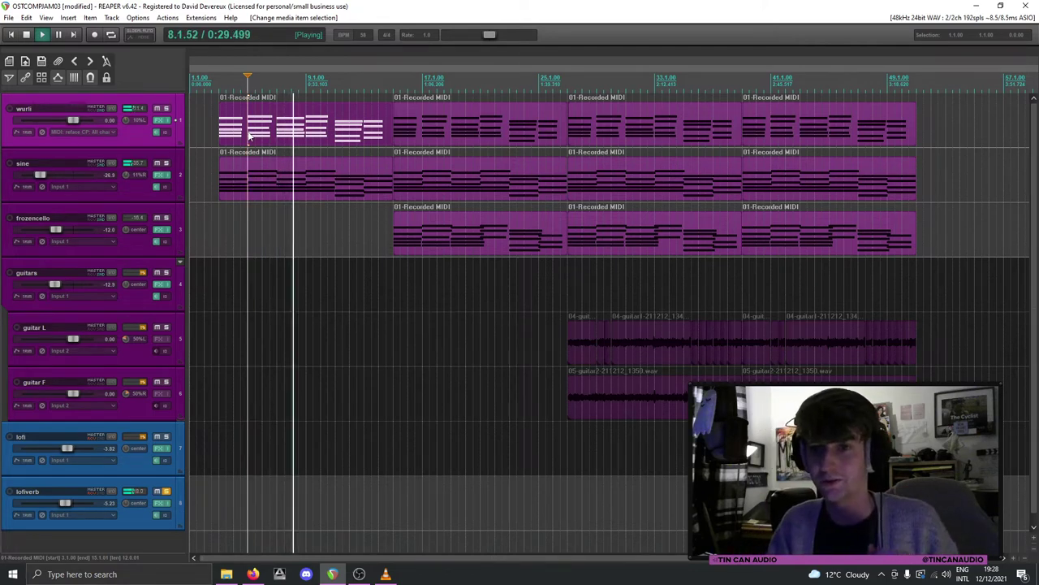
left_click(167, 490)
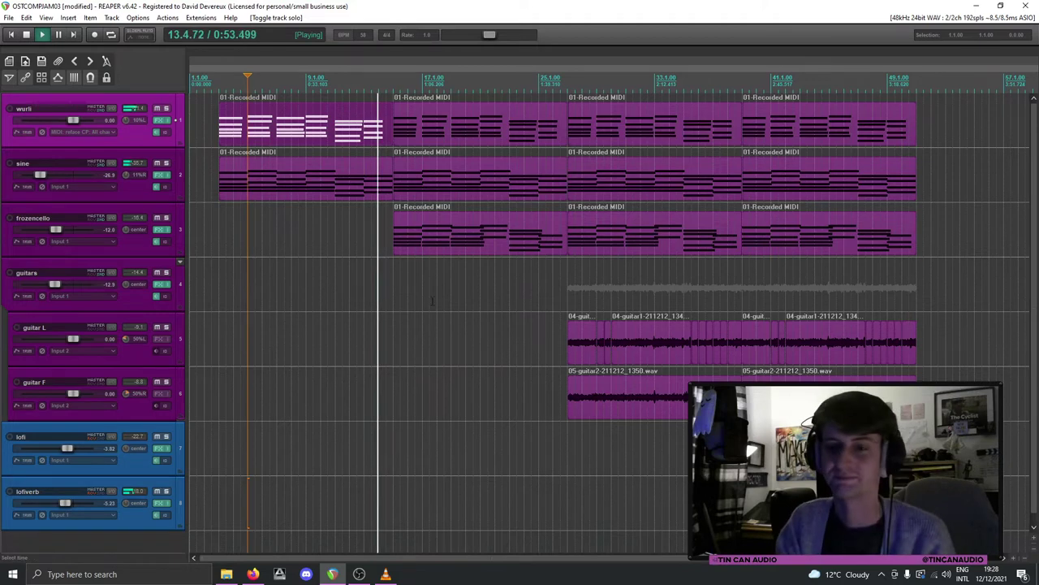
scroll(385, 247, "up", 2)
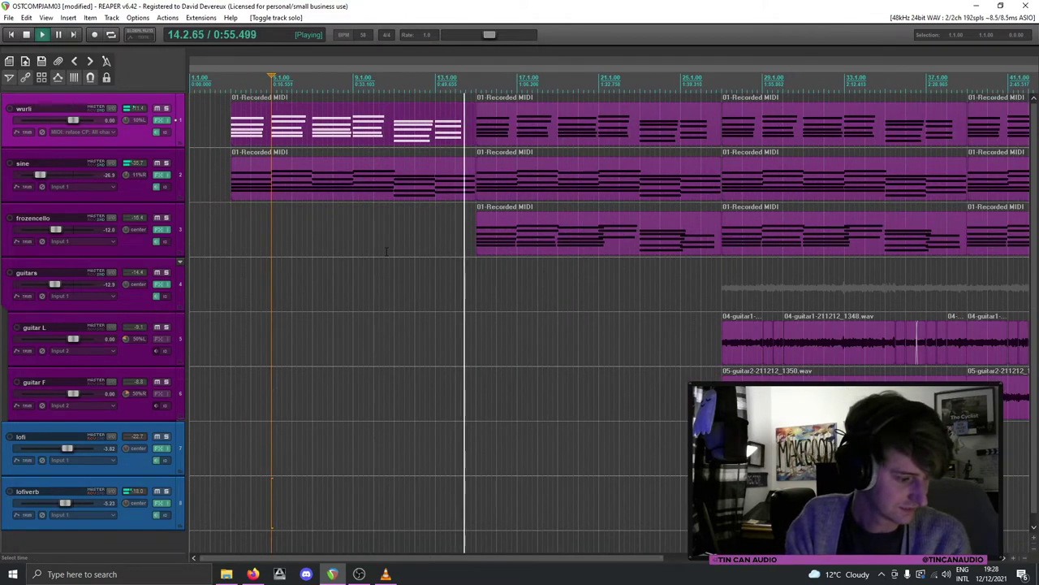
scroll(717, 242, "up", 2)
key("space")
Step: Play the full mix from the start of the frozencello track's second item at bar 27
left_click(717, 242)
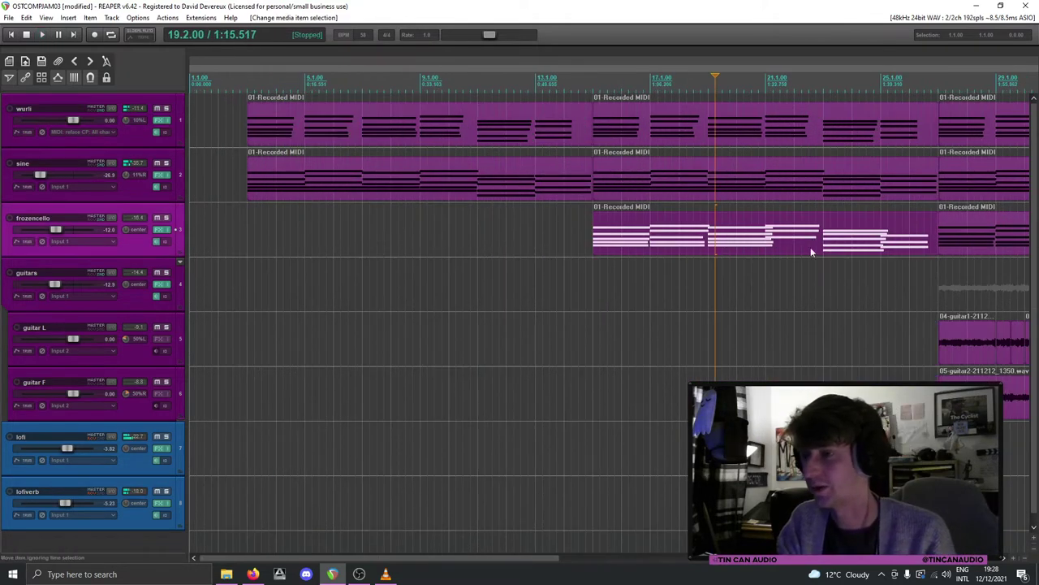
scroll(966, 243, "up", 2)
left_click(920, 242)
key("space")
scroll(718, 262, "down", 4)
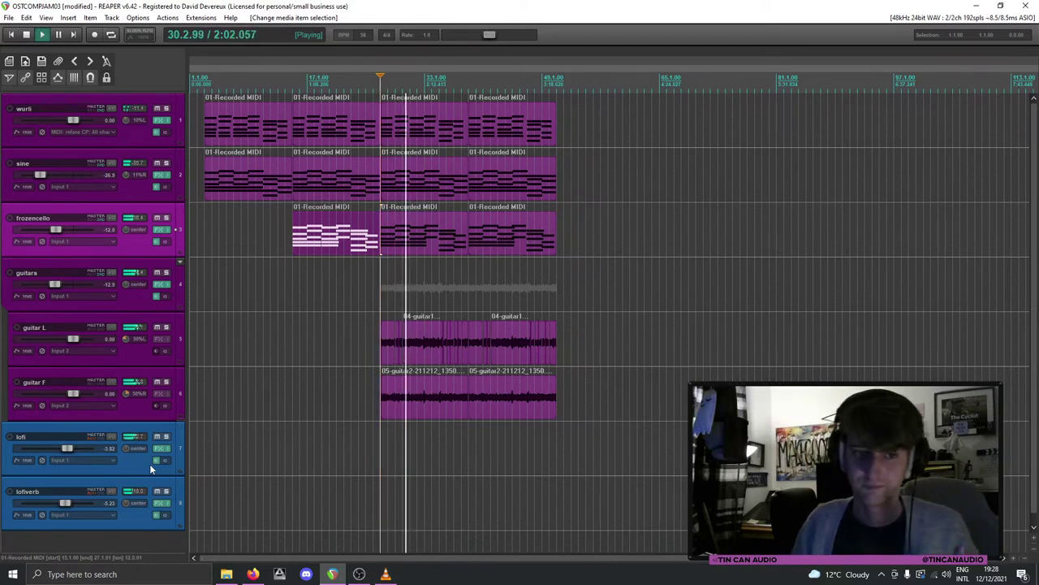
Step: Stop playback, replay the full mix from bar 27, and stop it again
key("space")
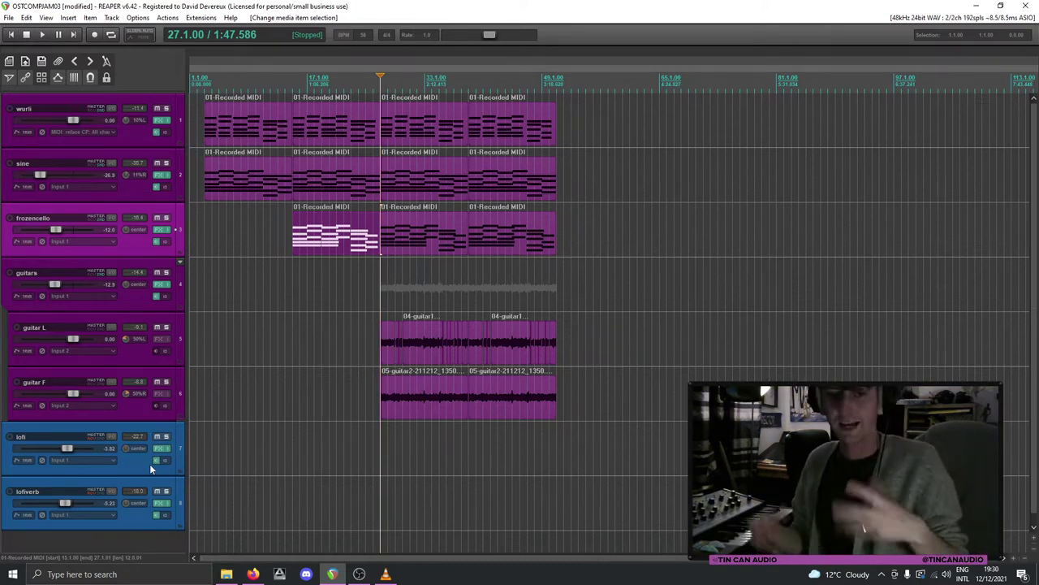
key("space")
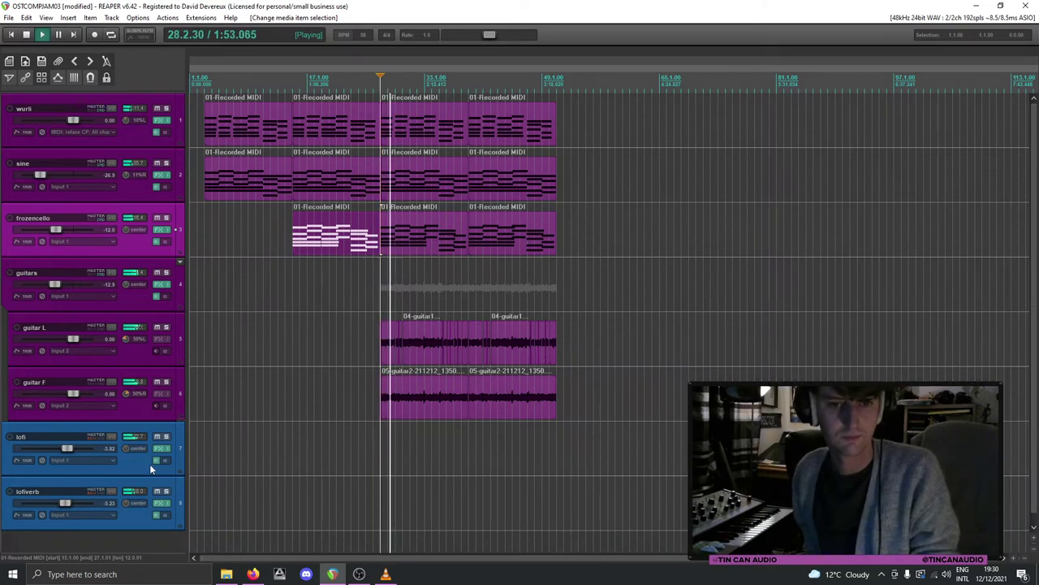
key("space")
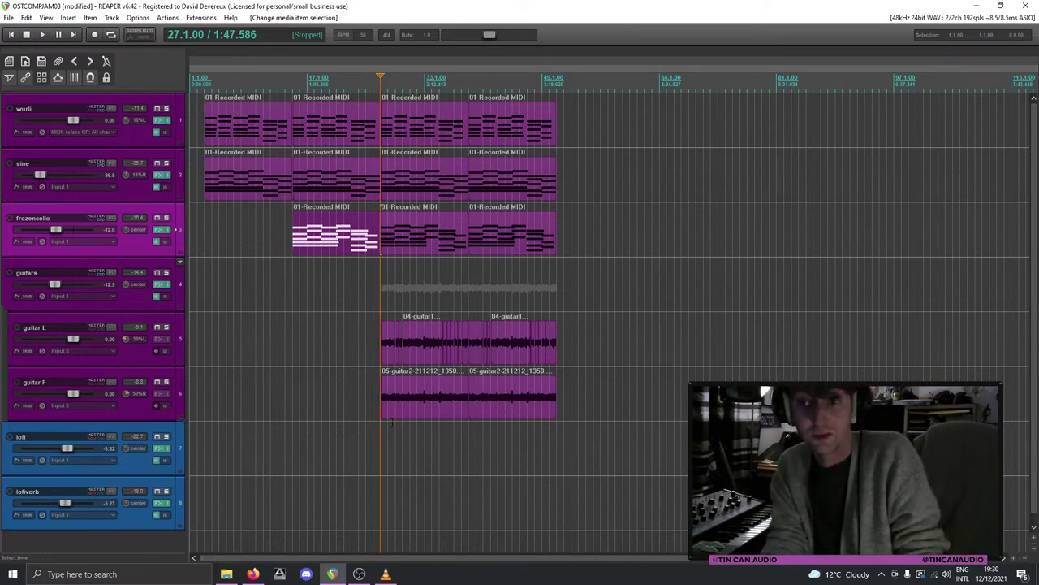
Step: Insert a new track and place it between the guitar F and lofi tracks
left_click(373, 447)
left_click(139, 248)
key("ctrl+t")
left_click_drag(70, 450, 147, 465)
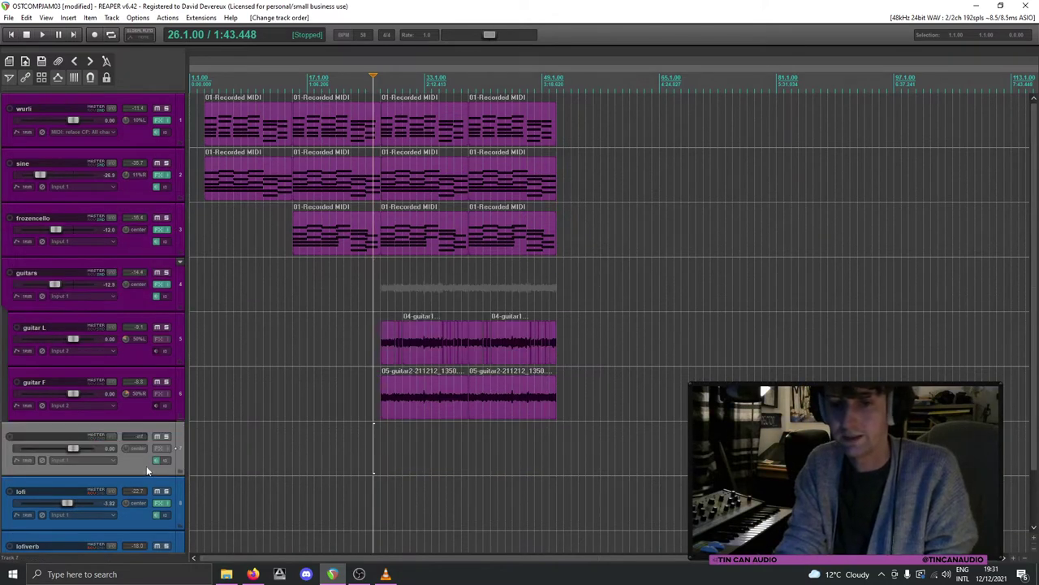
Step: Colour the new unnamed track with the custom pink in the Track Manager, and close the manager
right_click(146, 465)
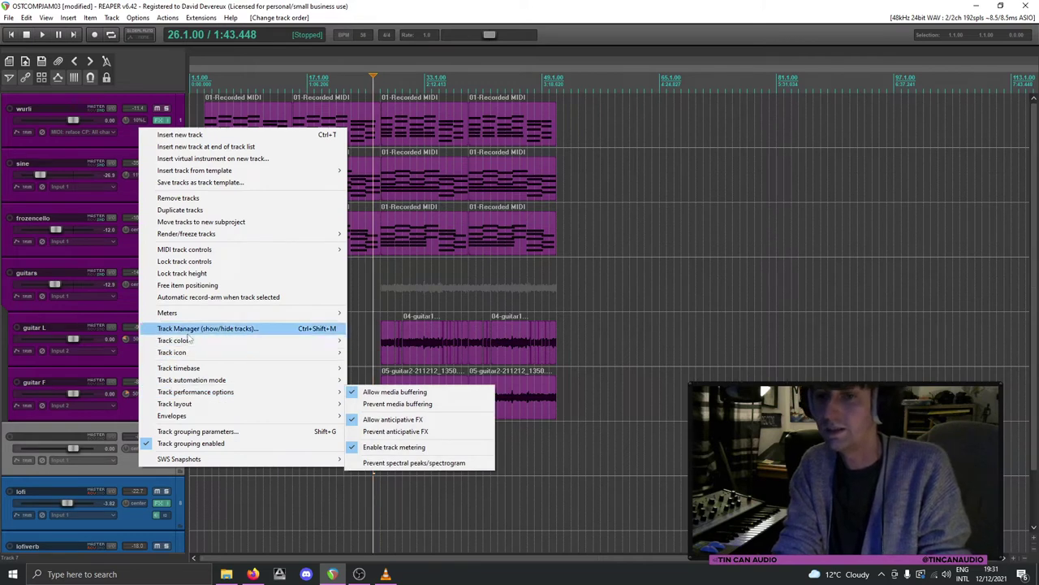
left_click(192, 334)
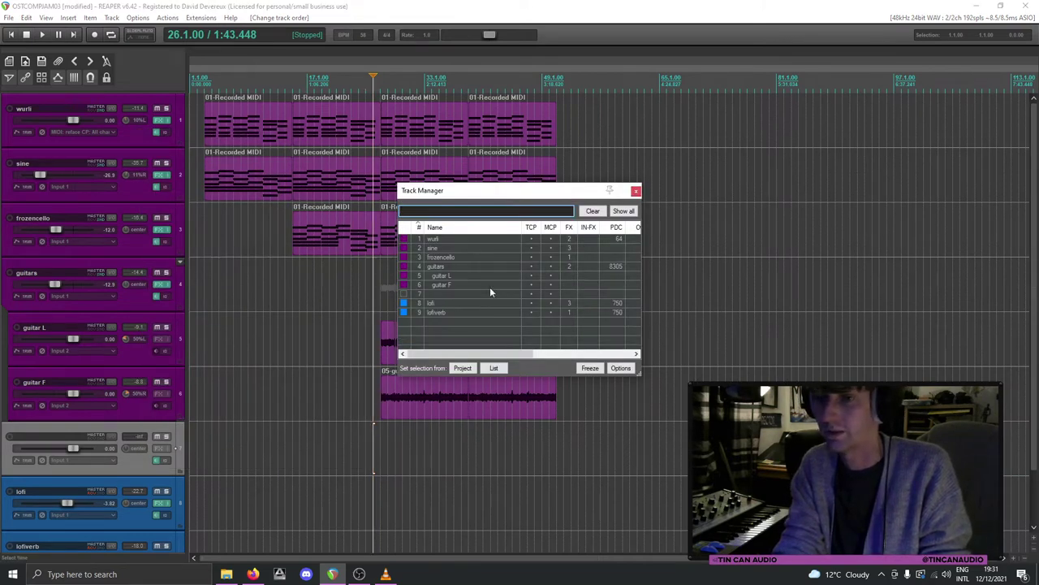
left_click(404, 293)
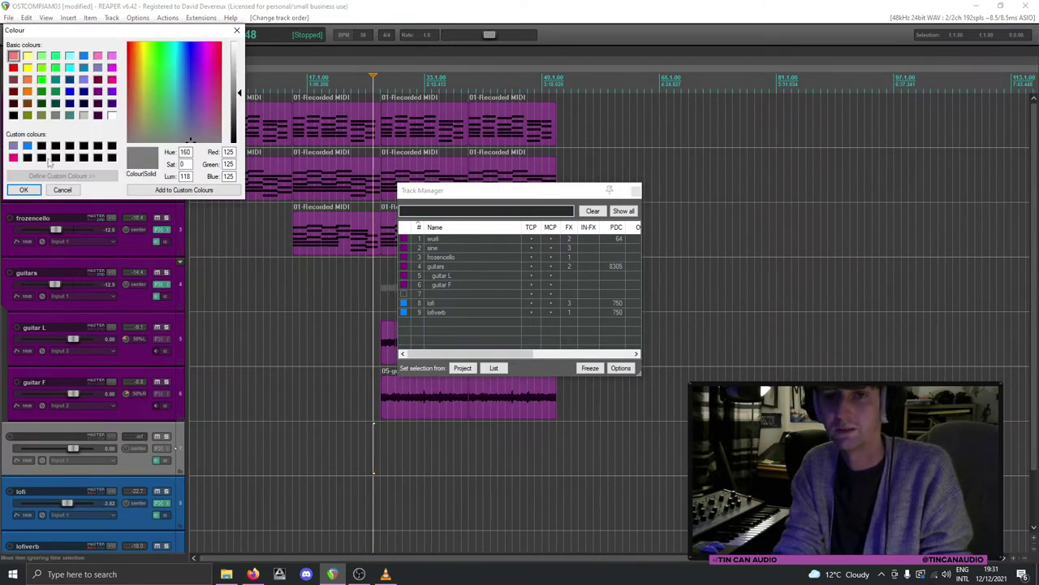
left_click(13, 158)
left_click(24, 189)
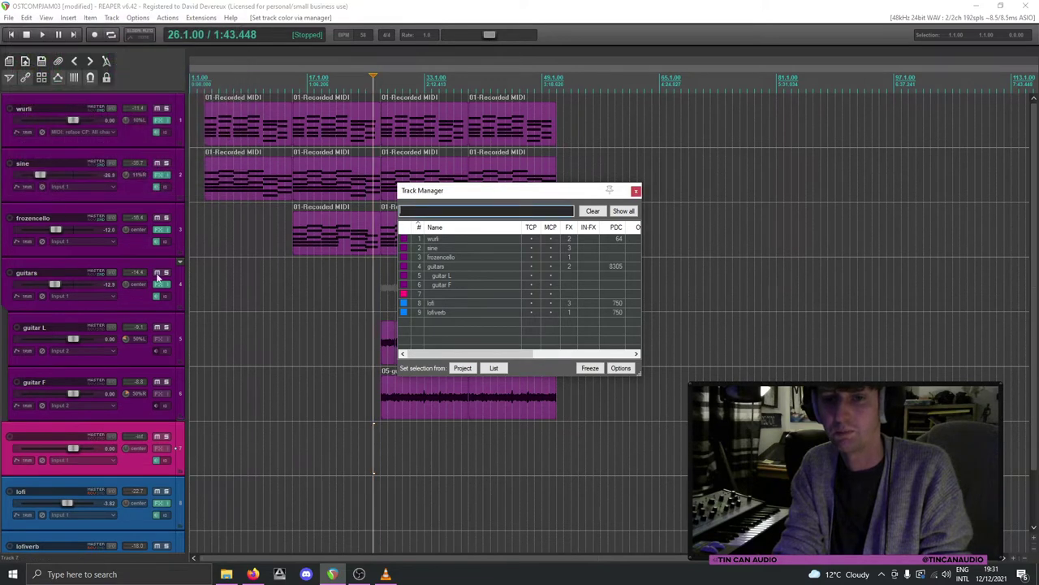
left_click(636, 191)
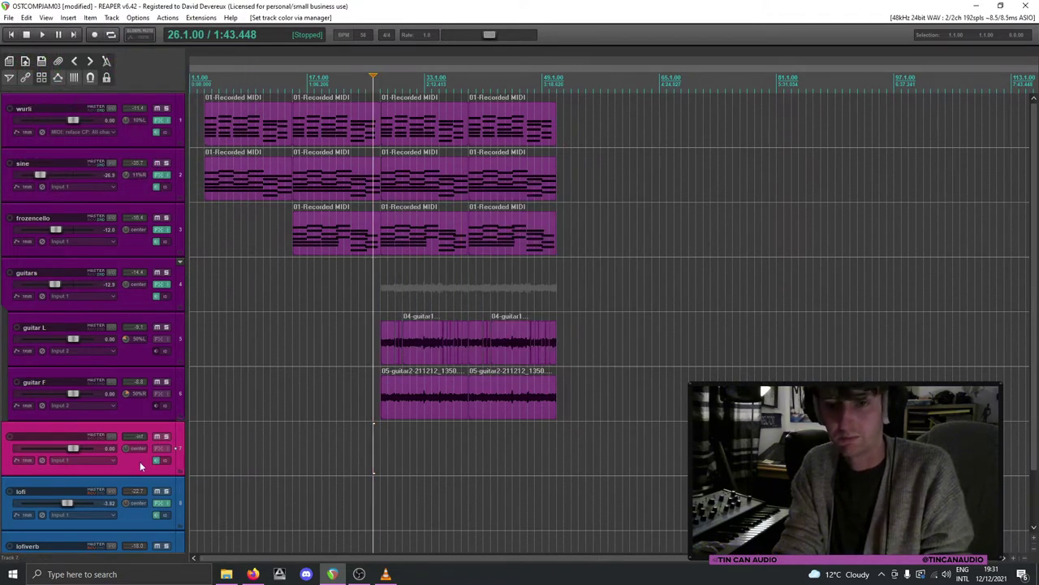
Step: Name the new pink track moog
double_click(65, 437)
type("moog")
key("Return")
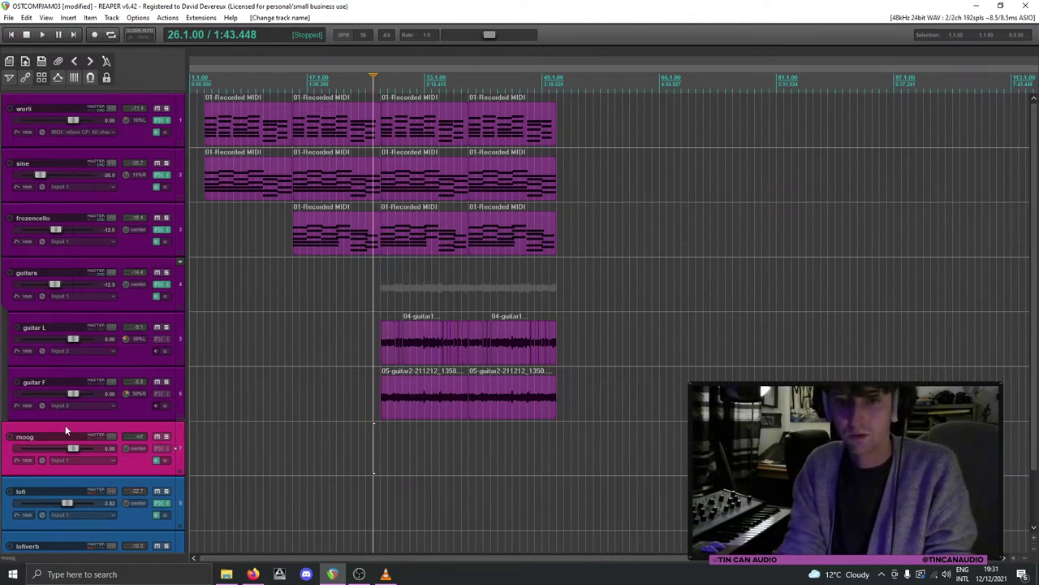
Step: Set the moog track to mono Input 2 with record monitoring on AUTO, and arm it for recording
left_click(114, 460)
mouse_move(167, 470)
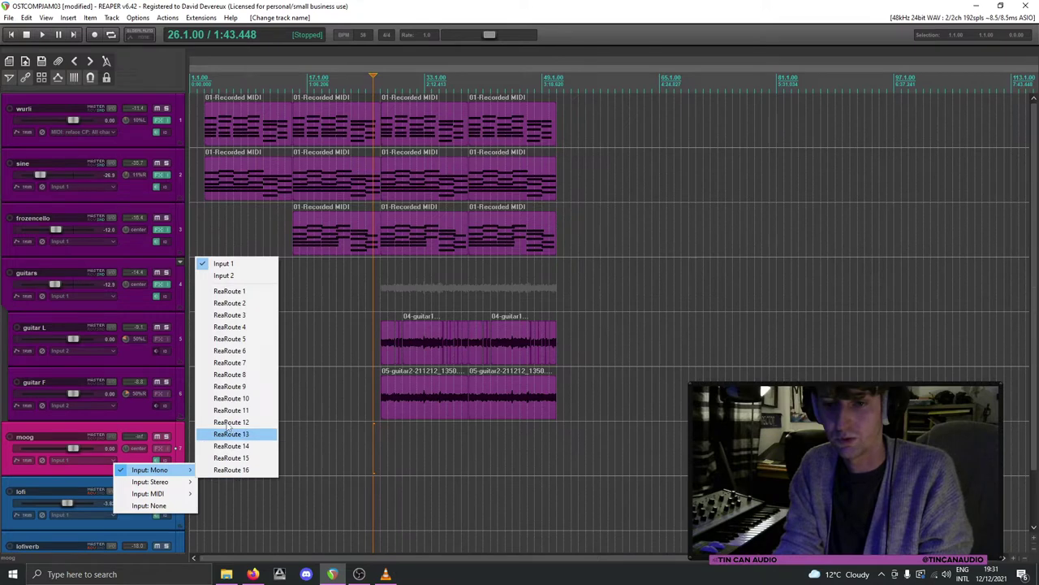
left_click(226, 275)
left_click(156, 460)
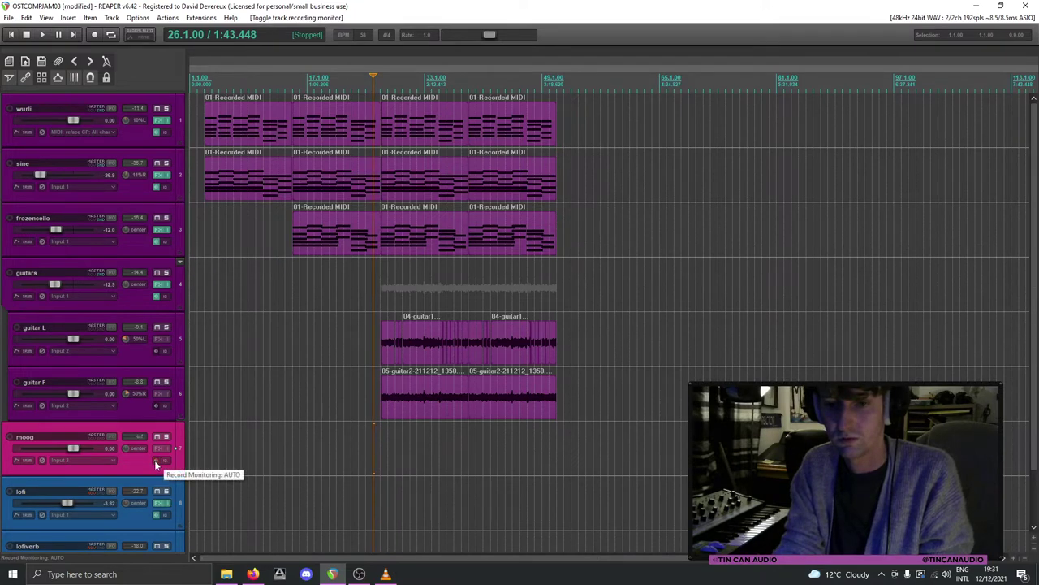
left_click(8, 436)
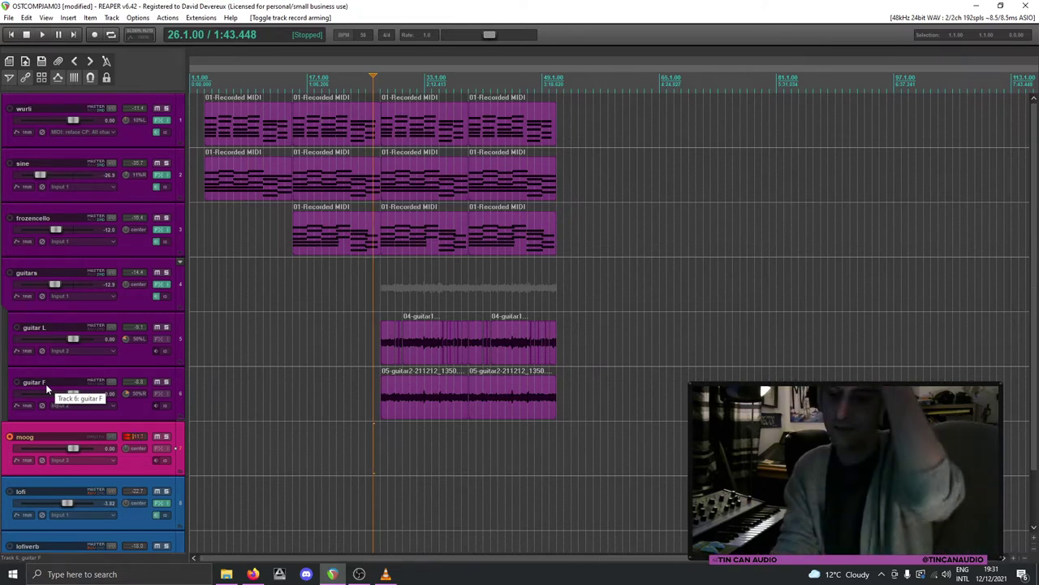
Step: Record a moog take from bar 24 to about bar 40 and keep the recorded item
left_click(359, 448)
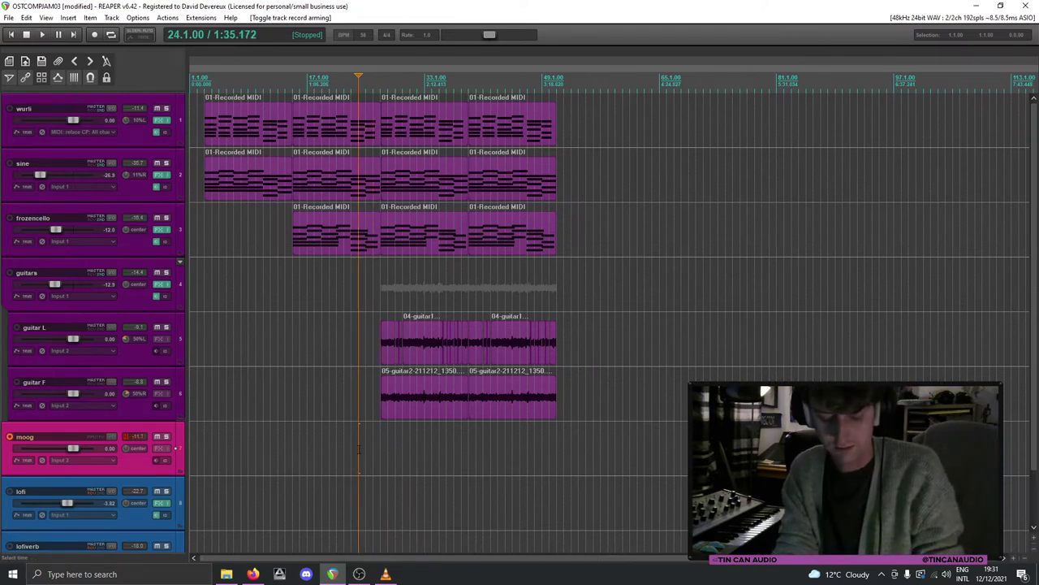
key("ctrl+r")
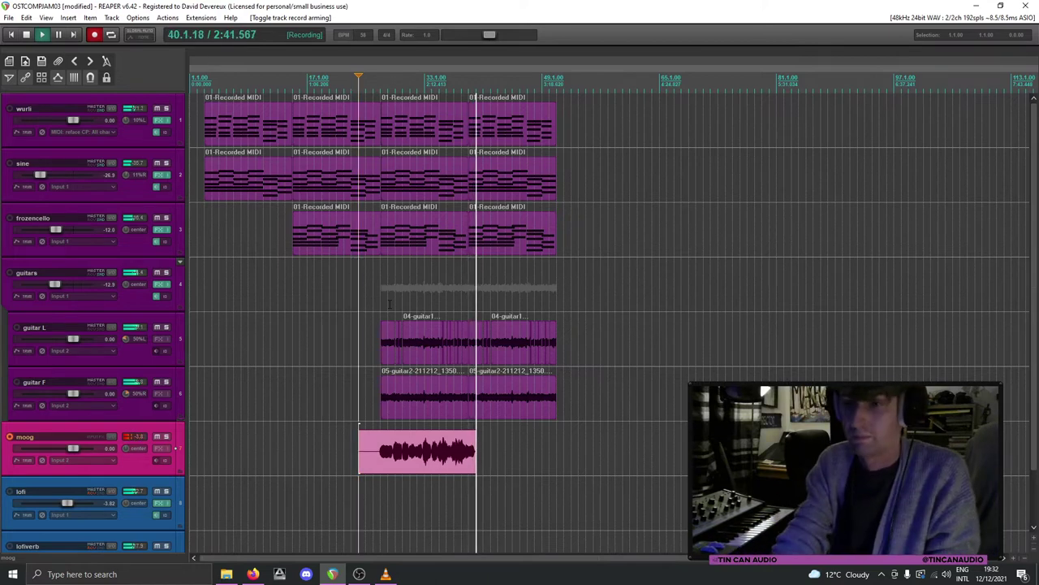
key("space")
left_click(471, 355)
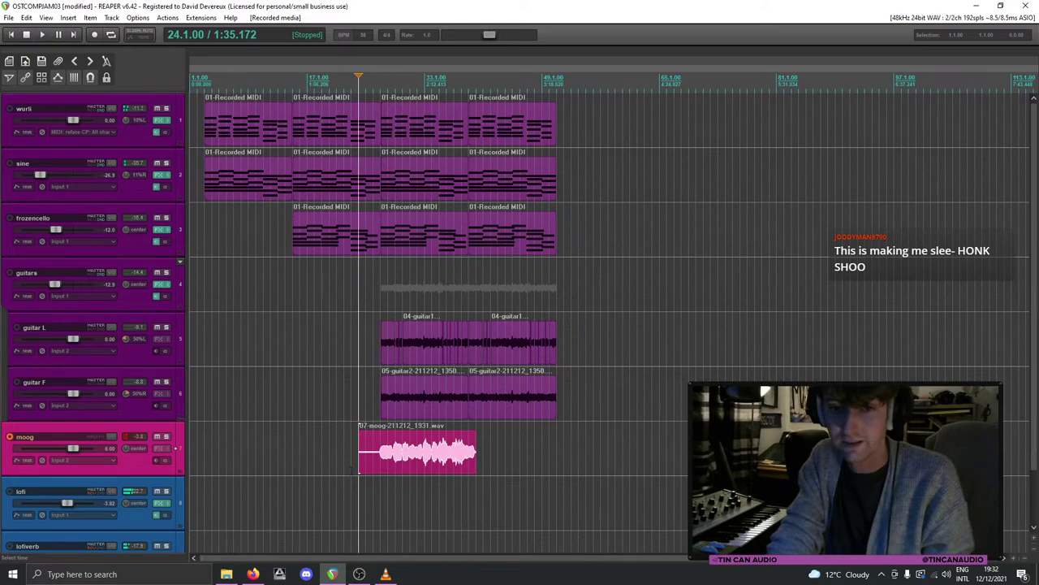
Step: Trim the start of the moog recording to bar 27 and give it a short fade-in
left_click_drag(360, 464, 380, 464)
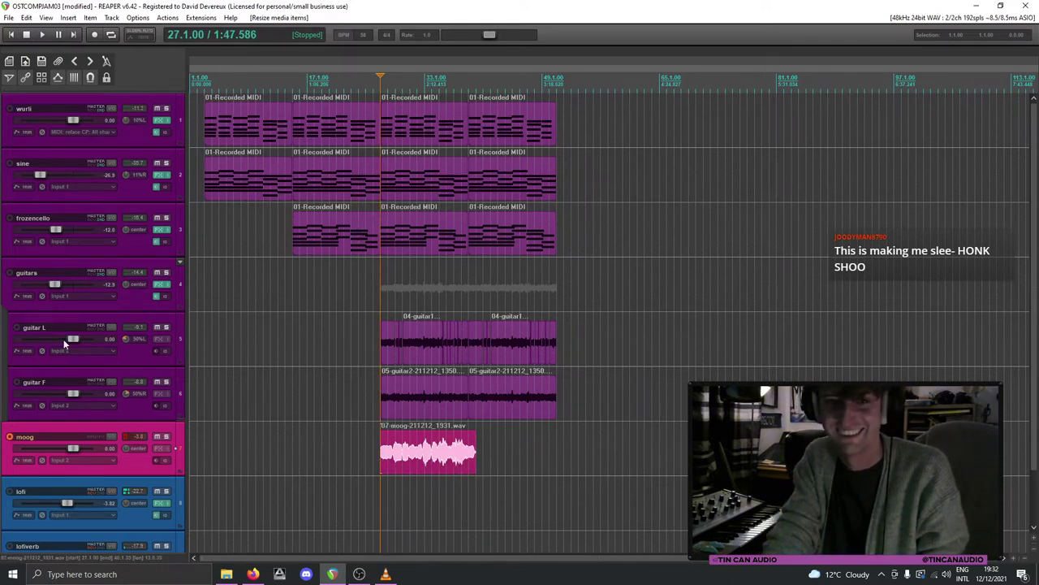
key("alt+Tab")
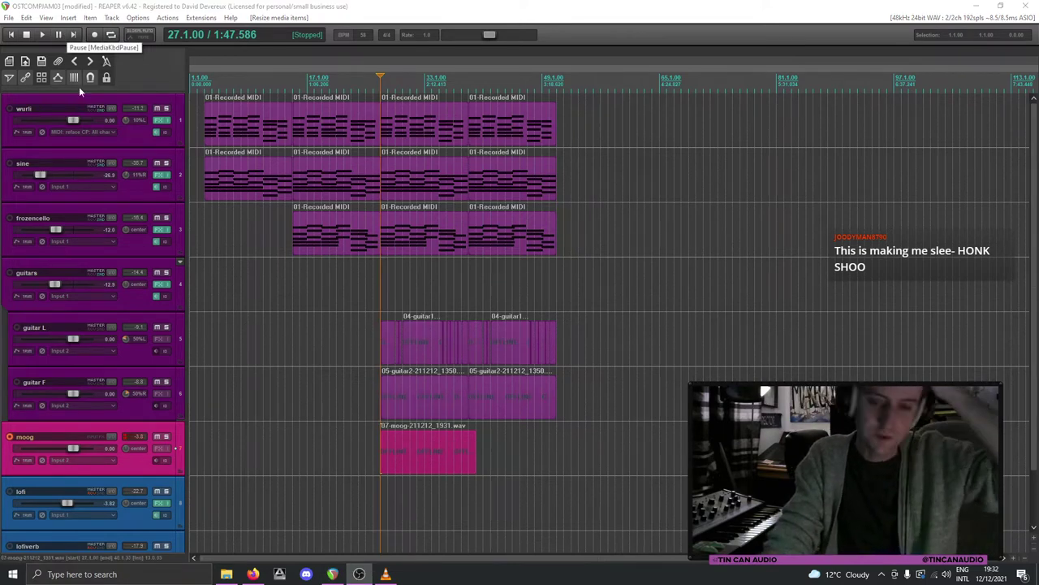
scroll(325, 365, "up", 2)
left_click(469, 465)
scroll(470, 464, "up", 10)
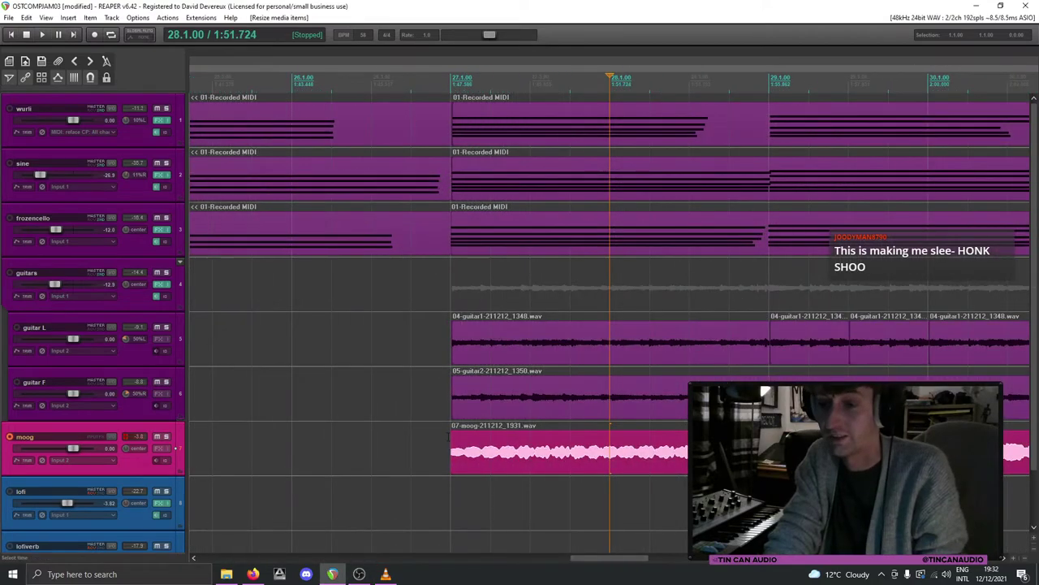
Step: Audition the mix near bar 38 and trim the end of the moog recording to bar 39
scroll(570, 449, "down", 5)
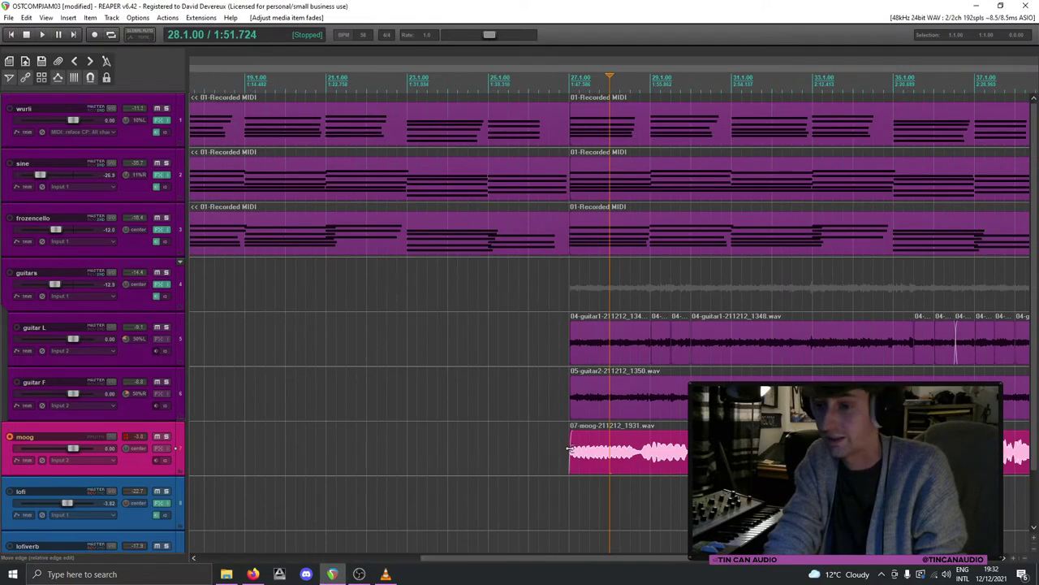
scroll(569, 450, "down", 3)
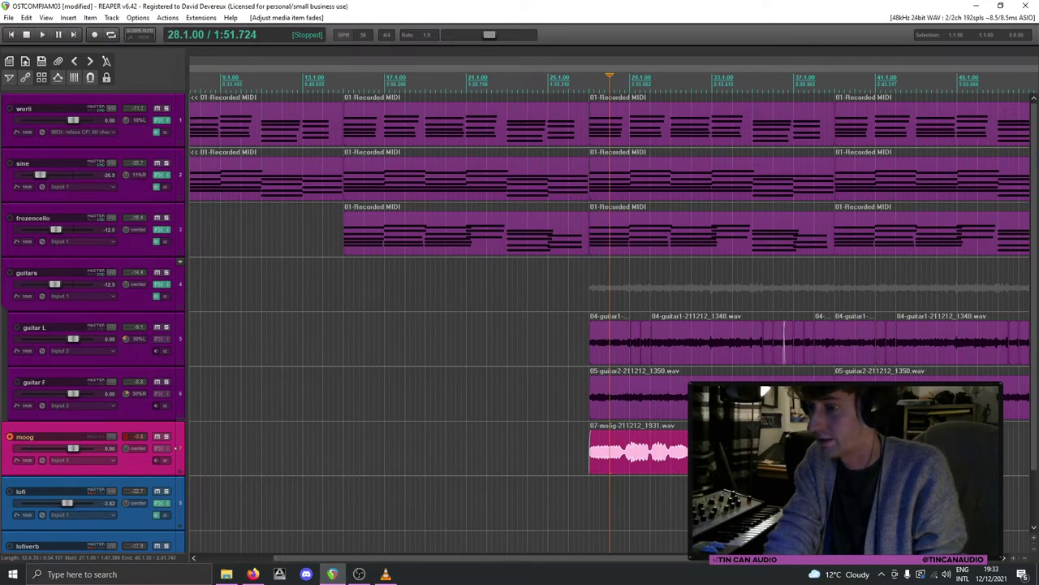
left_click(813, 79)
key("space")
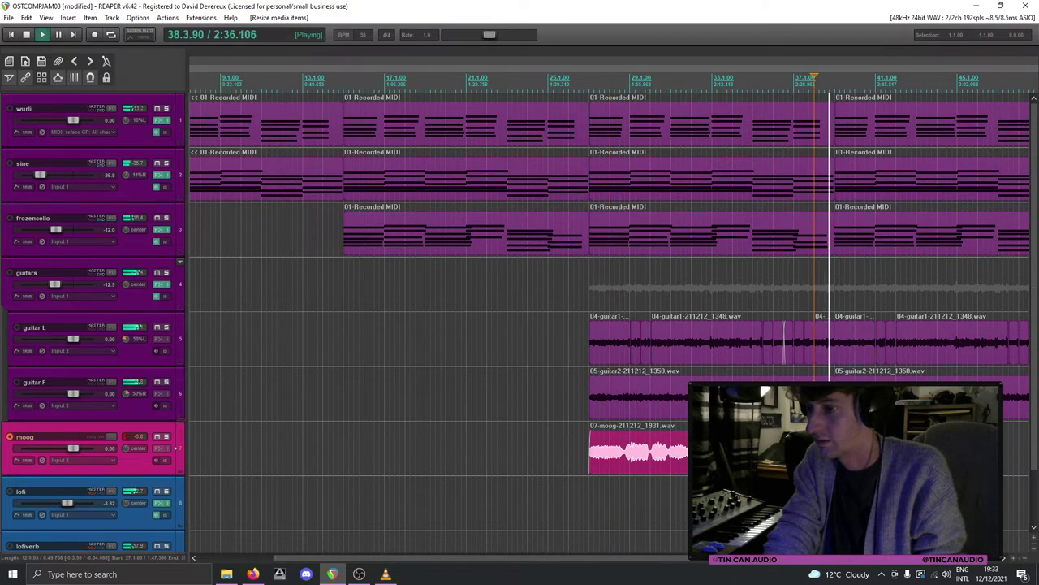
left_click(733, 235)
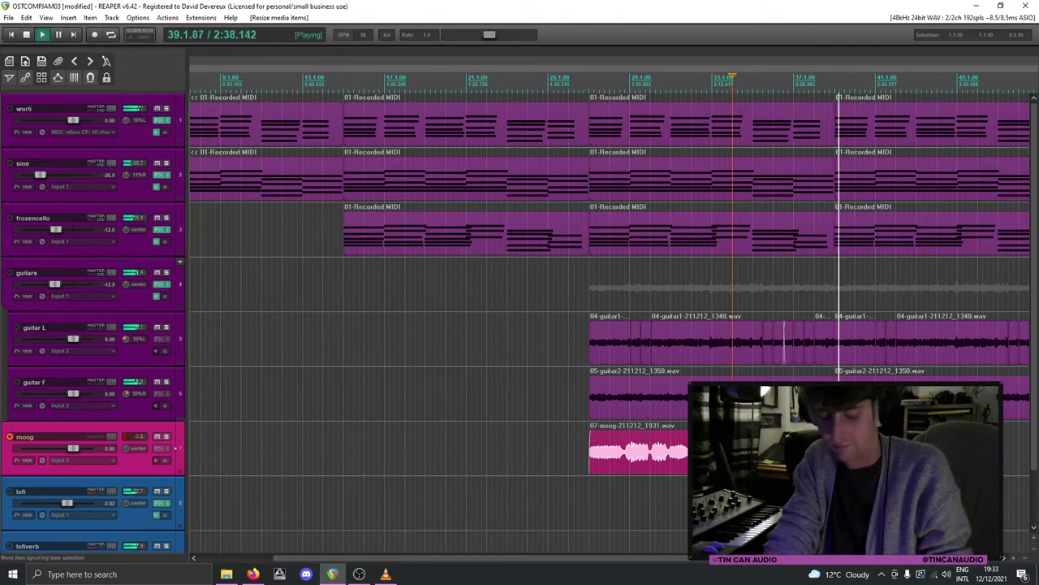
key("space")
left_click(756, 235)
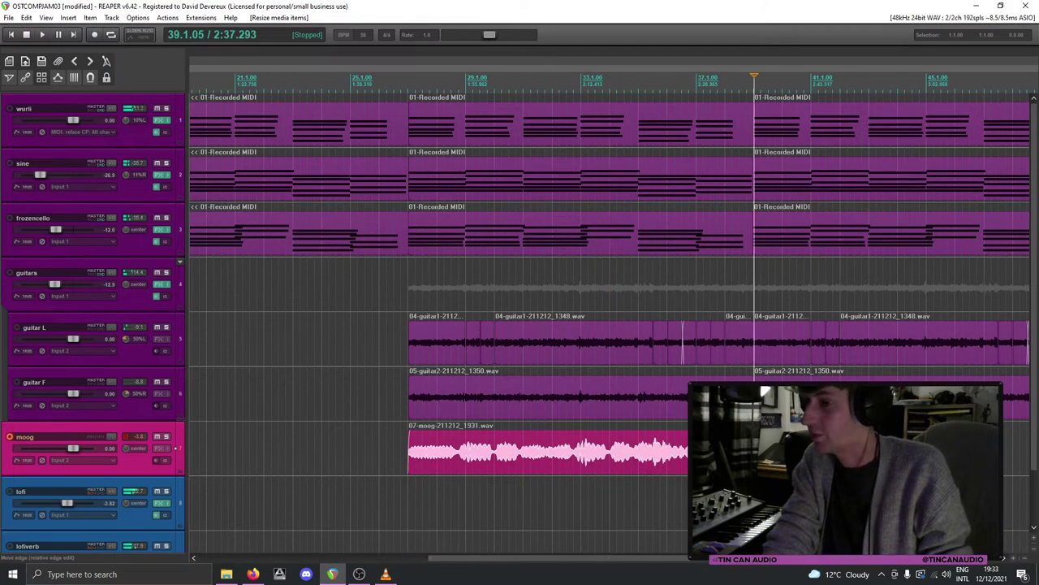
scroll(730, 243, "down", 3)
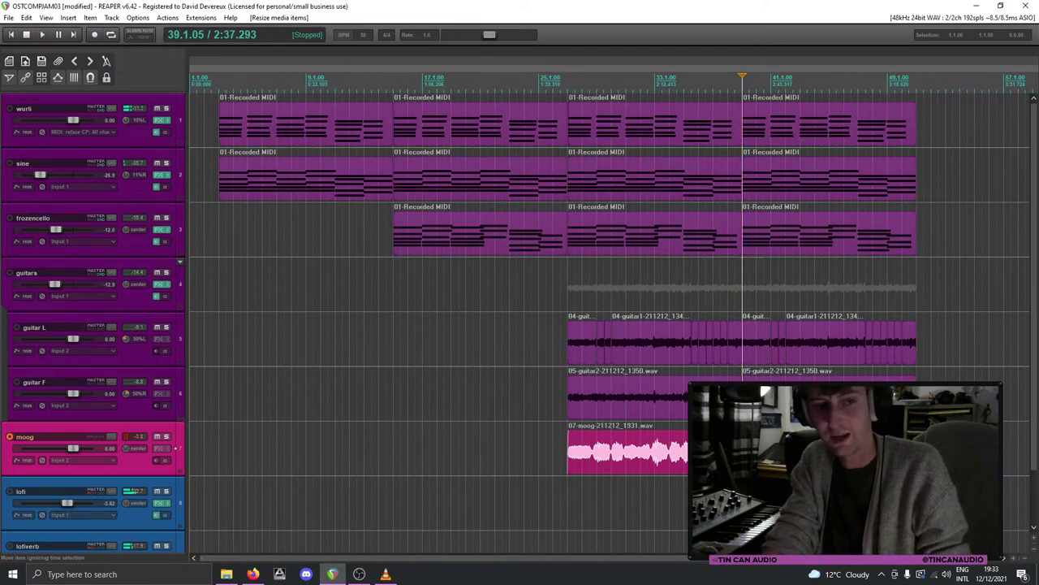
scroll(609, 309, "down", 3)
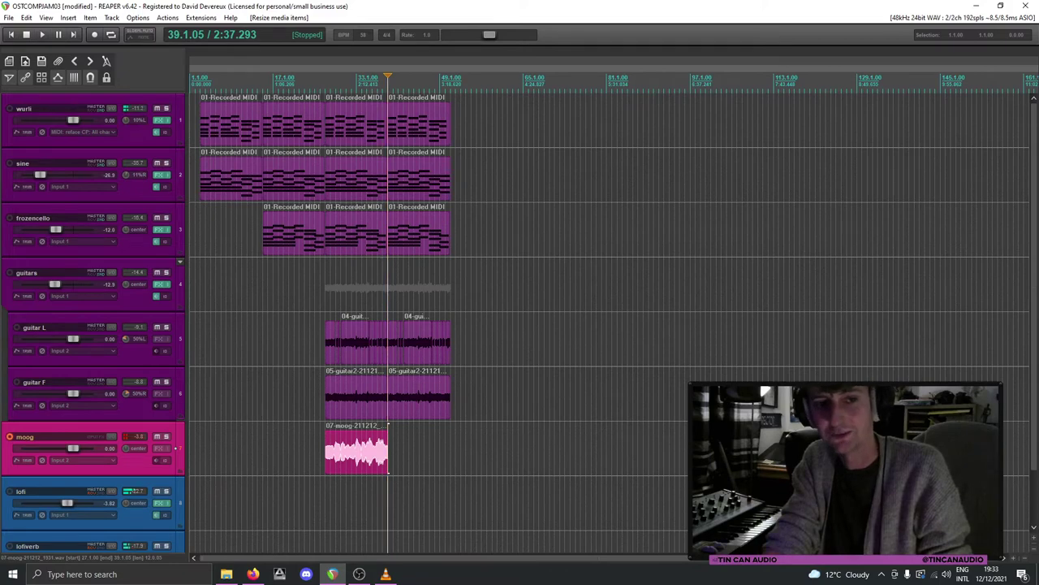
Step: Paste a copy of the moog item at bar 39, and play across the seam while adjusting the item edge there
scroll(349, 309, "up", 5)
key("ctrl+v")
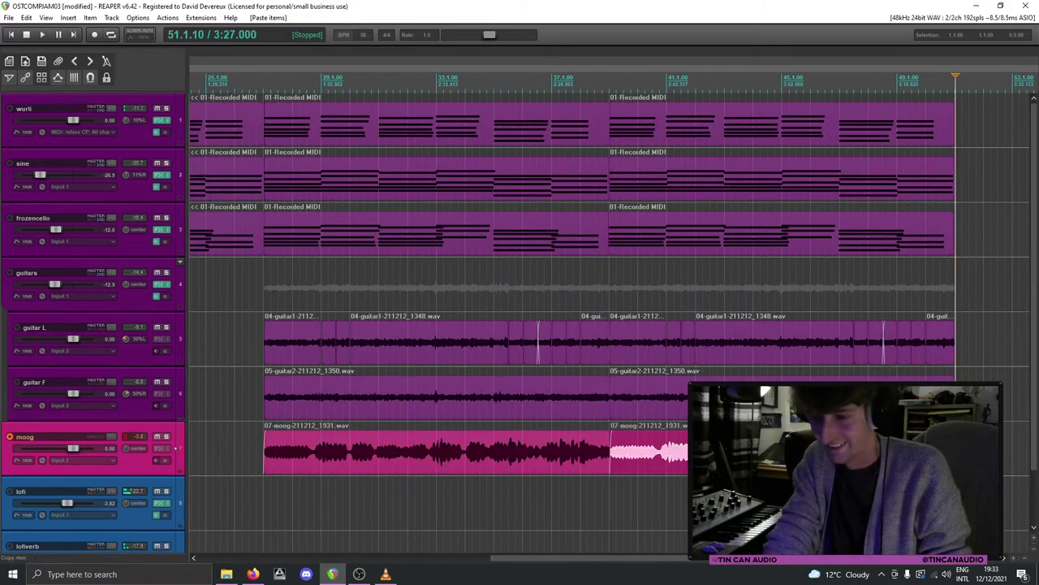
left_click(607, 459)
scroll(606, 460, "up", 5)
key("space")
left_click_drag(660, 435, 649, 448)
key("space")
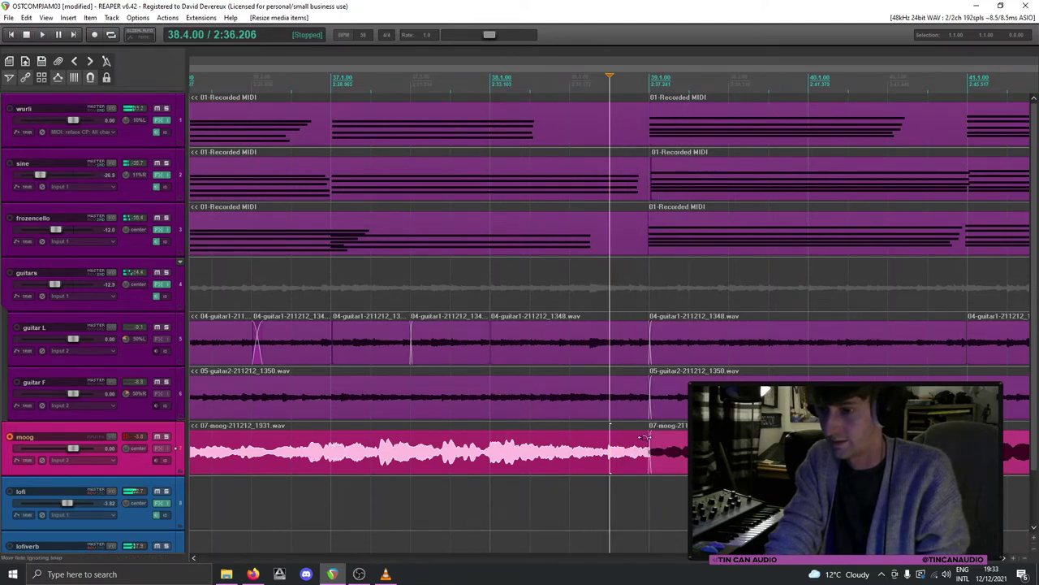
Step: Play from just before the first moog item, disarm the moog track, and lower its volume to about -6.7 dB
scroll(328, 452, "down", 6)
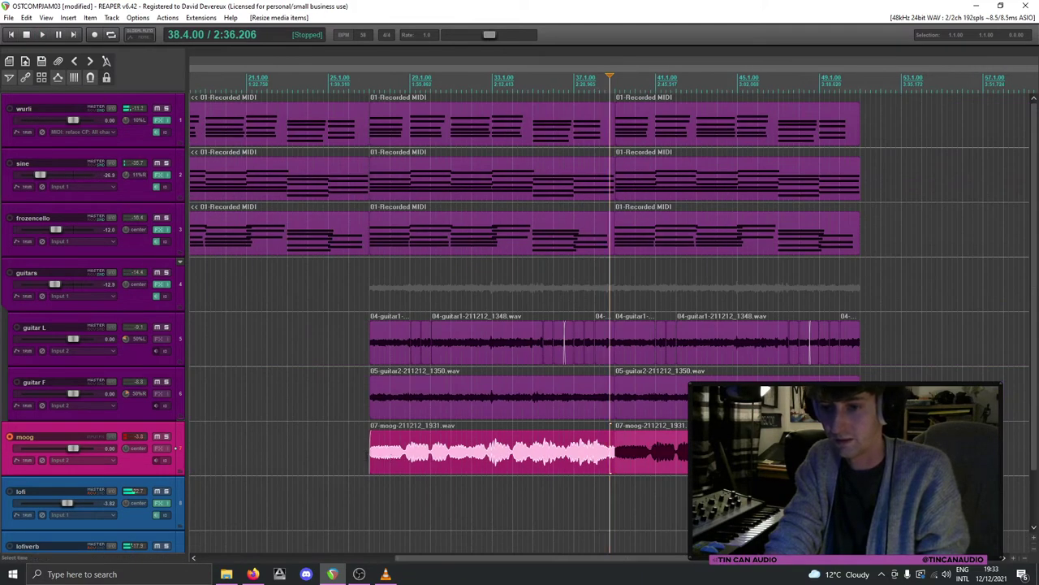
left_click(363, 455)
key("space")
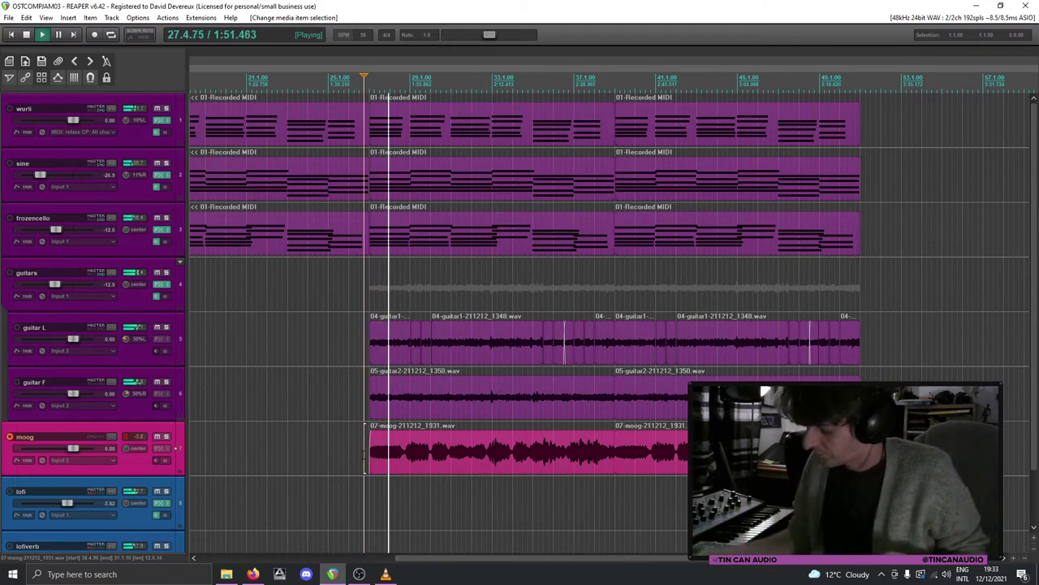
left_click(9, 436)
left_click_drag(73, 449, 64, 449)
Step: Add the JS: Delay w/Tempo Ping-Pong effect to the moog track with its default settings
left_click(161, 448)
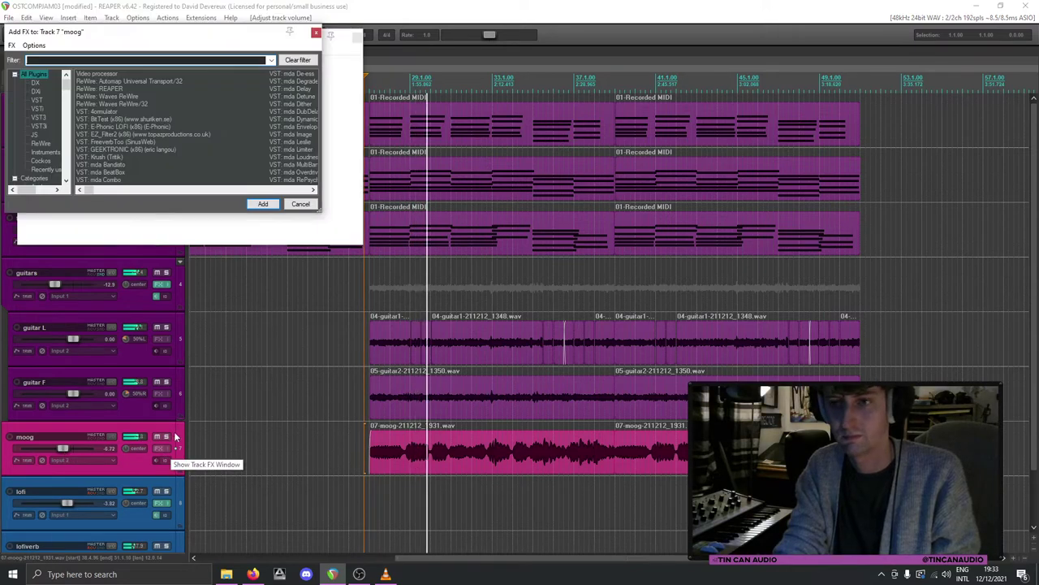
type("delay")
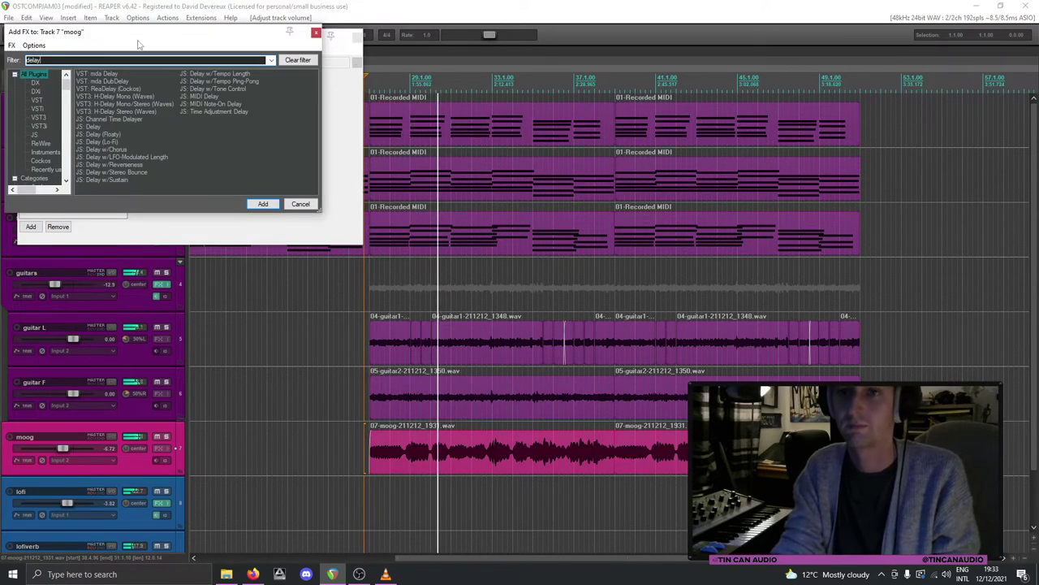
double_click(214, 82)
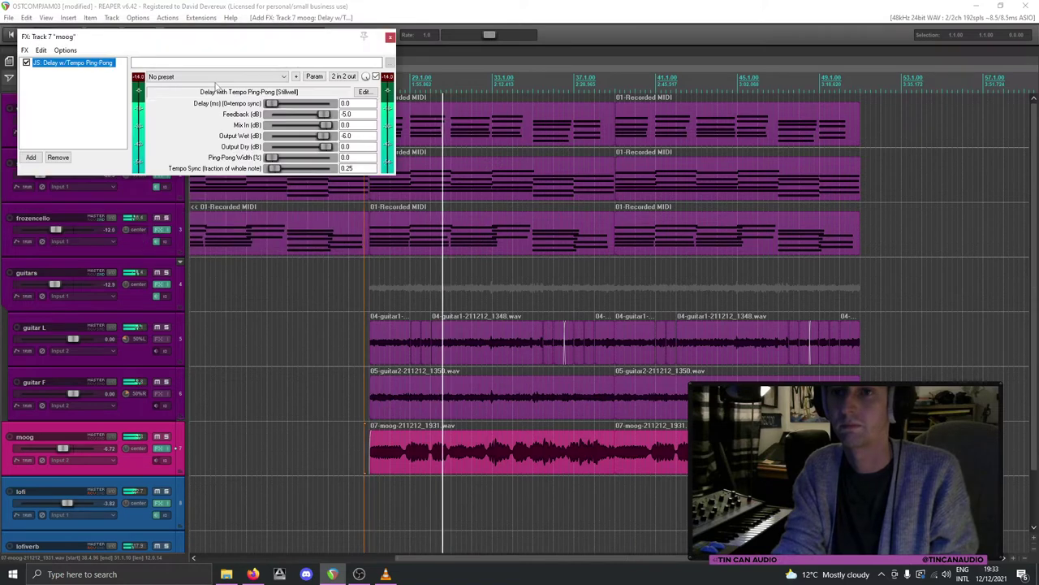
left_click(390, 37)
Step: Raise the moog track's volume slightly while the mix keeps playing
scroll(67, 449, "up", 2)
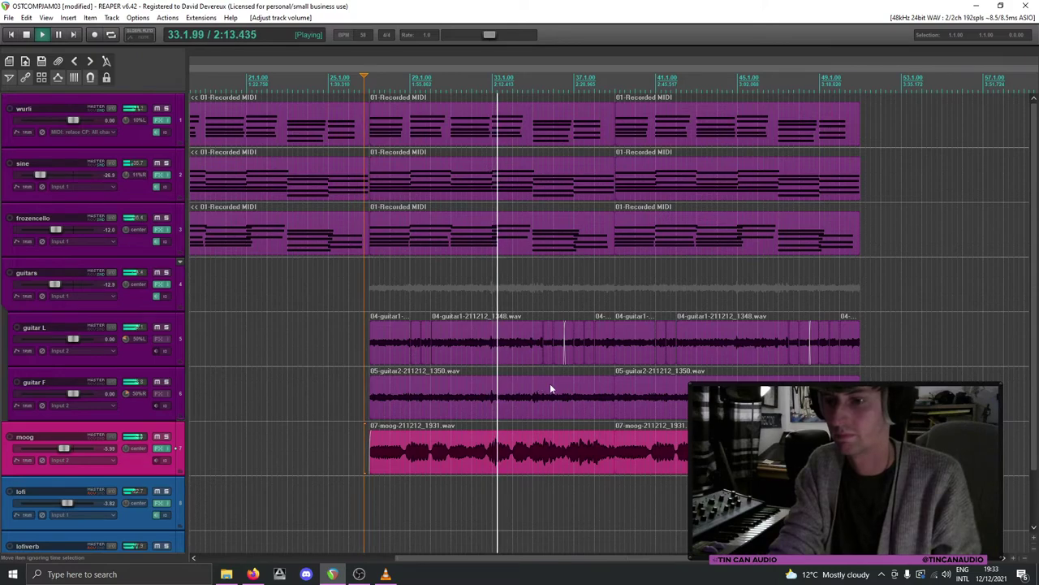
scroll(548, 384, "down", 2)
scroll(548, 385, "down", 2)
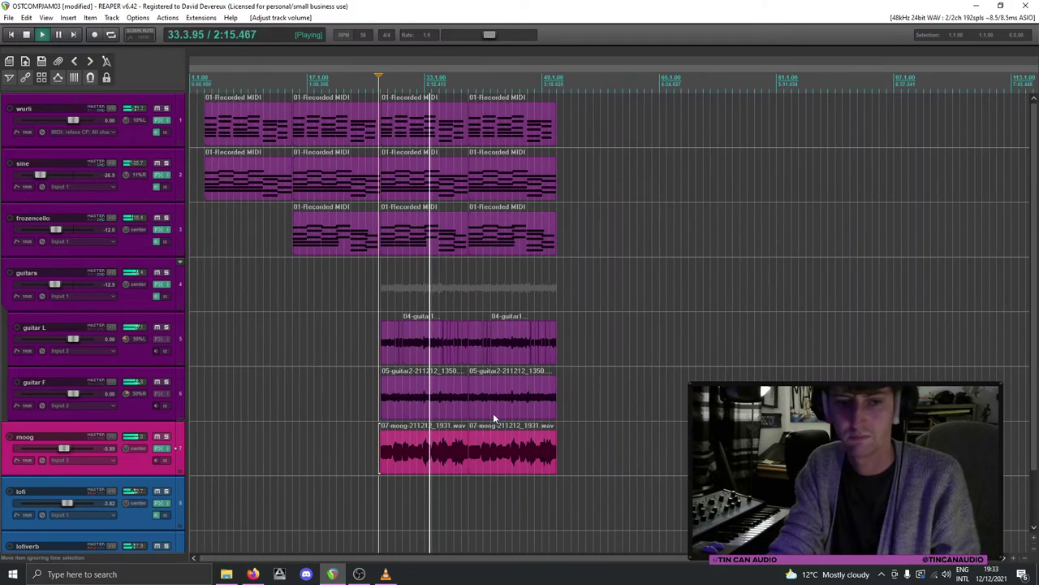
Step: Play the mix across the join between the two moog items, and stop with the edit cursor at bar 39.3
left_click(455, 454)
scroll(454, 454, "up", 2)
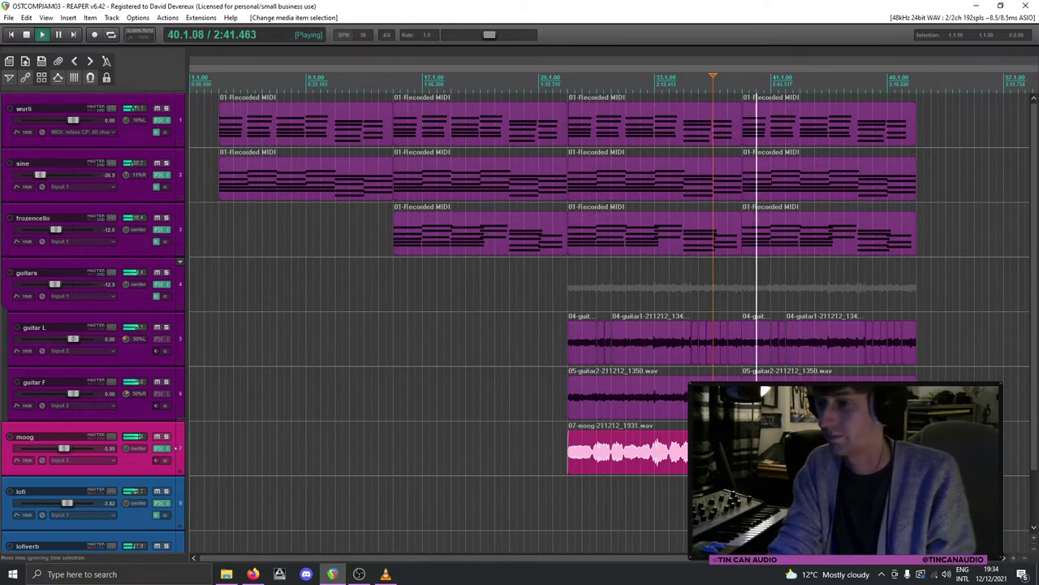
left_click(749, 487)
key("space")
key("s")
key("minus")
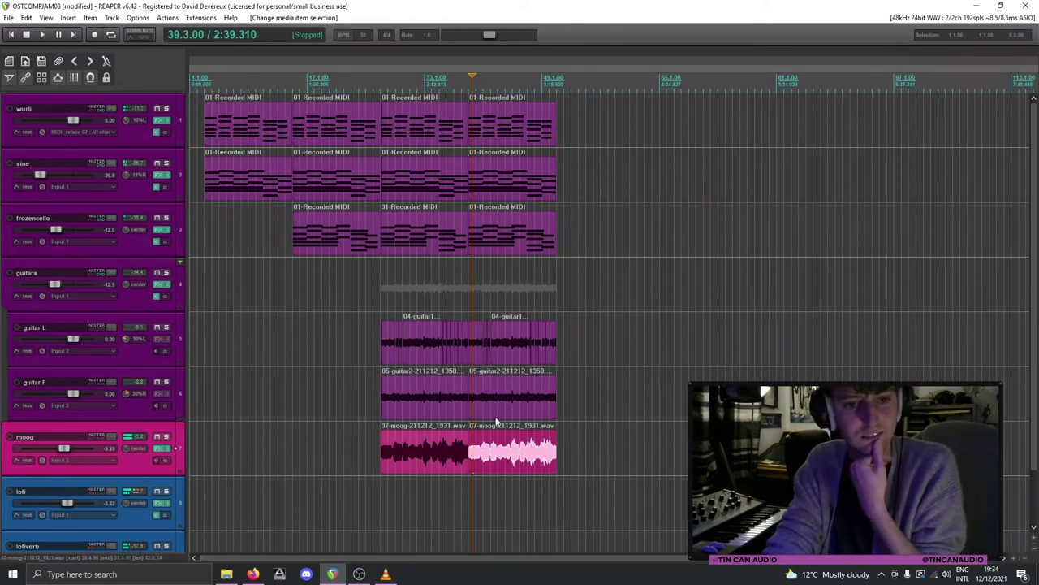
scroll(496, 421, "up", 1)
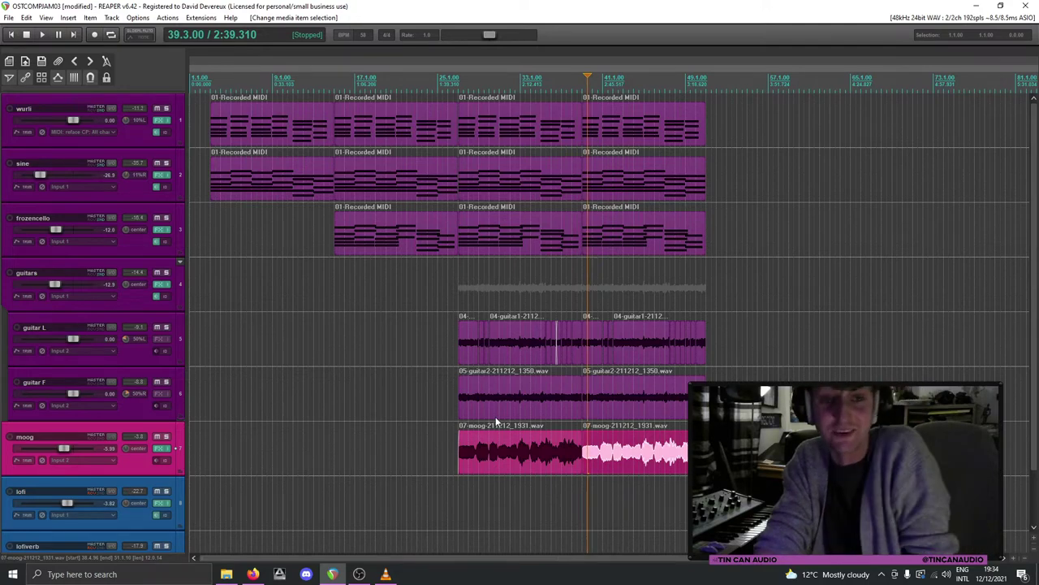
scroll(495, 419, "down", 1)
scroll(495, 417, "down", 1)
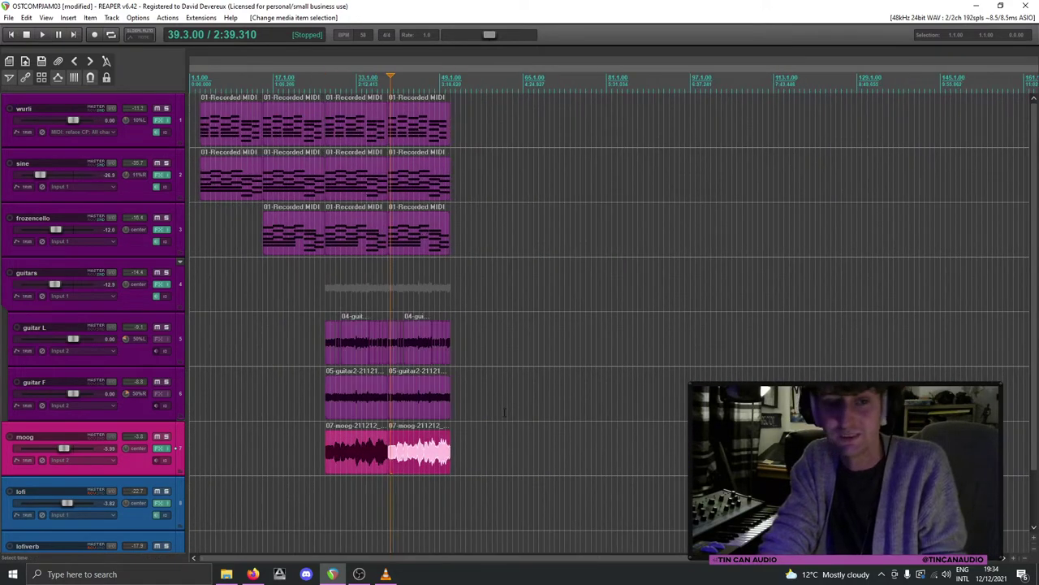
scroll(502, 414, "up", 2)
scroll(542, 329, "up", 3)
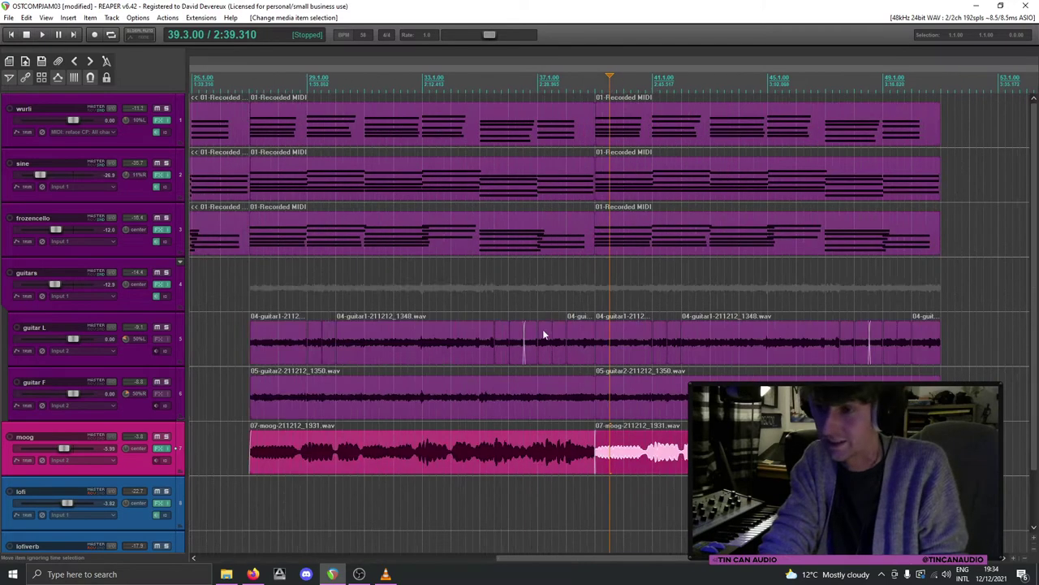
scroll(543, 329, "down", 3)
left_click(573, 243)
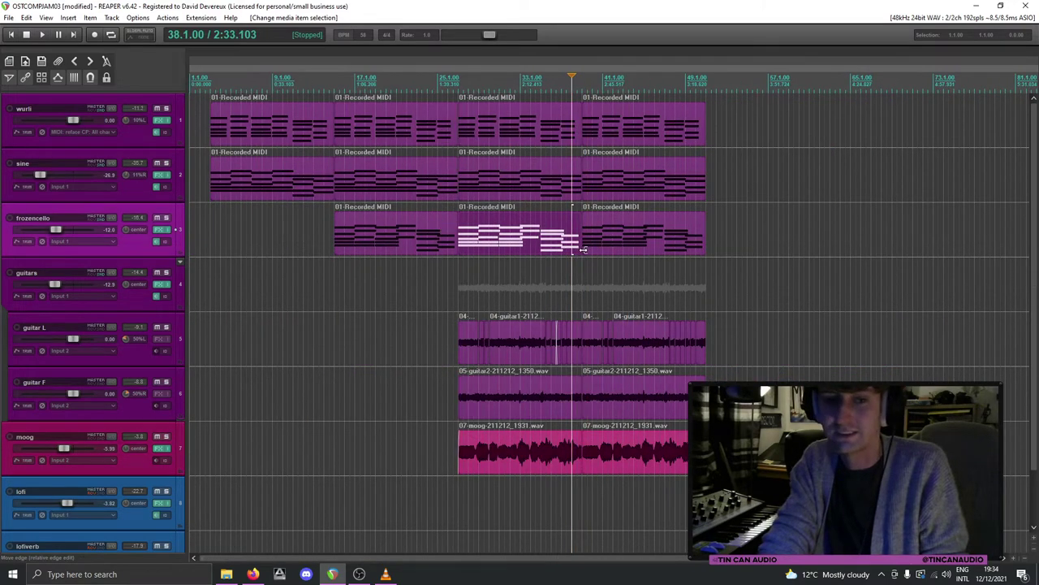
left_click(613, 174)
left_click(585, 129)
left_click(514, 142)
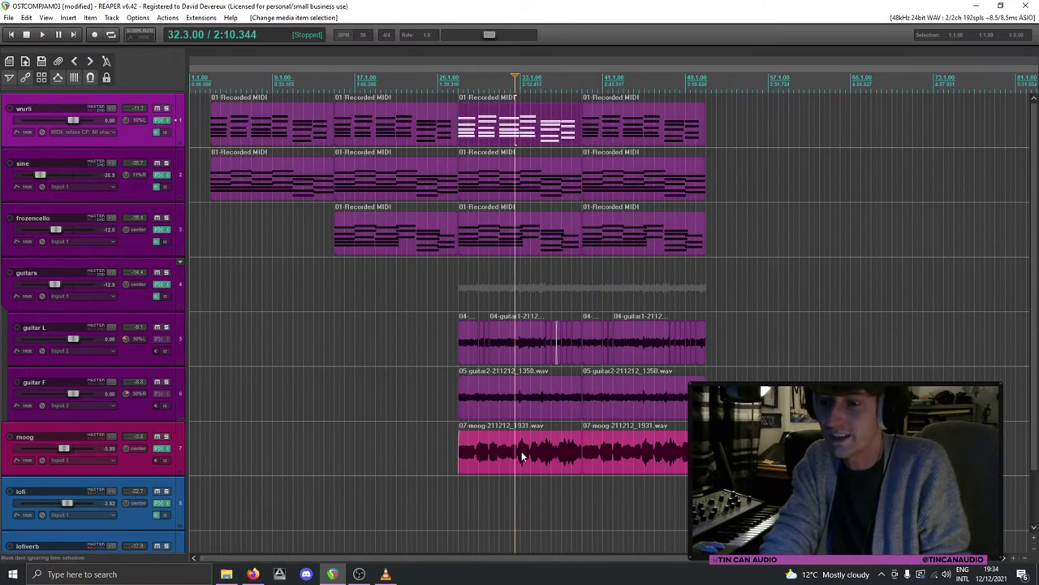
Step: Place the edit cursor at bar 26 on the moog track and play the mix repeatedly to rehearse a new part
left_click(460, 456)
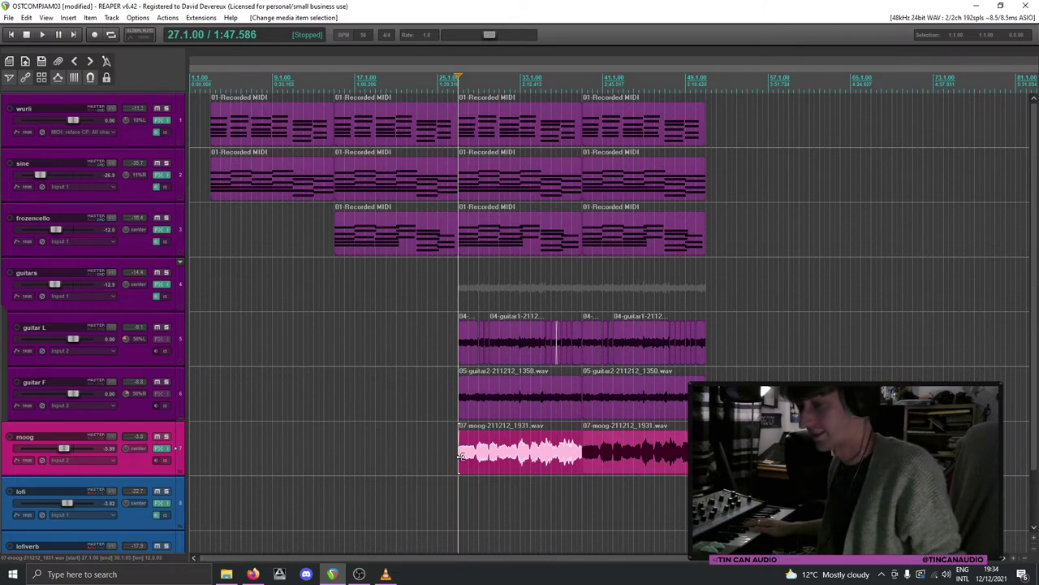
left_click(448, 446)
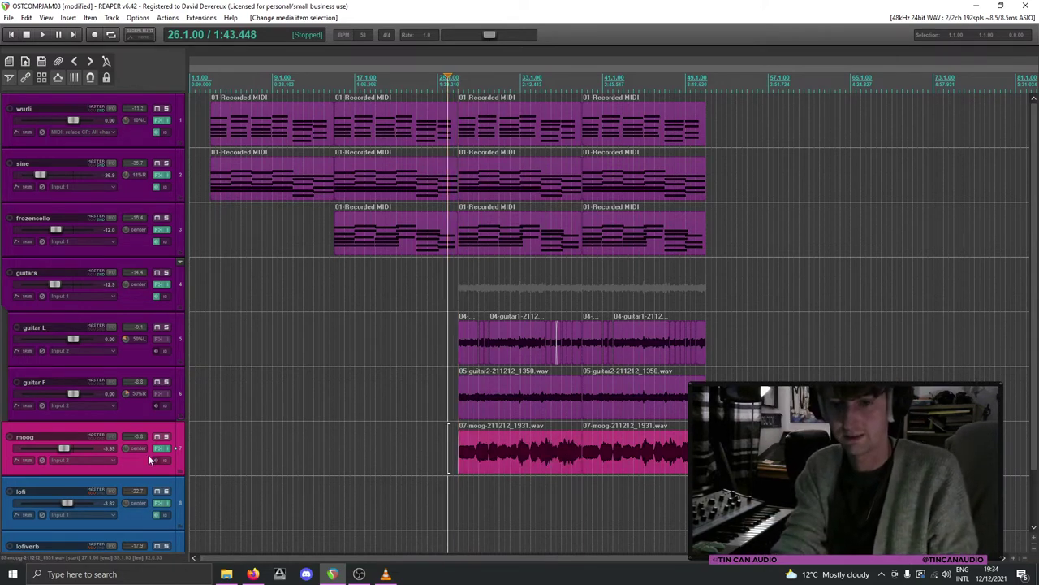
key("space")
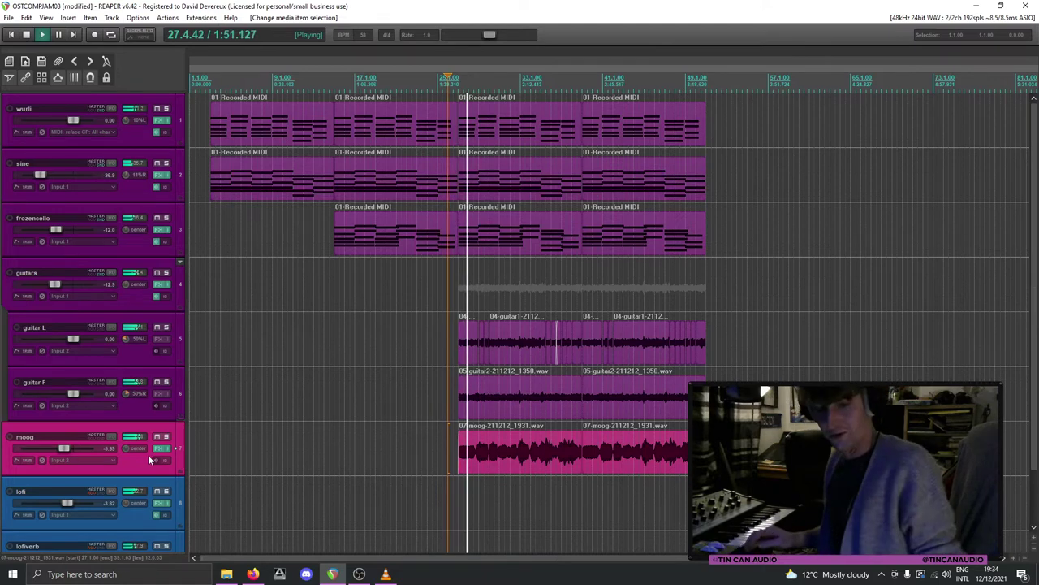
key("space")
key("space")
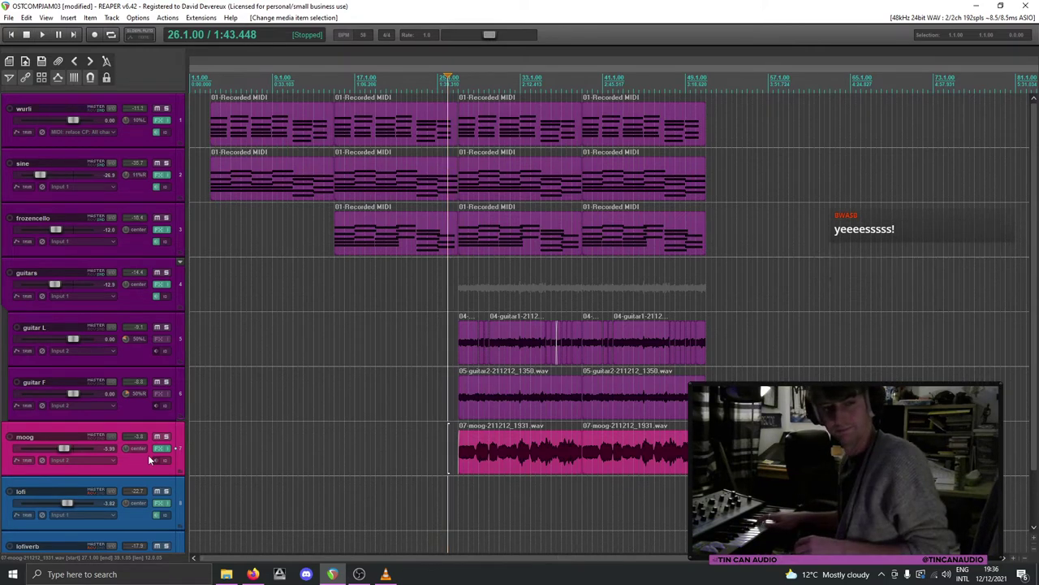
key("space")
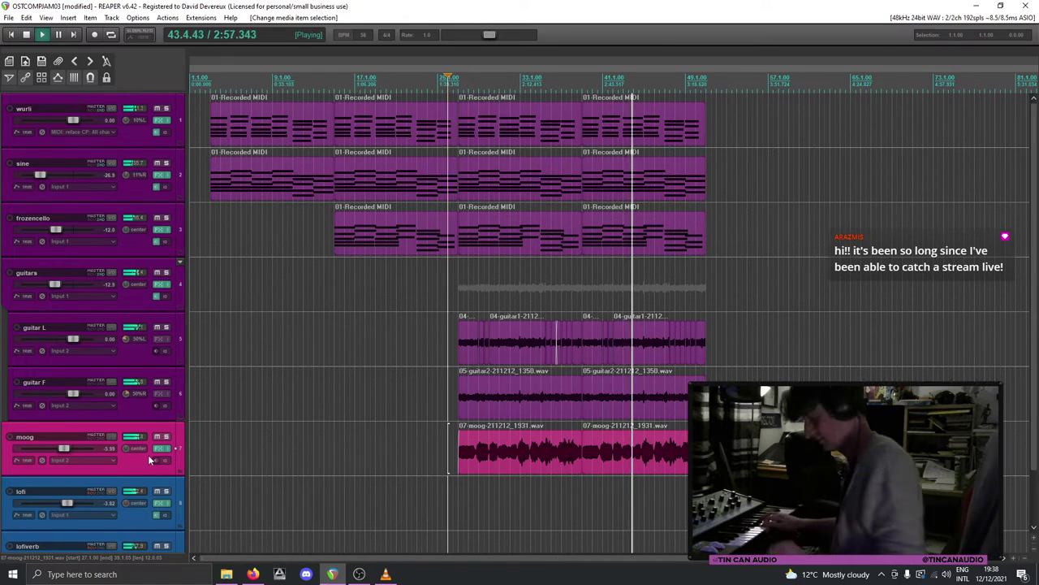
key("space")
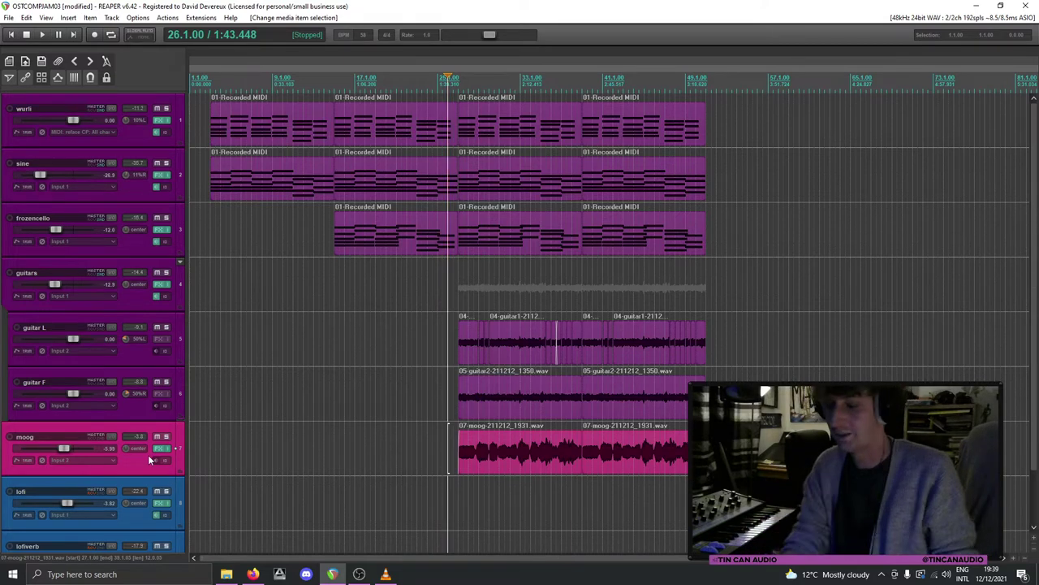
Step: Insert a new track below the moog track and give it the same pink custom colour
key("ctrl+t")
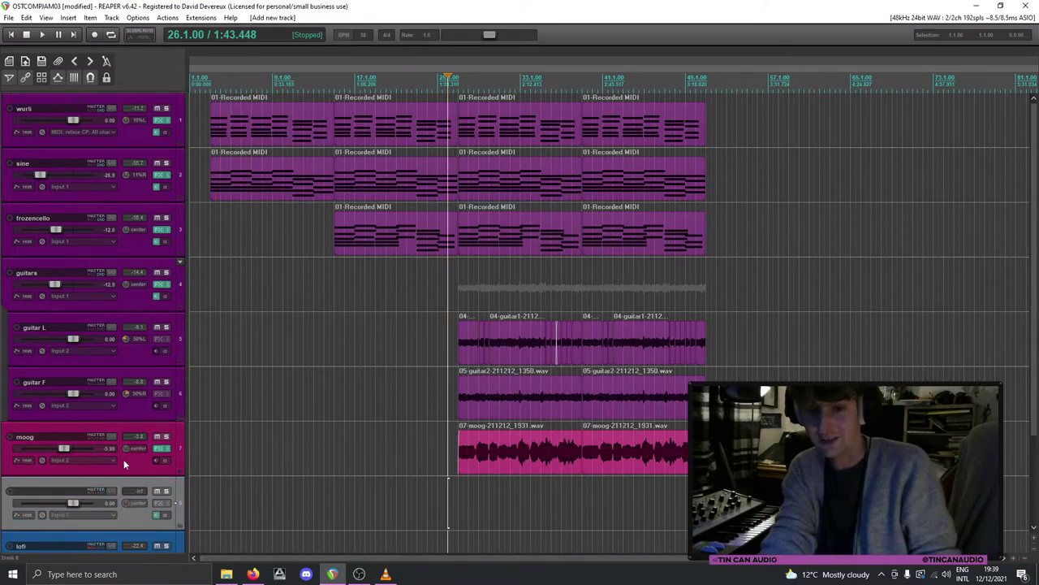
right_click(135, 517)
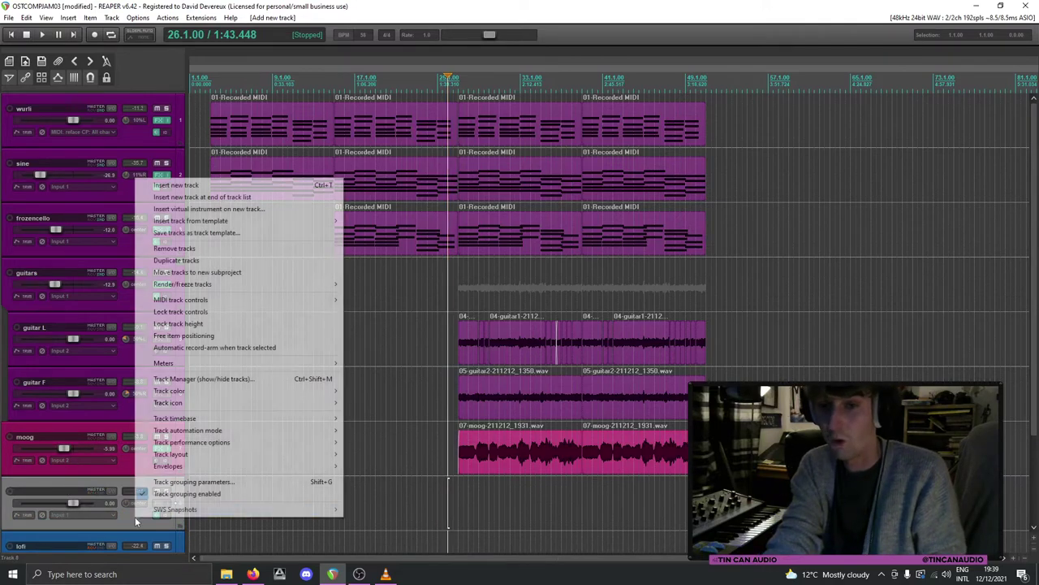
mouse_move(175, 390)
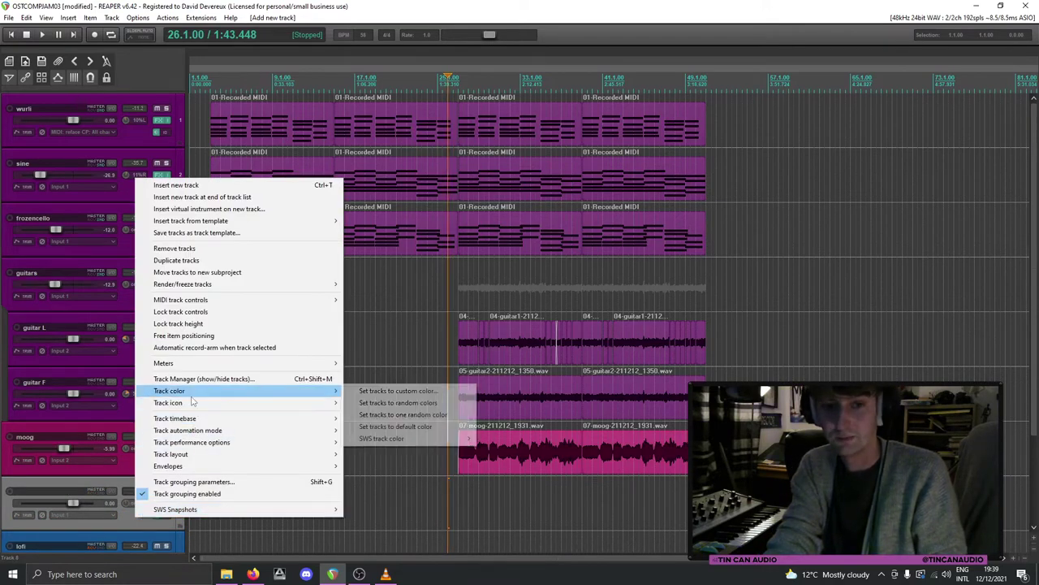
left_click(351, 391)
left_click(16, 155)
left_click(28, 190)
Step: Name the new pink track "chipsynth1"
scroll(452, 404, "down", 1)
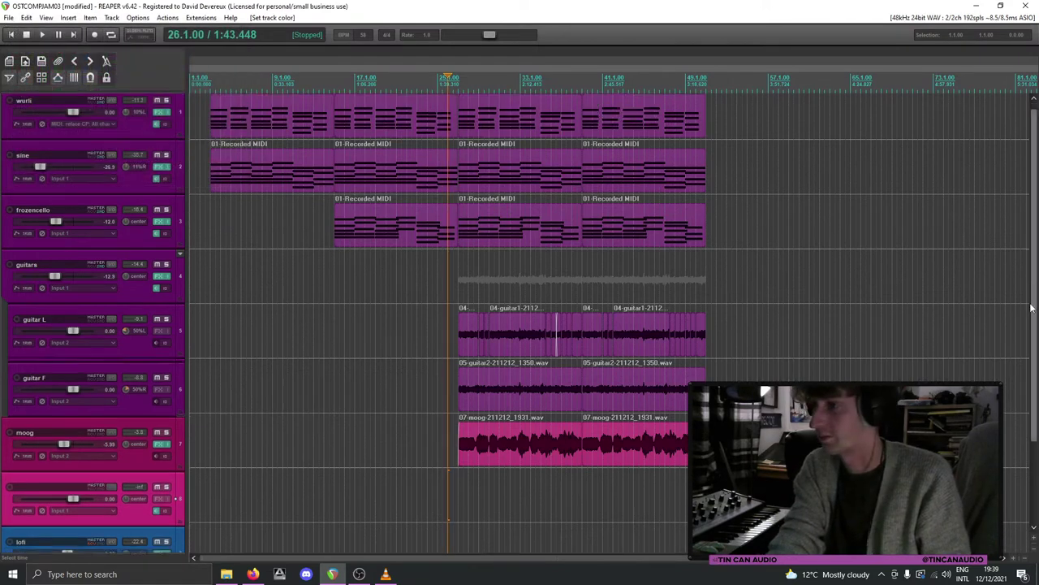
double_click(70, 440)
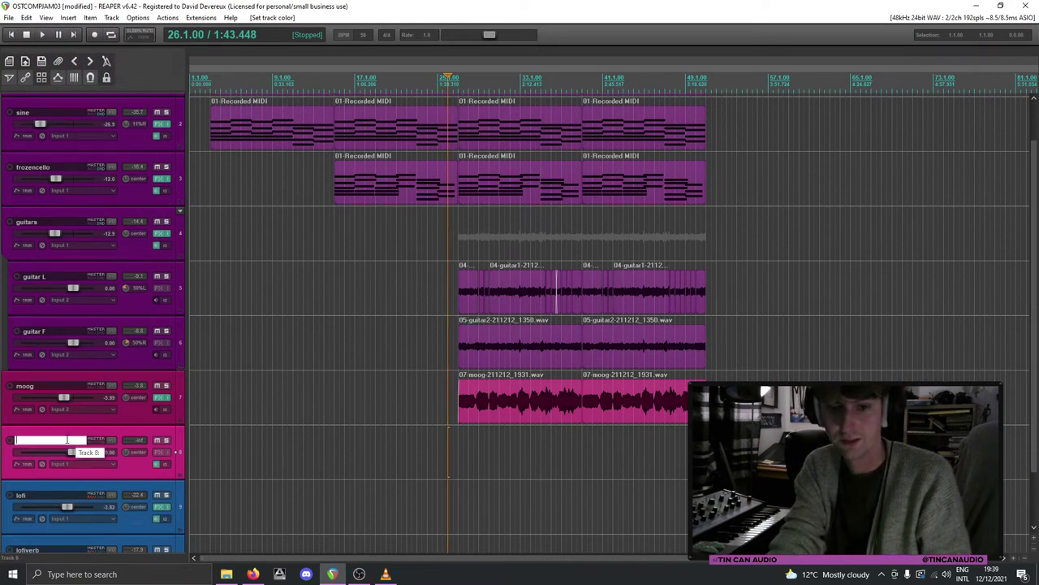
type("chip")
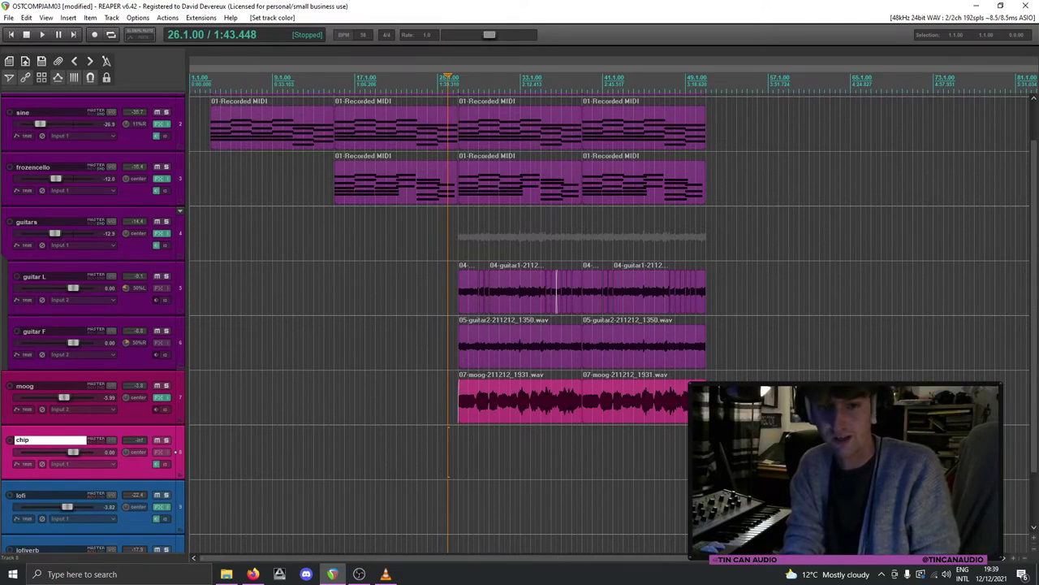
type("synth1")
key("Return")
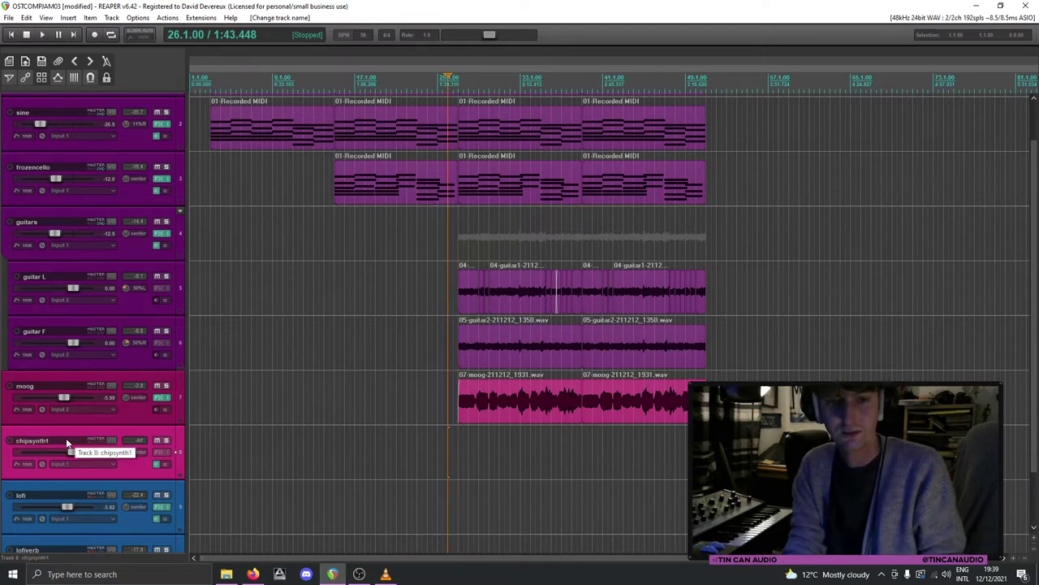
Step: Arm chipsynth1 to record from Input 2 with record monitoring off, and place the edit cursor at bar 25.3
left_click(10, 441)
left_click(115, 463)
mouse_move(162, 470)
left_click(227, 276)
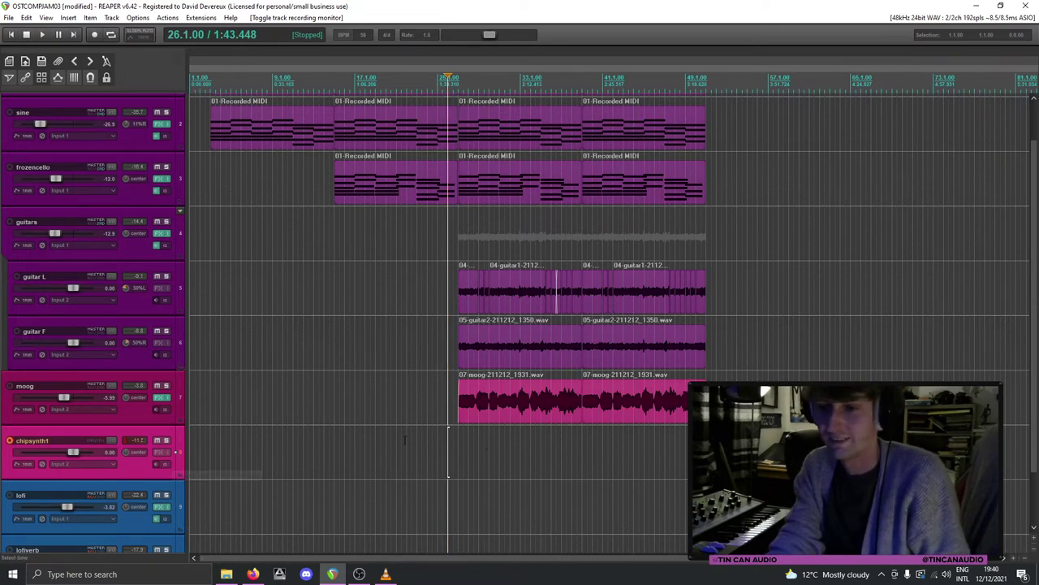
left_click(443, 453)
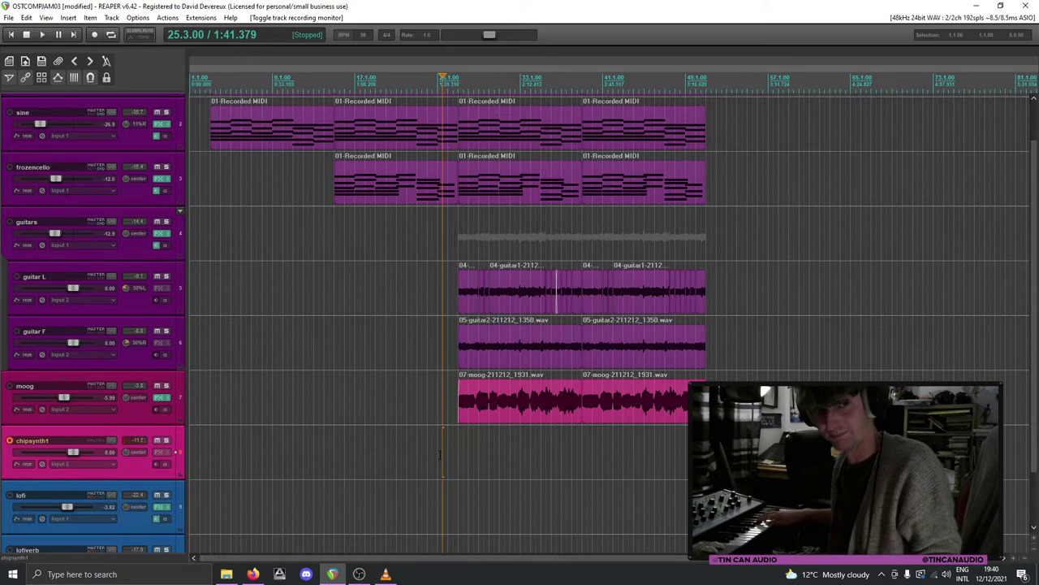
Step: Try recording a chipsynth1 take from bar 25.3, and delete the recorded file
key("ctrl+r")
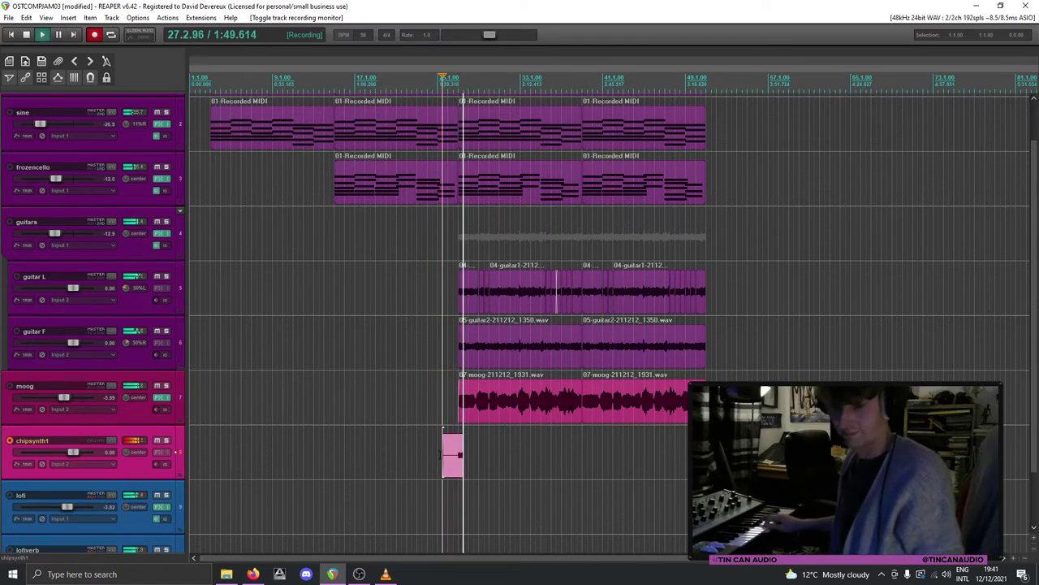
key("space")
left_click(628, 355)
left_click(501, 317)
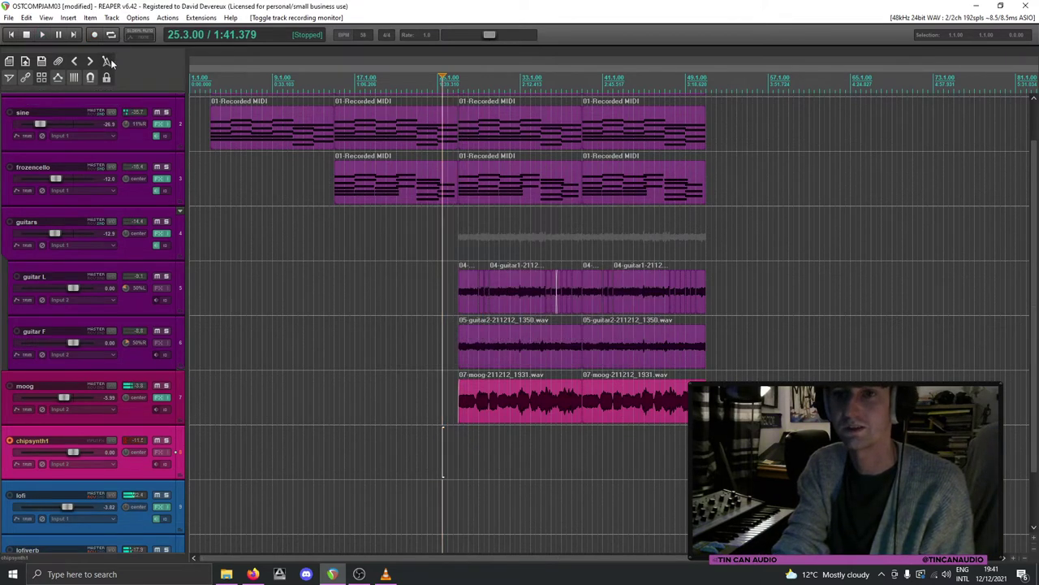
Step: Try another chipsynth1 take with the metronome enabled, and discard that recording as well
key("ctrl+r")
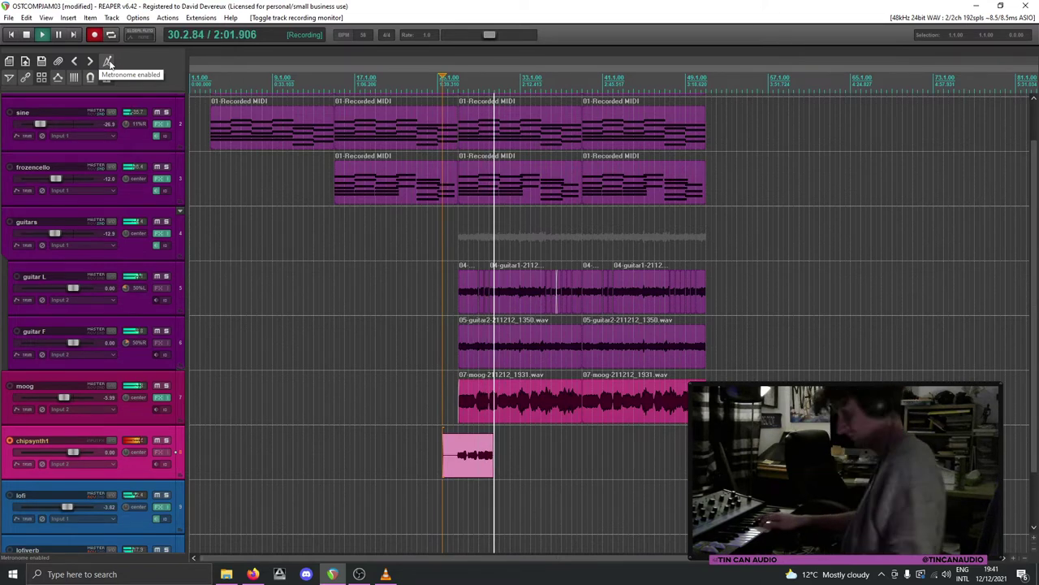
key("space")
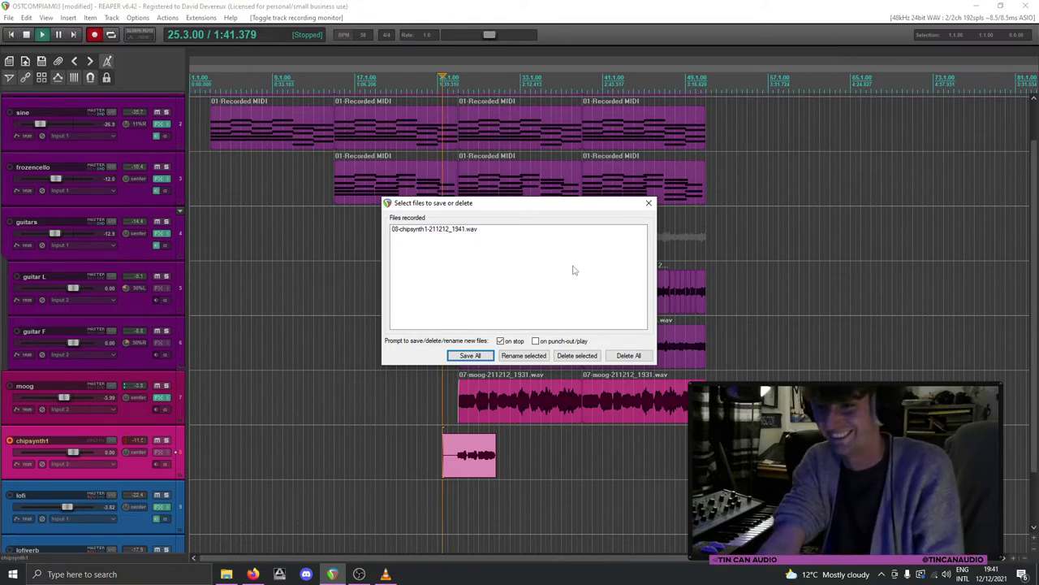
left_click(641, 355)
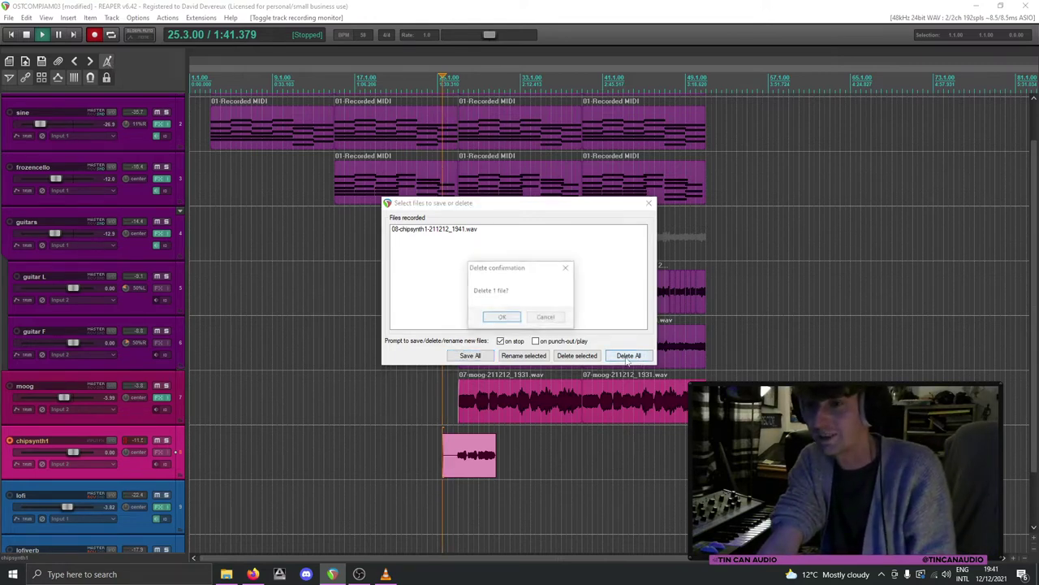
left_click(503, 322)
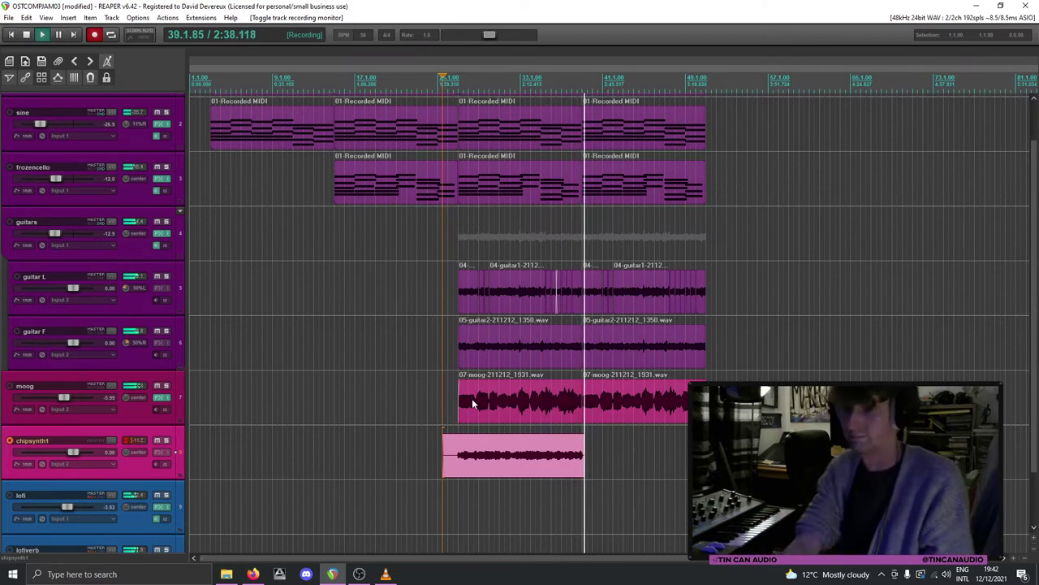
Step: Record and save a full chipsynth1 take to just past bar 39, and trim both ends to match the first moog item
key("space")
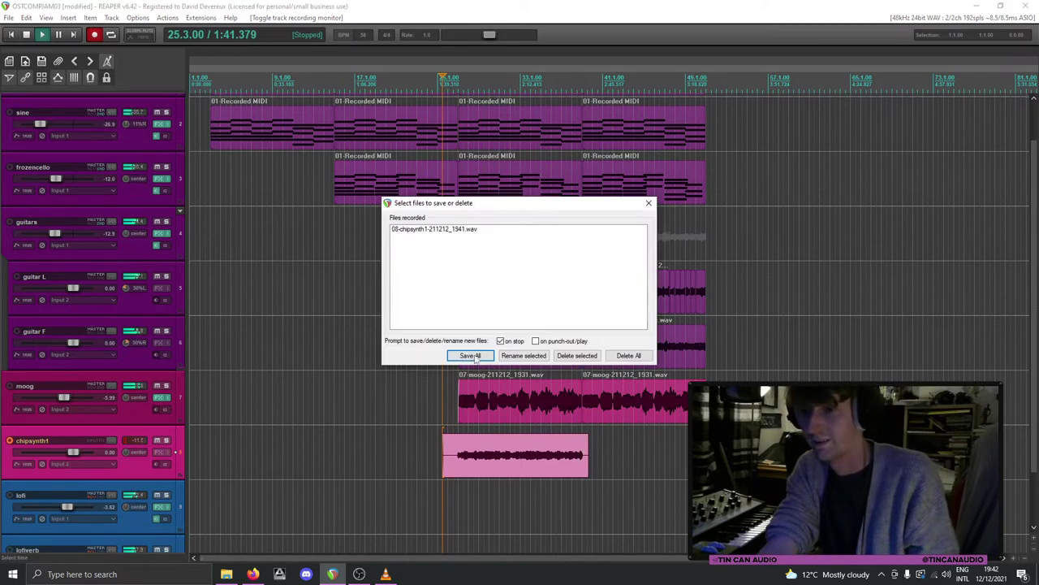
left_click(467, 358)
left_click_drag(444, 469, 460, 470)
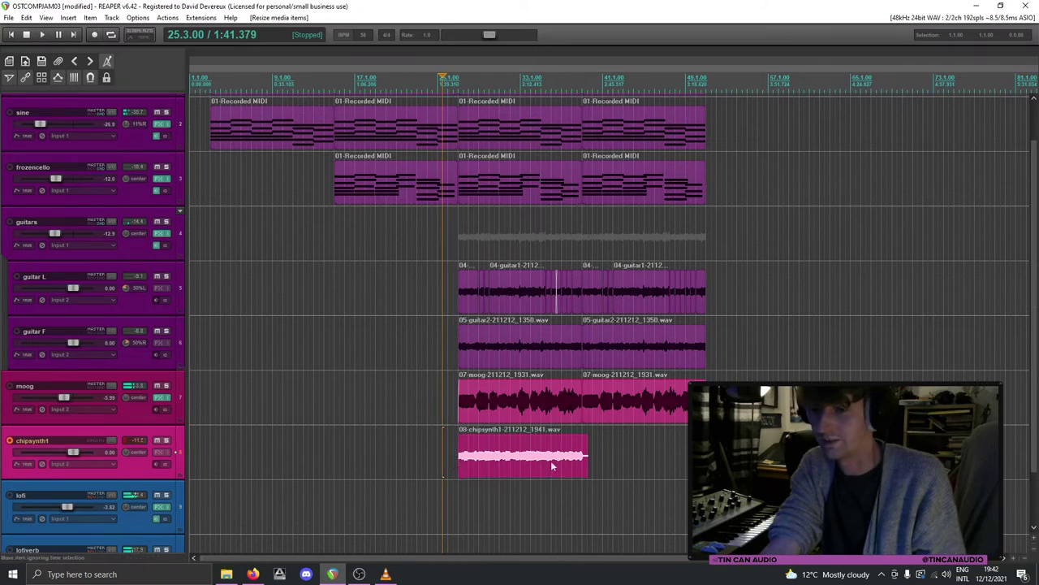
left_click_drag(584, 459, 581, 460)
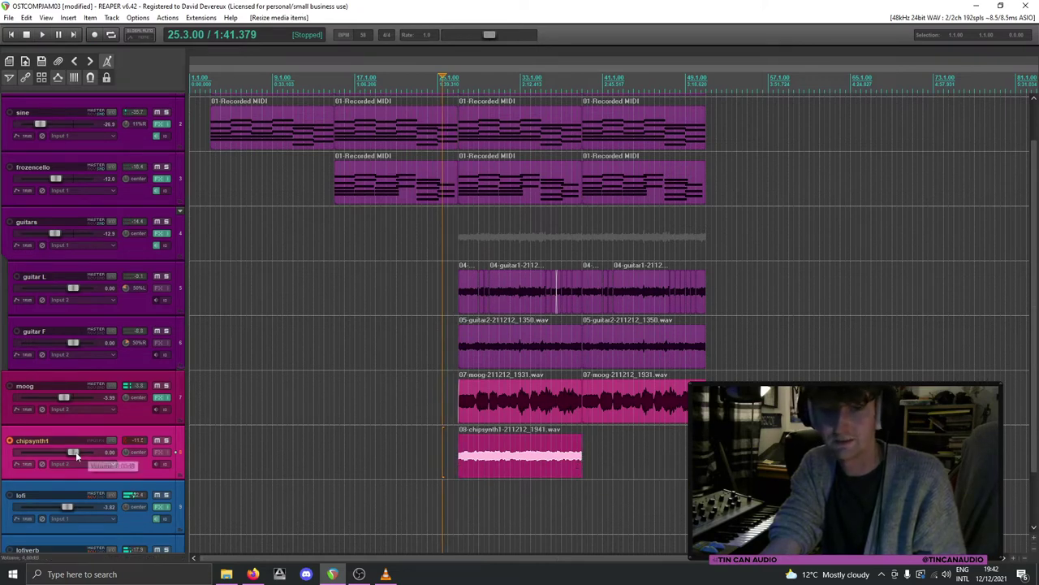
Step: Lower the chipsynth1 track's volume to about -11.5 dB and disarm it
left_click_drag(67, 452, 55, 452)
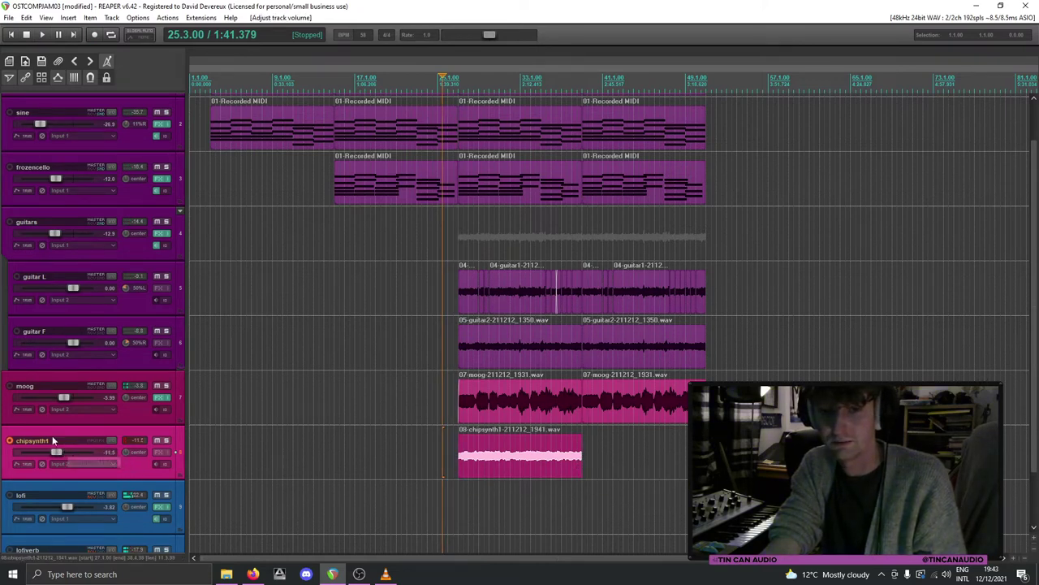
left_click(10, 440)
Step: Remove the JS: Delay w/Tempo Ping-Pong effect from the moog track, and play from the start of the first moog item
left_click(162, 401)
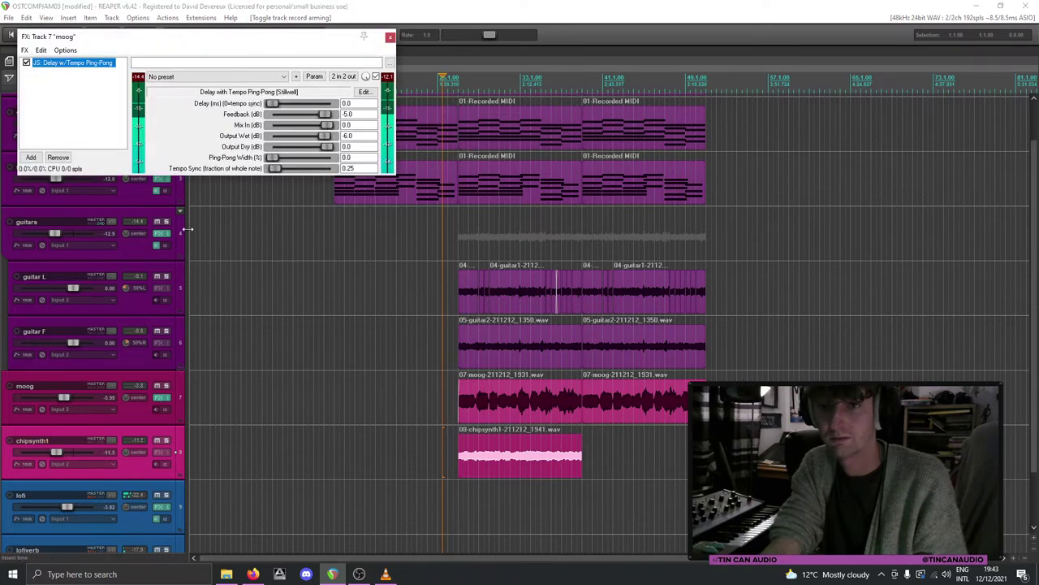
key("Delete")
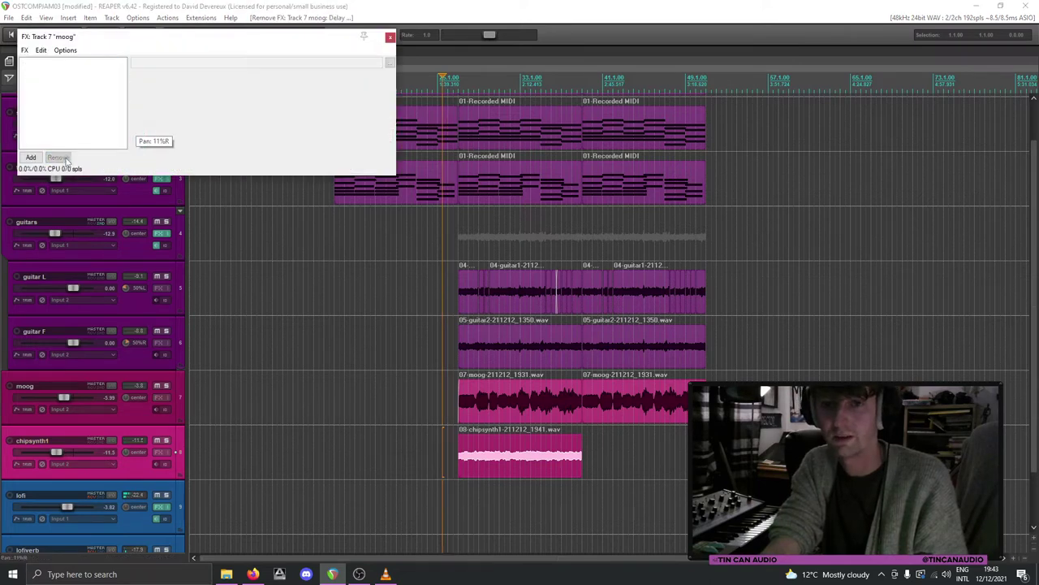
left_click(391, 36)
left_click(463, 404)
key("space")
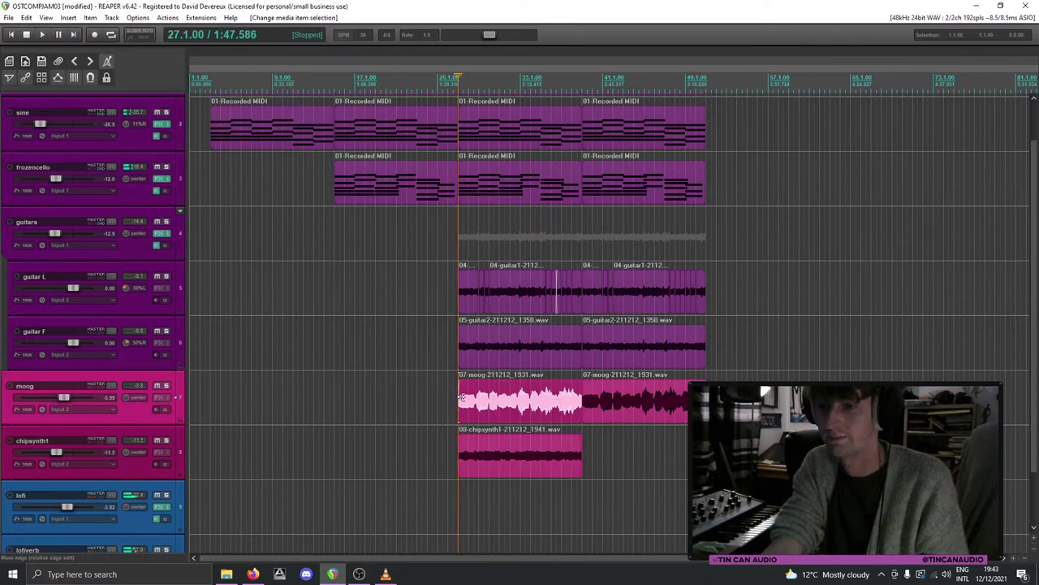
Step: Lower the chipsynth1 track's volume to -16.0 dB and add the JS: Delay w/Tempo Ping-Pong effect to it
left_click_drag(62, 451, 47, 459)
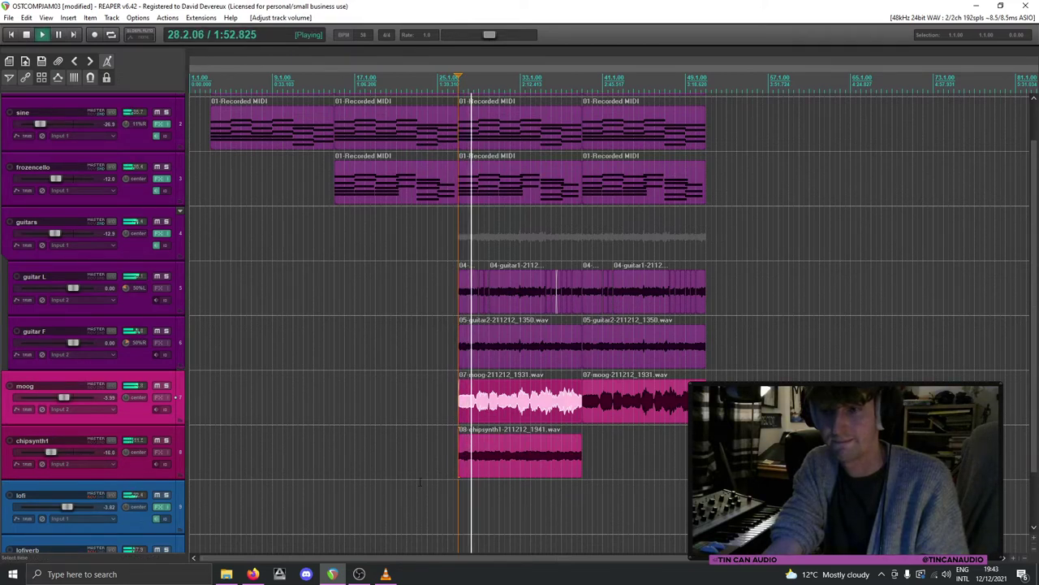
left_click(160, 452)
double_click(219, 81)
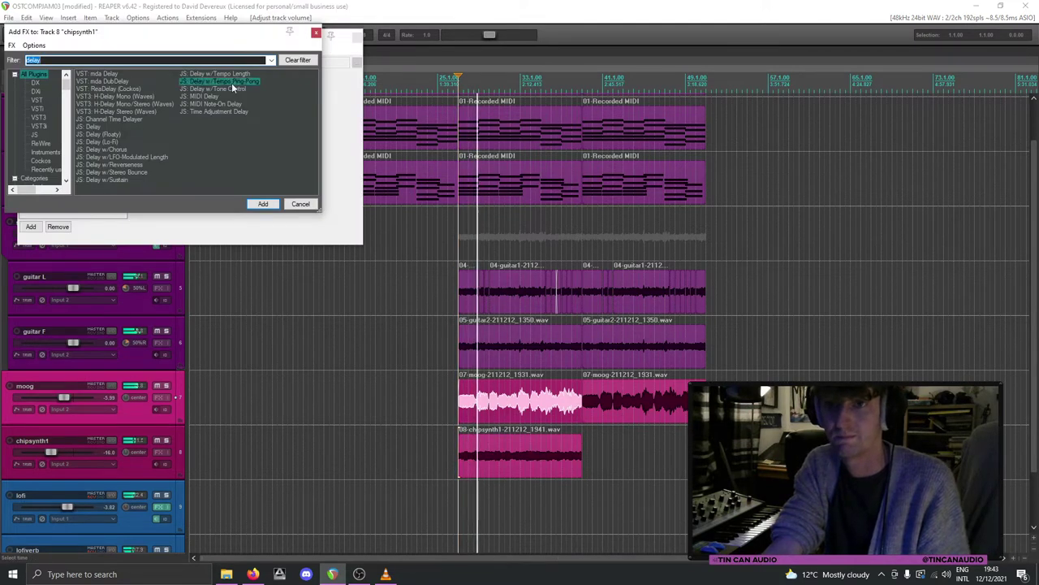
left_click(389, 37)
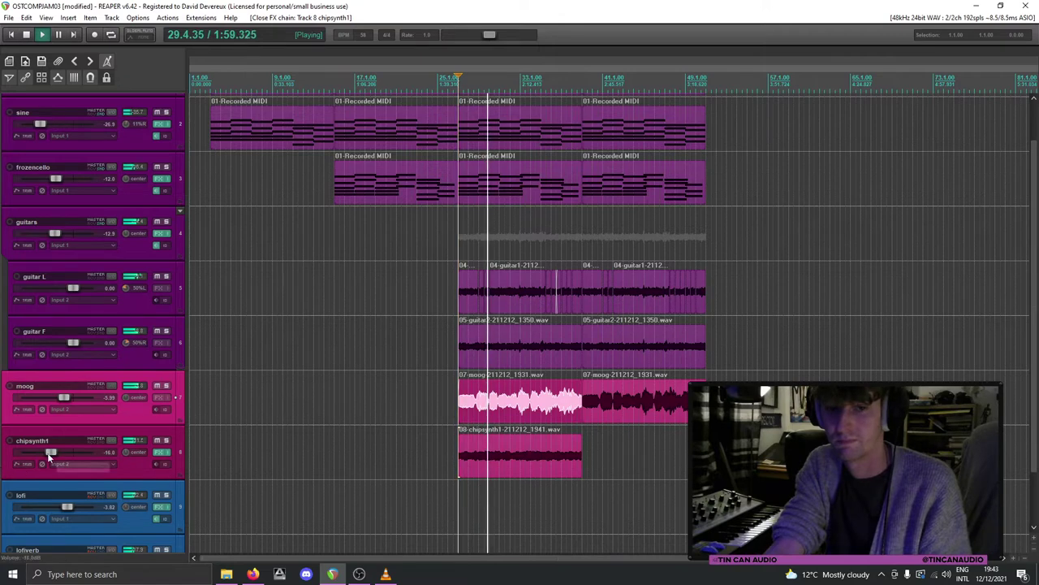
Step: Duplicate the chipsynth1 item by copying it and pasting the copy directly after the original
left_click(551, 464)
key("ctrl+c")
left_click(582, 467)
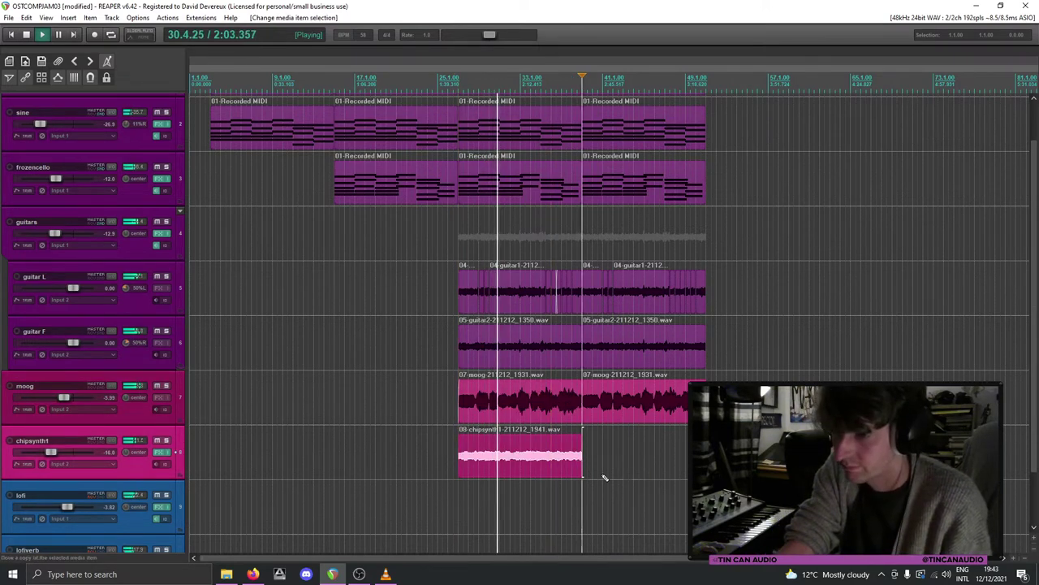
key("ctrl+v")
left_click_drag(611, 475, 610, 475)
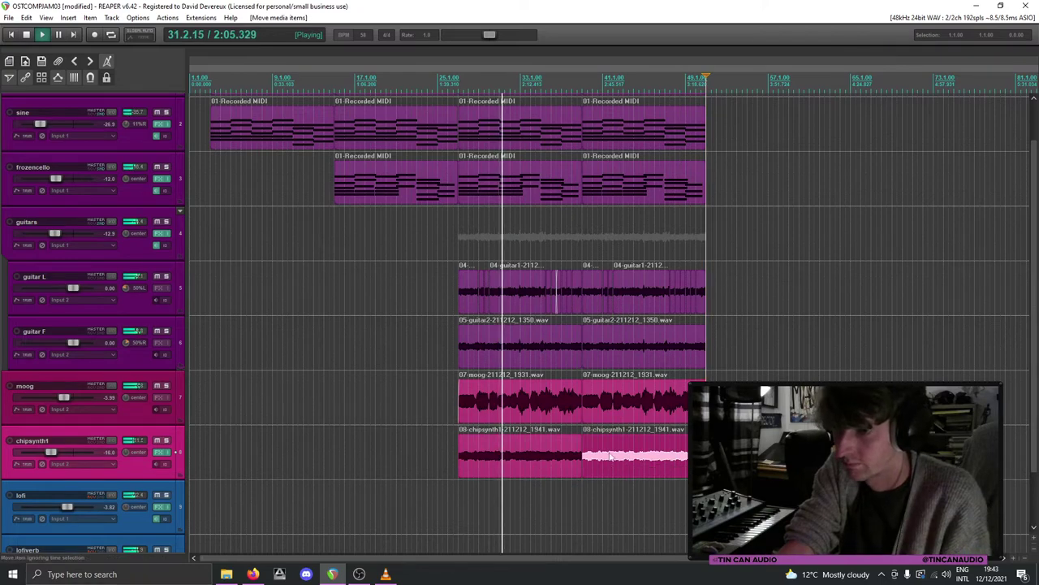
scroll(515, 382, "up", 3)
scroll(138, 111, "up", 1)
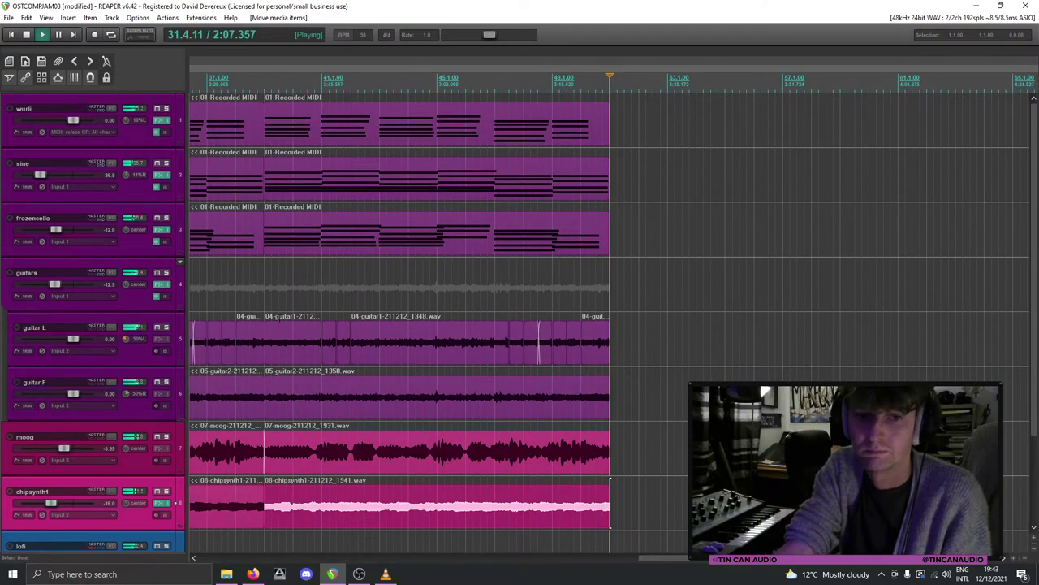
scroll(348, 469, "down", 2)
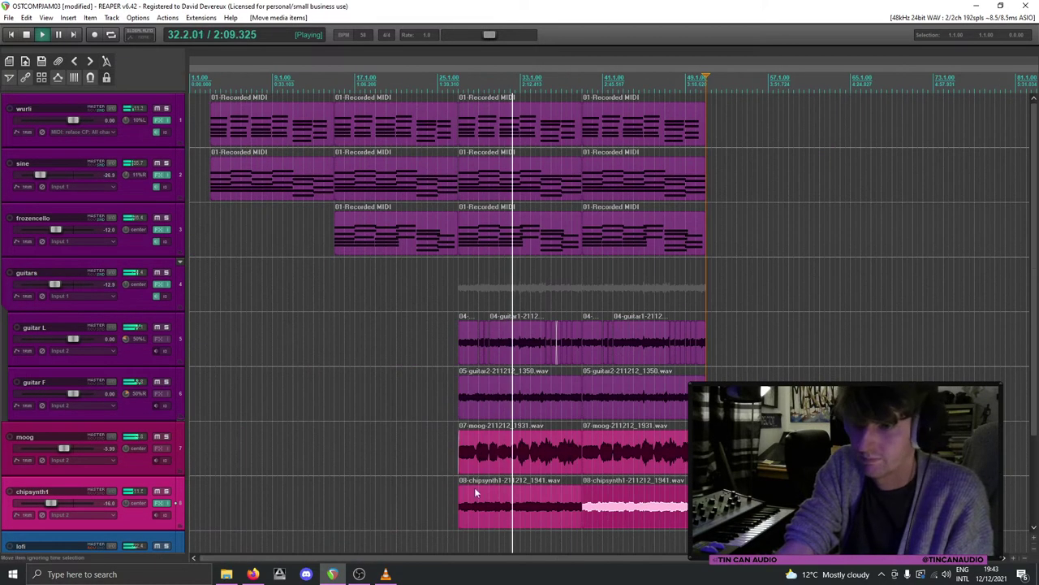
scroll(474, 487, "down", 2)
Step: Search the effects for "ping" and add JS: Ping Pong Pan to the chipsynth1 track after the delay
left_click(160, 504)
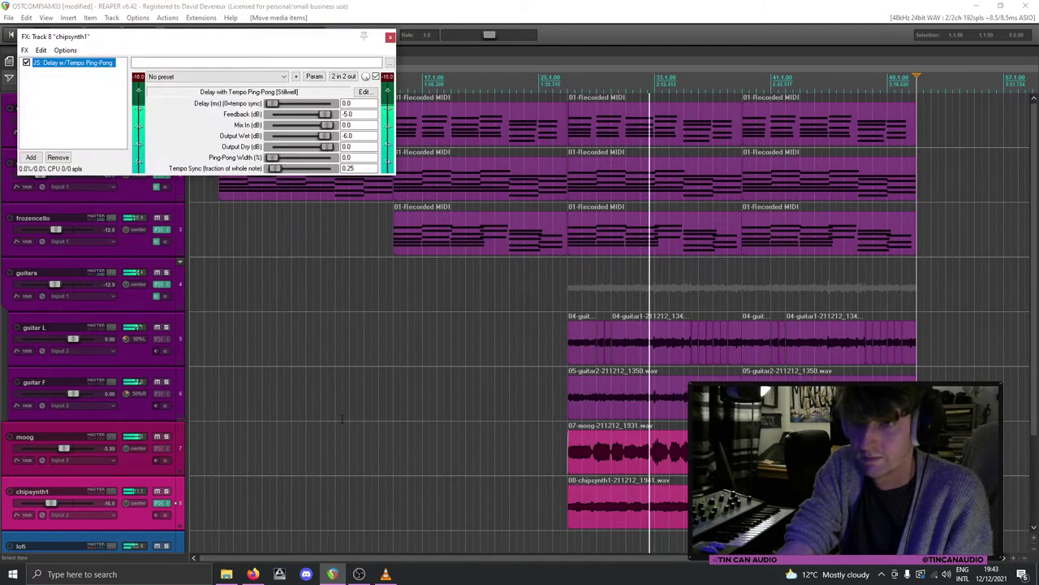
left_click(30, 155)
double_click(220, 81)
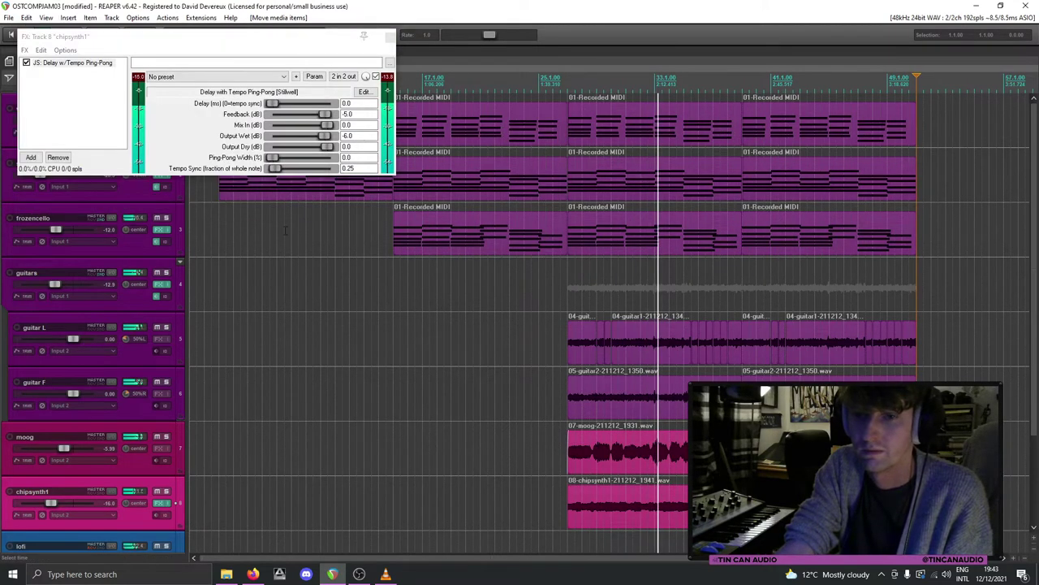
left_click(30, 158)
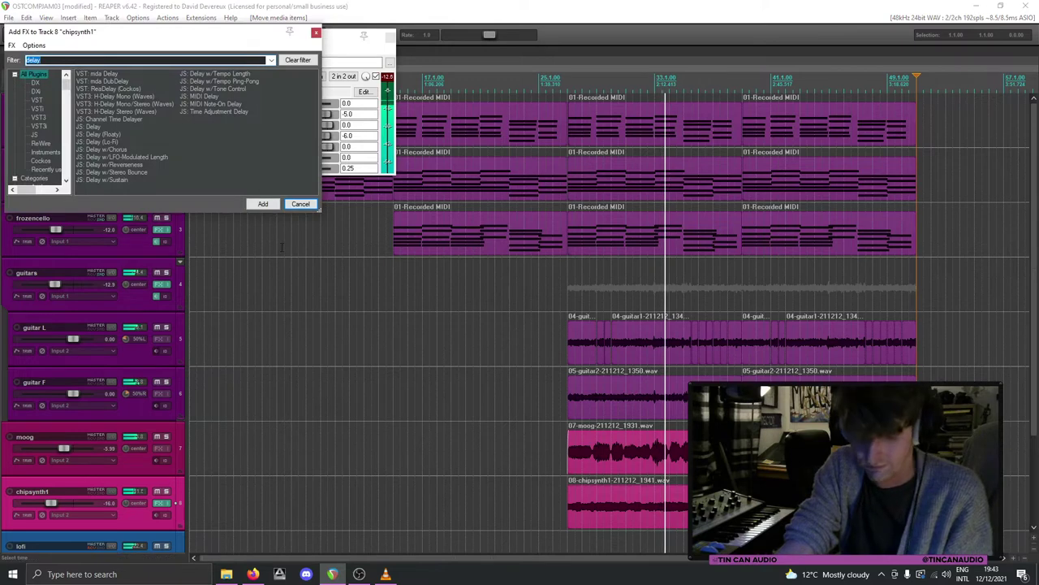
type("ping")
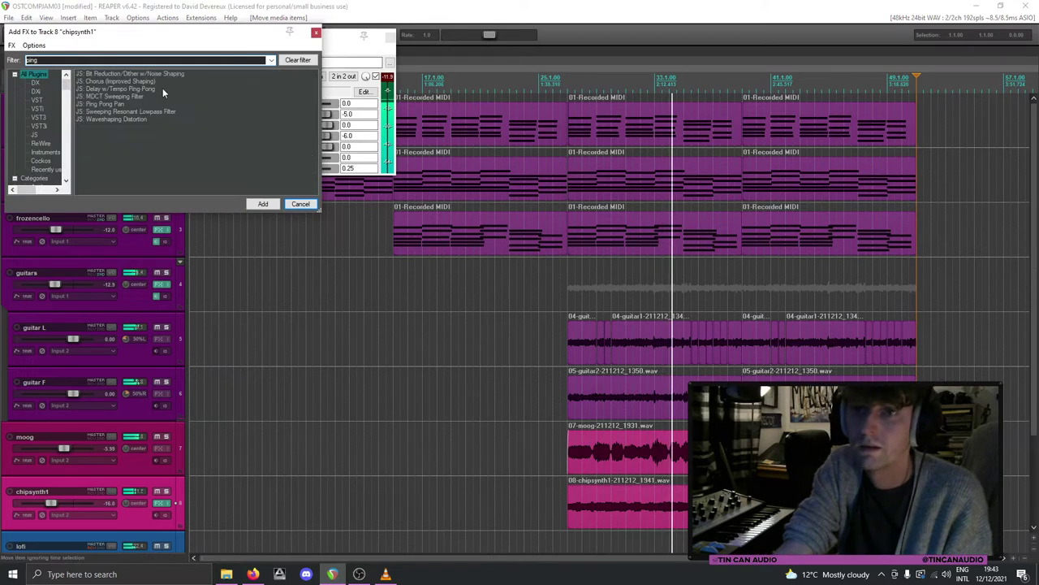
double_click(138, 97)
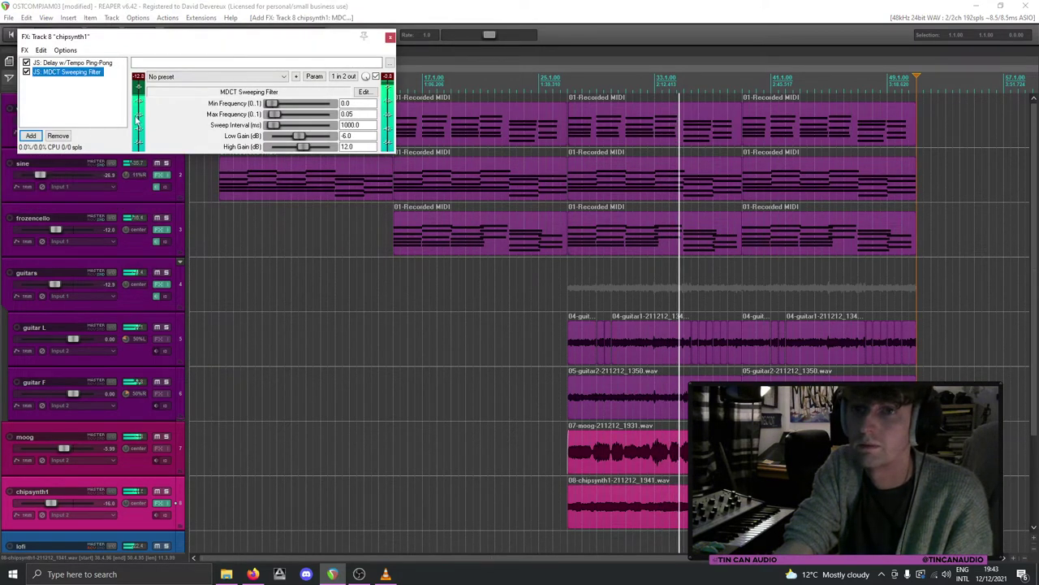
left_click(58, 135)
left_click(30, 157)
left_click(114, 107)
double_click(114, 107)
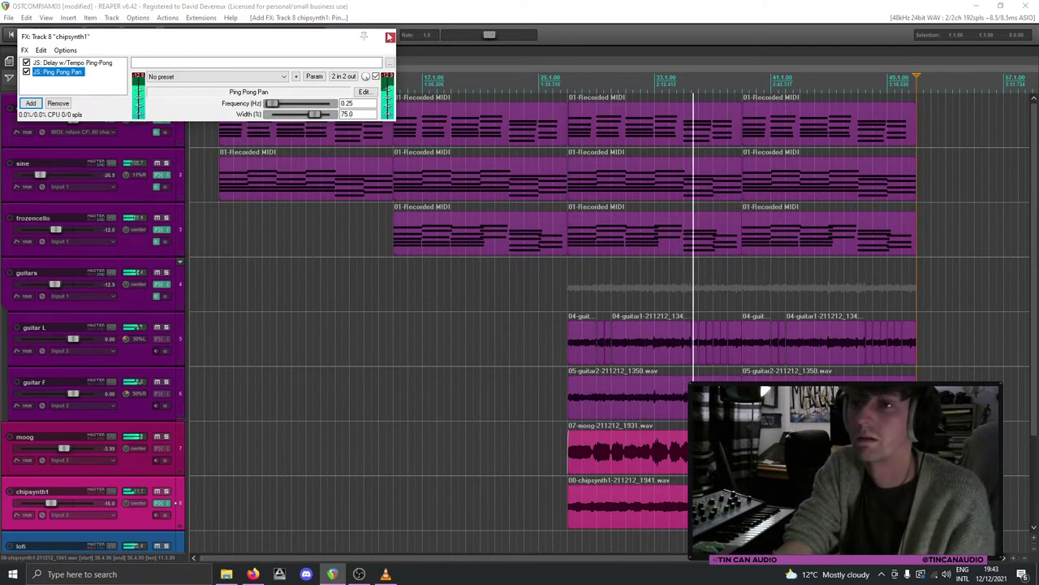
left_click(389, 37)
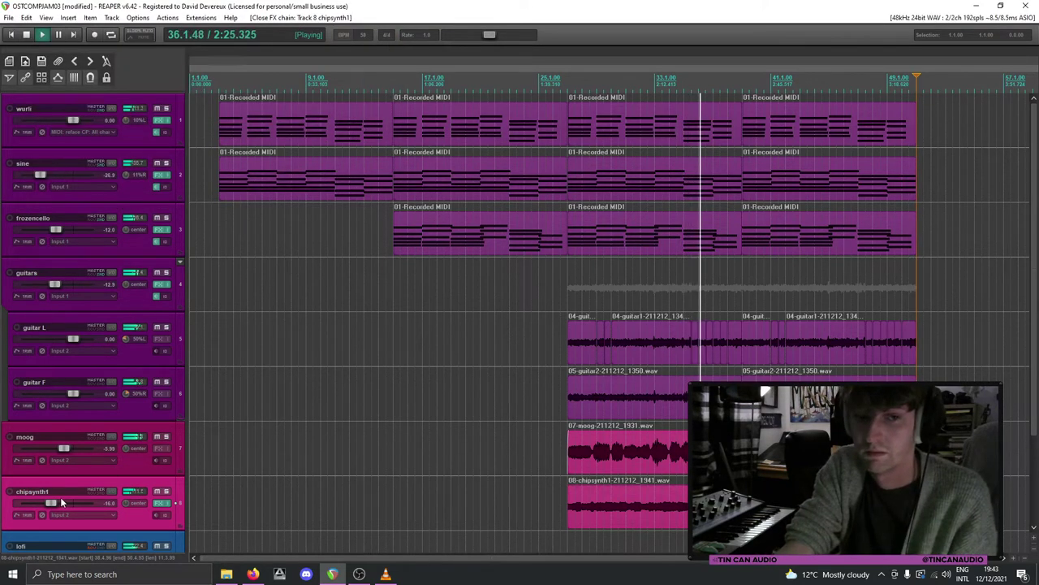
Step: Raise the chipsynth1 track's volume to about -14.6 dB and check its effects chain
left_click_drag(50, 504, 54, 503)
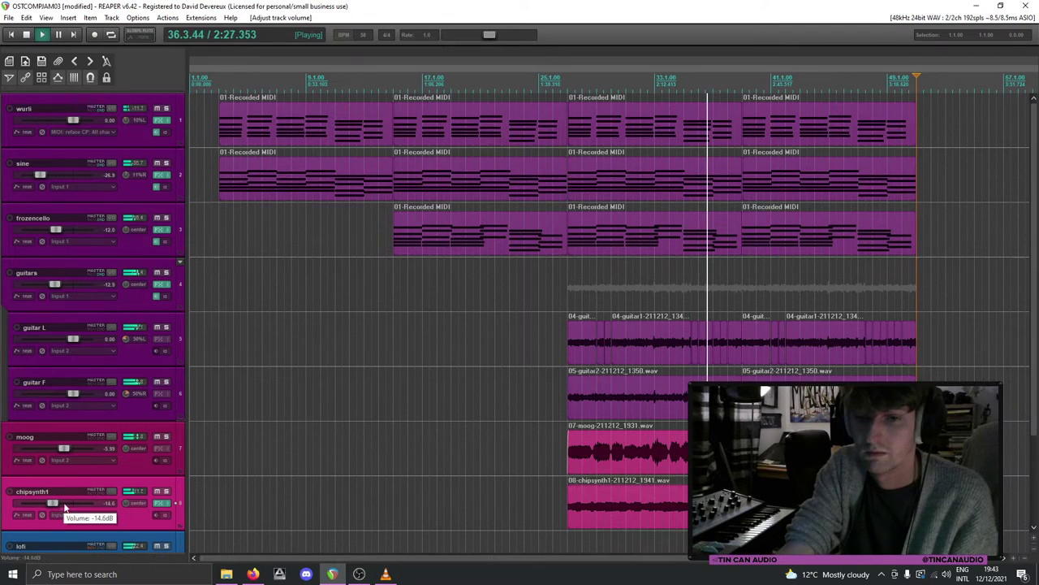
left_click(162, 504)
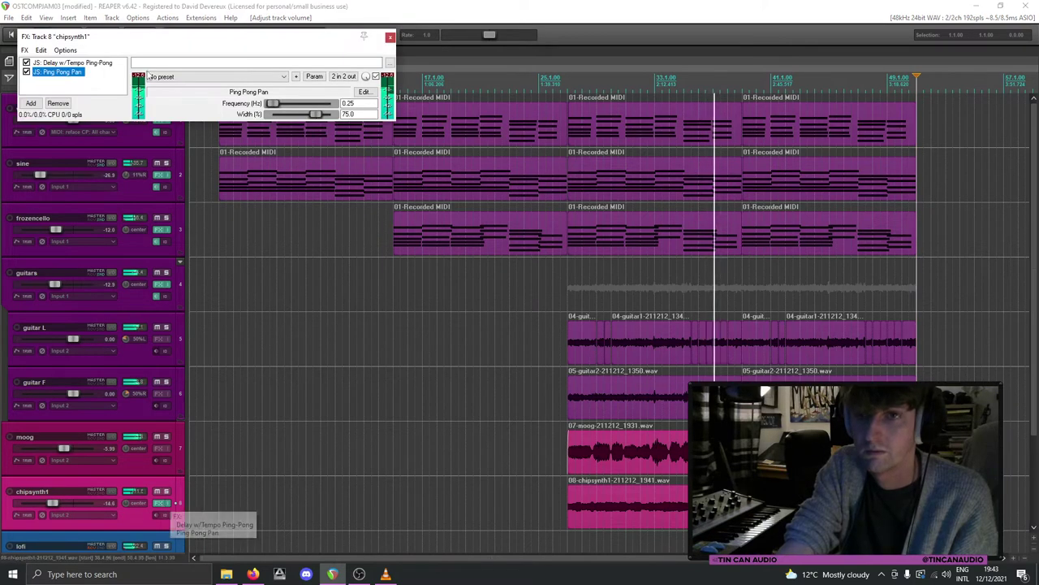
left_click(390, 36)
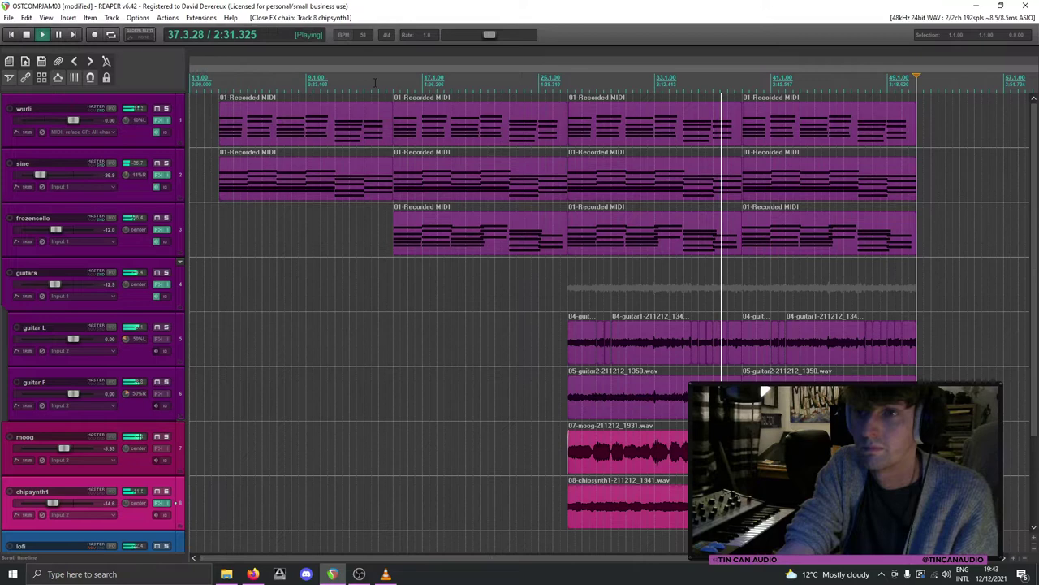
Step: Search the effects for "bit", add TAL BitCrusher to the chipsynth1 track, and move the effects window over the arrangement
left_click(162, 503)
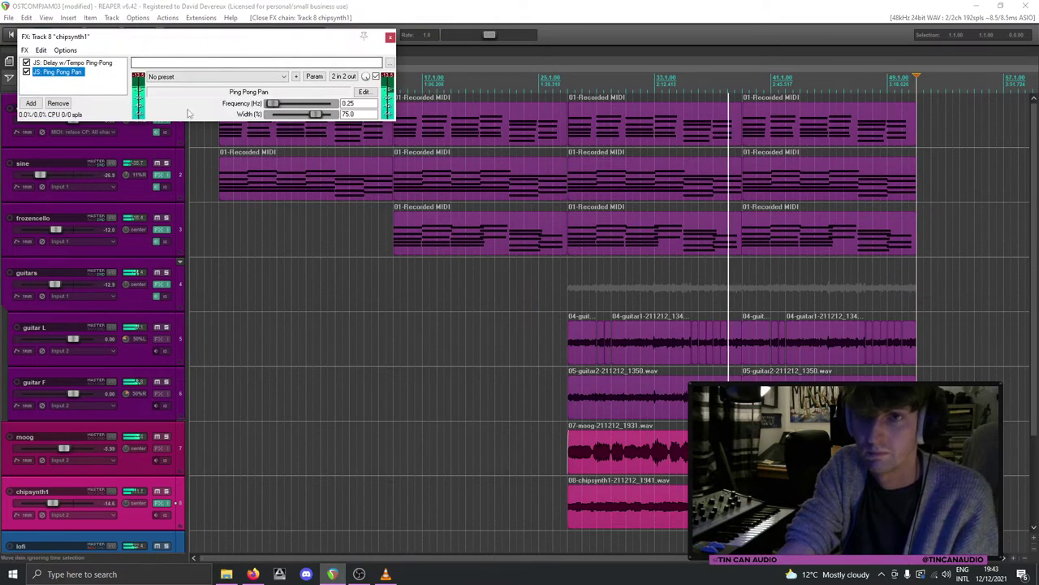
left_click(681, 505)
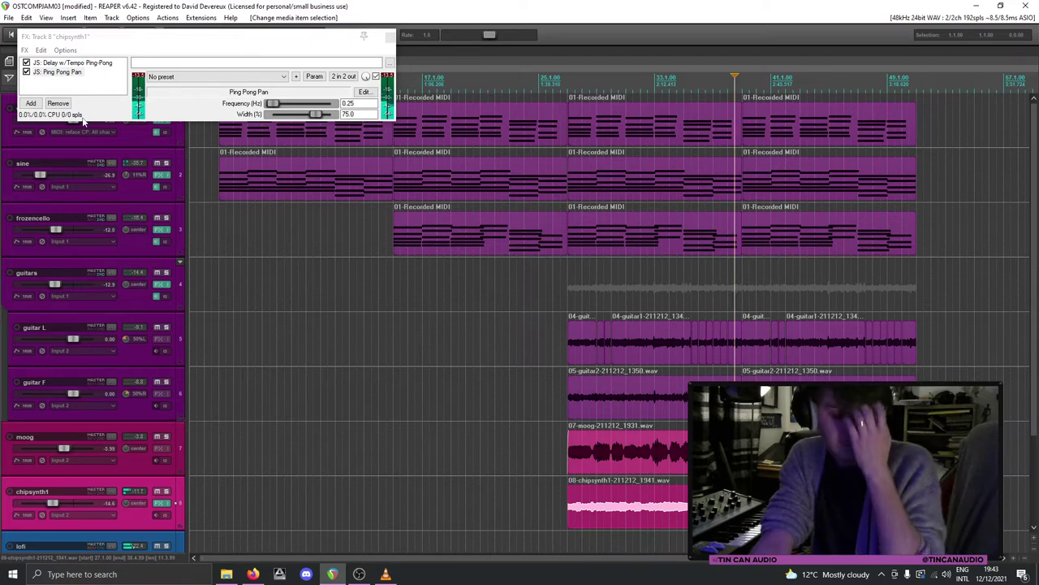
left_click(31, 103)
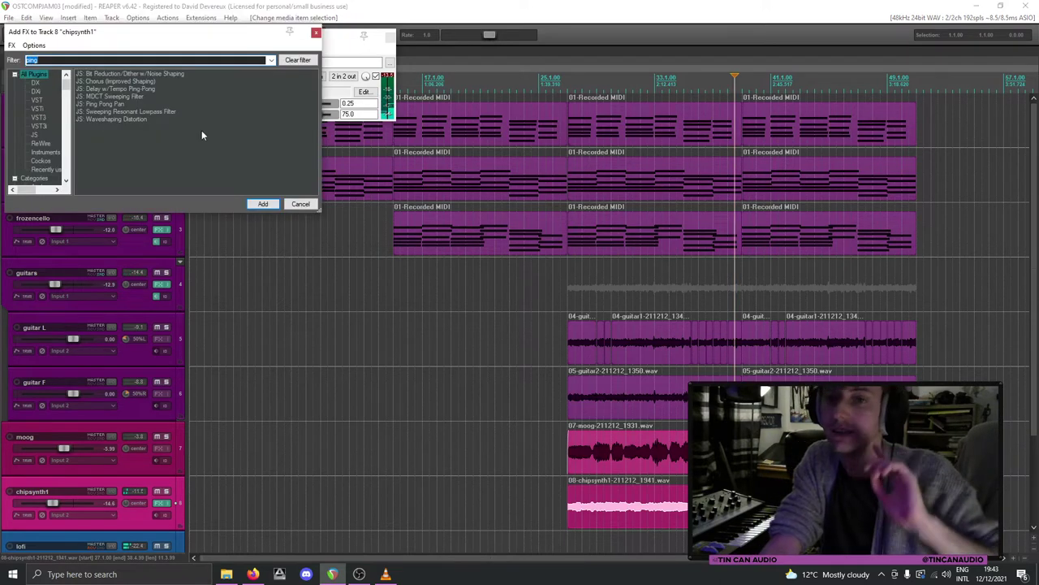
type("bit")
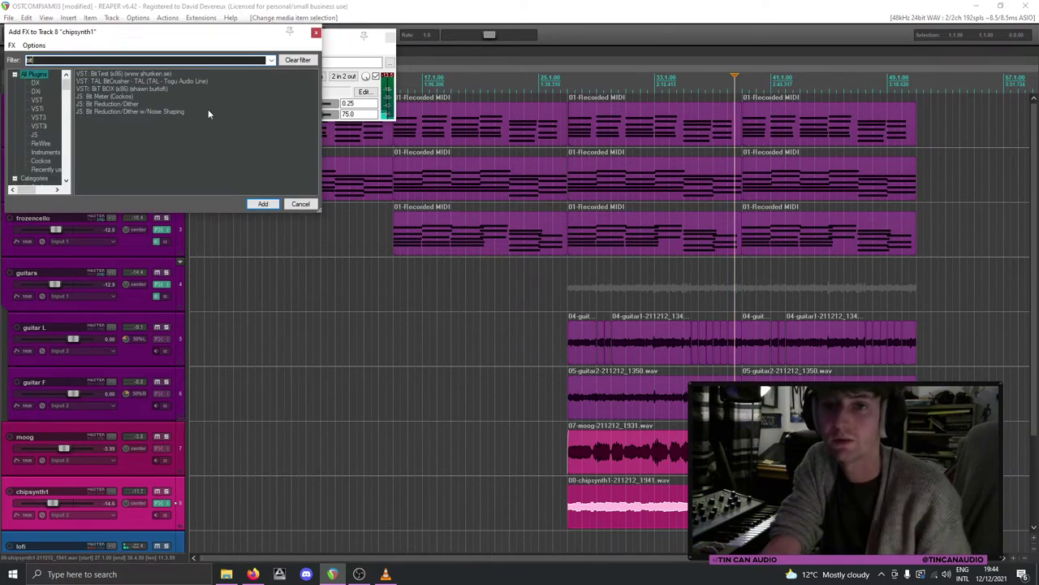
double_click(135, 81)
left_click_drag(150, 47, 436, 128)
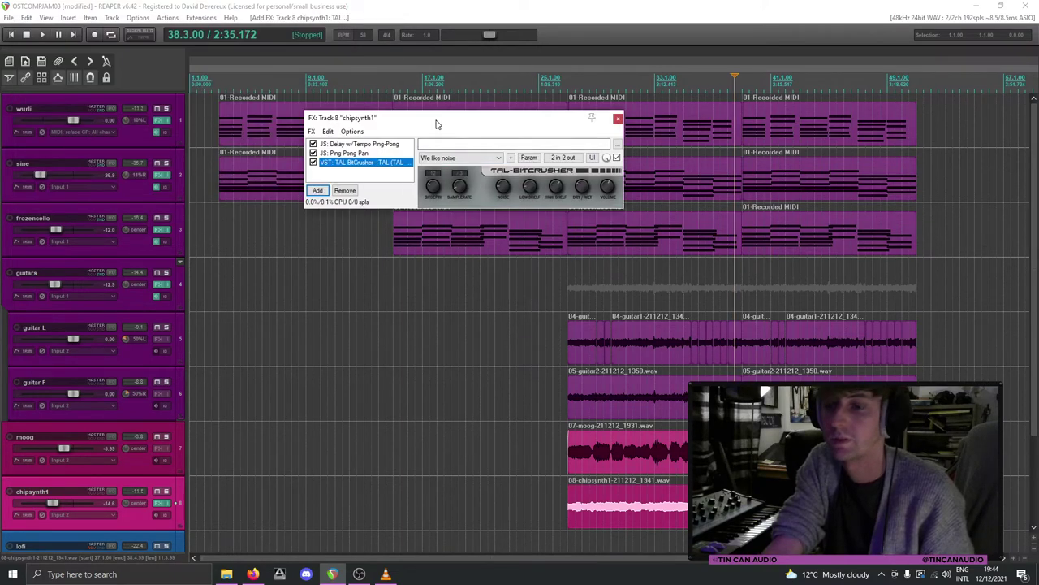
Step: Solo chipsynth1 and listen from the start of its first item at bar 27, then close its effects and unsolo it
left_click(167, 492)
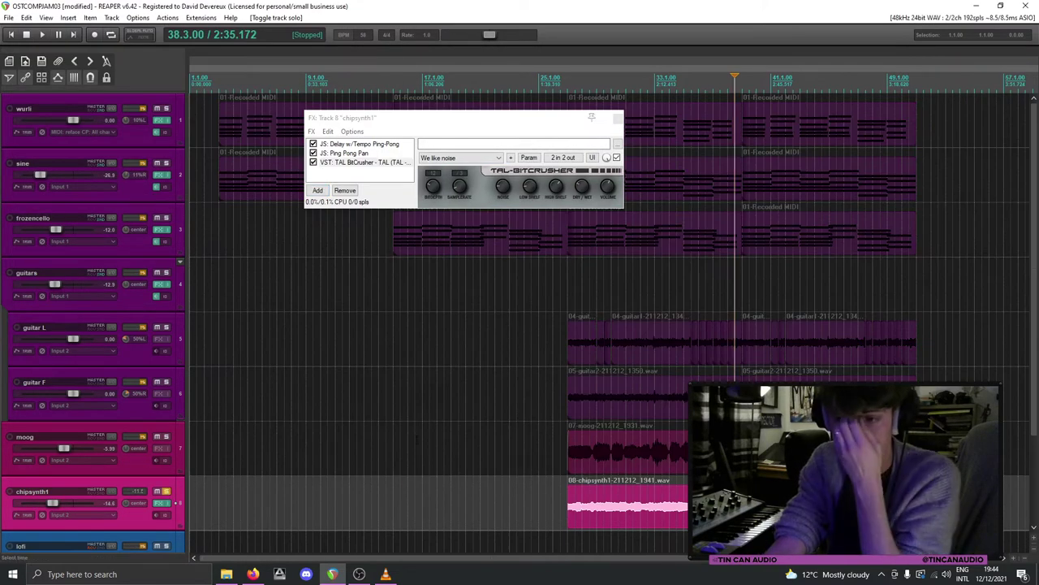
left_click(560, 513)
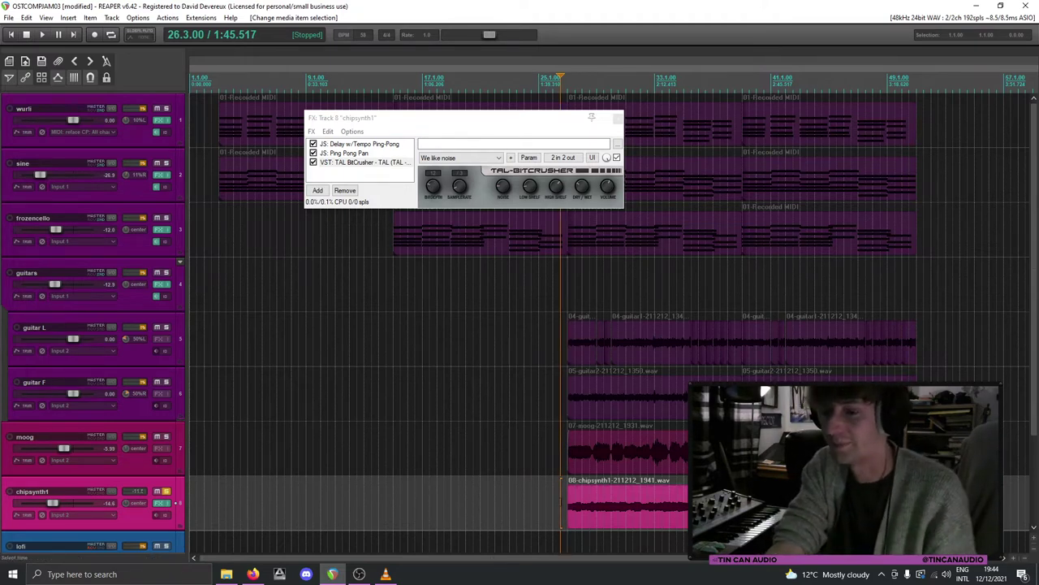
left_click(566, 503)
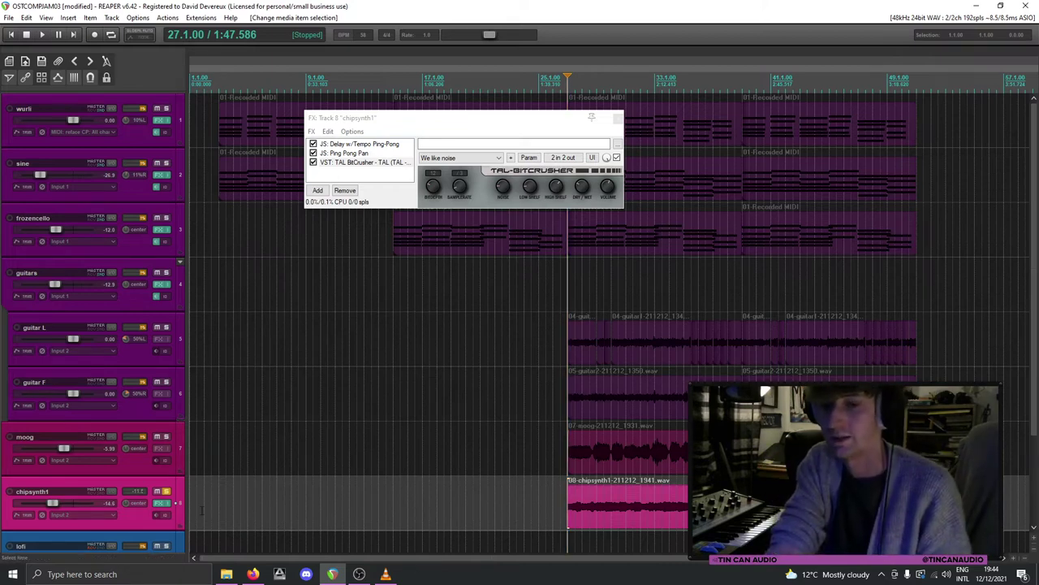
scroll(202, 509, "down", 2)
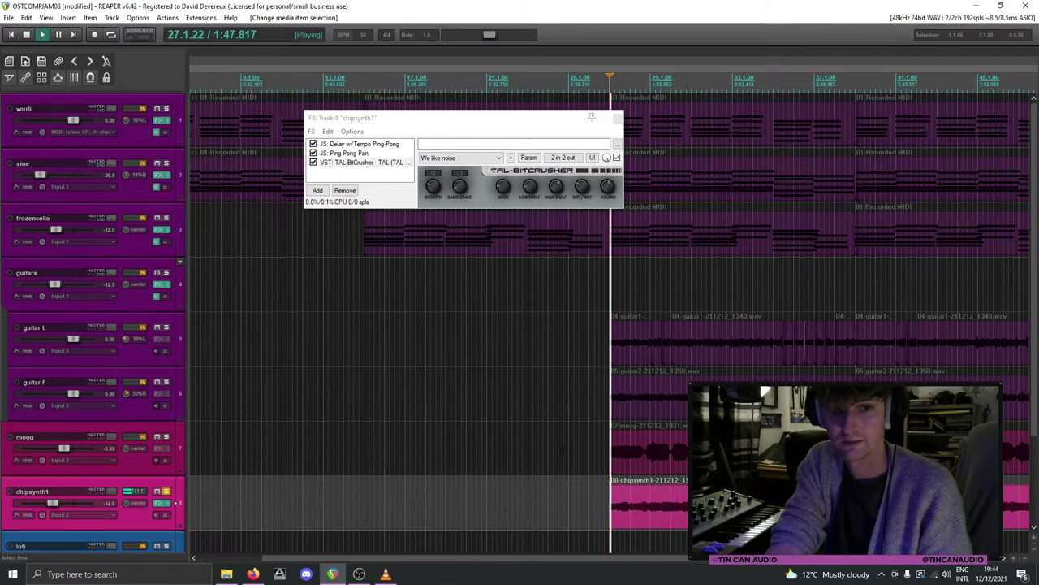
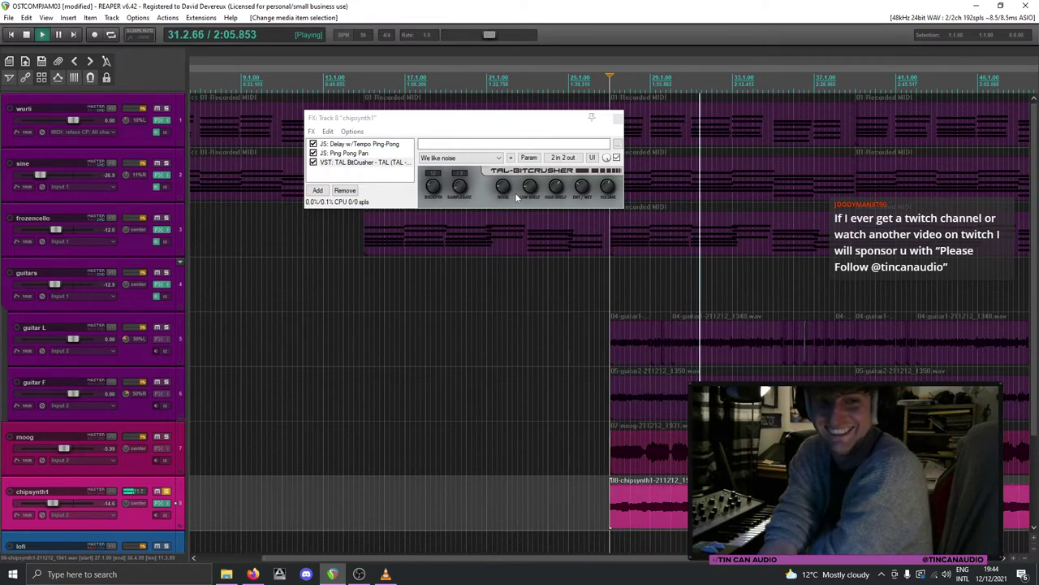
left_click(618, 121)
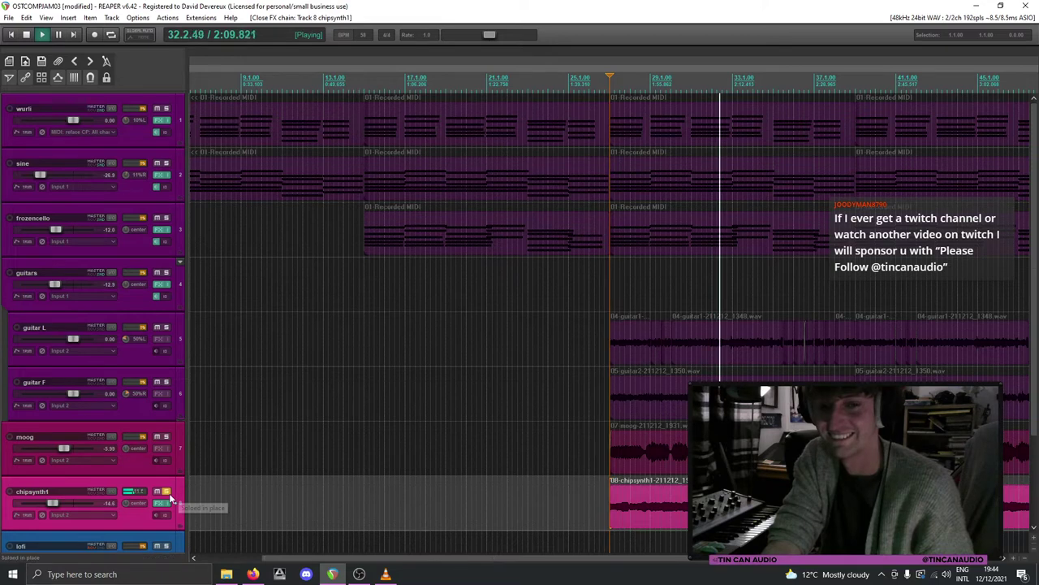
left_click(167, 492)
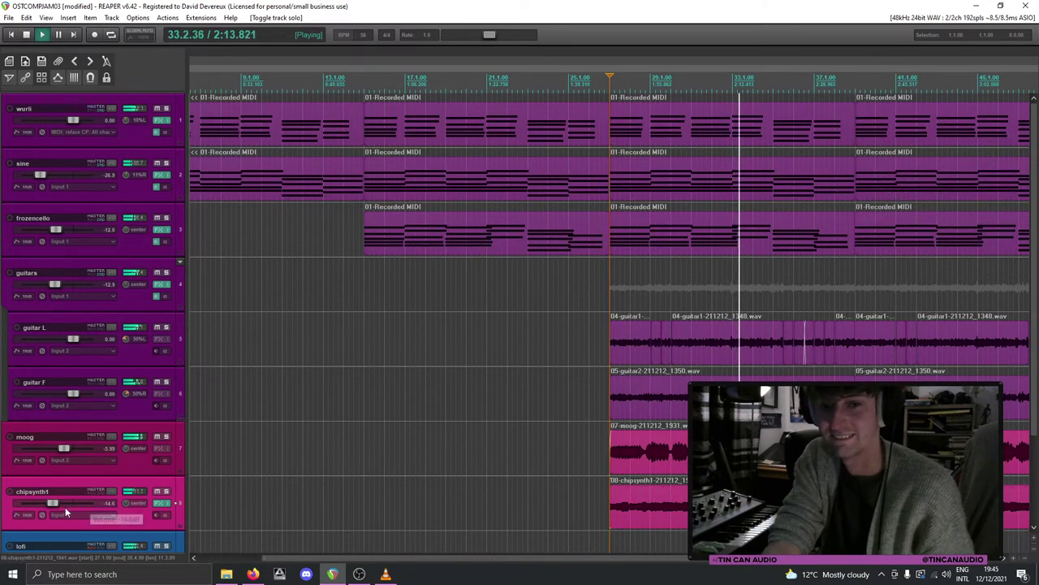
Step: Add a send from the chipsynth1 track to the lofiverb track
left_click(99, 490)
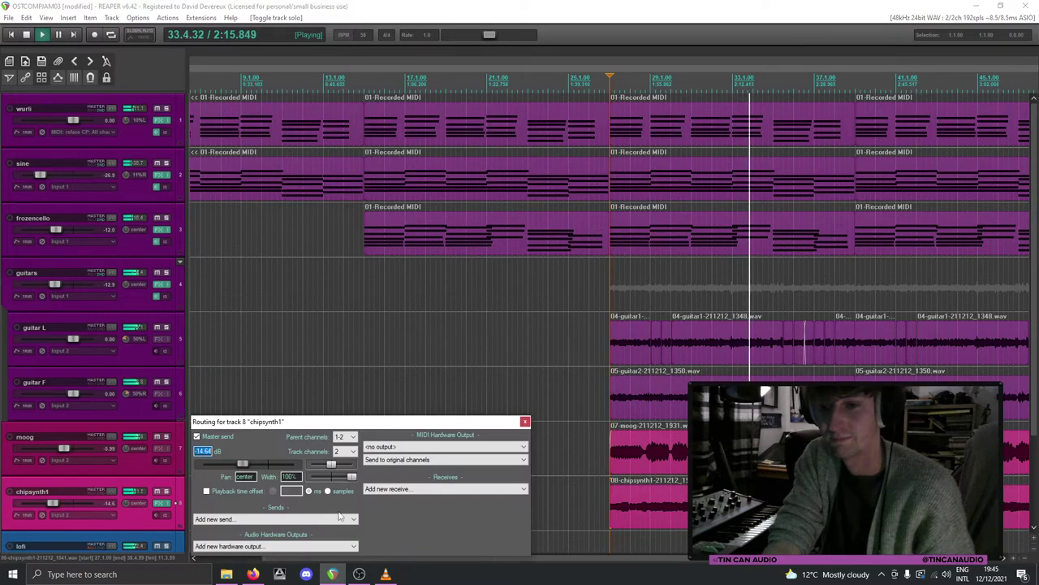
left_click(236, 519)
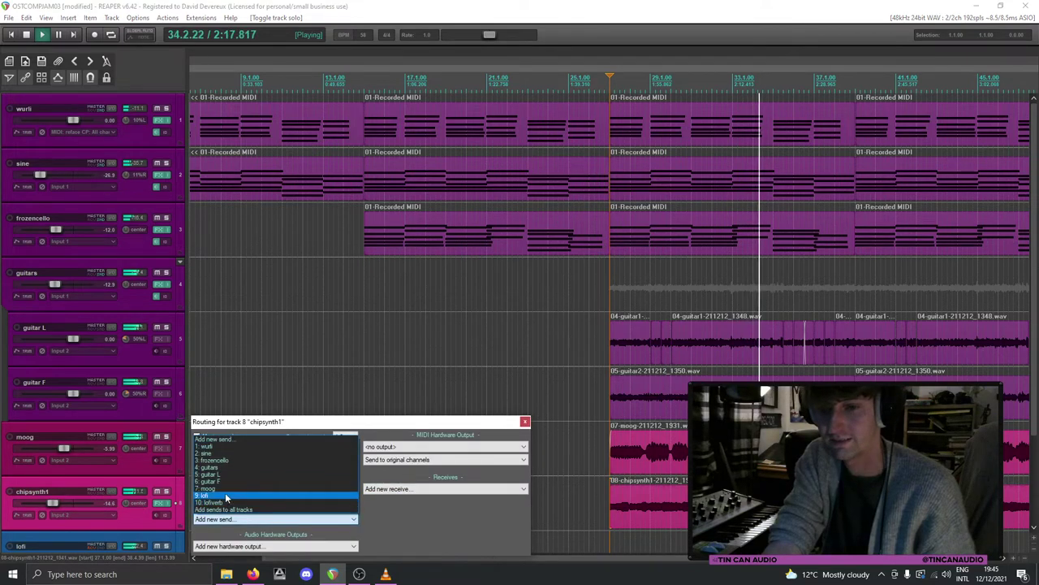
left_click(228, 501)
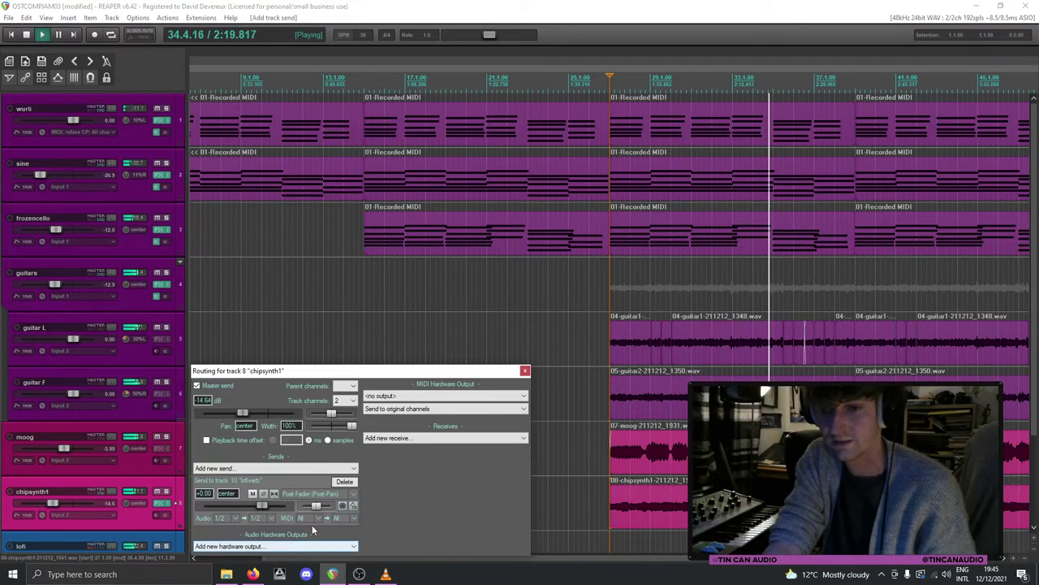
Step: Try an additional send from chipsynth1 to the lofi track, and delete that send
left_click(292, 469)
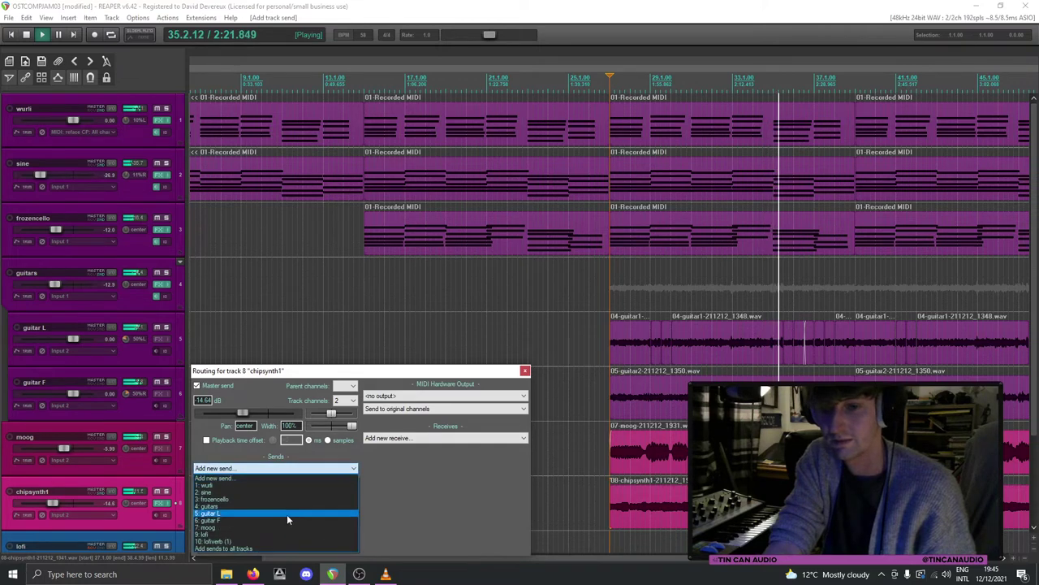
left_click(287, 533)
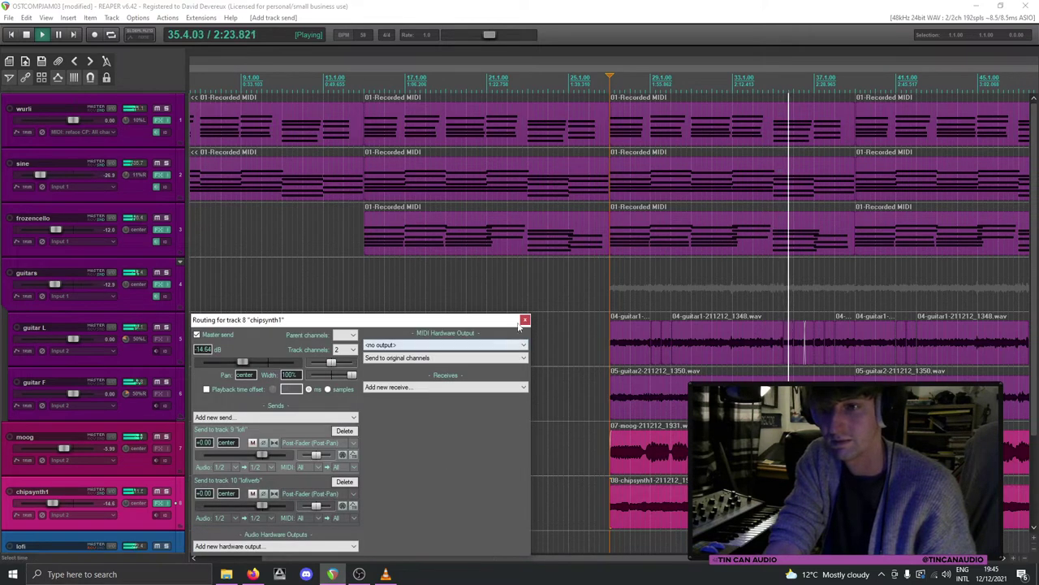
left_click(344, 431)
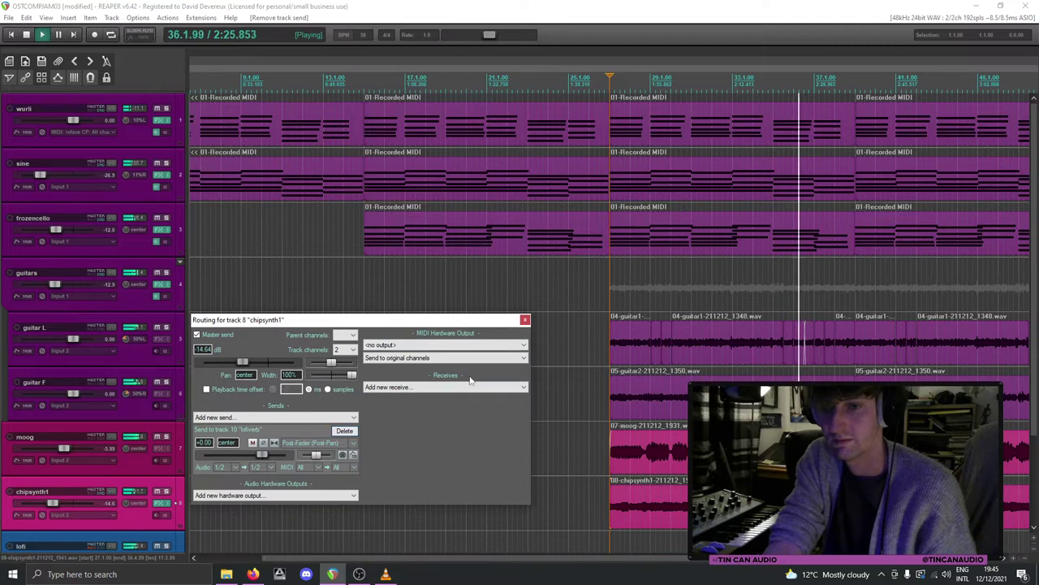
Step: Close the chipsynth1 routing window and lower the chipsynth1 track's volume to about -18.5 dB
left_click(525, 319)
scroll(602, 430, "down", 3)
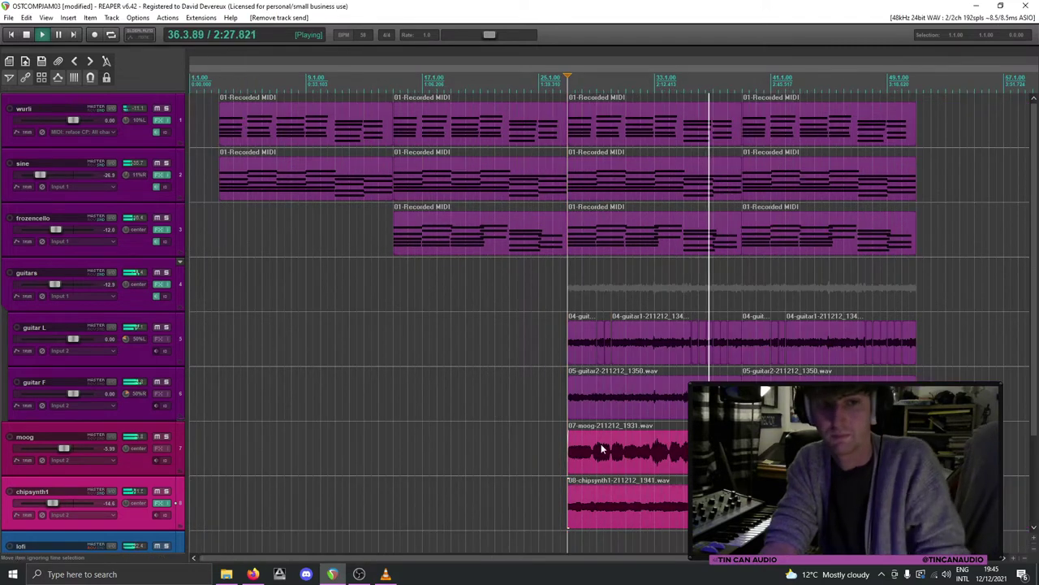
left_click(698, 449)
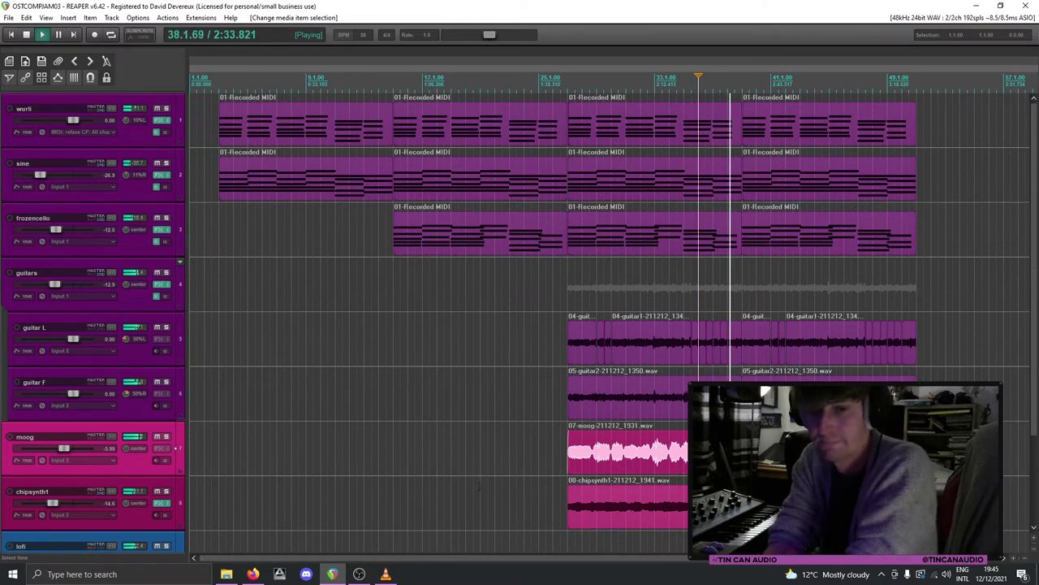
left_click_drag(52, 504, 48, 505)
Step: Delete the first chipsynth1 item at bar 27, stop playback and save the project
left_click(647, 513)
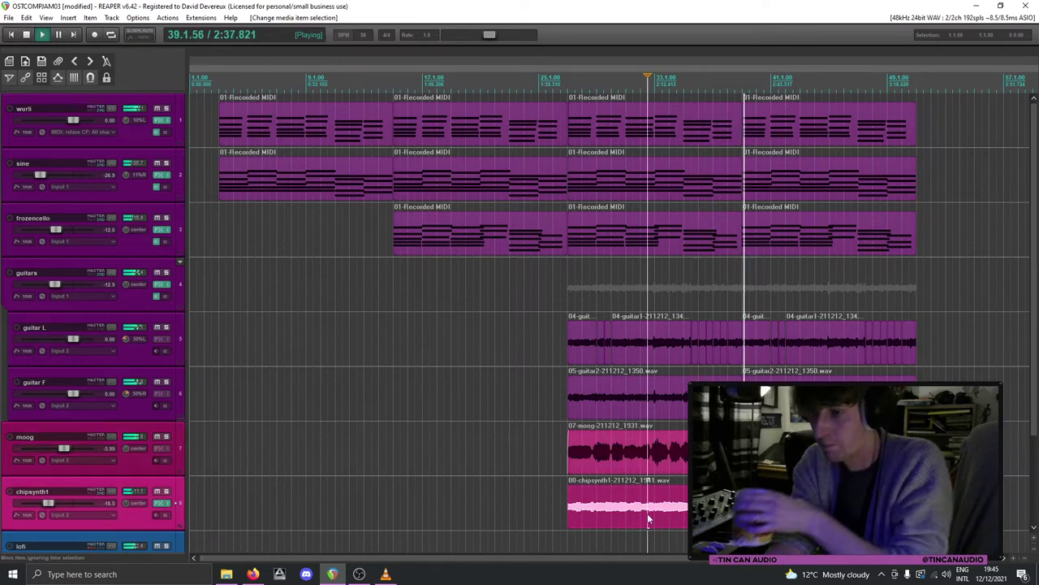
key("Delete")
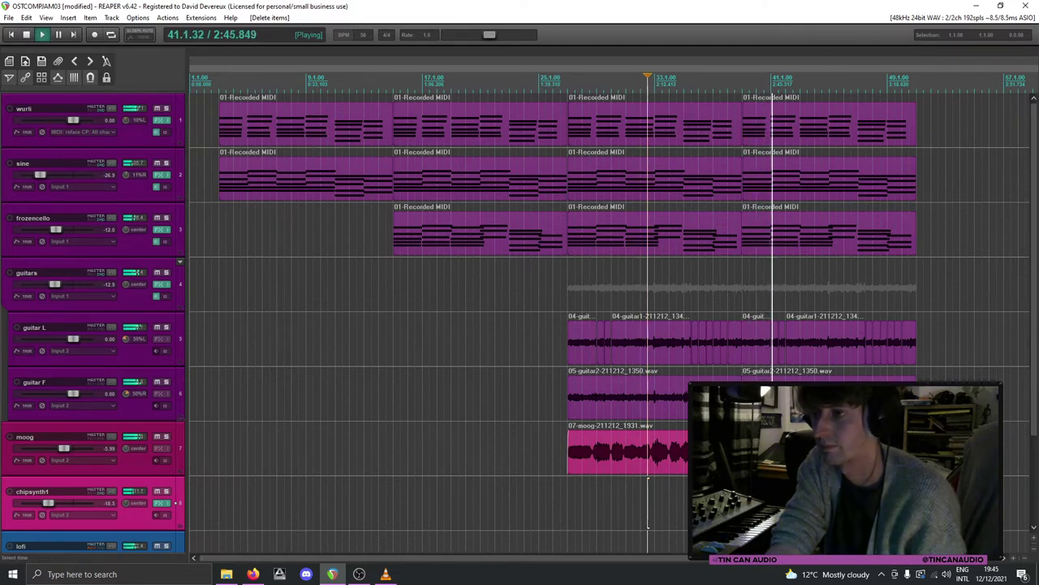
left_click(719, 450)
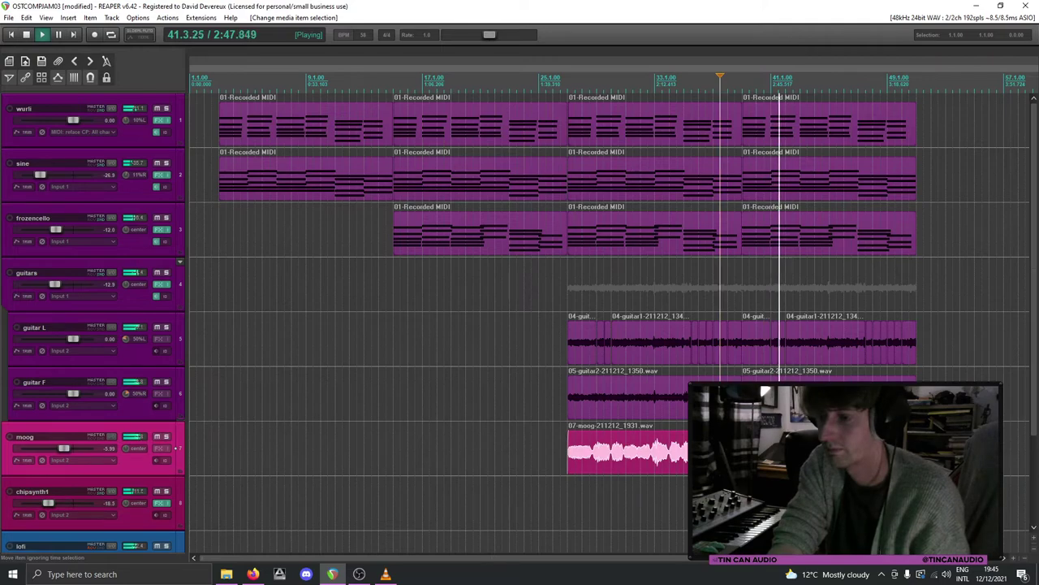
key("space")
key("ctrl+s")
Step: Listen to the arrangement from bar 37.3 and again from bar 26
key("minus")
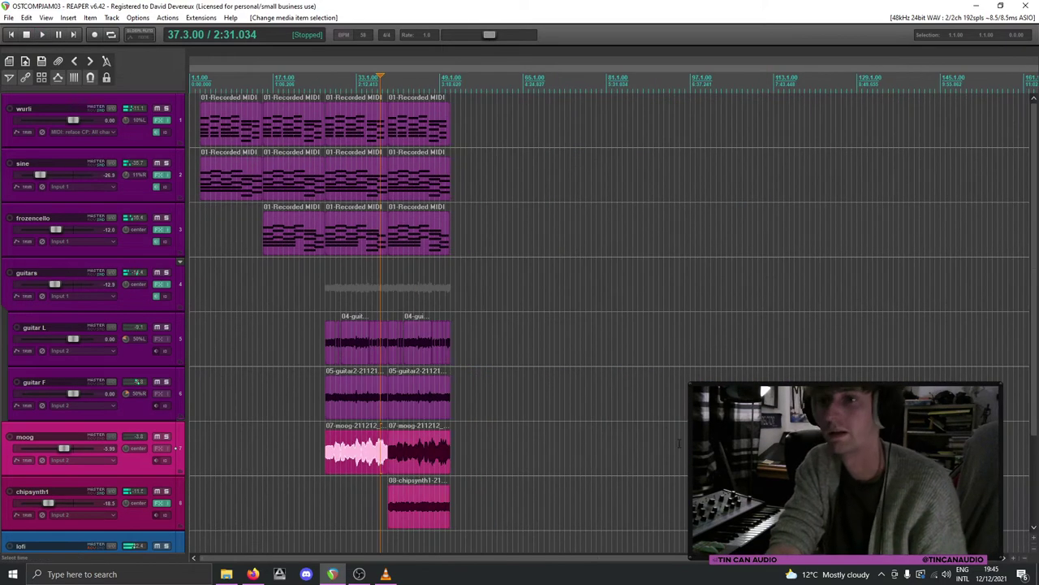
key("equal")
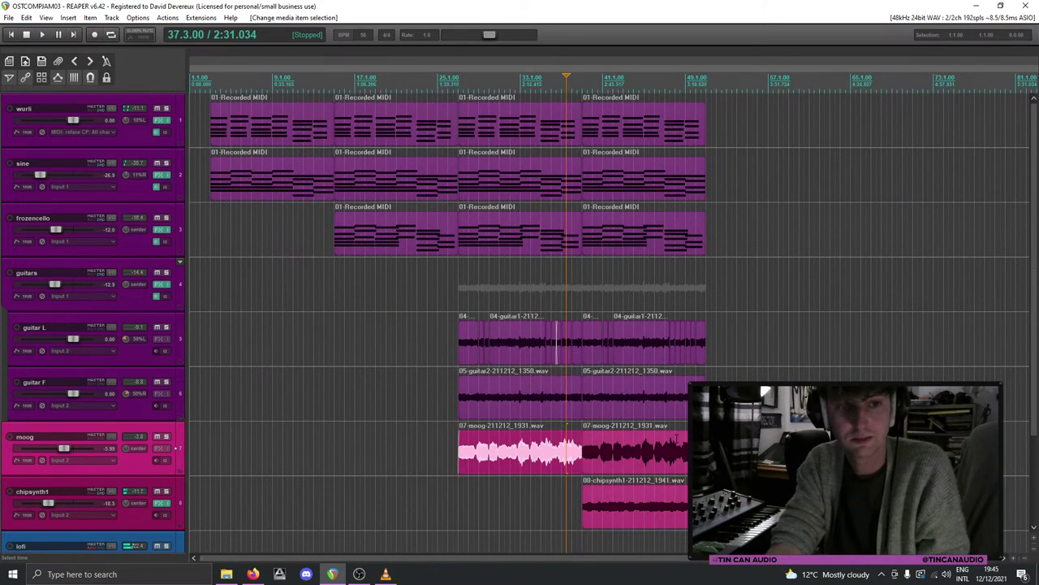
key("equal")
key("minus")
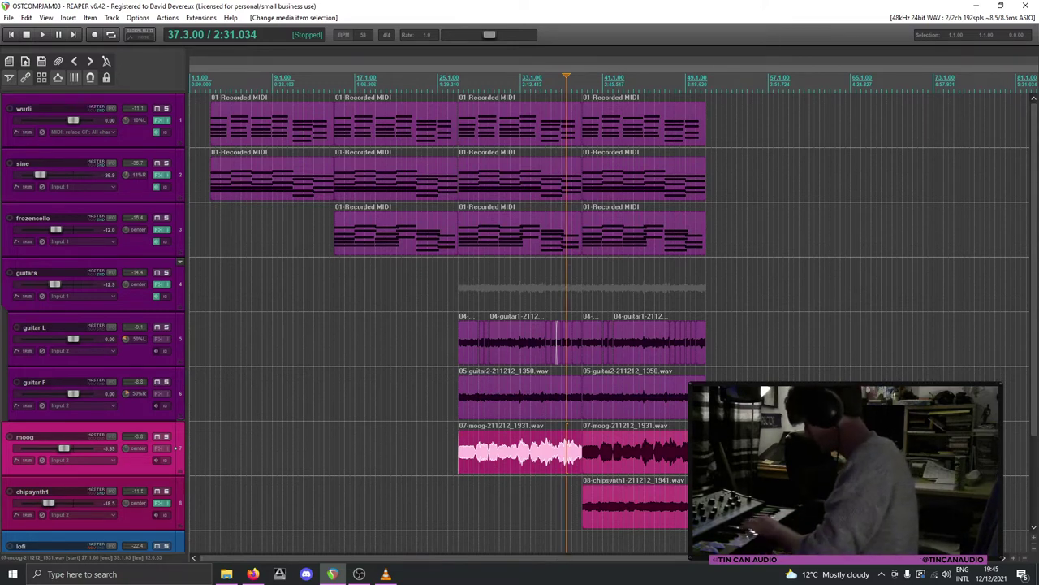
key("space")
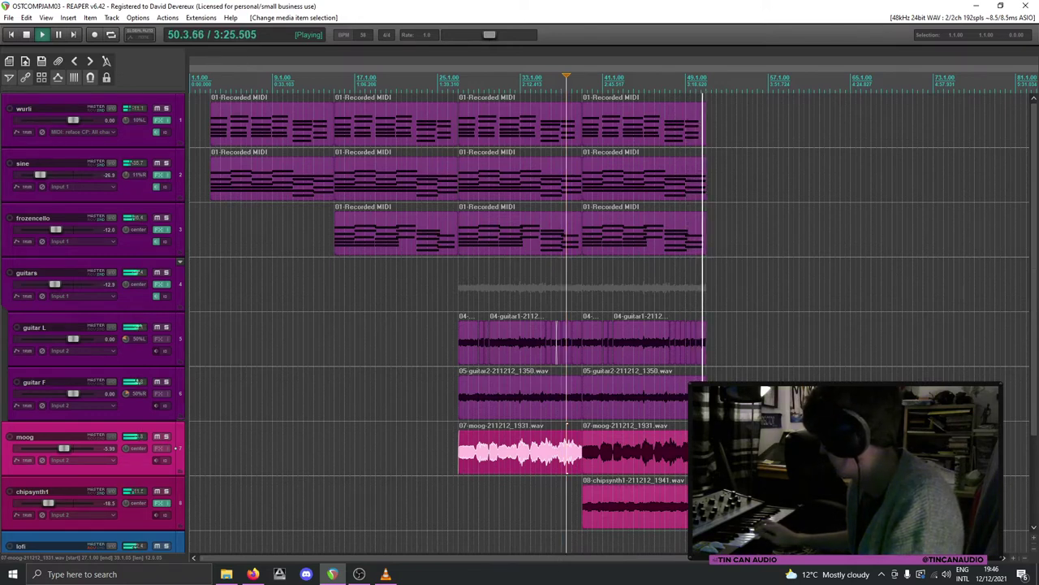
key("space")
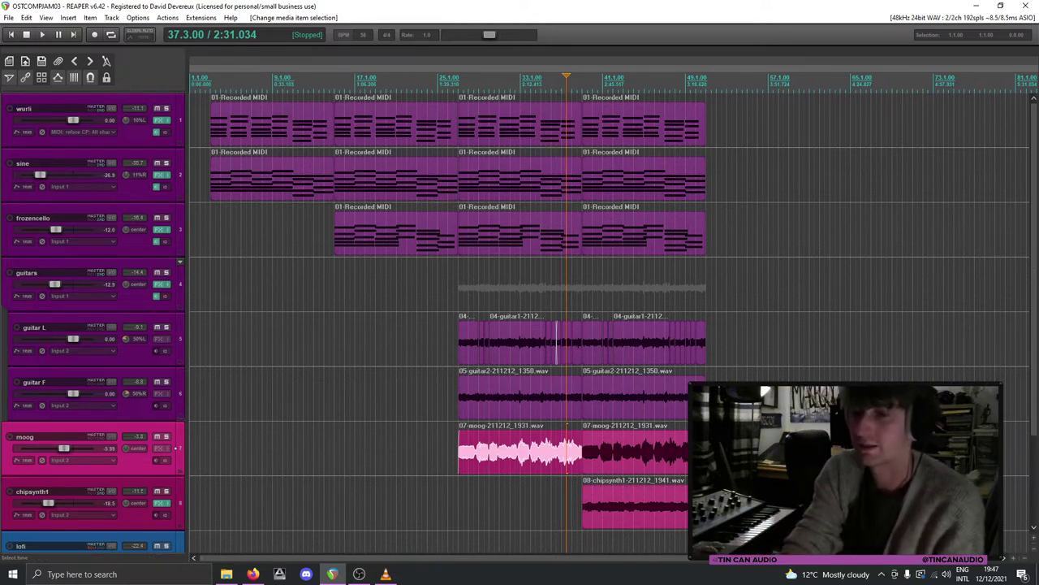
left_click(451, 499)
key("space")
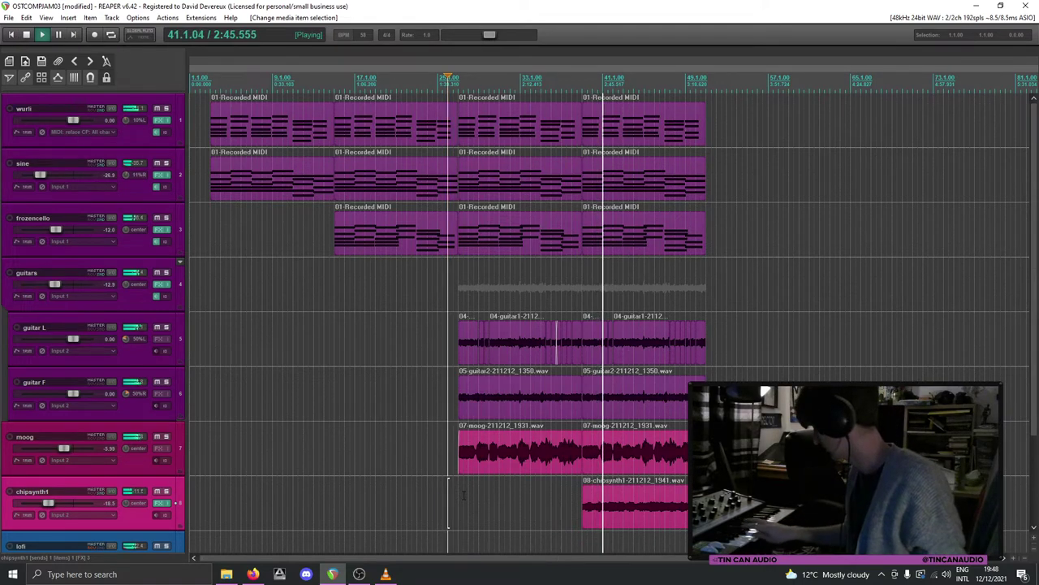
key("space")
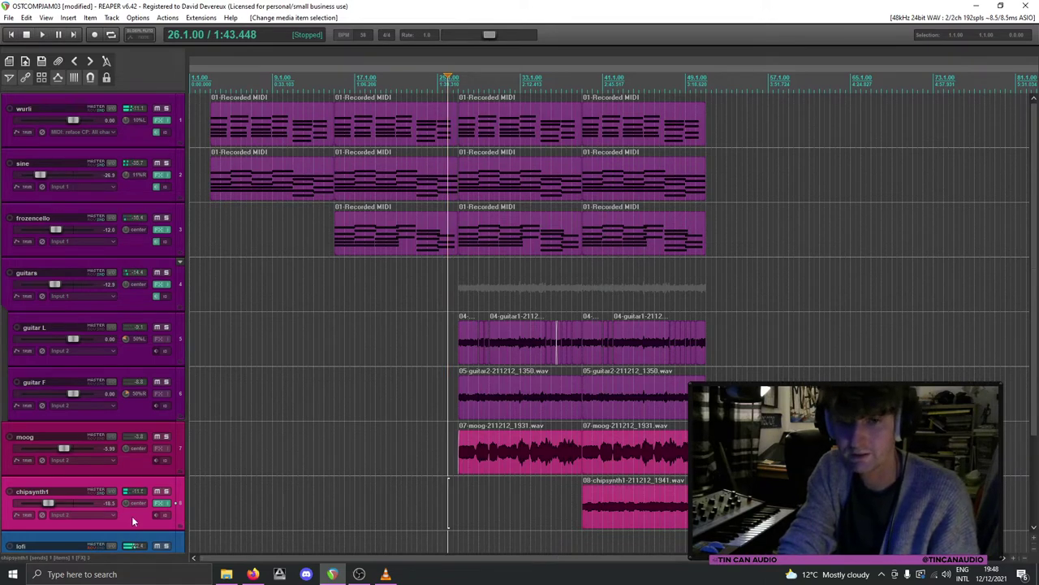
Step: Add a new track named moogbass below chipsynth1
key("ctrl+t")
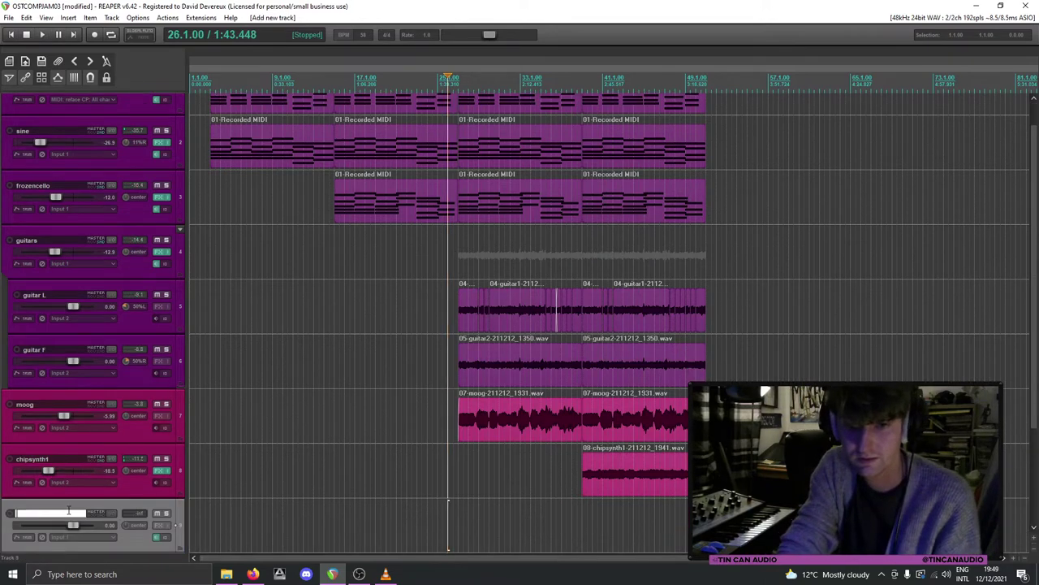
type("moogbas")
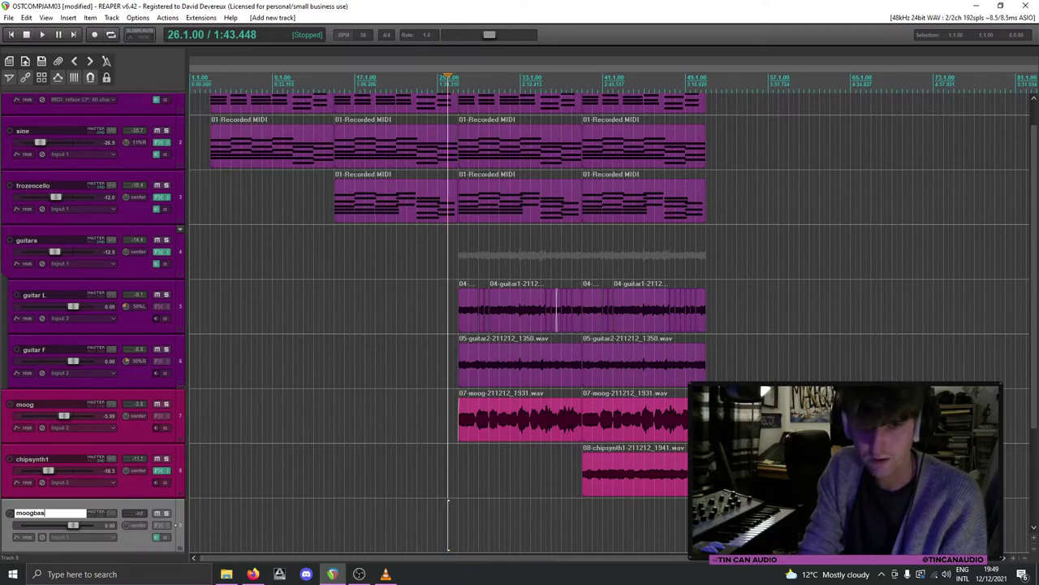
type("s")
key("Return")
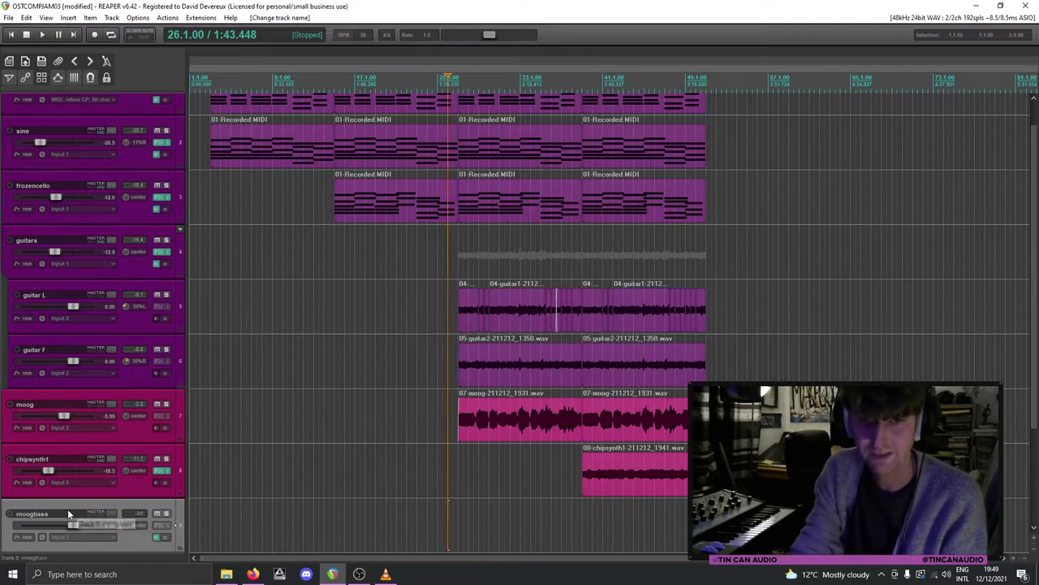
Step: Colour the moogbass track with the saved custom pink used for the other synth tracks
right_click(138, 536)
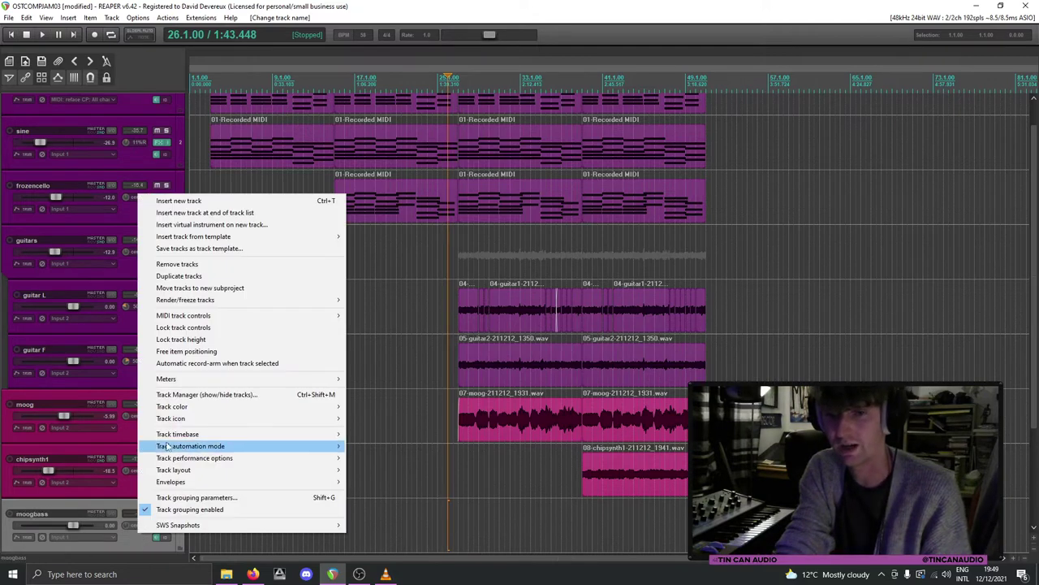
mouse_move(333, 406)
left_click(382, 406)
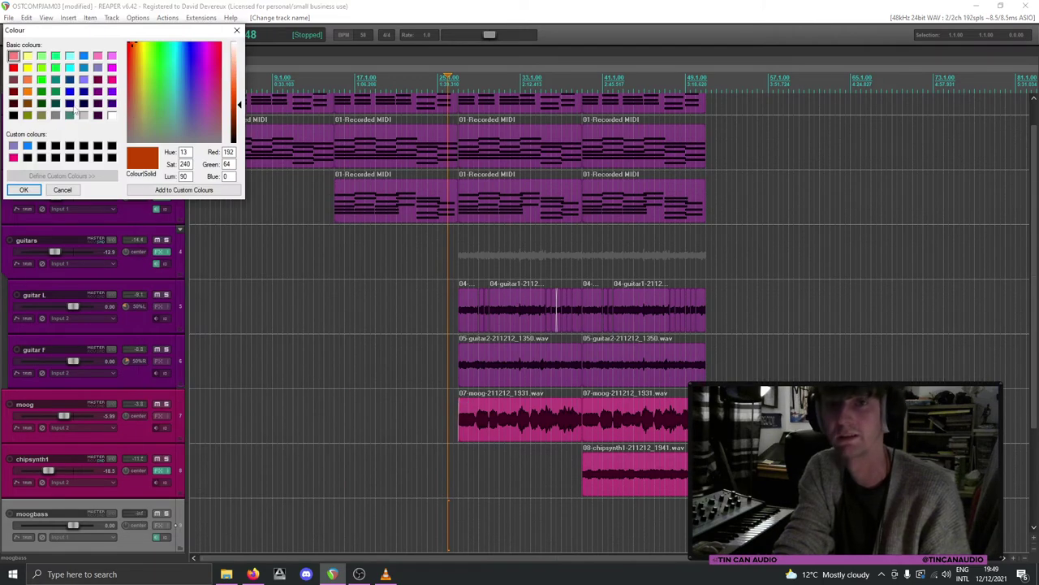
left_click(13, 156)
left_click(24, 189)
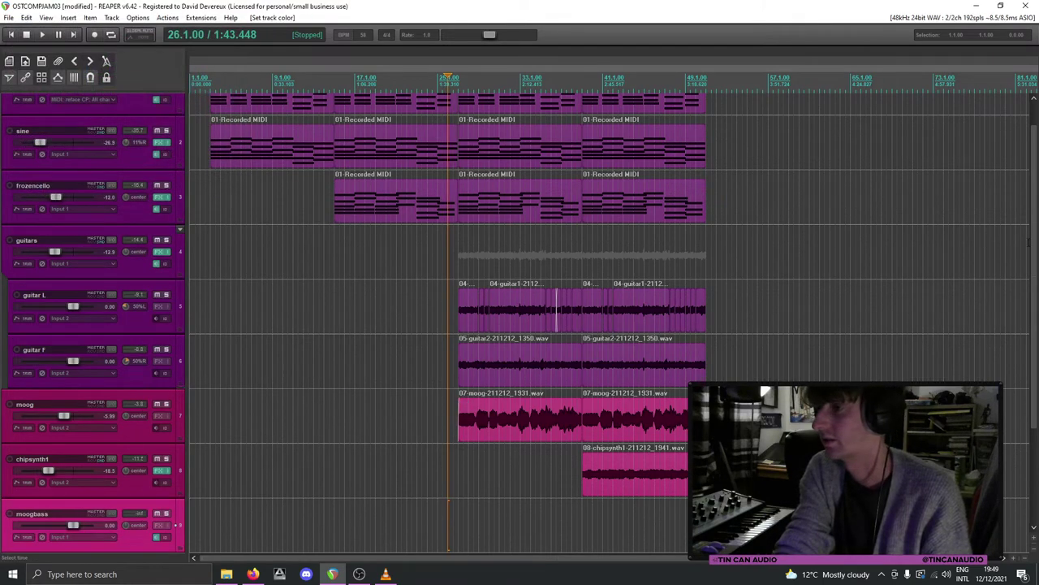
Step: Arm moogbass, set its mono input to Input 2, and record a bass take from bar 26 until just past bar 39
scroll(237, 460, "down", 3)
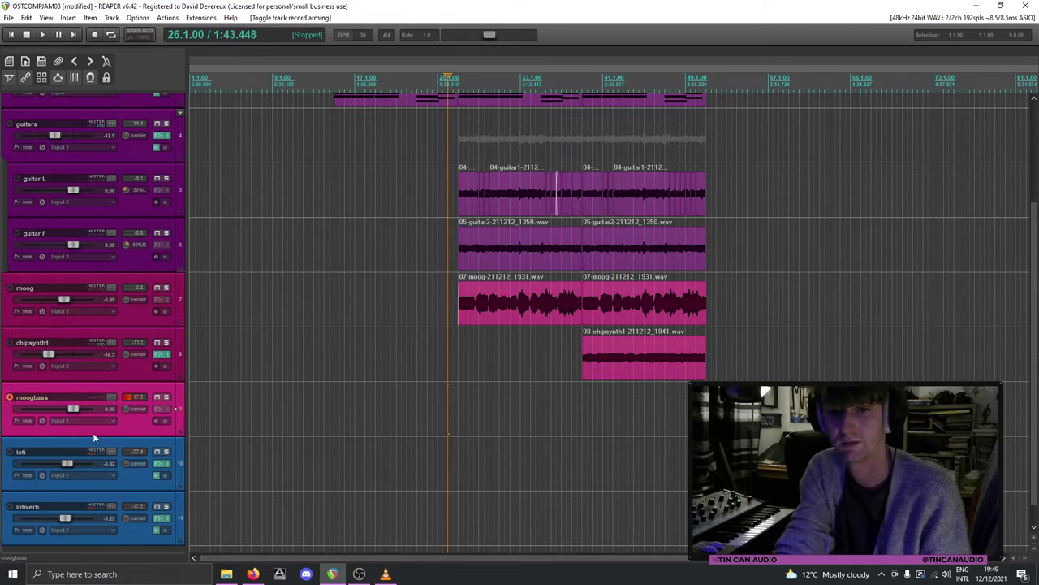
left_click(109, 421)
mouse_move(142, 429)
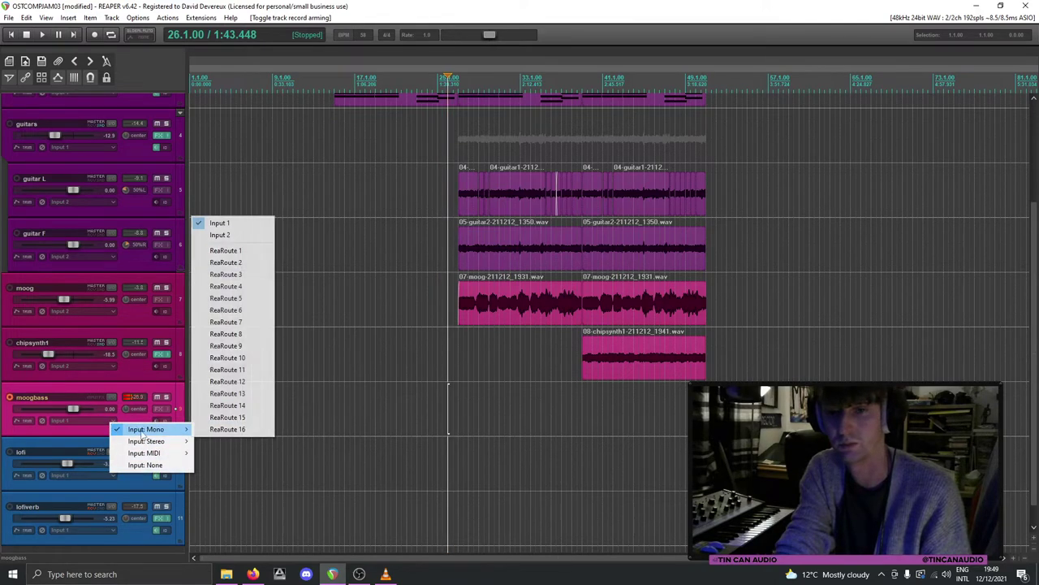
left_click(261, 234)
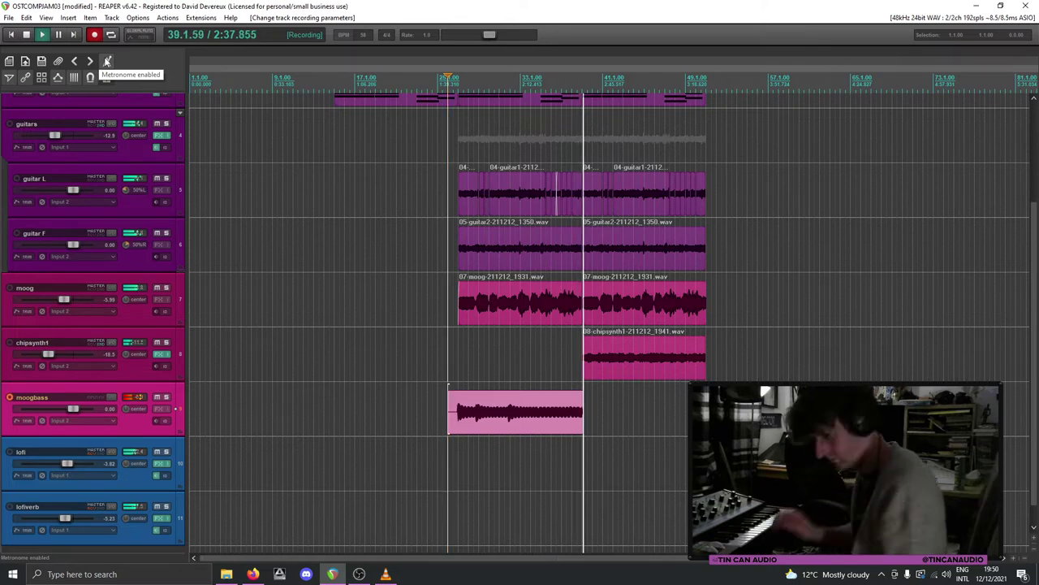
key("space")
Step: Trim the recorded moogbass item so it starts at bar 27 and ends at bar 39
left_click(469, 355)
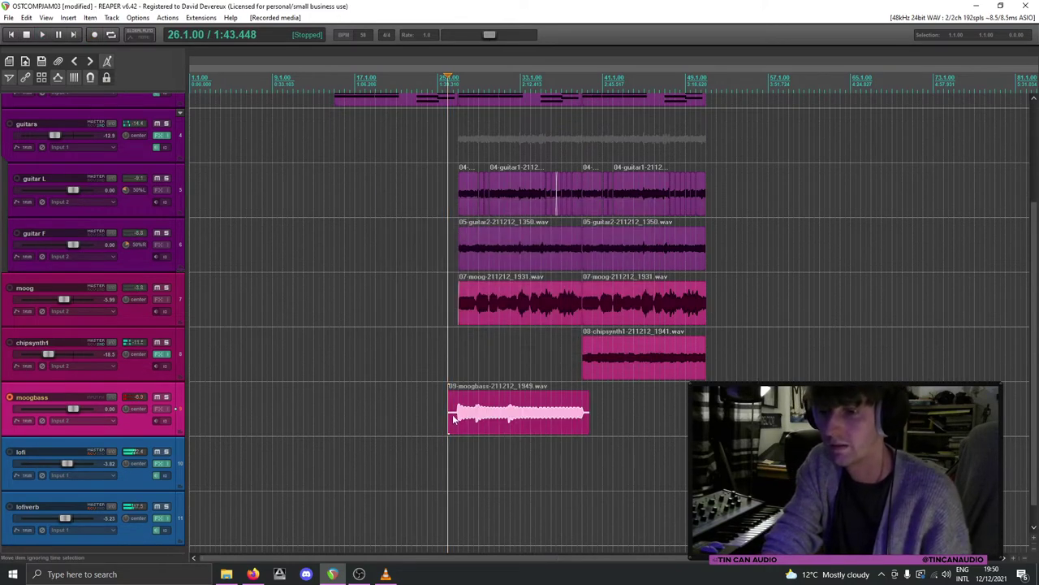
left_click_drag(446, 428, 460, 422)
left_click_drag(585, 412, 581, 414)
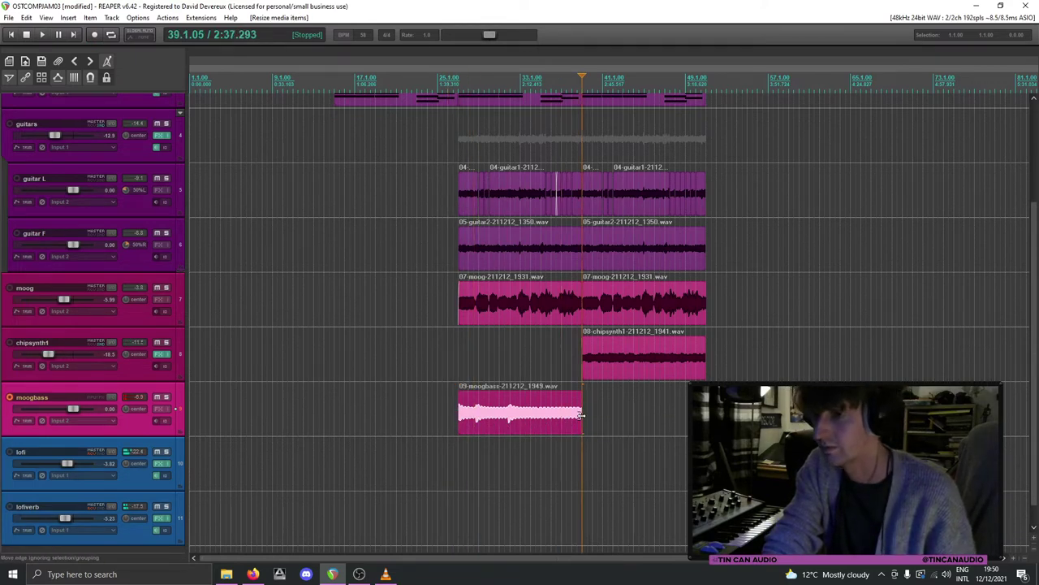
Step: Paste a copy of the moogbass item at bar 39 and set the disarmed track's volume to -7.14 dB during playback
key("ctrl+v")
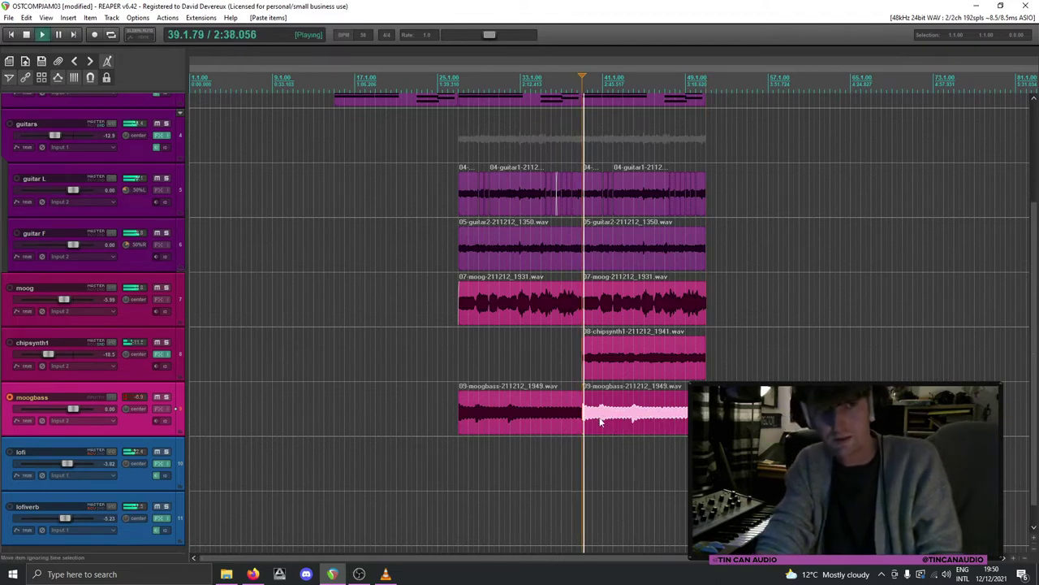
left_click_drag(57, 406, 62, 409)
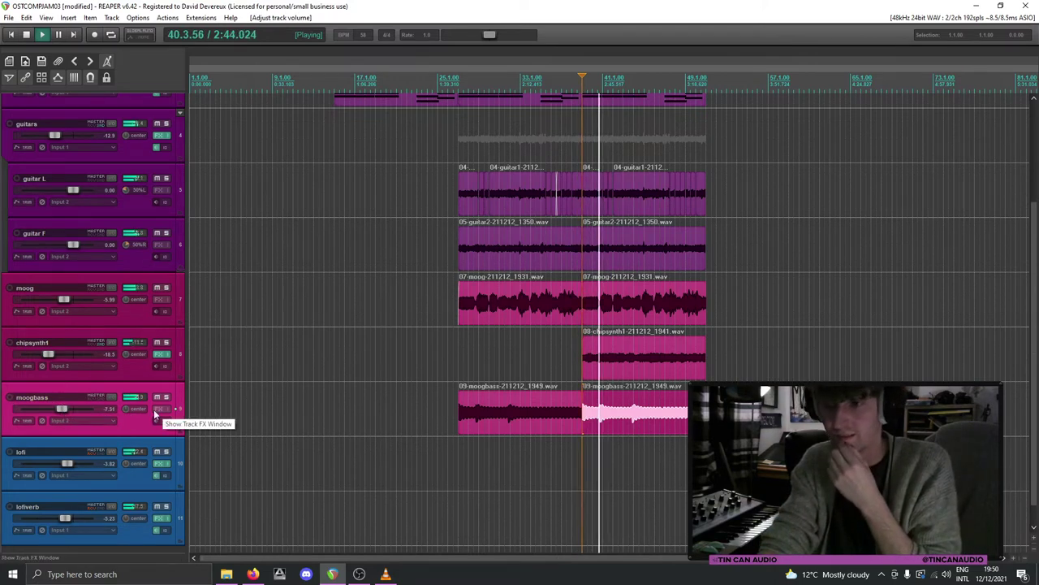
left_click_drag(64, 411, 63, 414)
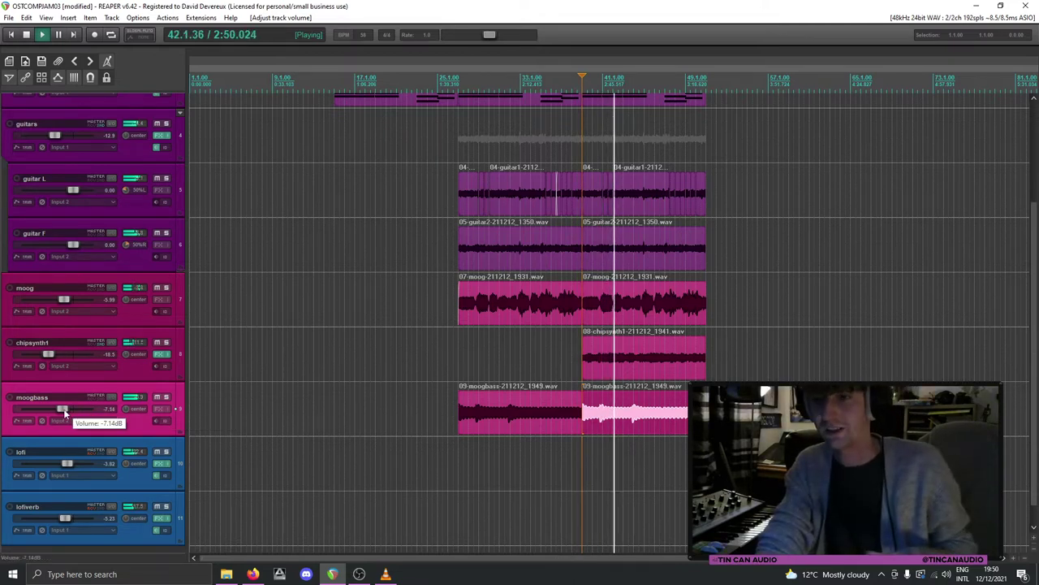
Step: Stop playback and paste a copy of the first moogbass item at bar 15, where the frozencello part begins
left_click(519, 414)
scroll(517, 417, "down", 10)
scroll(518, 417, "up", 10)
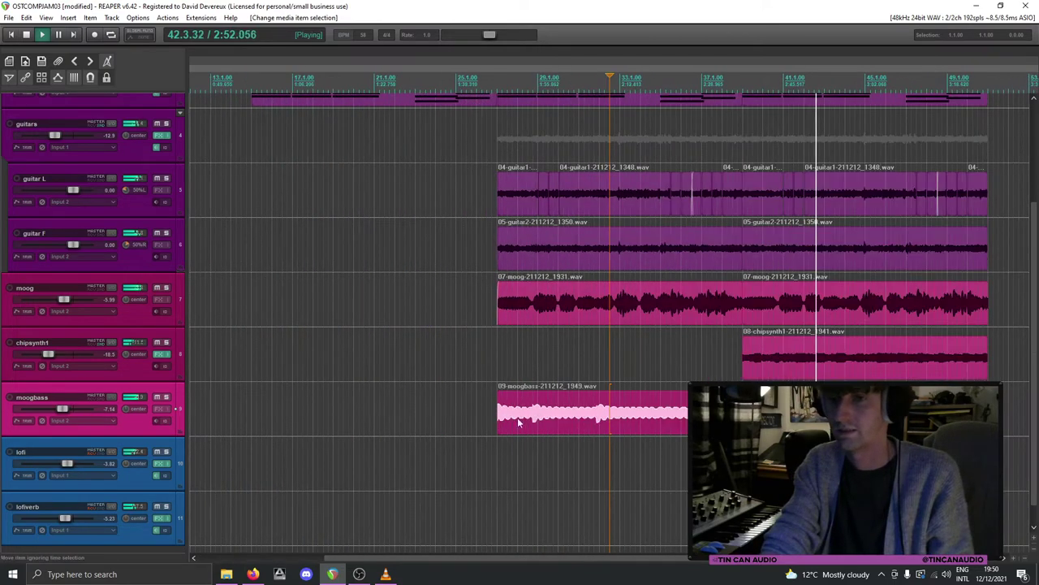
scroll(517, 417, "down", 3)
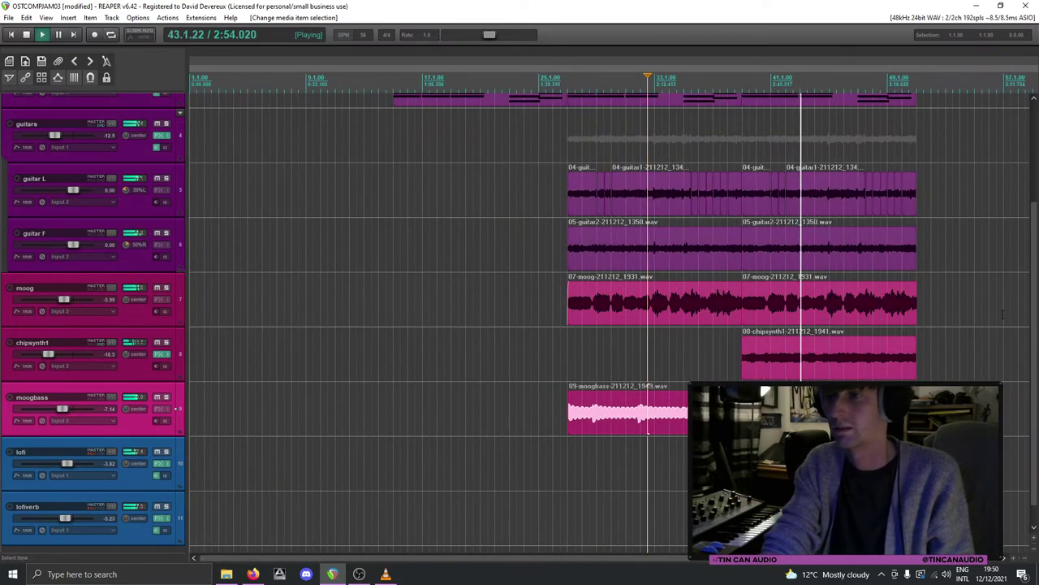
scroll(1034, 324, "up", 3)
left_click(597, 487)
key("space")
left_click(395, 161)
left_click(393, 487)
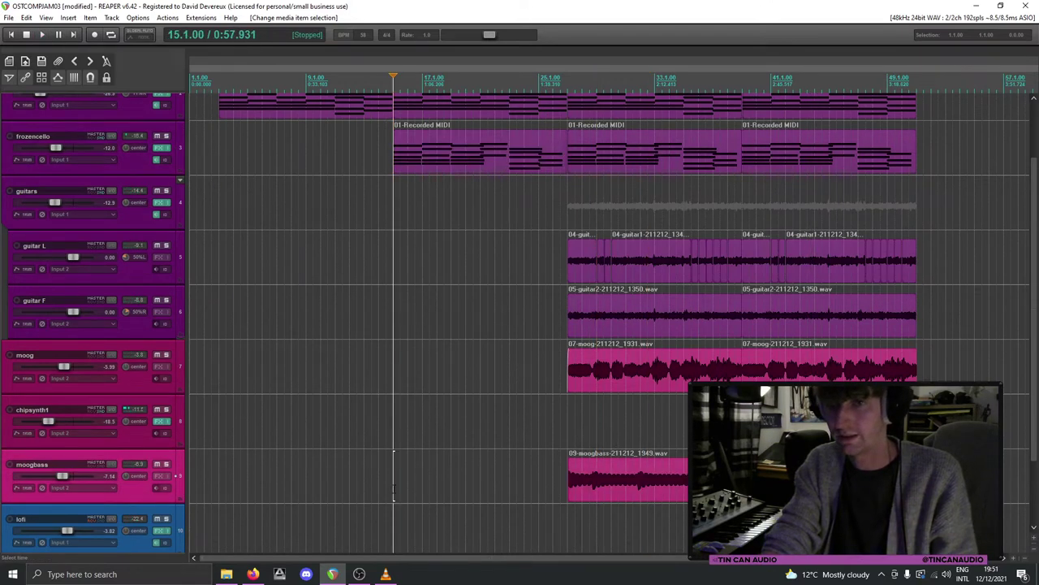
key("ctrl+v")
Step: Play from bar 14 and lower the moogbass track's volume to about -9.5 dB
left_click(381, 487)
key("space")
scroll(1036, 296, "up", 2)
scroll(1036, 296, "up", 1)
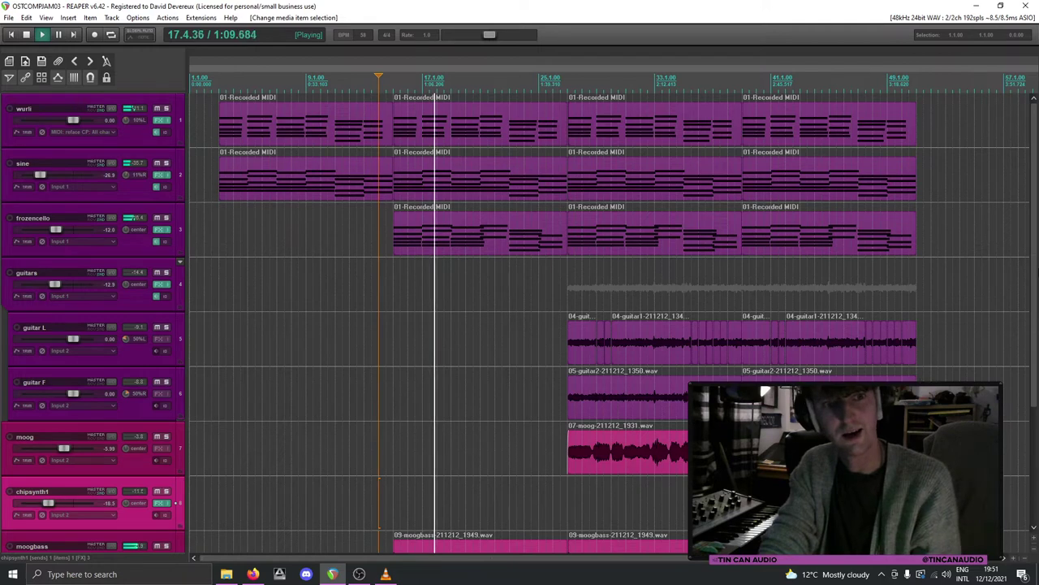
scroll(1029, 431, "down", 3)
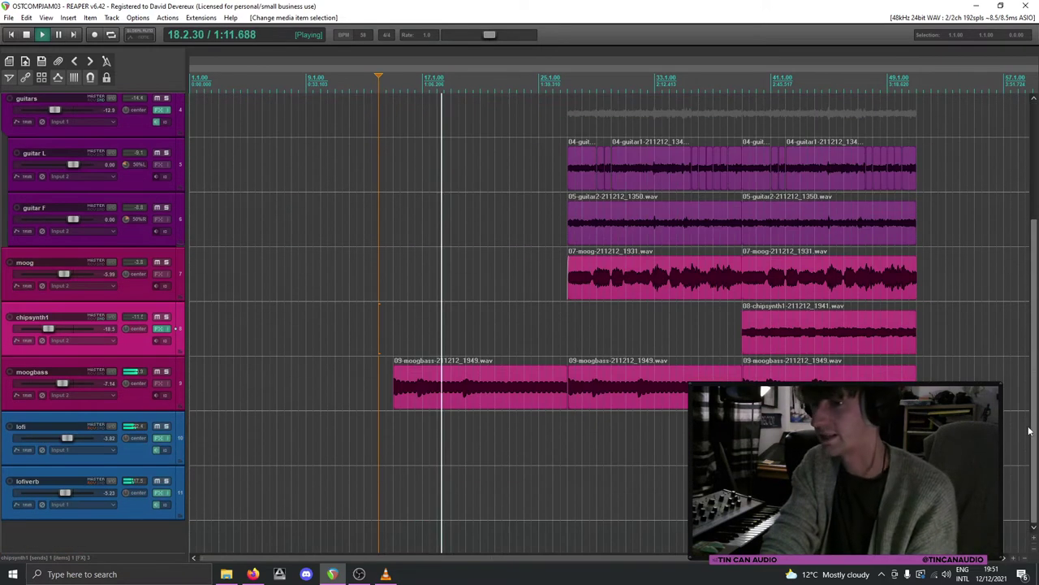
left_click_drag(67, 384, 63, 385)
Step: Copy TAL BitCrusher from the chipsynth1 effects chain to moogbass and choose its Damaged Bass preset
left_click(162, 328)
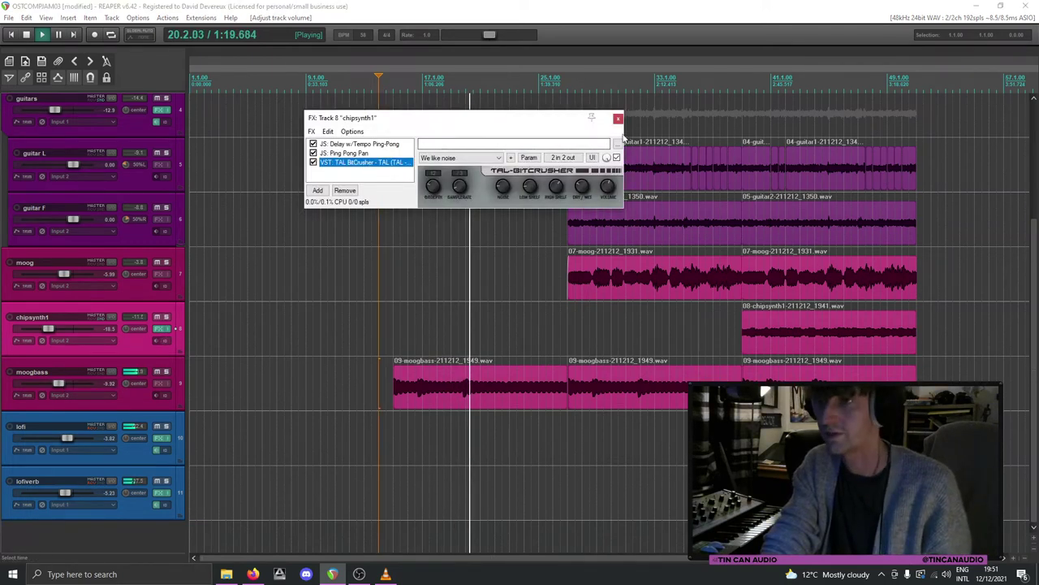
left_click(618, 119)
left_click(162, 382)
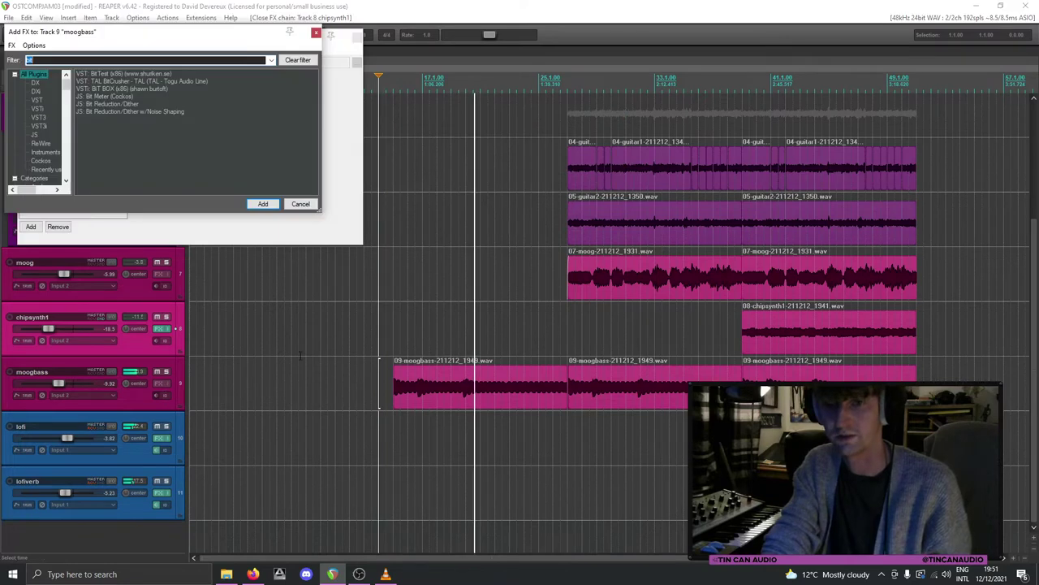
left_click(300, 204)
key("ctrl+v")
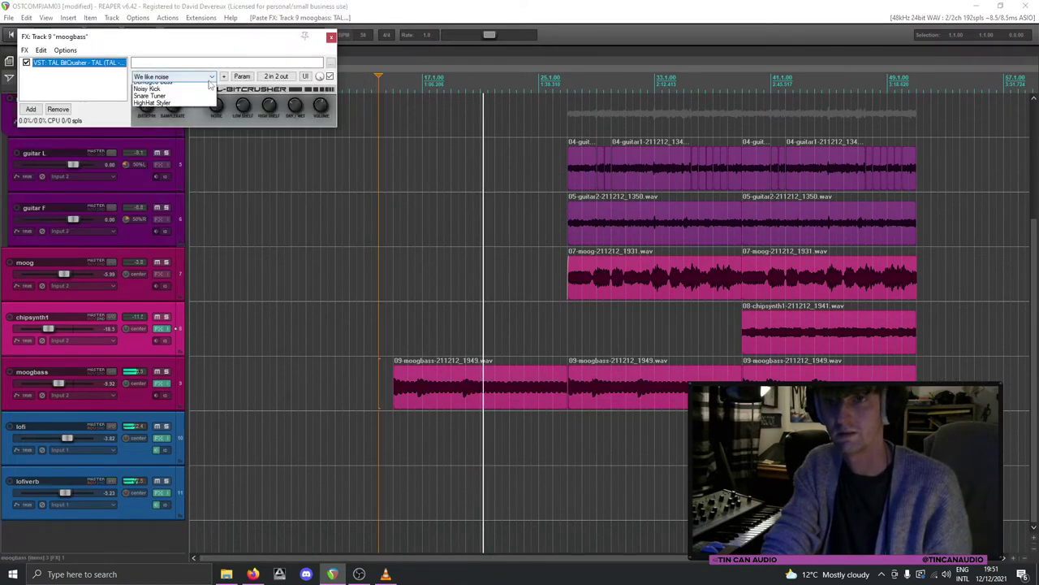
left_click(173, 143)
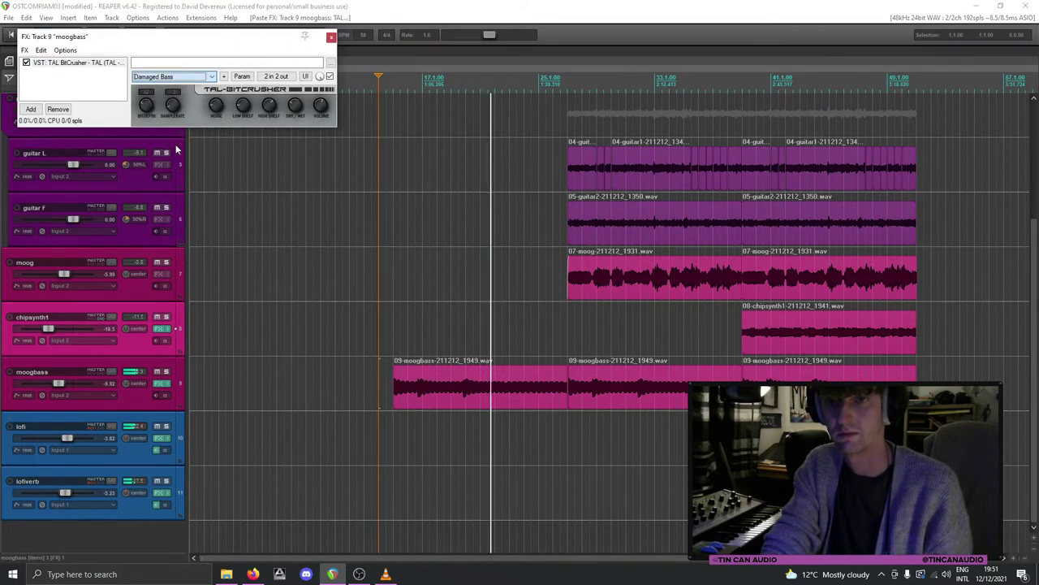
Step: Remove TAL BitCrusher from the moogbass track and add the Waves MaxxBass Mono plug-in in its place
left_click(65, 111)
left_click(331, 36)
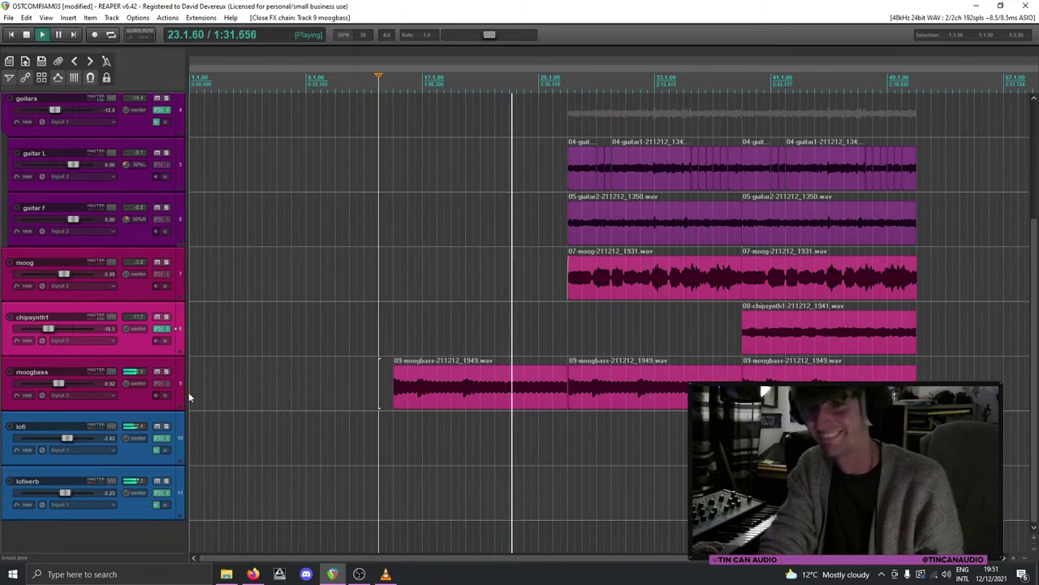
left_click(162, 382)
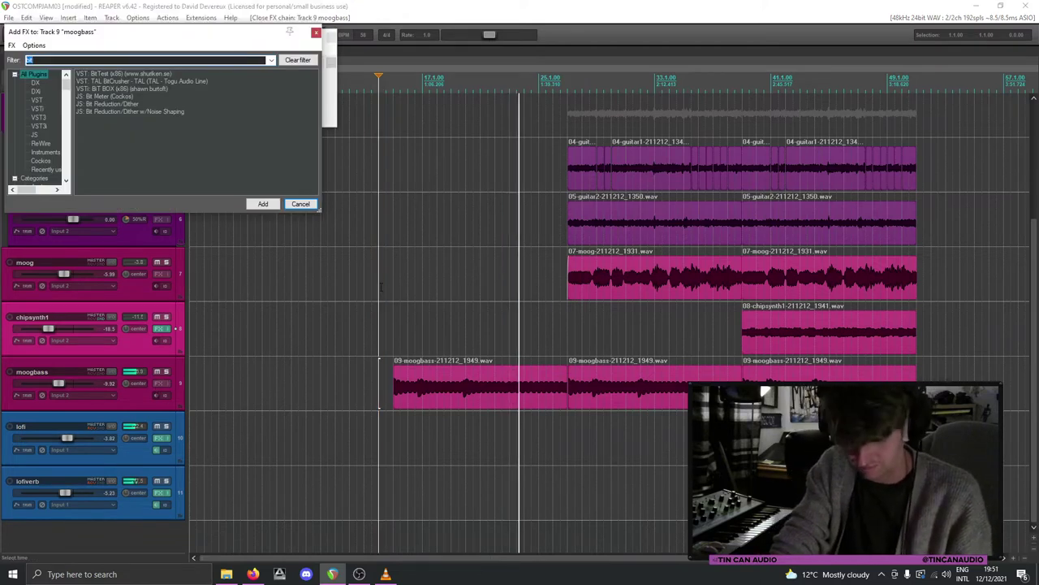
type("bass")
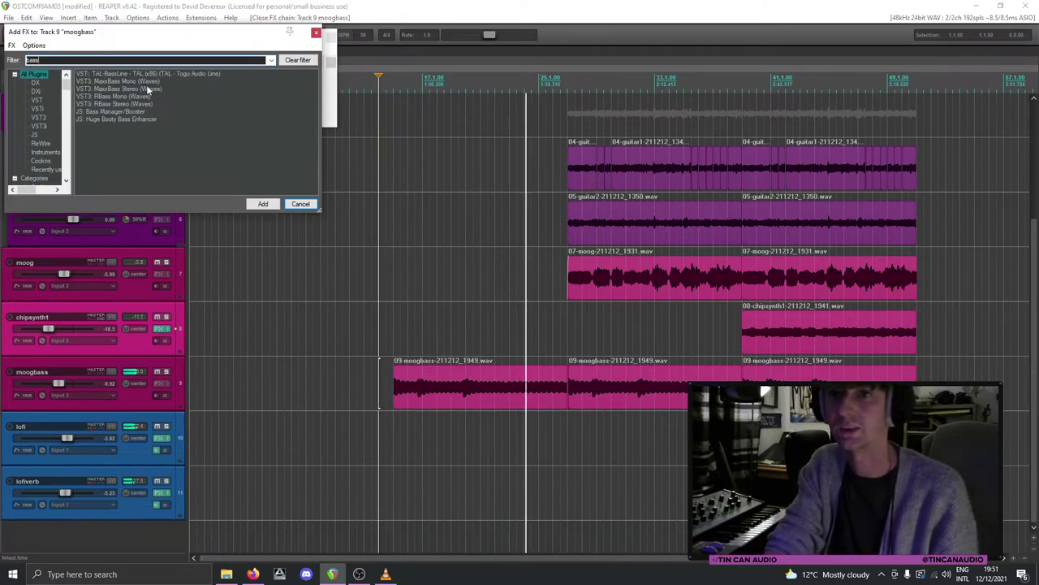
double_click(134, 81)
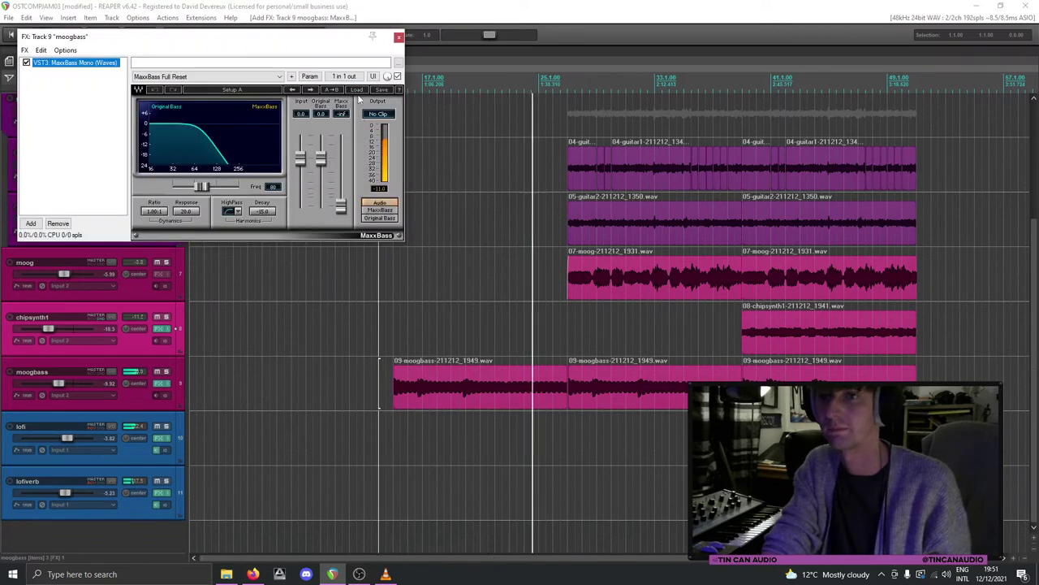
Step: Audition the Lo-fi system enhancer, Medium, Ultralow Extender and Hi-fi system enhancer presets of MaxxBass on moogbass
left_click(358, 90)
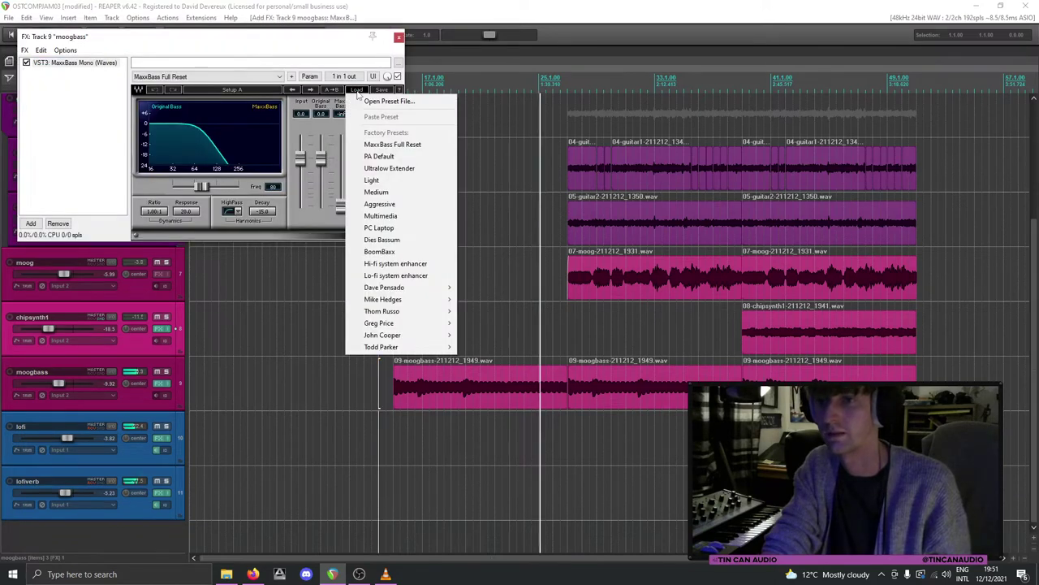
left_click(395, 275)
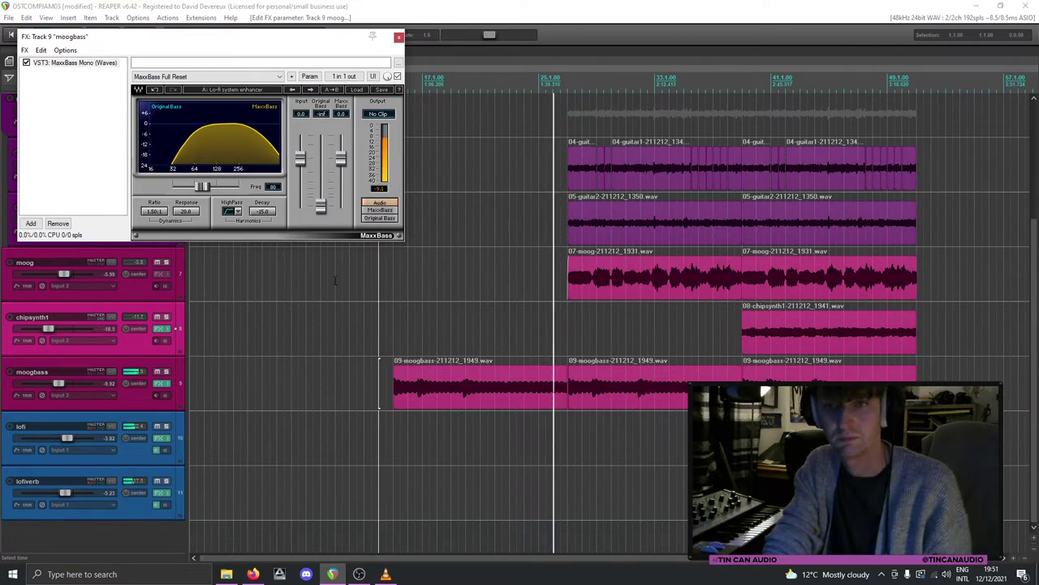
left_click(357, 90)
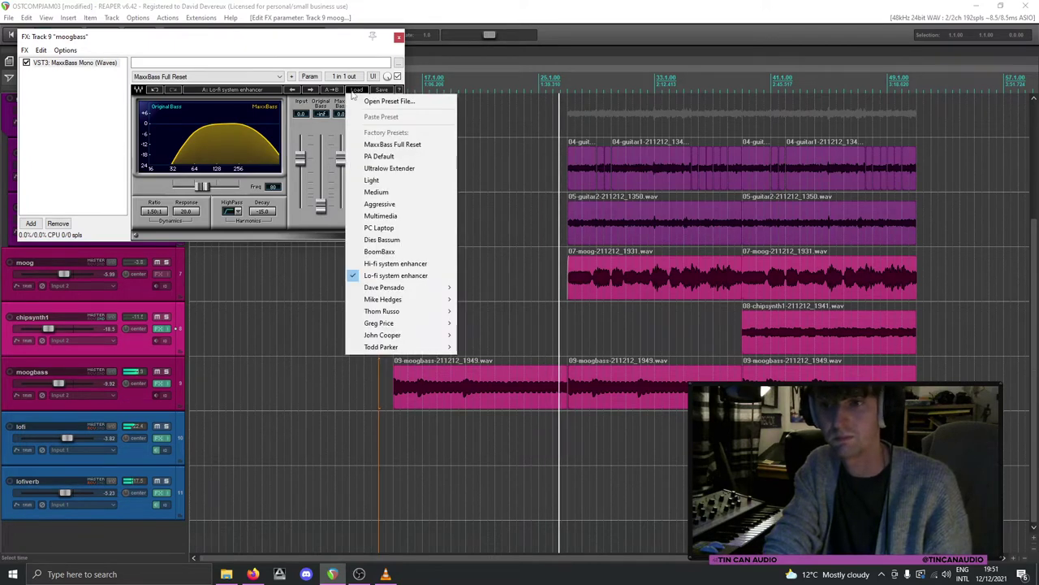
left_click(388, 197)
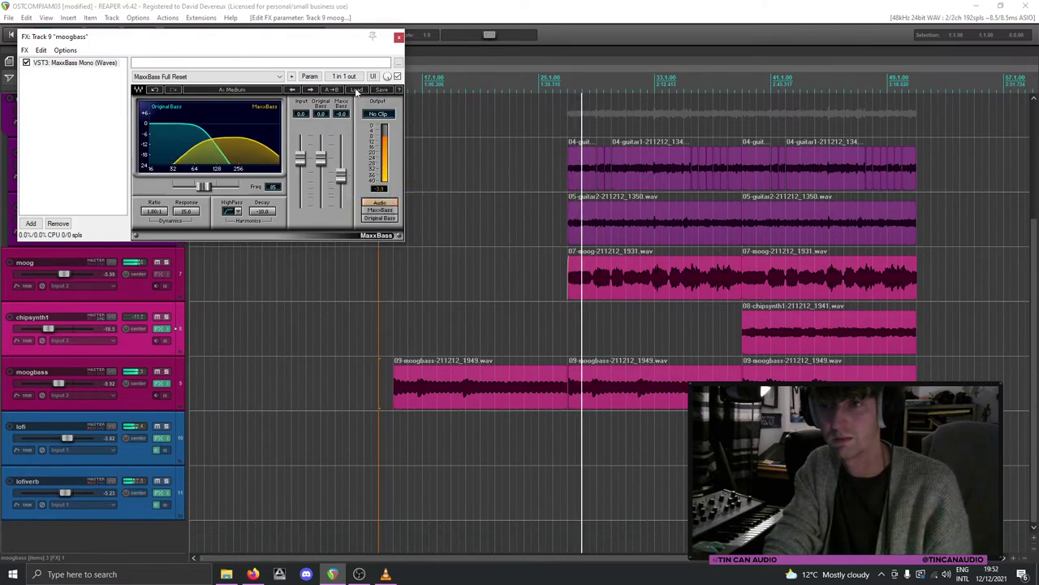
left_click(356, 91)
left_click(387, 168)
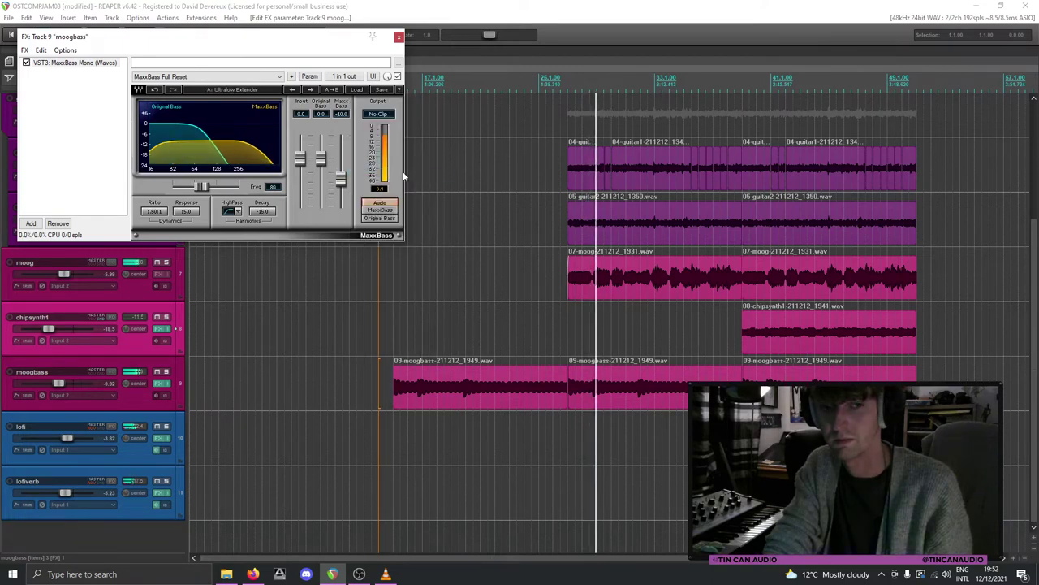
left_click(358, 89)
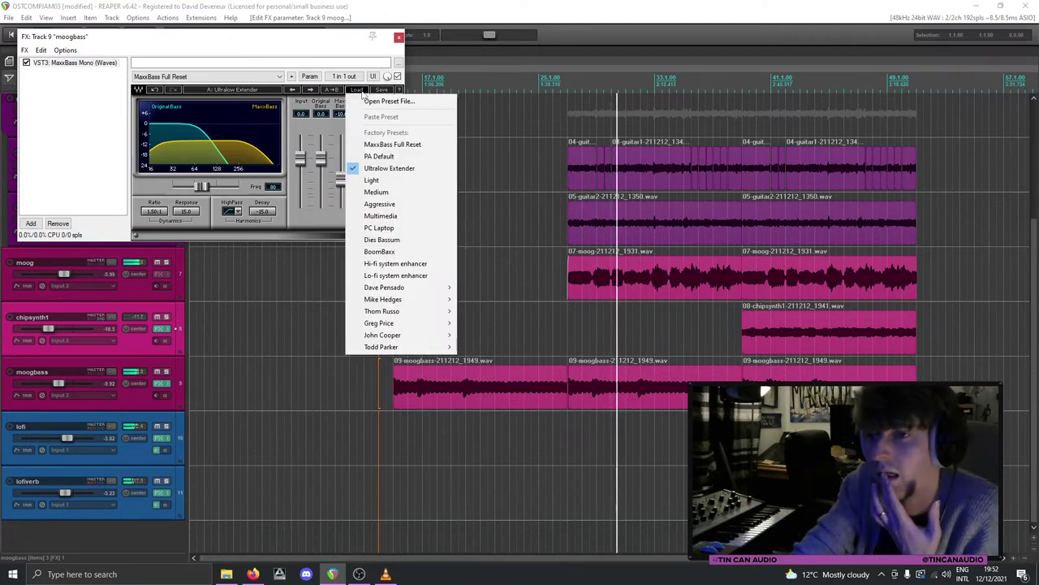
left_click(433, 268)
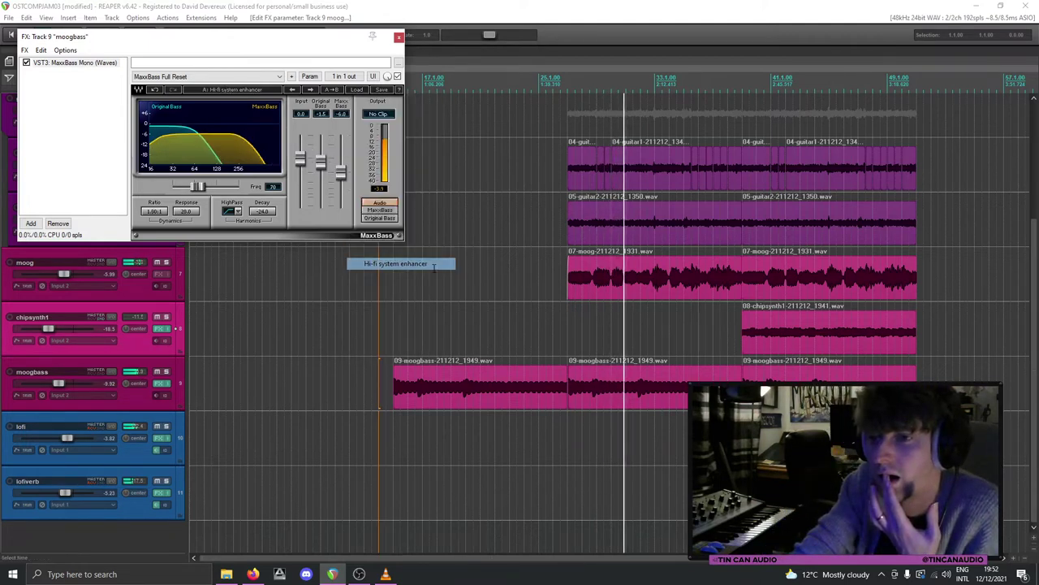
Step: Load the Aggressive preset in MaxxBass, close the moogbass effects chain and restart playback from bar 14
left_click(358, 91)
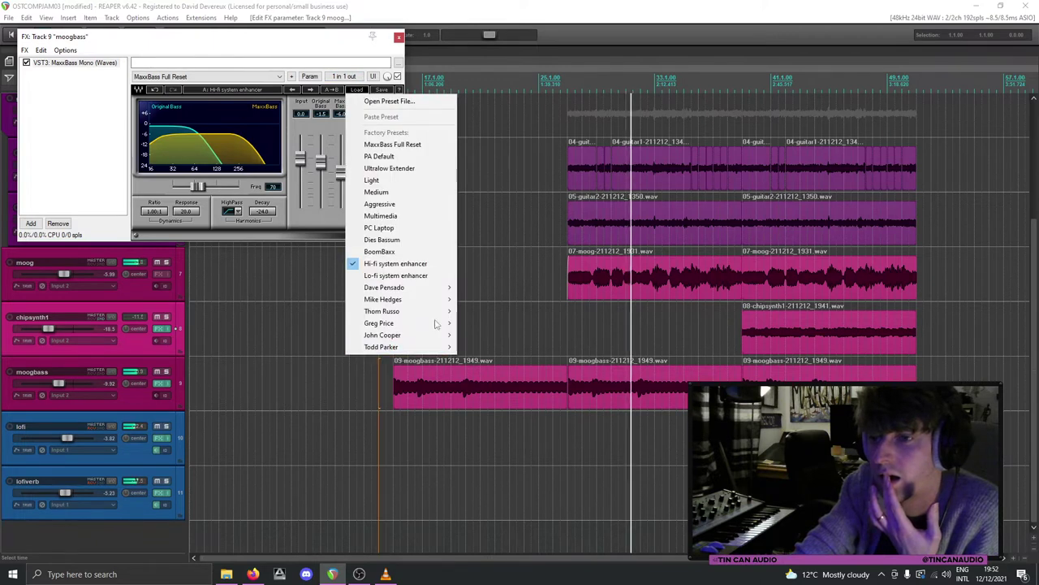
mouse_move(423, 288)
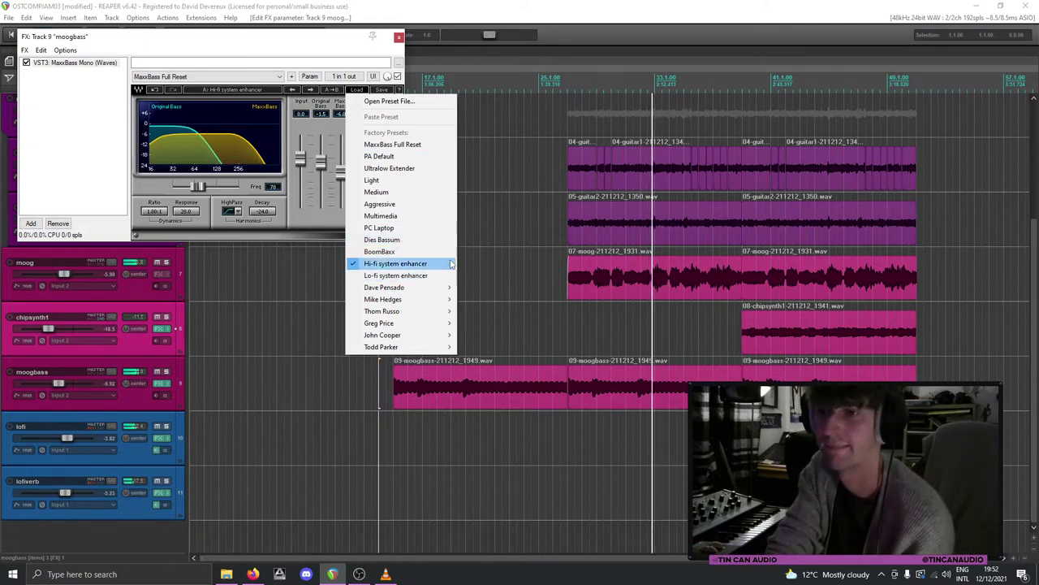
left_click(380, 204)
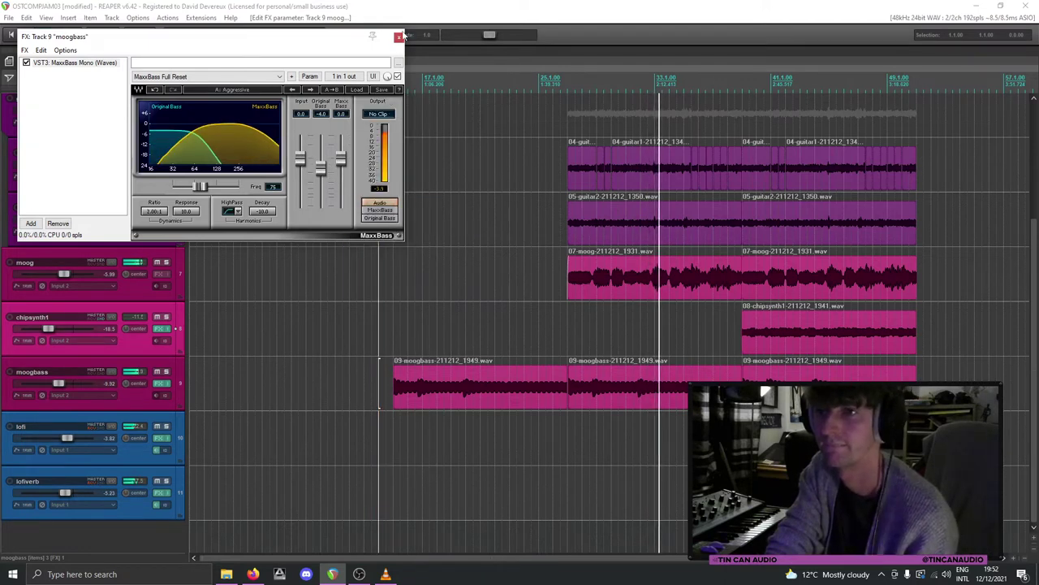
left_click(399, 37)
key("space")
key("space")
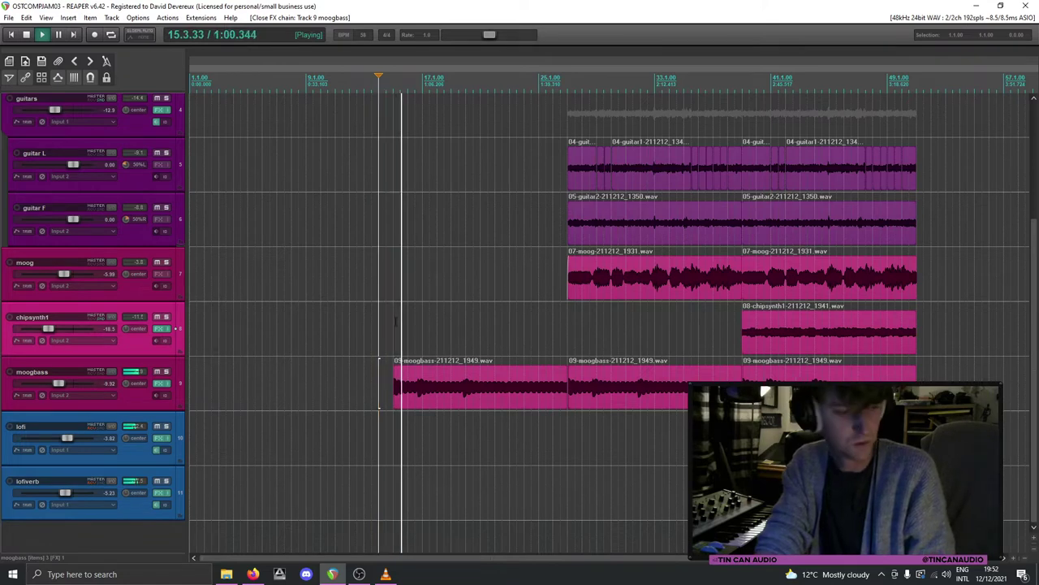
Step: Add a receive from the moogbass track in the routing of the lofi track
key("minus")
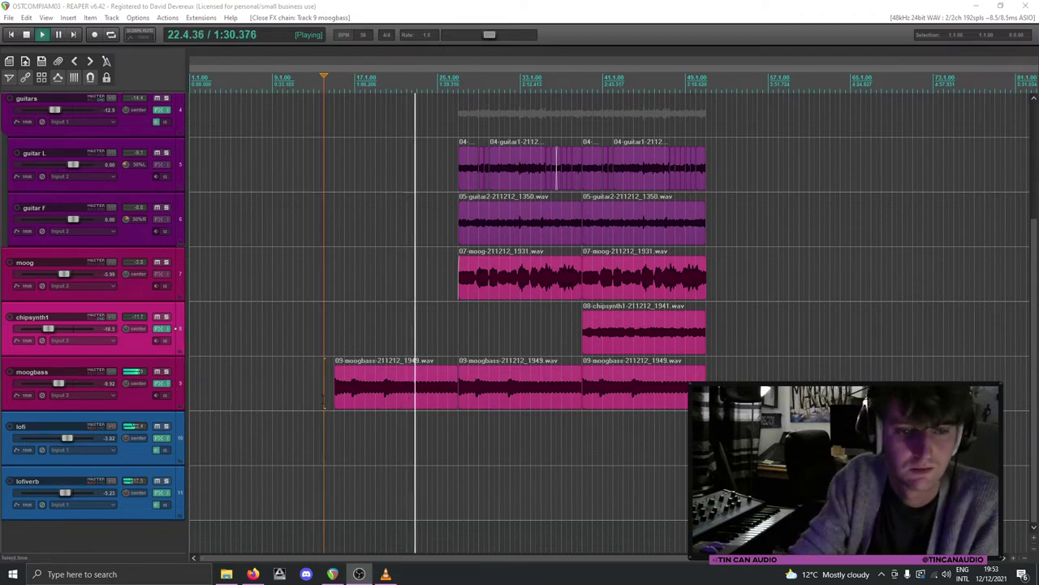
scroll(866, 233, "up", 3)
scroll(866, 233, "up", 4)
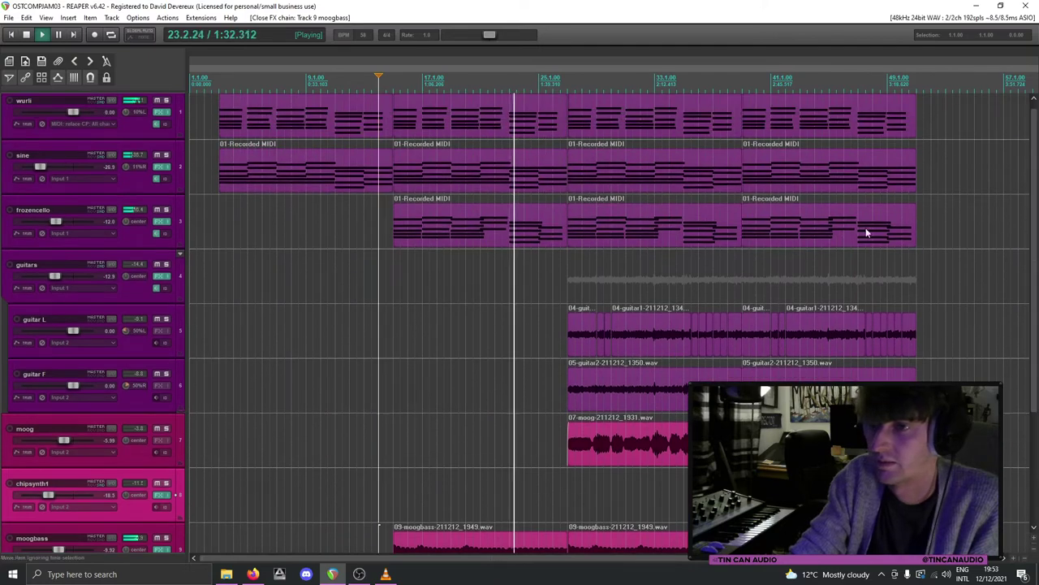
scroll(867, 233, "down", 5)
scroll(866, 233, "up", 1)
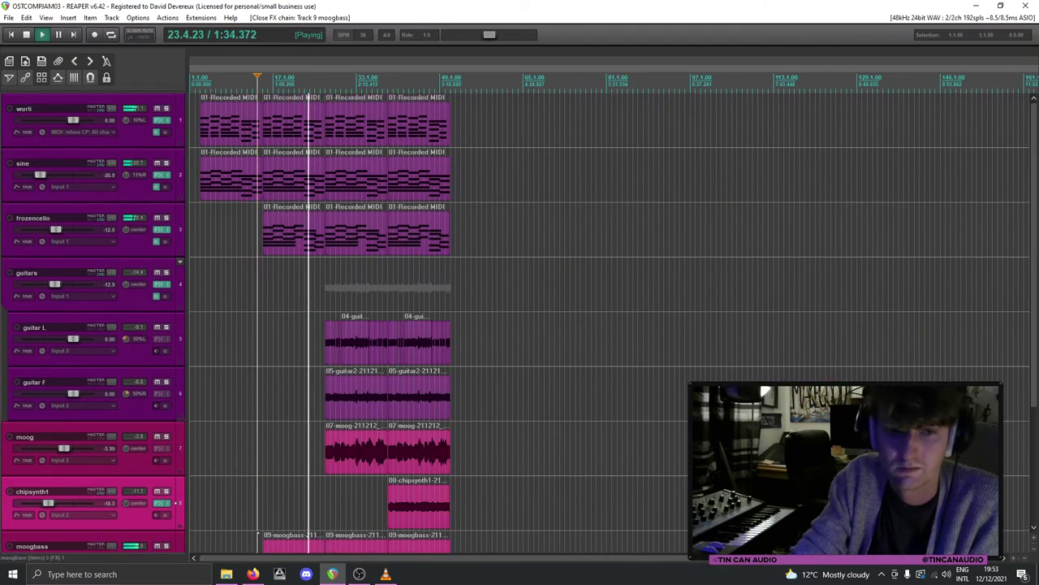
scroll(261, 308, "down", 2)
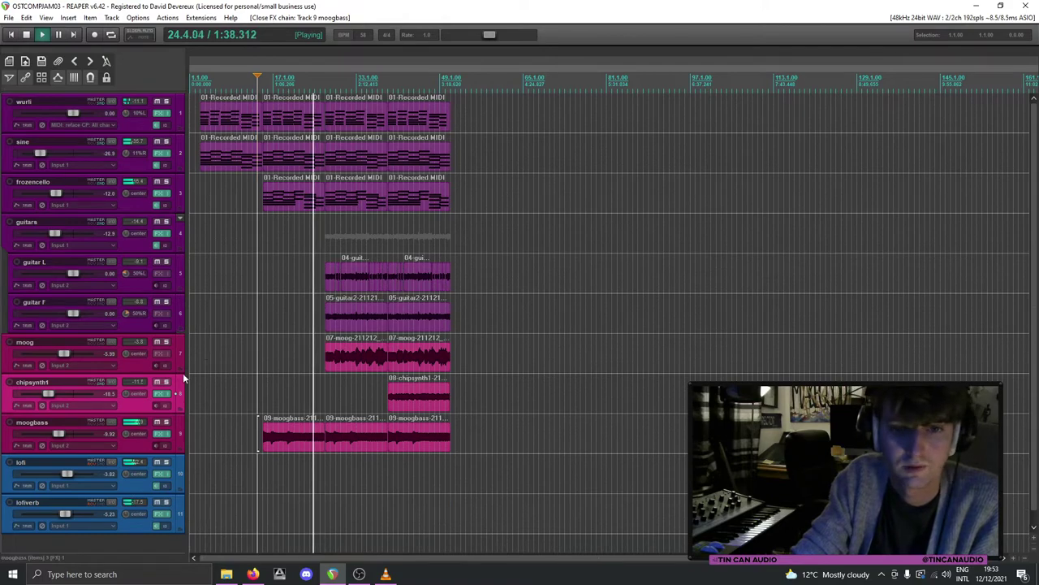
scroll(207, 385, "up", 4)
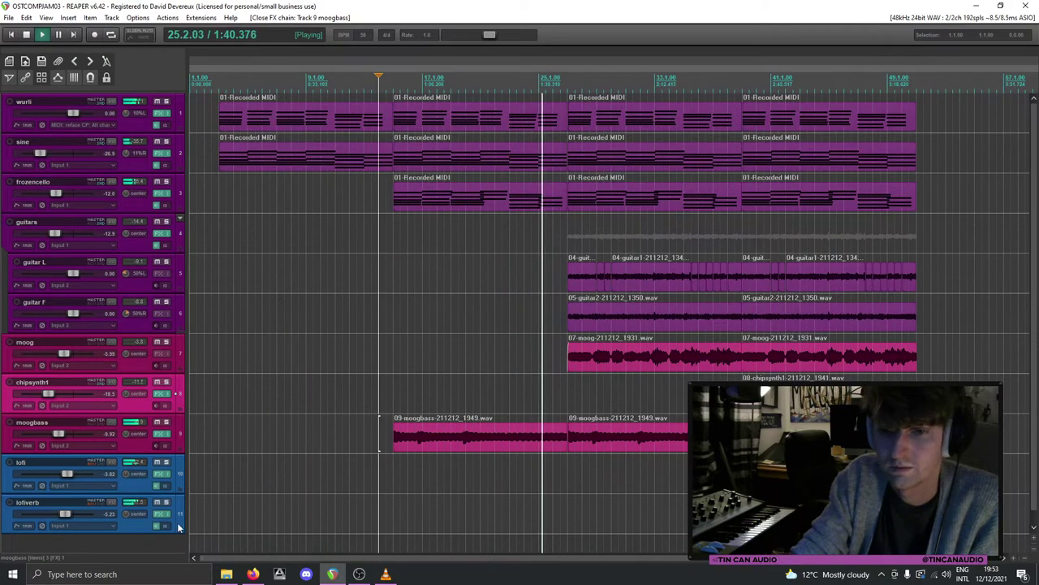
left_click(156, 485)
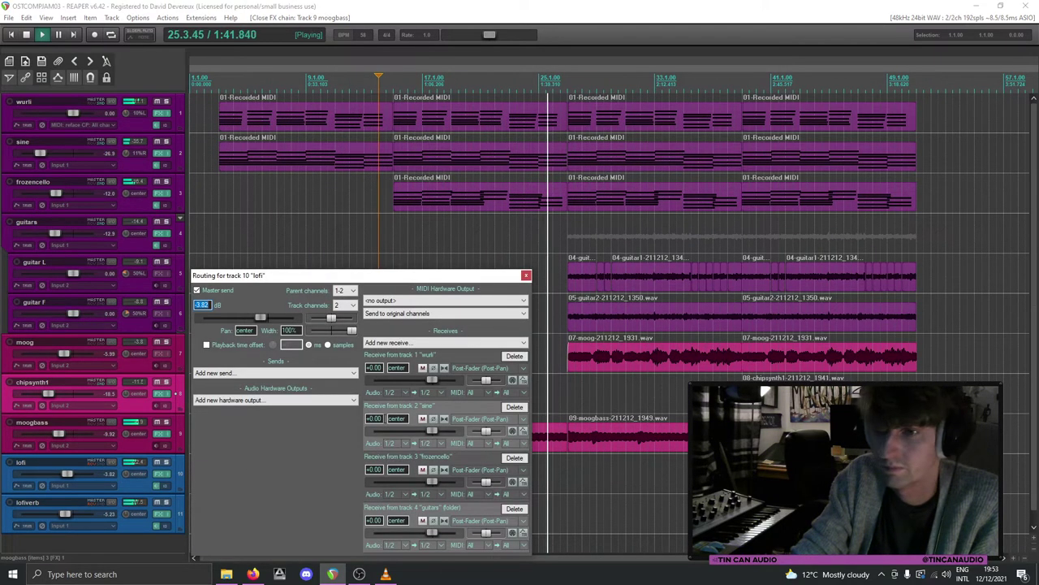
left_click(398, 341)
left_click(402, 418)
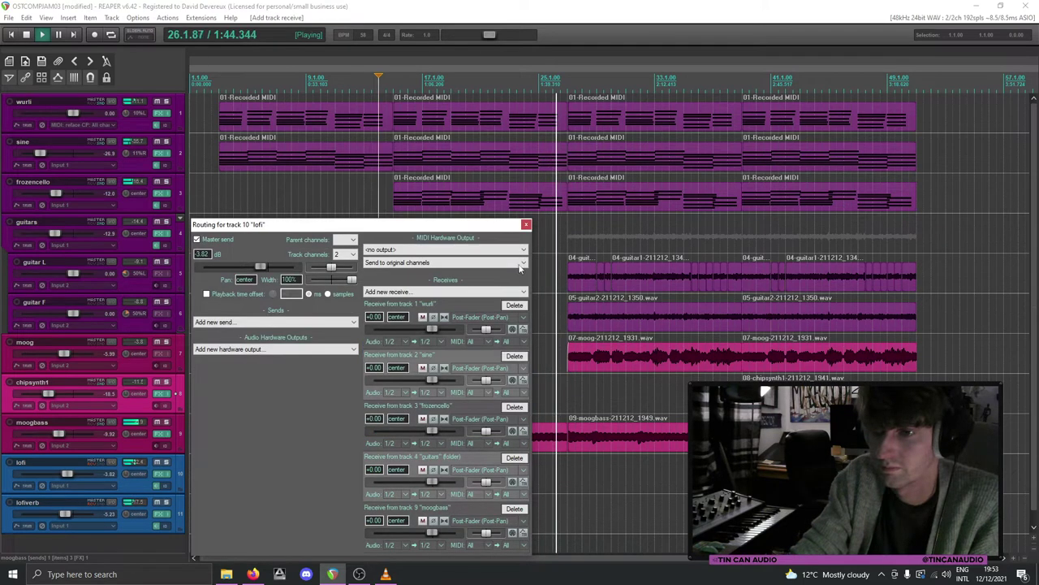
left_click(526, 224)
left_click(552, 439)
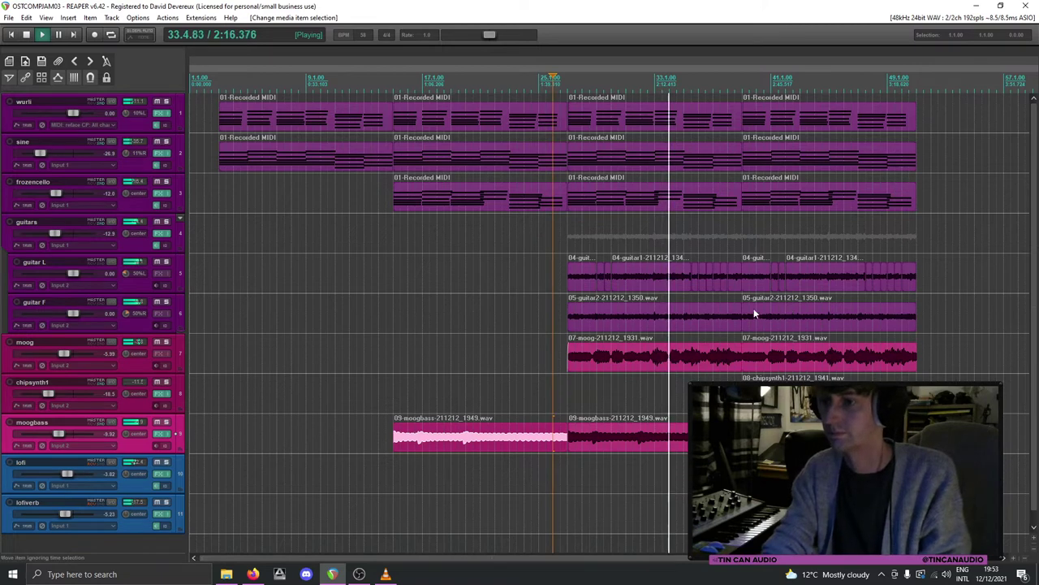
left_click(699, 365)
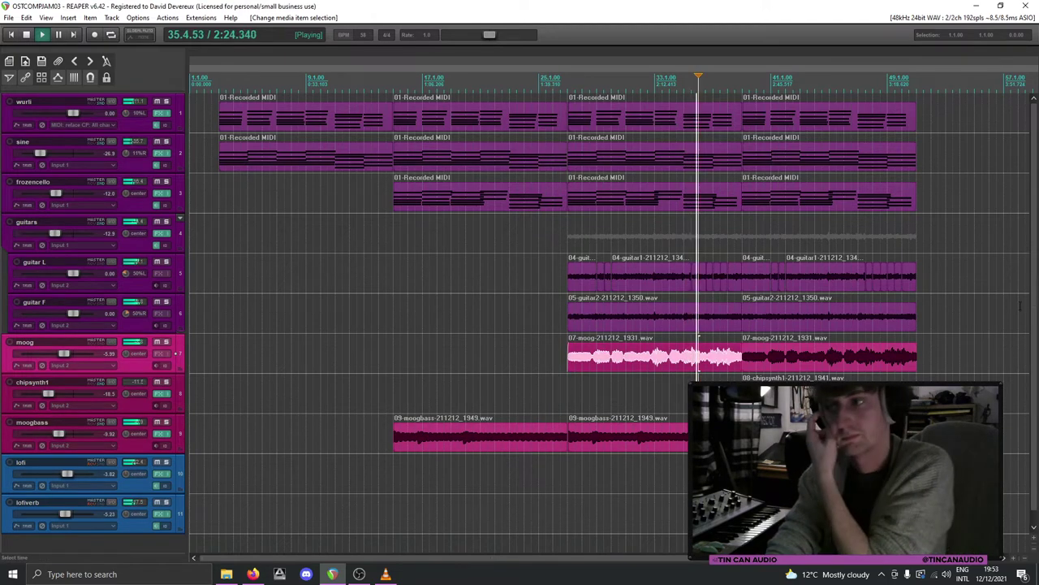
scroll(434, 461, "down", 1)
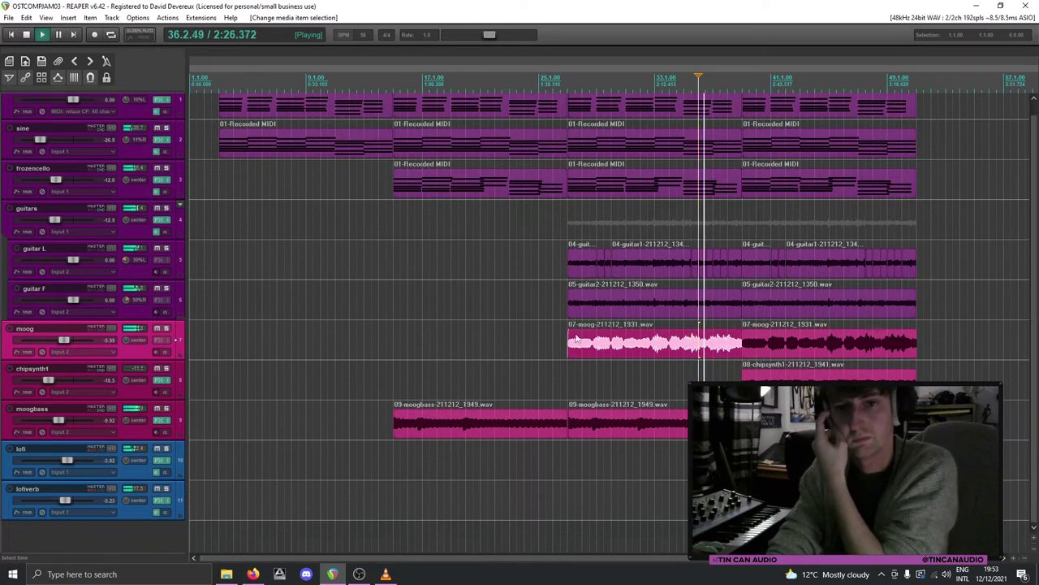
scroll(916, 230, "up", 1)
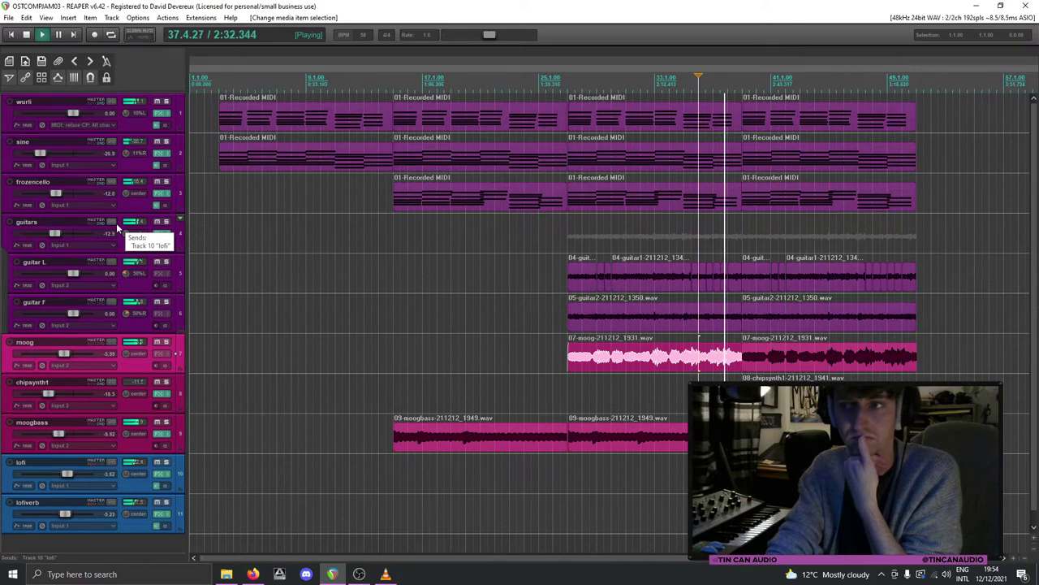
Step: Insert a new empty track directly below the wurli track
left_click(133, 207)
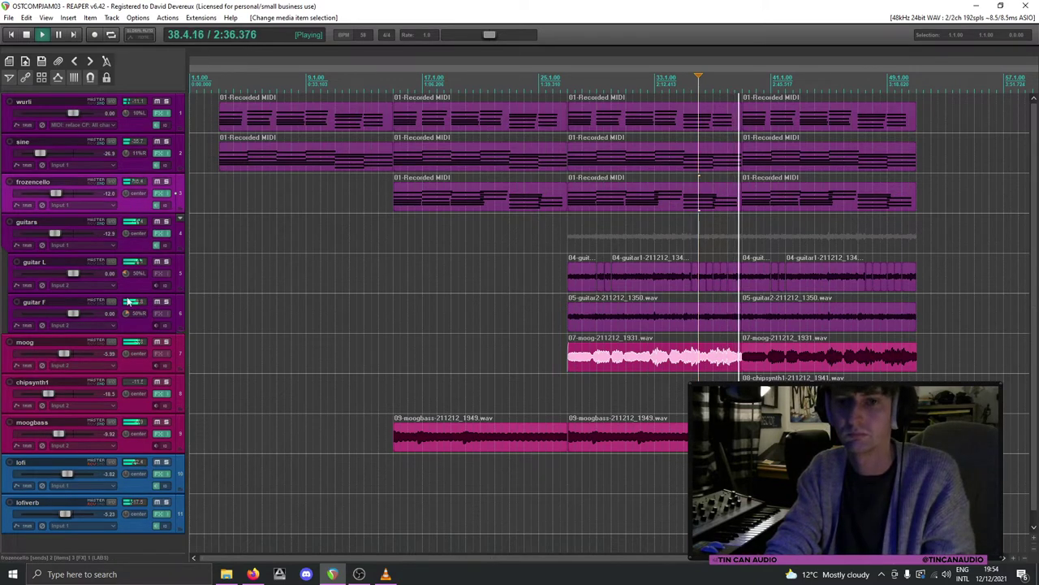
left_click(139, 127)
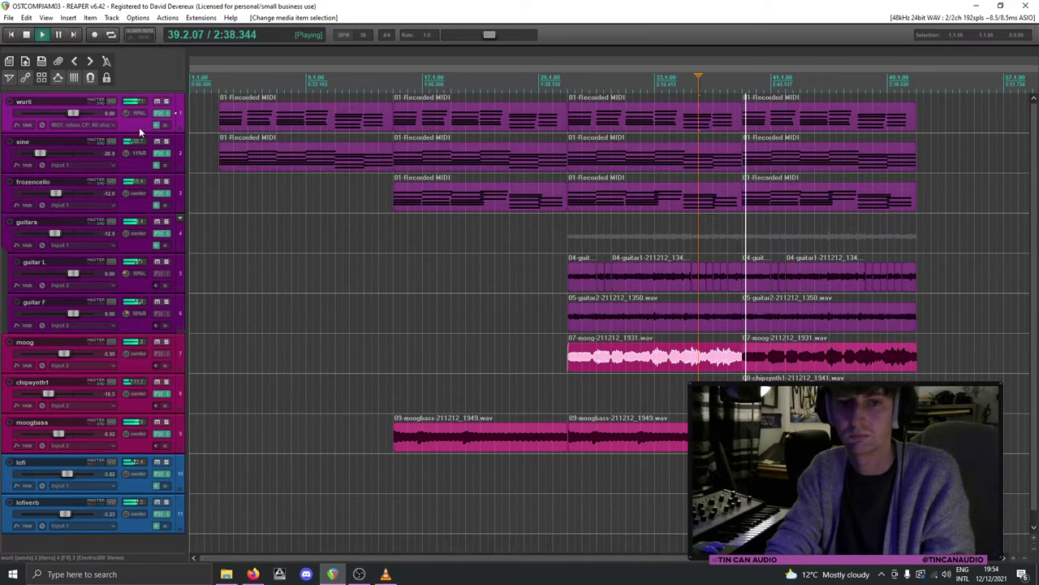
key("ctrl+t")
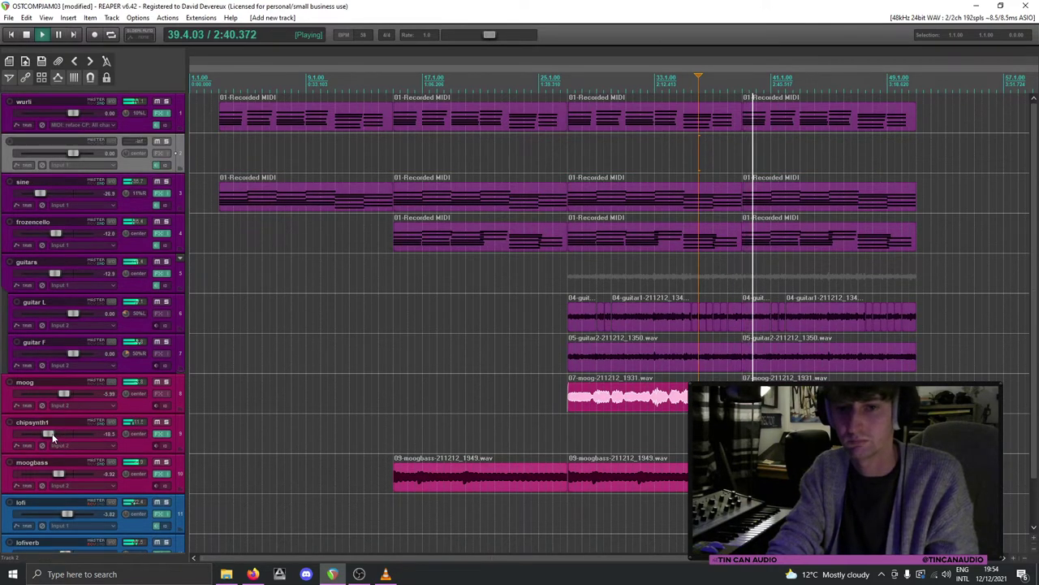
Step: Lower the chipsynth1 track's volume to -21.9 dB during playback
left_click_drag(52, 434, 47, 437)
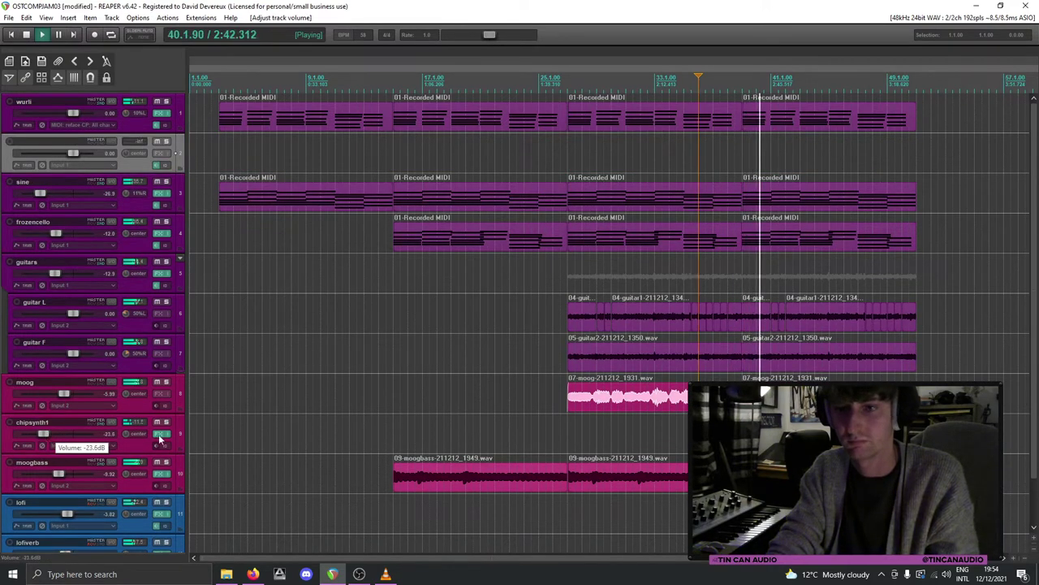
left_click_drag(43, 435, 45, 436)
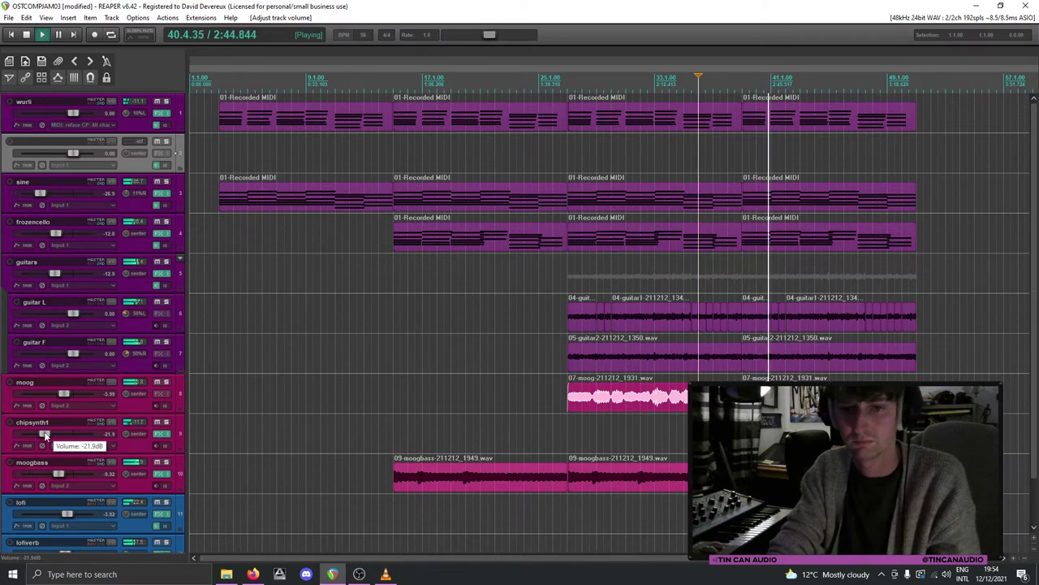
Step: Add the FreeverbToo reverb to the chipsynth1 track's effects chain and load its Medium Room 2 (Insert) preset
left_click(160, 446)
left_click(319, 190)
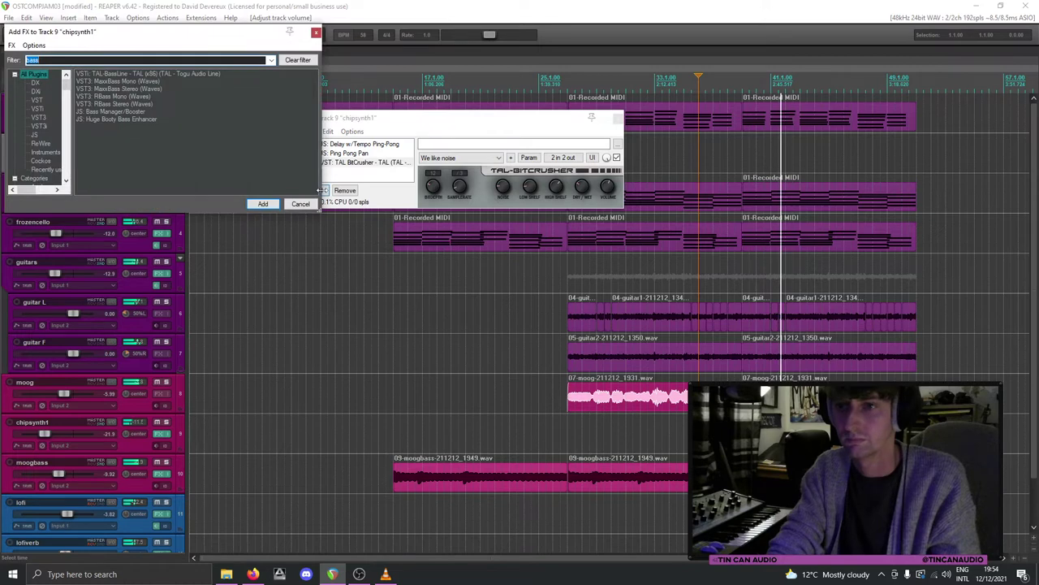
type("verb")
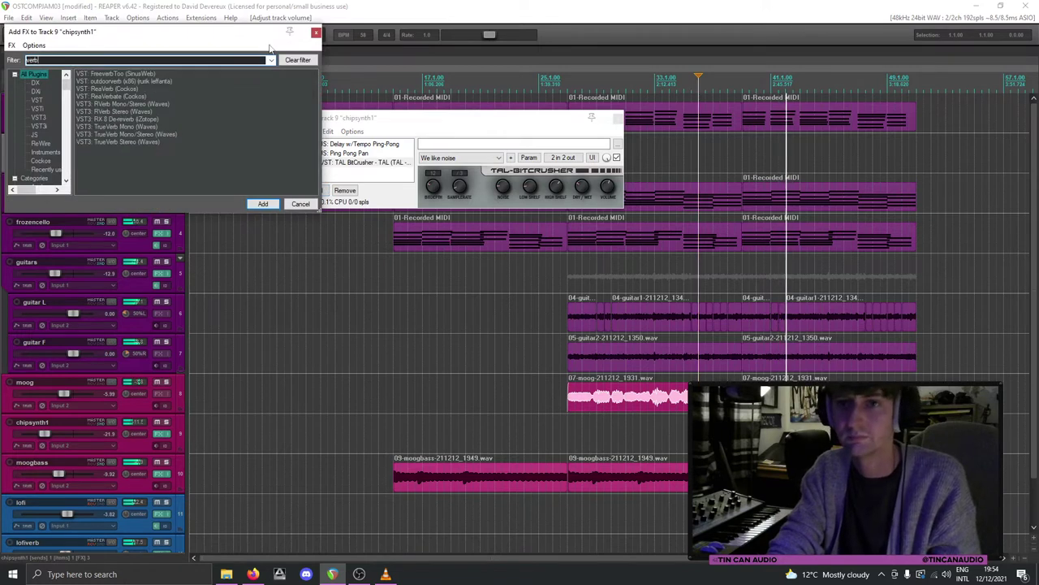
double_click(126, 74)
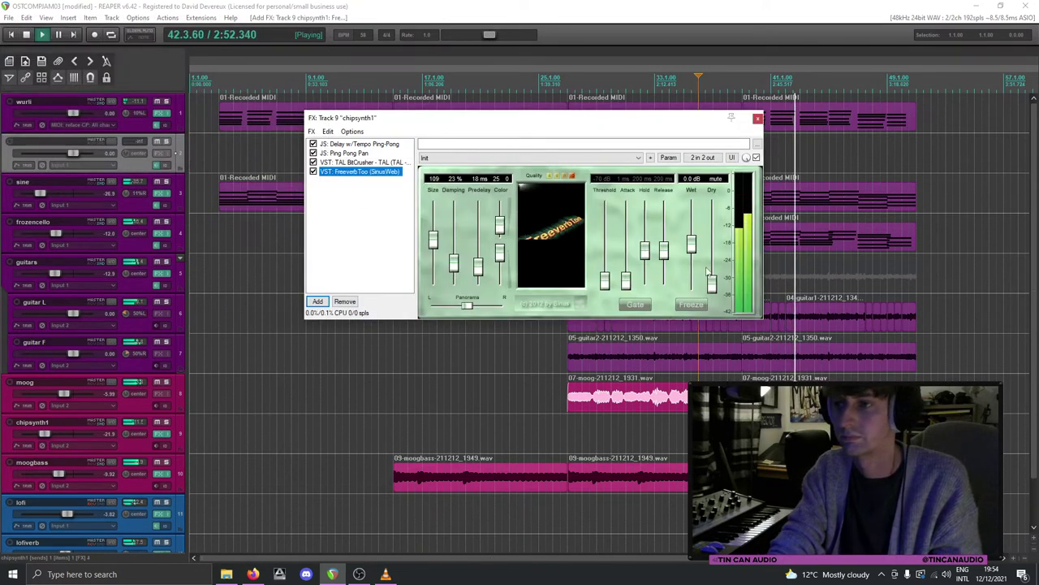
left_click(544, 157)
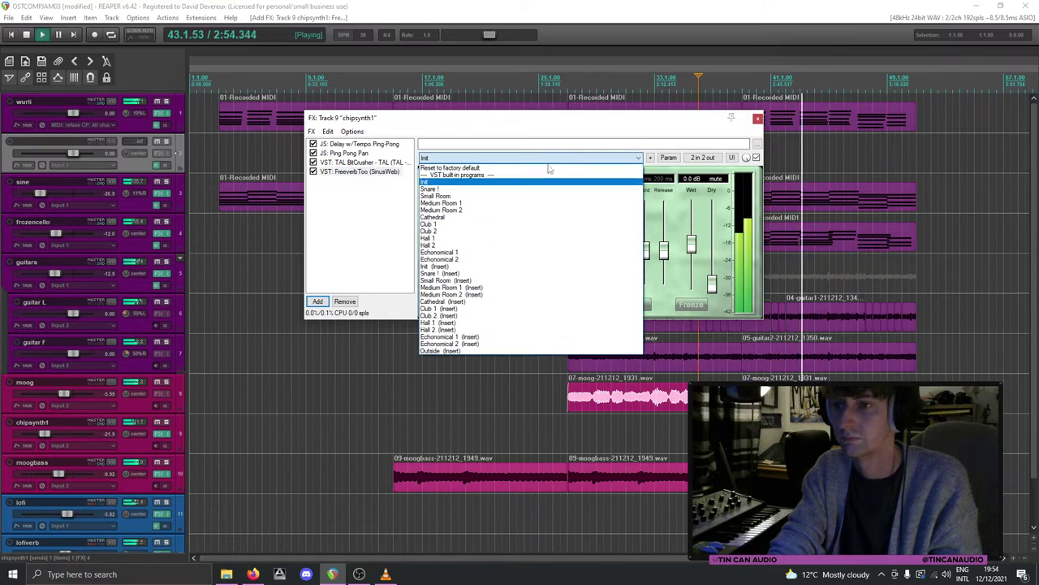
left_click(534, 294)
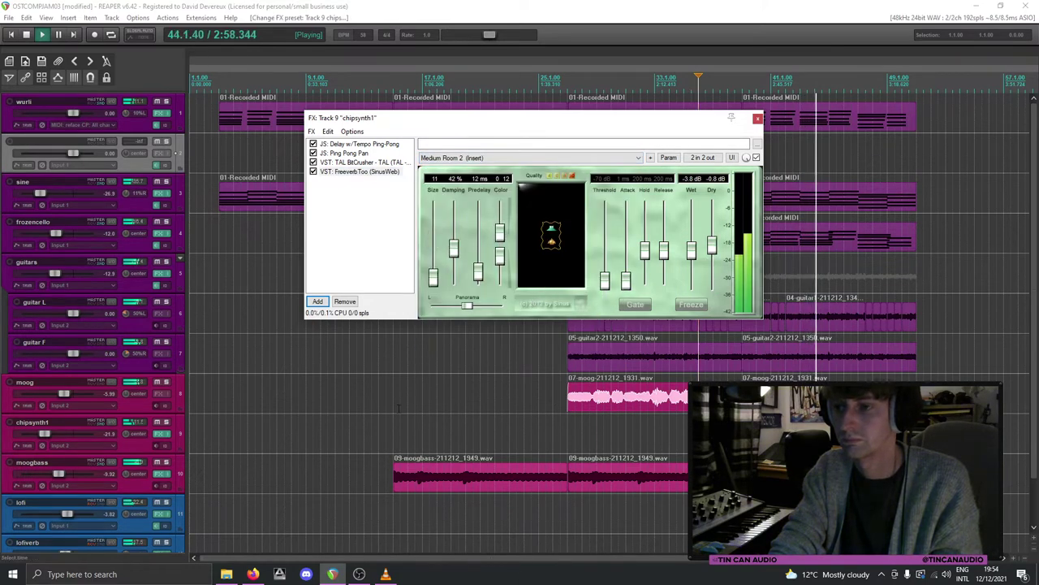
Step: With chipsynth1 temporarily soloed, audition FreeverbToo's Hall 1 (Insert) preset, load Echonomical 1 (Insert) and close the effects chain
left_click(166, 421)
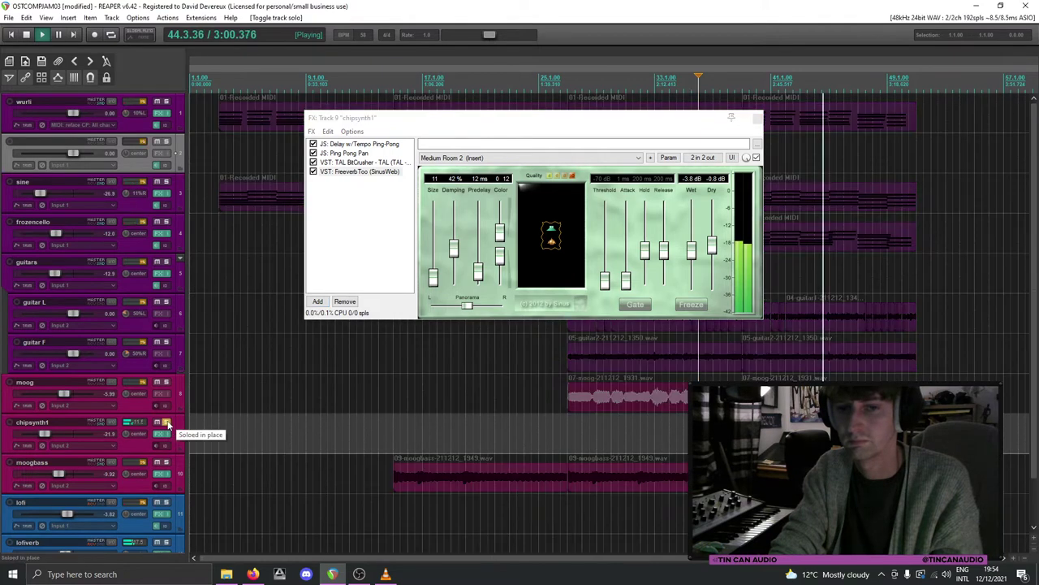
left_click(528, 158)
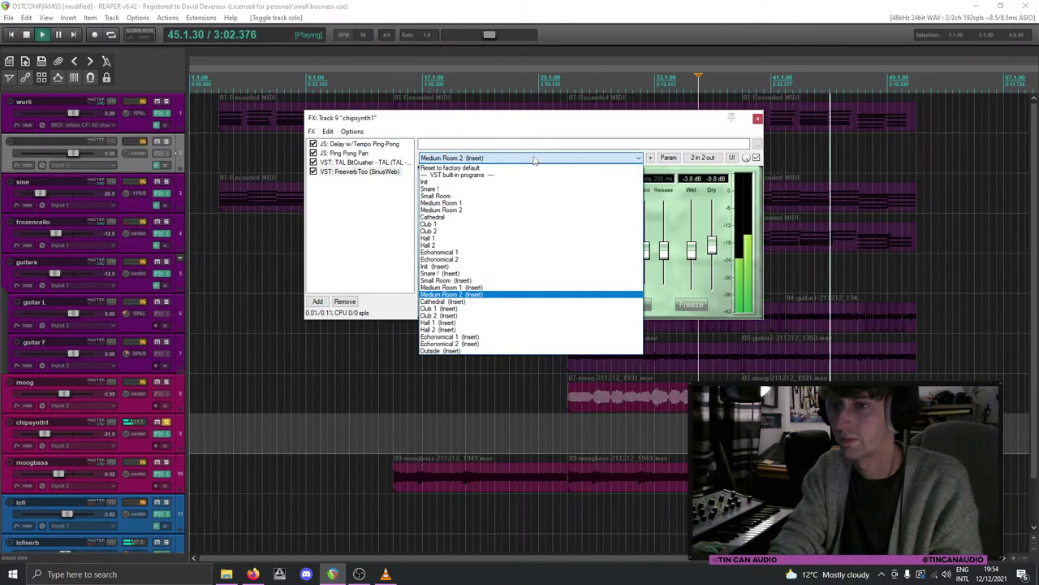
left_click(514, 330)
left_click(527, 158)
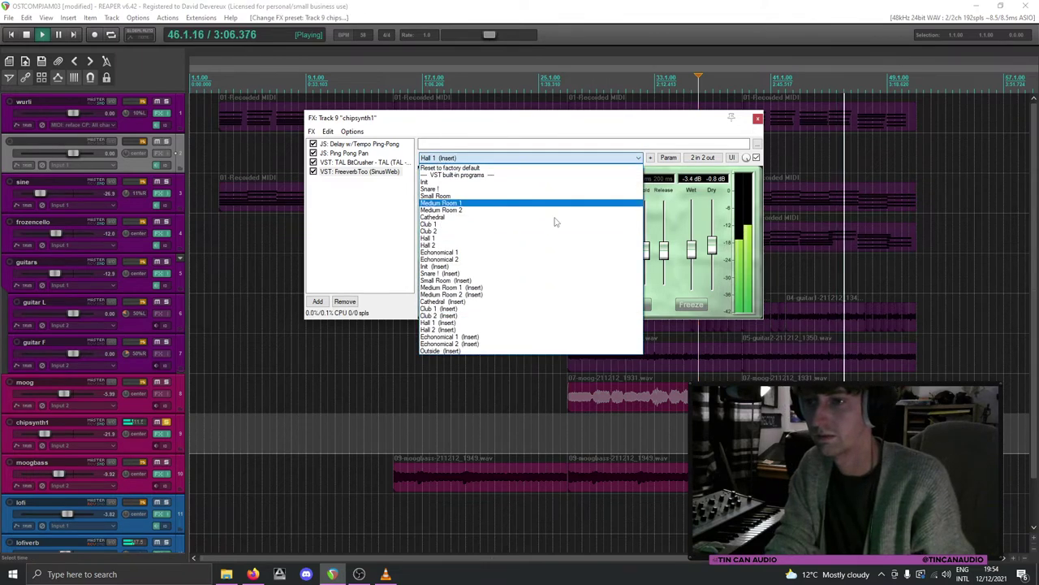
left_click(520, 337)
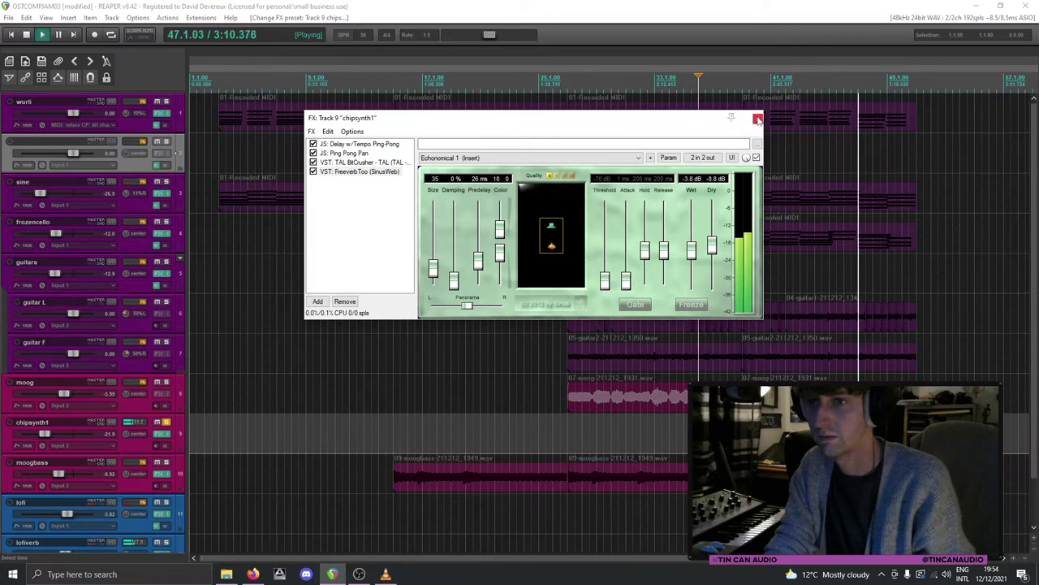
left_click_drag(344, 172, 357, 162)
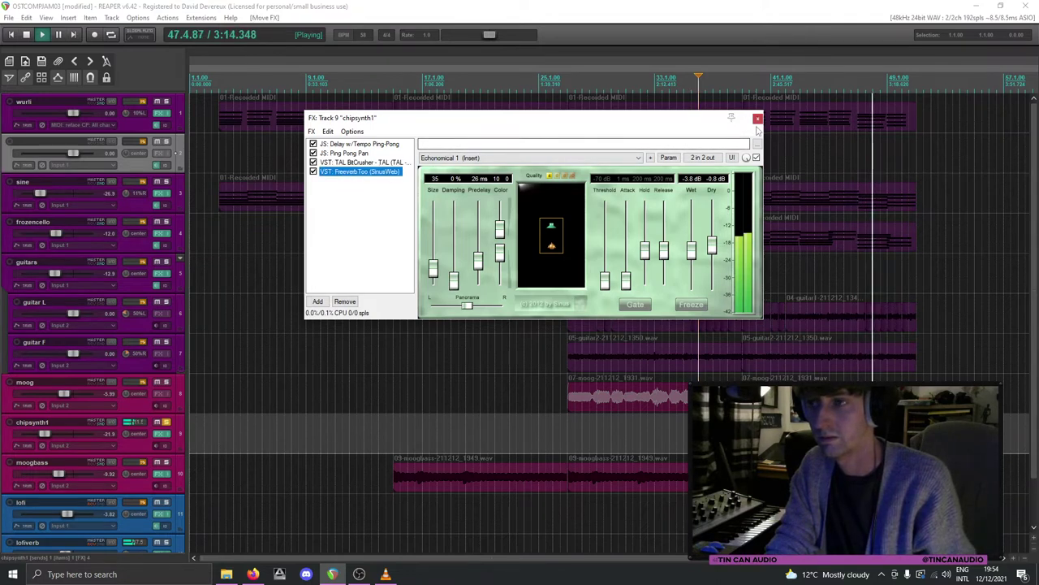
key("Escape")
key("F6")
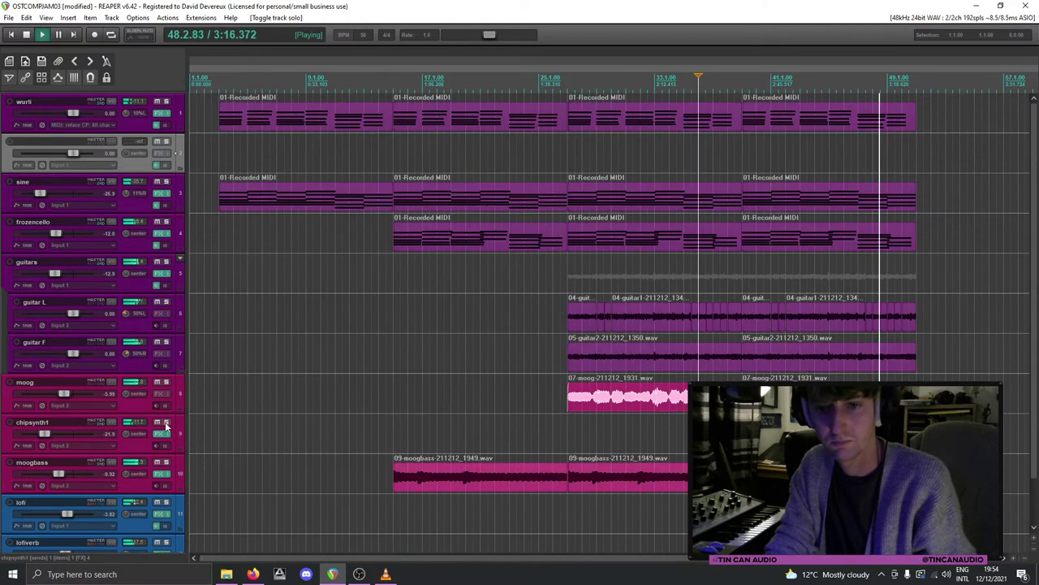
Step: Lower the chipsynth1 track's volume to -23.1 dB and stop playback
left_click(46, 432)
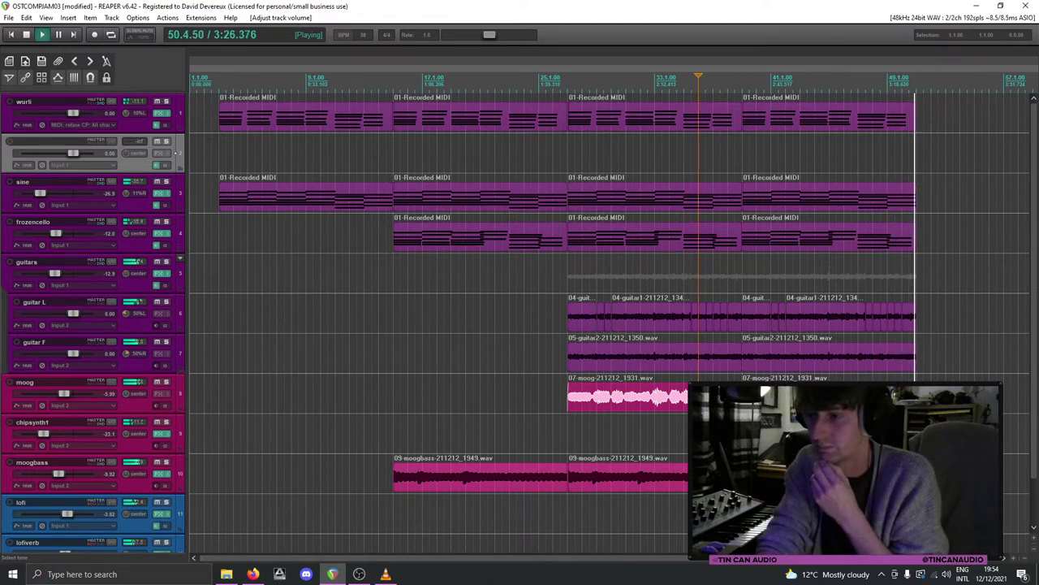
key("space")
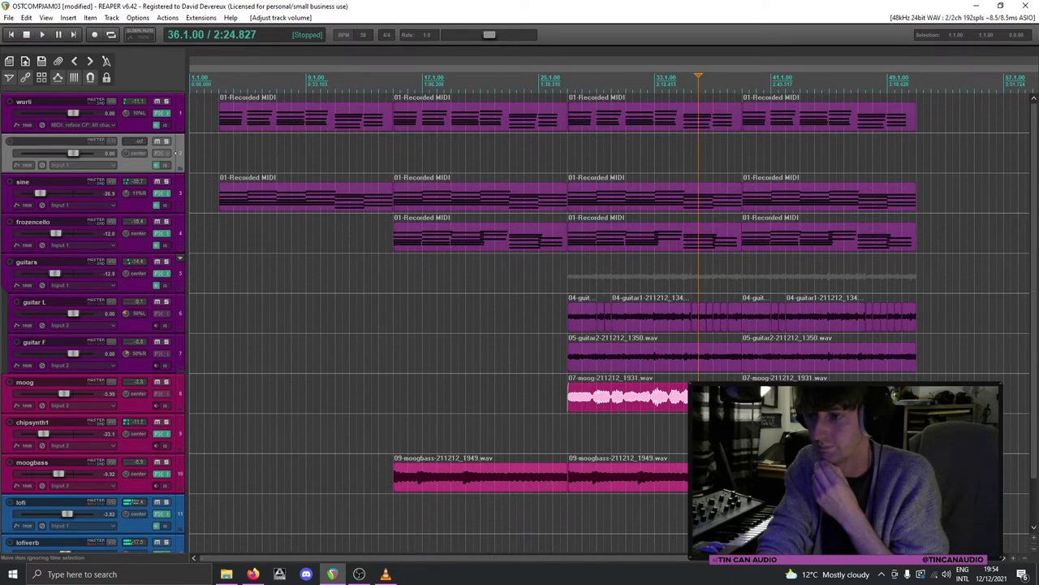
scroll(551, 430, "down", 2)
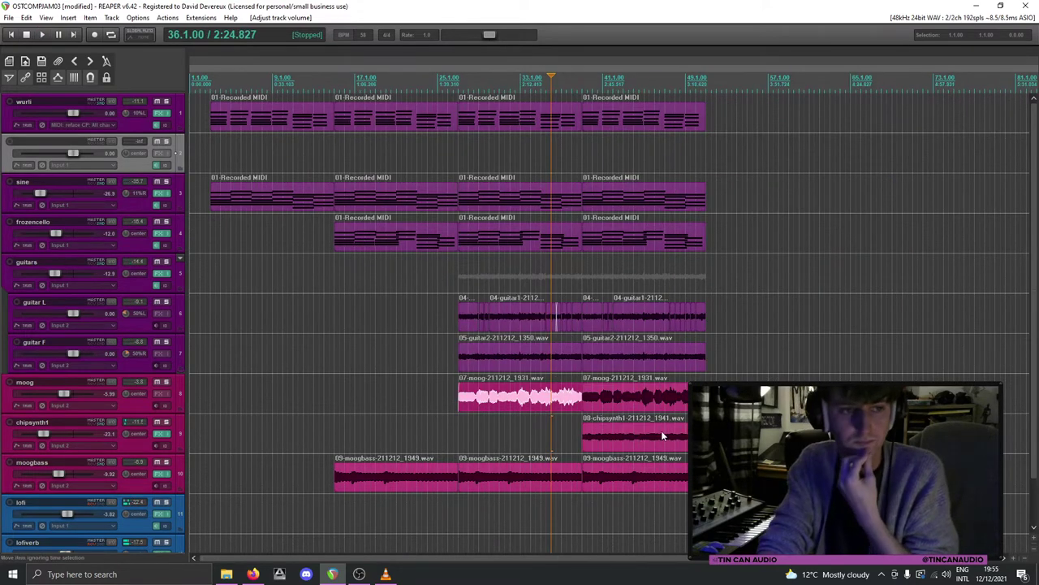
scroll(660, 431, "up", 1)
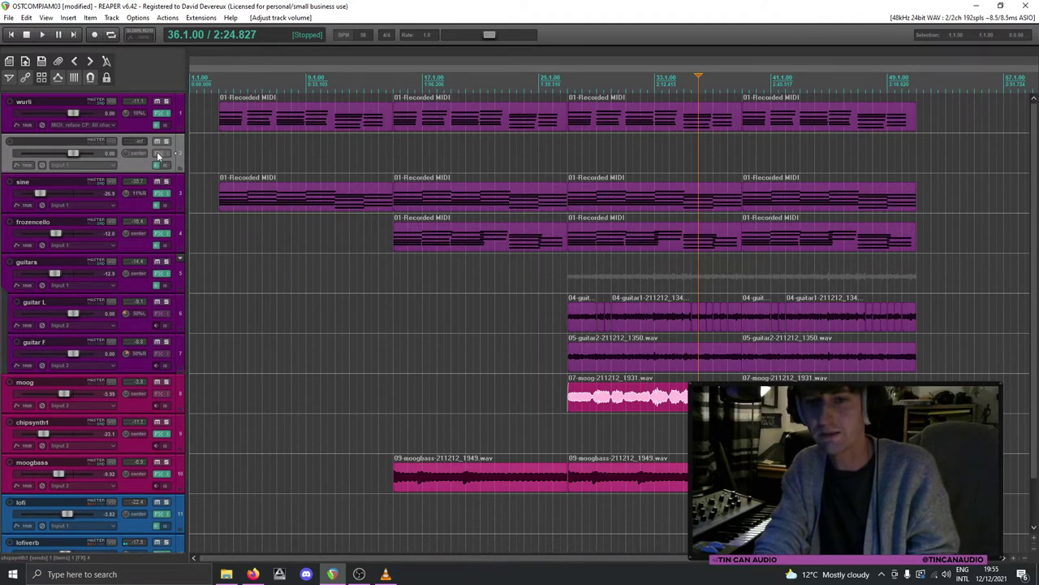
Step: Set the empty track below wurli to take its MIDI input from the Roland keyboard
left_click(114, 165)
mouse_move(154, 194)
mouse_move(268, 194)
left_click(335, 195)
Step: Select the final section's items from bar 39 on every track from wurli to moogbass, including all the guitar L clips
scroll(536, 244, "down", 2)
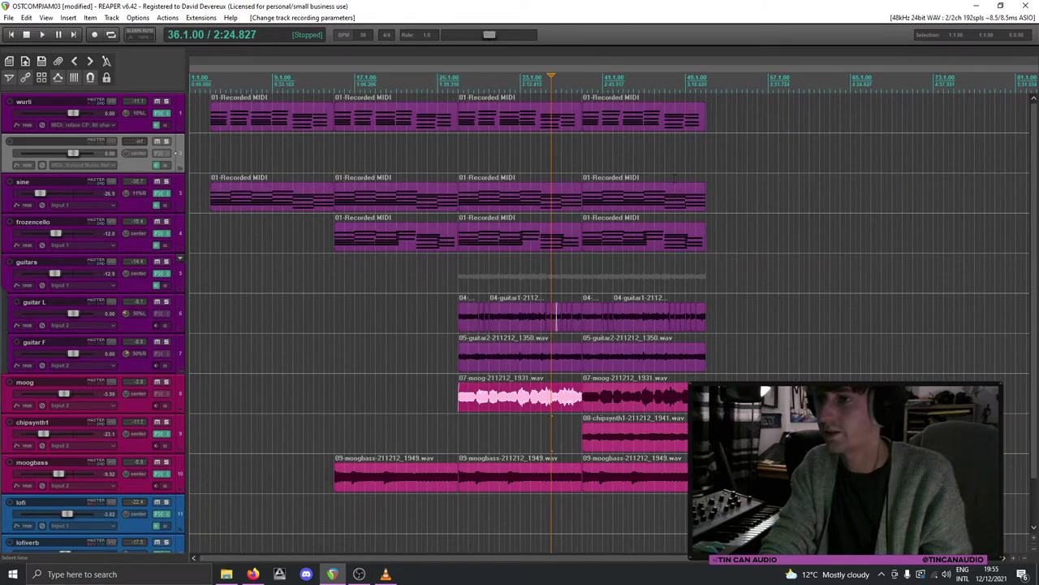
left_click(535, 120)
left_click(617, 122)
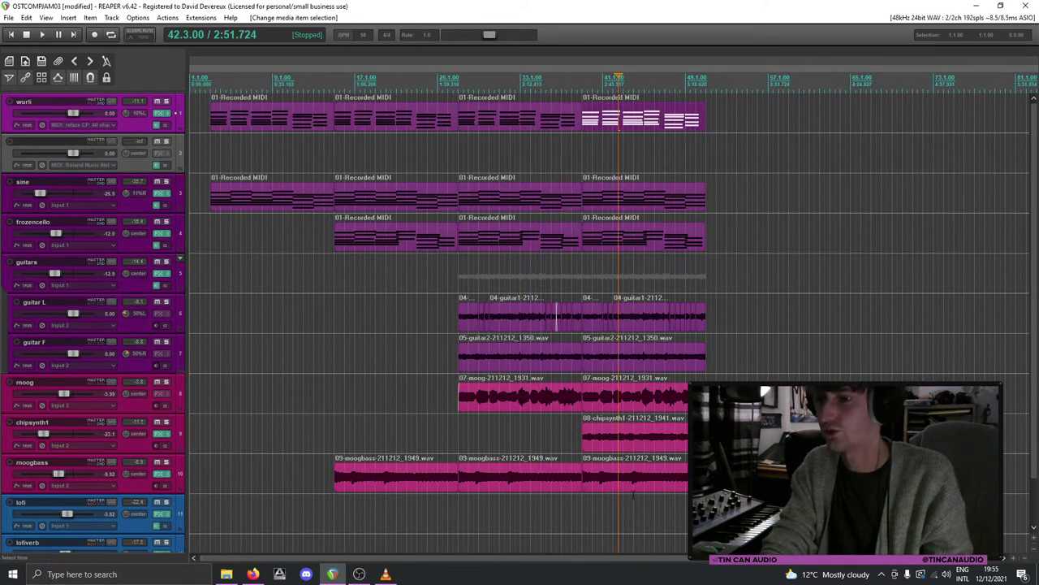
left_click(650, 479, "shift")
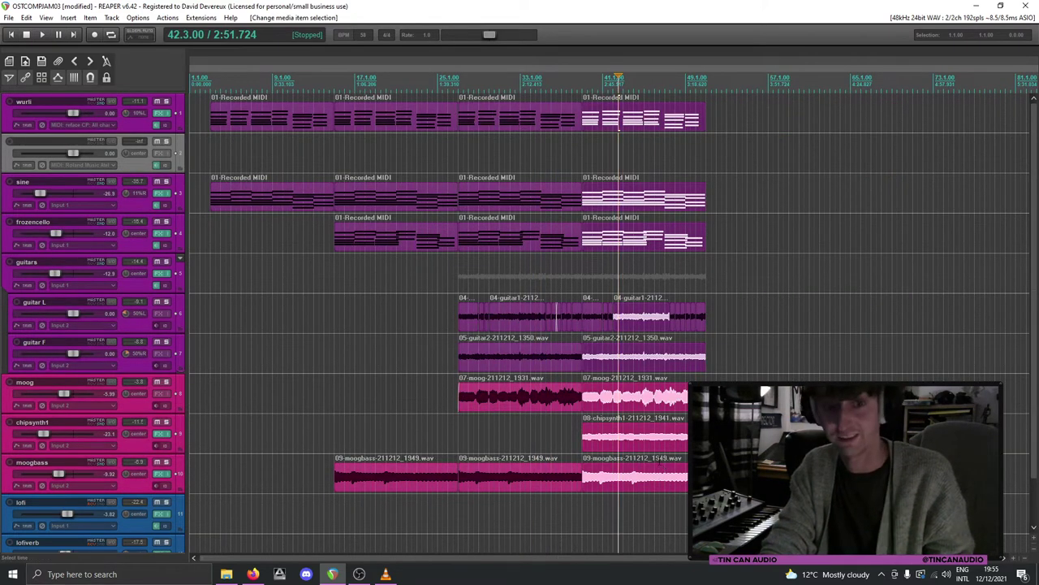
scroll(649, 315, "up", 2)
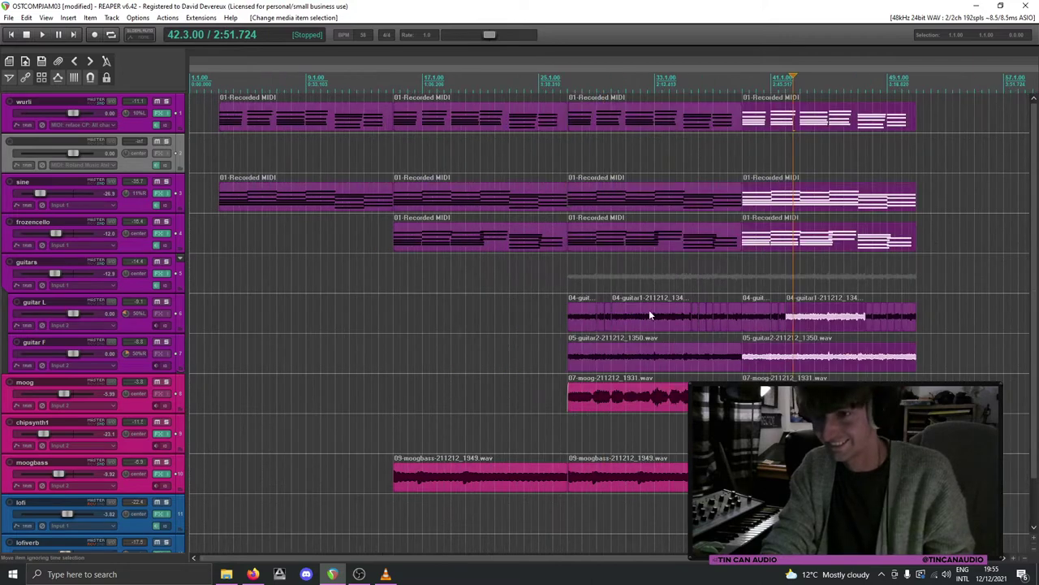
left_click(804, 318, "ctrl")
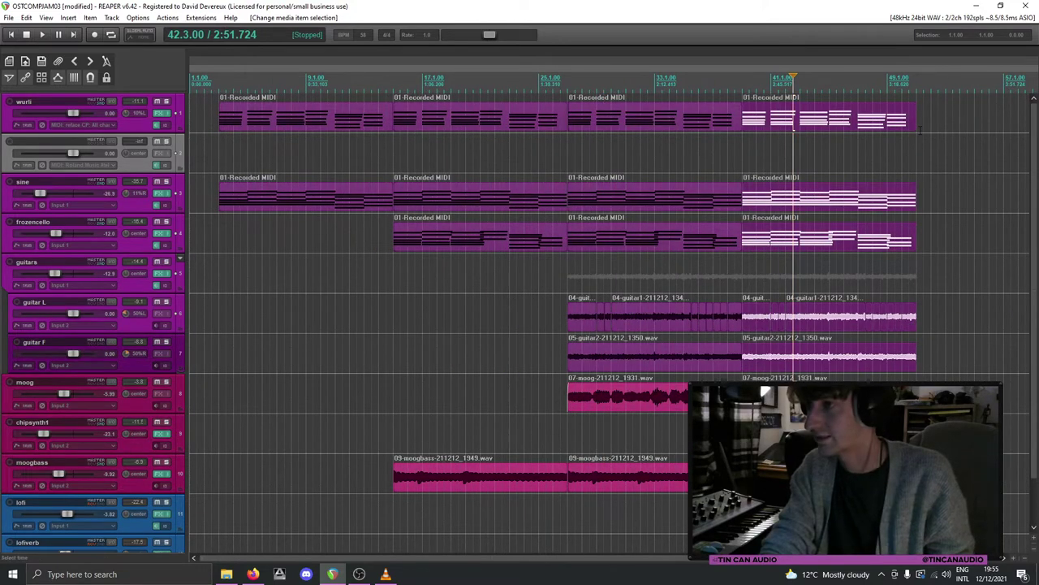
Step: Paste a copy of the selected section at bar 51, directly after the original
scroll(753, 118, "up", 3)
left_click(786, 122)
key("ctrl+v")
scroll(837, 204, "down", 5)
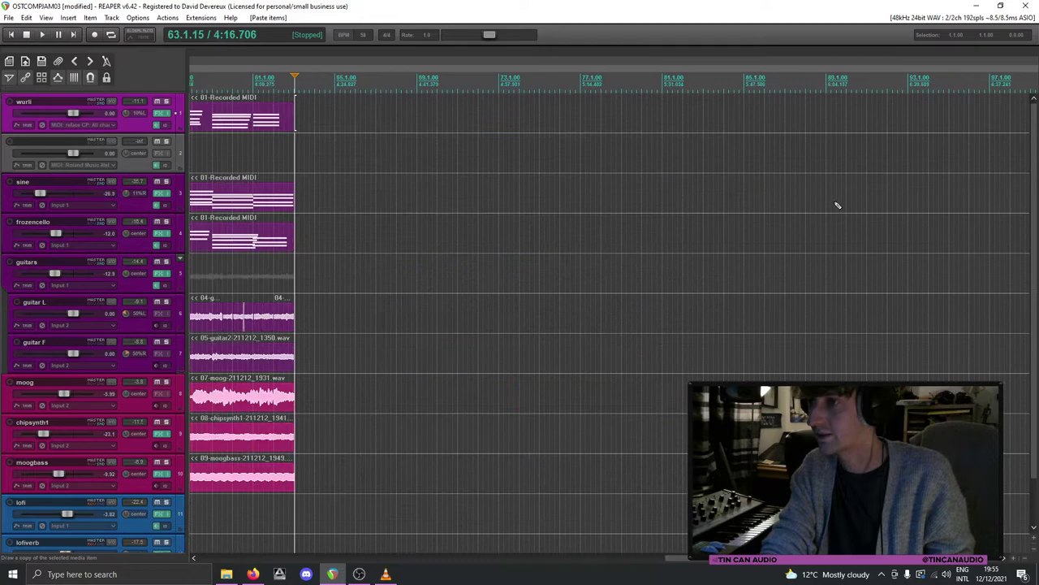
scroll(552, 118, "up", 3)
Step: Play across the junction at bar 51 to check the transition into the pasted section
left_click(551, 117)
key("space")
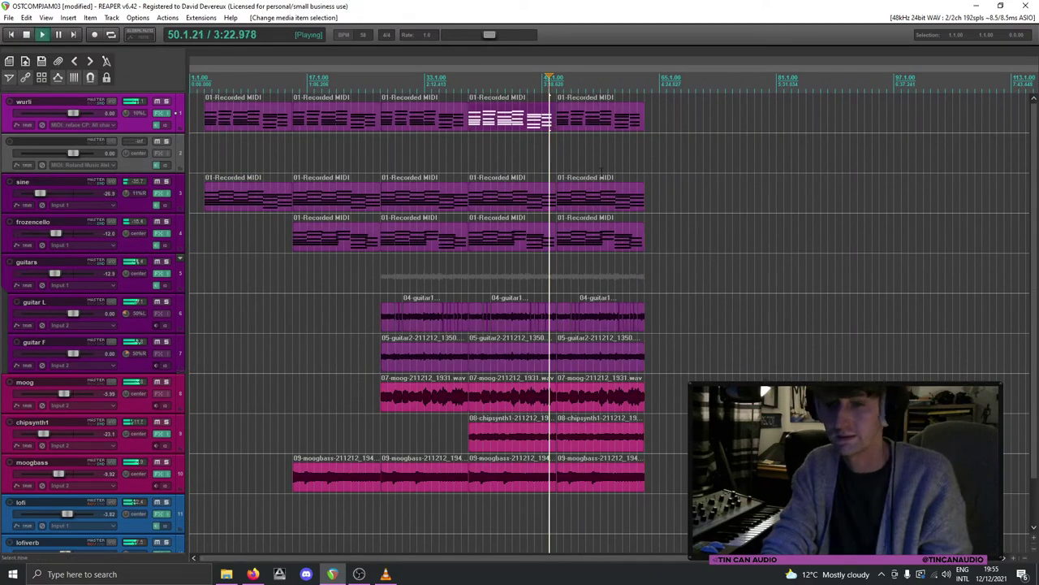
scroll(610, 190, "up", 3)
scroll(634, 155, "up", 2)
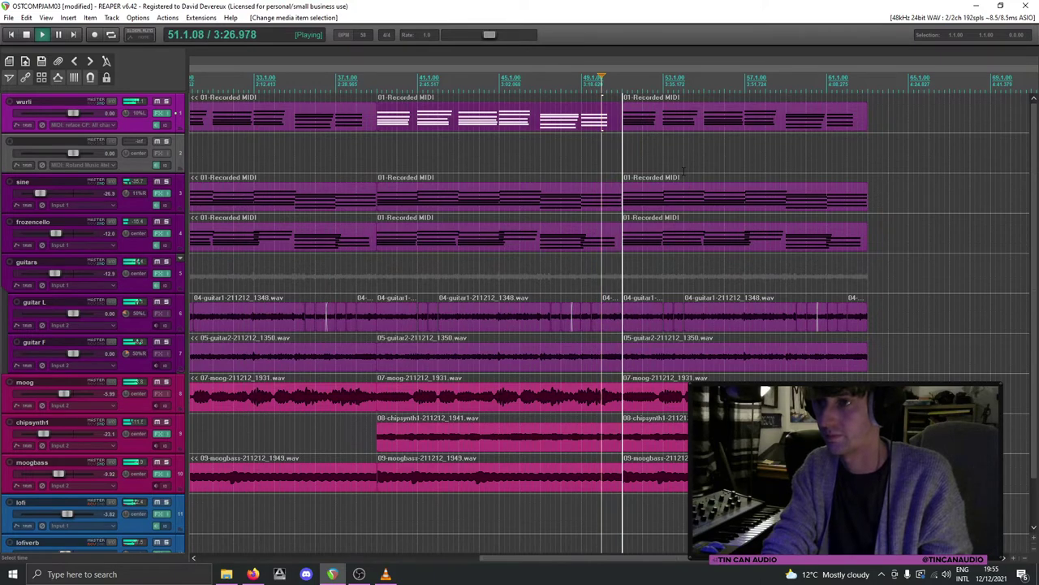
scroll(678, 166, "up", 3)
key("space")
left_click_drag(641, 122, 581, 123)
key("space")
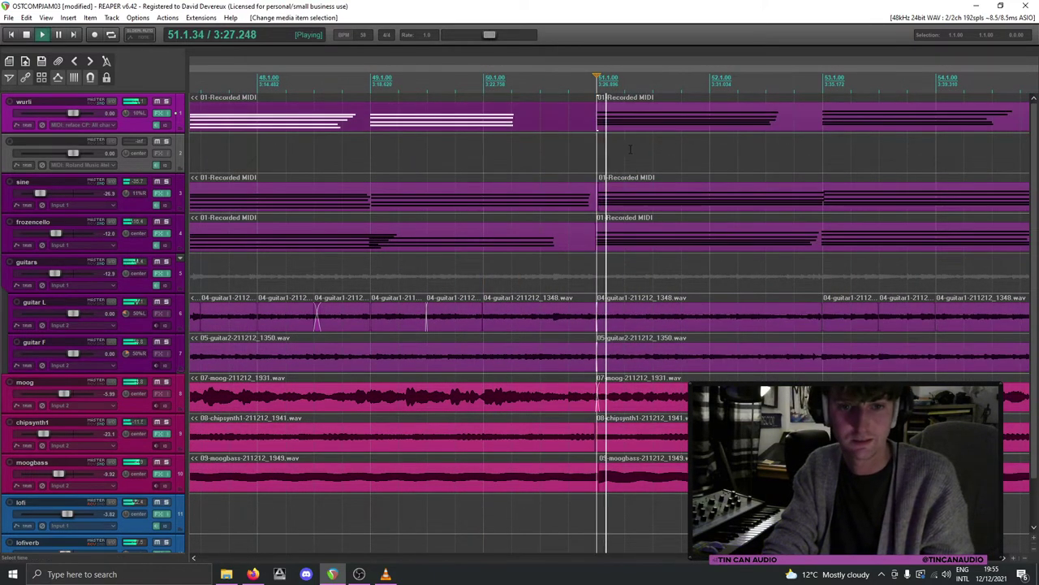
Step: Save the project with the extended arrangement
scroll(655, 154, "down", 4)
key("ctrl+s")
scroll(655, 155, "down", 2)
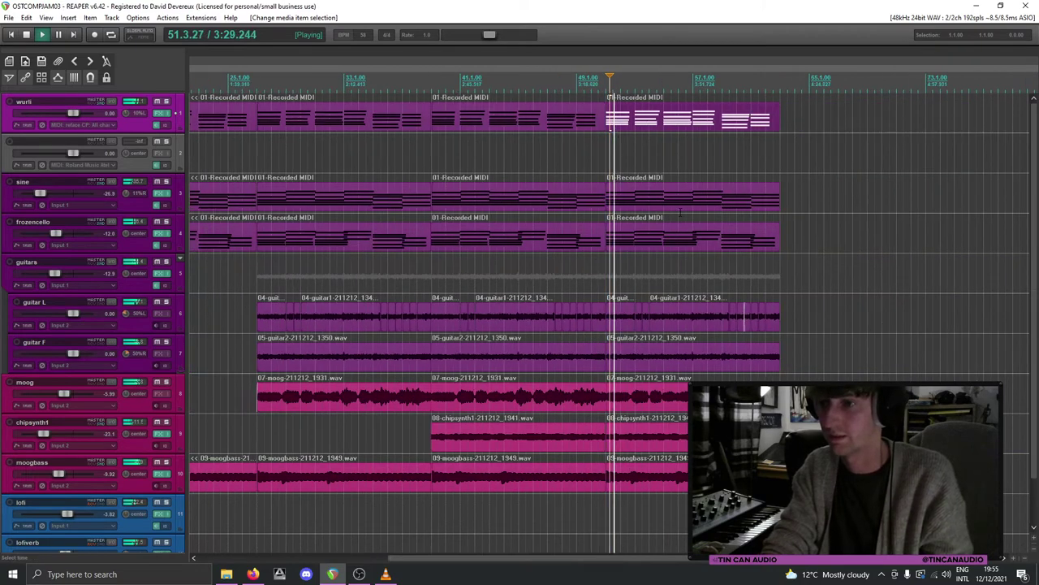
Step: Stop playback and name the empty track below wurli "piano"
key("space")
double_click(66, 142)
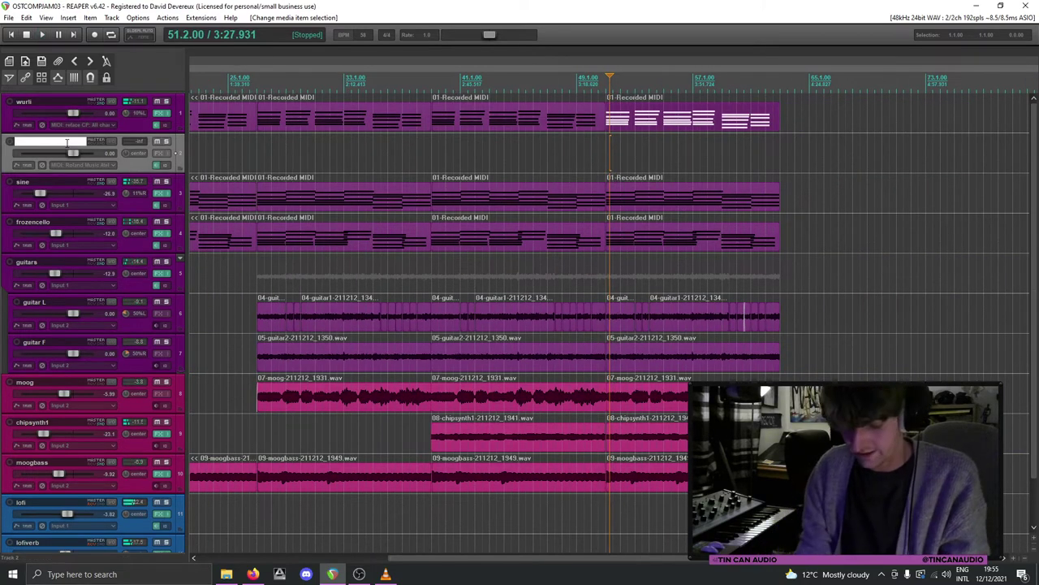
key("Return")
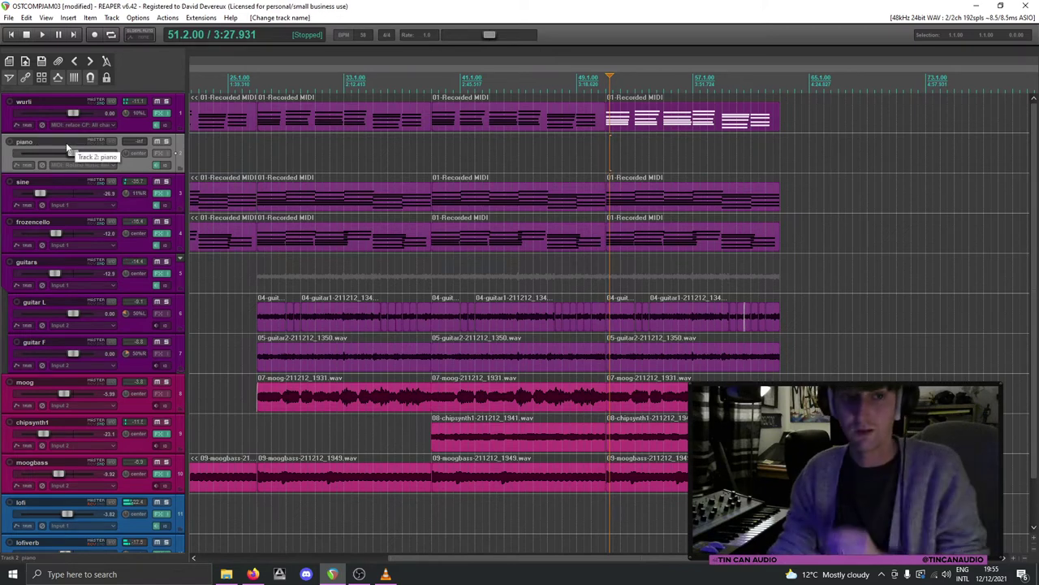
Step: Load the VST3i Originals - Felt Piano (Spitfire Audio) instrument on the piano track and choose its Up Close preset
left_click(159, 150)
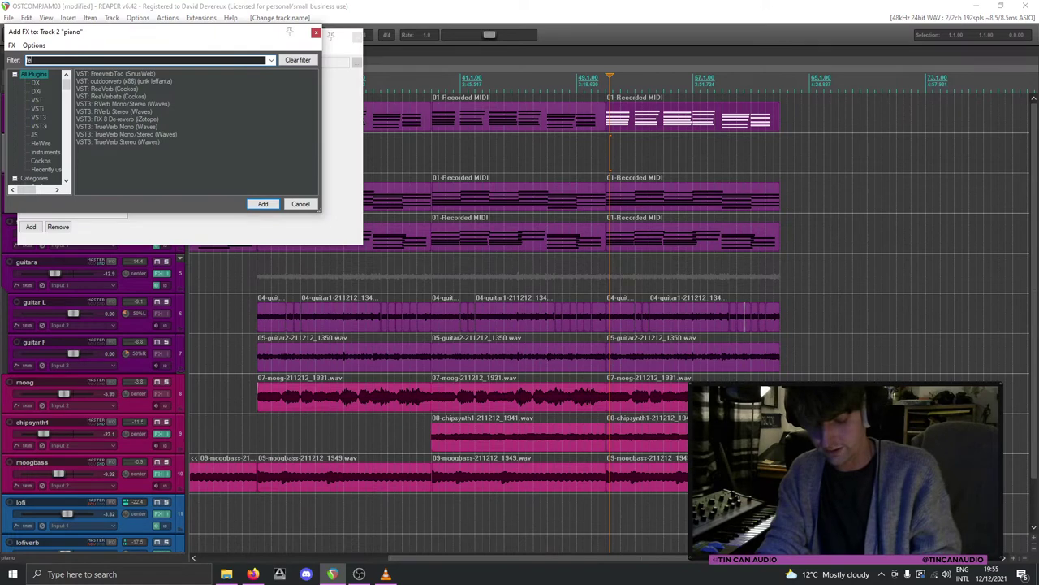
type("felt")
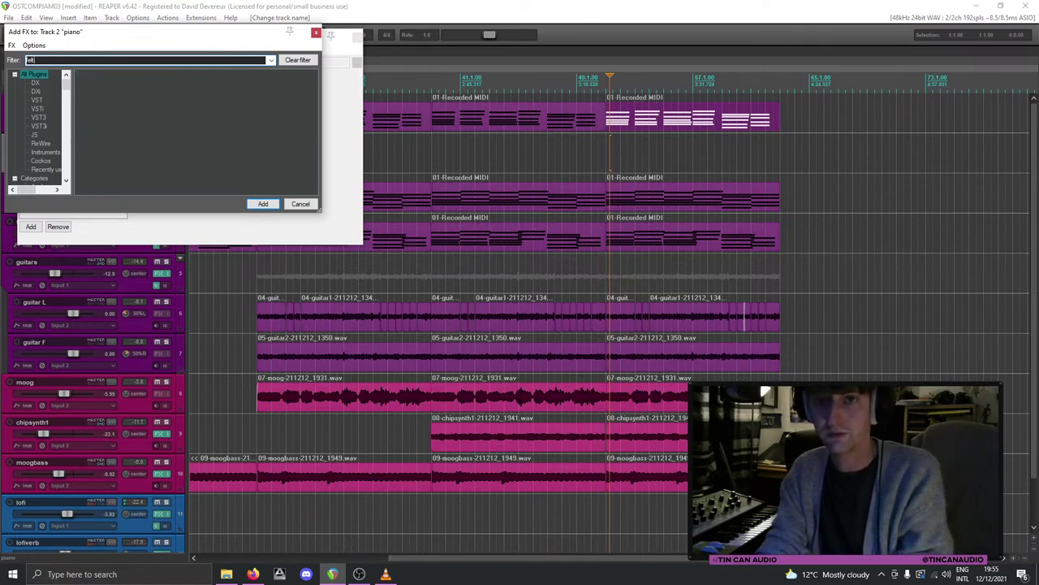
key("ctrl+z")
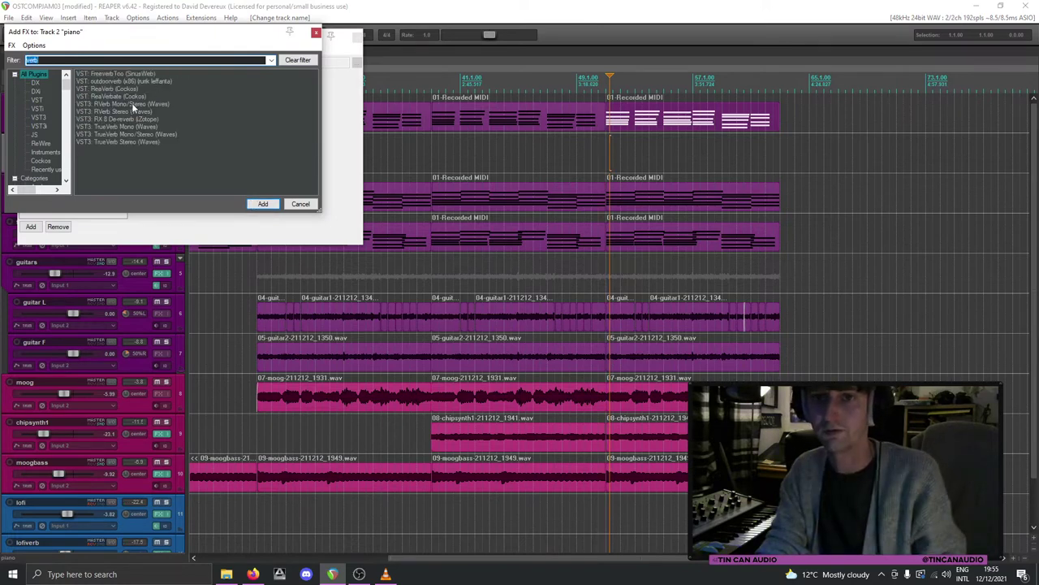
key("End")
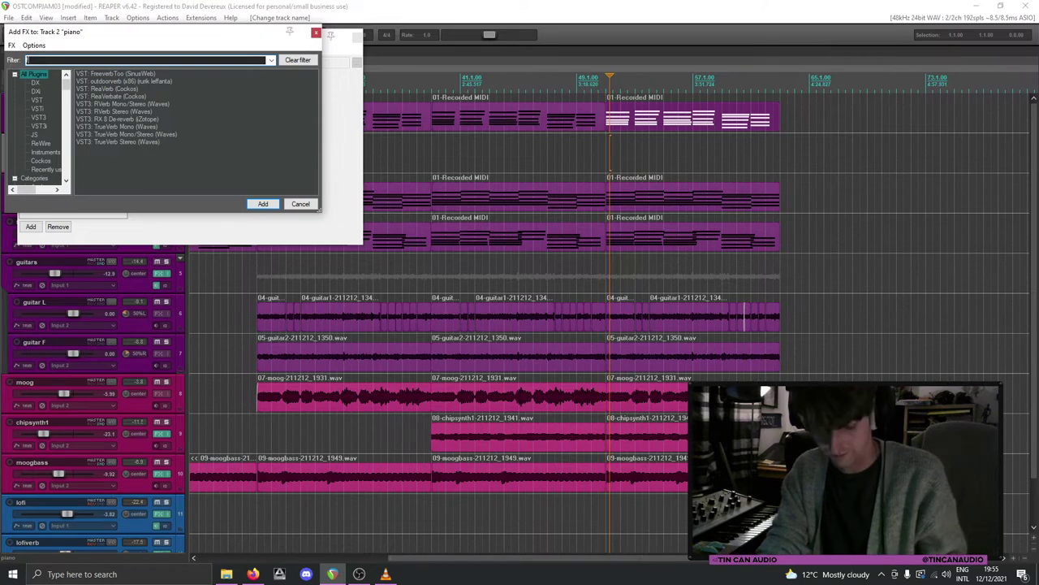
type("felt")
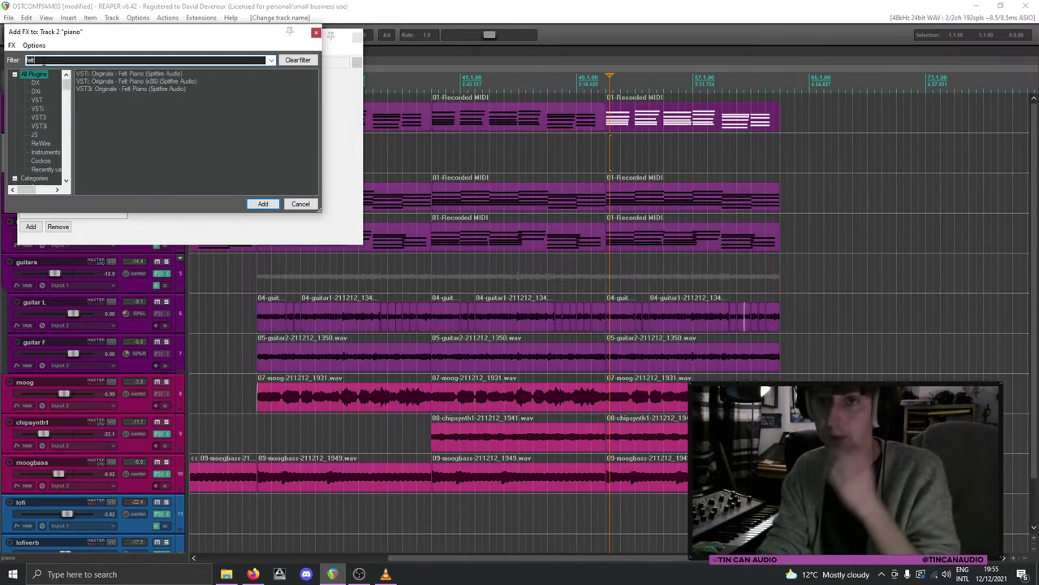
left_click(150, 88)
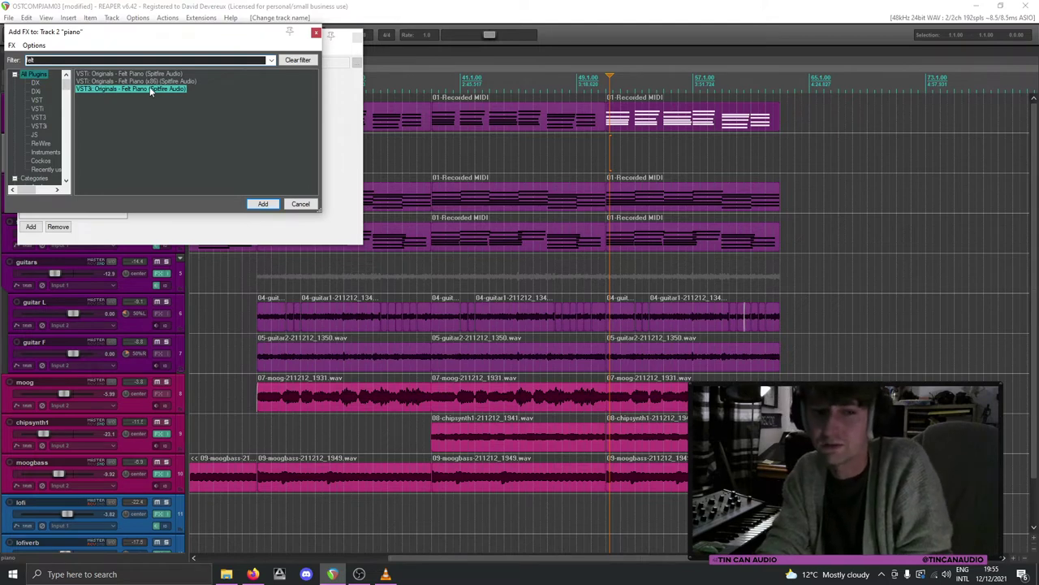
double_click(149, 86)
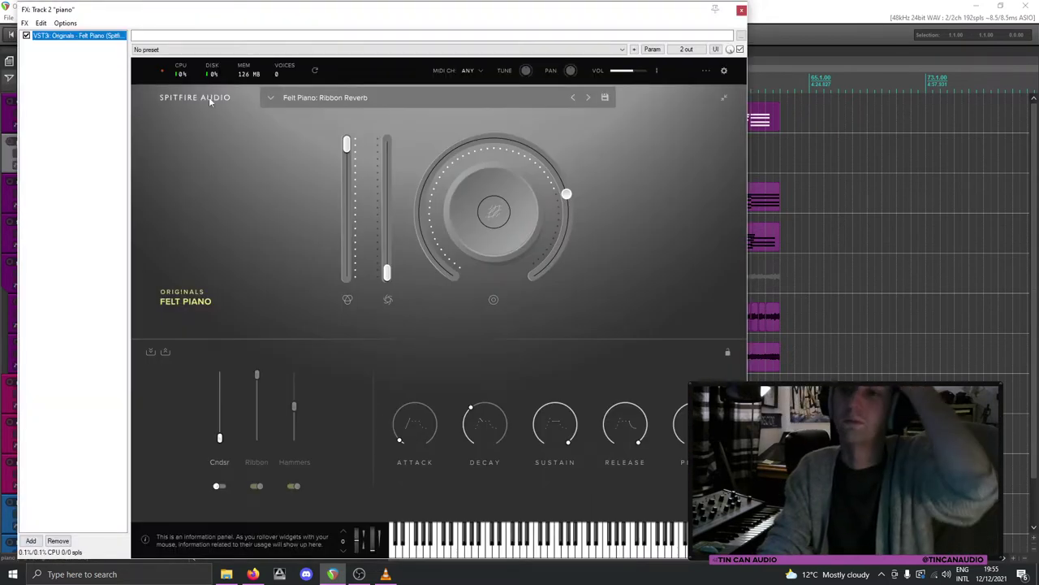
left_click(586, 101)
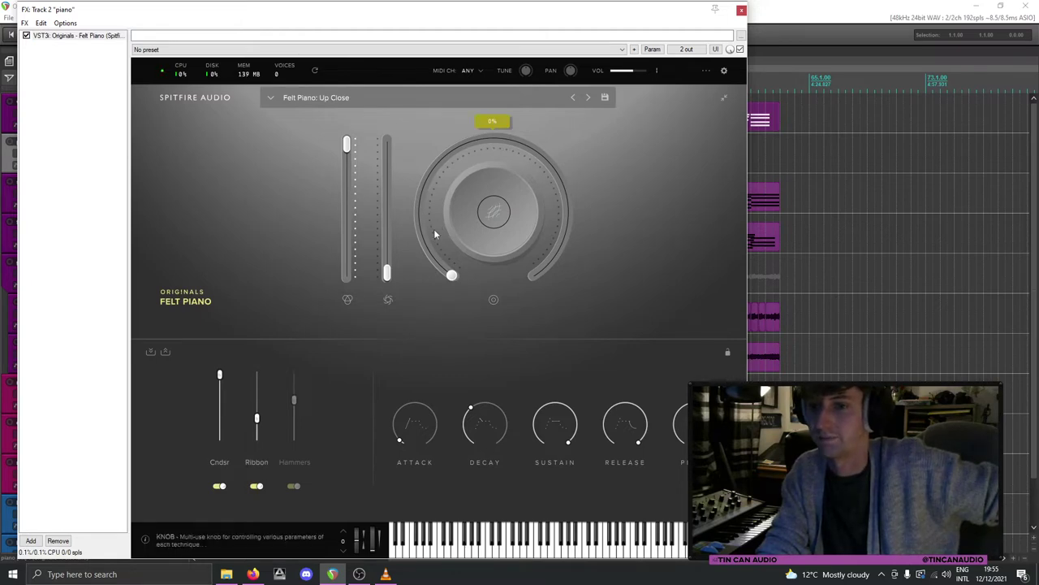
Step: Arm the piano track and start recording a MIDI take on it from bar 48
left_click(741, 10)
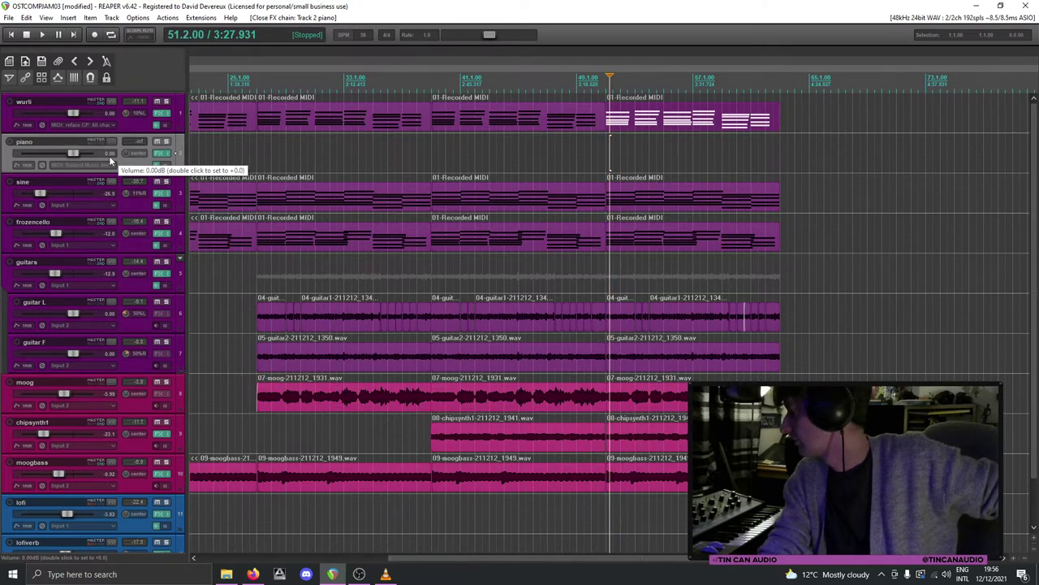
left_click(9, 142)
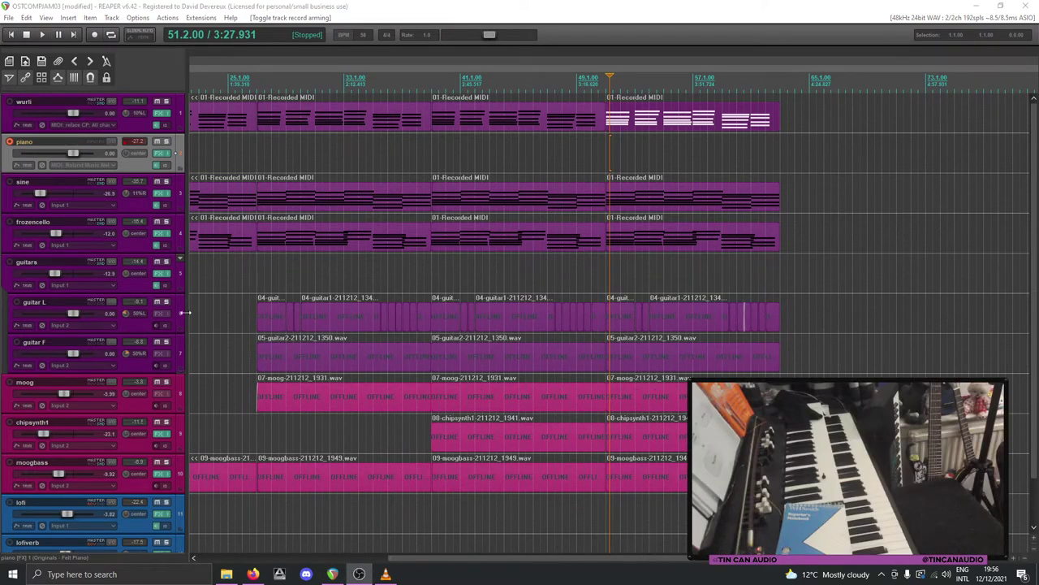
left_click(604, 121)
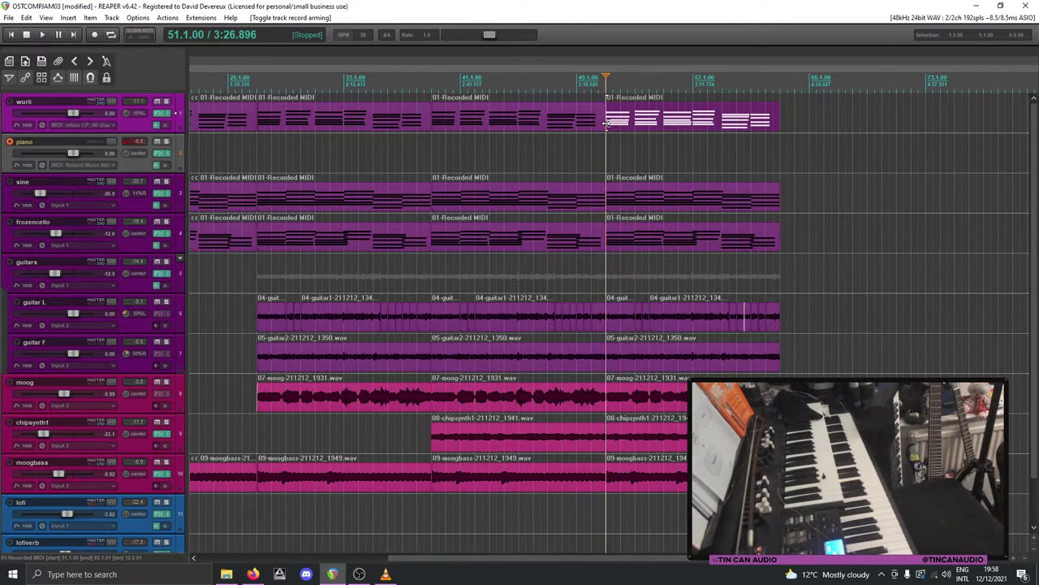
left_click(561, 159)
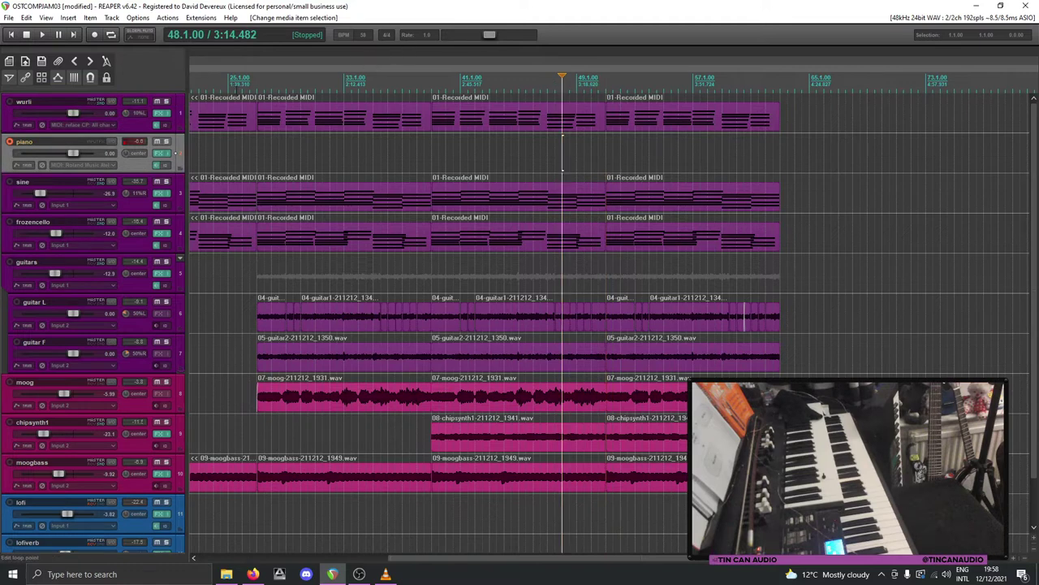
key("ctrl+r")
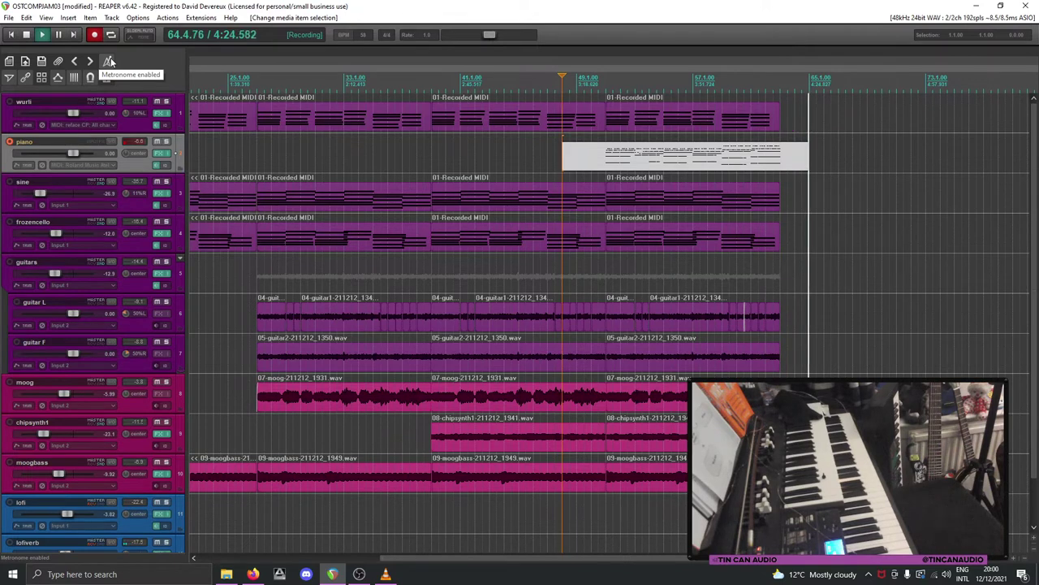
Step: Stop recording and save the recorded piano MIDI take
left_click(650, 152)
key("space")
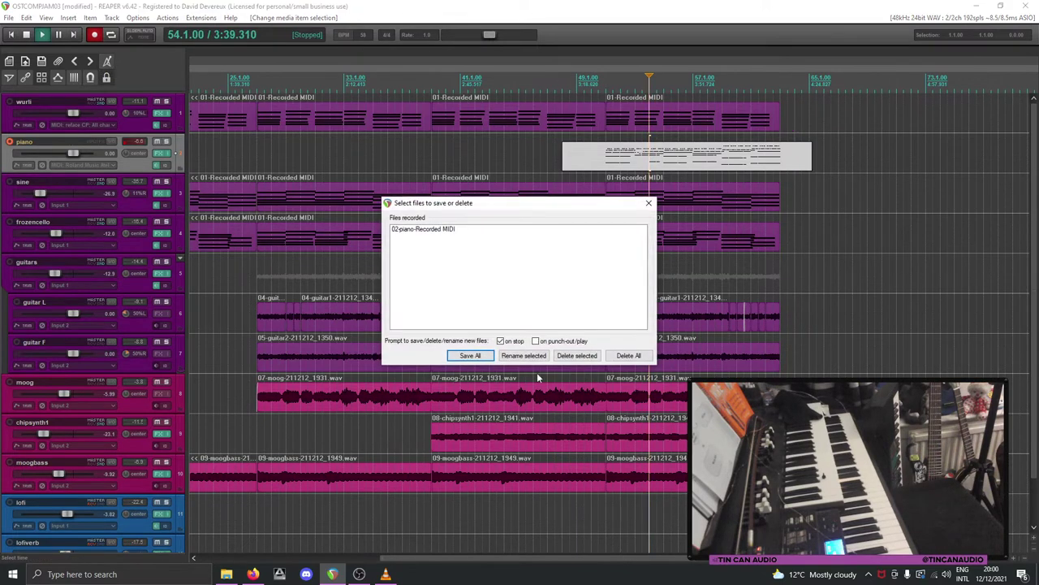
left_click(470, 354)
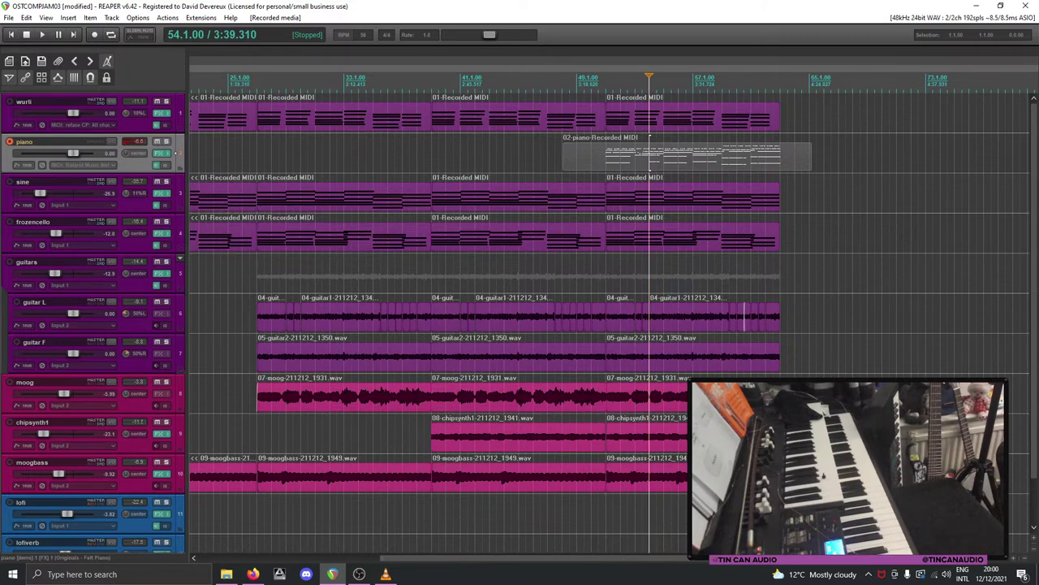
Step: Trim the recorded piano item to start at bar 51 and end with the other tracks' items at bar 63
key("alt+Tab")
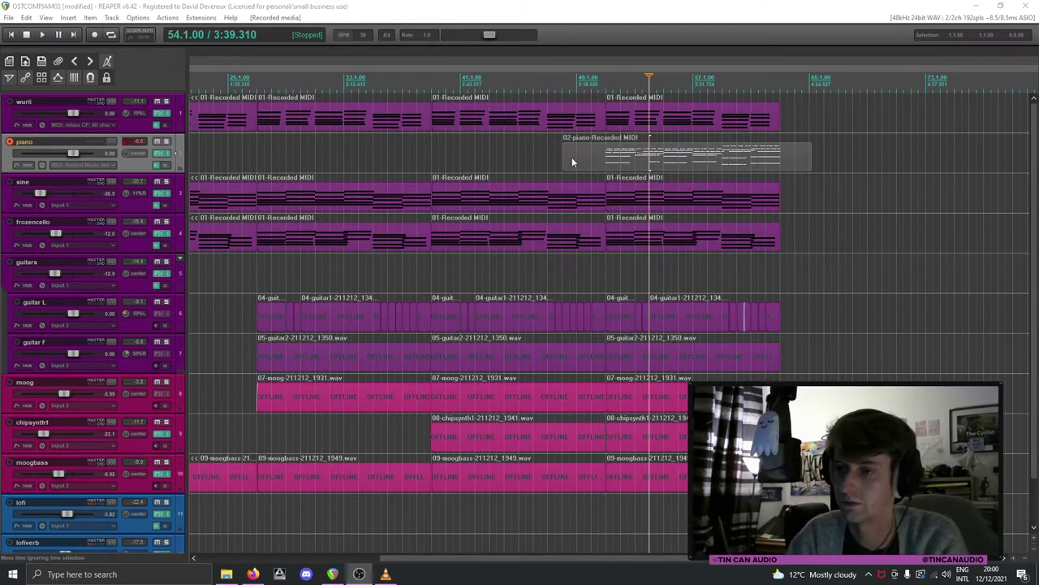
left_click_drag(566, 158, 607, 159)
scroll(796, 163, "up", 3)
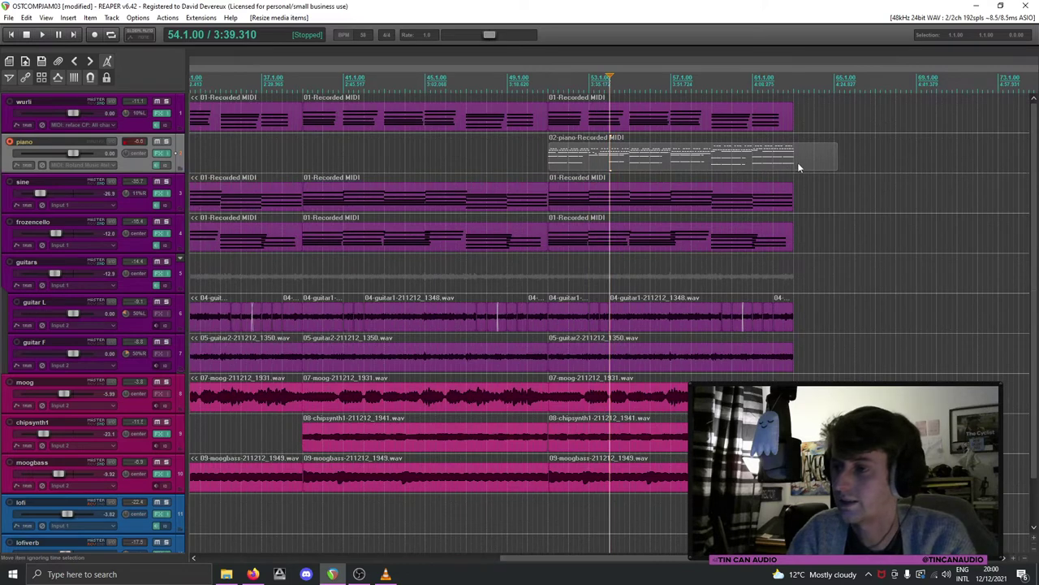
left_click(841, 168)
left_click(528, 159)
key("space")
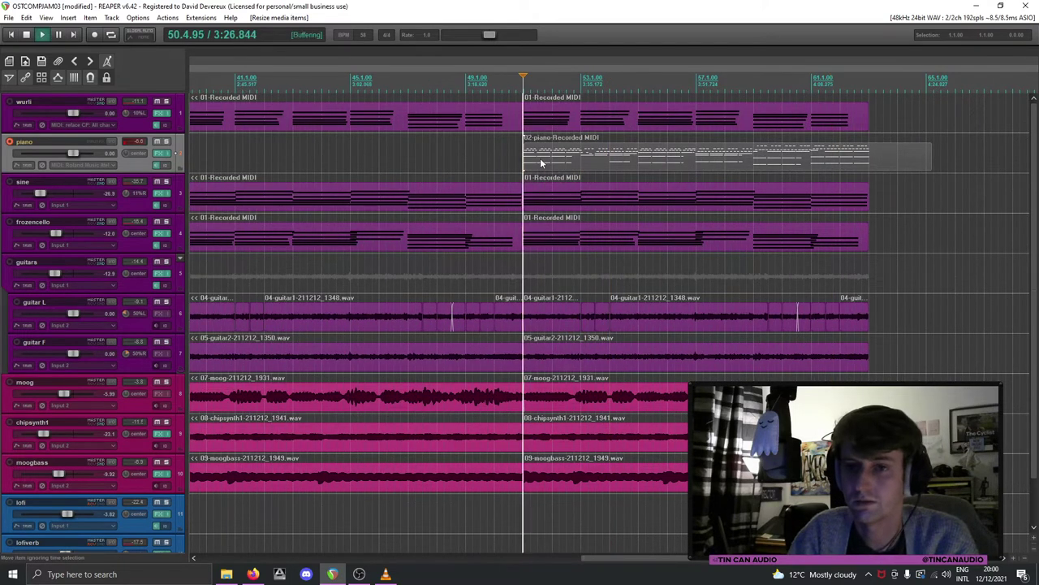
left_click_drag(930, 165, 869, 165)
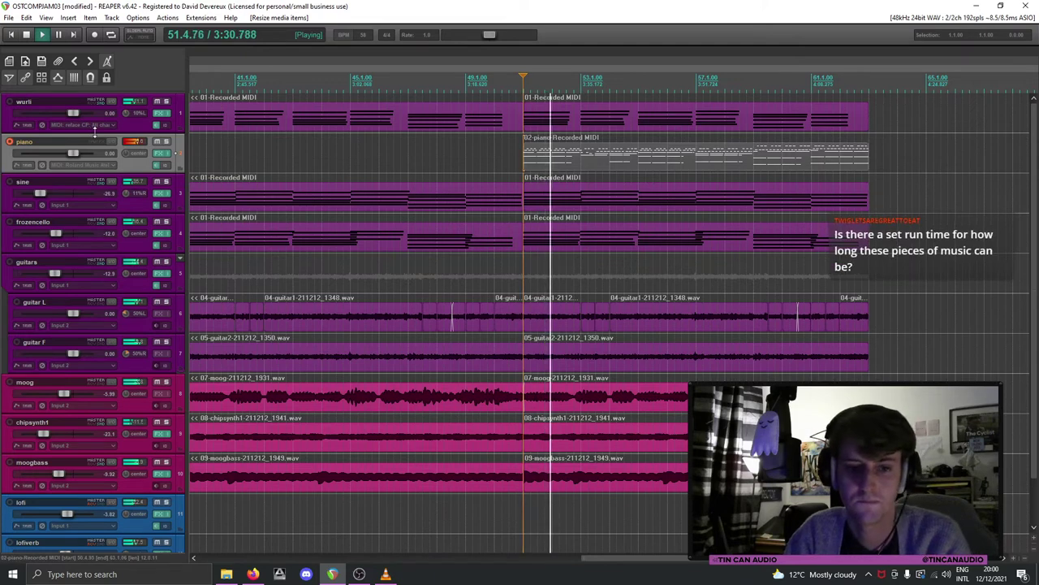
Step: Disarm the piano track, stop playback and place the edit cursor at the start of the piano item
left_click(9, 142)
left_click(530, 164)
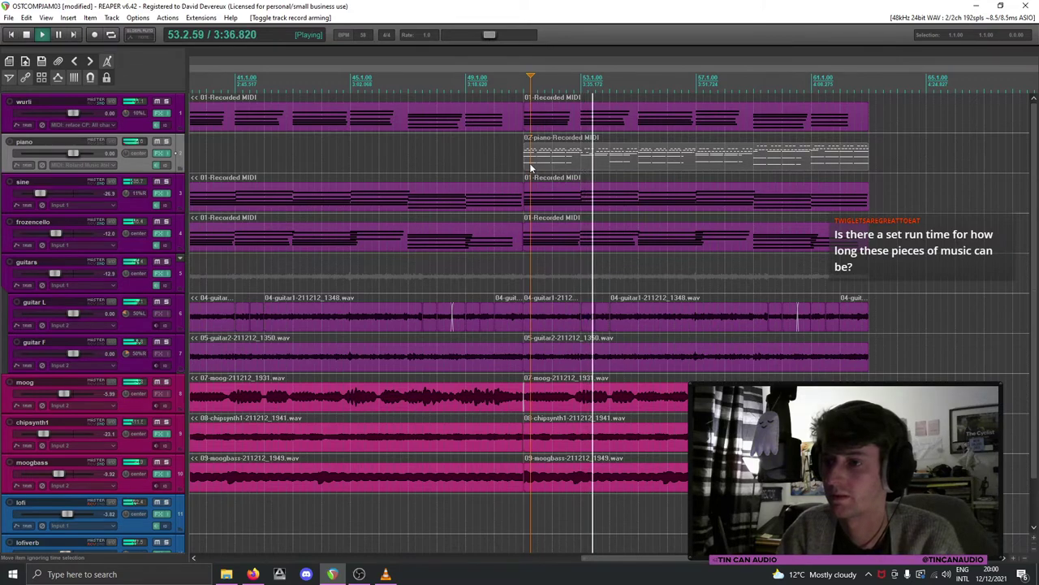
key("space")
scroll(530, 162, "down", 2)
key("=")
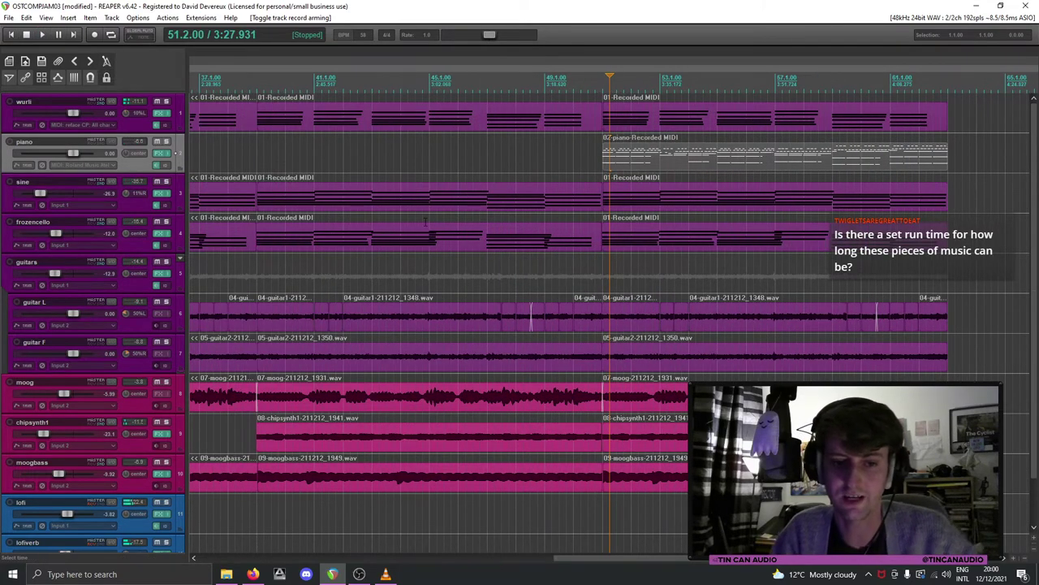
scroll(561, 215, "down", 2)
left_click(604, 162)
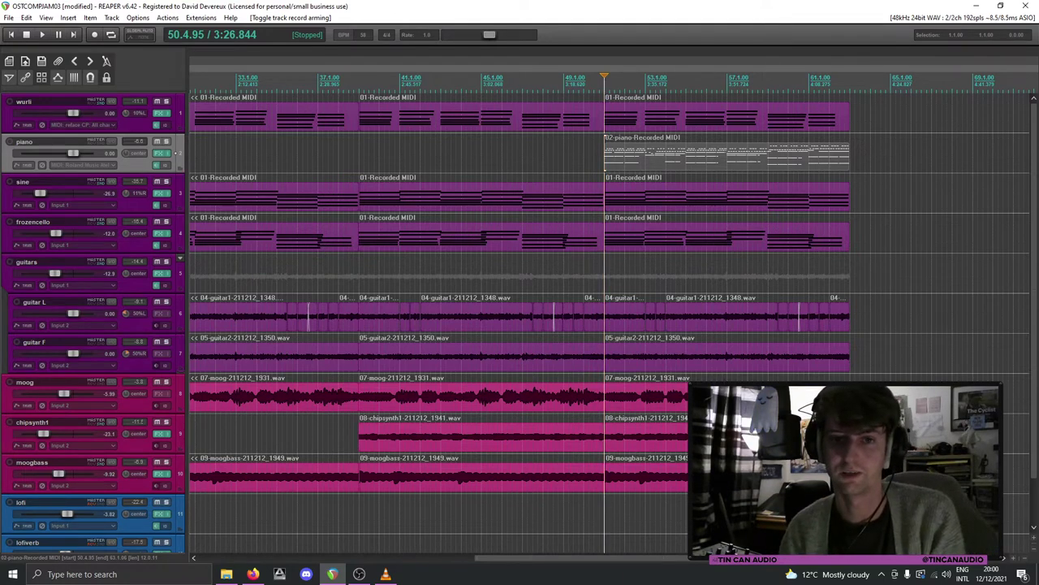
key("alt+Tab")
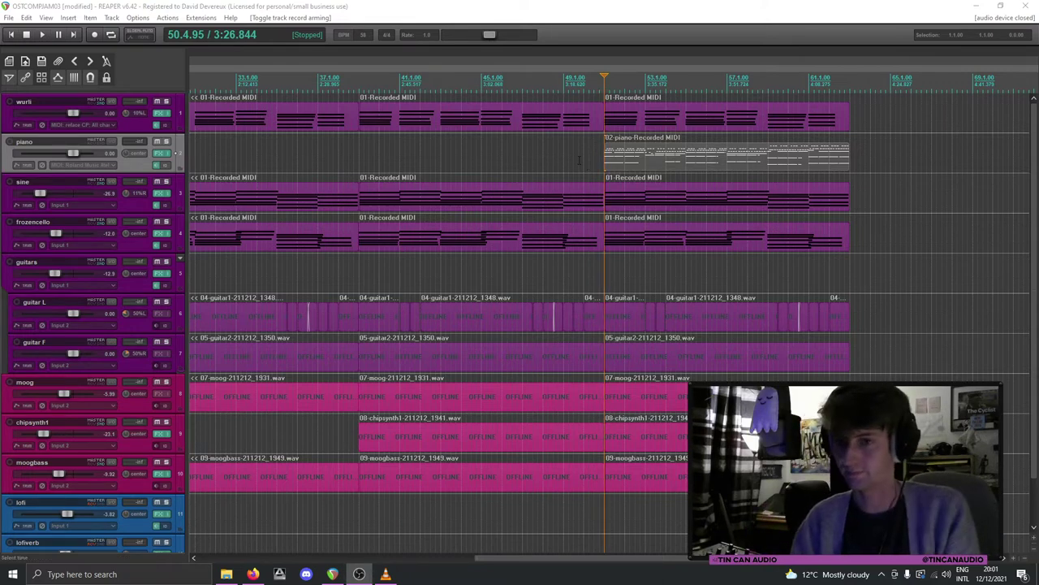
Step: Give the piano track a custom purple colour with red 128, green 0 and blue 128
right_click(142, 168)
mouse_move(208, 378)
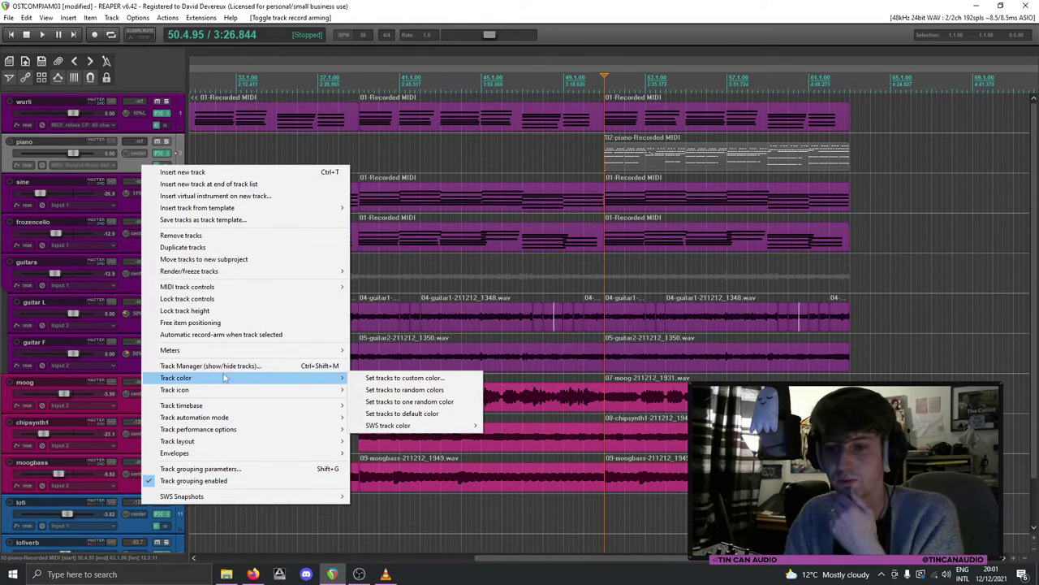
left_click(382, 377)
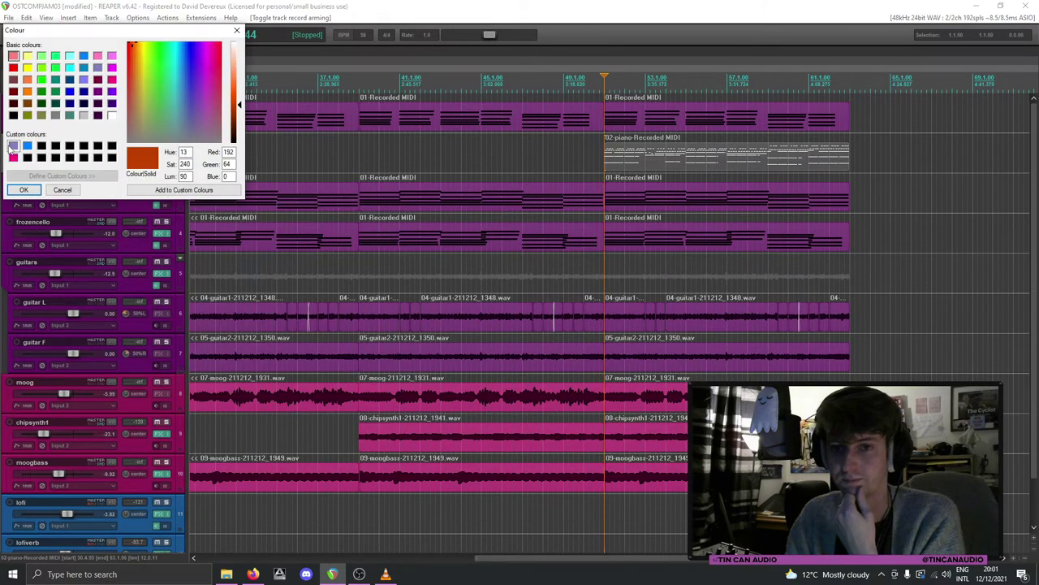
left_click(98, 91)
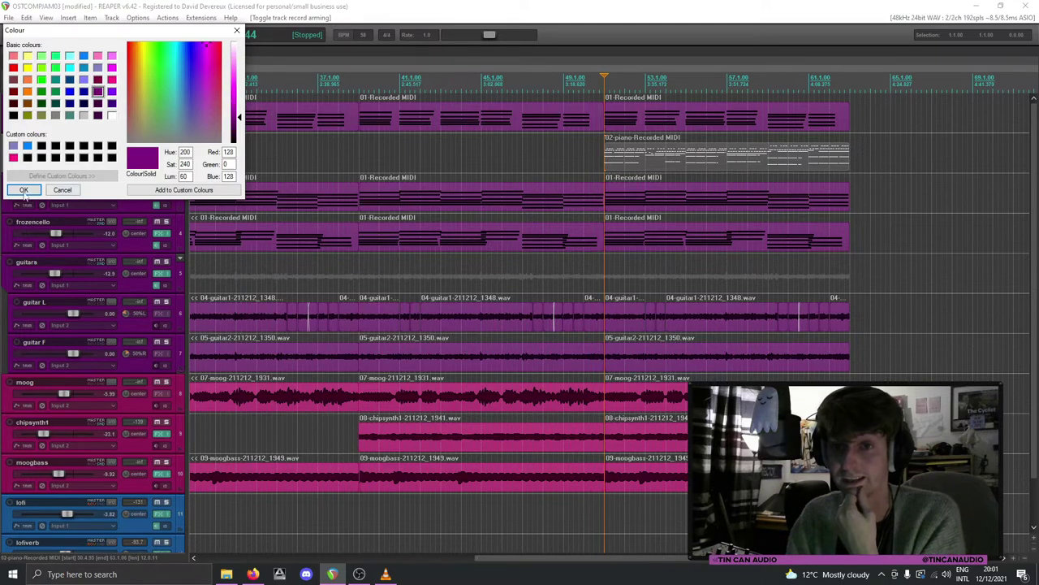
left_click(24, 189)
left_click(135, 204)
left_click(134, 163)
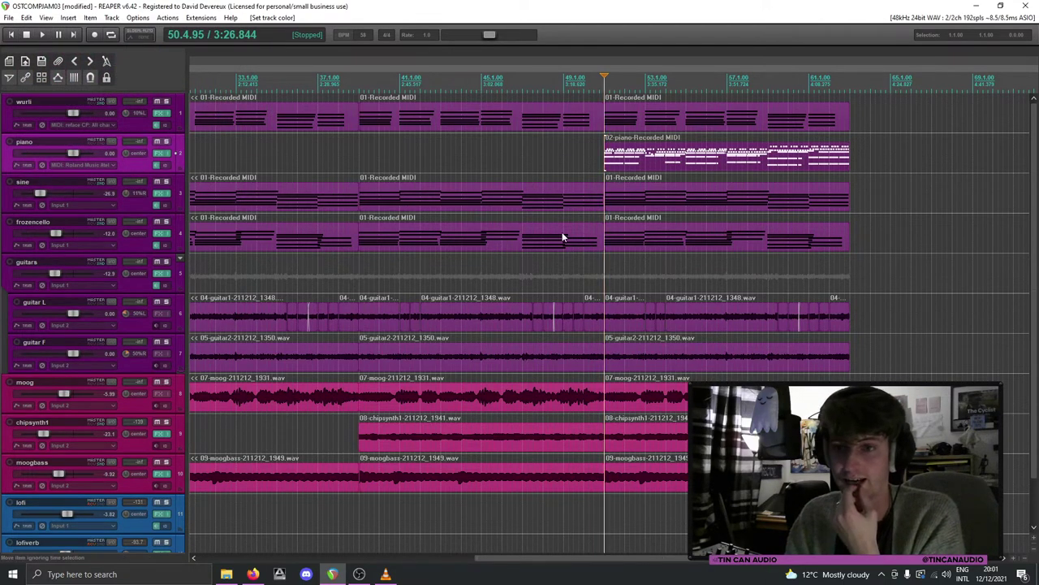
Step: Play the arrangement from its first section at bar 3 and switch to Firefox to view the reference artwork
scroll(562, 235, "down", 3)
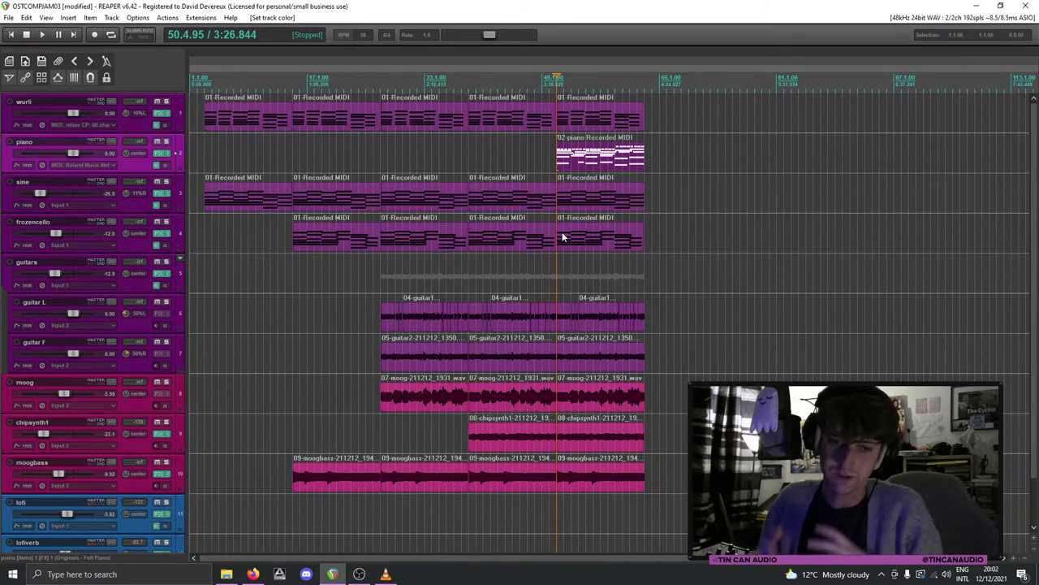
left_click(207, 120)
key("space")
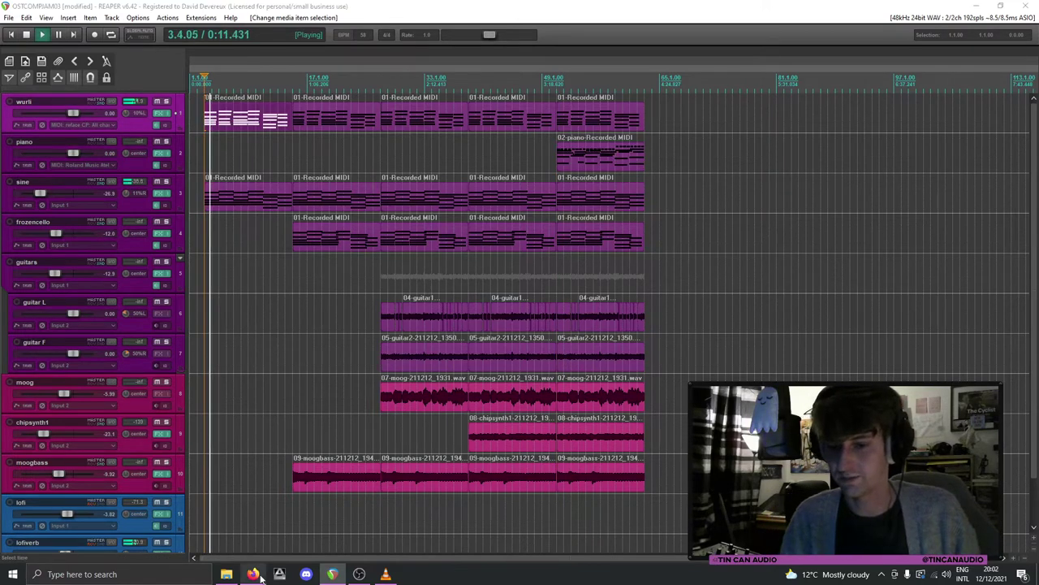
key("alt+Tab")
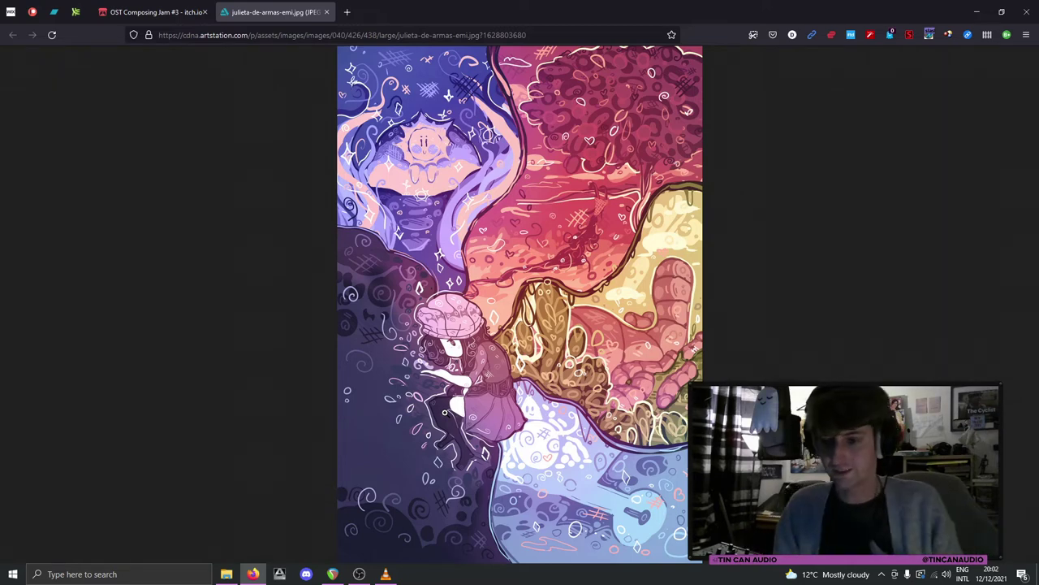
Step: Return to REAPER, play from the second section at bar 15 and compare it with the artwork in Firefox
left_click(386, 574)
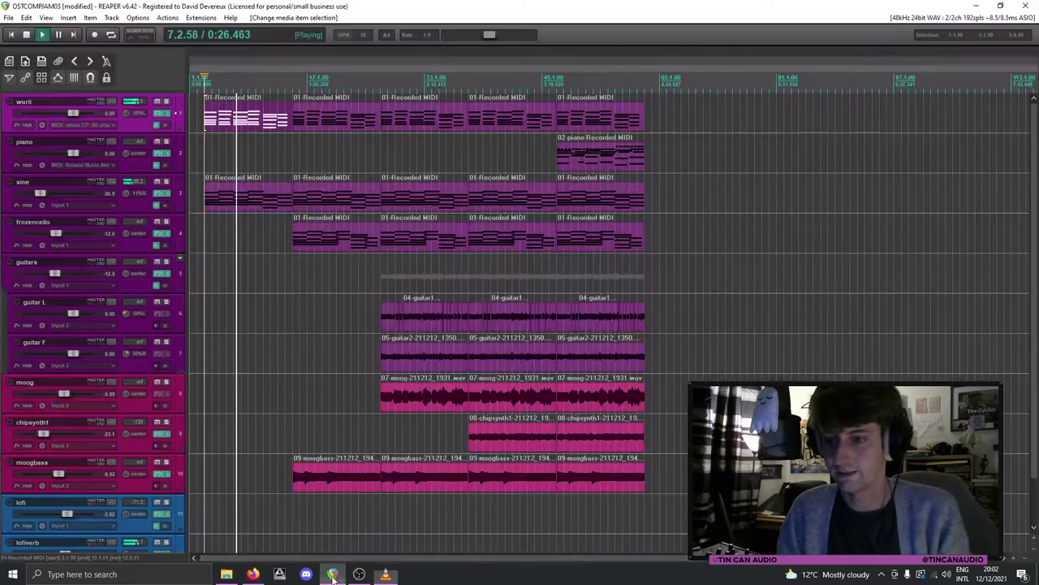
left_click(332, 574)
left_click(290, 122)
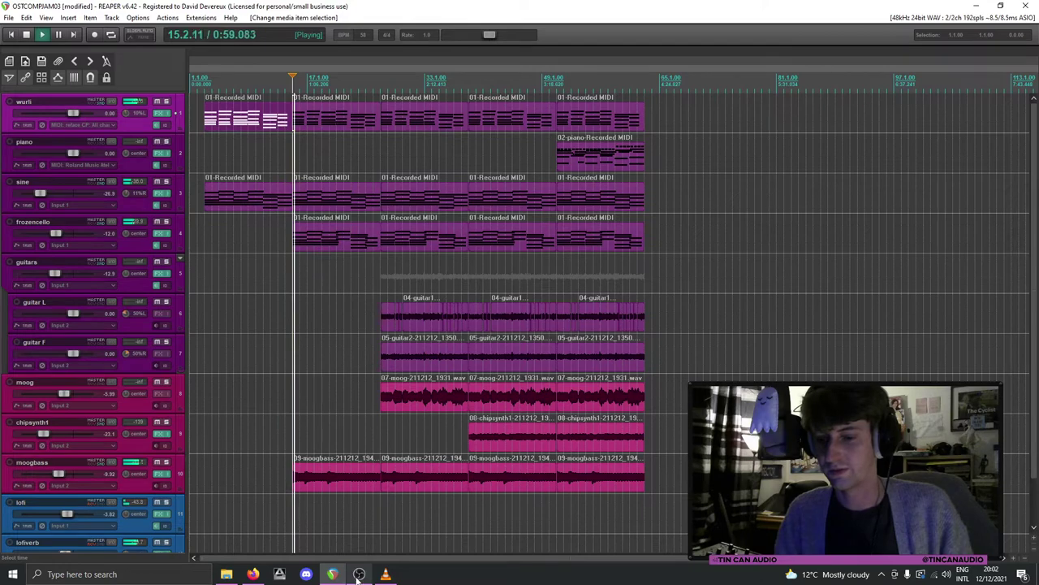
left_click(254, 574)
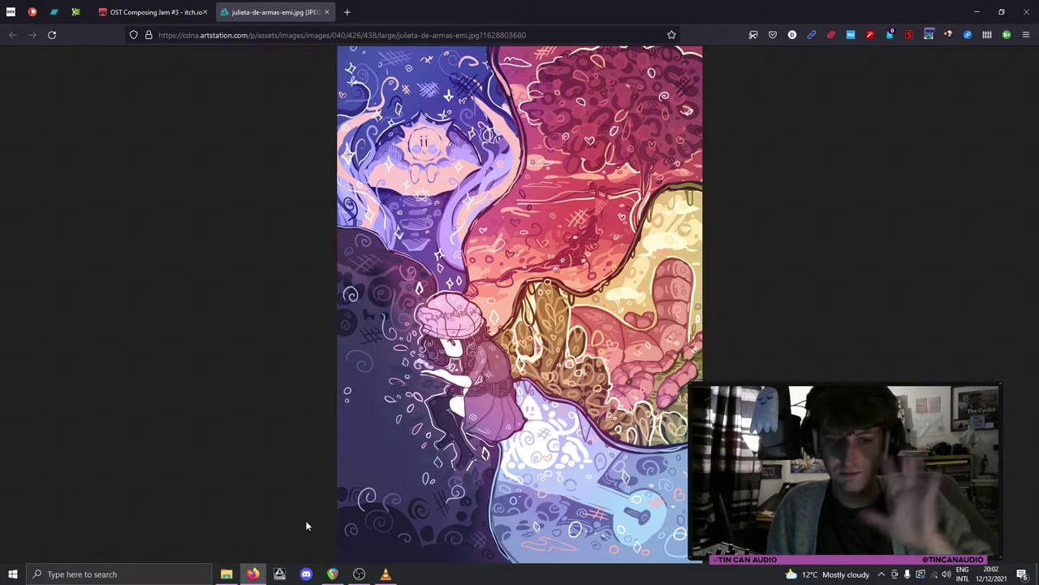
Step: Switch back to REAPER, play the third section from bar 27 and compare it with the artwork in Firefox
left_click(331, 558)
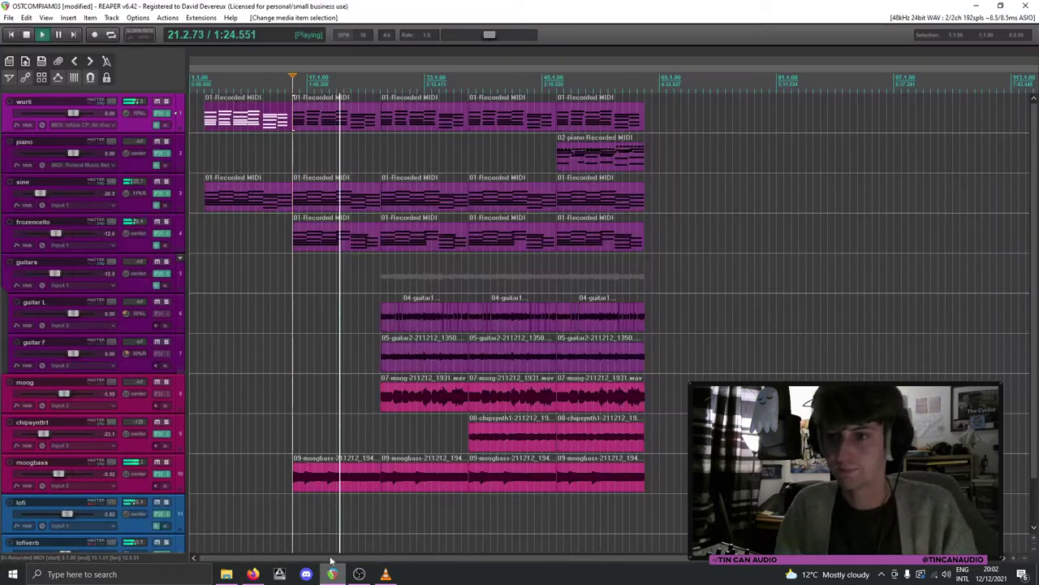
left_click(384, 203)
key("space")
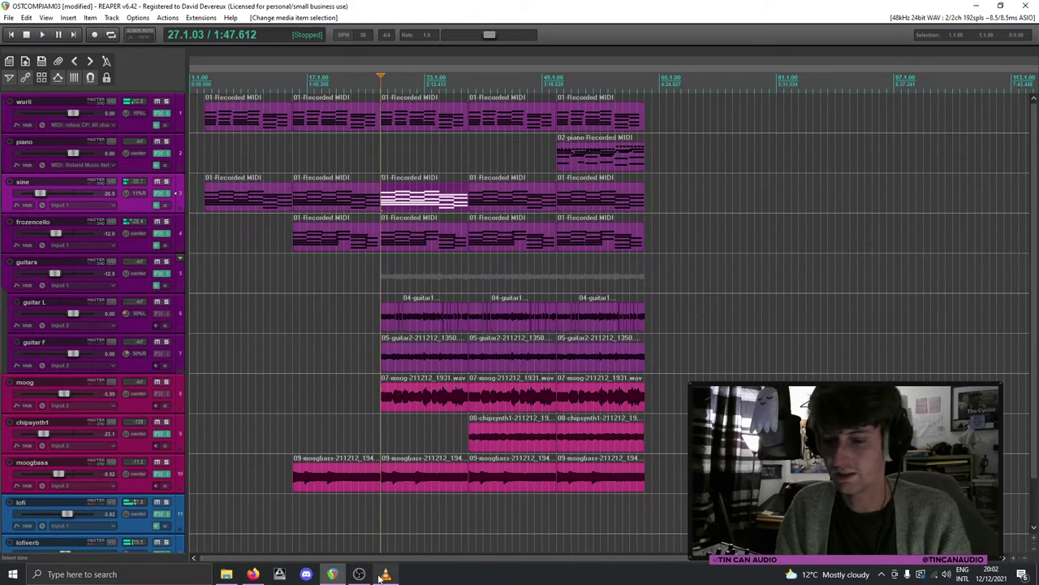
key("space")
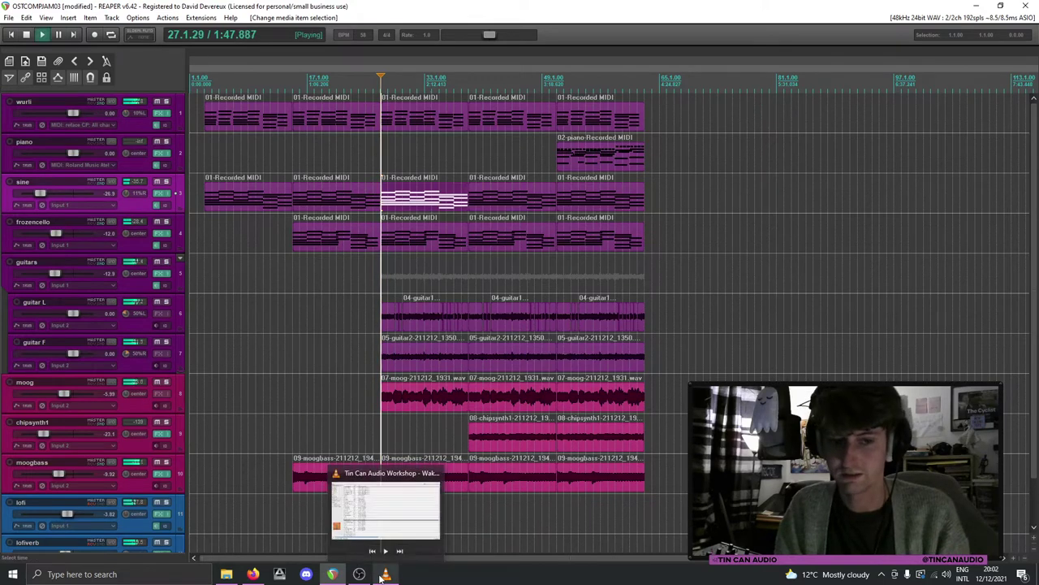
left_click(253, 575)
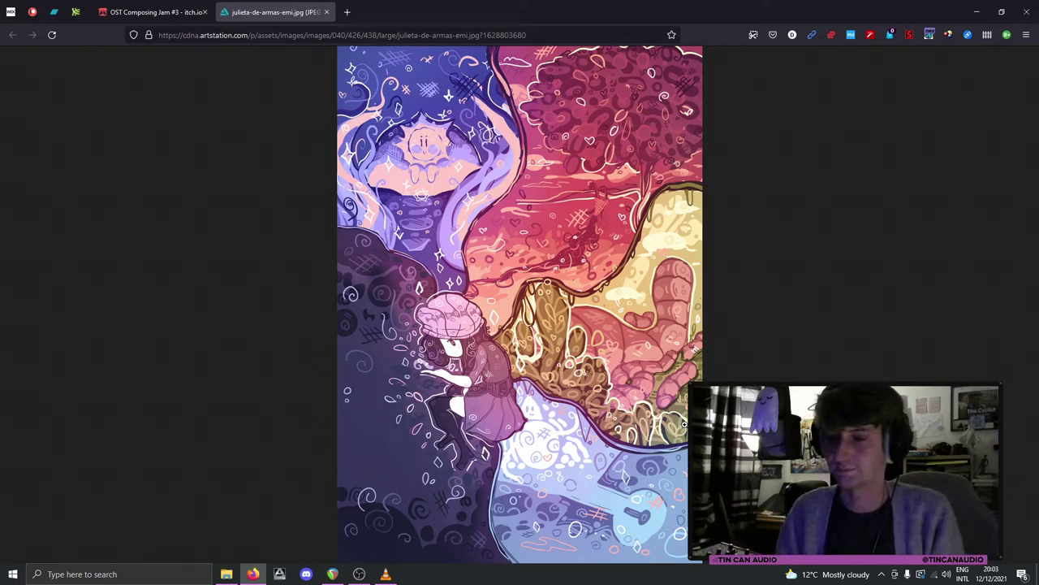
mouse_move(397, 576)
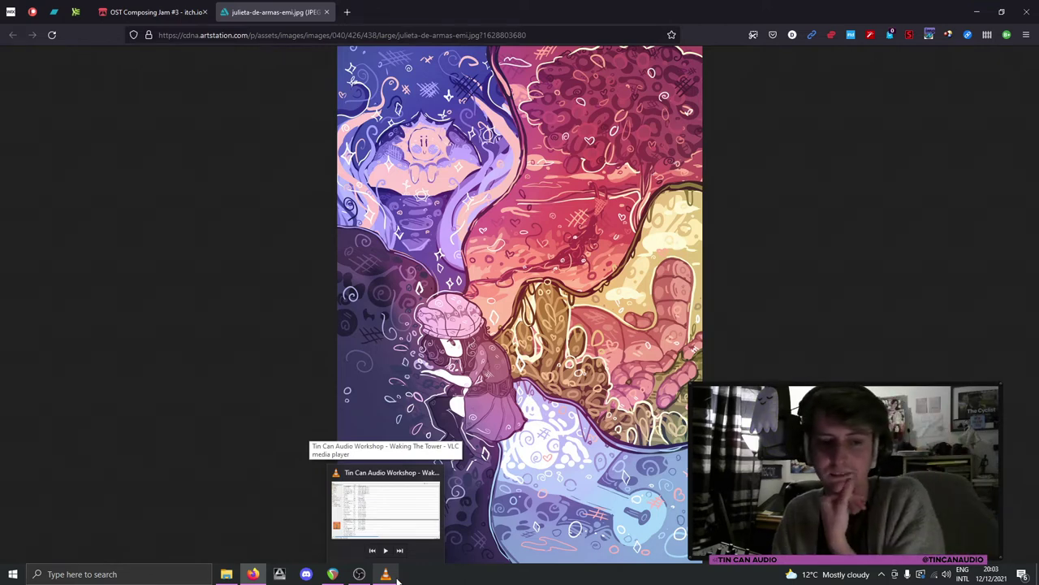
Step: Stop playback in REAPER, place the edit cursor at bar 51 and check the artwork in Firefox before returning to REAPER
left_click(332, 575)
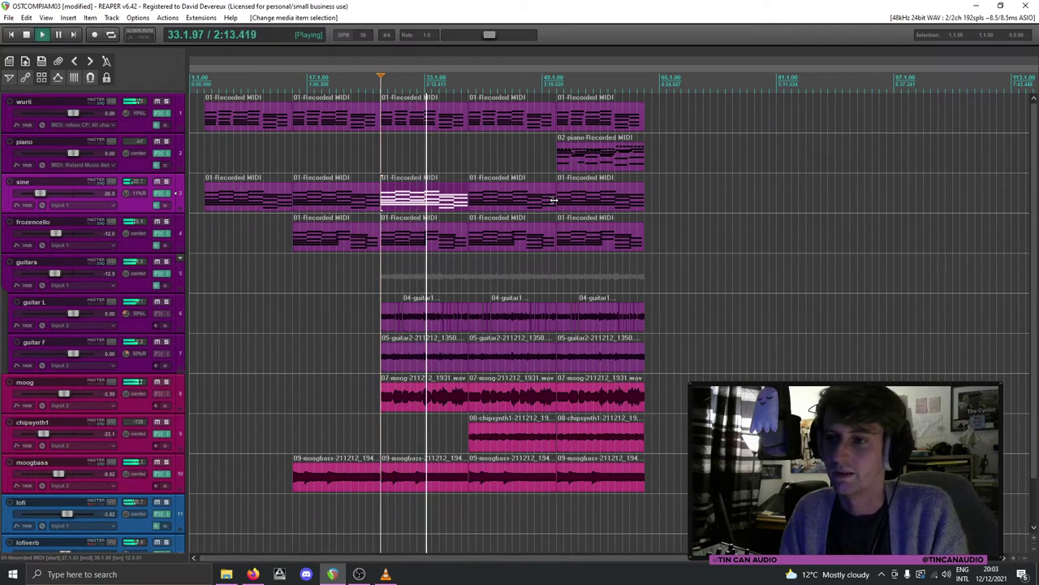
key("space")
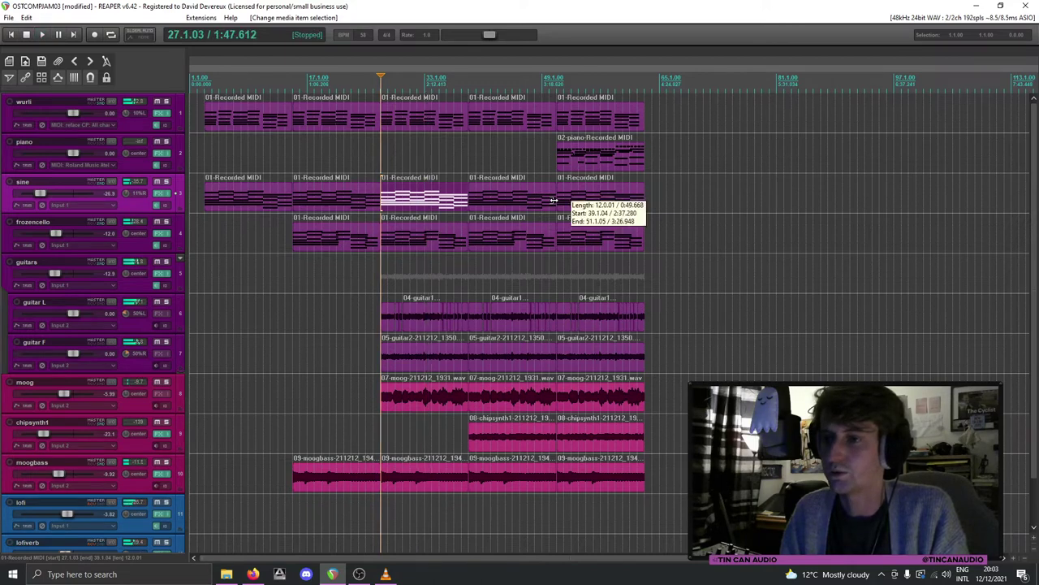
left_click(552, 201)
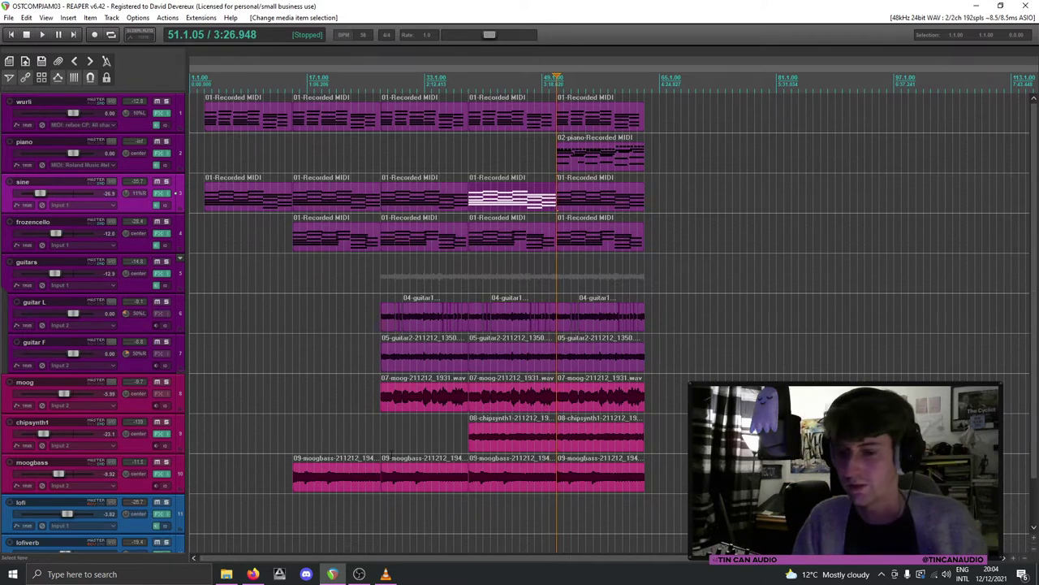
key("alt+Tab")
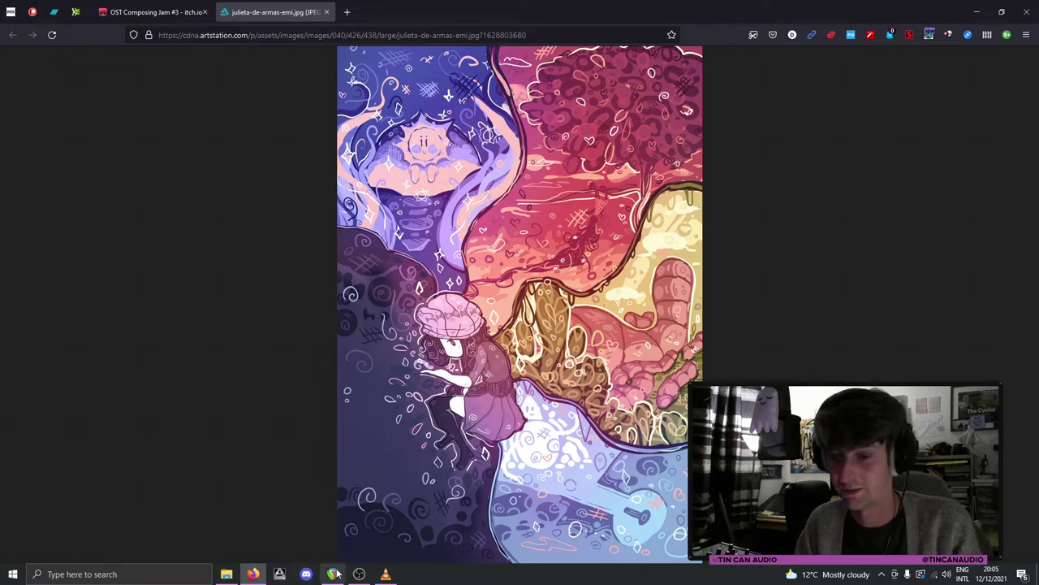
mouse_move(336, 573)
left_click(334, 520)
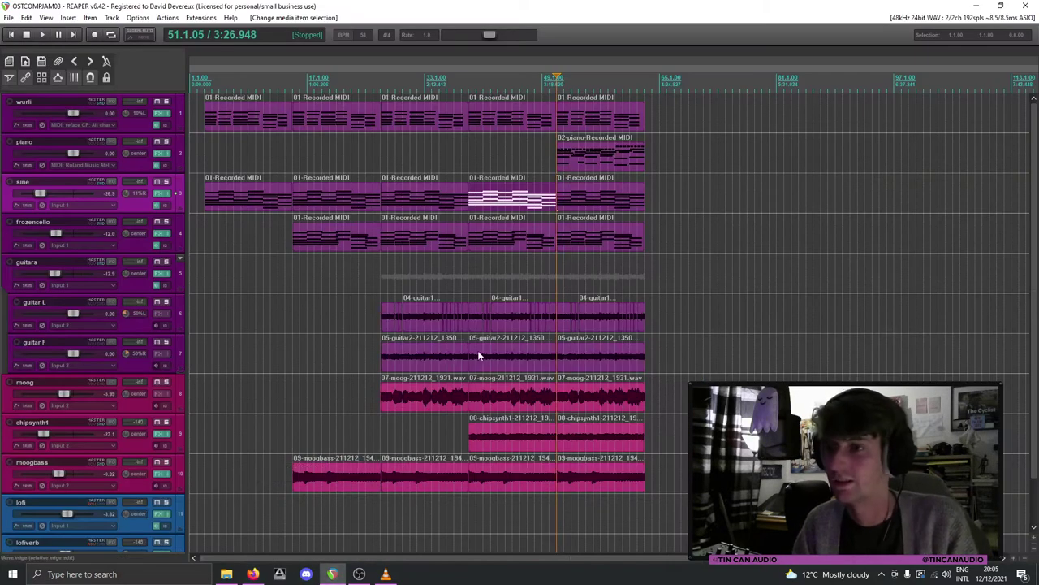
Step: Solo the piano track and play it back from bar 51
left_click(166, 141)
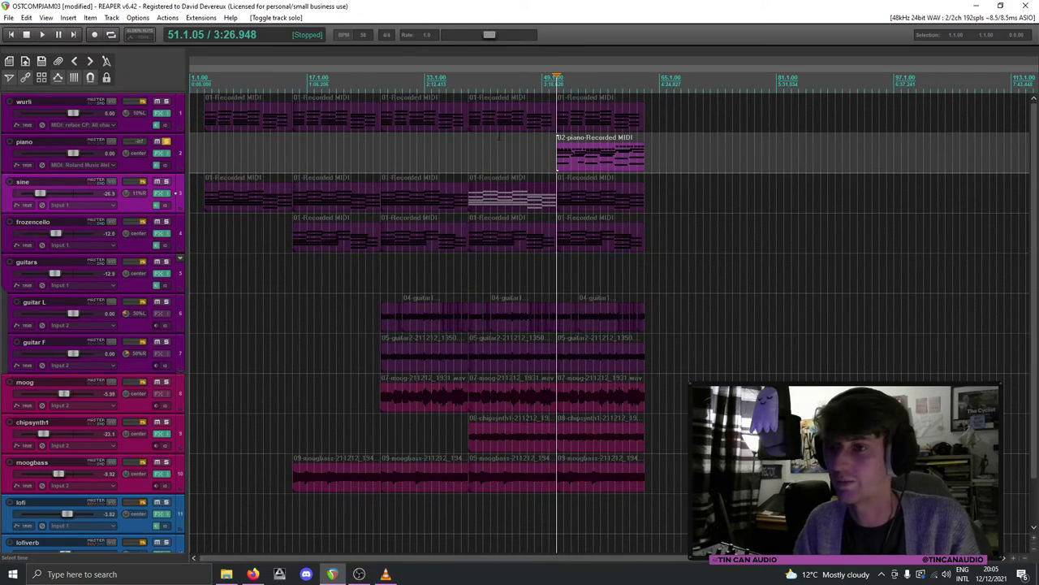
key("space")
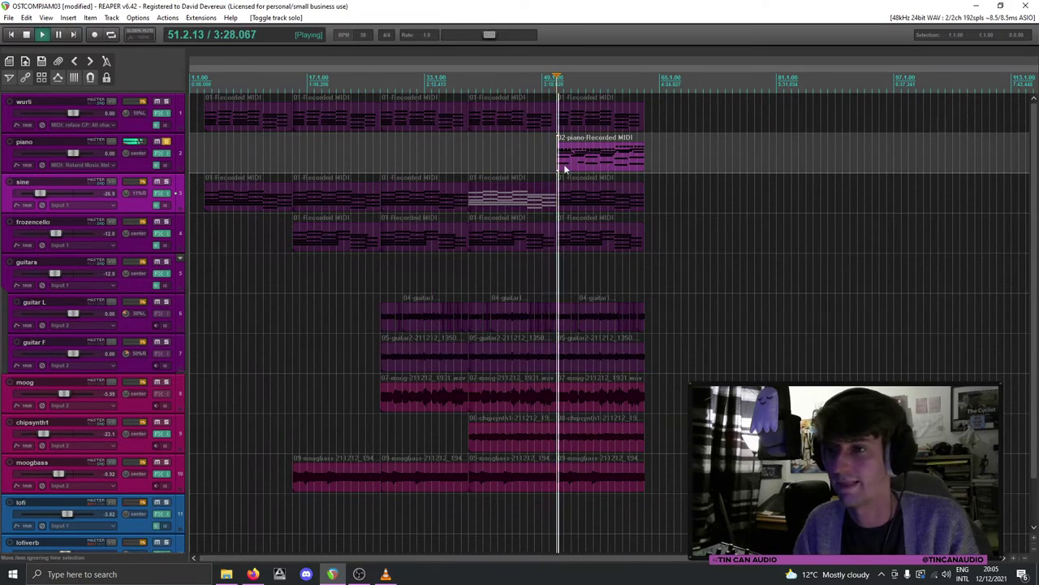
scroll(564, 166, "up", 5)
key("space")
Step: Quantize the position of all notes in the recorded piano item to a straight 1/16 grid at 100% strength
double_click(279, 166)
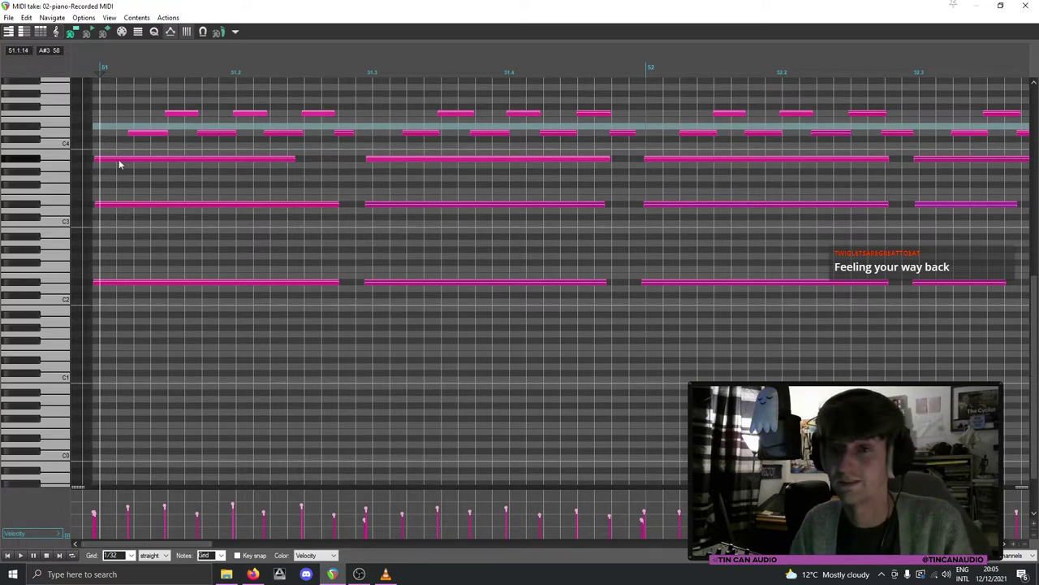
key("ctrl+q")
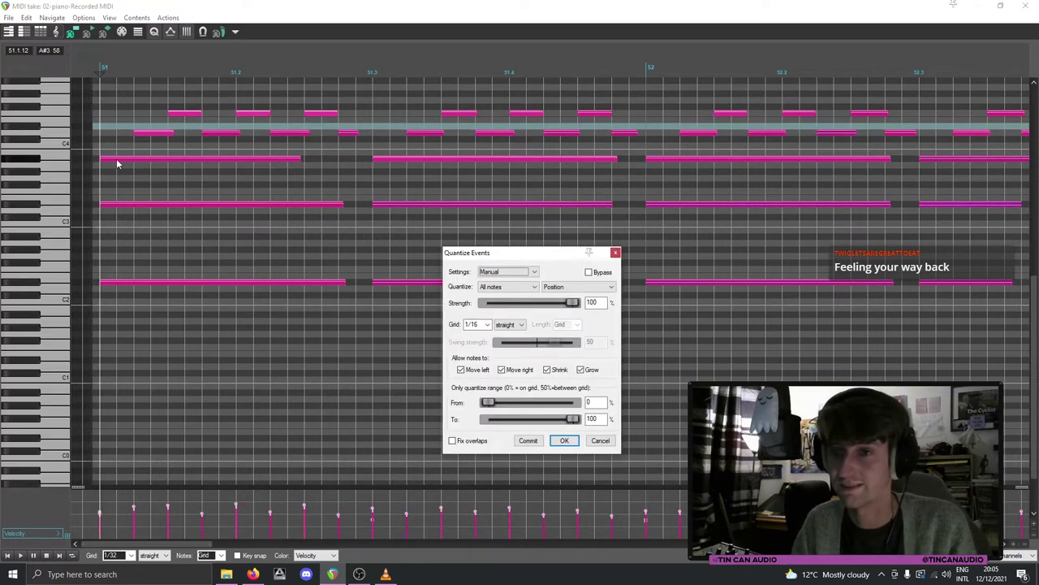
left_click(562, 440)
Step: Play the quantized piano part from bar 51 in the MIDI editor to check the notes through bar 53
key("space")
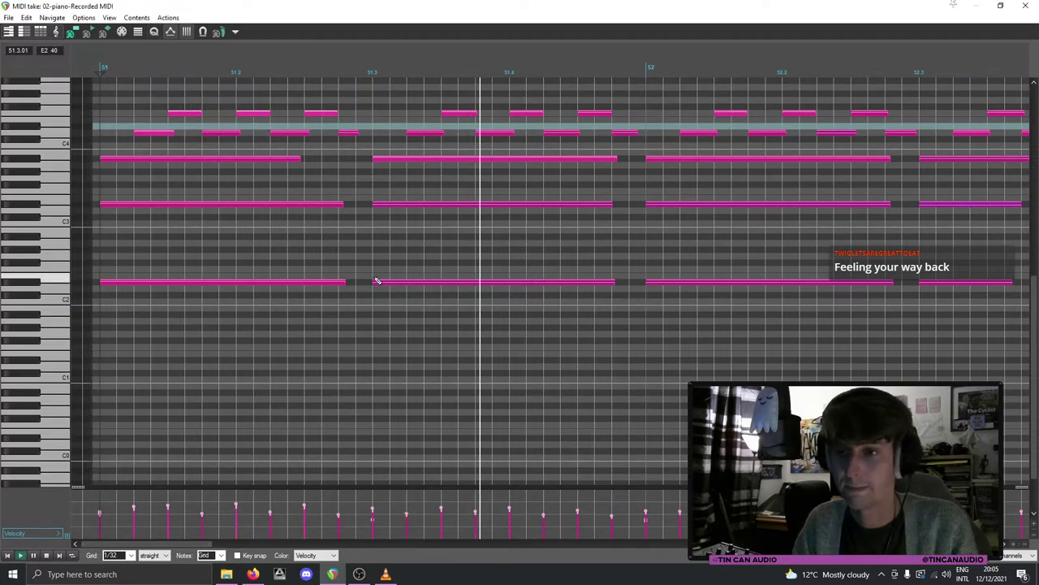
key("ctrl+Left")
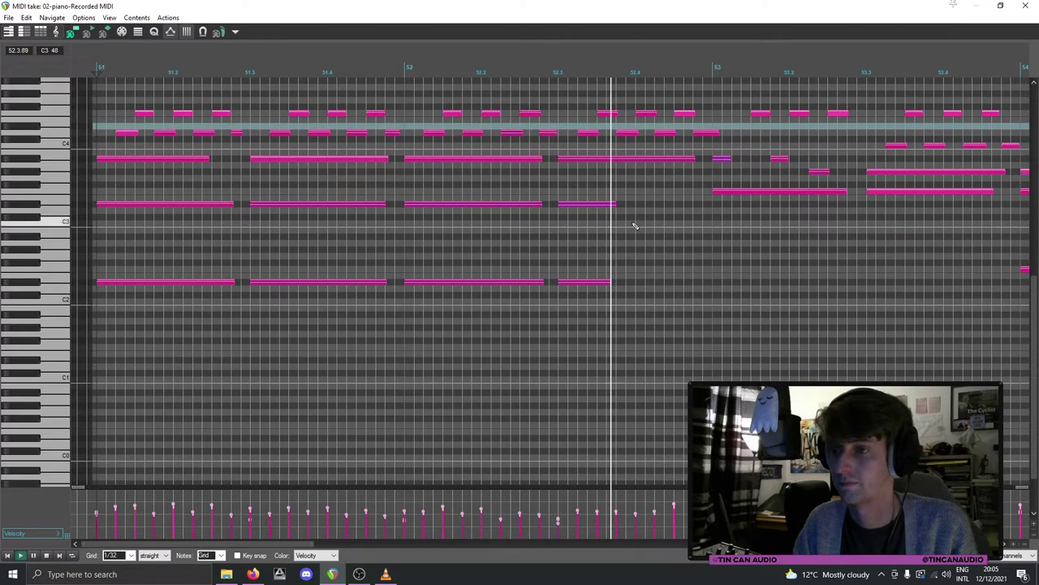
key("ctrl+Left")
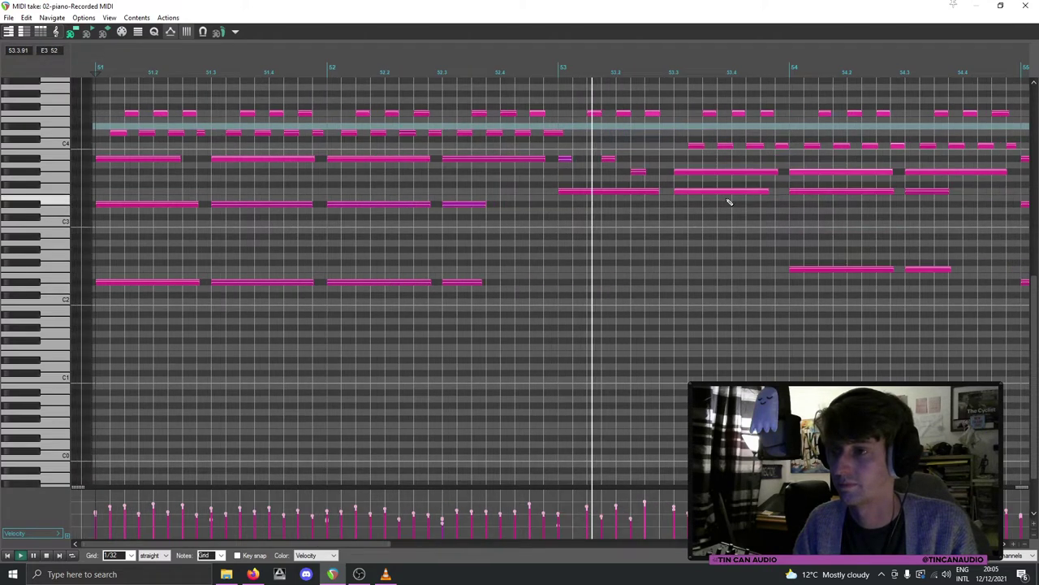
key("space")
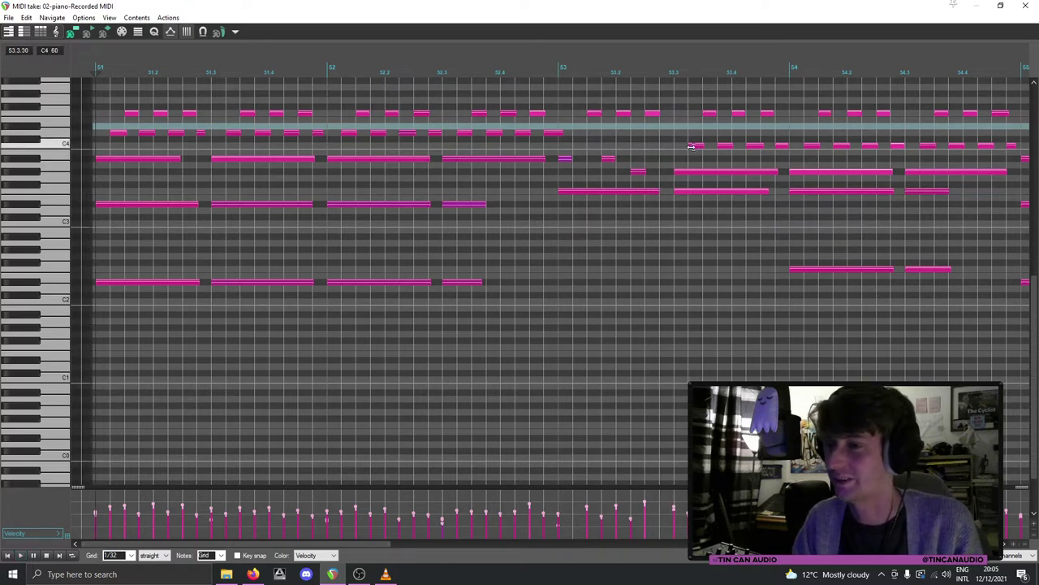
Step: Delete the chord and arpeggio notes in the first half of bar 53 of the piano part
left_click(572, 191)
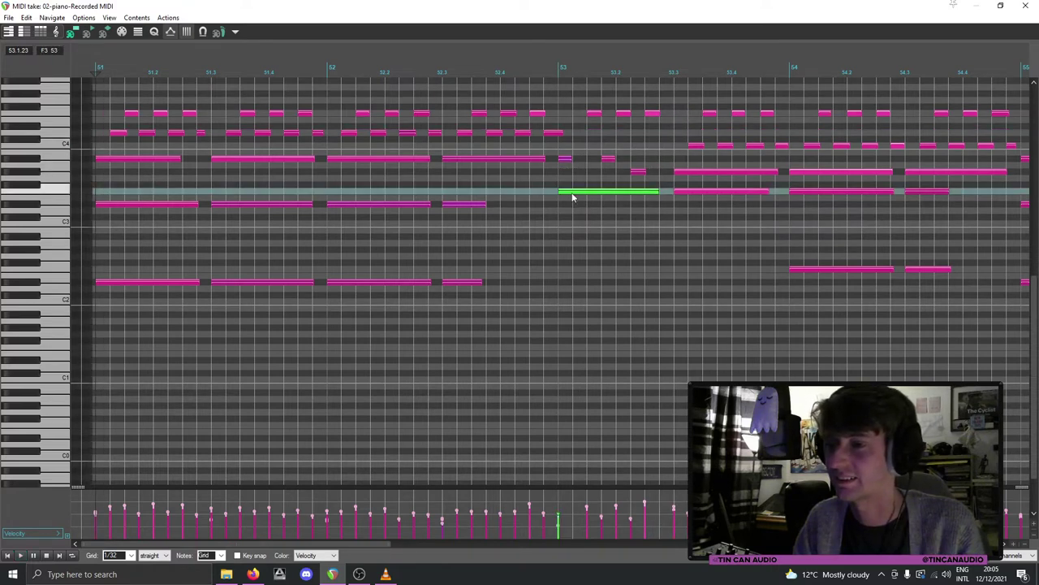
left_click(566, 159, "ctrl")
left_click(599, 113, "ctrl")
left_click(647, 113, "ctrl")
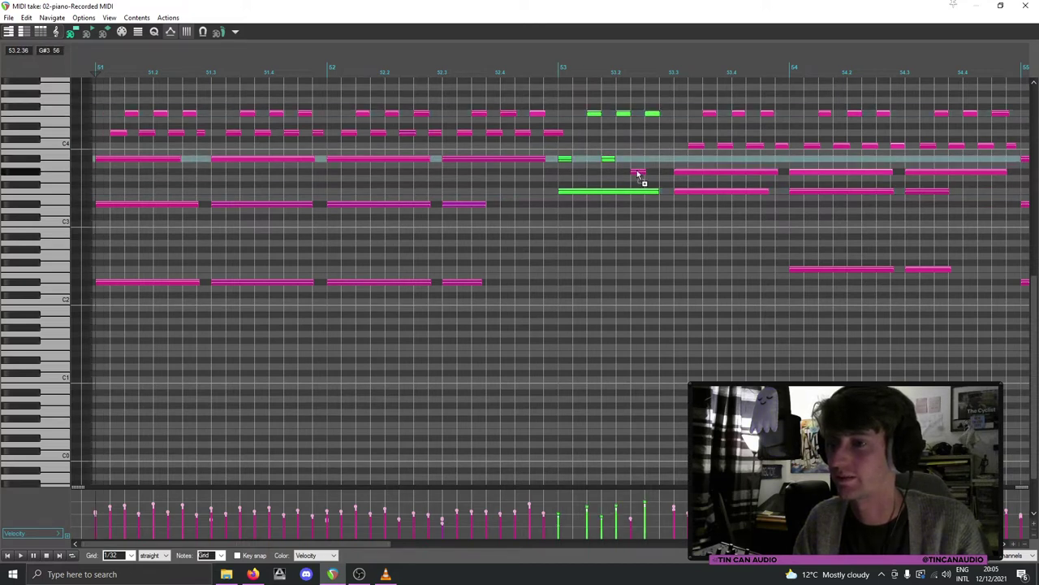
left_click(638, 173, "ctrl")
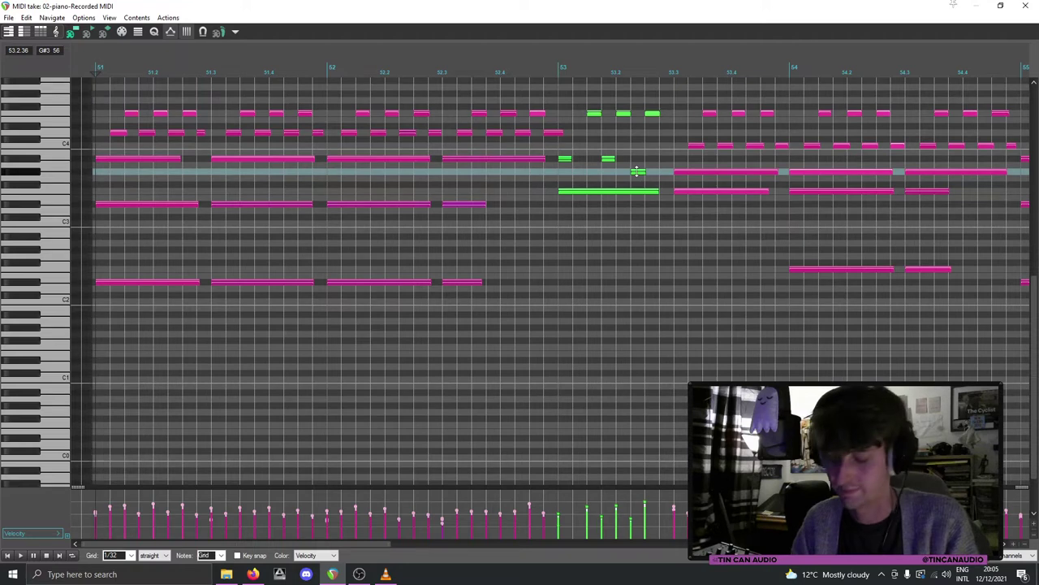
key("Delete")
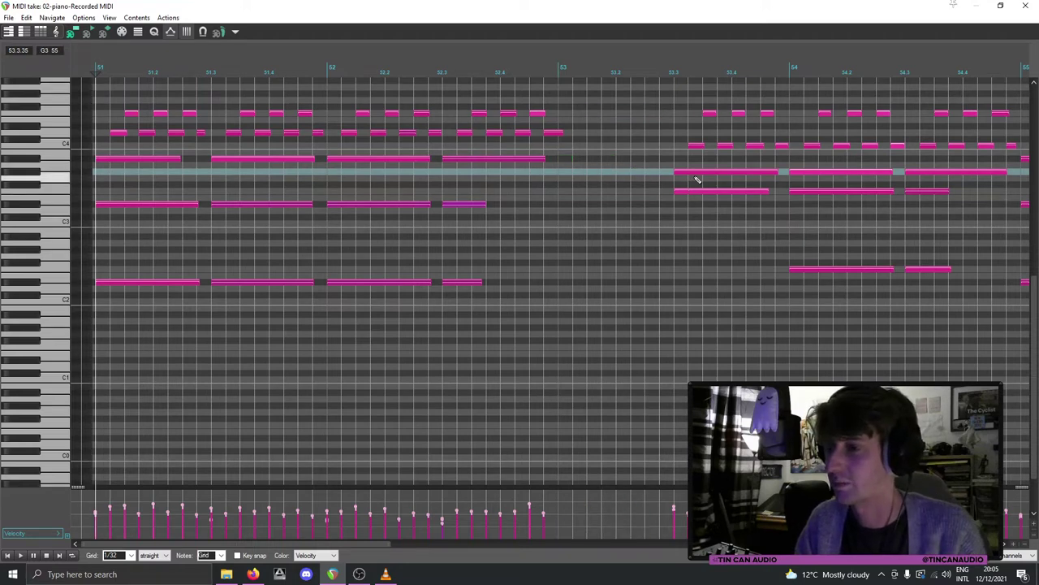
Step: Copy the notes from the second half of bar 53 to the start of that bar and raise the copy two semitones
left_click(738, 192, "ctrl")
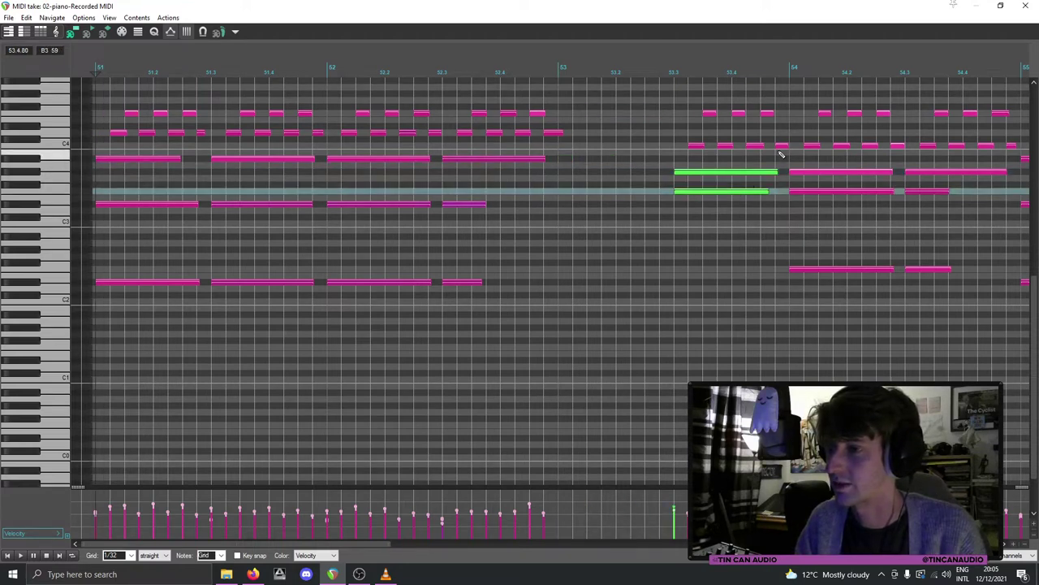
left_click(708, 115, "ctrl")
left_click(576, 149)
key("ctrl+v")
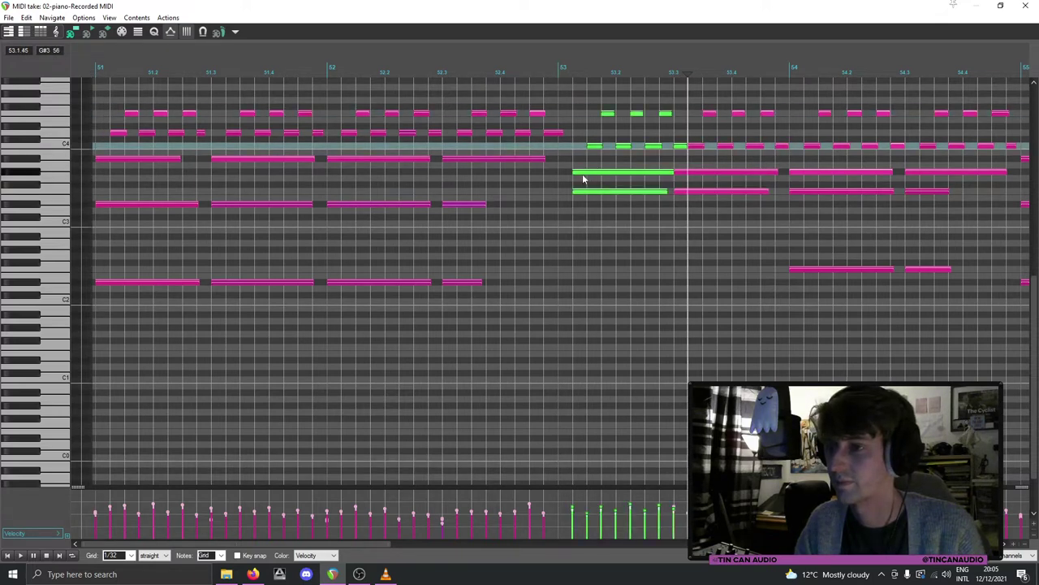
left_click_drag(587, 173, 574, 177)
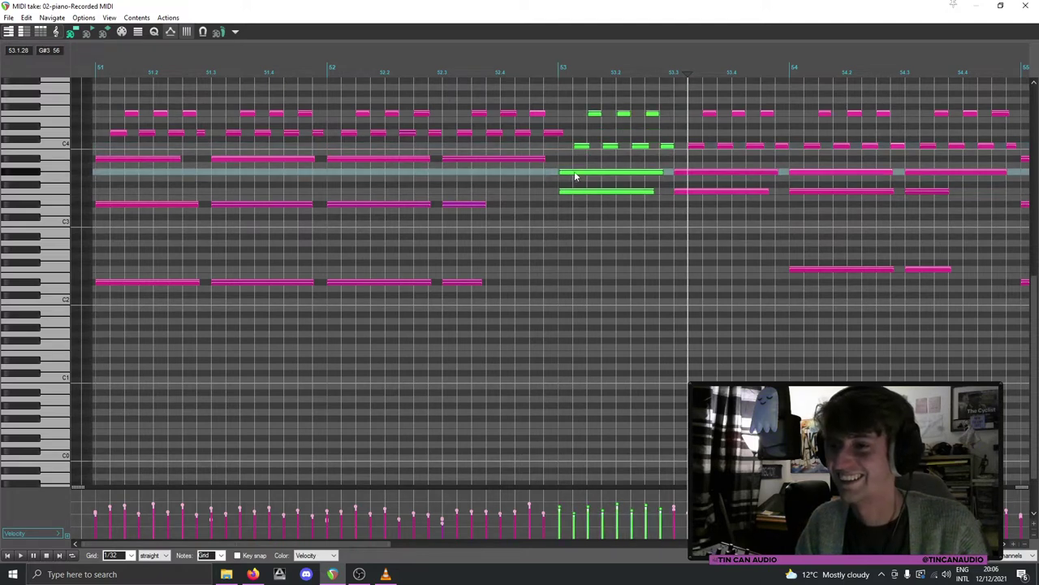
mouse_move(574, 177)
left_mouse_down()
mouse_move(618, 302)
mouse_move(566, 142)
mouse_move(572, 176)
mouse_move(584, 165)
mouse_move(574, 166)
left_mouse_up()
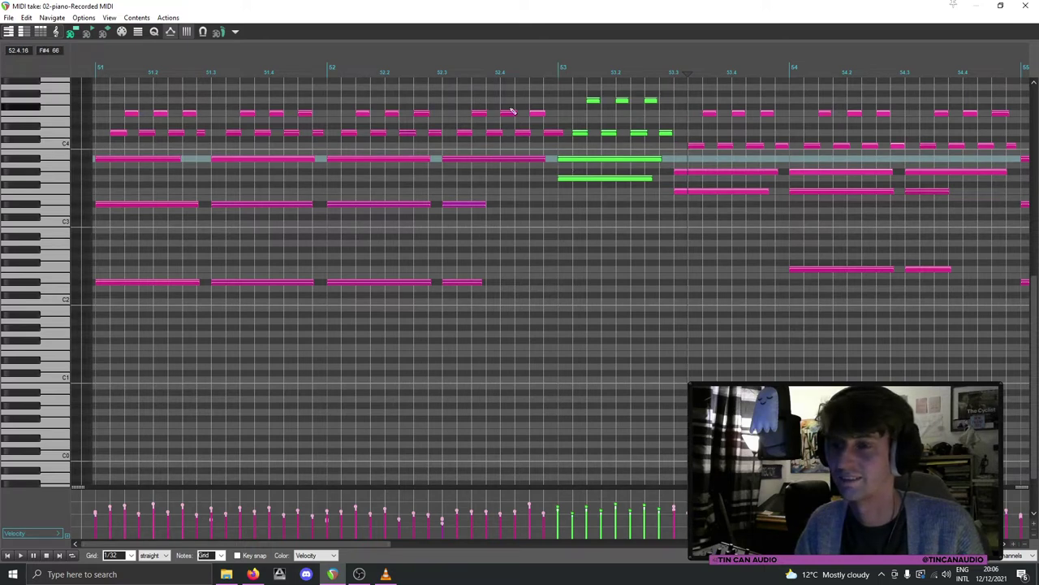
Step: Play the edited piano notes from bar 52 into bar 55, then close the MIDI editor
left_click(392, 97)
key("space")
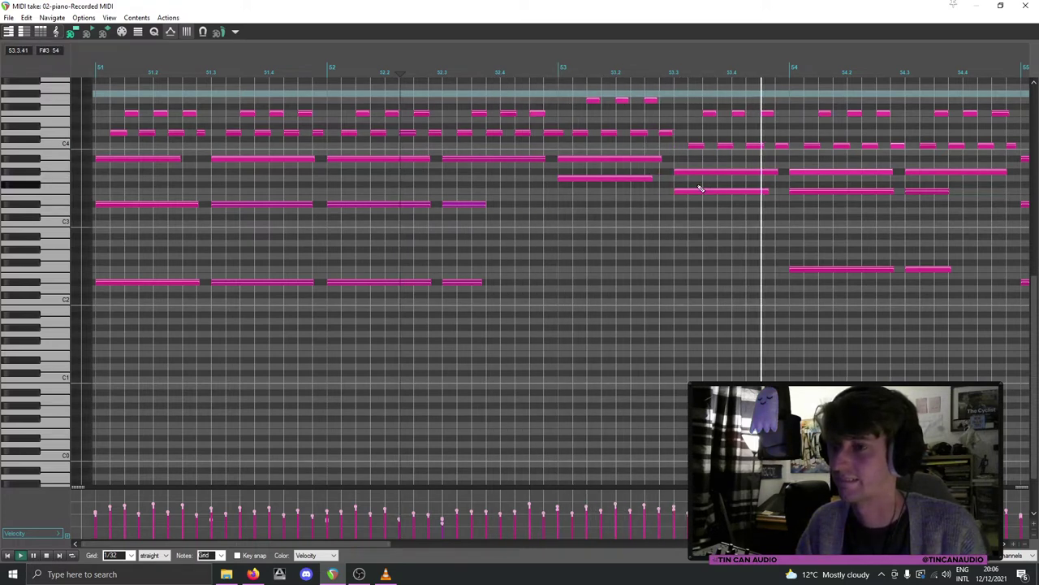
scroll(699, 188, "down", 2)
scroll(700, 189, "up", 1)
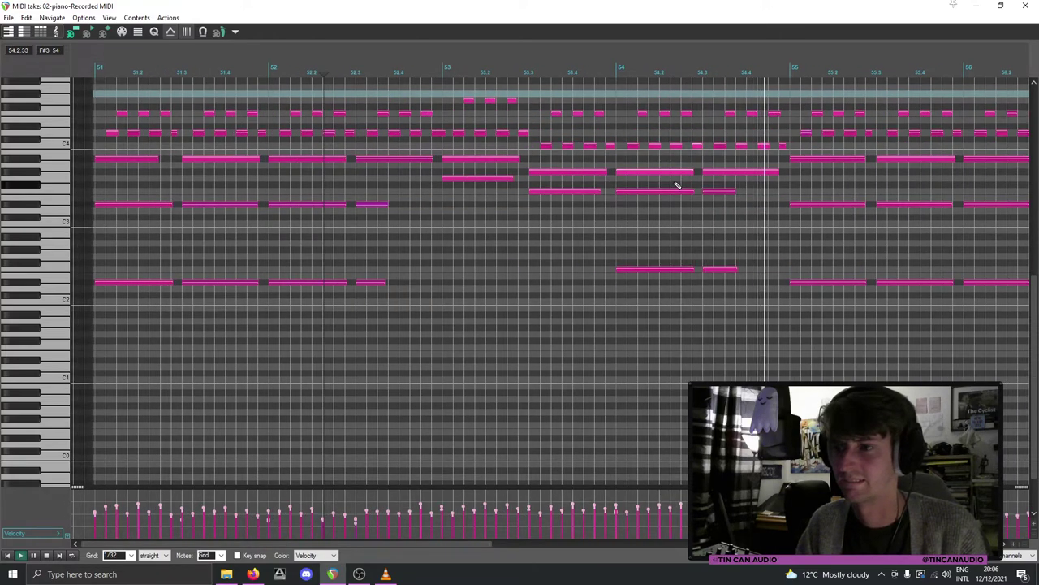
scroll(674, 184, "down", 1)
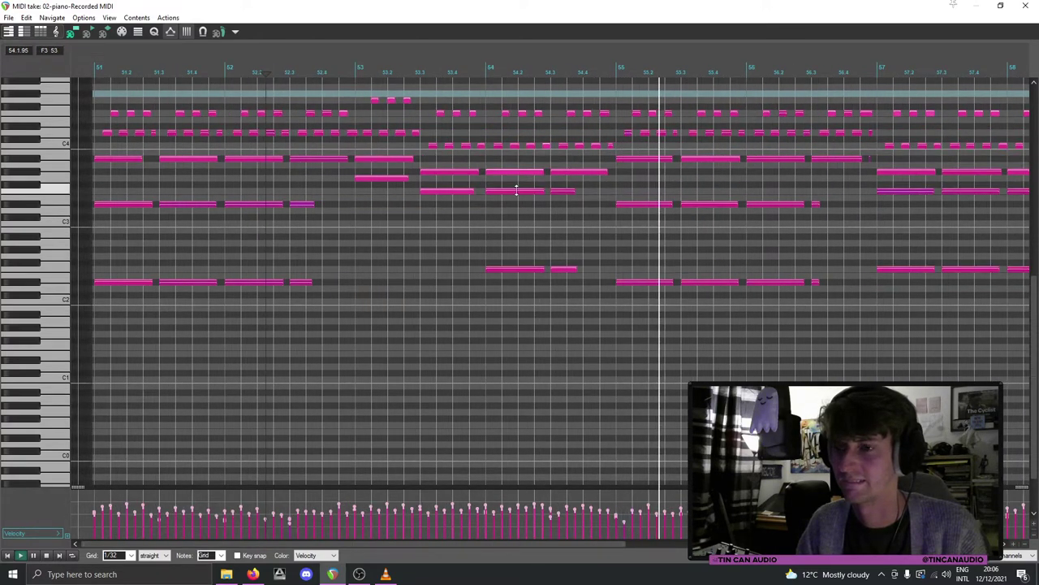
scroll(516, 188, "up", 1)
key("Escape")
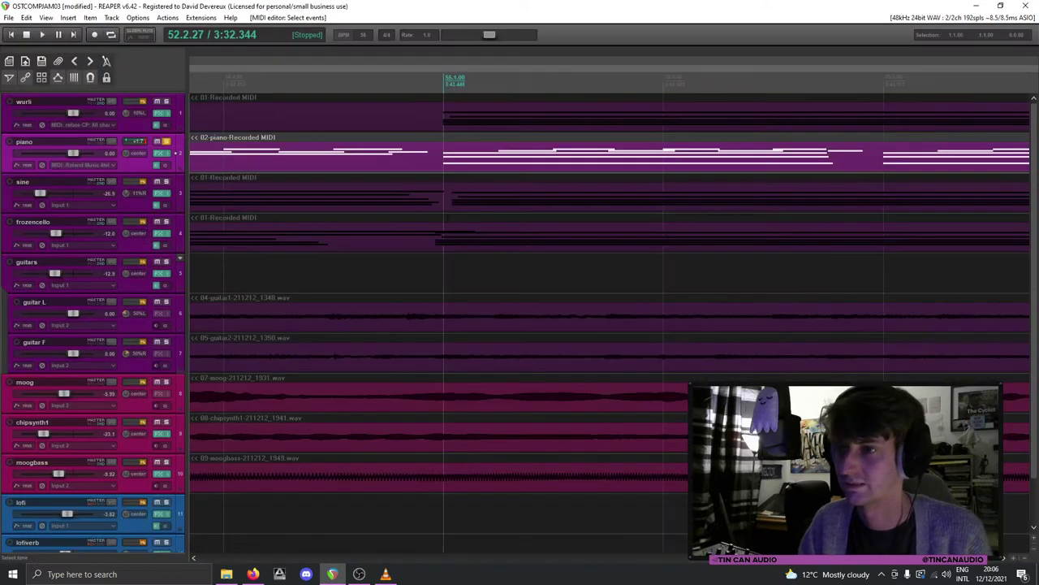
Step: Solo the wurli track alongside the piano and play both from bar 52
scroll(357, 187, "down", 2)
key("space")
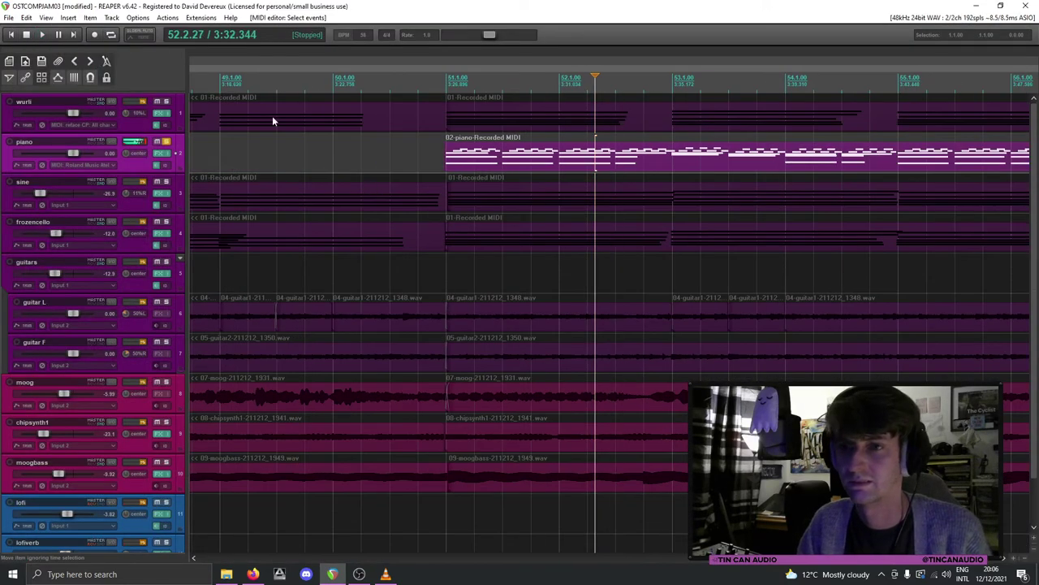
left_click(166, 102)
key("space")
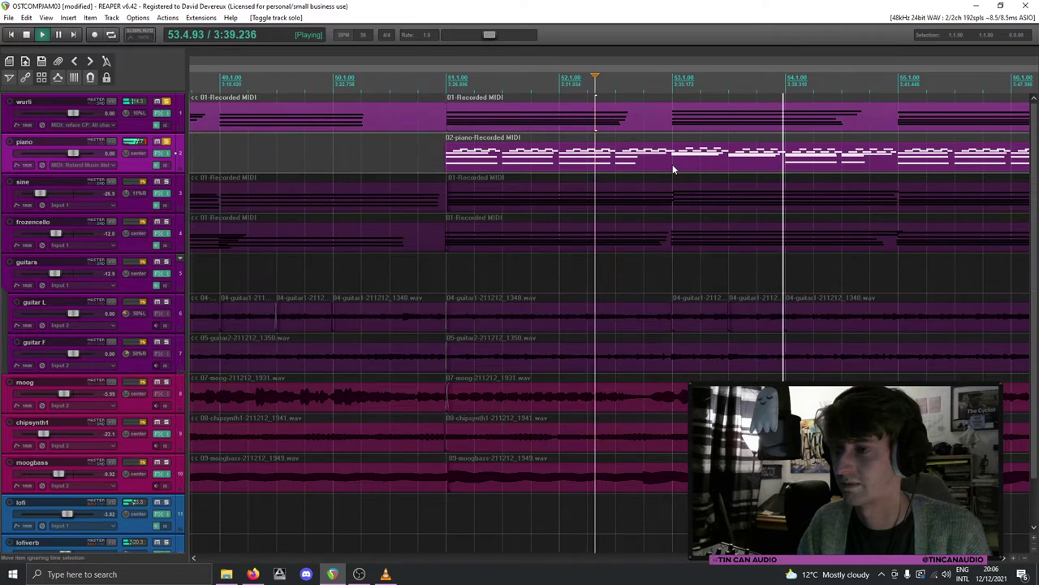
scroll(673, 164, "down", 2)
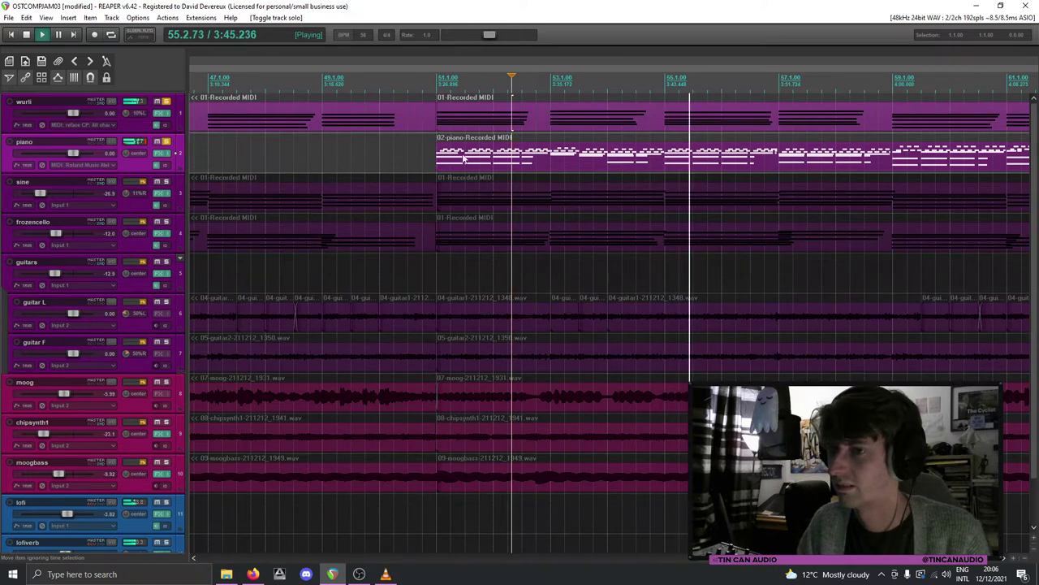
Step: Replace bars 51 to 55 of the piano part with a copy of its bars 55 to 59, splitting the item at bar 59
left_click_drag(437, 157, 674, 165)
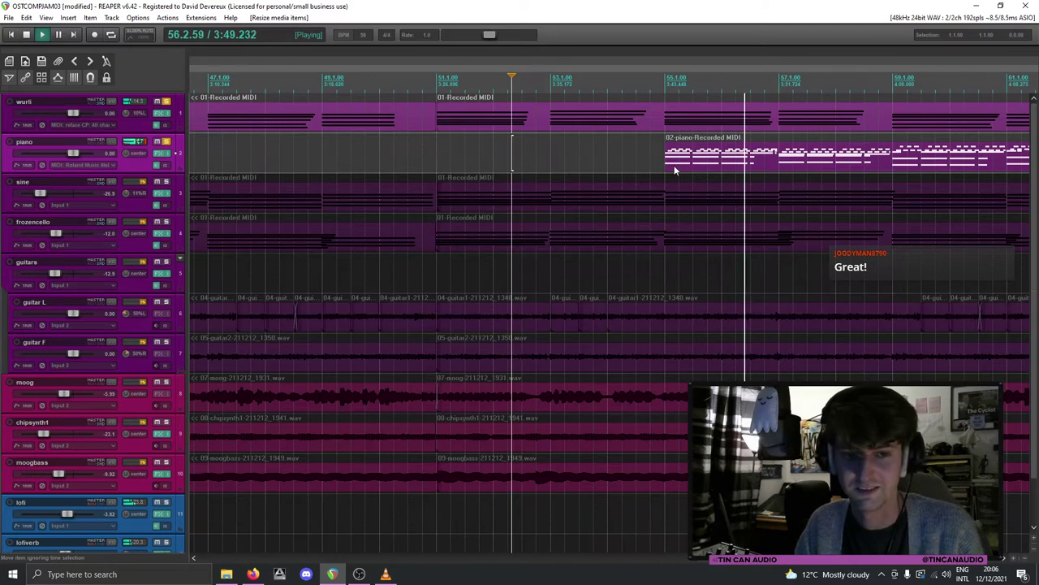
key("space")
left_click(891, 167)
key("s")
left_click(836, 168)
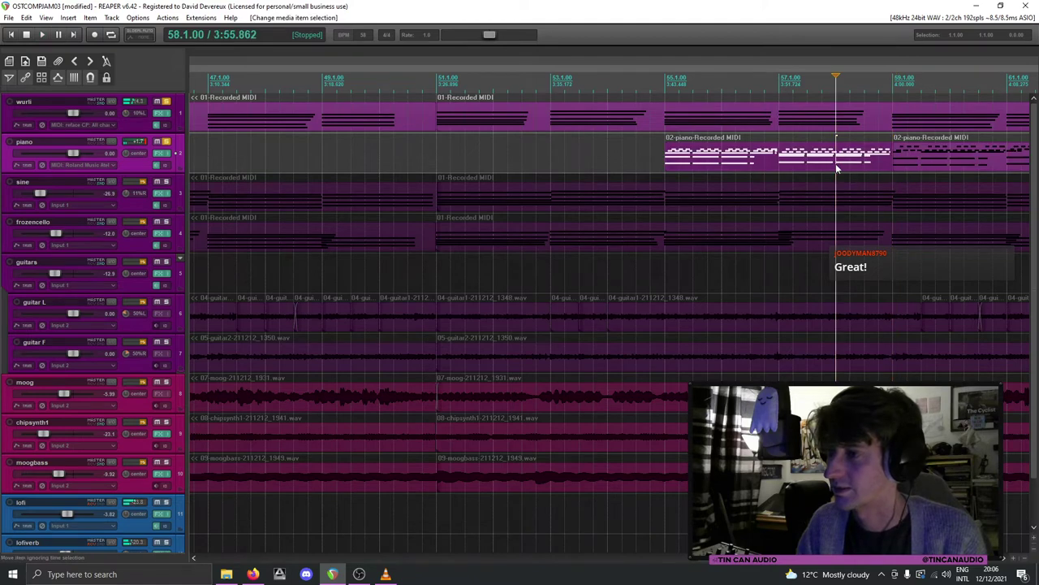
left_click(436, 156)
key("ctrl+v")
Step: Play the rearranged piano part from just before bar 51 and remove the wurli from the solo
left_click(421, 159)
key("space")
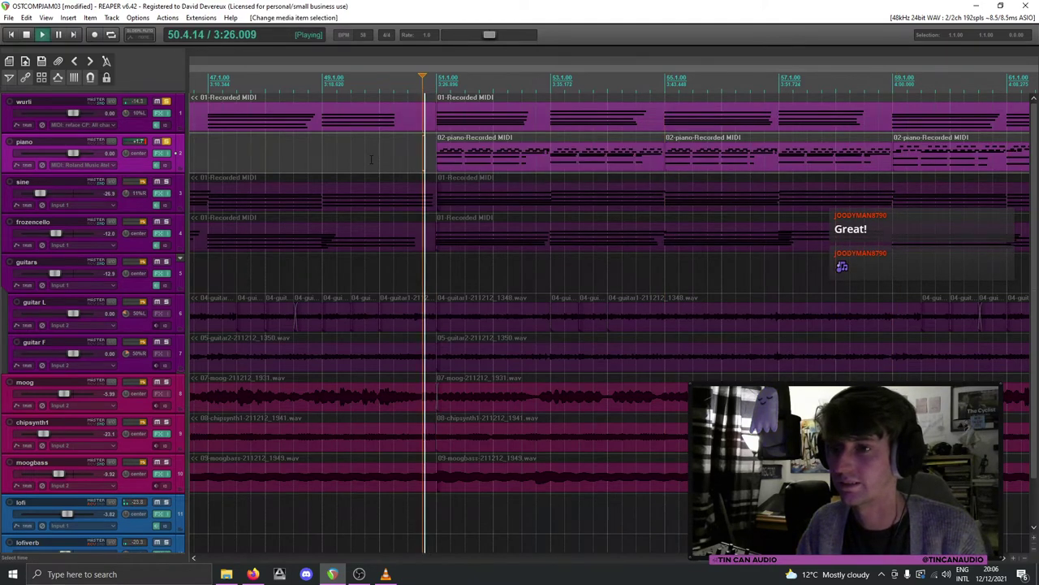
left_click(166, 102)
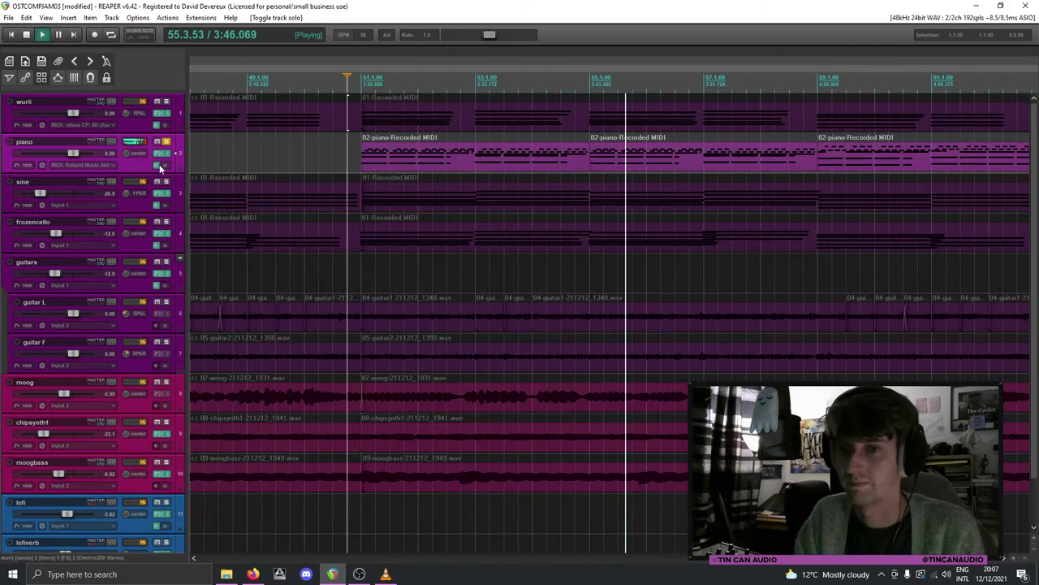
Step: Add an empty track directly below the piano track
key("ctrl+t")
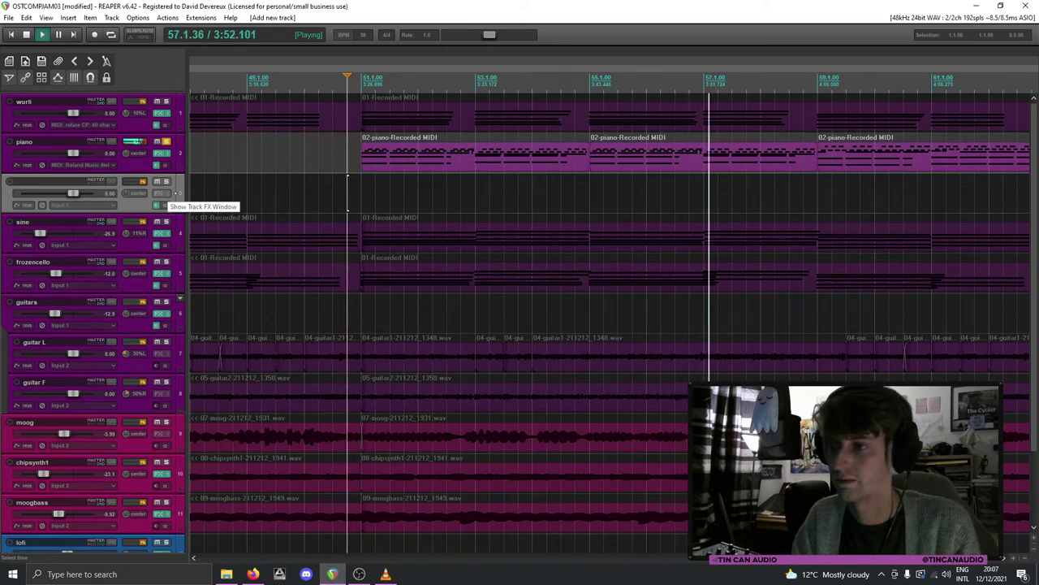
key("minus")
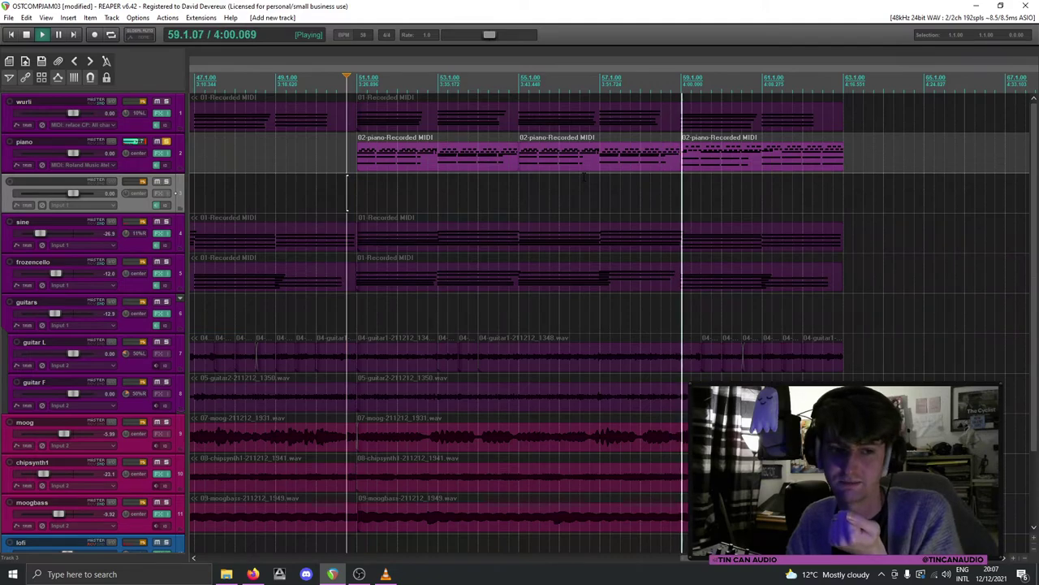
Step: Adjust the starting edge of the last piano item at bar 59
left_click(705, 166)
scroll(703, 166, "up", 4)
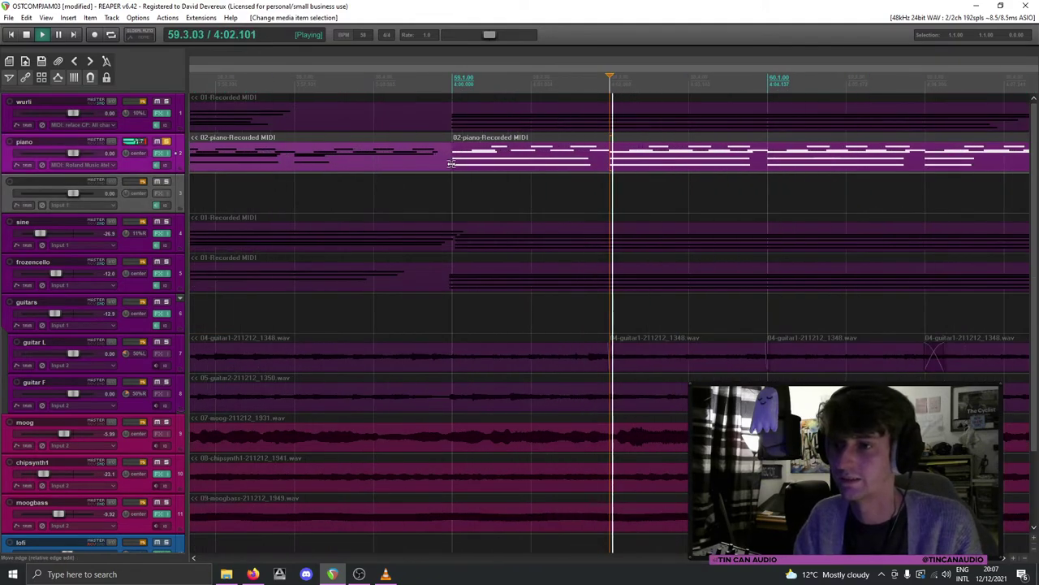
mouse_move(452, 164)
left_mouse_down()
mouse_move(441, 169)
mouse_move(467, 161)
left_mouse_up()
scroll(482, 162, "down", 4)
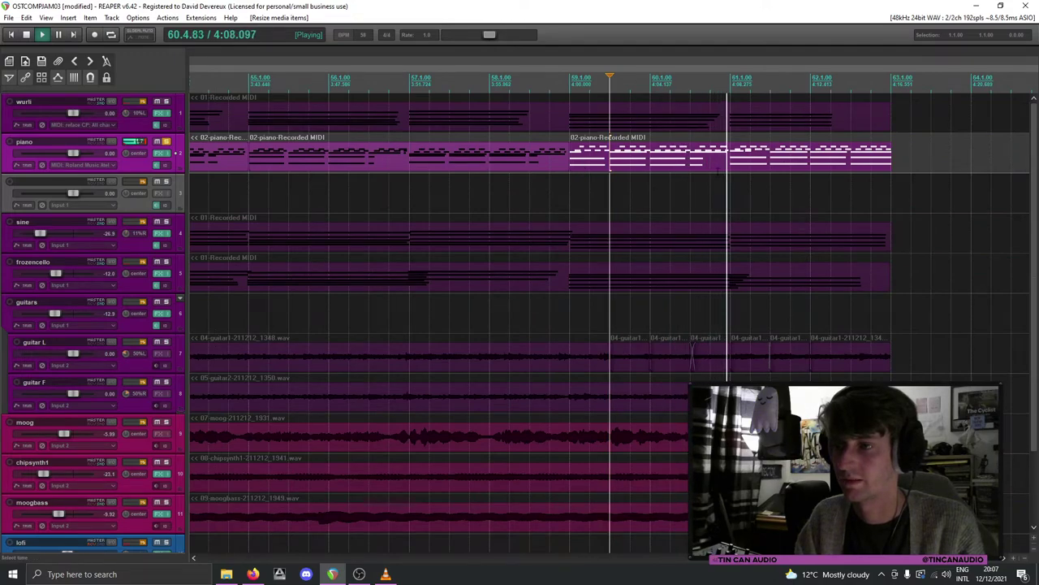
Step: Try transposing all notes of the piano item at bar 51 up 12 semitones and close the MIDI editor
scroll(718, 168, "down", 2)
double_click(394, 159)
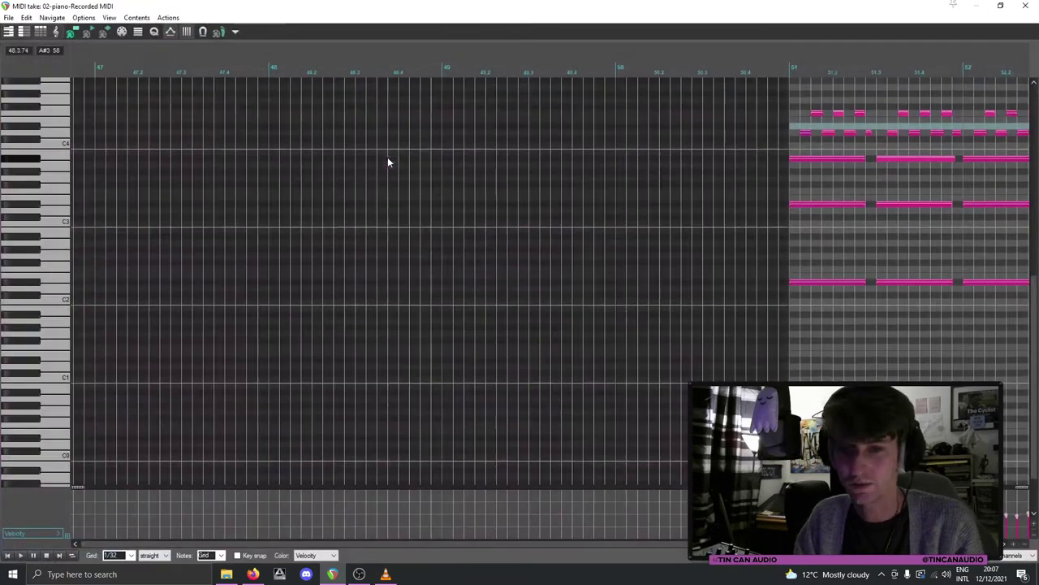
key("ctrl+t")
type("12")
left_click(530, 333)
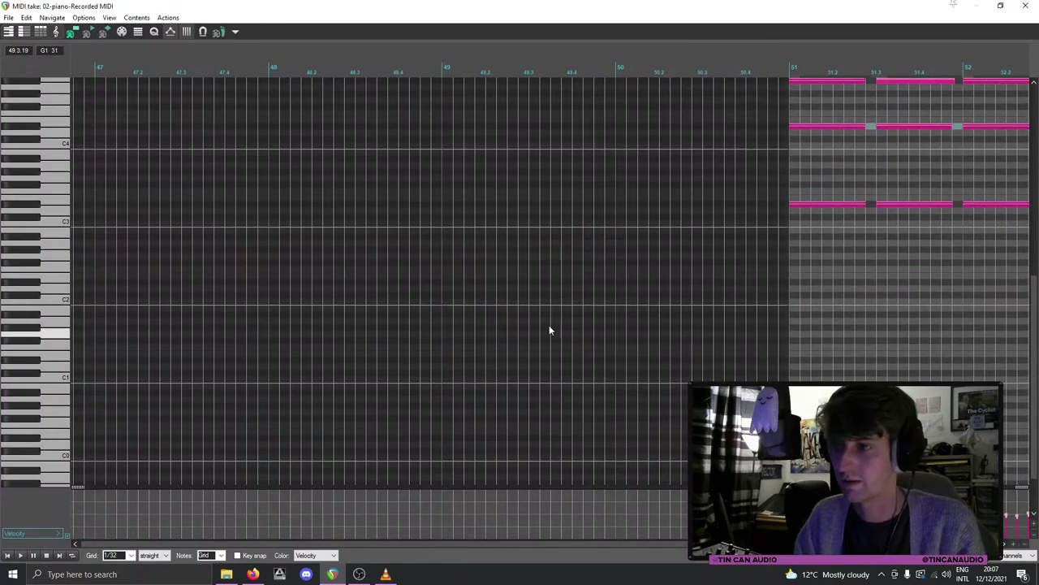
left_click(1025, 5)
Step: Play the transposed piano from bar 51, unsolo it to hear the full mix, then solo it again
left_click(275, 169)
key("space")
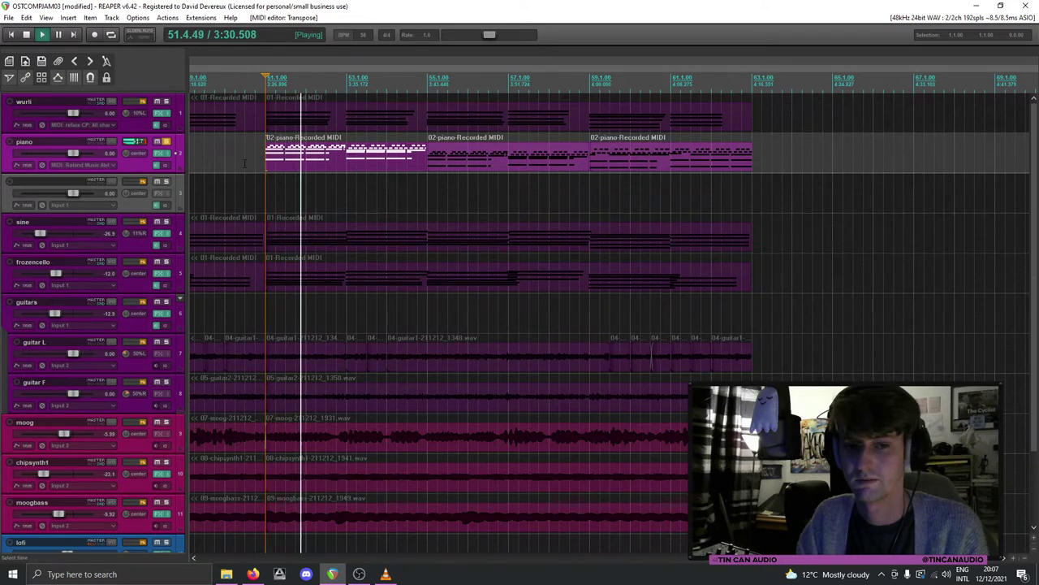
left_click(167, 143)
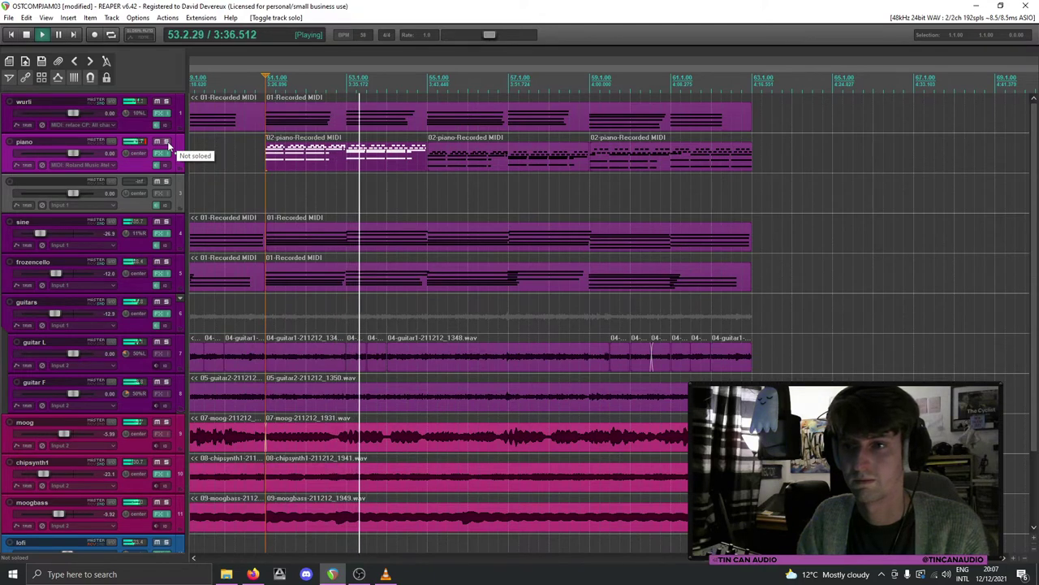
left_click(167, 143)
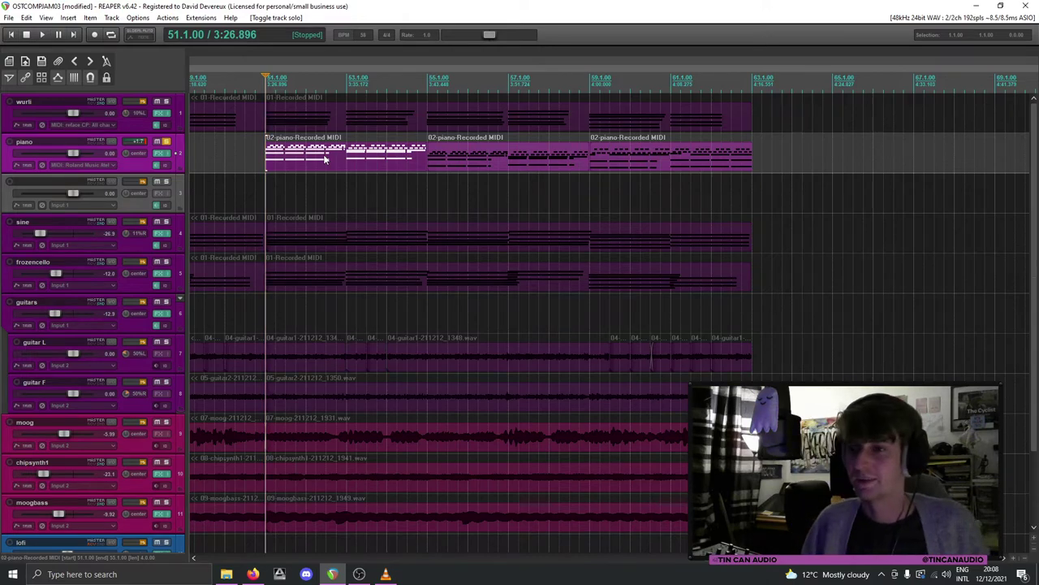
Step: Transpose all notes of the piano item at bar 51 by -12 semitones
double_click(324, 158)
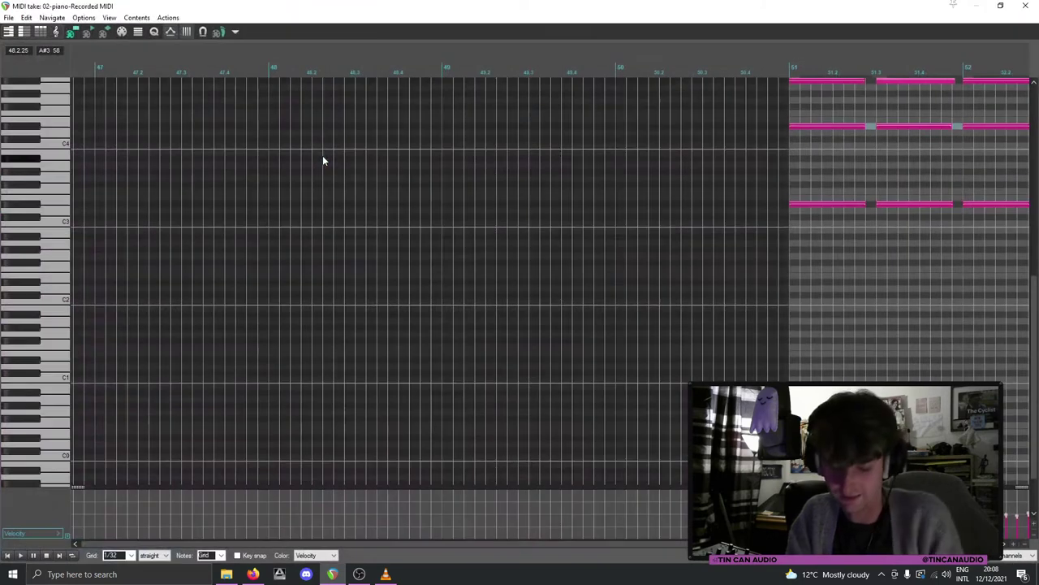
key("ctrl+t")
type("-12")
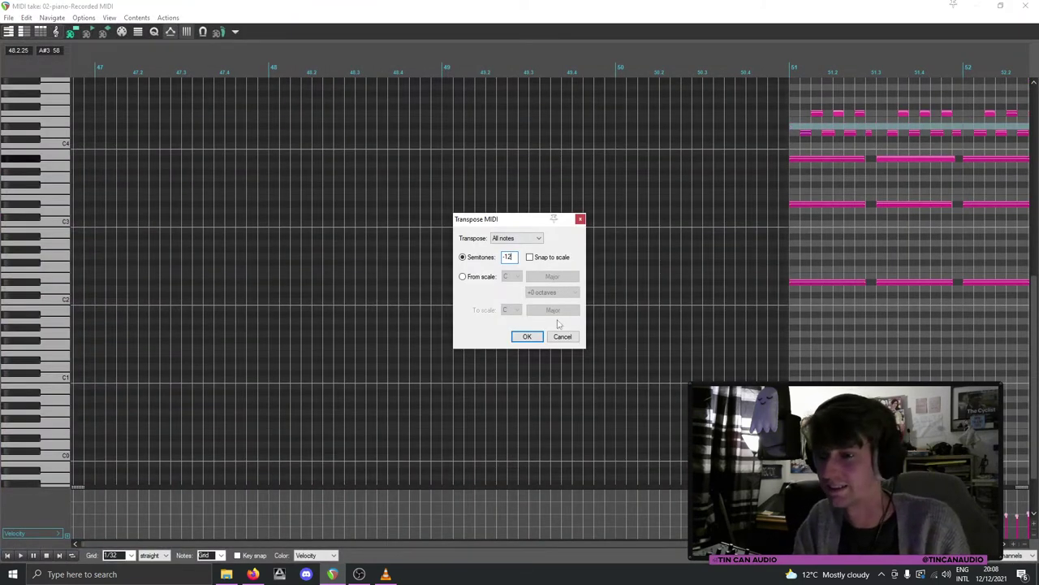
left_click(527, 336)
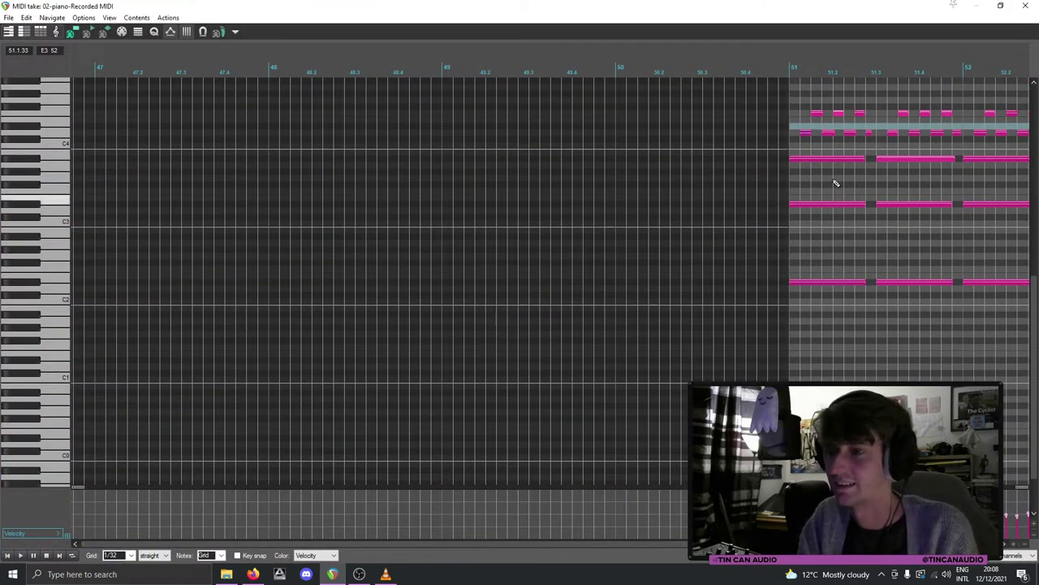
Step: Play the soloed piano track from bar 51 and review its Felt Piano instrument settings
left_click(1025, 6)
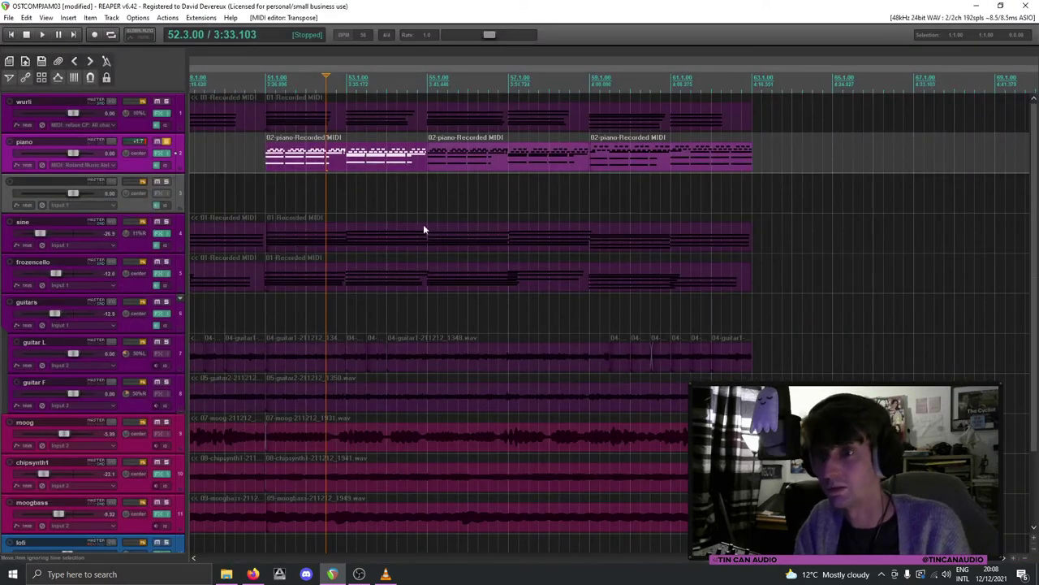
left_click(266, 166)
key("space")
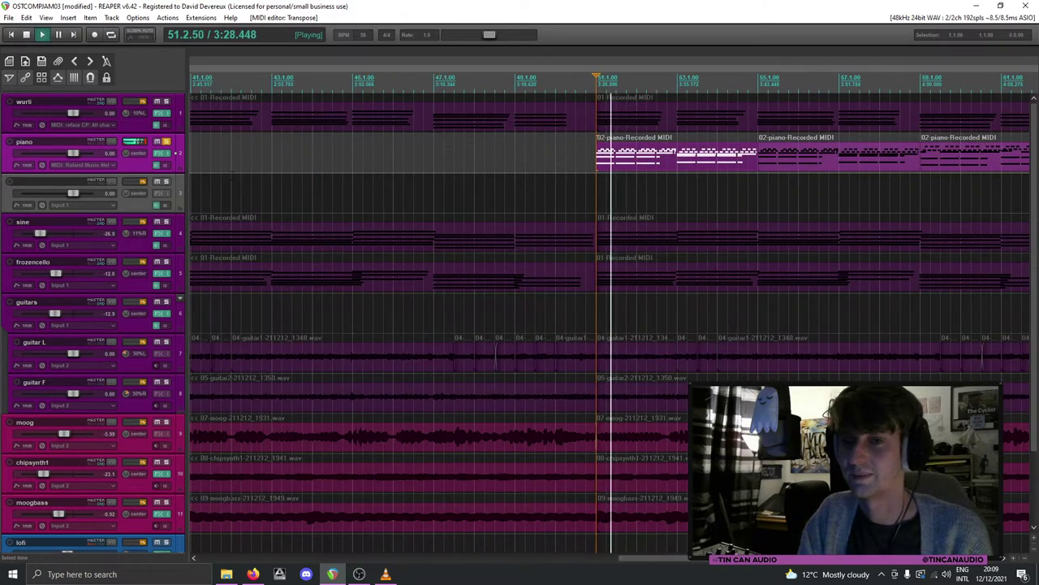
key("shift+f")
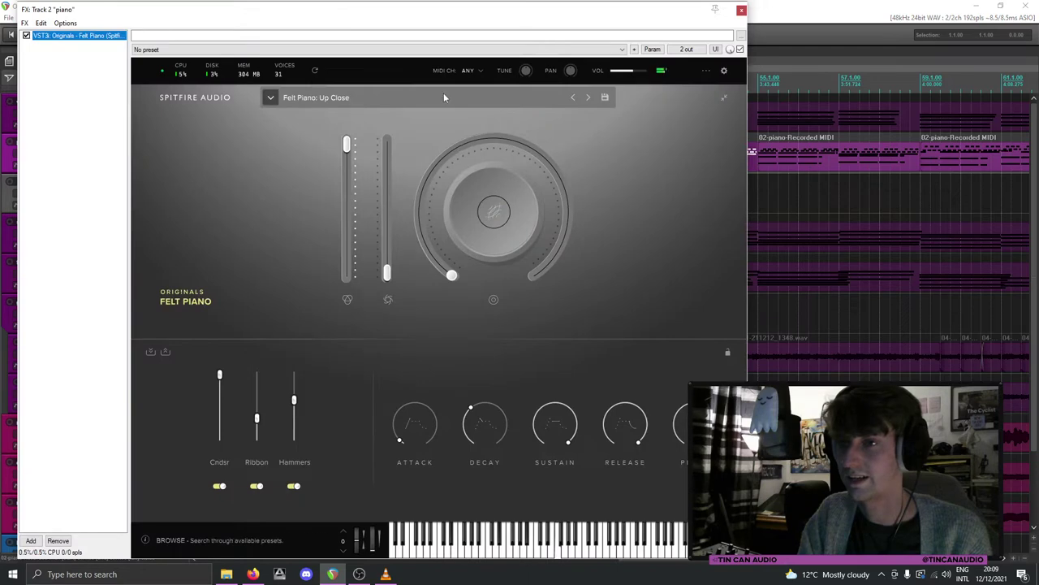
left_click(741, 10)
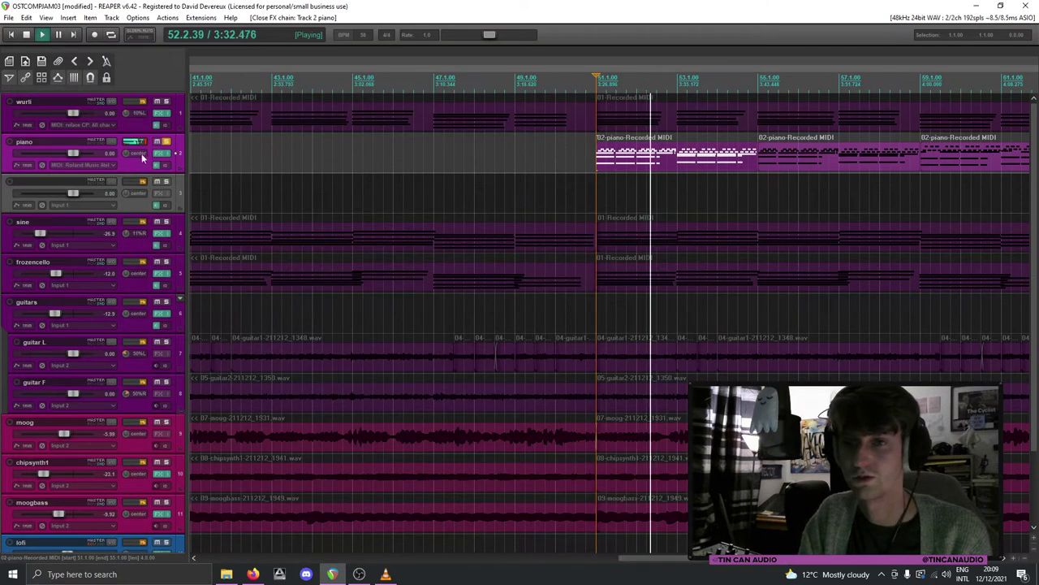
Step: Add sends from the piano track to the lofiverb and lofi tracks
left_click(106, 145)
left_click(318, 237)
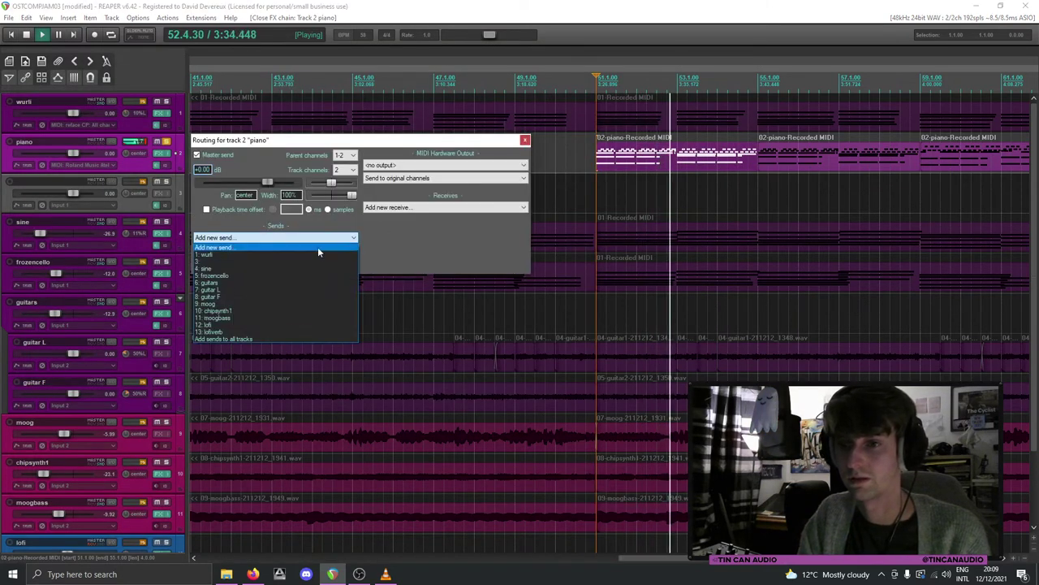
left_click(282, 331)
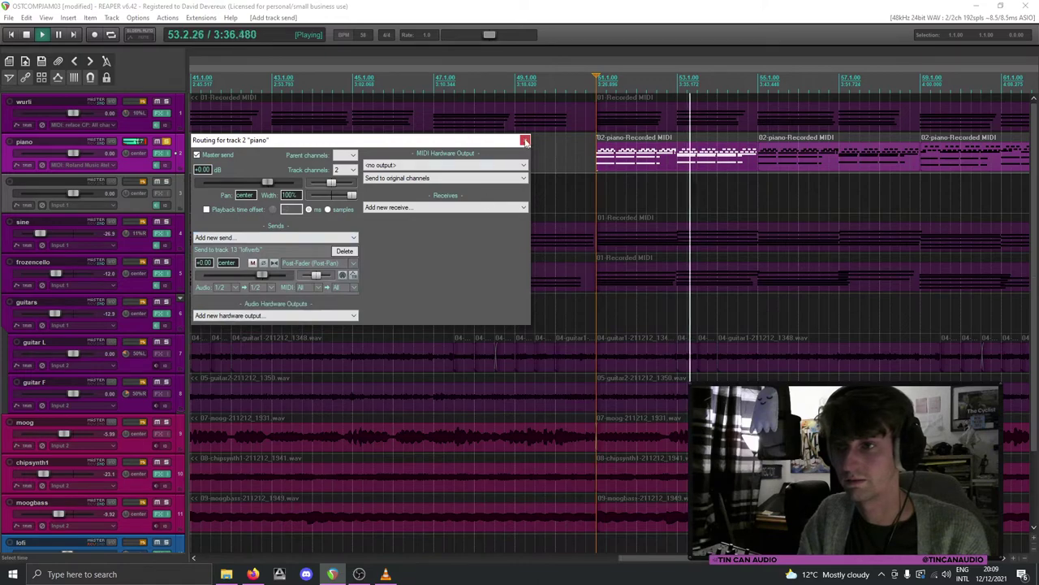
key("Escape")
scroll(410, 167, "down", 3)
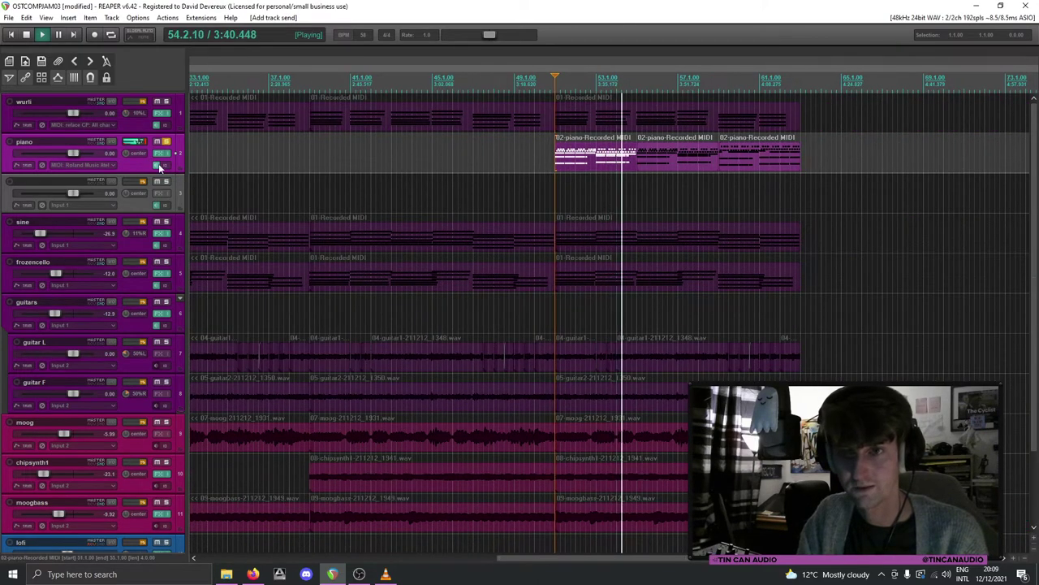
left_click(99, 146)
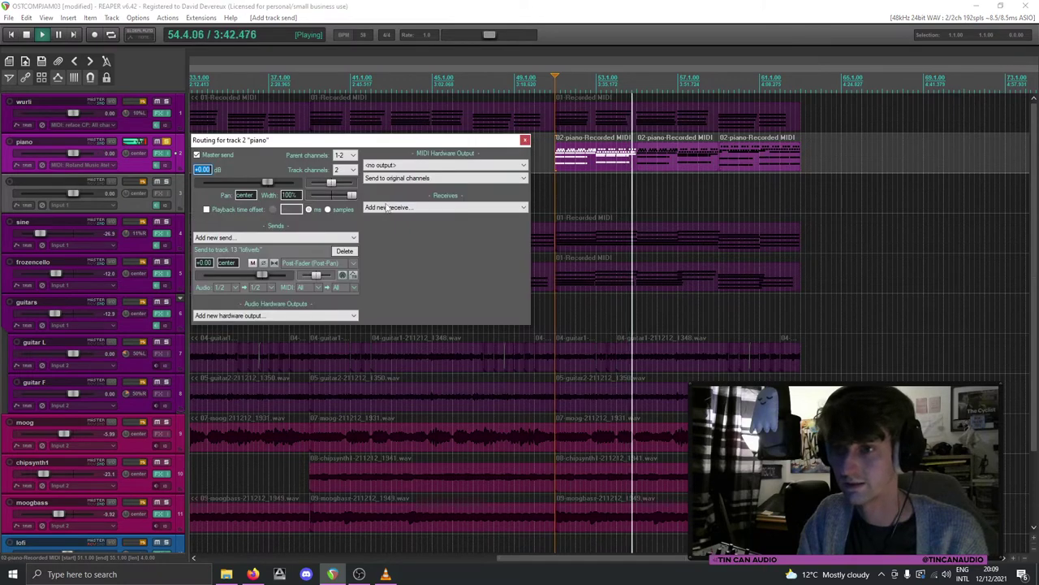
left_click(275, 237)
left_click(281, 330)
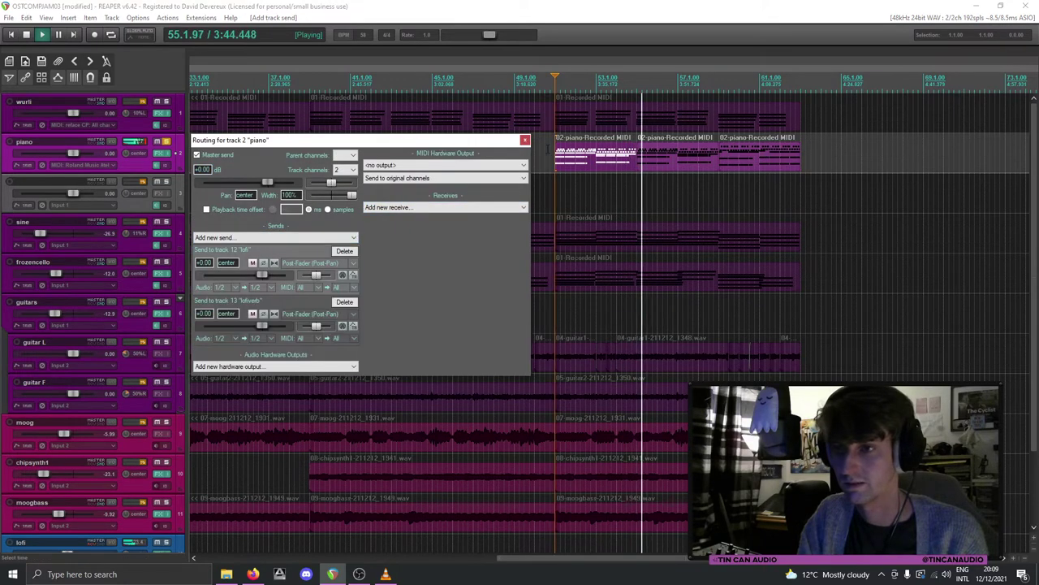
key("Escape")
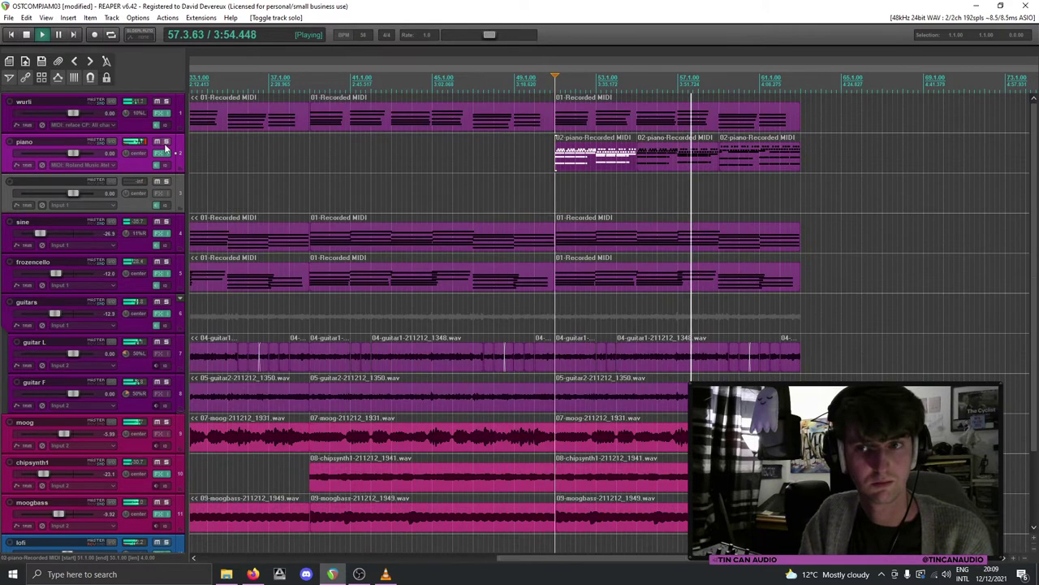
Step: Unsolo the piano track and name the empty track below it "wurli2"
left_click(166, 144)
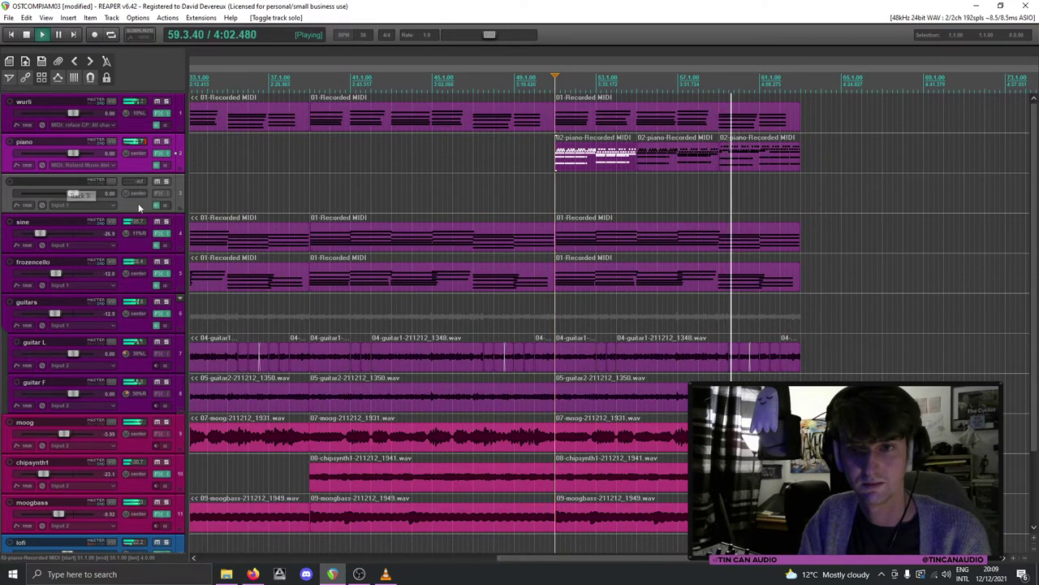
double_click(34, 182)
type("wurli")
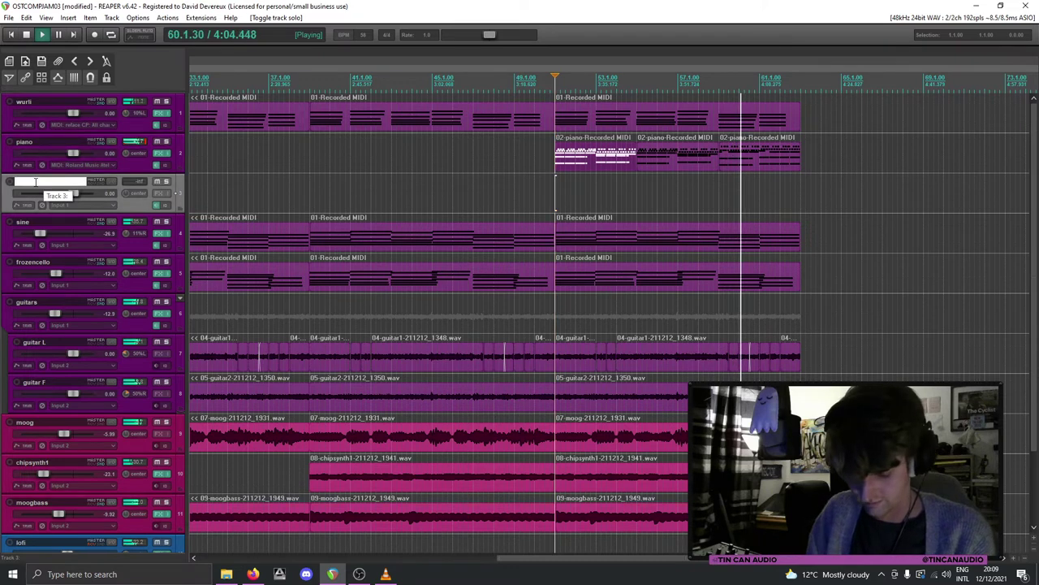
type("2")
key("Return")
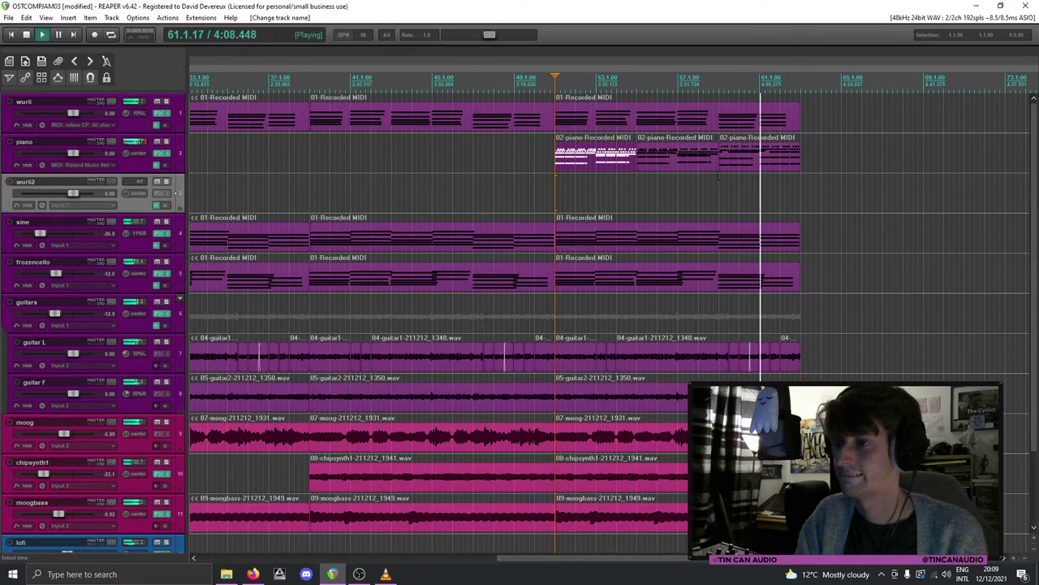
Step: Try to quantize the positions of all notes in the last piano item to a straight 1/16 grid at 100% strength
left_click(734, 167)
double_click(734, 166)
key("q")
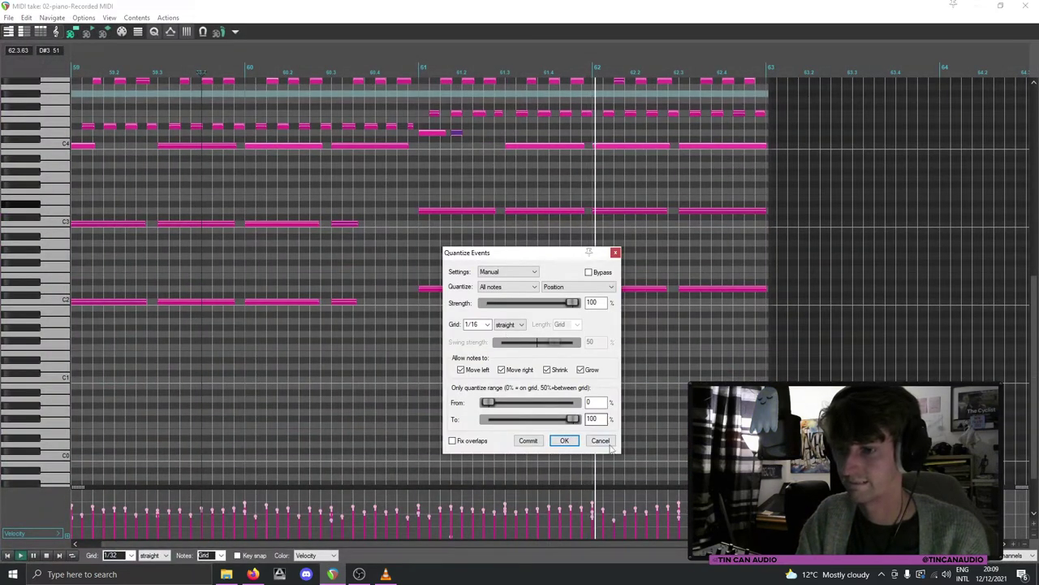
left_click(571, 443)
left_click(1025, 7)
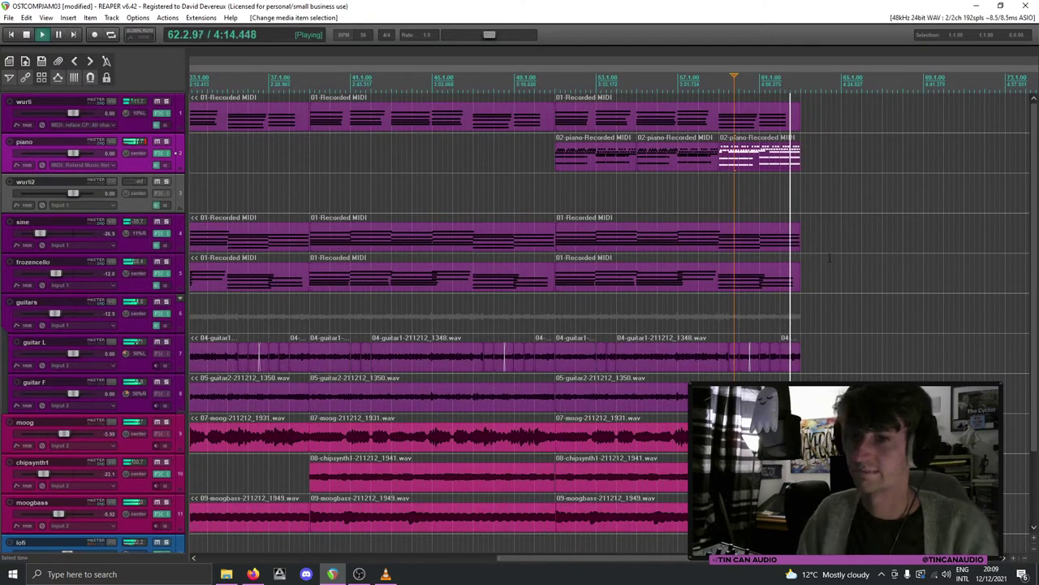
Step: Stop playback and add the Waves Electric200 Stereo instrument to the wurli2 track
key("space")
left_click(591, 167)
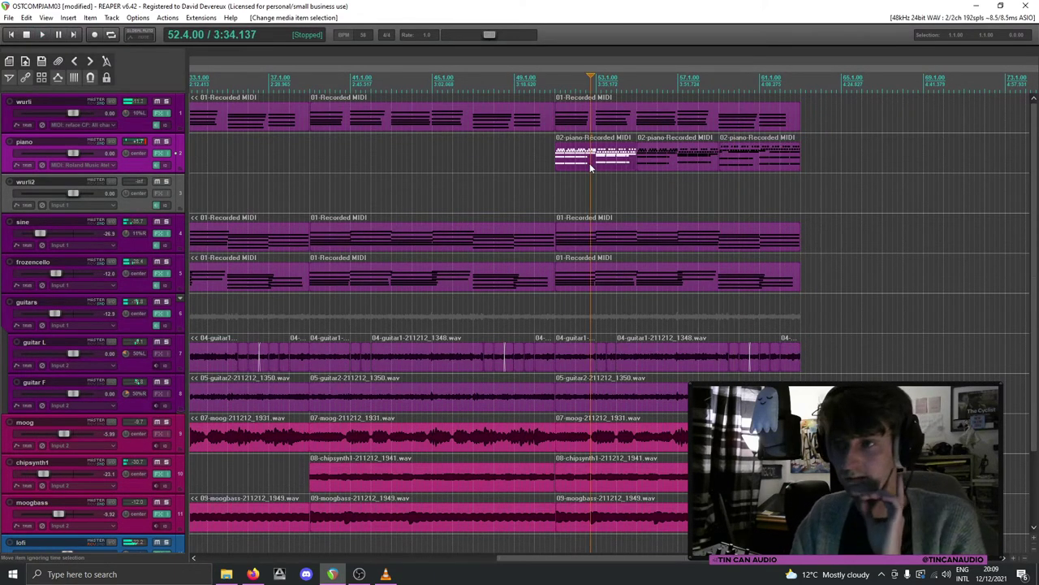
scroll(591, 166, "down", 4)
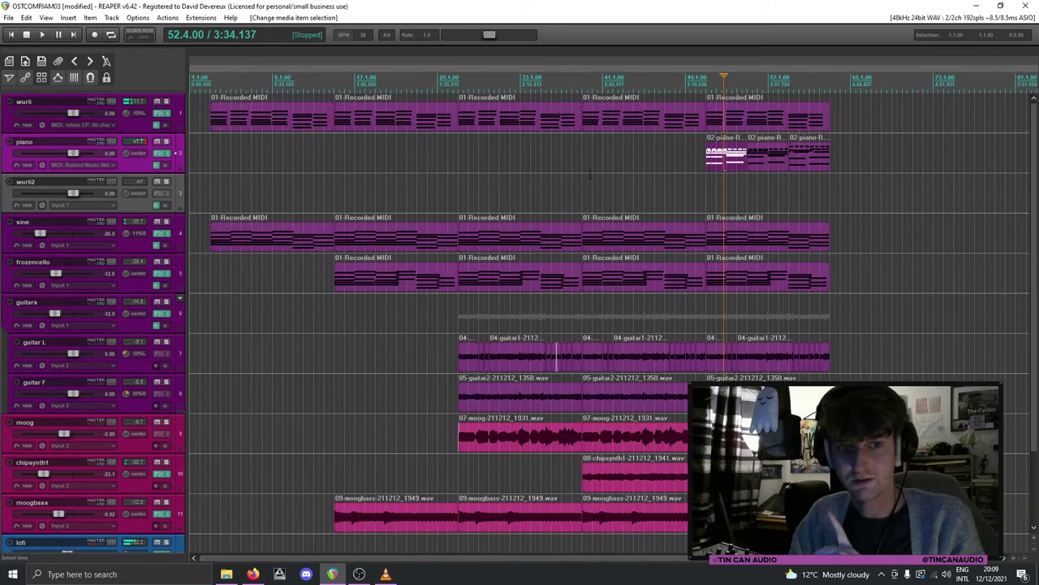
left_click(159, 192)
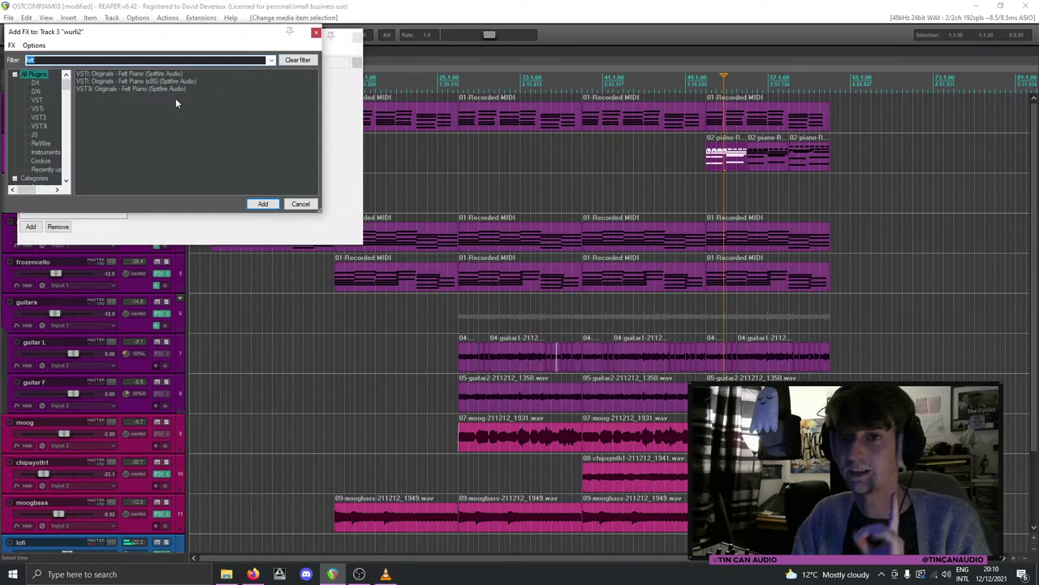
type("electric")
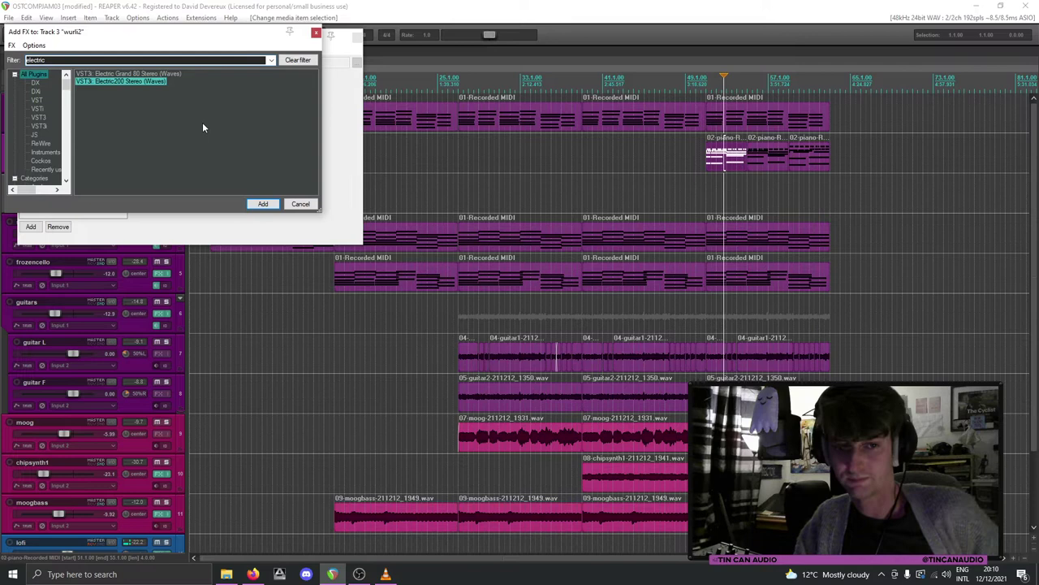
key("Return")
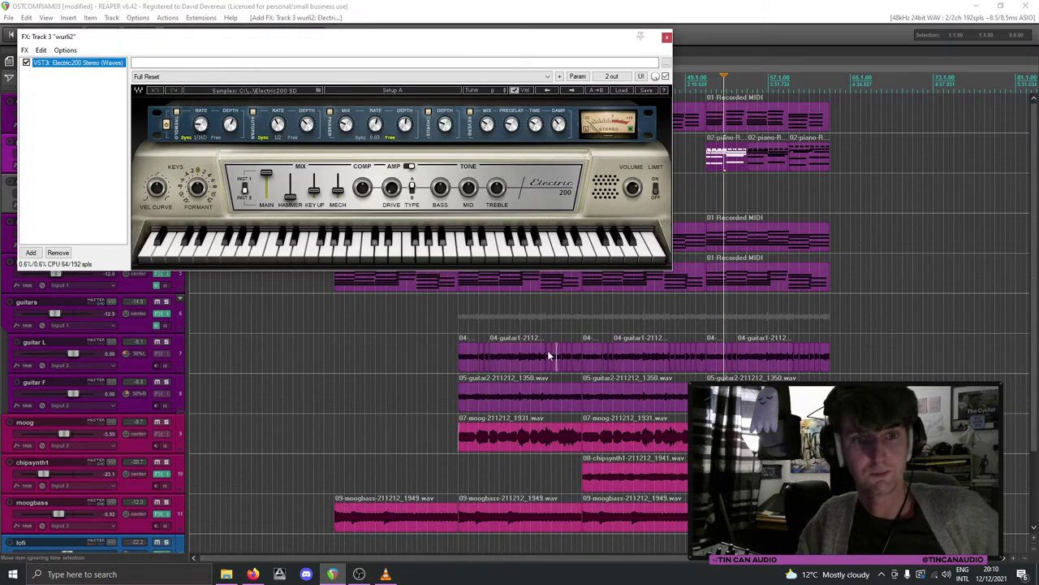
Step: Load the Creative factory preset "Ripples" in Electric200 and close its effects window
left_click(621, 89)
mouse_move(662, 192)
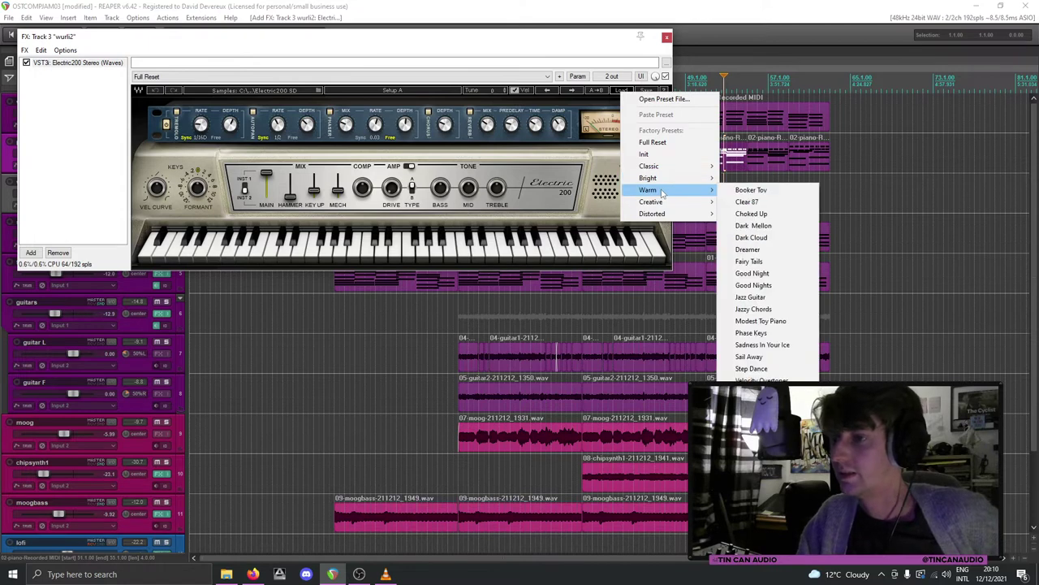
mouse_move(708, 204)
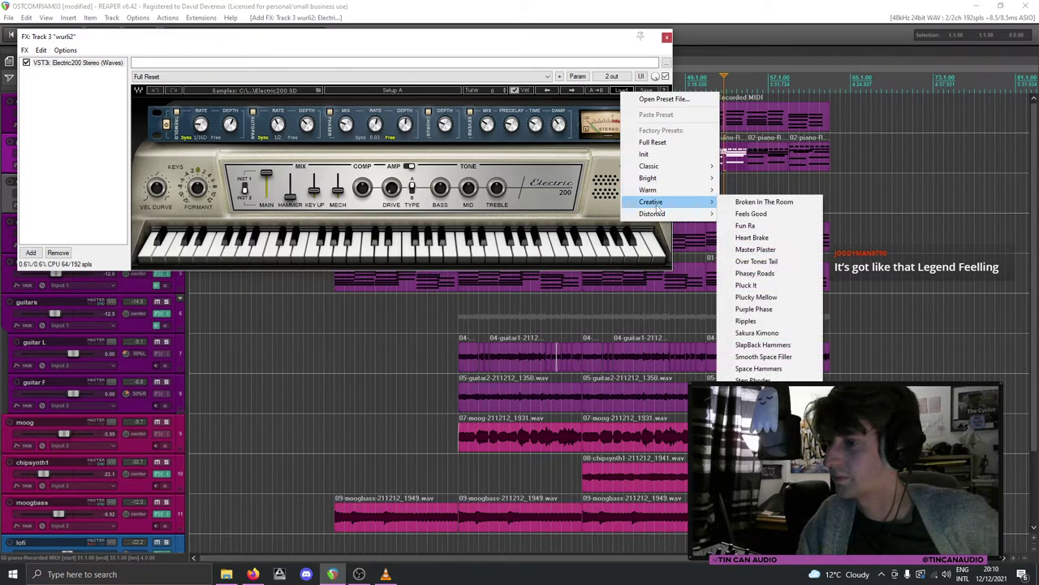
left_click(745, 321)
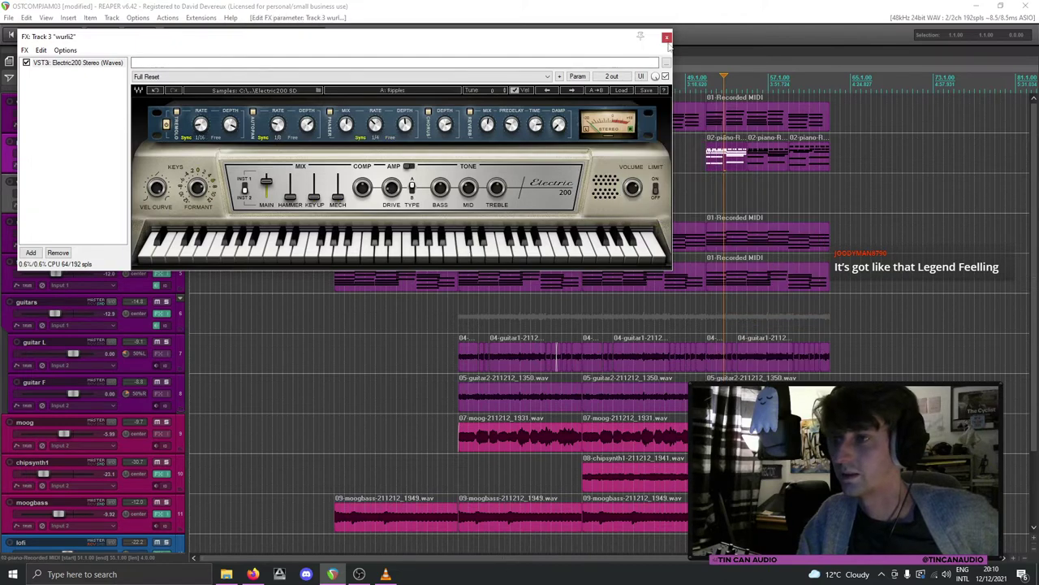
left_click(667, 38)
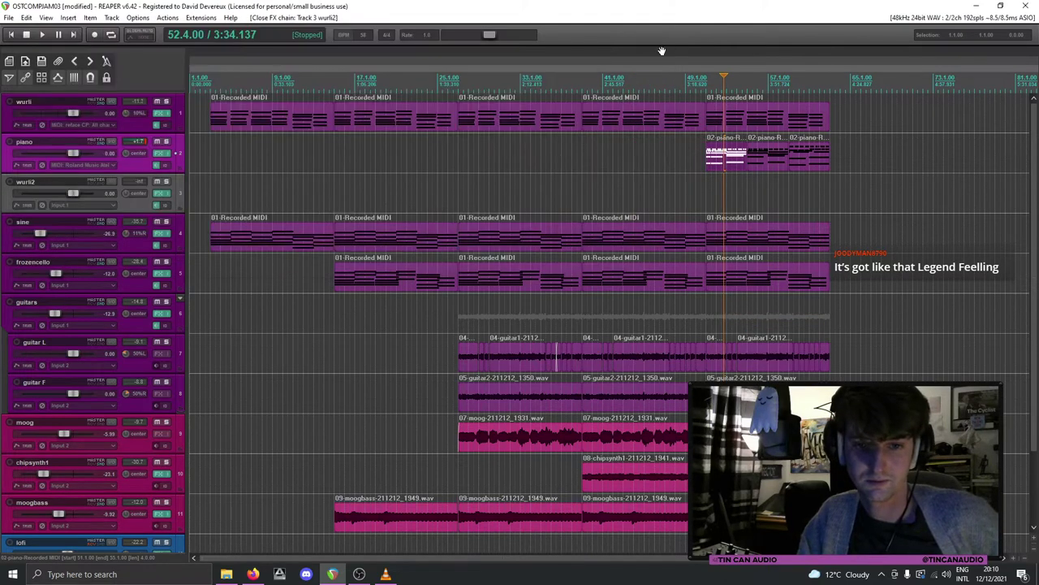
Step: Copy the three piano MIDI items onto the wurli2 track, starting at bar 51
scroll(725, 168, "up", 5)
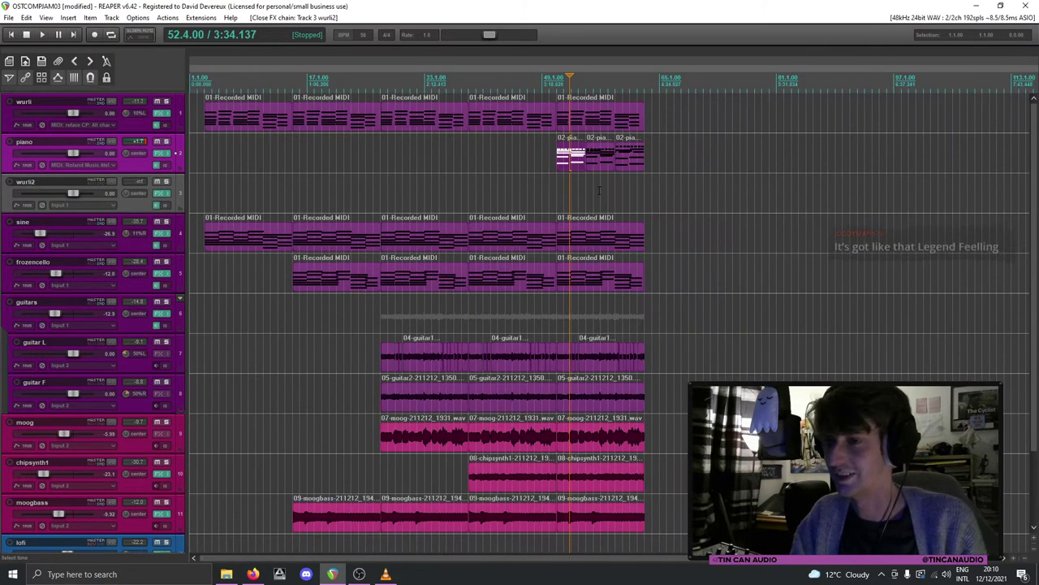
scroll(748, 179, "down", 3)
left_click(751, 169)
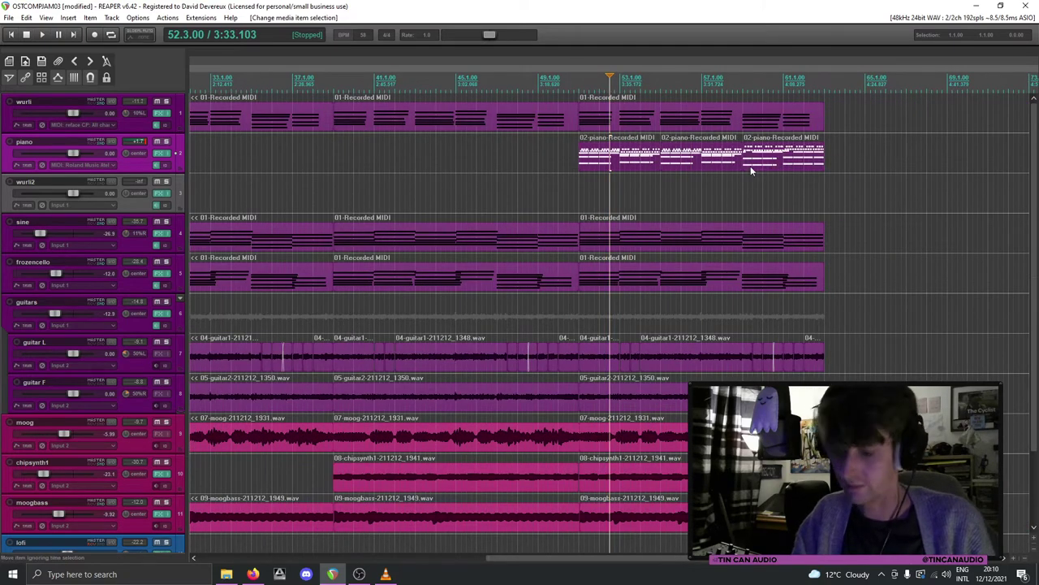
left_click(580, 190)
key("ctrl+v")
left_click(574, 197)
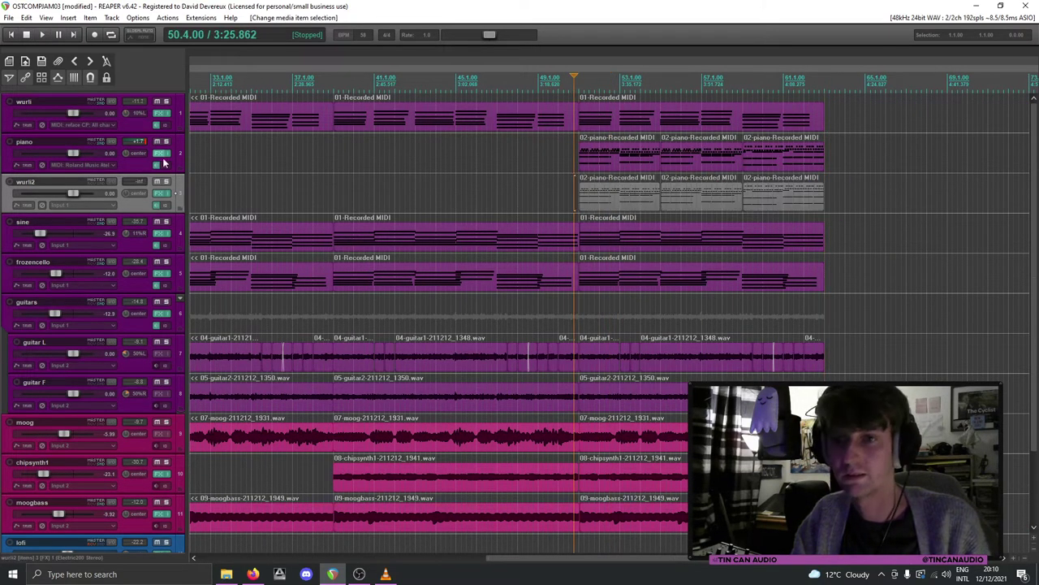
Step: Solo the wurli2 and piano tracks and listen to the doubled part together
left_click(165, 182)
left_click(166, 142)
key("space")
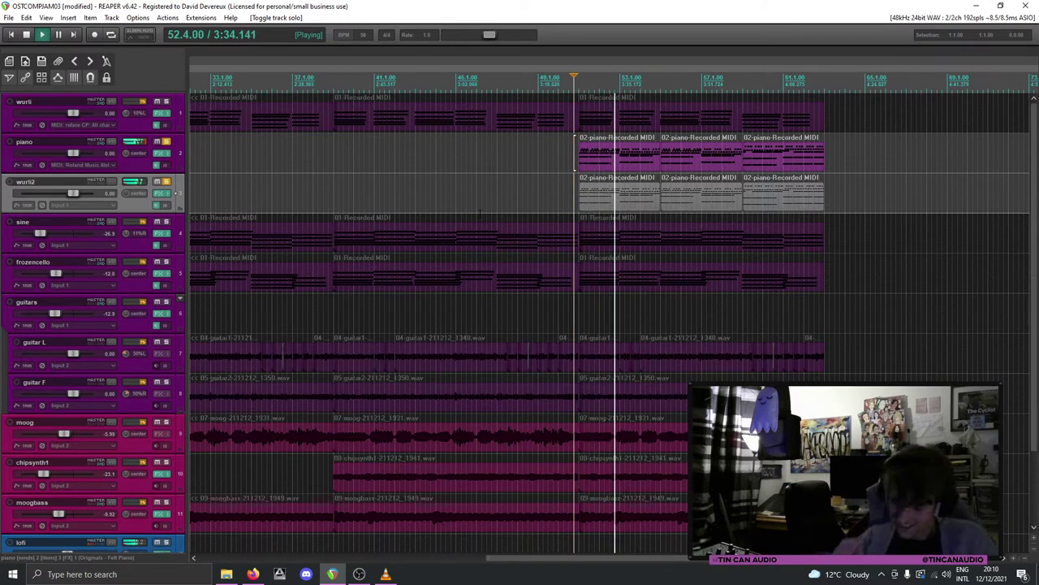
key("space")
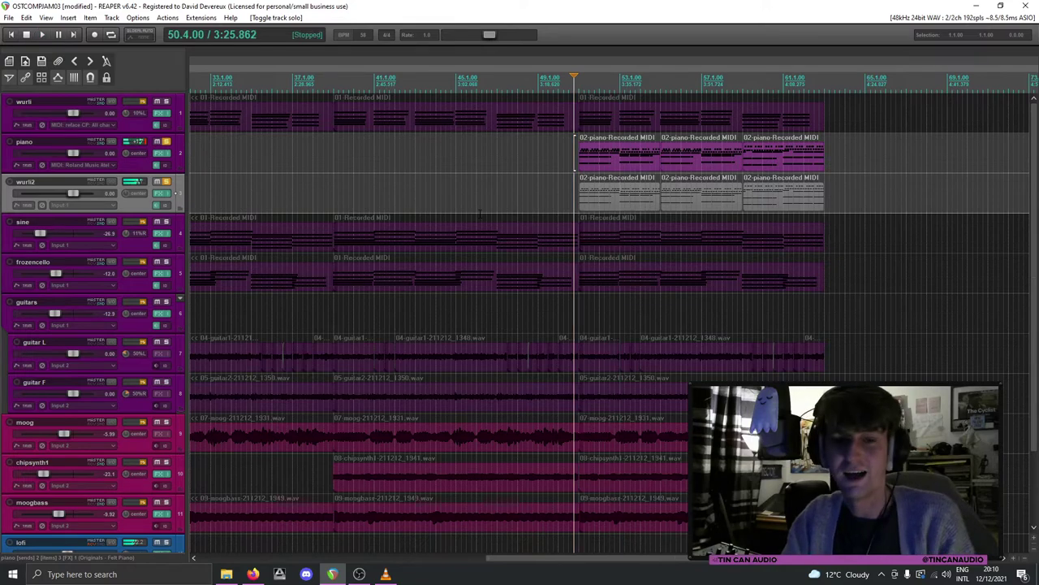
Step: Transpose all notes of the first wurli2 item up 12 semitones
double_click(623, 195)
key("ctrl+t")
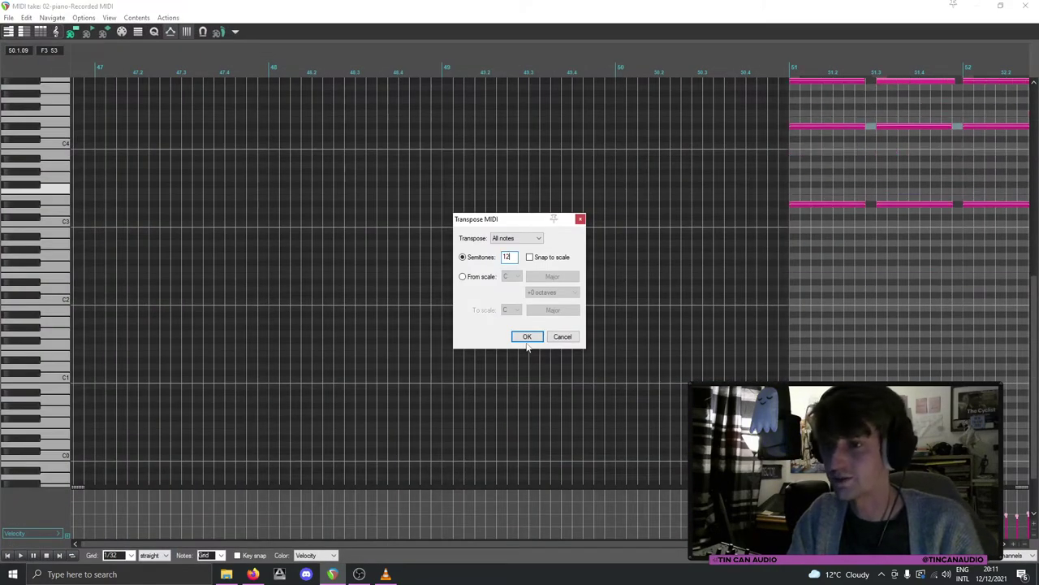
left_click(526, 337)
left_click(1029, 5)
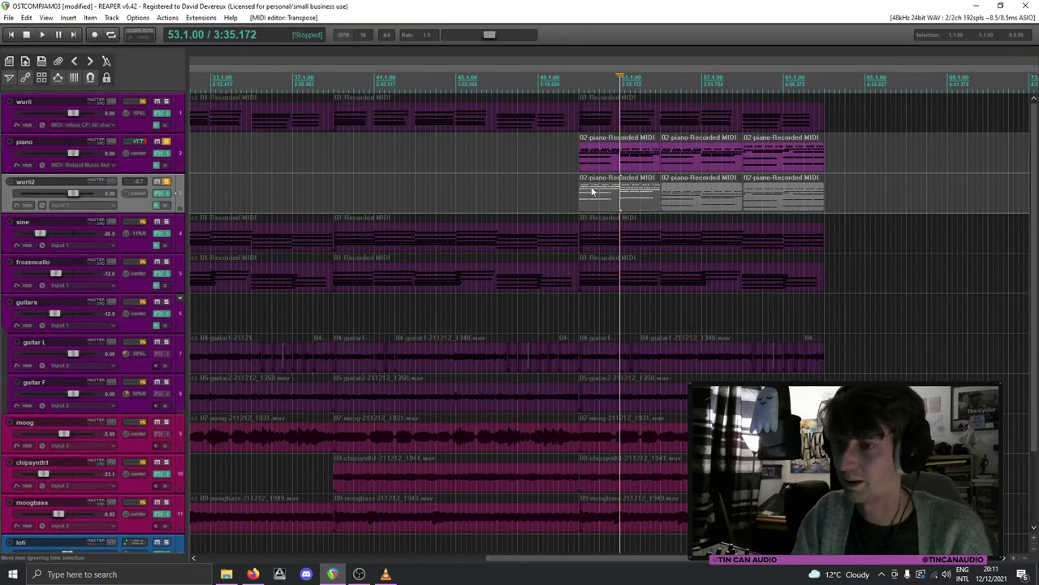
Step: Play from bar 51, unsolo wurli2 and piano, and return the wurli2 volume to 0.00 dB after trying -7.51 dB
key("space")
left_click_drag(75, 191, 63, 195)
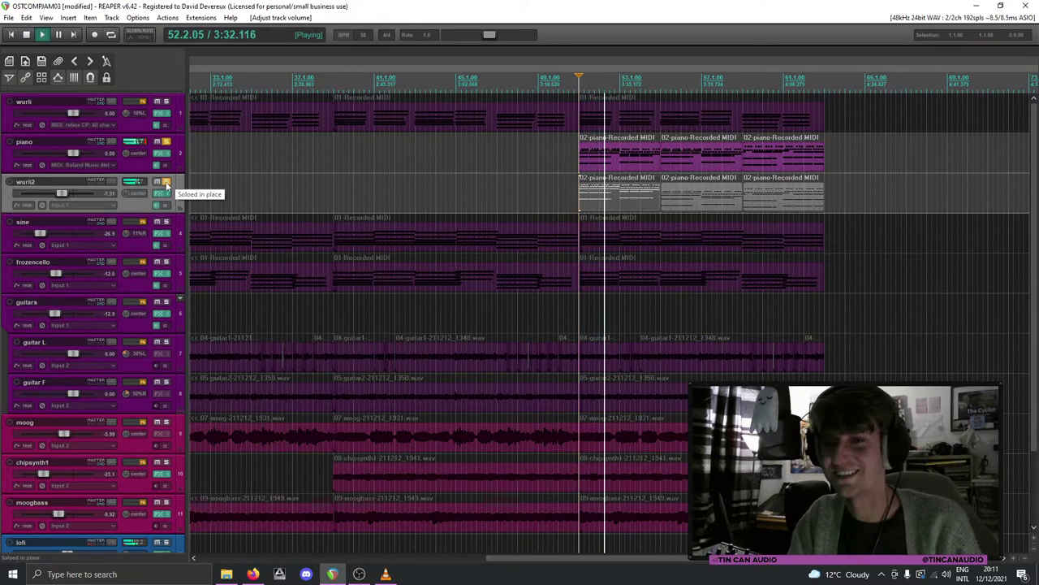
left_click(165, 183)
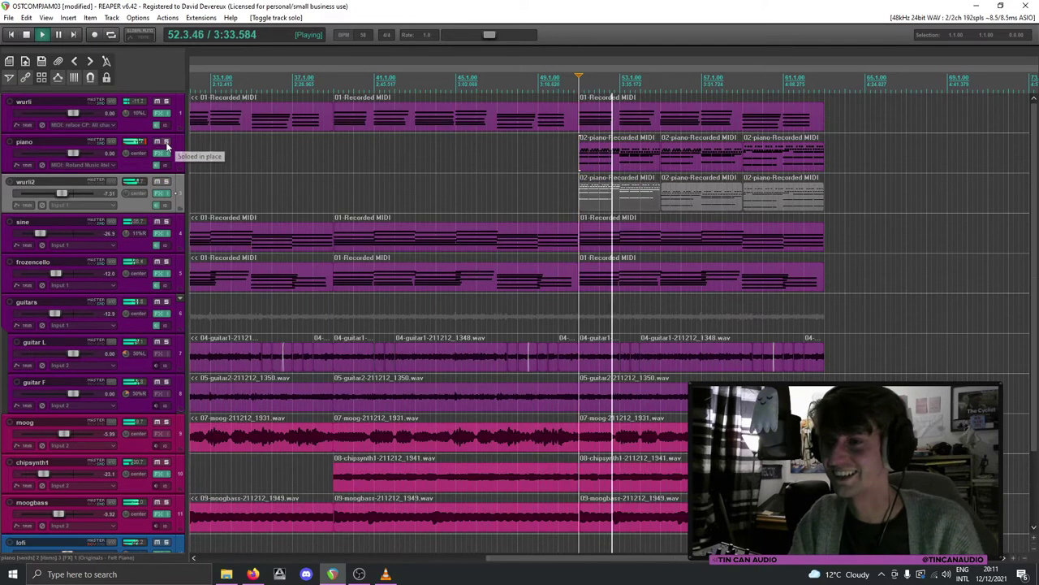
left_click(166, 143)
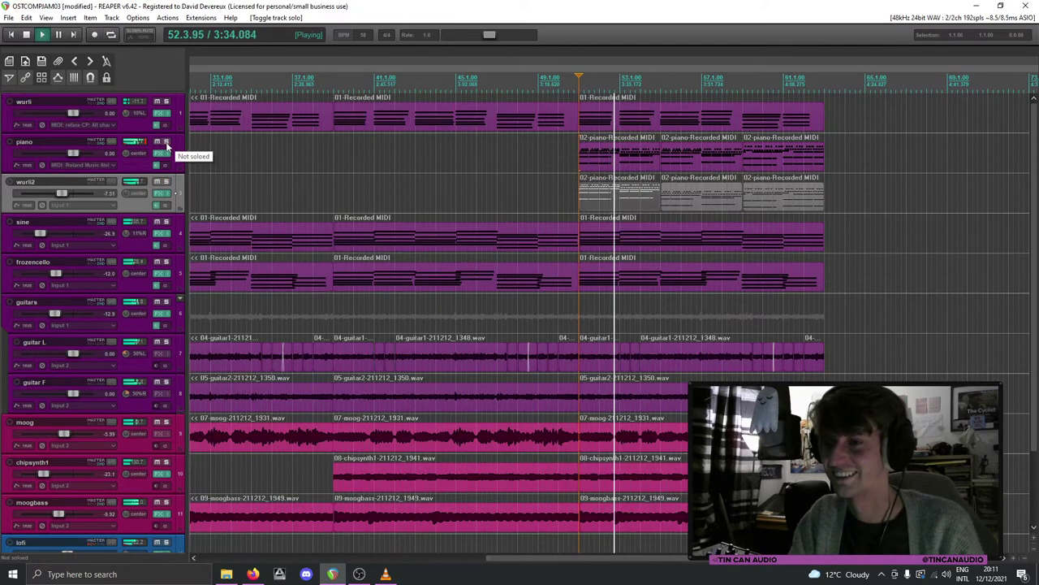
double_click(62, 192)
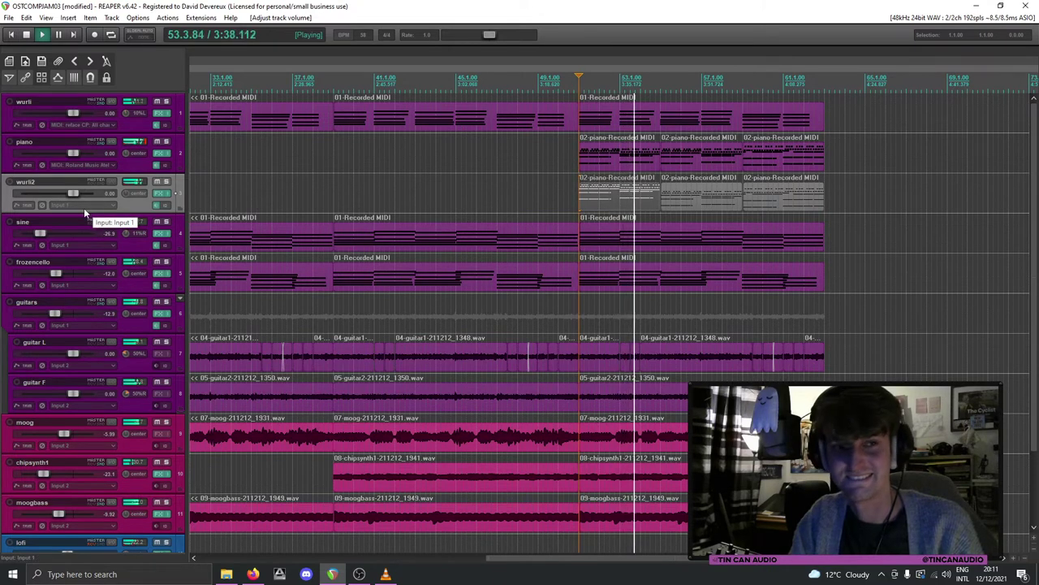
key("space")
left_click(603, 209)
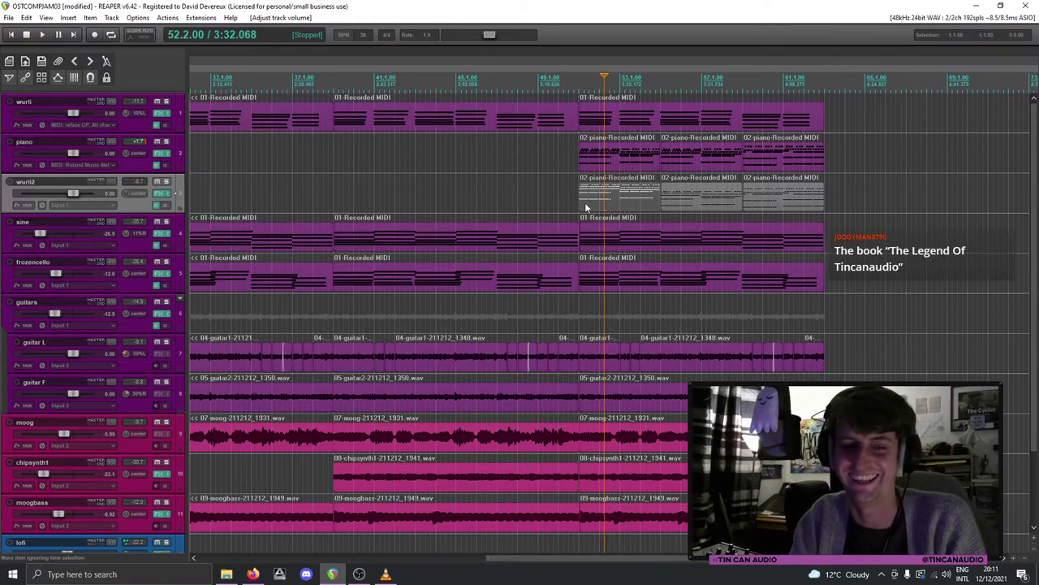
double_click(614, 204)
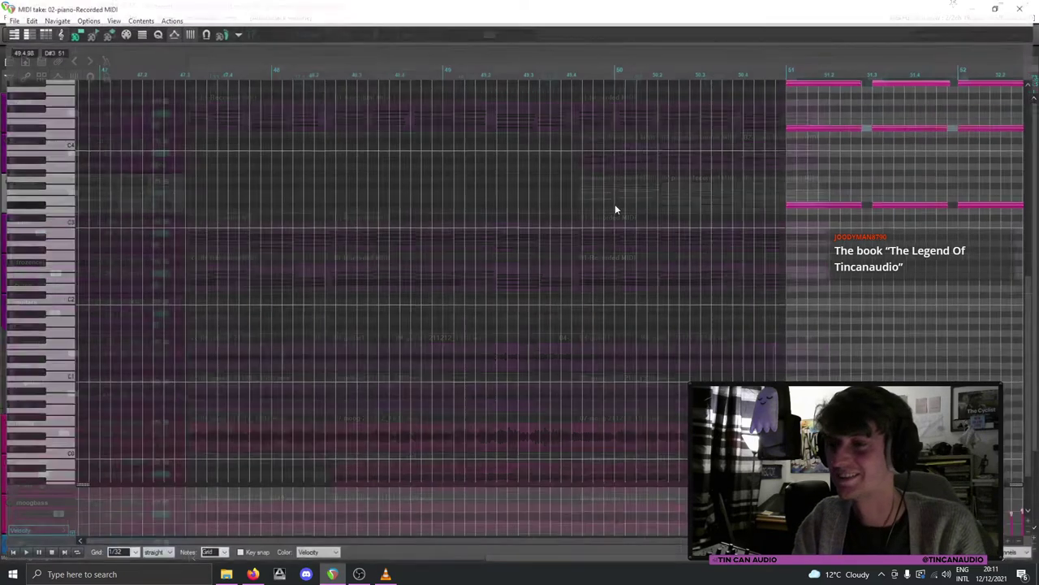
key("Escape")
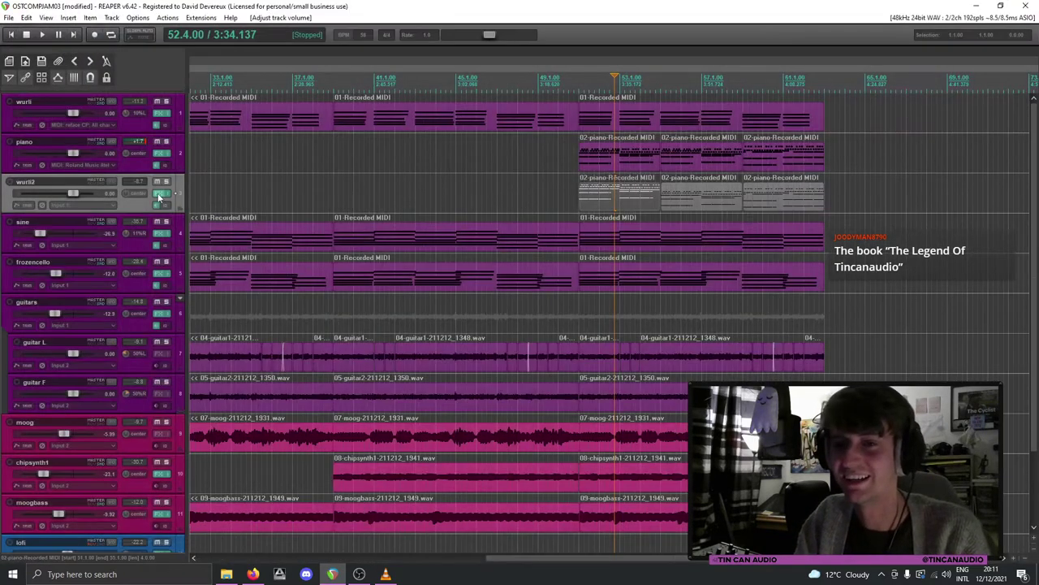
Step: Load the Bright factory preset Room Temperature into the wurli2 track's Electric200 and close its FX window
left_click(159, 194)
left_click(622, 90)
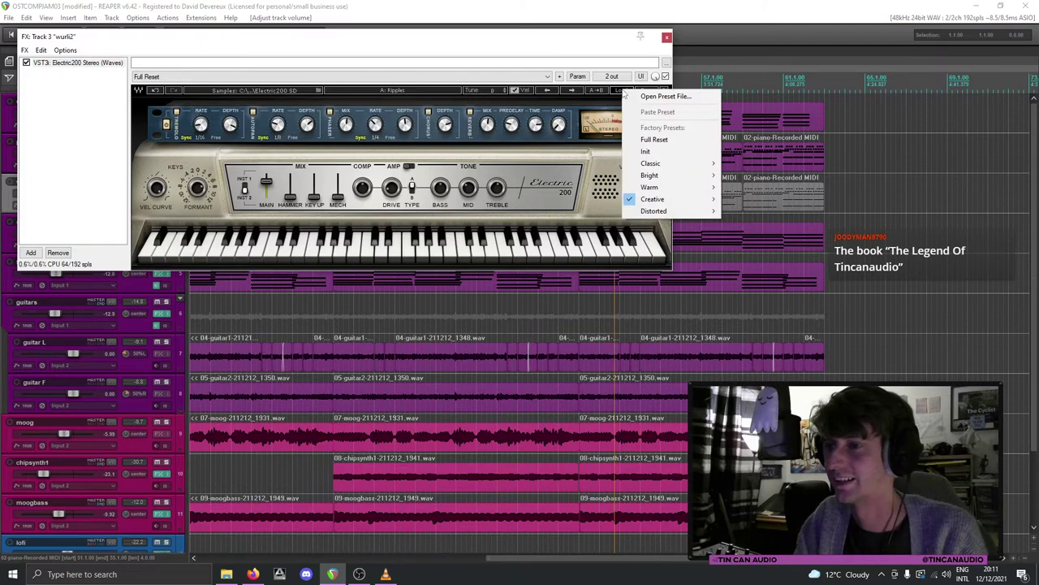
mouse_move(678, 202)
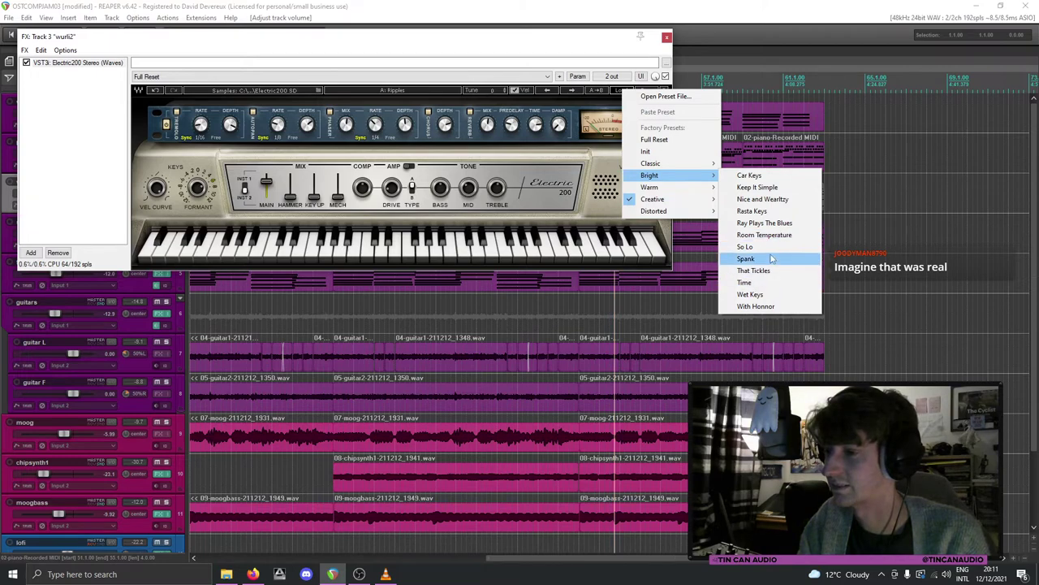
left_click(764, 234)
left_click(666, 37)
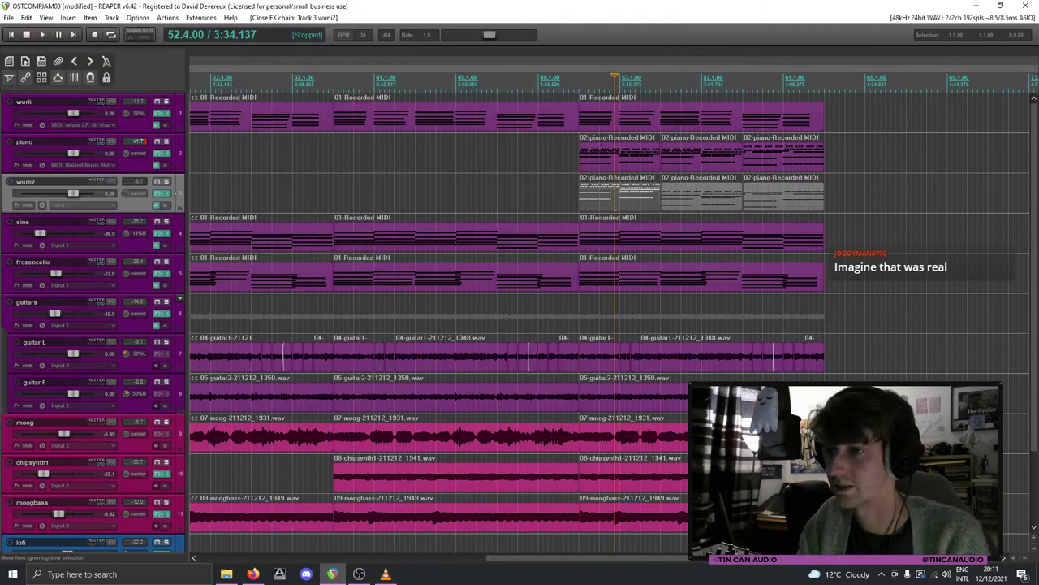
Step: Play from bar 51, briefly solo wurli2 and lower its volume to -1.03 dB in the full mix
left_click(580, 193)
key("space")
left_click(167, 181)
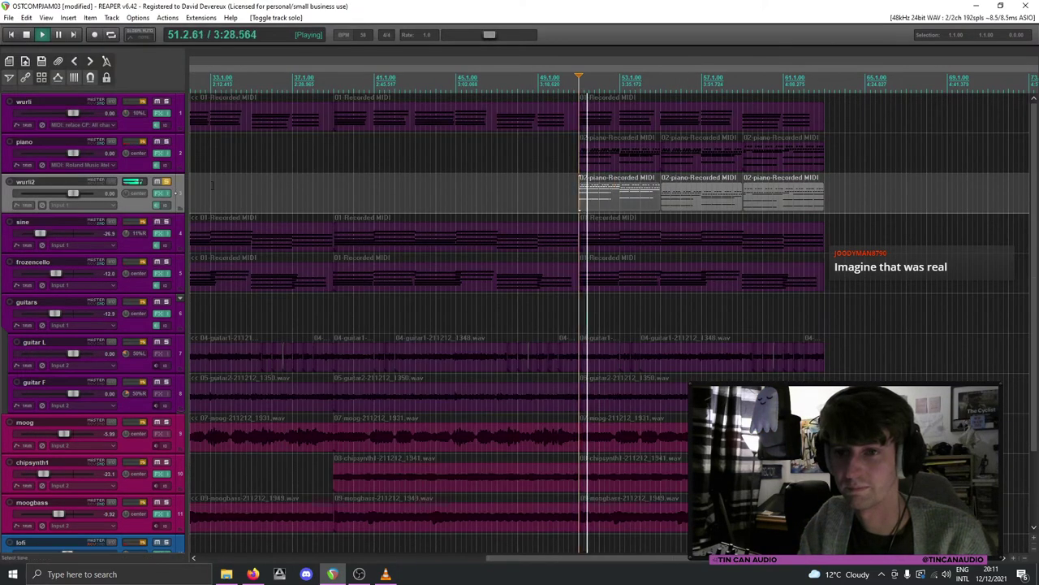
left_click(166, 182)
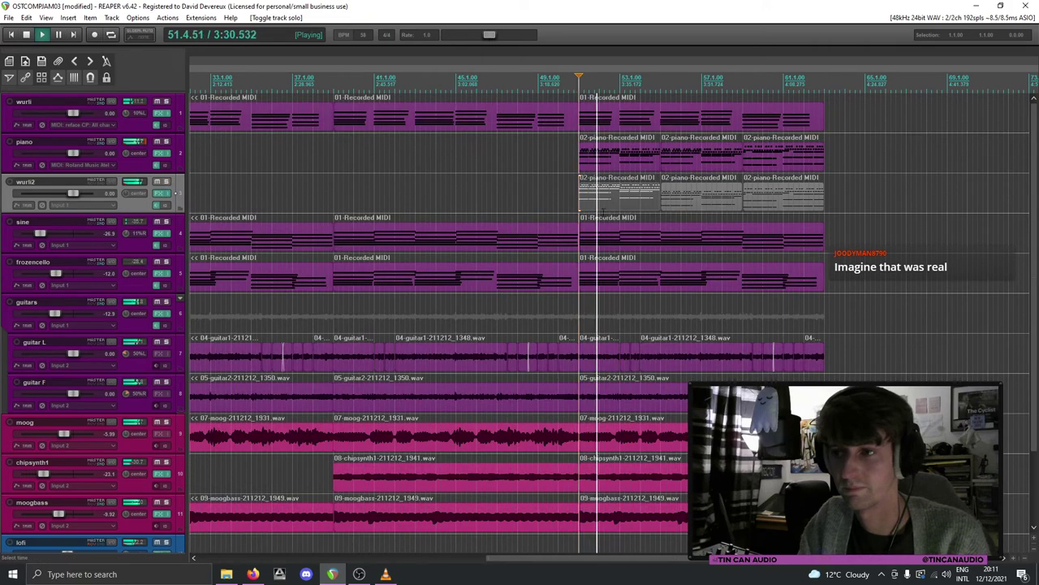
left_click_drag(73, 194, 70, 194)
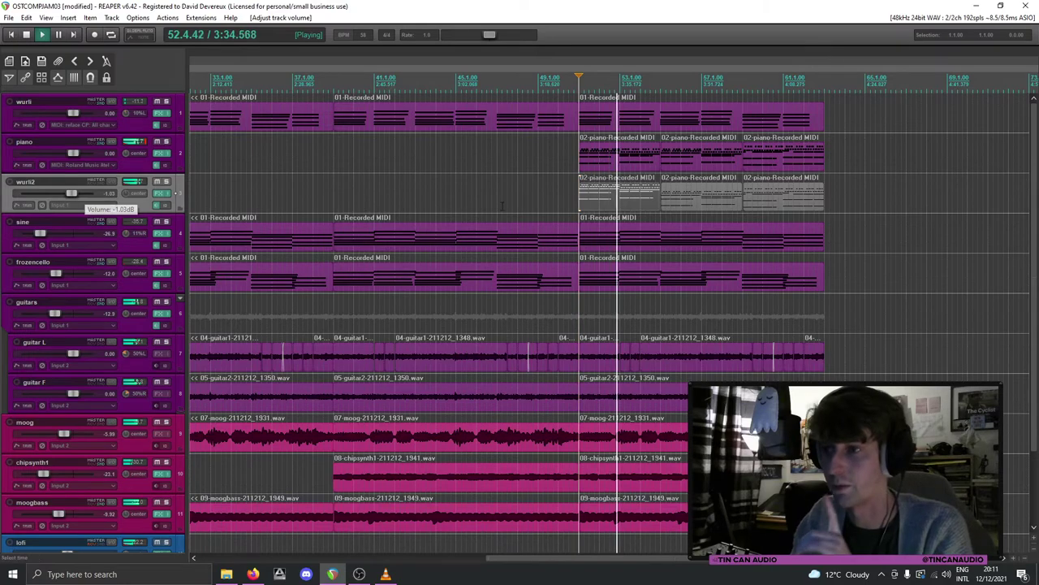
Step: Transpose all notes of the second and third wurli2 items up 12 semitones
double_click(690, 198)
key("ctrl+t")
type("12")
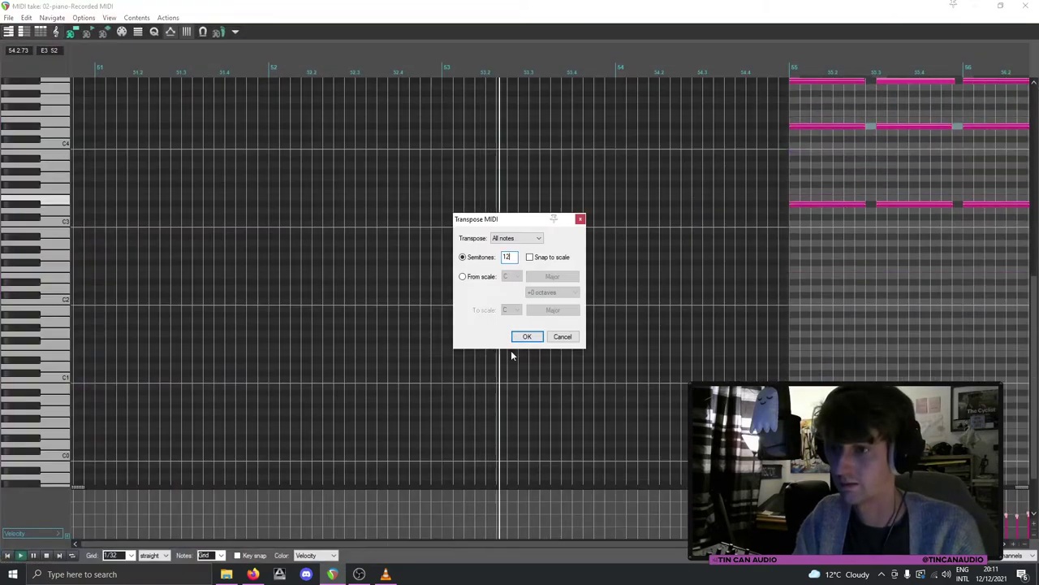
left_click(526, 336)
left_click(1027, 8)
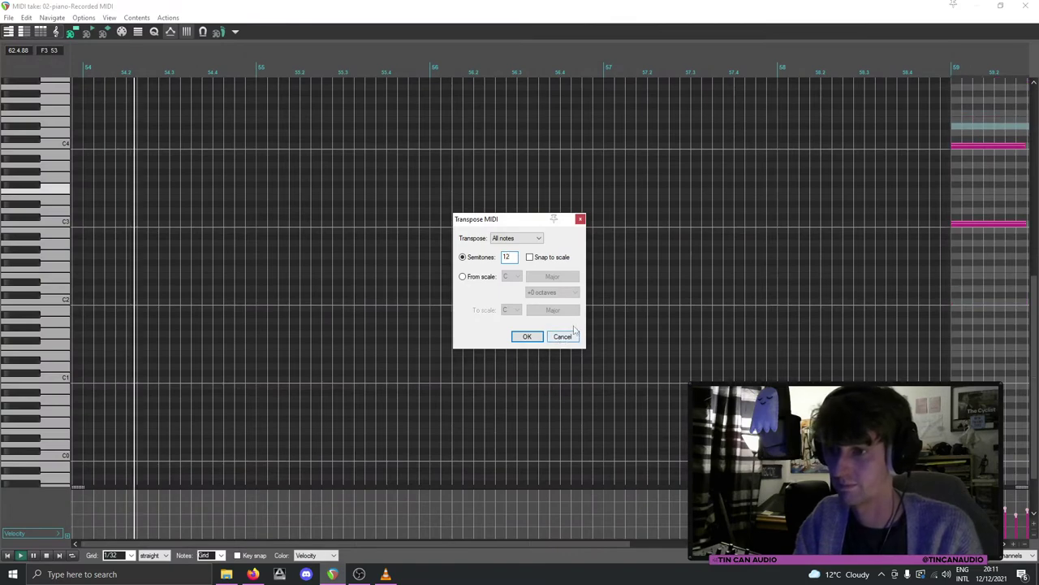
left_click(562, 336)
left_click(1027, 8)
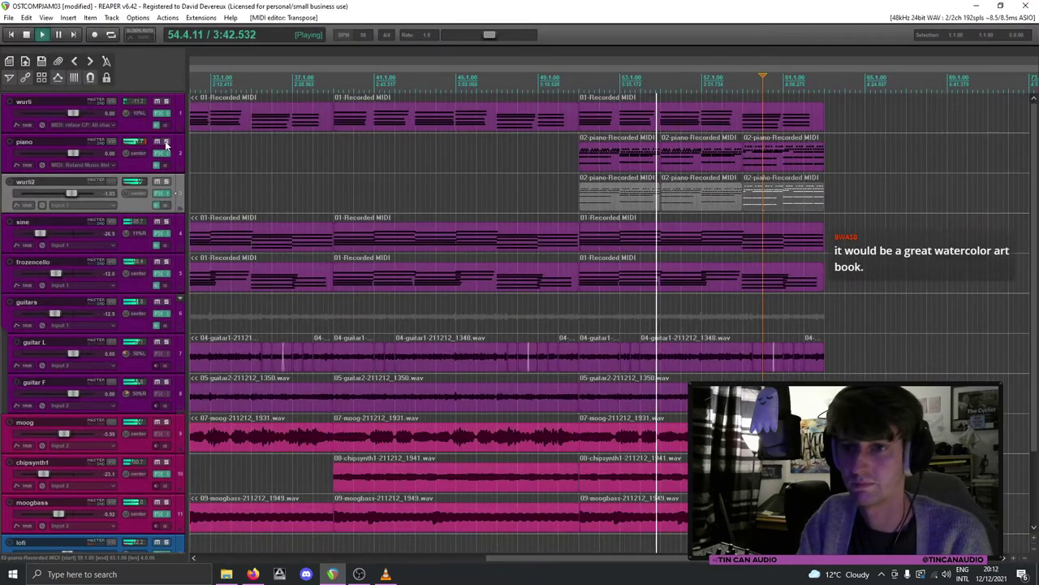
Step: Solo the piano and wurli2 tracks to hear them together, and give wurli2 a custom purple track colour
left_click(166, 184)
left_click(167, 183)
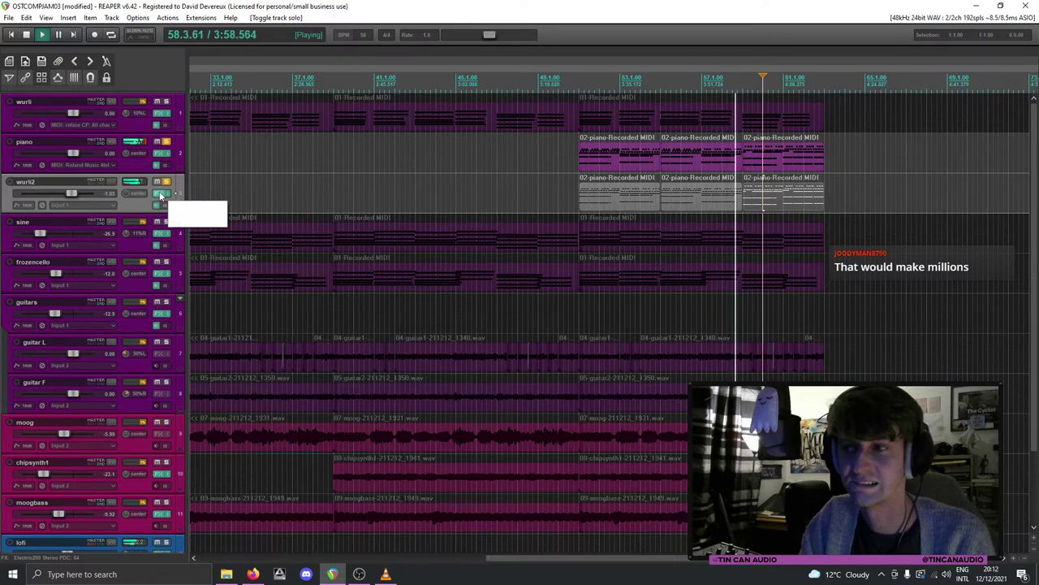
right_click(135, 209)
mouse_move(167, 419)
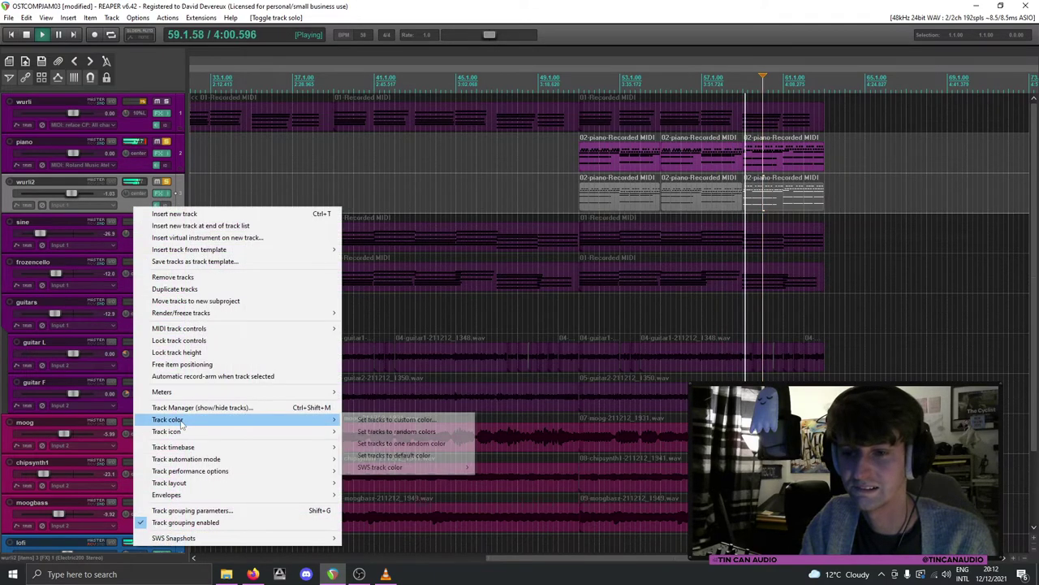
left_click(385, 420)
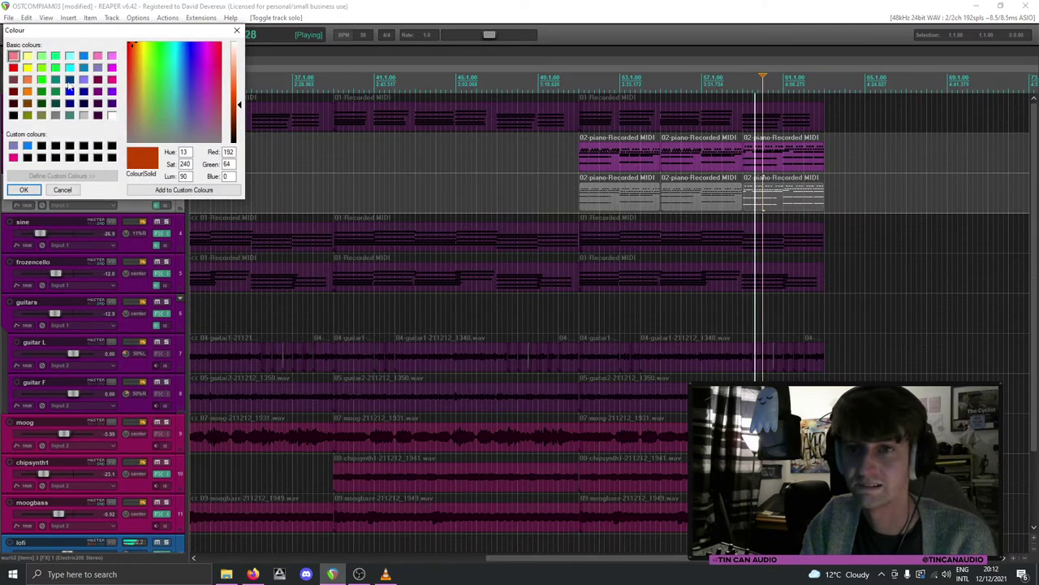
left_click(97, 91)
left_click(23, 190)
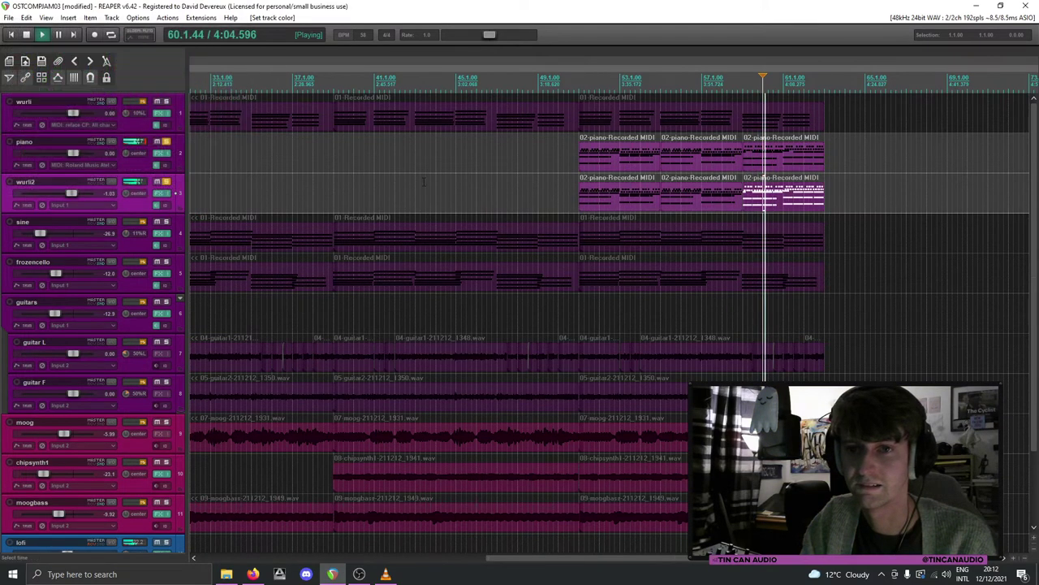
Step: Stop playback and unsolo the wurli2 and piano tracks
left_click(166, 181)
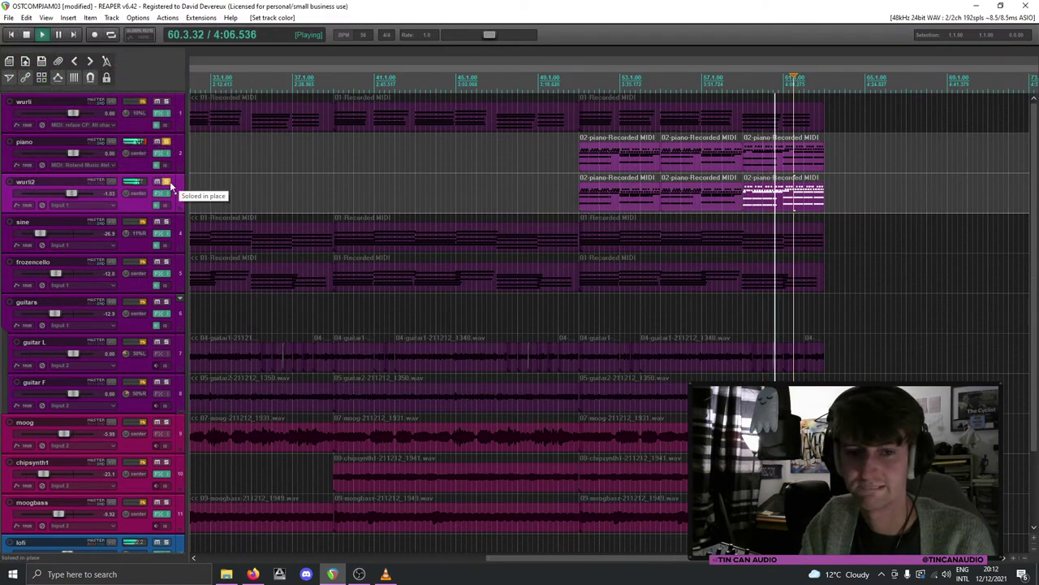
left_click(166, 182)
key("space")
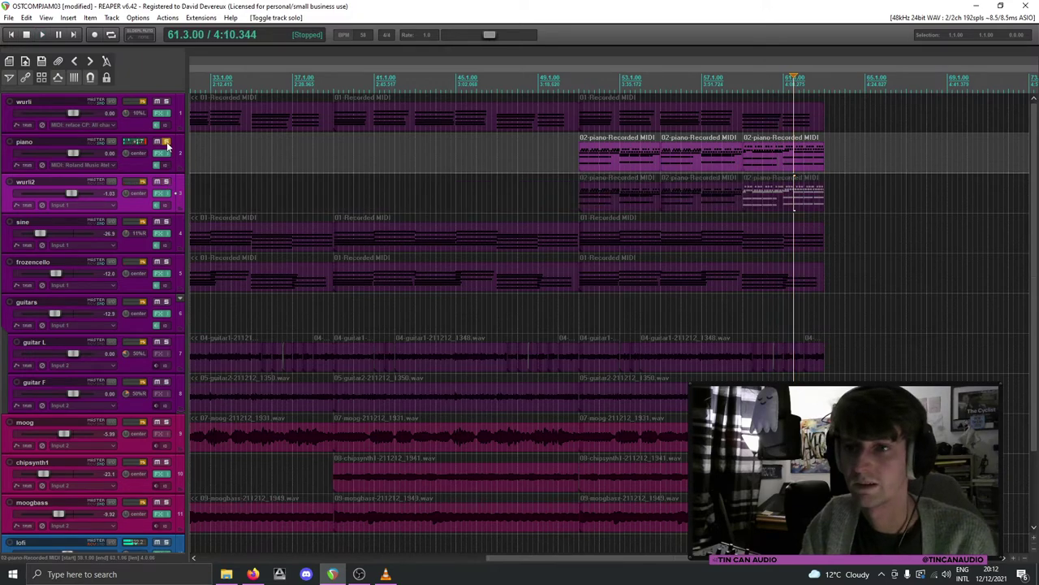
left_click(166, 143)
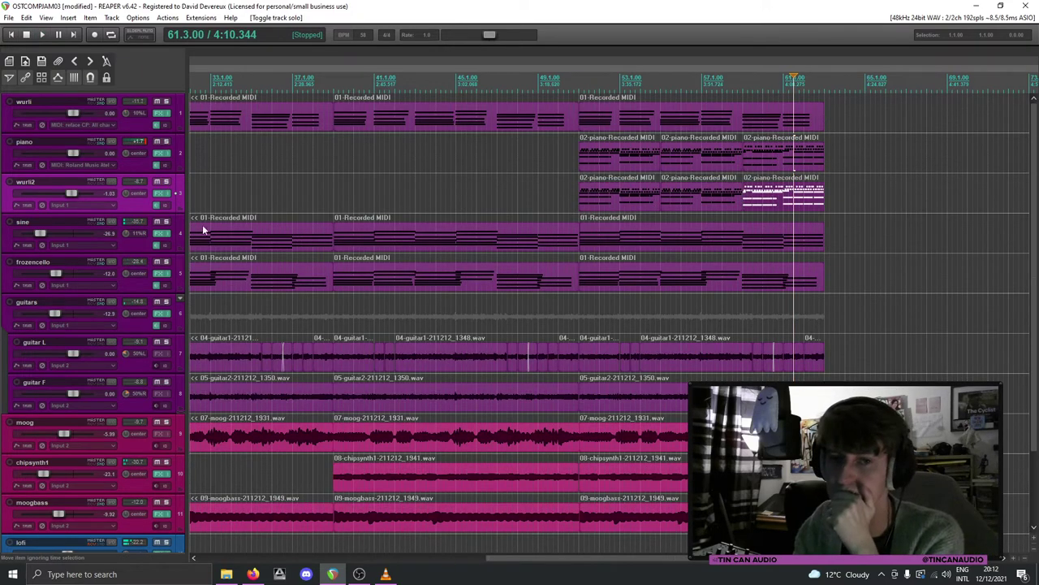
Step: Bypass Electric200 on the wurli2 track, add the Oxe FM Synth (x86) instrument and close its plugin interface
left_click(161, 199)
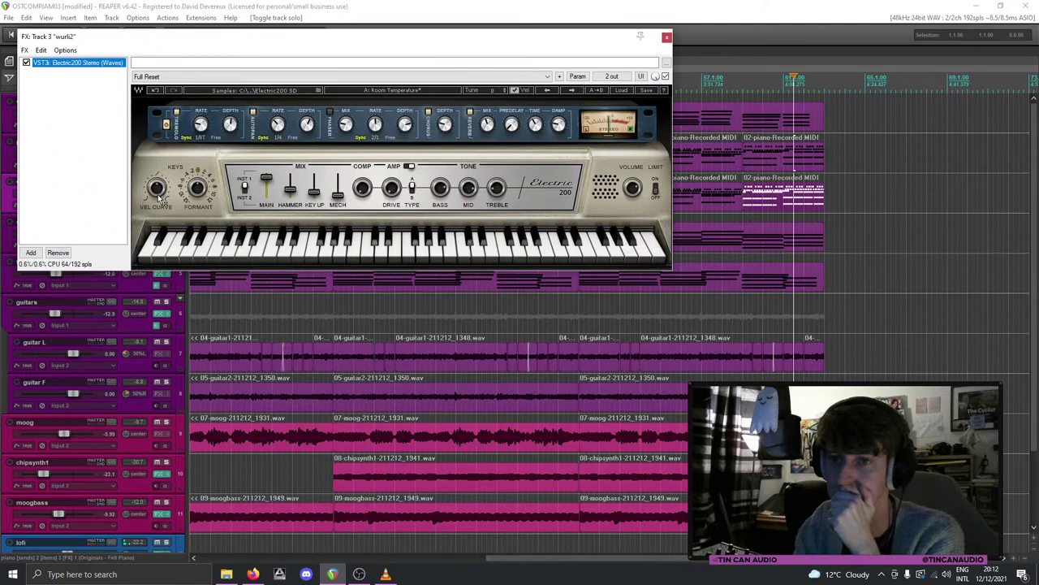
left_click(31, 252)
type("oxe")
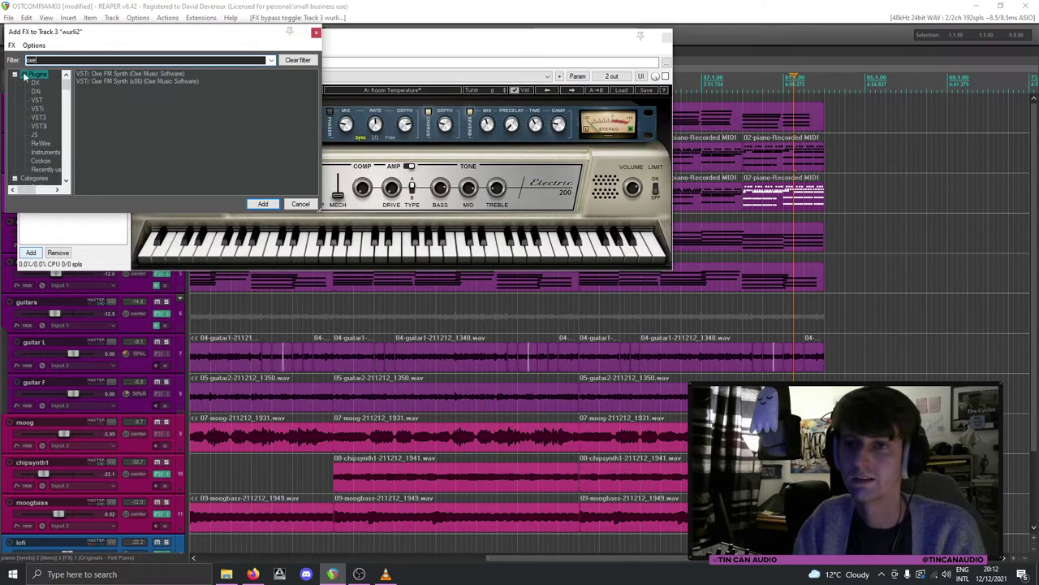
double_click(118, 83)
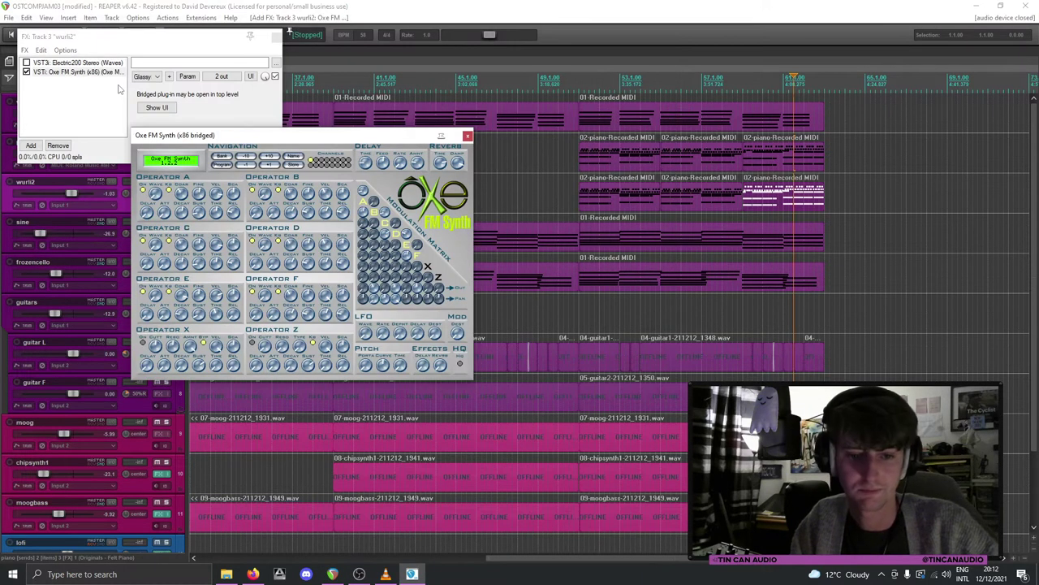
left_click(468, 136)
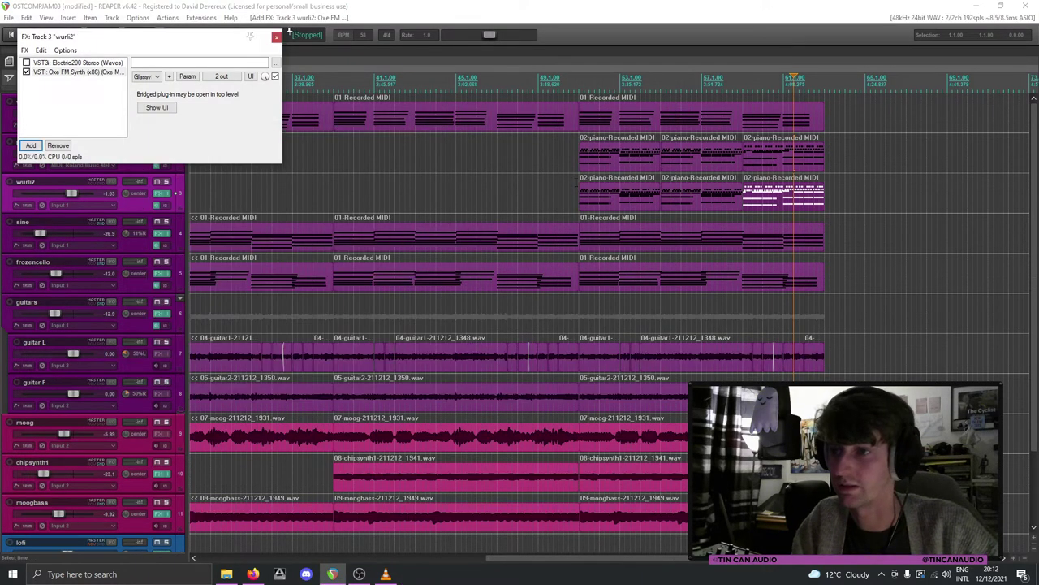
Step: Solo wurli2, play its first item from bar 51 and widen the FX window to show full preset names
left_click(617, 195)
left_click(167, 181)
key("space")
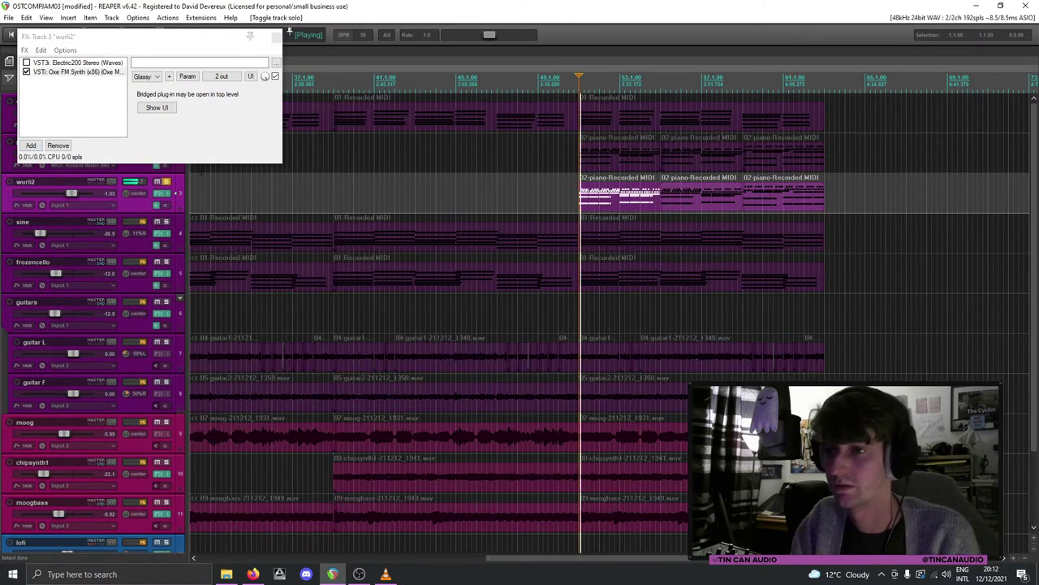
left_click(146, 76)
left_click(233, 128)
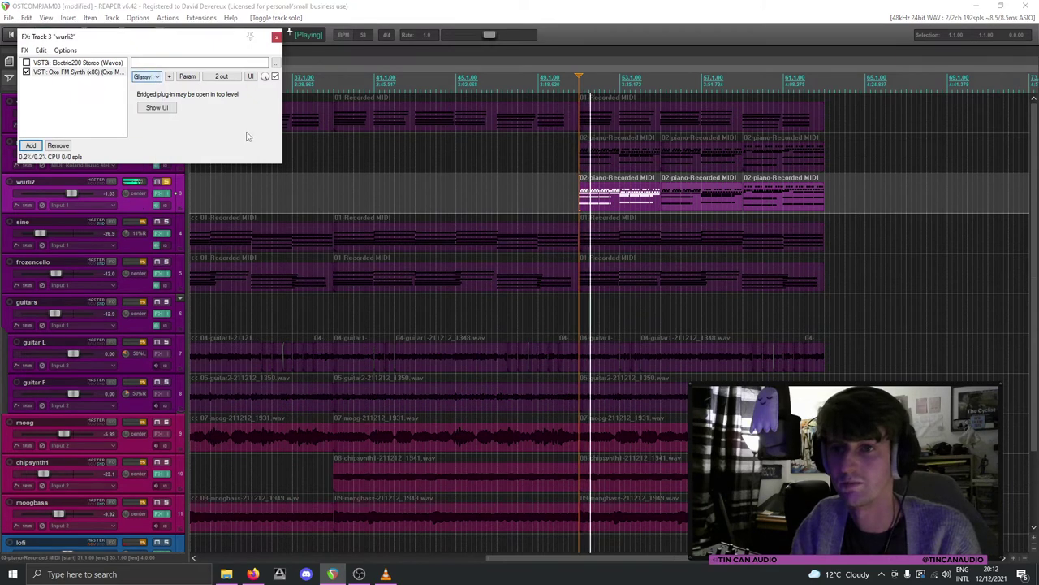
left_click_drag(286, 120, 448, 119)
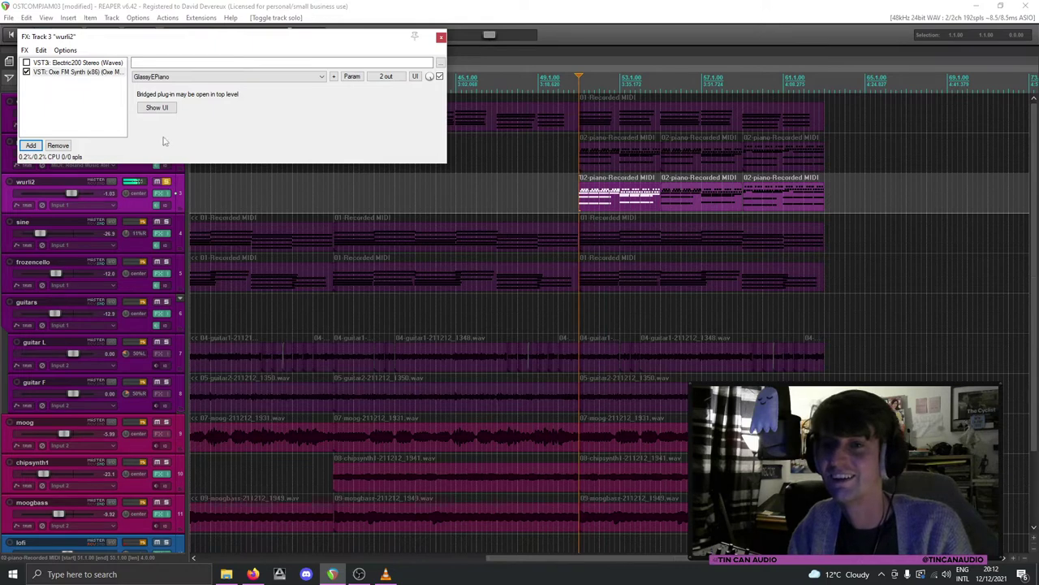
Step: Try the DX Rhodes, Wurlitzer EP and Rhodes EP presets of Oxe FM Synth while wurli2 plays from bar 51
left_click(211, 78)
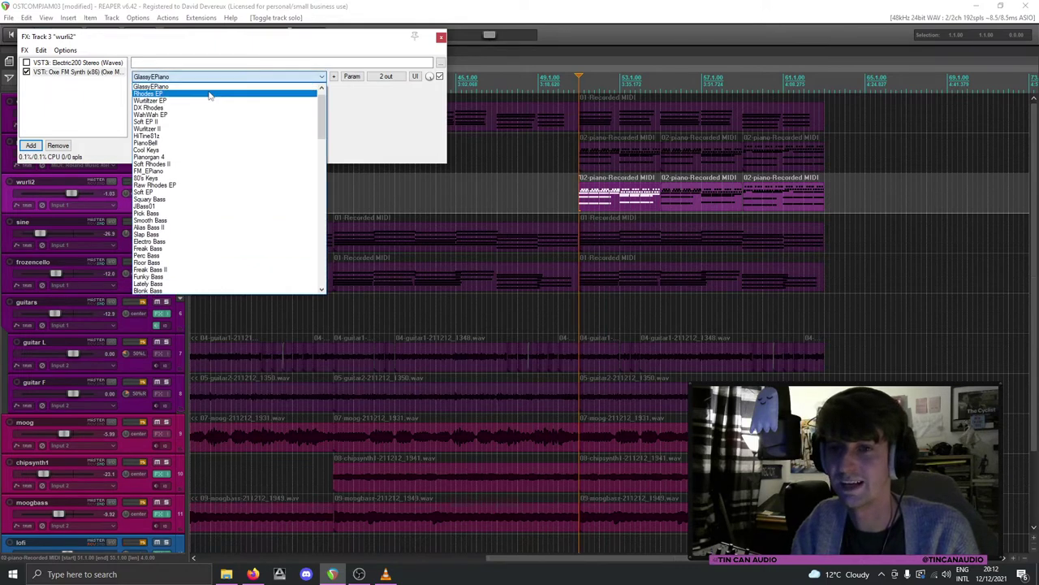
left_click(202, 107)
left_click(261, 77)
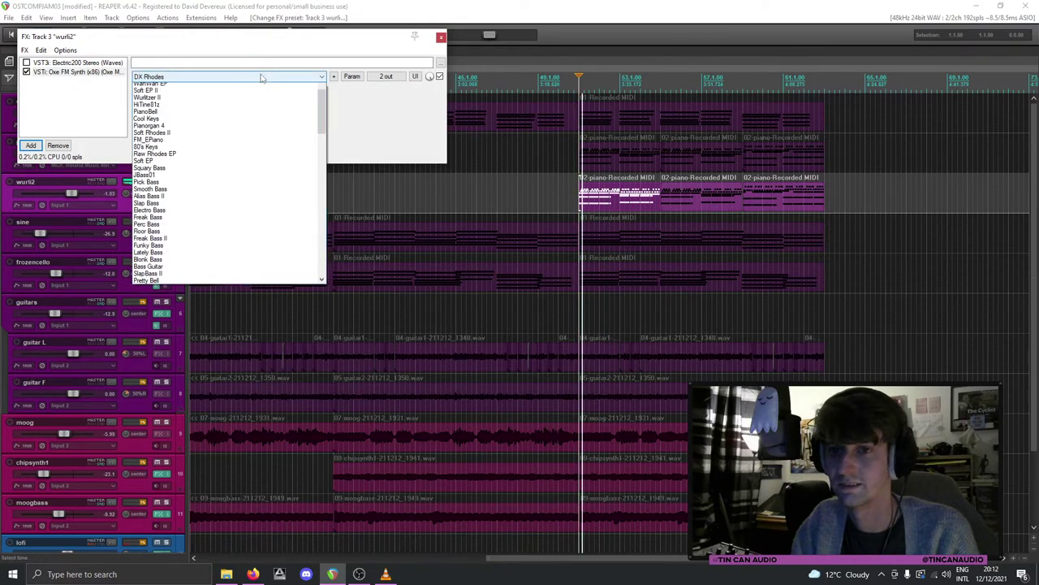
left_click(242, 101)
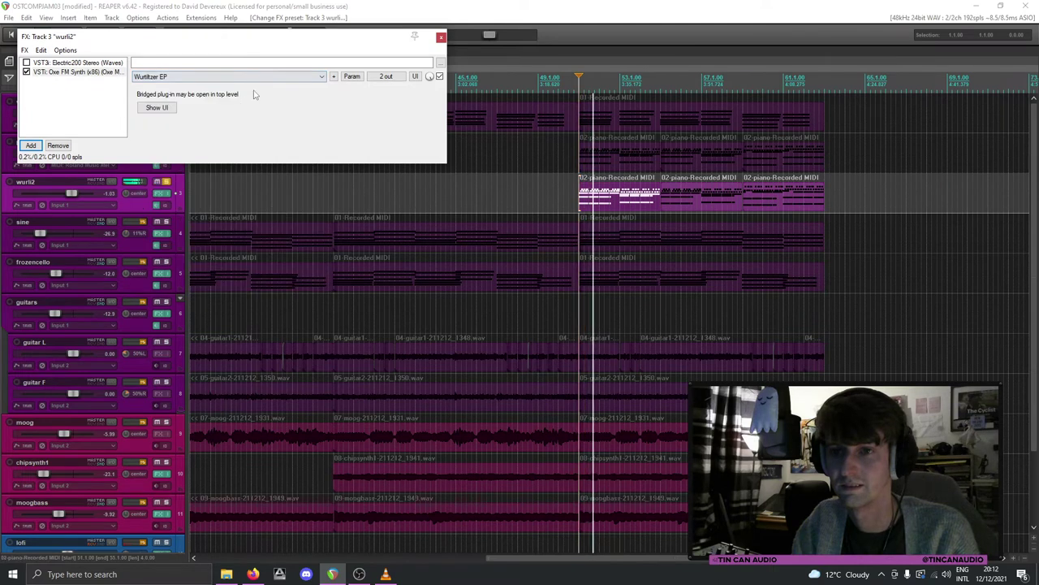
left_click(580, 198)
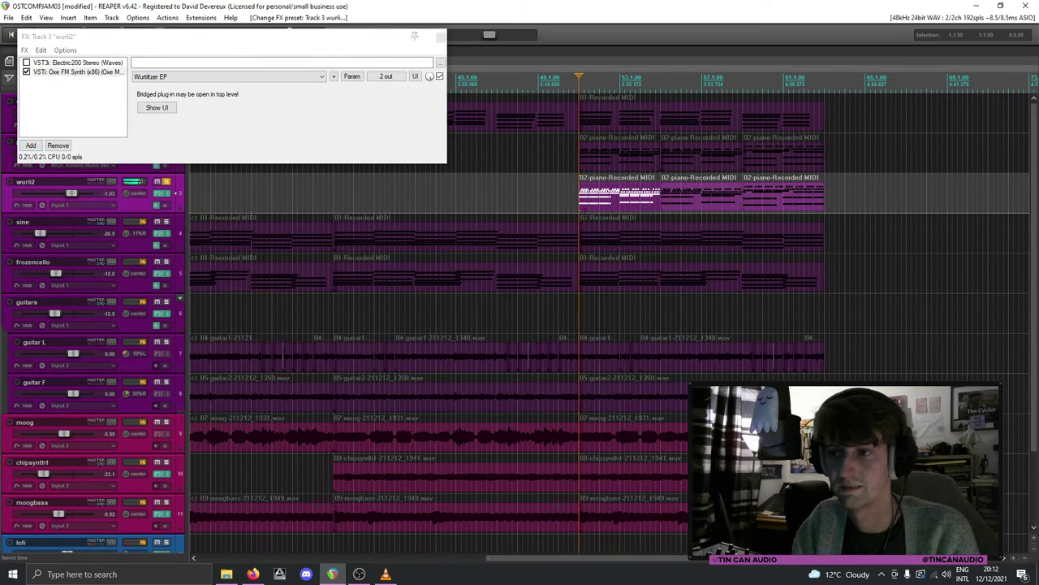
left_click(235, 77)
scroll(203, 122, "up", 1)
left_click(200, 103)
left_click(195, 77)
left_click(200, 108)
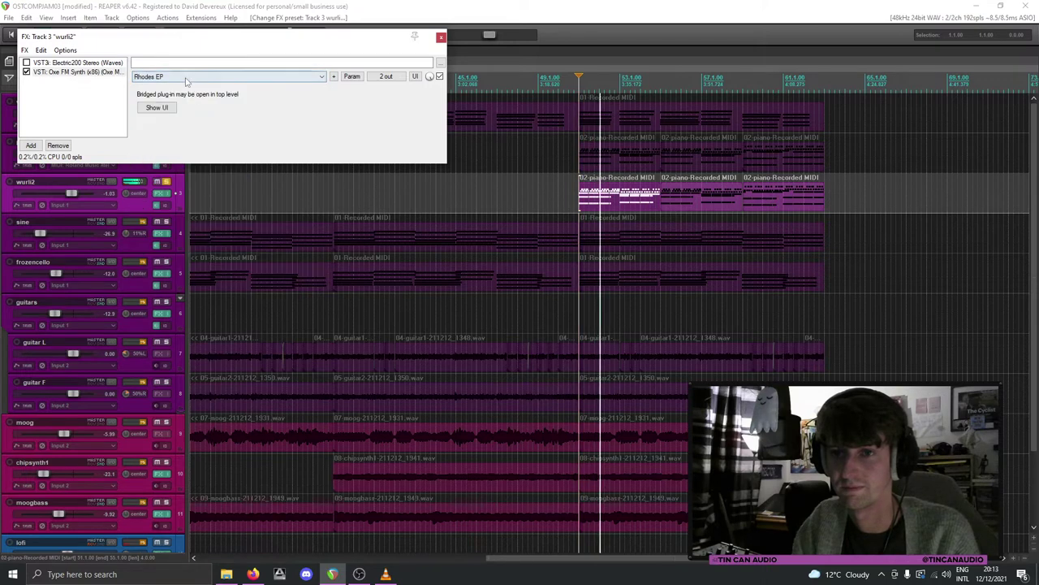
Step: Replace Oxe FM Synth on the wurli2 track with the F-MDRIVE YM2612 (x86) instrument and close its plugin interface
left_click(58, 146)
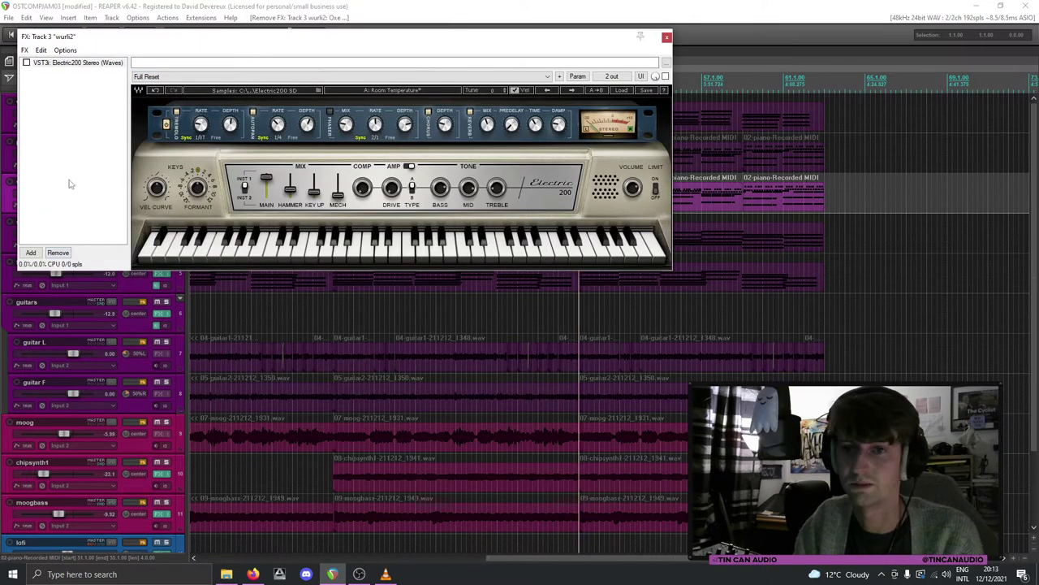
double_click(69, 184)
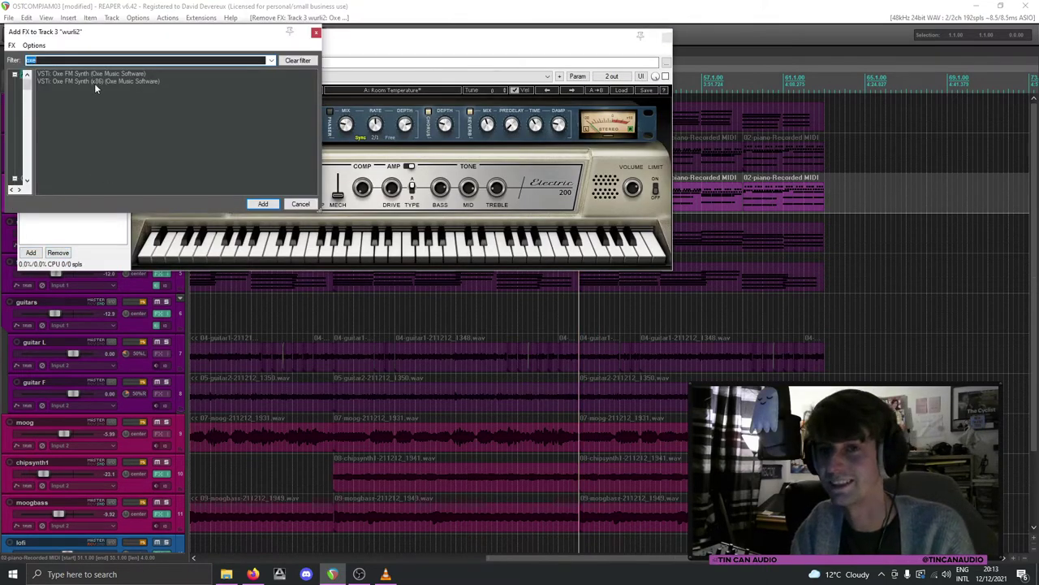
type("ym")
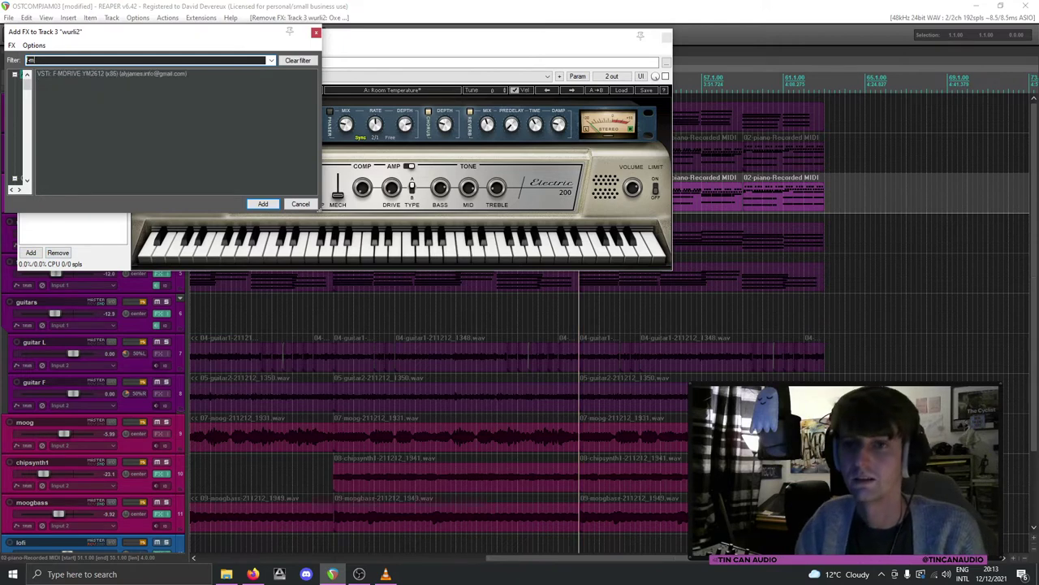
left_click(147, 71)
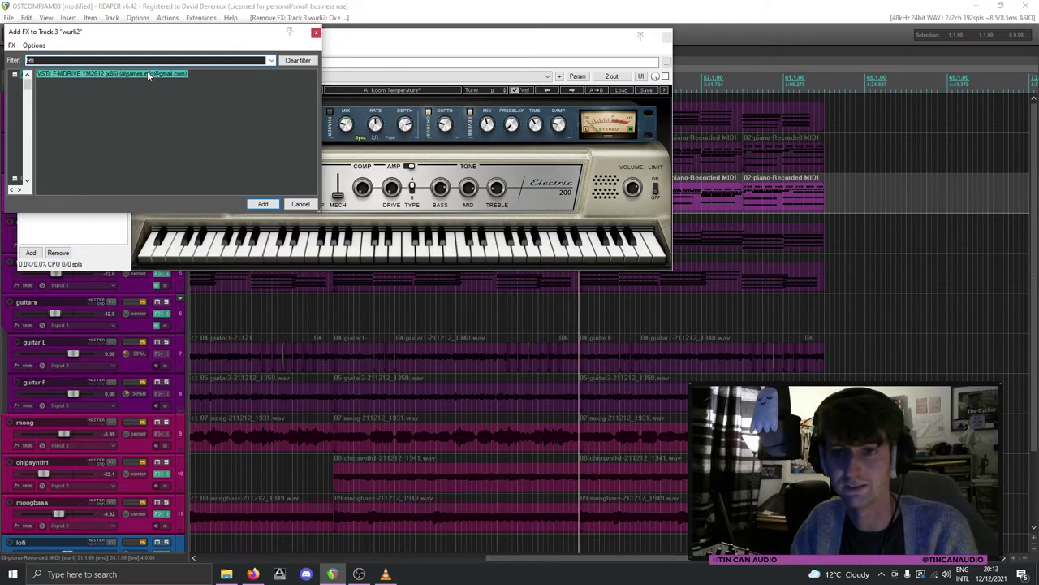
double_click(147, 70)
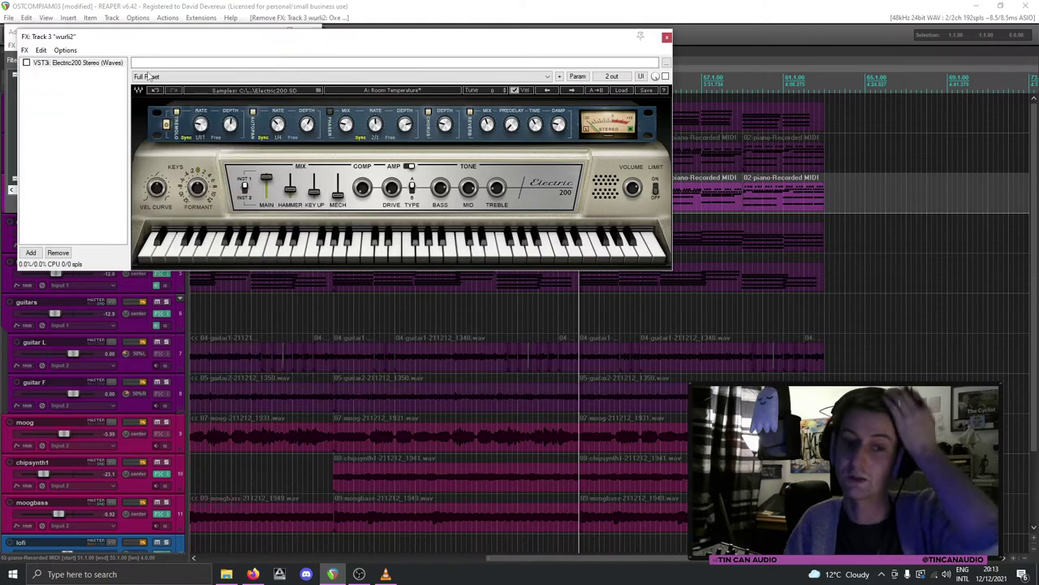
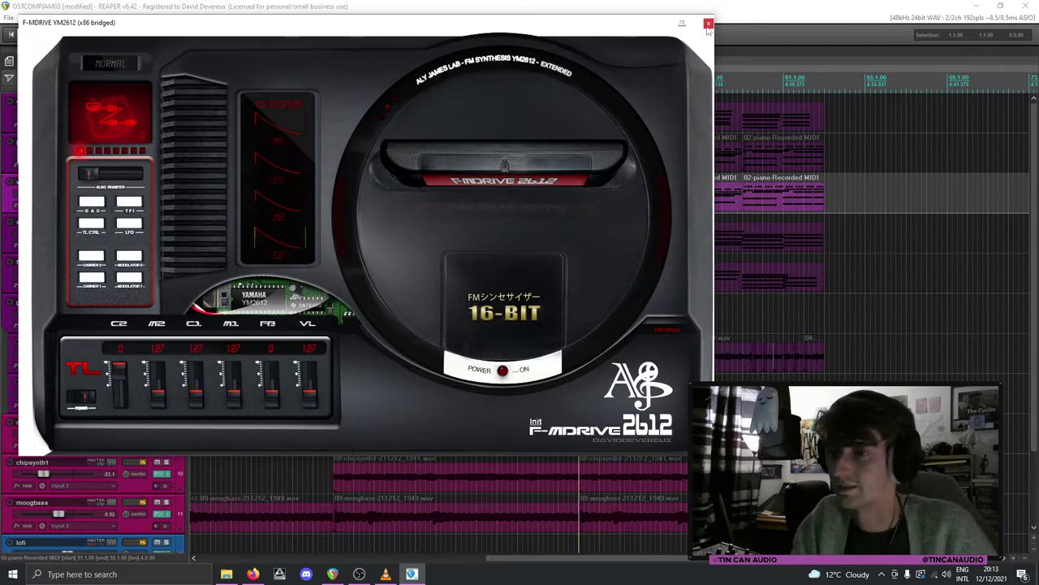
left_click(708, 24)
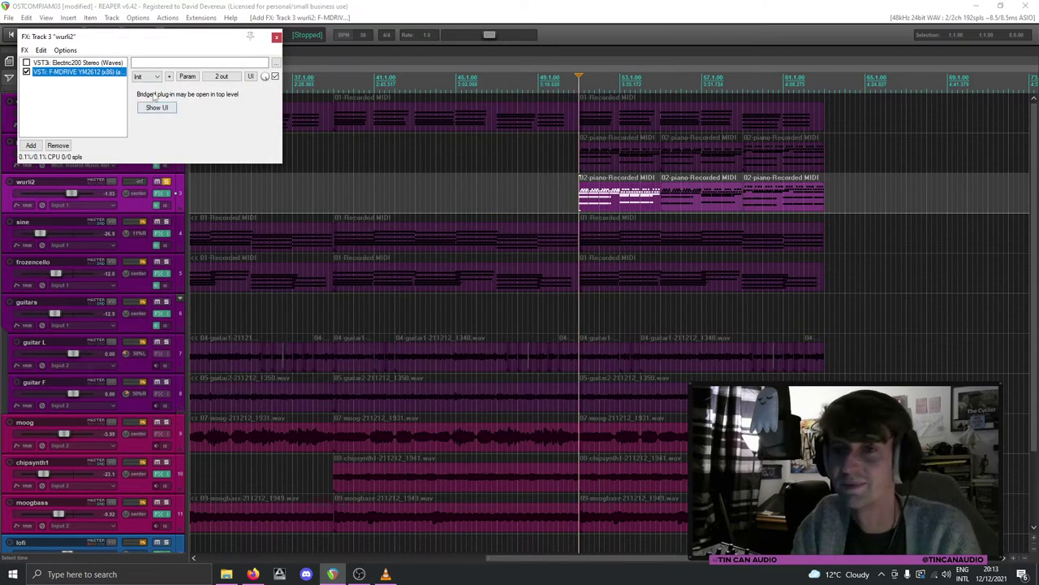
Step: Choose the piano preset of F-MDRIVE YM2612 and play wurli2 from just before bar 51
left_click(150, 76)
left_click(143, 93)
left_click(227, 232)
key("space")
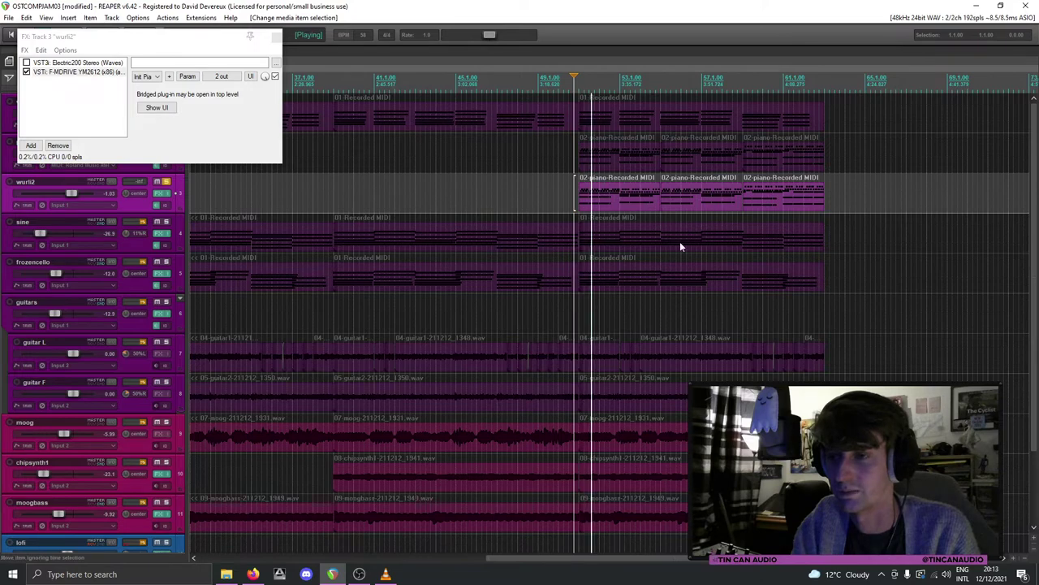
Step: Remove F-MDRIVE YM2612 from wurli2, re-enable Electric200 and close the FX window
left_click(77, 72)
key("Delete")
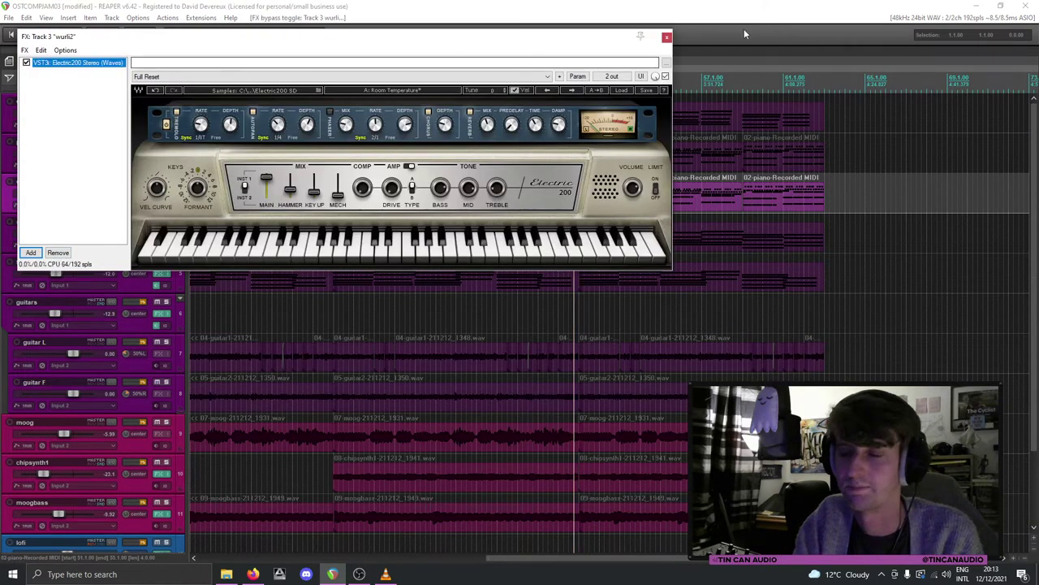
left_click(666, 36)
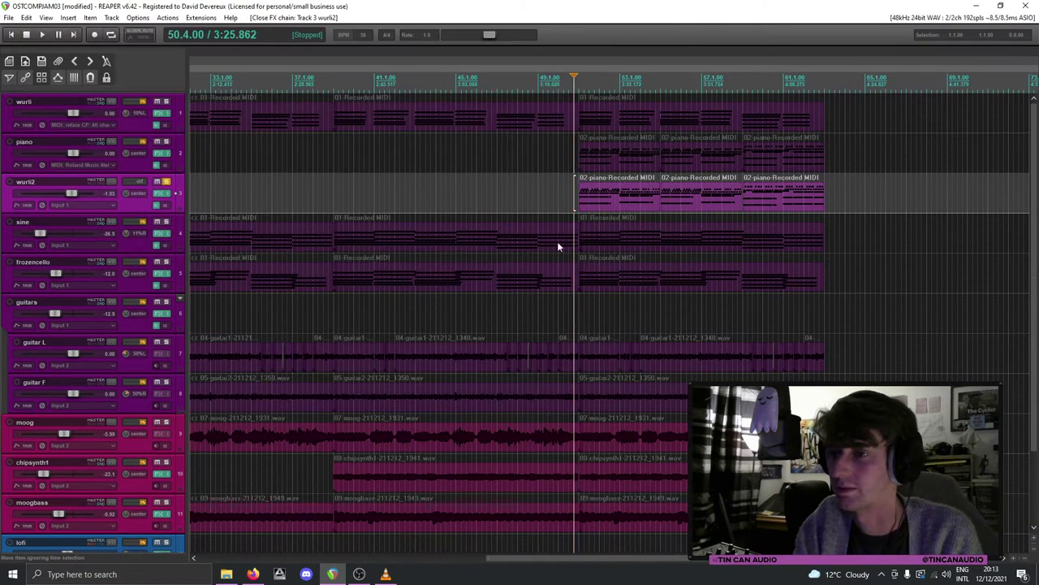
Step: Unsolo the wurli2 track and play the full mix from just before bar 51
left_click(165, 181)
scroll(142, 188, "down", 1)
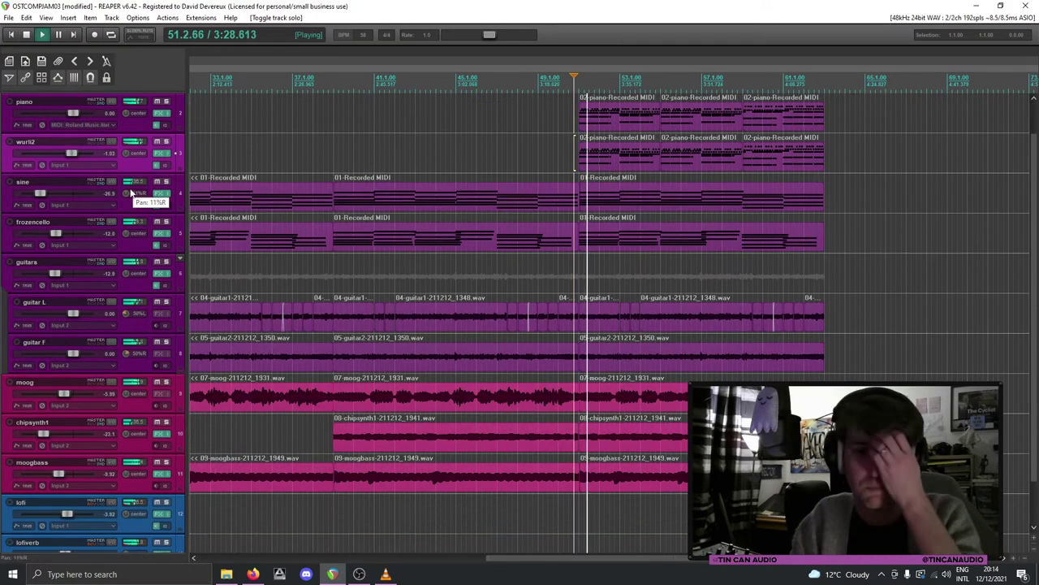
scroll(786, 168, "up", 1)
scroll(786, 169, "down", 1)
scroll(786, 169, "down", 3)
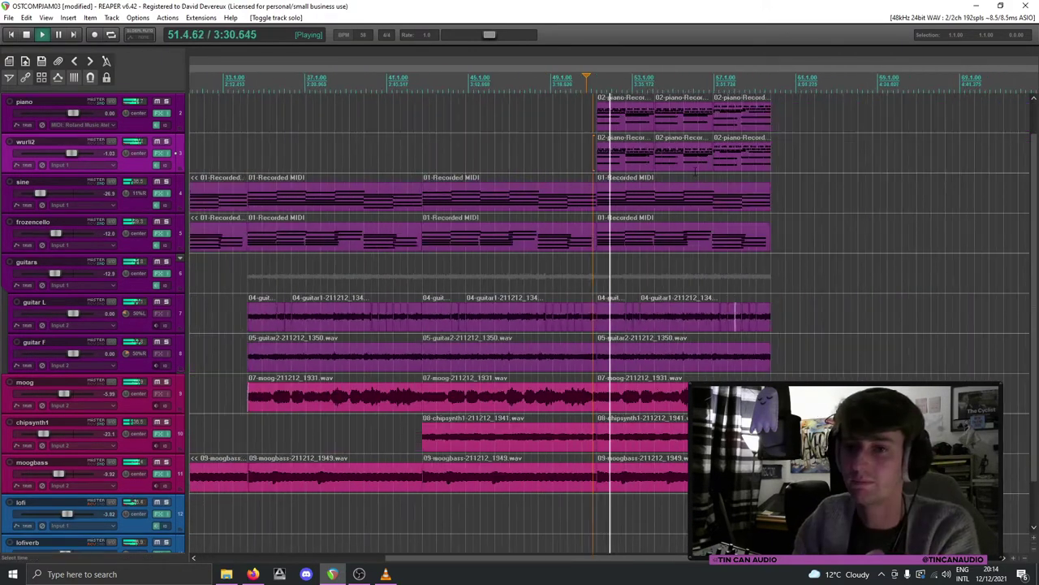
scroll(22, 252, "up", 1)
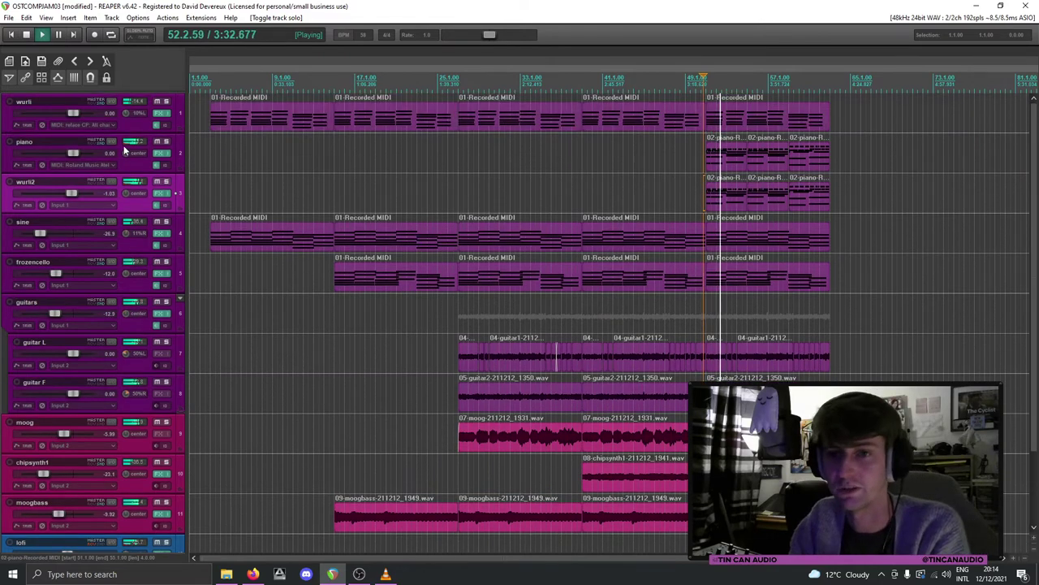
Step: Delete the piano track's send to the lofi track
left_click(103, 141)
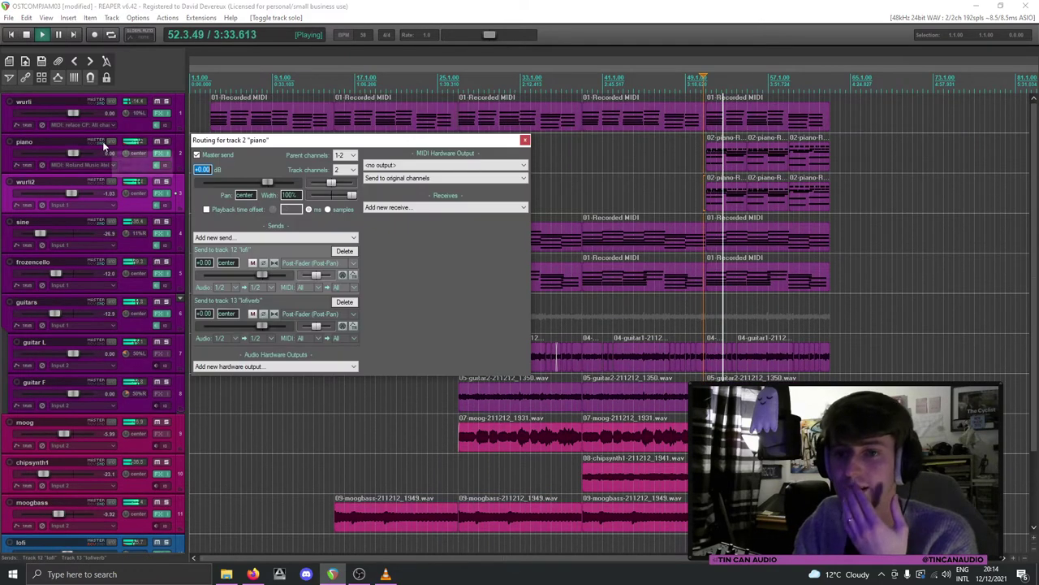
left_click(344, 251)
scroll(366, 365, "up", 2)
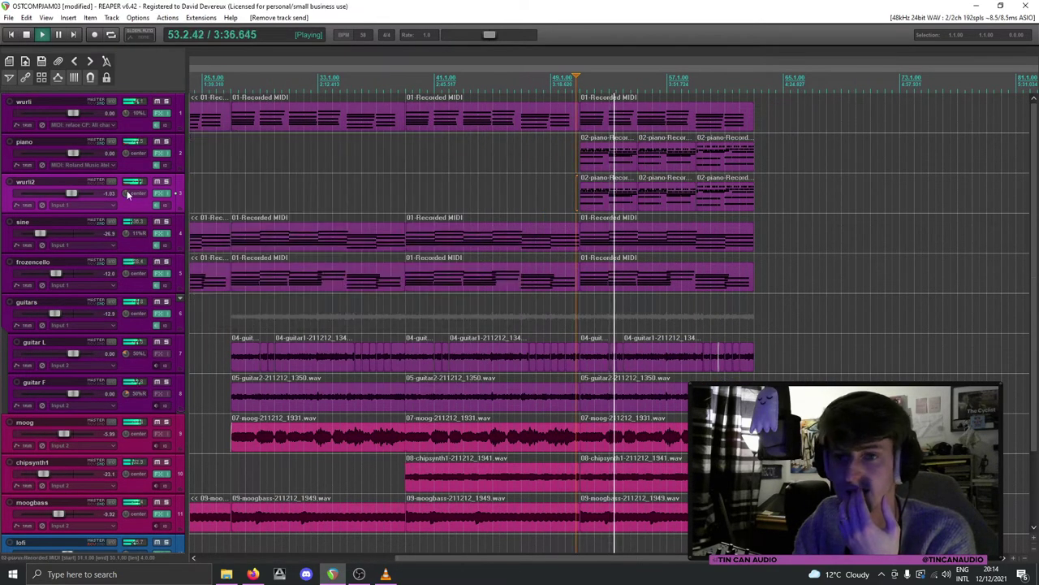
Step: Add sends from the wurli2 track to the lofi and lofiverb tracks and close its routing window
left_click(103, 182)
left_click(333, 278)
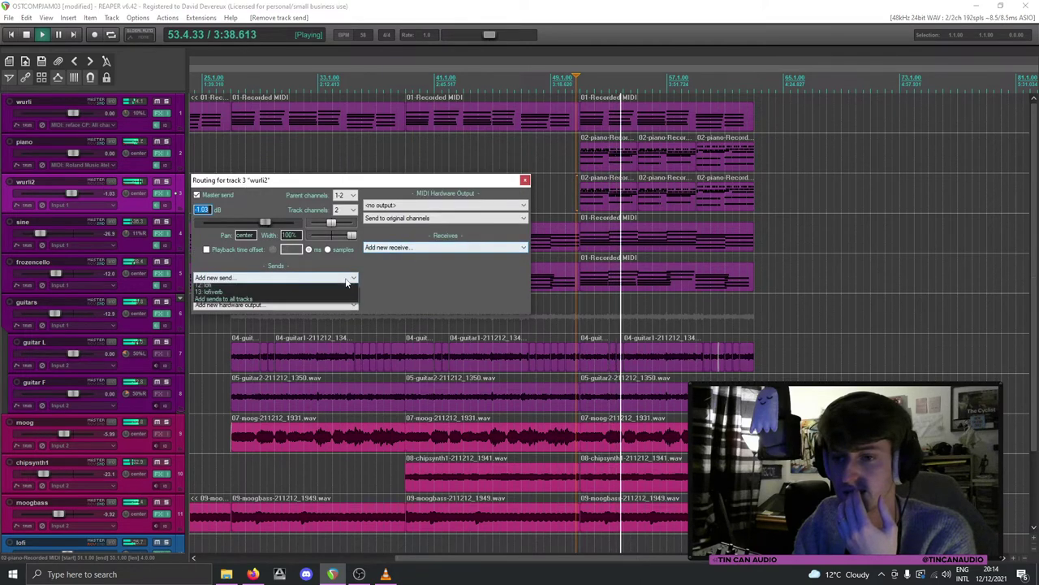
left_click(309, 365)
left_click(293, 278)
left_click(267, 371)
left_click(525, 180)
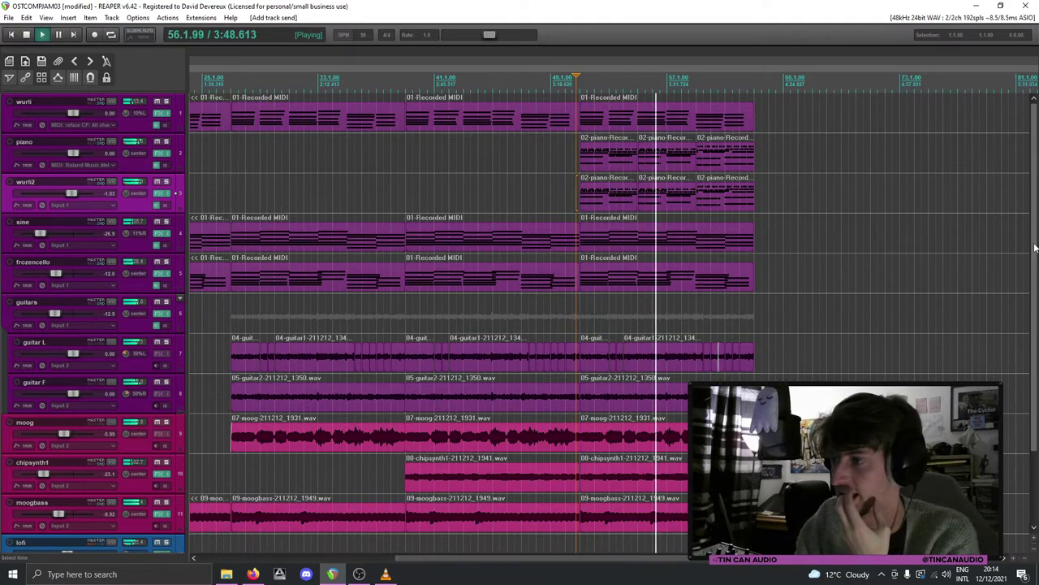
Step: Solo the lofi and lofiverb tracks during playback to check the effect returns, and clear both solos
left_click_drag(1033, 262, 1033, 332)
left_click(166, 451)
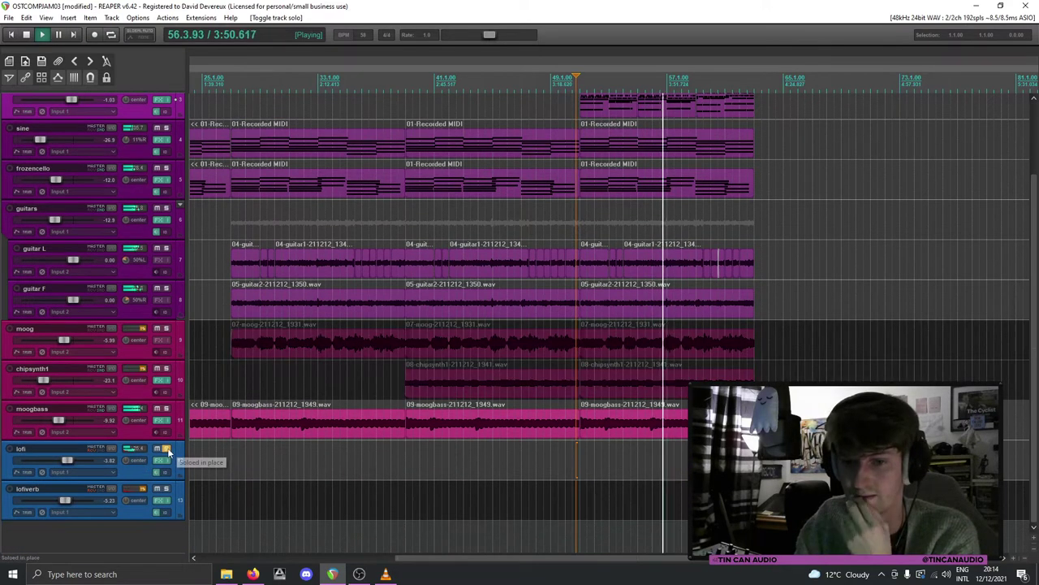
left_click(167, 490)
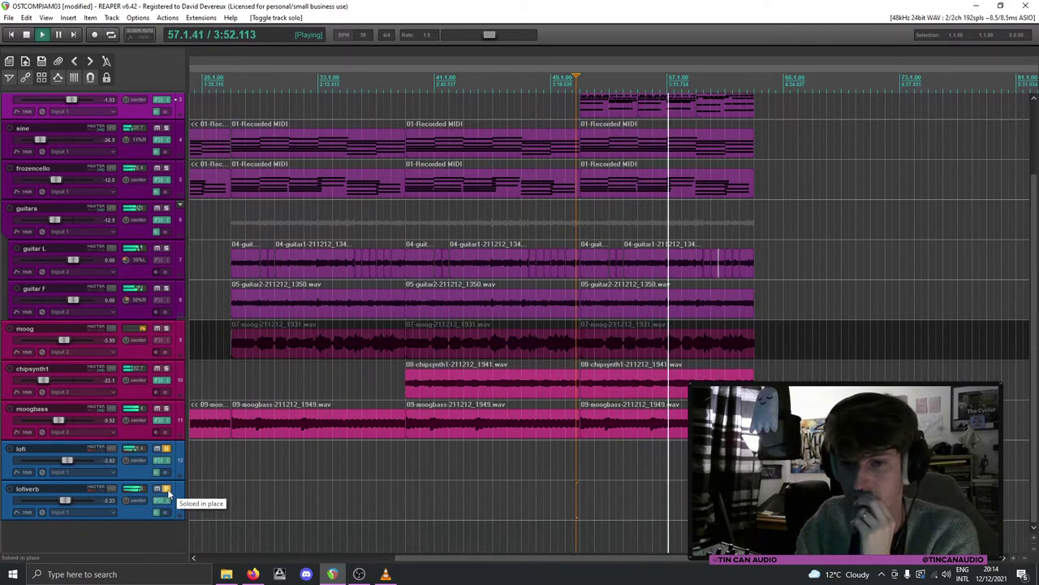
left_click(160, 451)
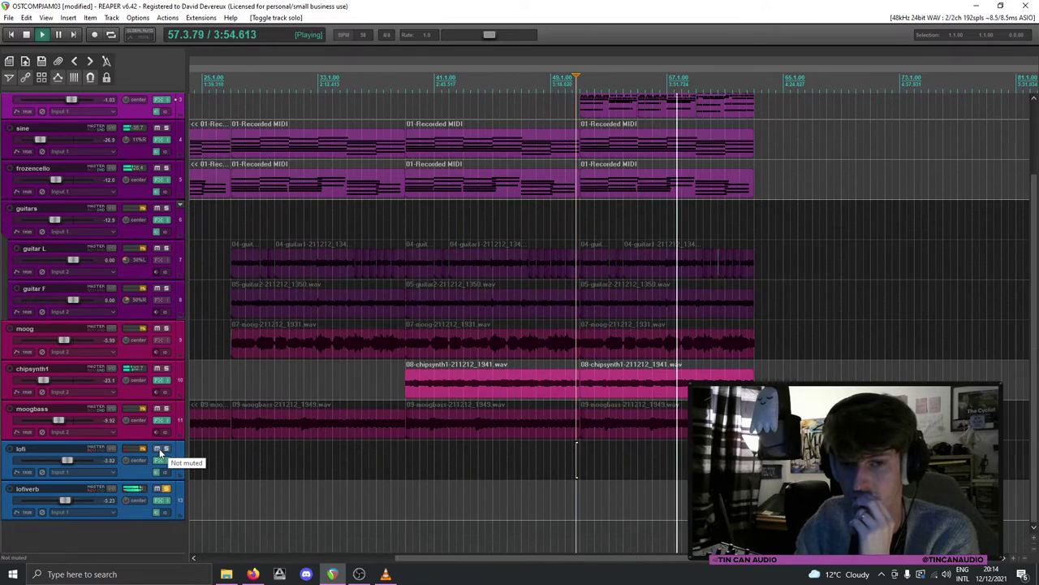
left_click(167, 490)
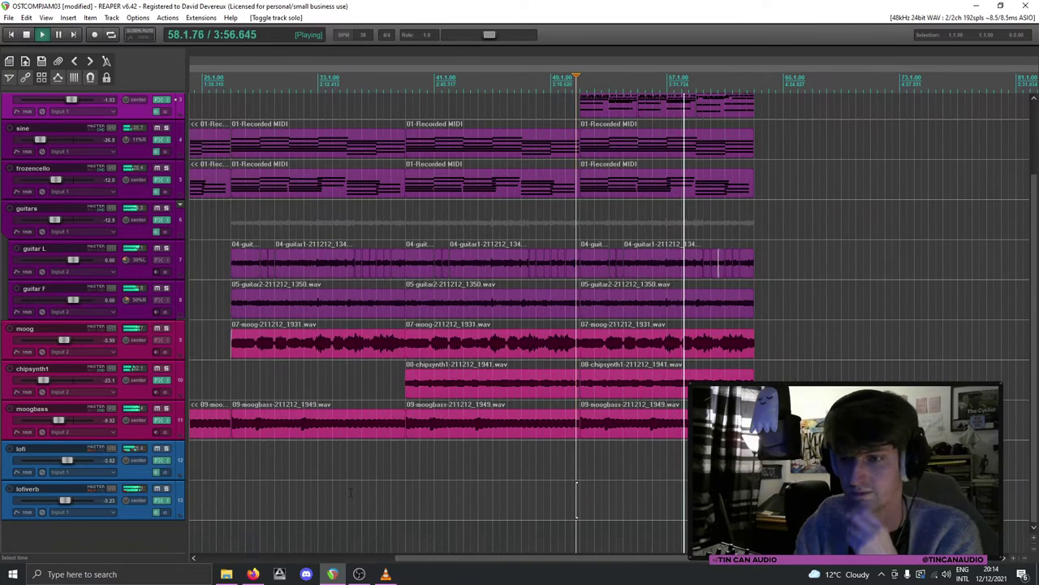
Step: Stop playback, enable ripple editing for all tracks and shift the whole arrangement to start at bar 17
scroll(1037, 203, "up", 2)
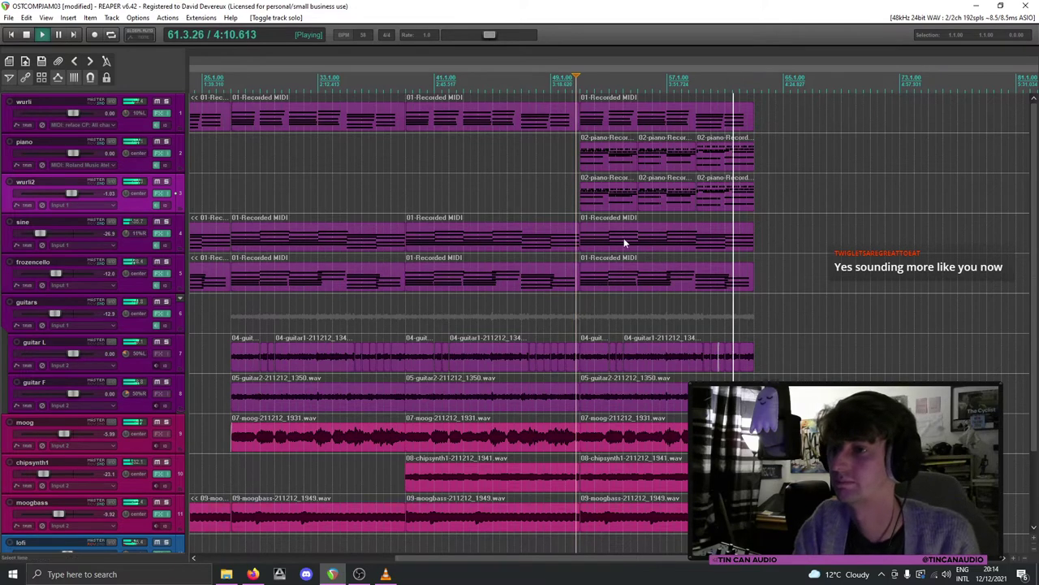
scroll(625, 235, "down", 5)
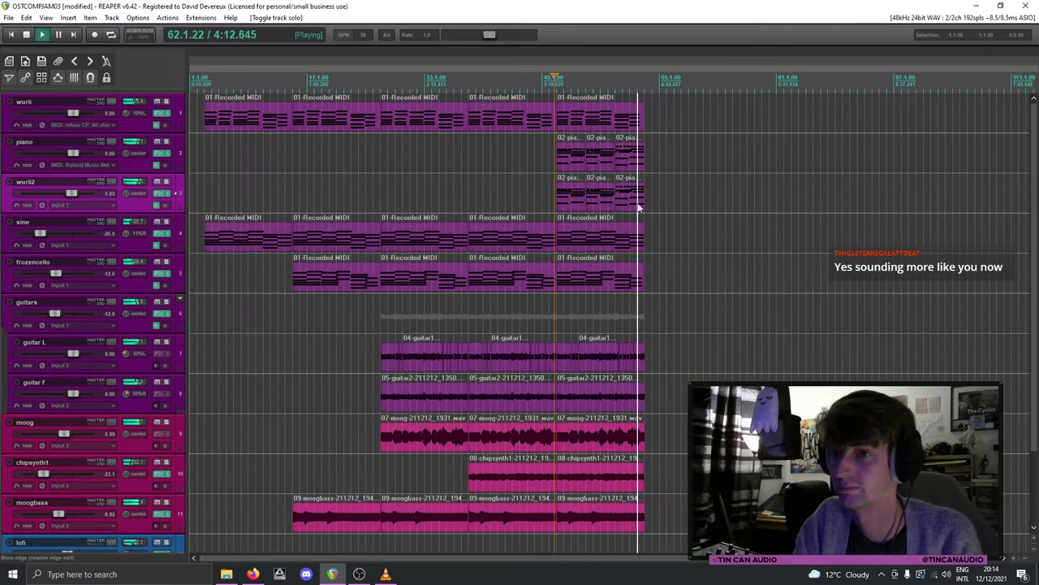
left_click(569, 159)
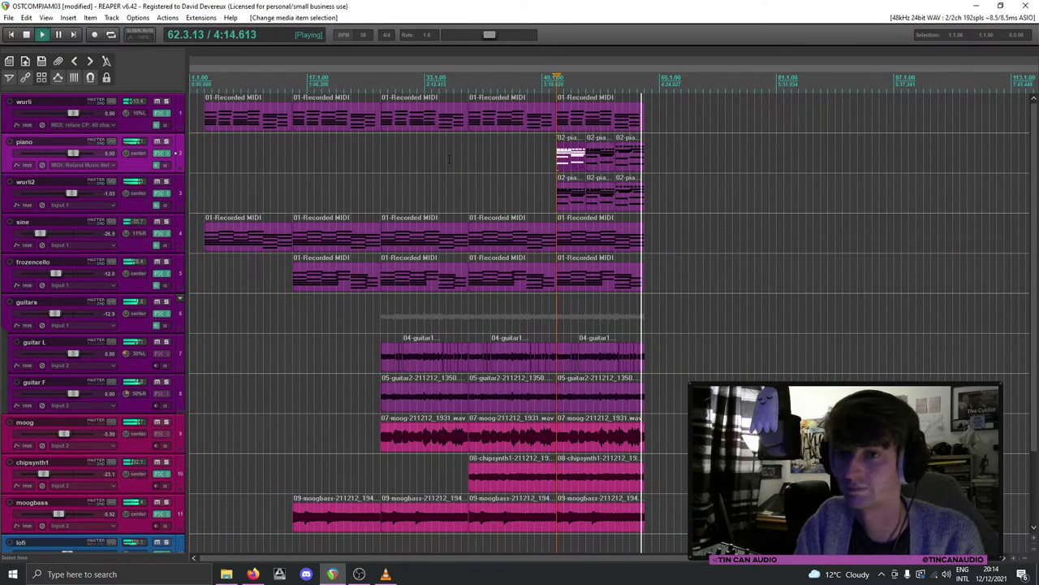
key("space")
left_click(45, 79)
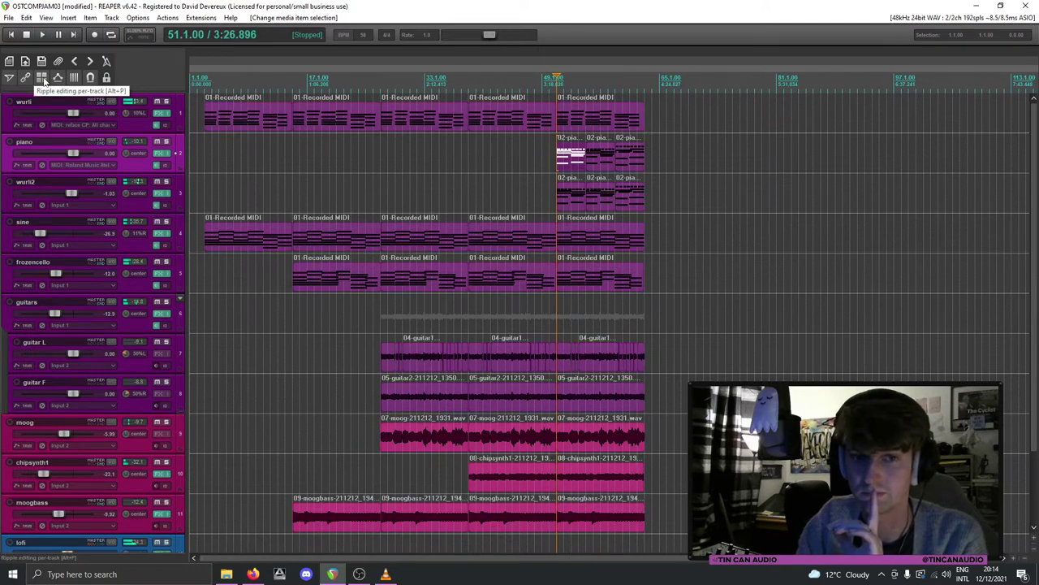
left_click(44, 79)
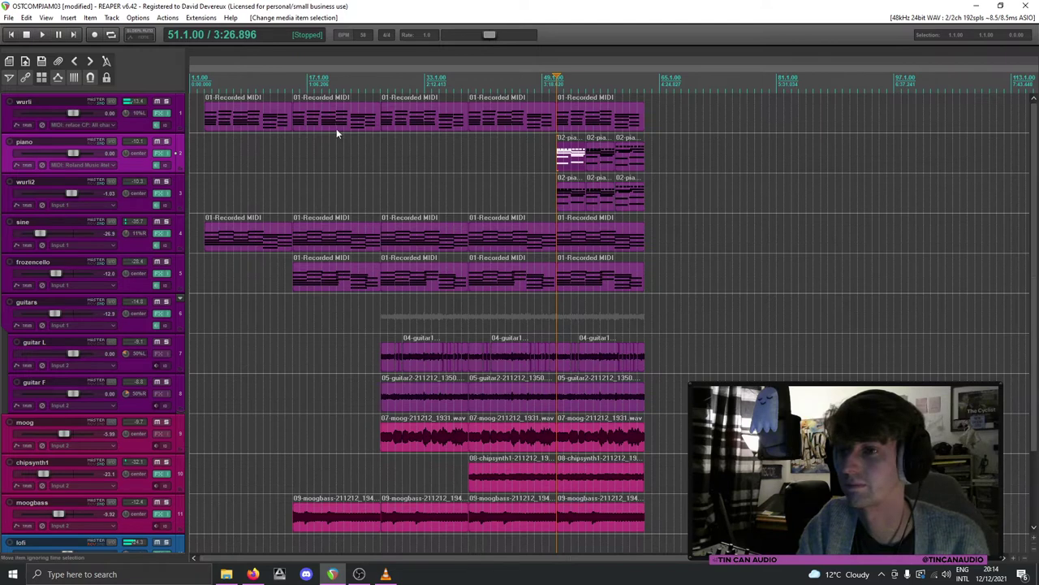
left_click_drag(228, 123, 339, 122)
Step: Copy the final section's three piano and three wurli2 items to bar 1 and play them from the start
left_click(674, 163)
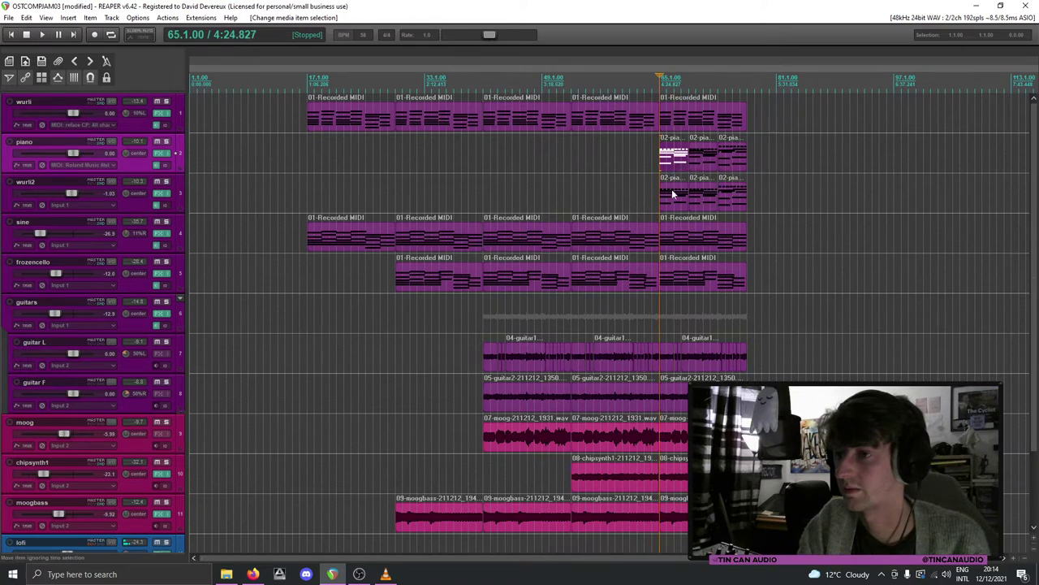
left_click(668, 192, "shift")
left_click(735, 198, "shift")
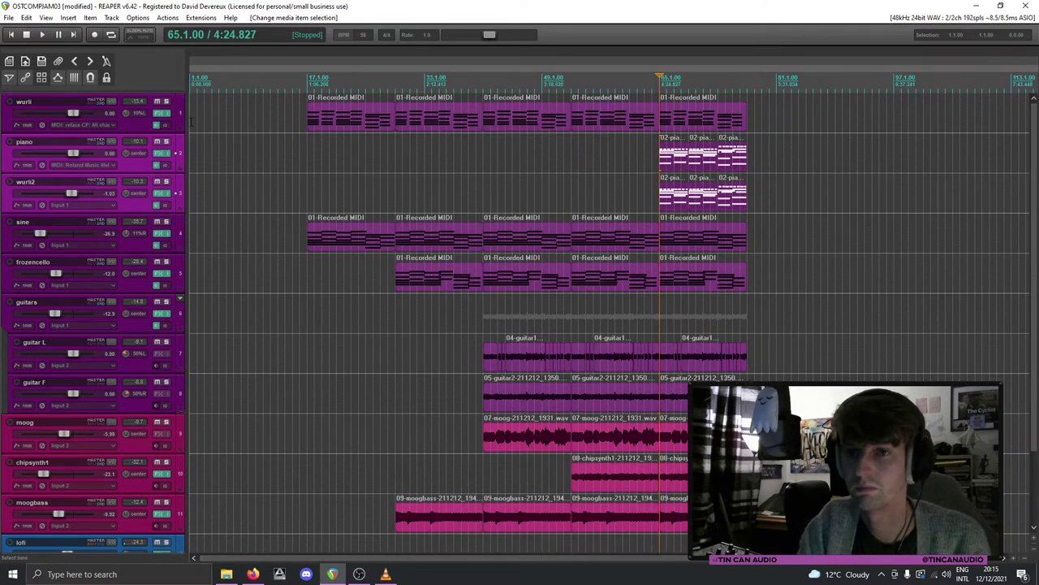
left_click(192, 162)
key("ctrl+v")
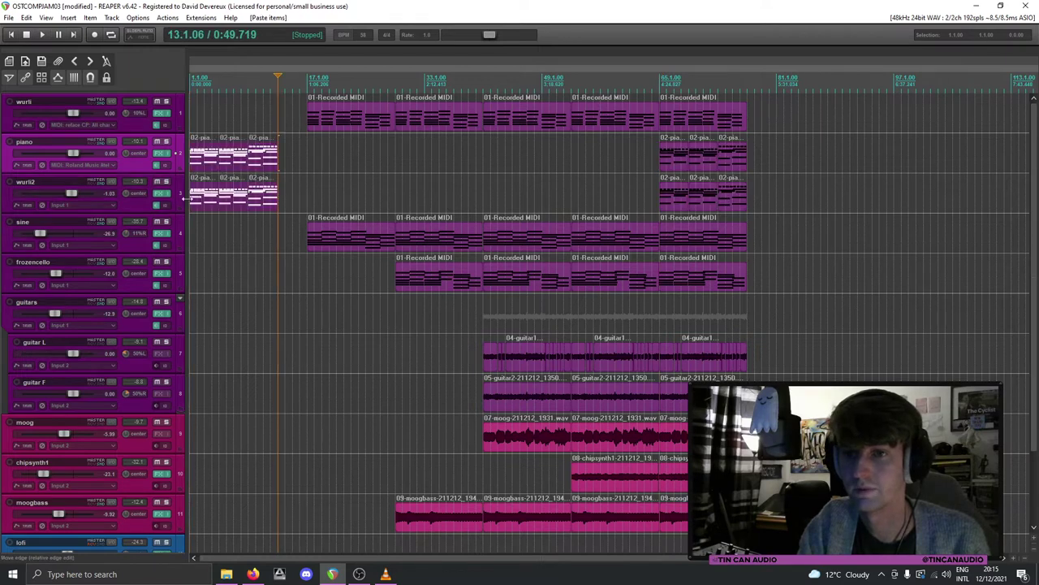
left_click(190, 160)
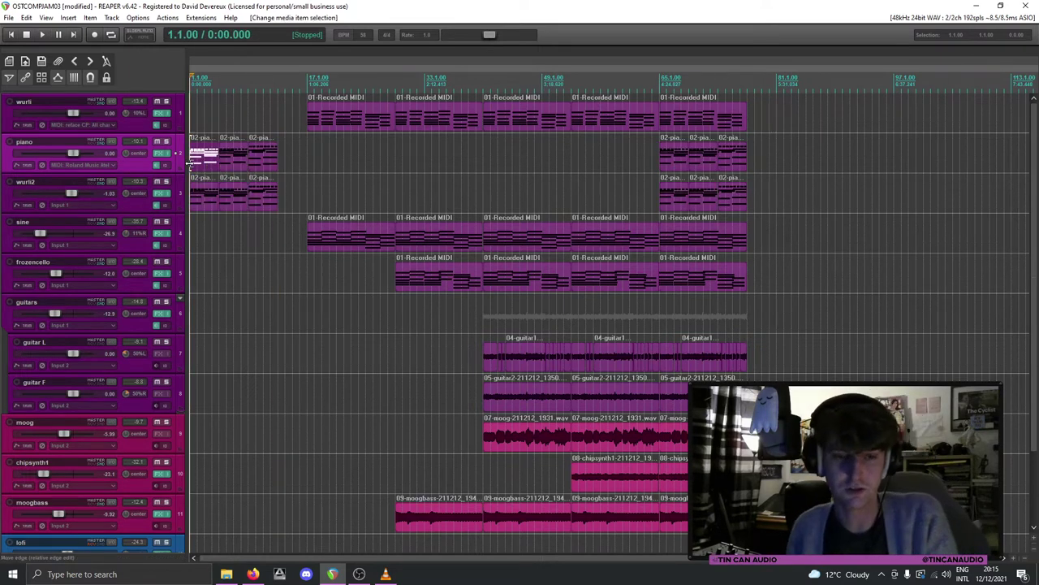
key("space")
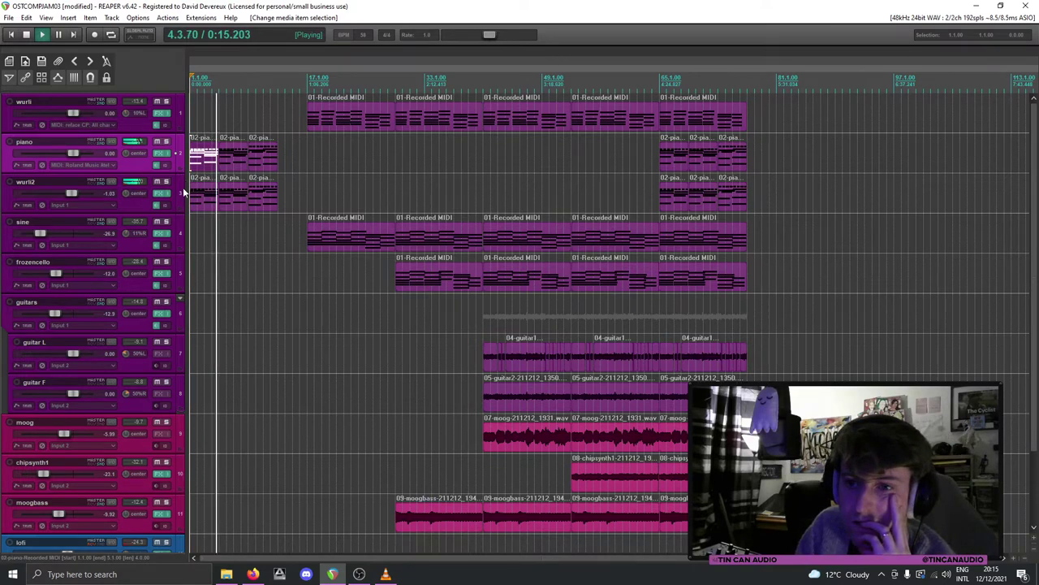
Step: Mute the wurli2 track, shift the arrangement after the intro earlier to begin at bar 13, and stop playback
left_click(157, 182)
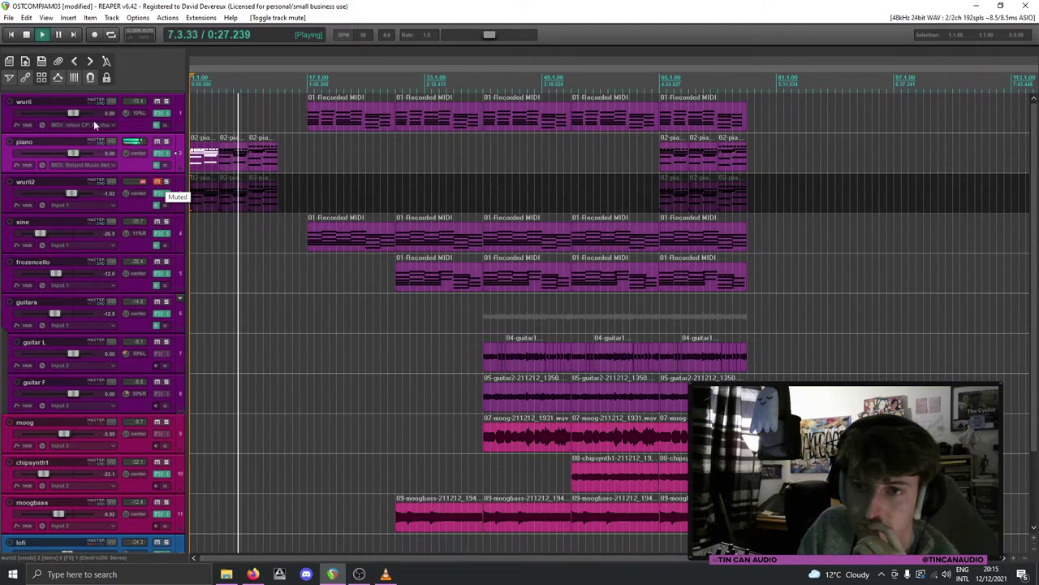
left_click_drag(312, 122, 283, 124)
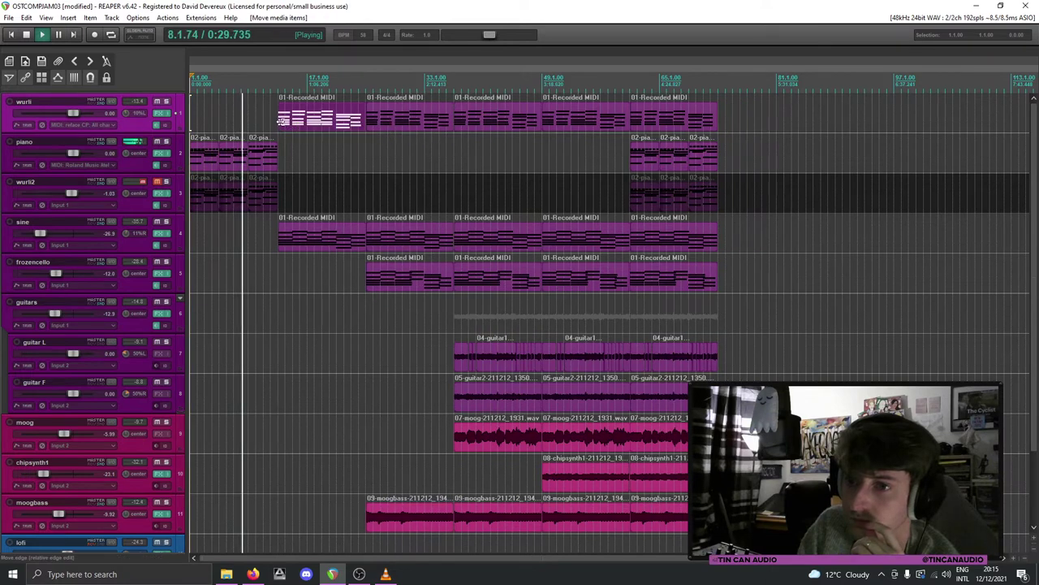
key("space")
Step: Delete the intro's third piano item and all of the intro's wurli2 items
left_click(263, 161)
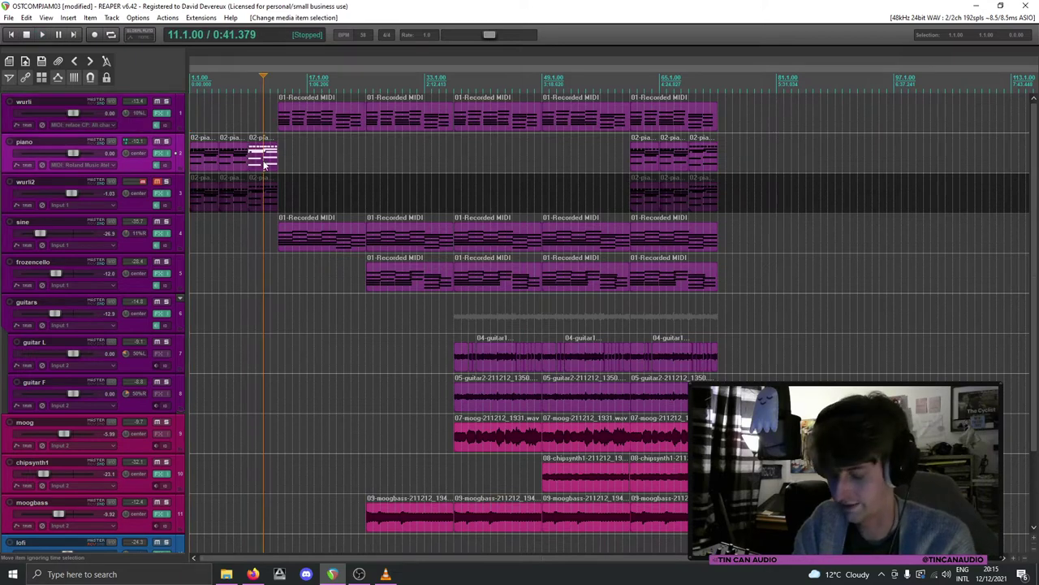
left_click_drag(256, 151, 259, 193)
key("Delete")
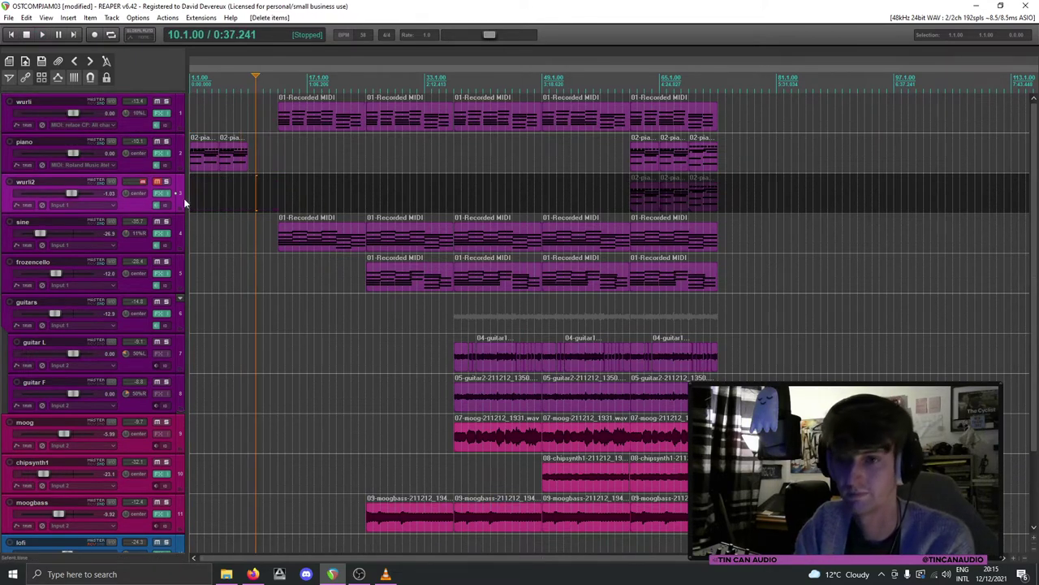
Step: Unmute the wurli2 track
left_click(157, 182)
scroll(221, 177, "up", 3)
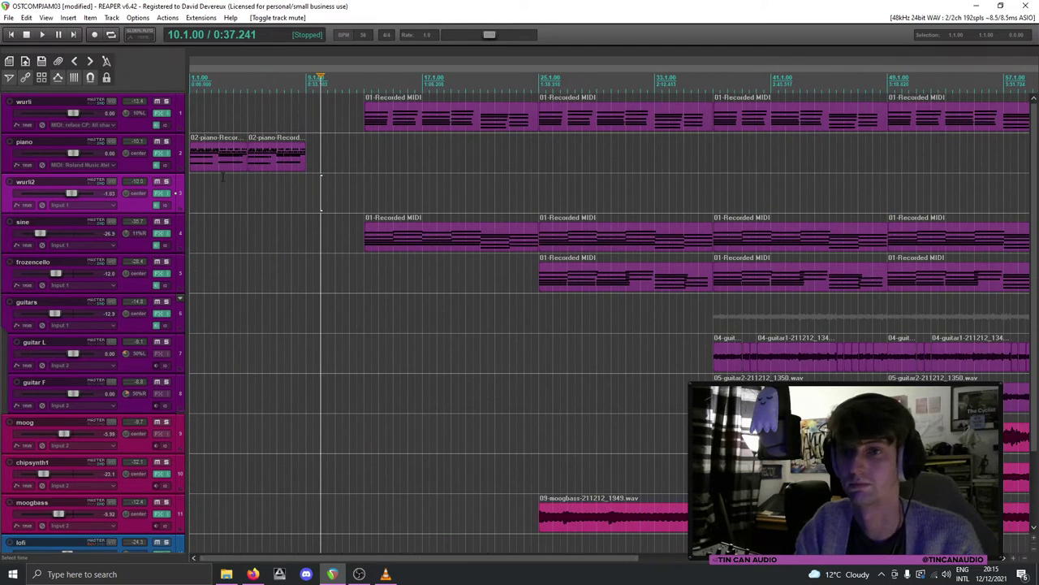
Step: Try pasting a copy of the two intro piano items at bar 9 and undo the paste
left_click(214, 163)
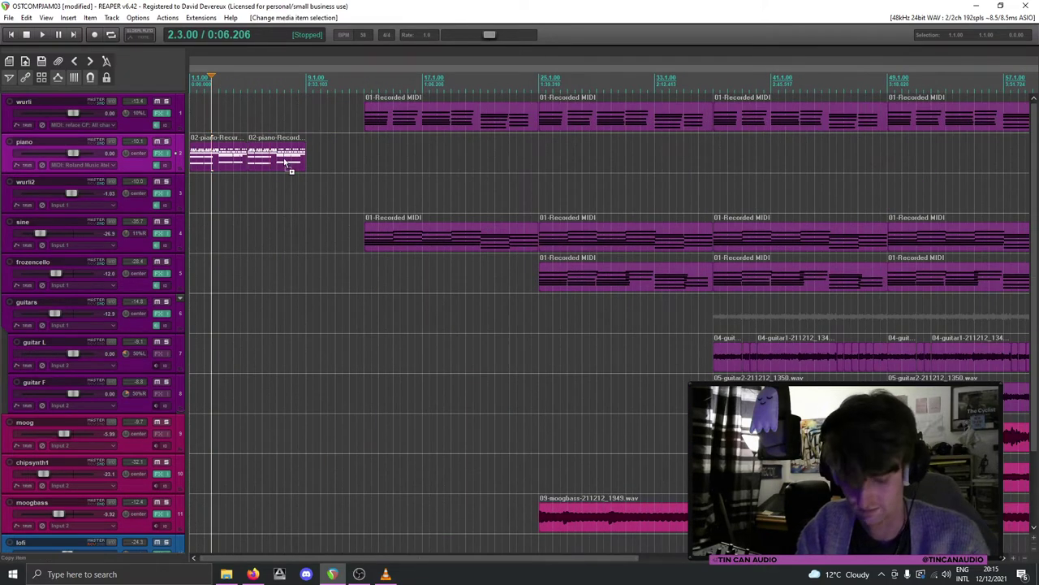
key("ctrl+c")
key("ctrl+v")
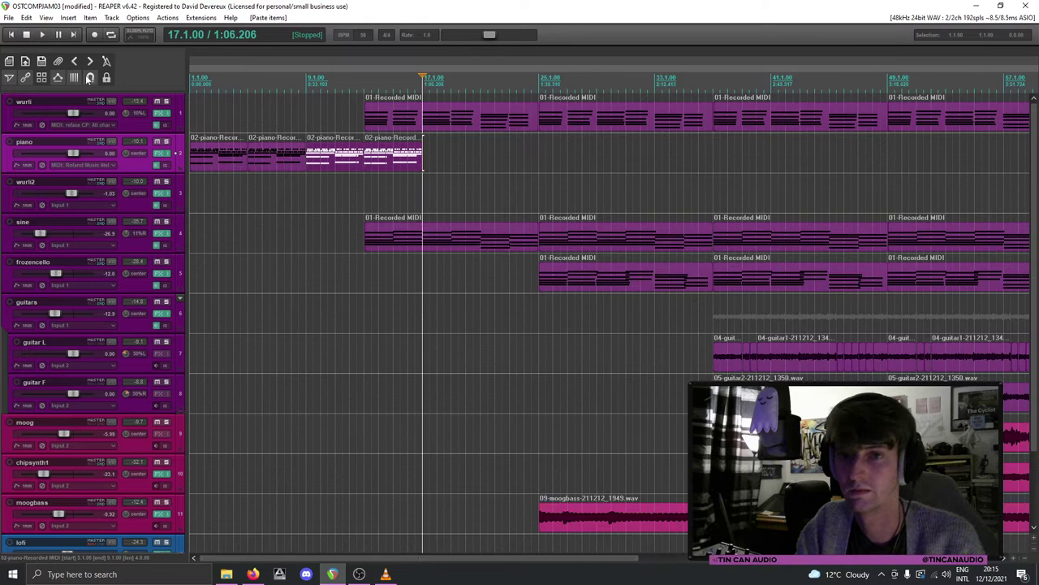
key("ctrl+z")
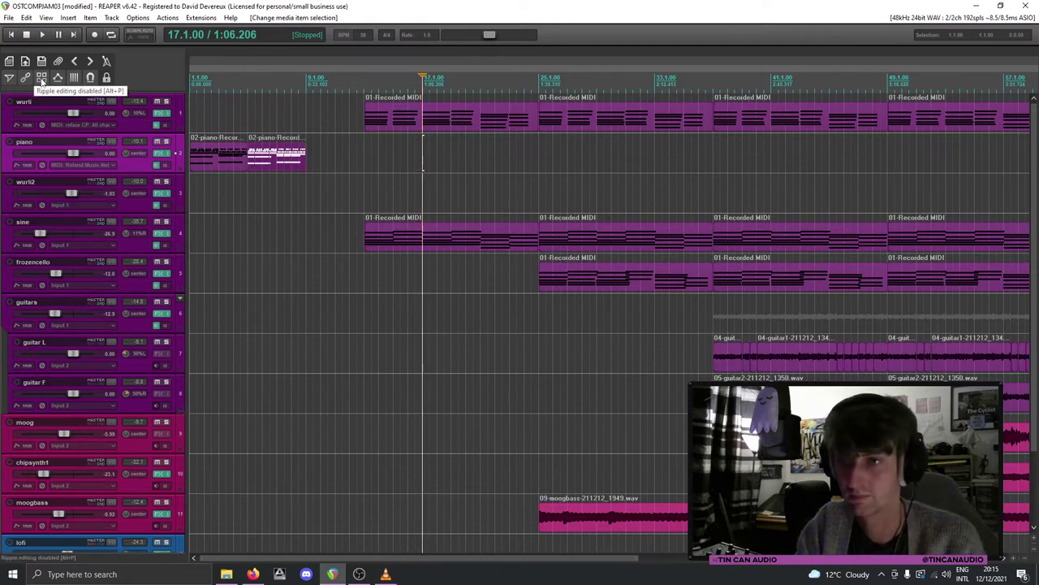
Step: Shift the arrangement after the intro to begin at bar 17 and paste a copy of the two intro piano items at bar 9
left_click_drag(399, 126, 444, 119)
left_click(299, 167)
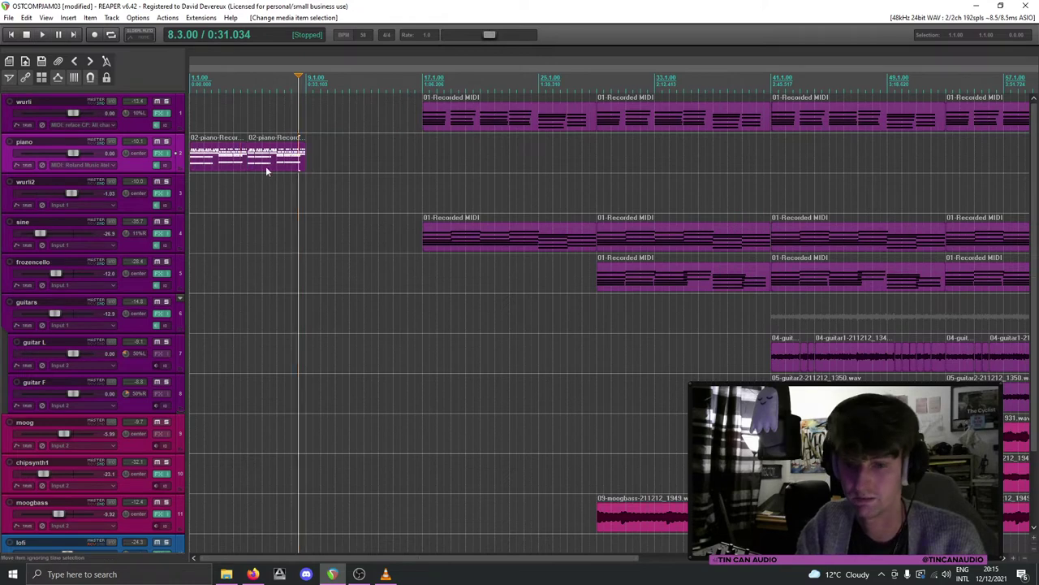
key("ctrl+v")
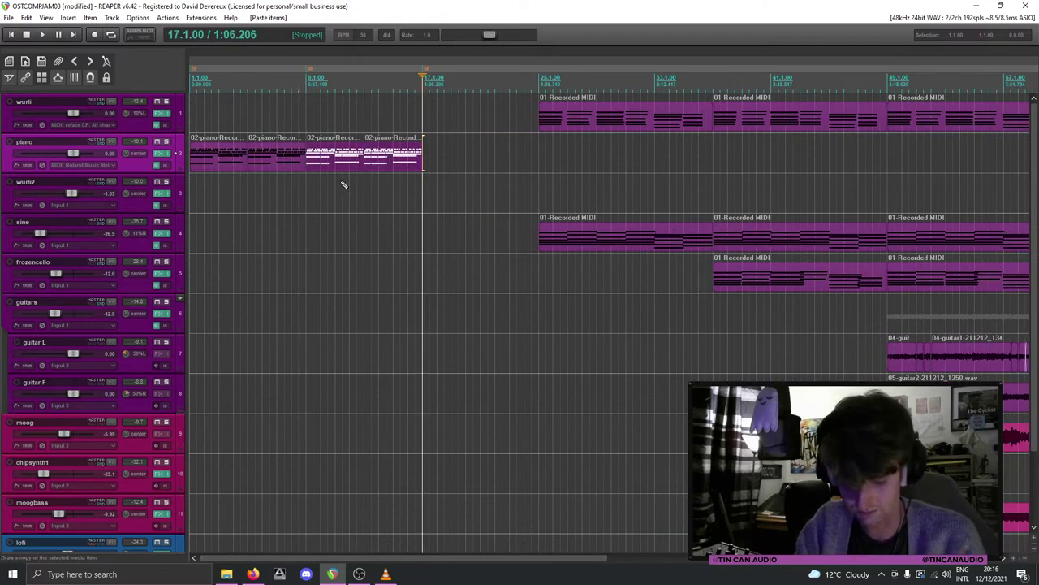
key("ctrl+z")
left_click(306, 159)
key("ctrl+v")
Step: Play the extended piano intro from bar 7 and the transition into the song at bar 17
left_click(278, 159)
key("space")
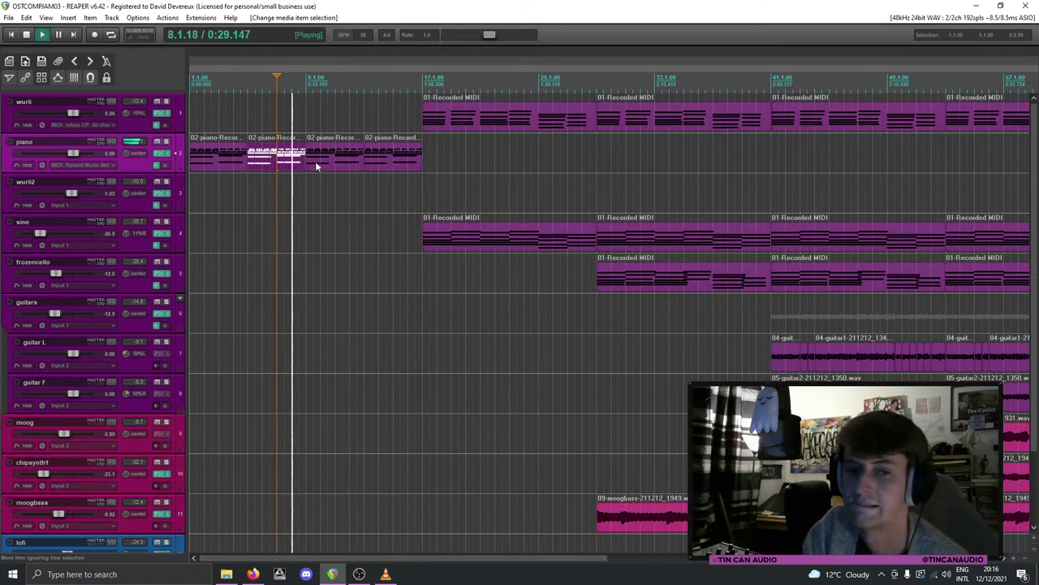
scroll(384, 166, "down", 1)
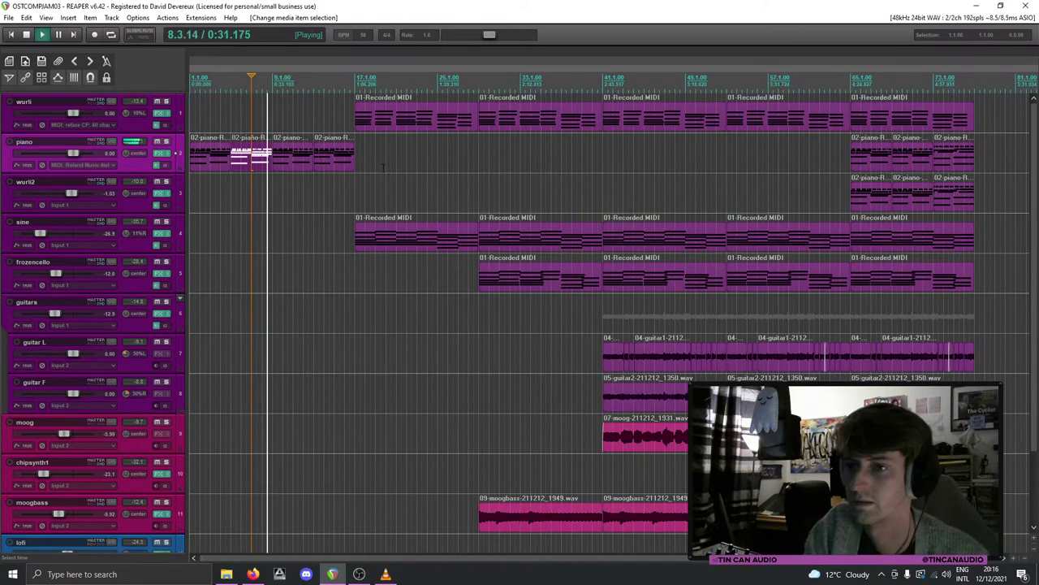
left_click(352, 154)
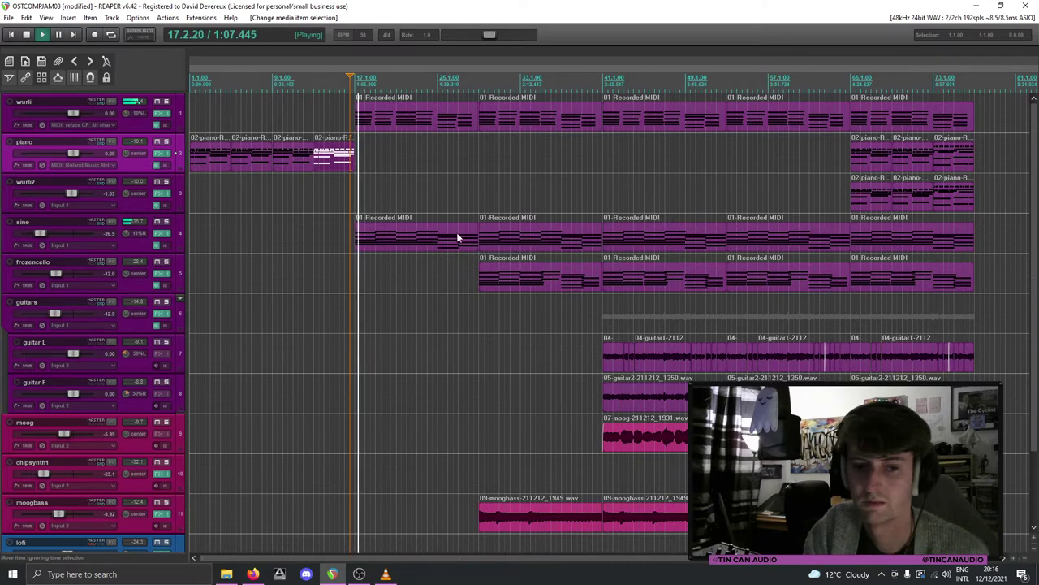
scroll(373, 191, "down", 1)
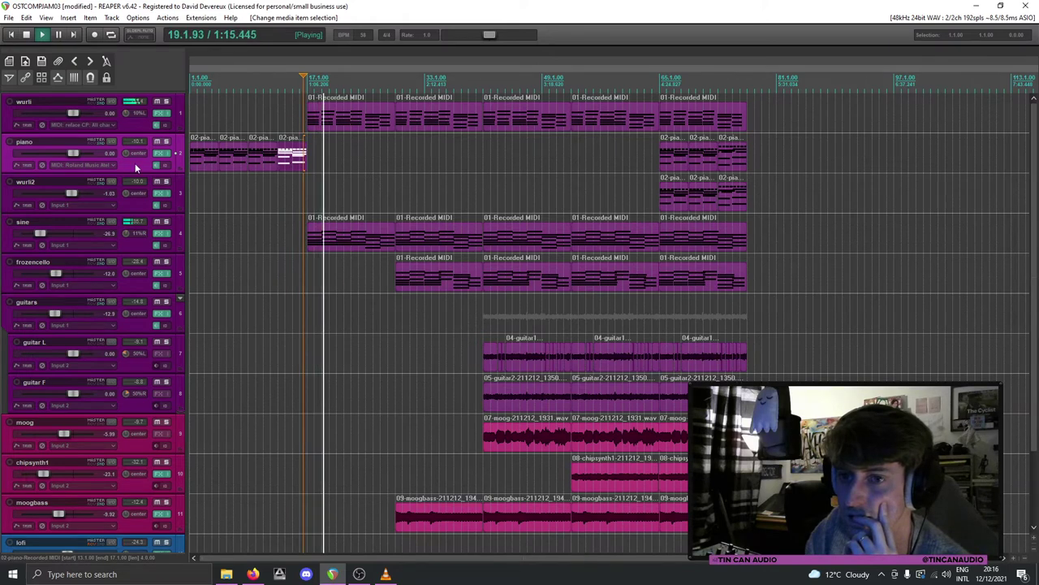
Step: Show the piano track's volume envelope, shape a fade-down from bar 13 to bar 17, and audition the intro's ending
key("v")
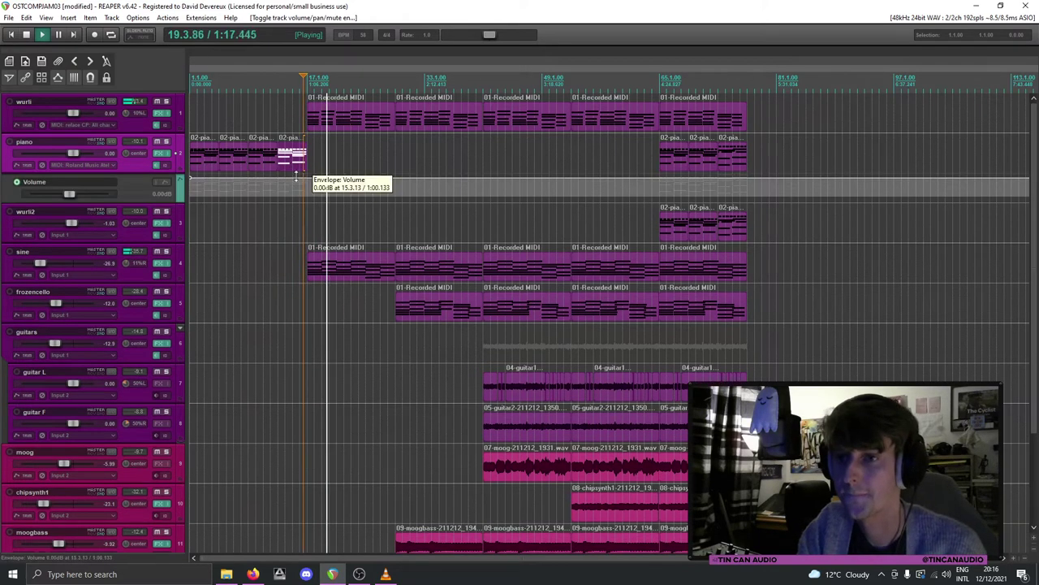
left_click(248, 178)
left_click(306, 178)
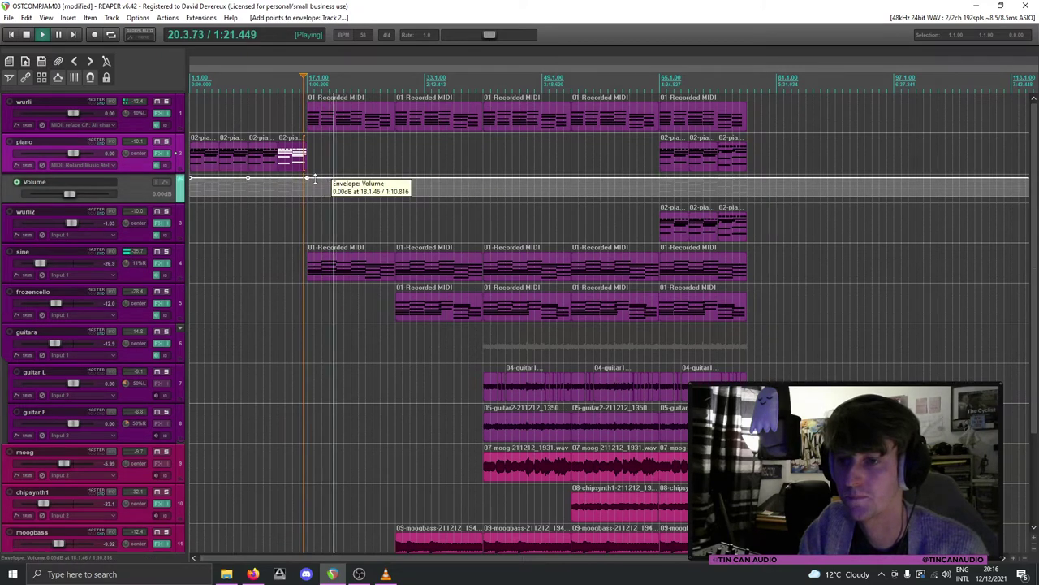
left_click_drag(309, 180, 305, 248)
left_click(264, 187)
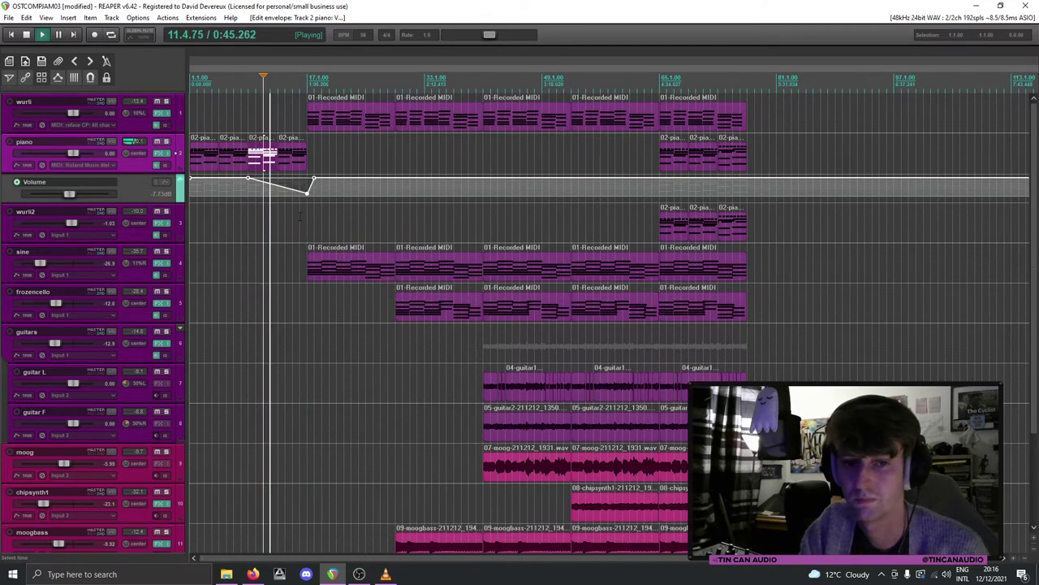
left_click_drag(248, 177, 279, 177)
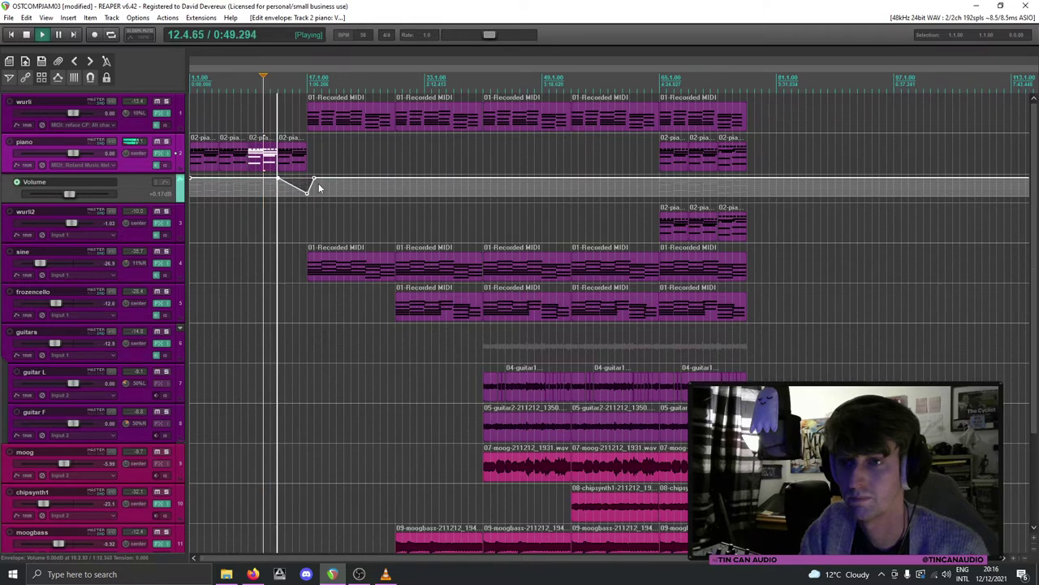
scroll(320, 187, "up", 3)
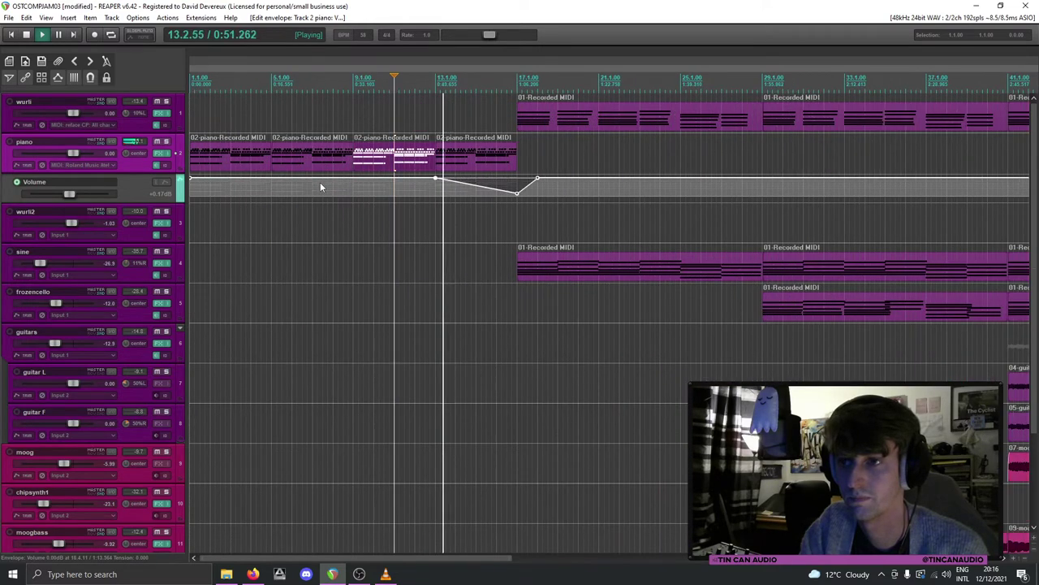
scroll(320, 187, "up", 2)
scroll(320, 187, "down", 1)
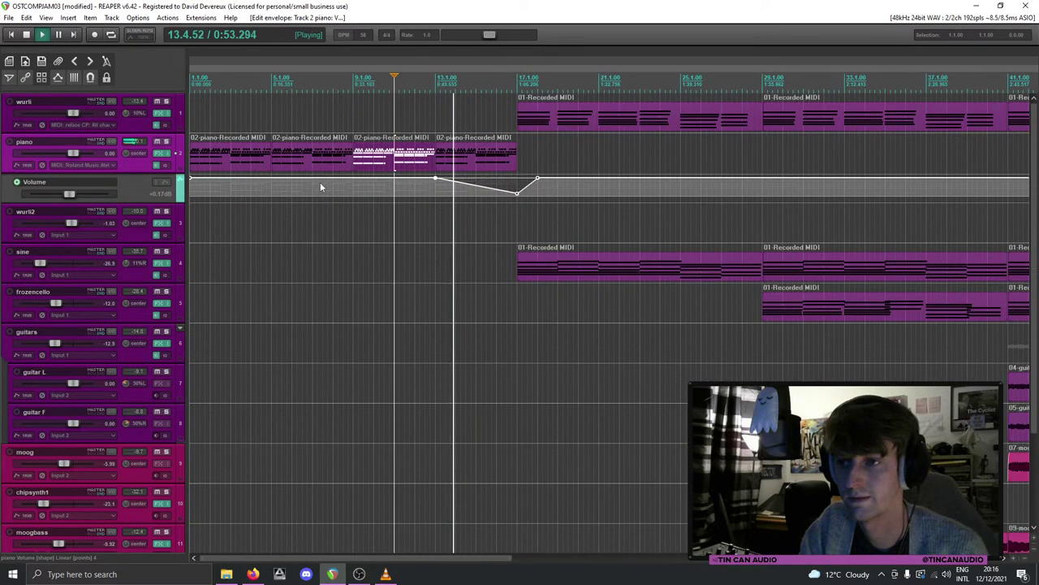
key("space")
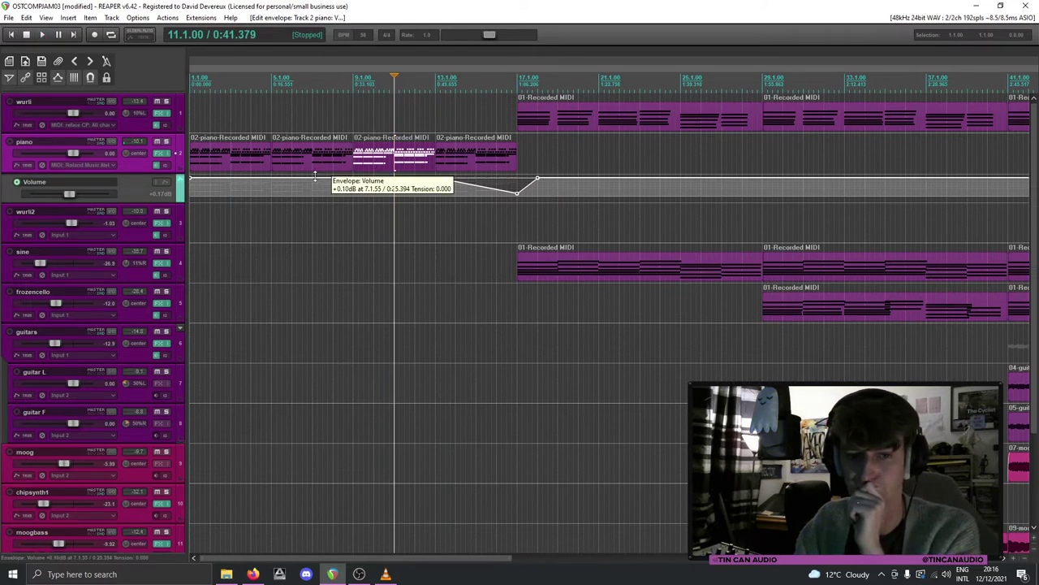
Step: Delete the fade points from the piano track's volume envelope and hide the envelope
left_click(517, 194, "alt")
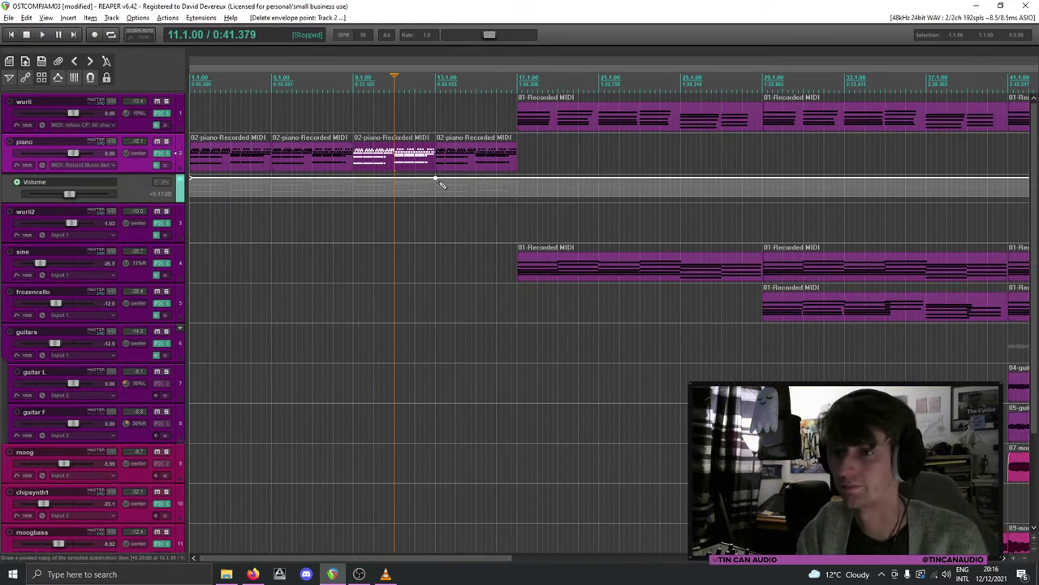
left_click(192, 160)
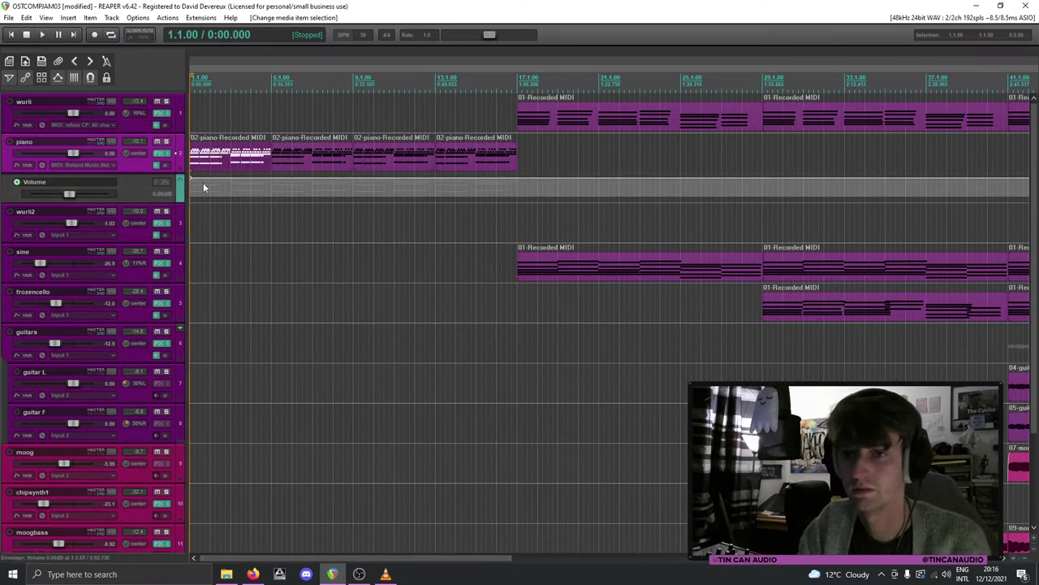
key("v")
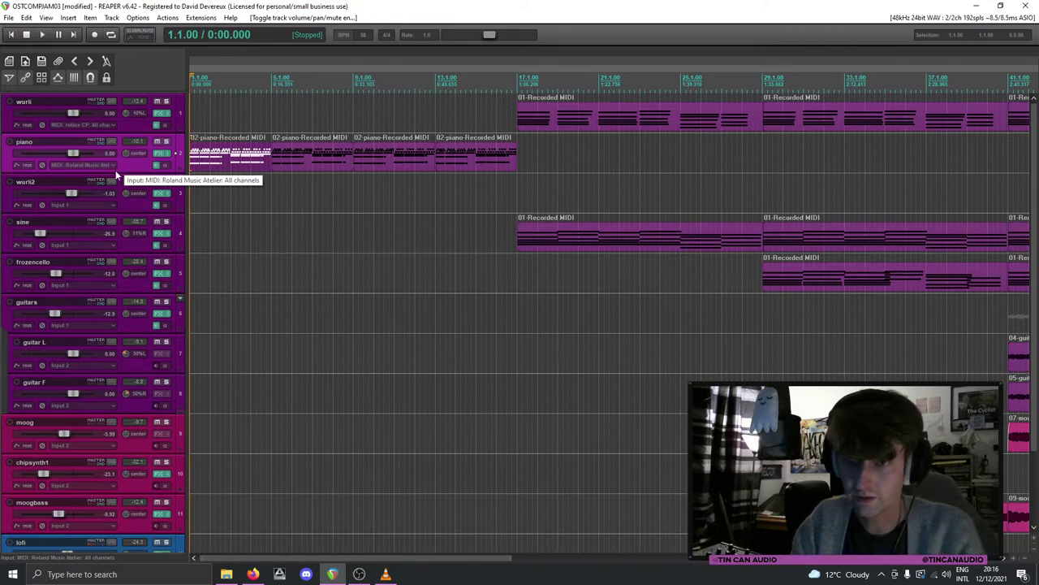
Step: Set the piano track's MIDI input to all channels of the reface CP
left_click(116, 166)
mouse_move(150, 198)
mouse_move(276, 210)
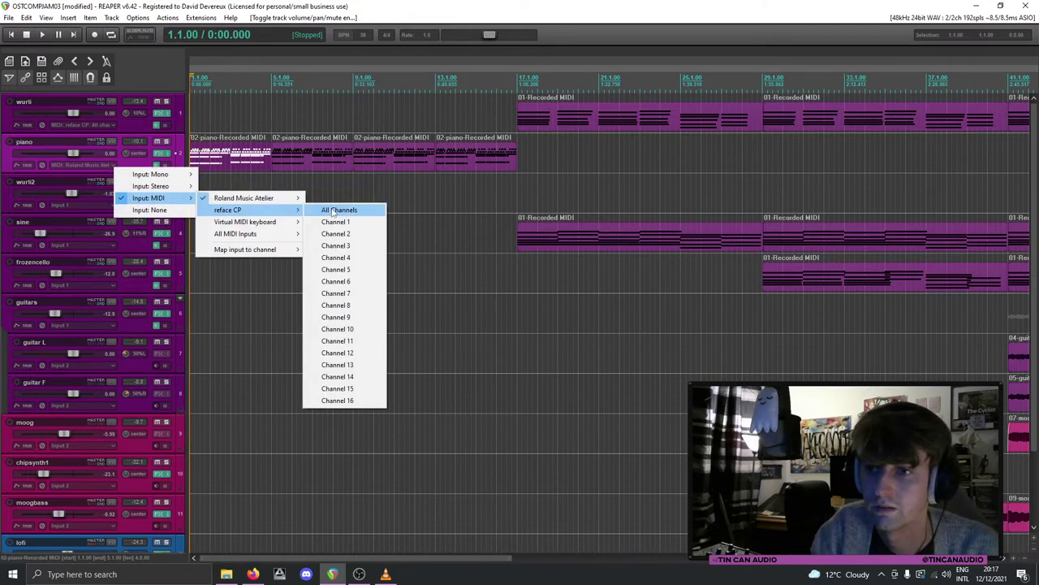
left_click(341, 208)
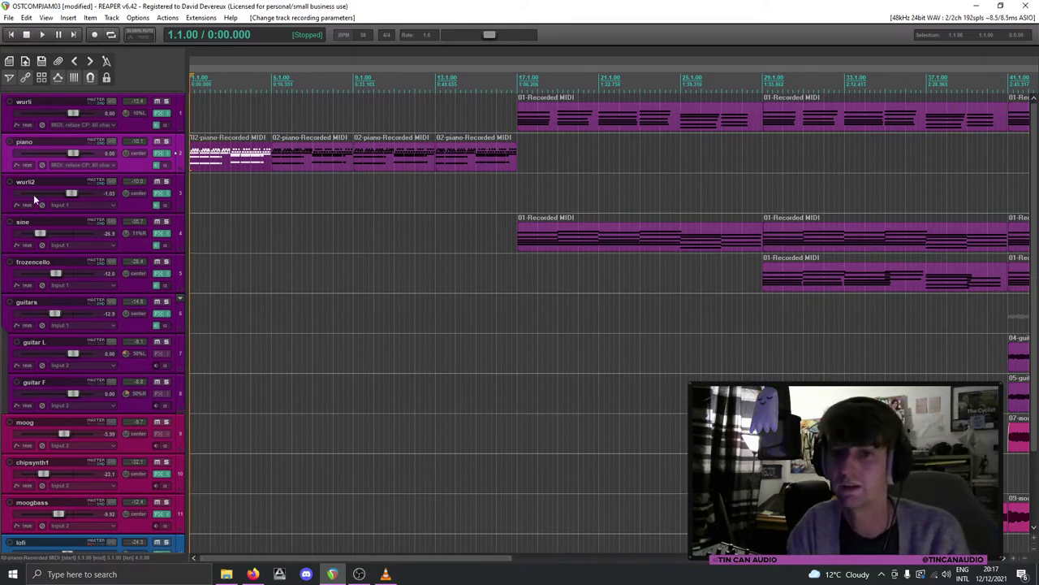
Step: Insert a new track nested under the piano track and move the four intro piano items onto it
key("ctrl+t")
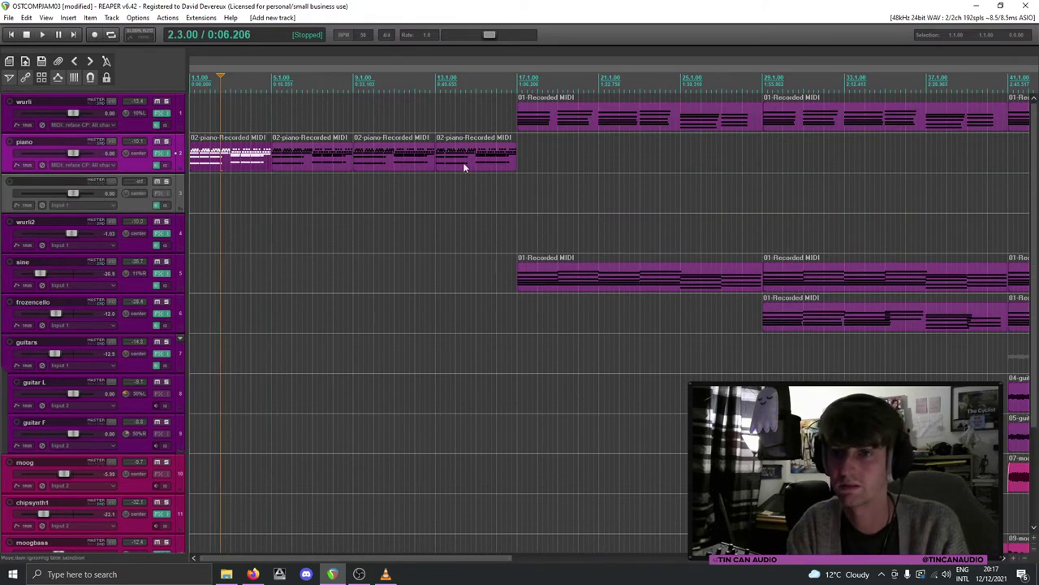
left_click(428, 163)
left_click(131, 201)
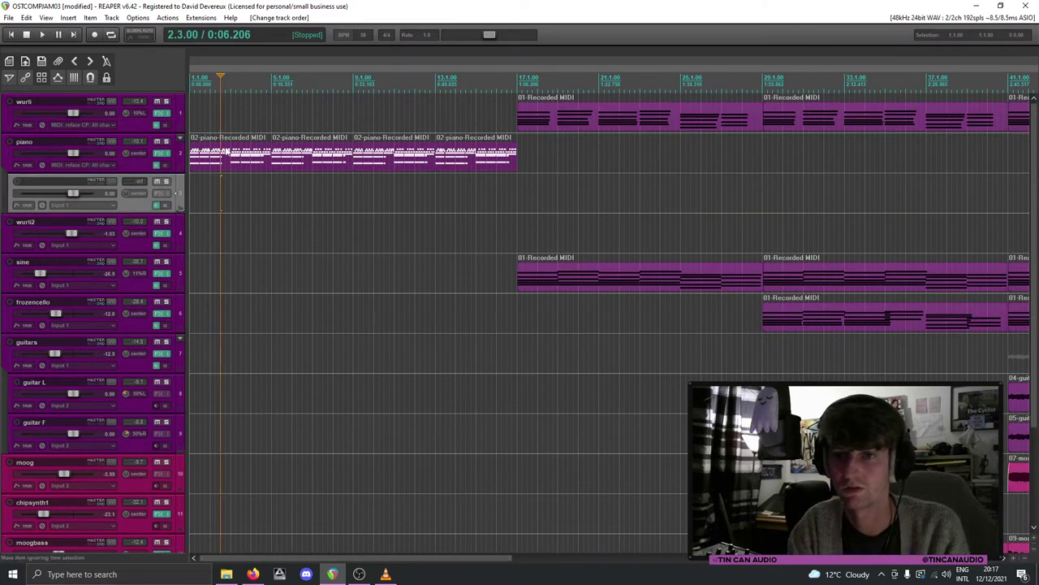
left_click(219, 174)
left_click_drag(217, 169, 149, 182)
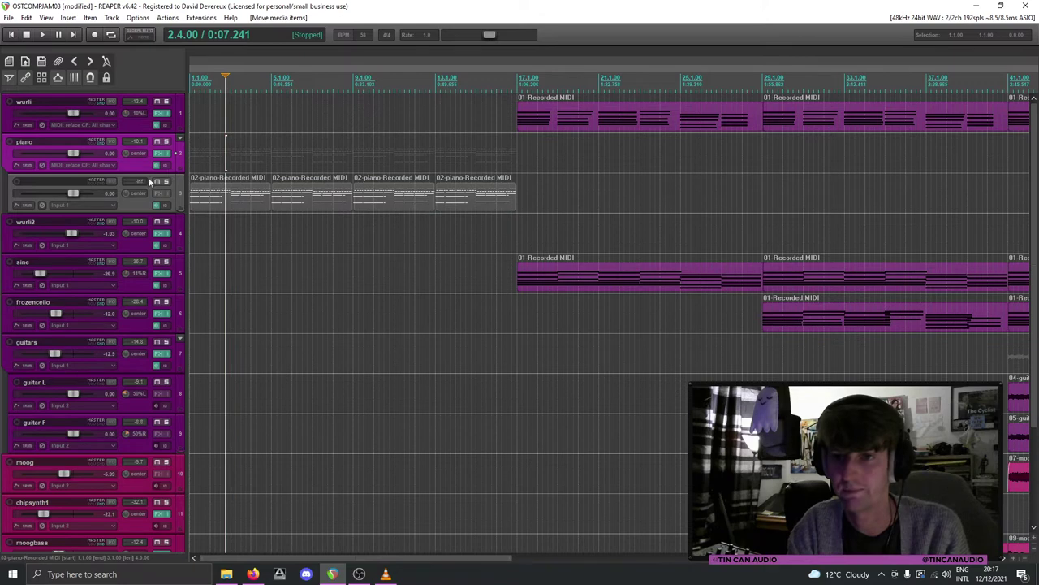
Step: Play the intro from the start, record-arm the piano track to play along, and stop playback
left_click(279, 185)
key("Home")
key("space")
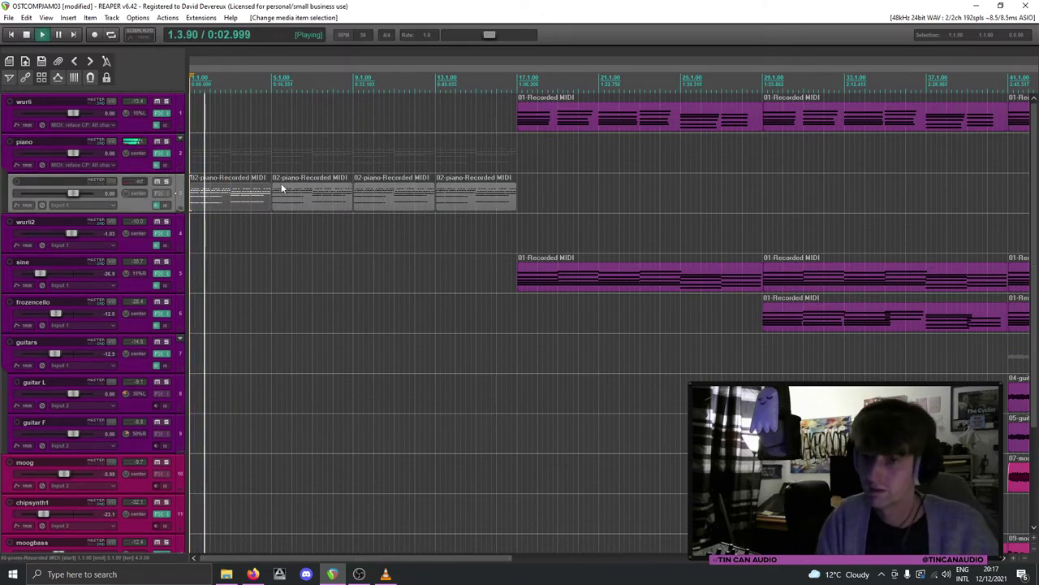
left_click(10, 143)
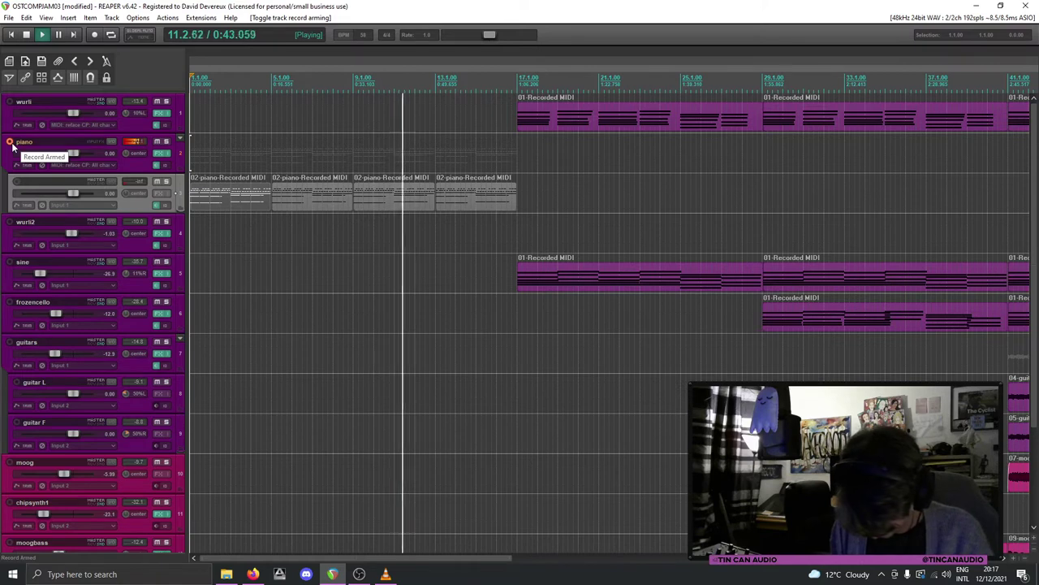
key("space")
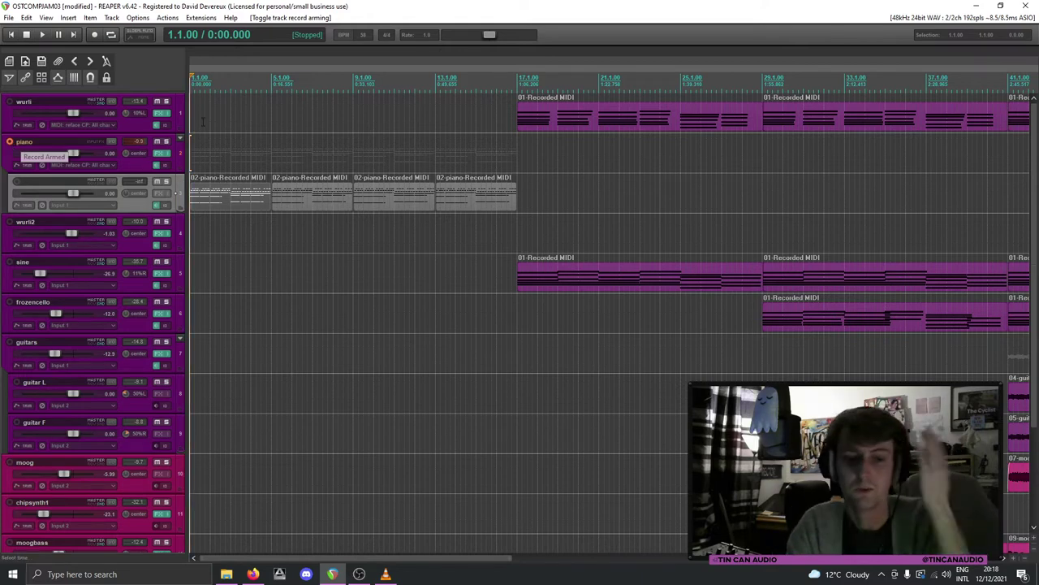
Step: Colour the unnamed child track under the piano purple
scroll(215, 240, "down", 2)
right_click(138, 206)
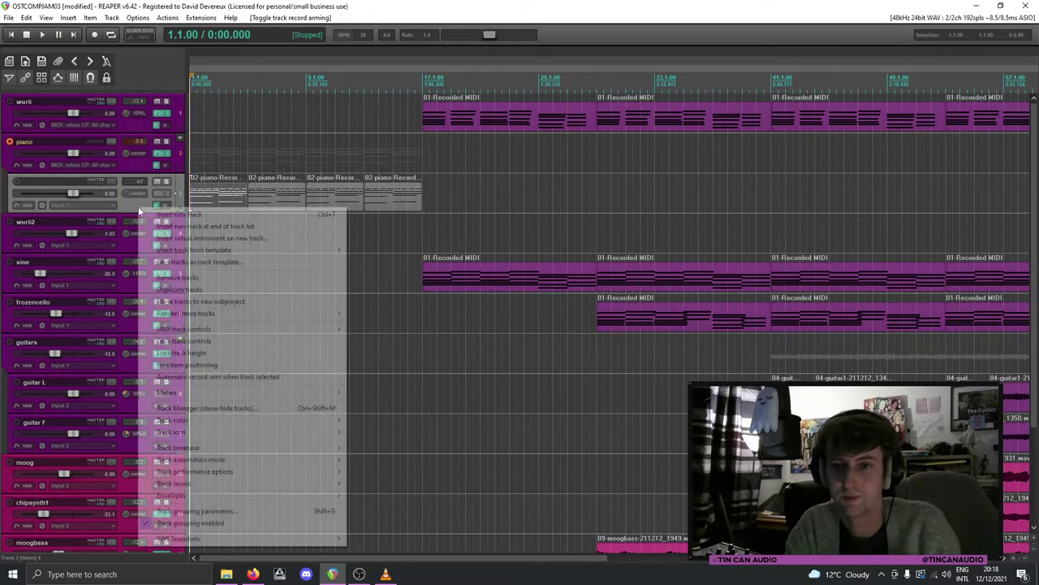
mouse_move(259, 333)
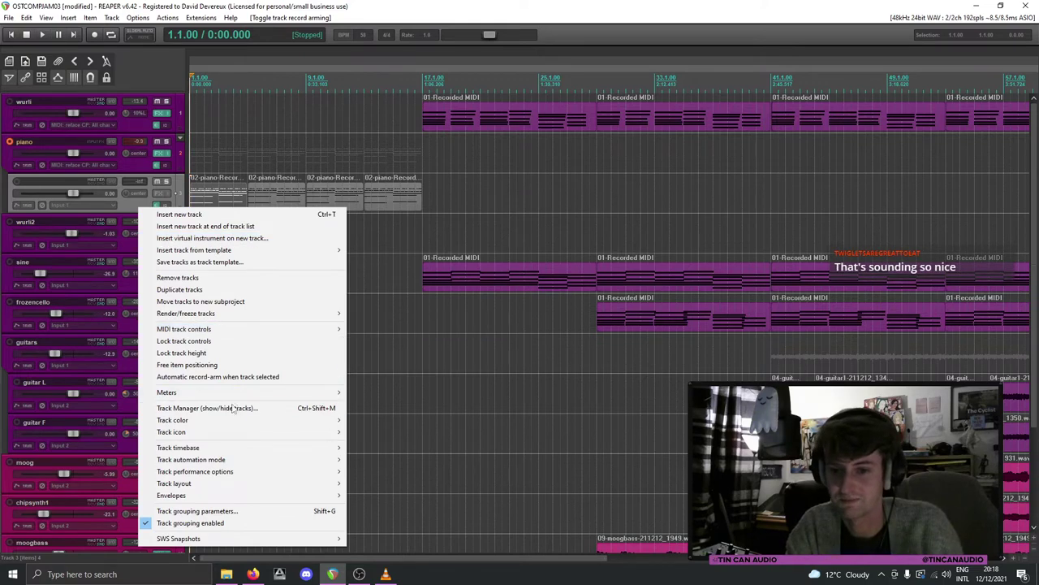
left_click(374, 420)
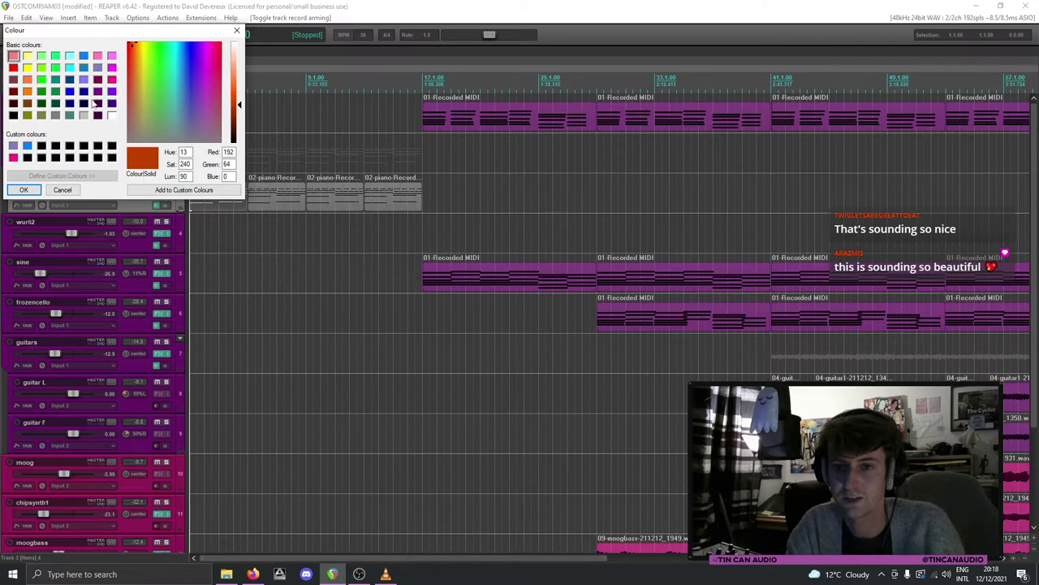
left_click(98, 91)
left_click(24, 190)
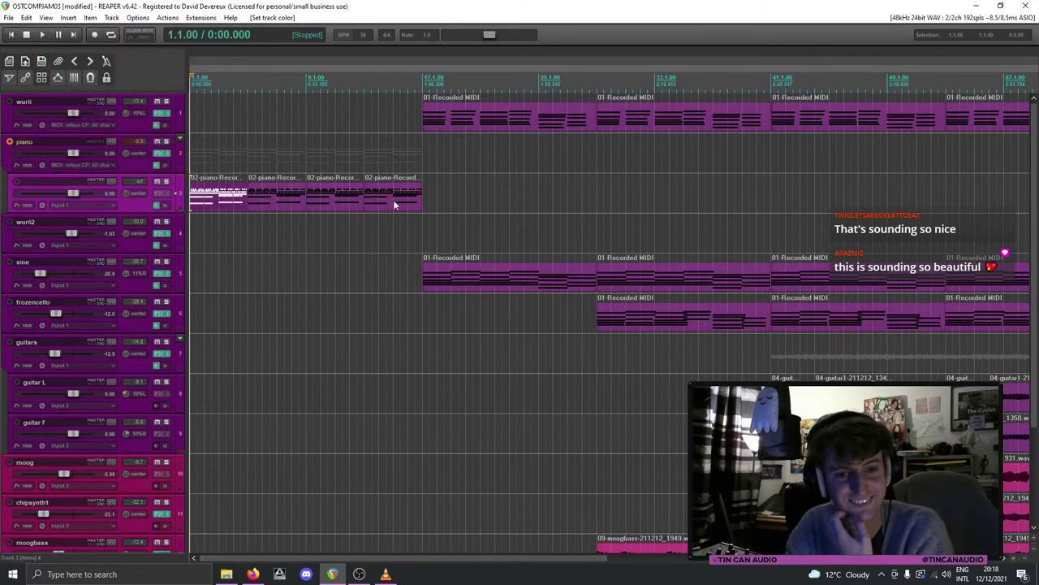
Step: Play the arrangement from the first wurli item at bar 17 and stop playback
scroll(393, 205, "down", 2)
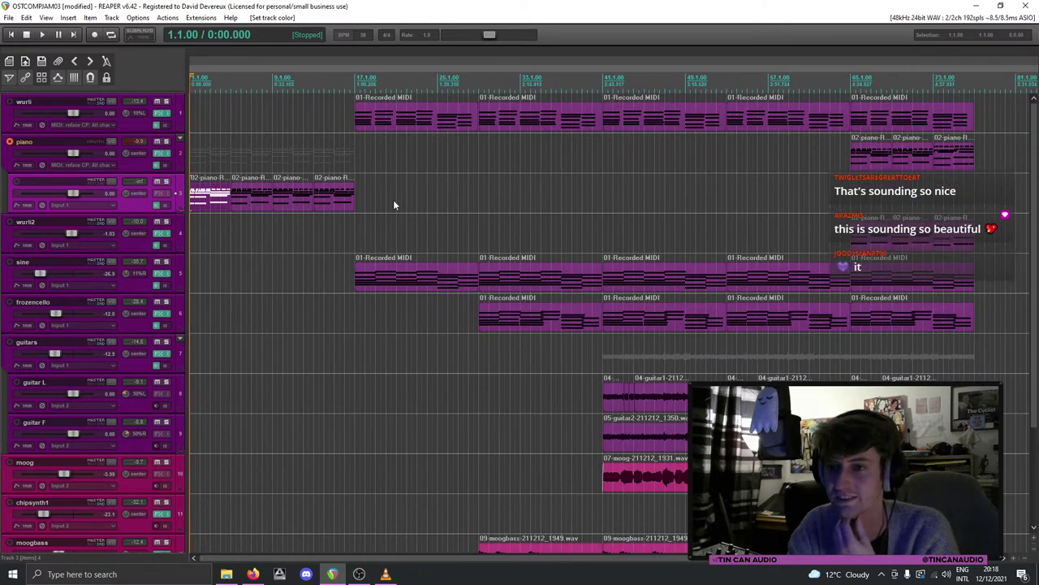
scroll(351, 138, "up", 2)
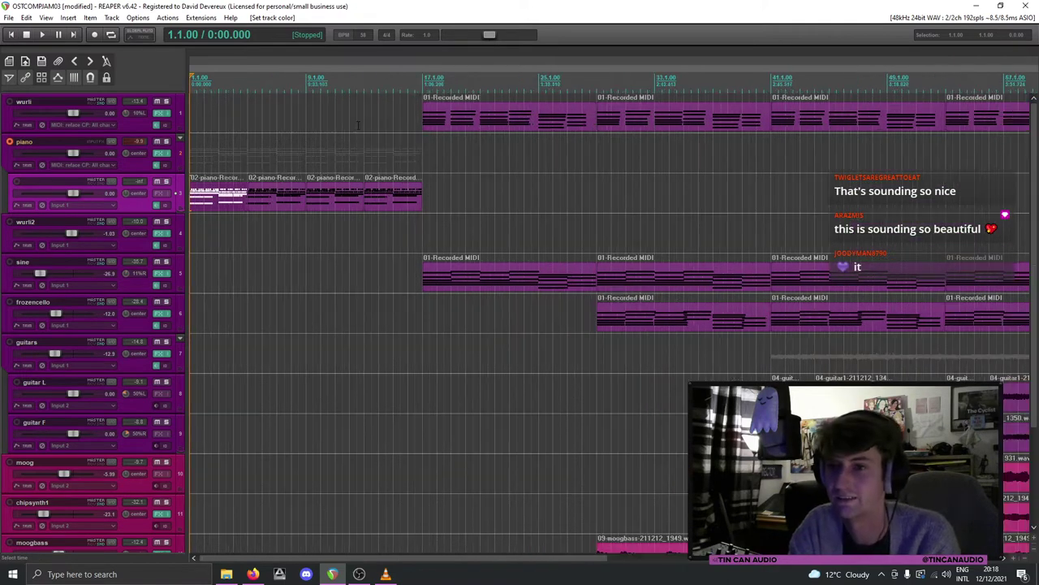
left_click(428, 124)
scroll(422, 130, "down", 2)
key("space")
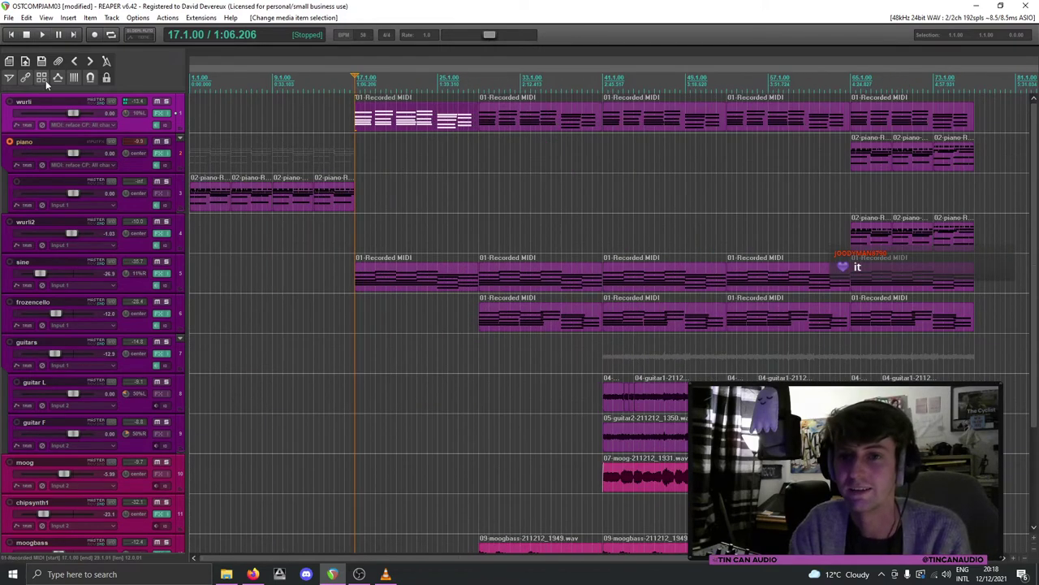
Step: Shift the whole song arrangement from bar 17 to bar 41 and place a marker at the project start, bar 1
left_click_drag(363, 122, 619, 117)
left_click(603, 118)
key("m")
mouse_move(605, 61)
left_mouse_down()
mouse_move(523, 71)
mouse_move(197, 69)
left_mouse_up()
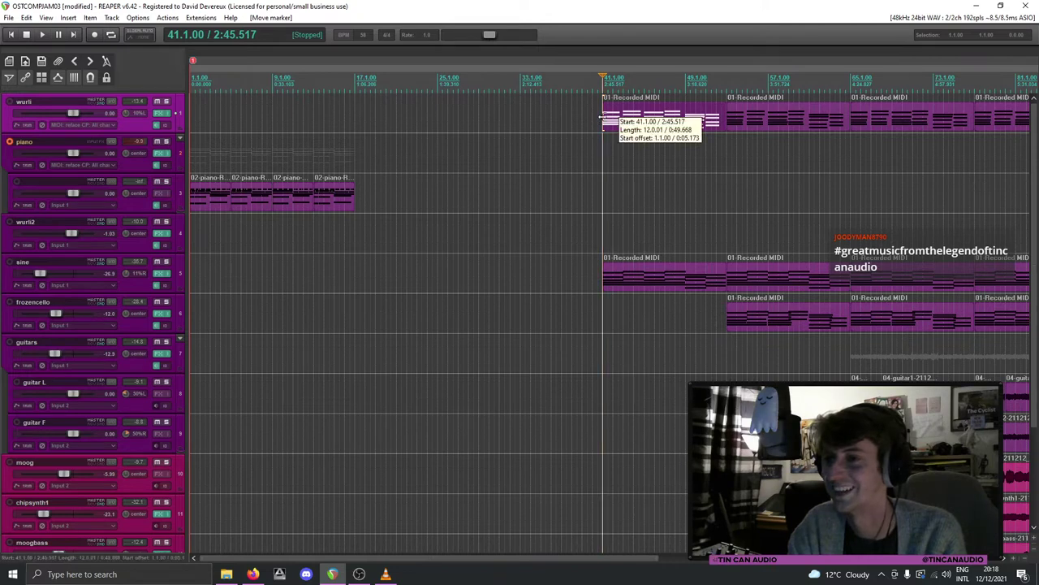
Step: Add a marker at bar 41 and name it "Level Music"
key("m")
double_click(605, 60)
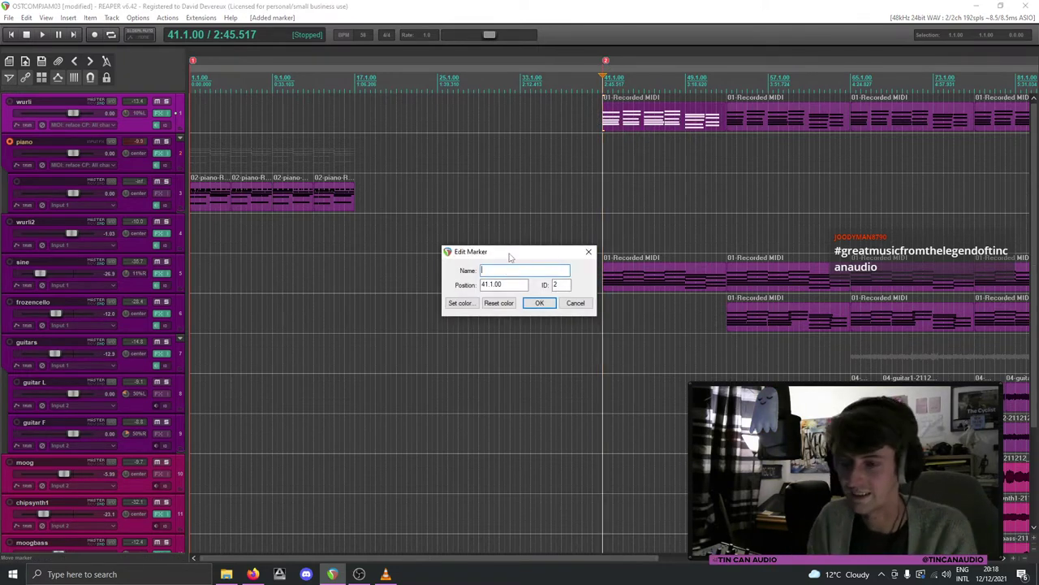
type("Main P")
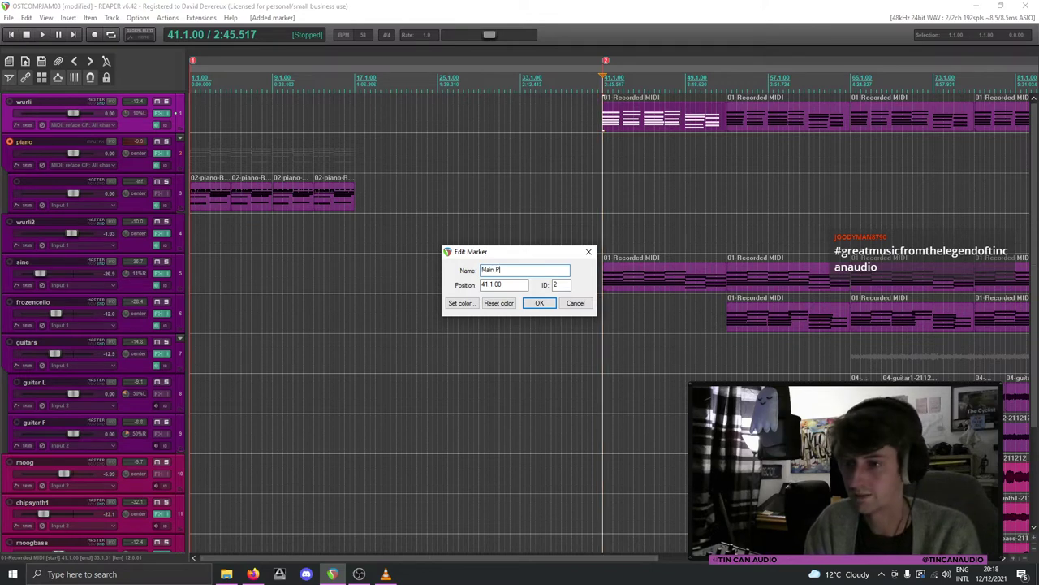
key("BackSpace")
key("BackSpace")
key("BackSpace")
key("BackSpace")
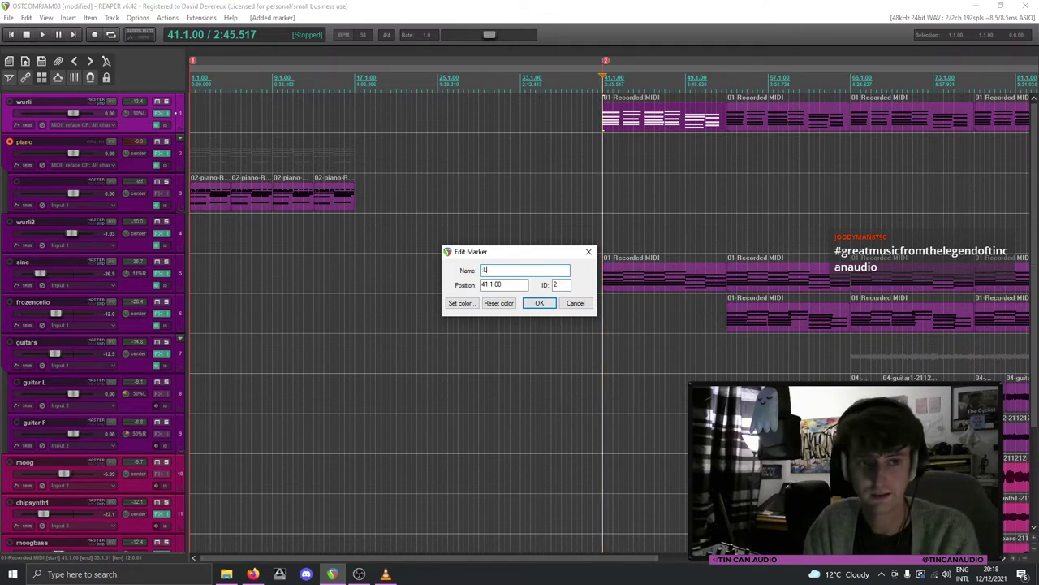
type("Level")
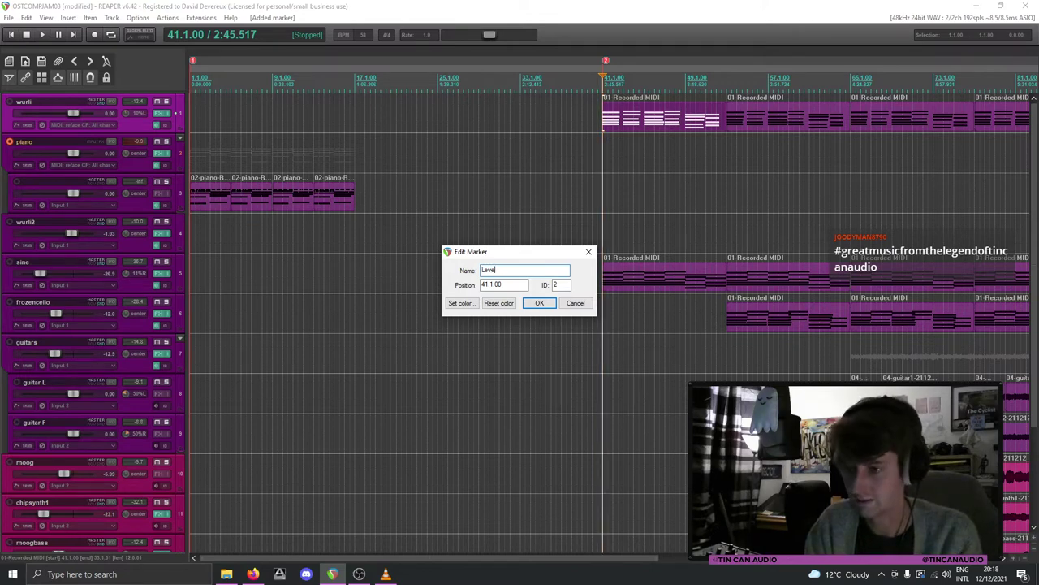
type(" Music")
key("Return")
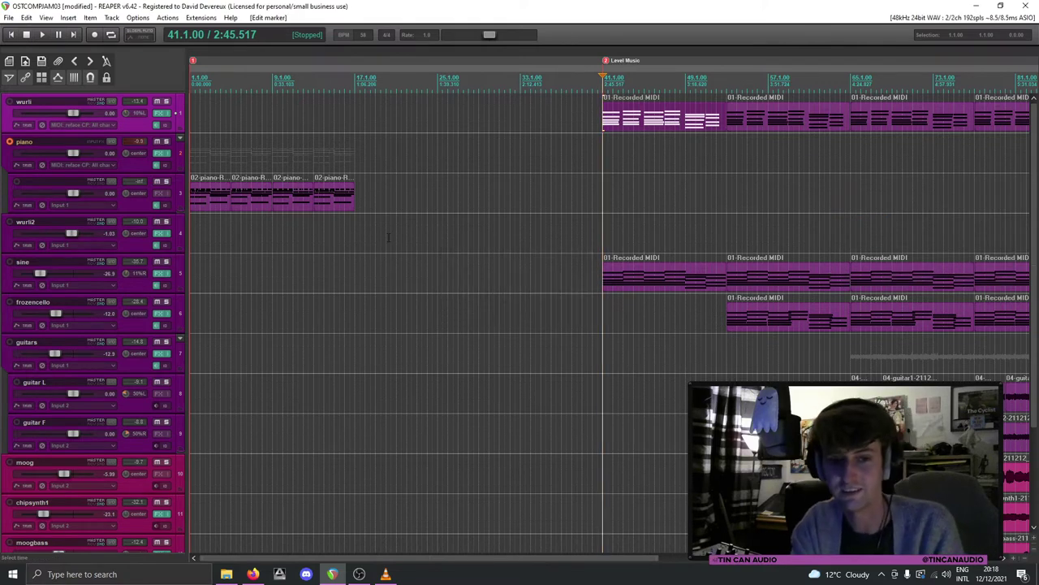
Step: Name the marker at bar 1 "Main Menu"
double_click(195, 62)
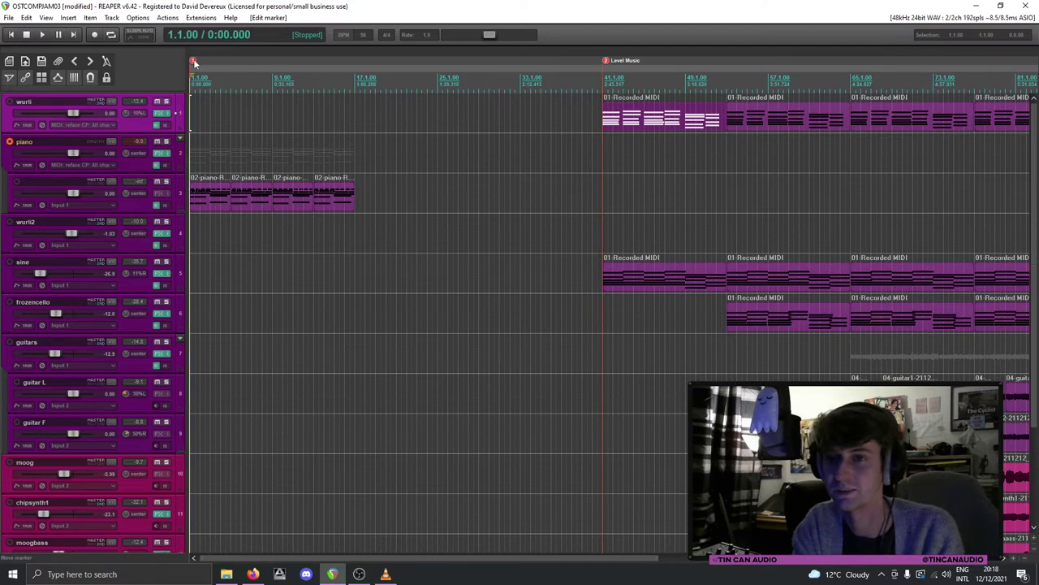
type("Main ")
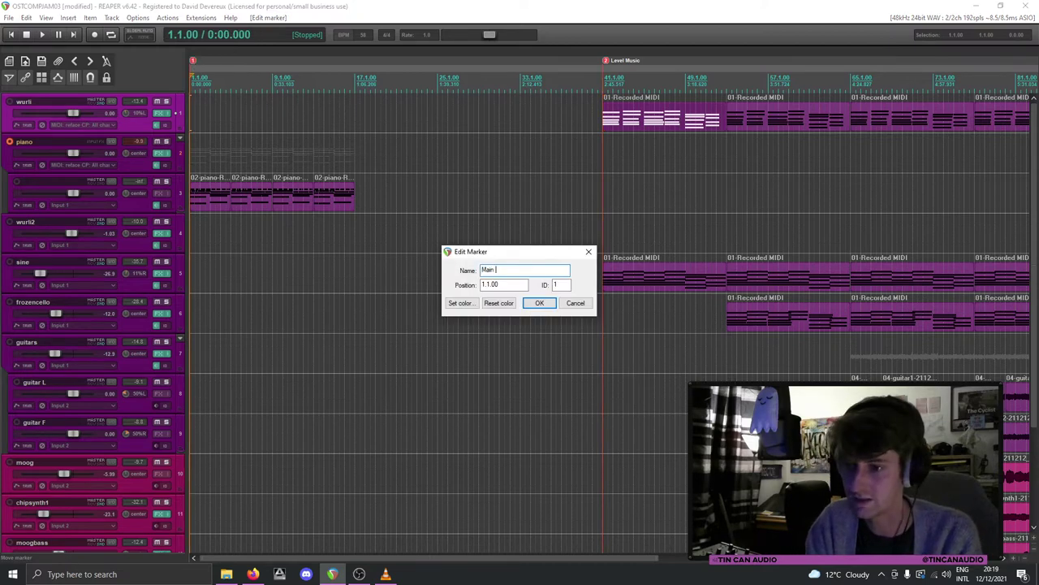
type("Menu/Main Them")
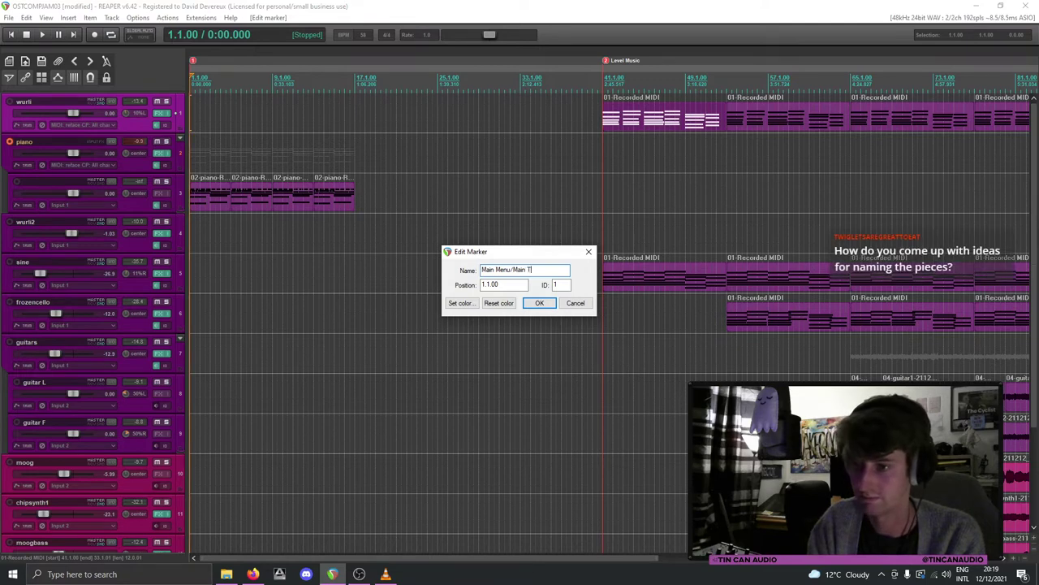
key("BackSpace")
key("BackSpace")
key("BackSpace")
key("BackSpace")
key("BackSpace")
key("BackSpace")
key("BackSpace")
key("BackSpace")
key("BackSpace")
key("BackSpace")
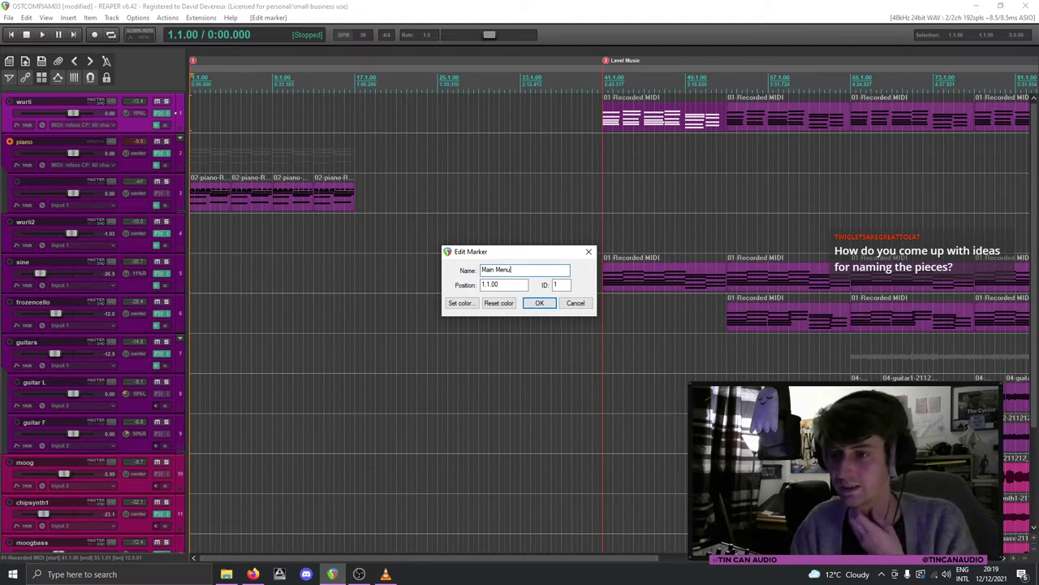
left_click(549, 303)
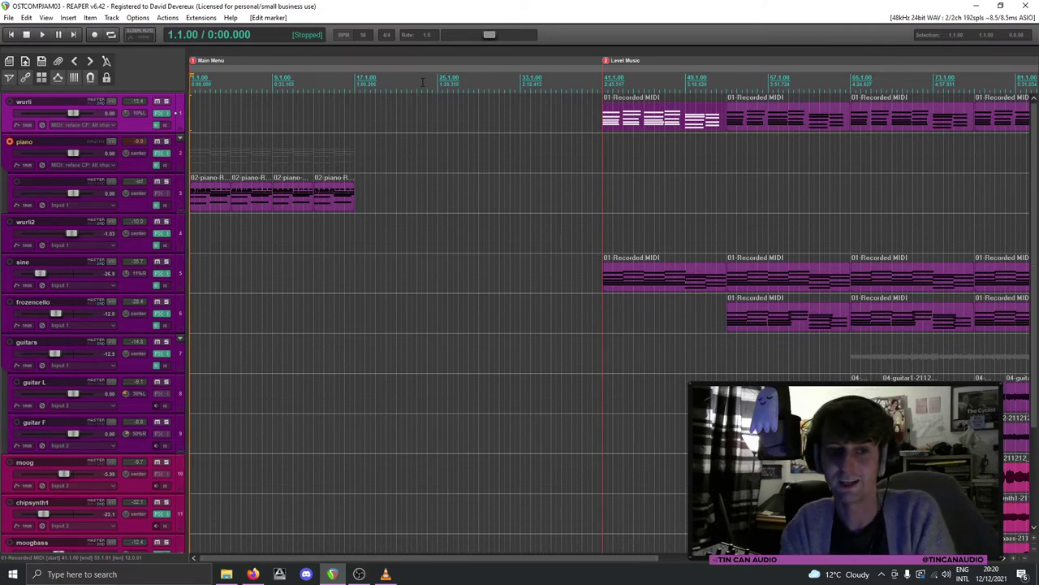
scroll(367, 84, "up", 2)
scroll(466, 122, "down", 2)
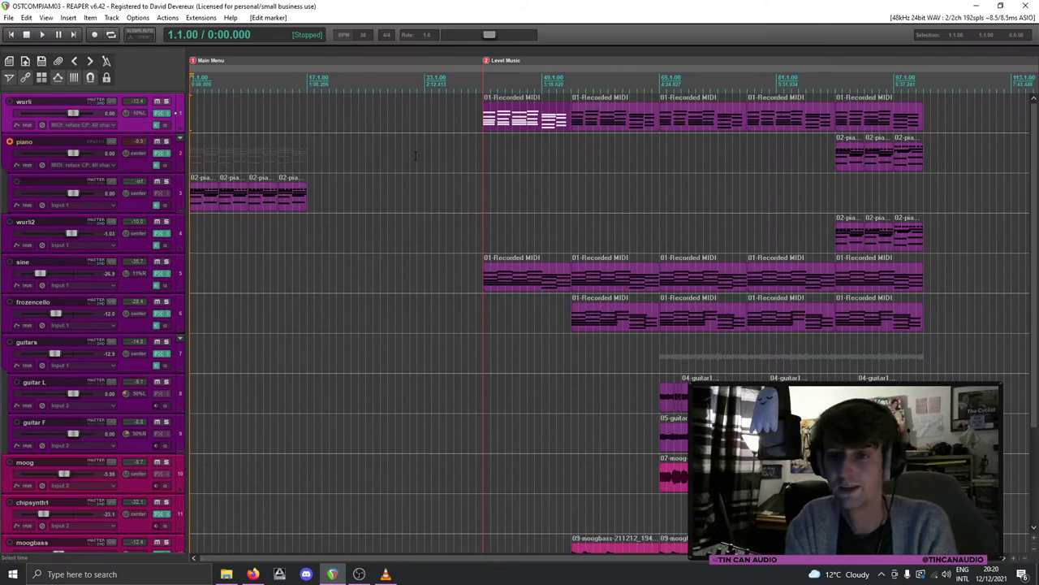
scroll(416, 156, "down", 5)
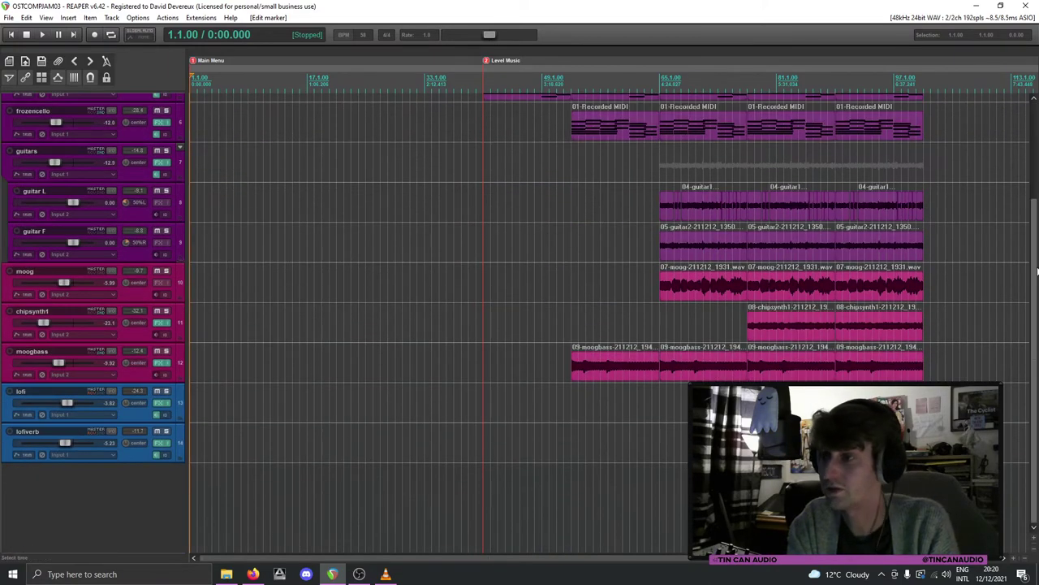
scroll(610, 207, "up", 5)
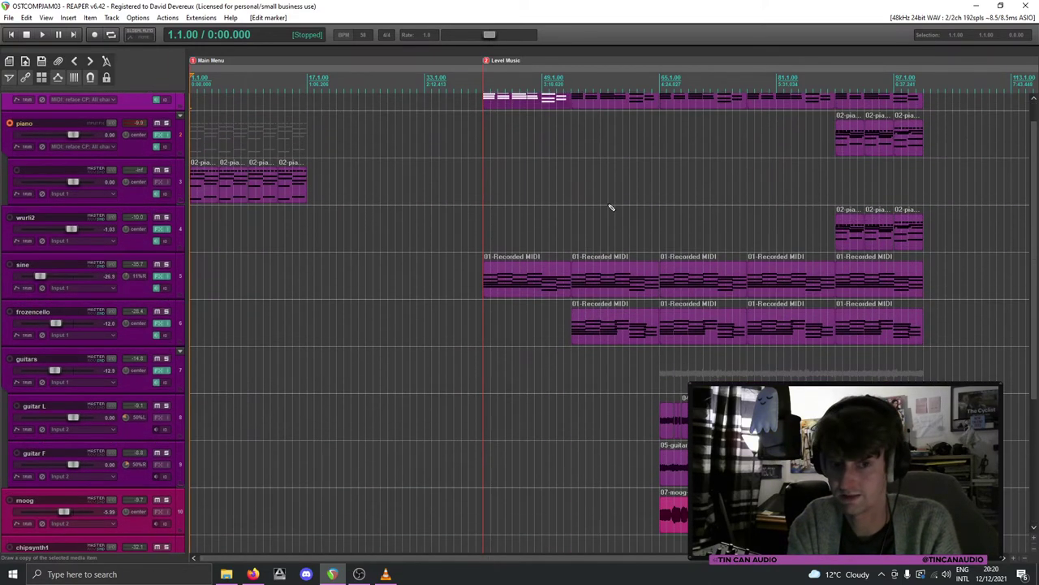
scroll(611, 207, "down", 2)
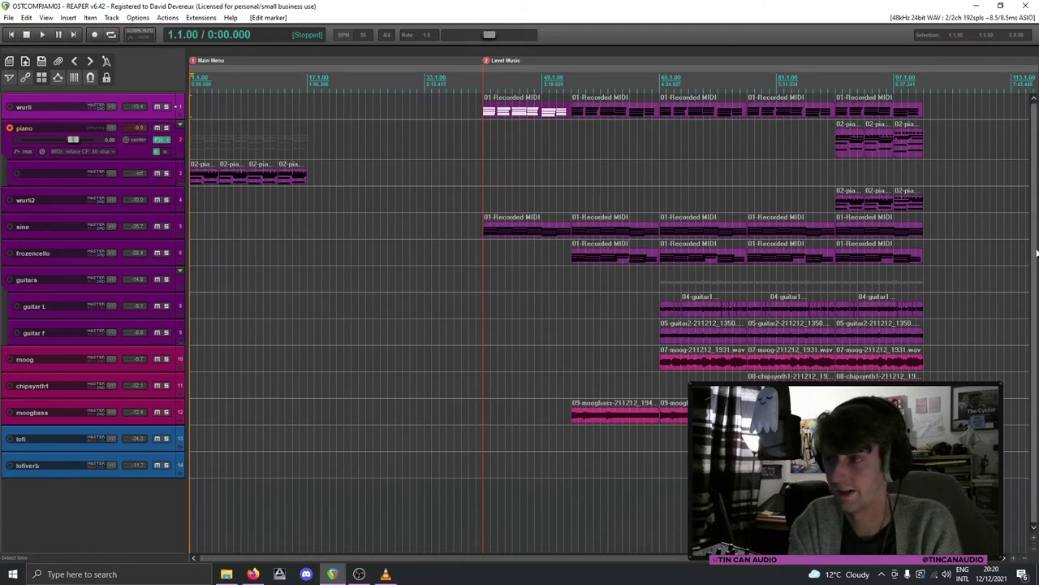
scroll(1036, 230, "up", 3)
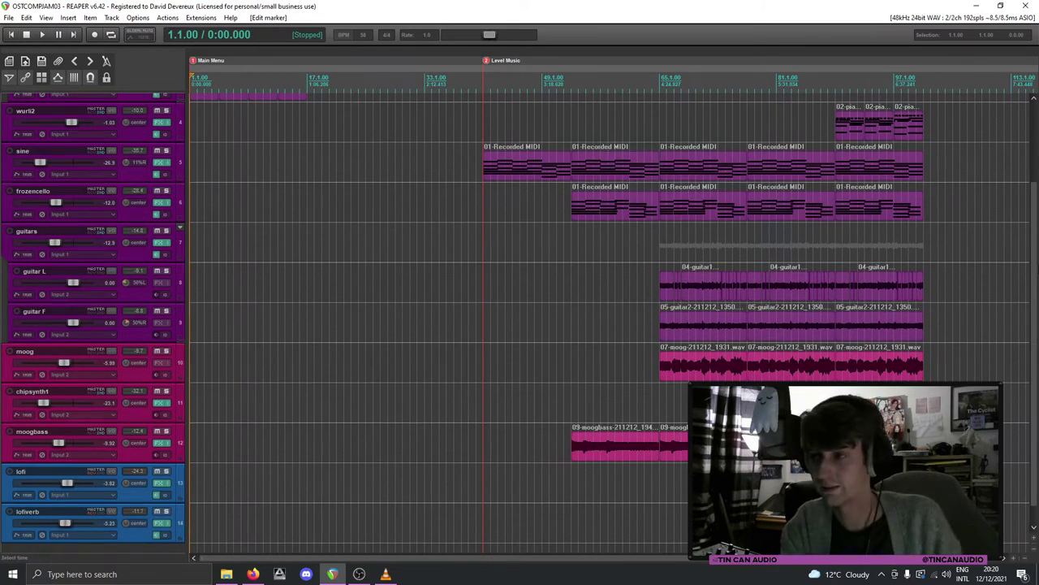
scroll(1034, 235, "up", 3)
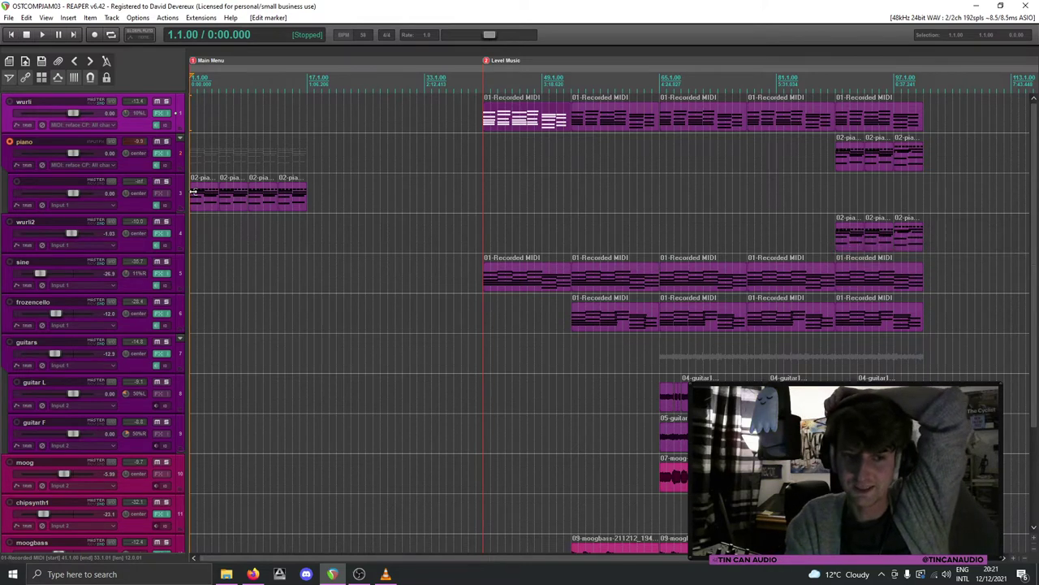
left_click(193, 191)
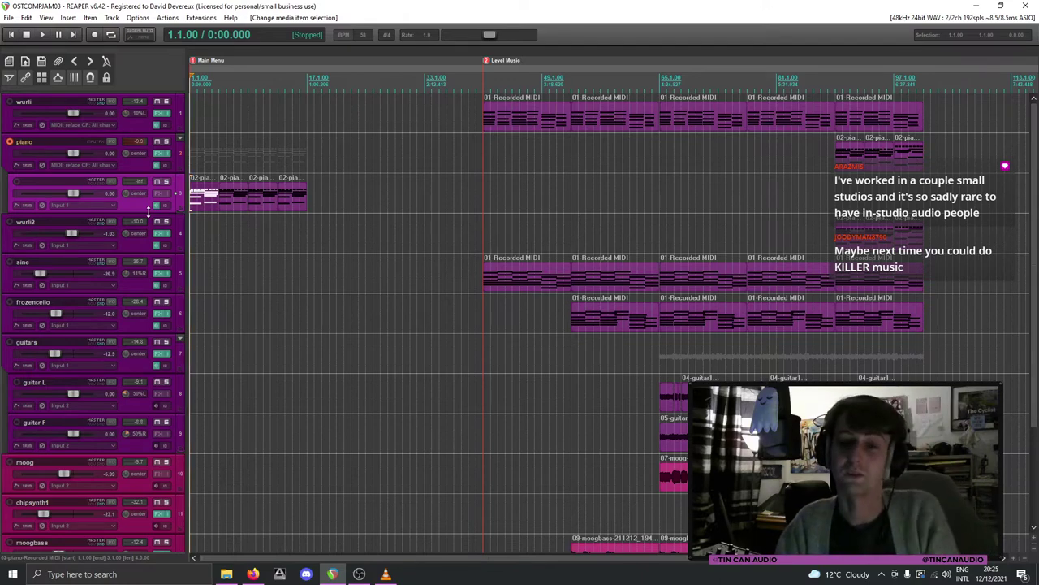
scroll(213, 201, "up", 4)
scroll(213, 201, "up", 3)
scroll(213, 201, "down", 3)
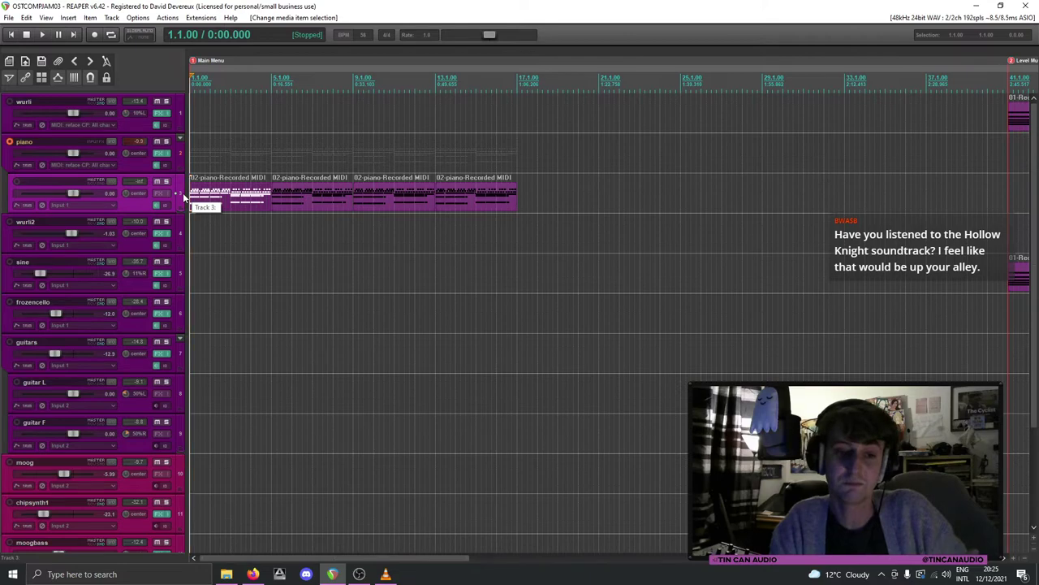
scroll(226, 209, "down", 5)
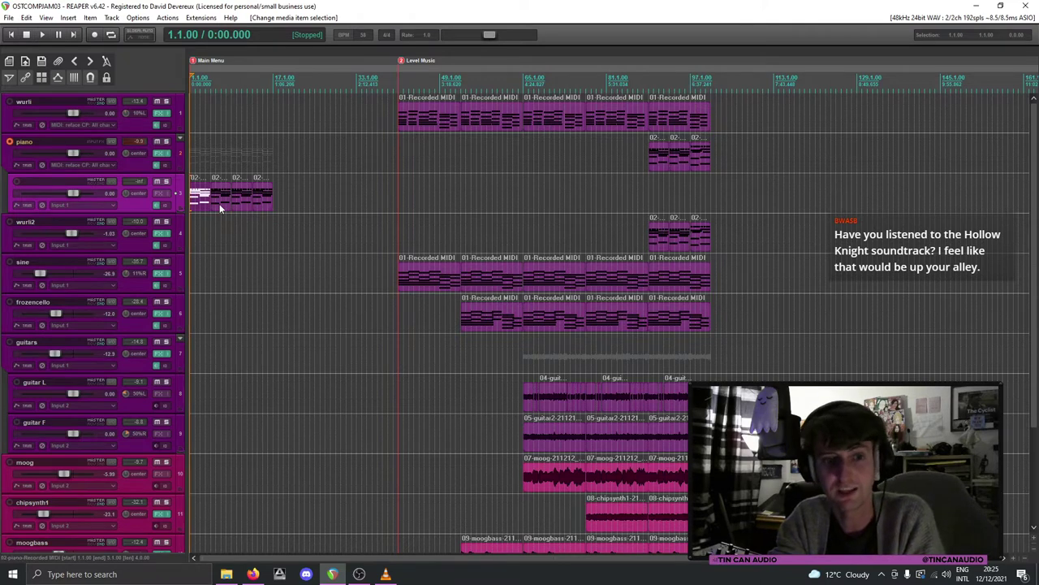
scroll(220, 208, "up", 1)
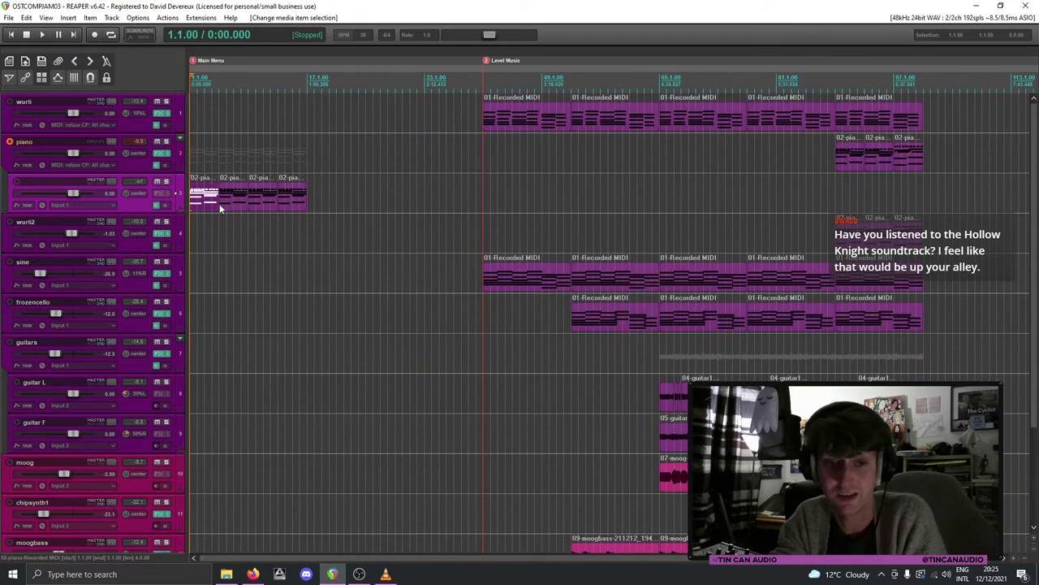
scroll(219, 208, "down", 1)
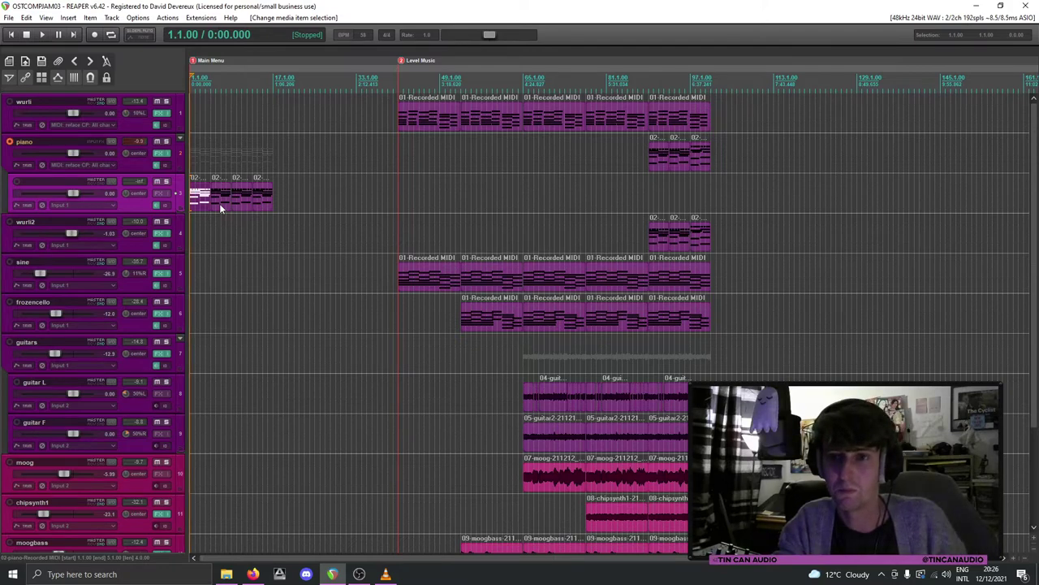
scroll(219, 207, "up", 2)
scroll(219, 207, "down", 2)
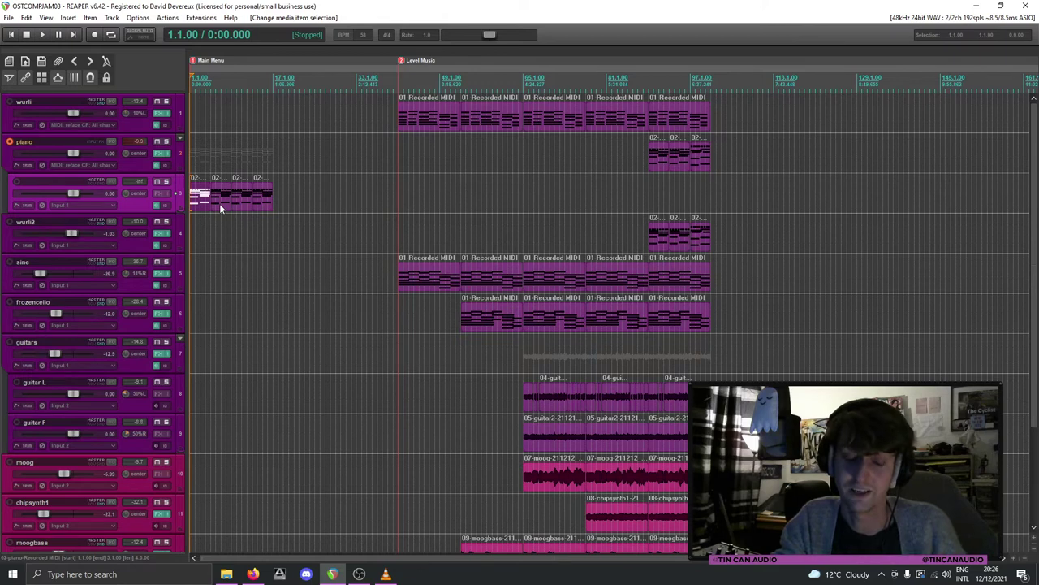
scroll(219, 207, "up", 4)
scroll(219, 207, "down", 2)
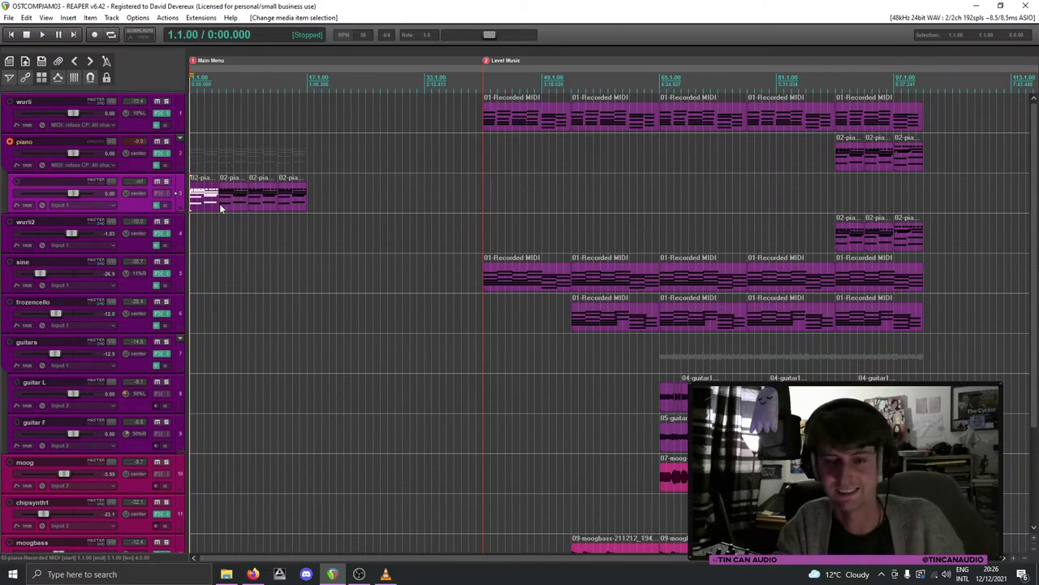
scroll(220, 208, "up", 2)
scroll(220, 208, "down", 3)
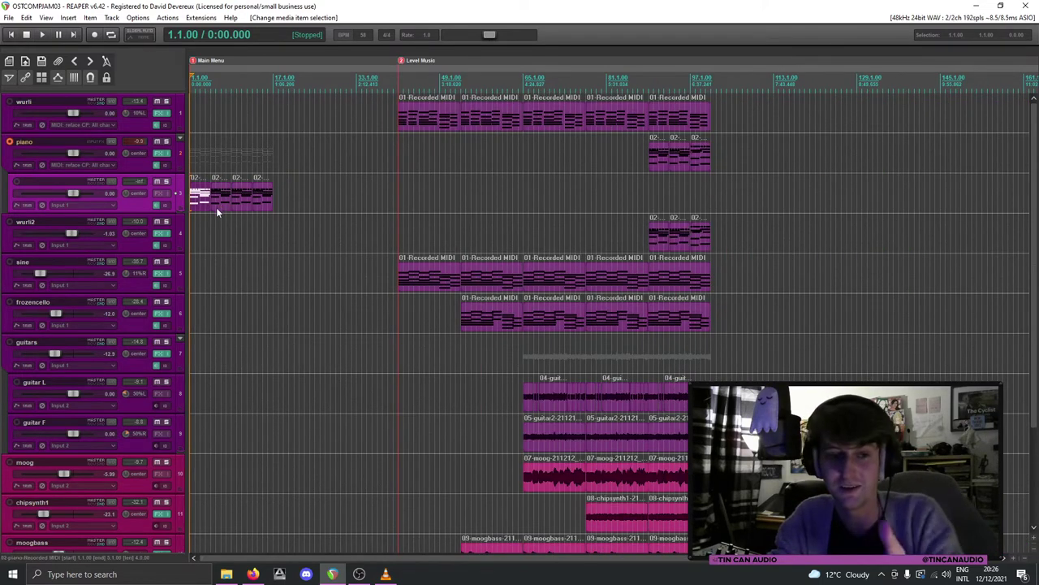
scroll(217, 211, "up", 1)
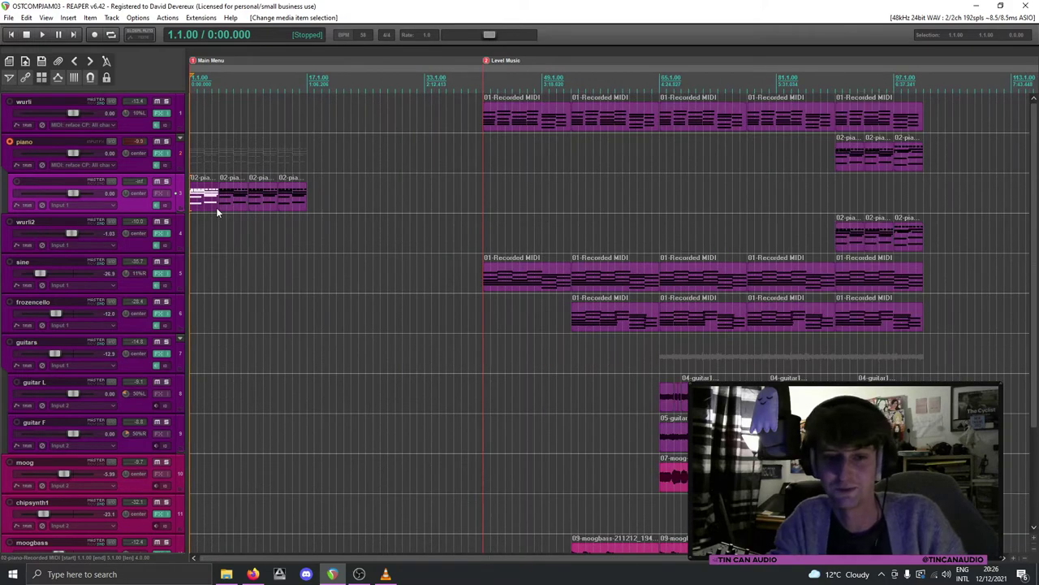
scroll(217, 212, "down", 4)
scroll(217, 212, "up", 3)
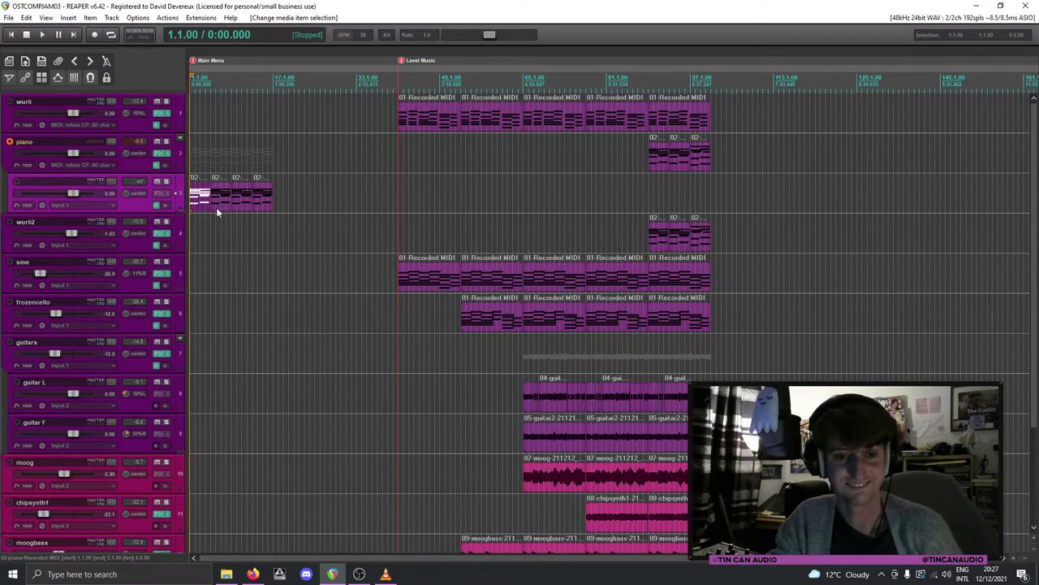
scroll(217, 212, "up", 2)
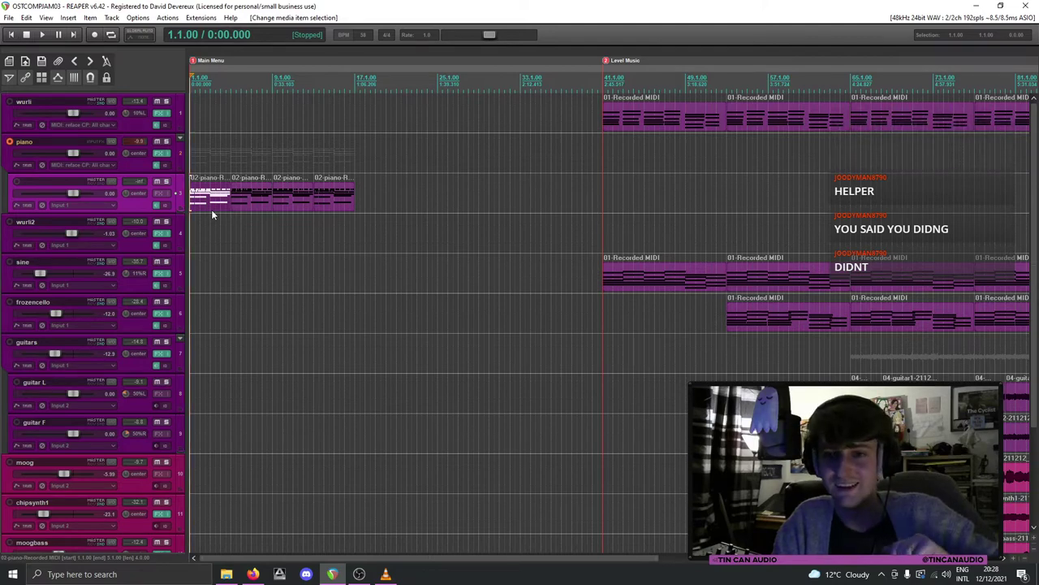
scroll(212, 215, "up", 5)
scroll(212, 214, "down", 3)
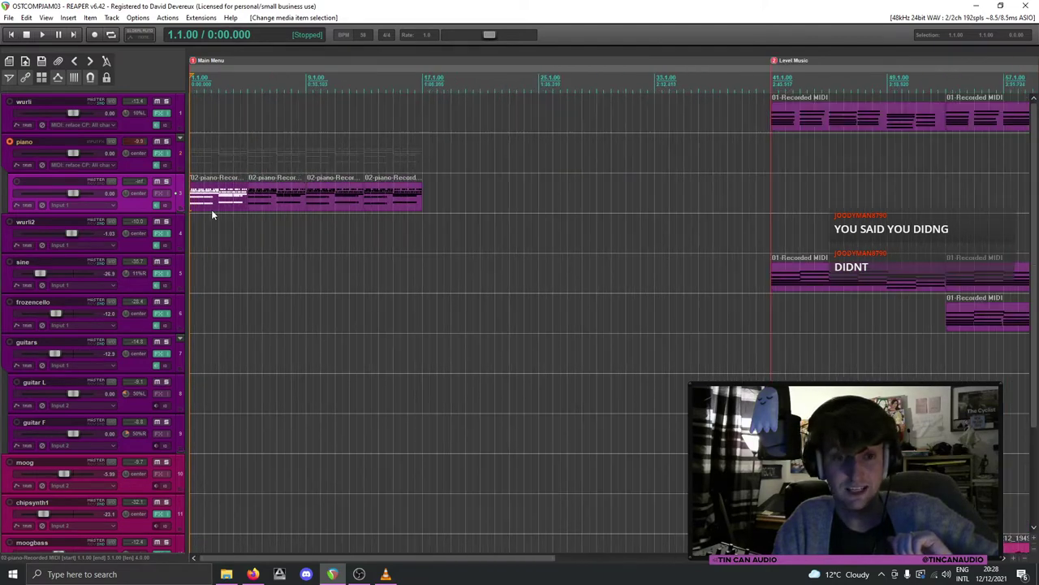
scroll(212, 215, "down", 2)
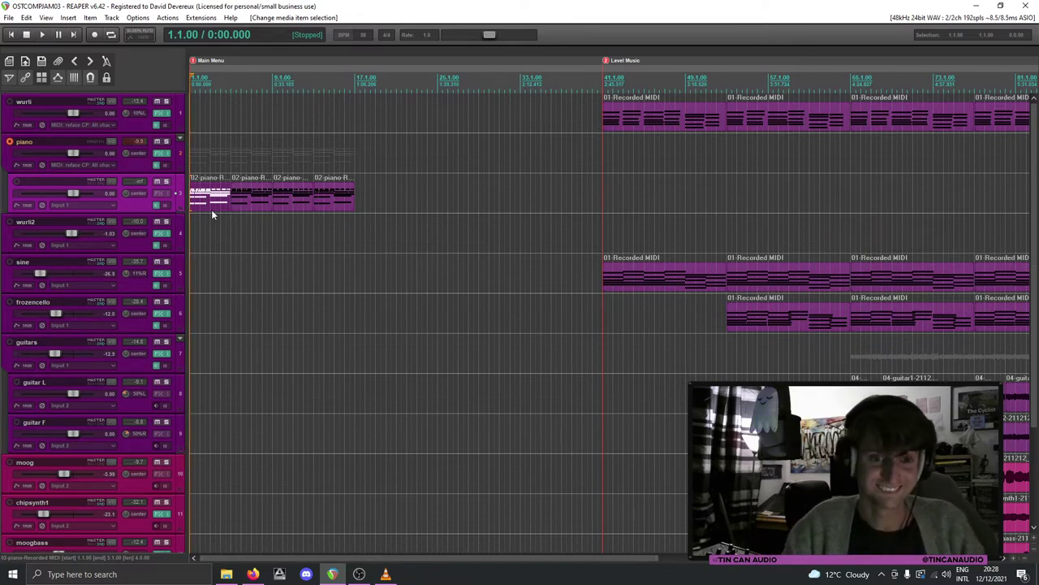
scroll(210, 209, "up", 3)
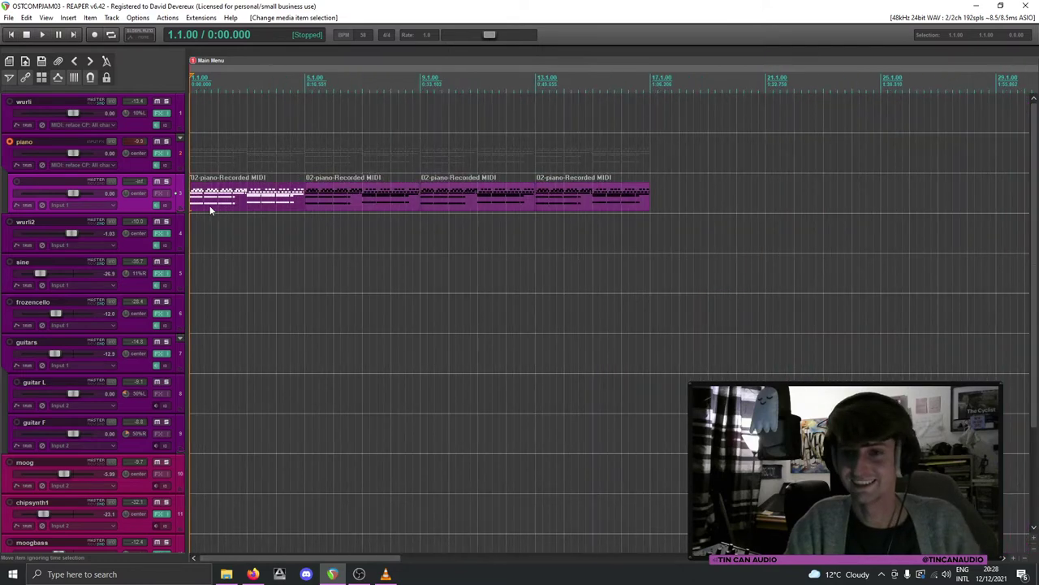
scroll(259, 209, "down", 1)
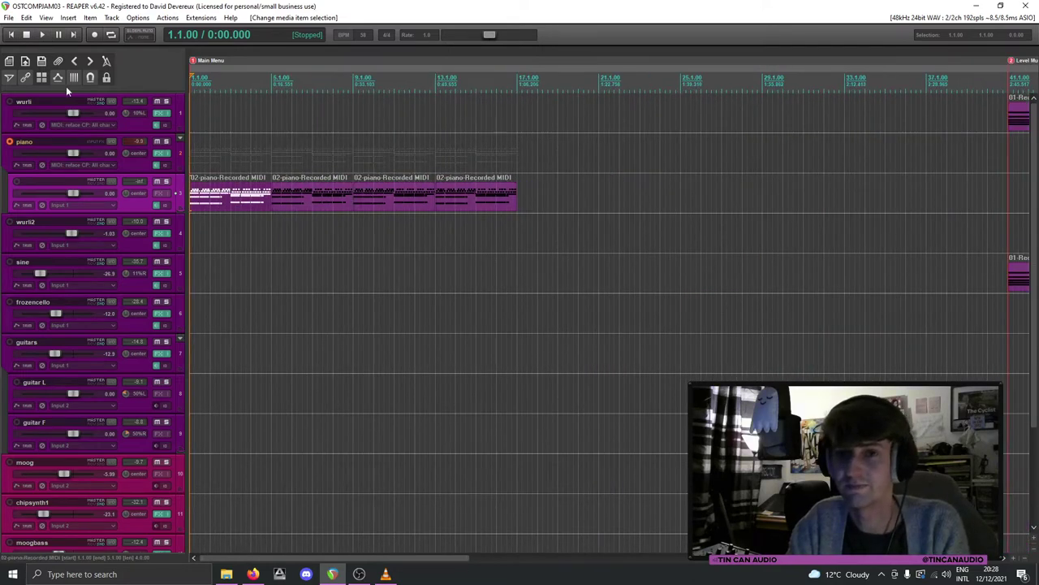
Step: Move the four intro piano items on the child track to start at bar 3 and paste a copy directly after them at bar 19
scroll(363, 144, "down", 2)
scroll(363, 144, "down", 2)
left_click_drag(363, 143, 236, 122)
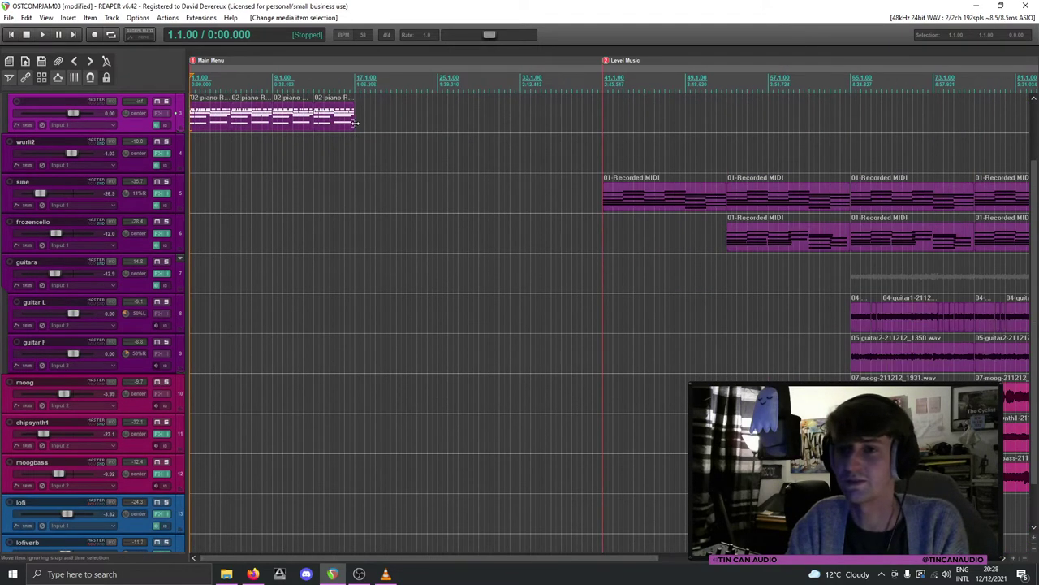
scroll(623, 153, "up", 2)
left_click_drag(192, 175, 213, 152)
left_click(237, 183)
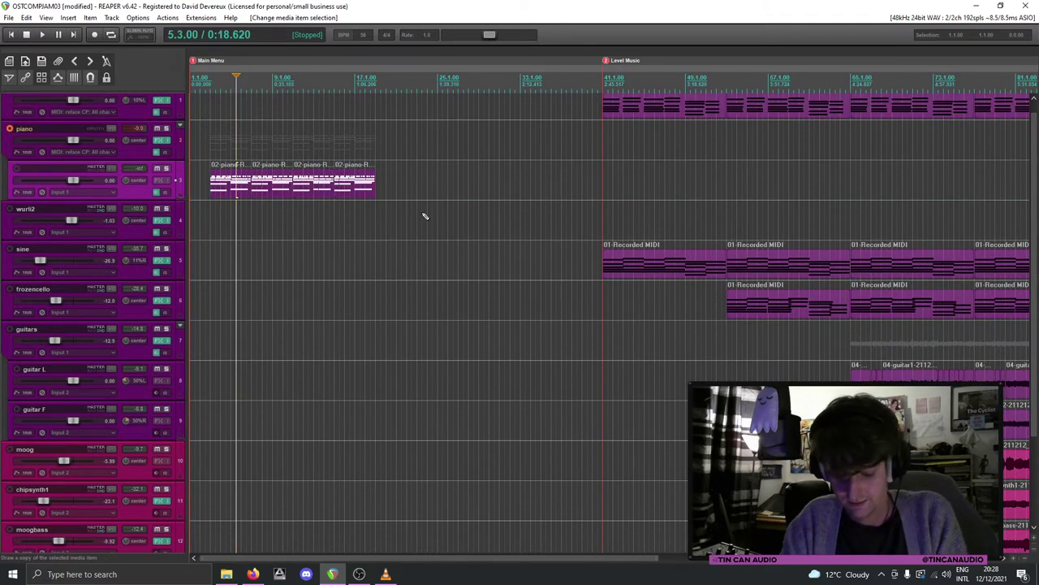
key("ctrl+v")
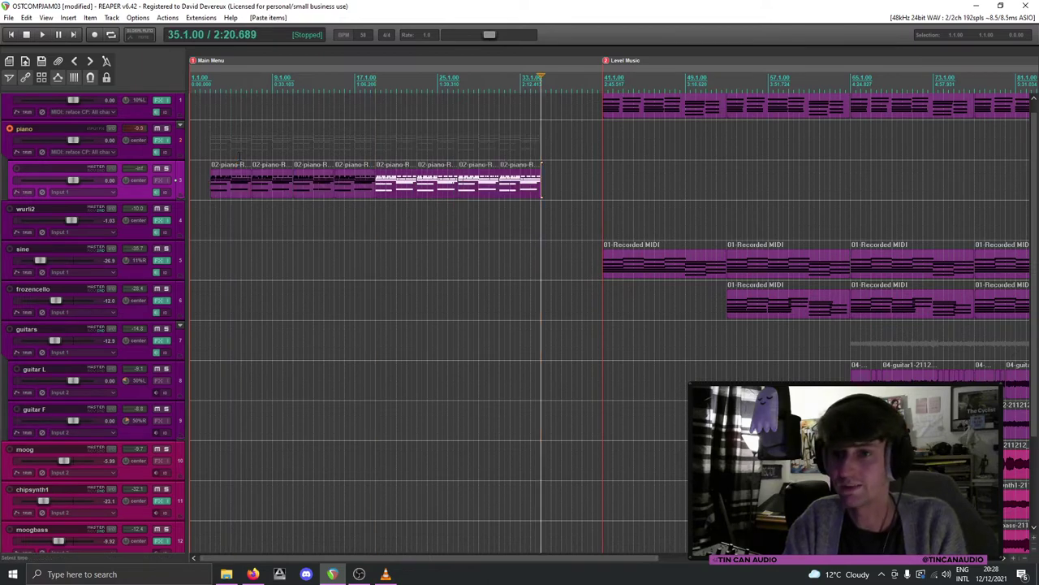
Step: Return to the project start and name the unnamed child track under piano "Piano2"
left_click(24, 34)
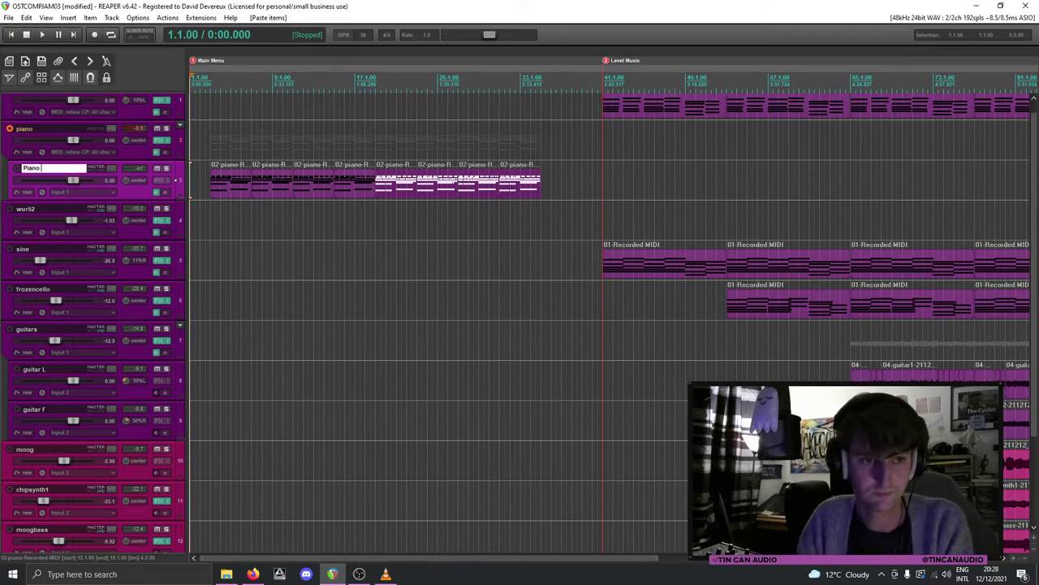
key("minus")
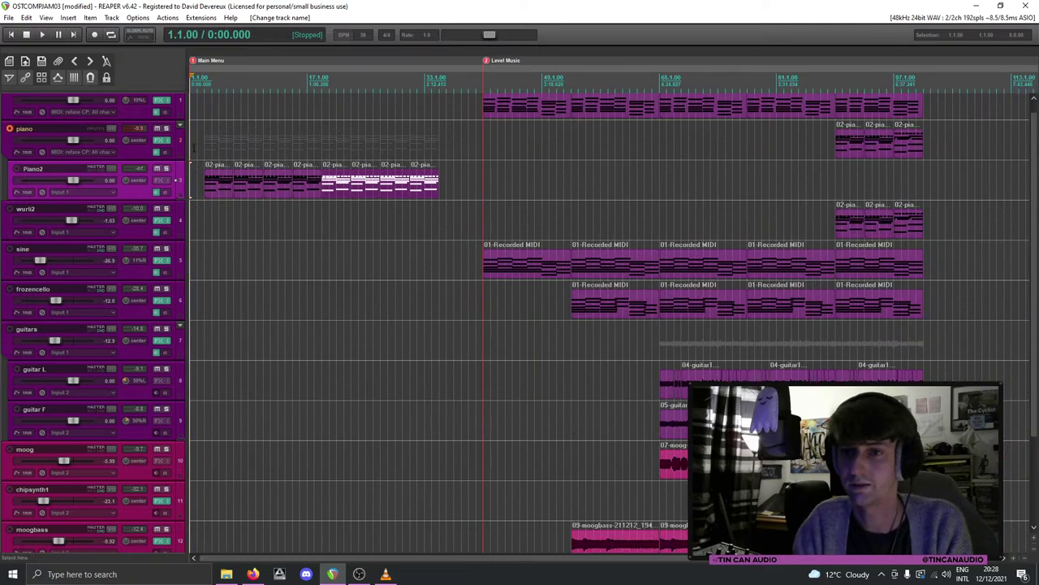
key("equal")
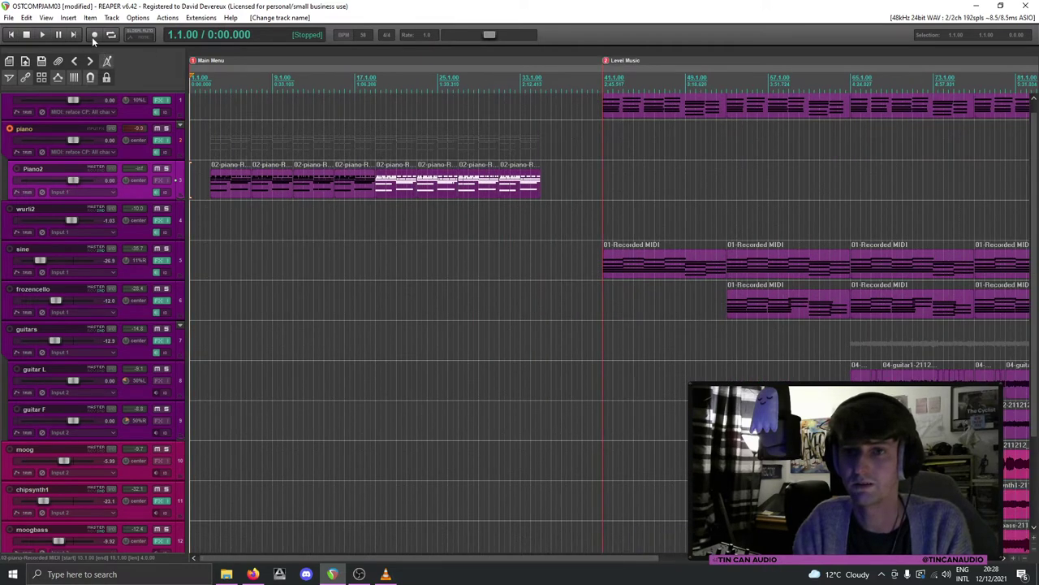
Step: Record a MIDI melody on the armed piano track over the Piano2 items, from bar 1 to about bar 17
left_click(92, 37)
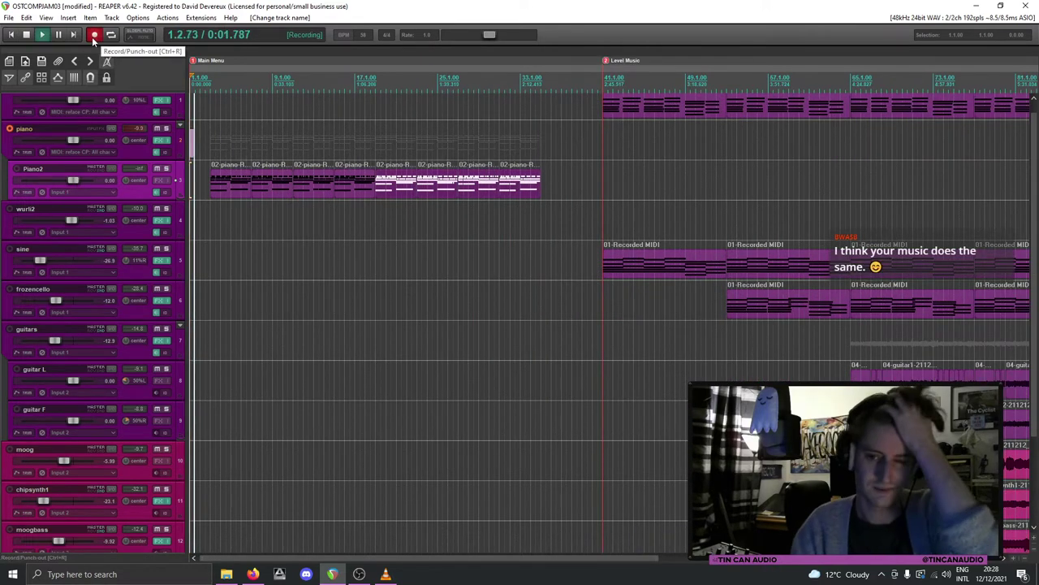
scroll(174, 103, "up", 1)
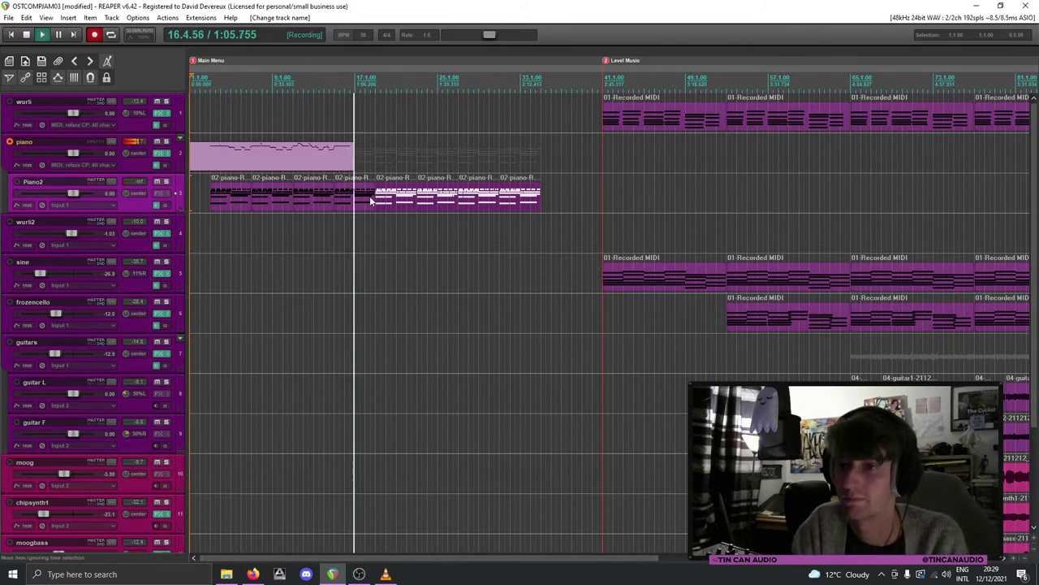
key("space")
left_click(471, 355)
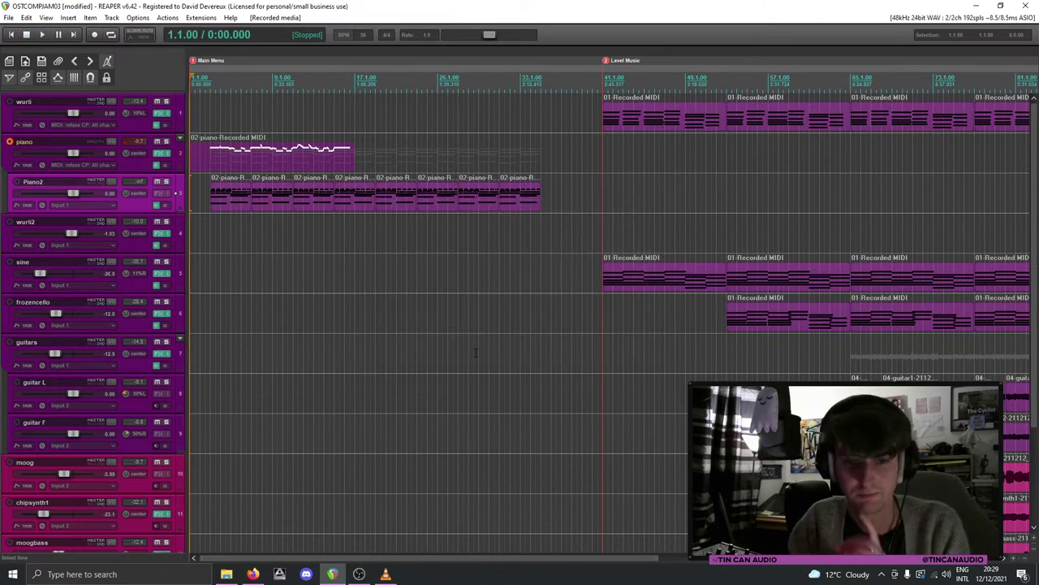
Step: Trim the recorded melody to start at bar 3, end the fourth Piano2 item at bar 17, and delete the four items from bar 19
left_click_drag(193, 160, 210, 159)
left_click_drag(371, 199, 376, 199)
left_click(410, 201)
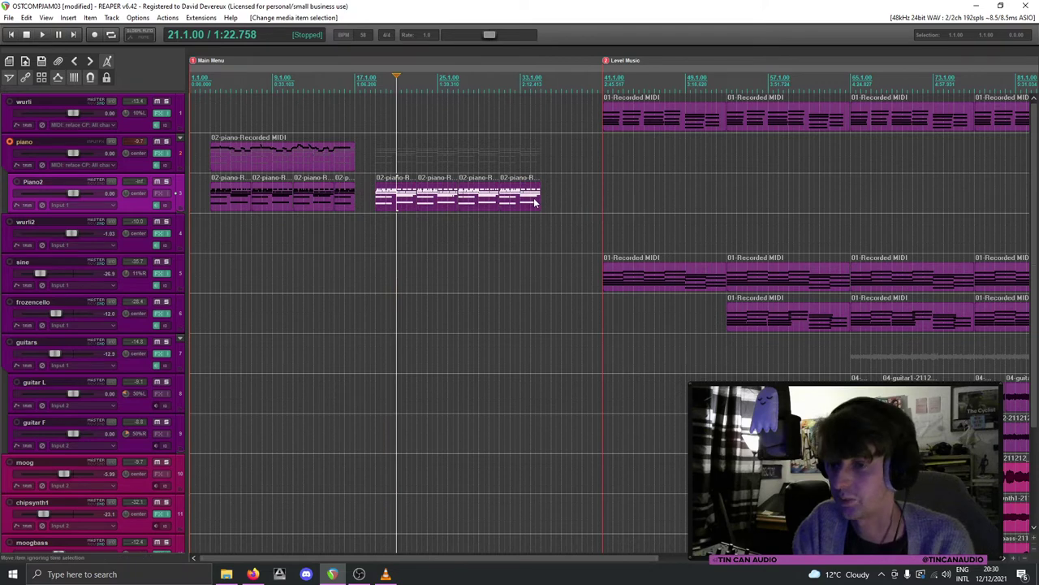
key("Delete")
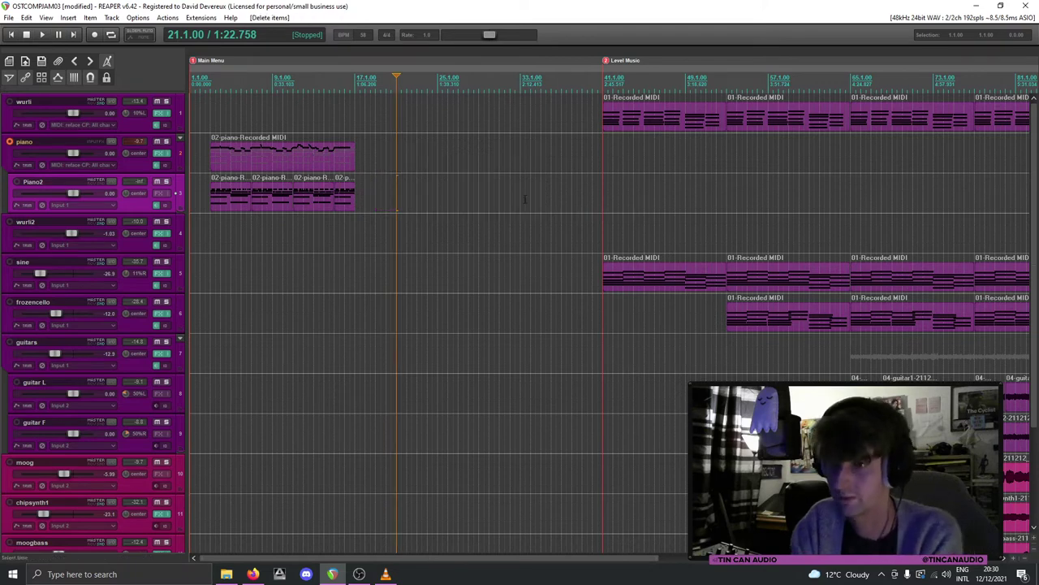
Step: Copy the shortened last Piano2 item to bar 1 so it fills the two bars before the melody
left_click(214, 157)
left_click(345, 197)
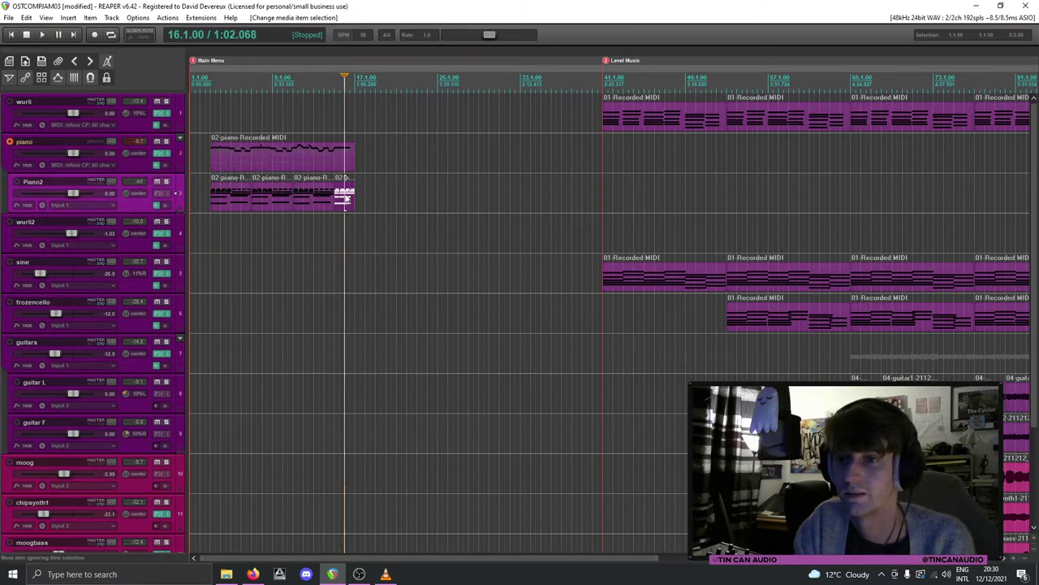
left_click(195, 206)
left_click_drag(208, 207, 195, 201)
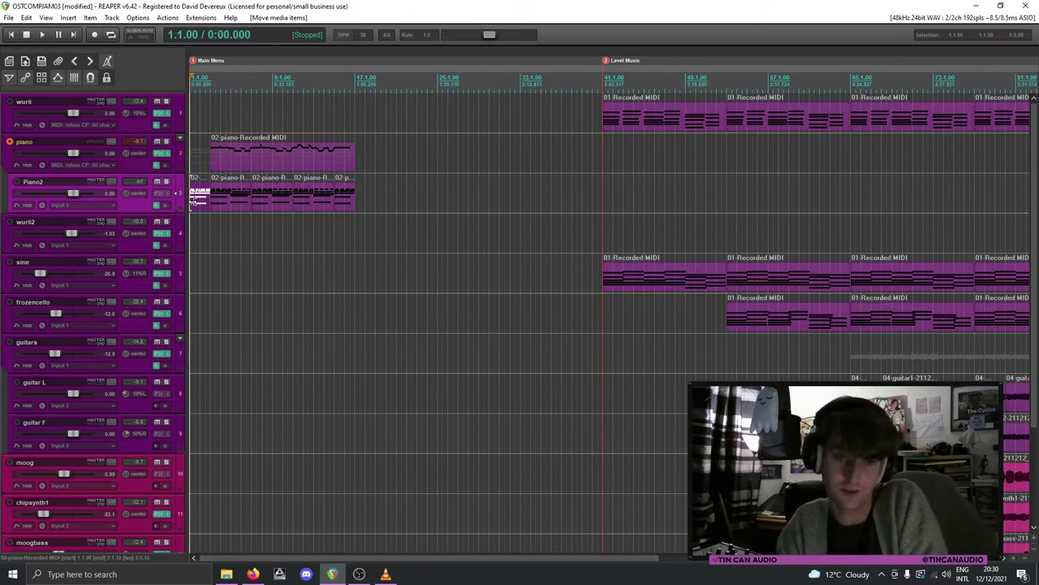
Step: Play the Main Menu opening and fine-tune the edge between the first two Piano2 items at bar 3
key("space")
scroll(233, 215, "up", 2)
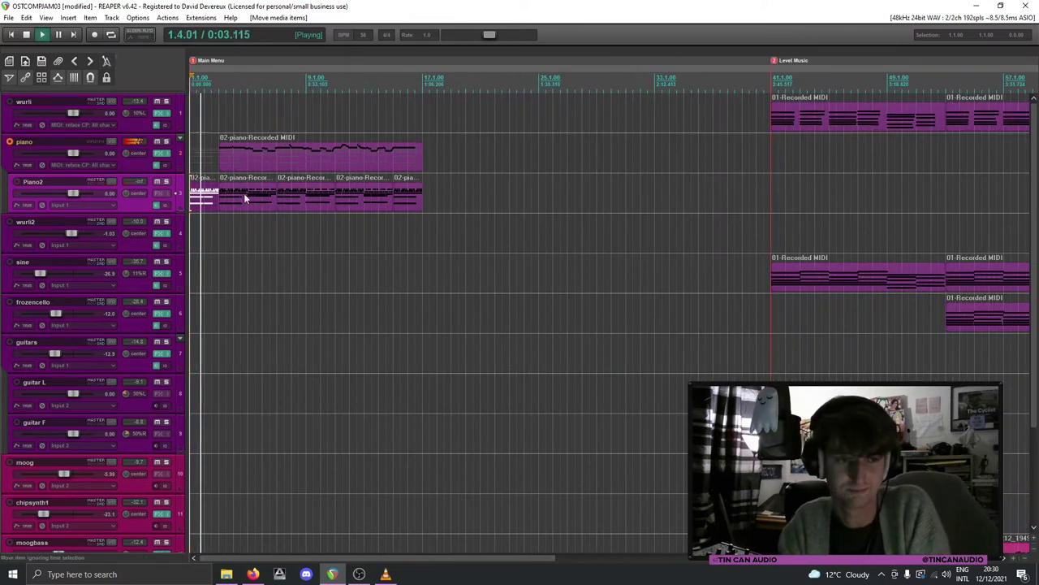
scroll(482, 227, "down", 5)
scroll(483, 227, "up", 5)
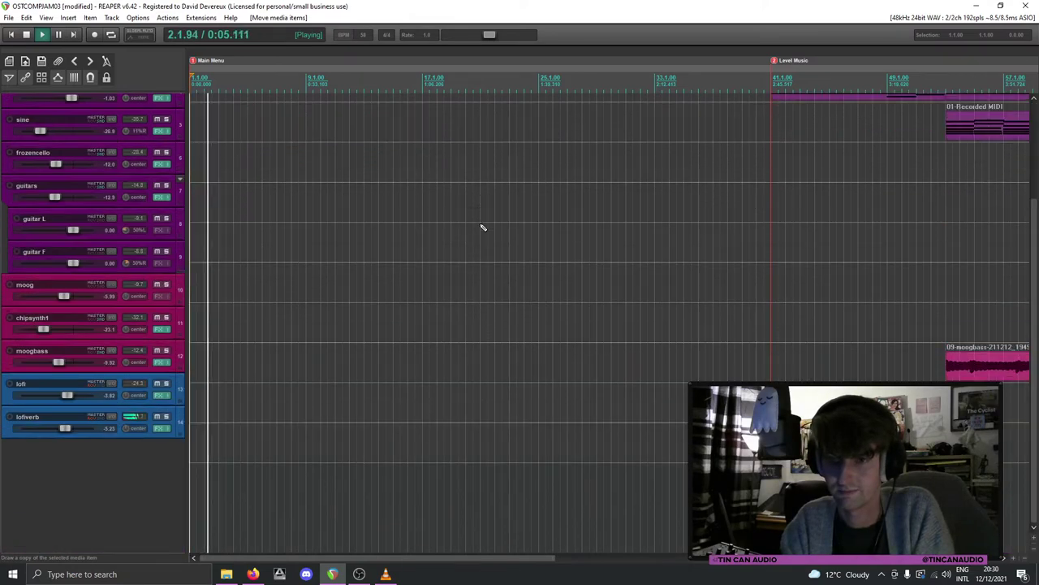
scroll(1024, 234, "up", 5)
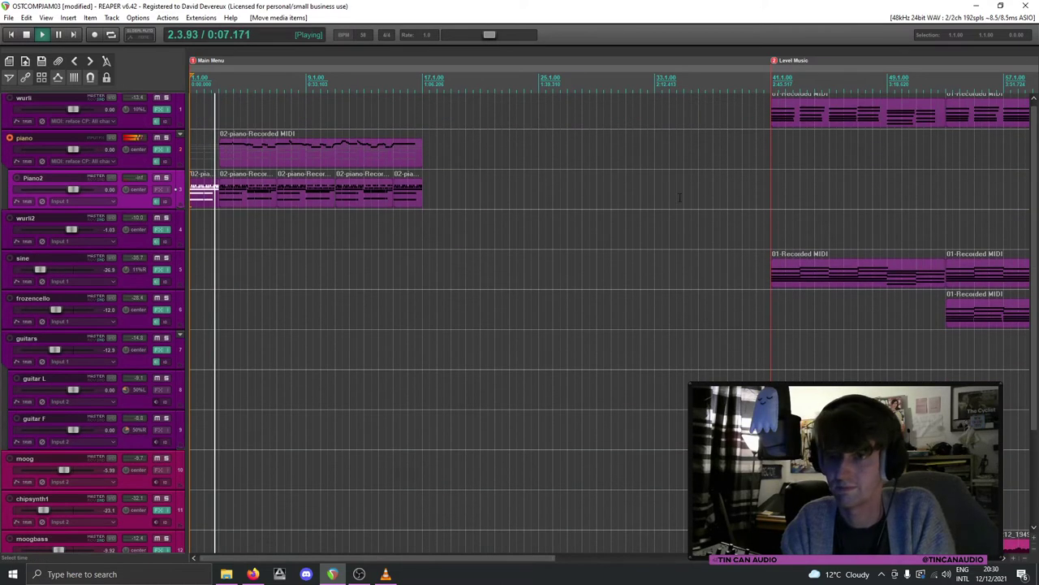
scroll(298, 215, "up", 5)
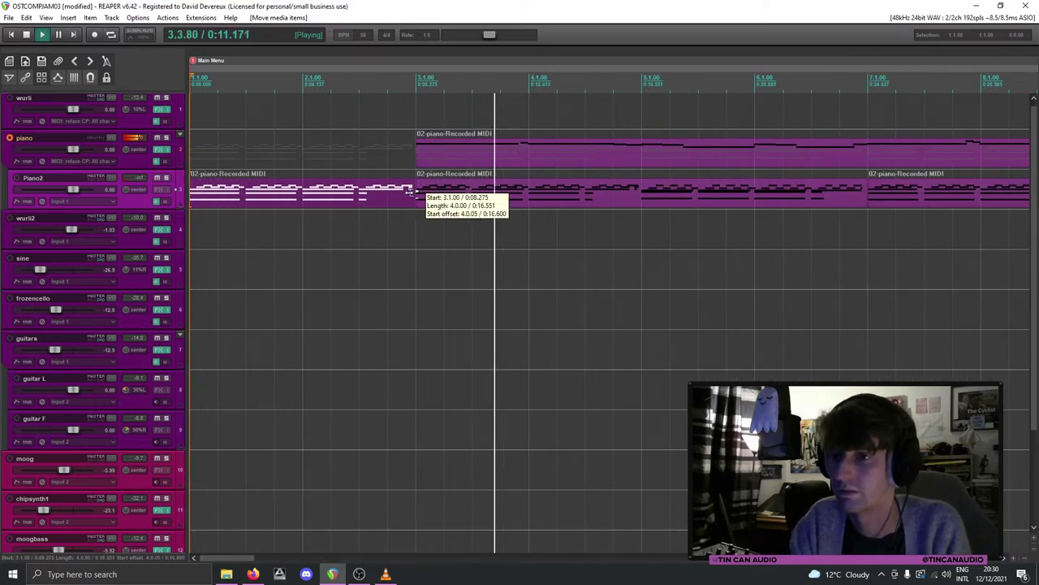
key("space")
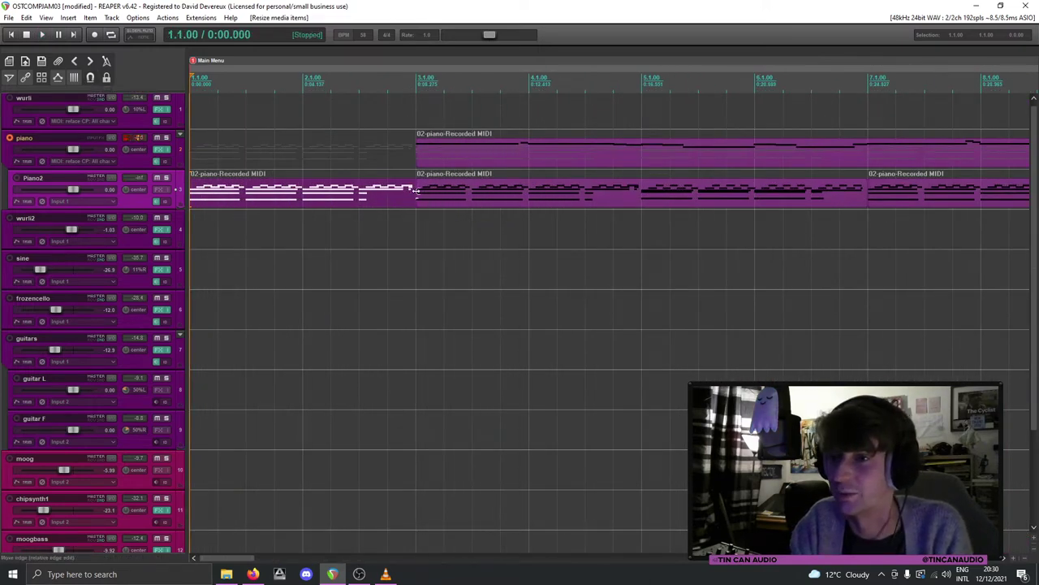
left_click_drag(417, 192, 416, 198)
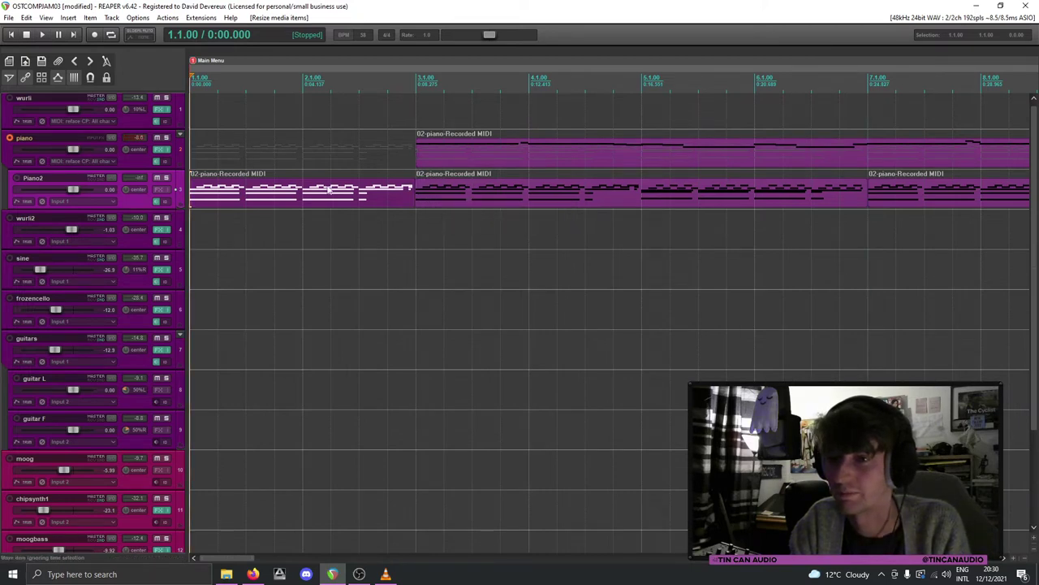
Step: Play the Main Menu from bar 1 and disarm the piano track from recording
key("space")
left_click(287, 200)
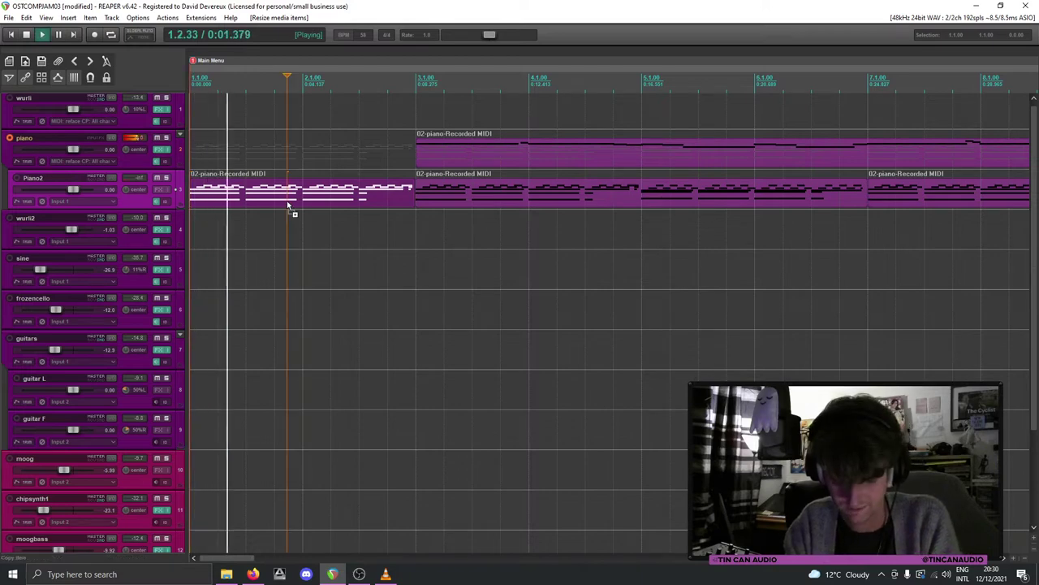
left_click(9, 137)
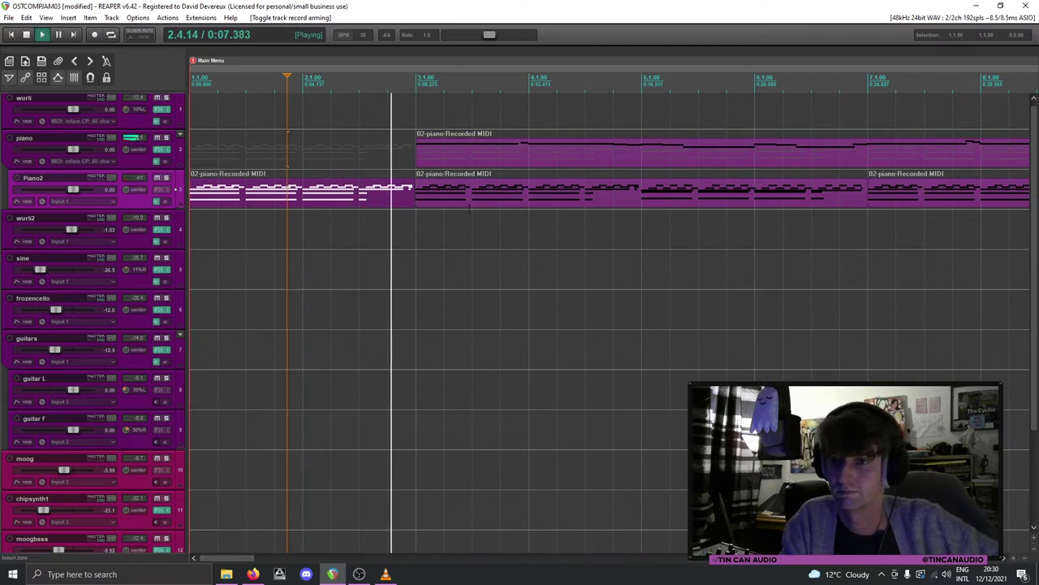
Step: Listen through the Main Menu melody and Piano2 accompaniment towards the end of the section at bar 17
scroll(469, 211, "down", 2)
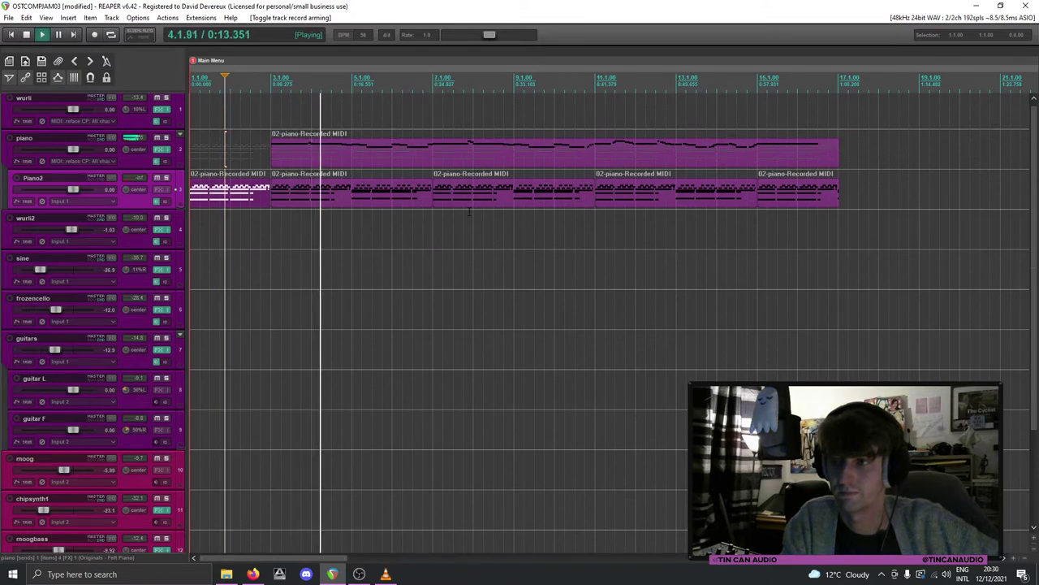
scroll(468, 211, "down", 1)
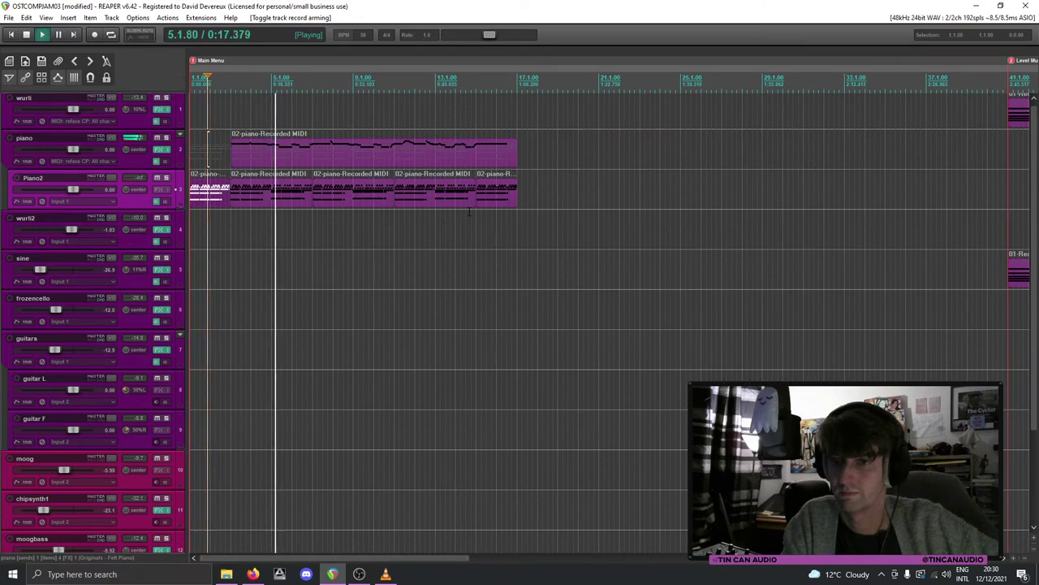
scroll(468, 211, "up", 1)
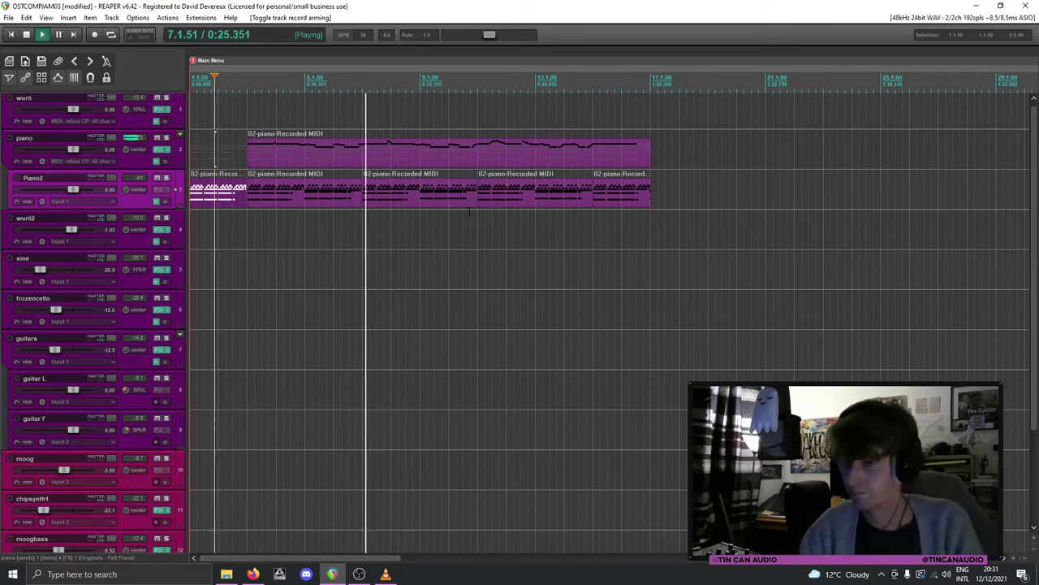
scroll(469, 212, "down", 4)
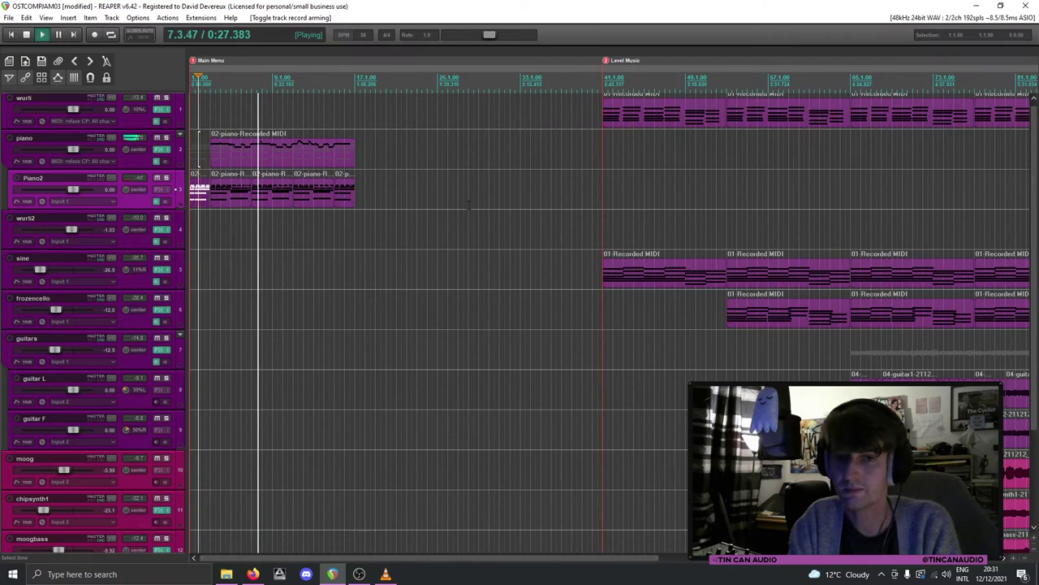
scroll(468, 207, "up", 2)
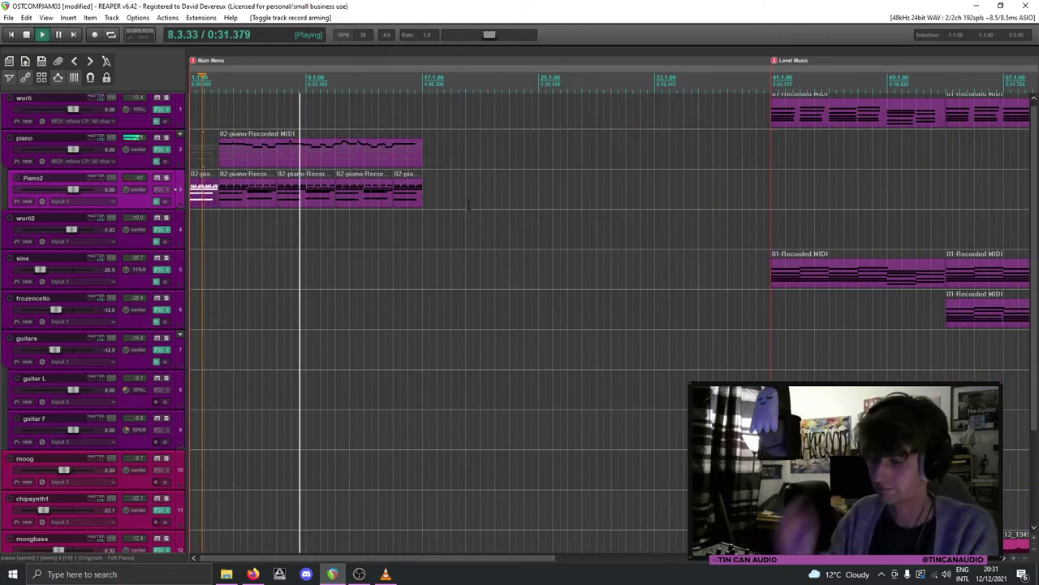
scroll(479, 203, "down", 3)
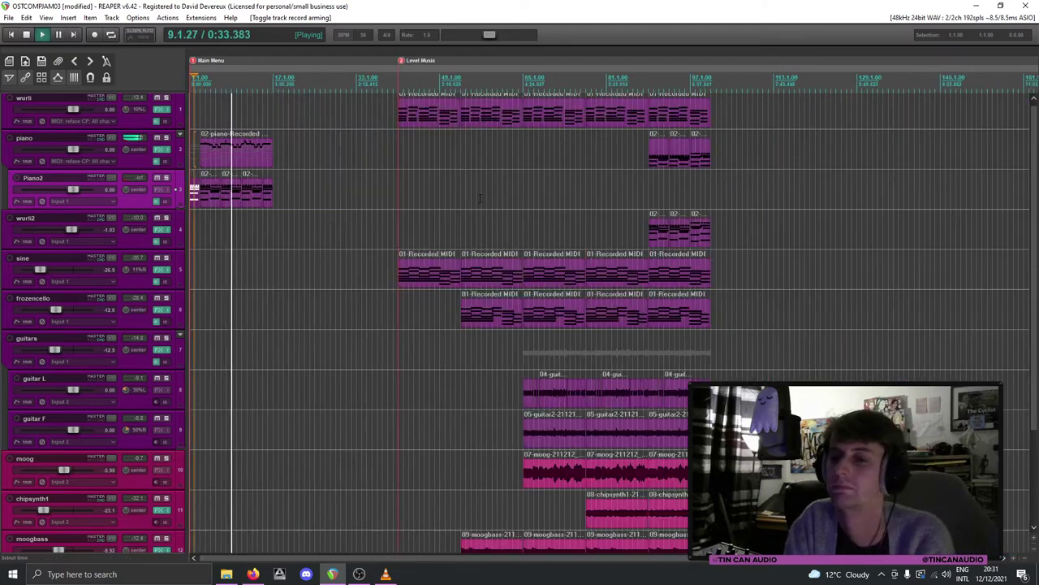
scroll(494, 200, "up", 3)
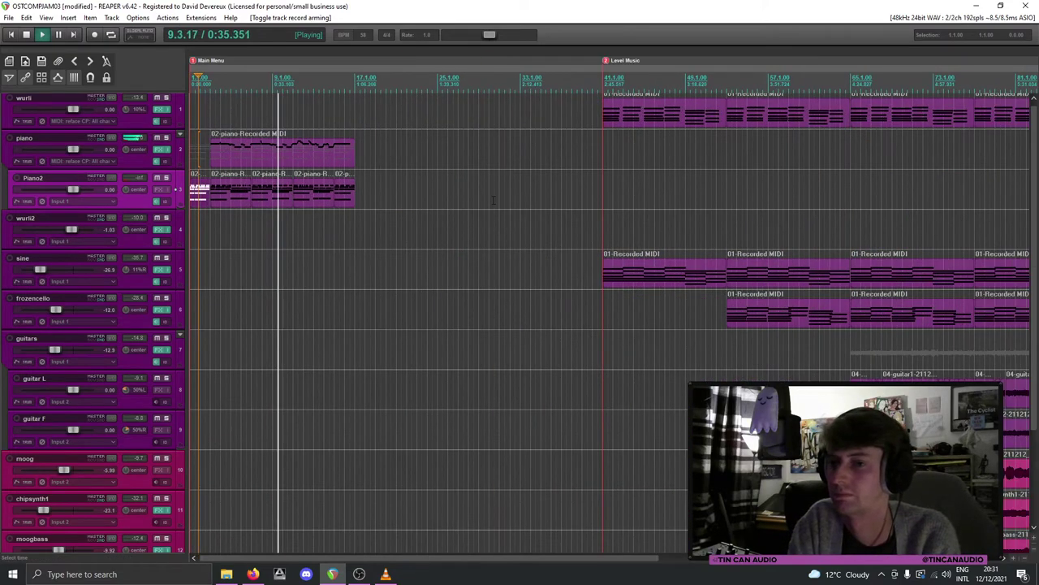
scroll(493, 200, "down", 2)
scroll(493, 199, "up", 1)
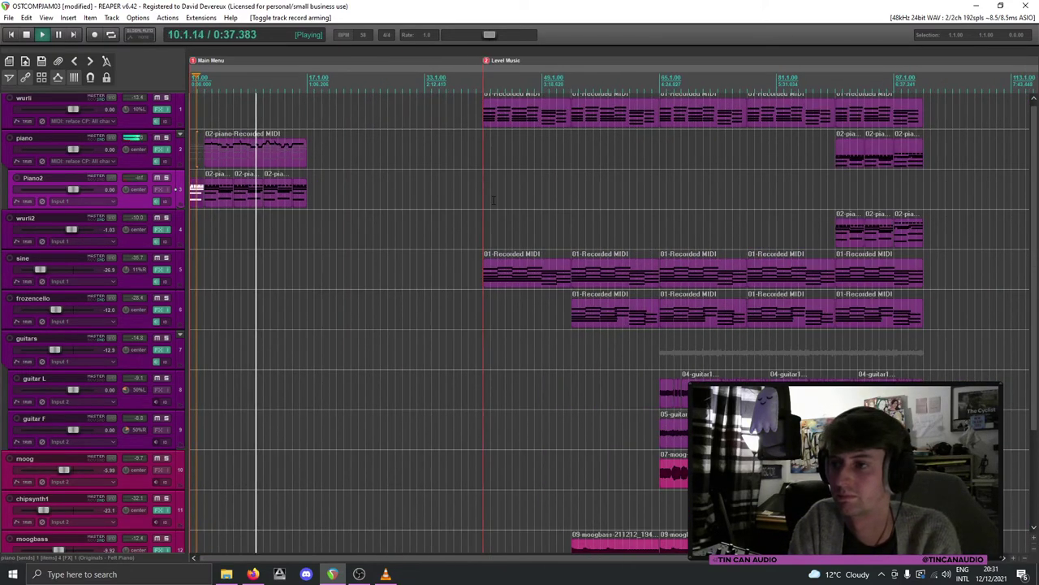
scroll(492, 200, "up", 2)
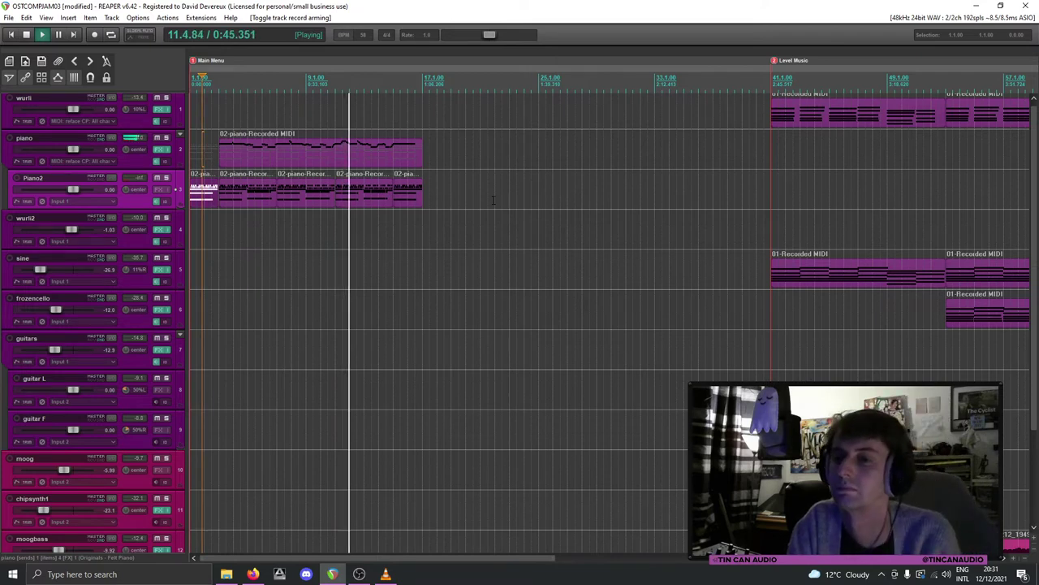
left_click(366, 200)
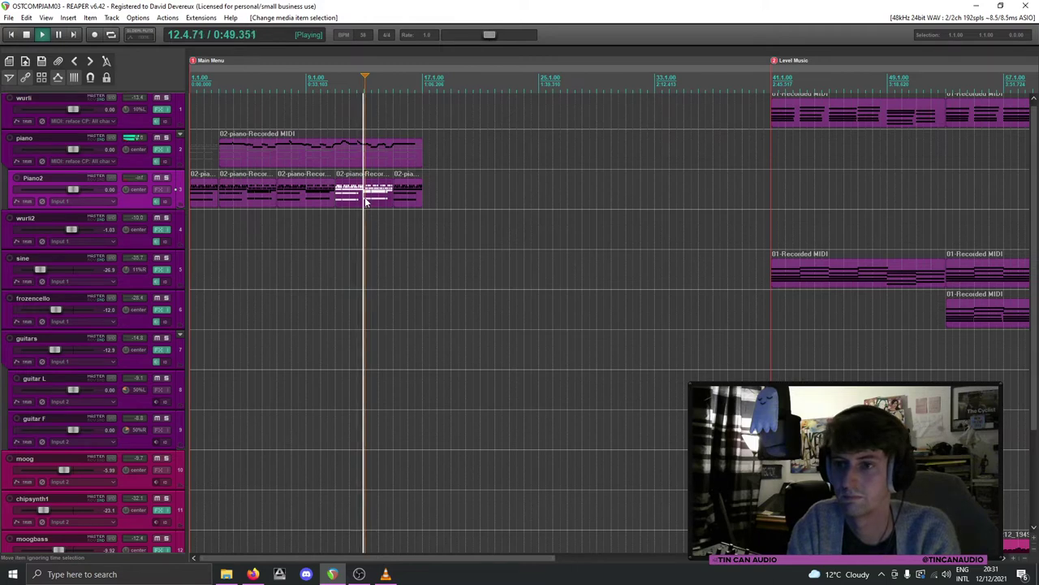
scroll(341, 190, "up", 2)
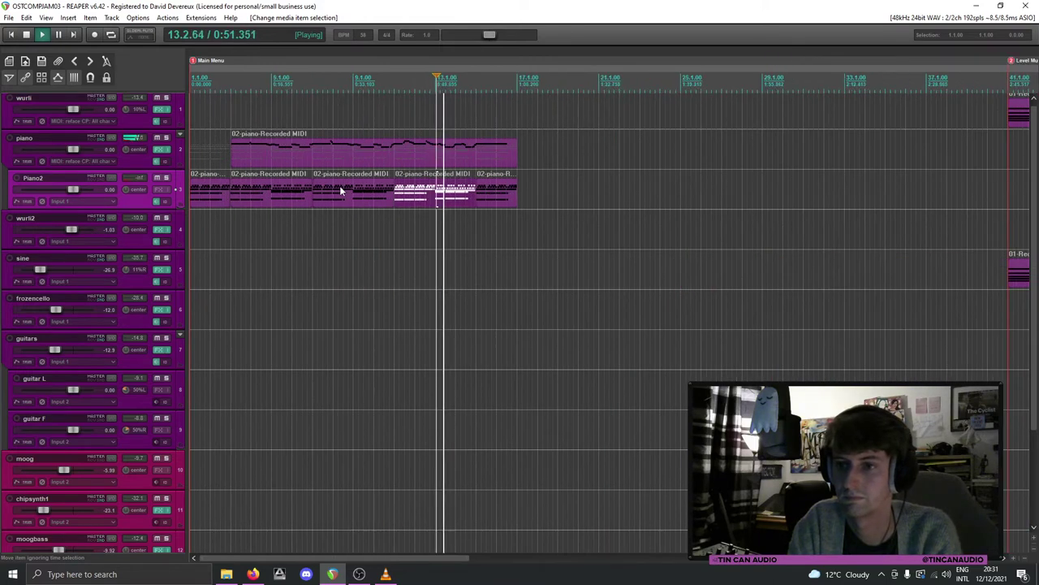
scroll(341, 191, "up", 2)
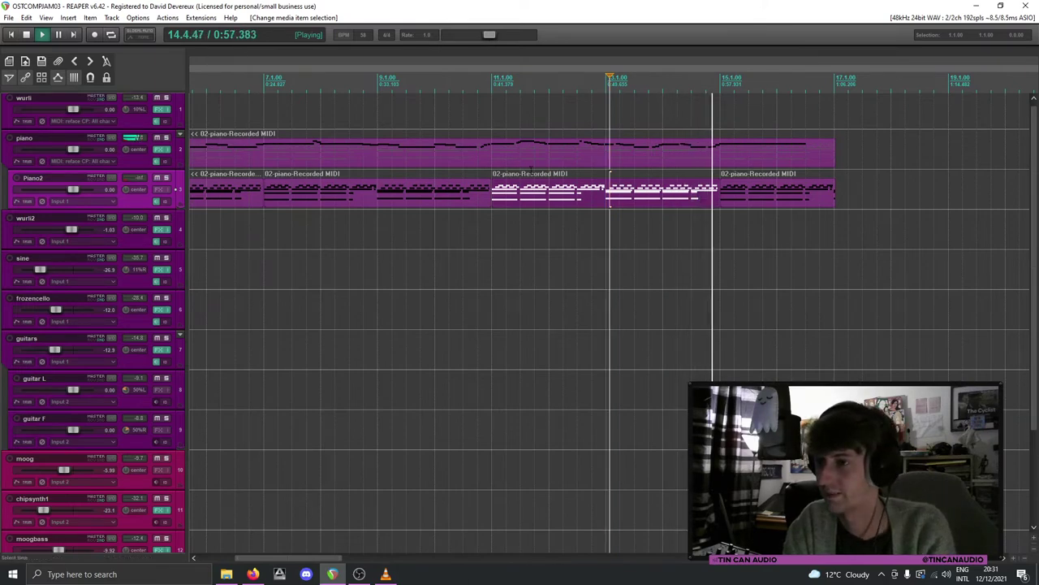
Step: Stop playback and trim the end of the last Piano2 item slightly, just before bar 17
left_click_drag(834, 196, 820, 200)
scroll(798, 203, "down", 1)
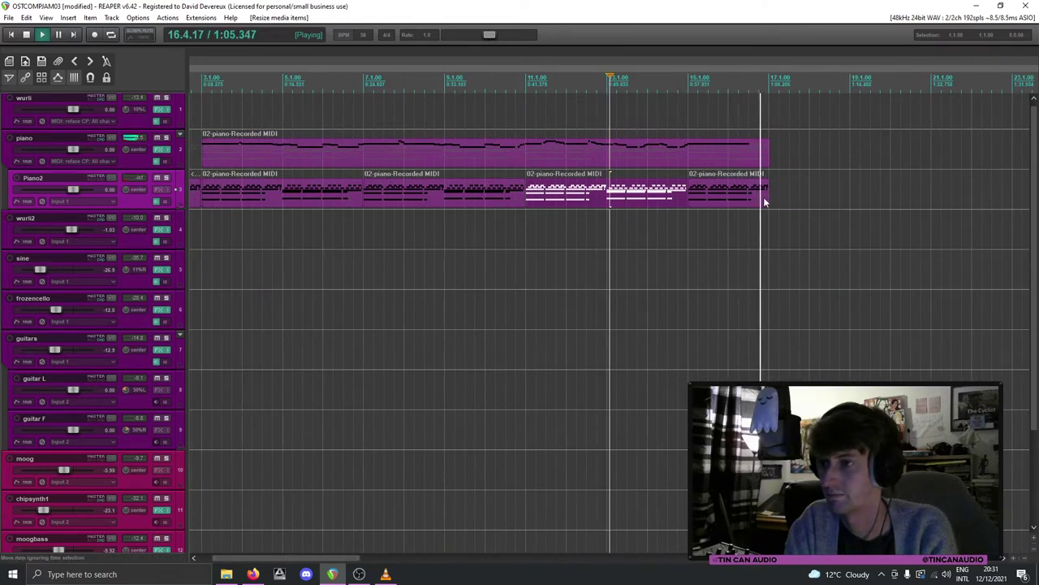
key("space")
left_click_drag(767, 198, 765, 197)
scroll(765, 197, "down", 1)
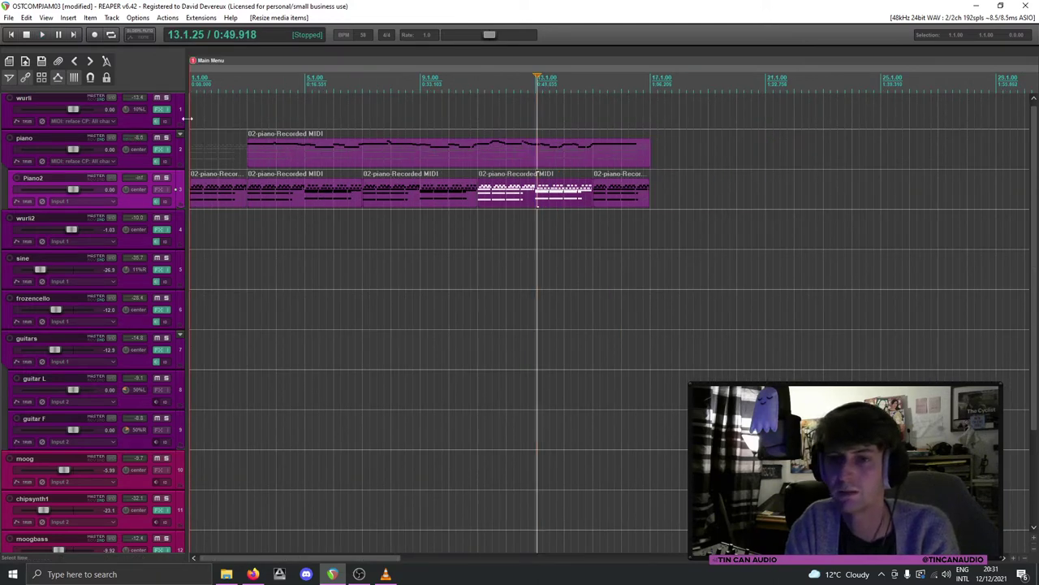
Step: Clear a trial time selection over bars 1 to 17, audition the first Piano2 item, and select the last one at bar 15
left_click_drag(190, 116, 650, 184)
key("Escape")
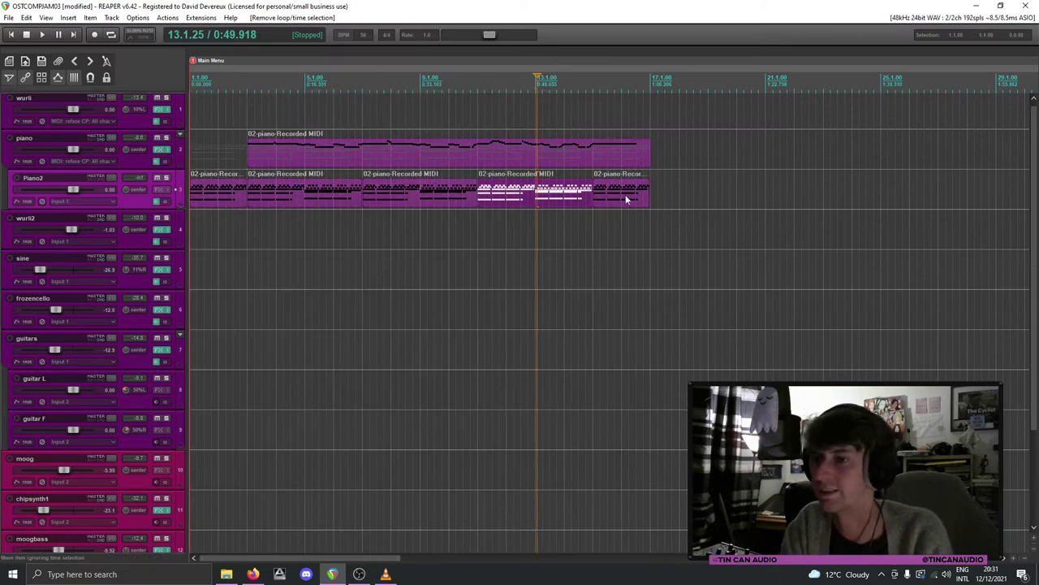
left_click(202, 201)
left_click(206, 201)
key("space")
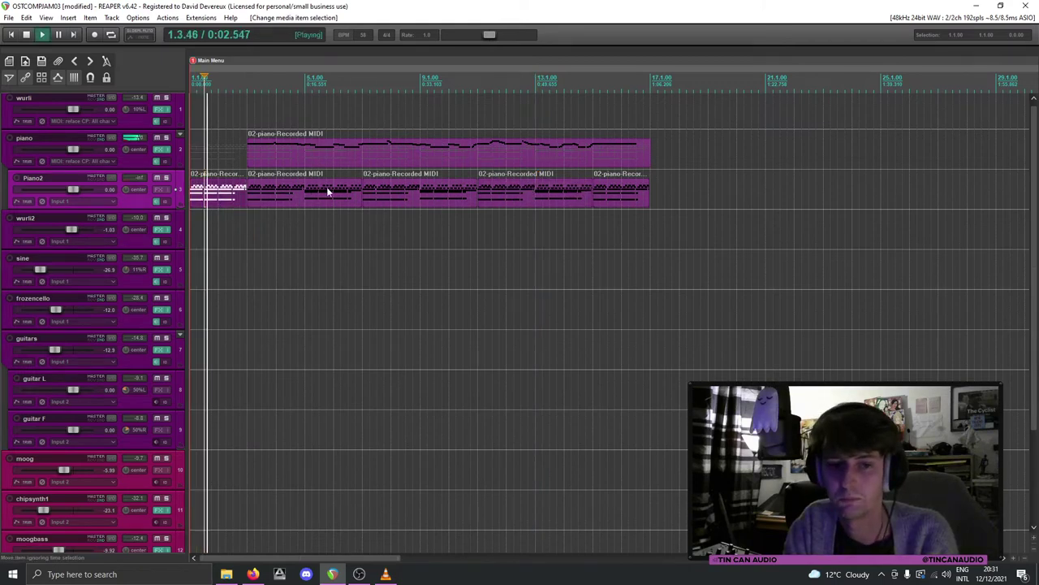
key("space")
left_click(256, 200)
left_click(636, 199)
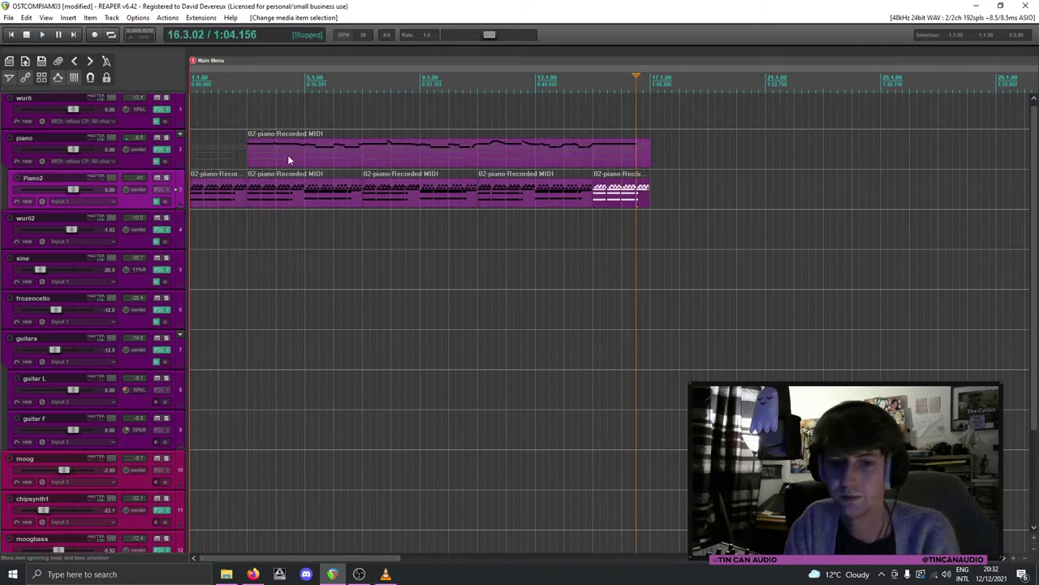
Step: Resize the end of the recorded melody item on the piano track at bar 17
left_click(411, 193, "shift")
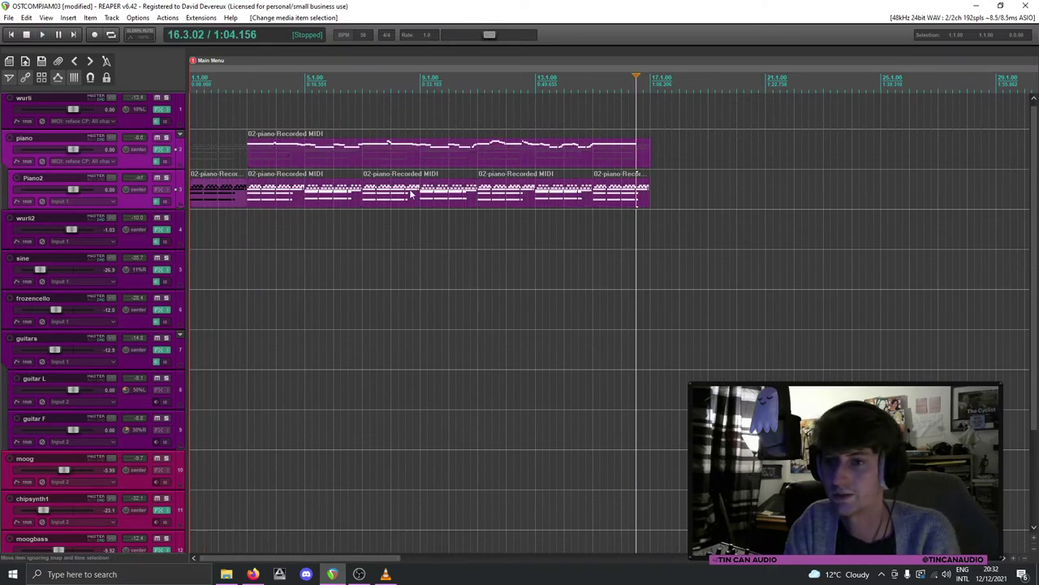
left_click(659, 158)
left_click(652, 134)
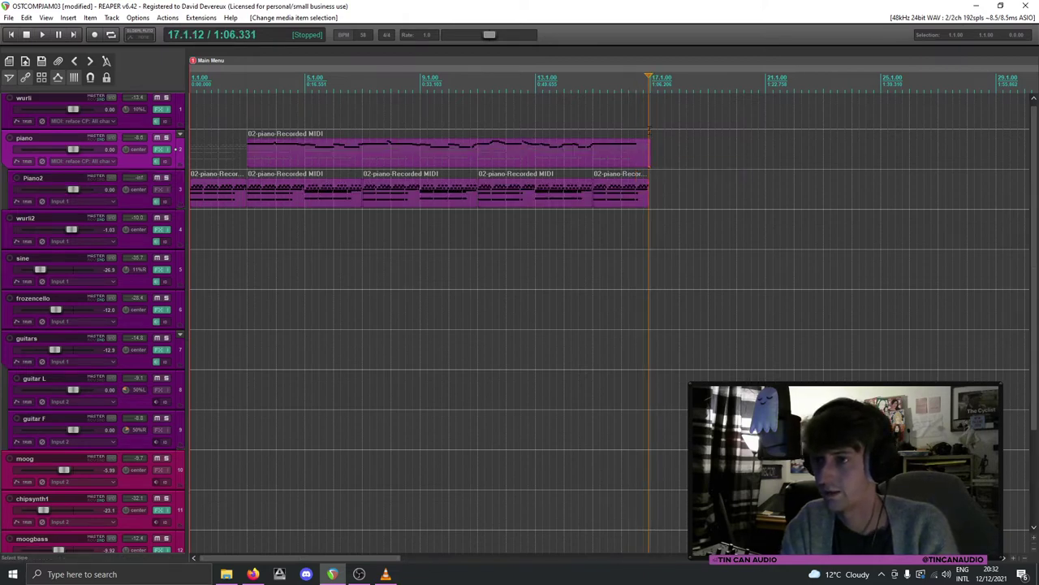
left_click(648, 153)
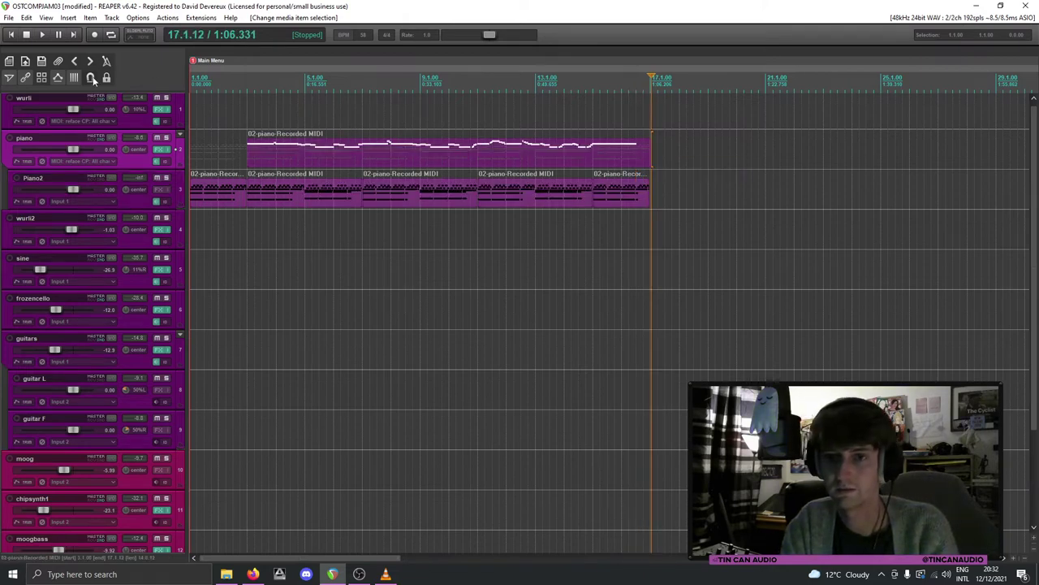
scroll(647, 150, "up", 10)
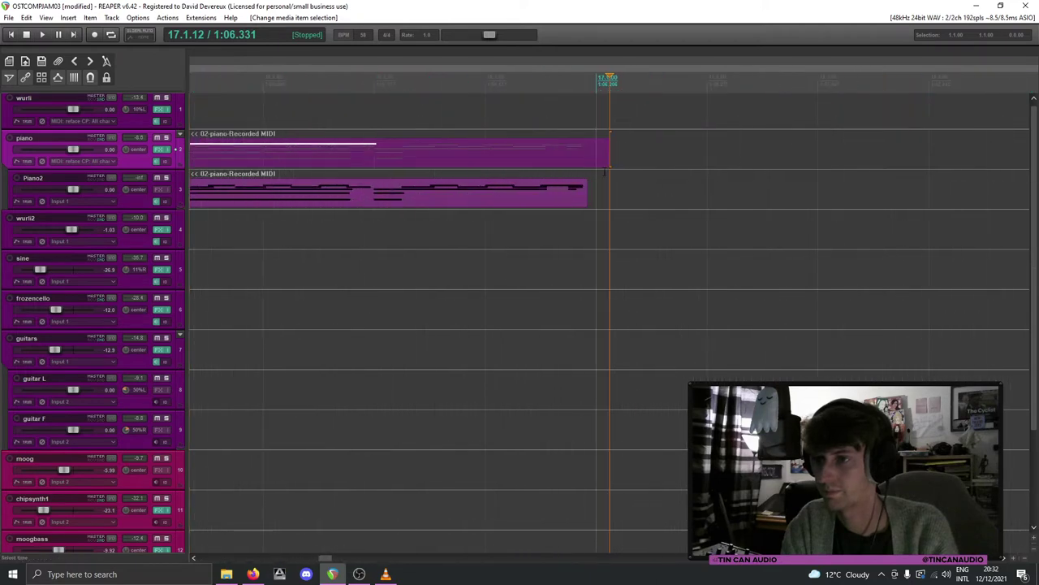
left_click_drag(608, 151, 570, 161)
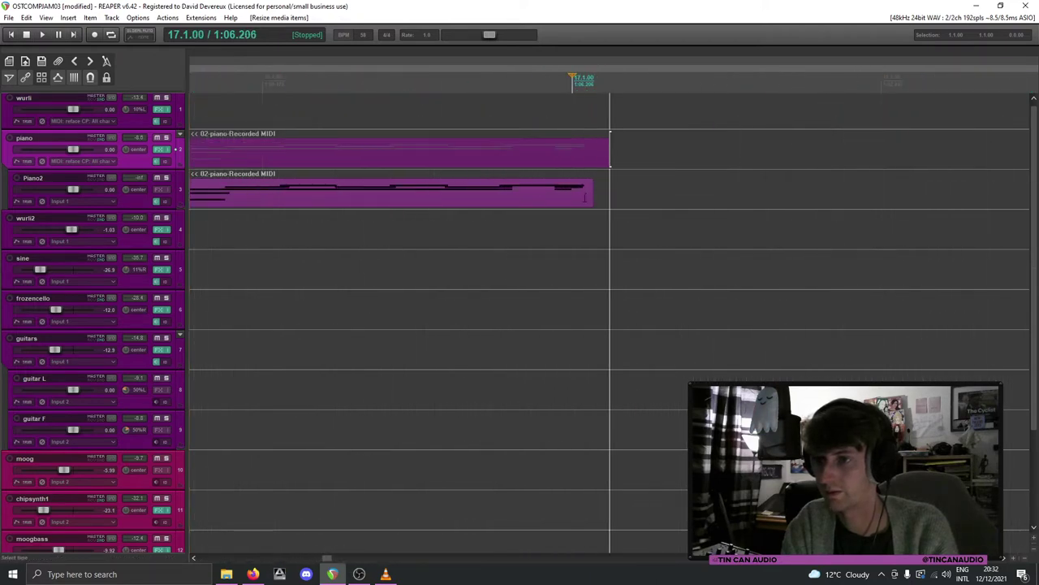
Step: Copy the piano melody and Piano2 items from bar 3 onward and paste them in at bar 17
key("ctrl+a")
scroll(580, 196, "down", 3)
key("ctrl+c")
key("ctrl+v")
scroll(580, 196, "down", 5)
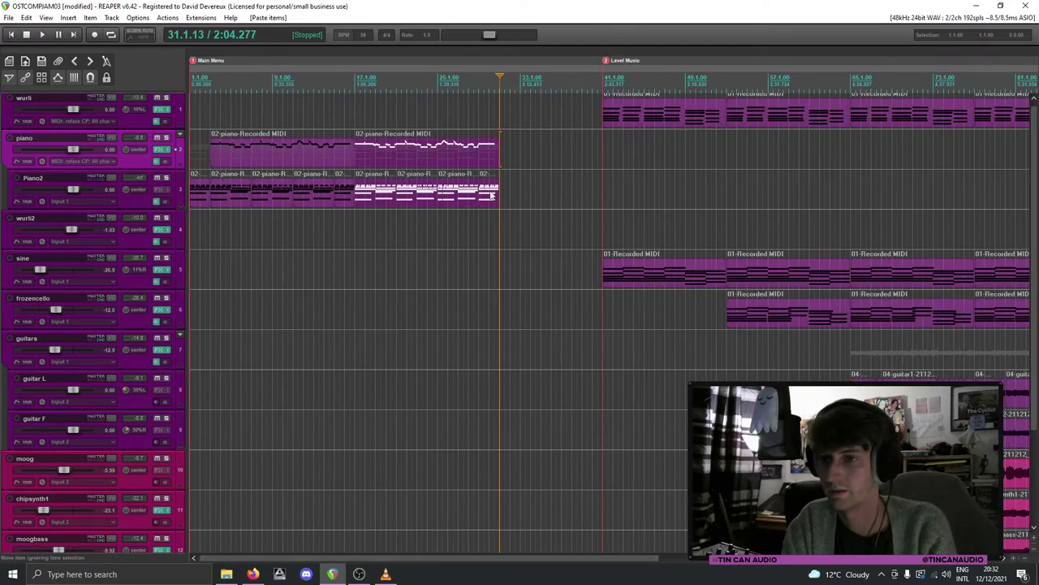
Step: Play the Main Menu from bar 15 to hear the transition into the repeated melody
left_click(335, 145)
key("space")
scroll(378, 157, "up", 2)
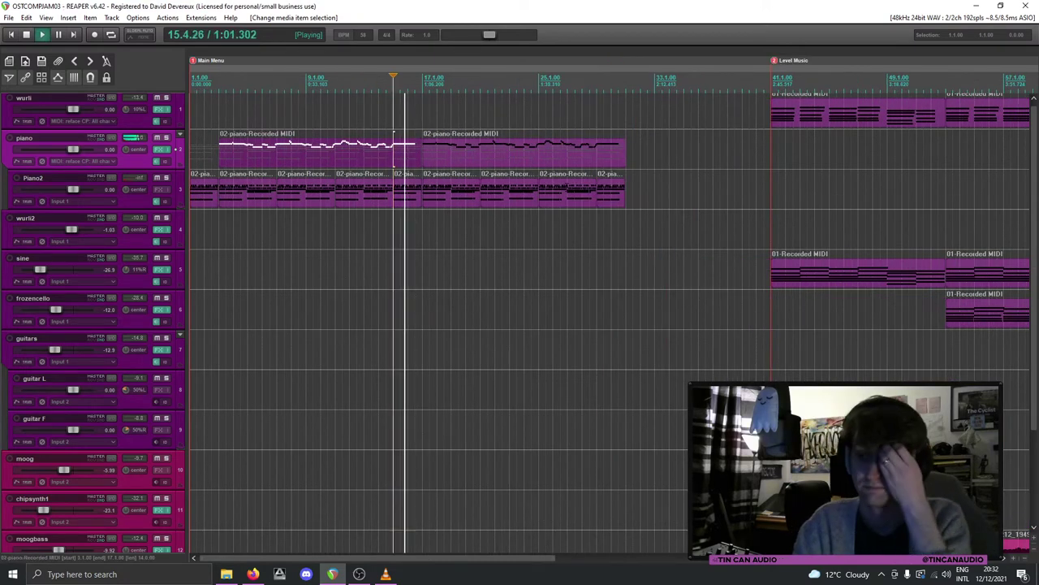
scroll(642, 202, "up", 1)
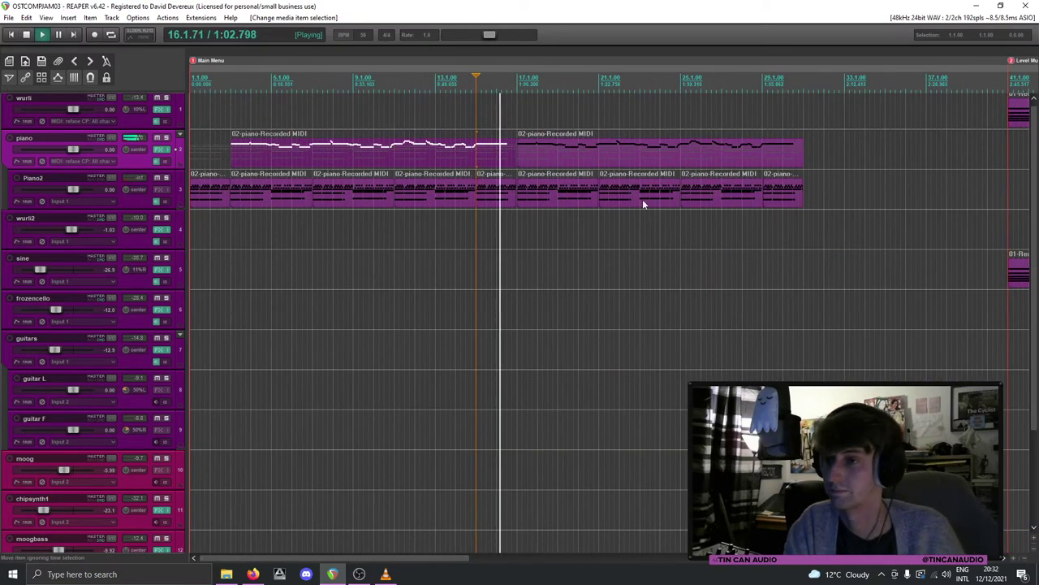
Step: Paste a copy of the last two-bar Piano2 item at bar 31, check it in the MIDI editor and stop playback
left_click(772, 199)
left_click(800, 202)
key("ctrl+v")
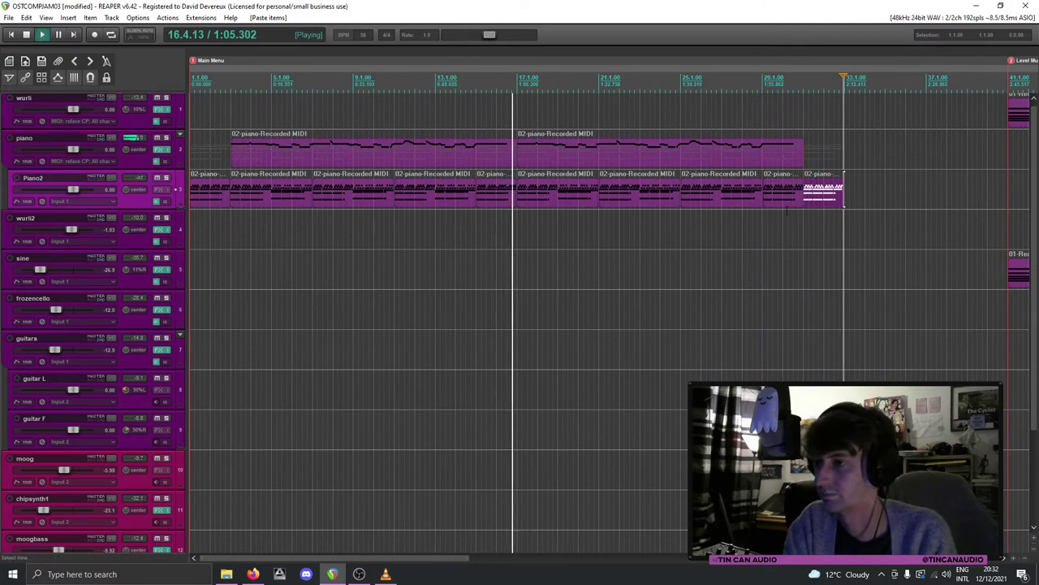
double_click(822, 193)
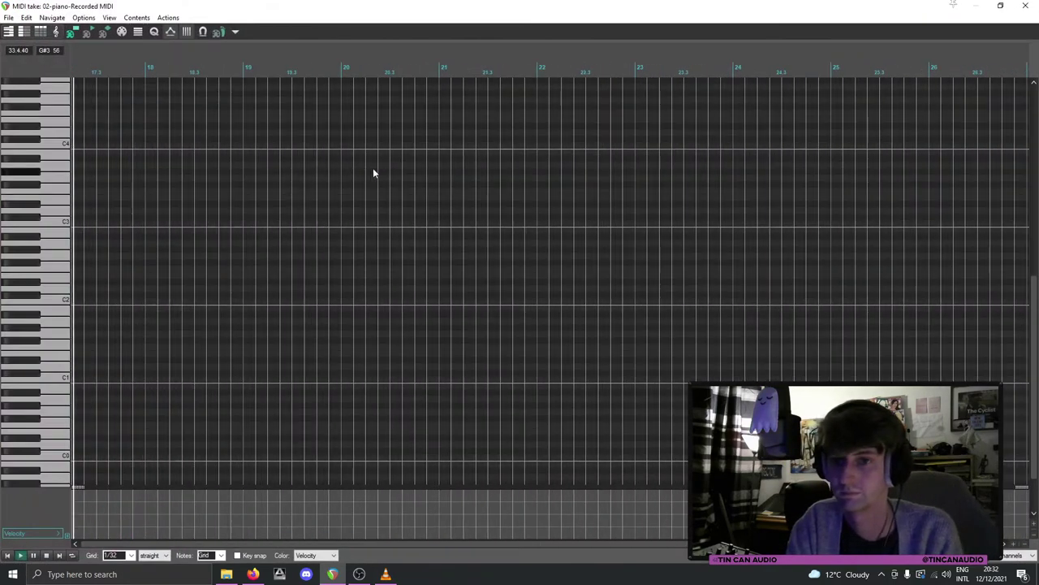
key("Escape")
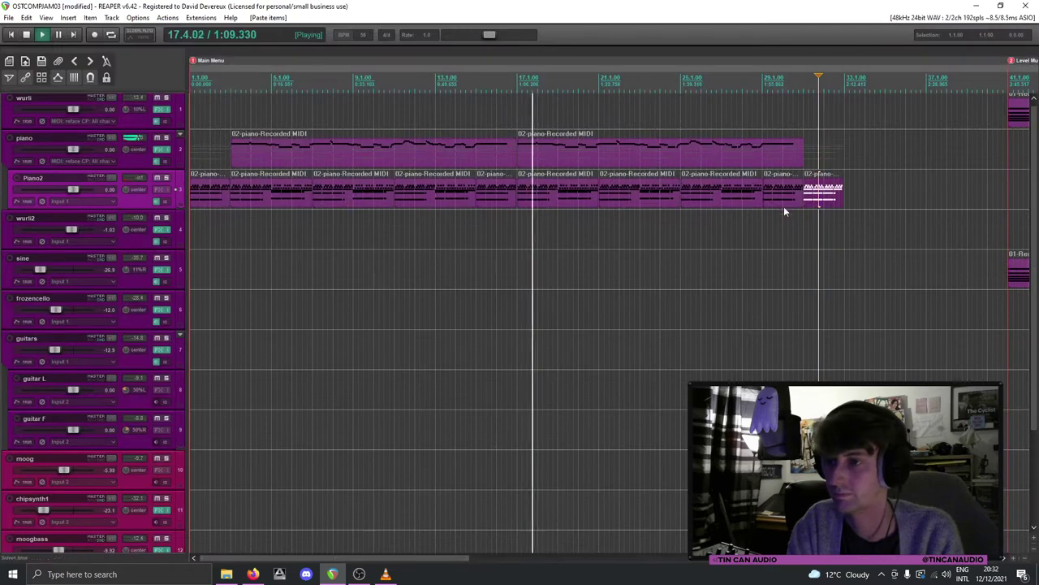
key("space")
Step: Try doubling the repeated melody by pasting a copy onto the wurli2 track at bar 17 and playing it
left_click(543, 167)
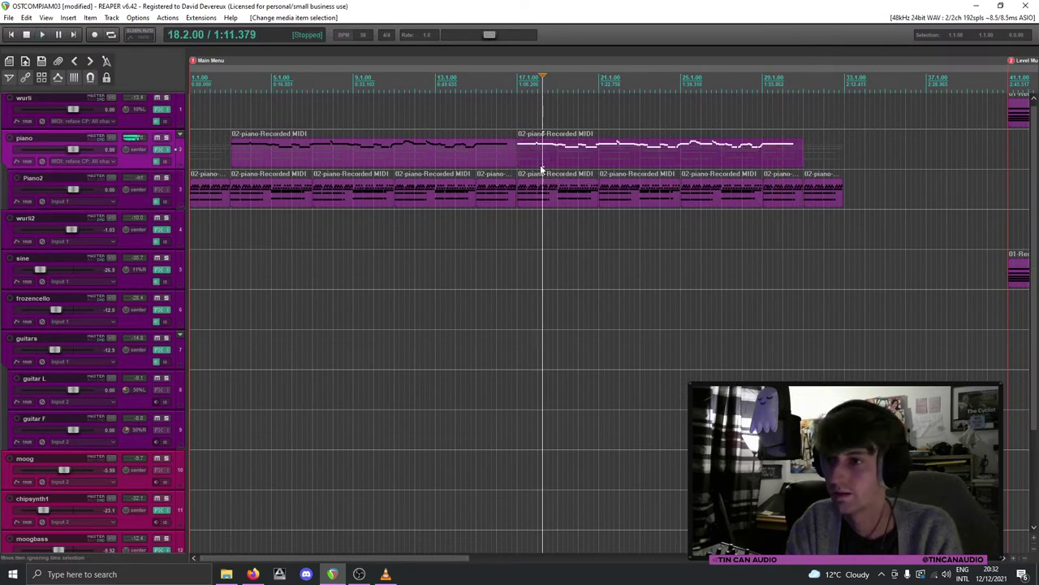
scroll(542, 168, "down", 8)
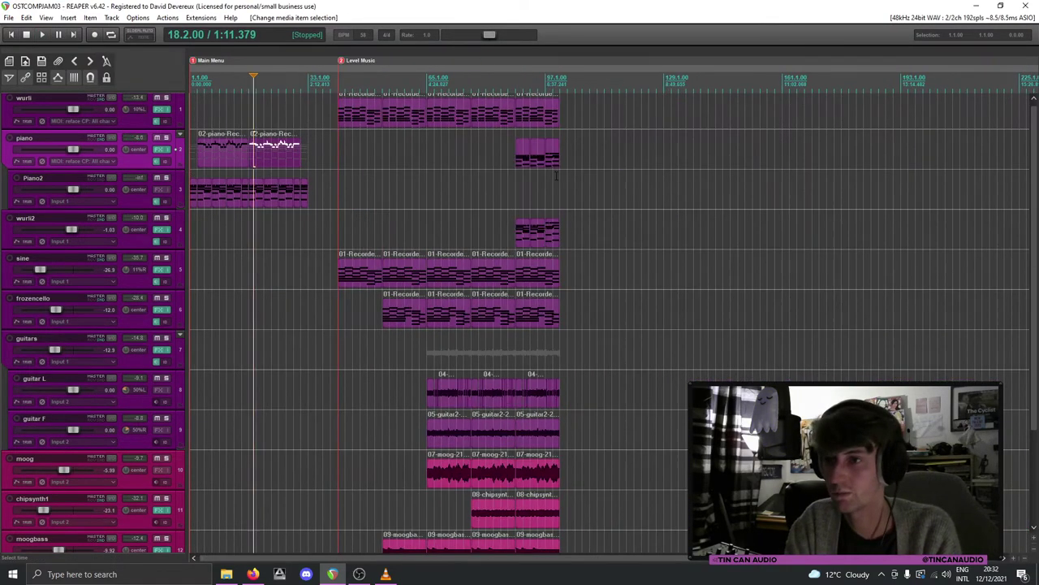
scroll(556, 174, "up", 3)
left_click(335, 160)
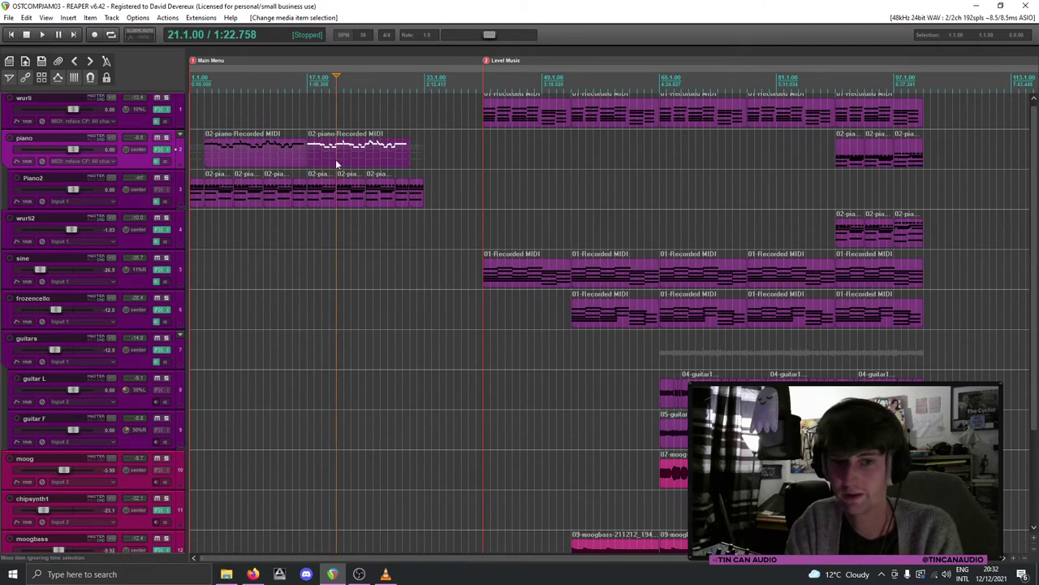
left_click(307, 192)
scroll(316, 195, "up", 3)
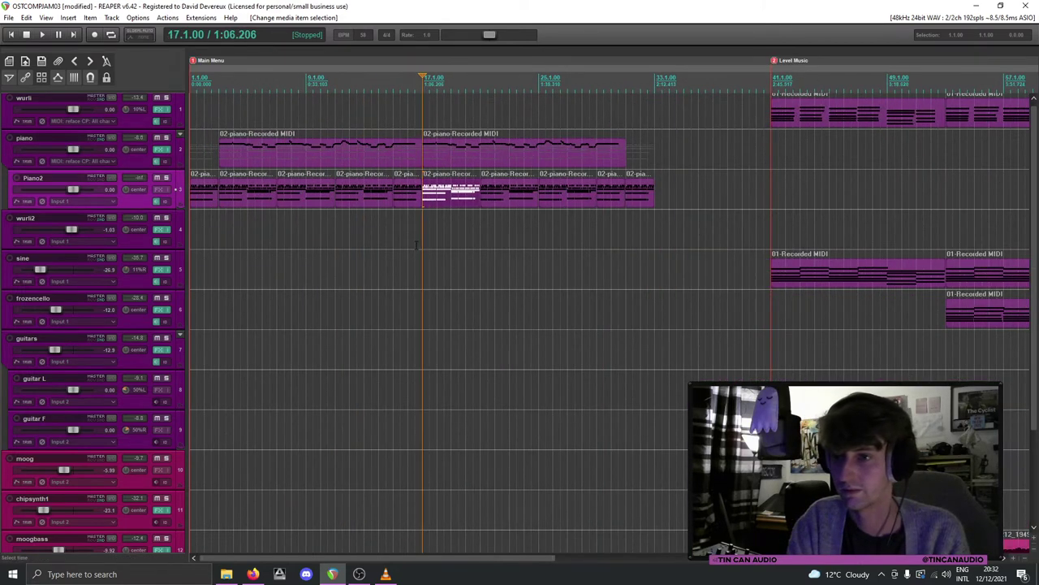
left_click(424, 237)
key("ctrl+v")
key("space")
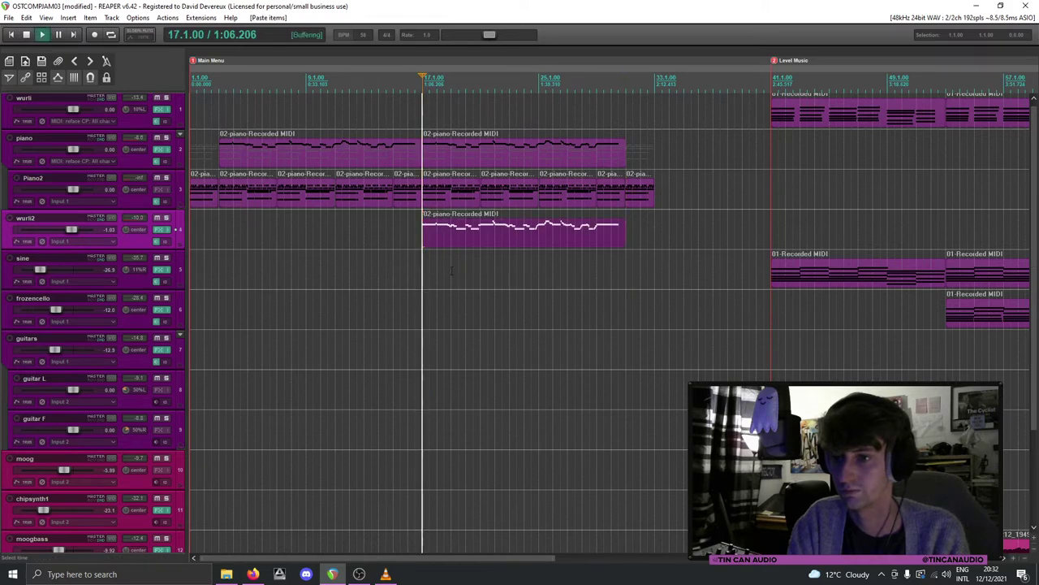
Step: Audition the wurli2 melody from just before bar 17, briefly soloing the track and toggling its volume envelope
left_click(415, 262)
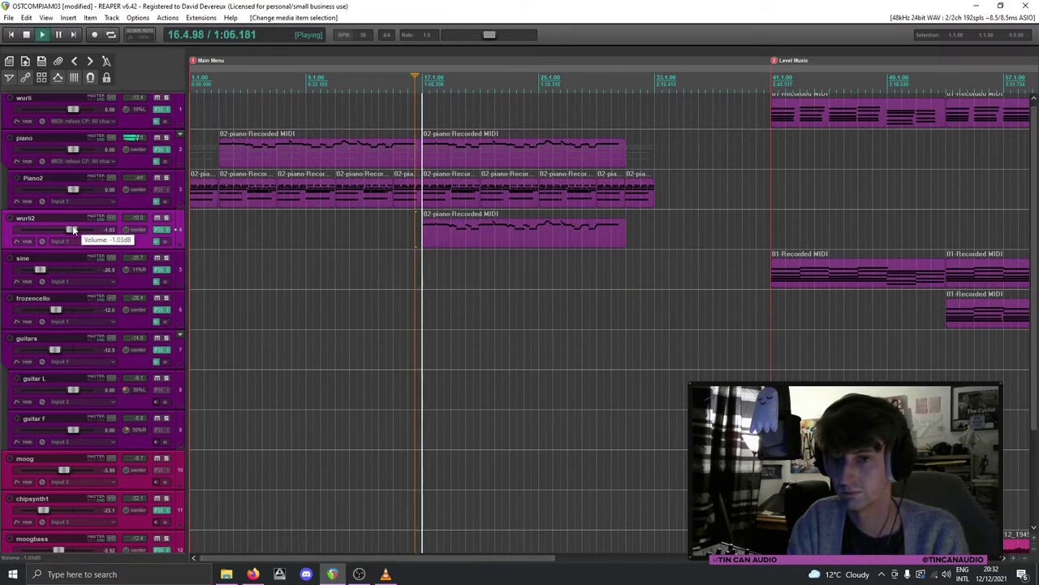
left_click(166, 220)
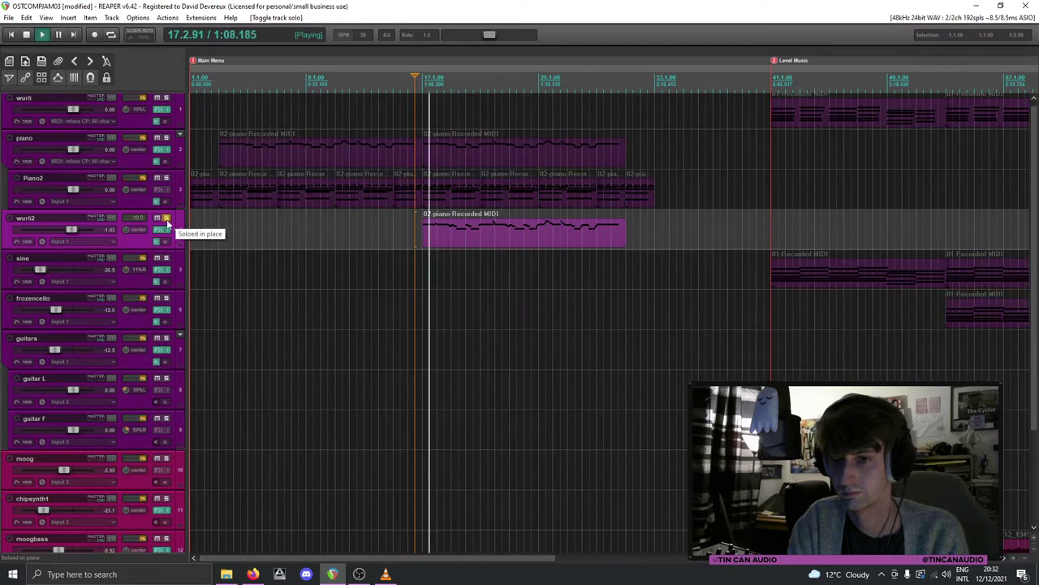
left_click(167, 220)
key("v")
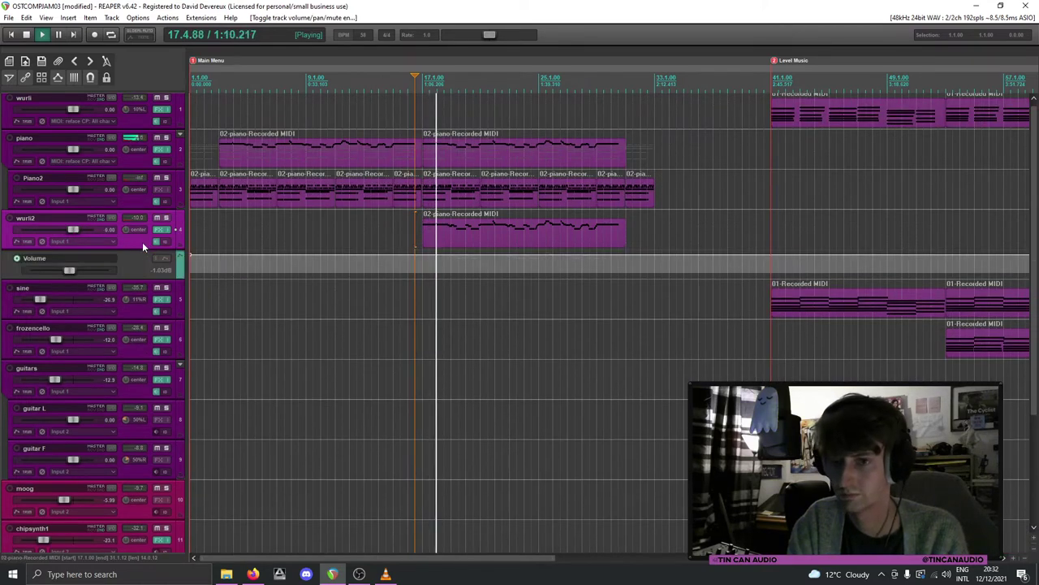
key("v")
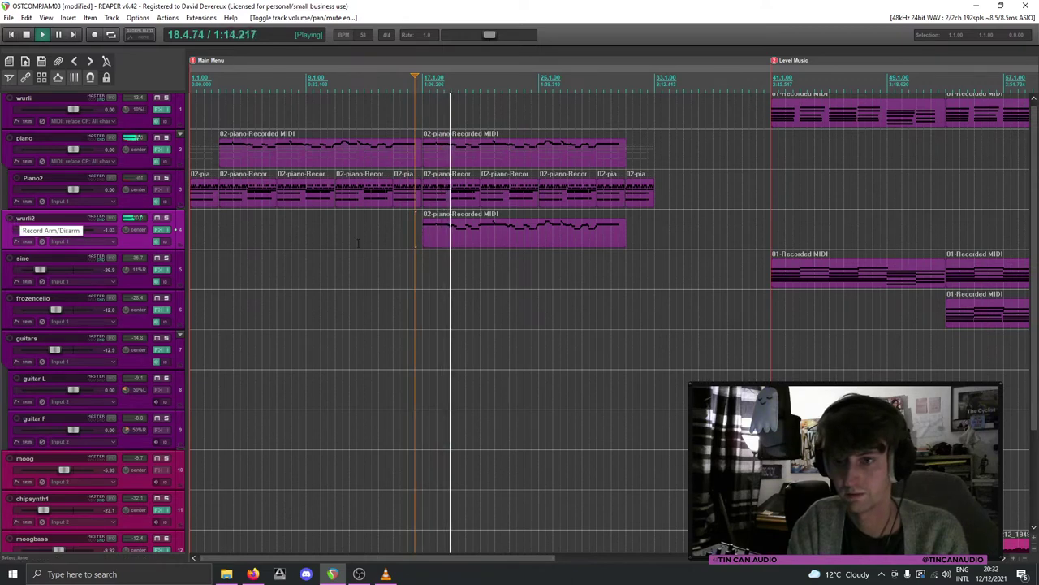
left_click(409, 230)
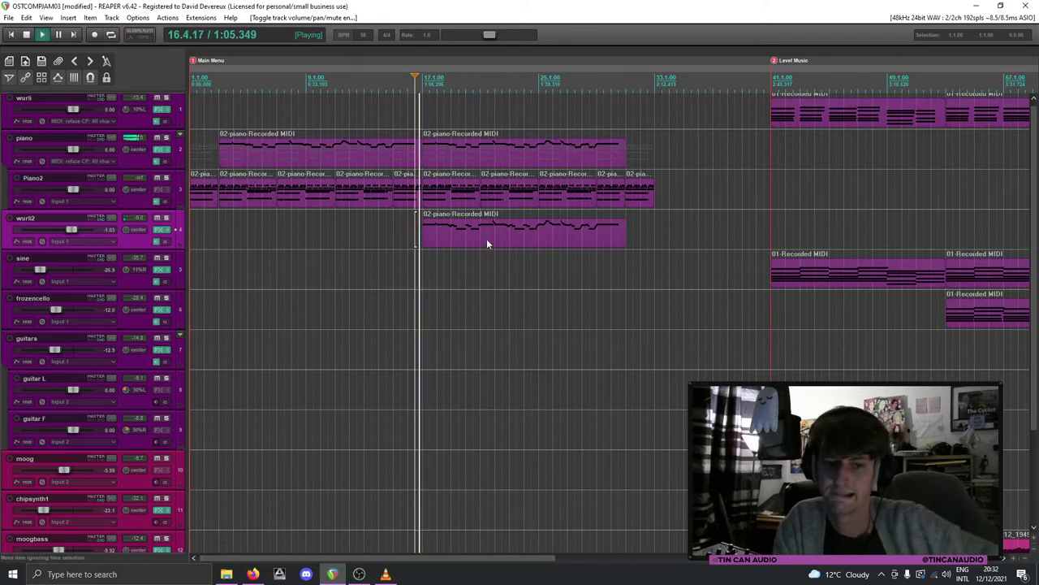
Step: Delete the melody copy from the wurli2 track
left_click(432, 237)
scroll(432, 238, "up", 2)
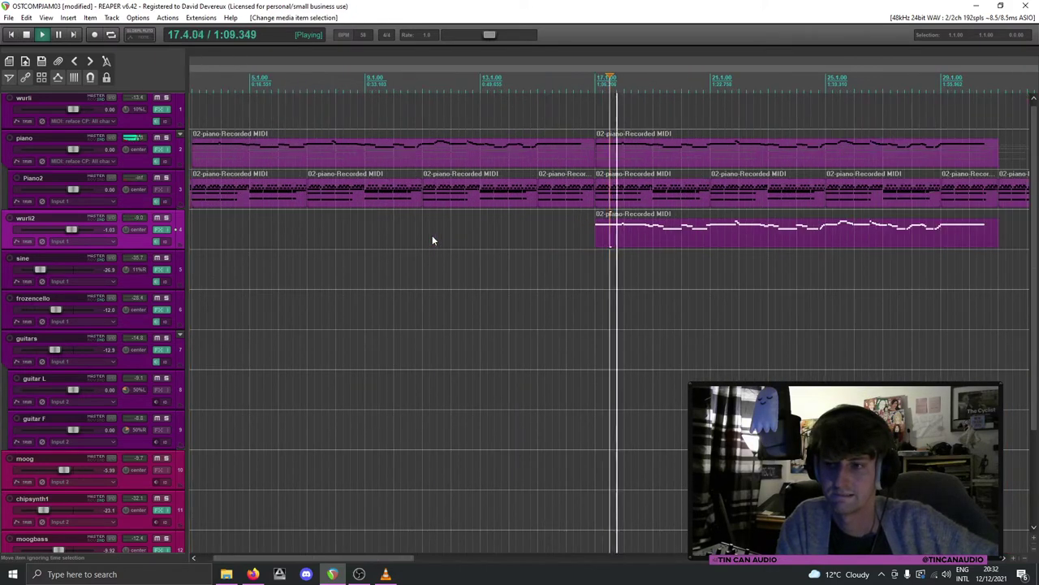
scroll(432, 238, "down", 4)
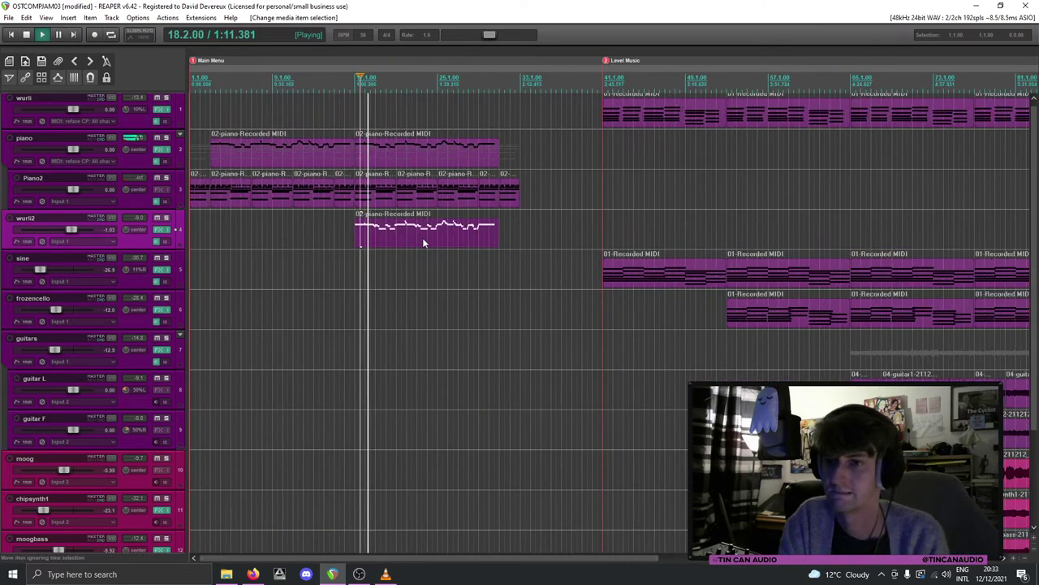
key("Delete")
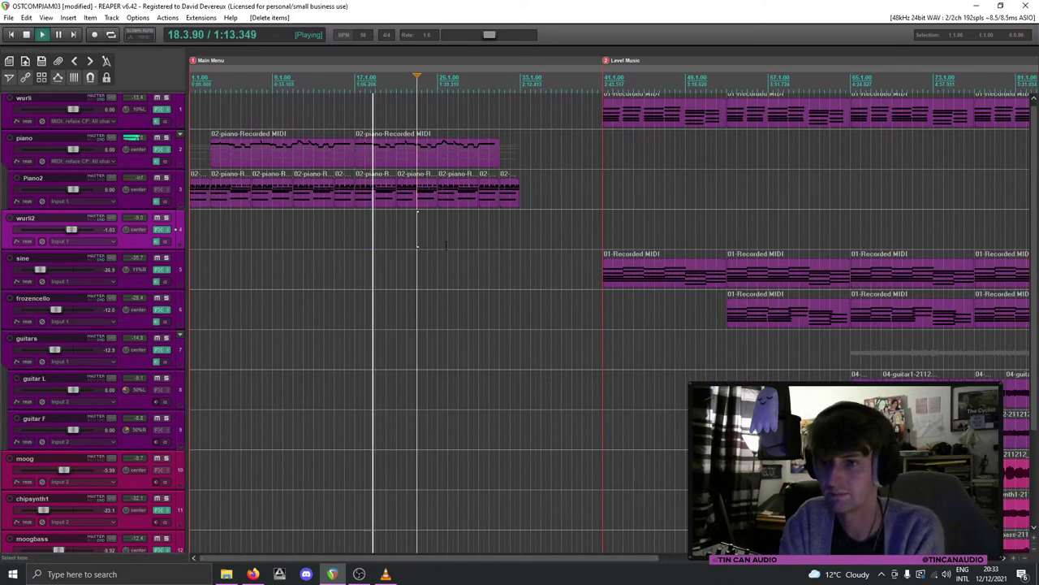
Step: Stop playback and copy the first frozencello item of the Level Music to bar 17 on the same track
left_click(773, 323)
key("space")
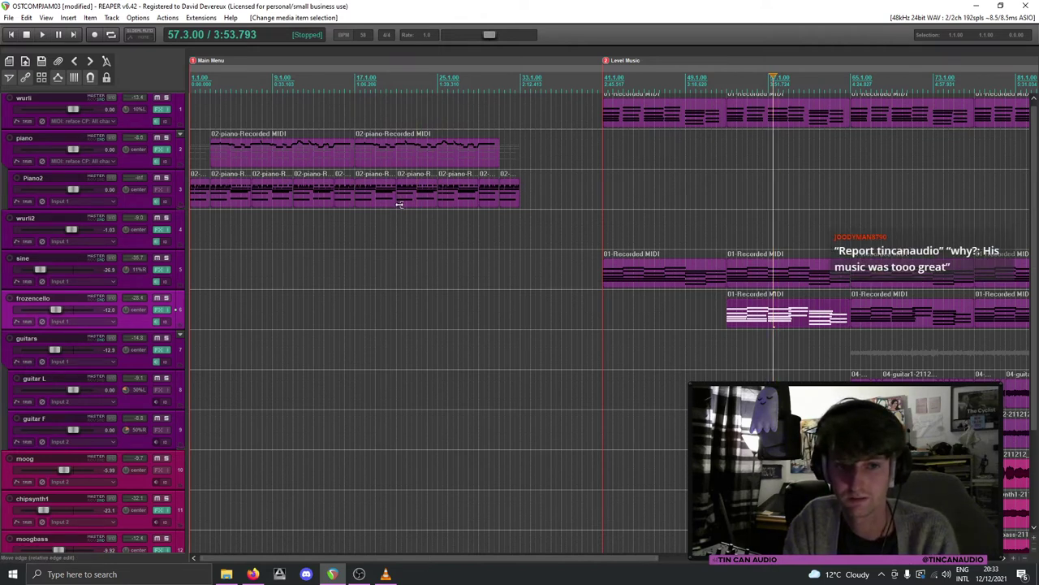
left_click(355, 163)
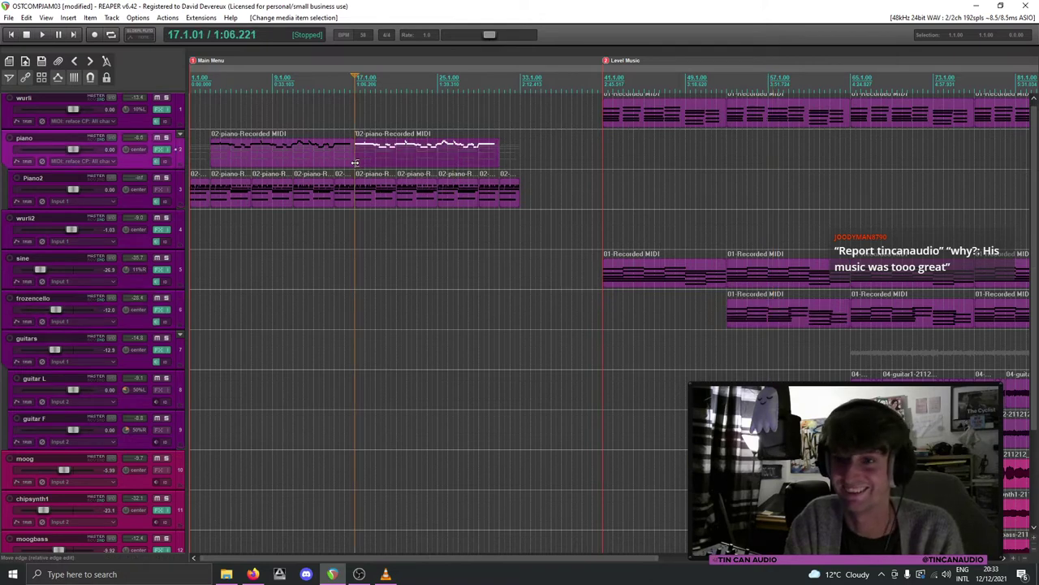
left_click(355, 317)
key("ctrl+v")
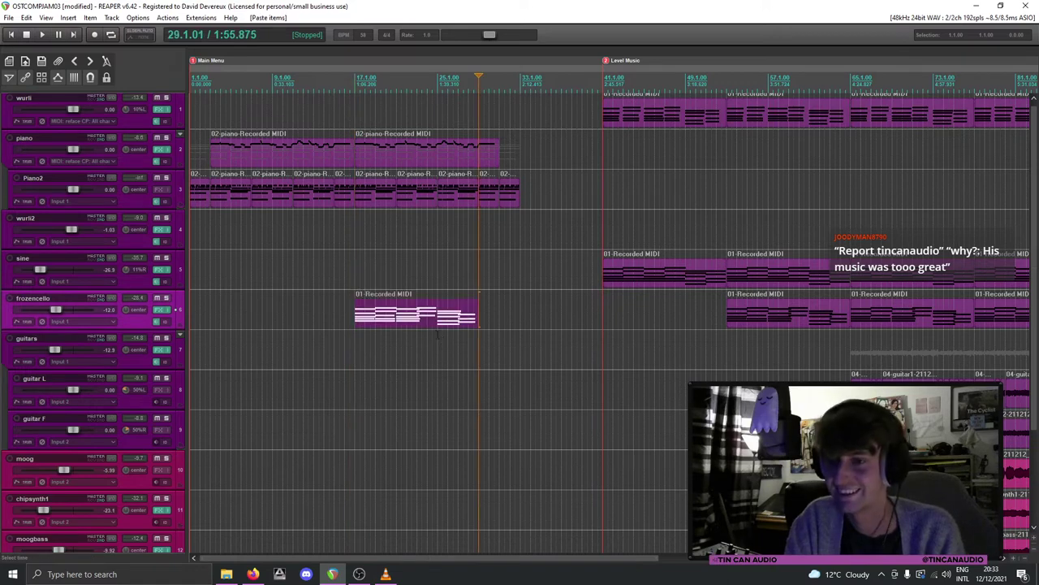
Step: Shorten the pasted frozencello item to end at bar 21 and play from bar 17
left_click_drag(473, 324, 395, 323)
left_click(360, 313)
key("space")
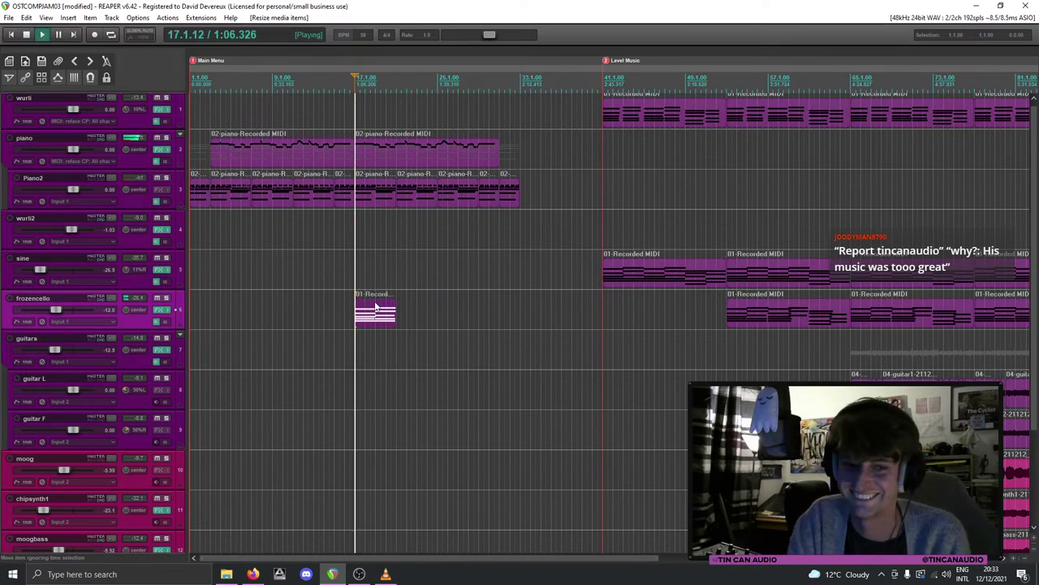
Step: Repeat the four-bar frozencello item three more times from bar 21 and trim the last copy to end at bar 31
left_click(387, 317)
left_click(395, 318)
key("ctrl+c")
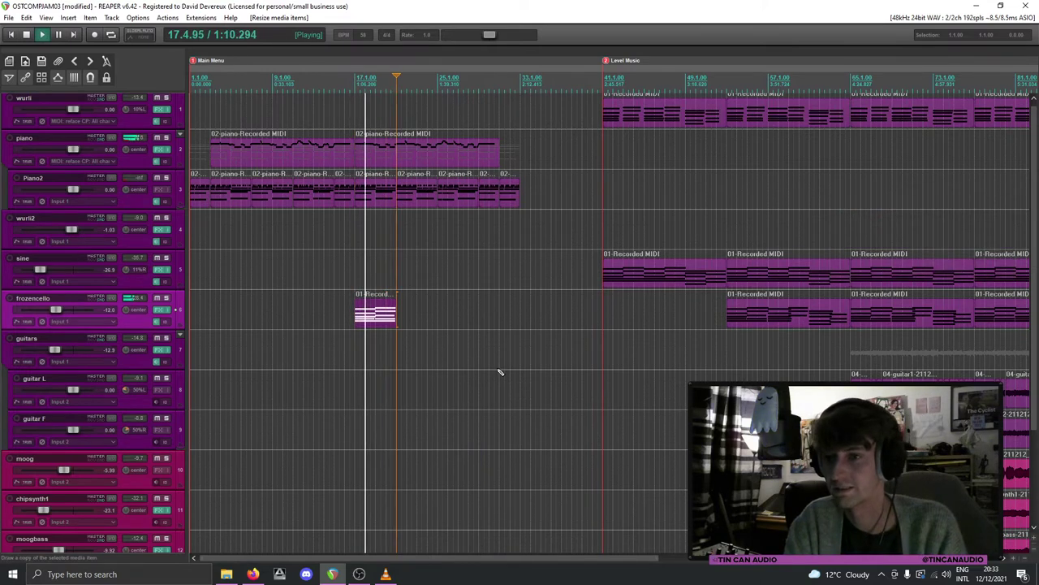
key("ctrl+v")
key("ctrl+v")
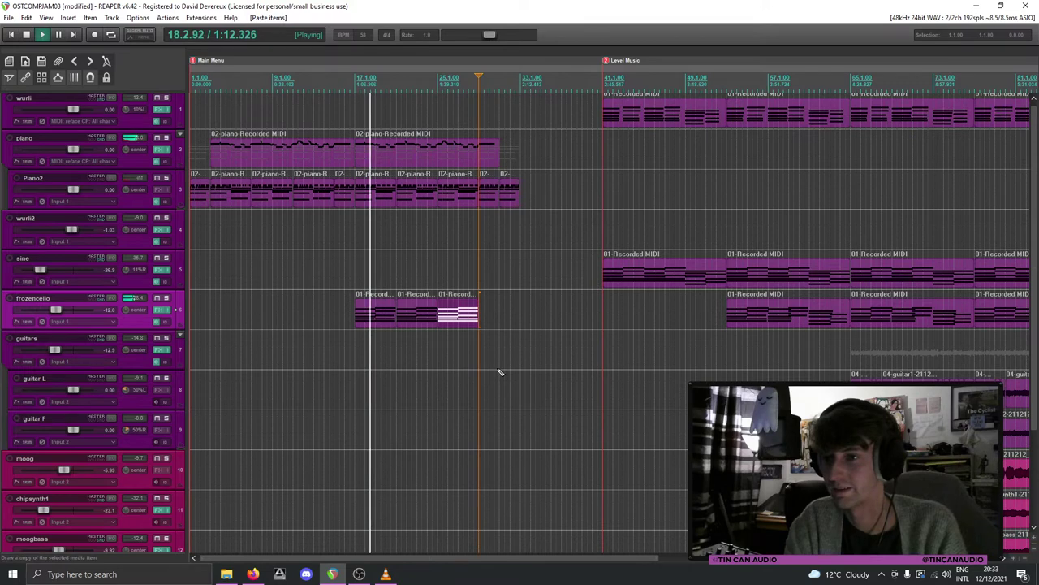
key("ctrl+v")
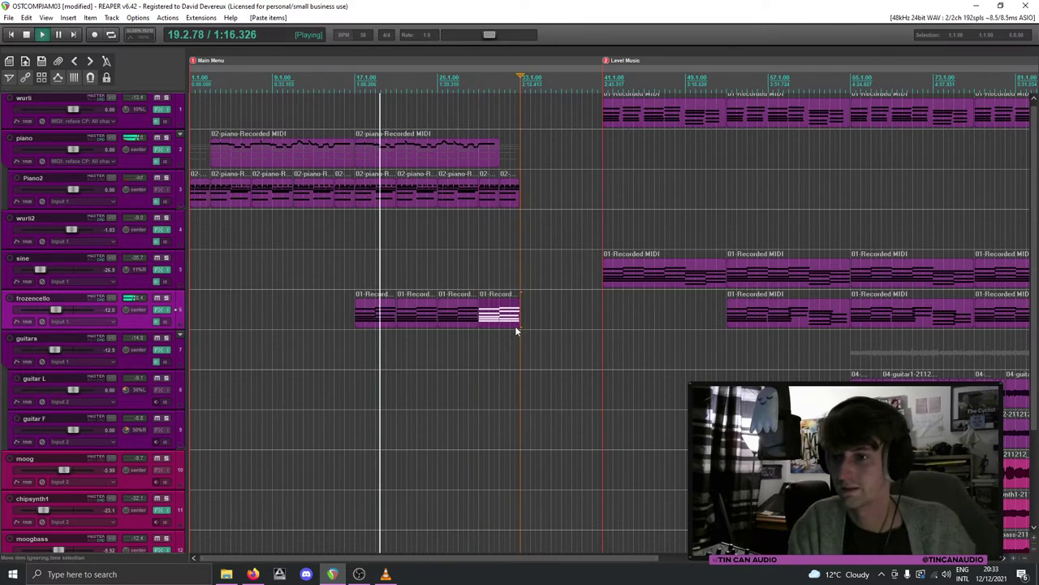
left_click_drag(519, 320, 498, 322)
Step: Check the Piano2 item at bar 31 in the MIDI editor, close it, and select the Piano2 item at bar 25
left_click(481, 200)
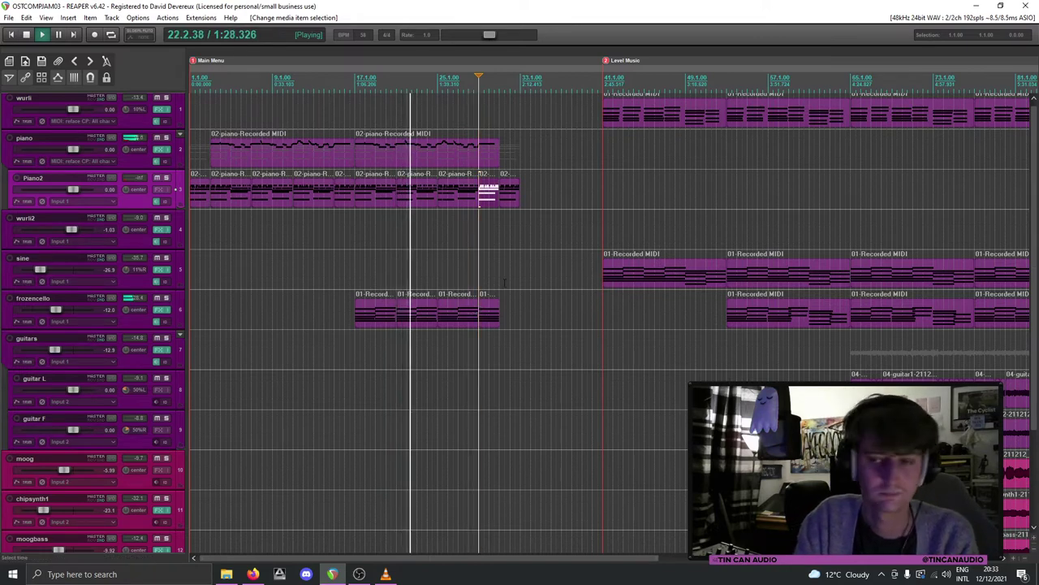
scroll(668, 198, "up", 3)
double_click(668, 197)
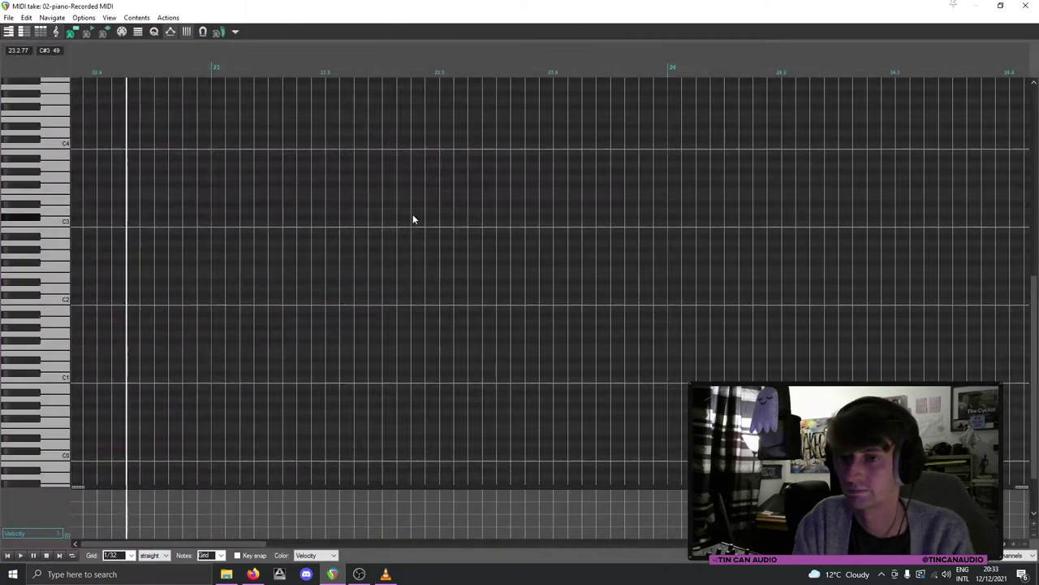
key("Escape")
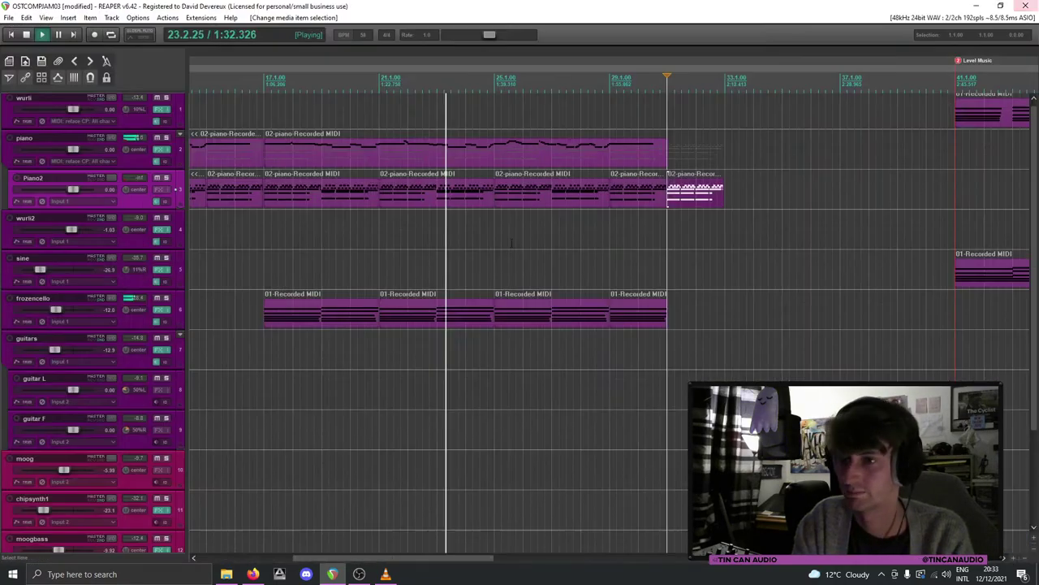
left_click(509, 199)
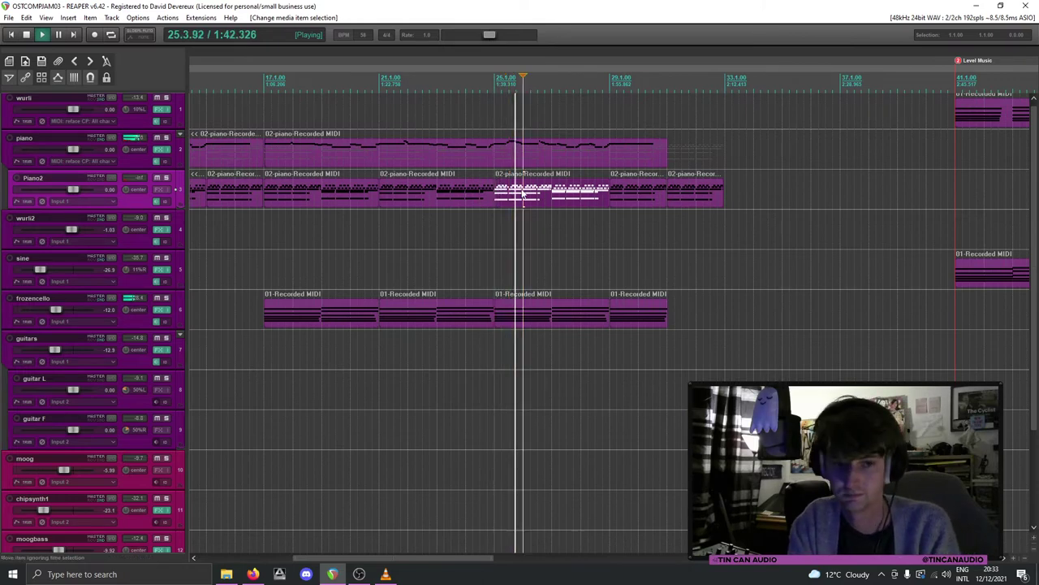
Step: Open the piano melody item that starts at bar 17 in the MIDI editor
scroll(523, 192, "down", 5)
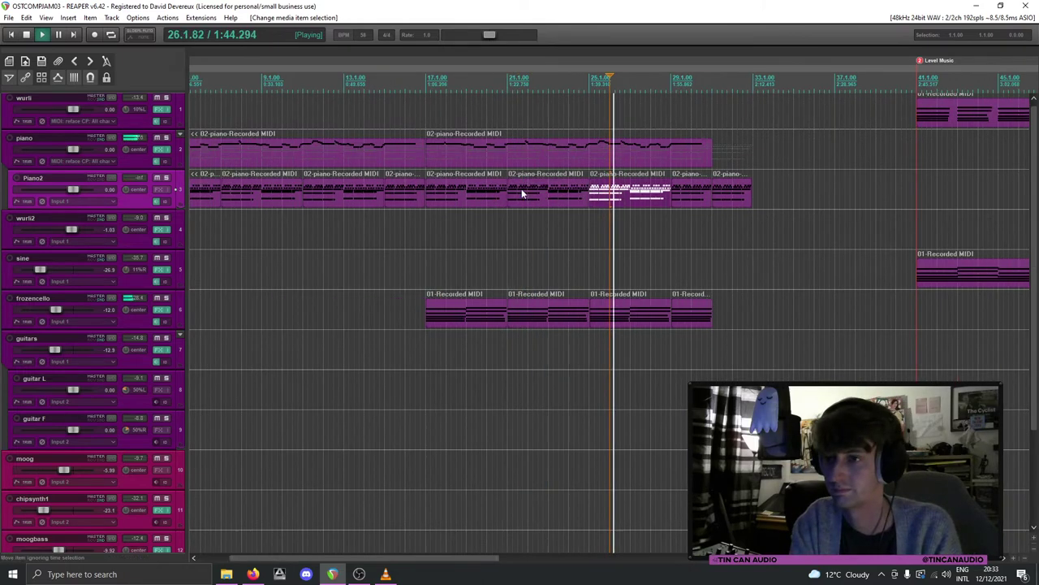
scroll(523, 193, "up", 5)
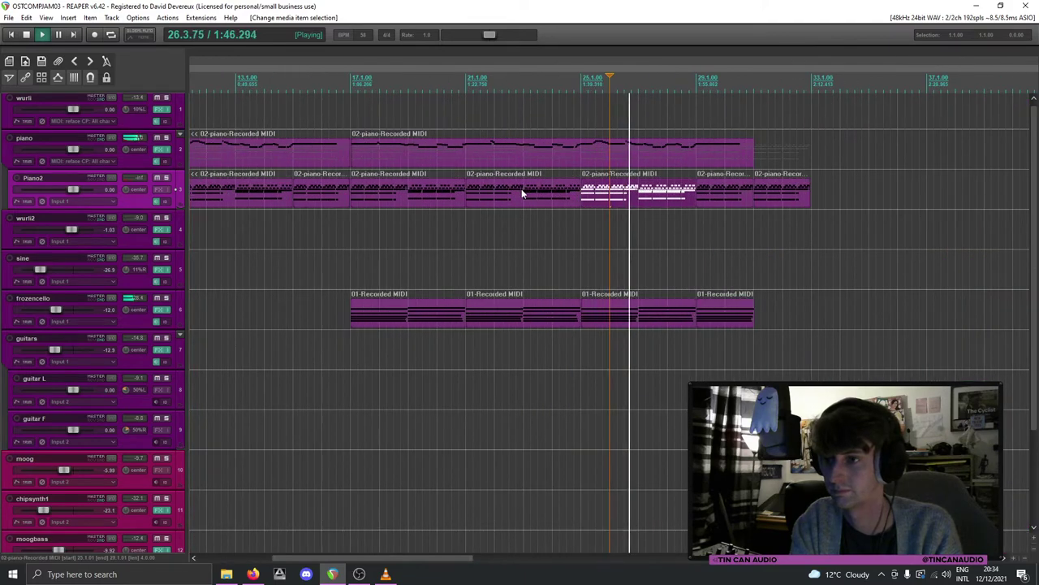
double_click(627, 154)
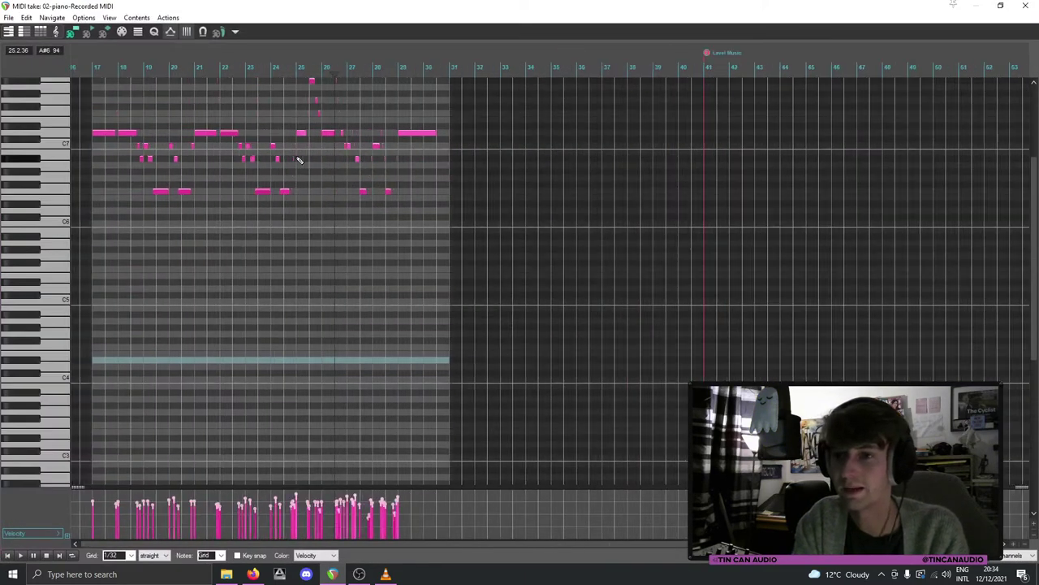
scroll(299, 160, "up", 3)
Step: Try to quantize all notes of the melody to a 1/16 straight grid at 100% strength, with the cursor placed near bar 24
key("q")
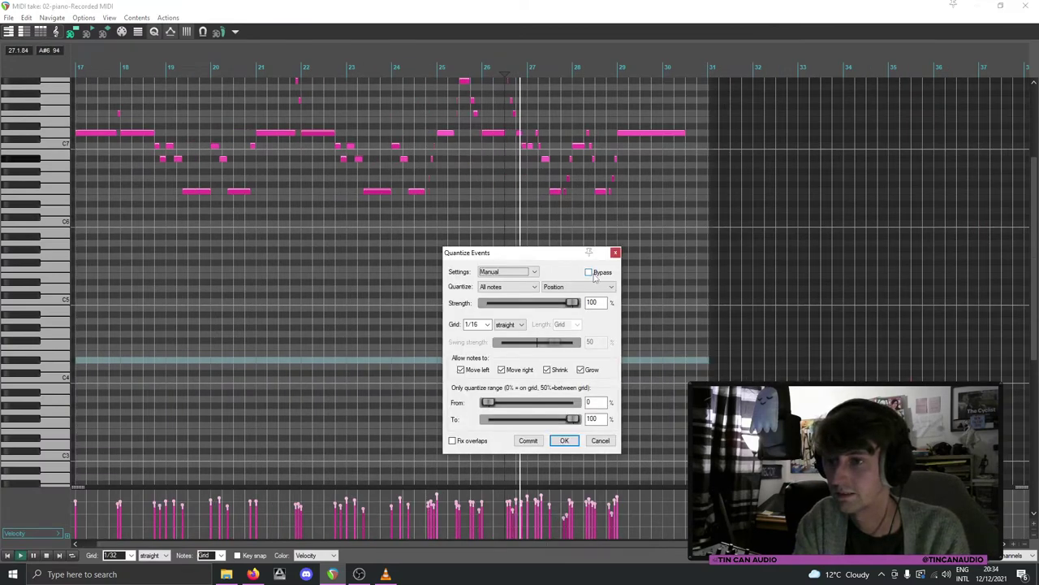
left_click(564, 441)
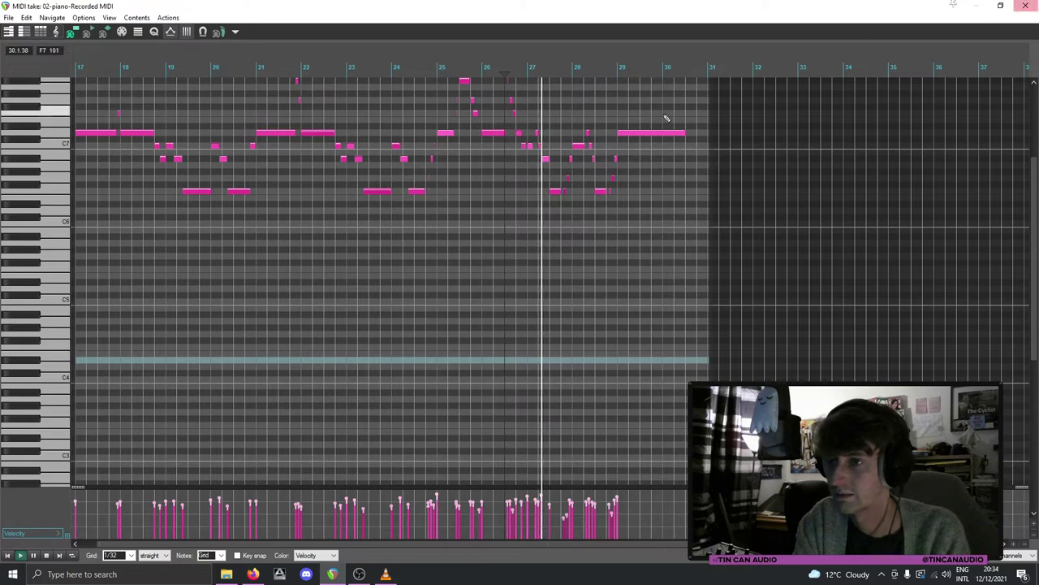
left_click(435, 112)
left_click(404, 119)
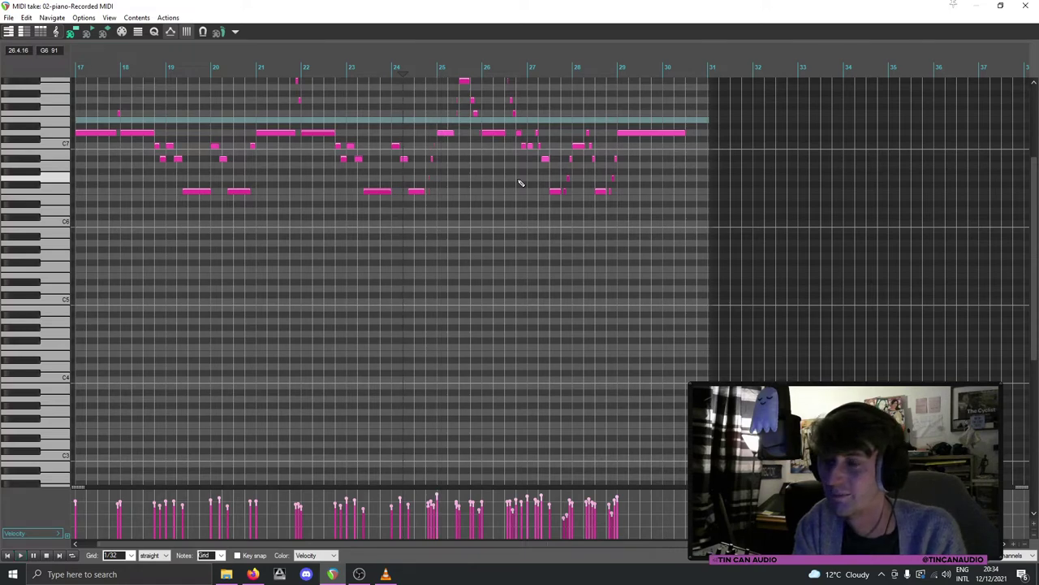
Step: Quantize the position of all melody notes to a 1/32 straight grid at 100% strength
scroll(487, 199, "up", 3)
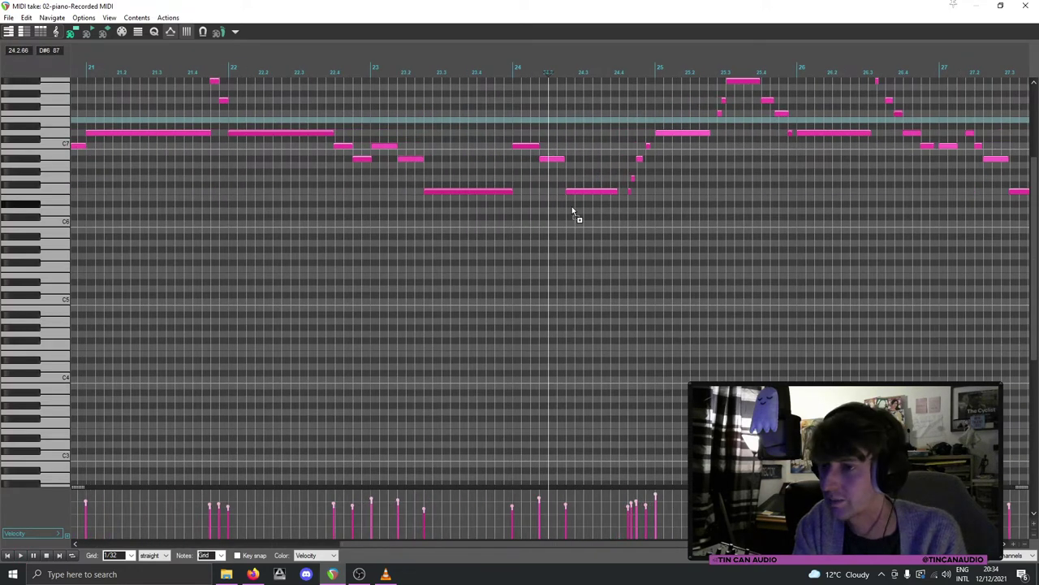
key("ctrl+q")
left_click(487, 324)
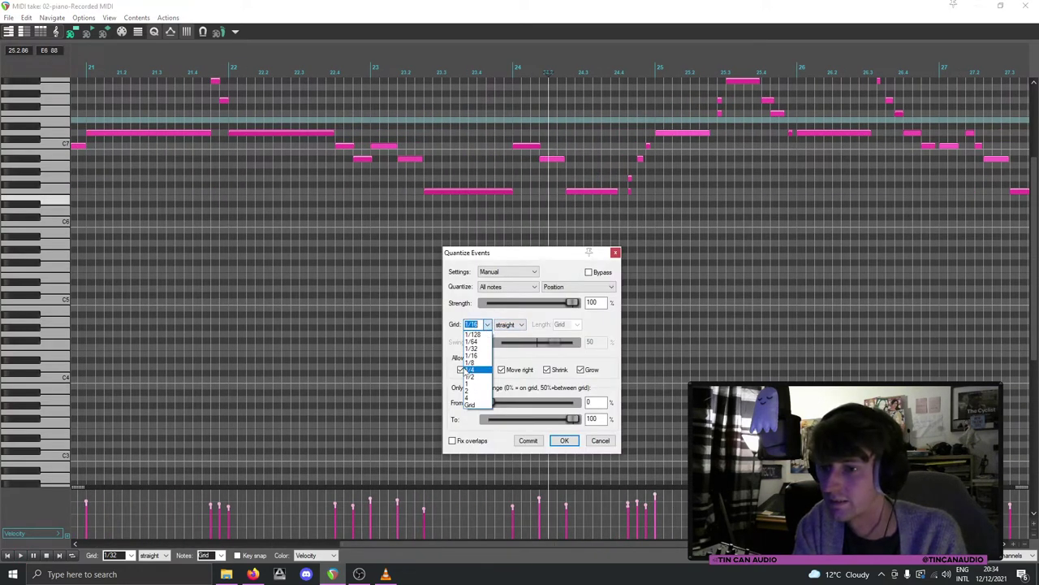
left_click(471, 348)
key("space")
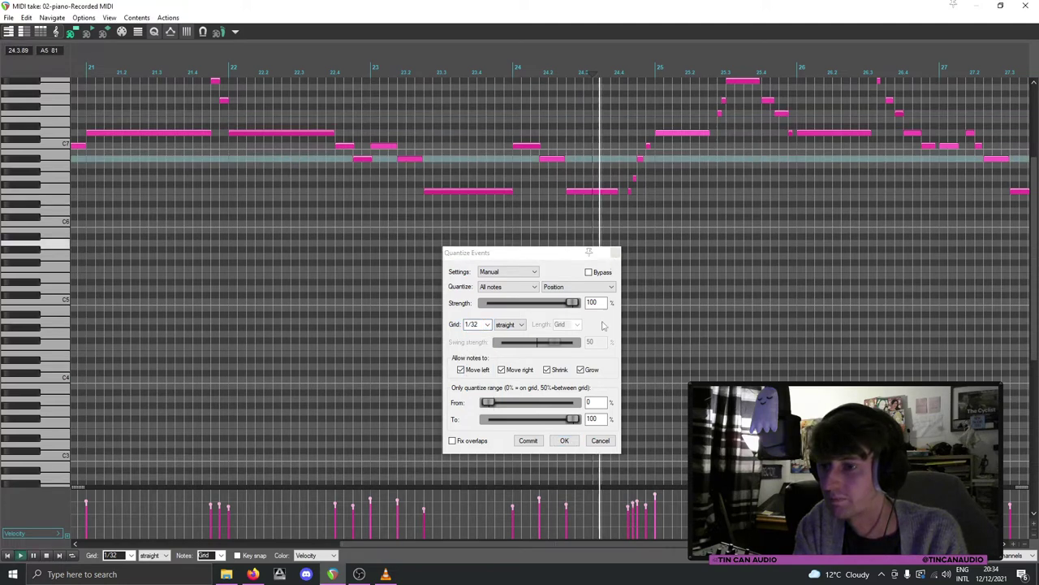
left_click(566, 440)
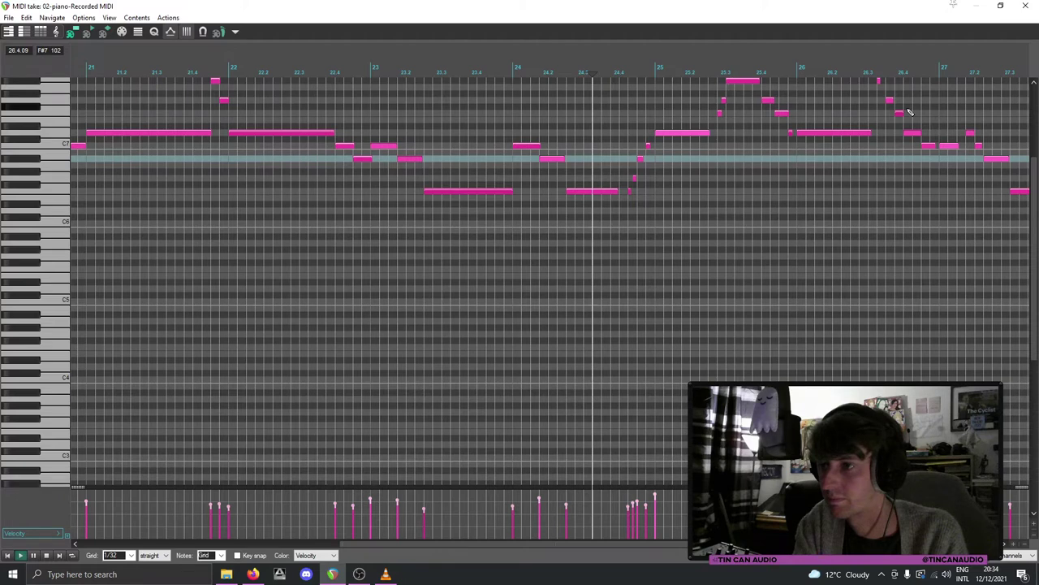
Step: Listen to bars 24 to 27 and lower the C7 note at the end of bar 26 to A#6
scroll(910, 112, "right", 1)
scroll(910, 112, "down", 1)
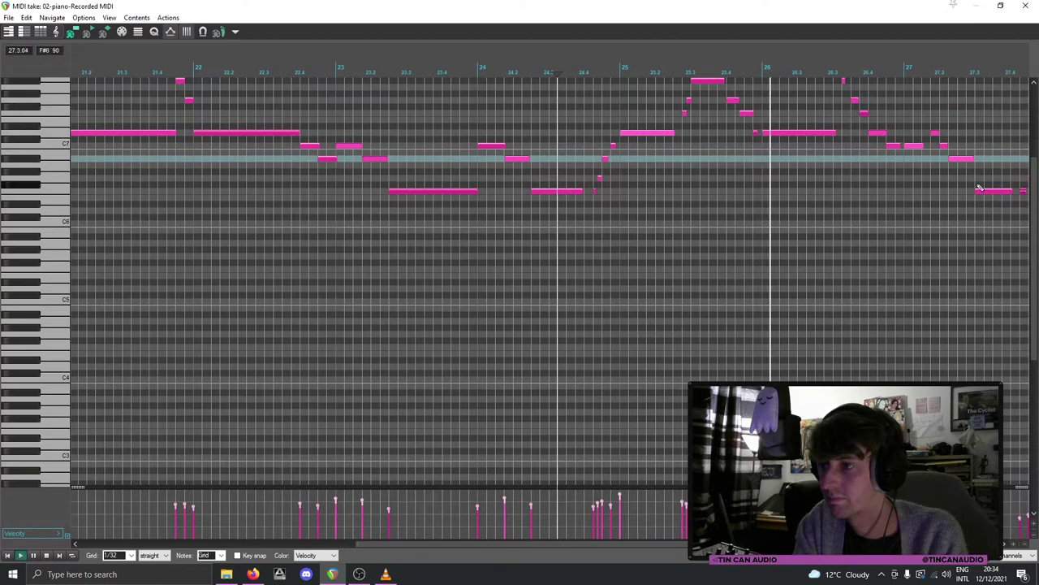
scroll(1037, 213, "up", 2)
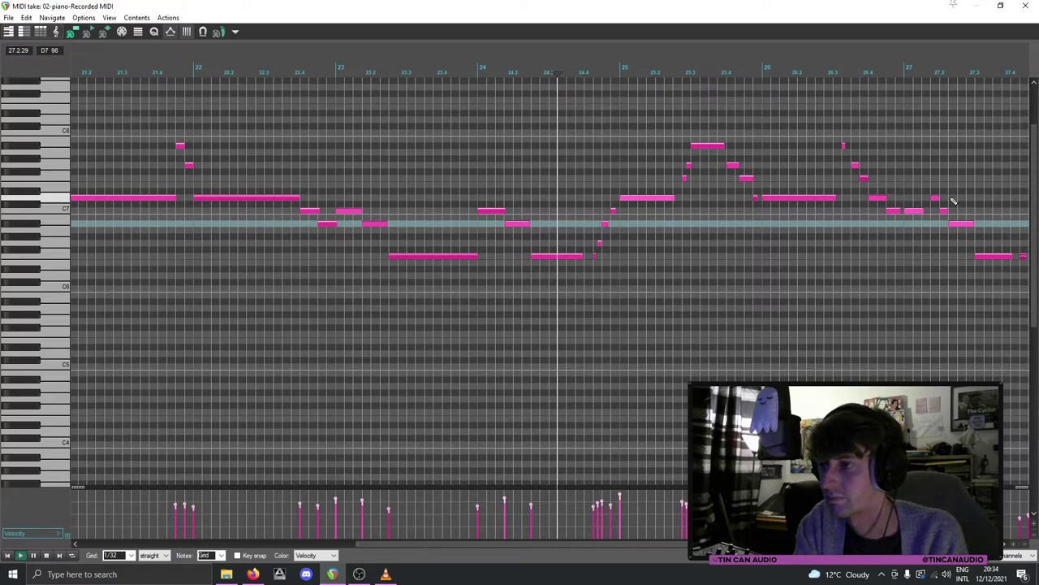
key("space")
left_click(893, 212)
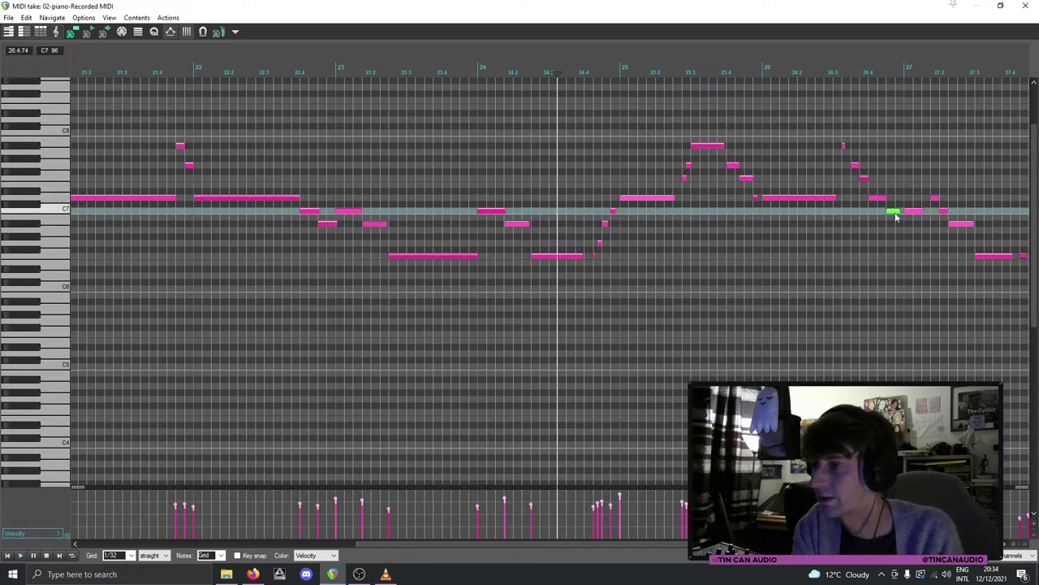
left_click_drag(896, 217, 895, 228)
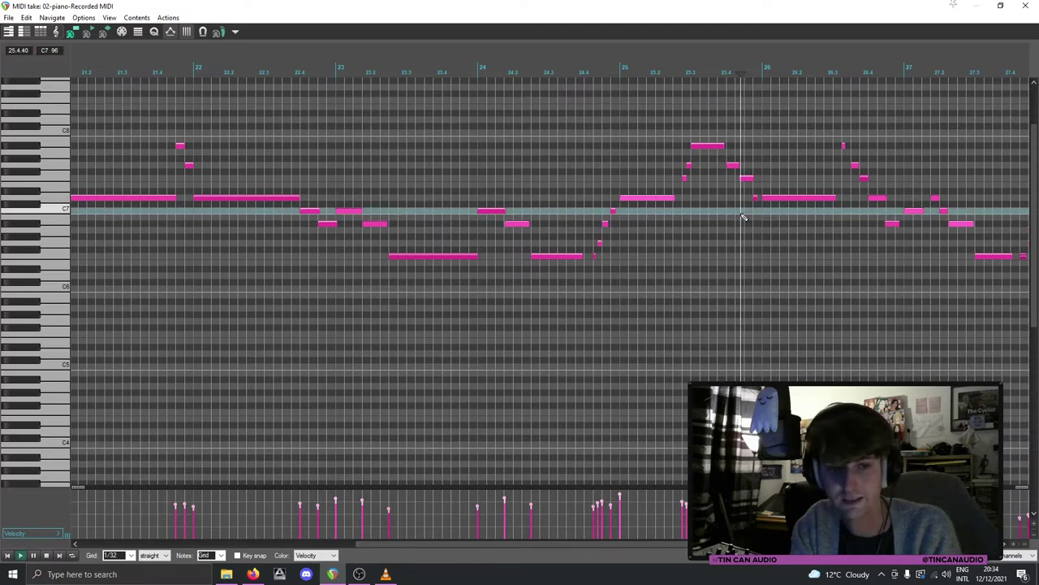
Step: Play back the edited phrase from the end of bar 25, stop, and close the MIDI editor
key("space")
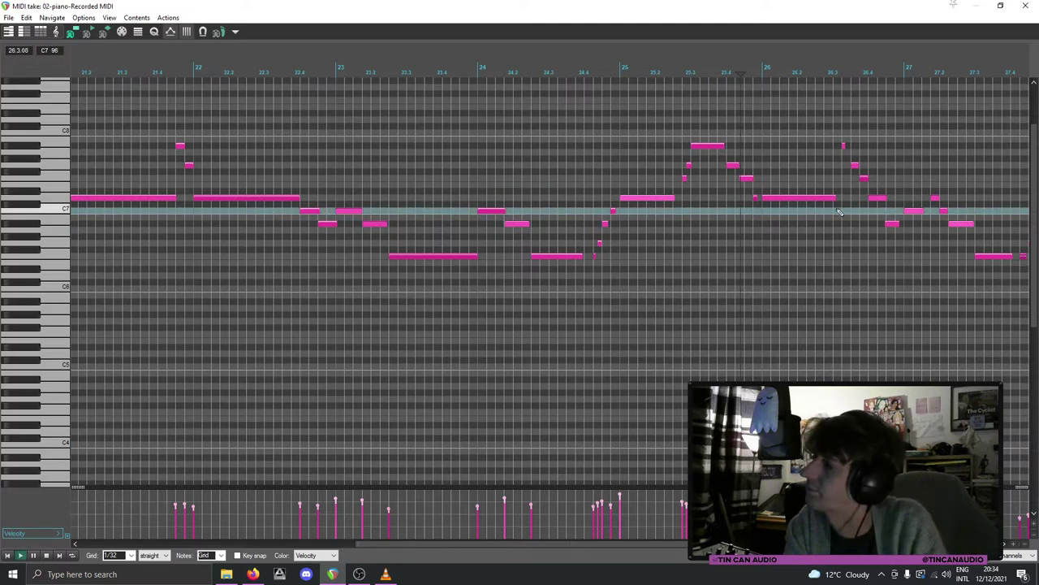
key("space")
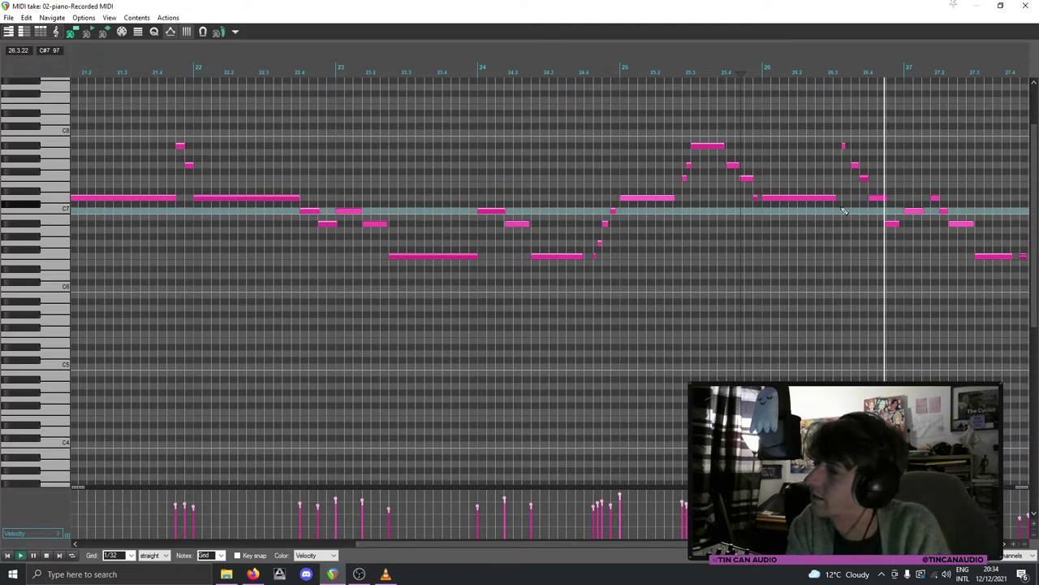
key("space")
key("Escape")
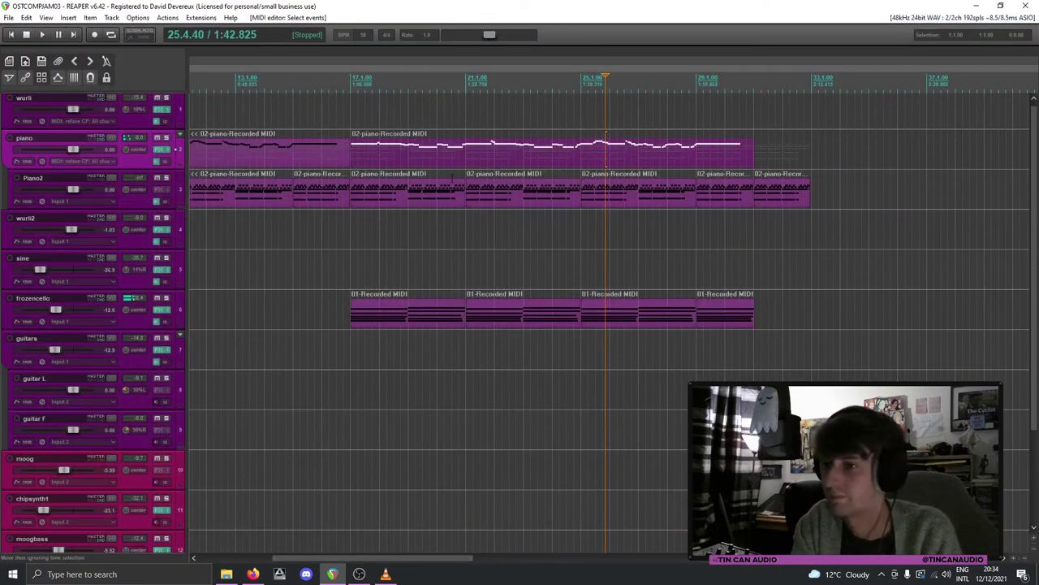
Step: Replace the first piano melody item with a copy of the edited bar 17 item, pasted at bar 3
left_click(468, 162)
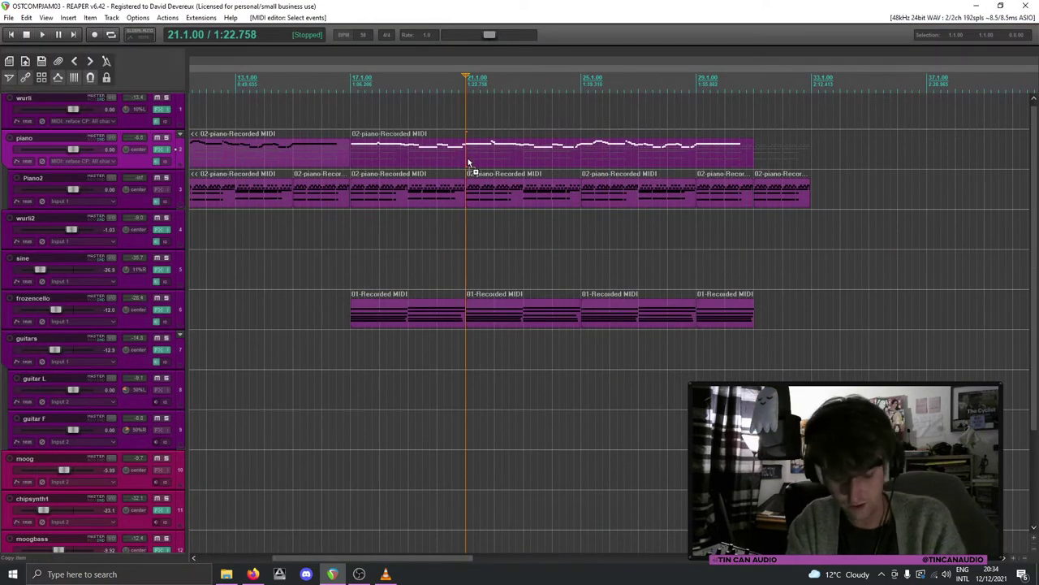
left_click(348, 157)
scroll(344, 154, "down", 5)
key("Delete")
left_click(211, 158)
key("ctrl+v")
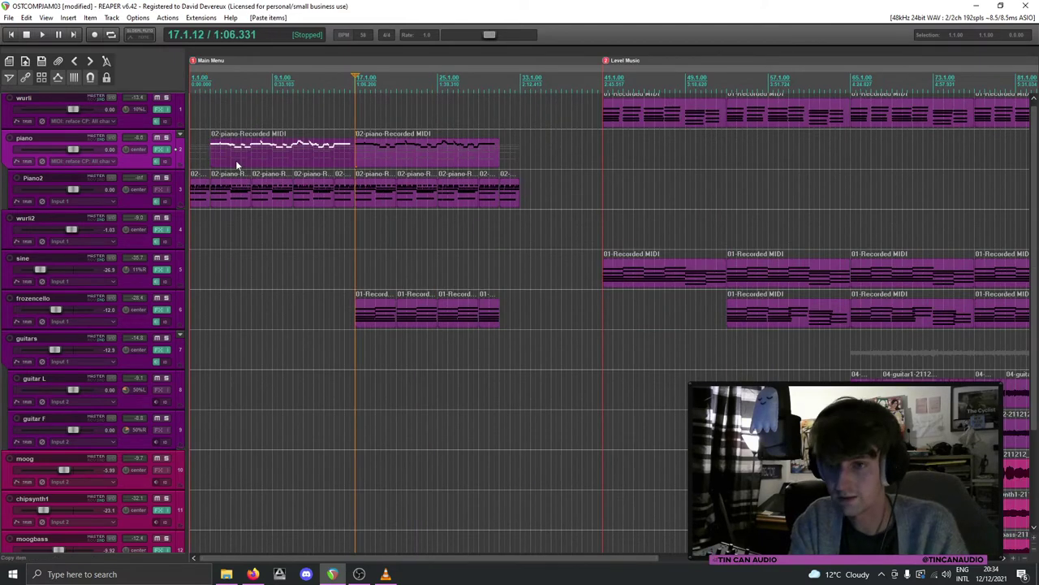
Step: Play the pasted piano melody from bar 3 and stop playback
left_click(213, 154)
key("space")
left_click(280, 157)
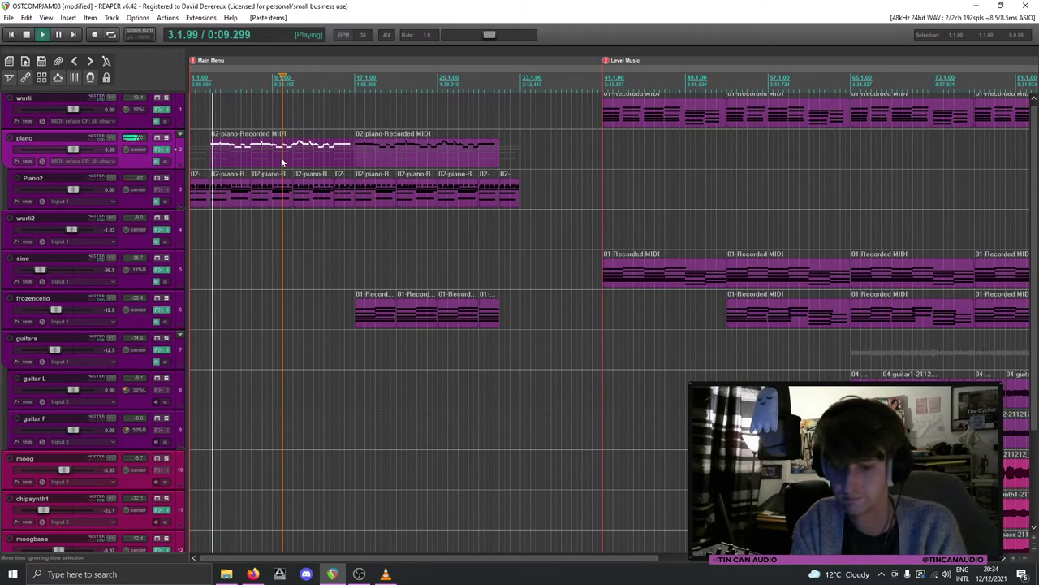
scroll(423, 202, "up", 2)
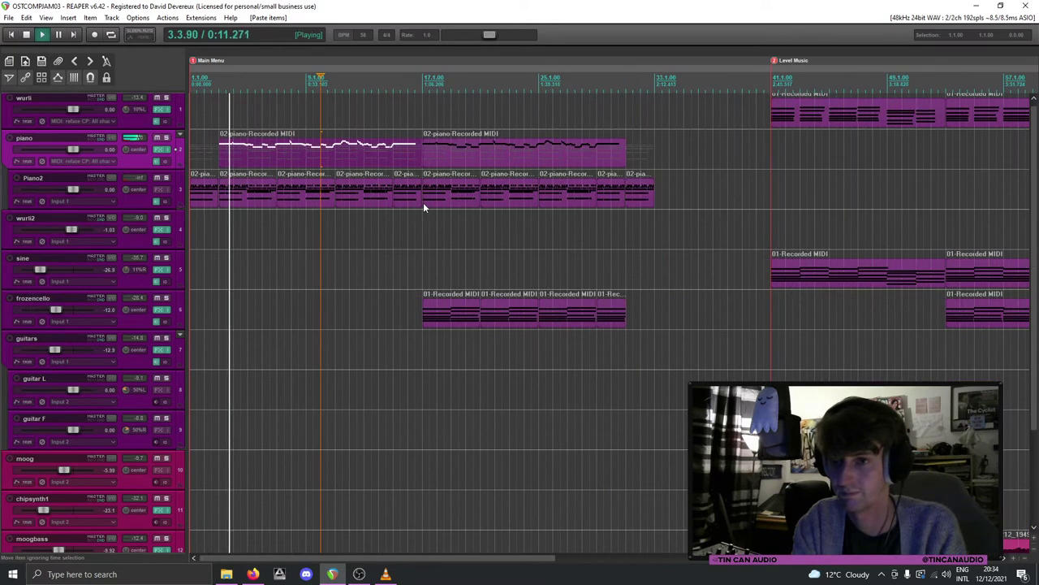
key("space")
Step: In the last Piano2 item, at bar 31, delete the upper repeated notes over the first chord and the whole second chord
double_click(638, 189)
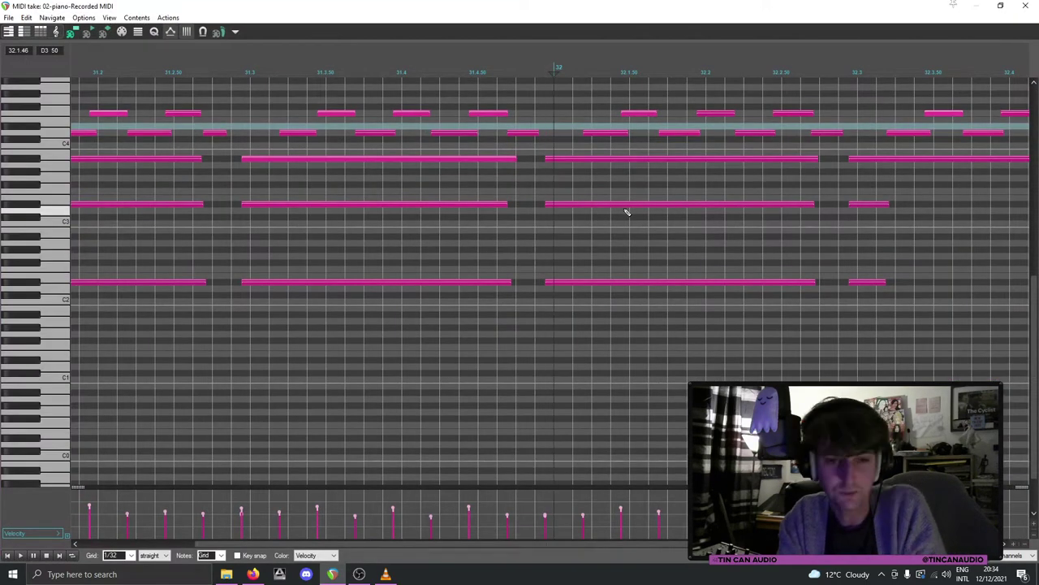
scroll(625, 212, "down", 3)
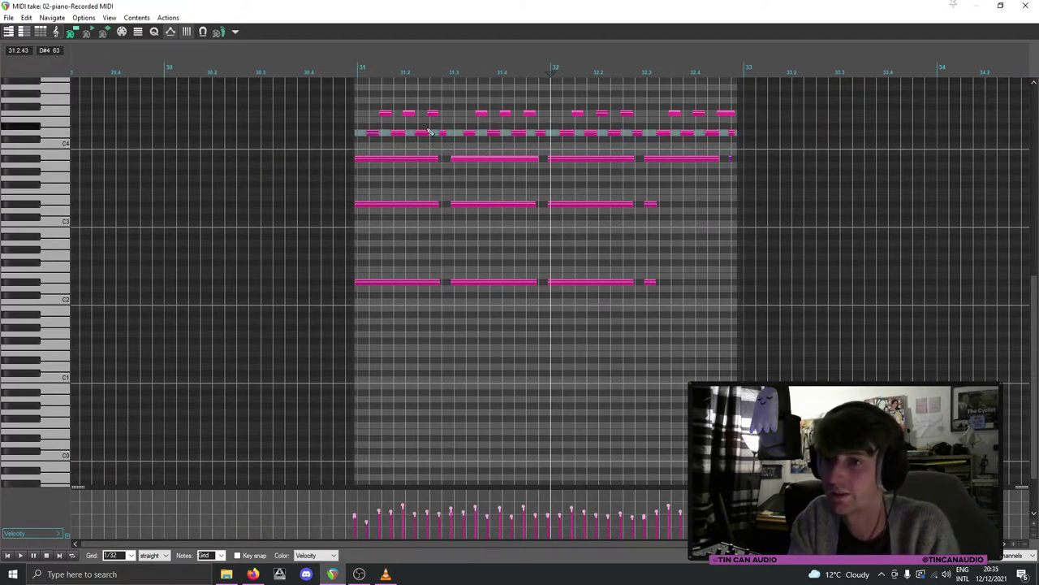
mouse_move(373, 134)
left_mouse_down()
mouse_move(434, 116)
mouse_move(457, 135)
mouse_move(444, 138)
left_mouse_up()
key("Delete")
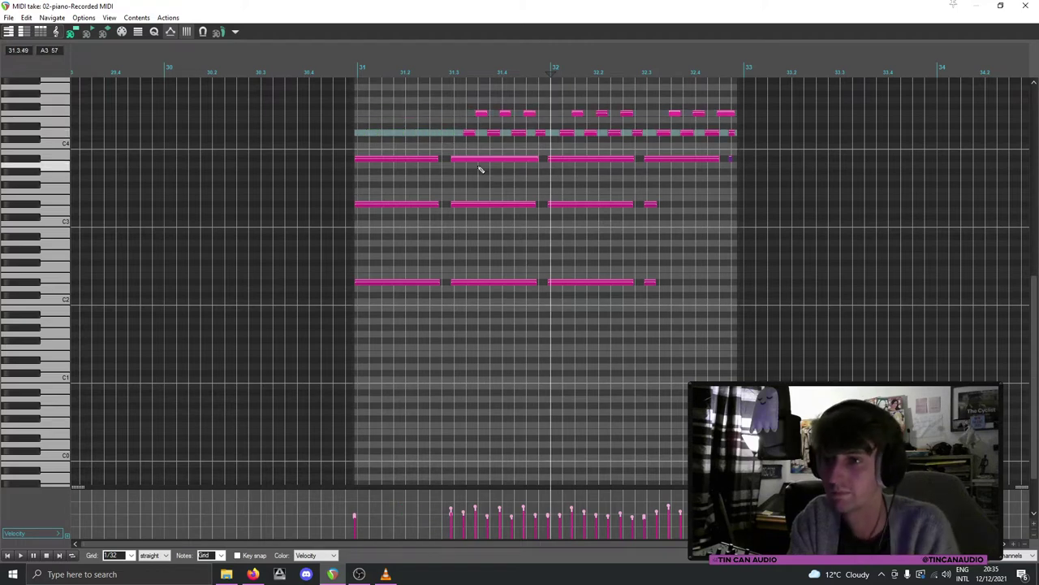
left_click(480, 283)
left_click(493, 165, "ctrl")
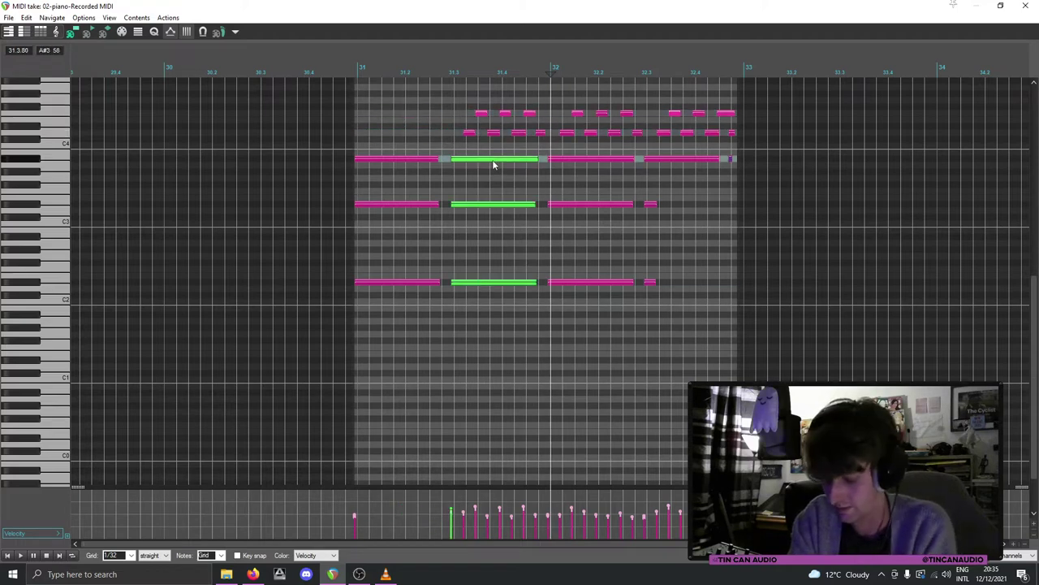
key("Delete")
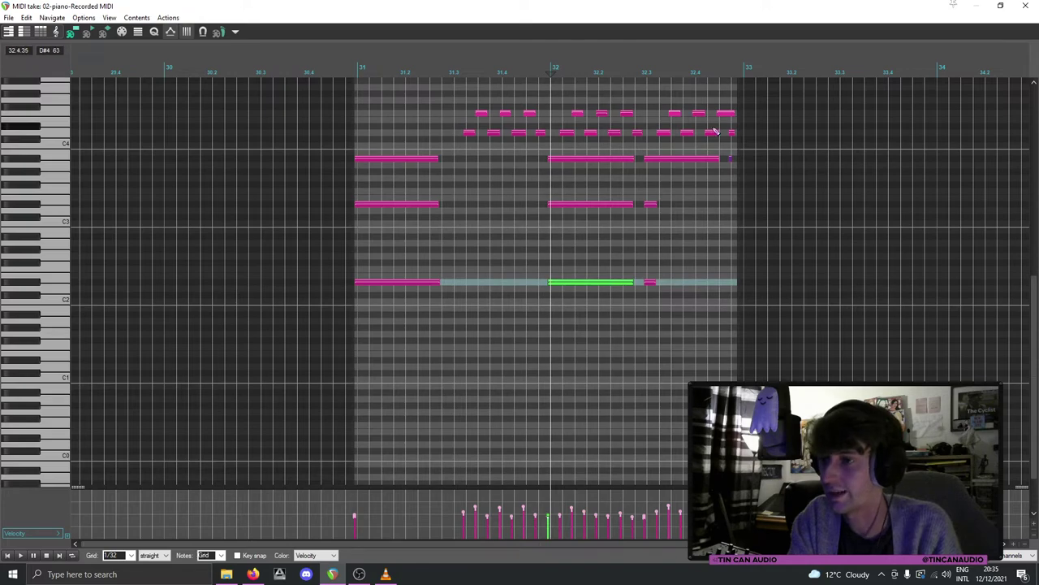
Step: Delete all remaining notes after the opening three-note chord of bar 31 and close the MIDI editor
left_click(731, 134, "shift")
left_click(728, 114, "shift")
left_click(470, 135, "shift")
key("Delete")
left_click(1025, 6)
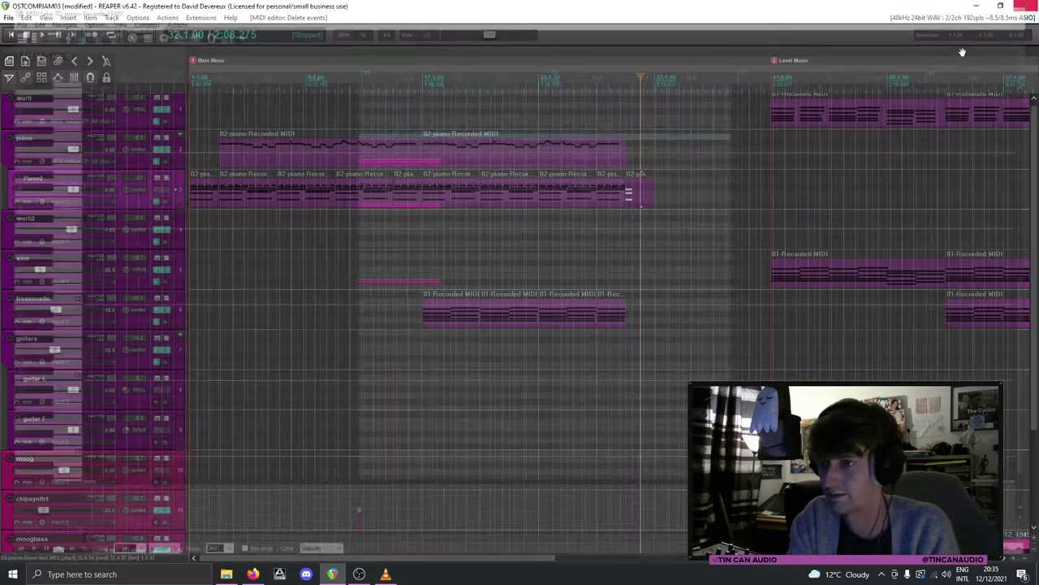
scroll(625, 197, "up", 5)
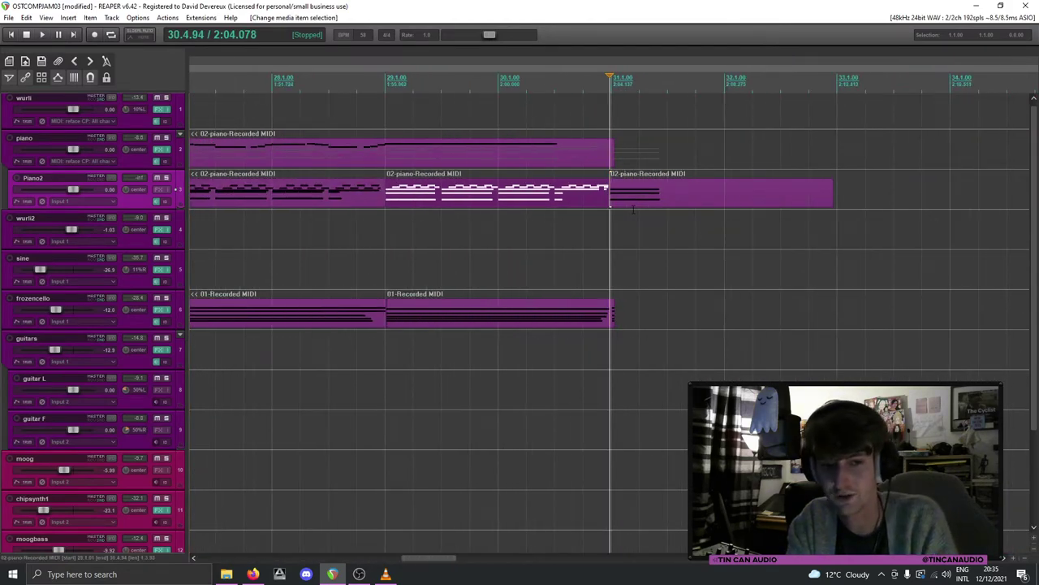
scroll(633, 209, "down", 10)
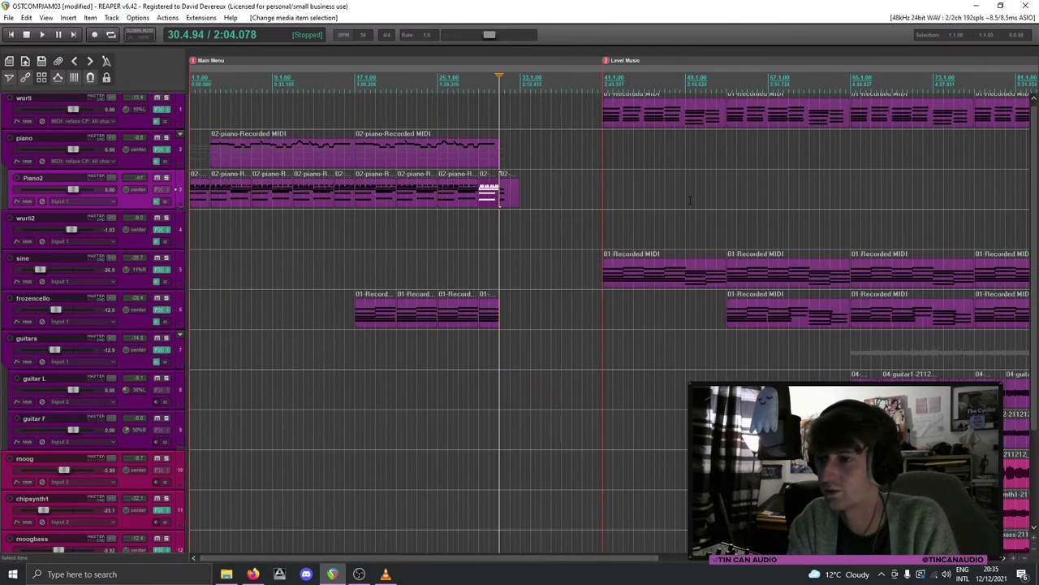
left_click(555, 123)
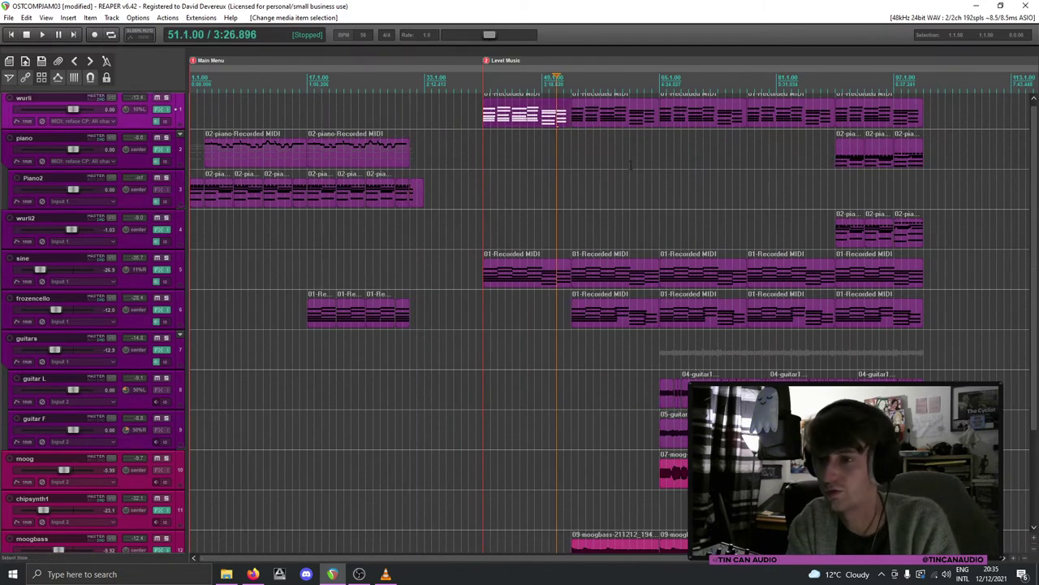
scroll(631, 164, "down", 3)
scroll(543, 137, "up", 3)
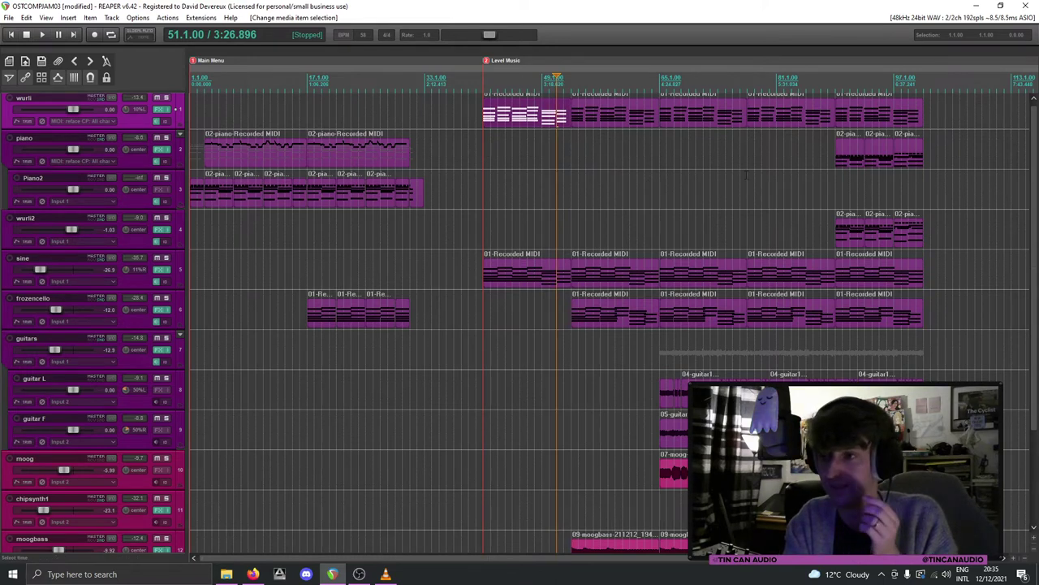
scroll(836, 161, "up", 2)
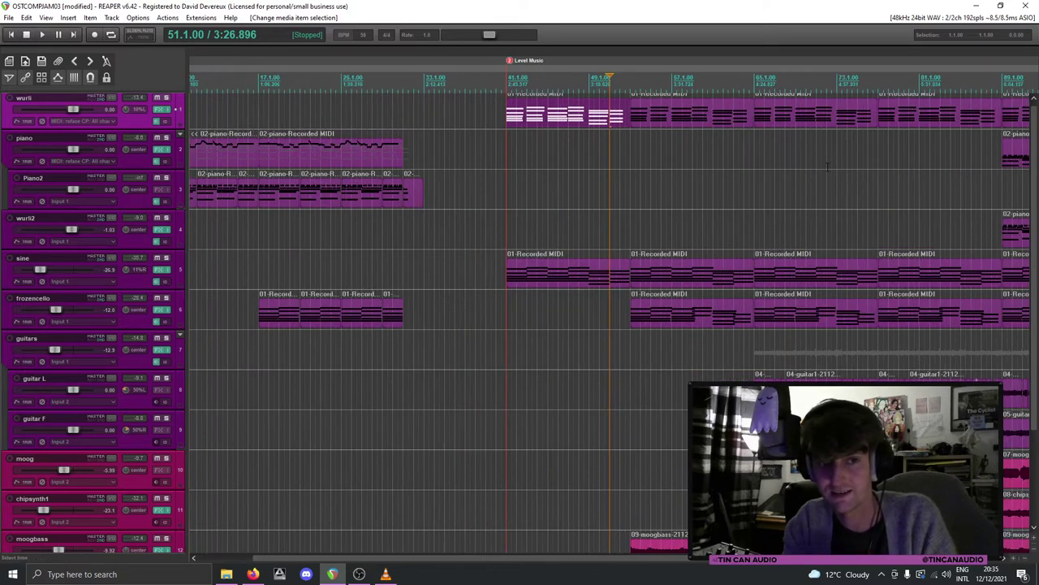
scroll(828, 167, "down", 2)
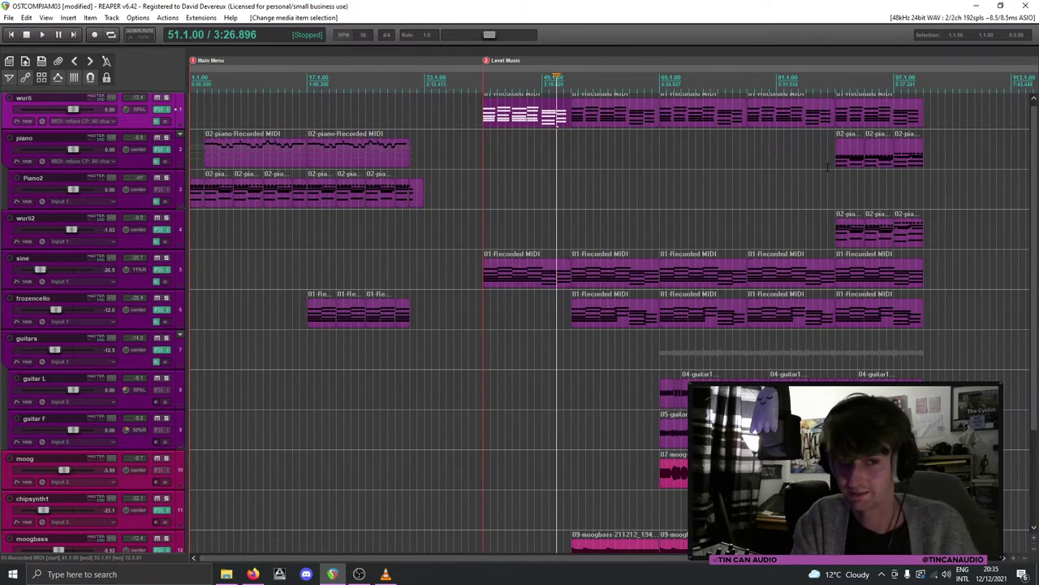
Step: Play the Main Menu piece from bar 1
left_click(191, 200)
key("space")
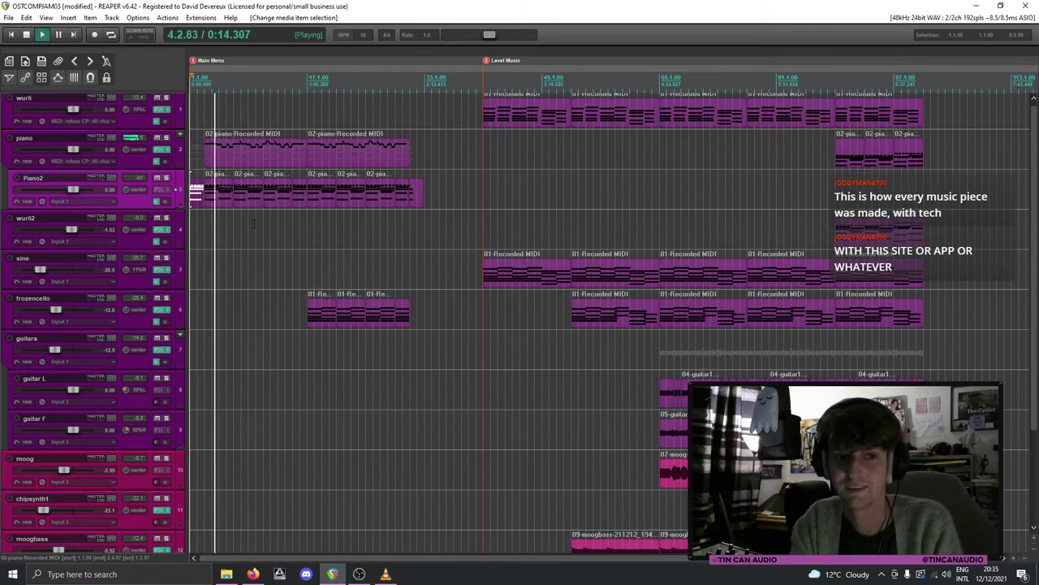
scroll(276, 216, "up", 3)
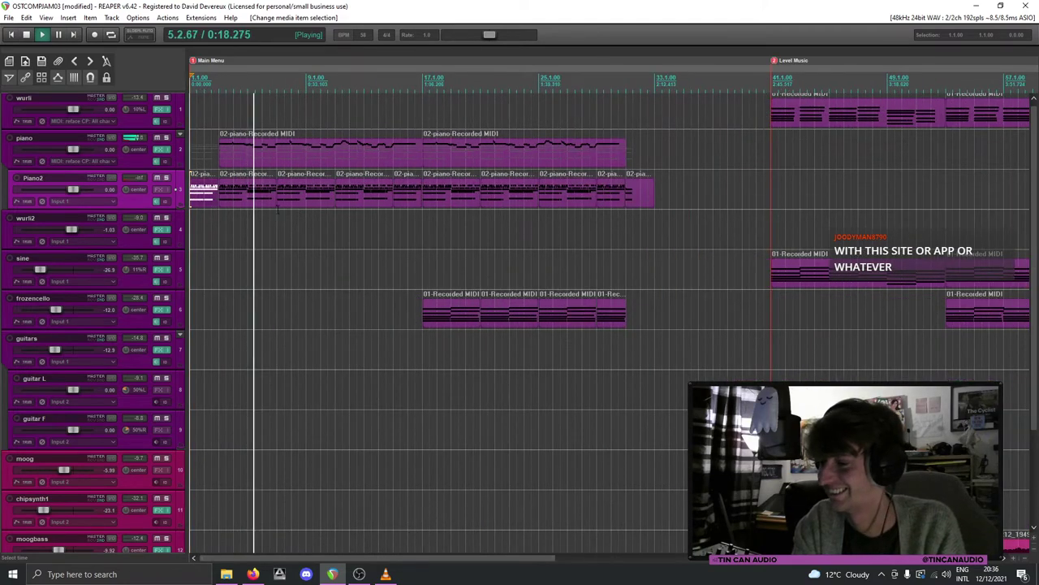
Step: Insert a new track directly below Piano2 while the Main Menu piece plays
scroll(277, 210, "down", 2)
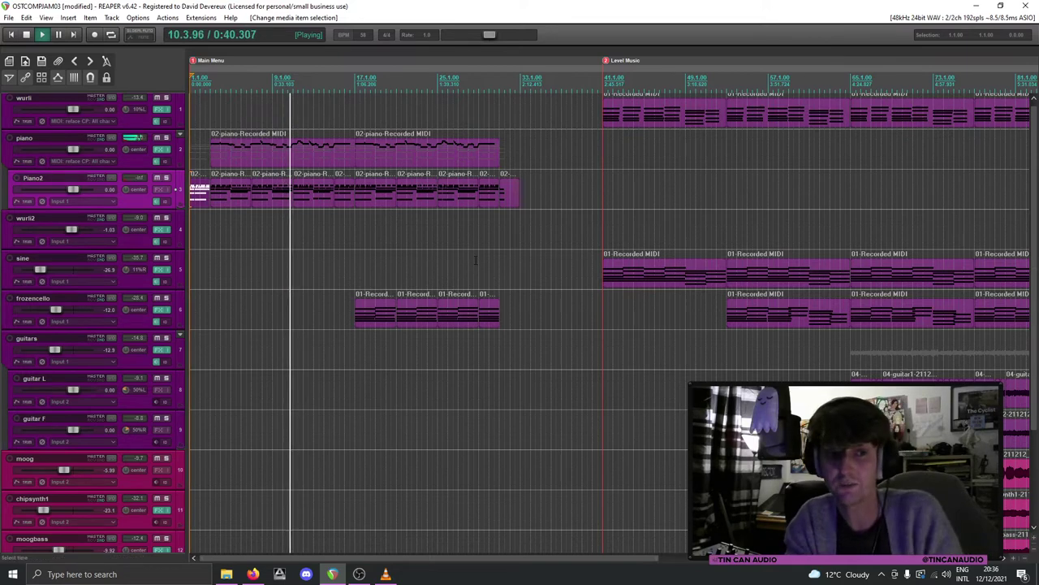
left_click(376, 150)
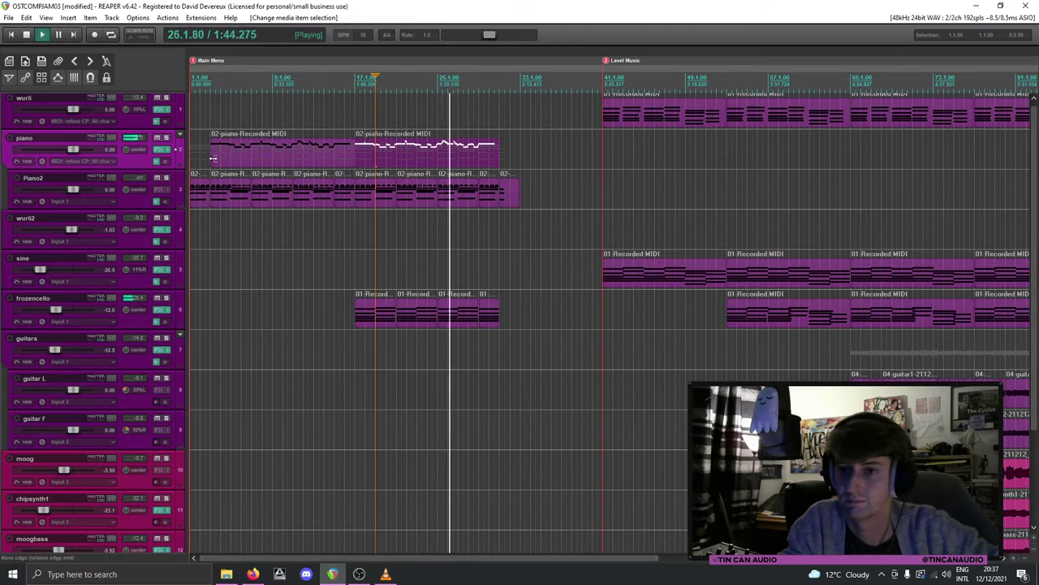
left_click(135, 199)
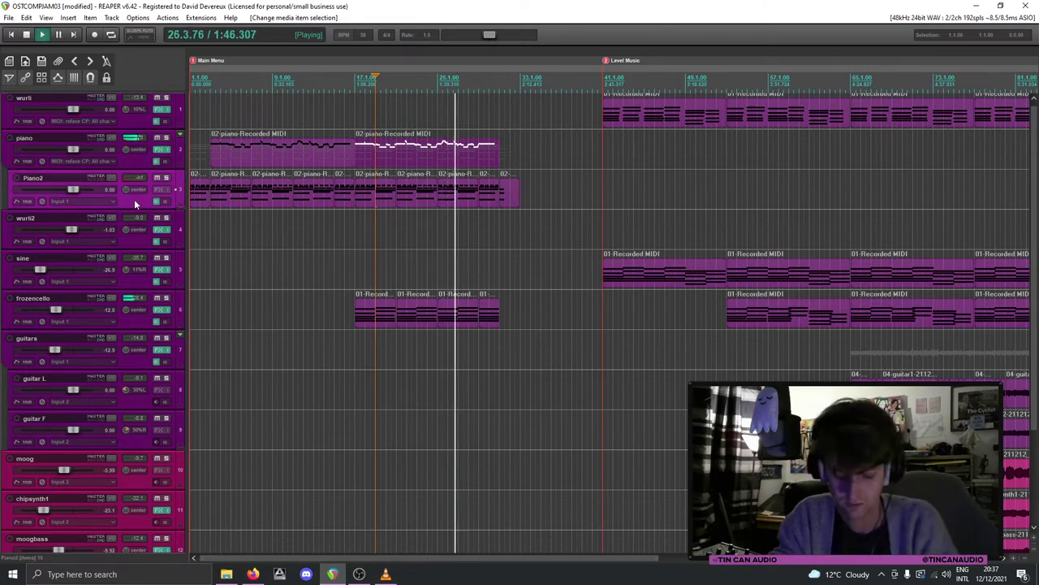
key("ctrl+t")
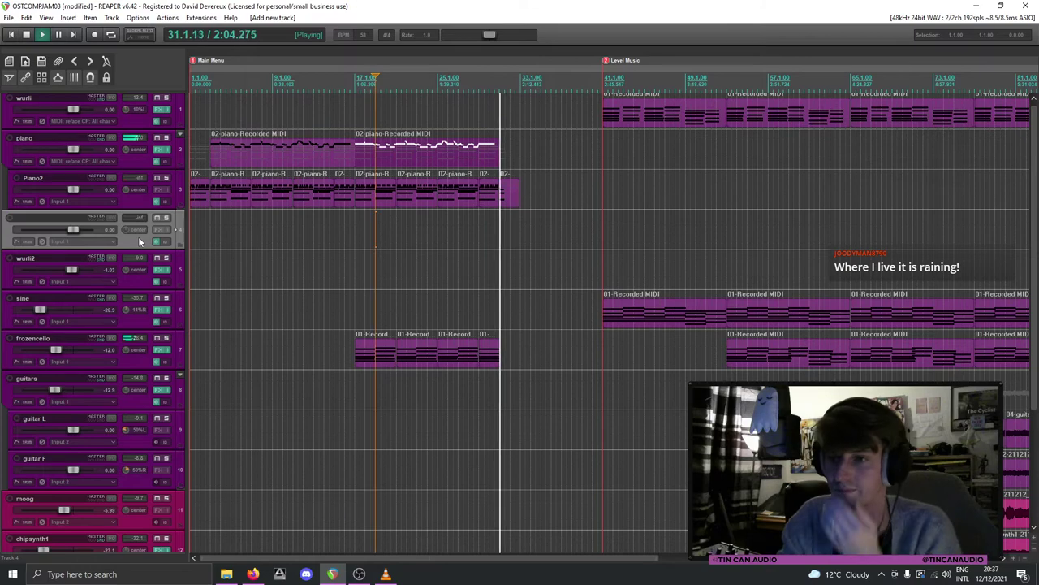
Step: Trim the end of the last frozencello item to just before bar 31 and play from bar 30
key("equal")
key("space")
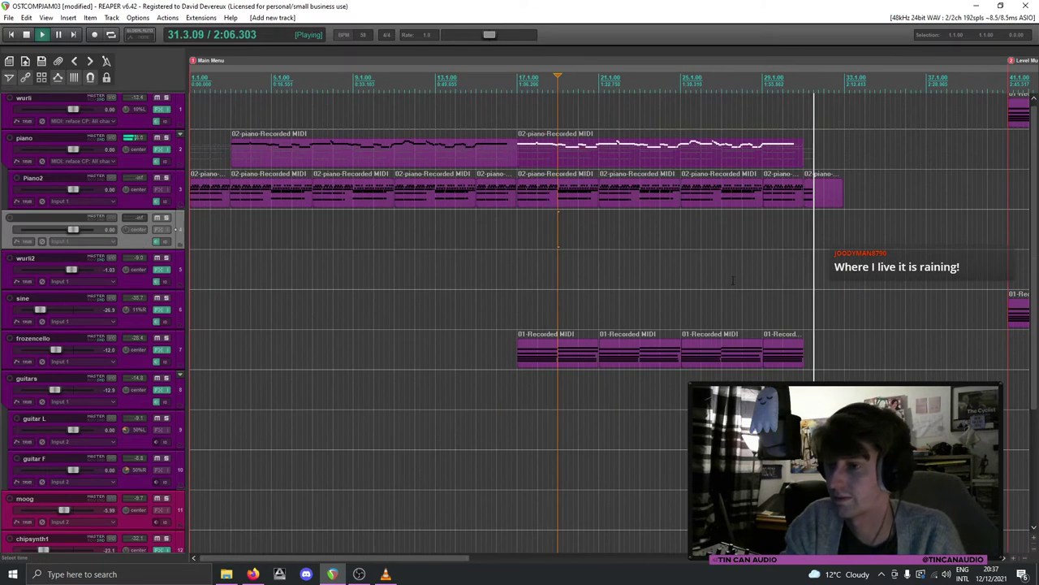
left_click(725, 350)
key("space")
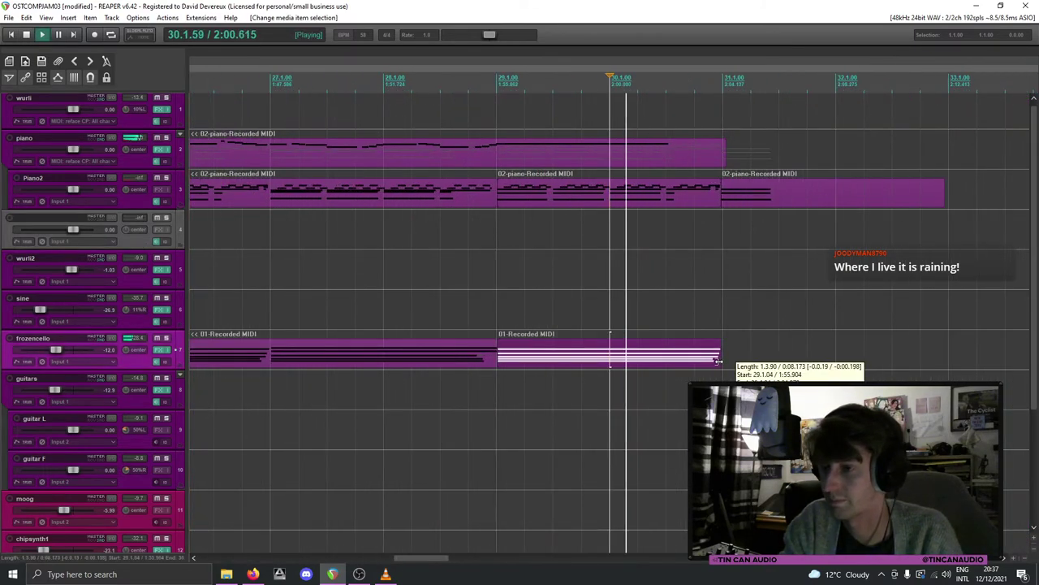
Step: Nudge the final Piano2 chord item at bar 31 and play the transition into it from bar 30
left_click(738, 203)
left_click_drag(738, 203, 739, 203)
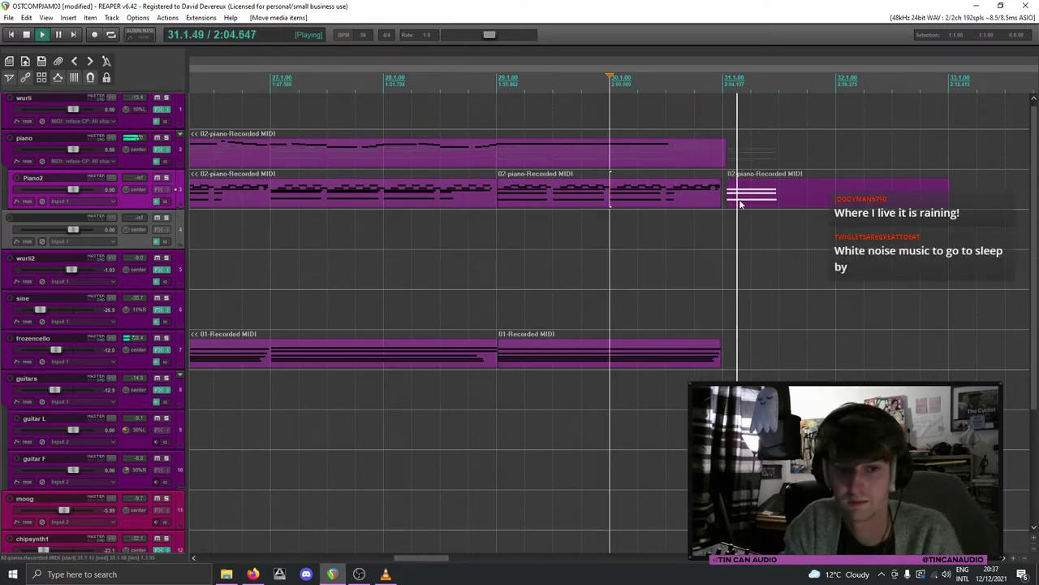
left_click(778, 201)
key("space")
key("space")
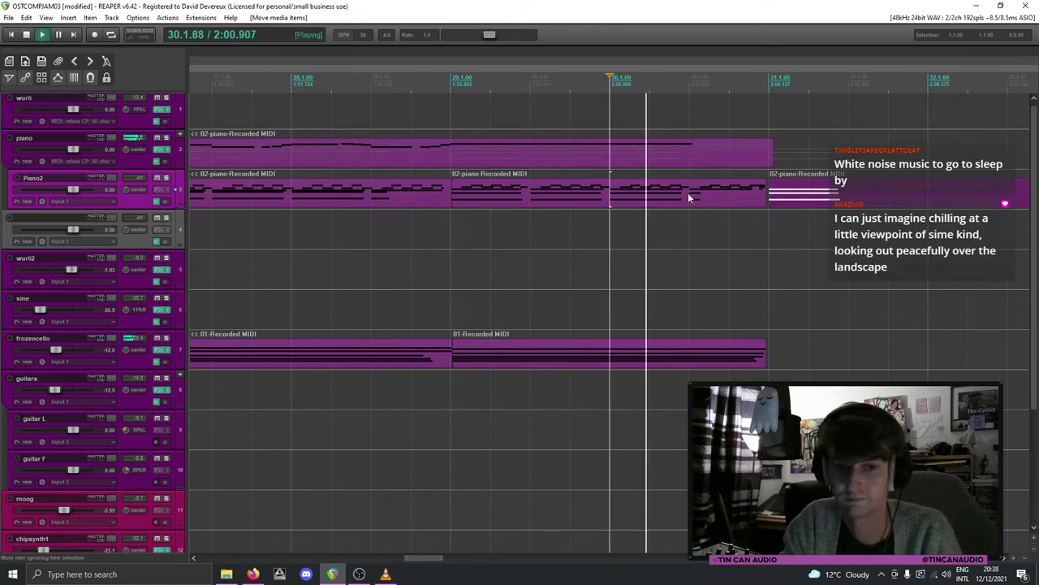
left_click(688, 194)
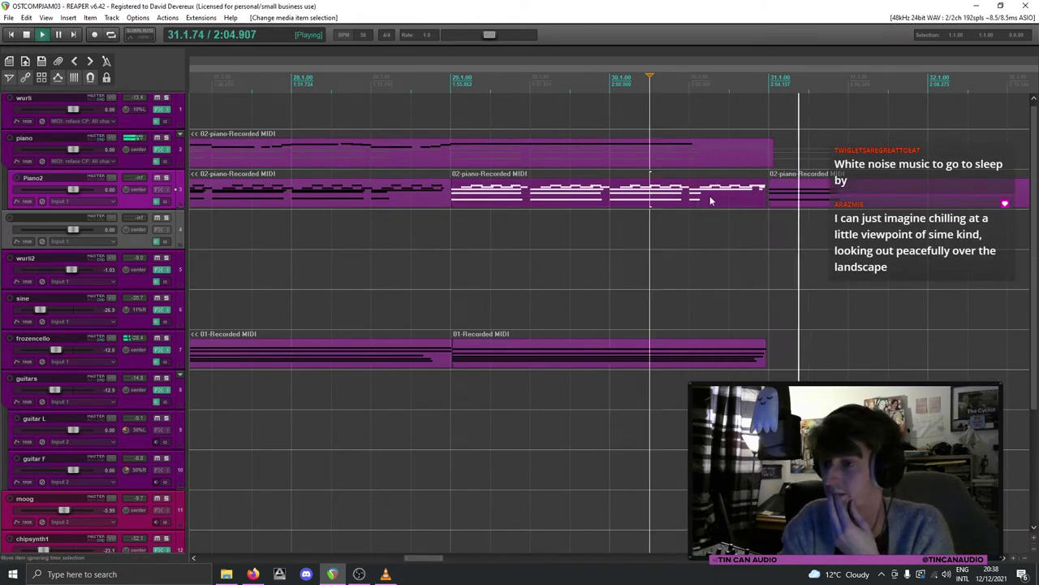
Step: Shorten the final Piano2 chord item to end at bar 32 and stop playback
scroll(718, 208, "down", 3)
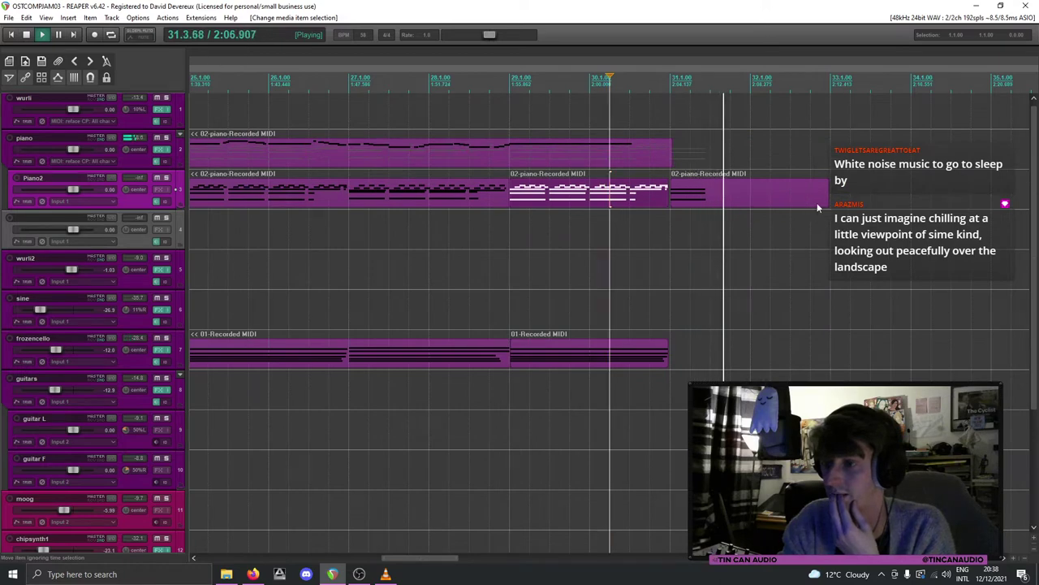
left_click_drag(824, 201, 751, 208)
key("space")
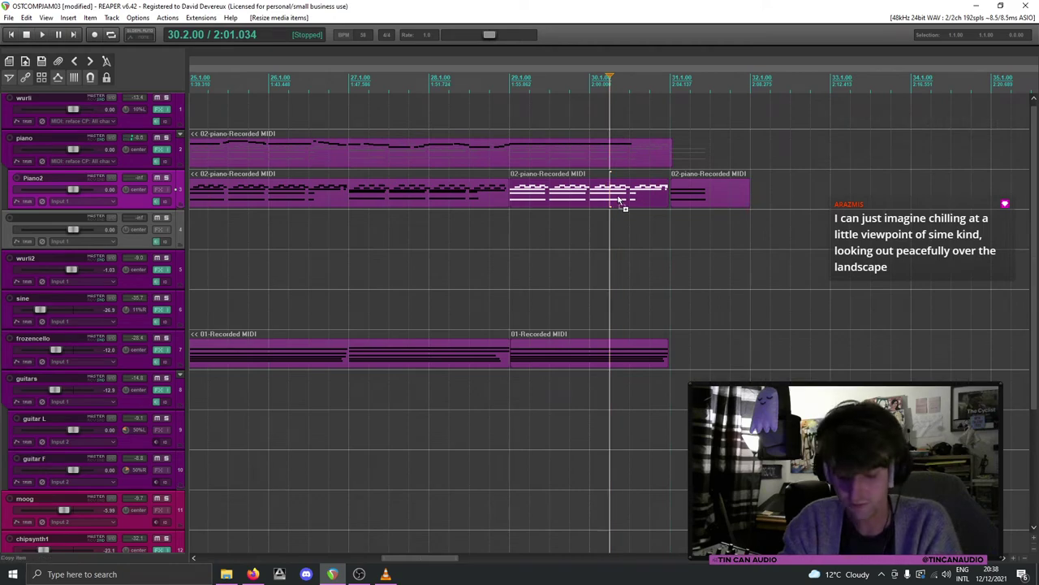
Step: Insert a new track below wurli and move it to the top of the track list
scroll(619, 199, "up", 2)
scroll(617, 195, "down", 5)
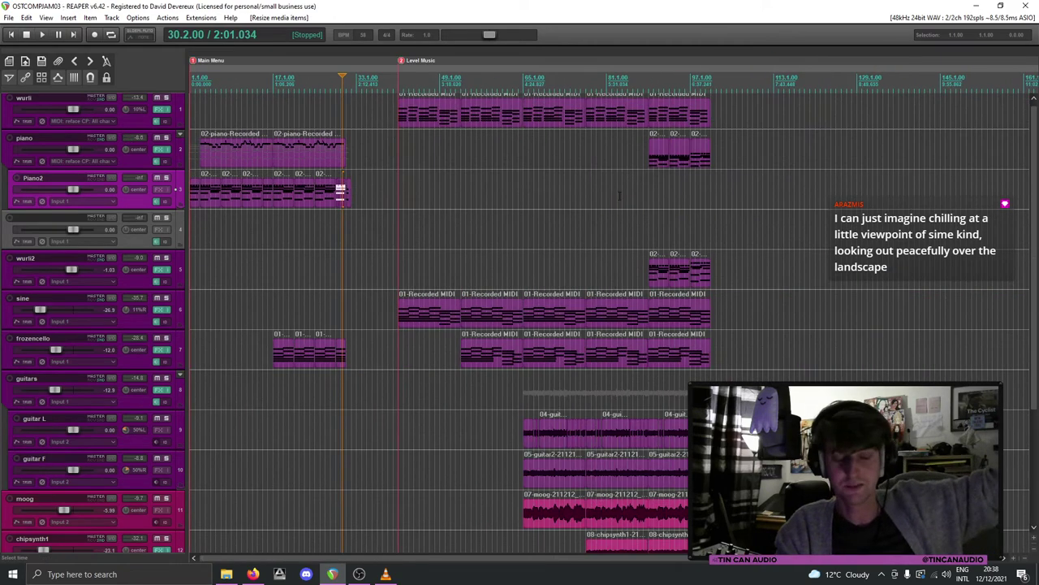
scroll(617, 195, "up", 1)
mouse_move(1030, 143)
left_mouse_down()
mouse_move(1032, 182)
mouse_move(1029, 143)
left_mouse_up()
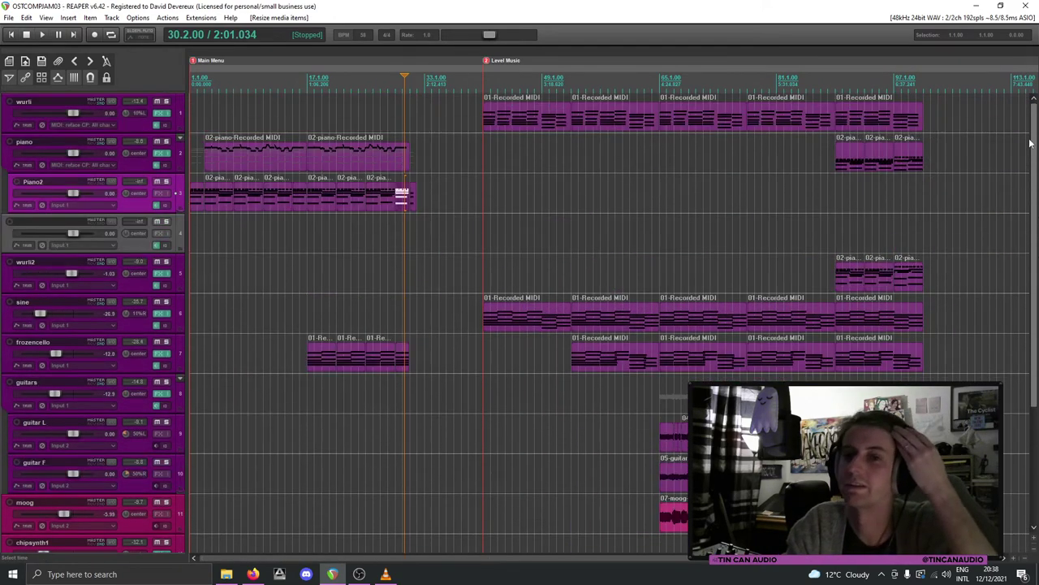
left_click(137, 122)
key("ctrl+t")
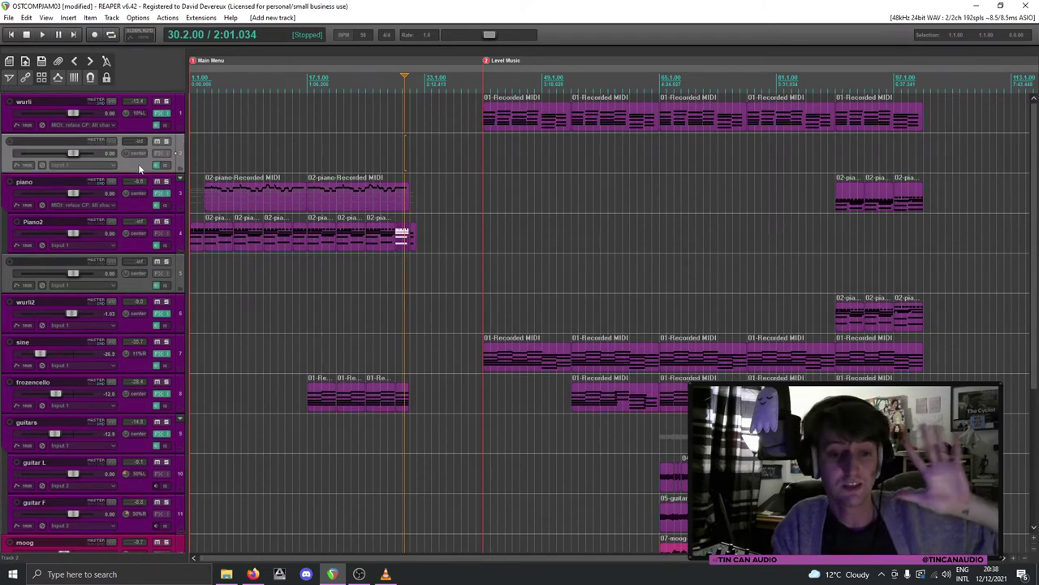
left_click_drag(138, 166, 105, 100)
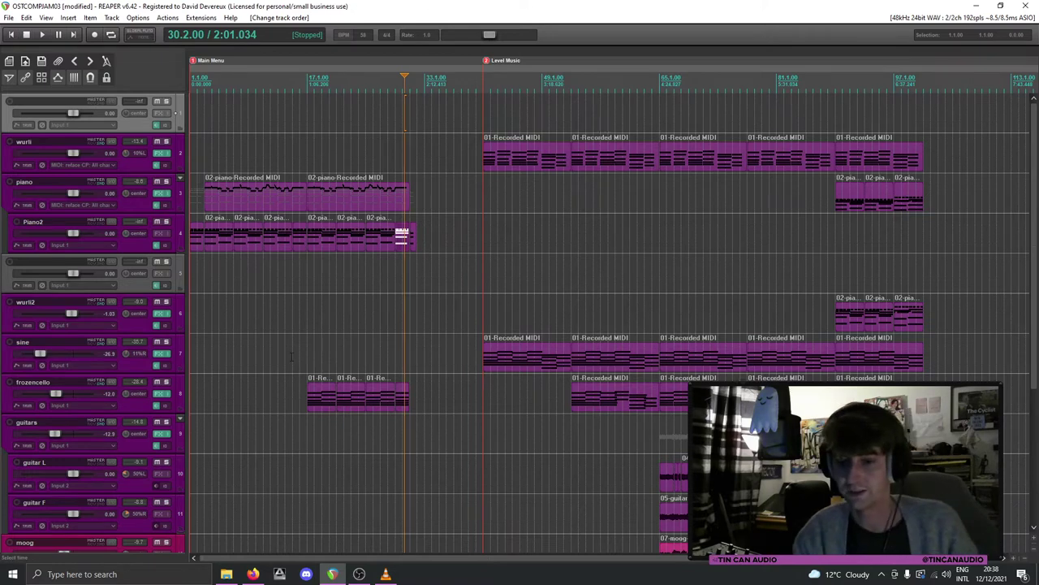
Step: View the reference artwork in Firefox and return to REAPER
left_click(252, 574)
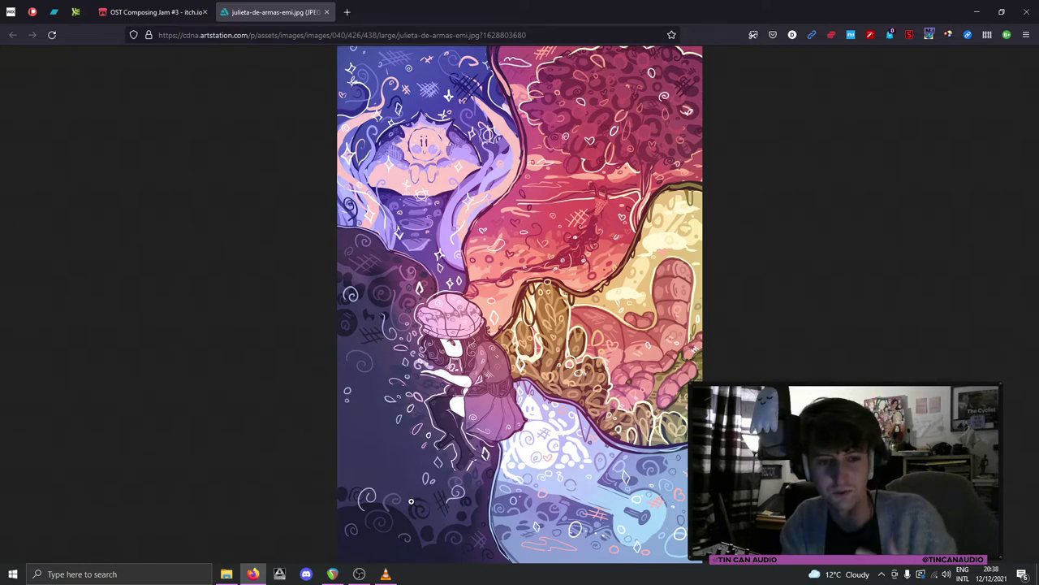
left_click(334, 574)
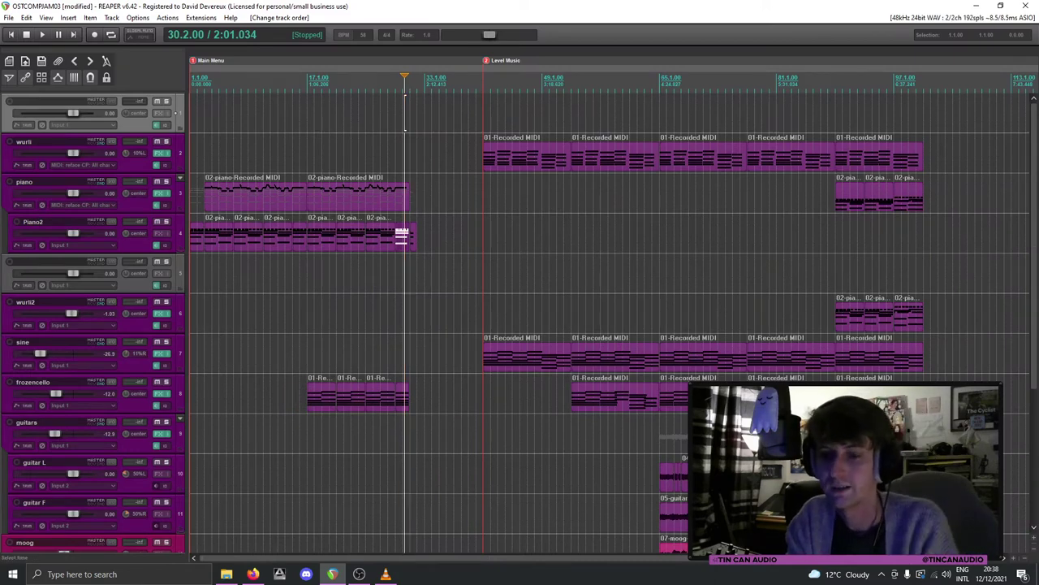
Step: Place the Rain (Outside)(Compost Heap).WAV file from File Explorer on the new top track at bar 41 and shorten it
left_click(227, 574)
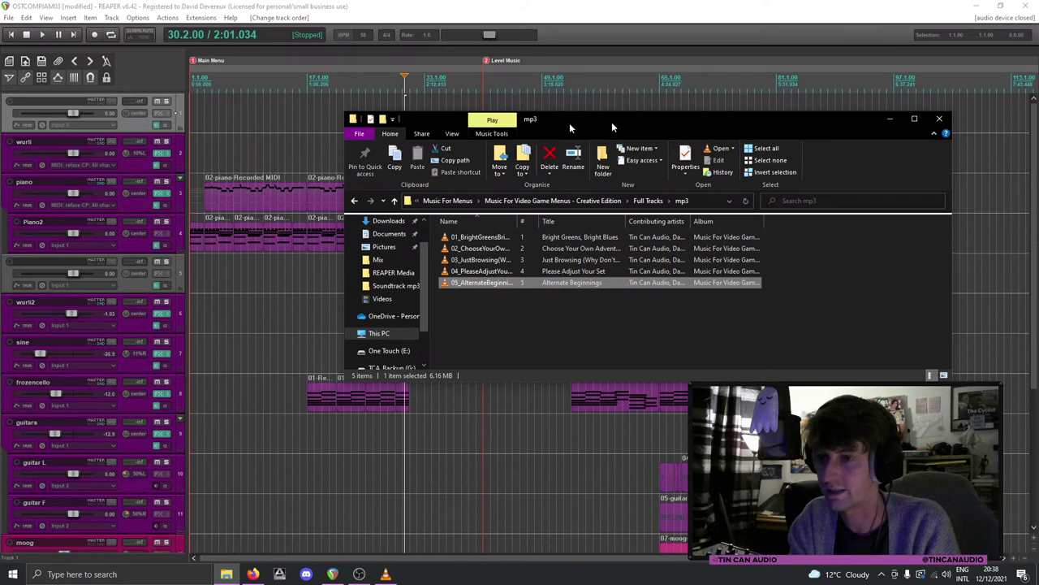
key("alt+Tab")
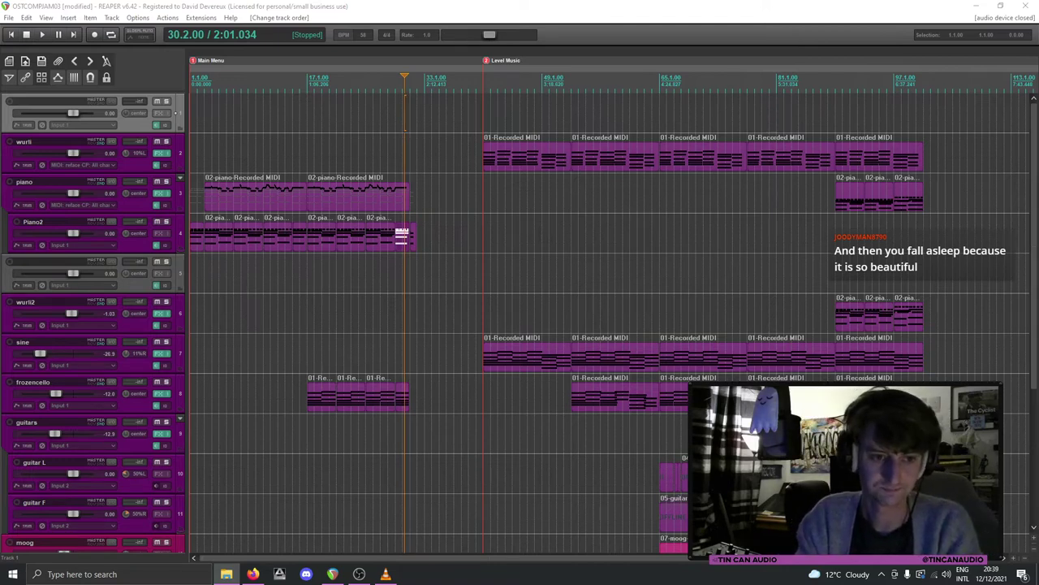
left_click_drag(158, 98, 486, 121)
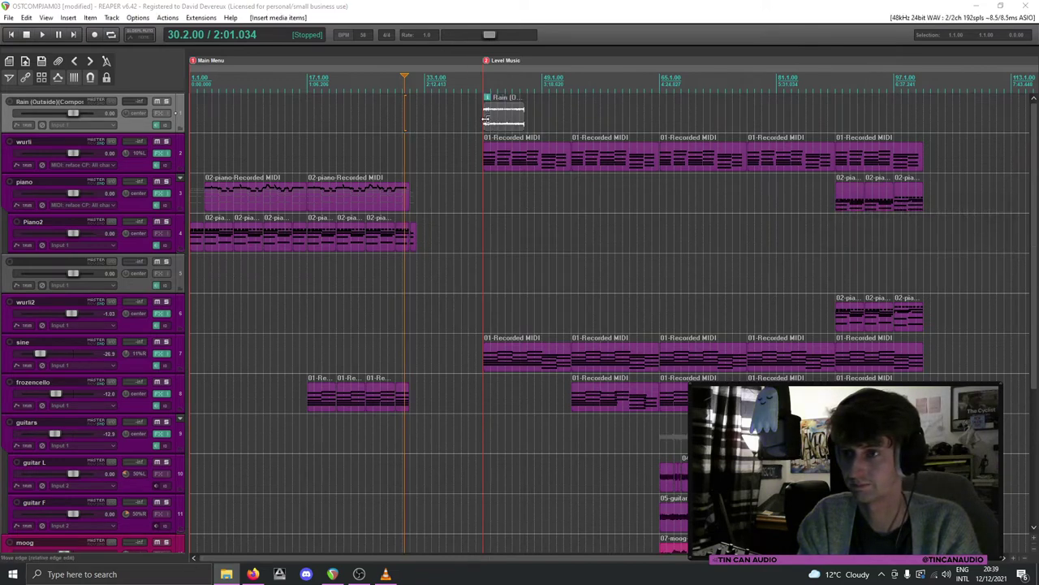
scroll(511, 130, "up", 3)
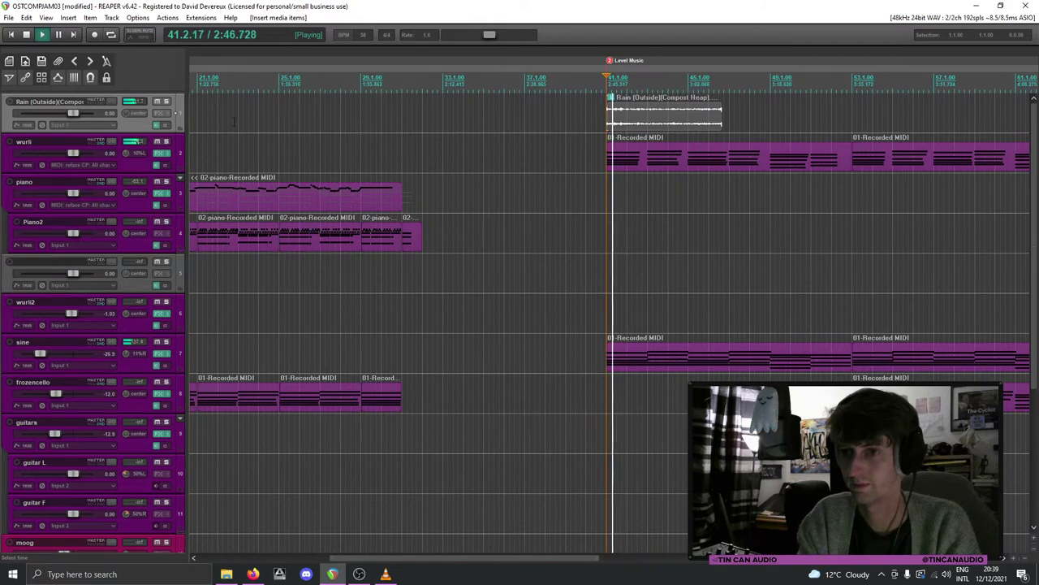
mouse_move(612, 123)
left_mouse_down()
mouse_move(633, 123)
mouse_move(611, 126)
left_mouse_up()
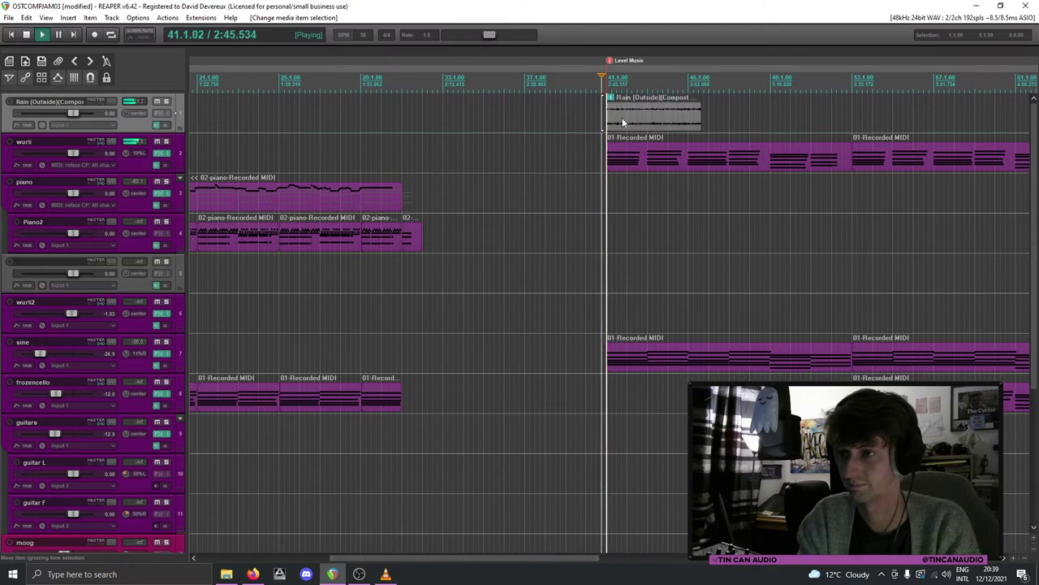
Step: Give the Rain (Outside) clip a fade-in, move its start to bar 39 and play it
left_click_drag(609, 104, 568, 118)
key("space")
left_click(567, 117)
key("space")
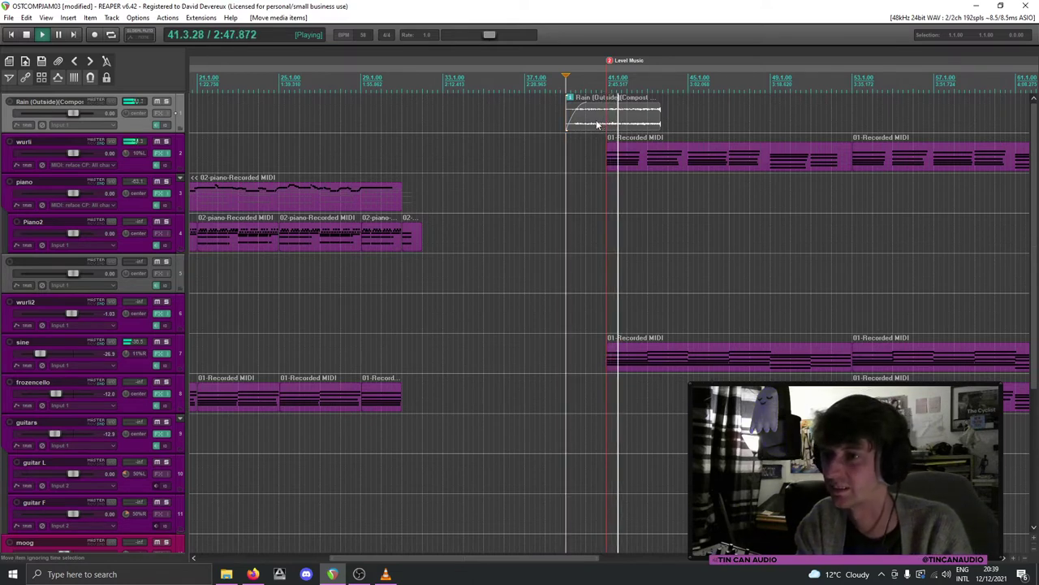
Step: Move the Rain (Outside) clip's start to bar 40 and trim its end to bar 43
left_click_drag(597, 124, 613, 124)
key("space")
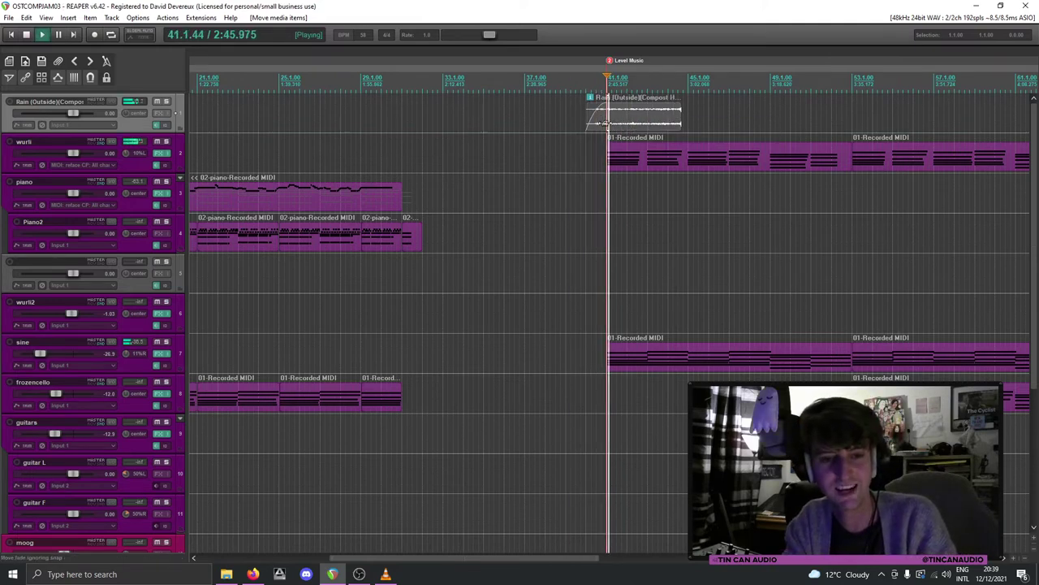
left_click_drag(690, 118, 649, 130)
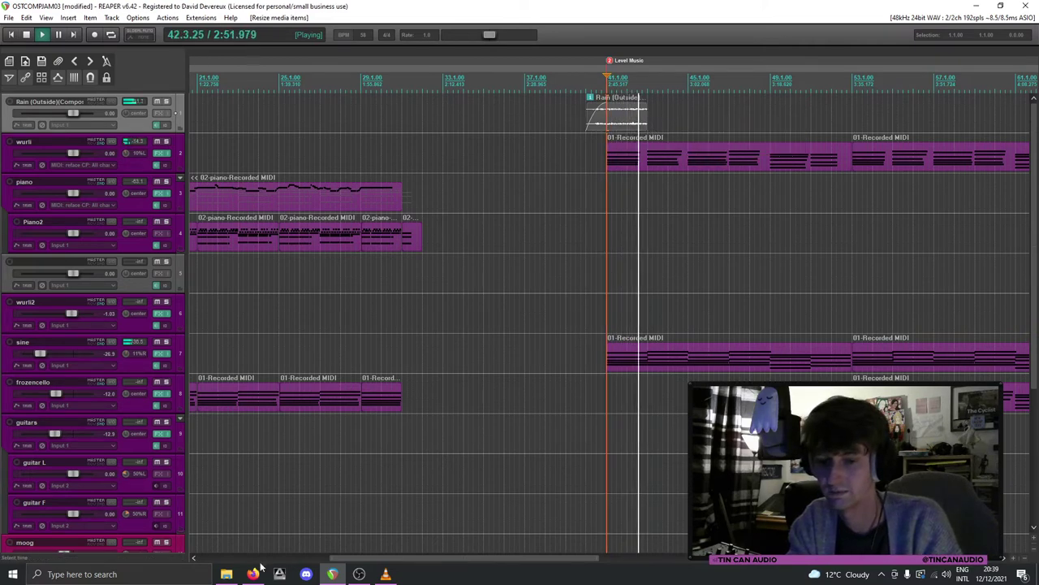
key("space")
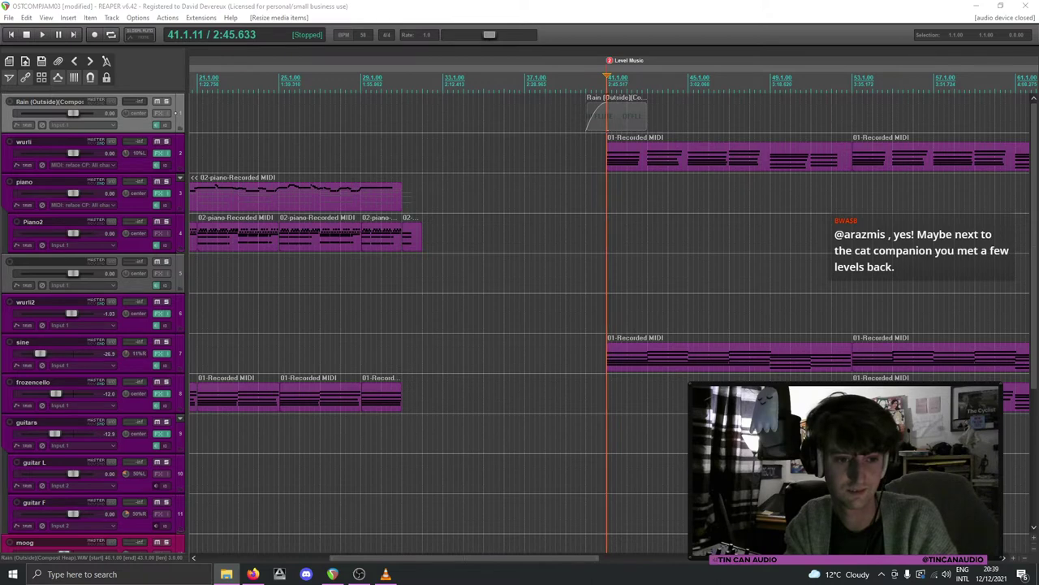
Step: Add Rain 08.WAV to the rain track at bar 41 and shift the Rain (Outside) clip earlier to about bar 36
left_click_drag(617, 122, 619, 123)
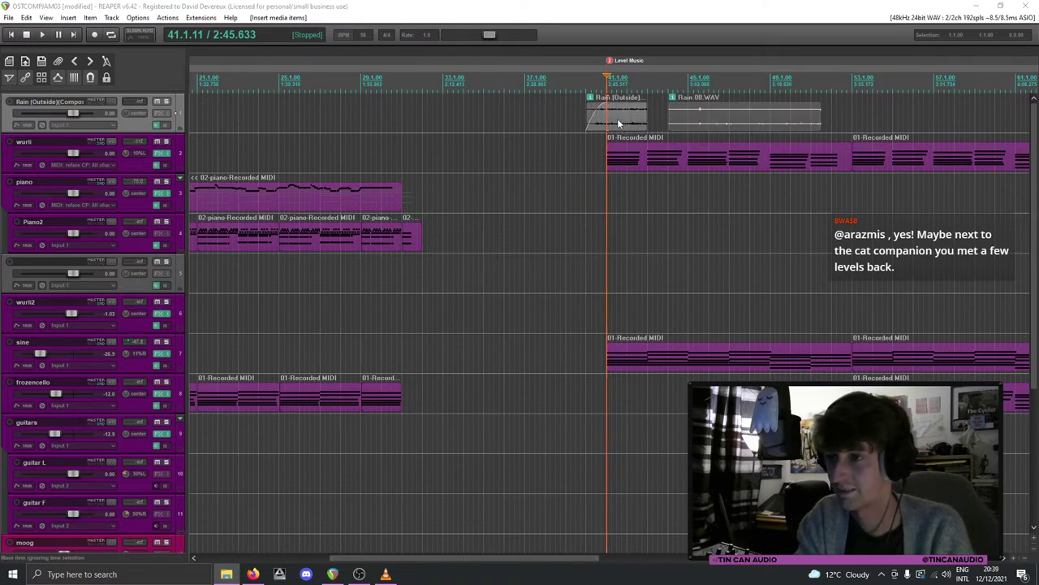
left_click(645, 119)
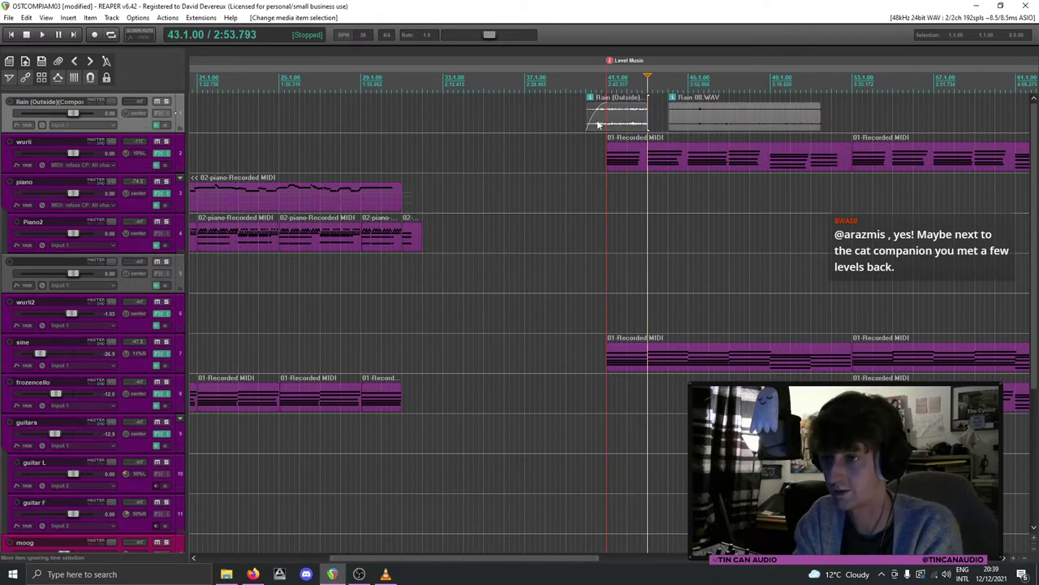
left_click_drag(598, 122, 528, 122)
left_click_drag(669, 112, 609, 112)
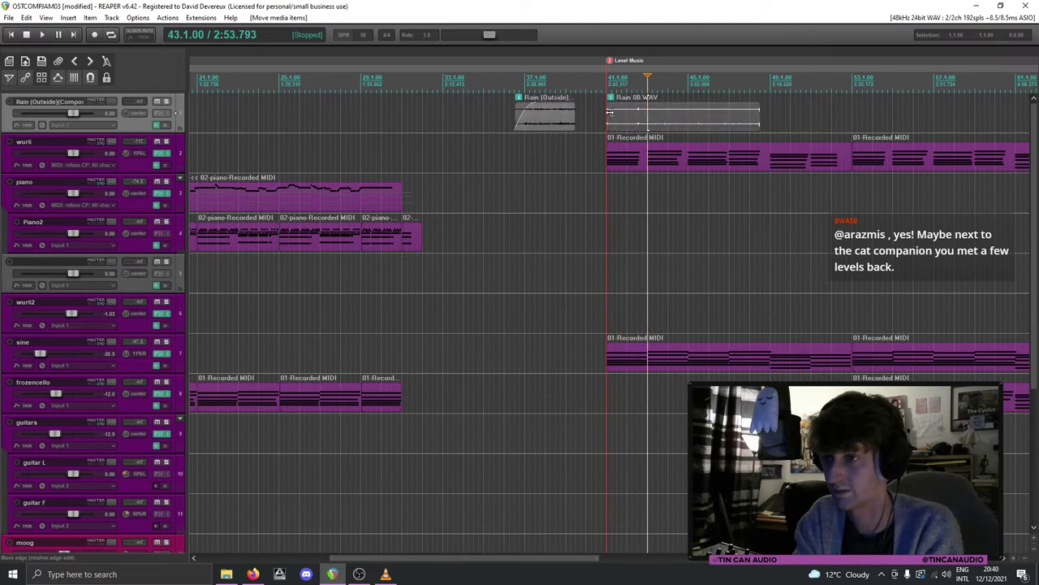
Step: Play Rain 08.WAV from bar 41 and solo the rain track
left_click(610, 114)
key("space")
scroll(613, 119, "down", 1)
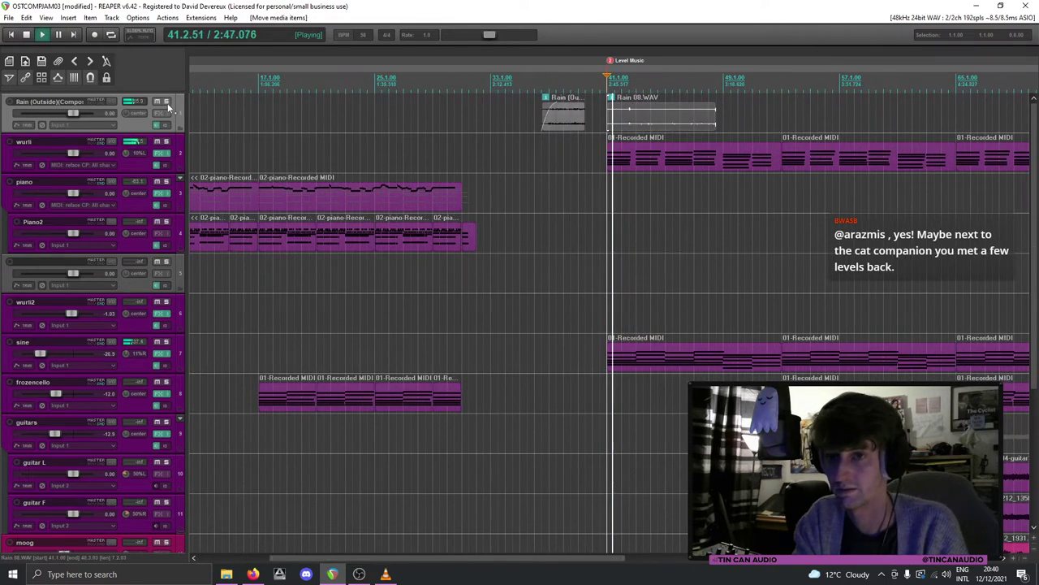
left_click(167, 103)
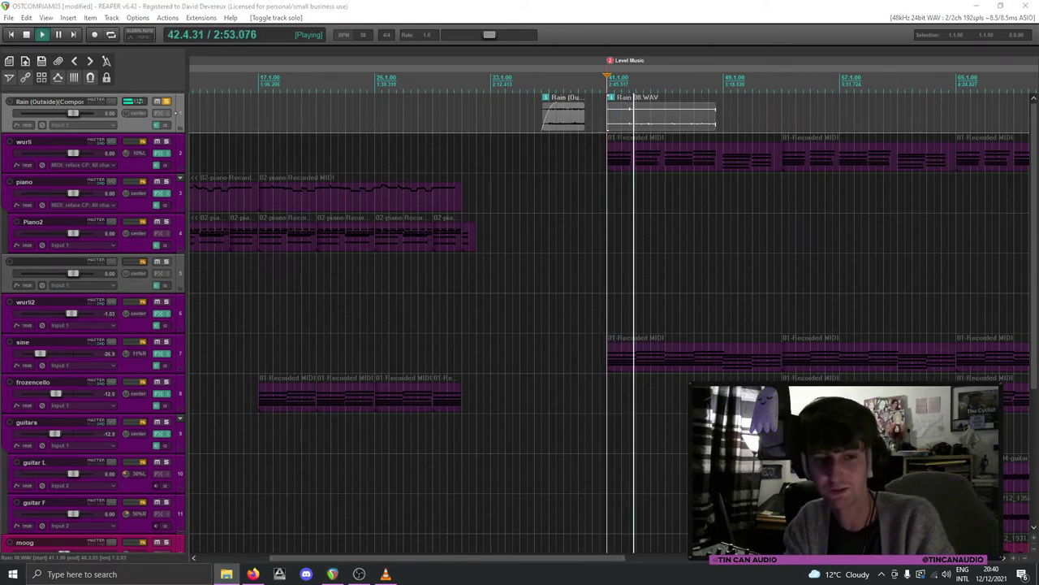
Step: Stop playback and delete Rain 08.WAV from the rain track
left_click(631, 119)
key("space")
key("Delete")
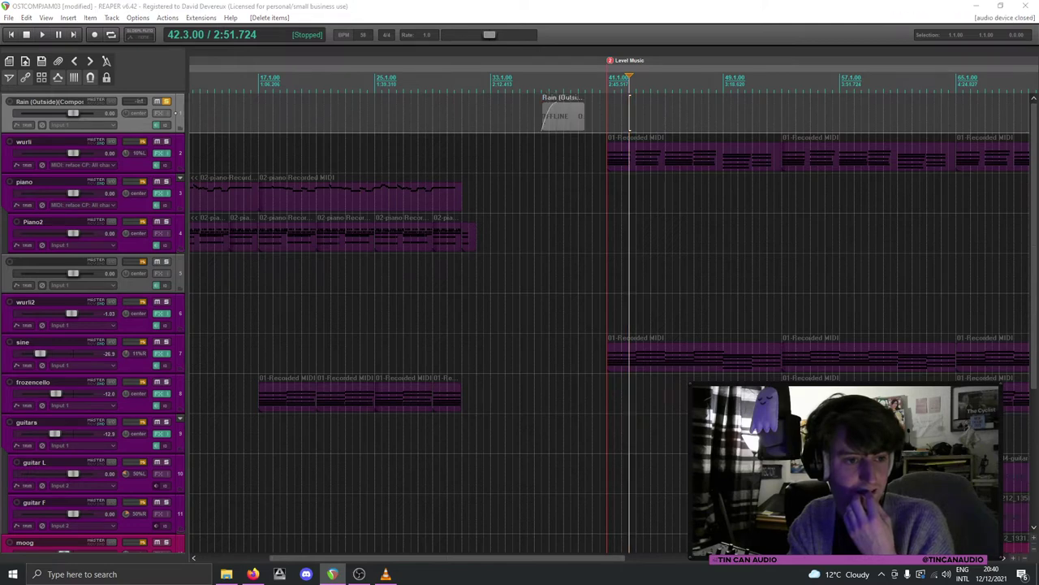
Step: Audition Rain 01.WAV at bar 41 on the soloed rain track and delete it
left_click_drag(183, 259, 608, 119)
key("space")
left_click(637, 122)
key("space")
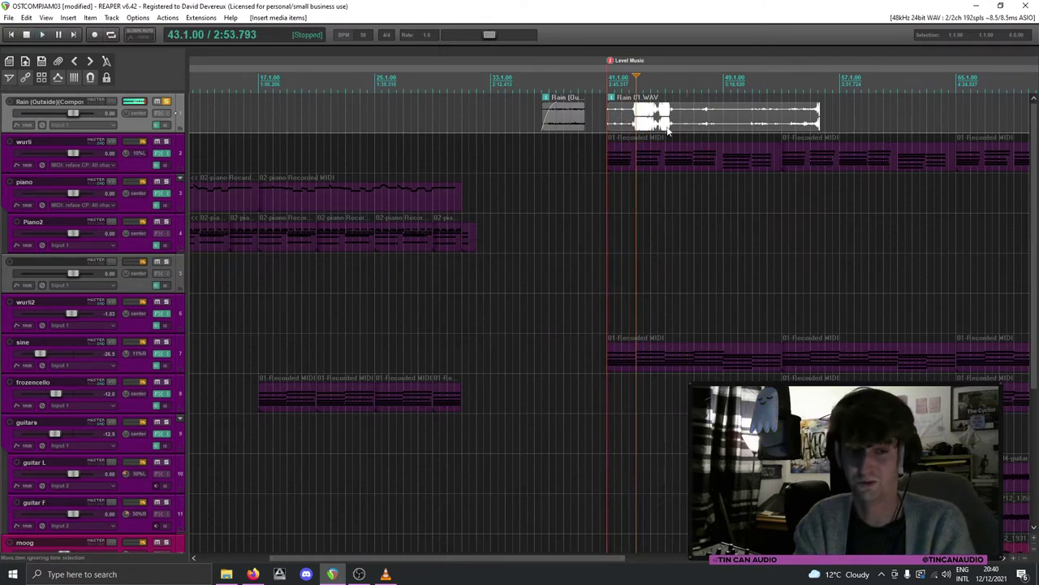
scroll(785, 118, "up", 2)
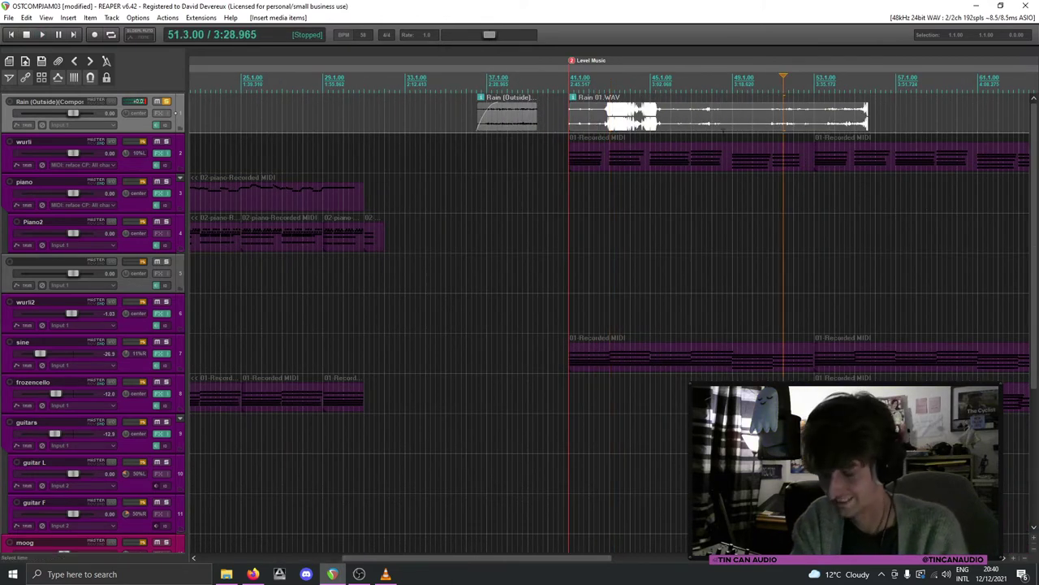
key("Delete")
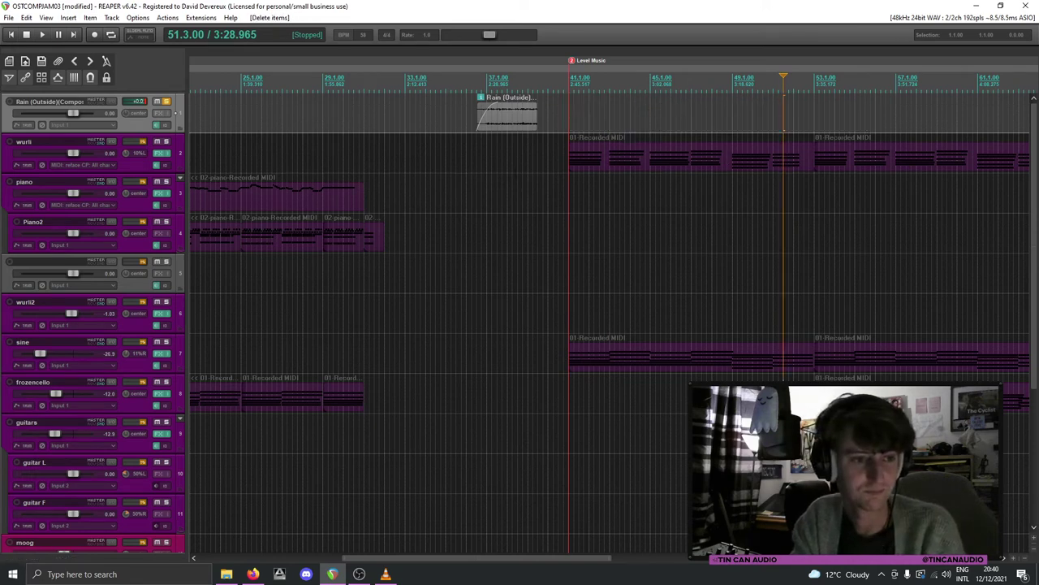
Step: Audition Rain 02.WAV at bar 41 on the soloed rain track and delete it
key("alt+Tab")
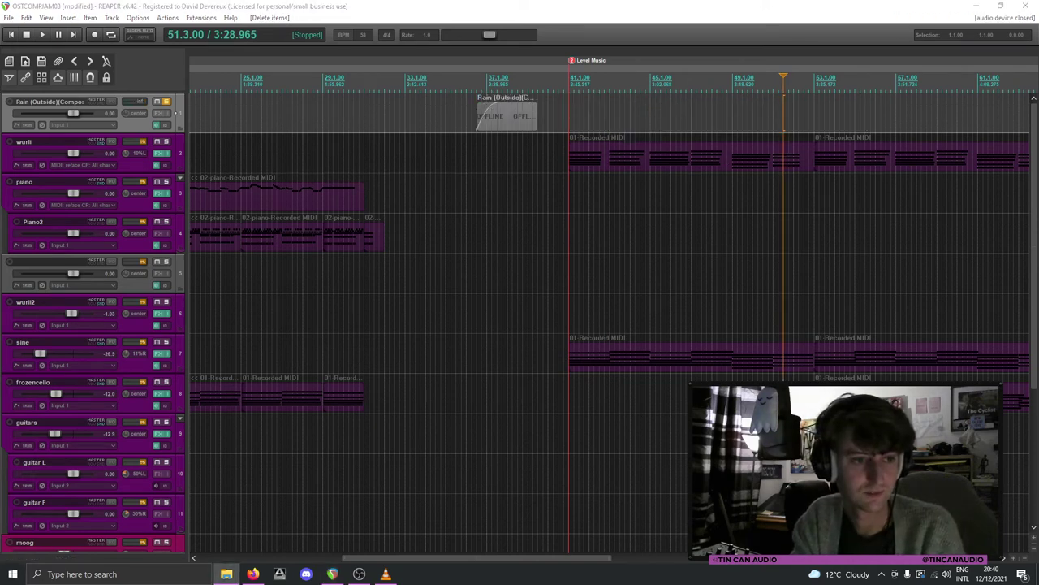
left_click_drag(0, 268, 573, 122)
key("space")
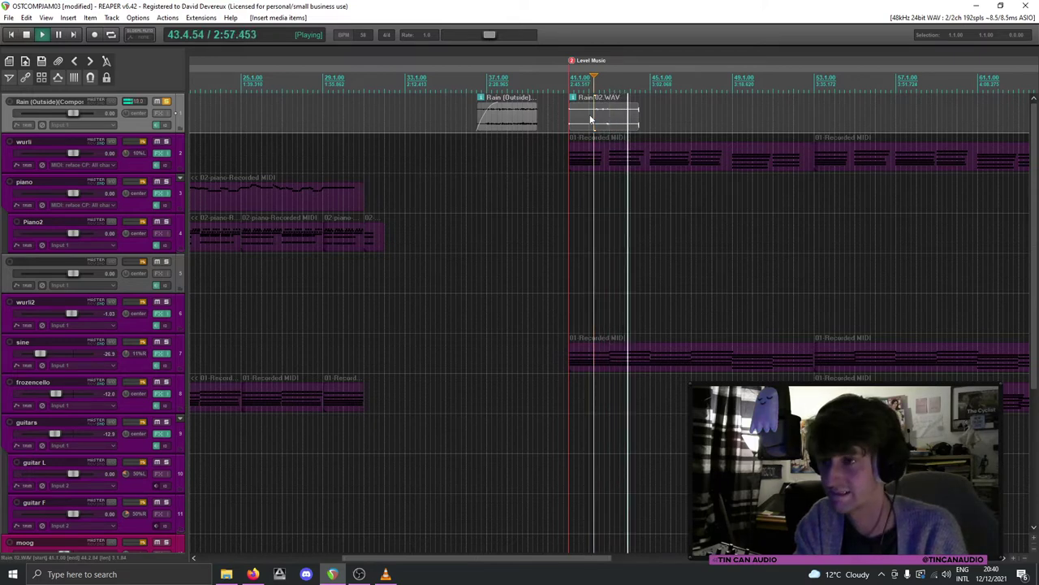
key("space")
key("Delete")
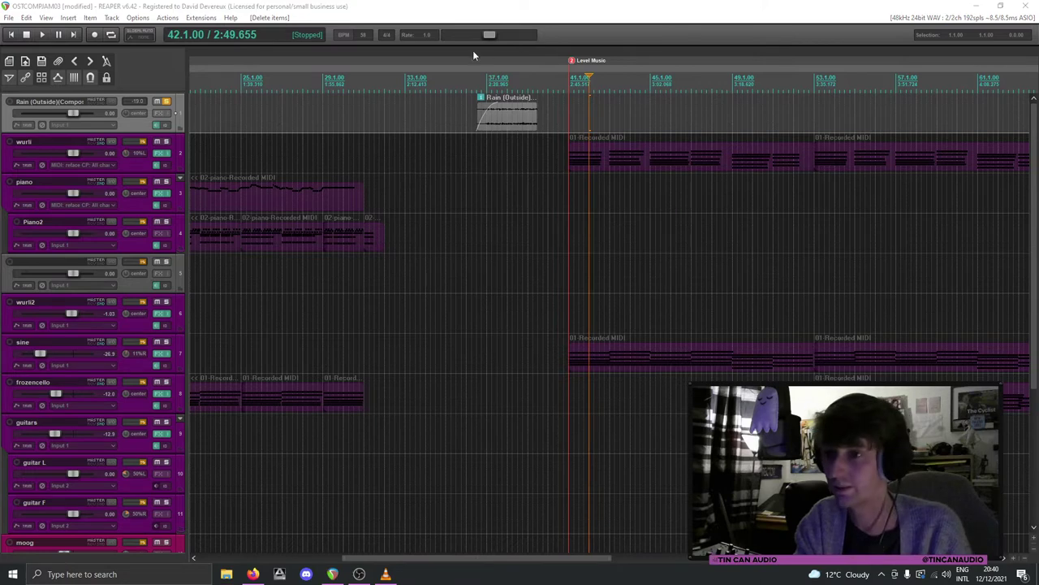
Step: Move the Rain (Outside) clip to start around bar 40 and lower its unsoloed track to about -7 dB during playback
left_click_drag(506, 117, 596, 130)
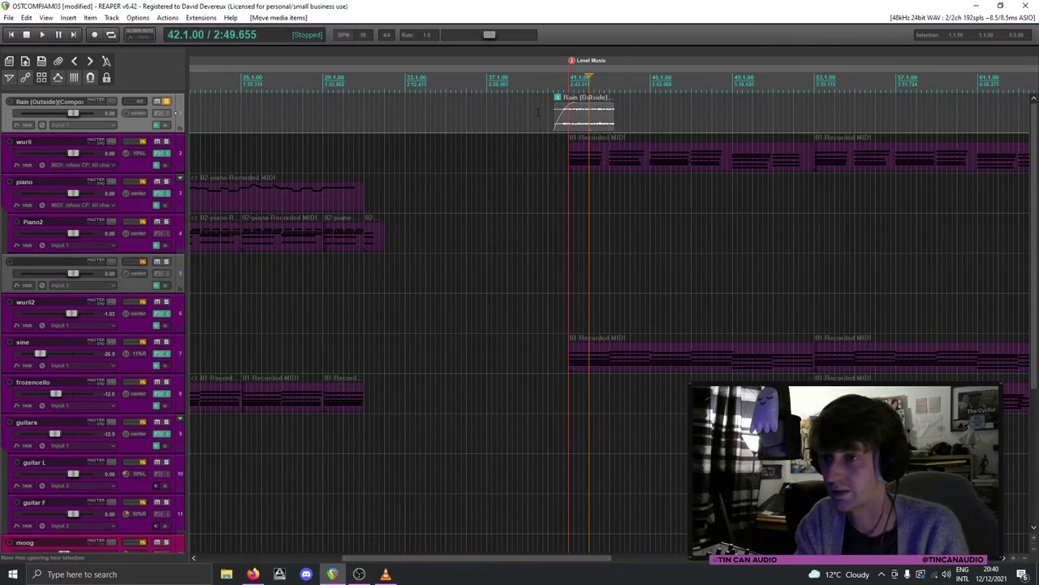
left_click(166, 103)
key("space")
left_click_drag(78, 116, 64, 111)
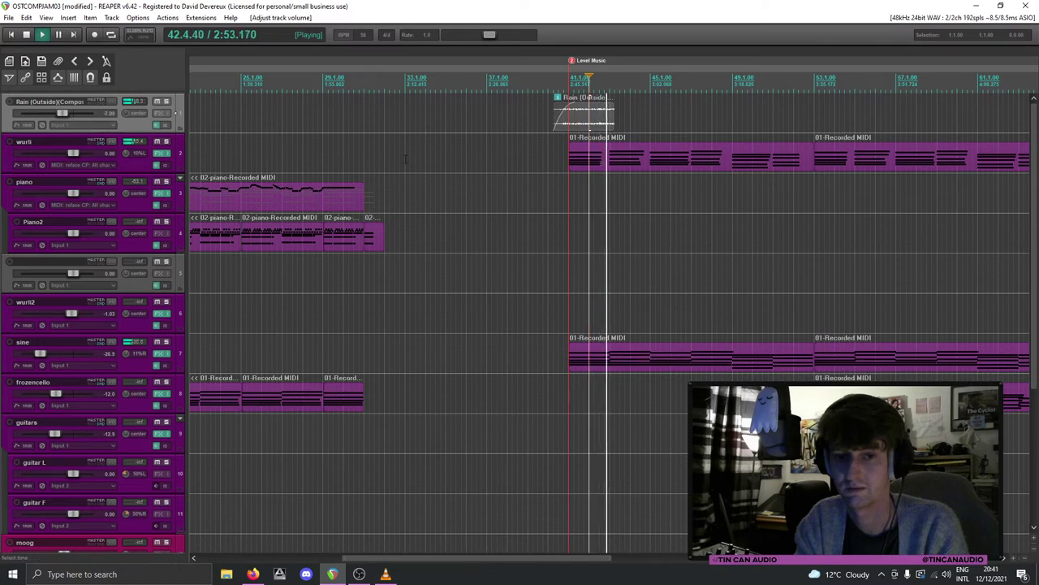
Step: Add two overlapping copies of the Rain (Outside) clip after the first, extending the rain to about bar 48
left_click(605, 122)
mouse_move(609, 121)
left_mouse_down()
mouse_move(630, 125)
mouse_move(606, 118)
left_mouse_up()
key("space")
key("space")
key("ctrl+v")
left_click_drag(688, 126, 698, 123)
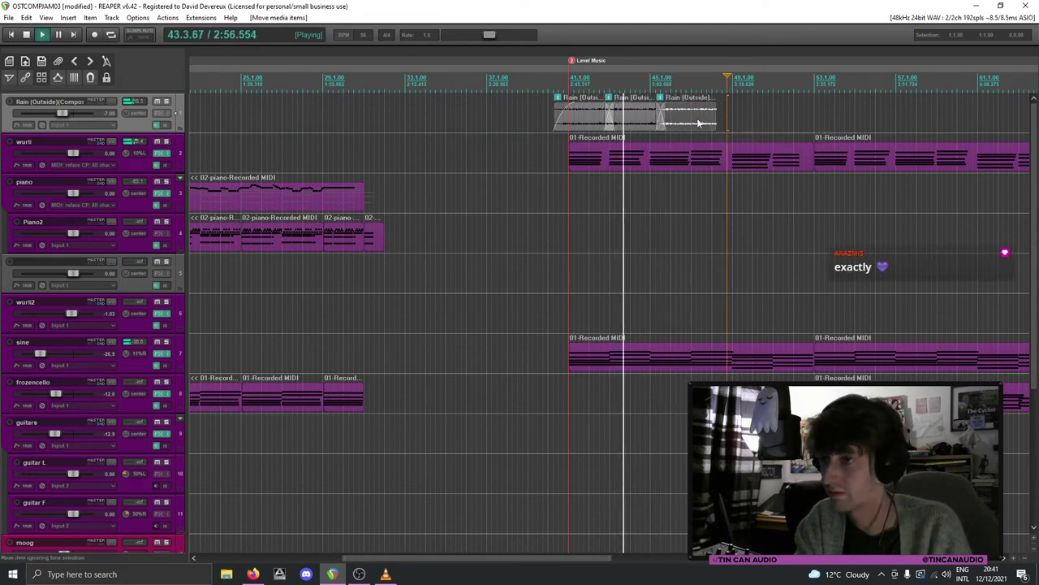
Step: Paste two more copies of the rain clip, slightly overlapped, to continue the rain to nearly bar 54
key("ctrl+v")
left_click_drag(755, 133, 739, 128)
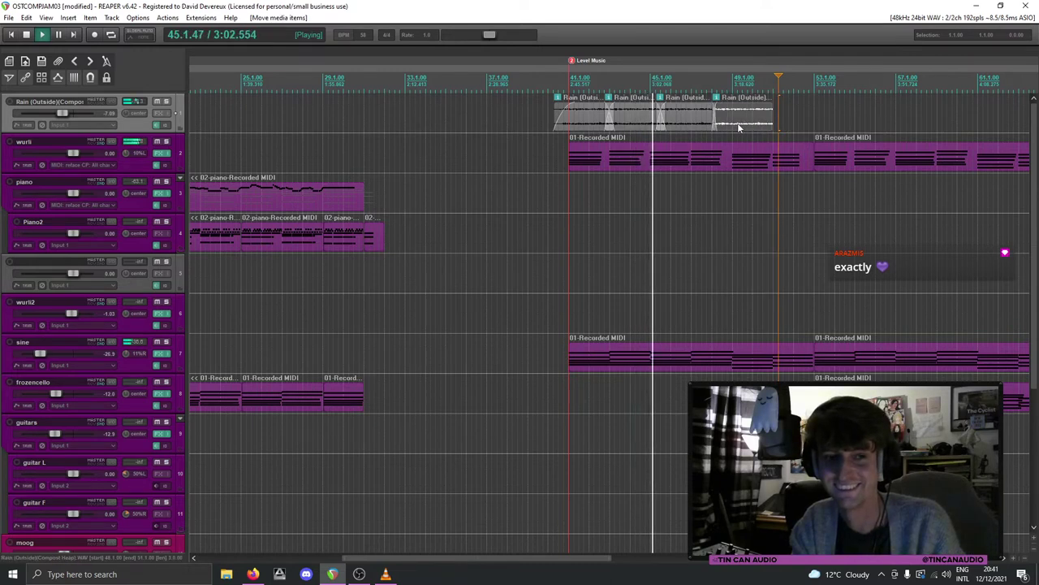
left_click(747, 123)
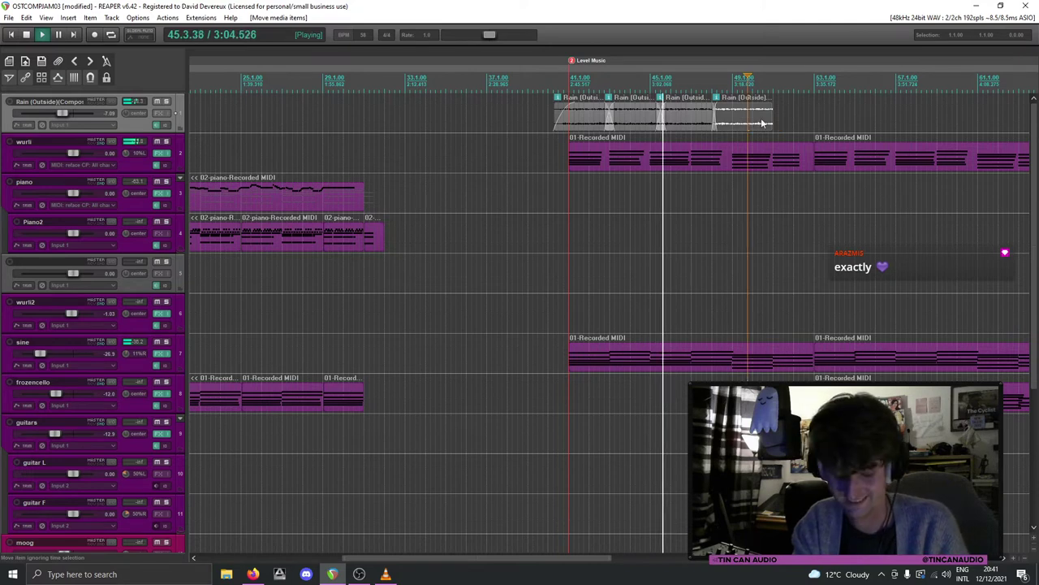
key("ctrl+v")
left_click_drag(803, 130, 803, 134)
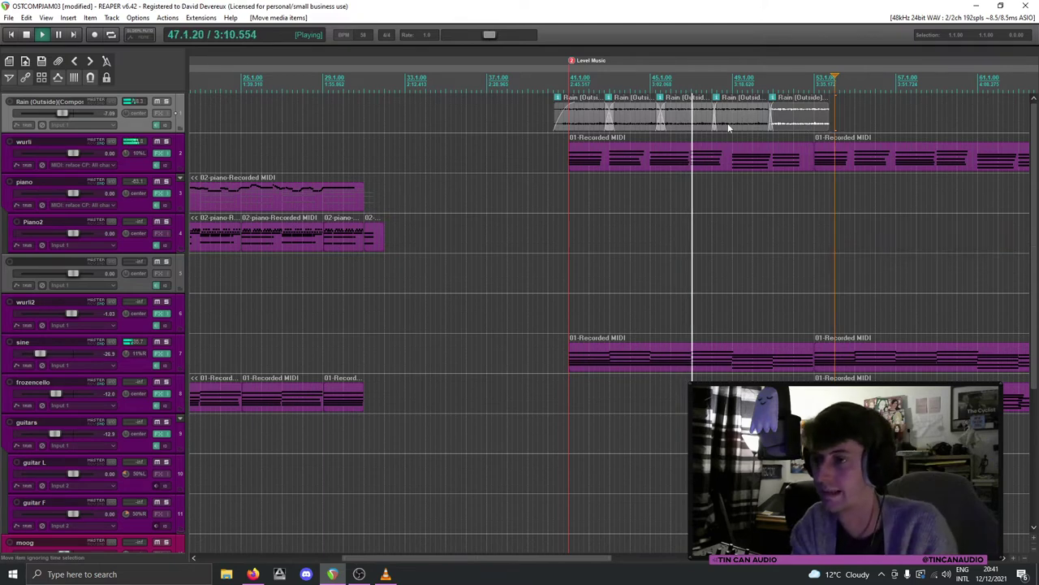
Step: Add another overlapping copy of the rain clip from about bar 53 to 56, save the project and stop playback
scroll(474, 203, "down", 2)
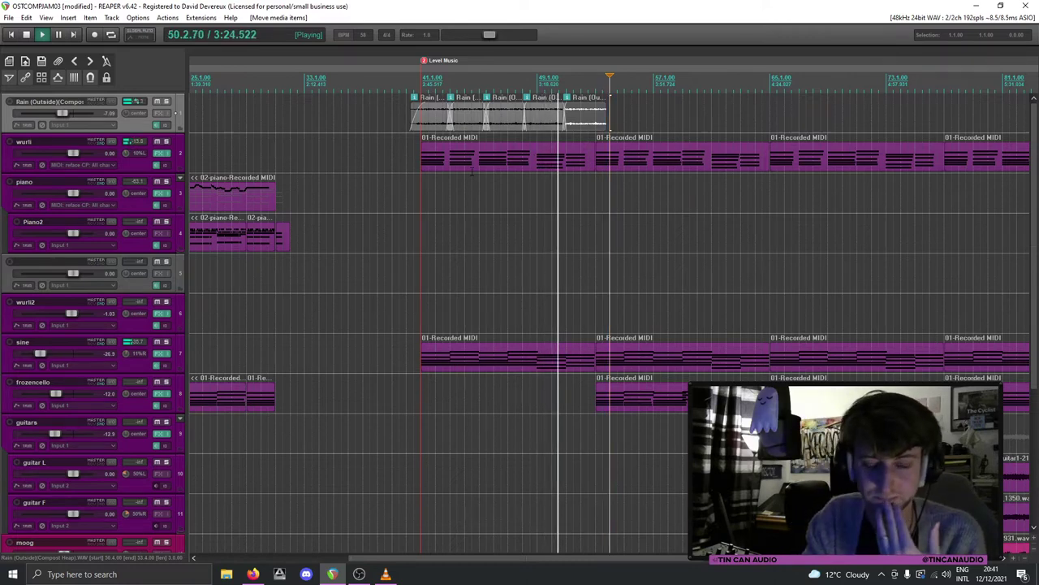
left_click(587, 170)
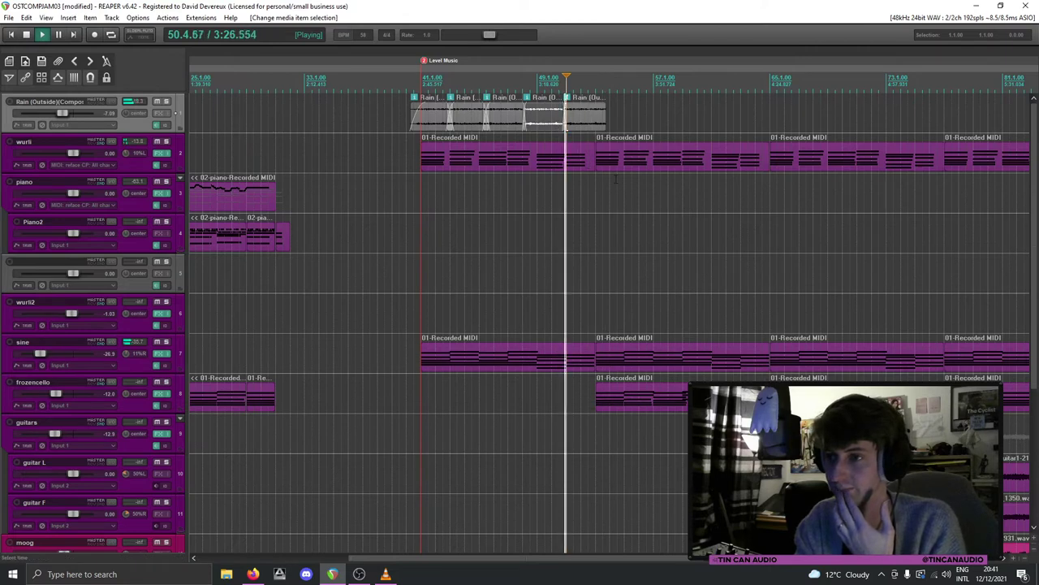
left_click(576, 118)
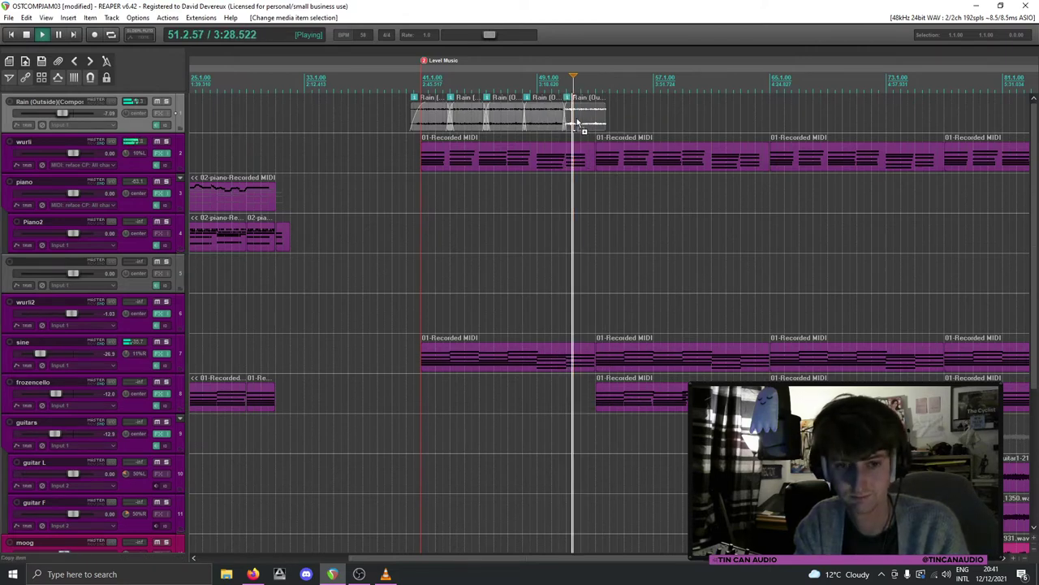
left_click_drag(604, 122, 623, 128)
key("ctrl+v")
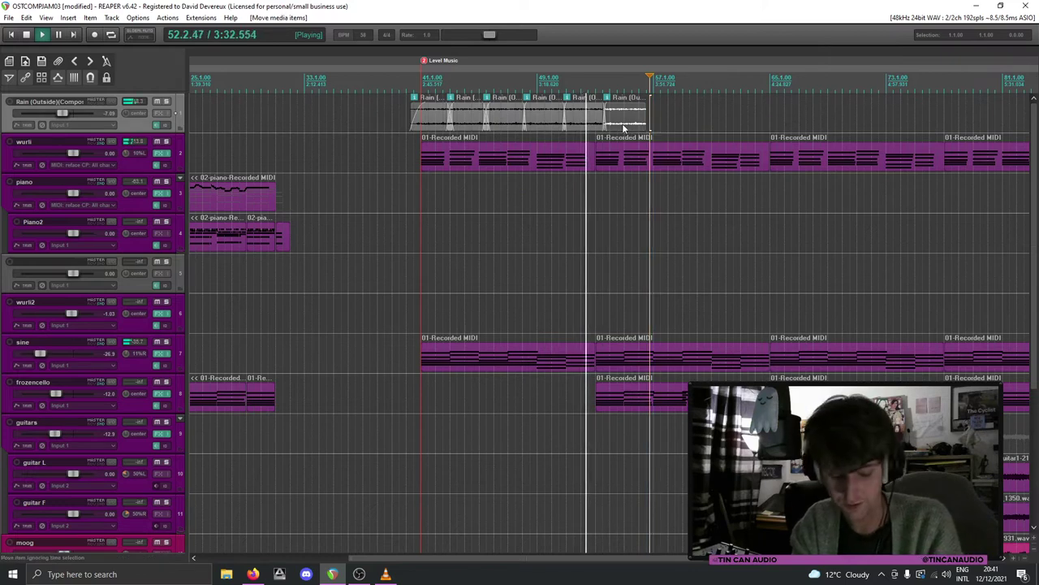
key("ctrl+s")
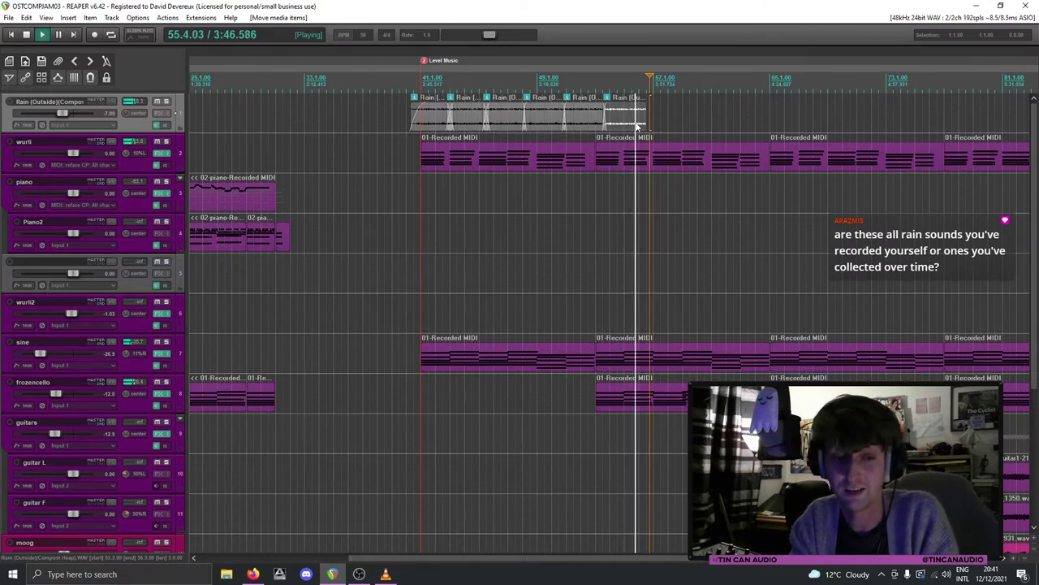
key("space")
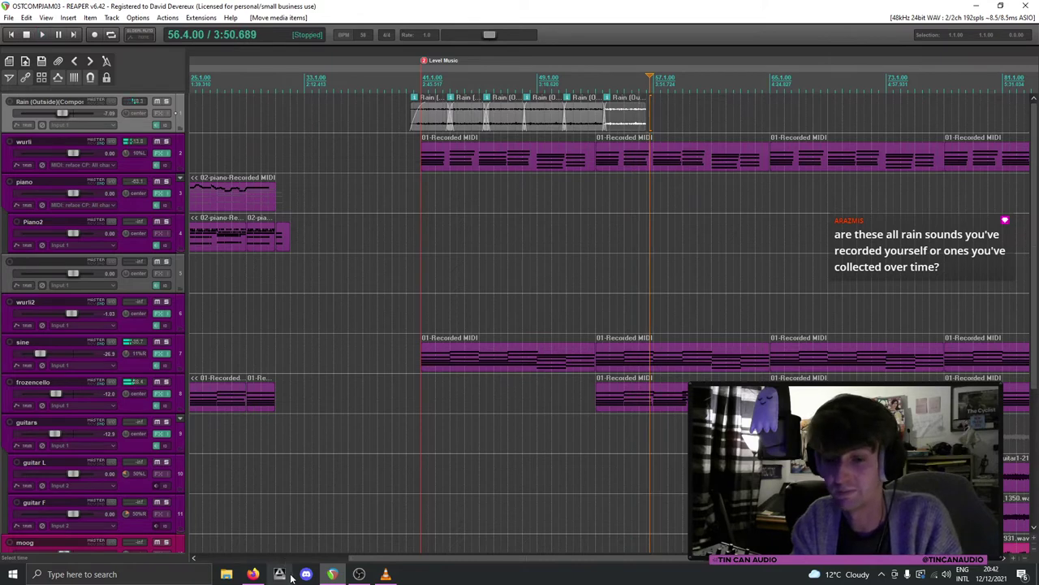
Step: Bring up the sound library's Rain folder in the file browser and look through the recordings from Rain & Drain to Rain 08
mouse_move(247, 577)
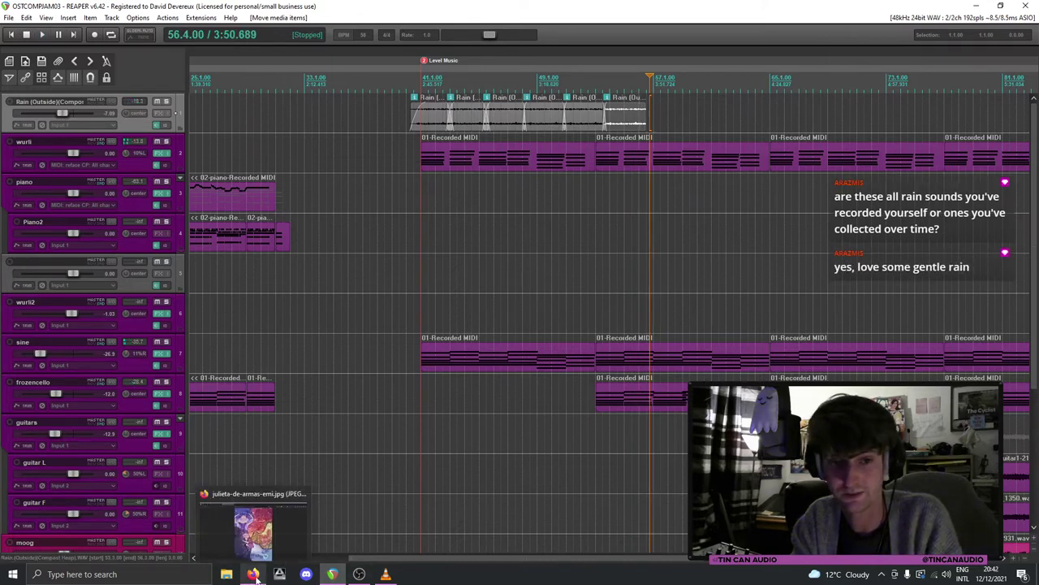
left_click(237, 577)
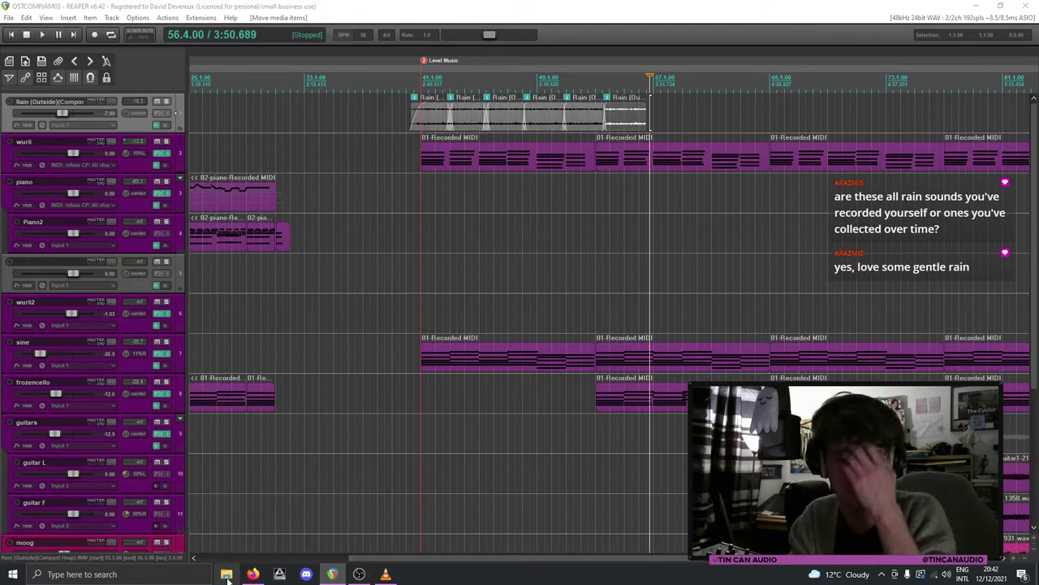
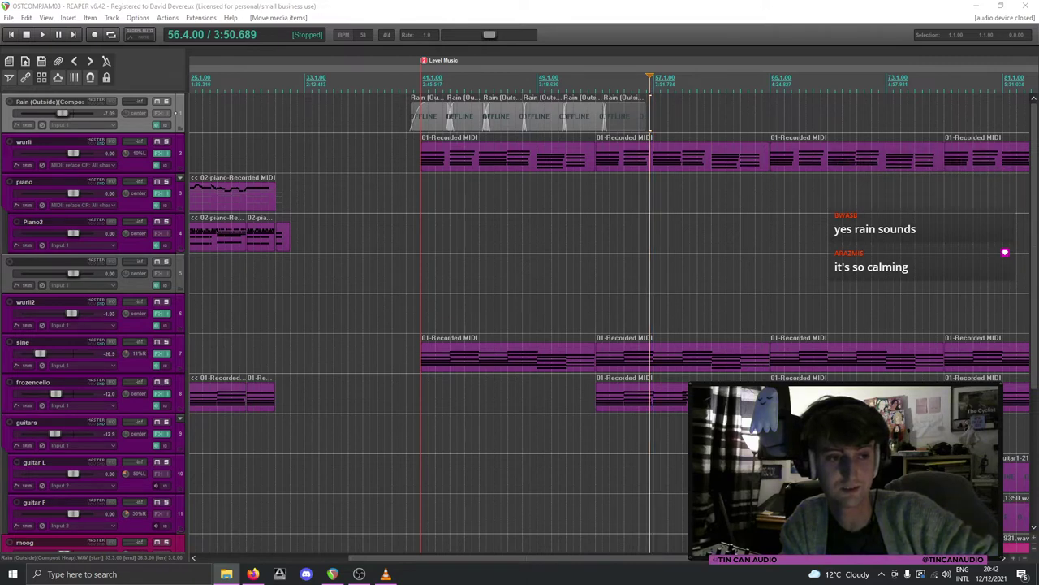
left_click_drag(0, 108, 549, 104)
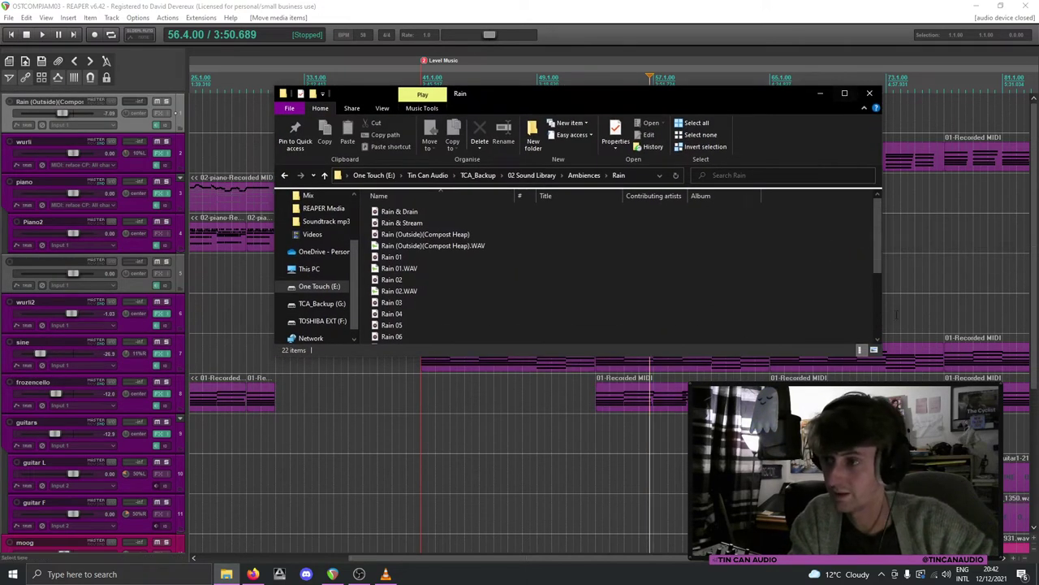
left_click(397, 212)
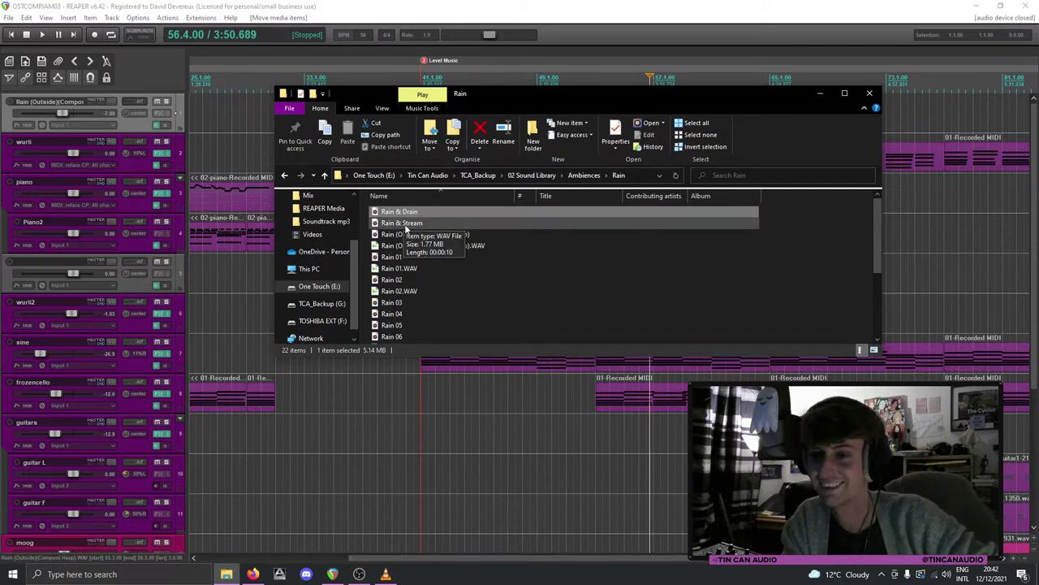
left_click(402, 223)
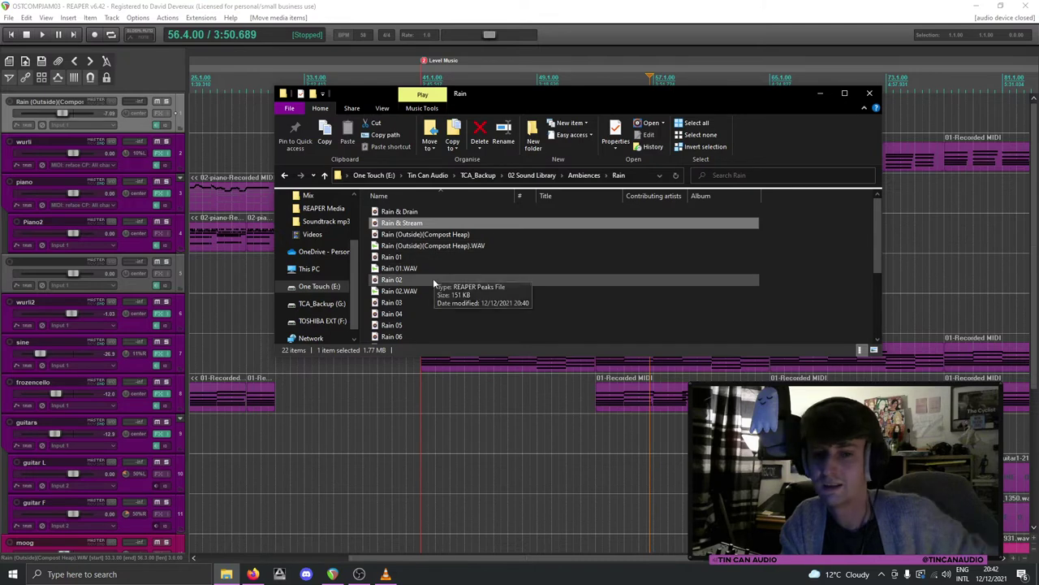
left_click(426, 237)
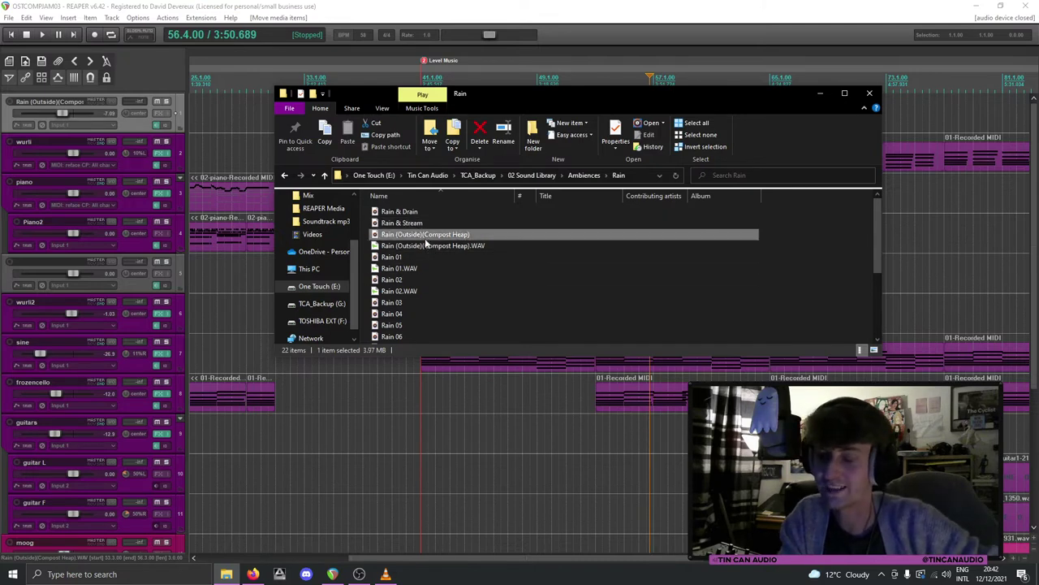
left_click(464, 260)
left_click(406, 280)
left_click(404, 302)
scroll(404, 304, "down", 1)
left_click(406, 280)
key("Down")
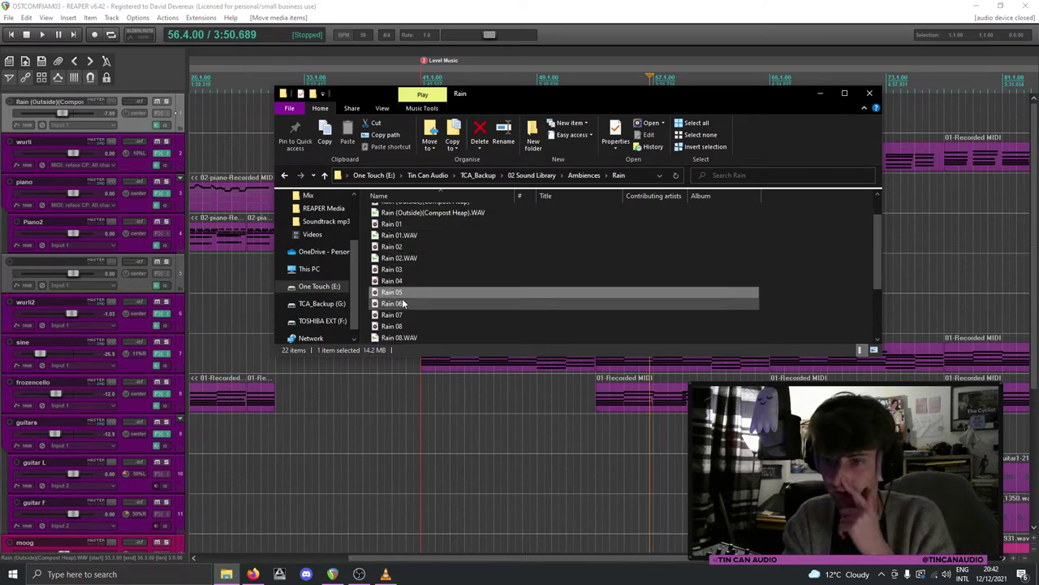
left_click(404, 328)
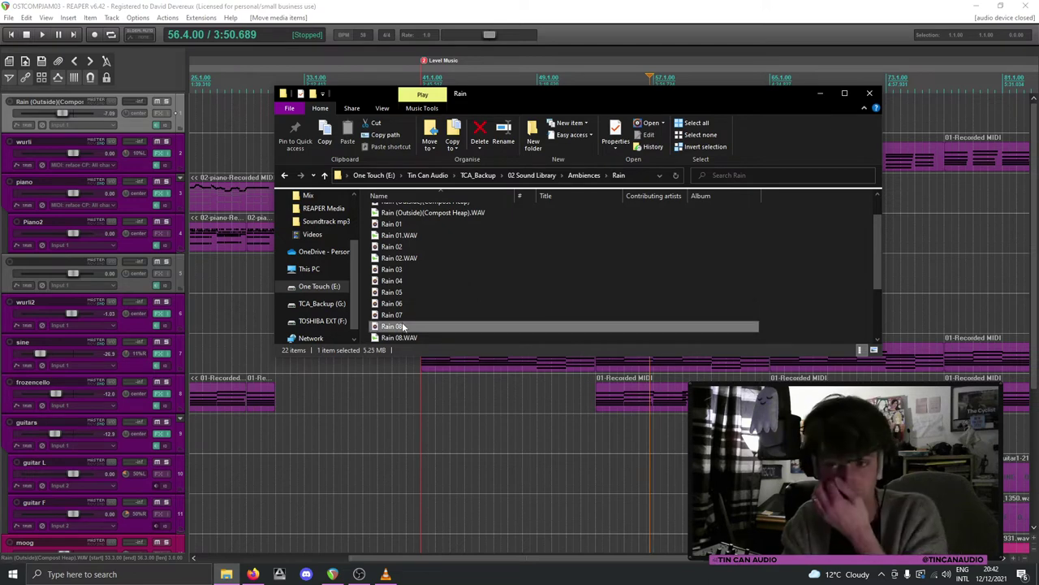
left_click(401, 318)
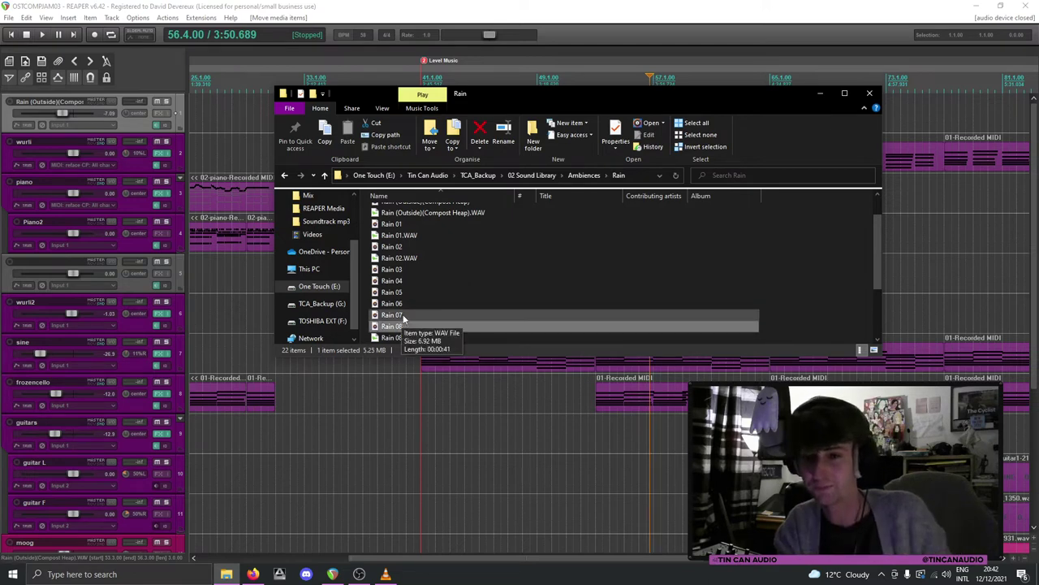
Step: Look over the Rain on Window, Rain Under Coat, Rain With Cloth Impact and Thunderstorm recordings in the Rain folder
scroll(406, 313, "down", 2)
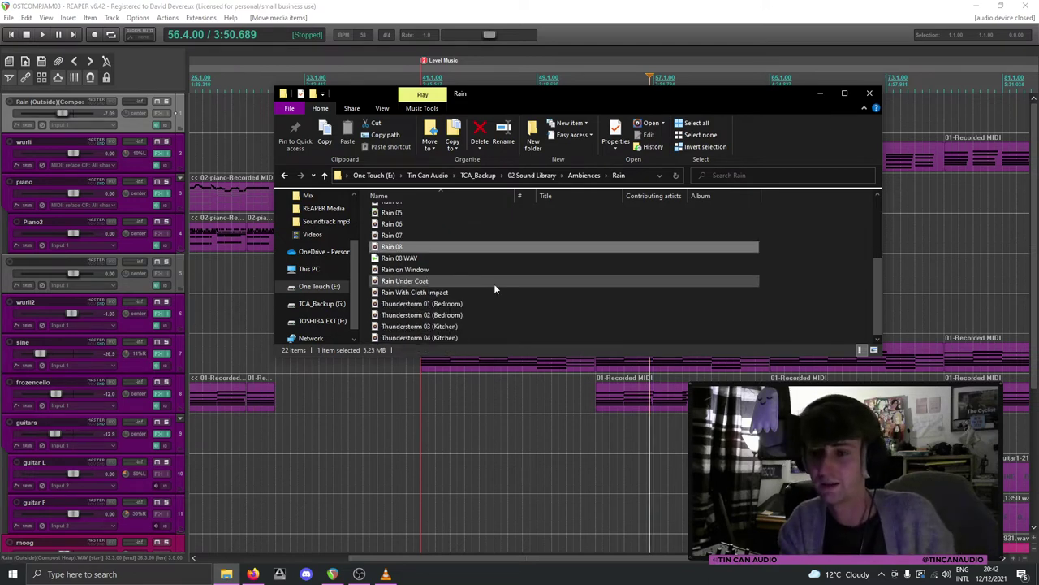
left_click(430, 269)
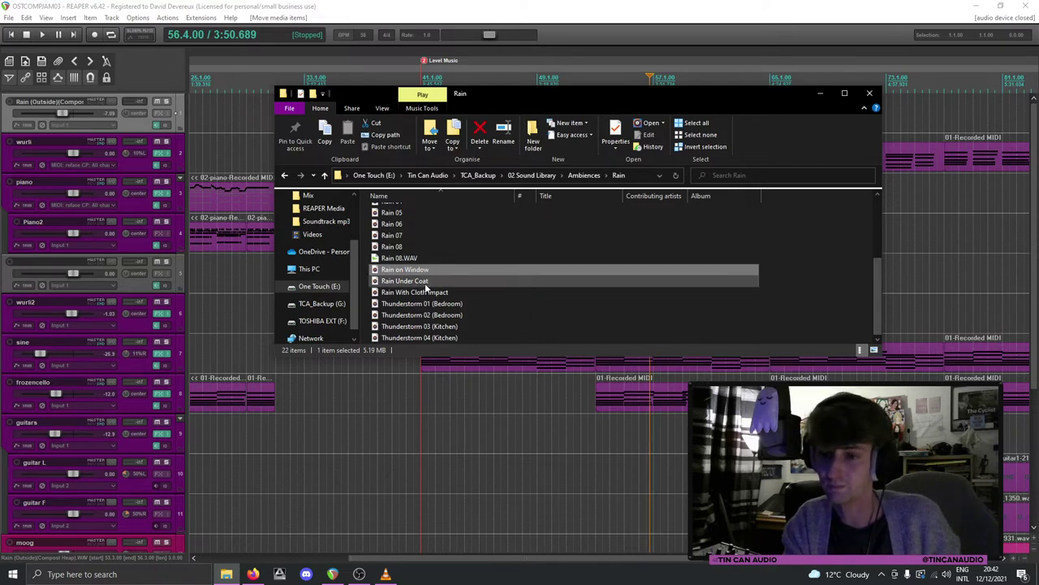
left_click(424, 281)
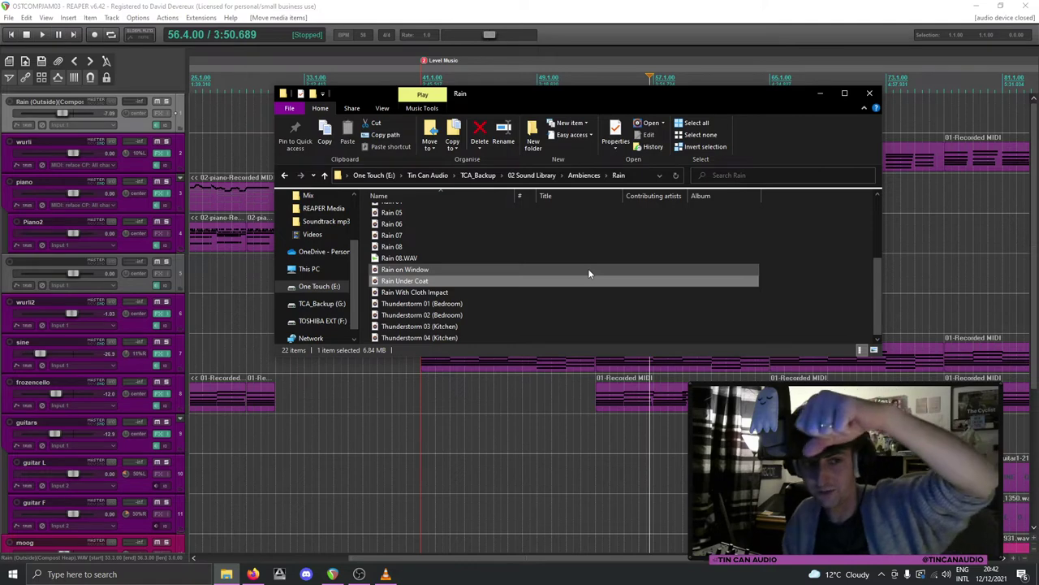
left_click(455, 294)
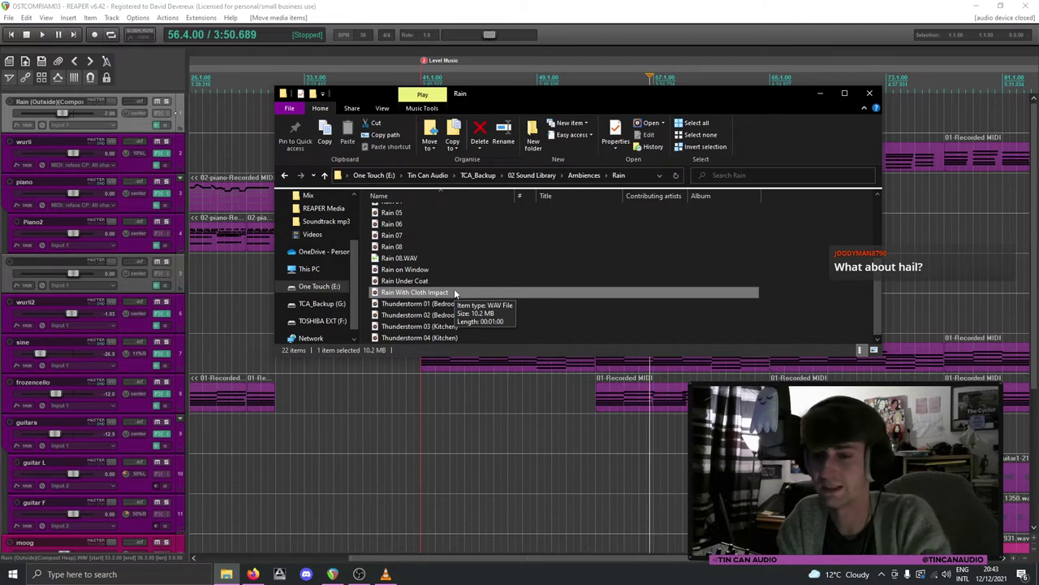
left_click(461, 304)
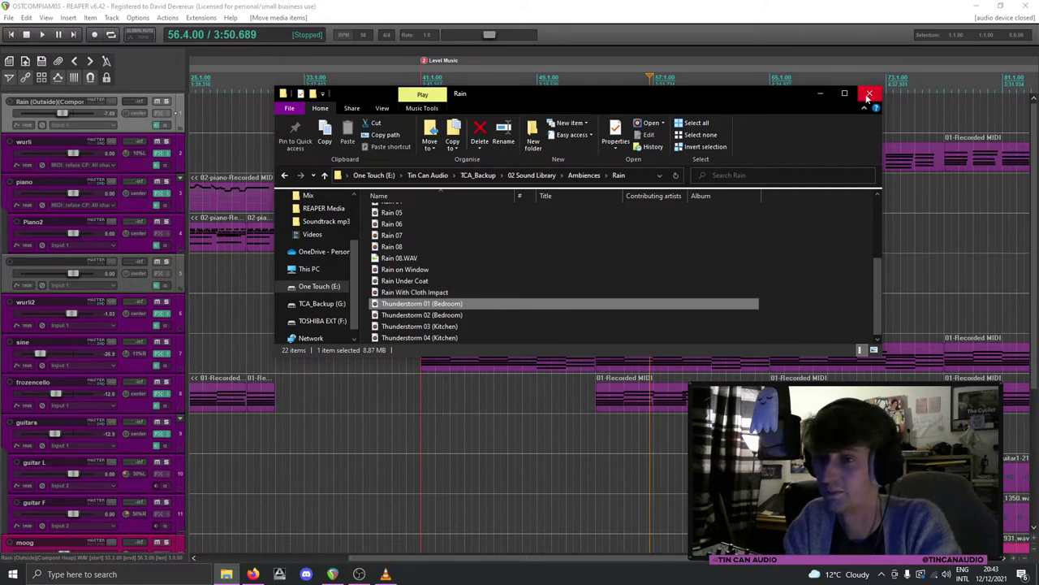
scroll(601, 227, "up", 3)
scroll(542, 234, "down", 3)
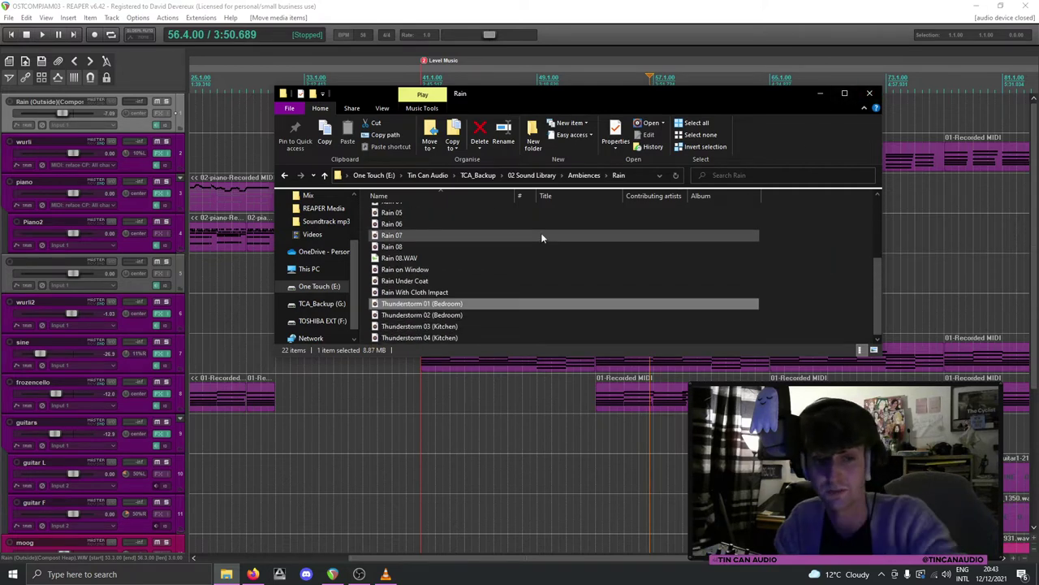
Step: Browse the Places folder under Ambiences, check the Rainy Street 01 to 03 recordings and close the file browser
left_click(584, 174)
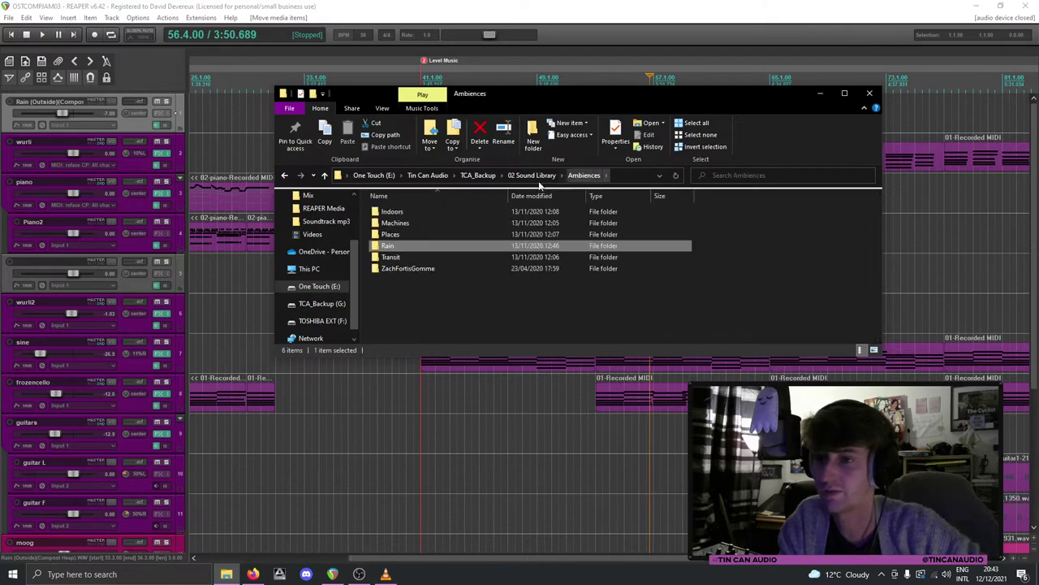
double_click(419, 234)
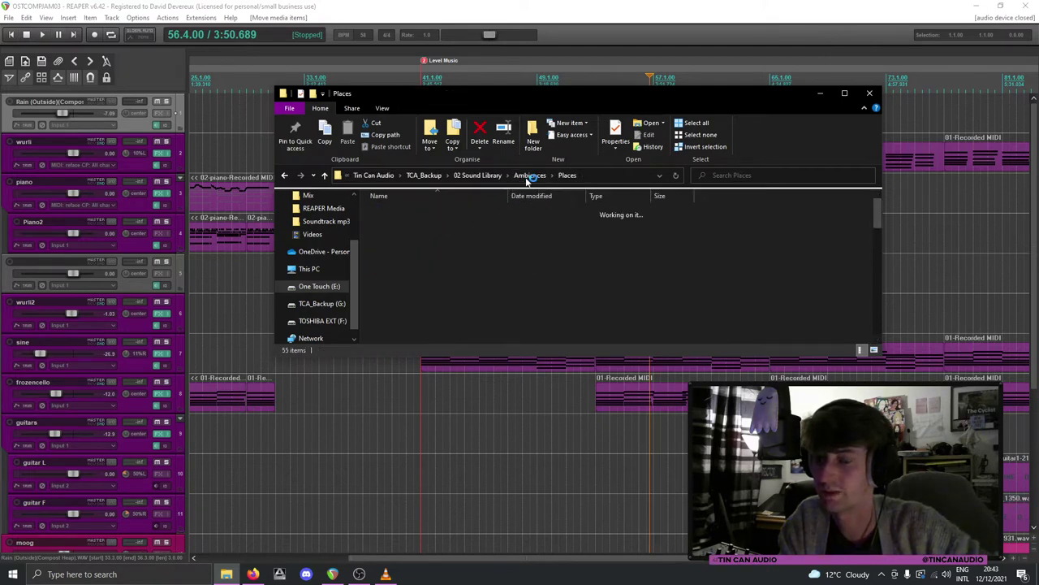
left_click_drag(453, 199, 615, 195)
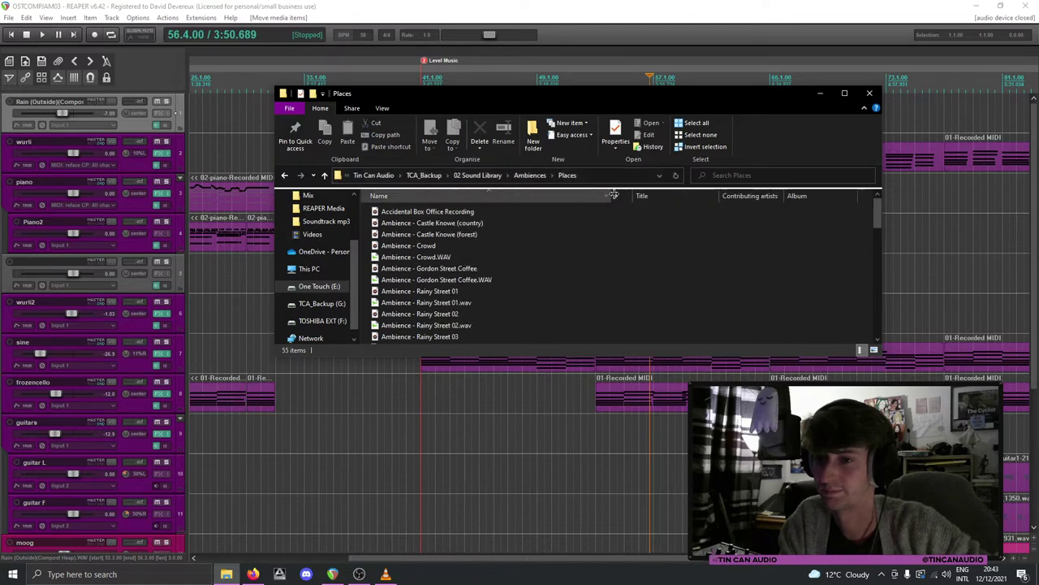
scroll(479, 248, "down", 2)
scroll(448, 244, "up", 1)
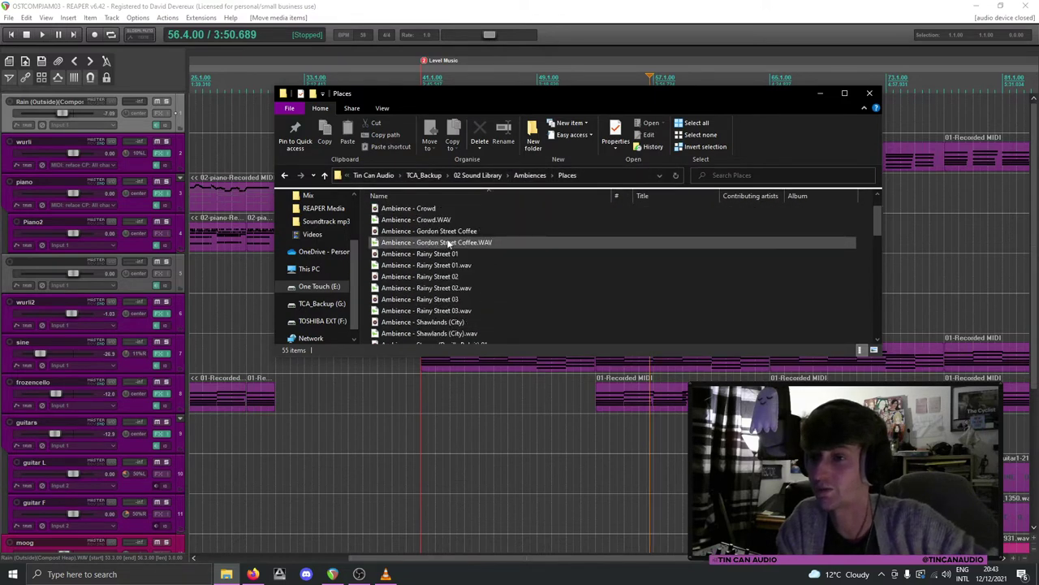
left_click(445, 265)
left_click(450, 277)
left_click(451, 288)
left_click(451, 299)
left_click(450, 310)
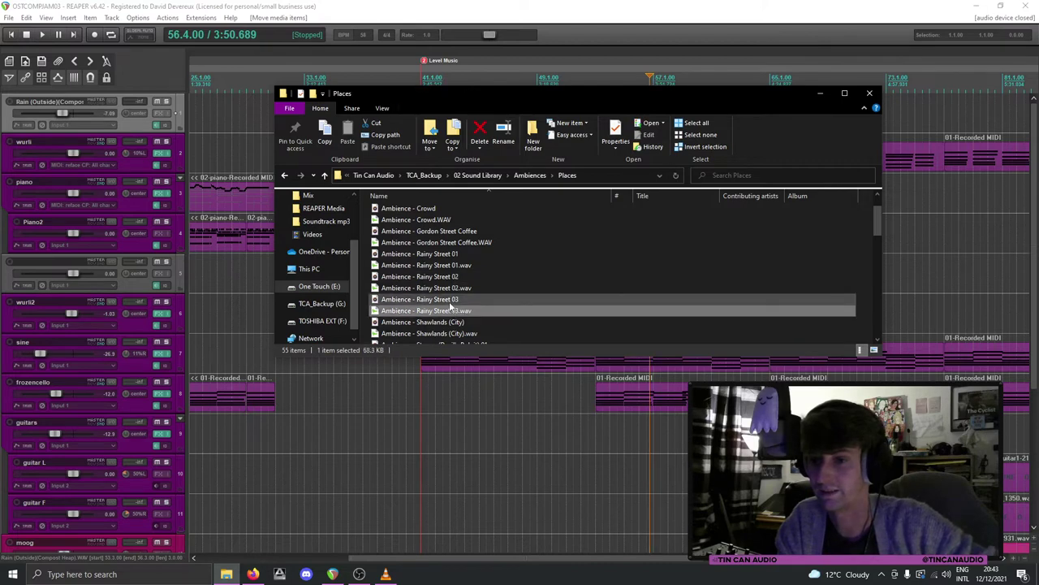
scroll(524, 264, "down", 3)
left_click(524, 265)
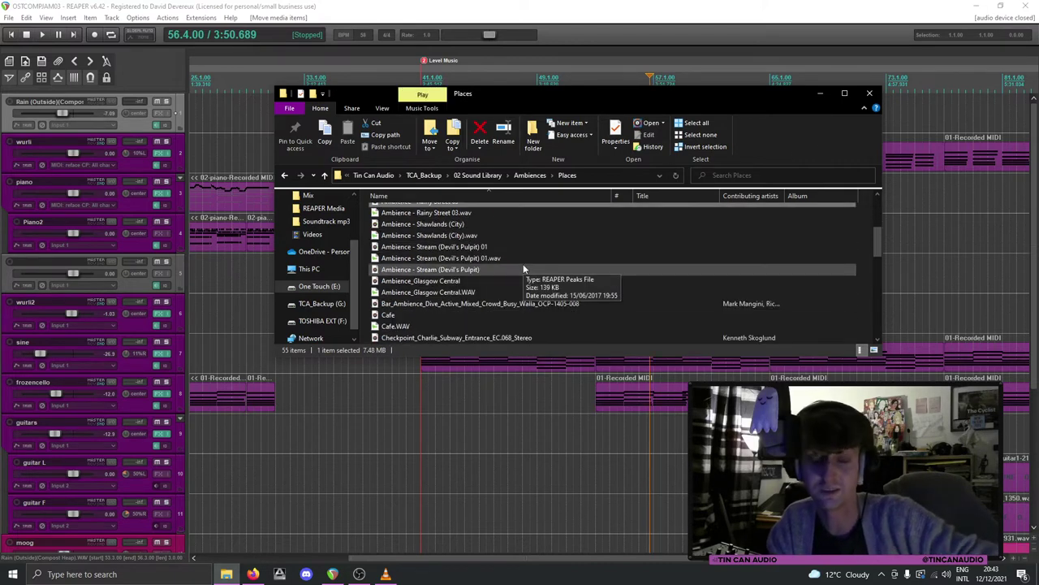
scroll(523, 263, "up", 4)
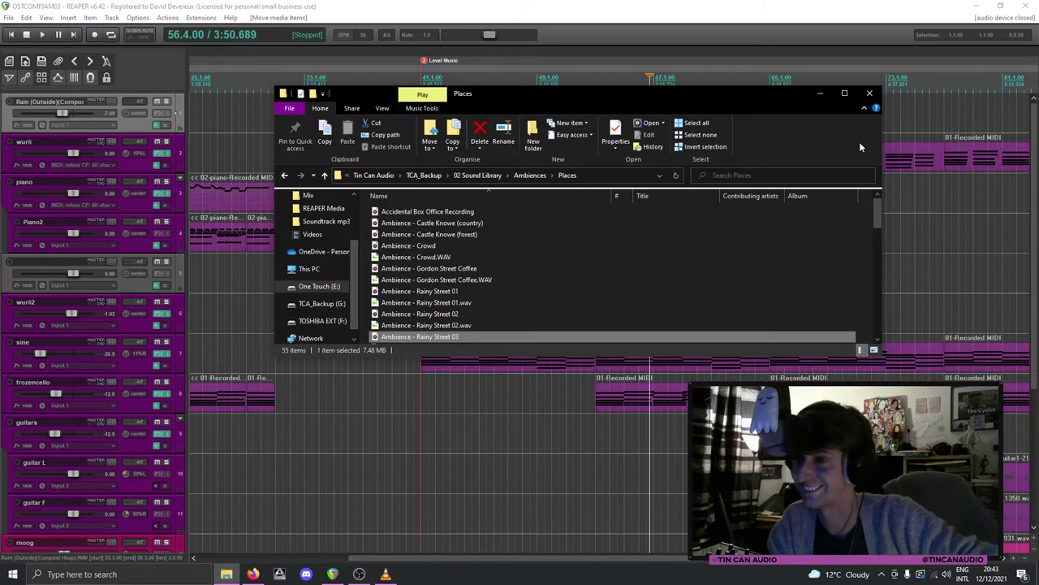
left_click(869, 93)
Step: Select the first rain clip at the start of Level Music
left_click(411, 120)
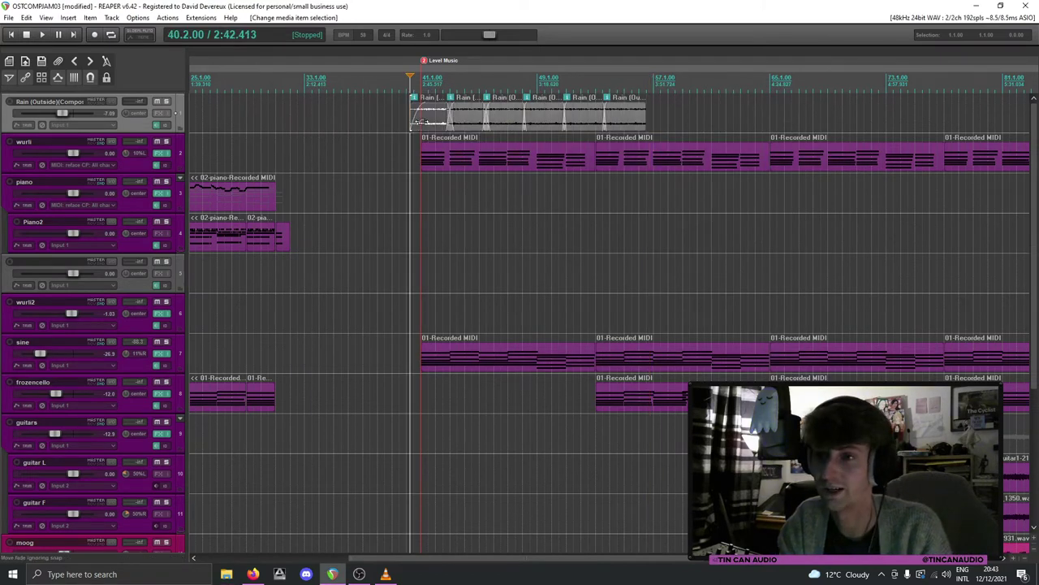
Step: Import Rain Under Coat.WAV from File Explorer onto the Rain (Outside) track at bar 61
left_click(419, 126)
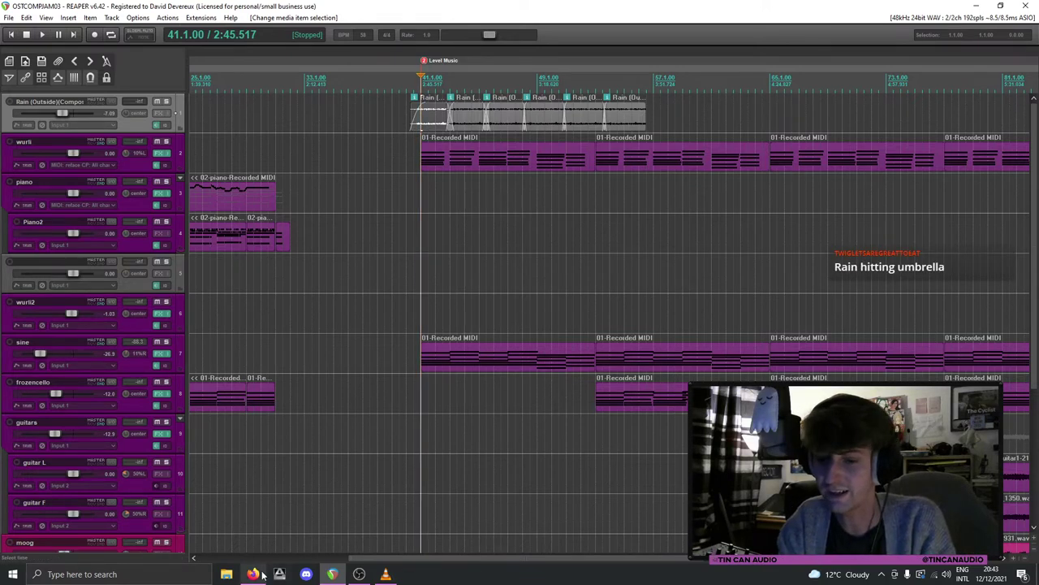
mouse_move(260, 574)
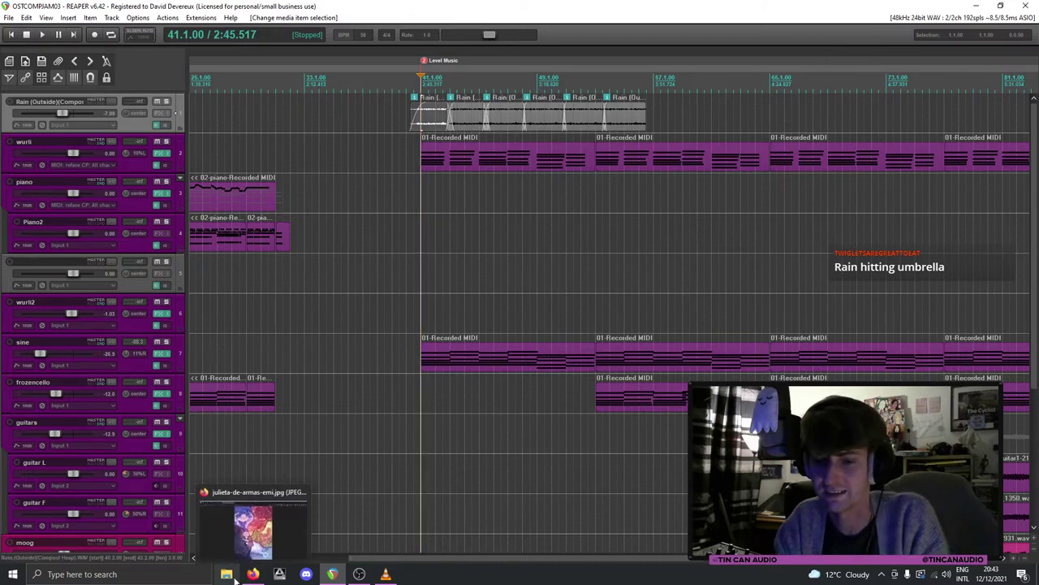
key("super+e")
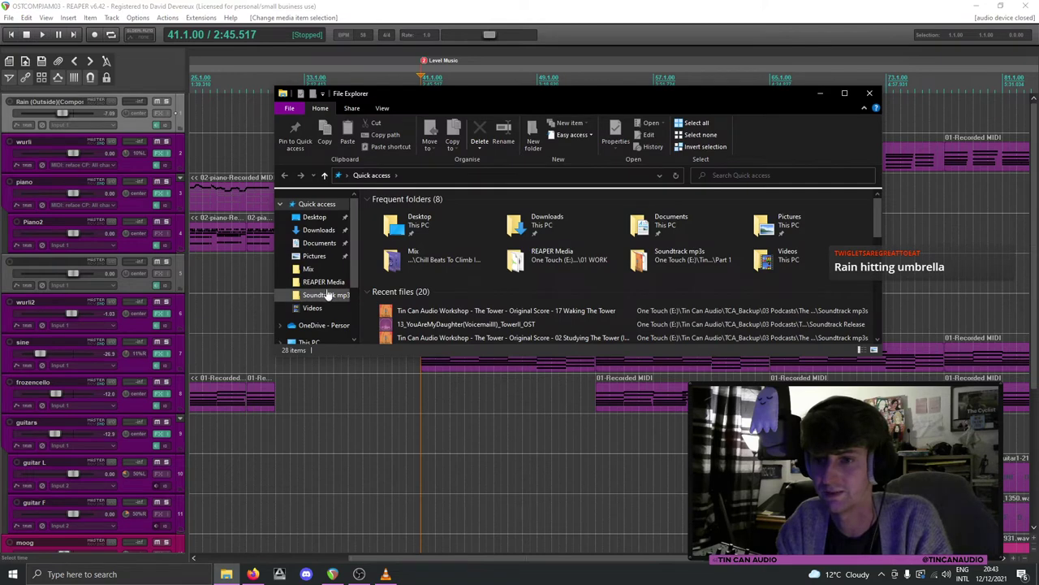
left_click_drag(682, 100, 0, 138)
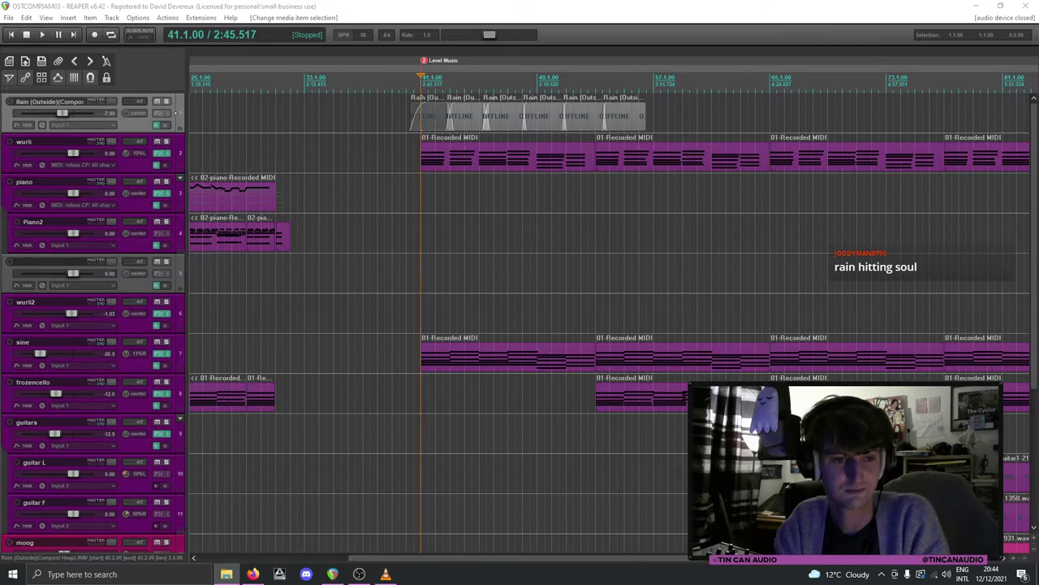
left_click_drag(364, 156, 713, 124)
Step: Solo the Rain (Outside) track and audition Rain Under Coat.WAV at its start, middle and end
left_click(167, 100)
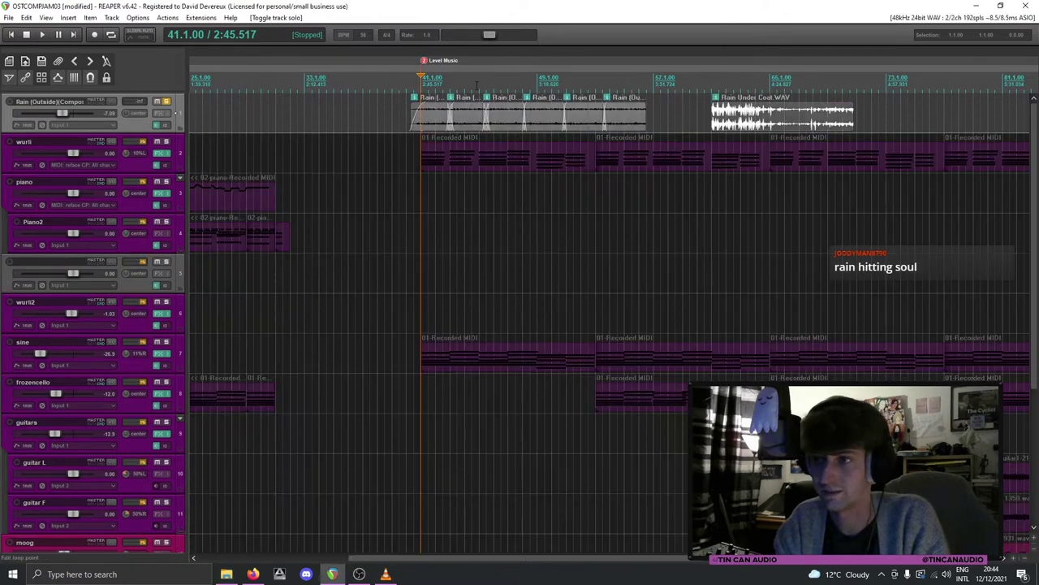
key("space")
left_click(713, 114)
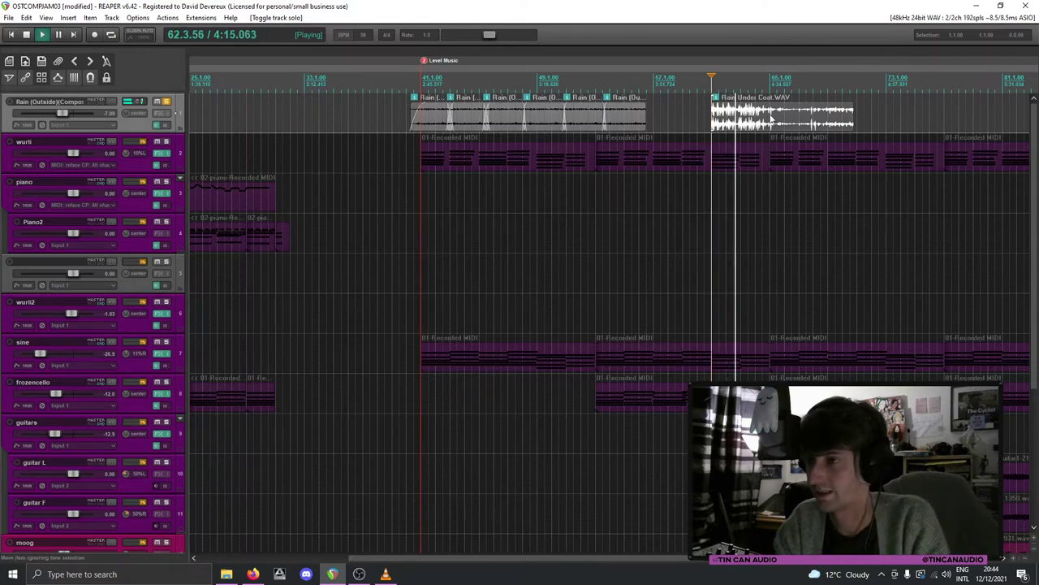
left_click(764, 119)
key("space")
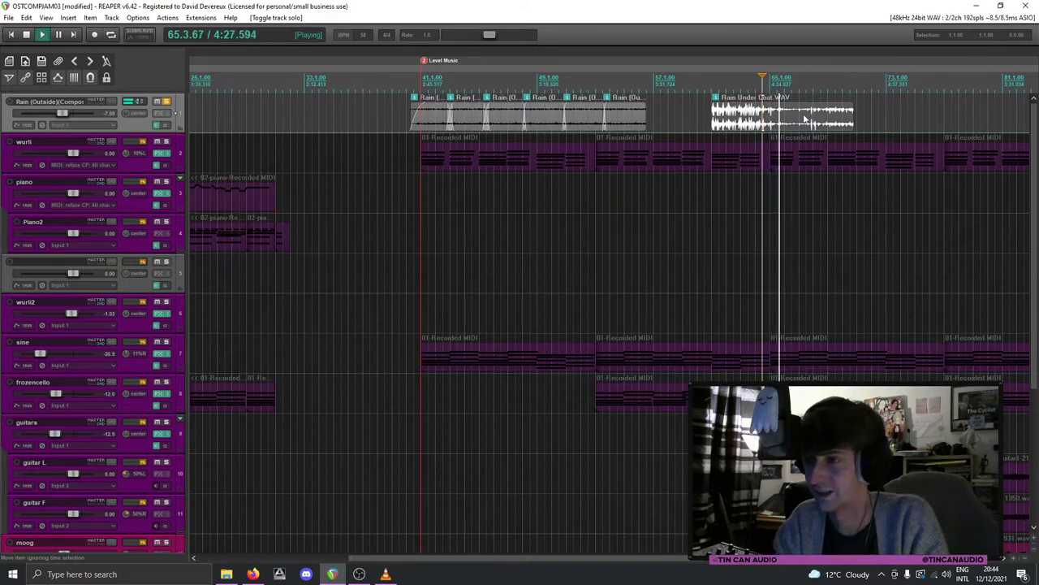
left_click(828, 116)
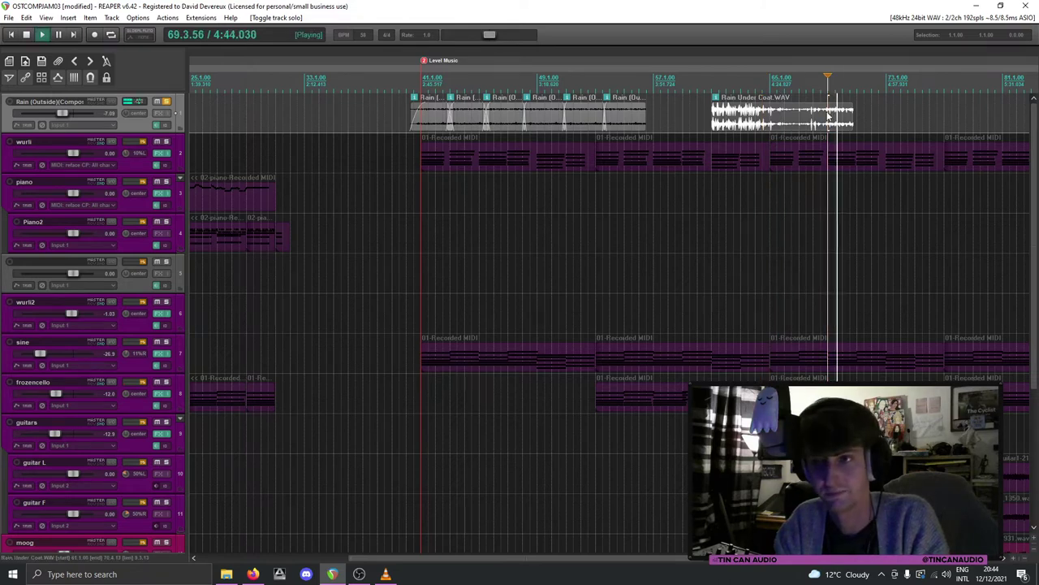
key("space")
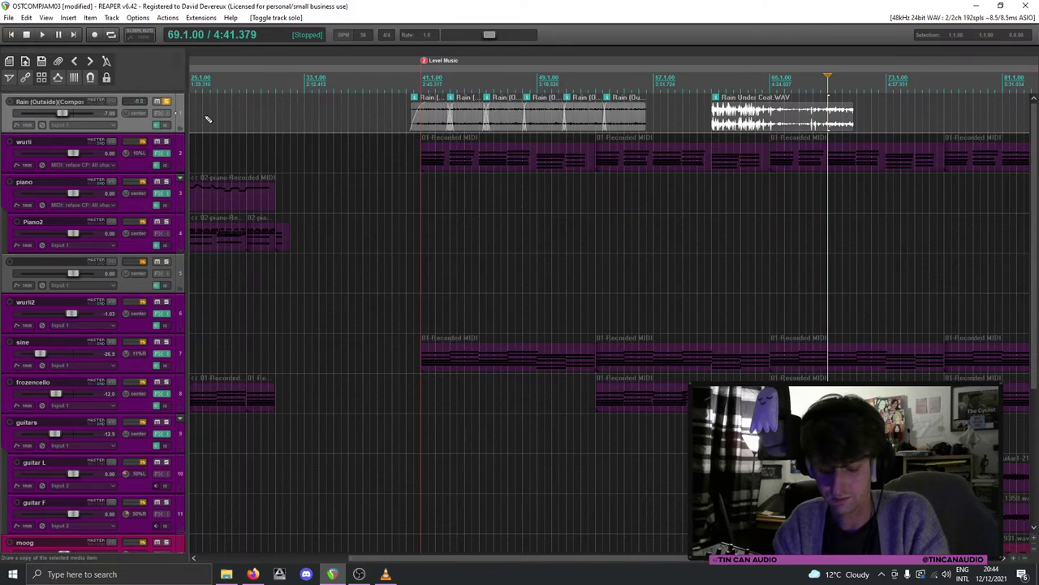
Step: Move Rain Under Coat.WAV onto a new track starting at bar 34 and audition it soloed with the outside rain from bar 41
key("ctrl+t")
left_click_drag(772, 130, 380, 166)
left_click(166, 142)
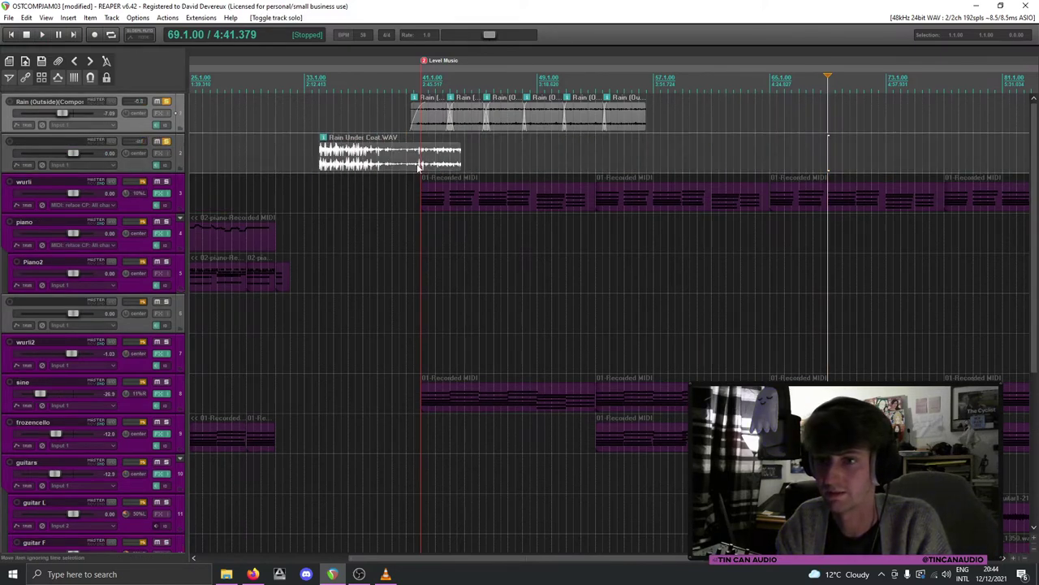
key("space")
key("space")
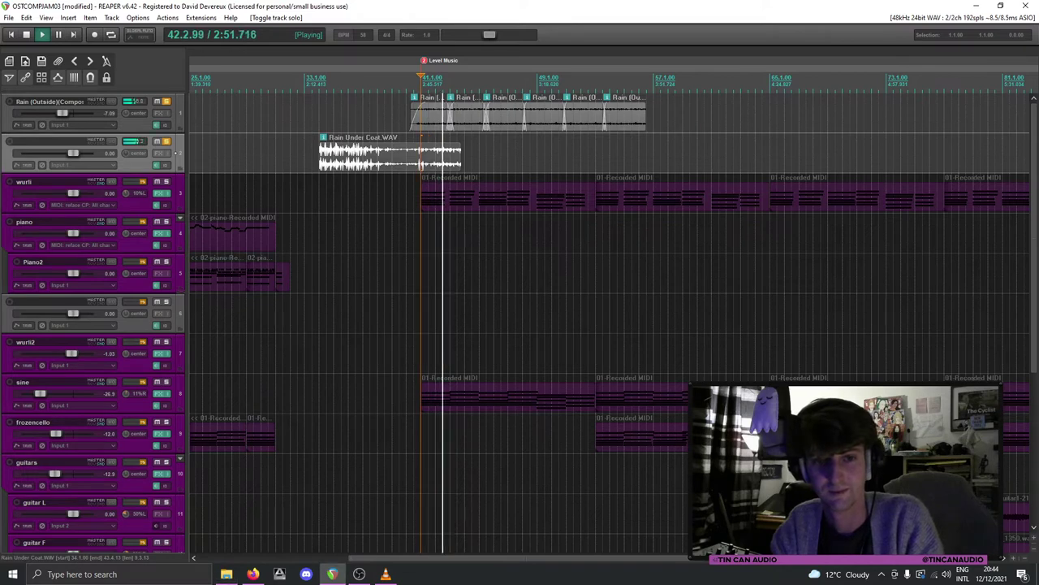
key("space")
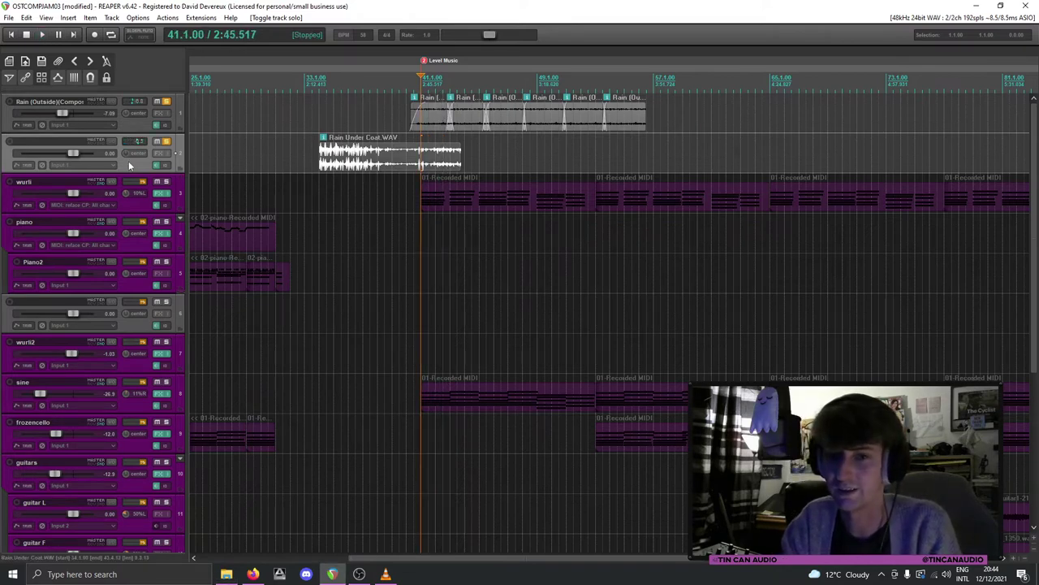
Step: Delete the Rain Under Coat.WAV track and unsolo the Rain (Outside) track
key("Delete")
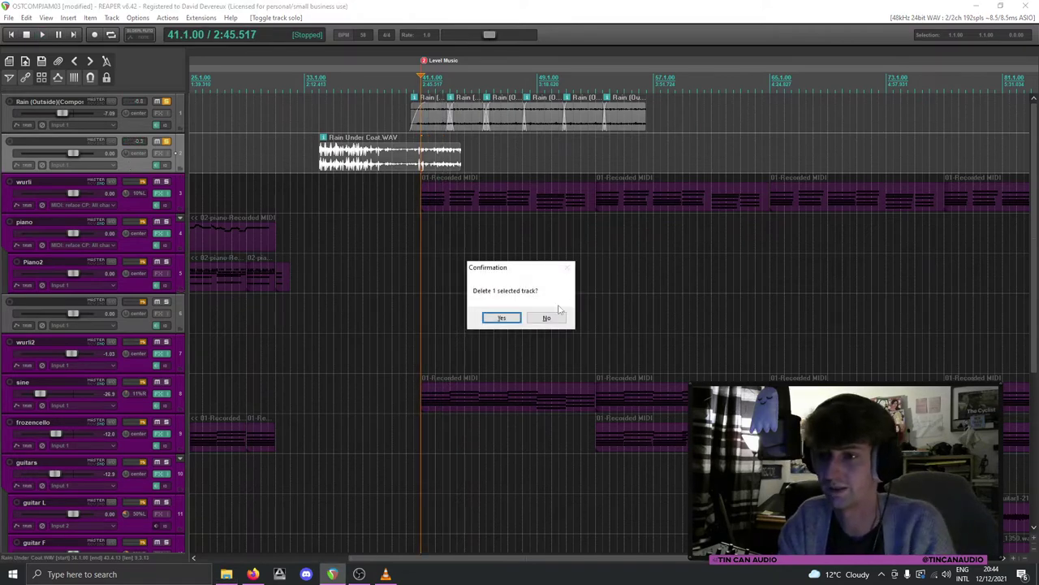
left_click(504, 317)
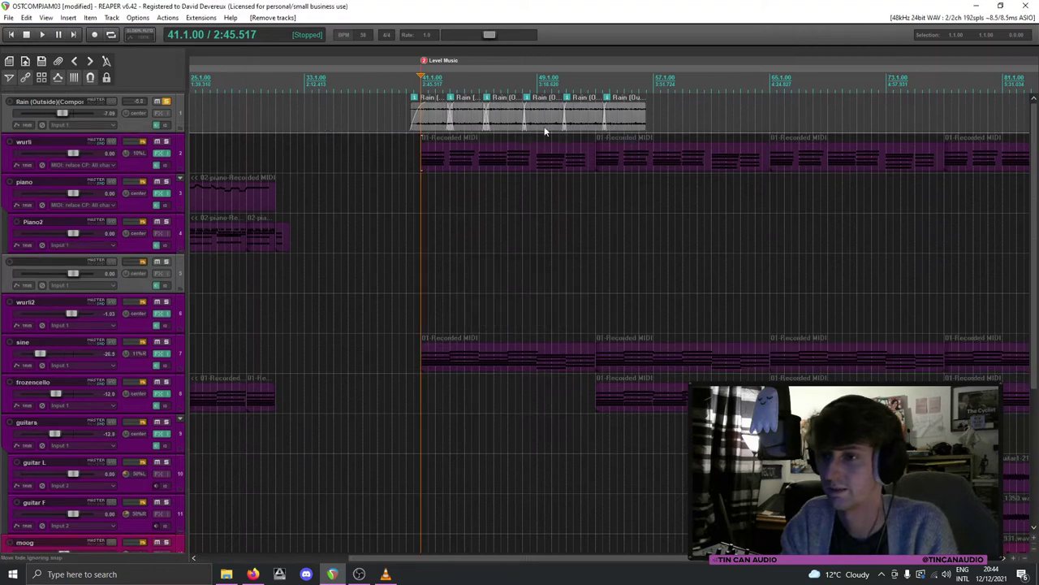
left_click(167, 101)
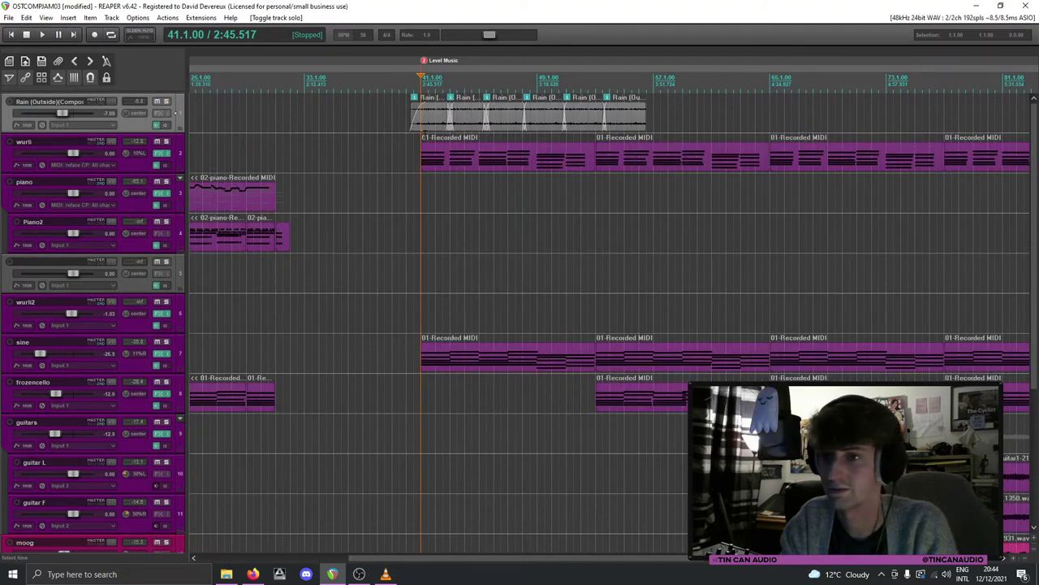
Step: Shorten the Rain (Outside) sequence by removing its last clip, and give the new final clip a curved fade-out
left_click(434, 130)
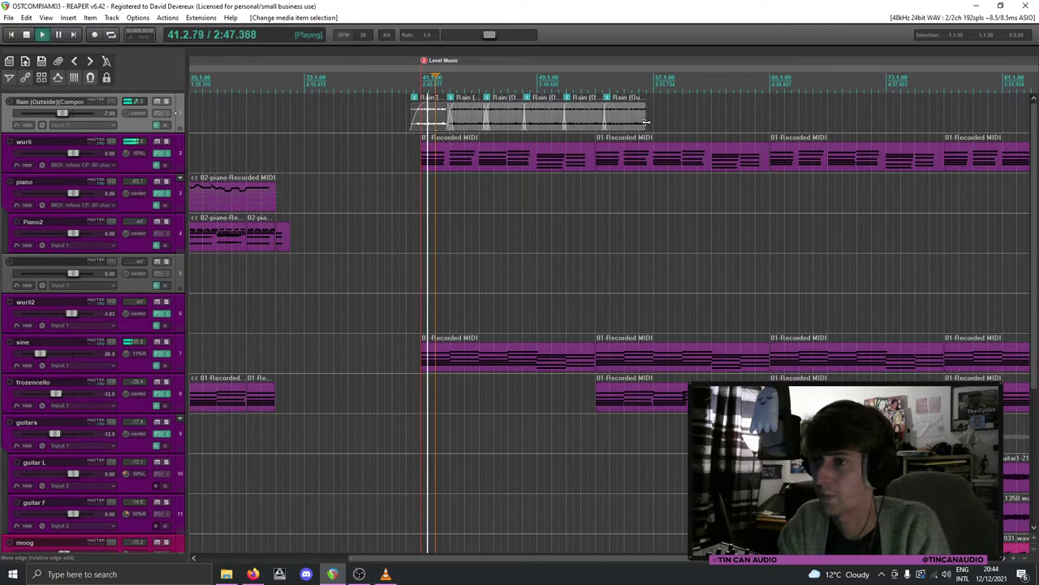
left_click_drag(645, 122, 570, 114)
key("Delete")
right_click(588, 110)
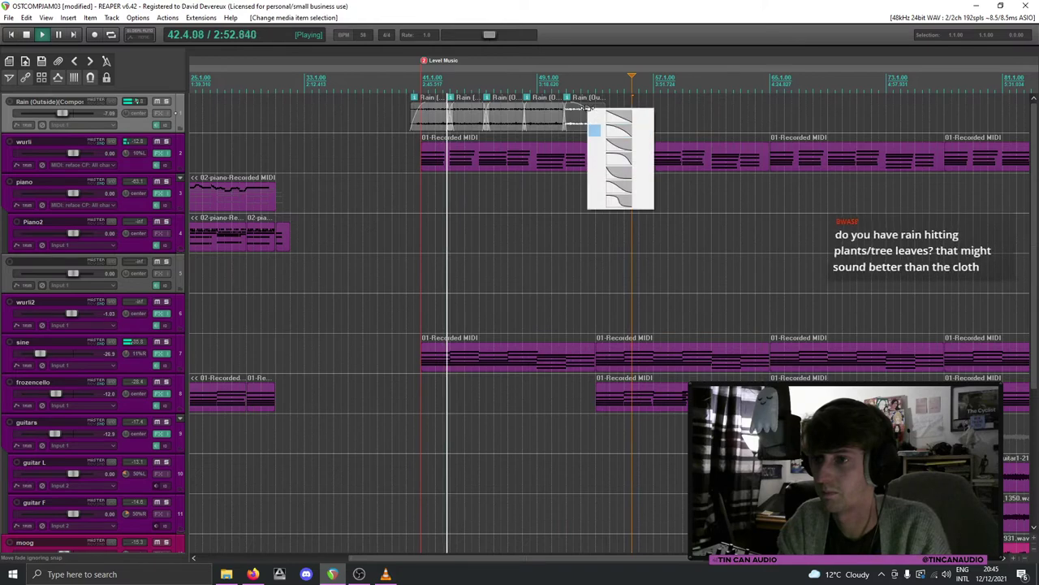
left_click(616, 142)
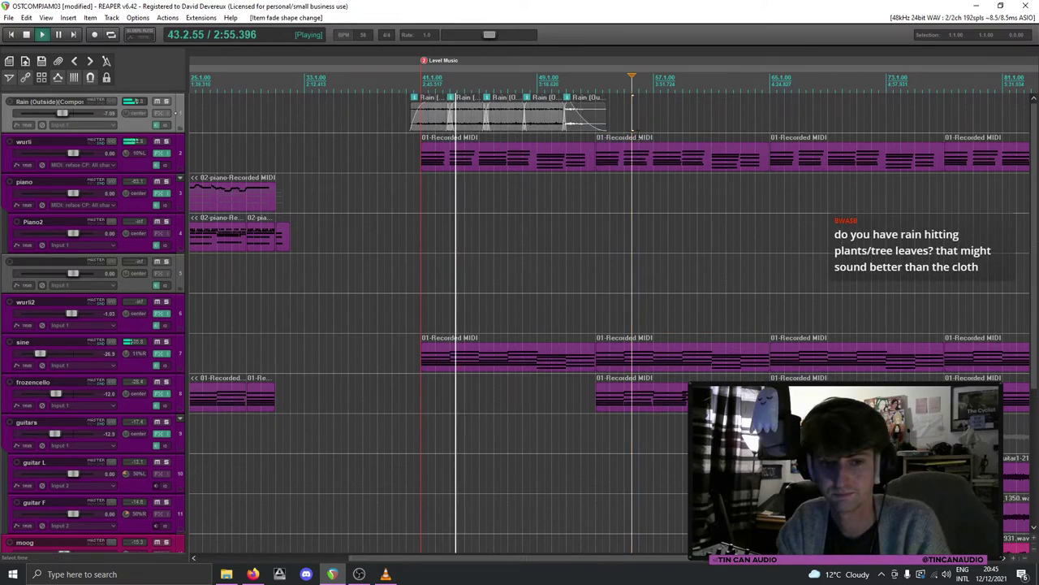
left_click(566, 118)
key("ctrl+s")
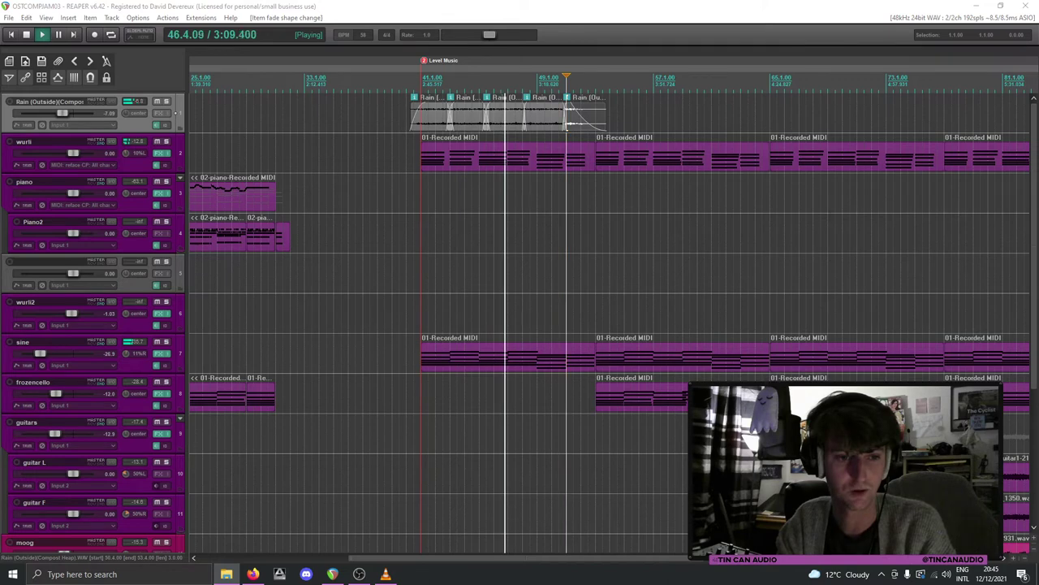
Step: Import Rain With Cloth Impact.WAV onto the Rain (Outside) track after the existing clips and audition it soloed
left_click_drag(641, 121, 646, 120)
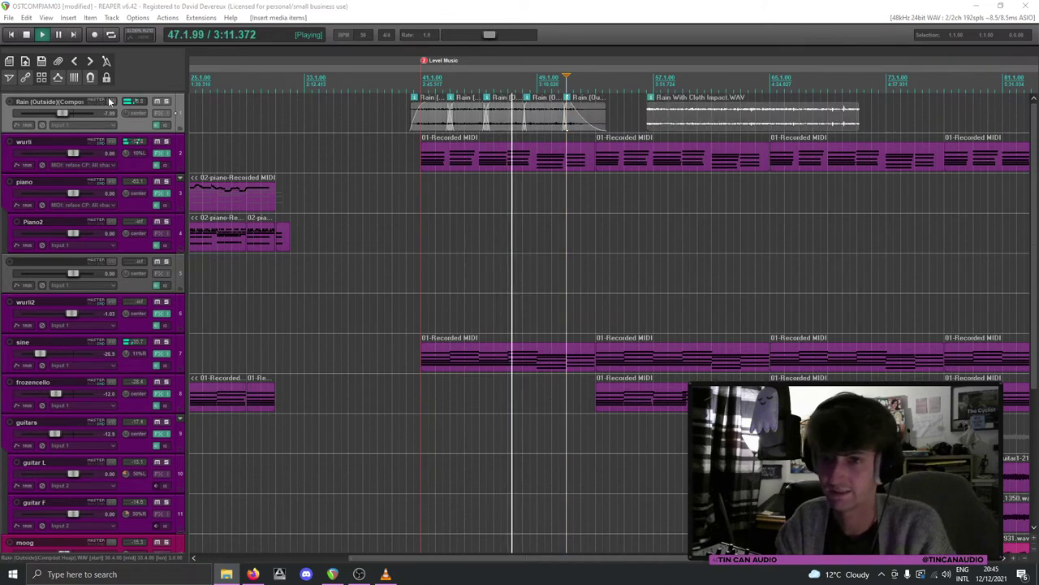
key("F6")
key("space")
left_click(648, 128)
key("space")
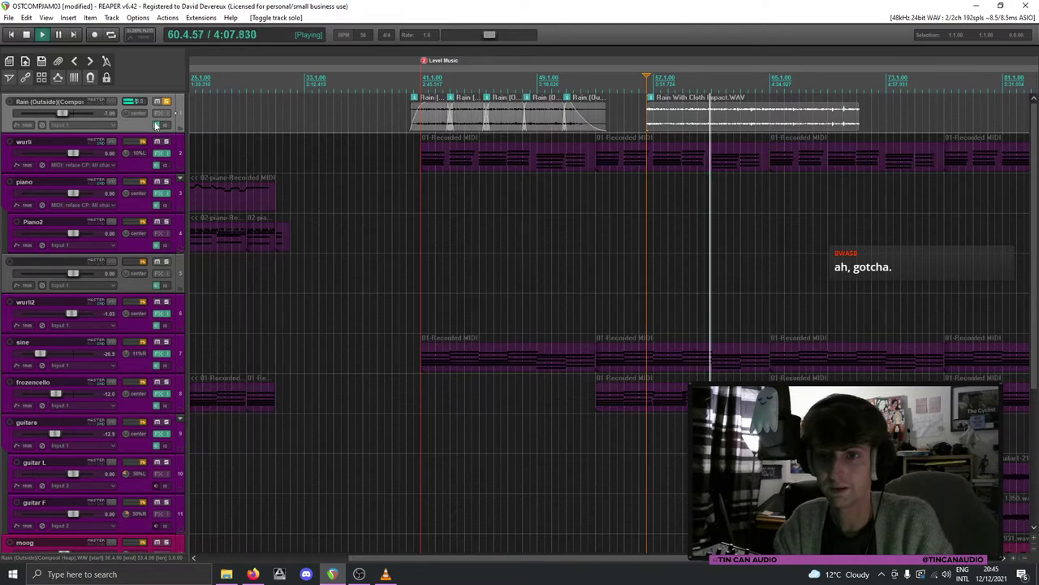
Step: Move Rain With Cloth Impact.WAV onto a new track starting at 40.2.00, and add a short fade-in
key("ctrl+t")
left_click_drag(753, 107, 516, 144)
key("space")
left_click(416, 144)
key("space")
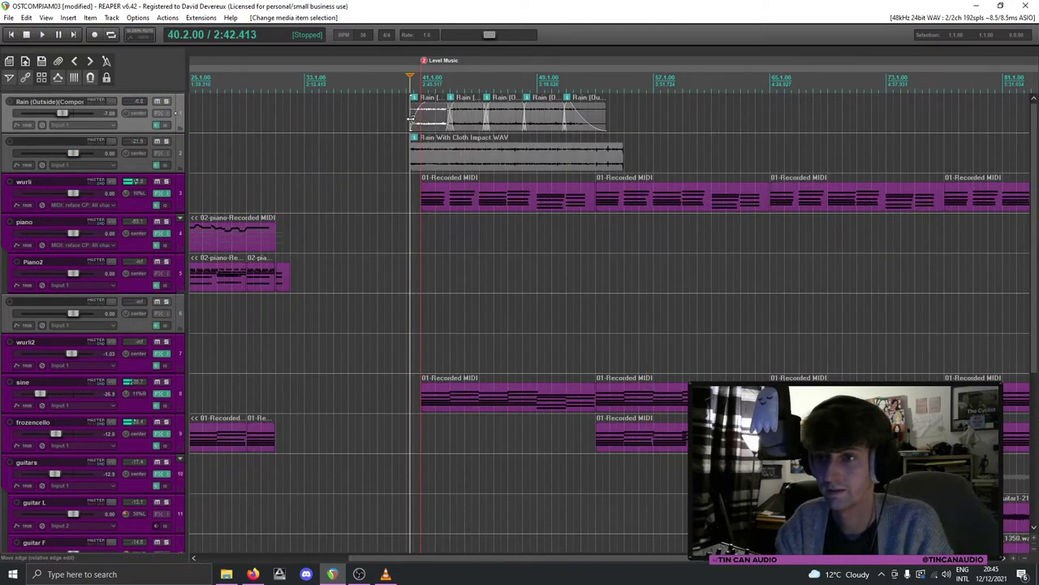
left_click_drag(411, 144, 421, 152)
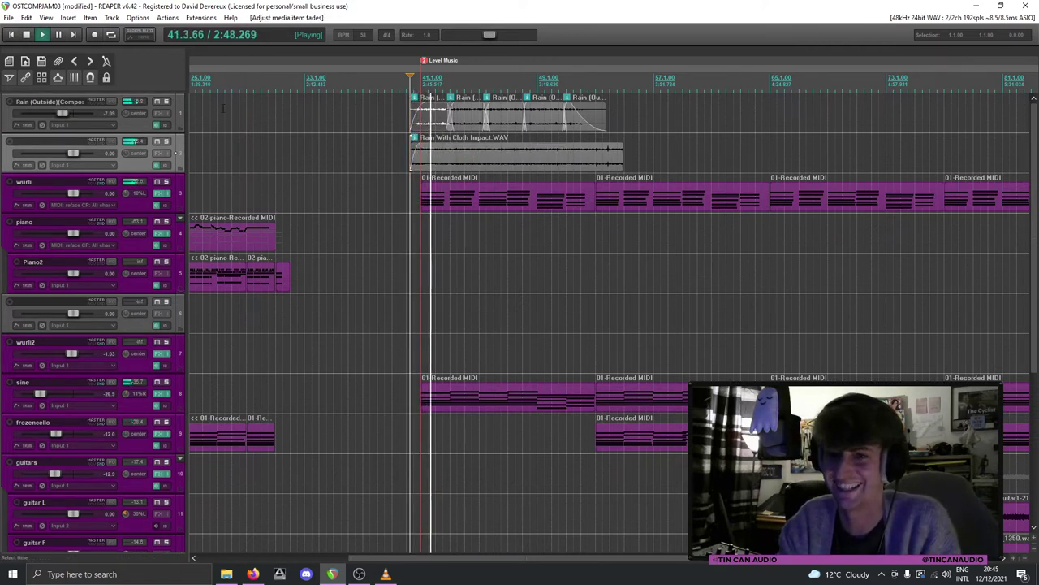
Step: Compare the two rain tracks by muting each in turn, and lower the cloth rain track's volume to -11.5 dB
left_click(156, 101)
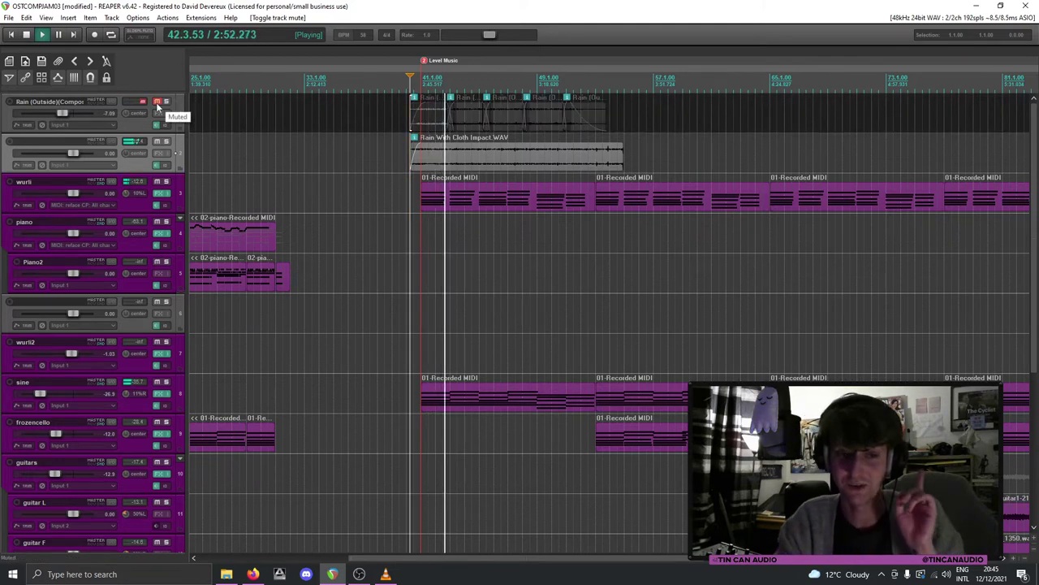
left_click(157, 101)
left_click(156, 141)
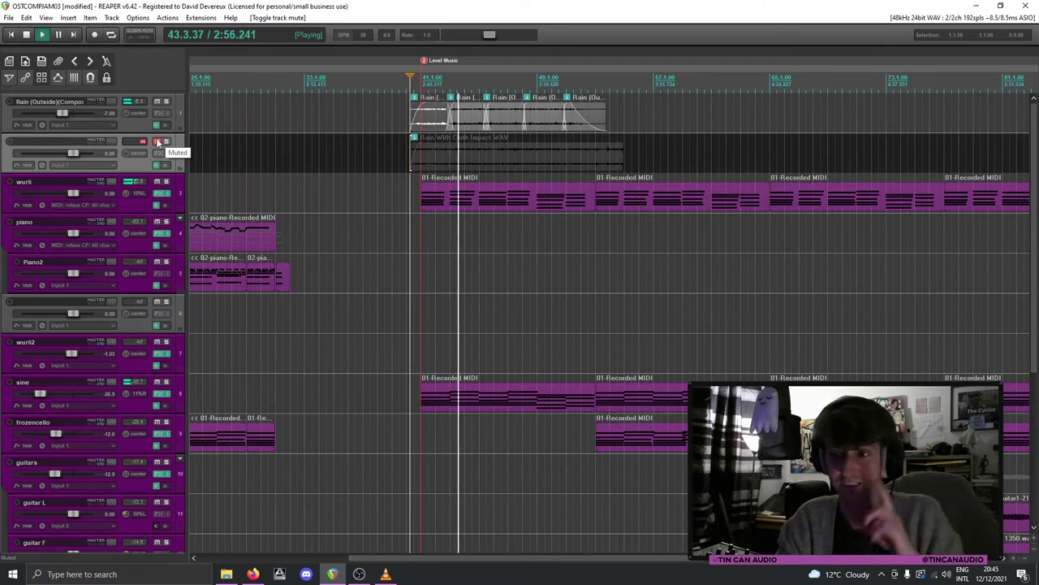
left_click_drag(73, 154, 59, 153)
left_click(157, 142)
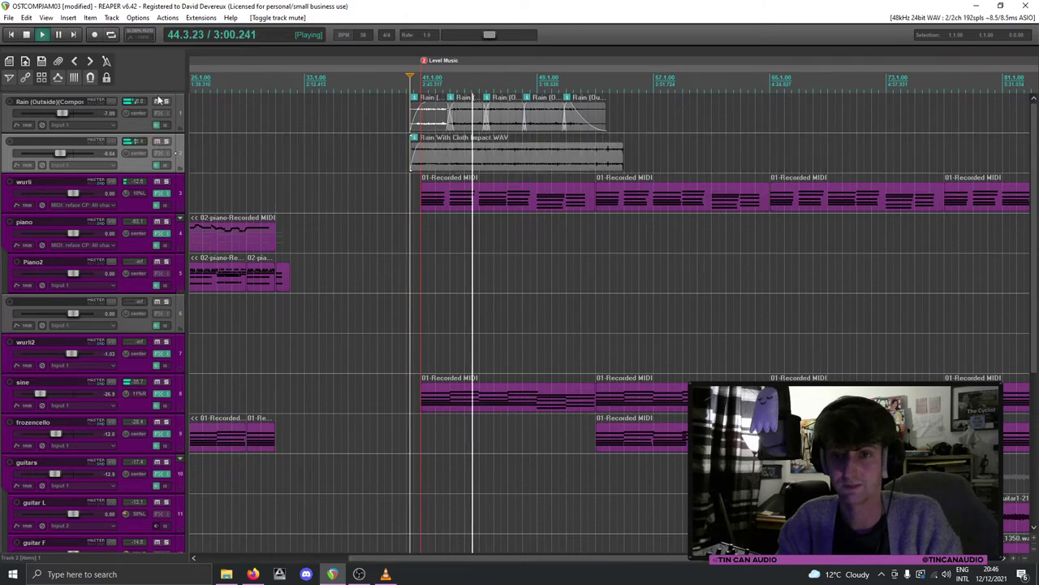
left_click(157, 102)
scroll(60, 154, "down", 2)
scroll(59, 154, "down", 2)
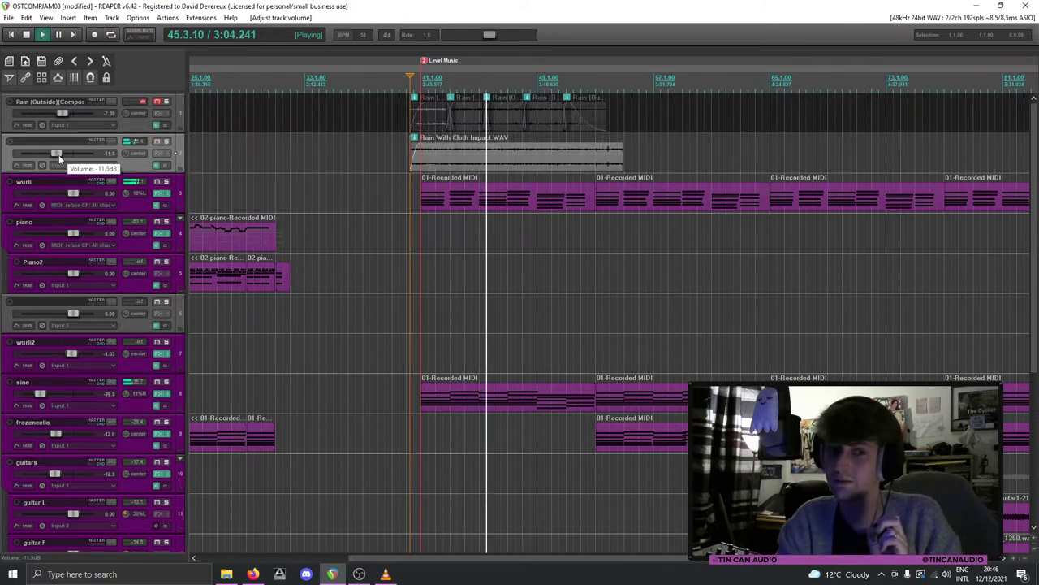
Step: Delete the muted Rain (Outside) track
left_click(568, 123)
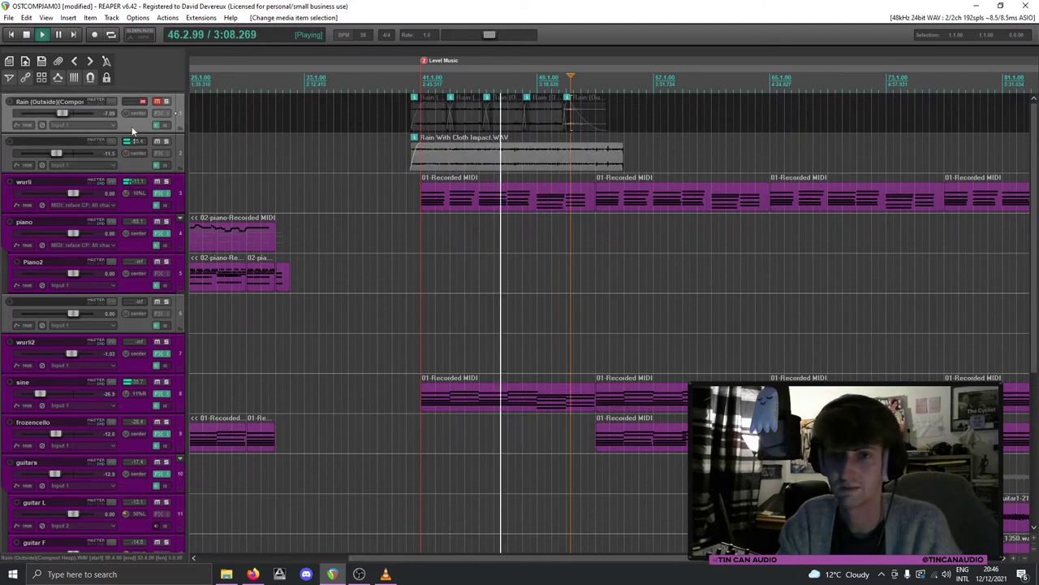
key("Delete")
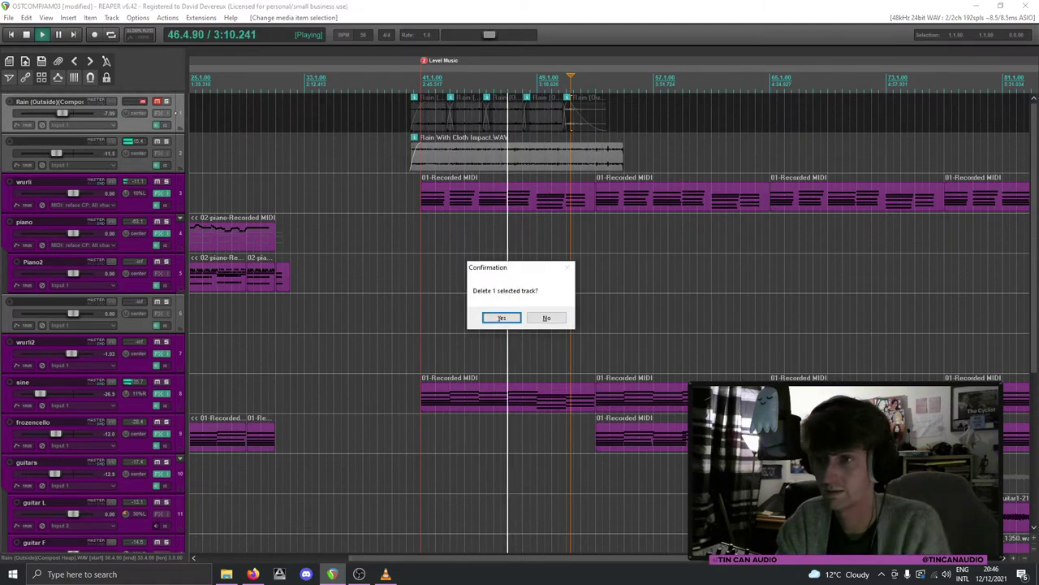
left_click(492, 317)
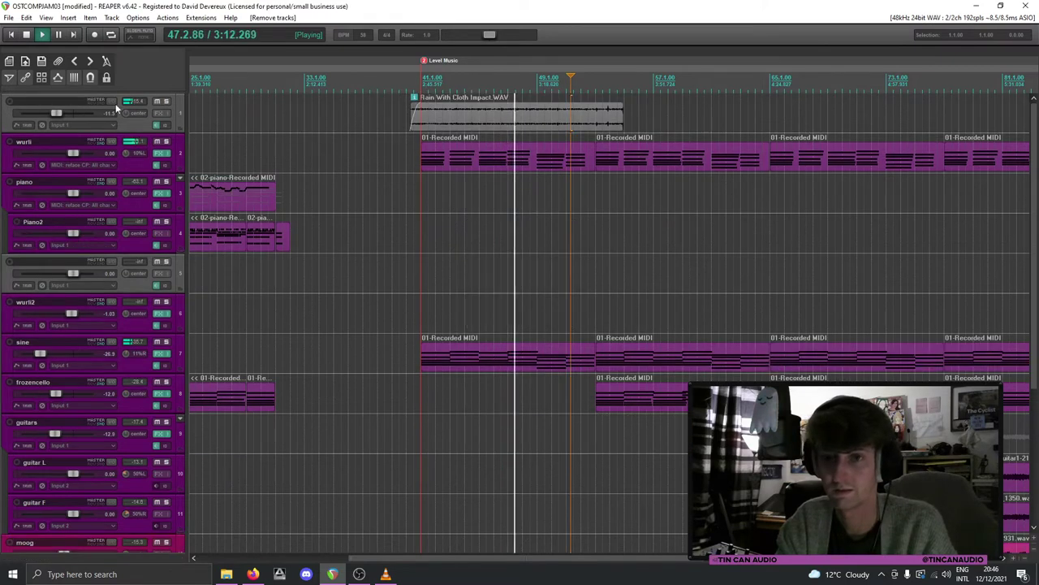
Step: Name the unnamed track holding Rain With Cloth Impact.WAV "Rain"
double_click(40, 102)
type("Rain")
key("Return")
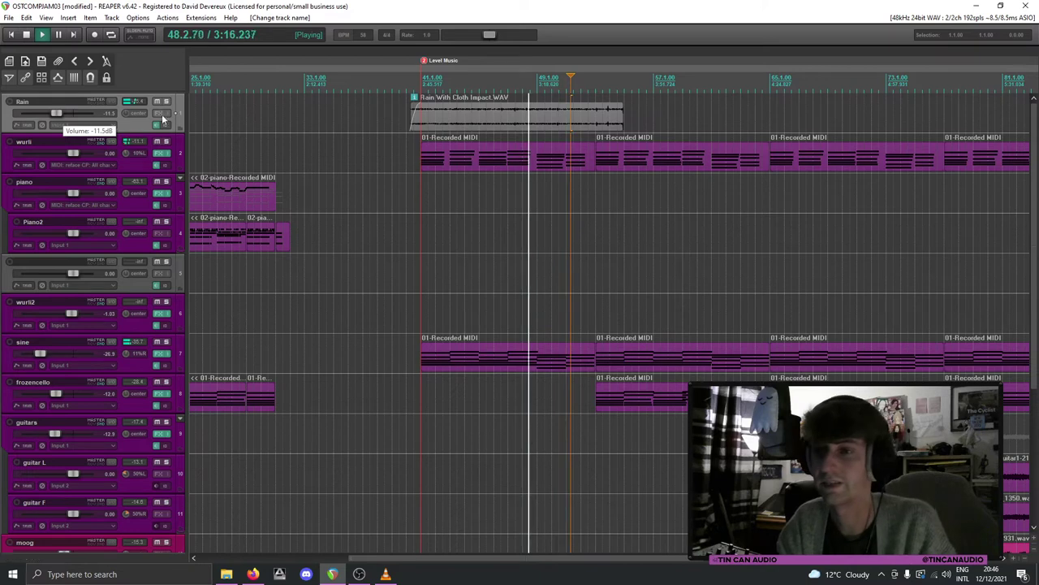
Step: Trim the end of Rain With Cloth Impact.WAV to about bar 53 and add a curved fade-out
left_click_drag(622, 116, 591, 105)
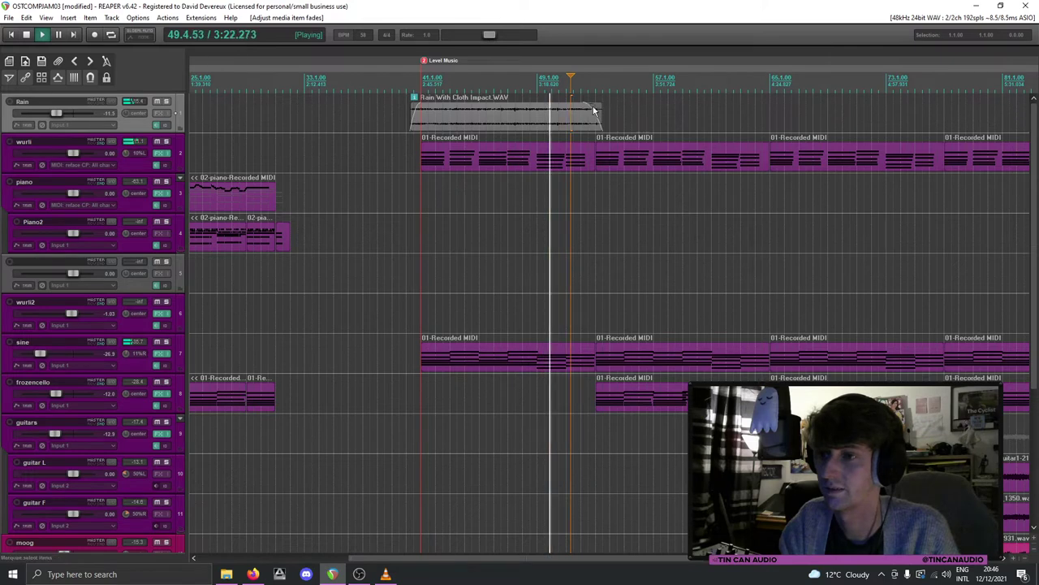
right_click(592, 104)
left_click(598, 123)
left_click(600, 116)
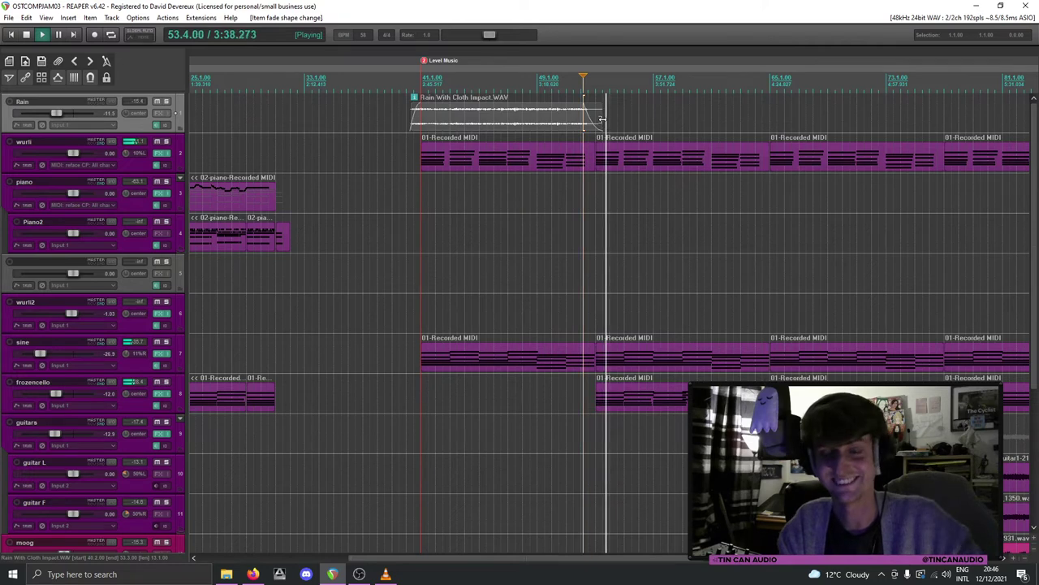
Step: Move the Rain track below moogbass and give it the same blue custom colour as the lofi tracks
left_click_drag(142, 125, 142, 453)
left_click_drag(3, 446, 65, 449)
right_click(130, 427)
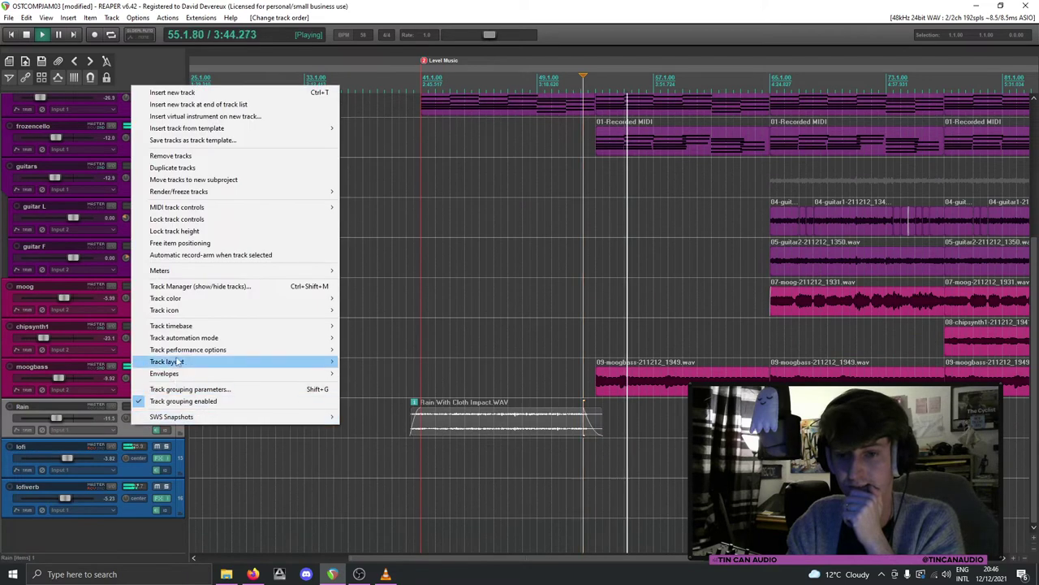
mouse_move(187, 303)
left_click(360, 298)
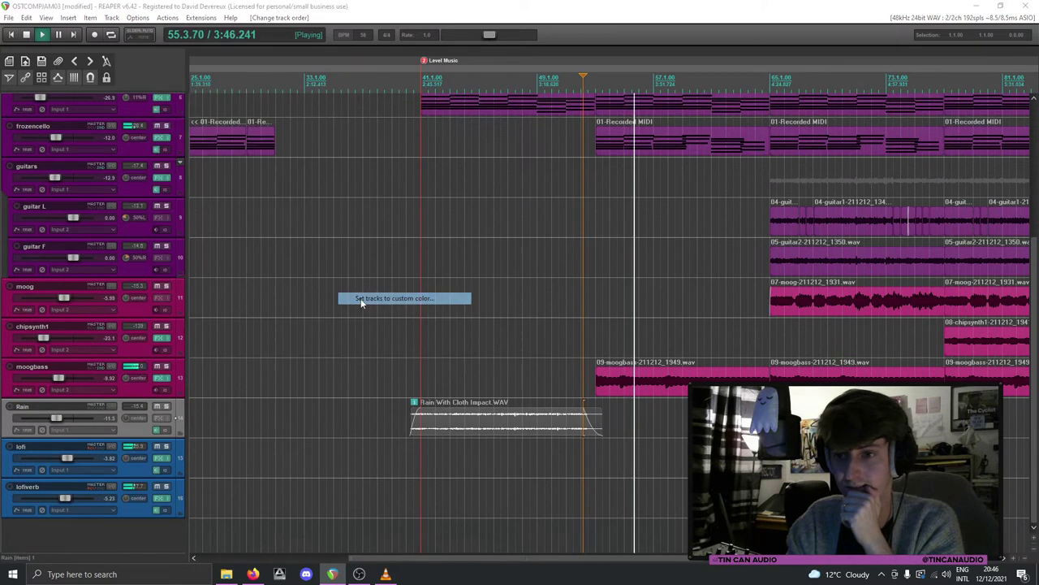
left_click(27, 146)
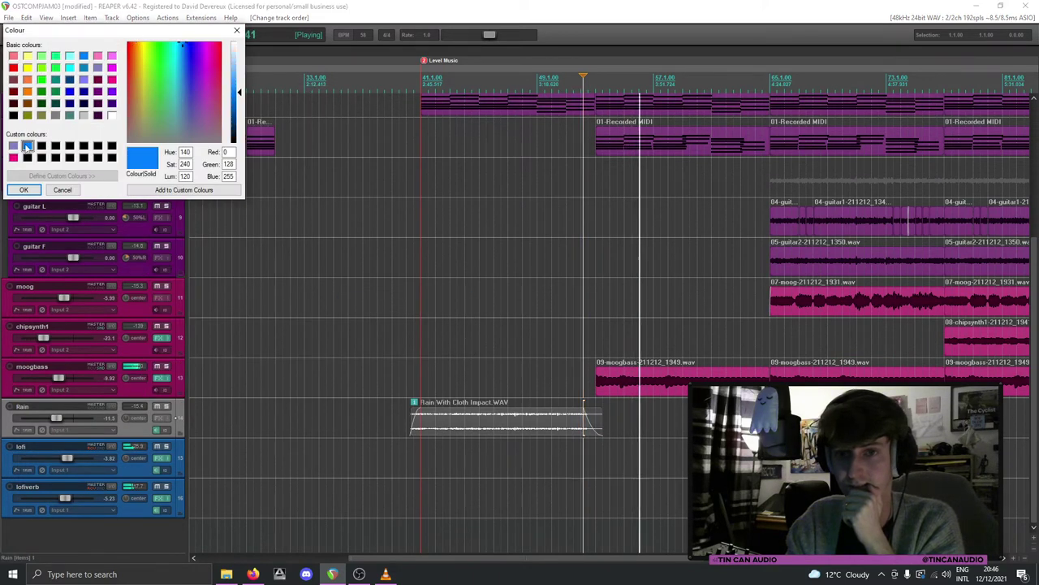
left_click(24, 190)
left_click(264, 468)
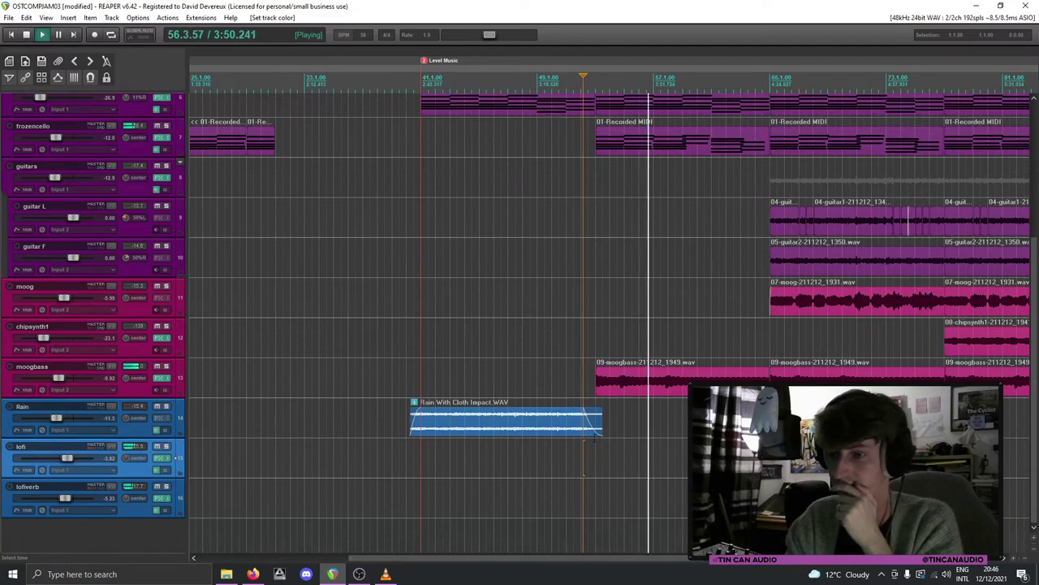
Step: Add the F-MDRIVE YM2612 synth to the unnamed track between Piano2 and wurli2
scroll(609, 325, "down", 2)
scroll(1034, 171, "up", 5)
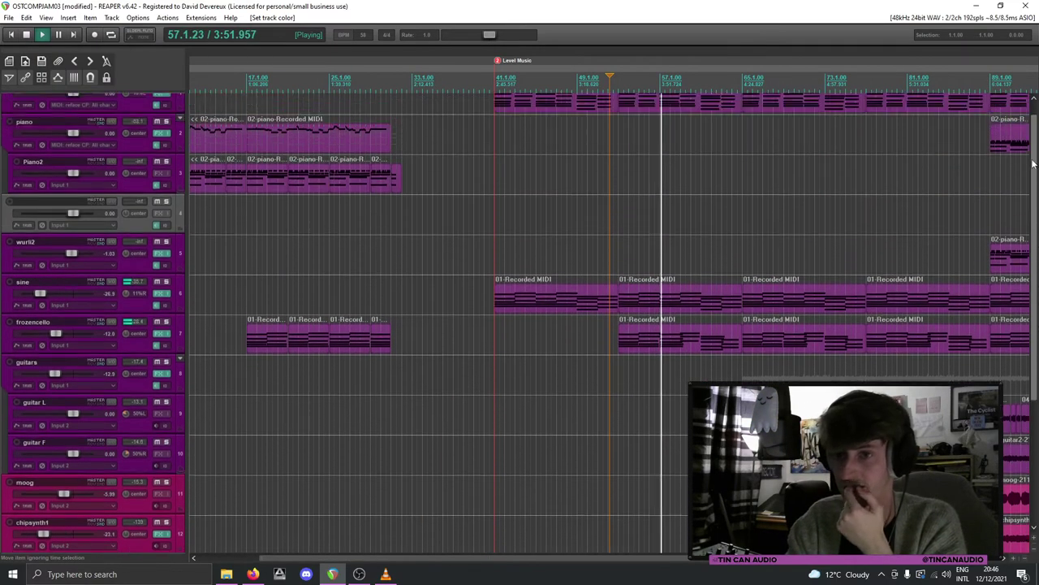
scroll(1034, 171, "up", 1)
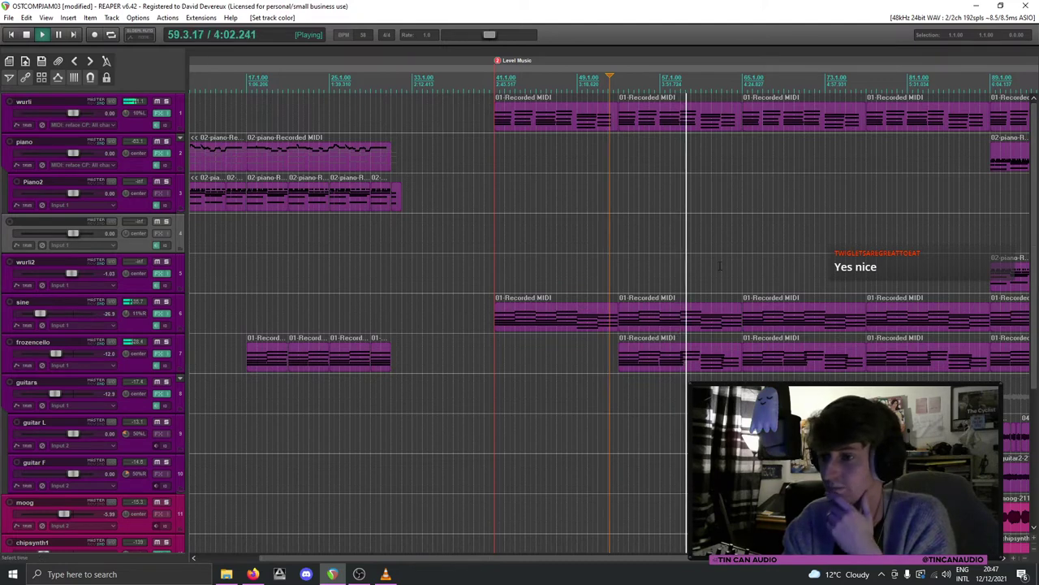
scroll(720, 266, "down", 2)
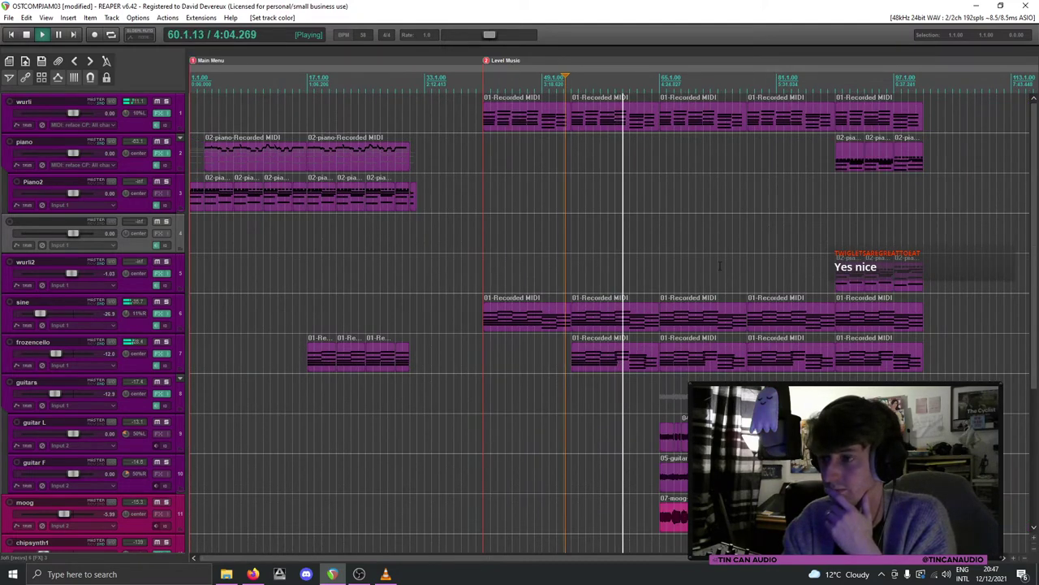
scroll(1036, 215, "down", 1)
scroll(1035, 215, "up", 1)
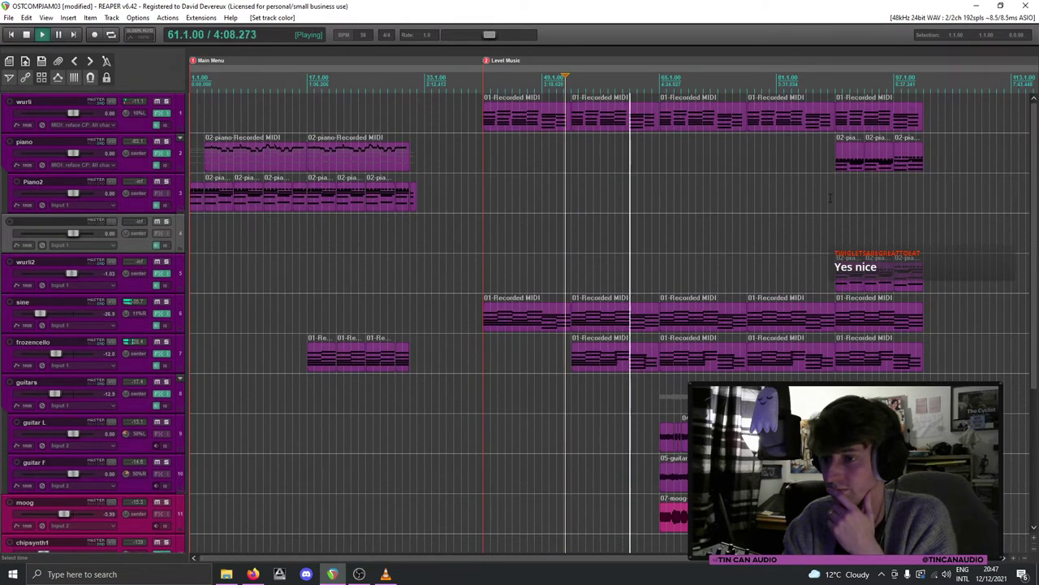
left_click(158, 234)
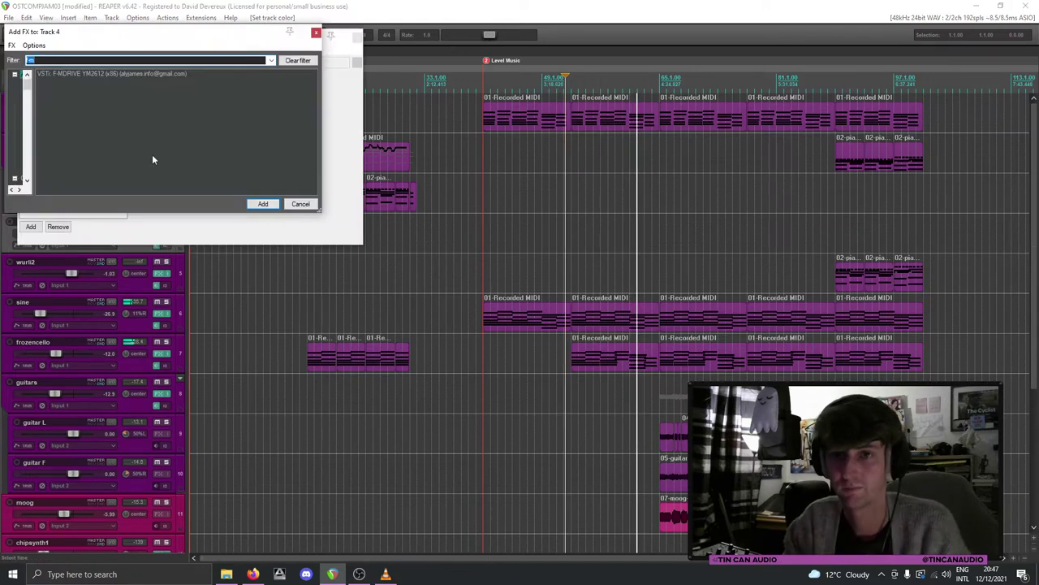
left_click(85, 77)
key("Return")
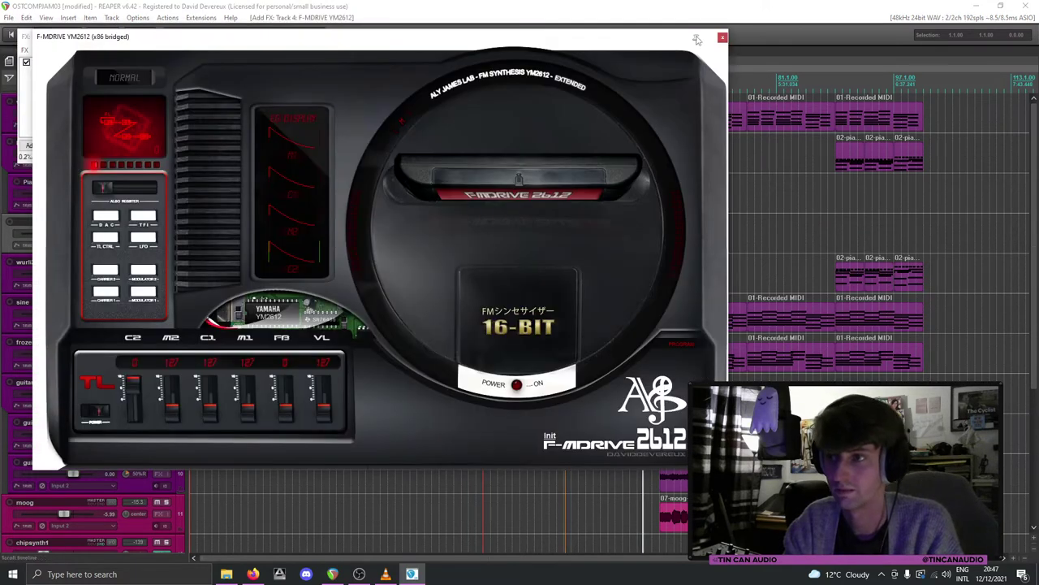
left_click(722, 38)
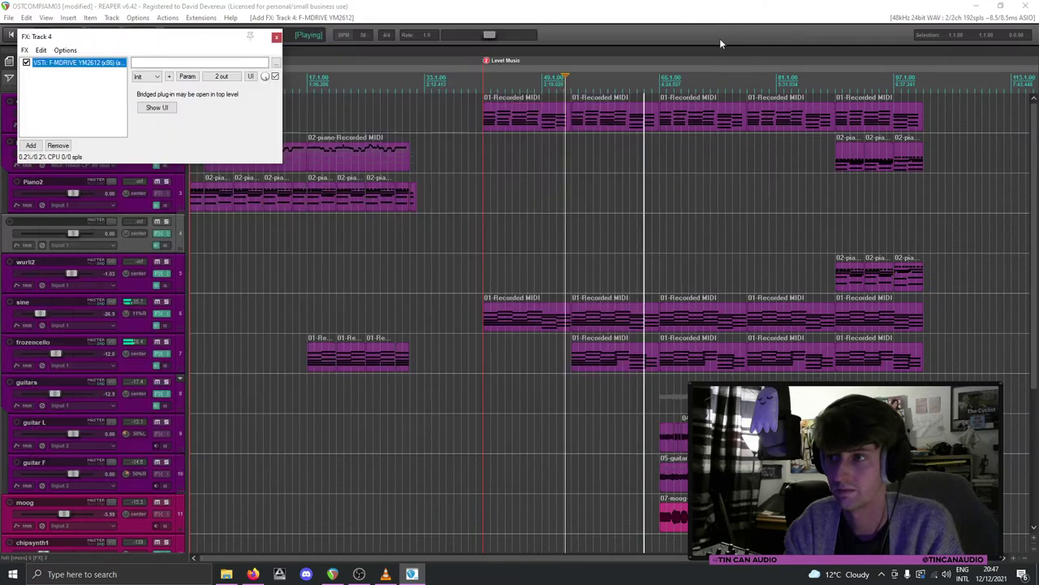
left_click(278, 38)
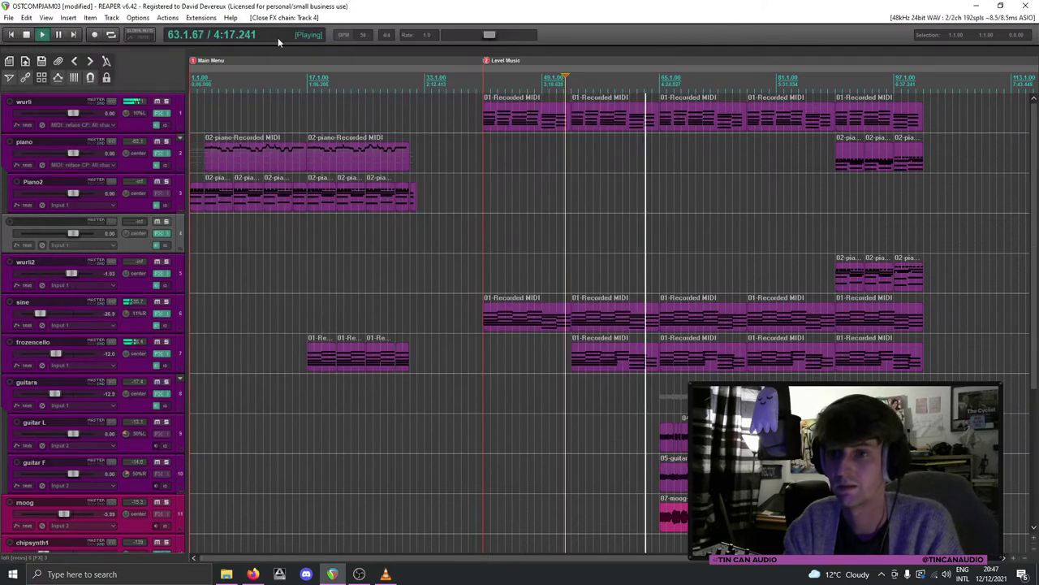
Step: Copy the piano track's melody item at bar 17 and paste it onto the unnamed F-MDRIVE track at bar 89
left_click(353, 166)
left_click(161, 234)
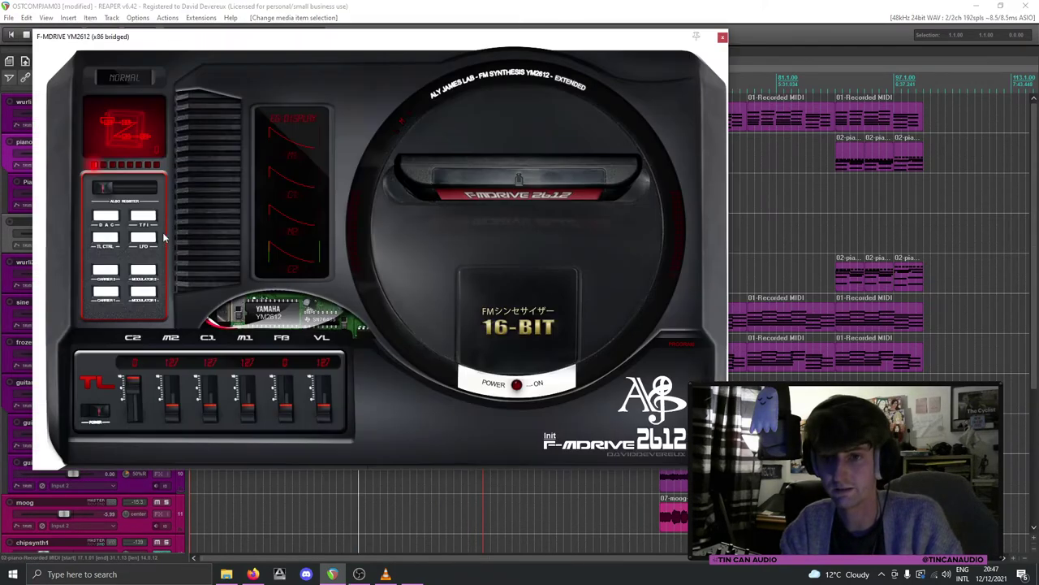
left_click(722, 37)
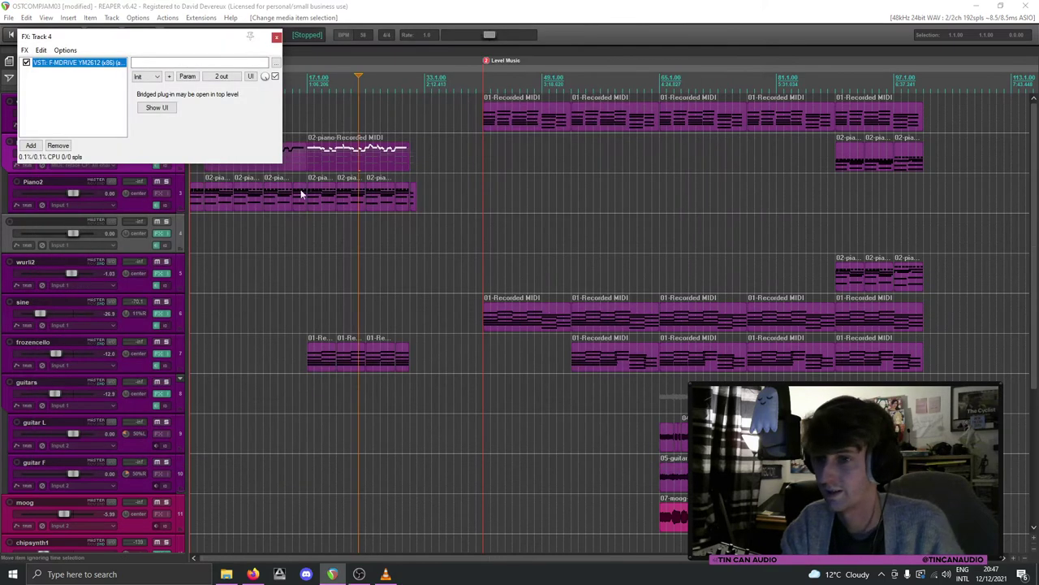
left_click(276, 37)
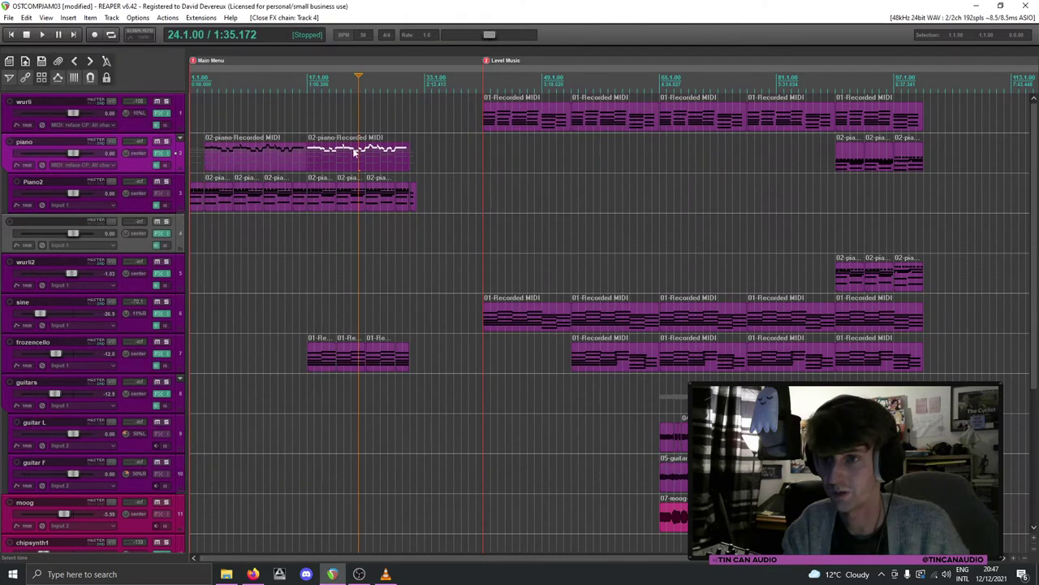
left_click(836, 237)
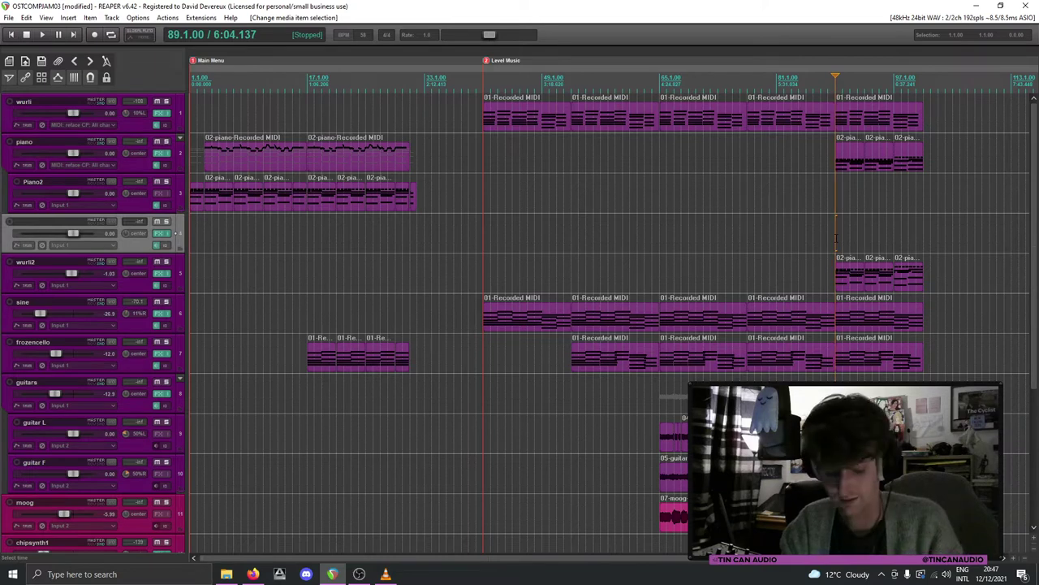
key("ctrl+v")
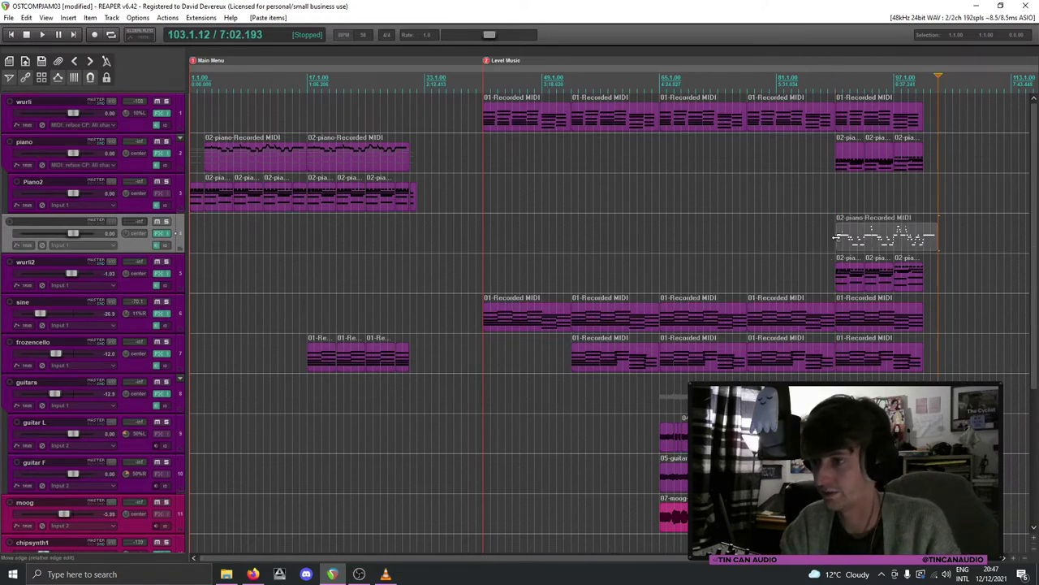
Step: Solo the F-MDRIVE track and transpose all notes of its pasted piano item by -12 semitones
left_click(165, 221)
left_click(859, 267)
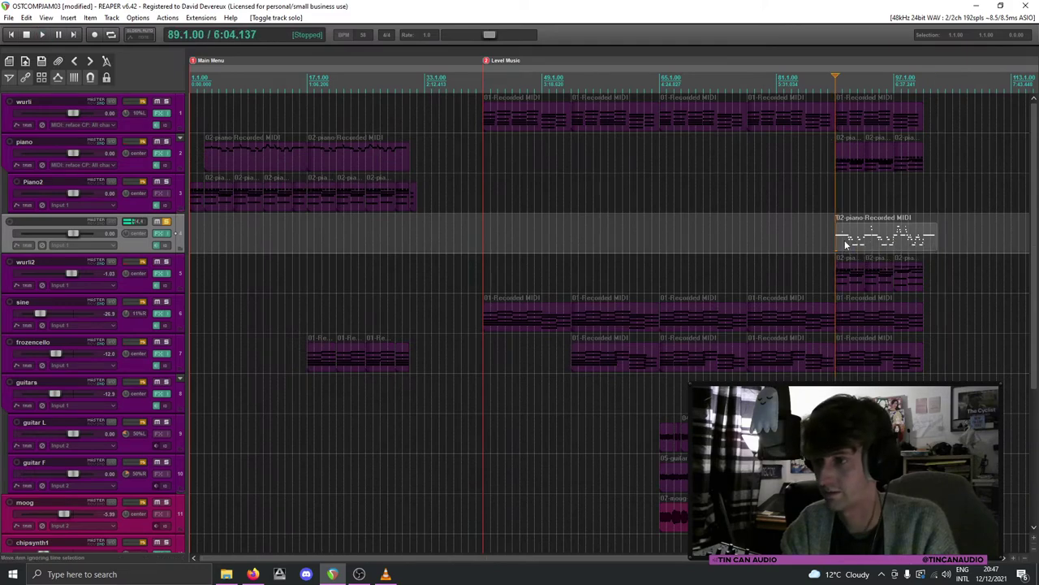
double_click(846, 244)
key("ctrl+t")
type("-12")
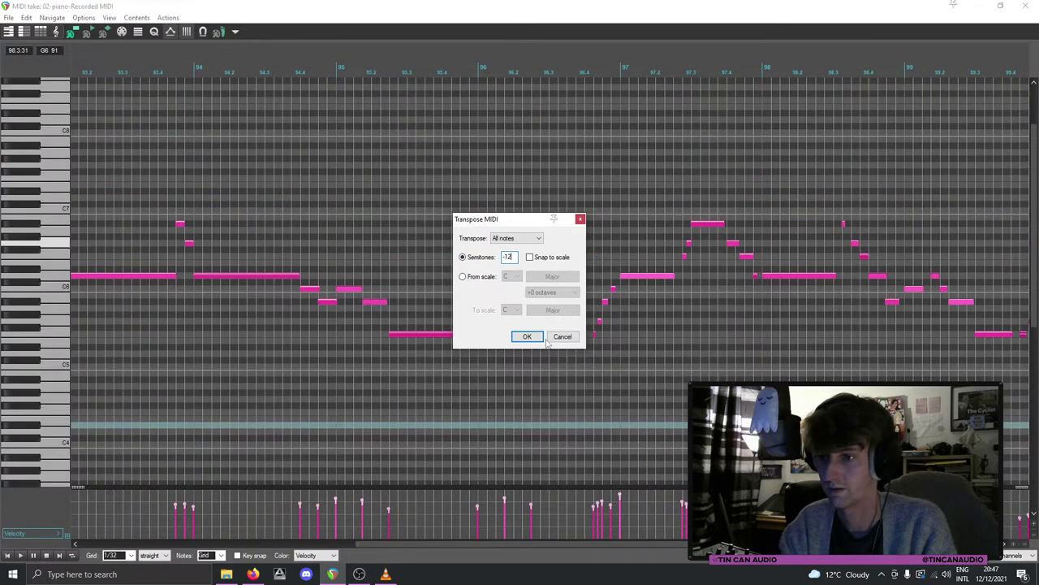
key("Return")
left_click(1025, 6)
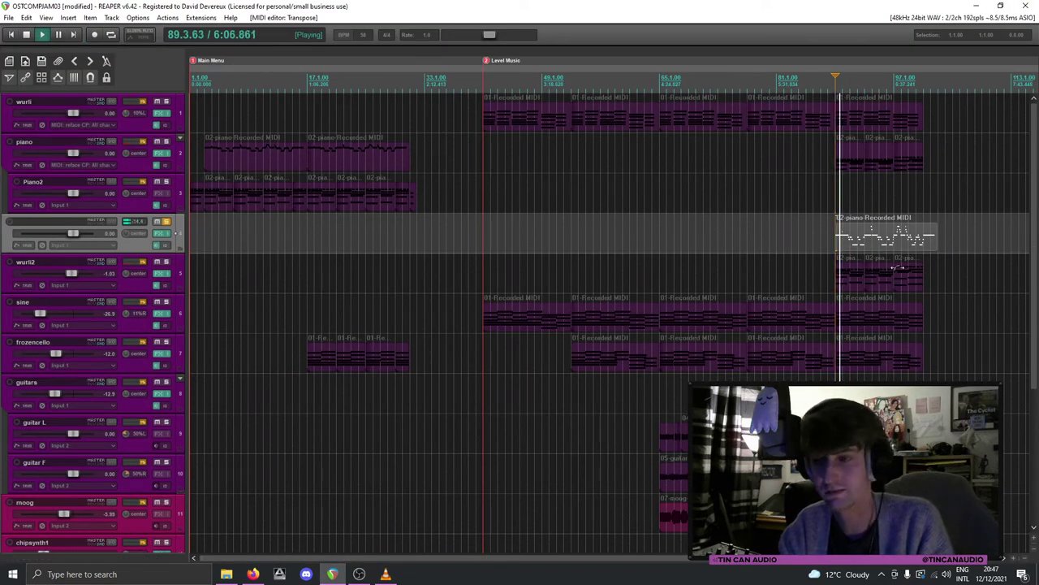
Step: Unsolo the F-MDRIVE track and listen to its melody within the full mix from bar 89 and again from bar 93
key("space")
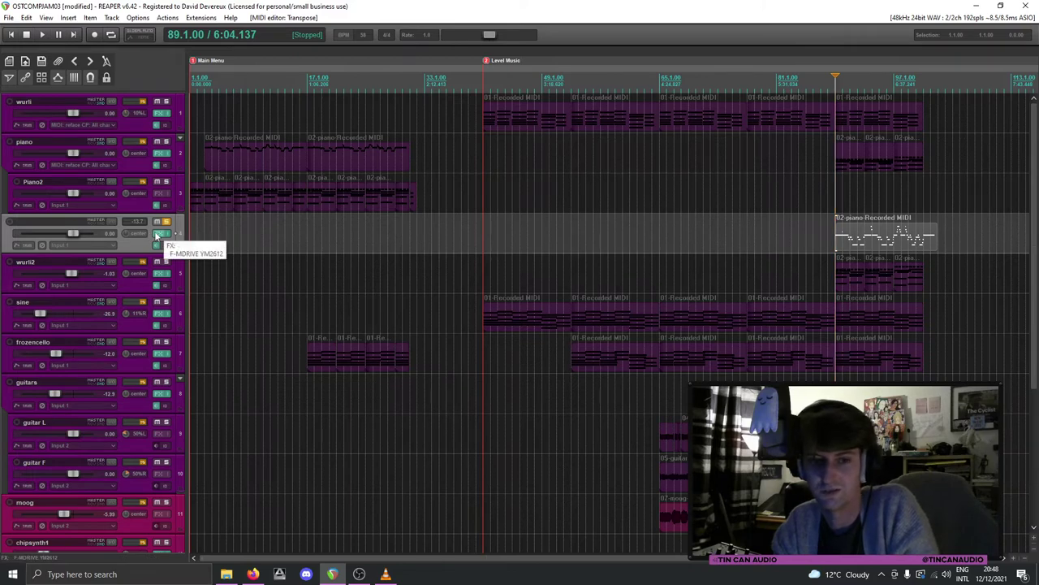
left_click(166, 221)
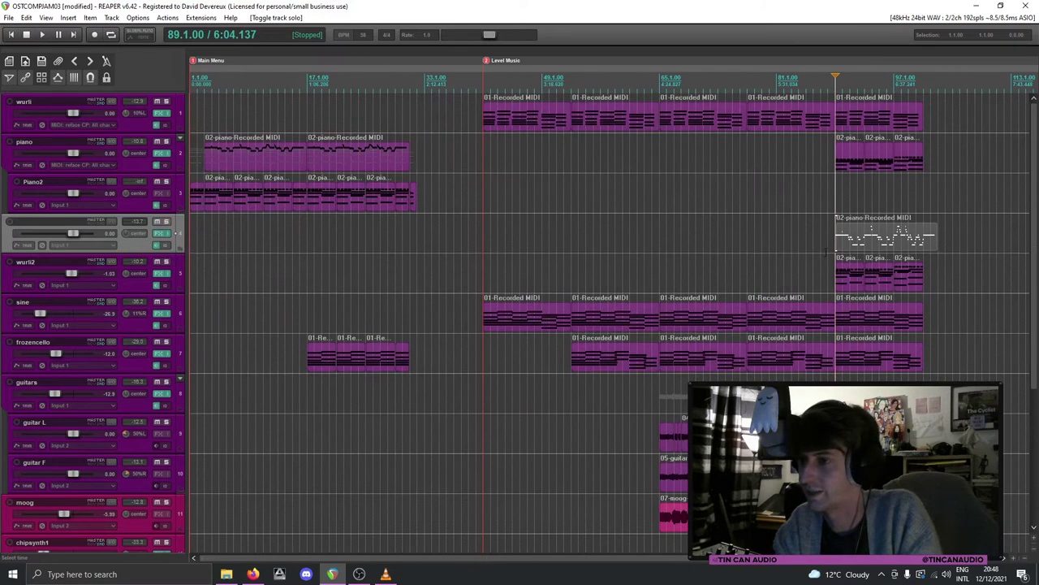
key("space")
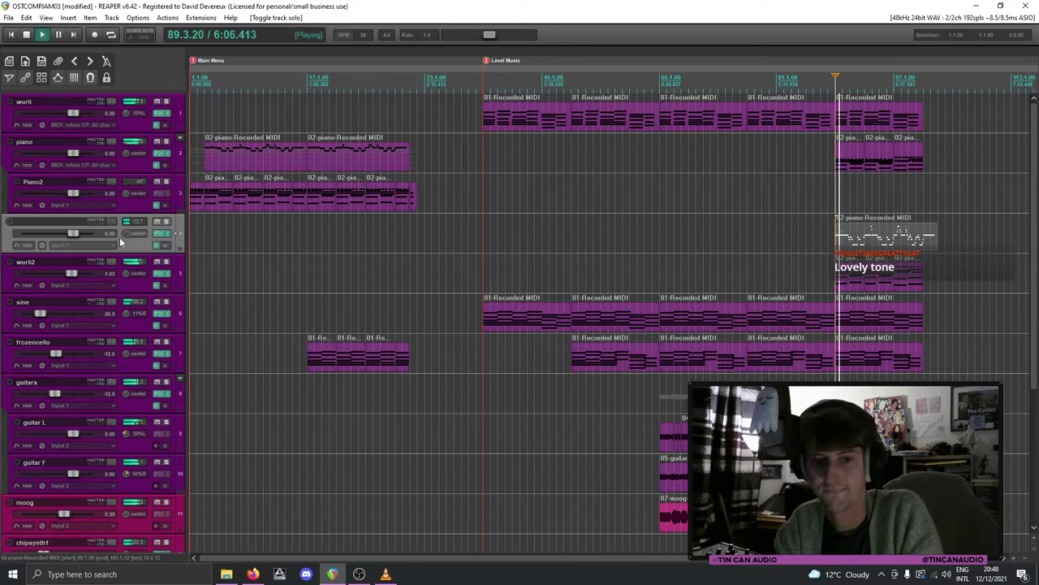
mouse_move(77, 235)
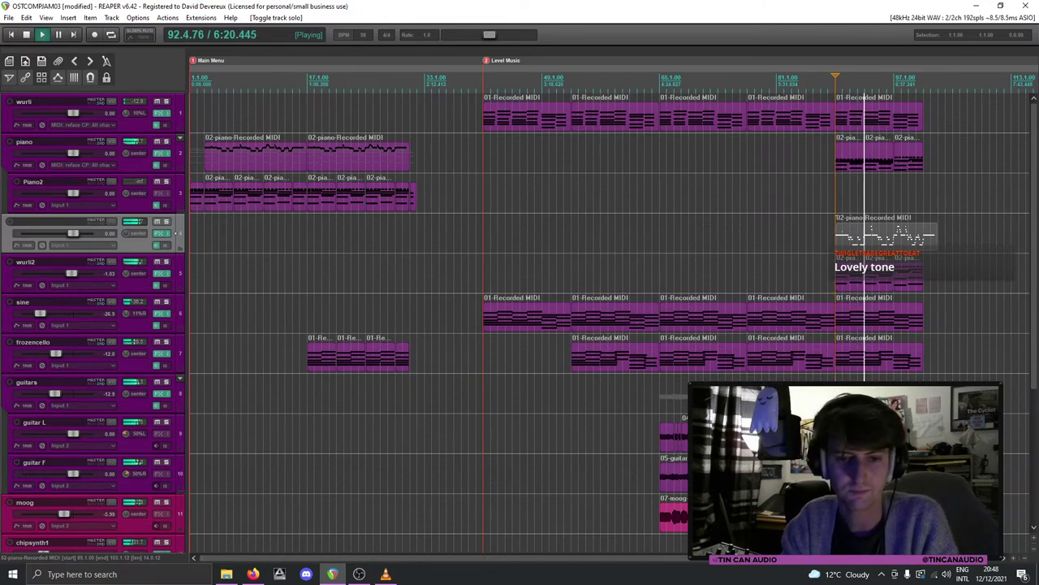
key("space")
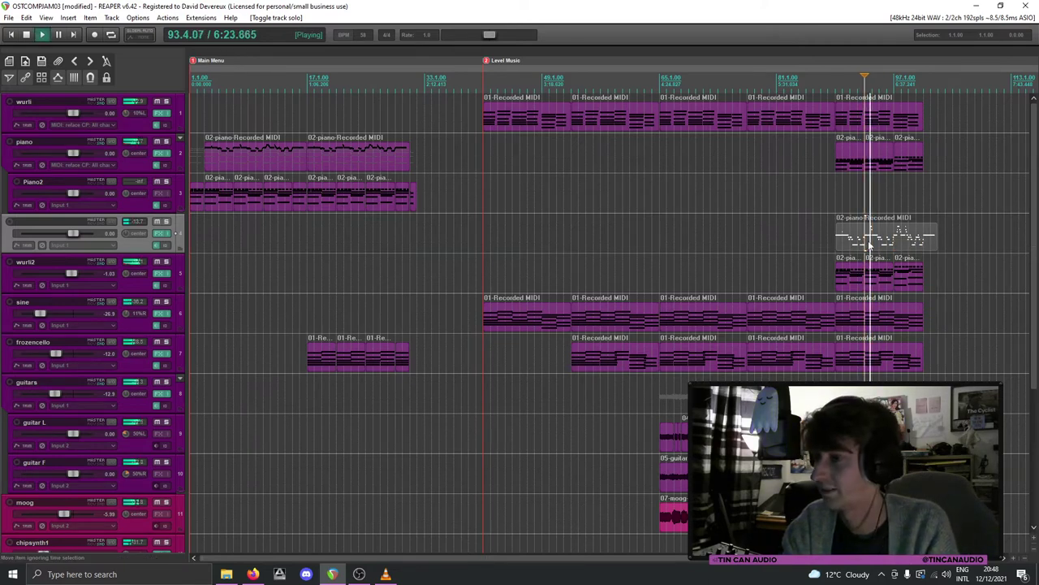
Step: Trim the end of the F-MDRIVE track's melody item to bar 101 and move the item up to the Piano2 track
scroll(870, 244, "up", 6)
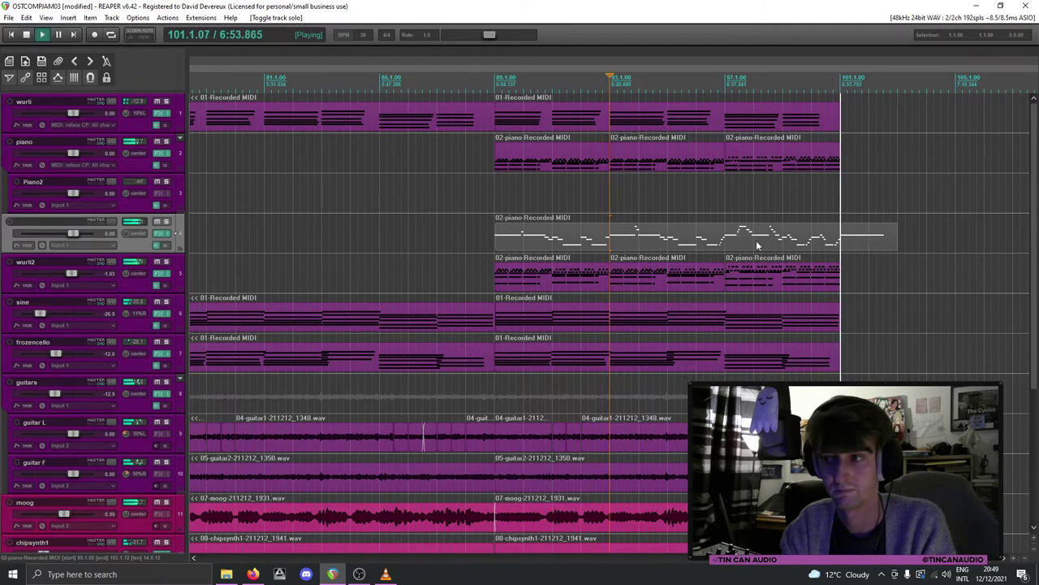
key("space")
left_click_drag(896, 240, 841, 245)
left_click_drag(617, 236, 625, 205)
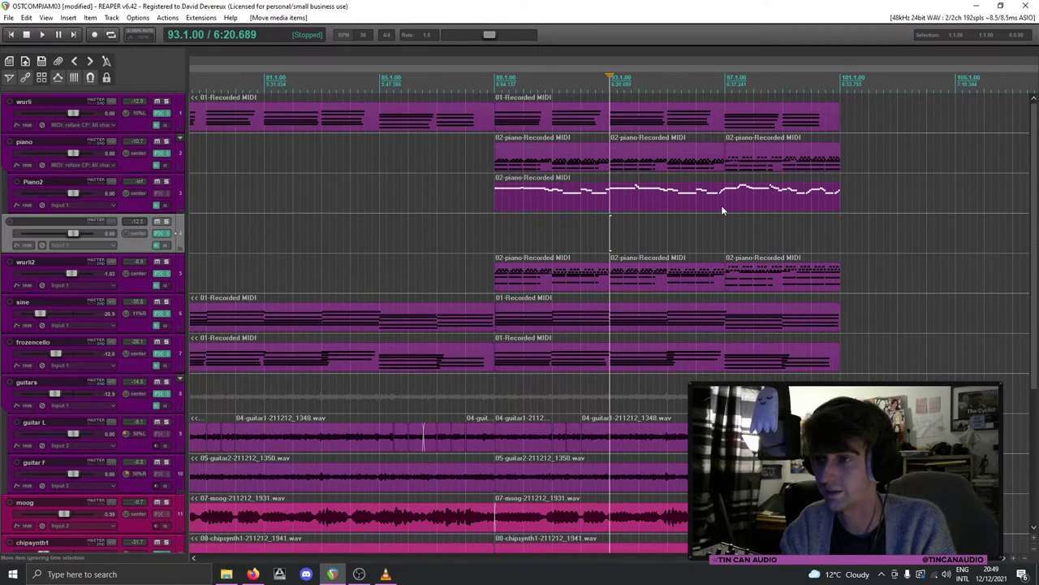
Step: Transpose all notes of the melody item on Piano2 up 12 semitones
double_click(639, 198)
key("ctrl+t")
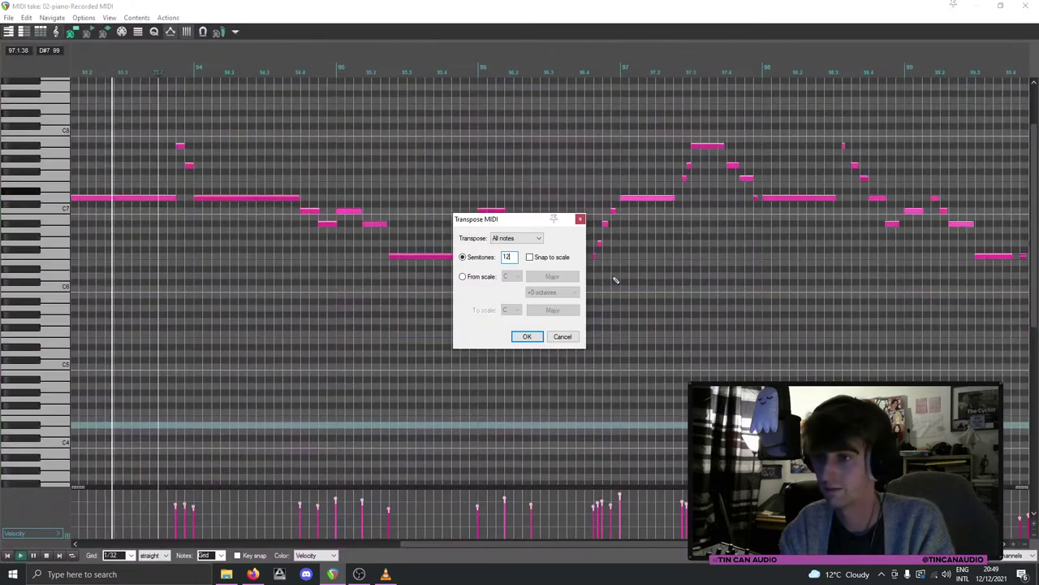
left_click(537, 336)
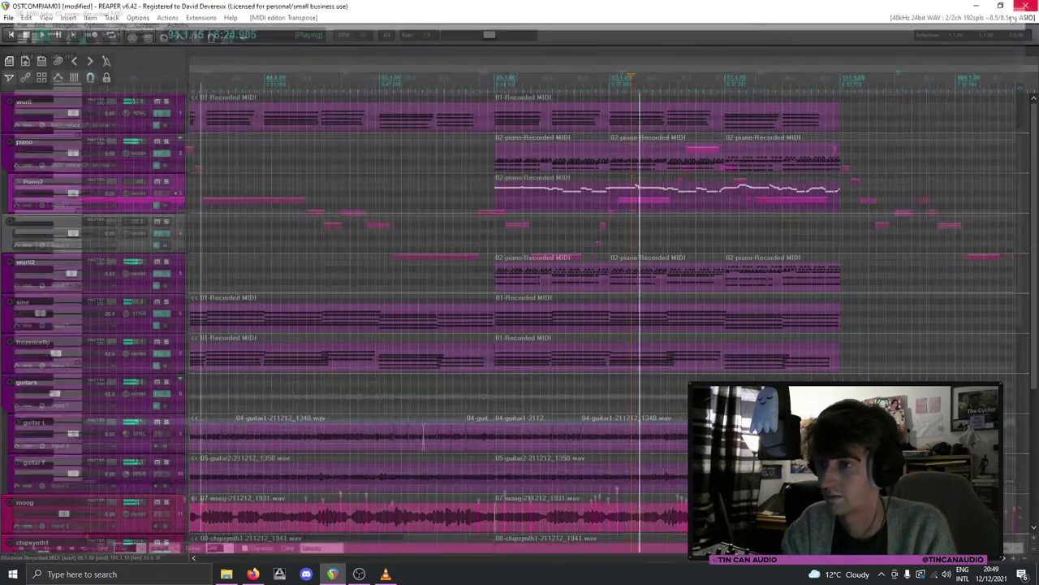
left_click(1025, 5)
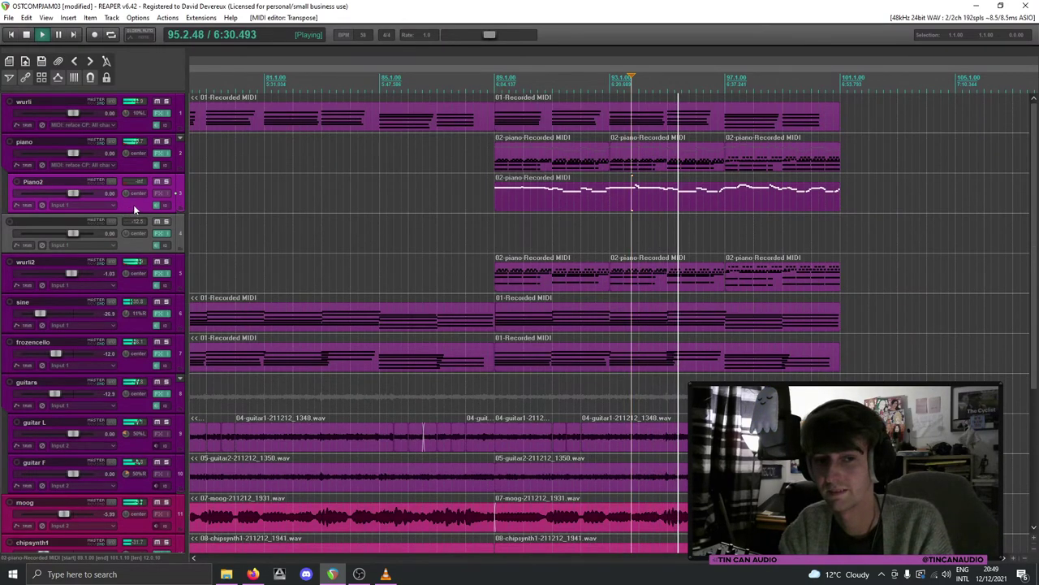
Step: Paste the trimmed lower-octave melody item back onto the F-MDRIVE track at bar 89
left_click(499, 204)
key("space")
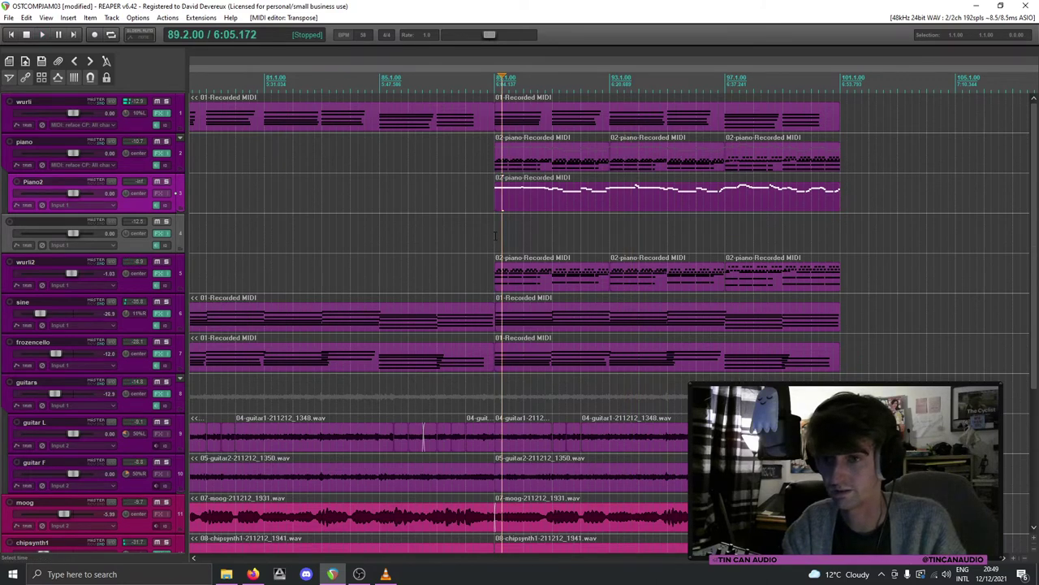
left_click(495, 236)
key("ctrl+v")
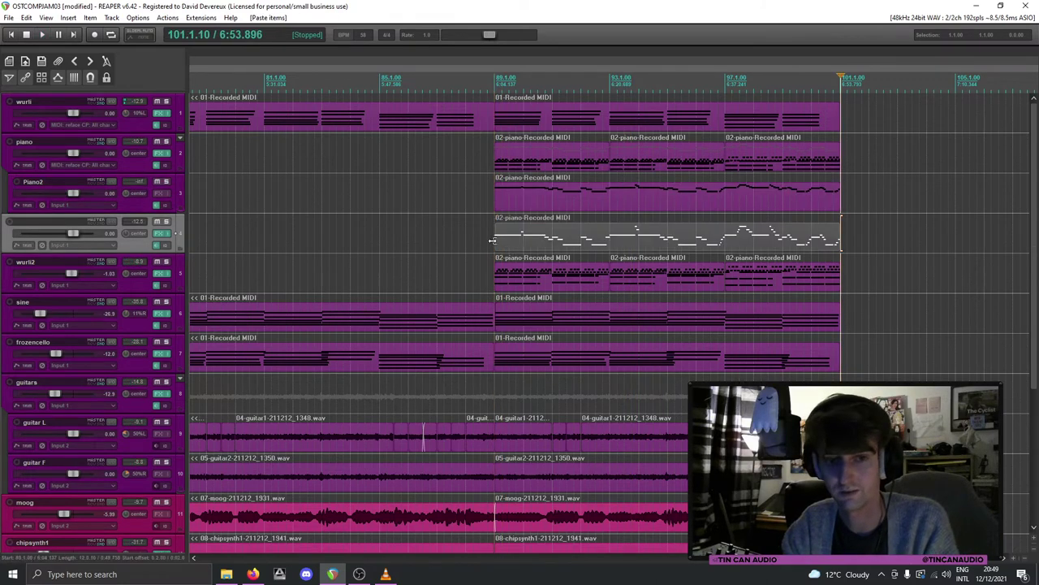
Step: Play from bar 89 and lower the F-MDRIVE track's volume to -16.4 dB
left_click(492, 240)
key("space")
left_click_drag(73, 233, 50, 235)
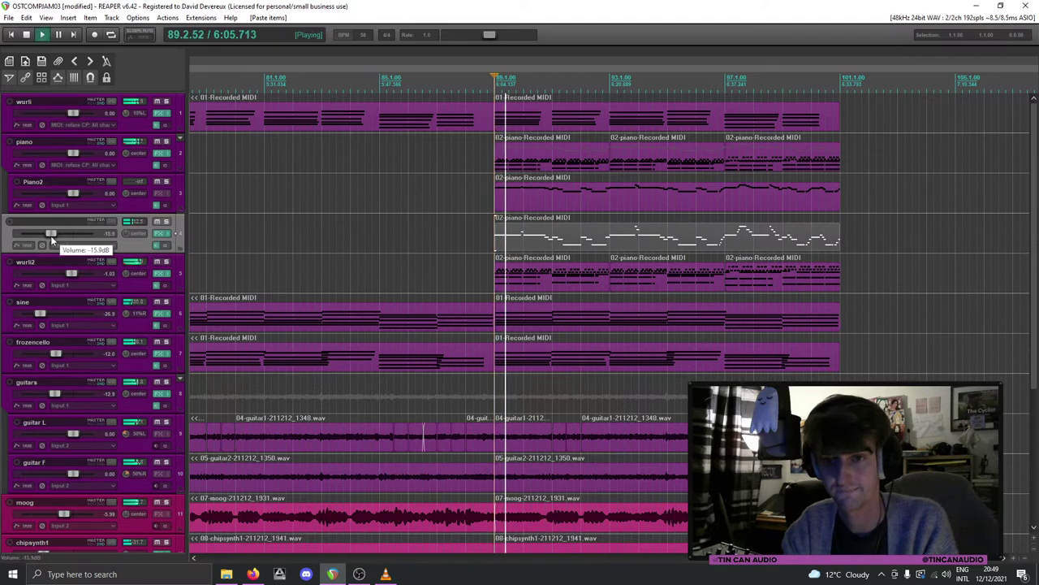
Step: Add the JS Delay w/Tempo Ping-Pong effect after F-MDRIVE YM2612 in track 4's effect chain
left_click(160, 233)
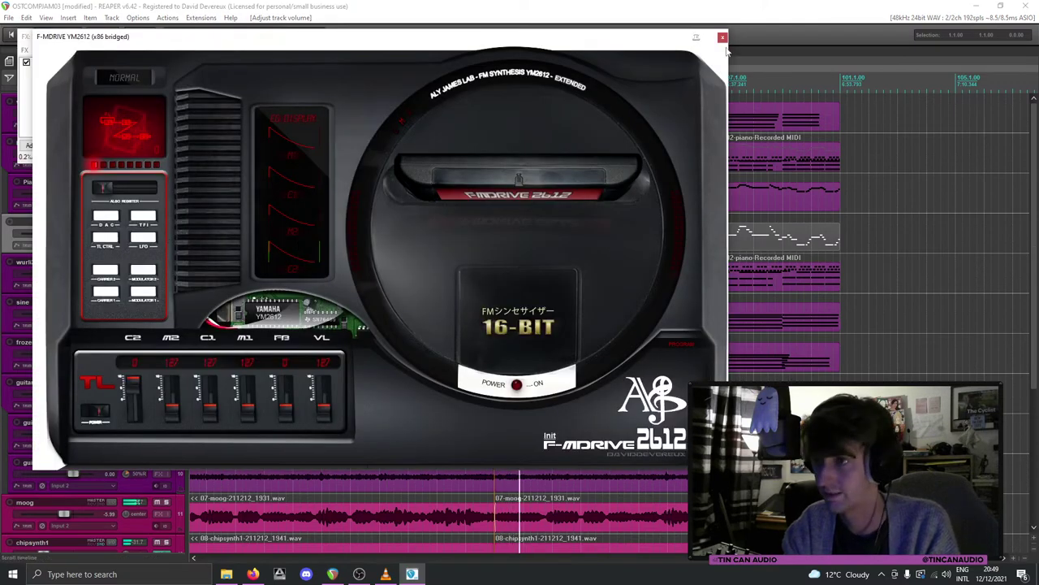
left_click(722, 36)
double_click(39, 146)
type("de")
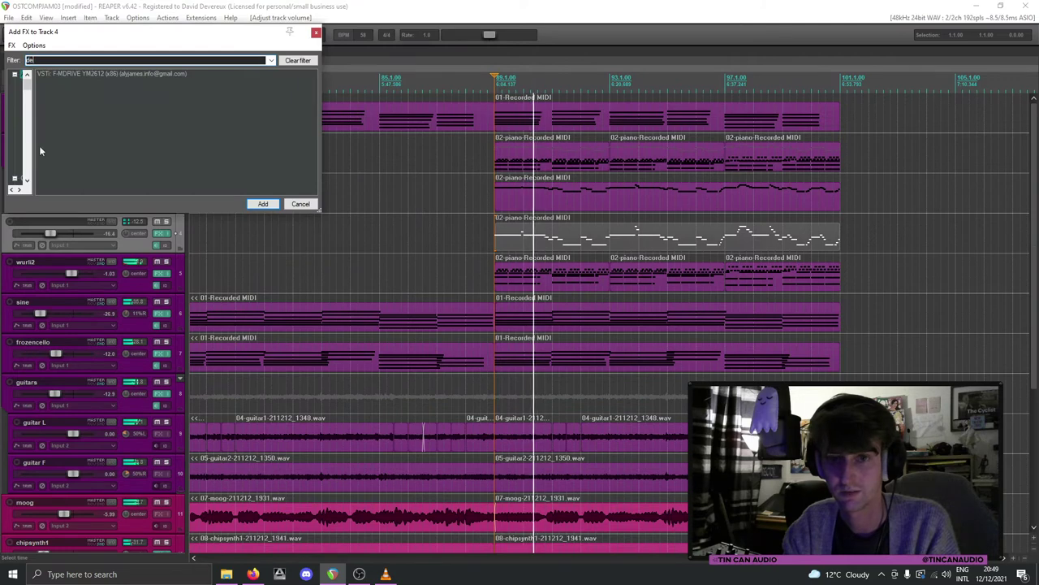
type("lay")
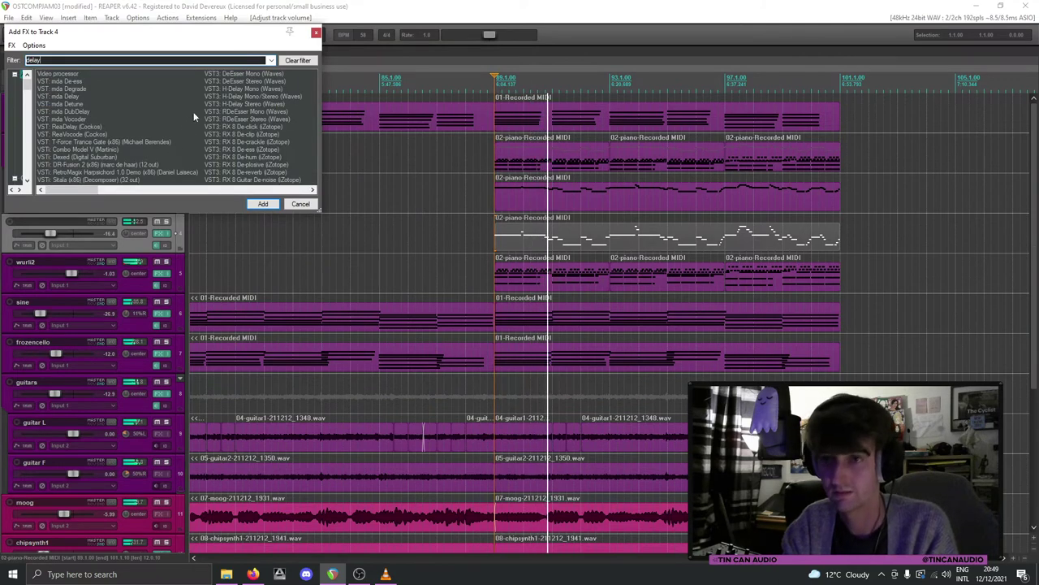
double_click(200, 84)
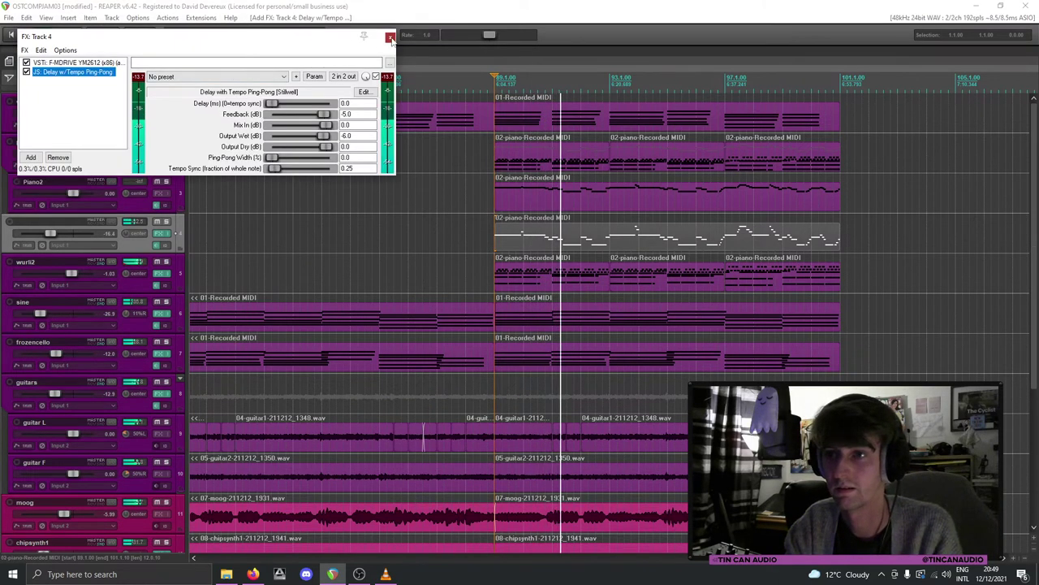
left_click(390, 38)
Step: Raise the F-MDRIVE track's volume to -14.2 dB and name the track segableps
left_click_drag(53, 235, 56, 235)
double_click(61, 221)
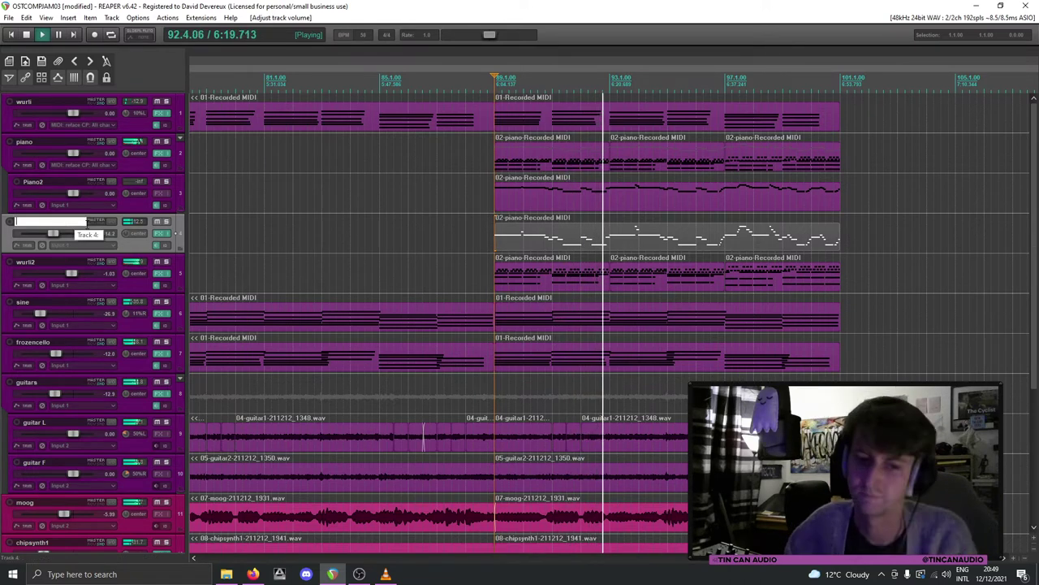
type("sega")
key("Return")
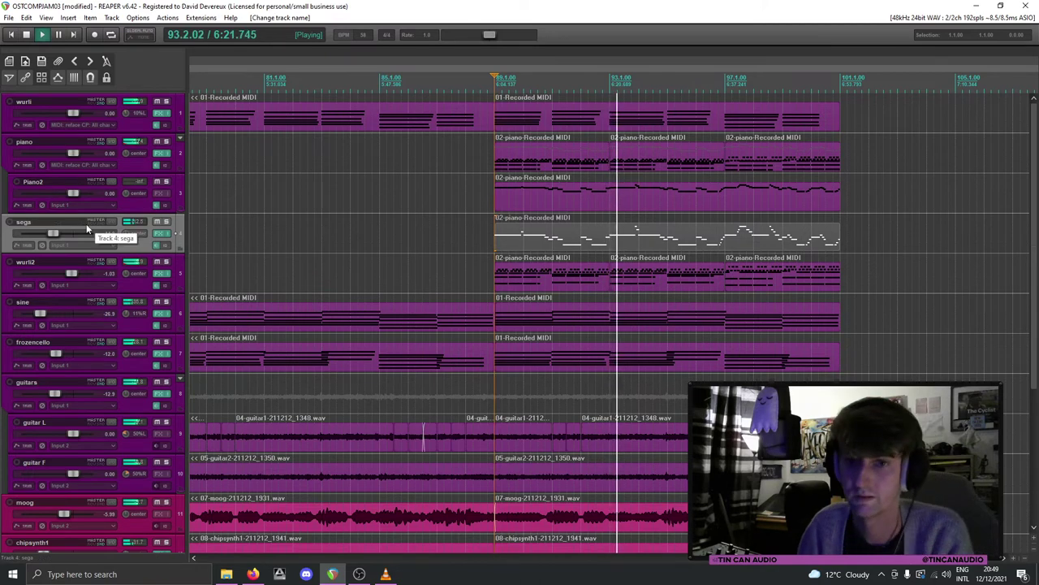
double_click(72, 222)
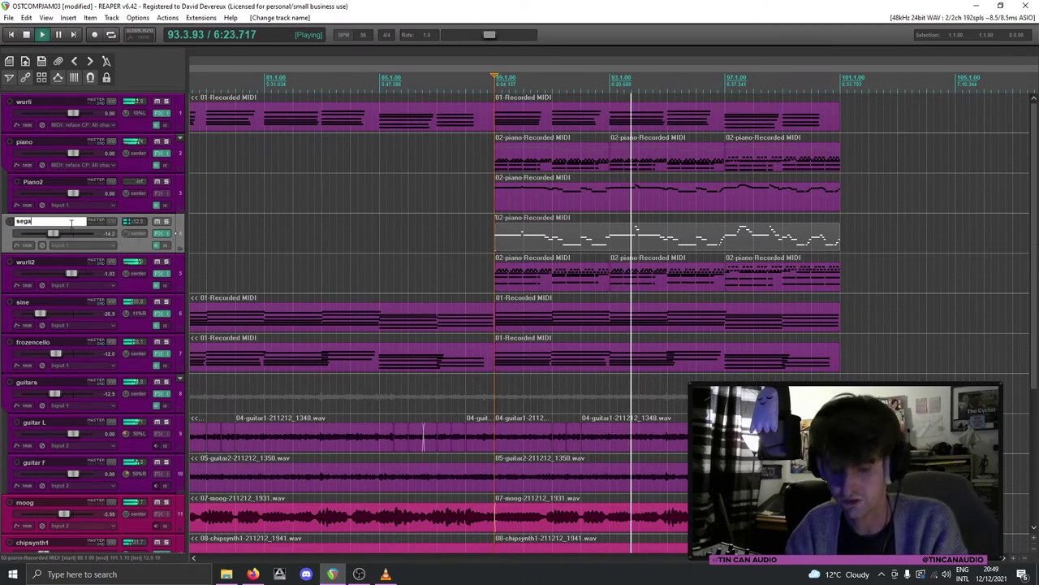
type("blepd")
key("BackSpace")
key("BackSpace")
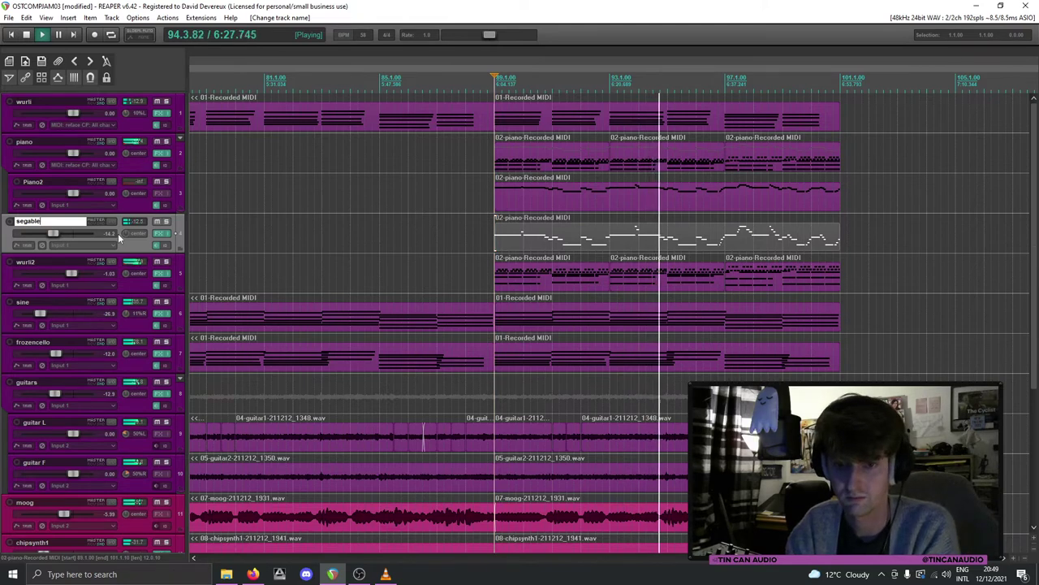
type("ps")
key("Return")
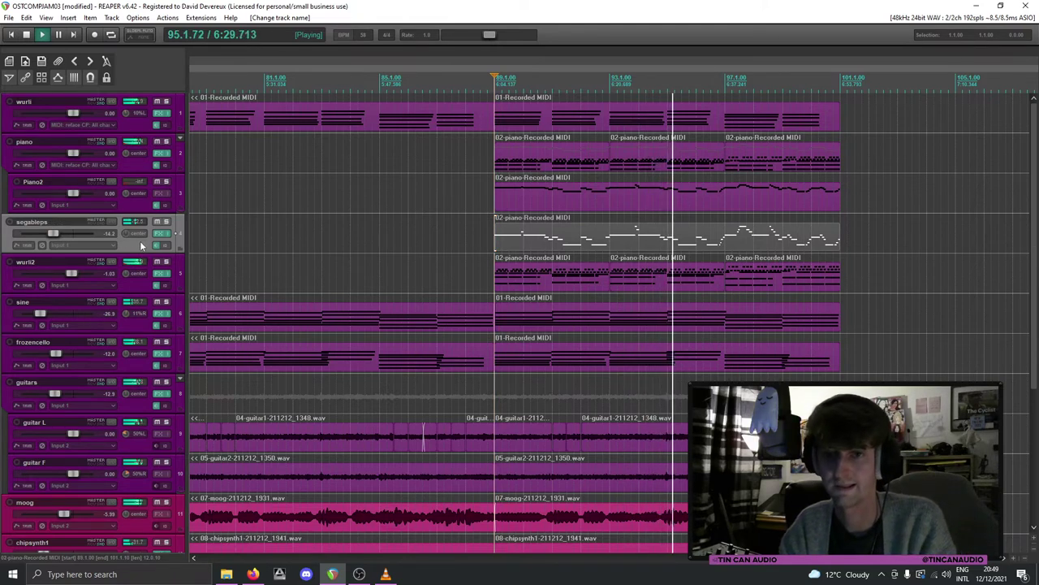
Step: Move the segableps track between guitar F and moog and give it the custom pink track colour
left_click_drag(137, 244, 80, 494)
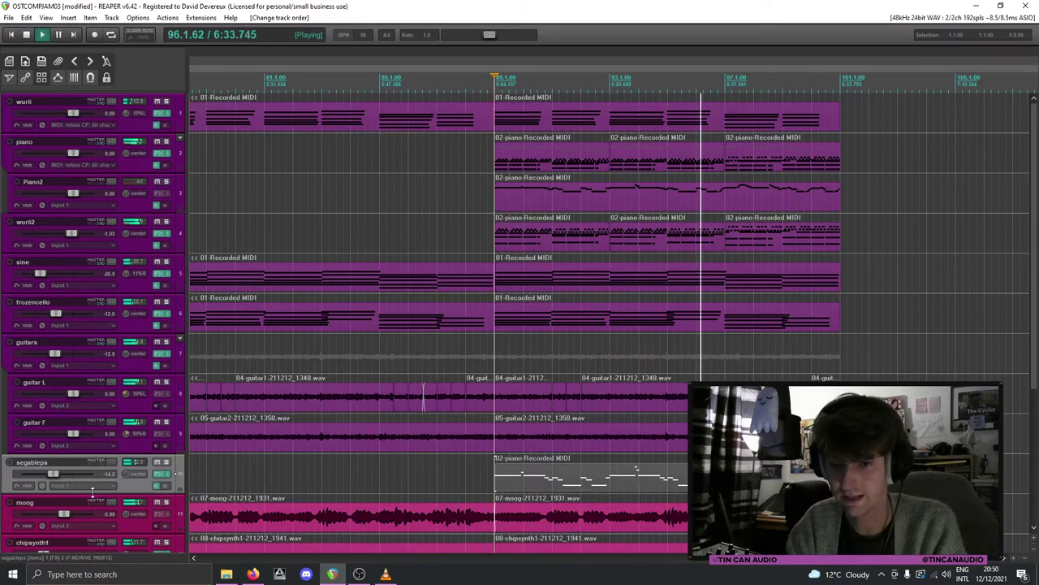
right_click(130, 484)
mouse_move(192, 367)
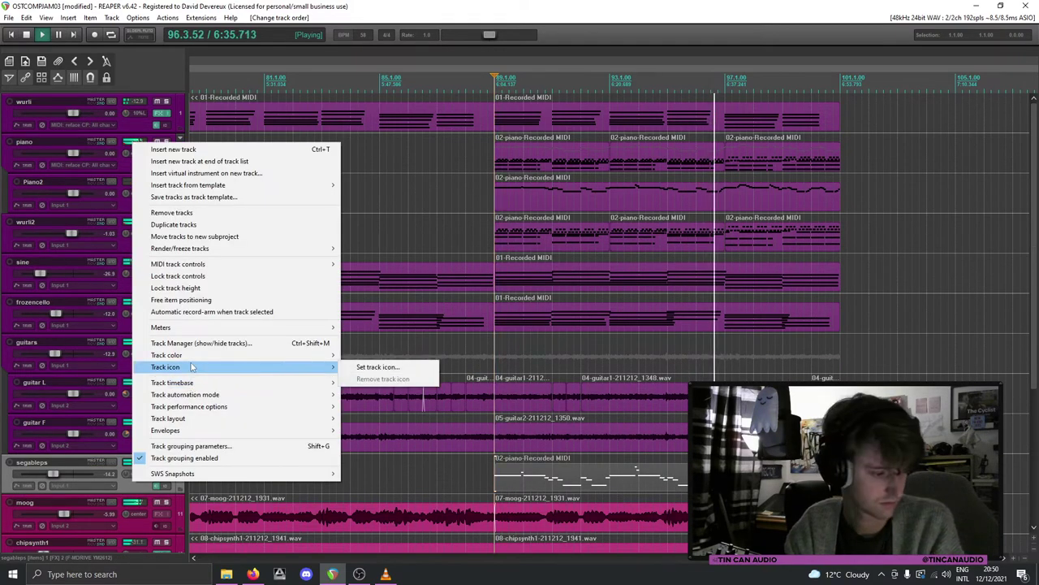
left_click(388, 352)
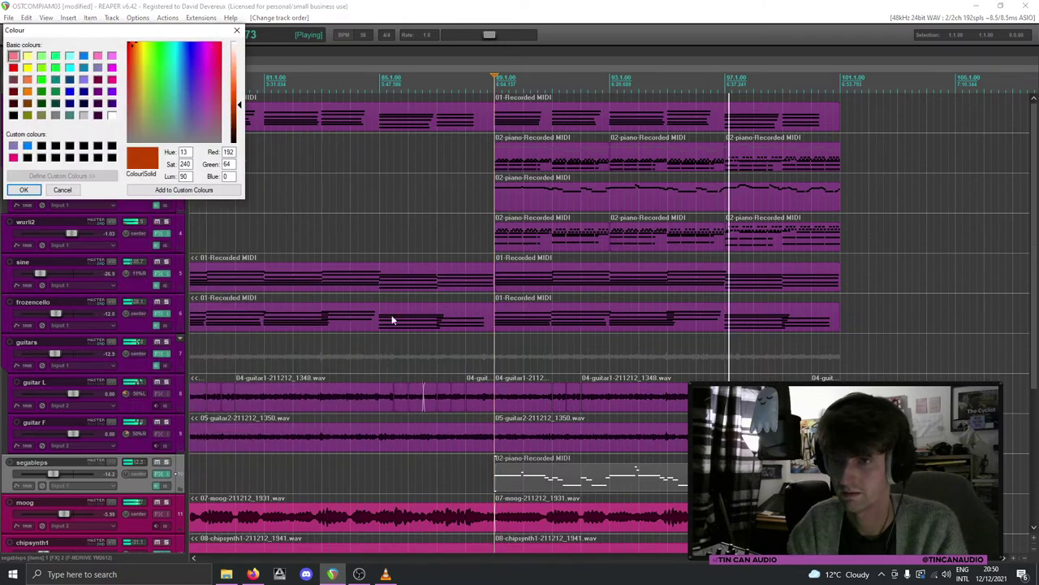
left_click(13, 158)
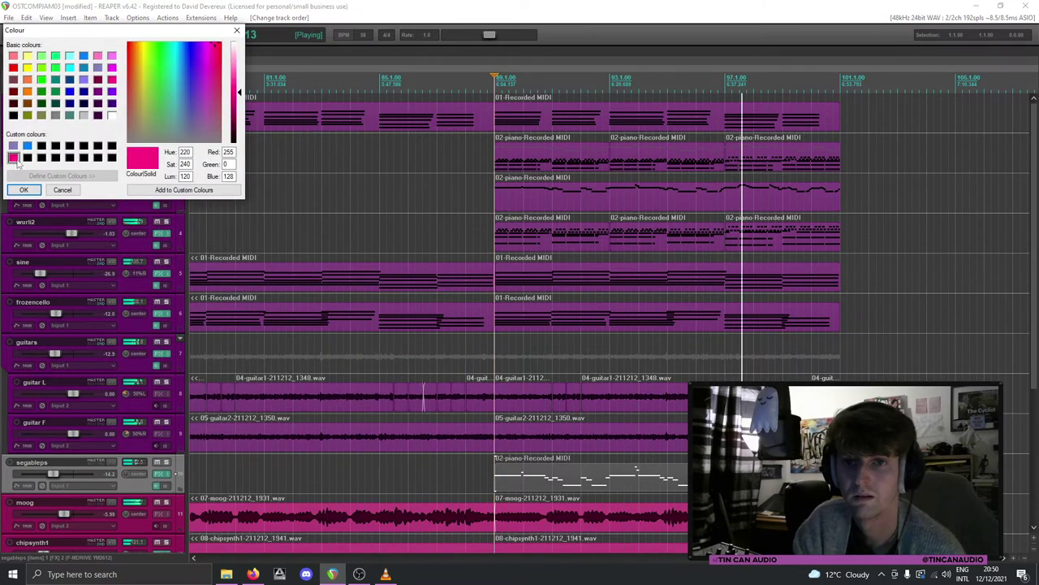
left_click(24, 189)
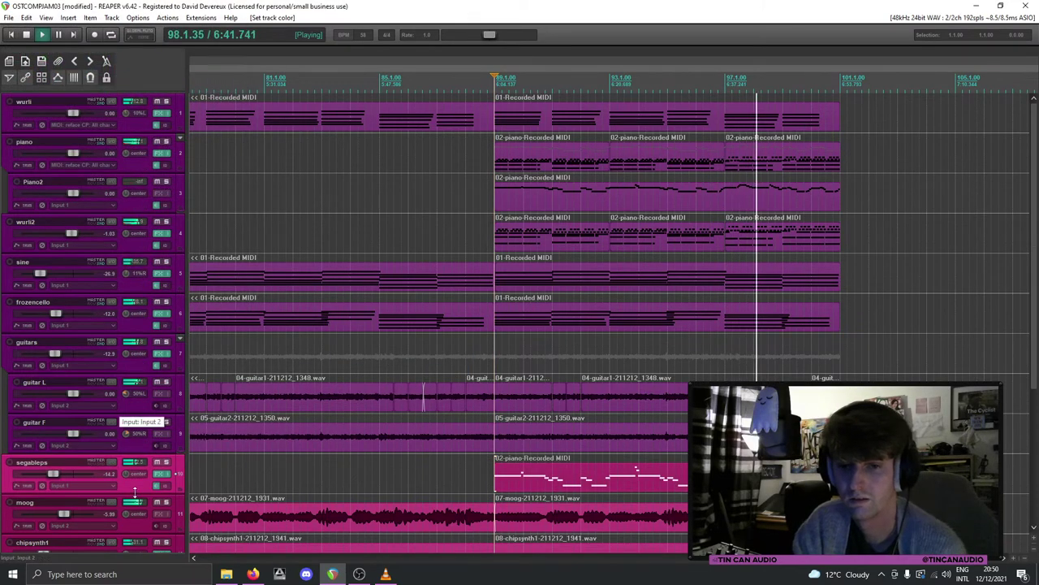
Step: Lower the segableps track's volume to -15.2 dB, listen through to the end of the section and stop playback
scroll(1030, 290, "down", 3)
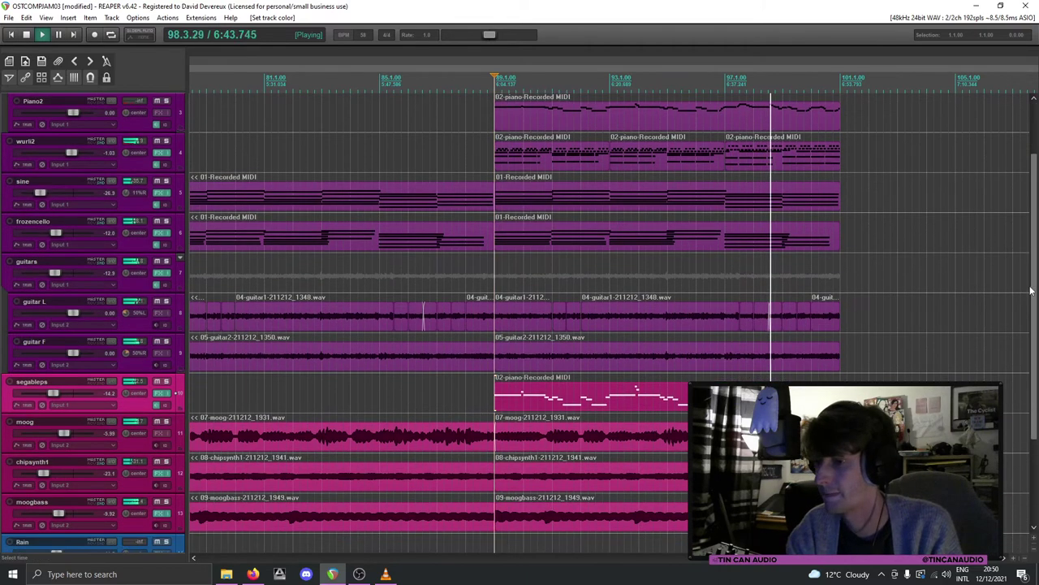
left_click_drag(52, 393, 52, 393)
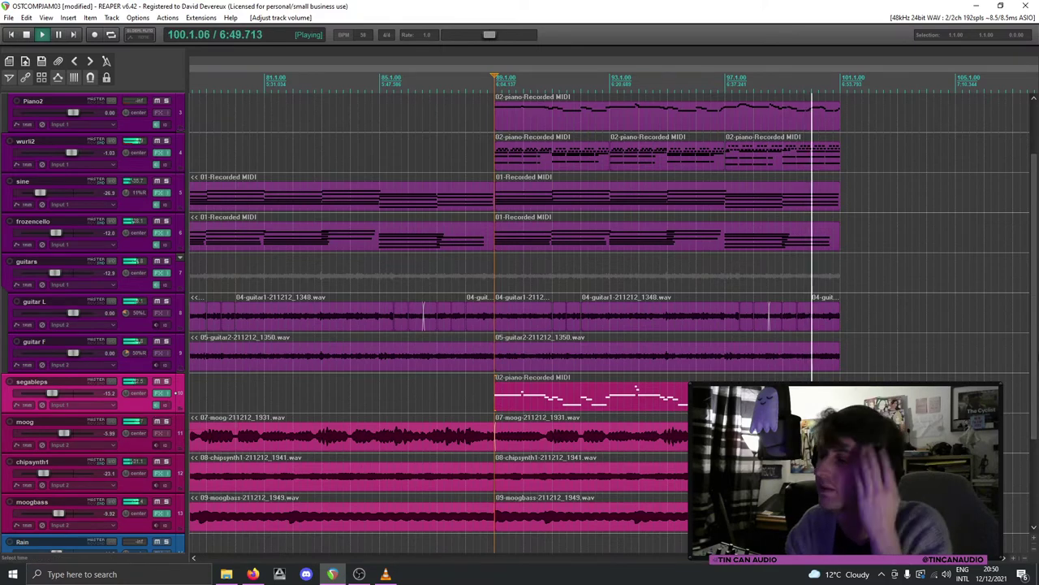
scroll(601, 335, "up", 2)
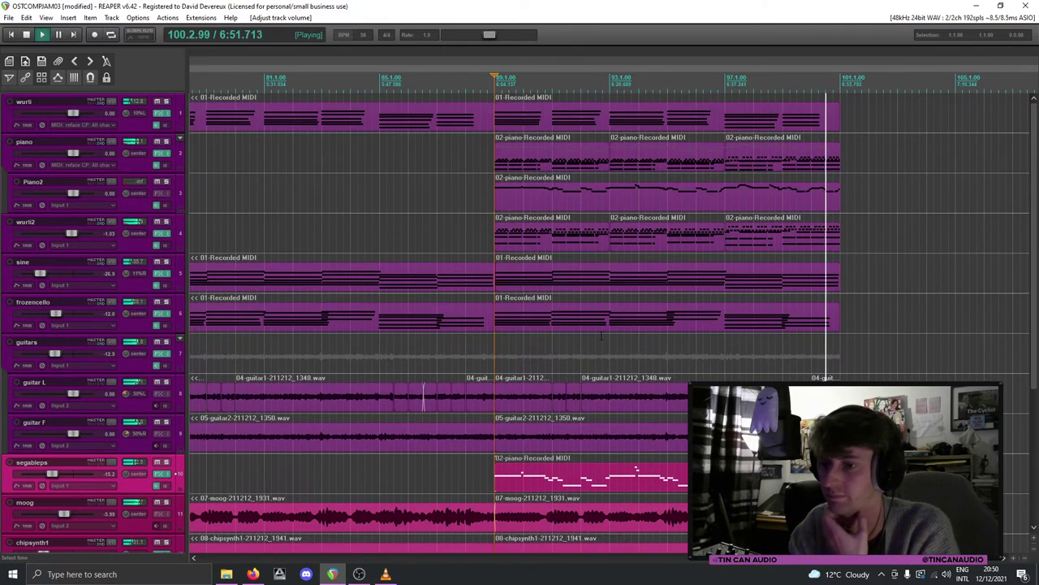
scroll(601, 335, "down", 2)
key("space")
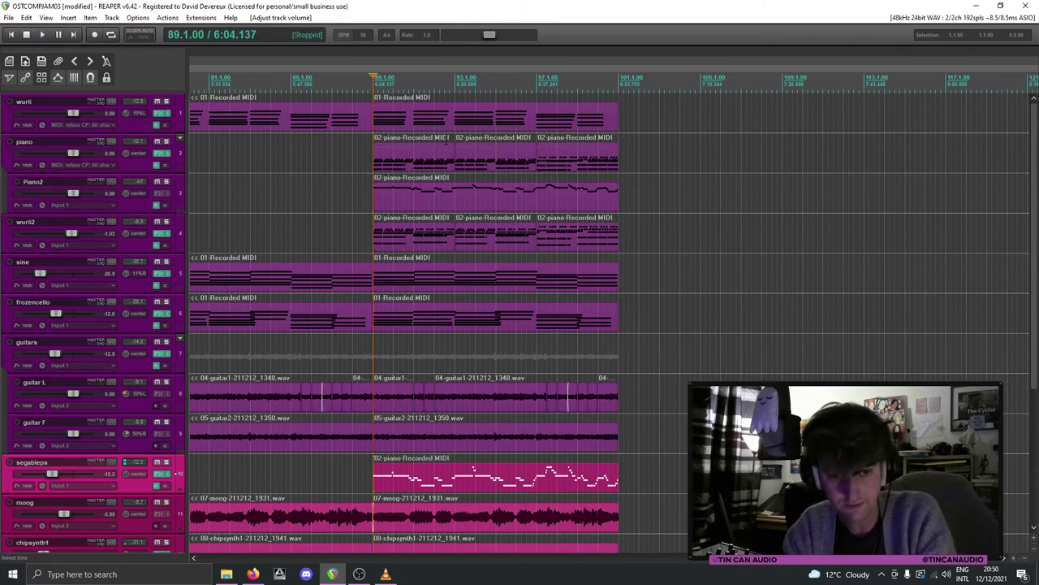
Step: Review the whole arrangement and play the Main Menu section from bar 1
scroll(600, 270, "down", 5)
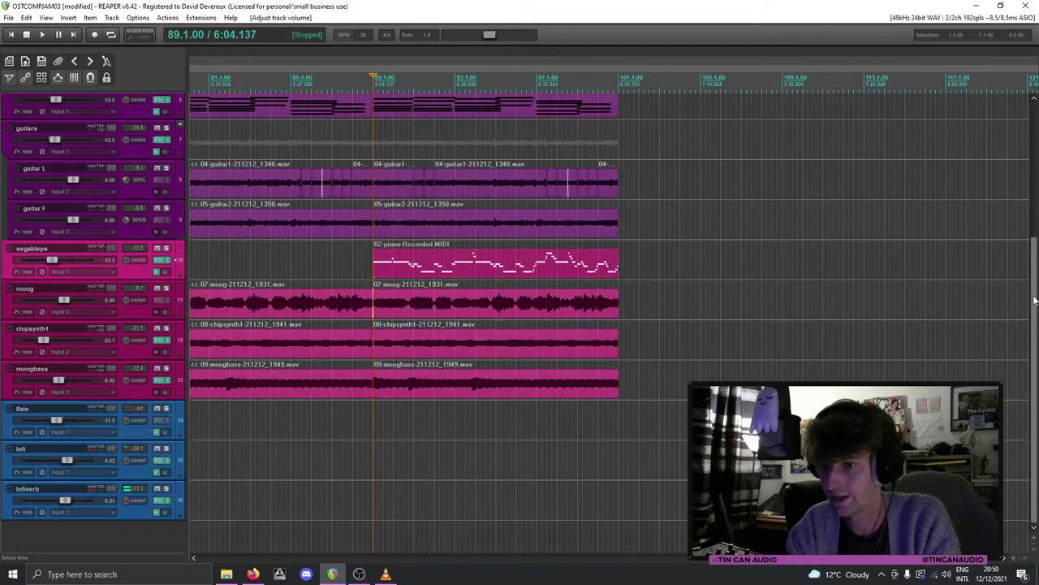
scroll(600, 270, "down", 4)
scroll(596, 272, "up", 2)
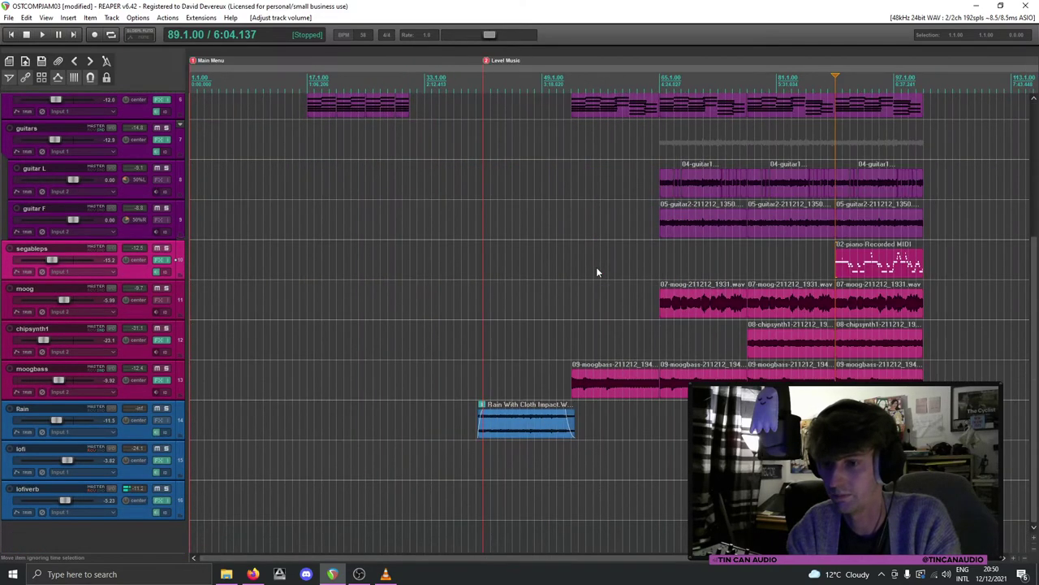
scroll(471, 286, "up", 5)
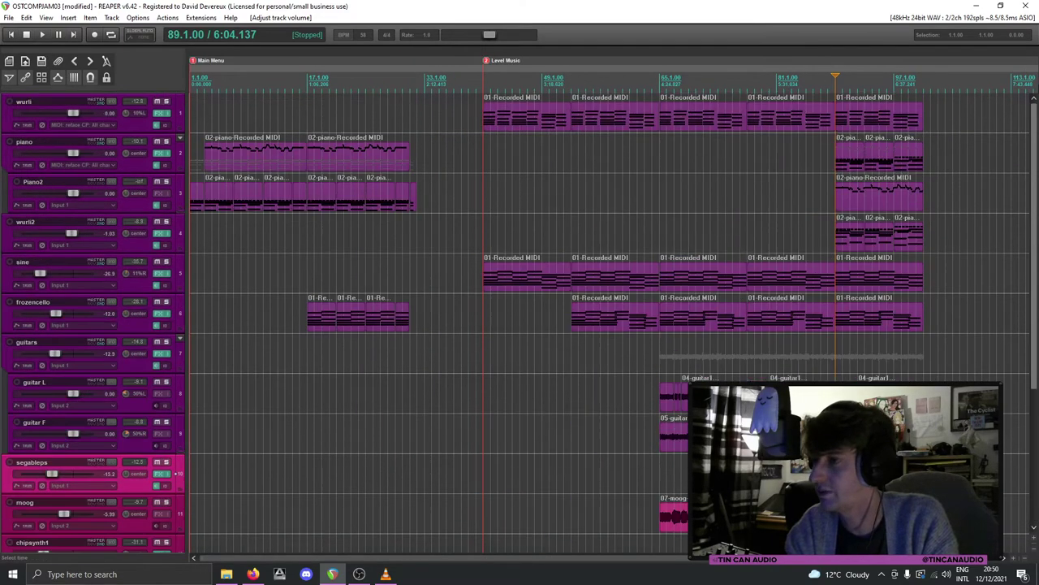
left_click(516, 286)
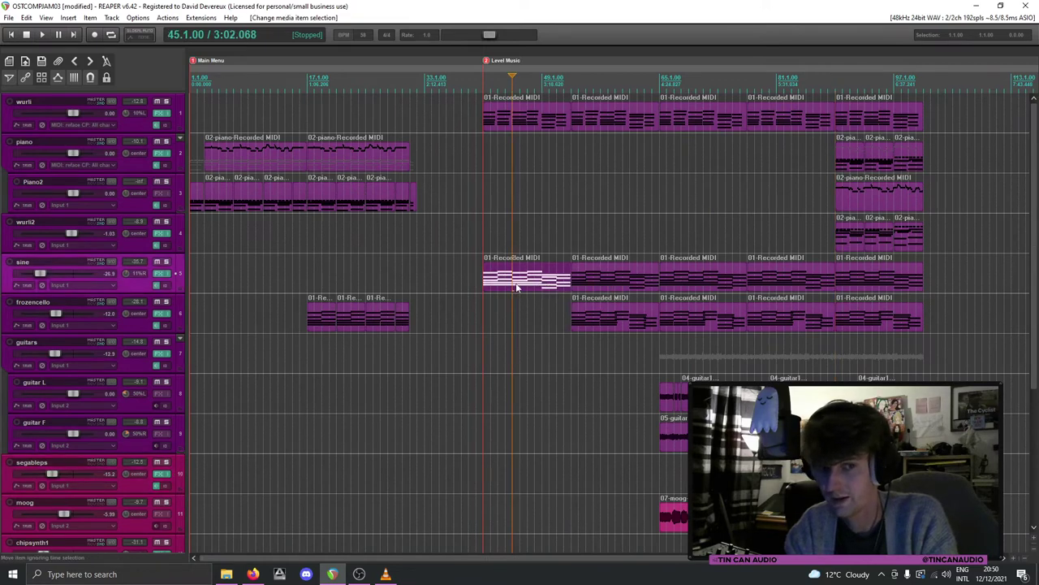
left_click(193, 201)
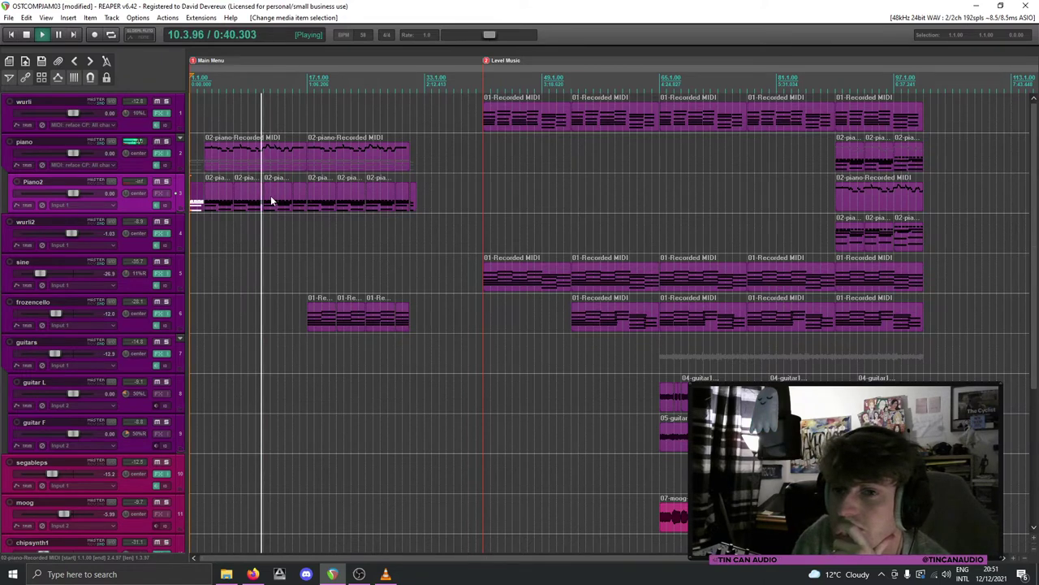
Step: Add a receive from the piano folder track to the lofi track's routing
scroll(122, 324, "down", 5)
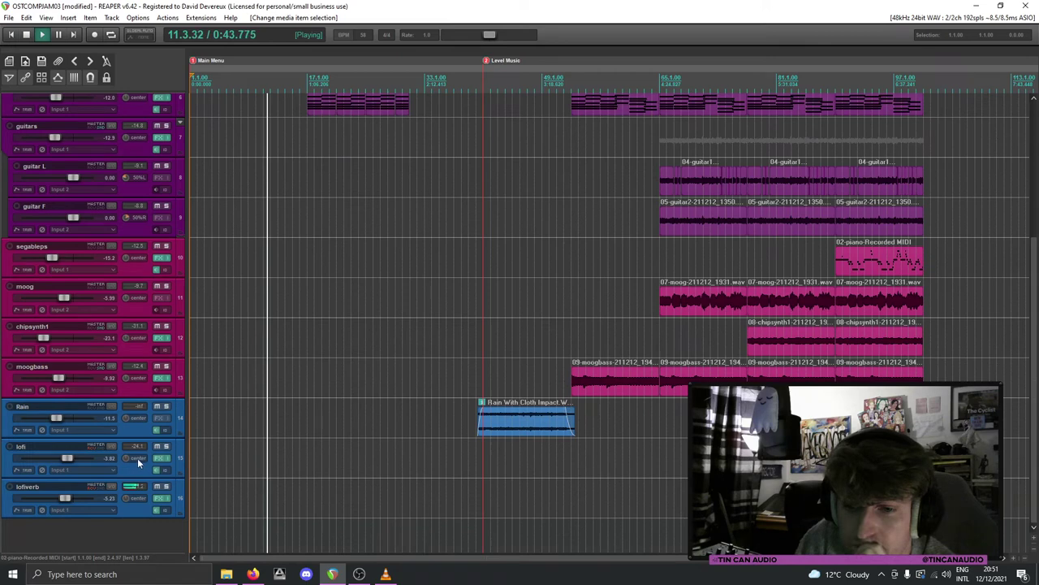
left_click(96, 446)
left_click(411, 240)
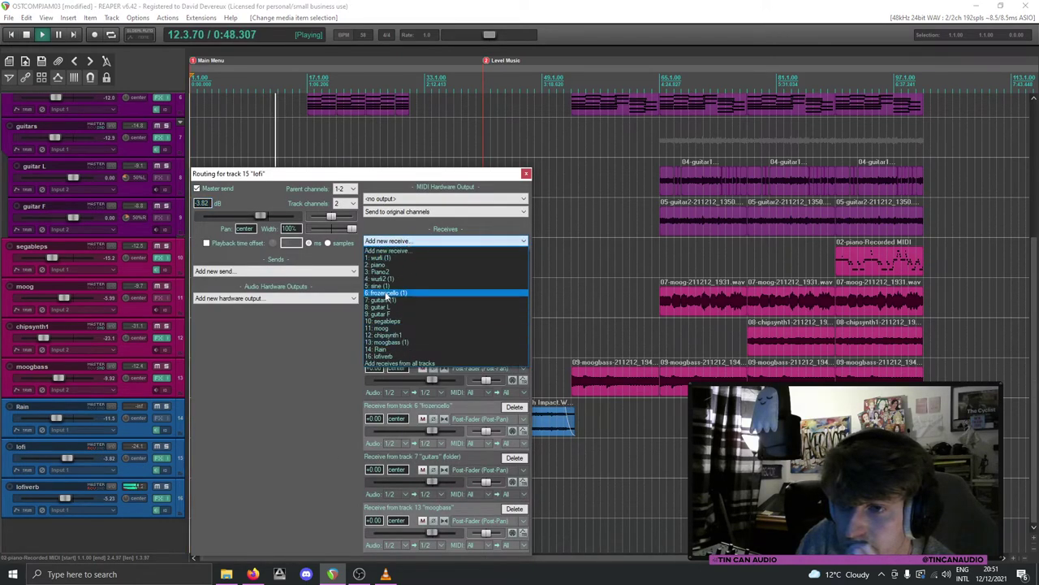
left_click(379, 264)
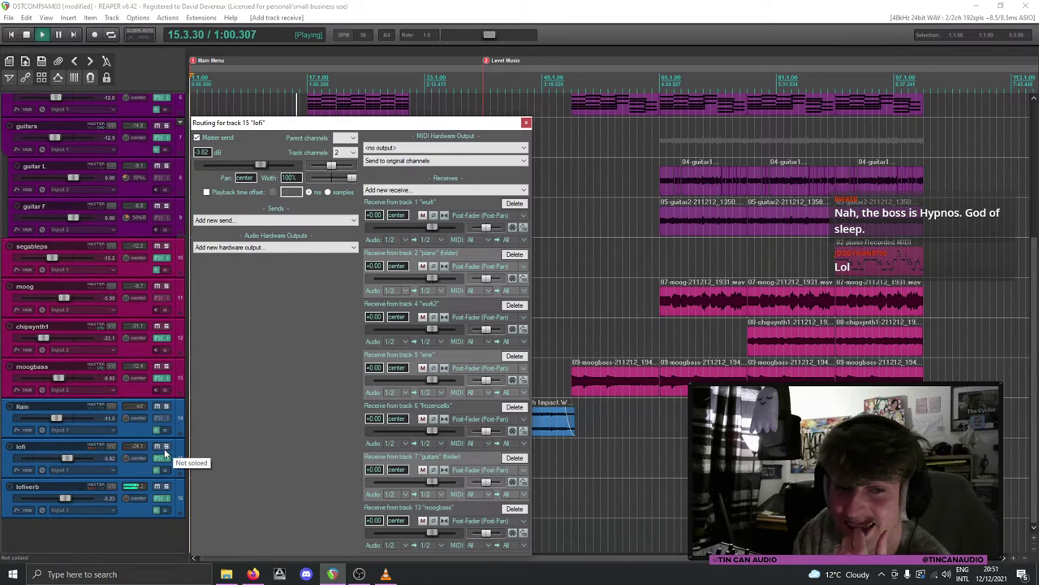
left_click(526, 124)
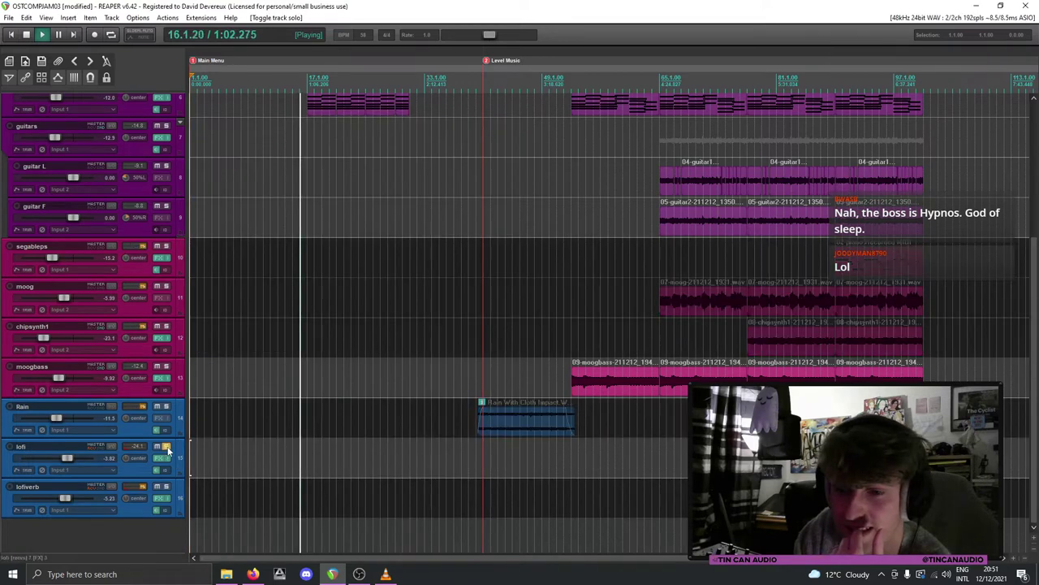
Step: Show the lofi track's volume envelope, raise it across the Main Menu section and ramp it down just before the Level Music marker
key("v")
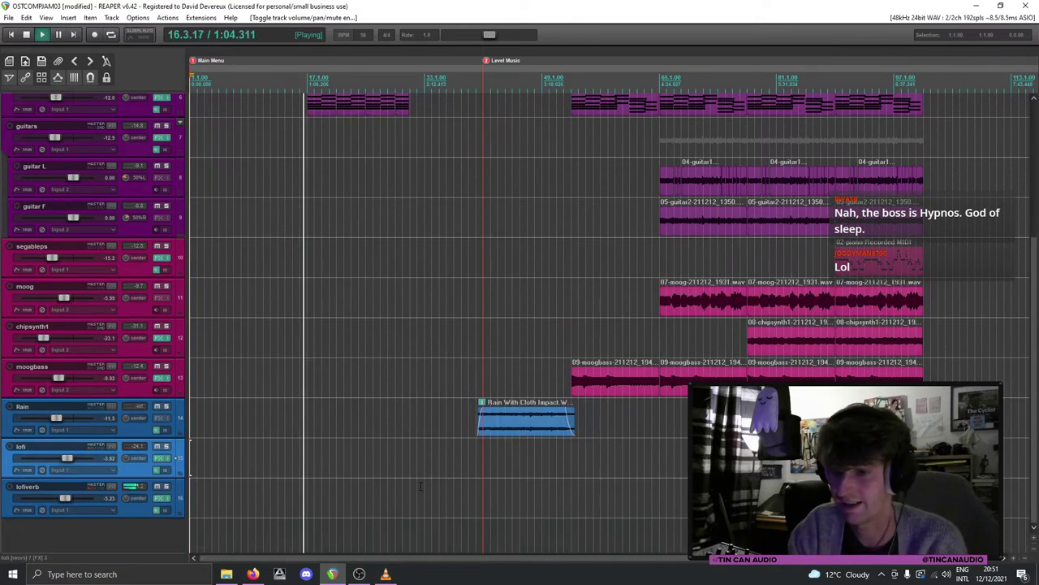
key("space")
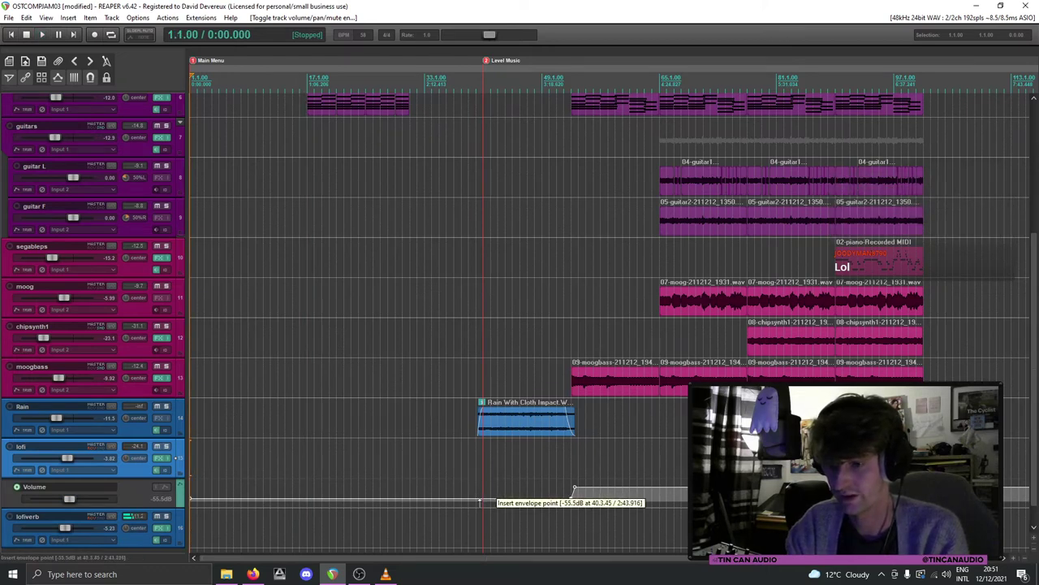
left_click(479, 501)
left_click_drag(428, 497, 414, 358)
key("space")
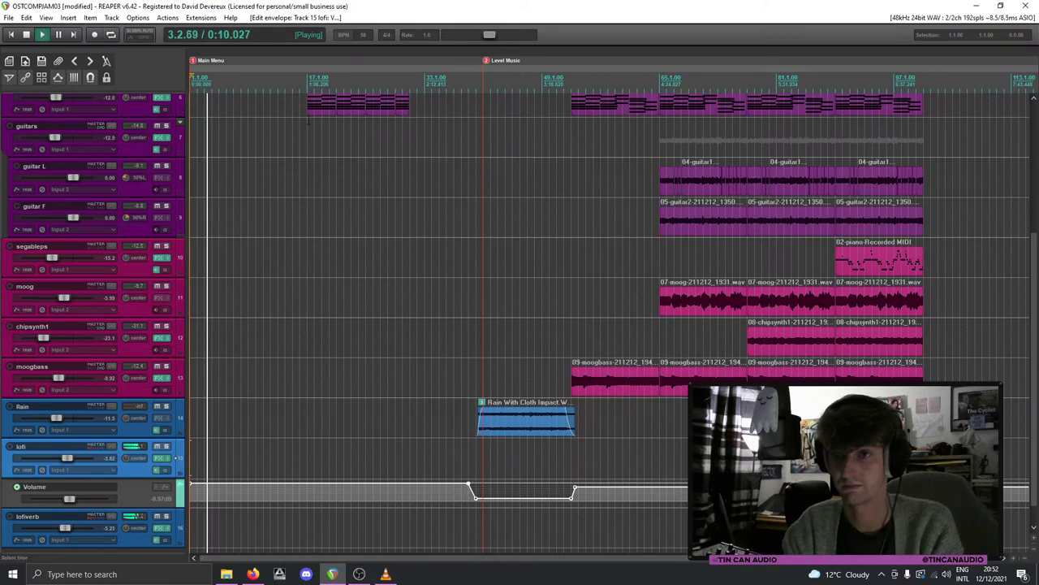
Step: Add lofi volume envelope points at bar 17 and lower the envelope from bar 1 up to just before bar 17
left_click(318, 103)
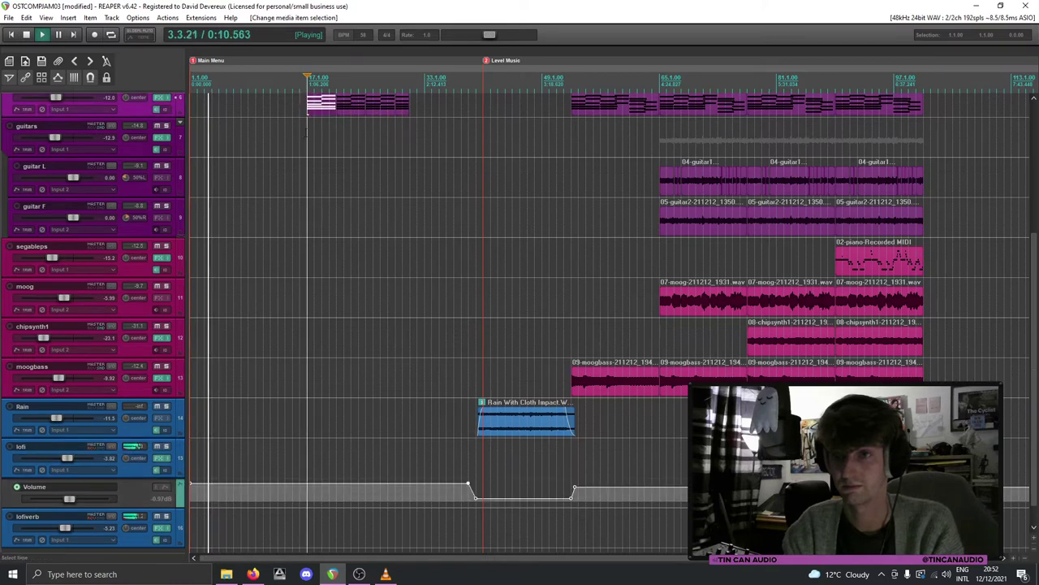
left_click(306, 485)
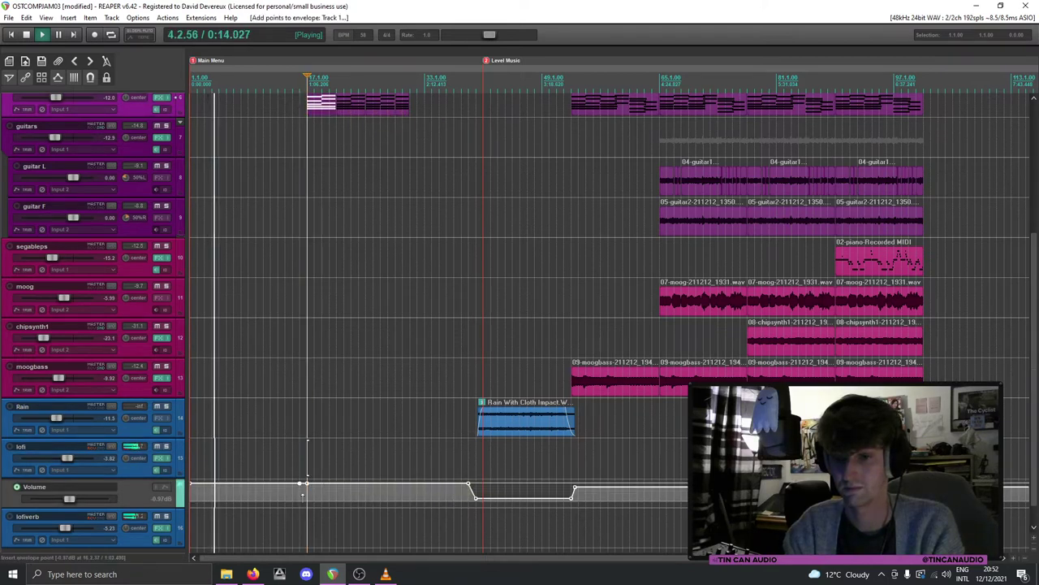
left_click(300, 495)
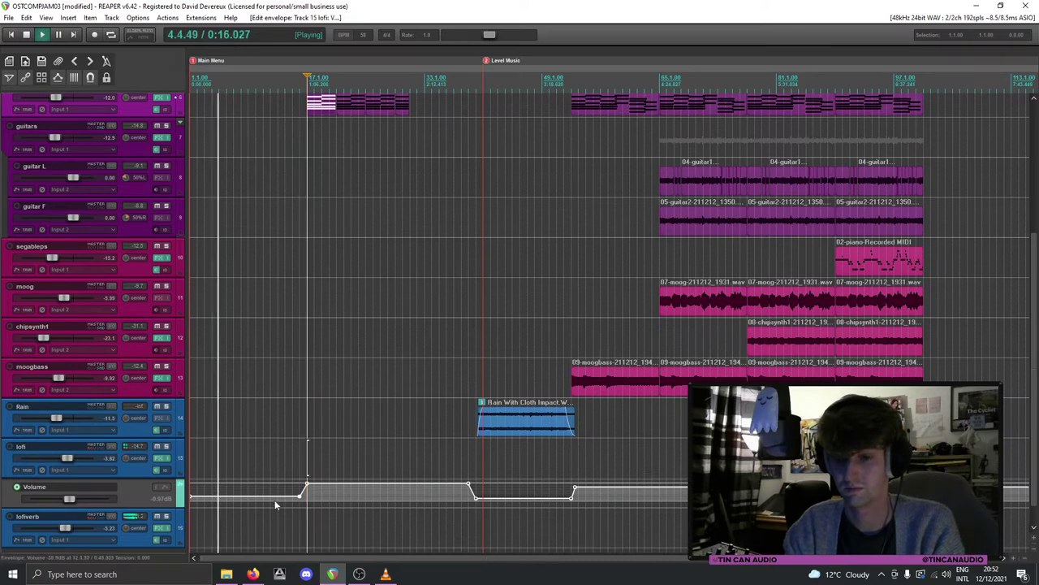
left_click_drag(272, 495, 272, 521)
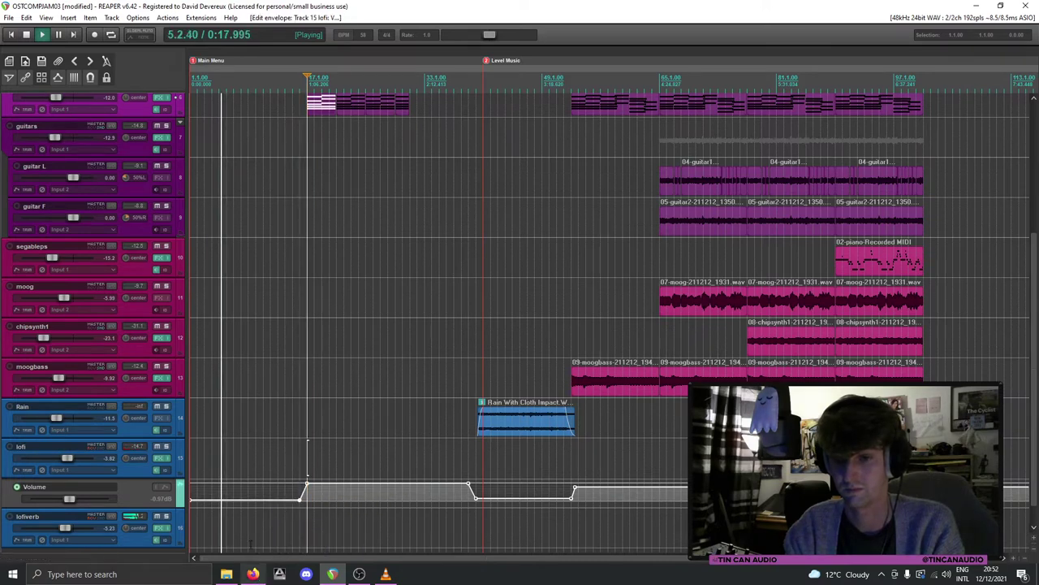
left_click(131, 468)
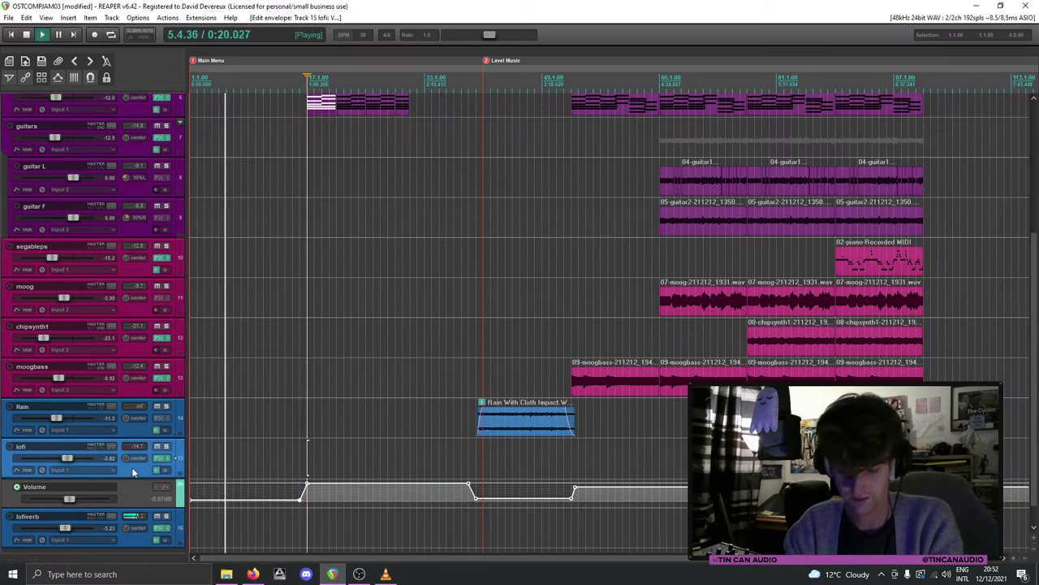
Step: Hide the lofi track's volume envelope and adjust the track heights to get an overview of the arrangement
key("v")
key("grave")
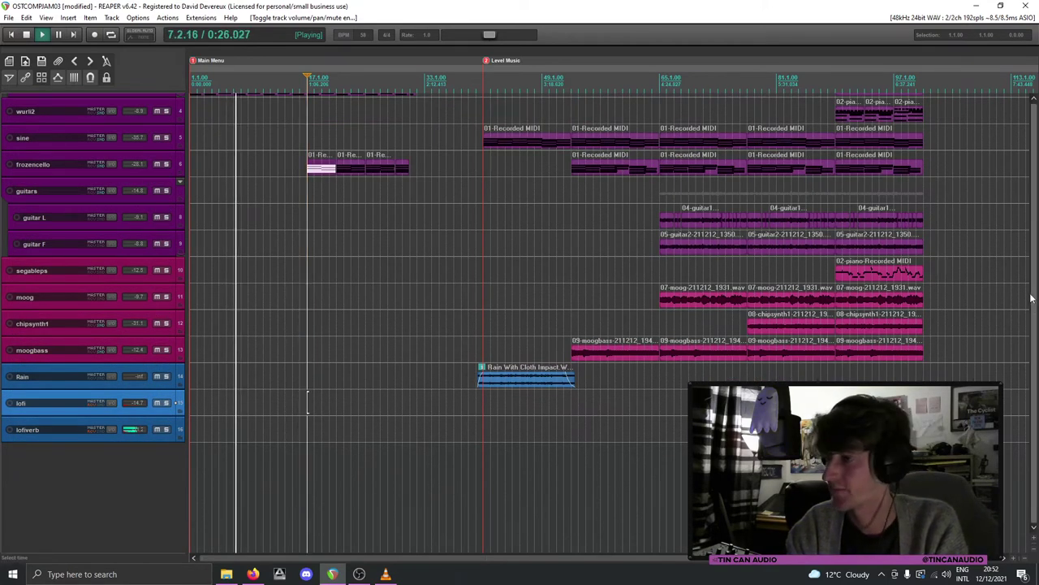
scroll(374, 143, "up", 2)
left_click(373, 135)
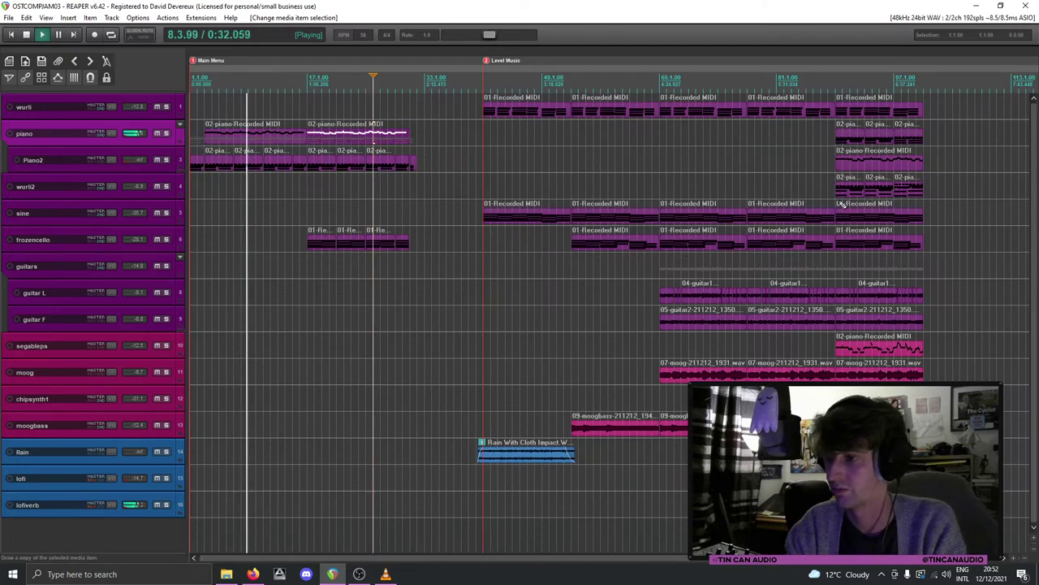
key("Page_Up")
scroll(1036, 243, "down", 1)
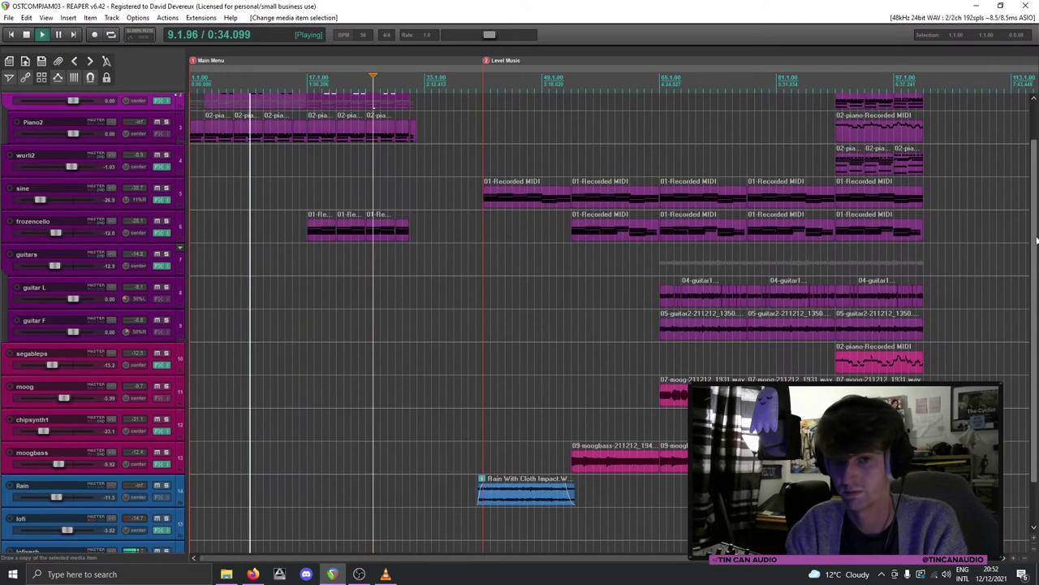
scroll(1036, 244, "up", 1)
Step: Duplicate the segableps track and remove the F-MDRIVE YM2612 synth from the copy's effects chain
left_click(120, 418)
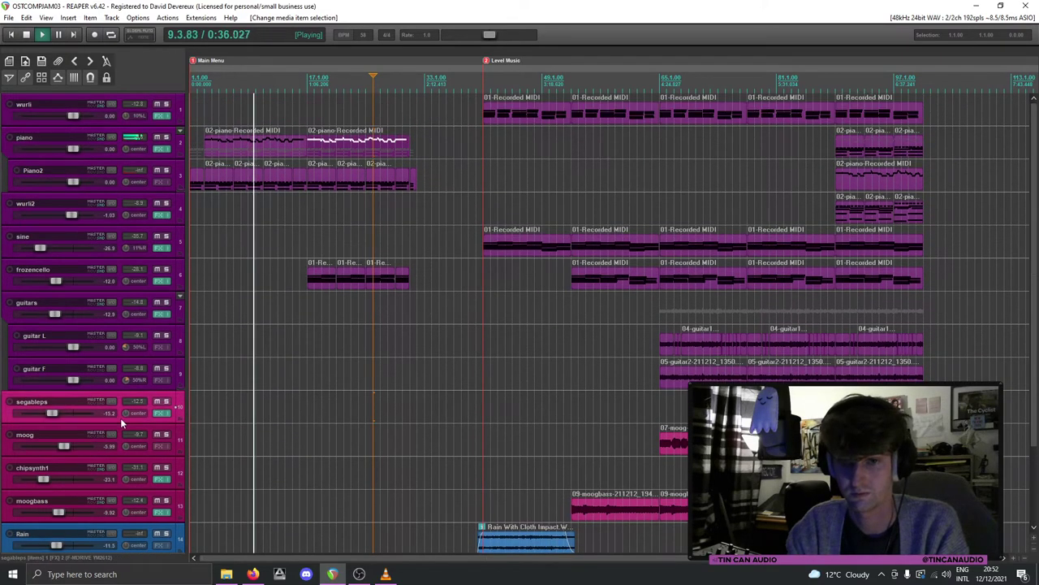
key("ctrl+c")
key("ctrl+v")
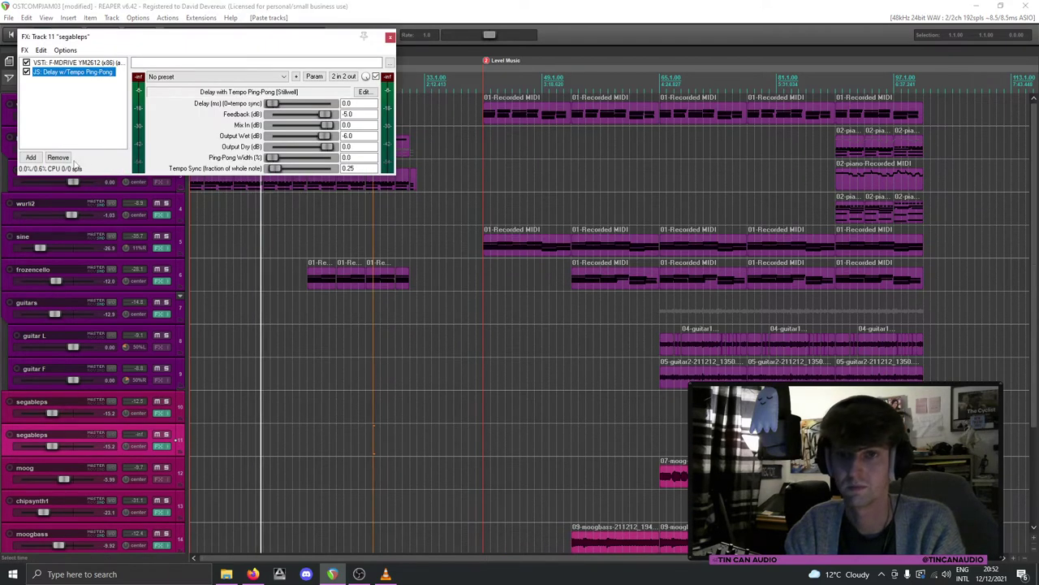
double_click(73, 63)
left_click(57, 145)
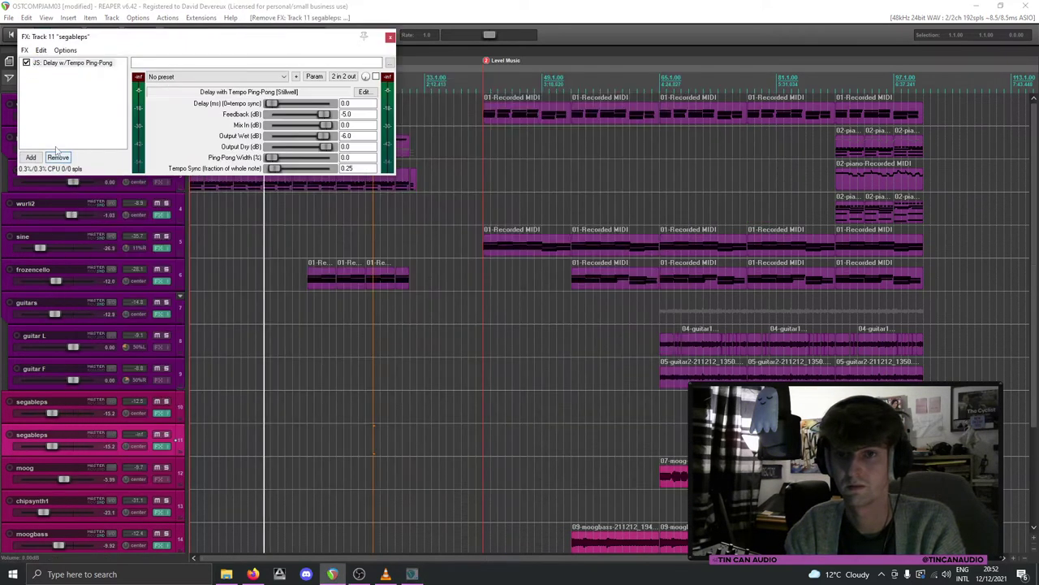
Step: Add the FAMISYNTH-II instrument to the duplicated segableps track and place it ahead of the Delay w/Tempo Ping-Pong effect
left_click(31, 145)
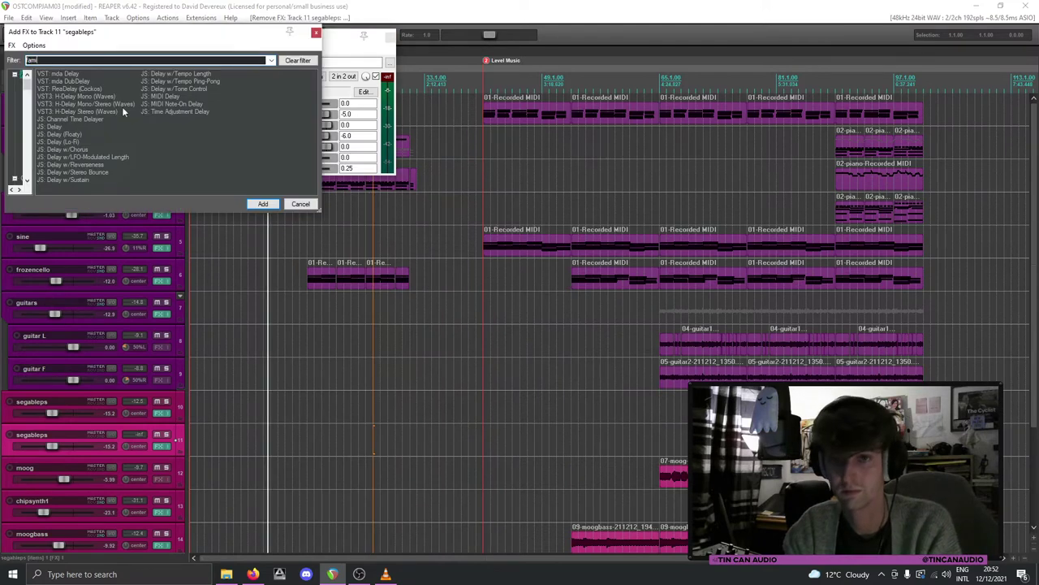
type("fami")
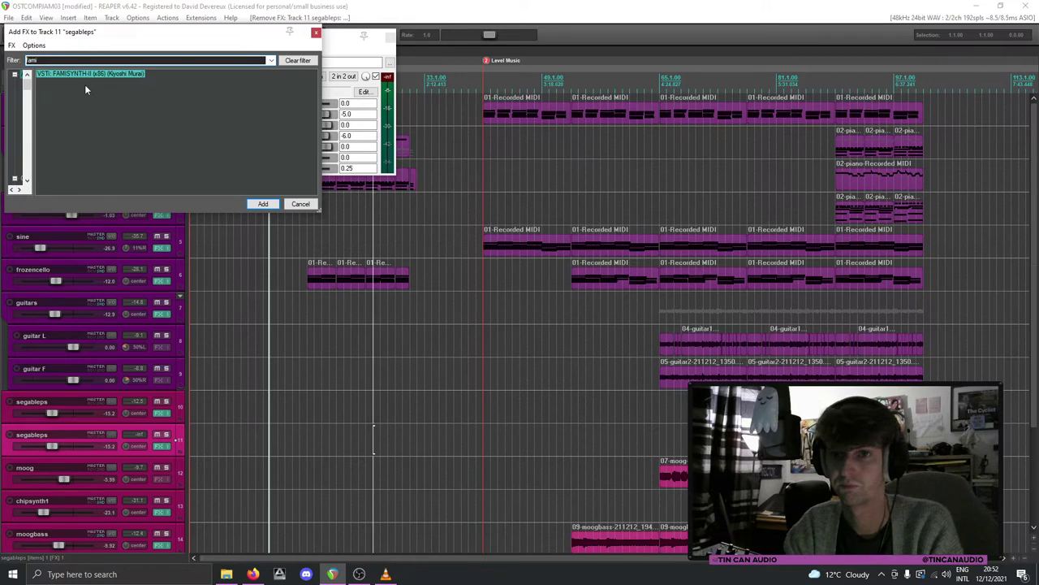
key("Return")
left_click(269, 93)
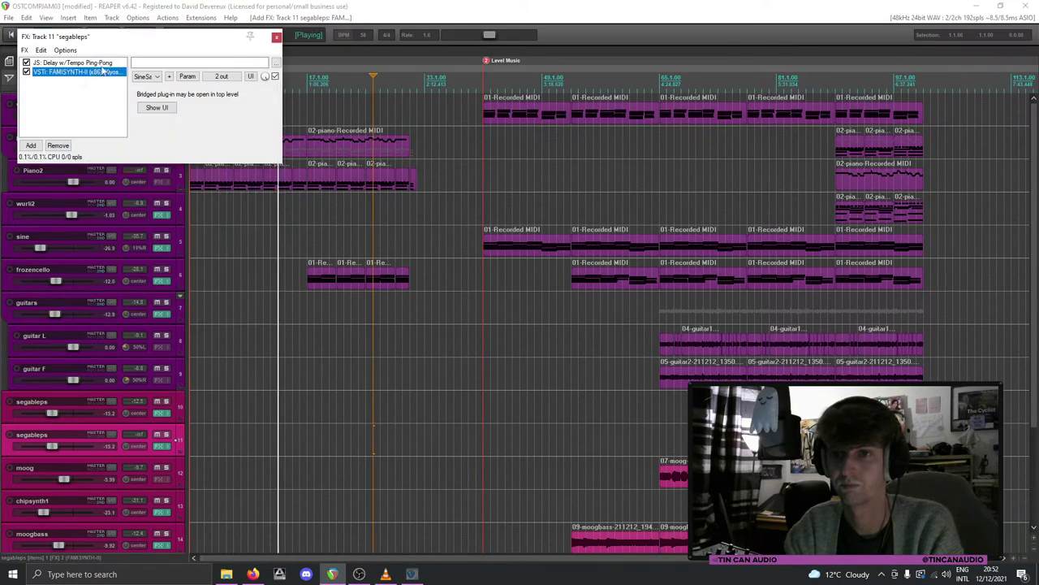
left_click_drag(77, 71, 77, 62)
left_click(276, 37)
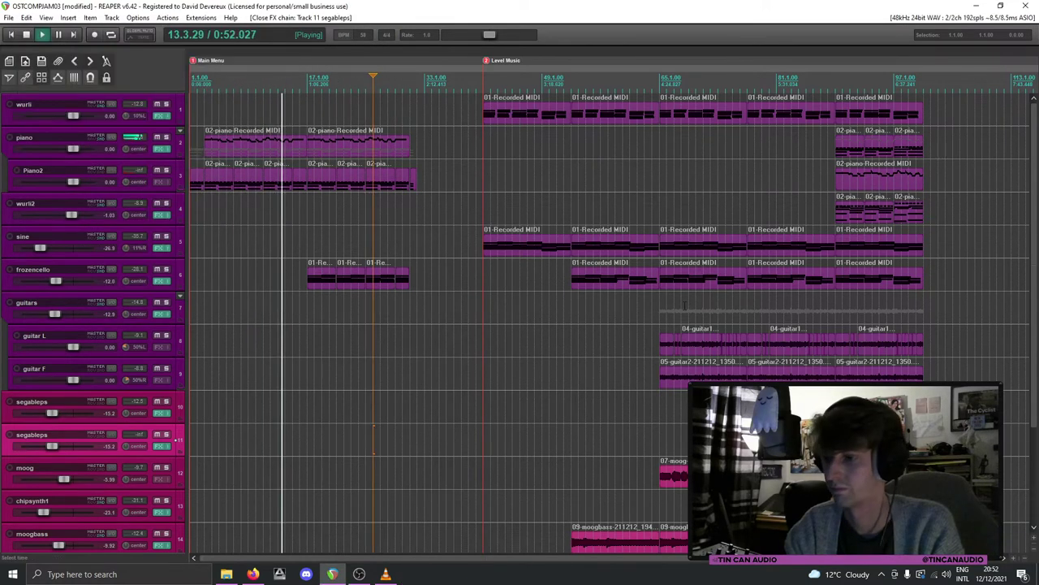
Step: Pan the original segableps track 20% left and its duplicate 20% right
mouse_move(128, 419)
left_mouse_down()
mouse_move(127, 433)
mouse_move(126, 418)
left_mouse_up()
left_click_drag(126, 459, 128, 452)
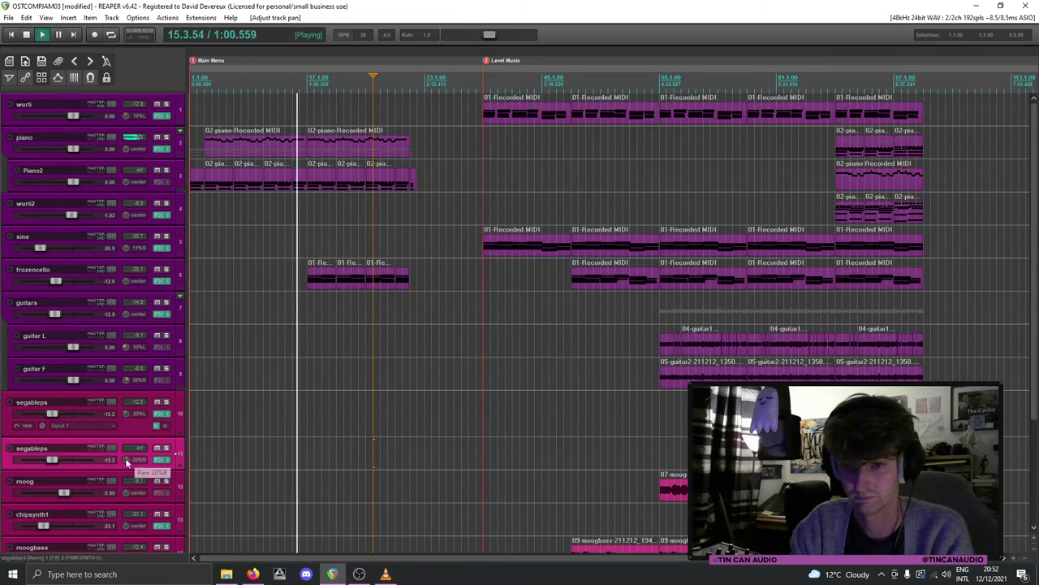
Step: Listen to the Main Menu section from bar 17 through its end, checking the piano, Piano2 and frozencello clips, and stop playback
left_click(323, 280)
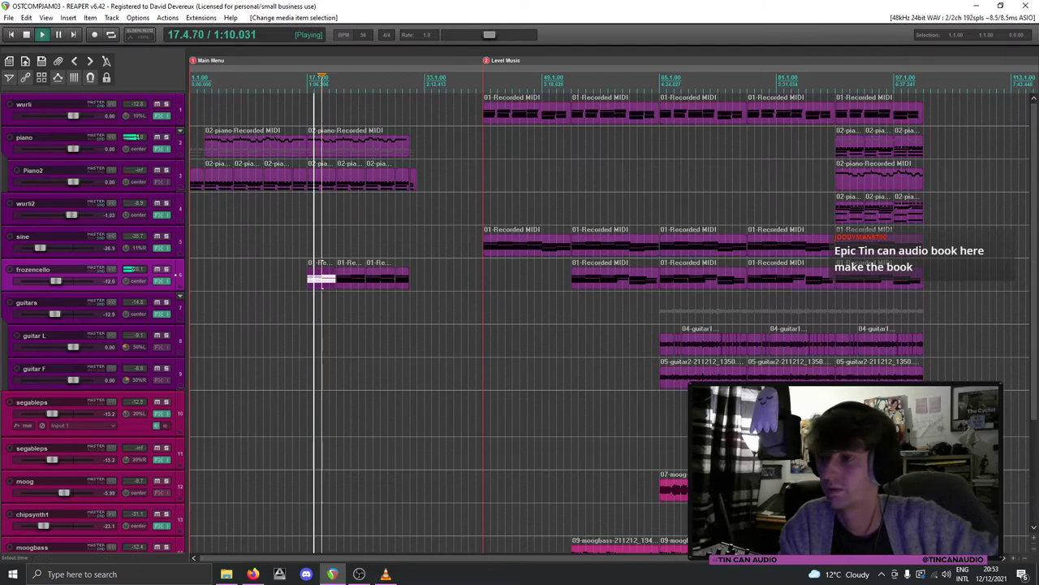
scroll(130, 534, "down", 3)
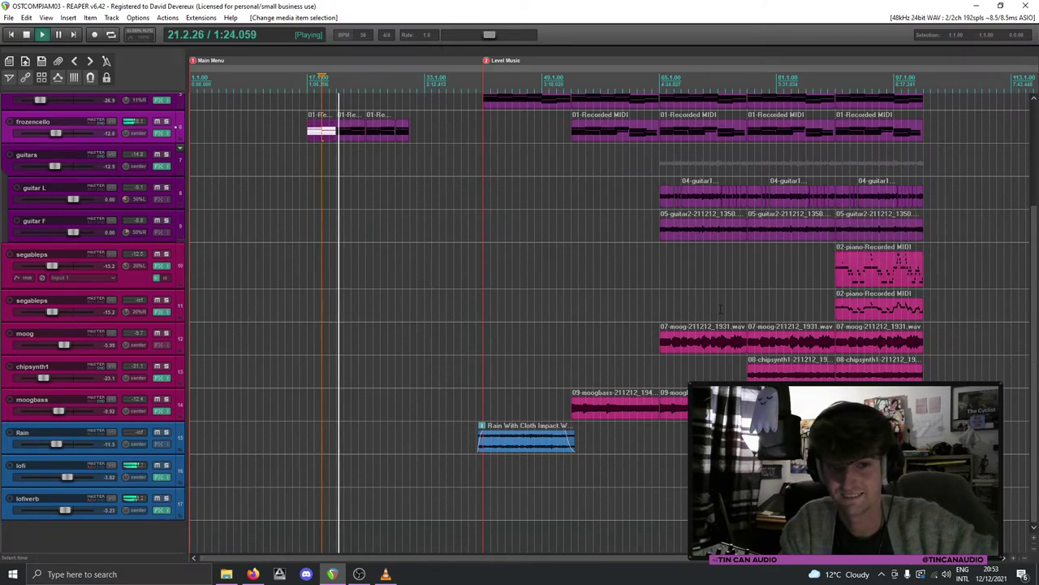
scroll(559, 225, "up", 4)
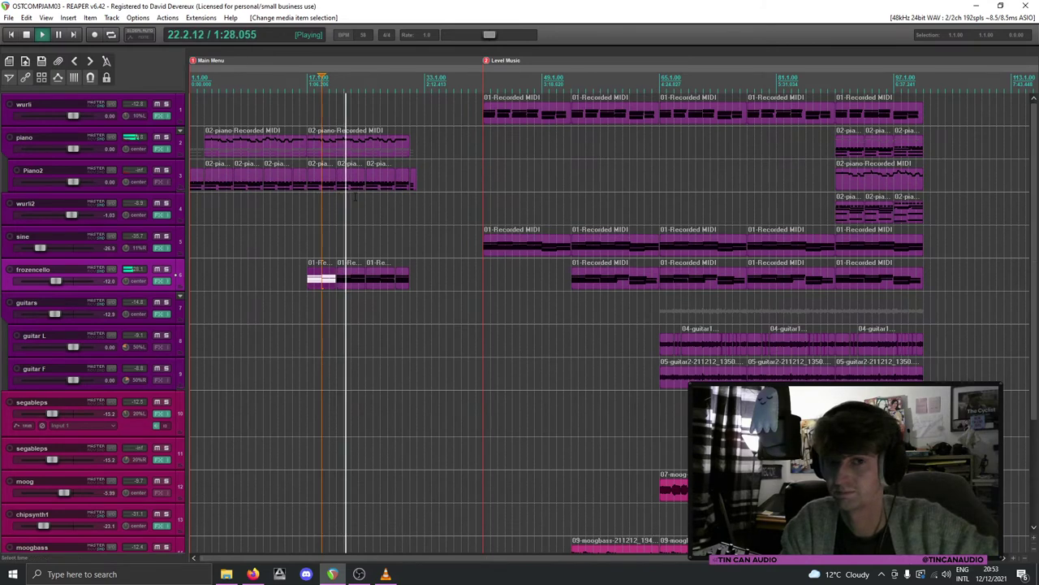
scroll(354, 196, "down", 1)
scroll(354, 195, "down", 1)
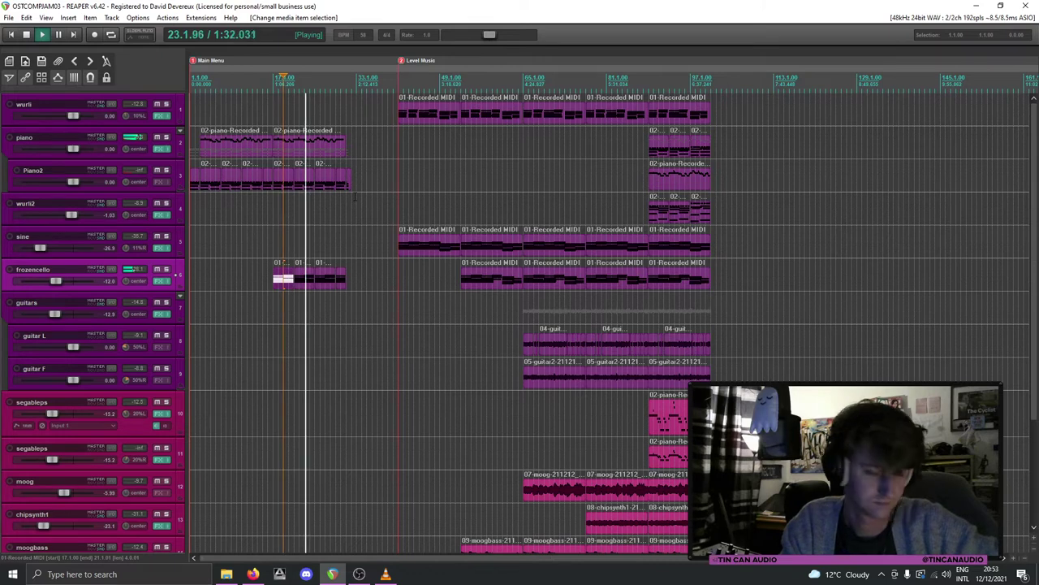
scroll(355, 196, "up", 1)
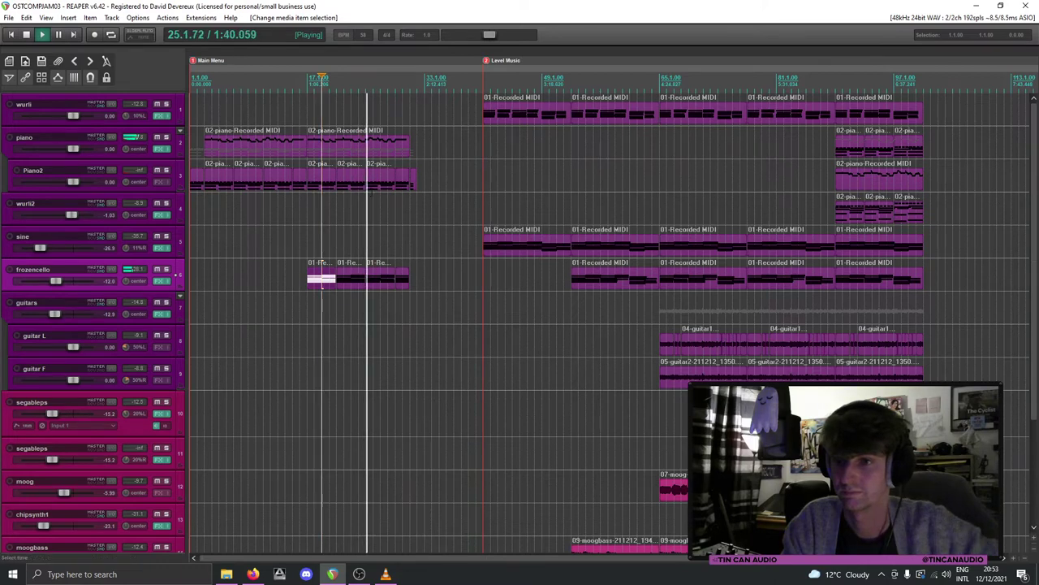
left_click(400, 186)
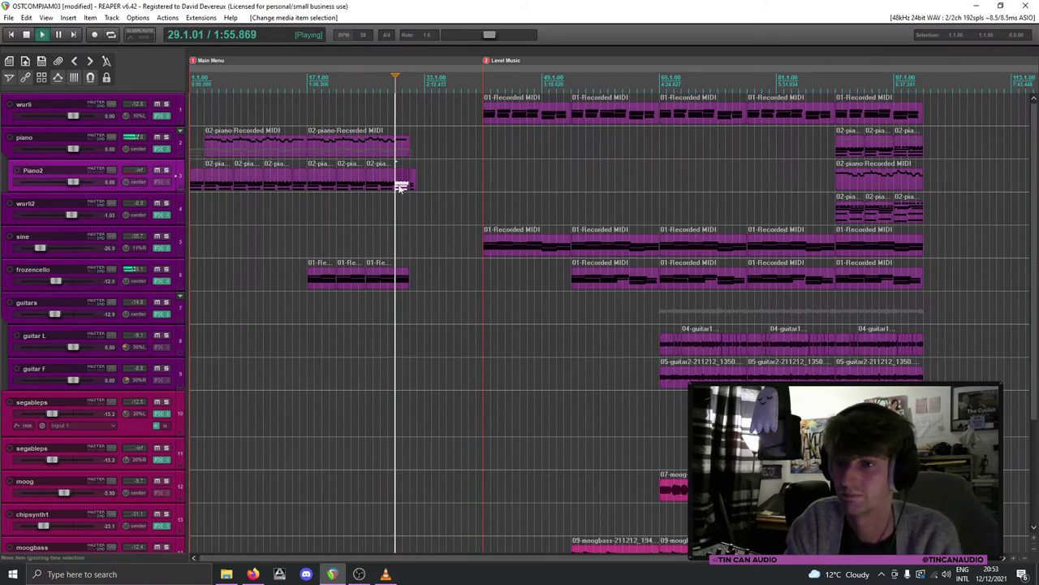
left_click(403, 285)
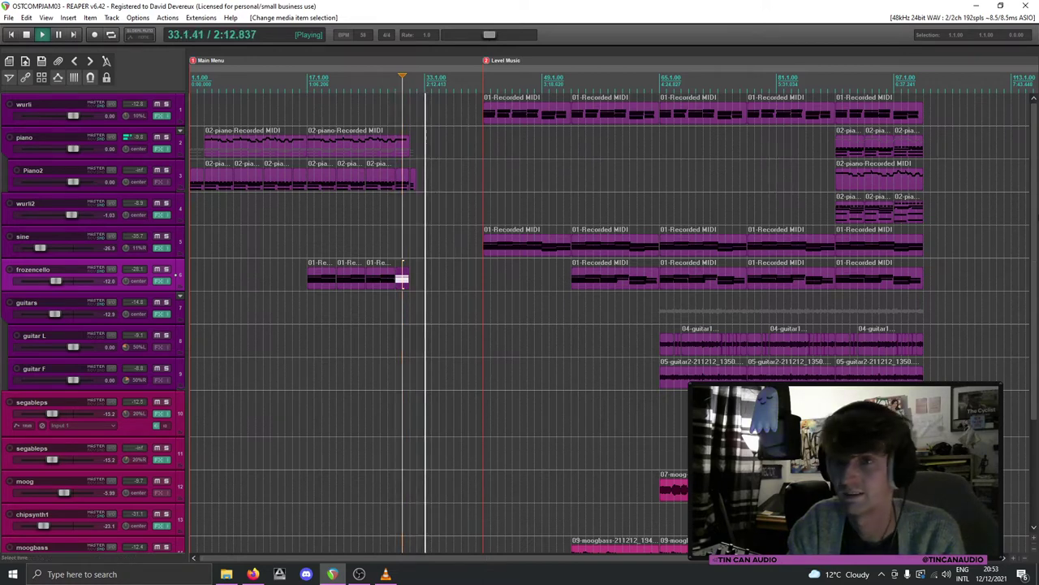
key("space")
scroll(852, 244, "down", 3)
scroll(618, 97, "up", 1)
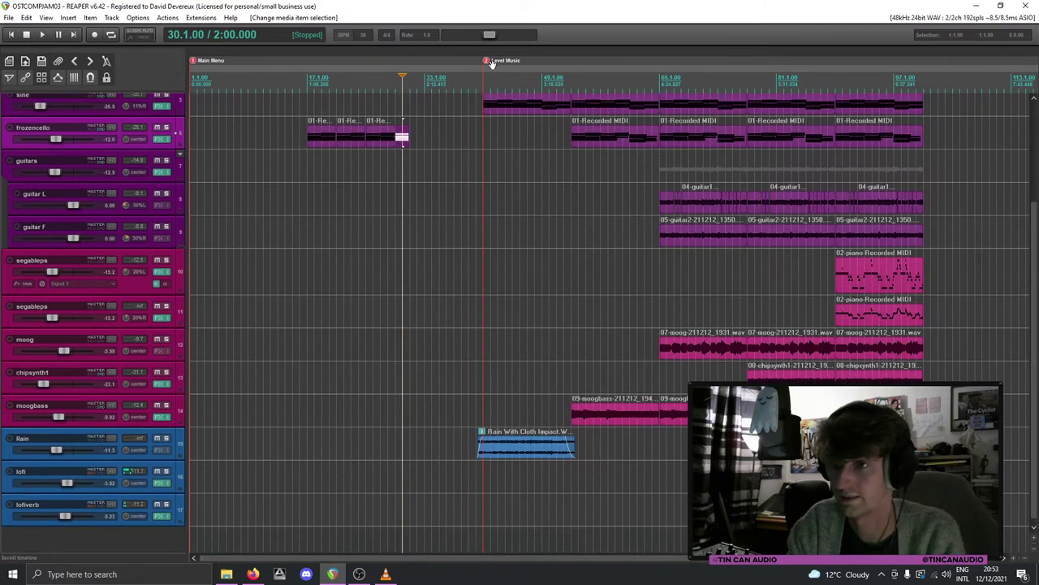
Step: Move the Level Music marker back to the start of the Rain clip and place the edit cursor at bar 40
left_click_drag(487, 62, 478, 61)
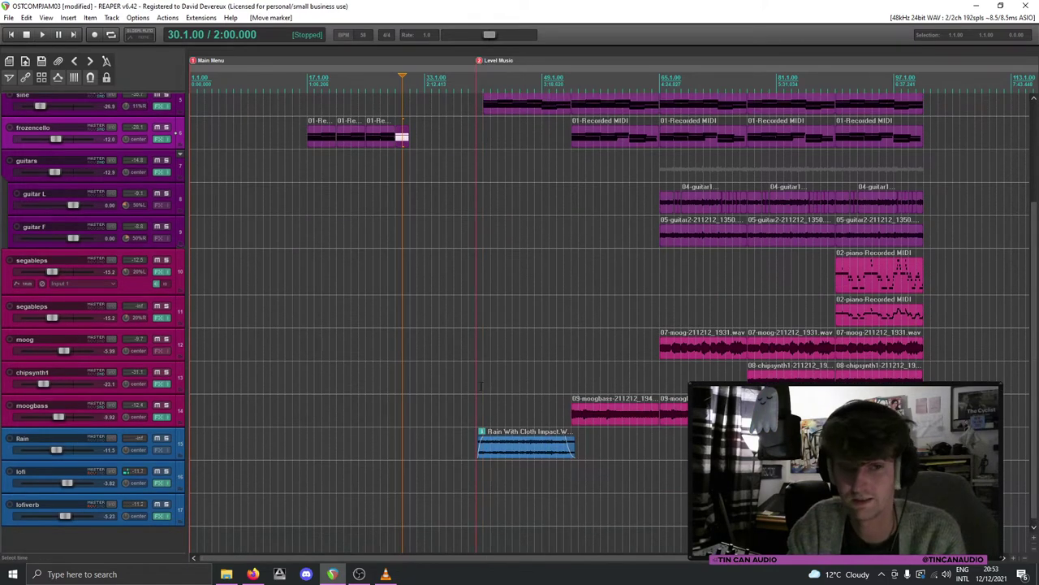
left_click(477, 448)
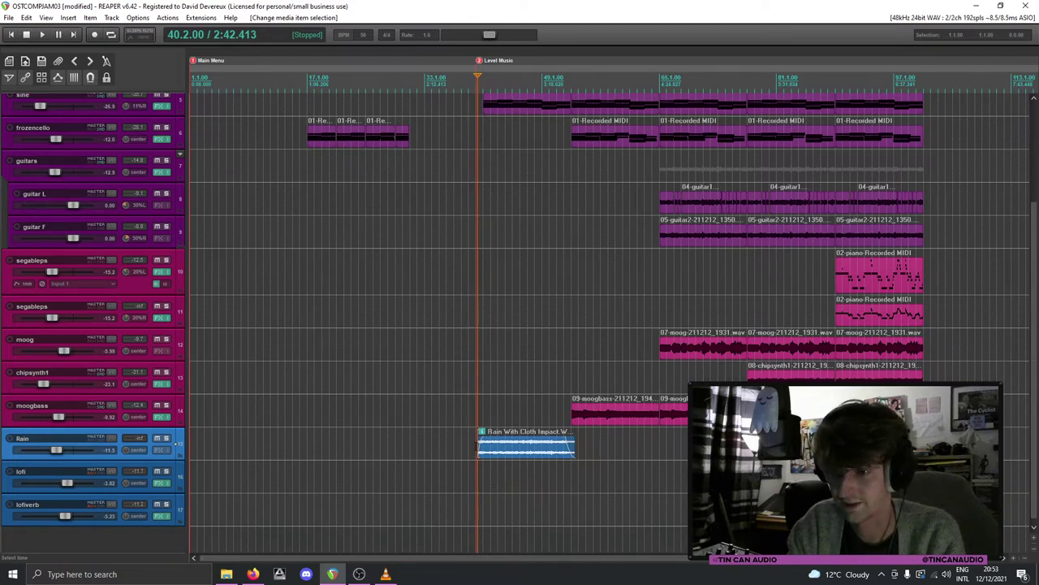
left_click_drag(477, 448, 476, 448)
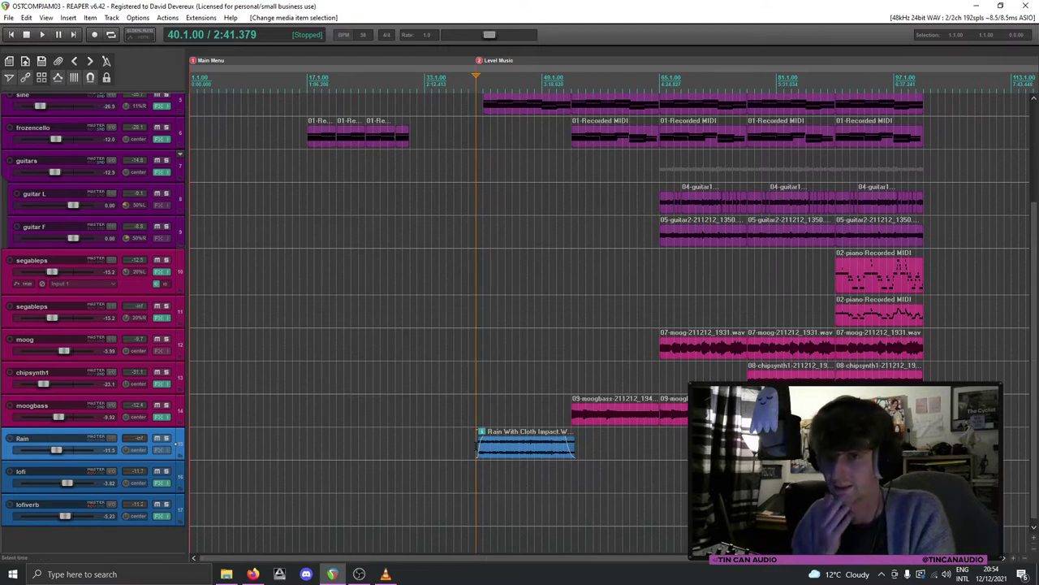
Step: Play the Level Music section from bar 40 and listen to the layers as they enter
key("space")
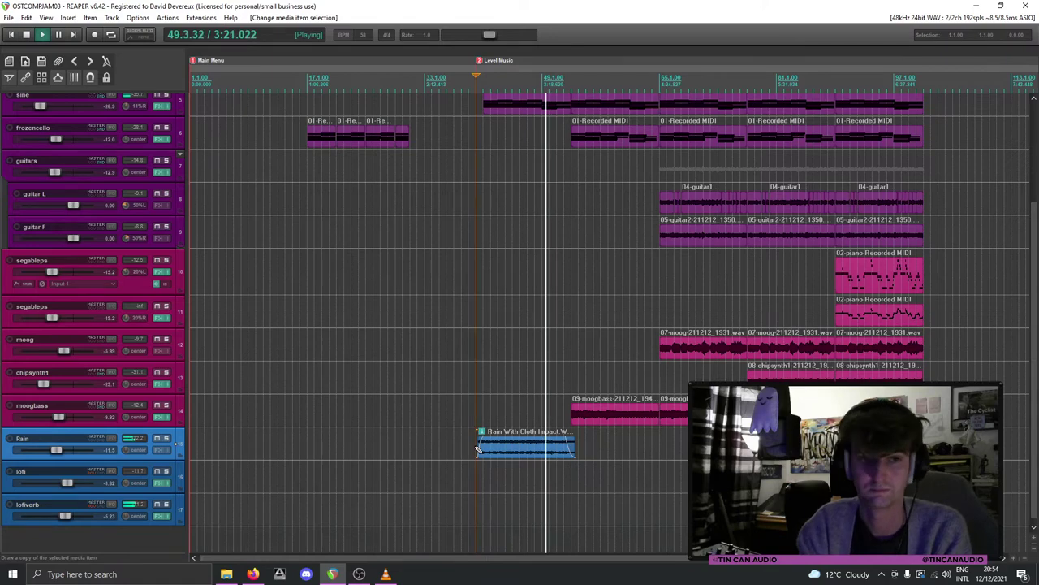
scroll(477, 449, "down", 3)
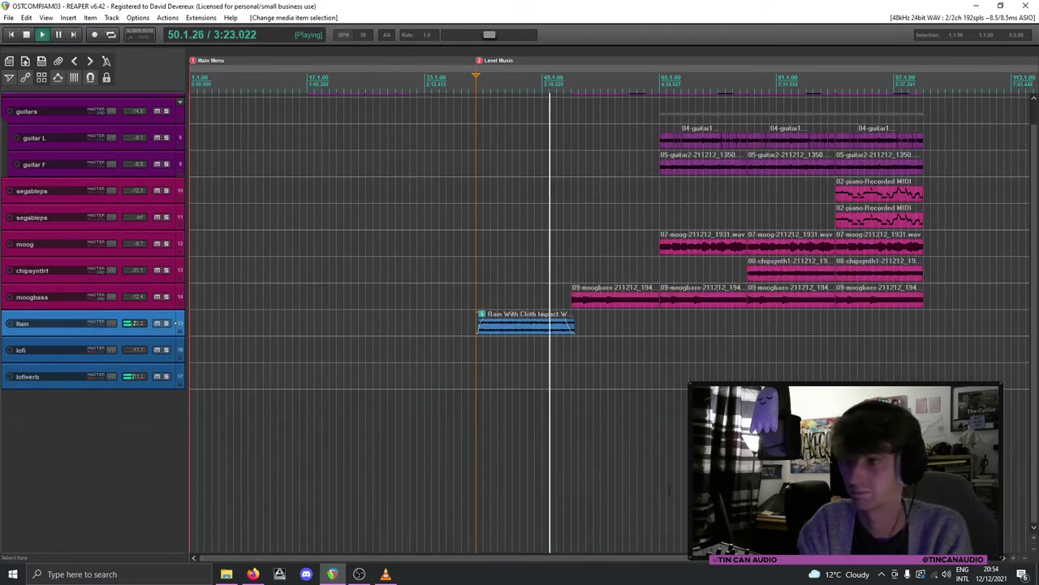
scroll(478, 449, "up", 3)
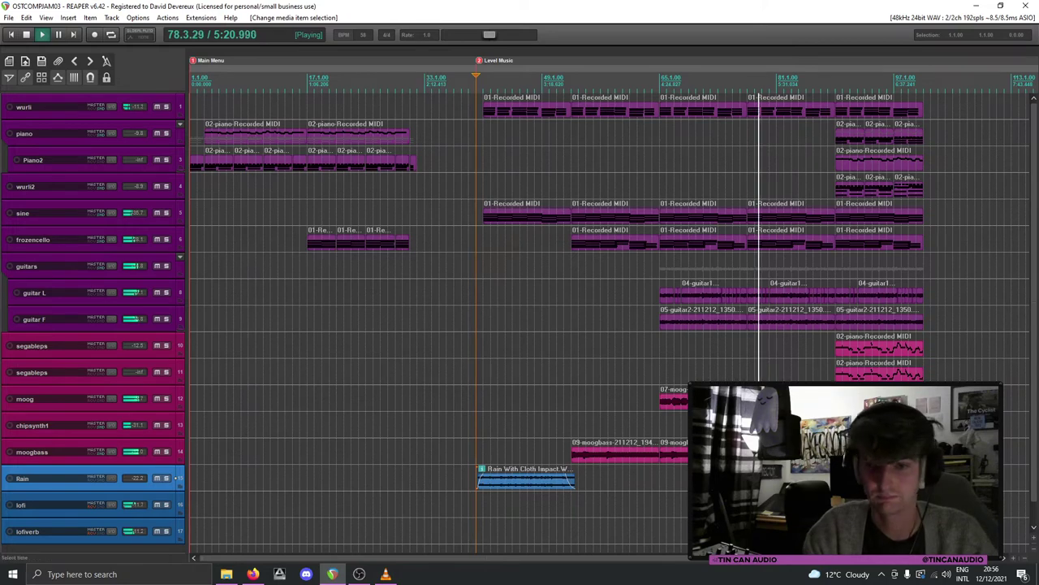
Step: Lower the chipsynth1 track's volume slightly, enlarging the track for the adjustment and shrinking it again
left_click_drag(94, 437, 94, 464)
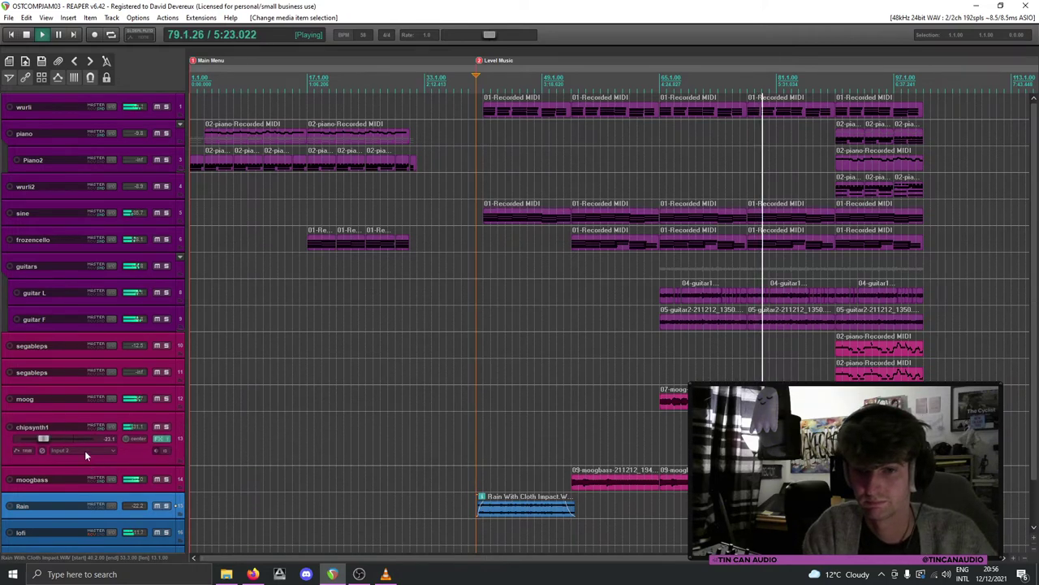
left_click_drag(43, 440, 36, 439)
left_click_drag(136, 464, 134, 431)
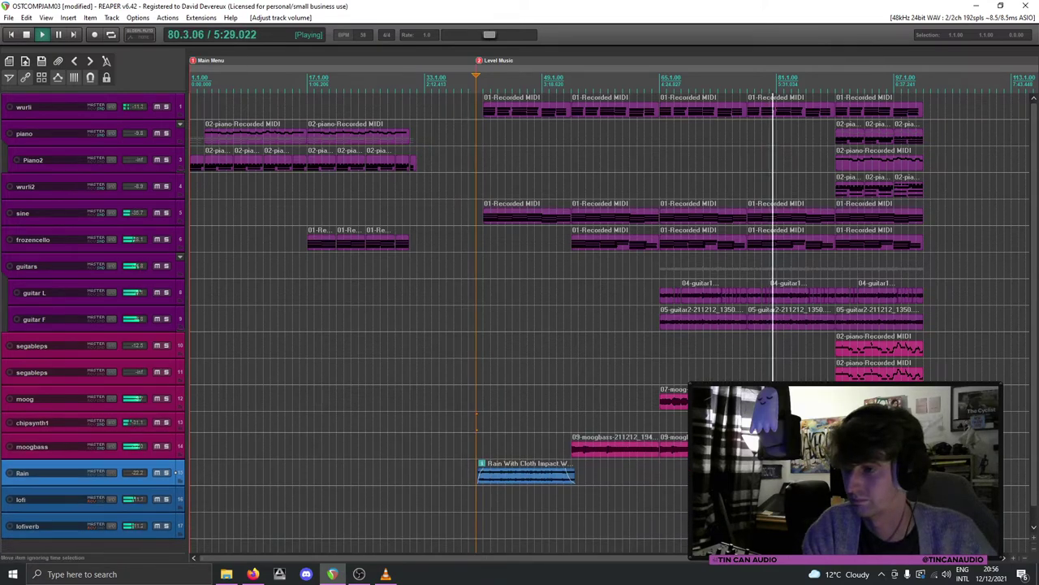
Step: Listen to the last Level Music block, soloing and unsoloing the original segableps track to compare it with the full mix
left_click(674, 398)
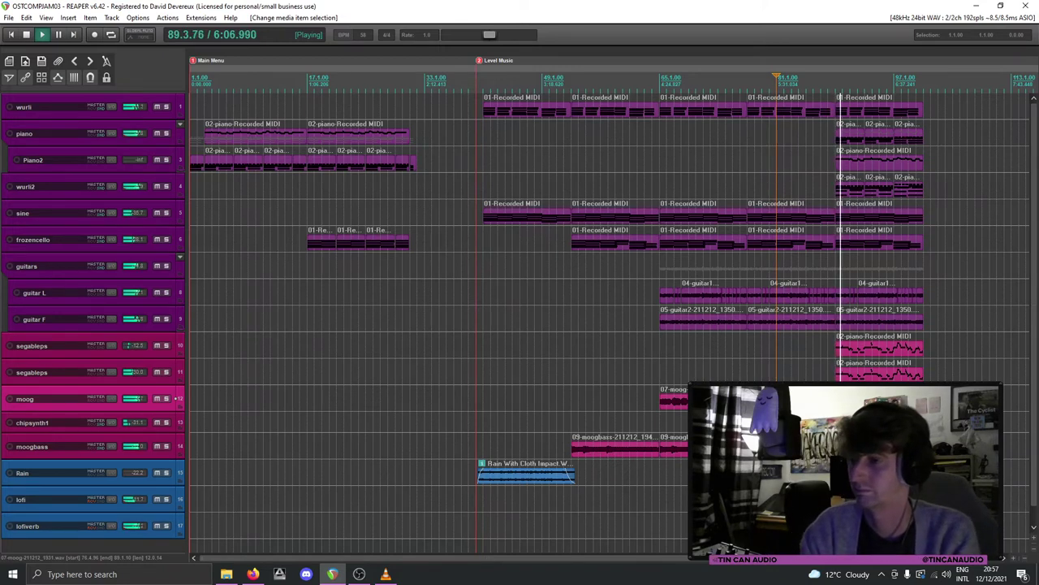
mouse_move(155, 410)
left_mouse_down()
mouse_move(155, 439)
mouse_move(156, 413)
left_mouse_up()
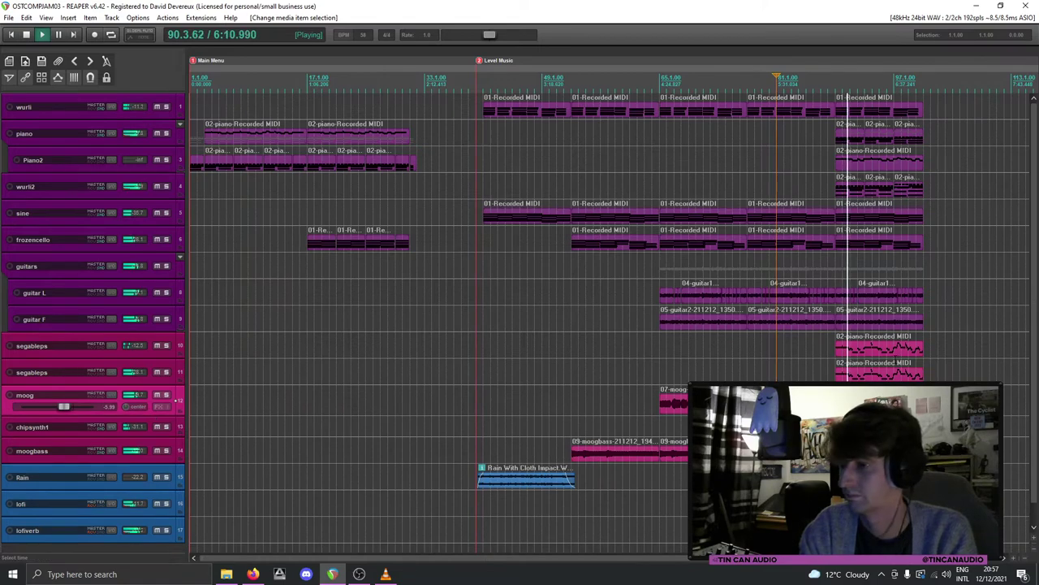
left_click(167, 345)
left_click(166, 346)
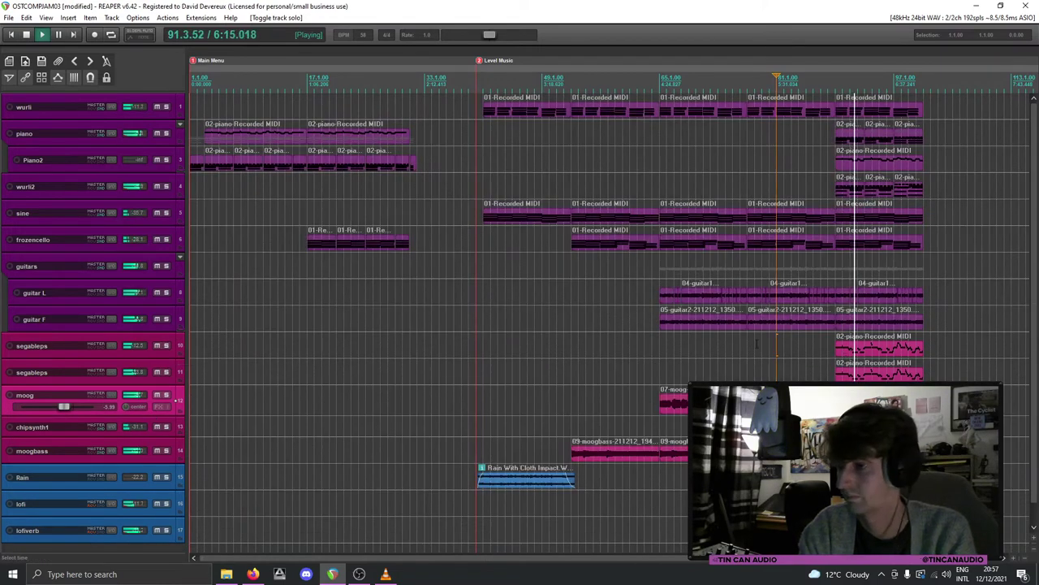
left_click(166, 346)
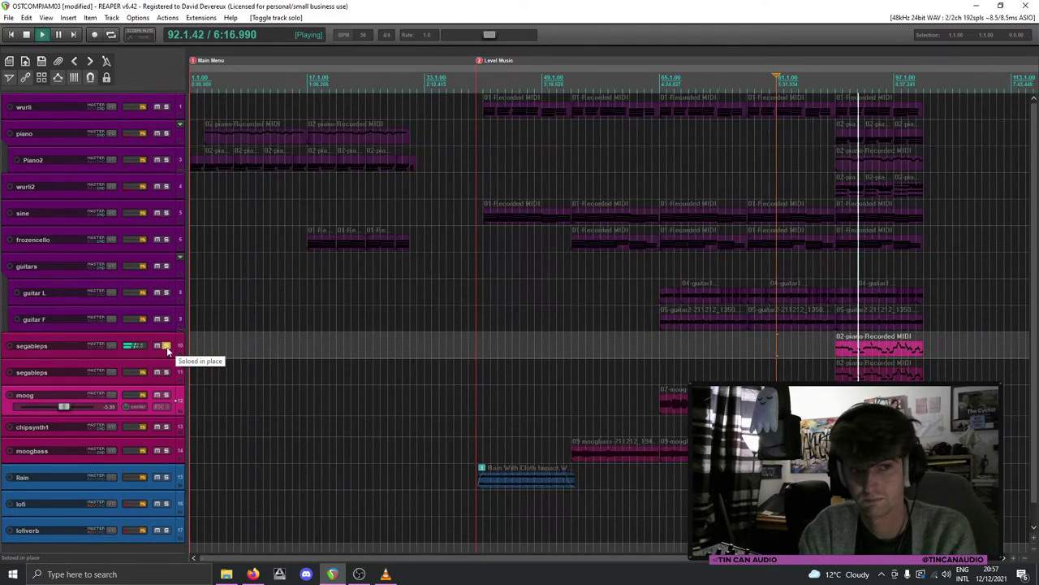
left_click(166, 346)
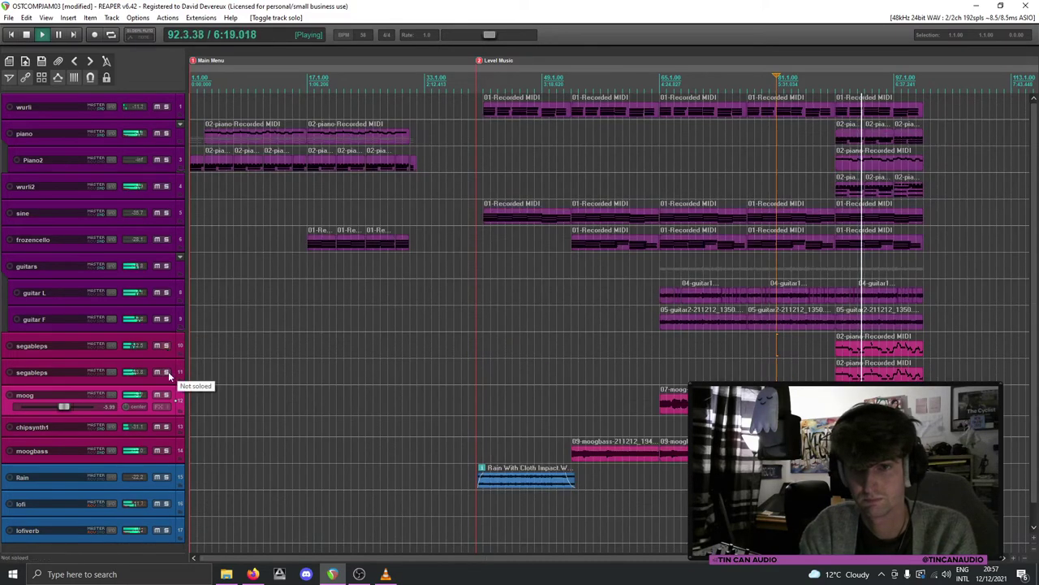
Step: Solo the duplicated segableps track, transpose its MIDI clip's notes down 12 semitones, and unsolo the track
left_click(167, 371)
double_click(857, 373)
key("ctrl+t")
type("-12")
left_click(536, 337)
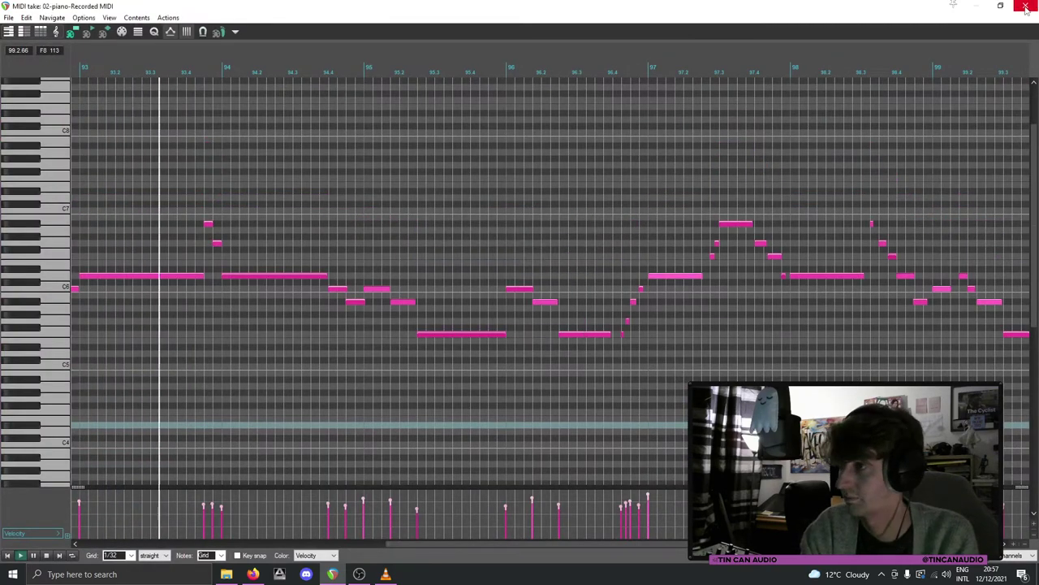
key("Escape")
left_click(173, 373)
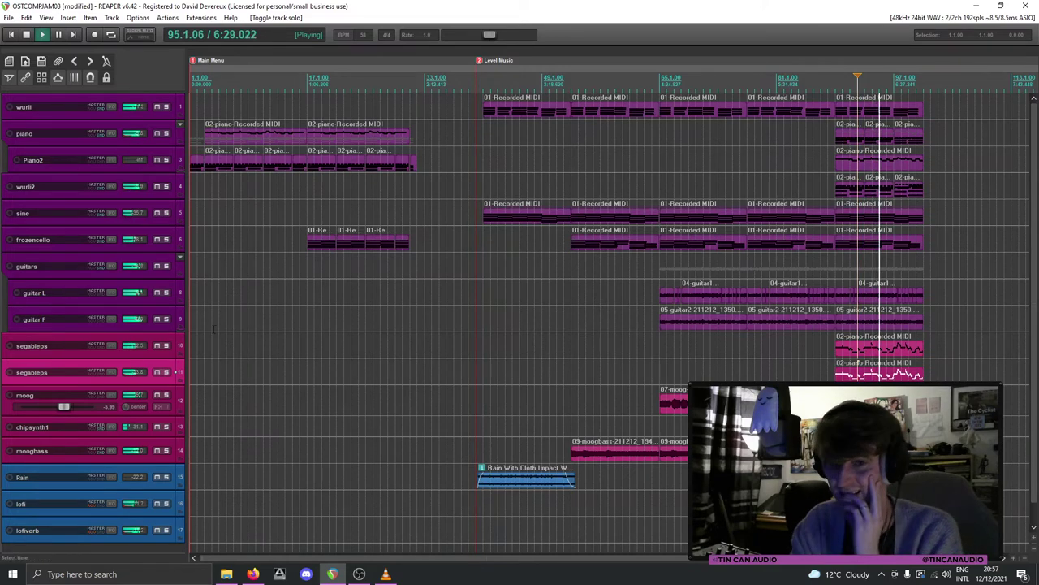
Step: Enlarge both segableps tracks and raise the duplicate's volume to about -9 dB
left_click_drag(147, 358, 145, 436)
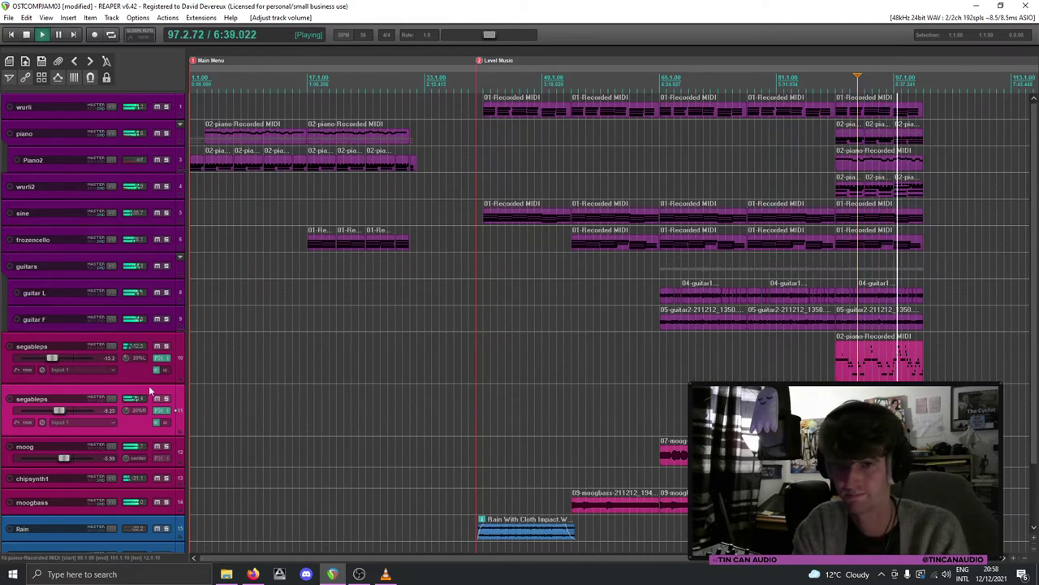
Step: Shrink both segableps tracks and lower the duplicate's volume to about -10.6 dB
left_click_drag(143, 389, 143, 364)
left_click_drag(129, 414, 137, 396)
left_click_drag(62, 390, 61, 392)
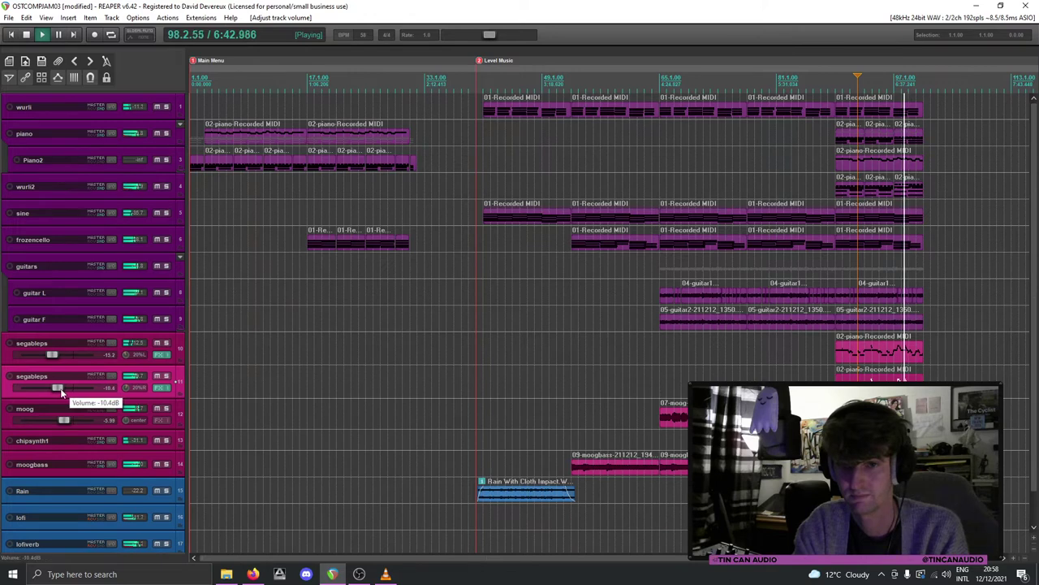
left_click(179, 351)
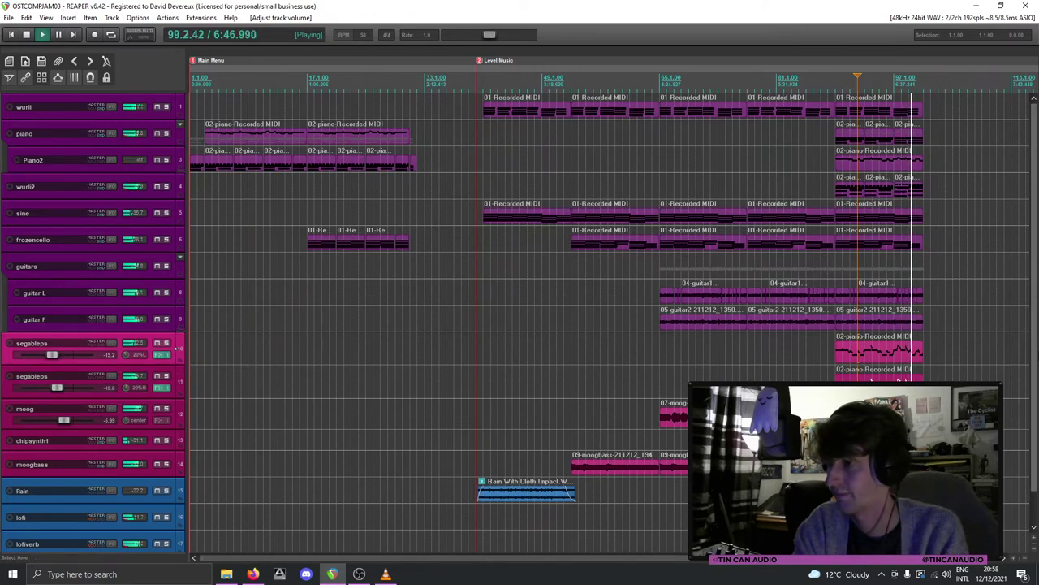
Step: Listen to the last Level Music block through to its end and stop playback
scroll(1036, 365, "down", 1)
scroll(1036, 364, "up", 1)
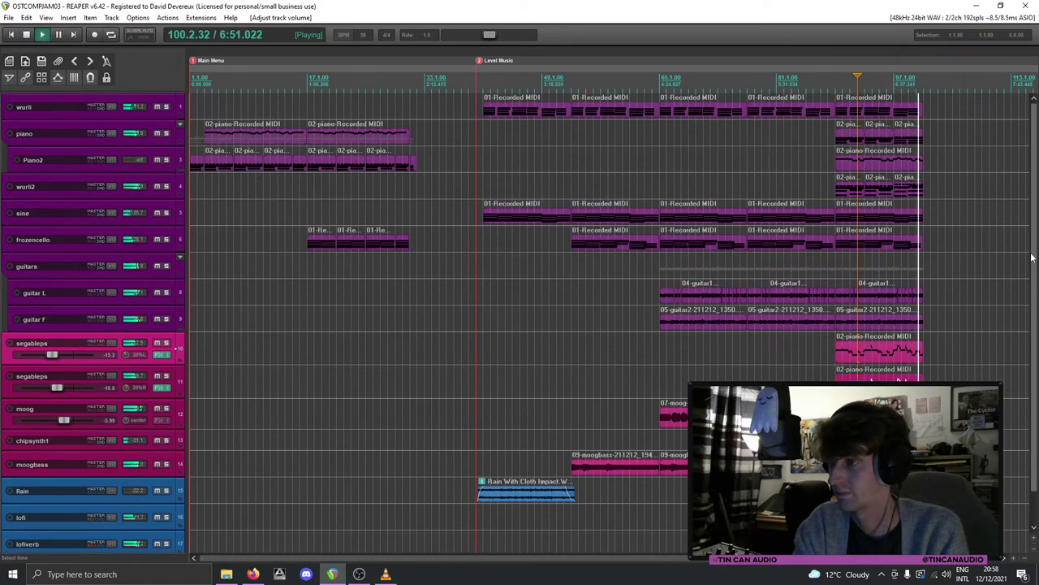
scroll(1035, 258, "down", 1)
scroll(1035, 257, "up", 1)
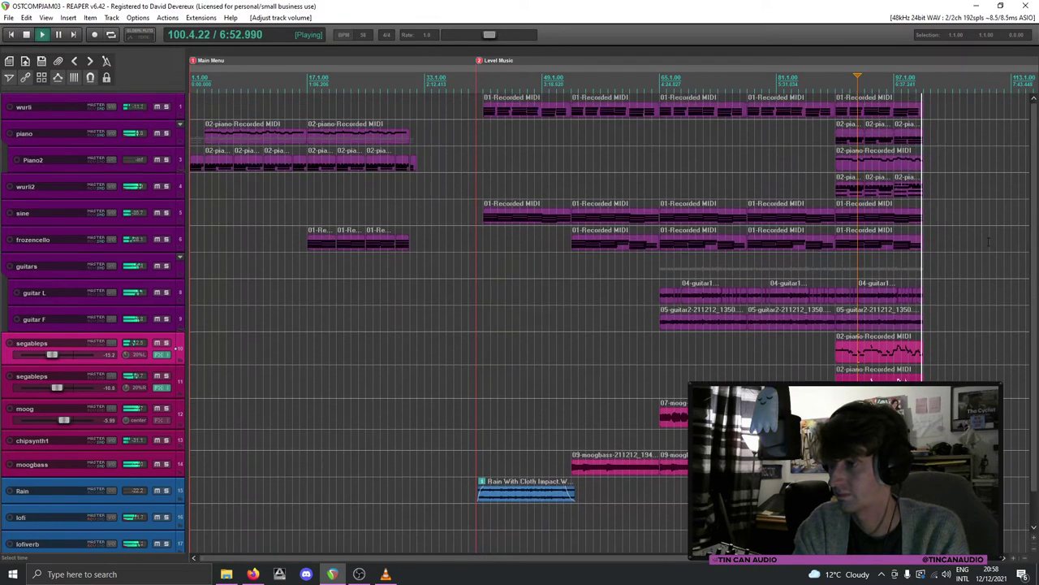
key("space")
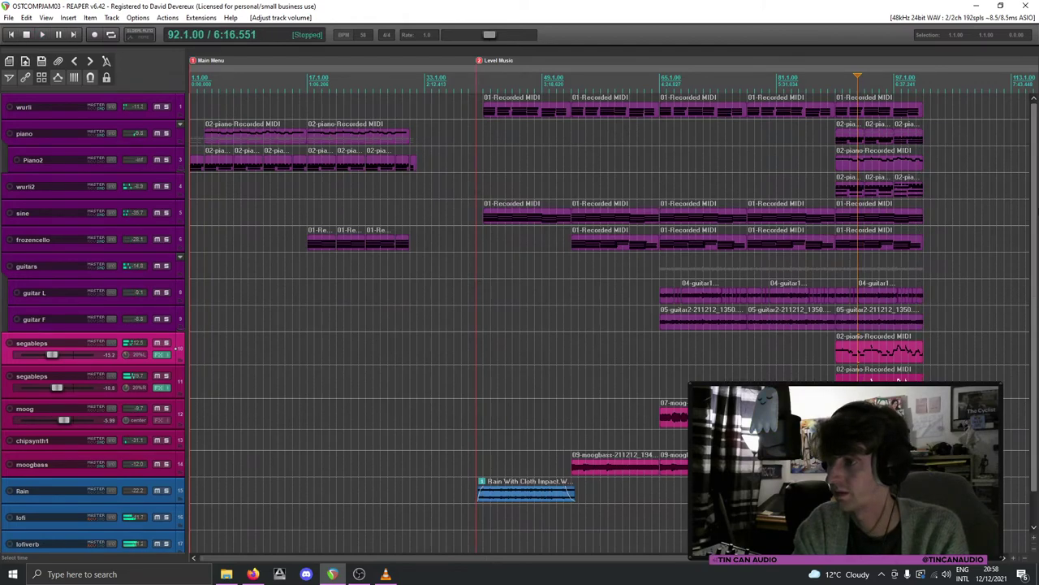
Step: Trim the overhanging ends of the wurli, piano, sine, guitar and both segableps clips to bar 101
key("ctrl+a")
scroll(635, 355, "up", 3)
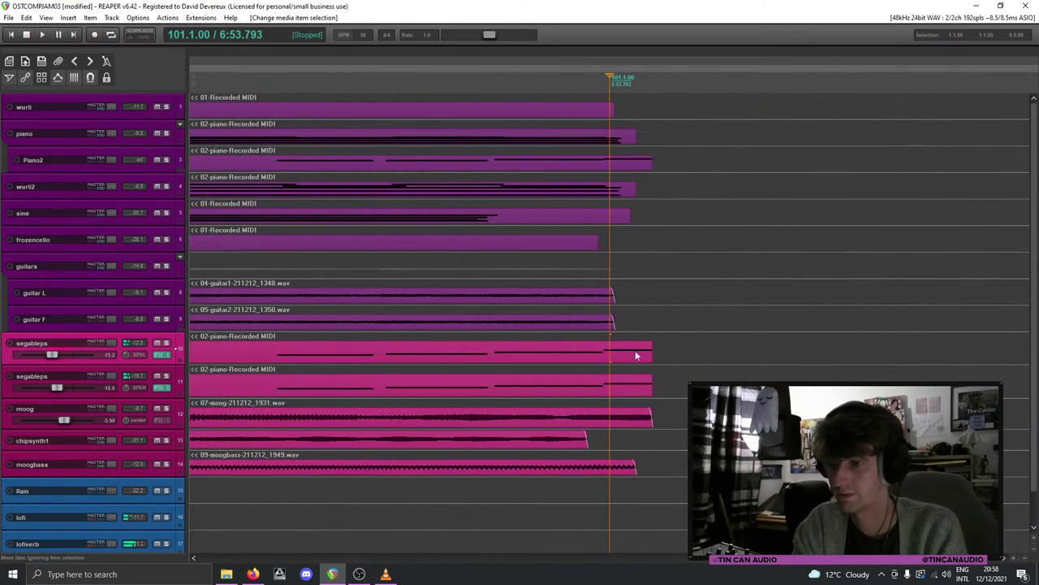
left_click_drag(645, 354, 634, 354)
left_click_drag(613, 114, 611, 215)
left_click_drag(637, 355, 610, 355)
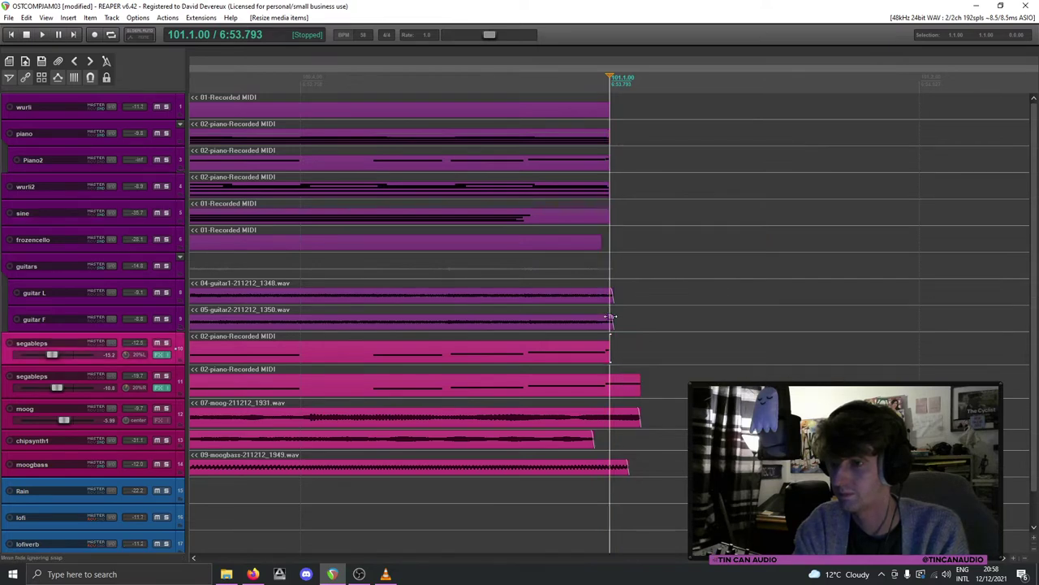
left_click_drag(611, 318, 610, 293)
left_click_drag(640, 382, 609, 382)
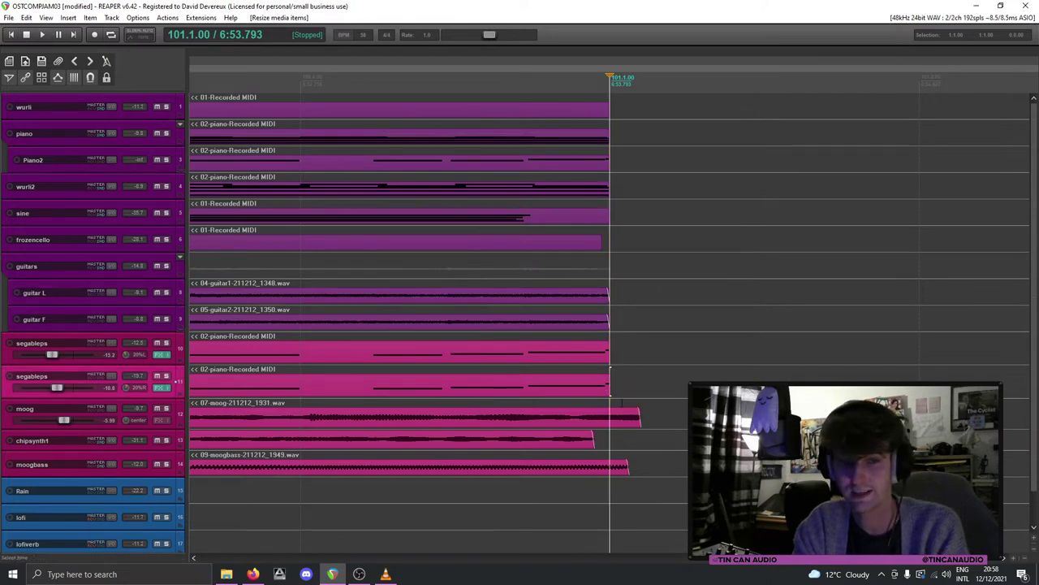
Step: Trim the ends of the moog and moogbass clips to bar 101 and save the project
left_click_drag(599, 422, 609, 421)
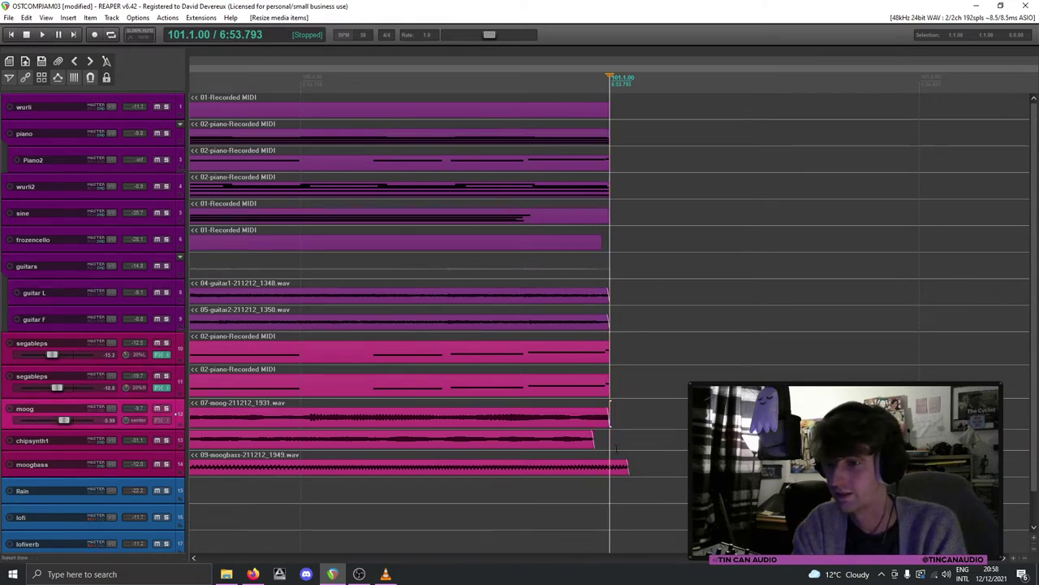
left_click_drag(627, 465, 609, 465)
left_click(593, 359)
key("ctrl+s")
Step: Listen to the Main Menu piano part from bar 3 and stop playback
scroll(593, 359, "down", 2)
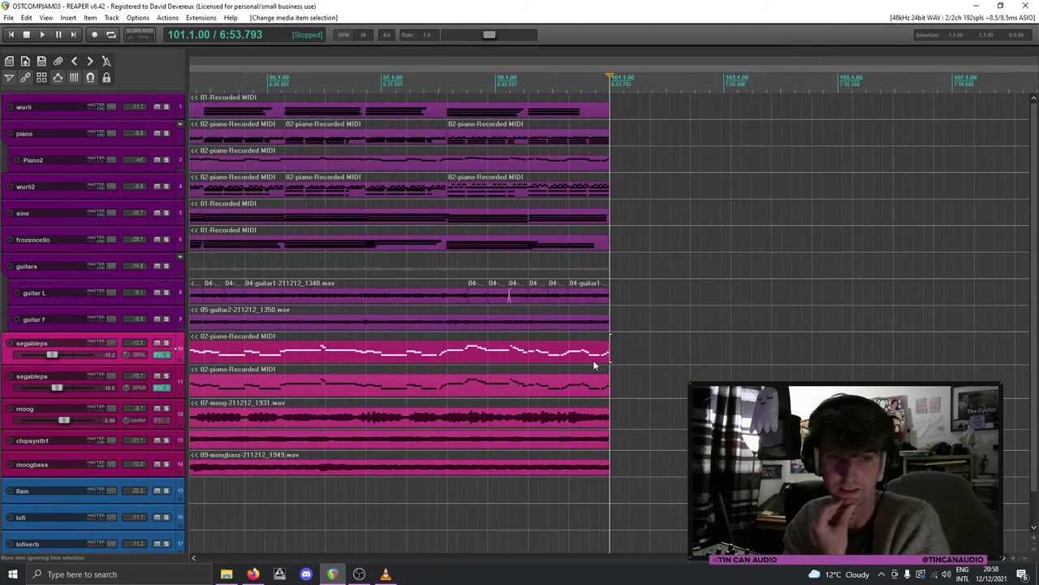
scroll(593, 366, "down", 8)
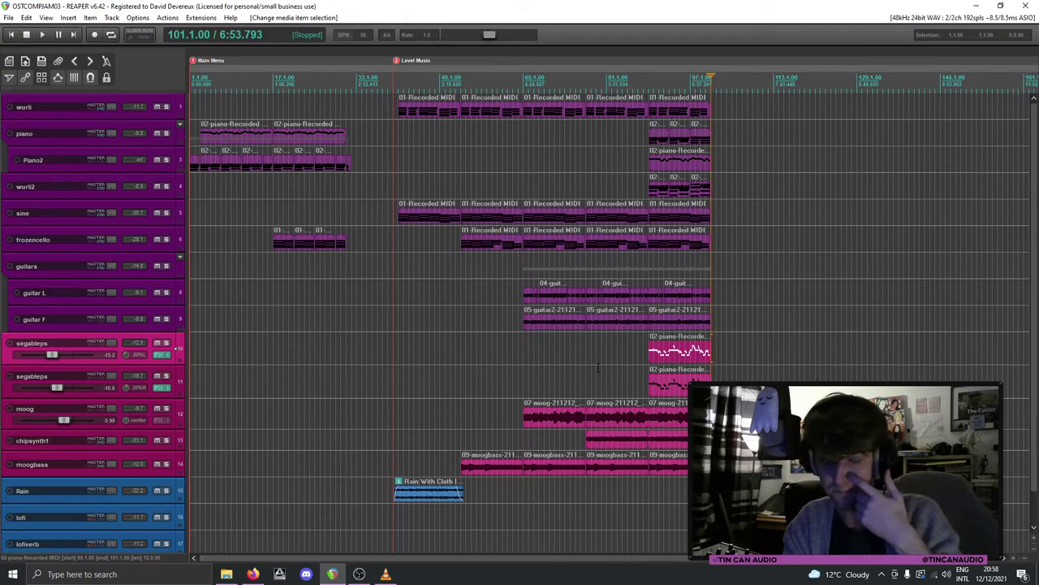
scroll(598, 367, "up", 3)
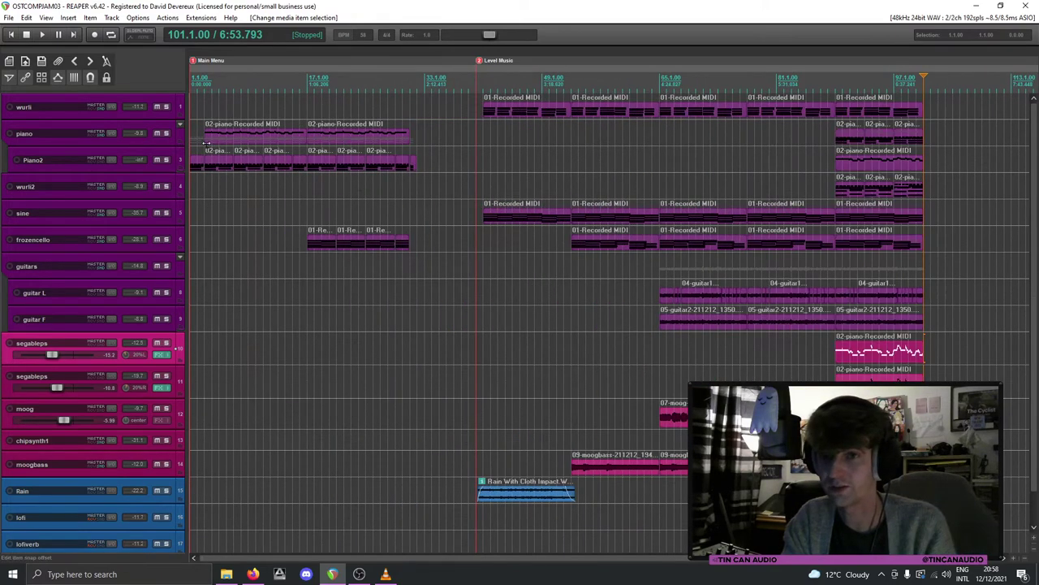
left_click(256, 134)
key("space")
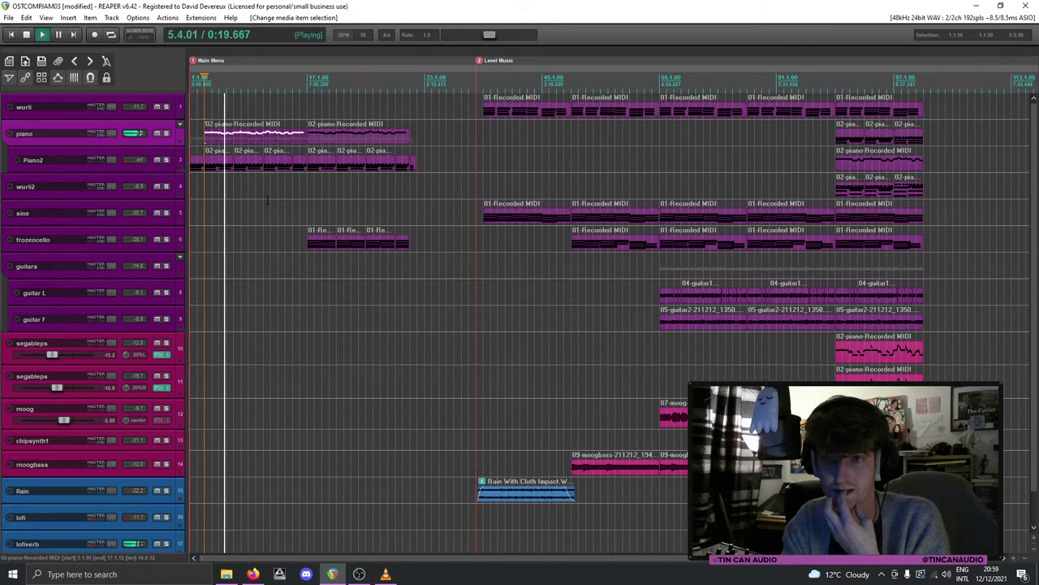
key("space")
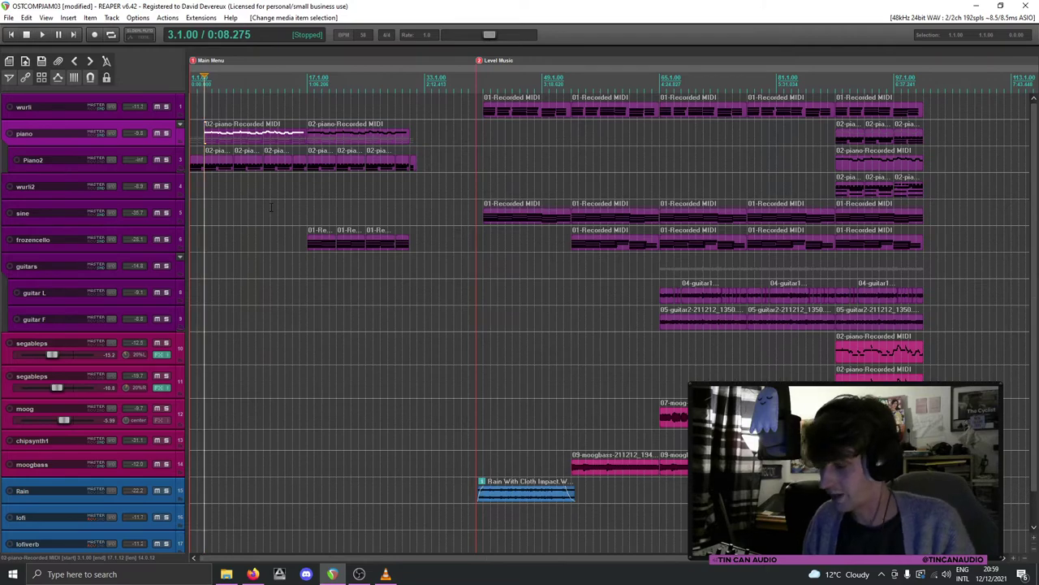
Step: Look over the arrangement from the Main Menu section to the end of the last Level Music block
scroll(199, 140, "down", 5)
scroll(199, 140, "up", 5)
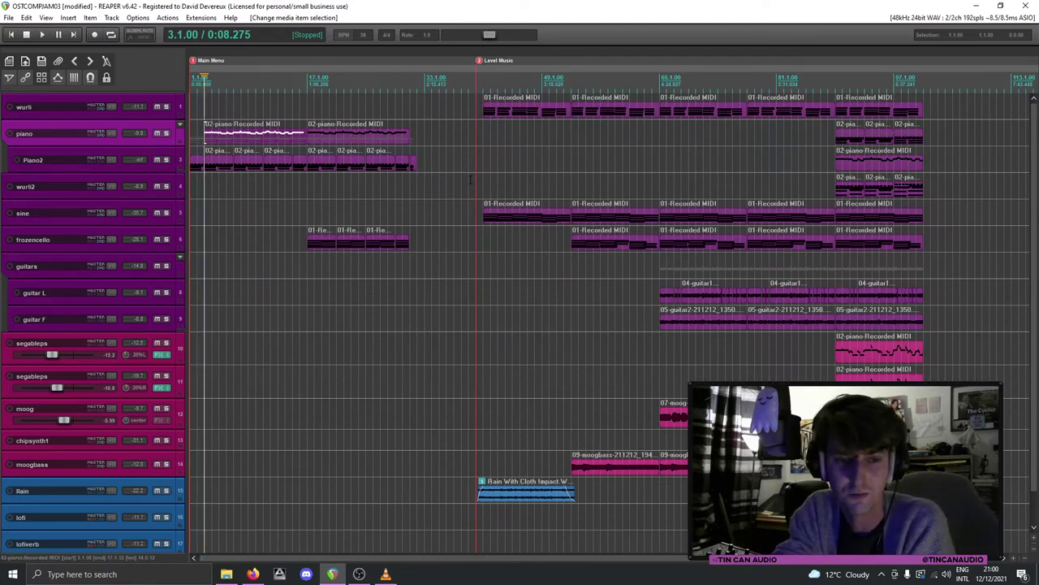
left_click(484, 110)
scroll(548, 174, "down", 1)
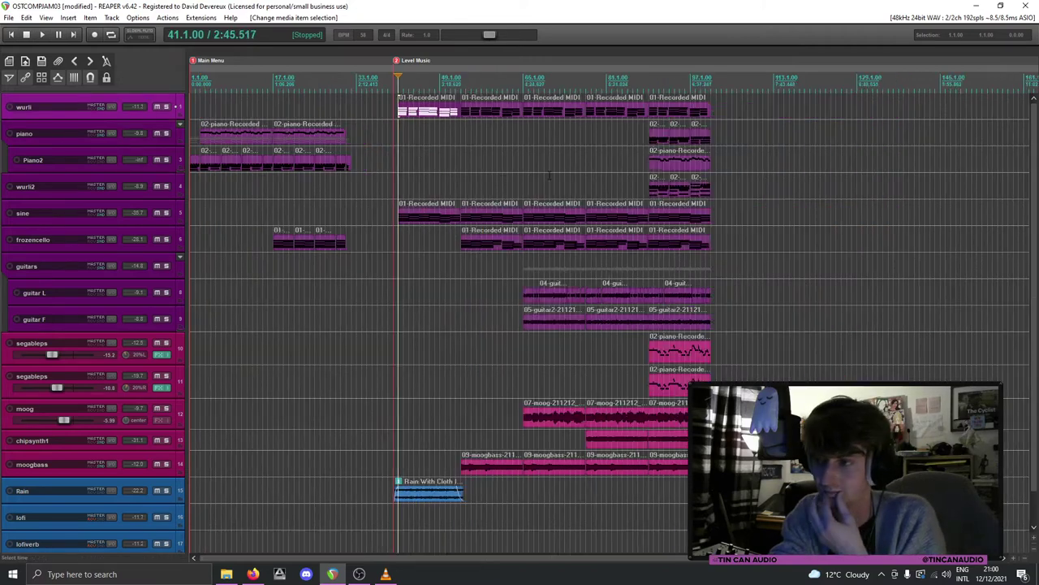
scroll(550, 174, "down", 1)
scroll(549, 174, "up", 2)
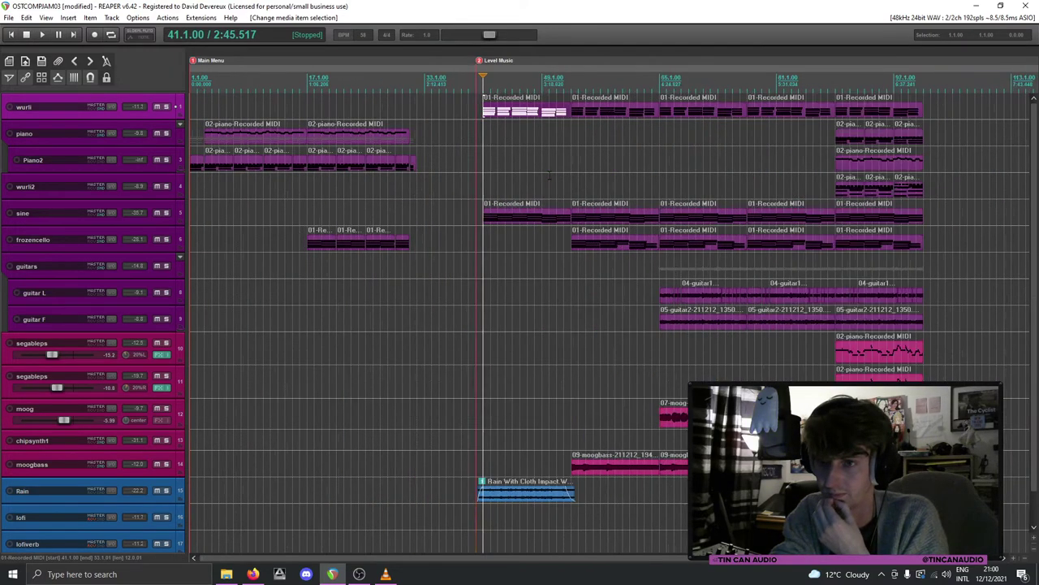
scroll(550, 175, "up", 1)
scroll(549, 176, "down", 1)
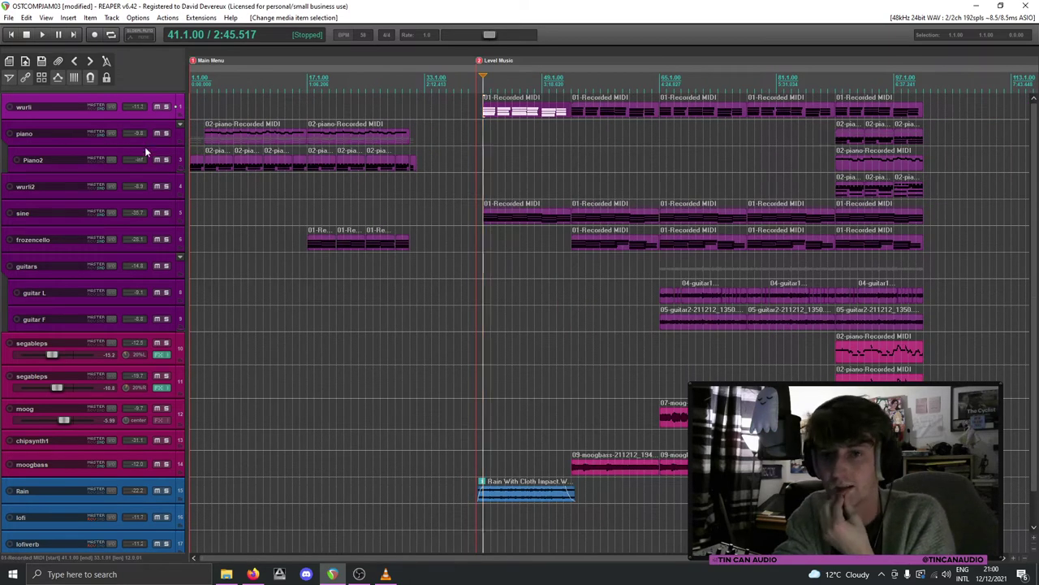
left_click(148, 139)
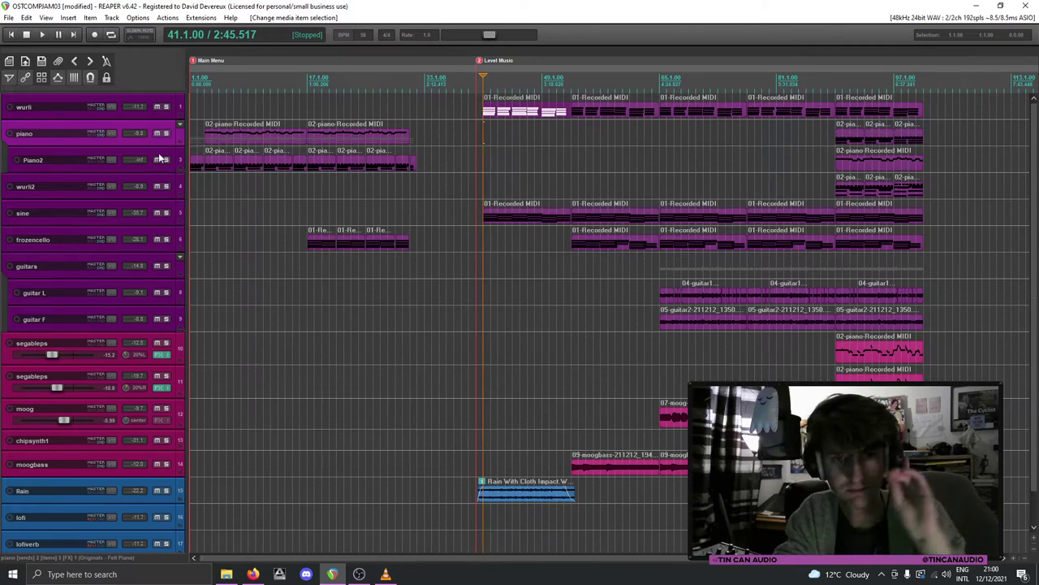
key("minus")
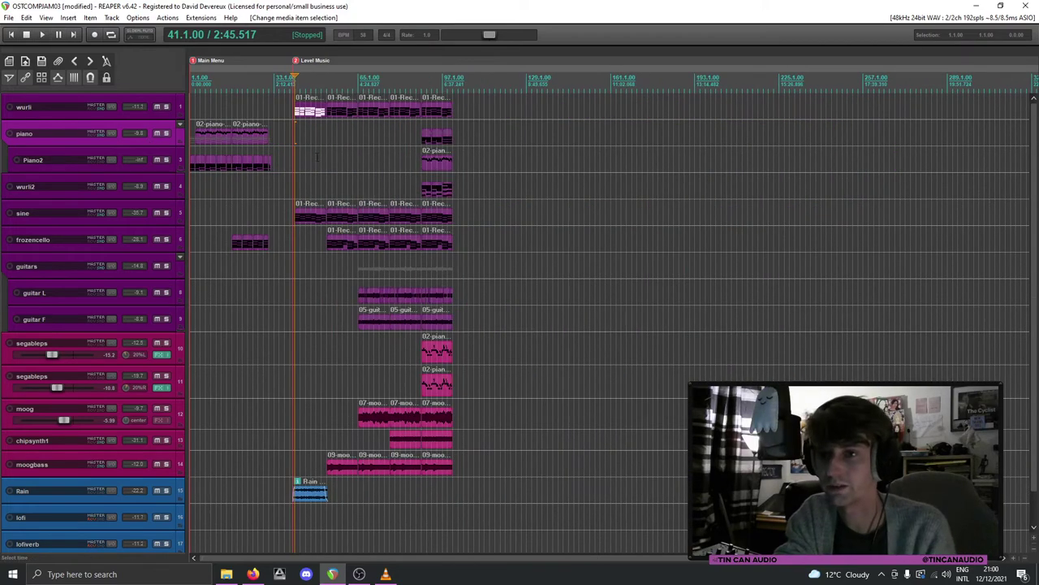
left_click(433, 160)
key("plus")
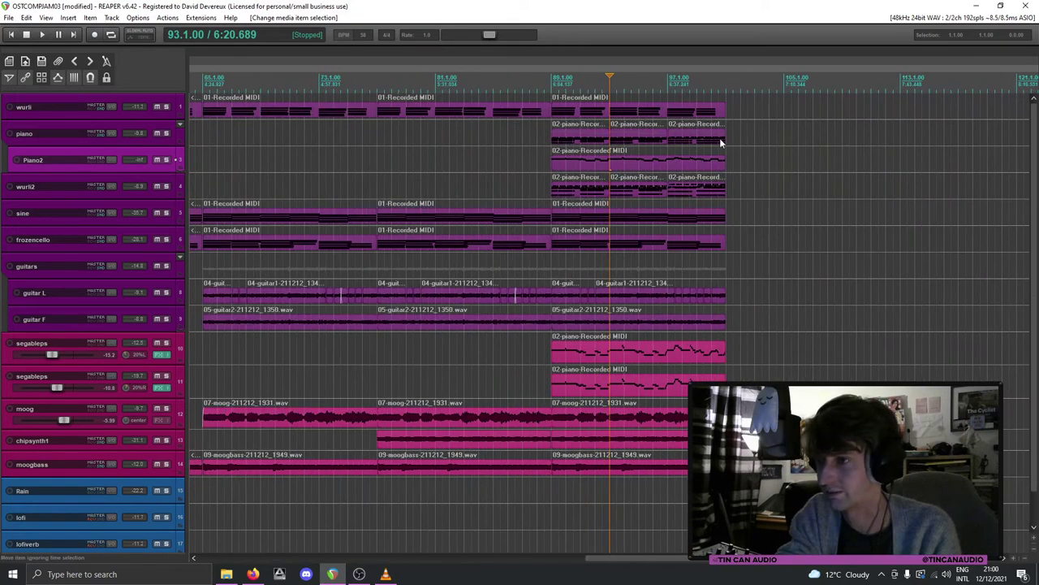
key("minus")
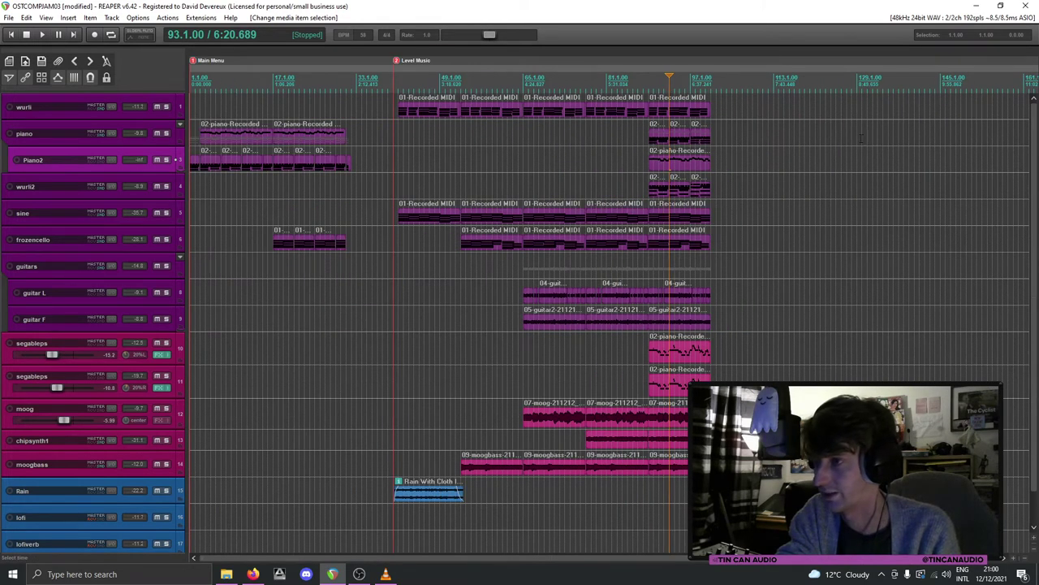
Step: Insert a new track below Piano2 and enlarge it to show its controls
left_click(859, 135)
left_click(156, 169)
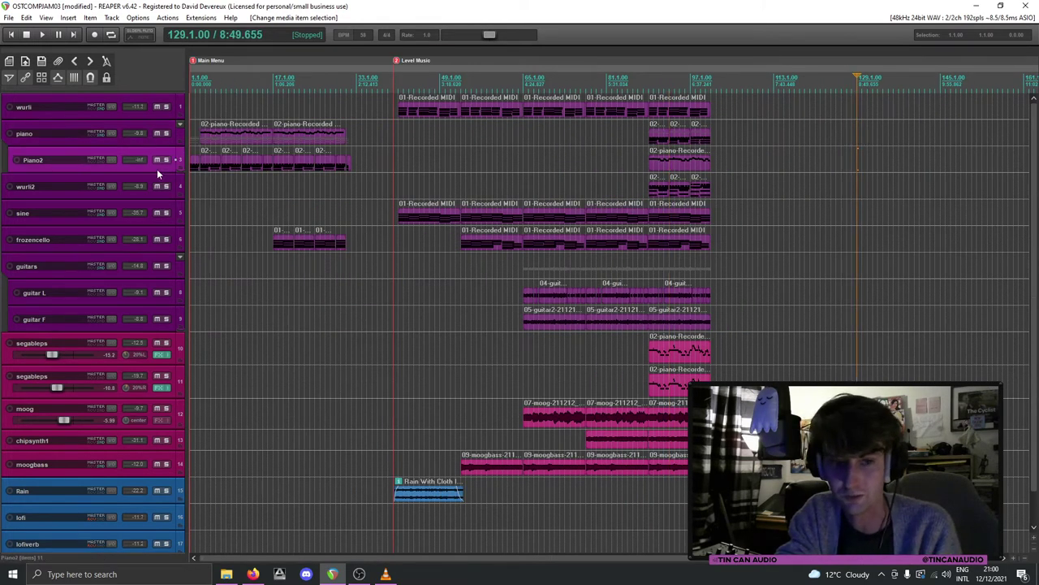
key("ctrl+t")
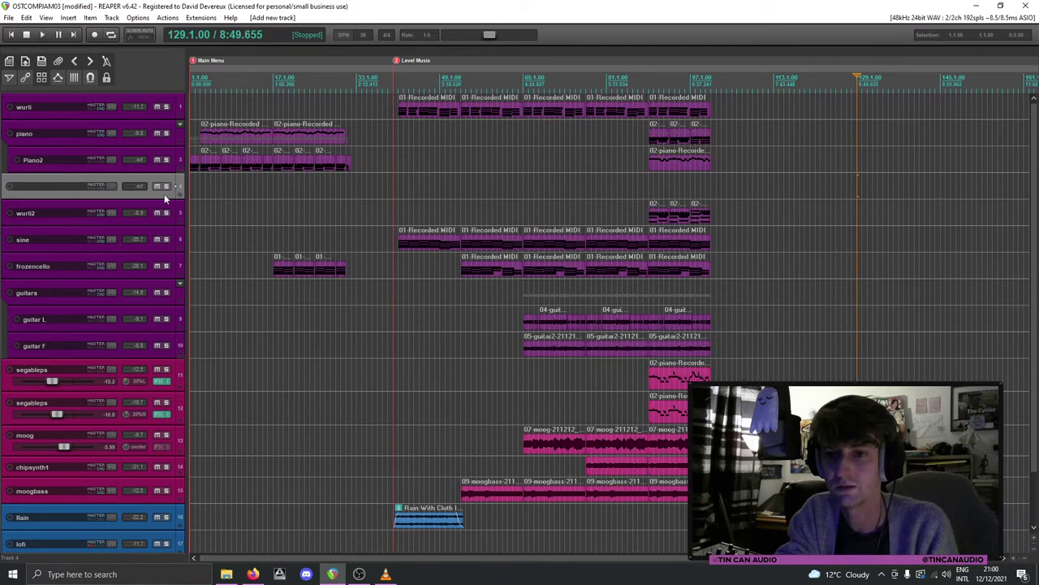
left_click_drag(165, 199, 161, 240)
Step: Load the VST3i Originals - Firewood Piano instrument on the new track and close its plugin window
key("f")
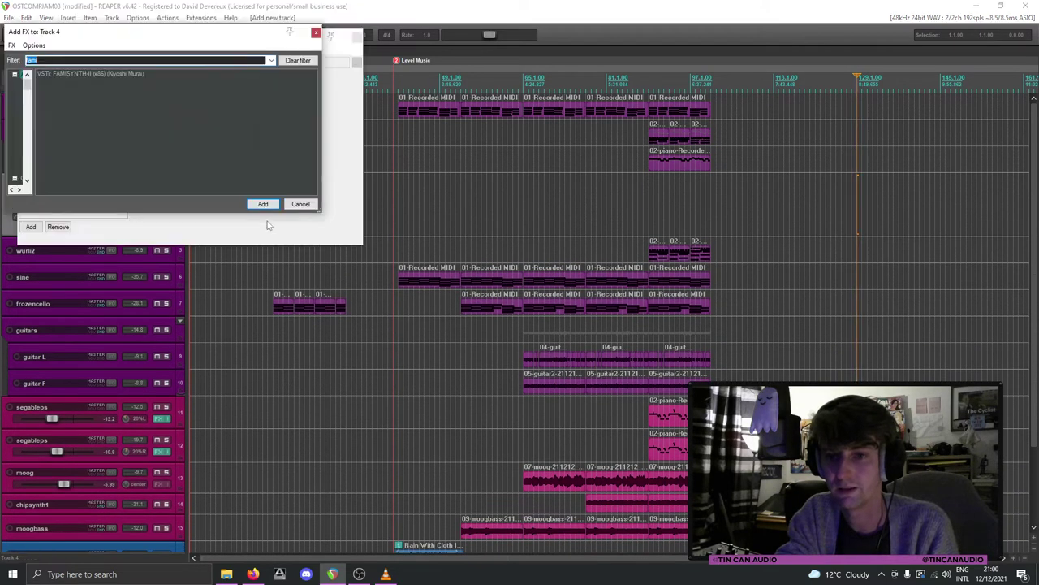
type("irewood")
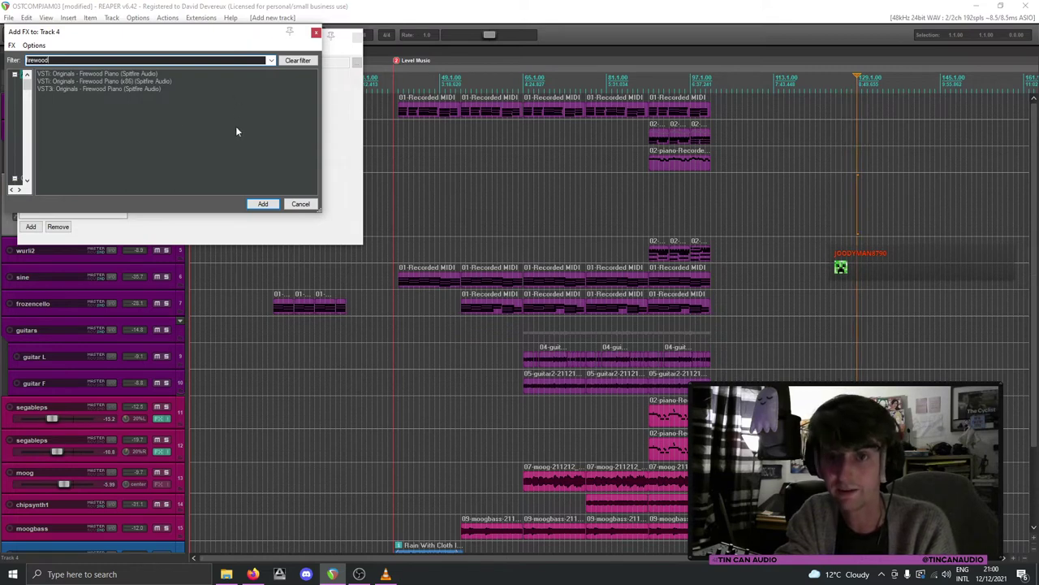
left_click(136, 91)
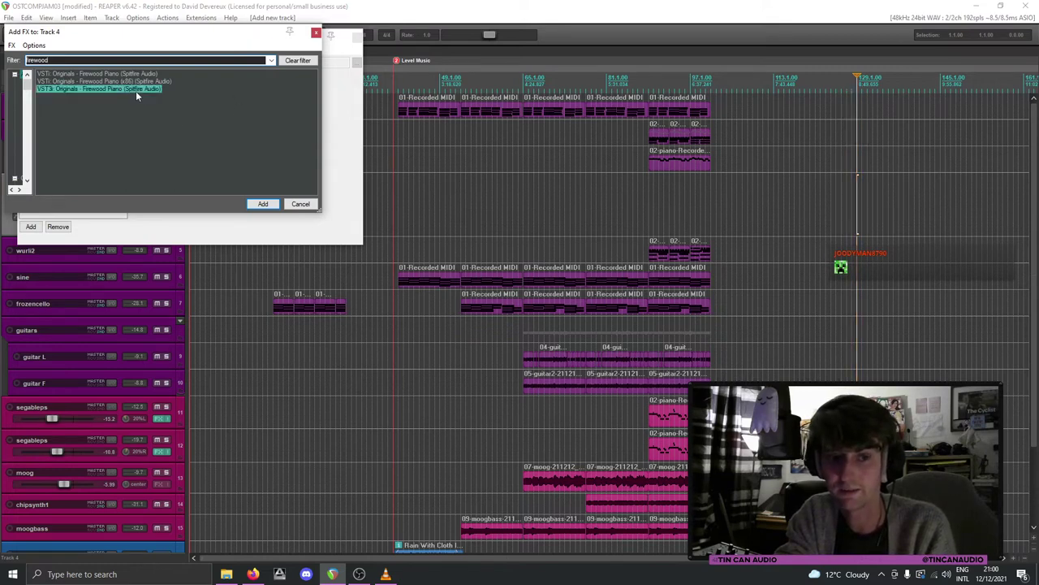
double_click(136, 91)
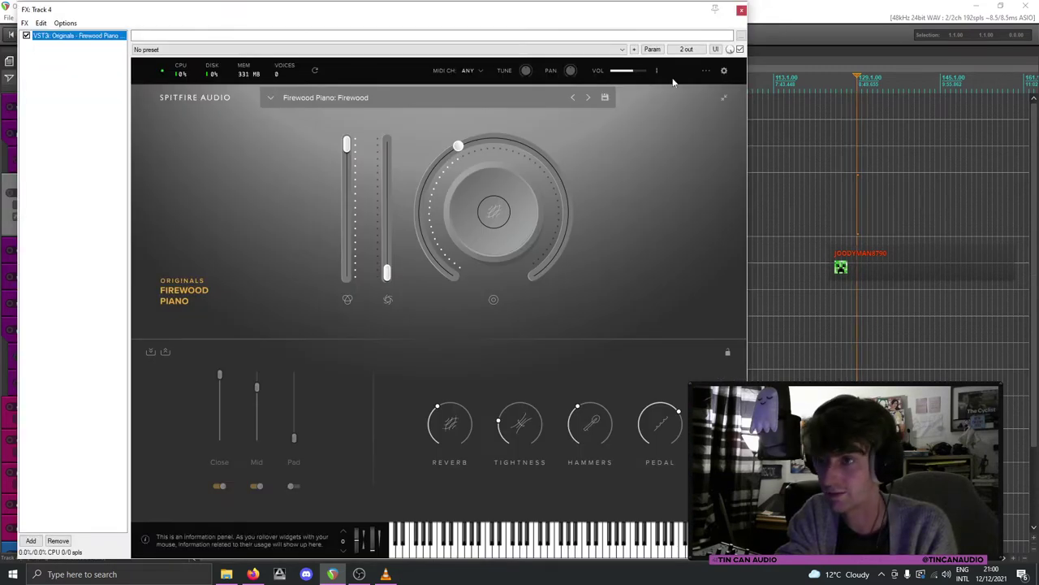
left_click(742, 10)
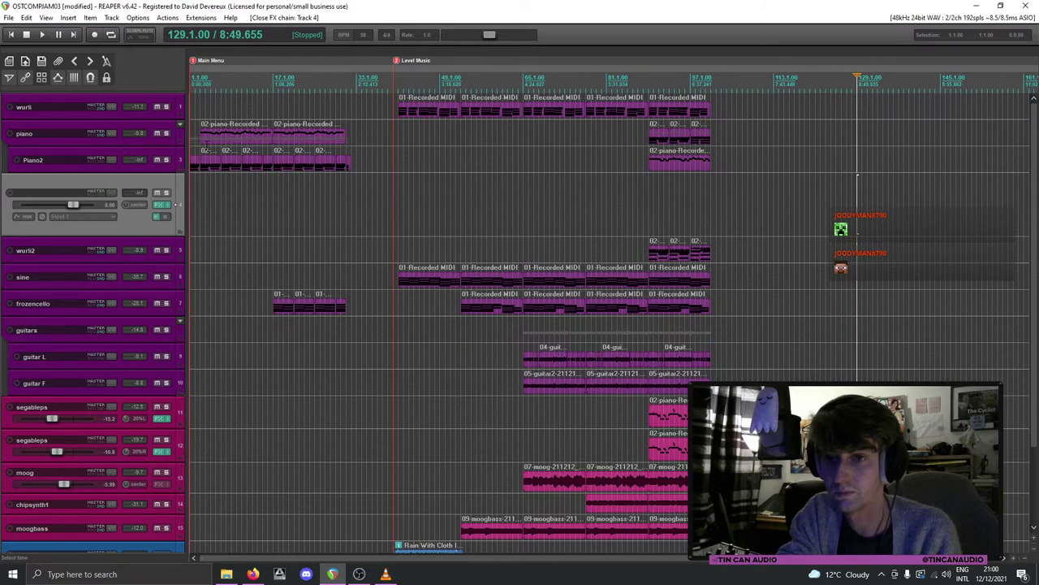
Step: Copy the Main Menu clips from piano and Piano2, and add a second track nested as a child of the Firewood Piano track
left_click(205, 163)
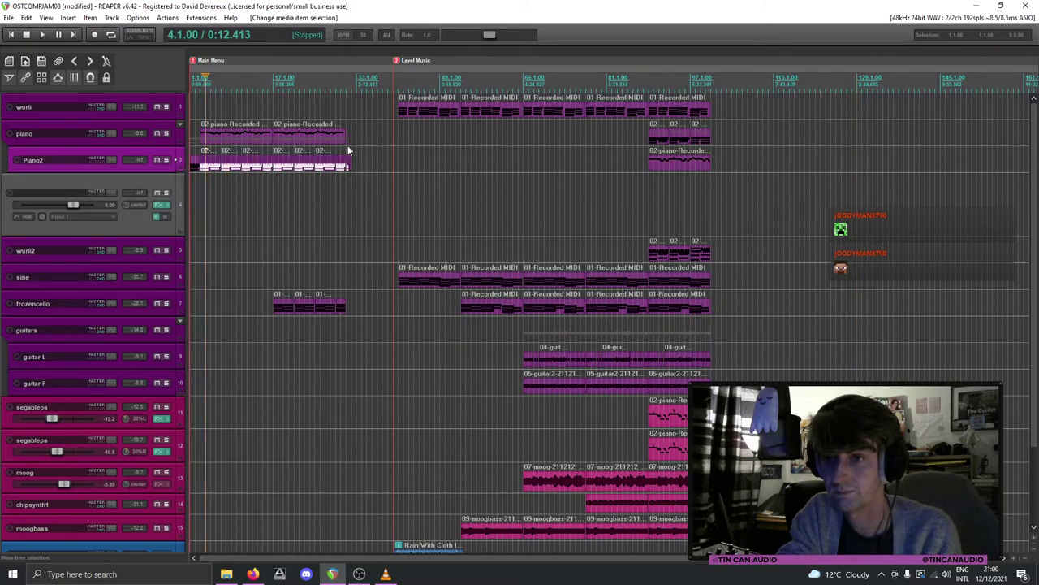
left_click(345, 143, "ctrl")
left_click(145, 220)
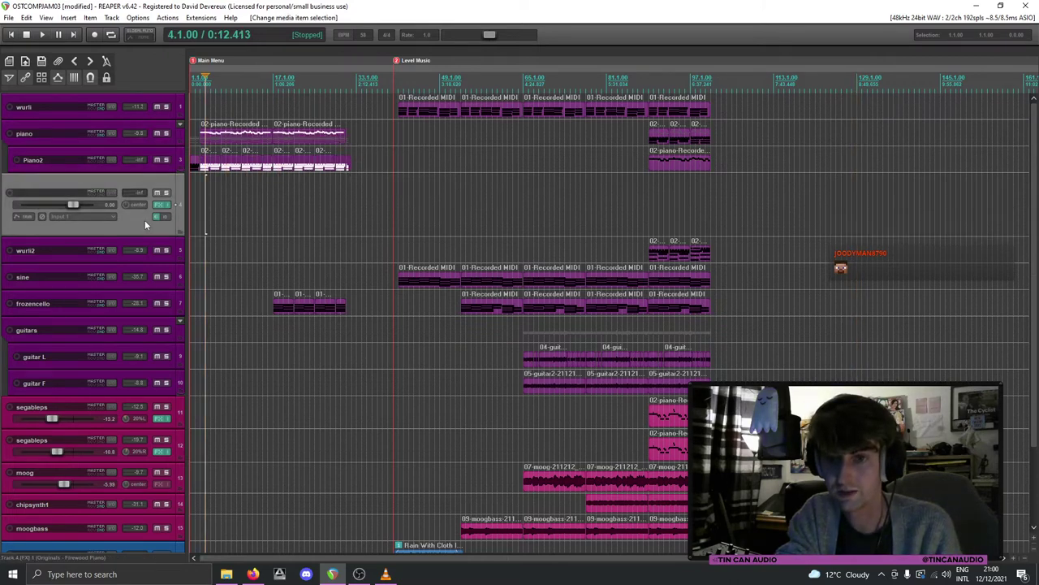
key("ctrl+t")
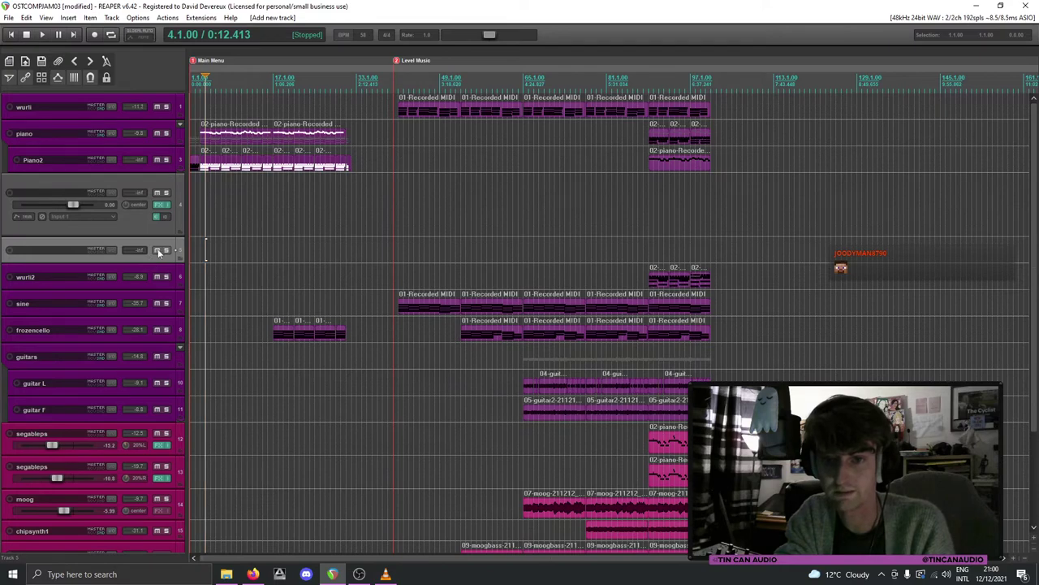
left_click_drag(157, 209, 158, 213)
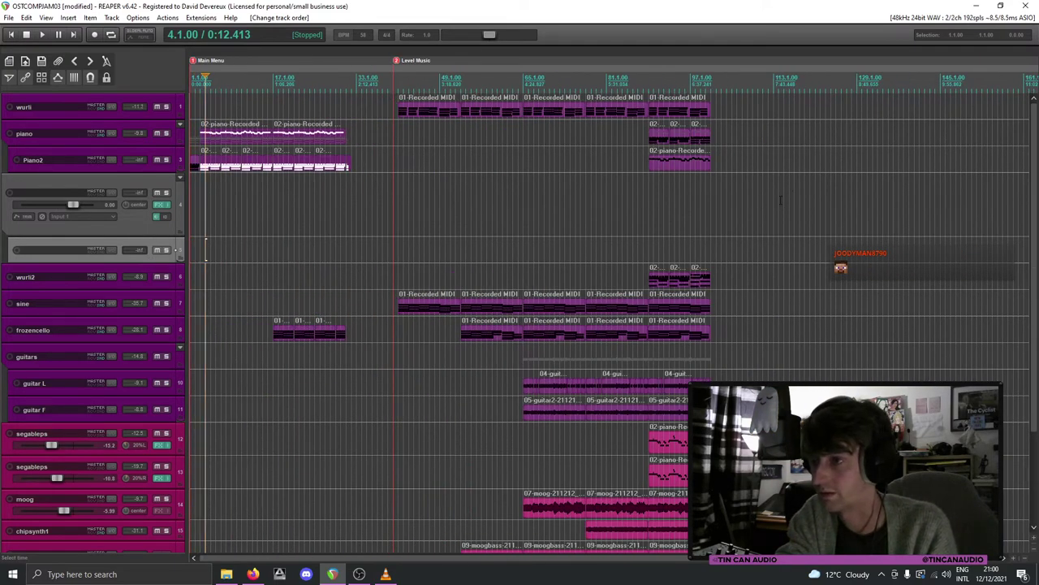
Step: Add a marker at bar 113 and paste the copied piano clips there onto the two new tracks
left_click(780, 199)
key("m")
scroll(663, 229, "up", 4)
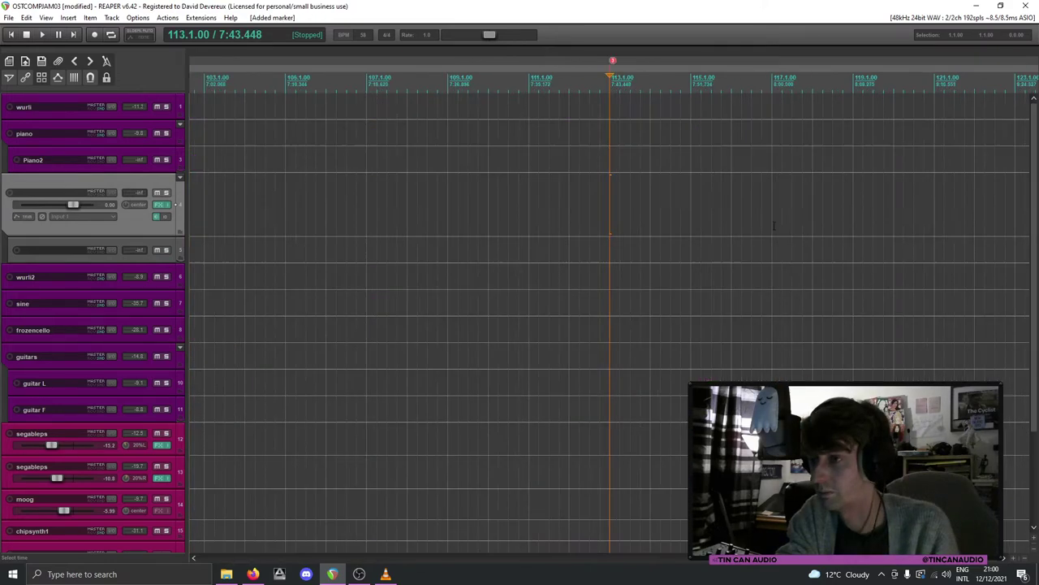
key("ctrl+v")
scroll(661, 227, "down", 2)
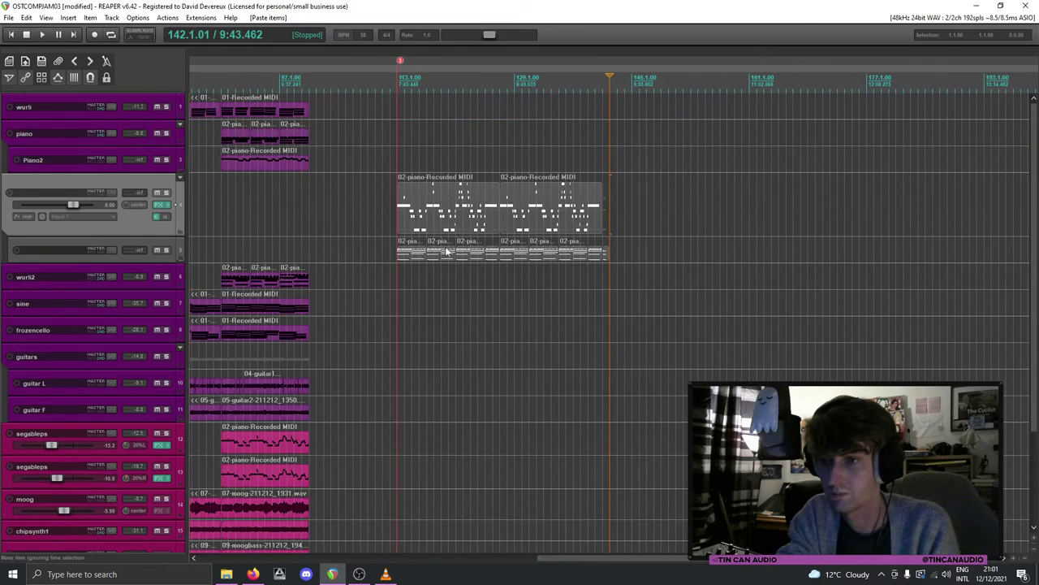
Step: Play the pasted piano clips from bar 113 and check the Firewood Piano plugin settings on their track
left_click(402, 234)
key("space")
scroll(165, 208, "up", 1)
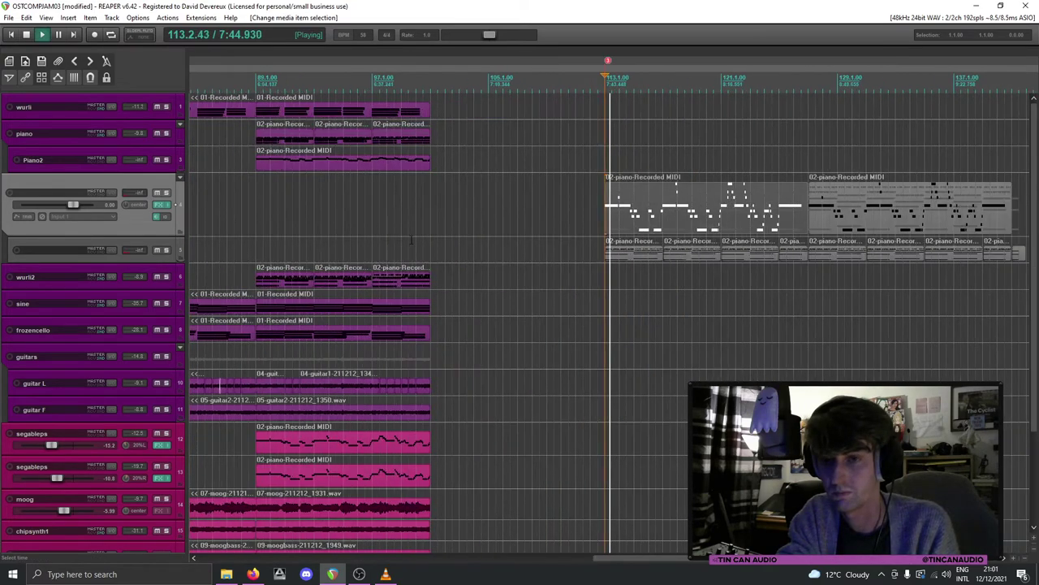
left_click(162, 207)
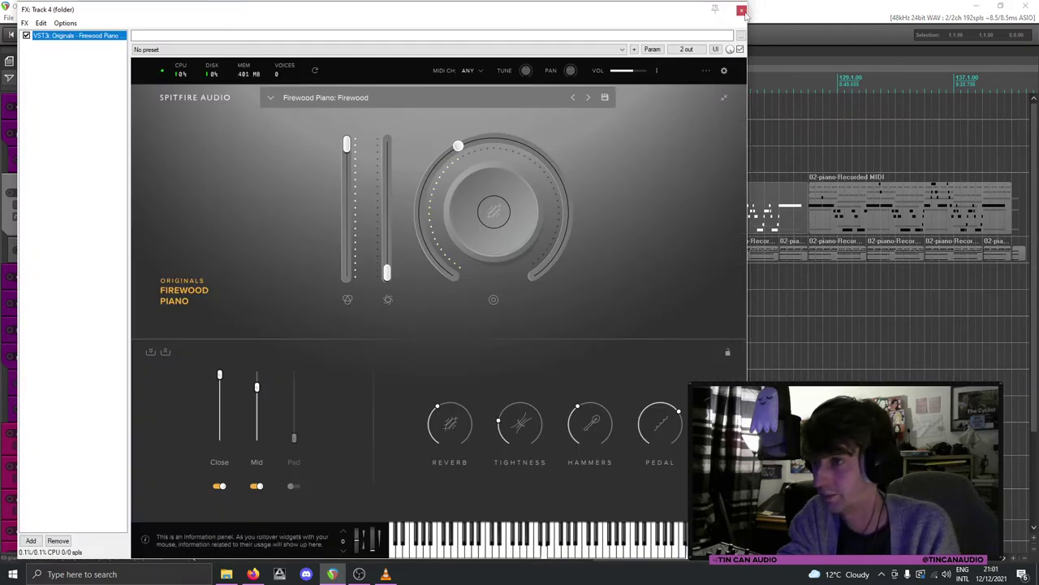
left_click(741, 10)
scroll(516, 218, "down", 3)
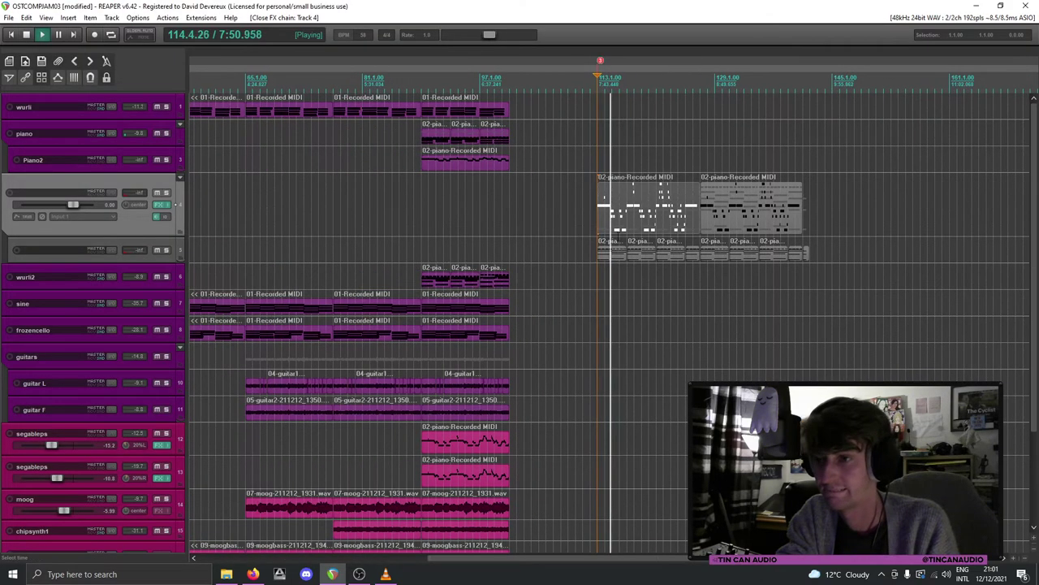
key("space")
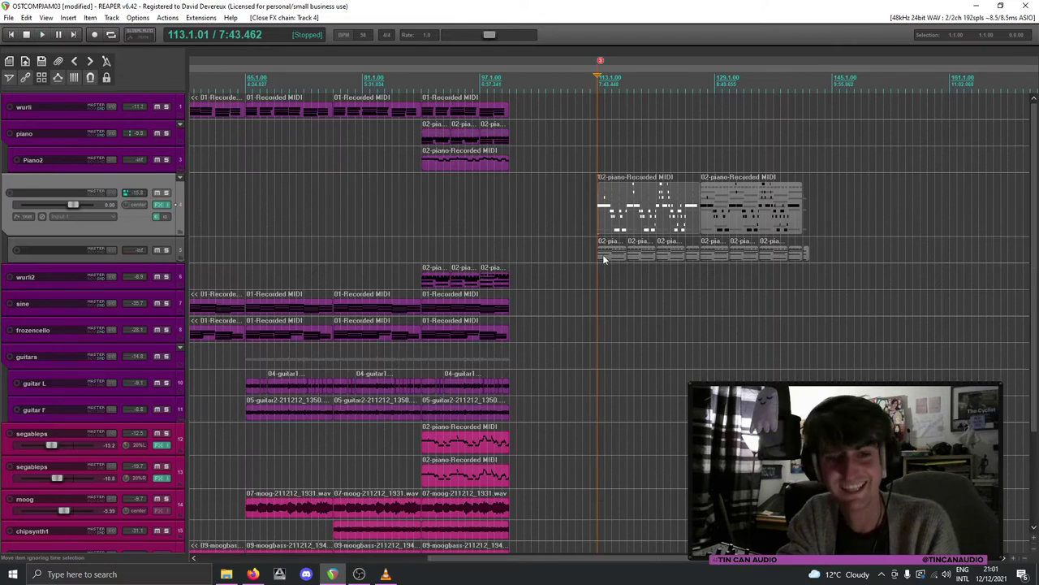
key("space")
scroll(603, 254, "up", 5)
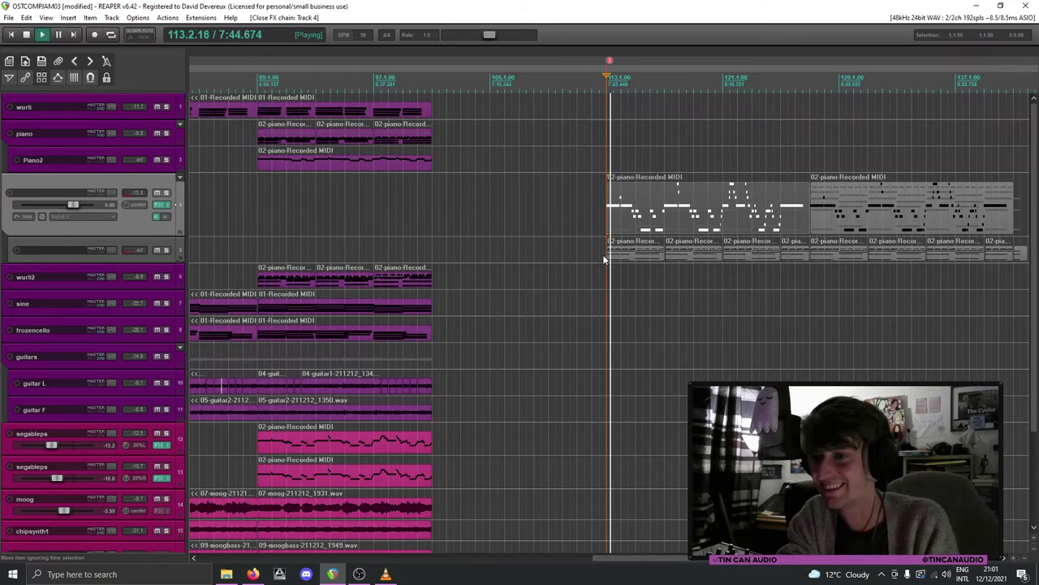
scroll(603, 254, "down", 3)
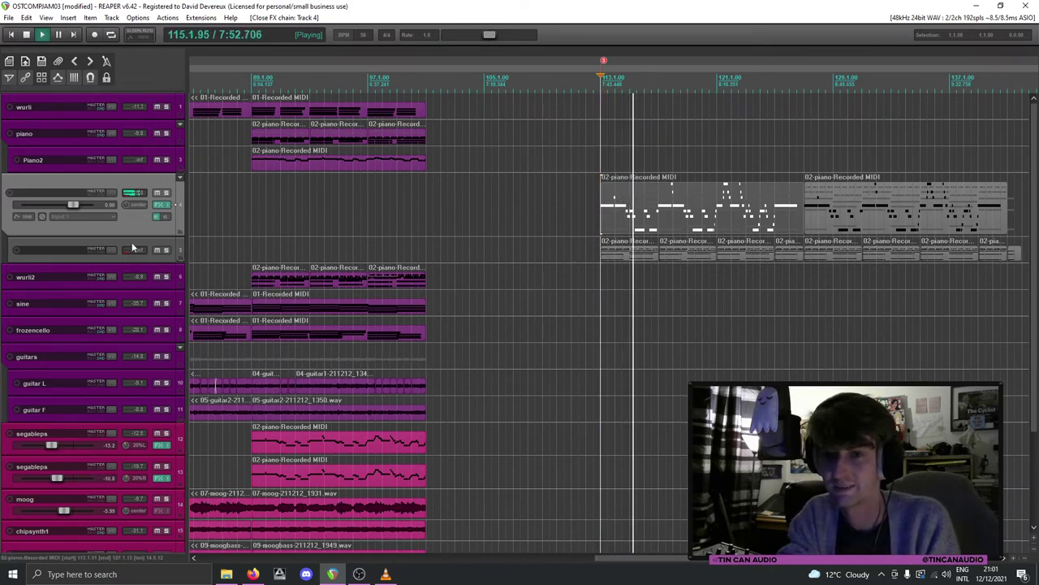
Step: Name both the Firewood Piano folder track and its child track LofiPiano, and stop playback
double_click(72, 192)
type("Lof")
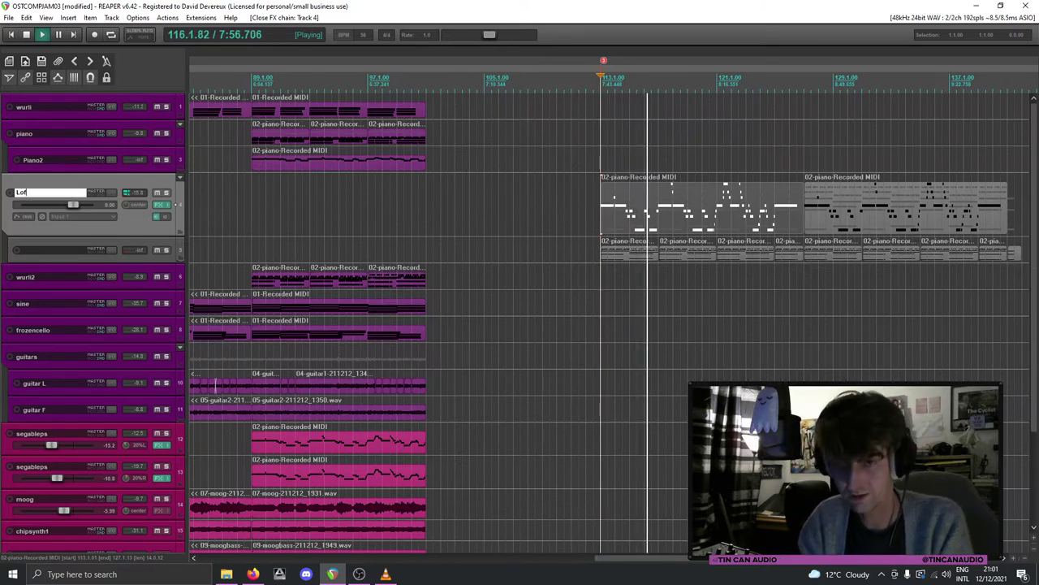
type("iPiano")
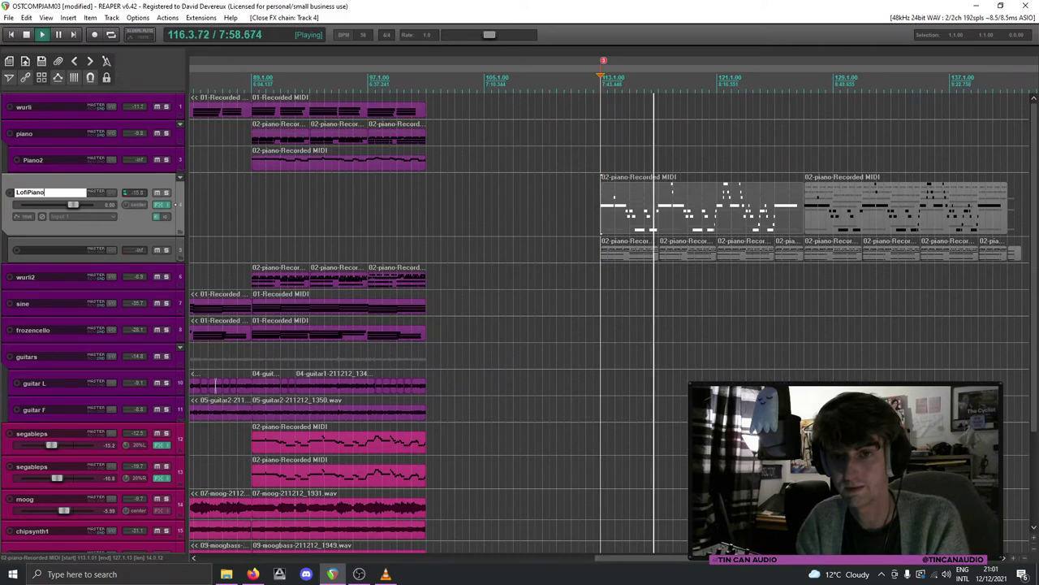
key("Return")
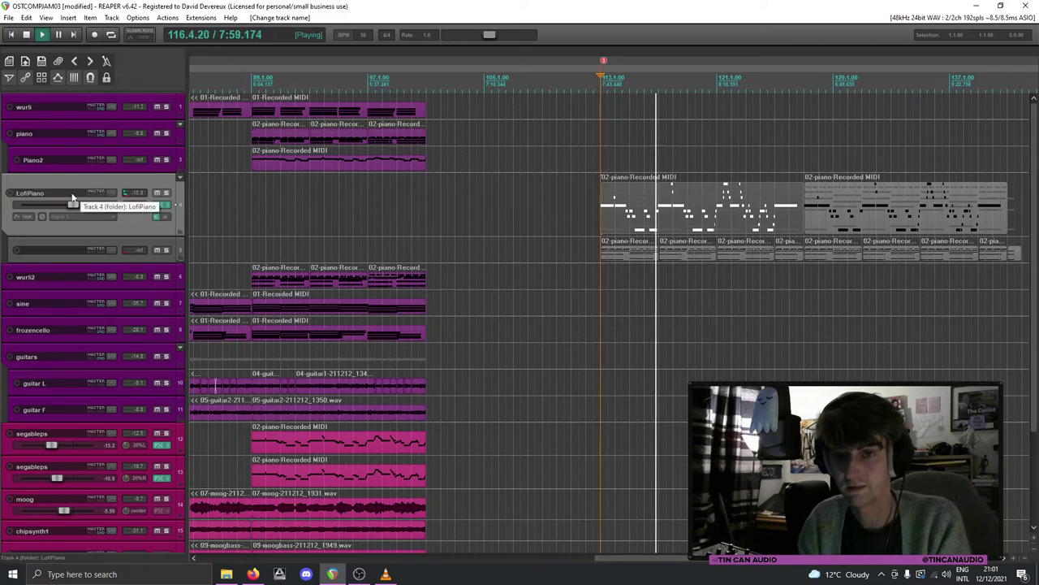
double_click(81, 248)
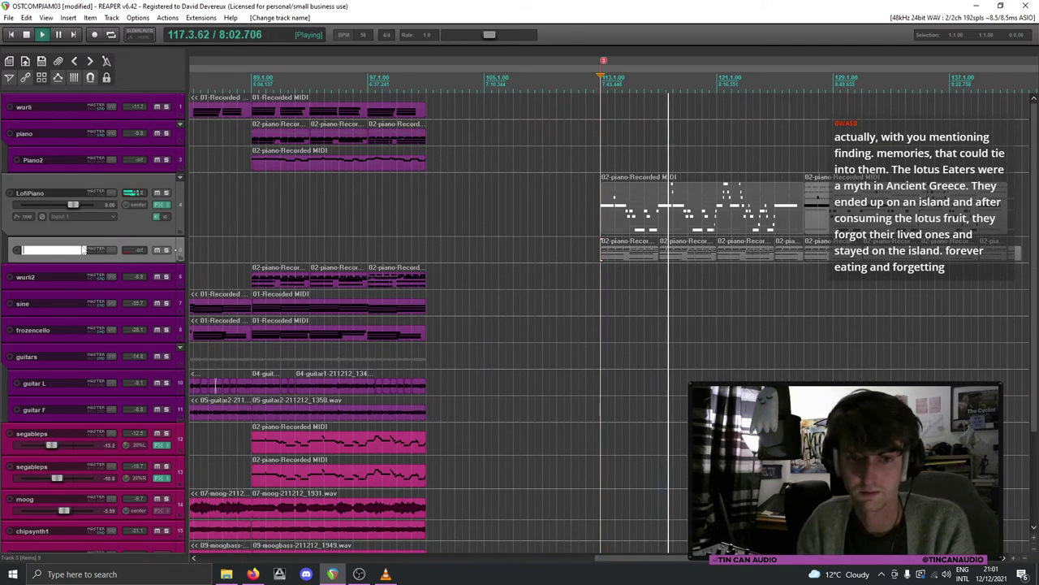
type("LofiPi")
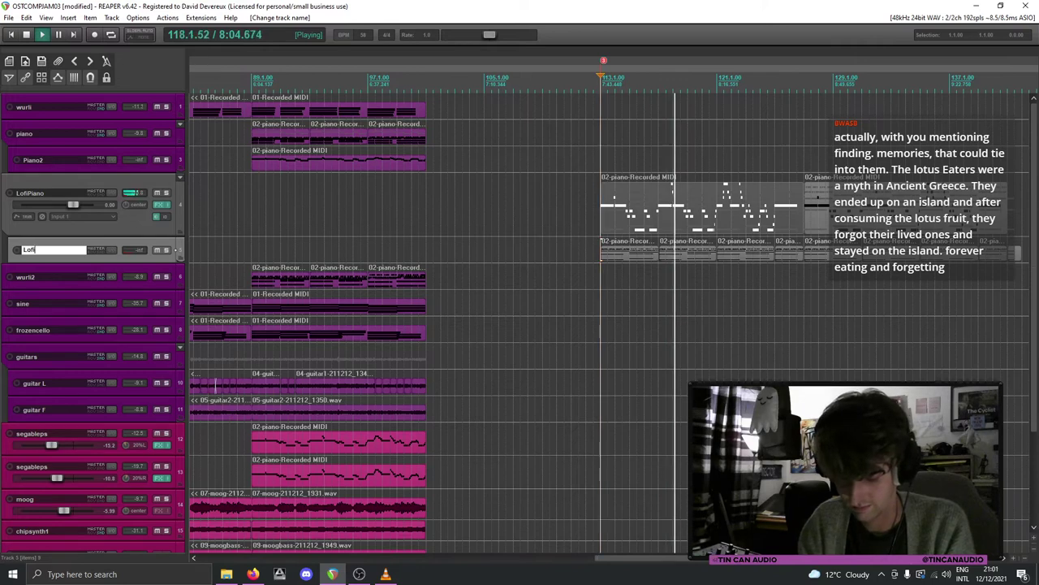
type("ano")
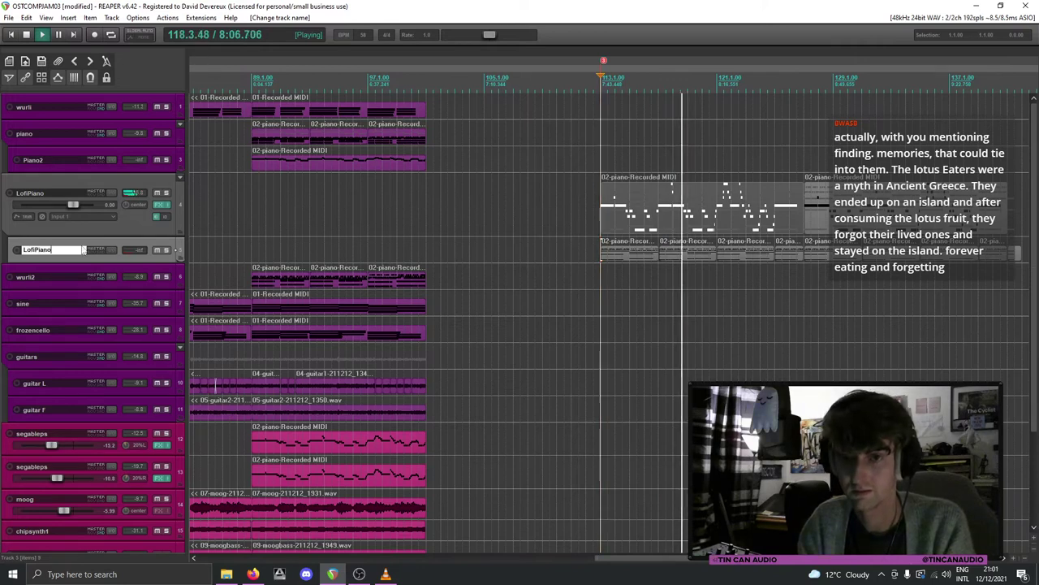
key("Return")
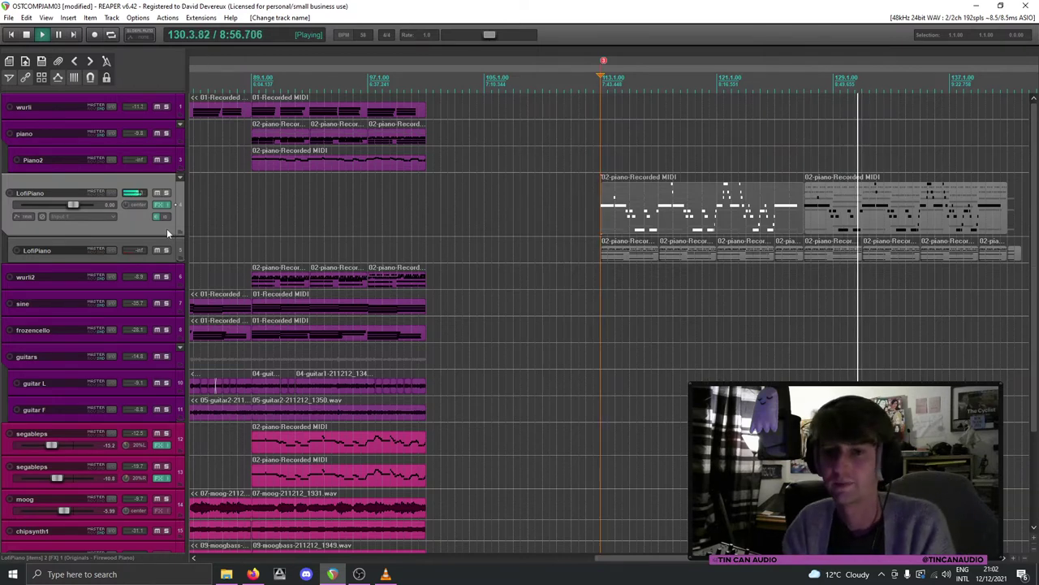
key("space")
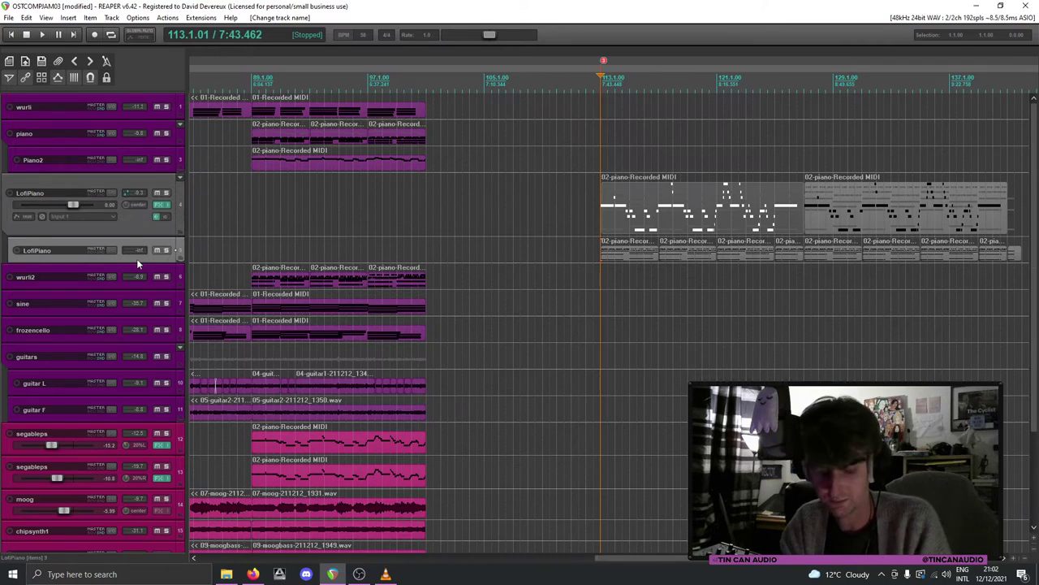
Step: Add an enlarged track below the LofiPiano tracks and load Firewood Piano on it with the Firewood + Pad preset
key("ctrl+t")
left_click_drag(151, 286, 151, 343)
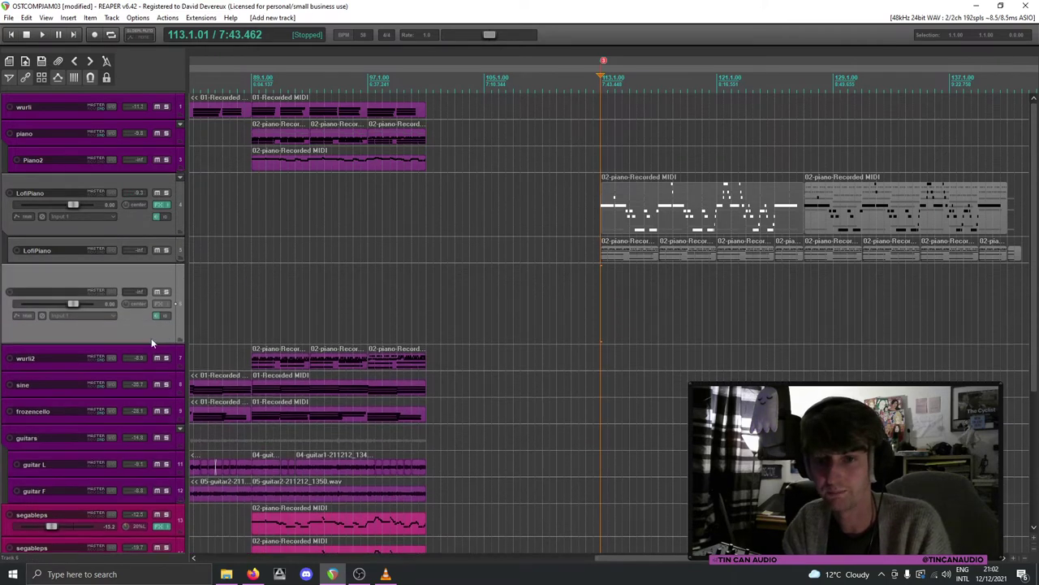
left_click(158, 303)
left_click(160, 88)
double_click(160, 88)
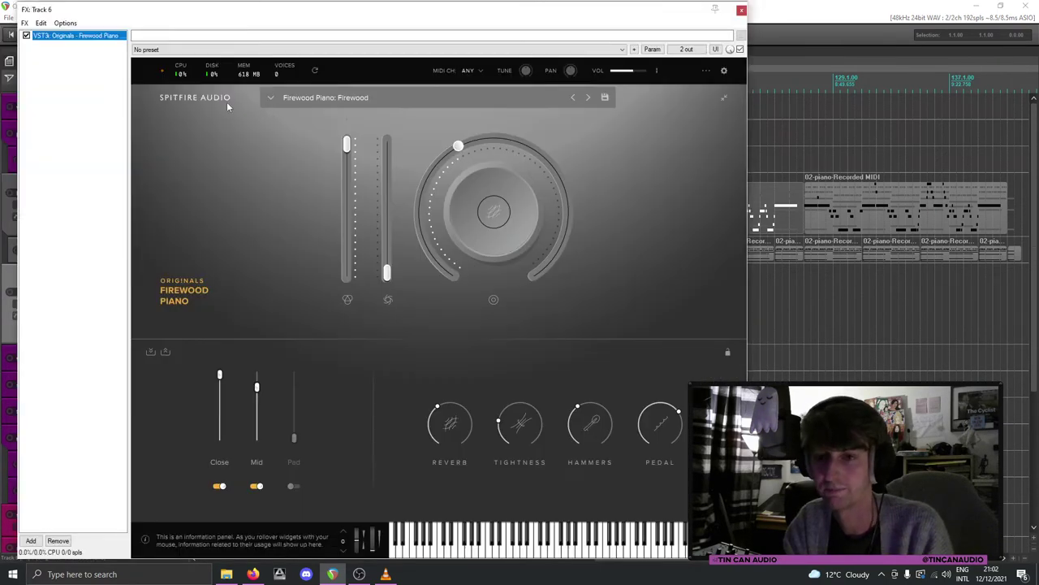
left_click(588, 97)
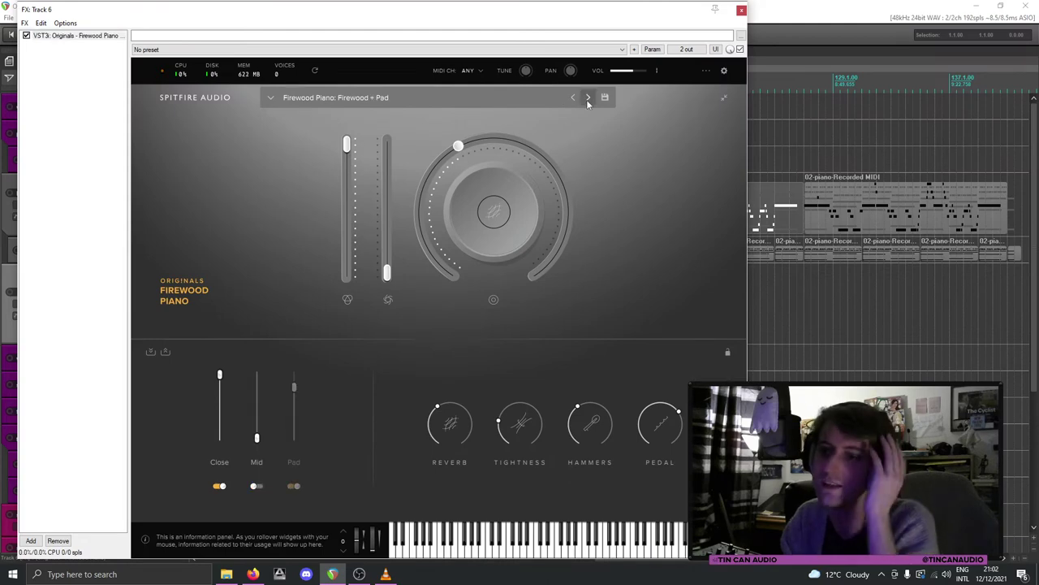
left_click(742, 10)
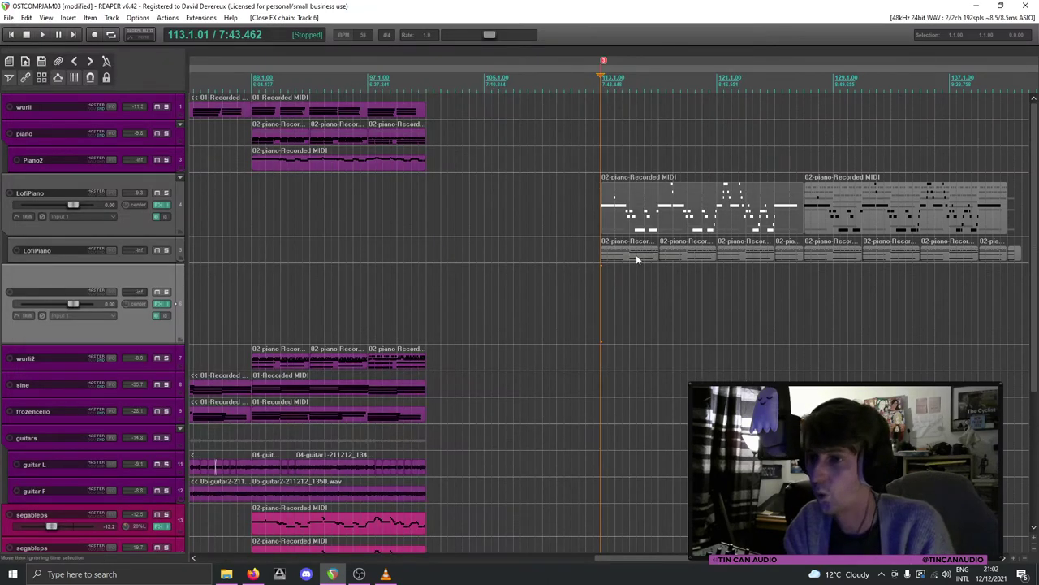
Step: Copy the first clip of the child LofiPiano track to bar 113 on the new track
left_click(638, 258)
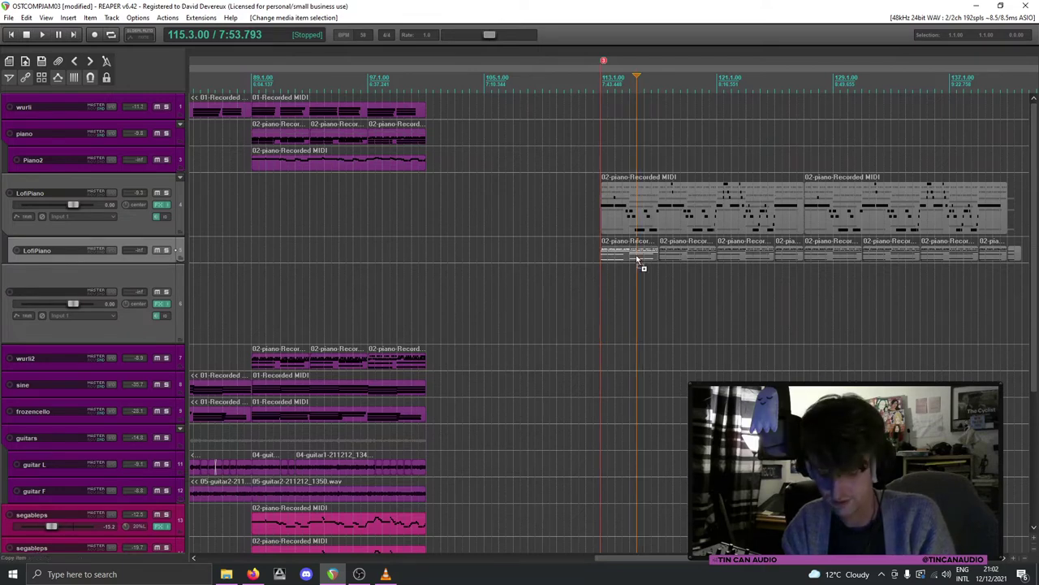
left_click(601, 308)
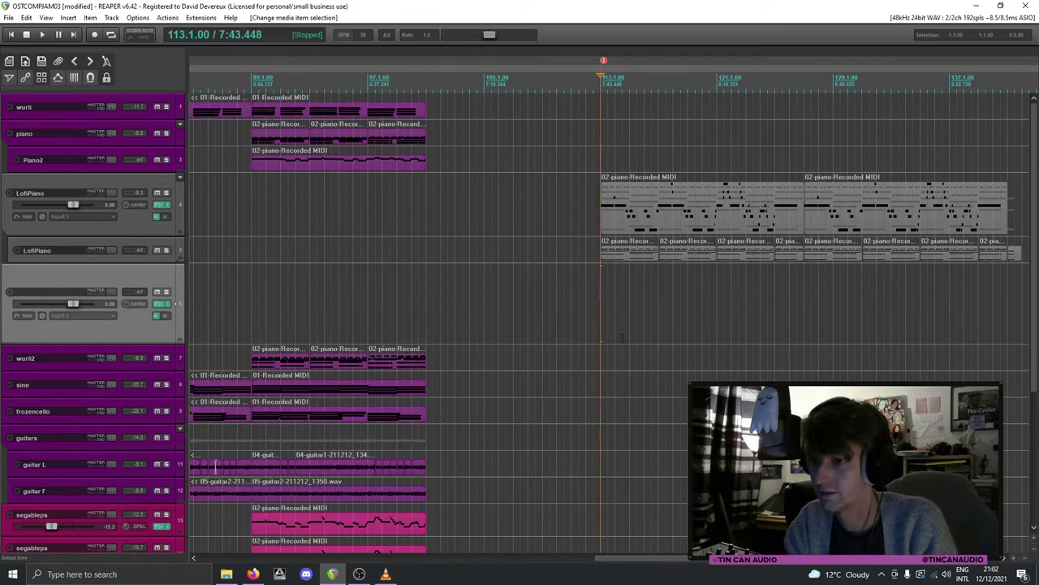
key("ctrl+v")
Step: Audition the new track's clip from bar 113, comparing it soloed and together with the LofiPiano tracks
left_click(167, 292)
key("space")
left_click(603, 302)
key("space")
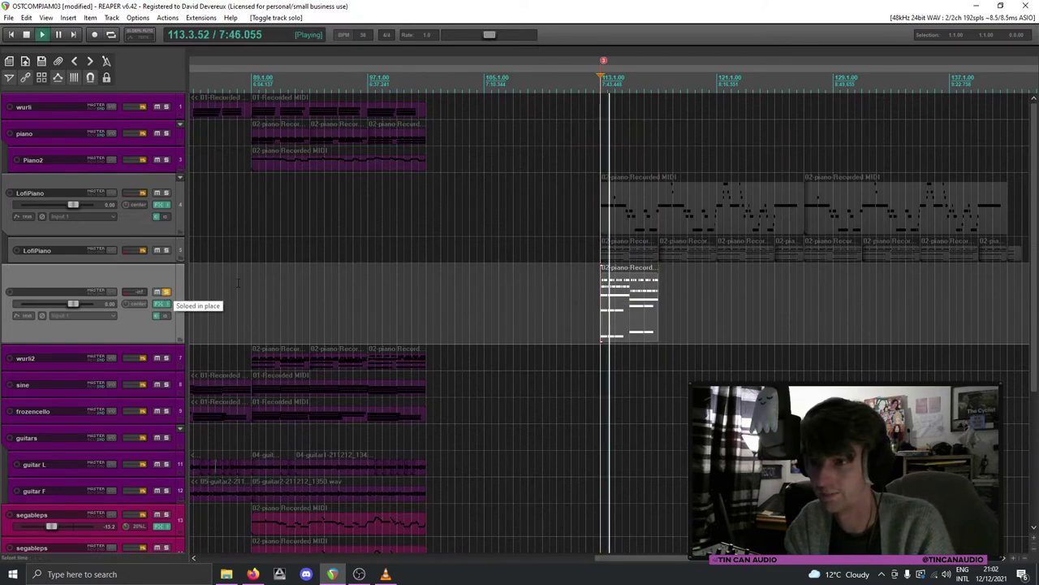
key("space")
left_click(165, 292)
key("space")
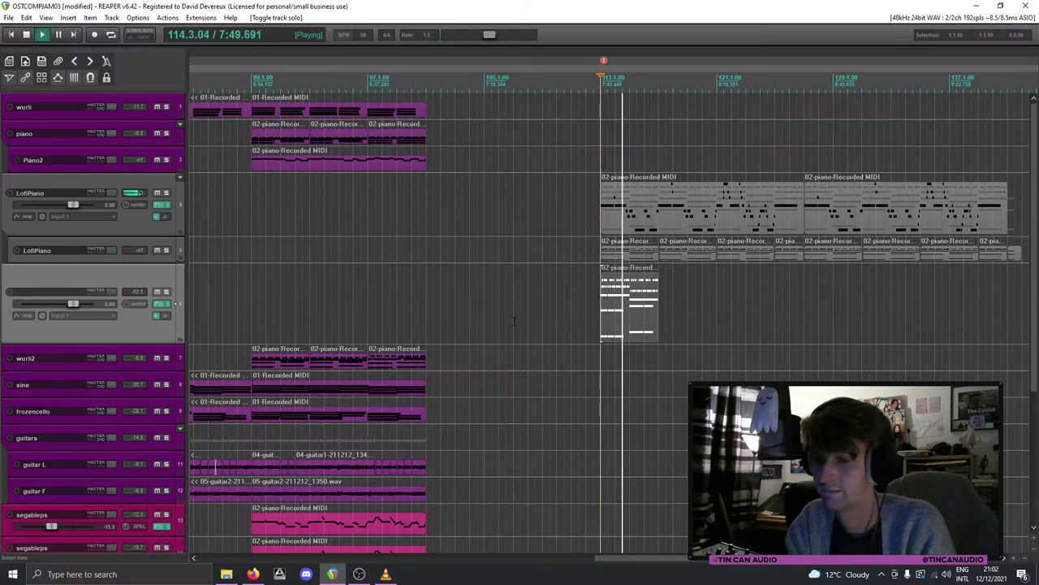
left_click(166, 292)
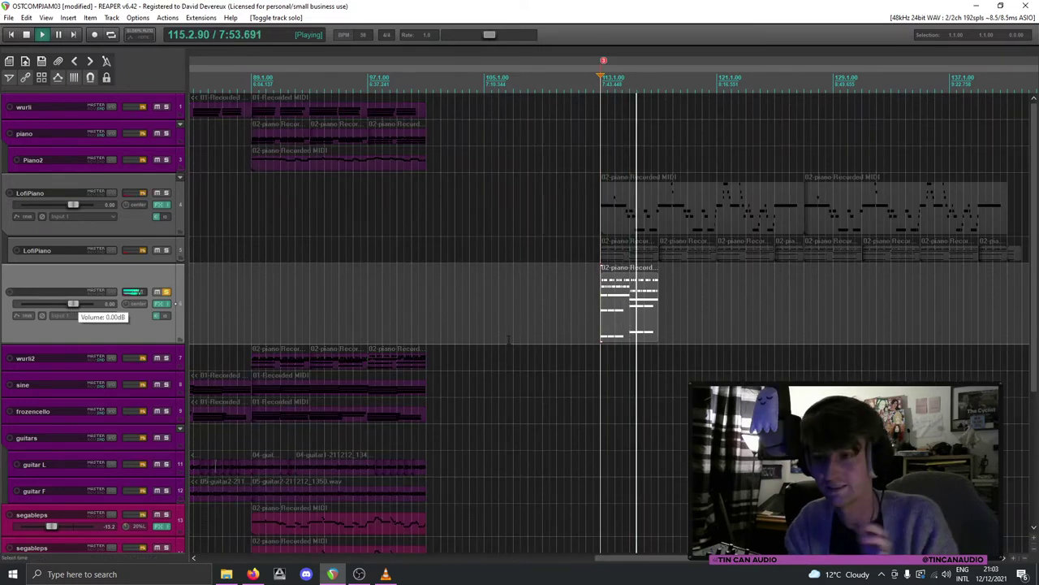
Step: Paste the clip again at bar 117 on the new track and unsolo the track
left_click(659, 316)
scroll(673, 336, "up", 5)
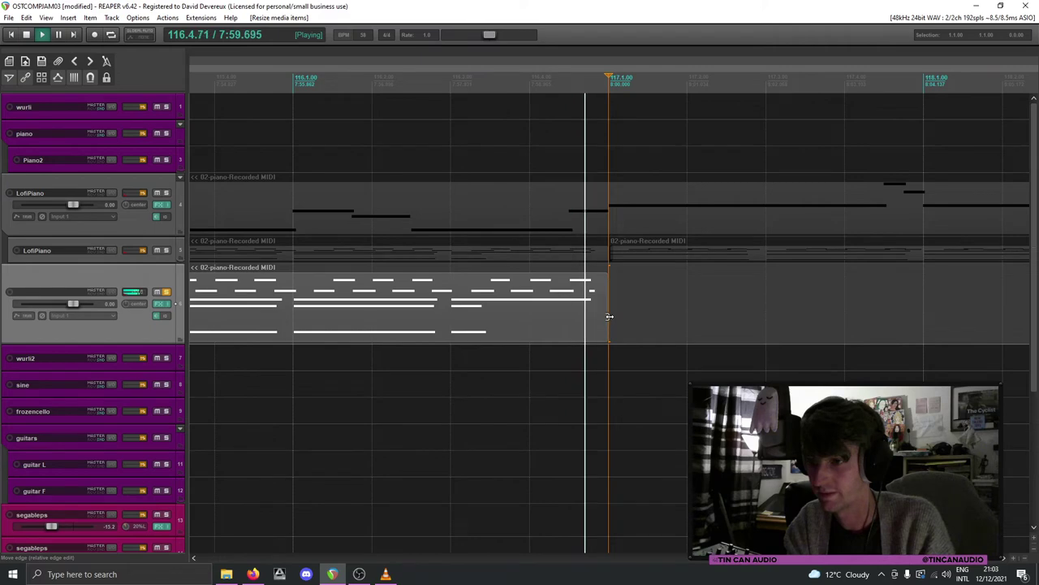
key("ctrl+v")
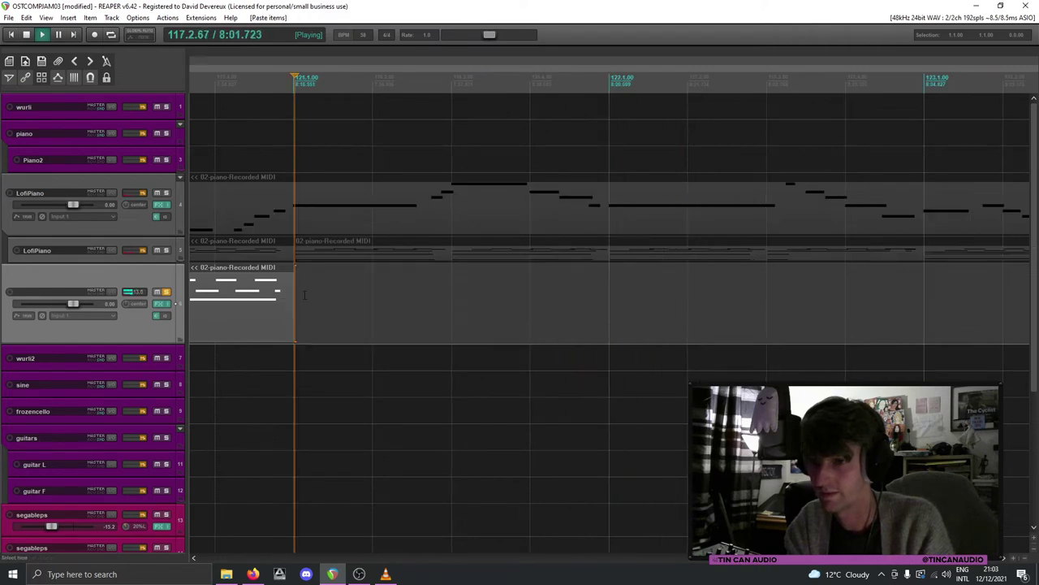
scroll(282, 303, "down", 5)
scroll(205, 280, "down", 3)
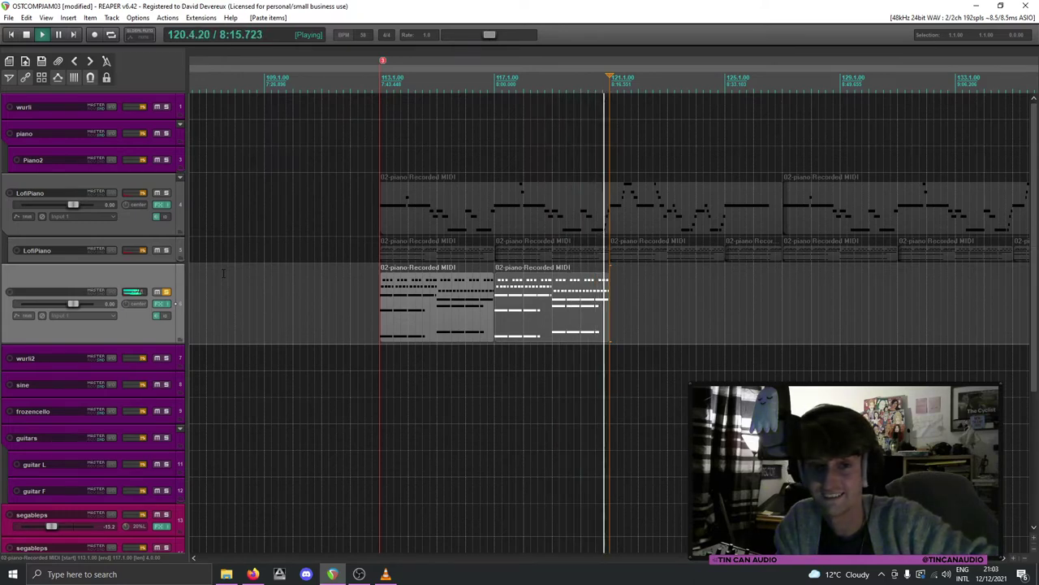
left_click(165, 290)
scroll(354, 327, "down", 2)
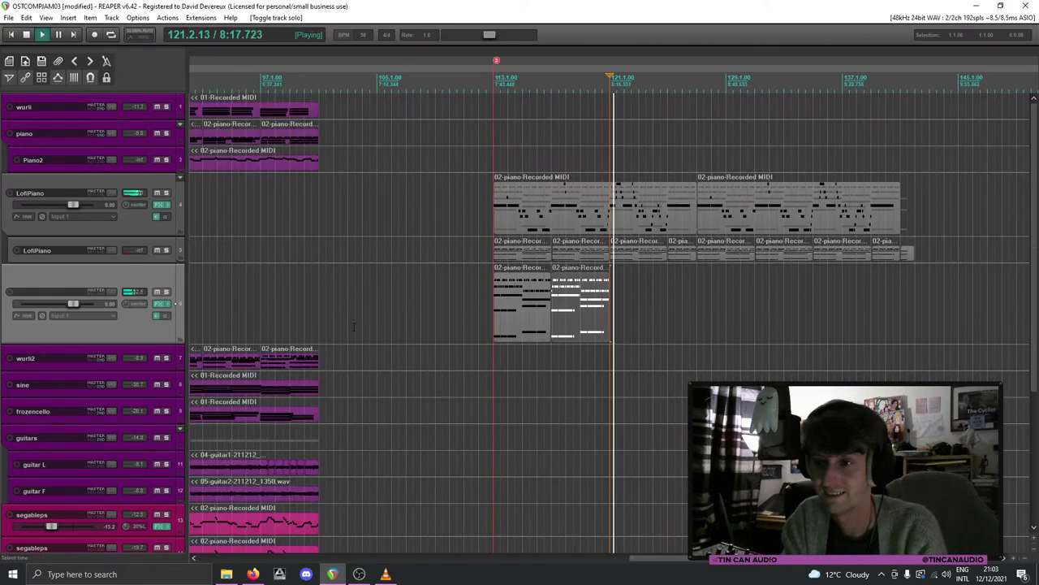
Step: Copy both clips of the new track and paste them at bar 53 in the Level Music section
left_click(524, 328)
scroll(574, 336, "down", 3)
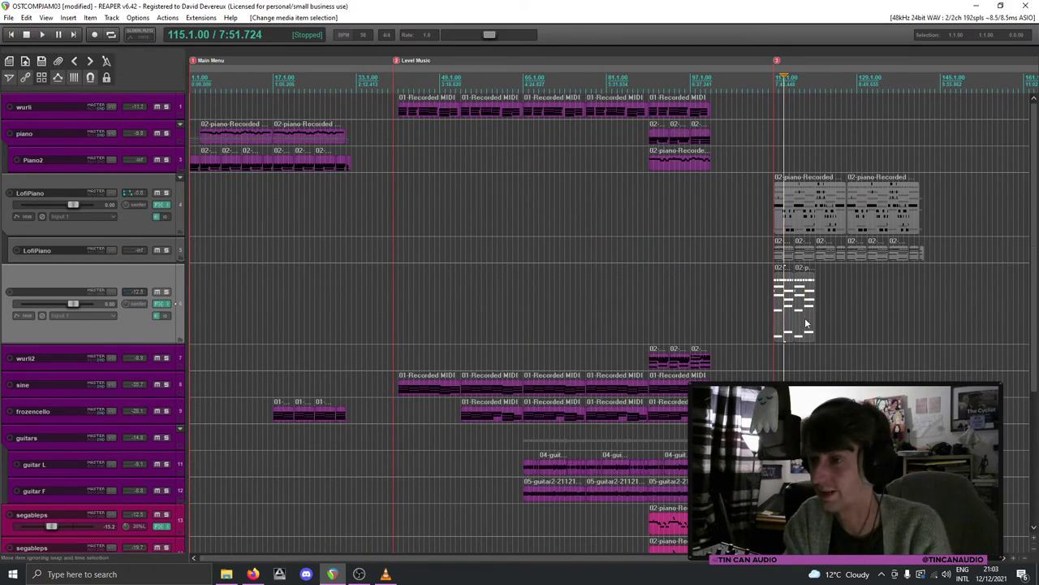
left_click(395, 297)
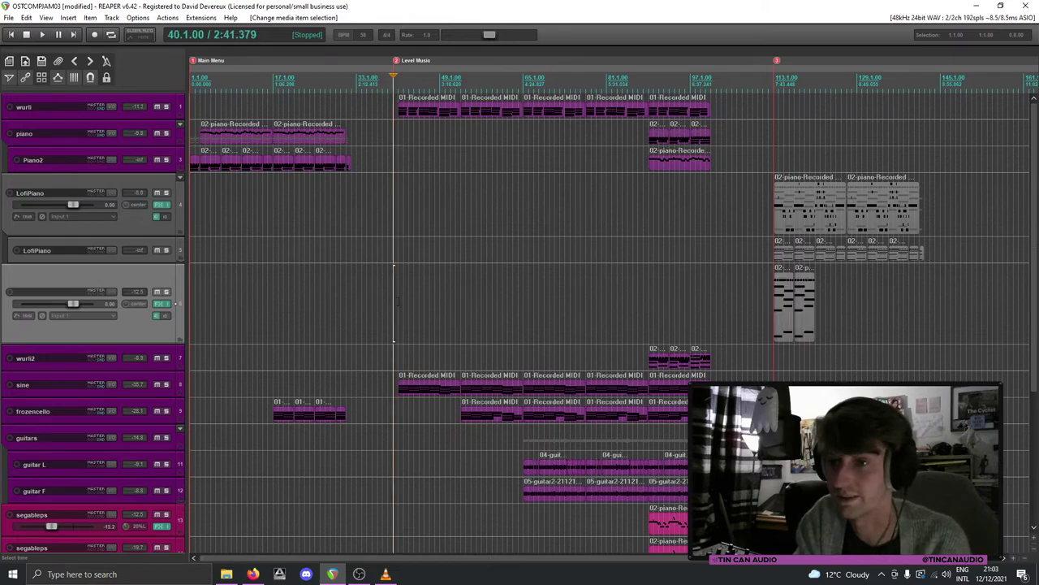
scroll(469, 319, "up", 4)
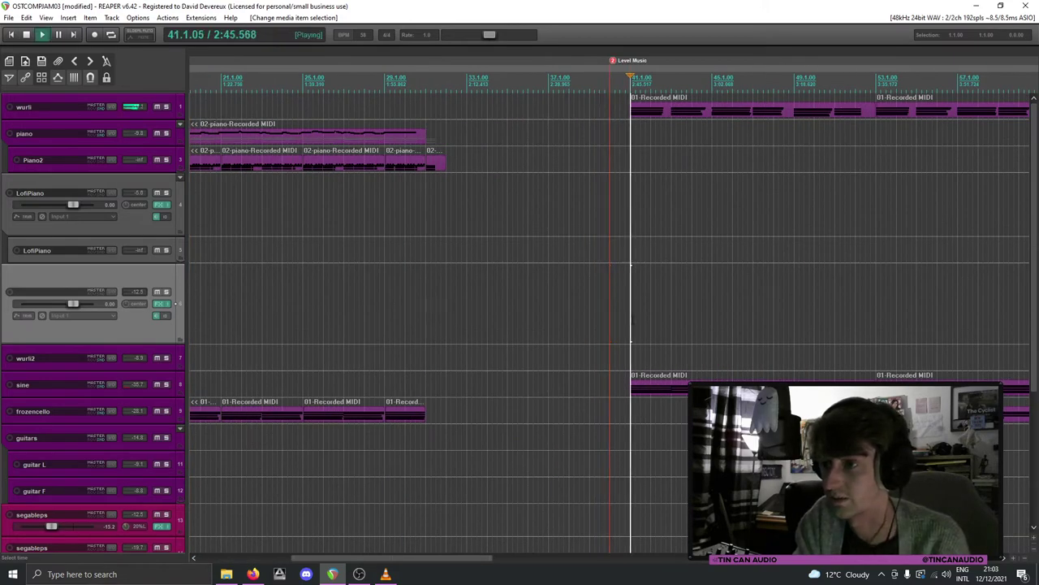
scroll(633, 320, "down", 2)
left_click(727, 329)
key("space")
key("ctrl+v")
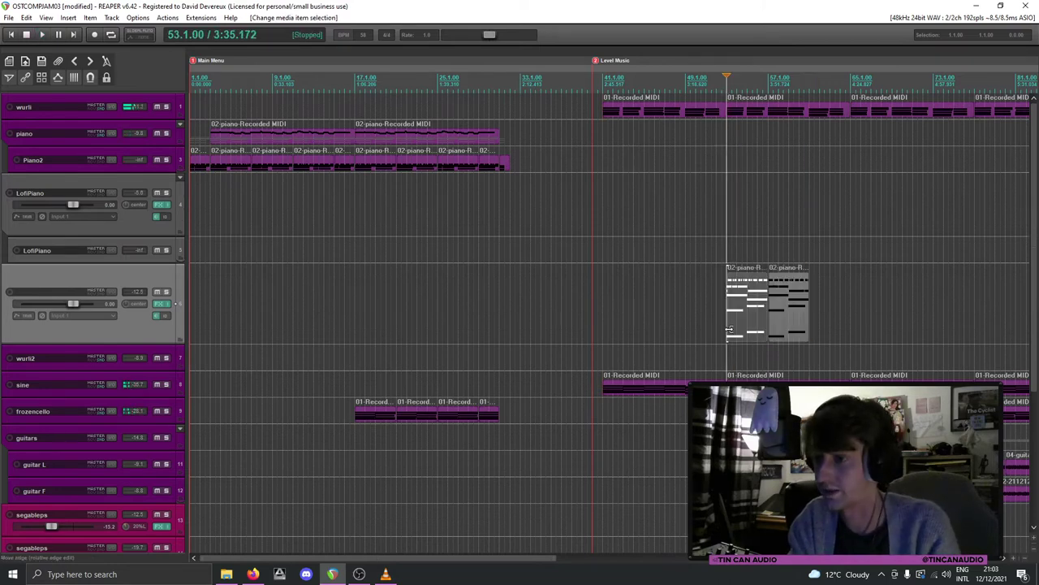
scroll(768, 353, "up", 5)
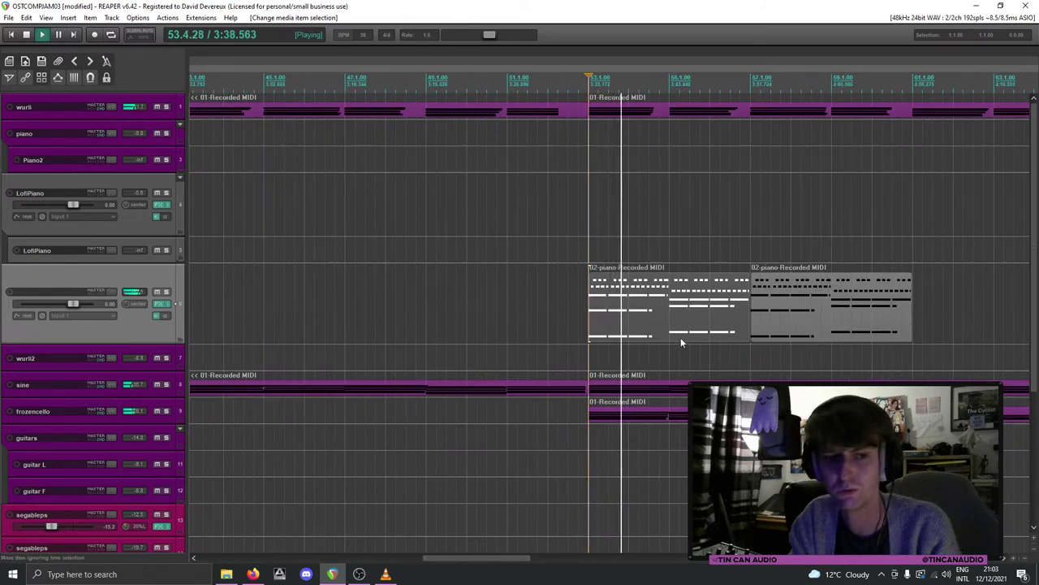
Step: Rename the new Firewood Piano track as Pianowarps and mute it
double_click(61, 291)
type("Pianowarps")
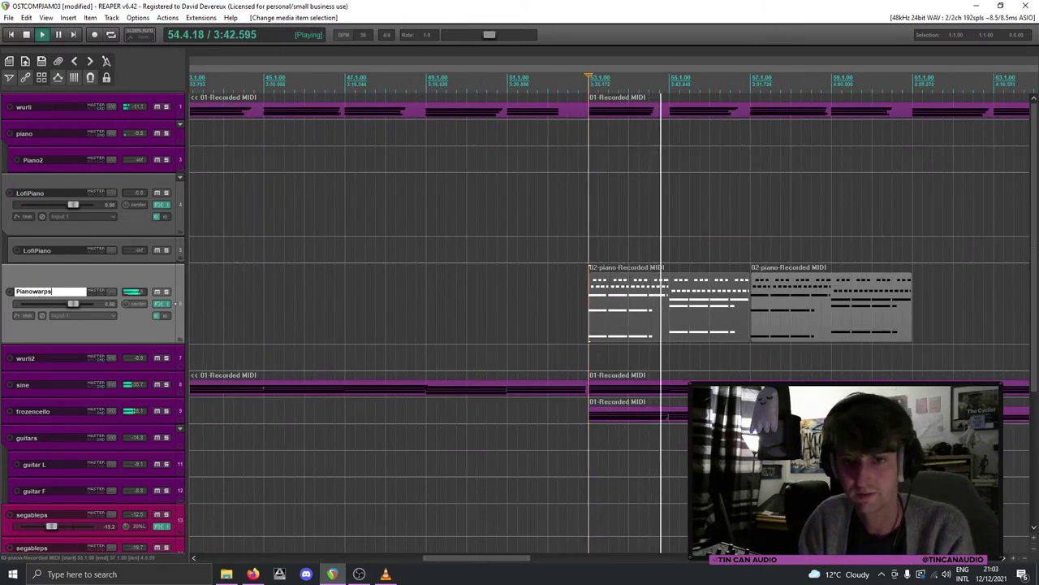
key("Return")
key("minus")
key("minus")
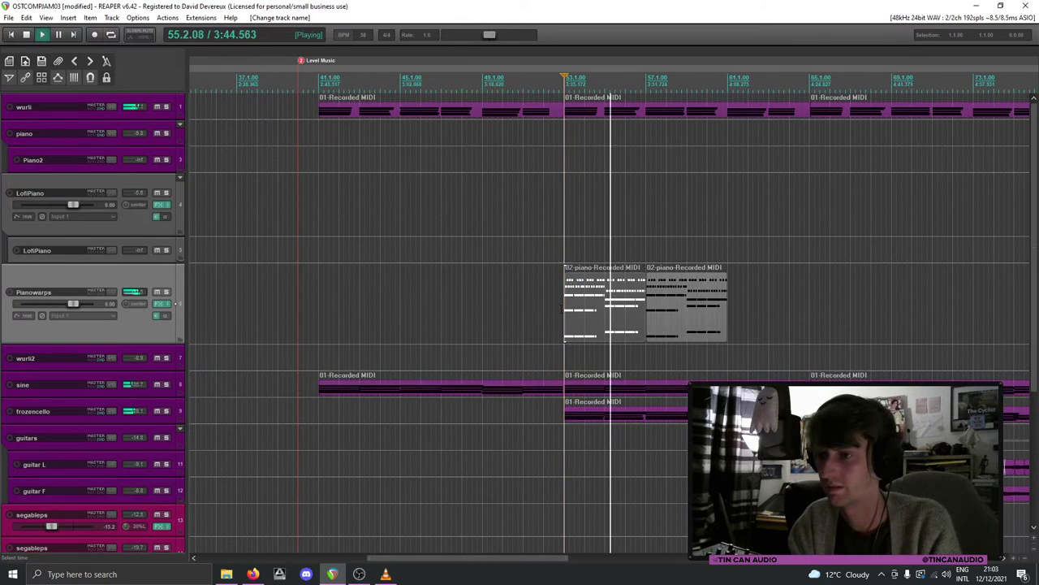
left_click(158, 292)
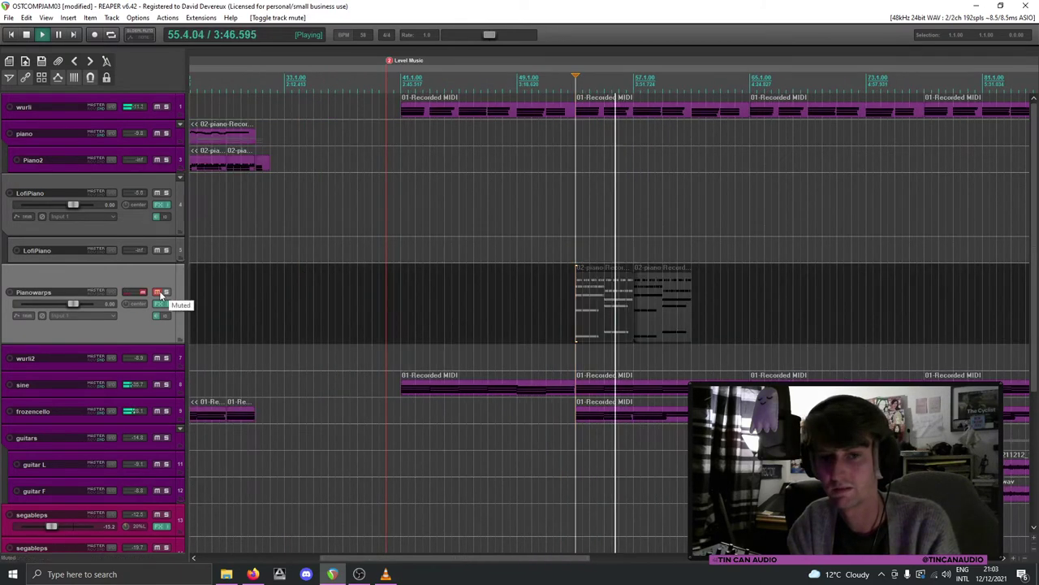
Step: Unmute Pianowarps and paste a copy of the piano track's last Level Music clip at bar 61 on Pianowarps
left_click(157, 292)
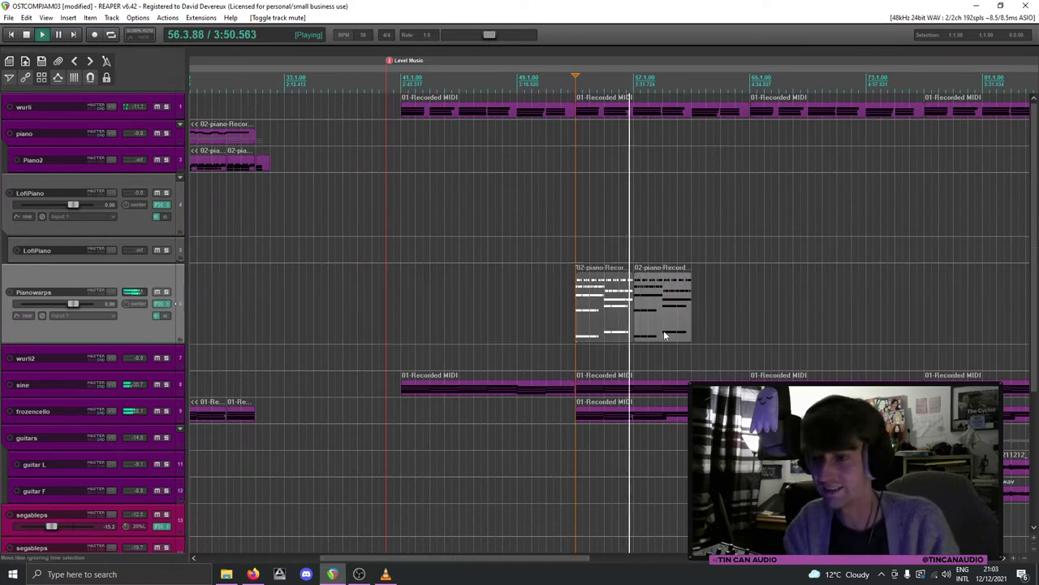
mouse_move(691, 331)
left_mouse_down()
mouse_move(740, 332)
mouse_move(692, 331)
left_mouse_up()
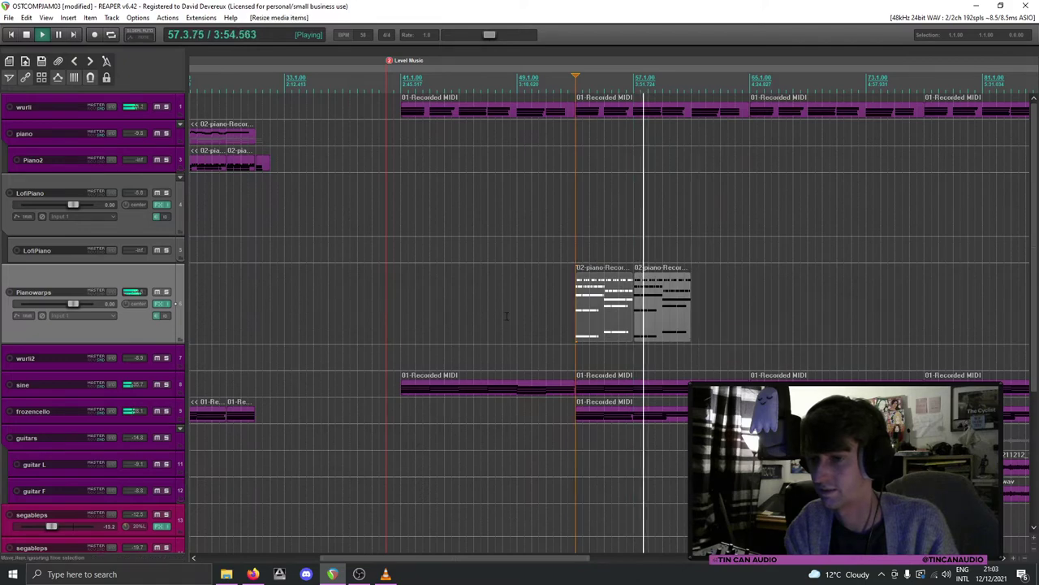
scroll(676, 299, "down", 3)
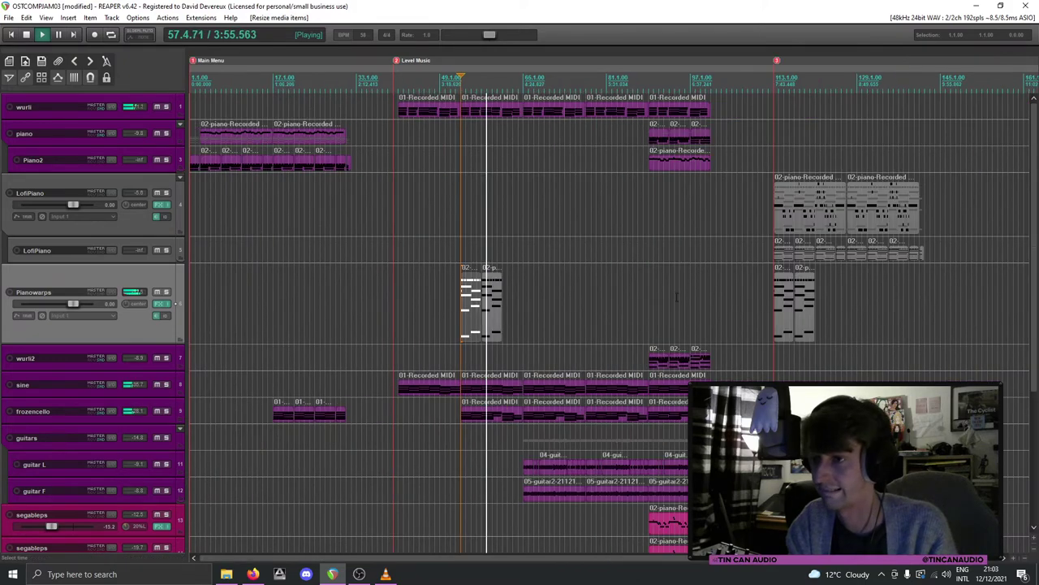
left_click(697, 141)
scroll(538, 311, "down", 2)
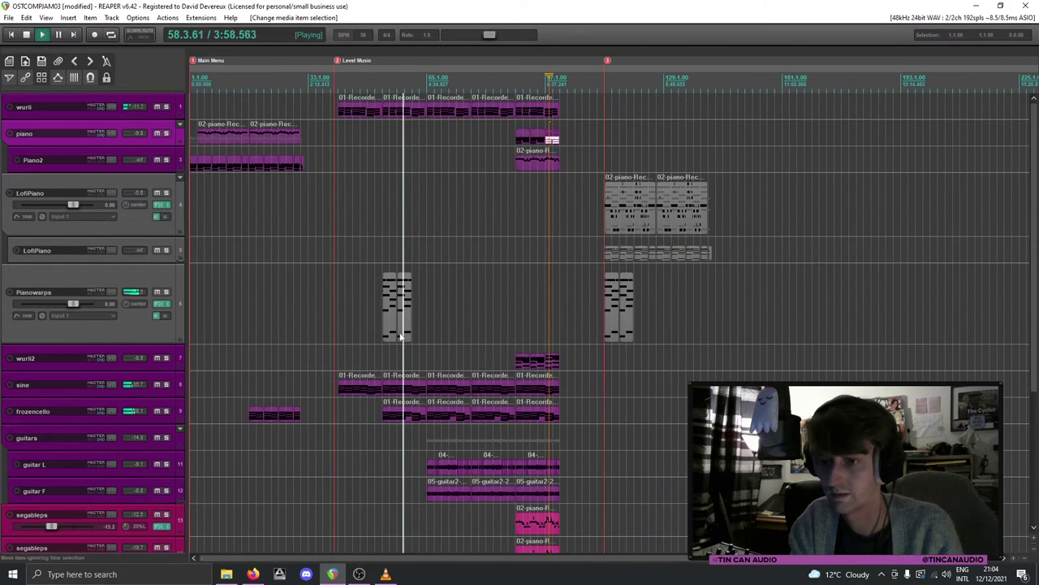
left_click(410, 316)
scroll(487, 335, "up", 5)
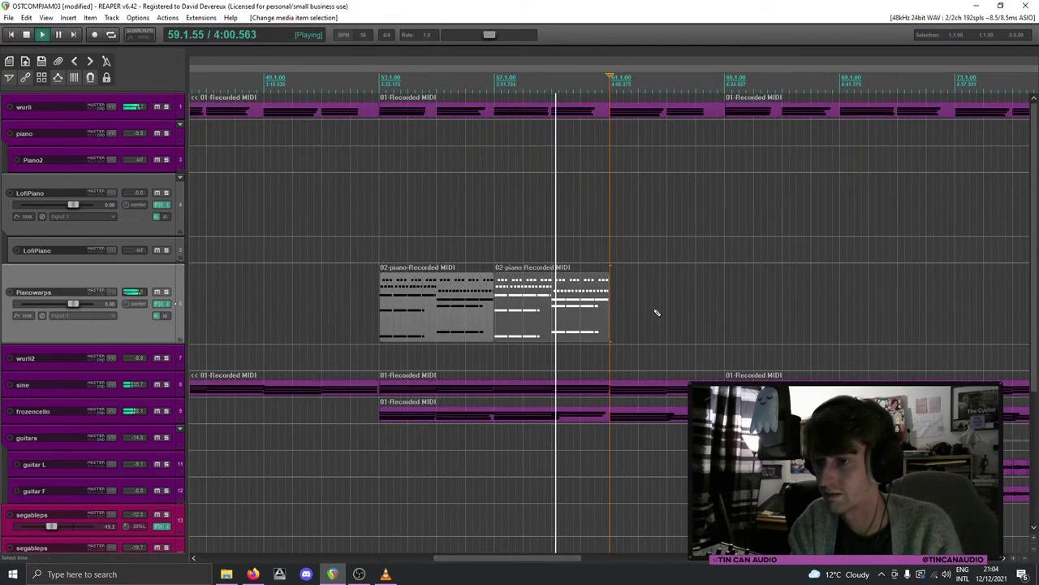
key("ctrl+v")
scroll(658, 313, "down", 4)
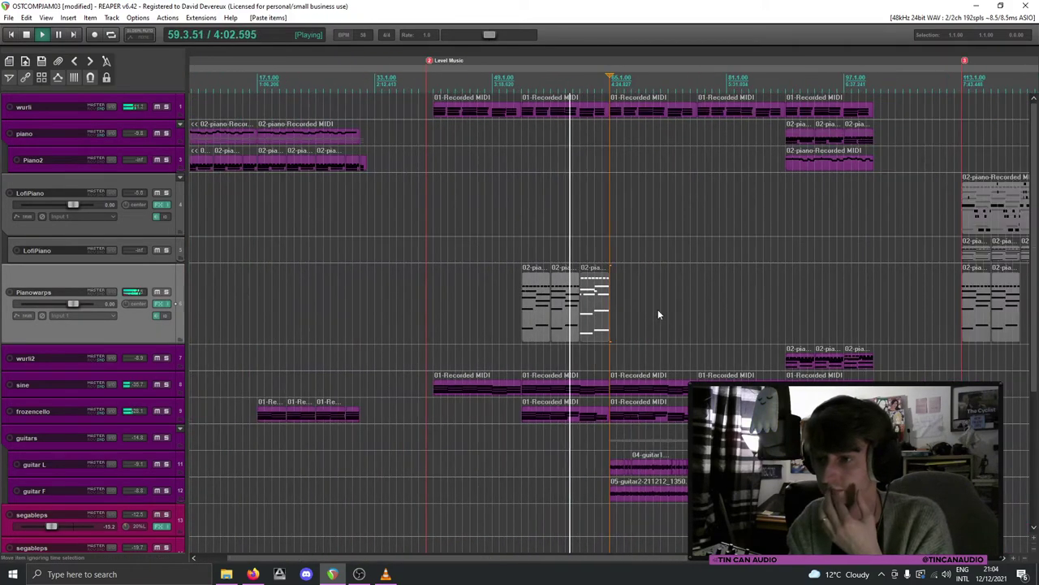
Step: Copy the three Pianowarps clips starting at bar 53 and paste them three times in a row from bar 65 to bar 101
left_click(574, 323)
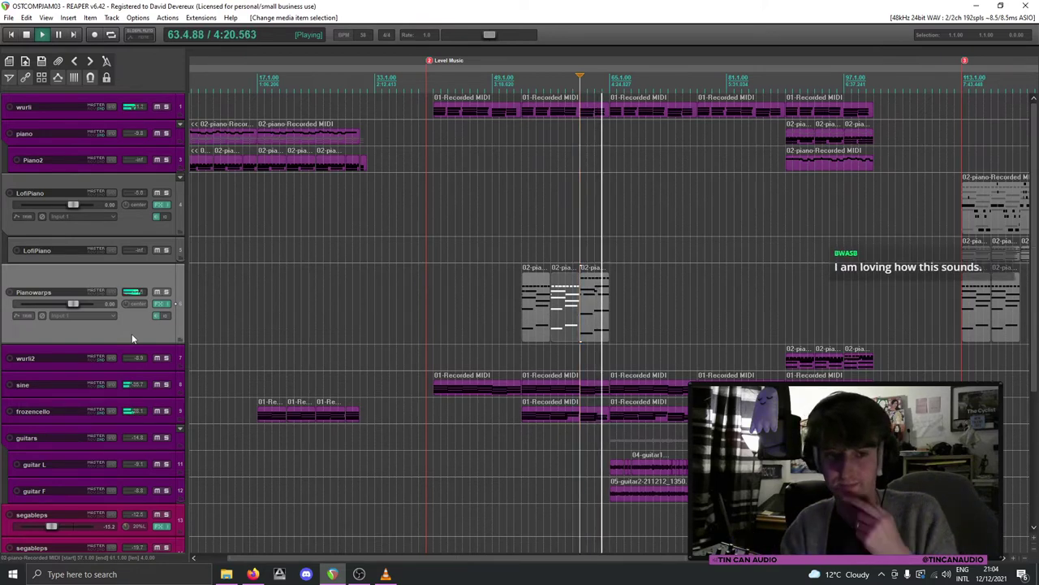
left_click(536, 307)
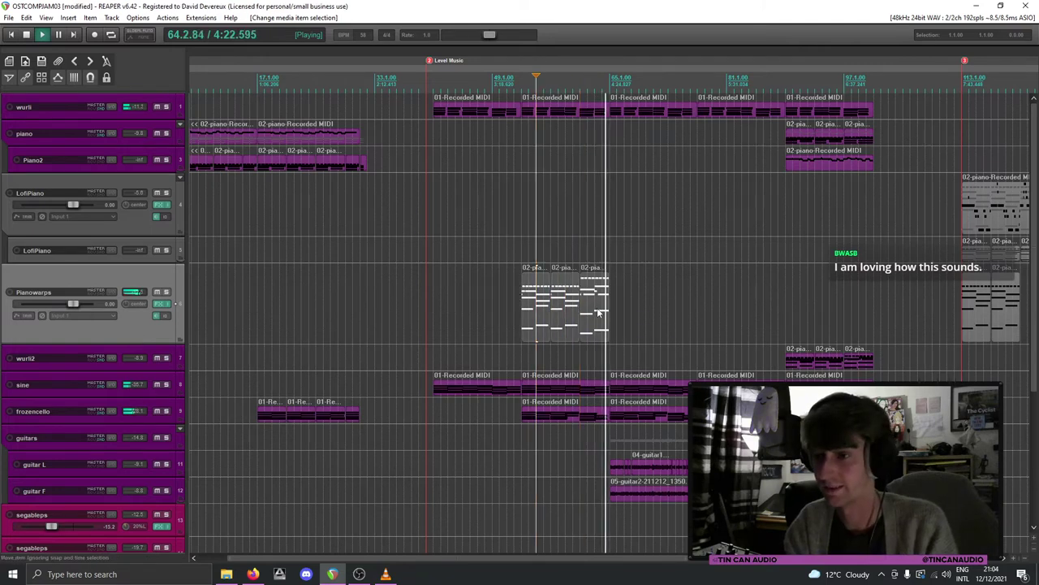
scroll(615, 312, "up", 4)
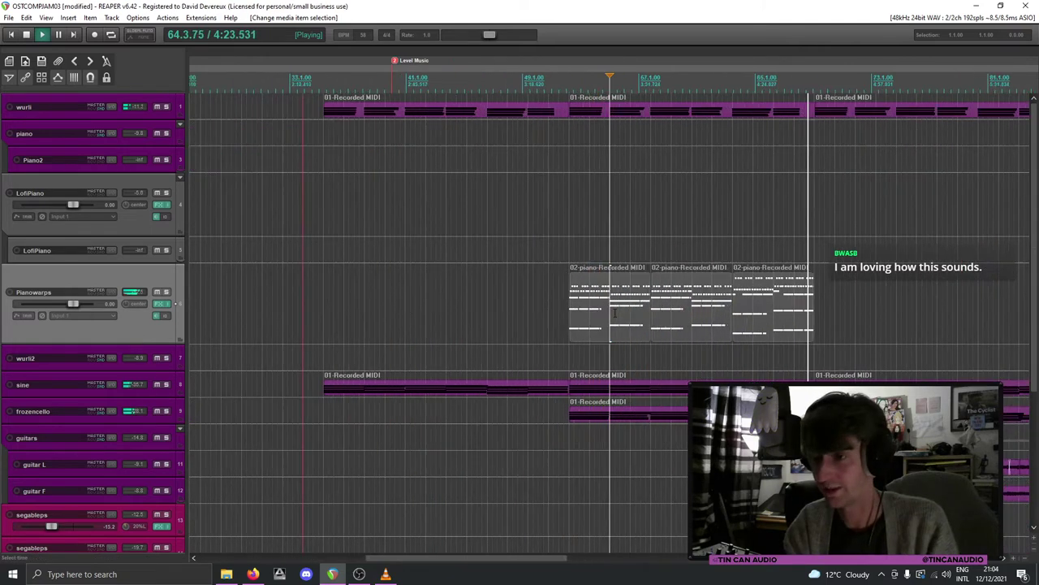
left_click(810, 333)
key("ctrl+v")
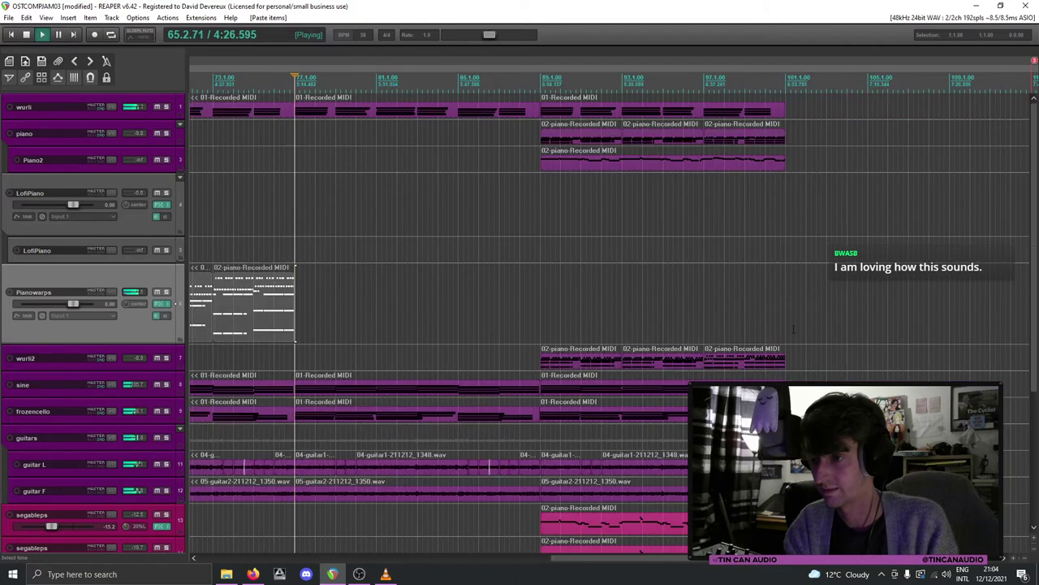
key("ctrl+v")
key("ctrl+v")
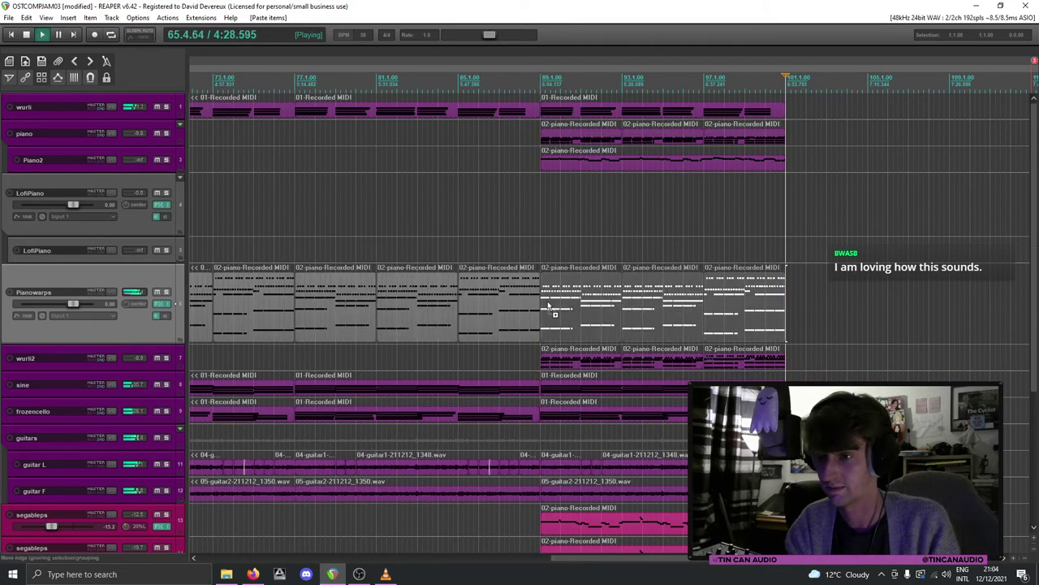
scroll(590, 304, "down", 3)
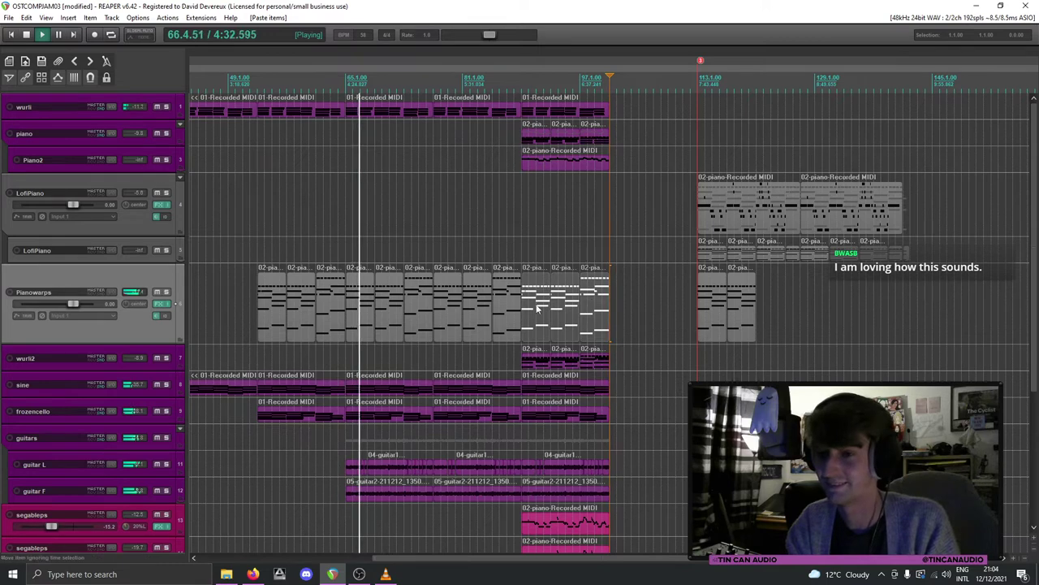
key("space")
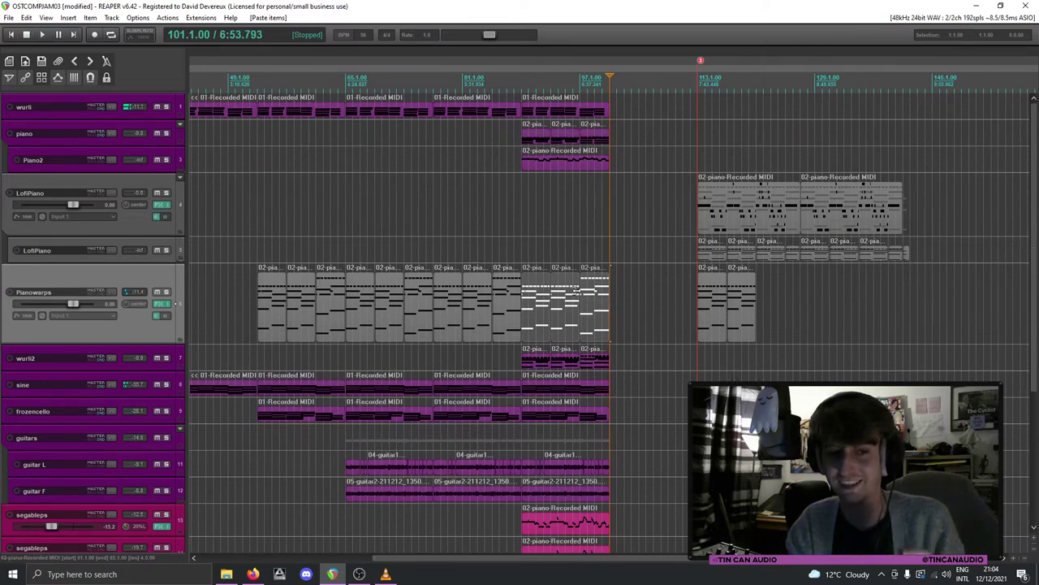
Step: Copy the two Pianowarps clips at bar 113 and paste the pair twice, at bars 121 and 129
left_click(706, 232)
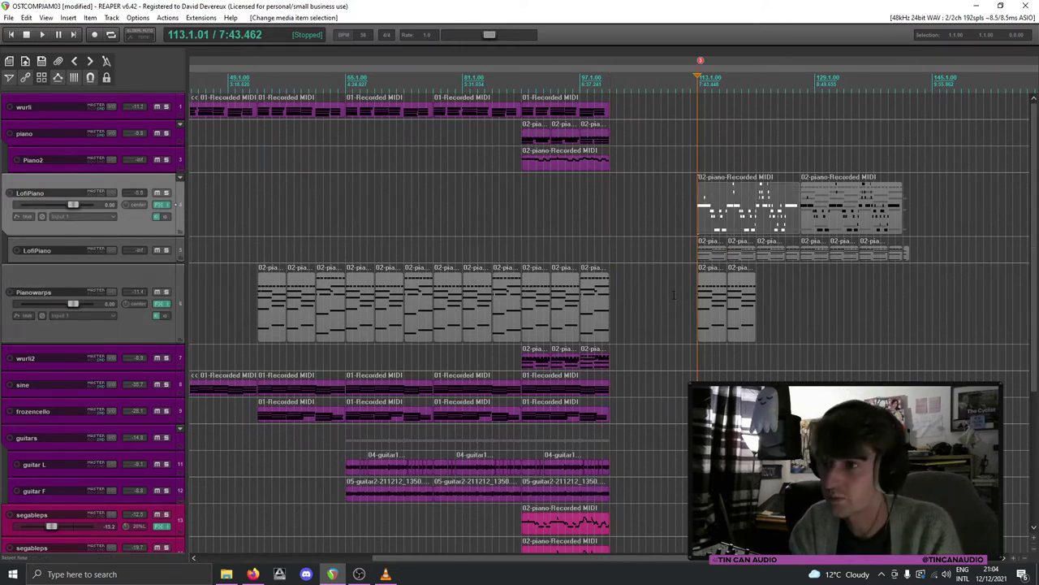
scroll(674, 294, "up", 2)
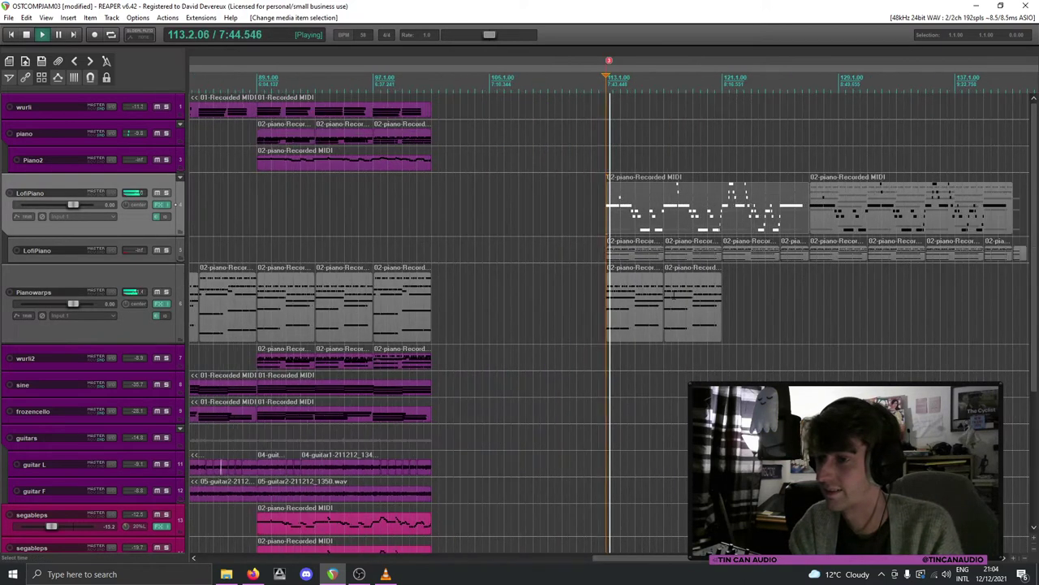
double_click(691, 308)
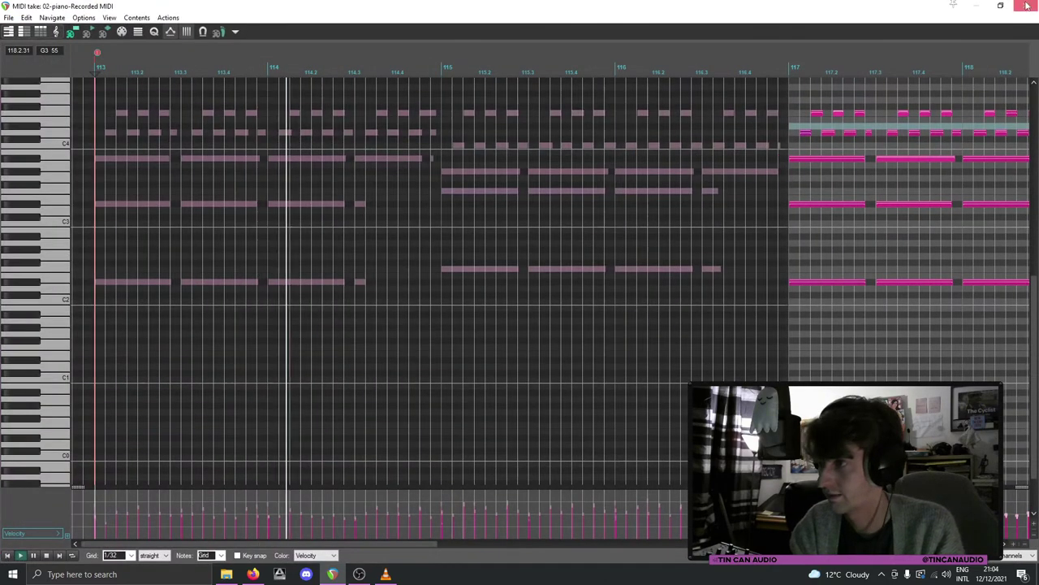
left_click(1027, 5)
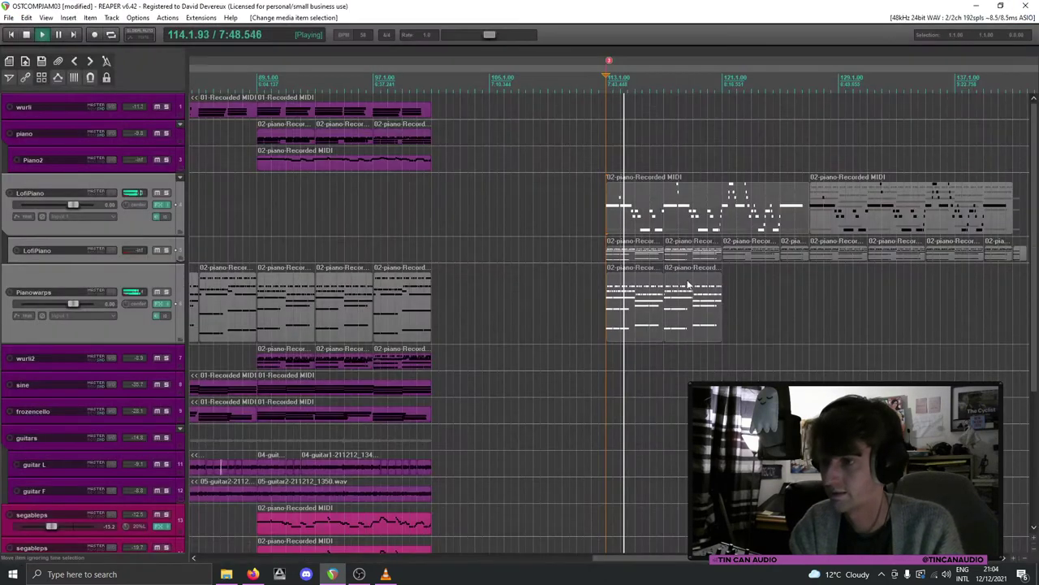
key("ctrl+v")
key("ctrl+v")
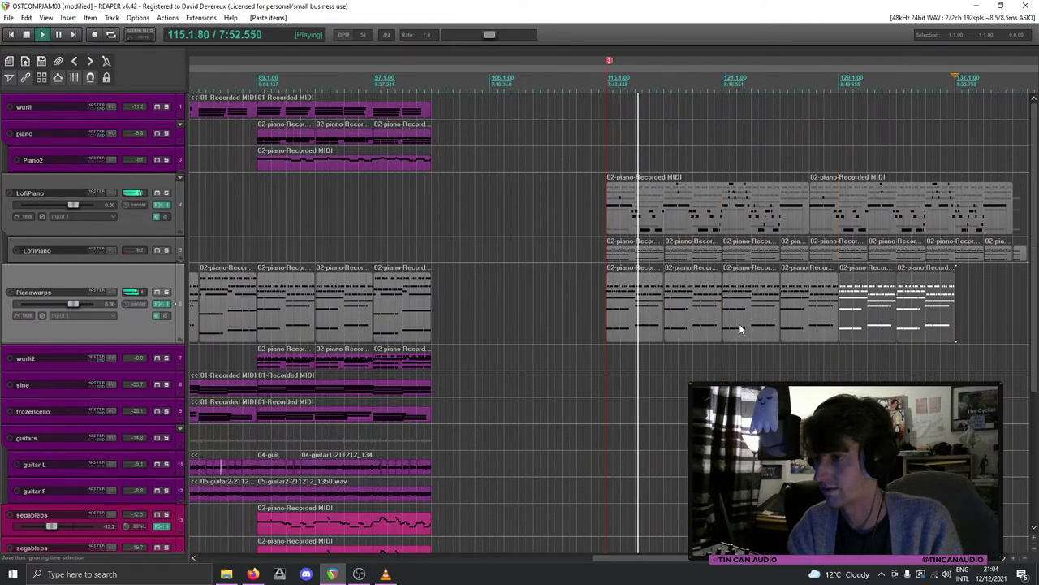
Step: Shorten the Pianowarps clip at bar 125 to two bars and move the two clips after it back to bar 127
scroll(740, 327, "up", 3)
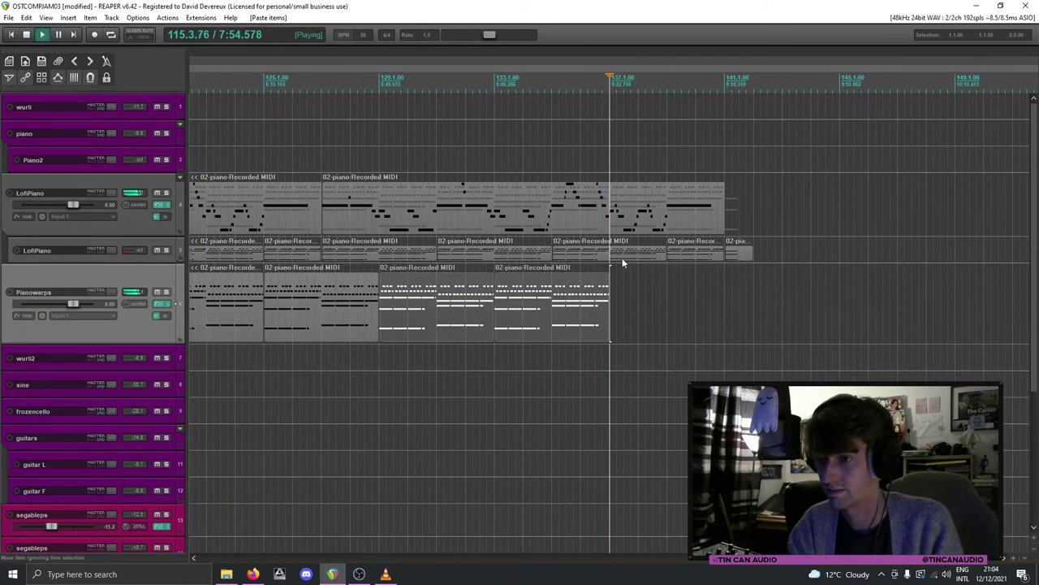
left_click(621, 257)
left_click(599, 309)
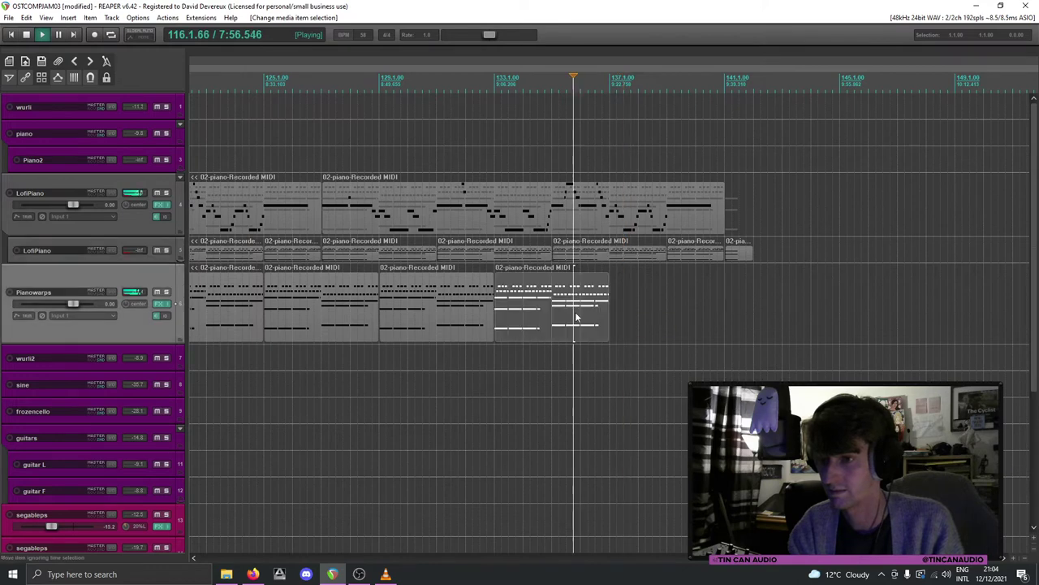
scroll(572, 308, "down", 3)
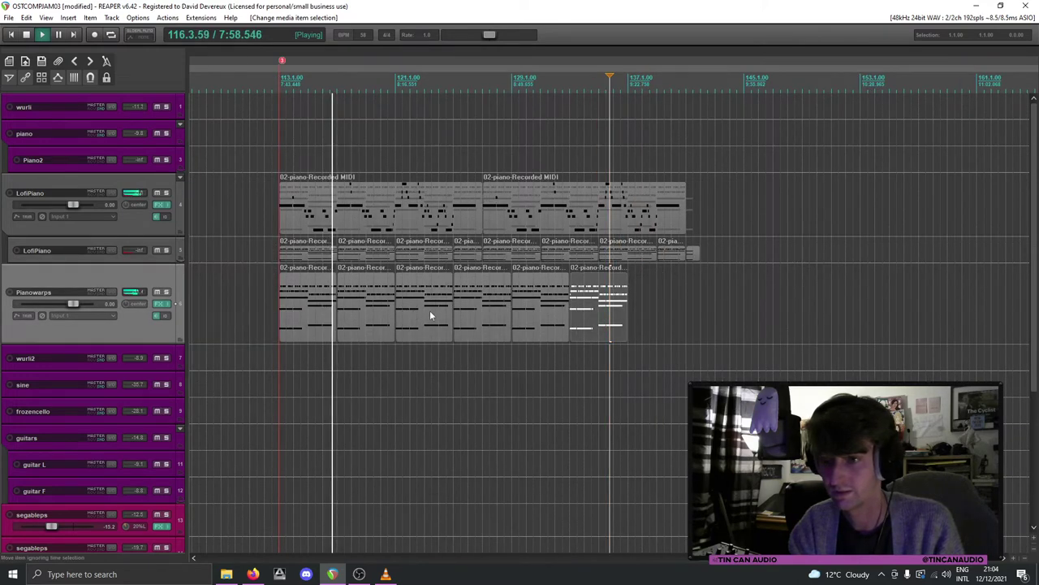
left_click(493, 309)
mouse_move(510, 315)
left_mouse_down()
mouse_move(480, 313)
mouse_move(523, 316)
mouse_move(501, 316)
left_mouse_up()
left_click_drag(601, 329, 579, 329)
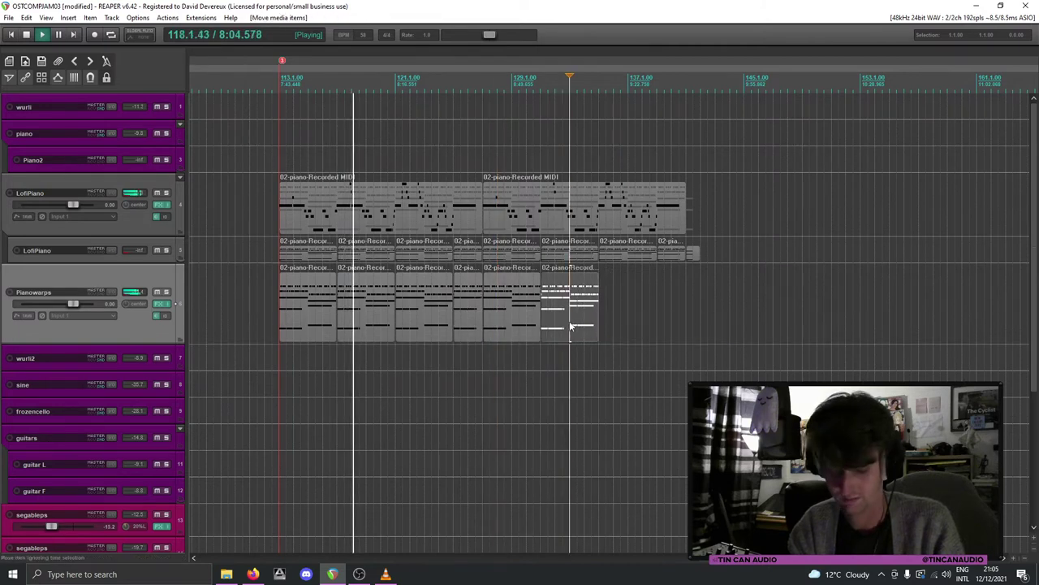
Step: Add another full Pianowarps clip at bar 135 and paste copies of the lower LofiPiano track's two short ending clips at bar 139
key("ctrl+d")
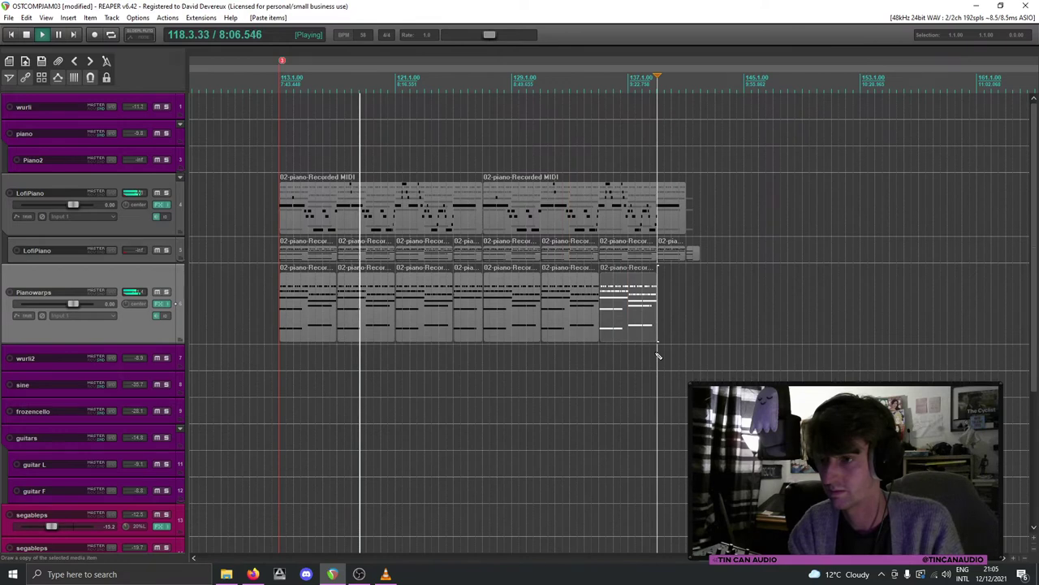
left_click(684, 253)
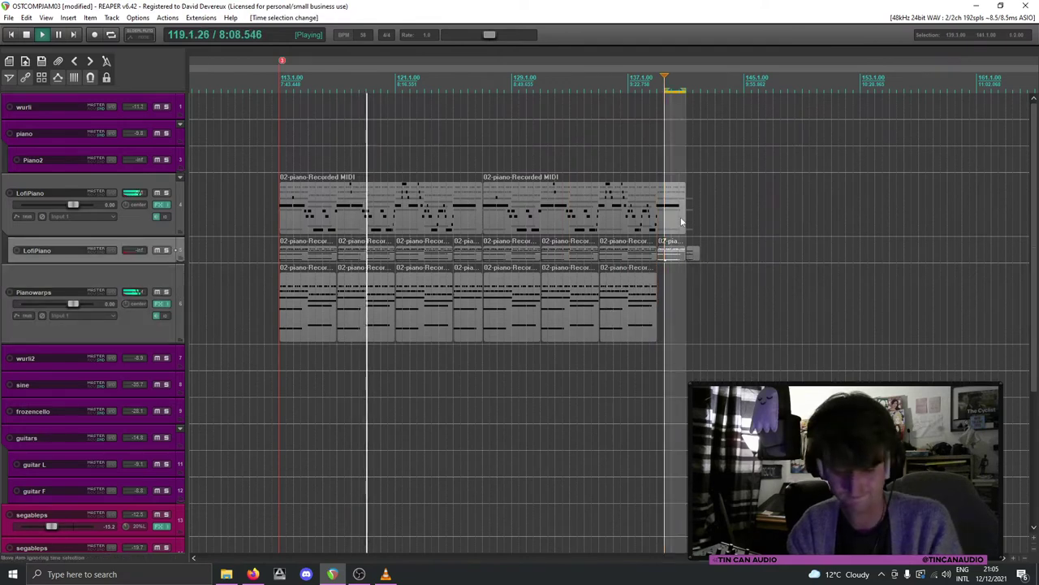
left_click(759, 252)
left_click(686, 253)
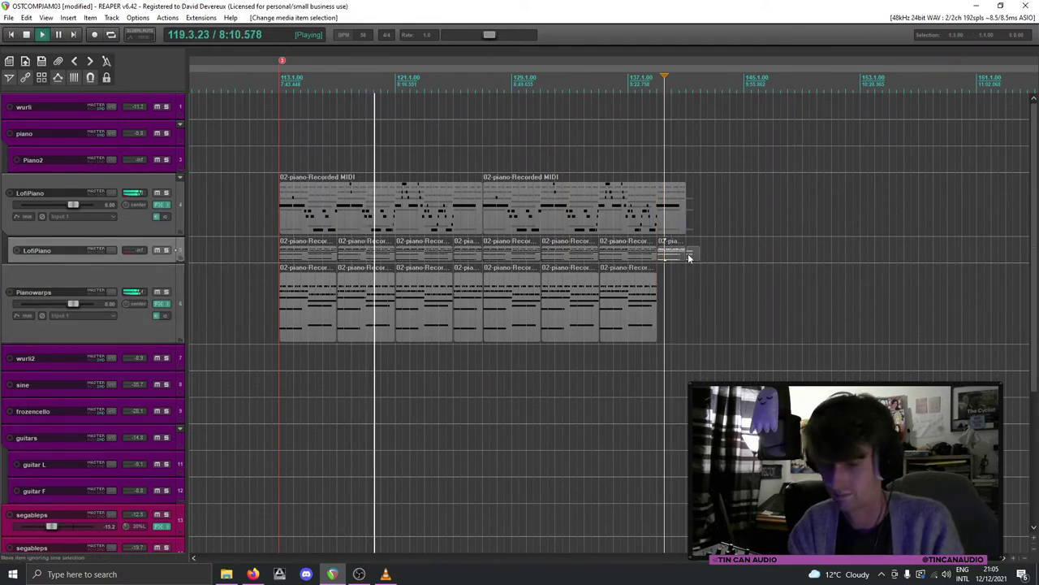
left_click(656, 326)
key("ctrl+v")
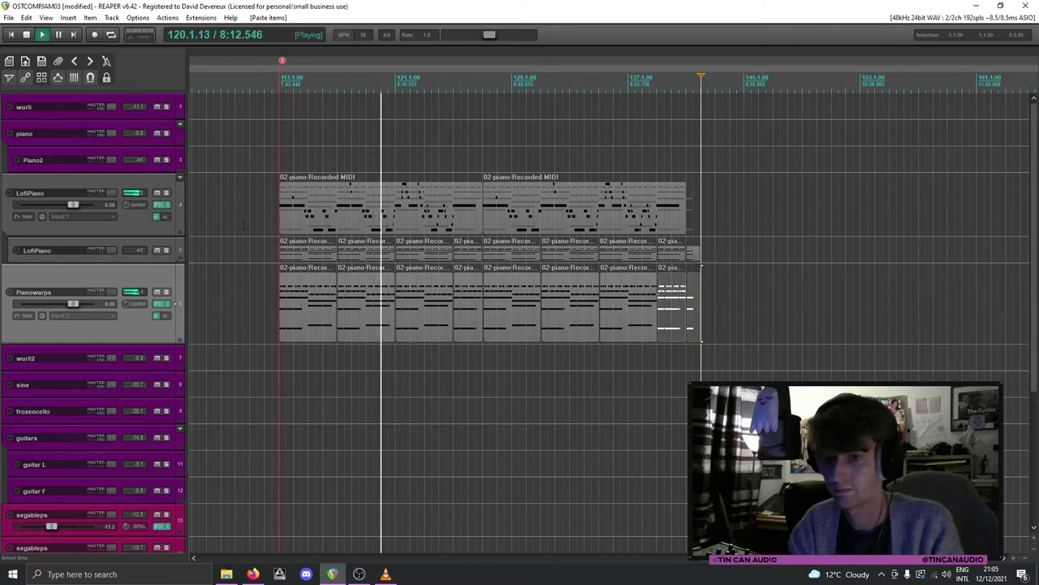
left_click_drag(143, 274, 143, 255)
left_click_drag(137, 280, 152, 280)
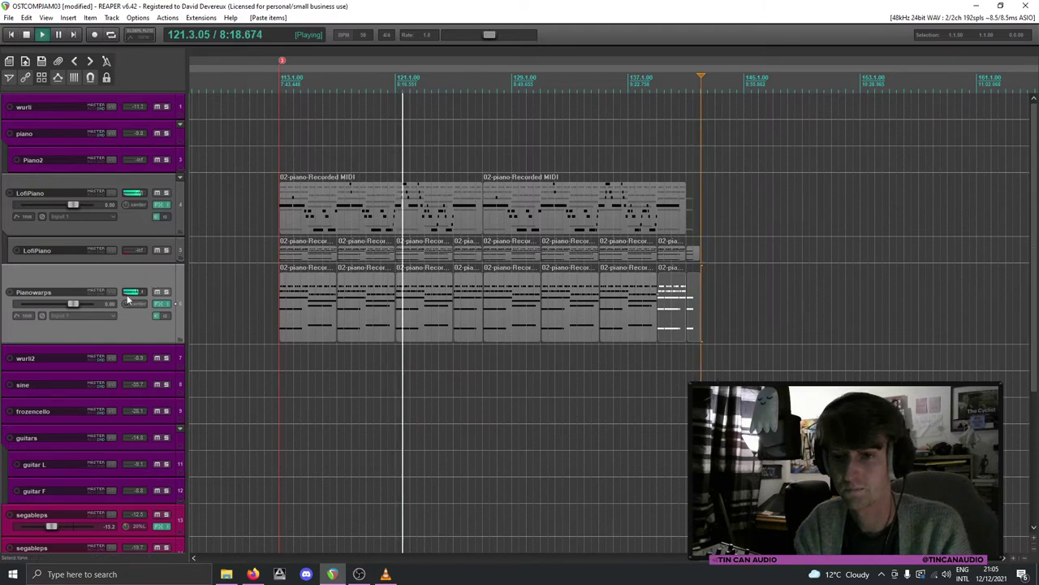
Step: Add sends from the Pianowarps track to the lofi and lofiverb tracks in its routing
left_click(159, 315)
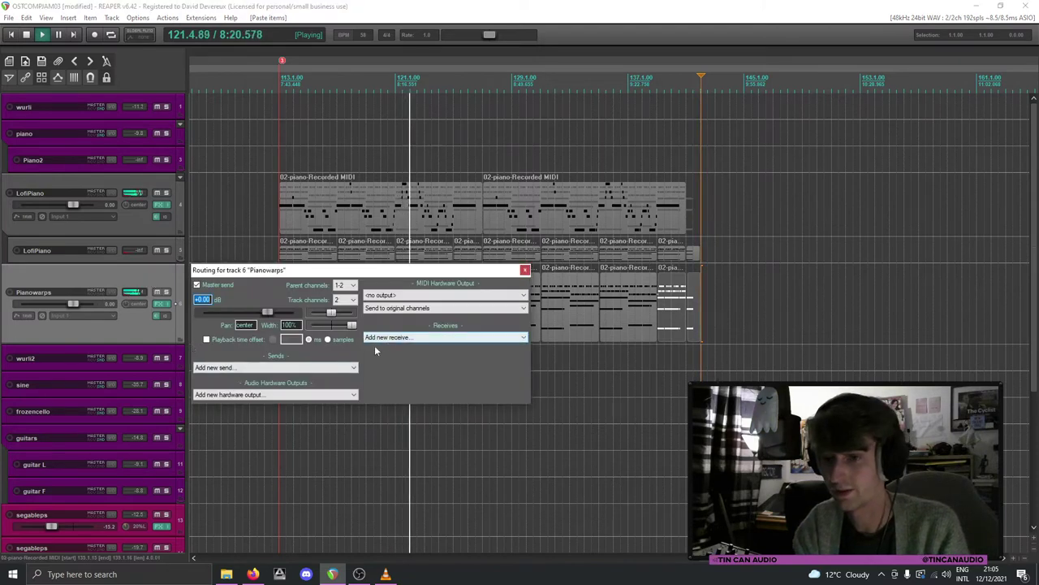
left_click(236, 369)
left_click(253, 505)
left_click(279, 369)
left_click(242, 511)
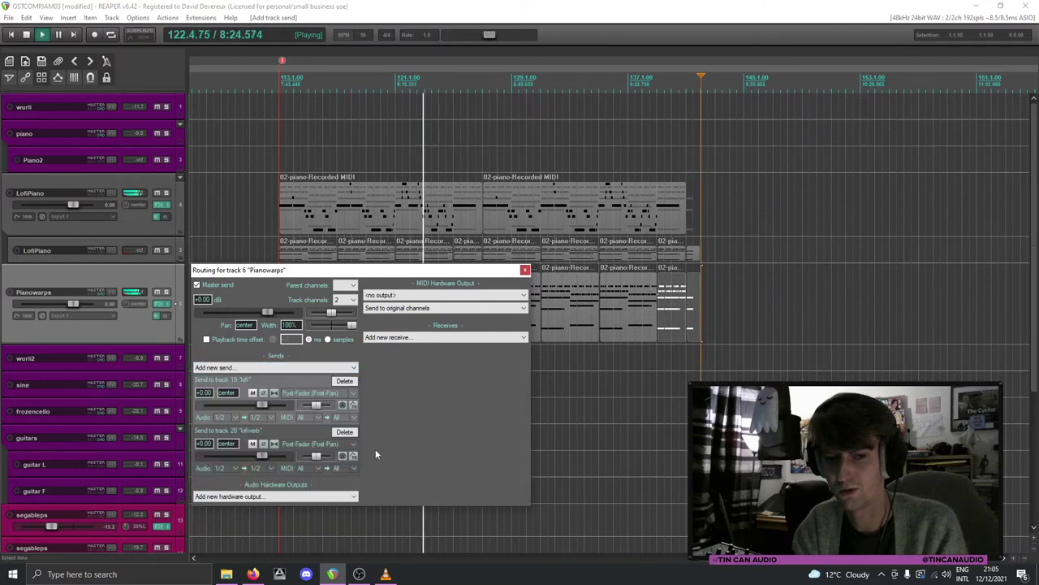
left_click(524, 270)
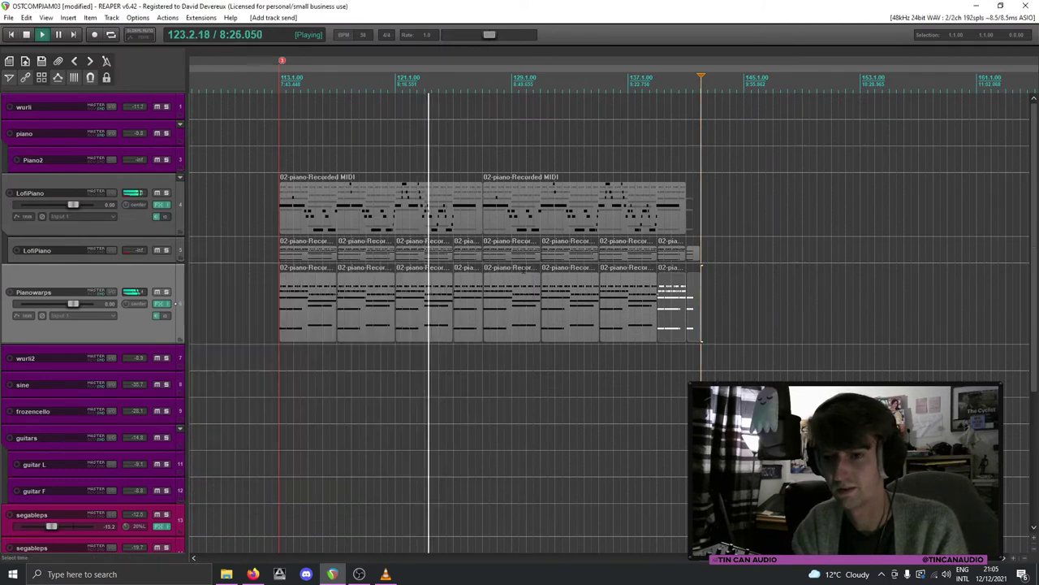
Step: Audition the Pianowarps track in solo, and switch the solo from Pianowarps to the lofi track
left_click(166, 291)
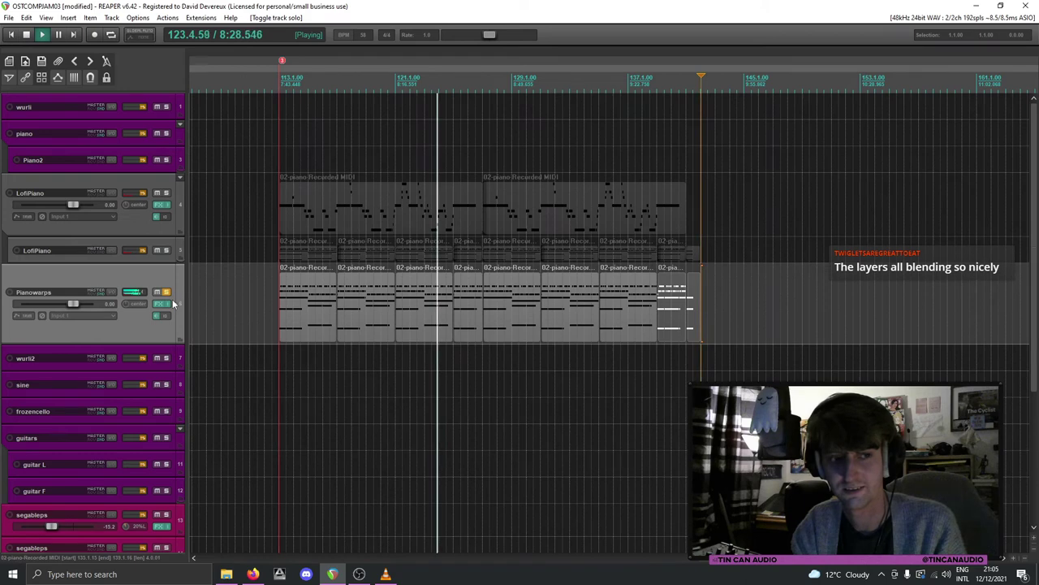
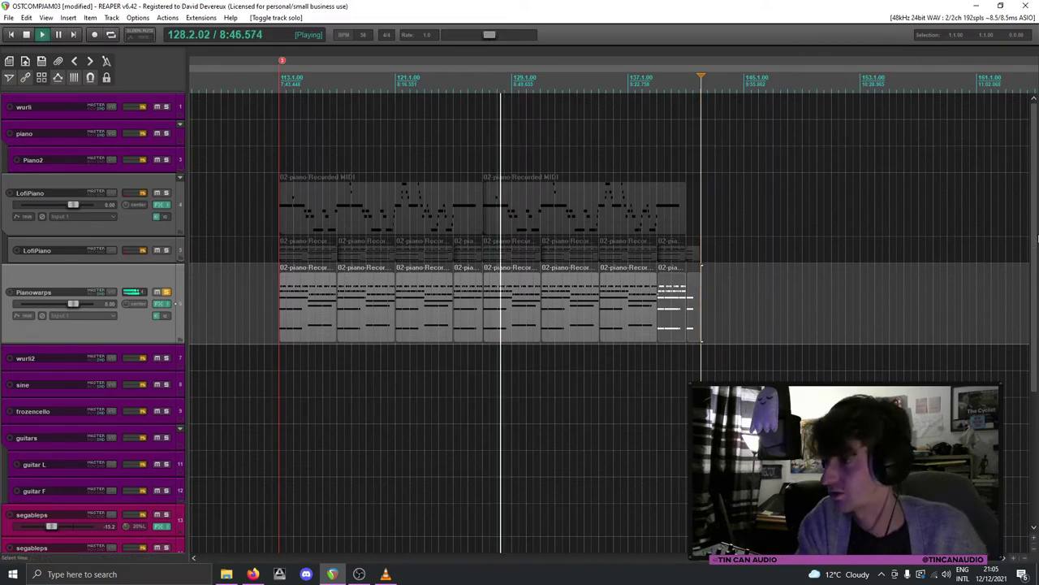
scroll(1037, 353, "down", 3)
scroll(1037, 353, "down", 1)
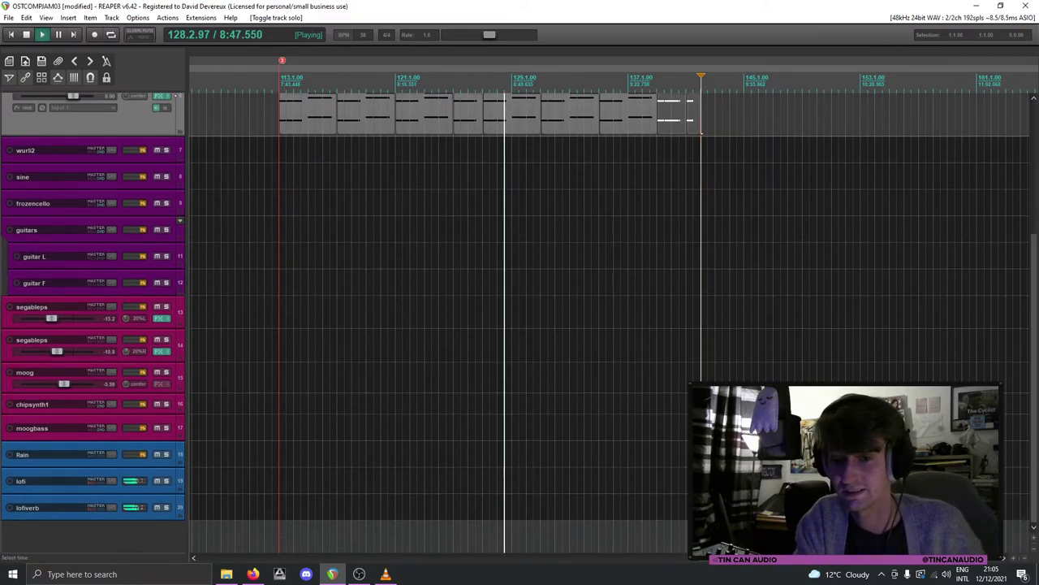
left_click(166, 482)
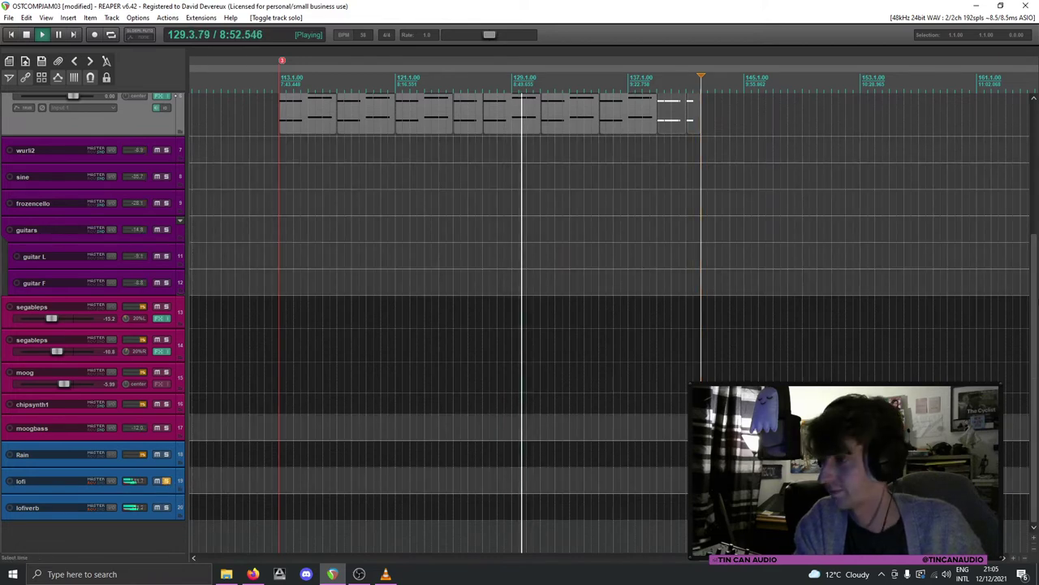
scroll(167, 365, "up", 4)
left_click(167, 256)
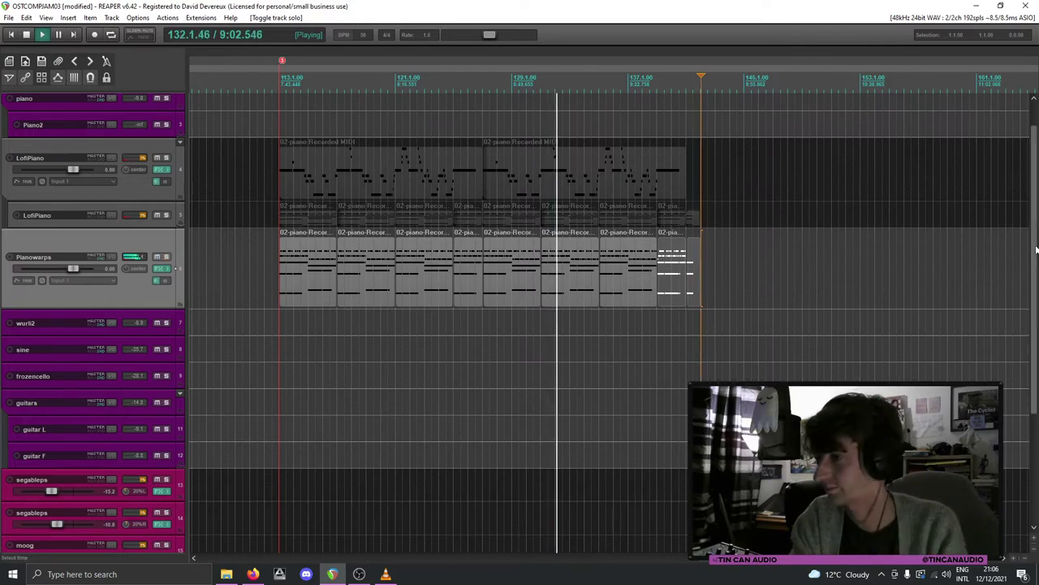
Step: Take the lofi track out of solo and stop playback
scroll(1036, 250, "down", 5)
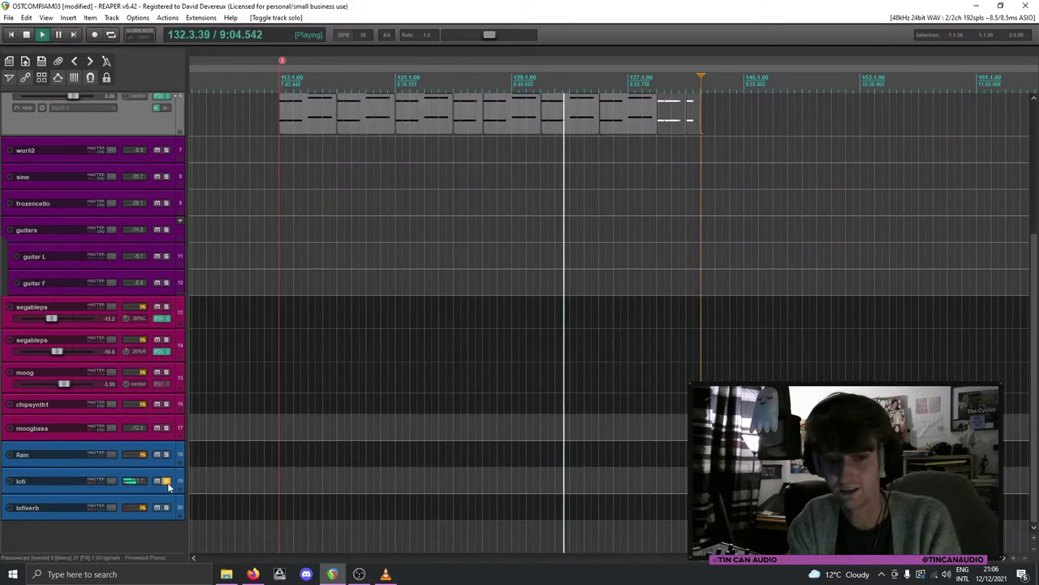
scroll(1022, 175, "up", 5)
scroll(1021, 175, "up", 2)
key("space")
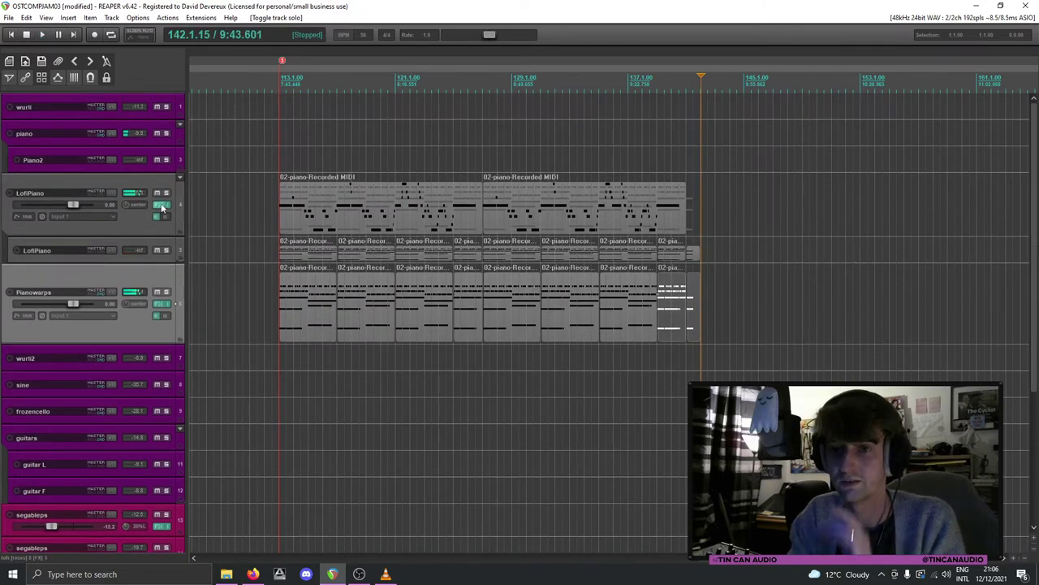
Step: Search the effects for "retro" and add Retro Fi Stereo to the upper LofiPiano track
left_click(161, 206)
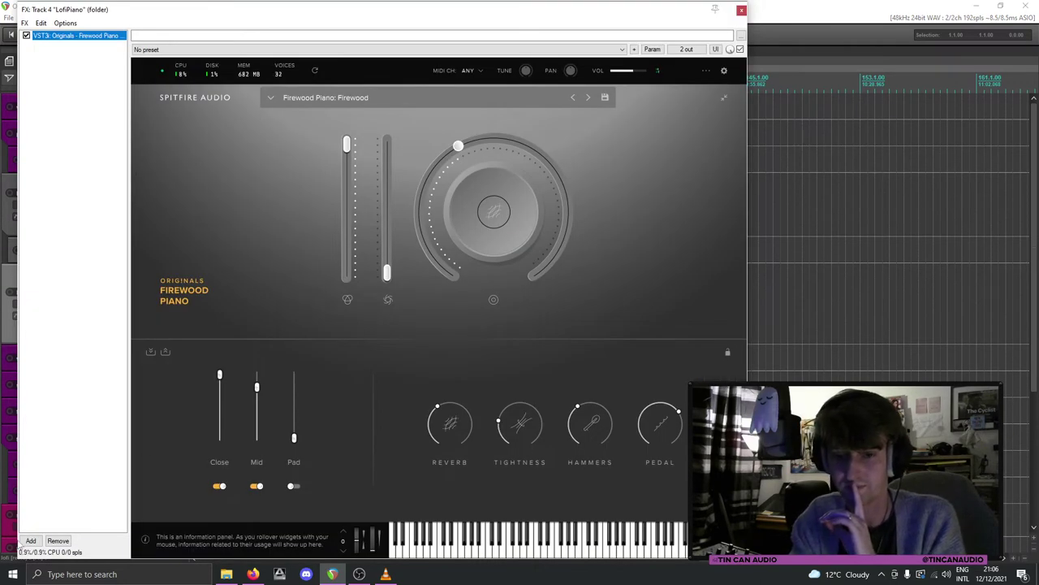
left_click(31, 541)
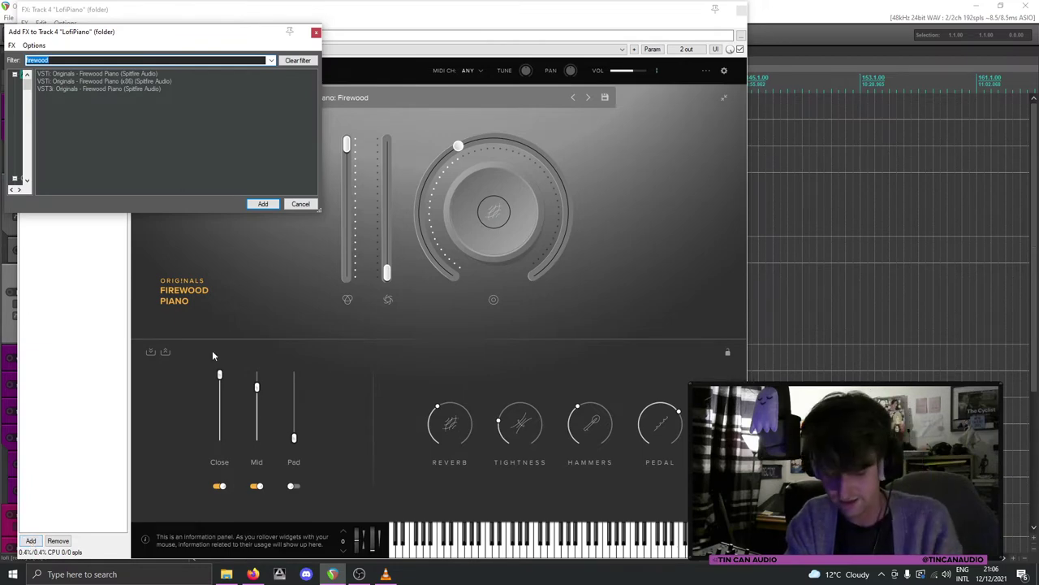
type("lo")
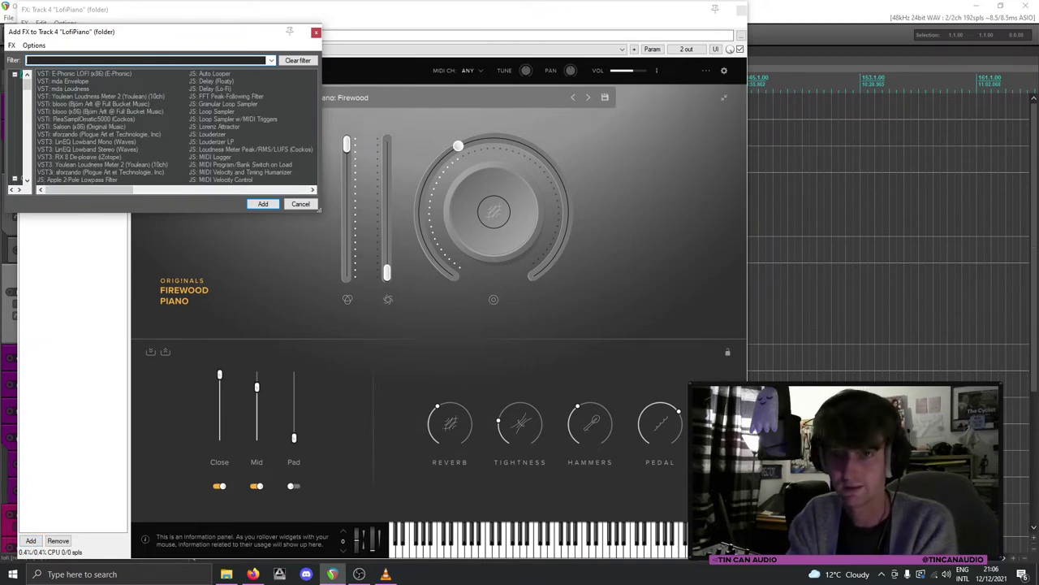
key("BackSpace")
key("BackSpace")
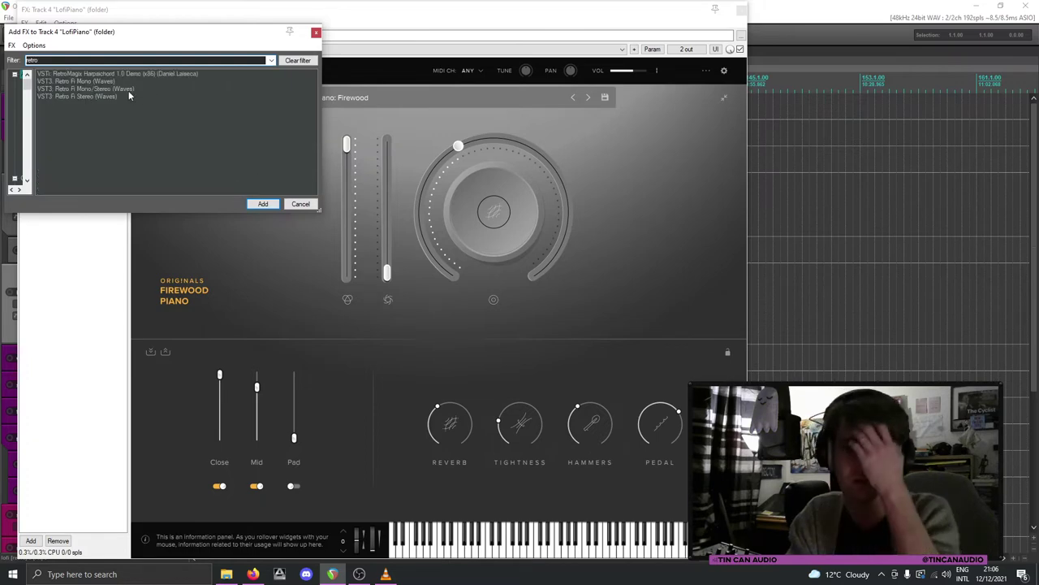
left_click(92, 97)
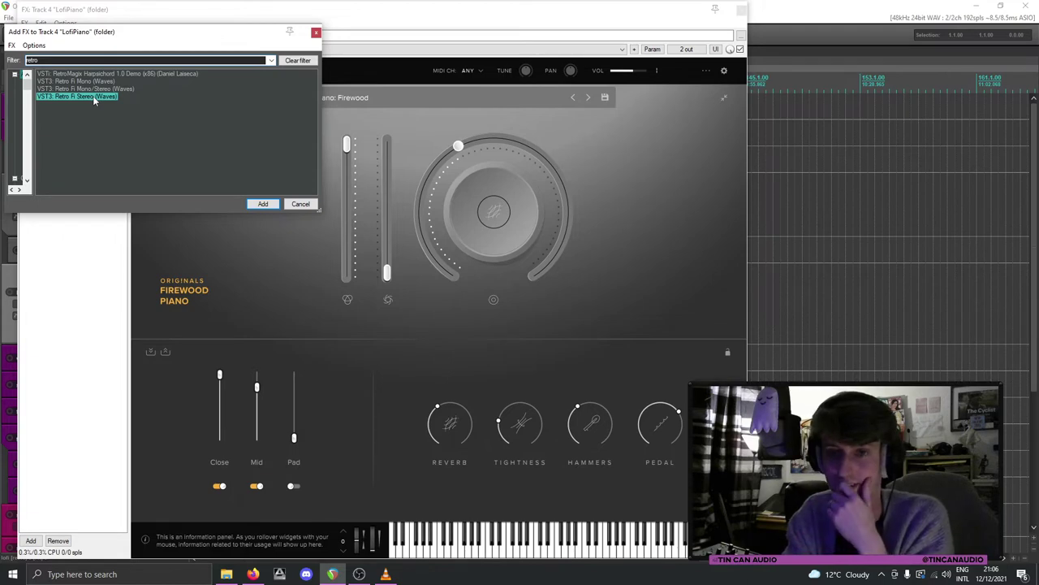
double_click(96, 98)
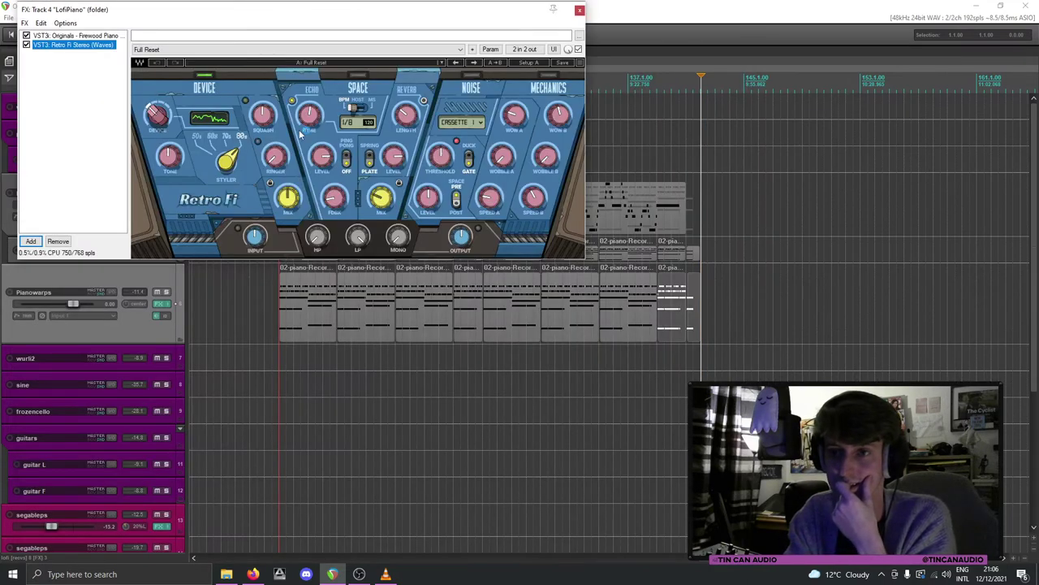
Step: Load Retro Fi's "Piano - Sound Like A Mellotron Piano" preset and audition the LofiPiano track from bar 113
left_click(424, 63)
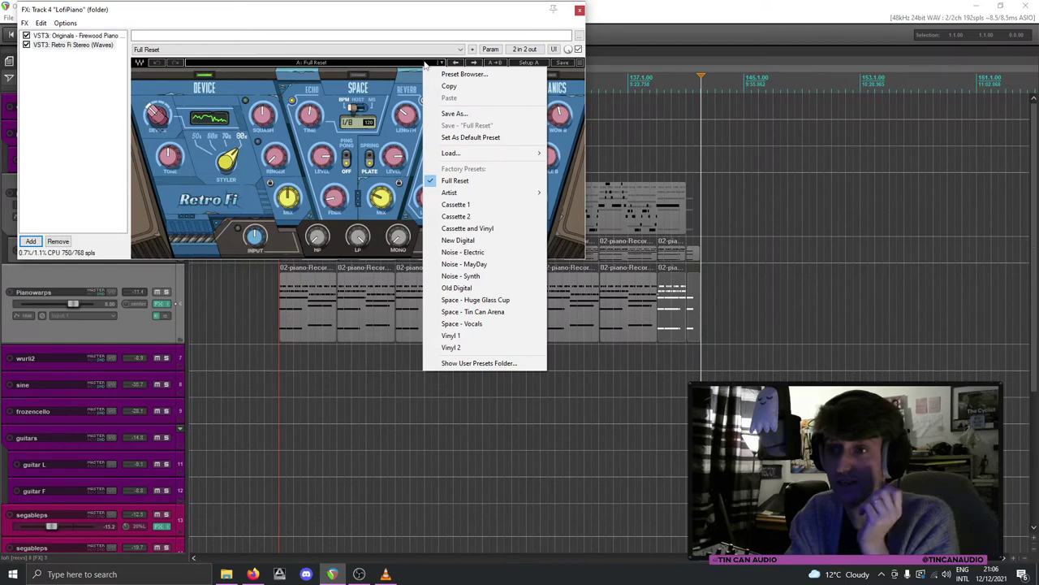
left_click(373, 63)
left_click(374, 64)
left_click(375, 52)
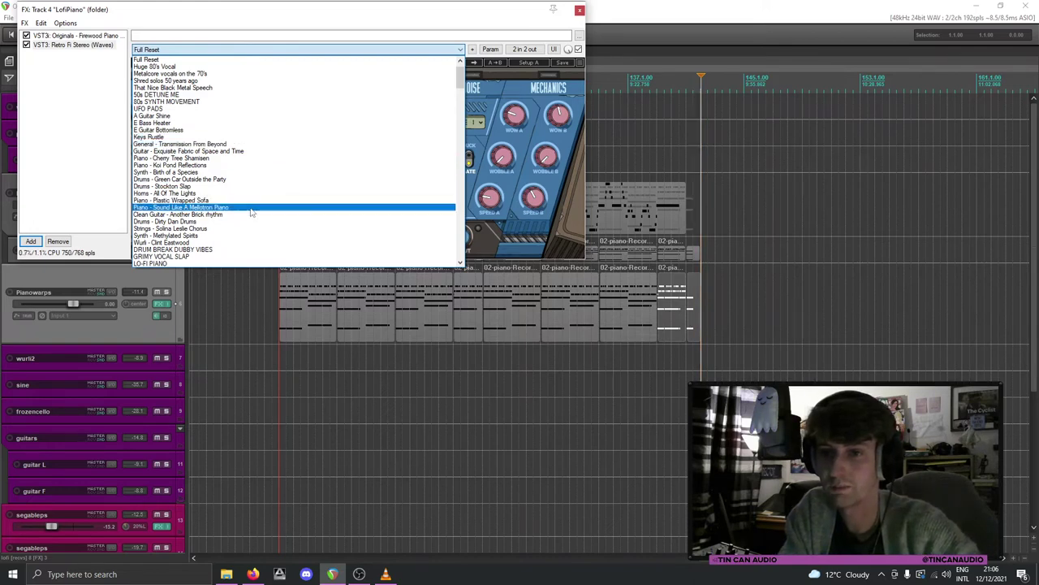
left_click(251, 209)
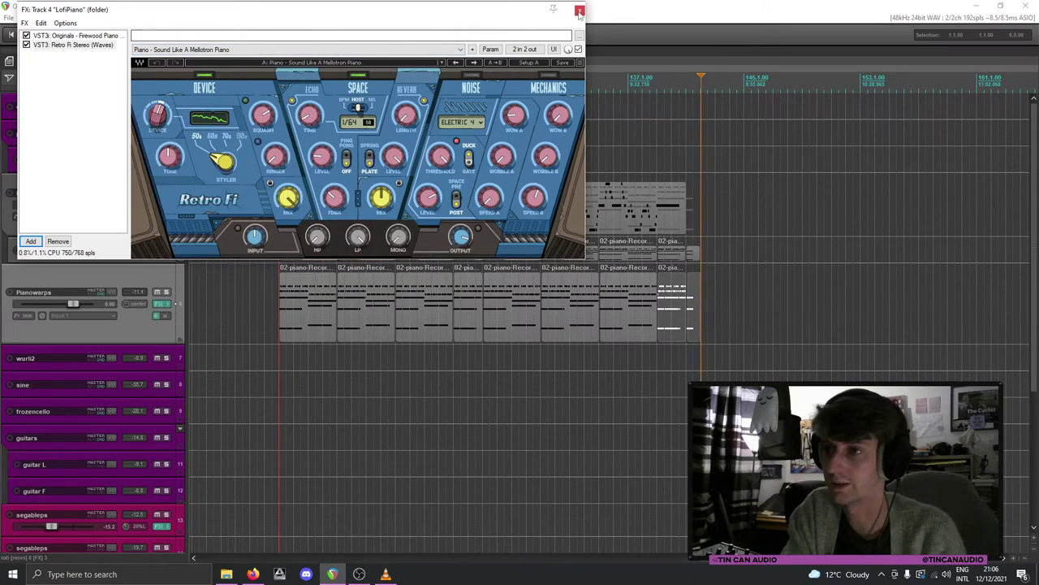
key("Escape")
left_click(279, 211)
key("space")
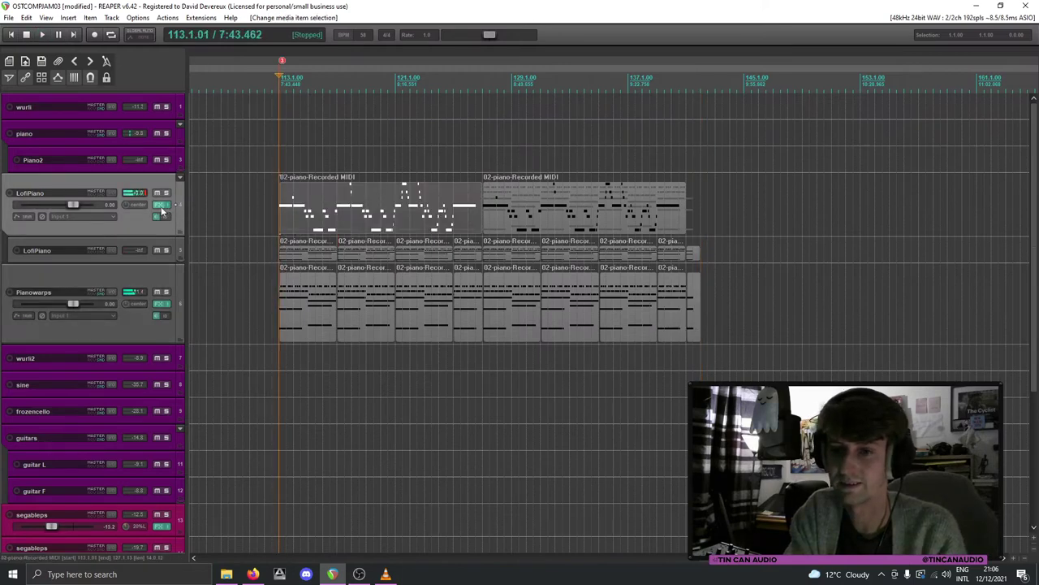
Step: Lower Retro Fi's reverb mix to 20% on the LofiPiano track, and load the Cassette 1 preset
left_click(161, 205)
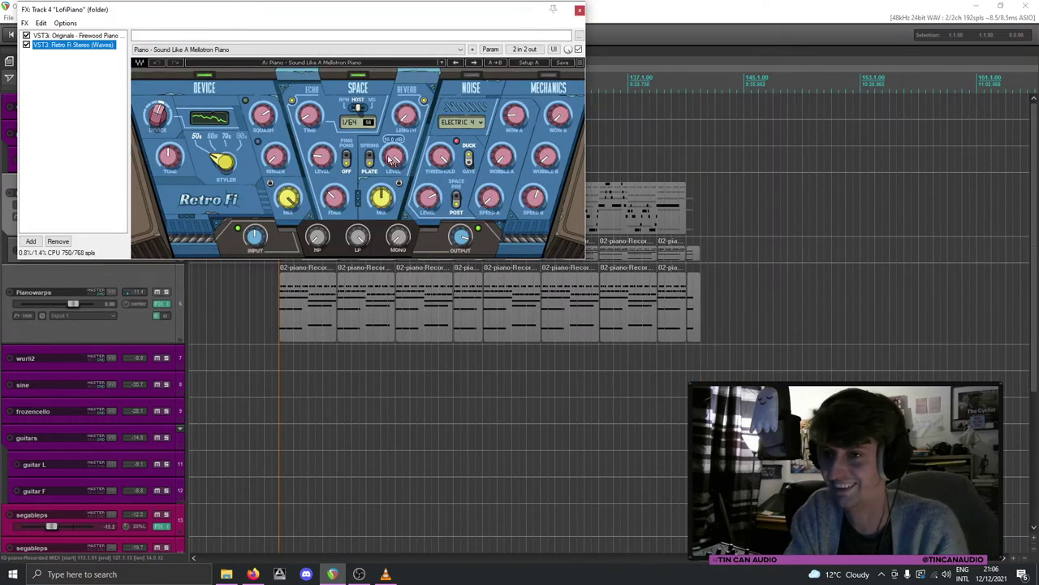
left_click(381, 195)
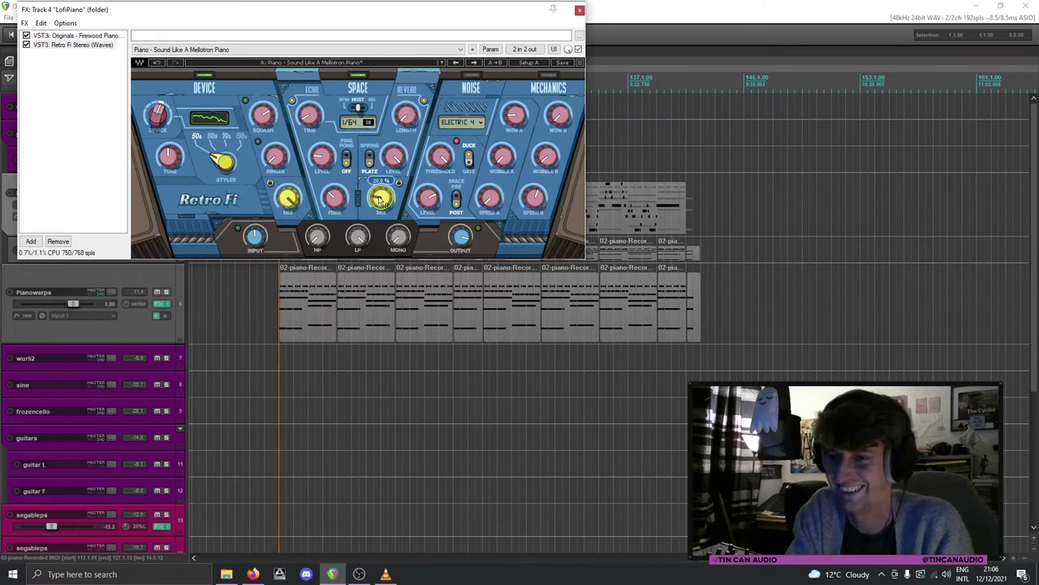
left_click(322, 65)
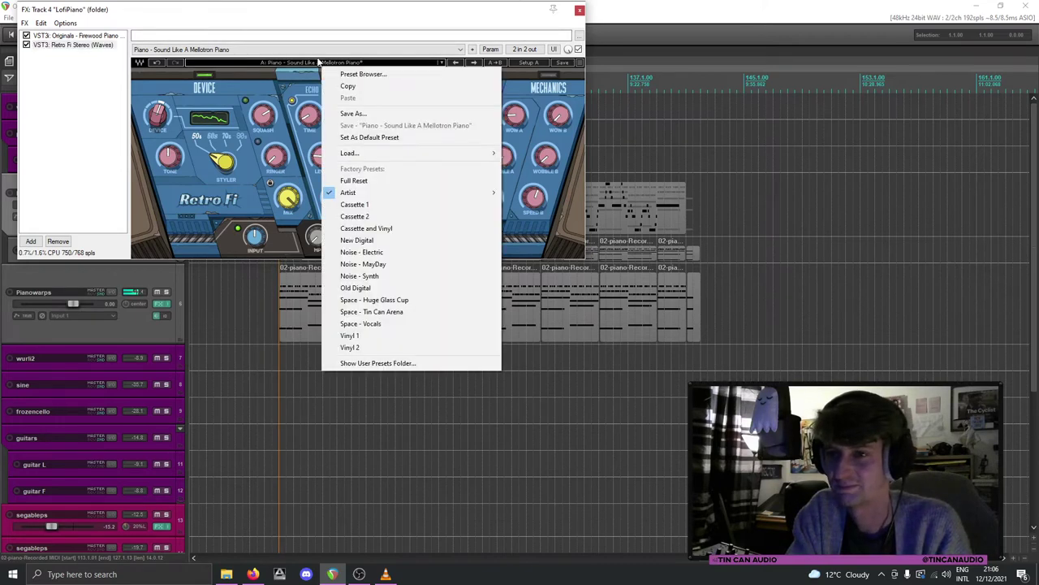
left_click(395, 204)
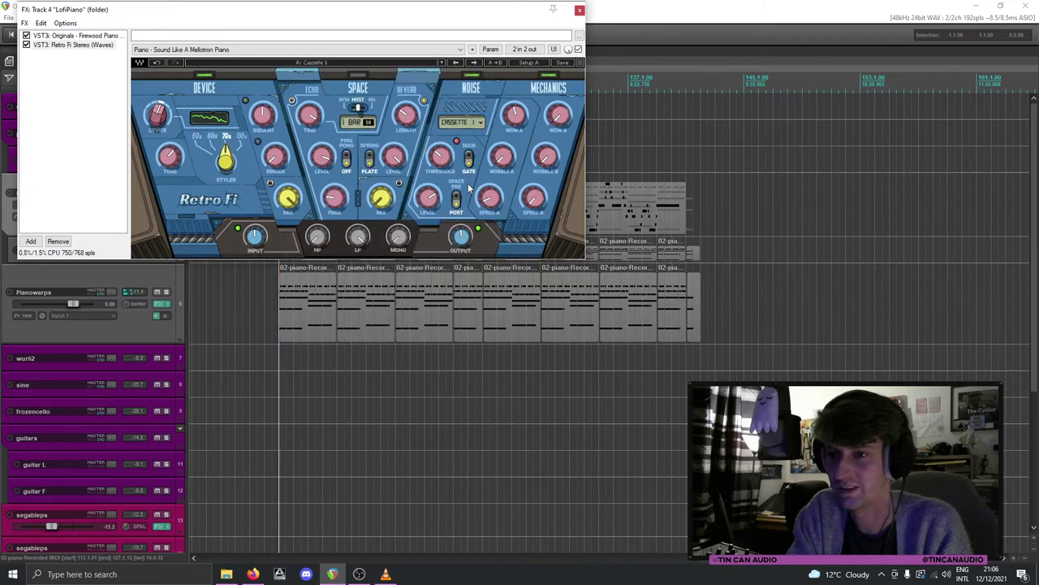
Step: Load Retro Fi's Vinyl 1 preset, lower the reverb level and set its mix to 0%, and stop playback
left_click(331, 65)
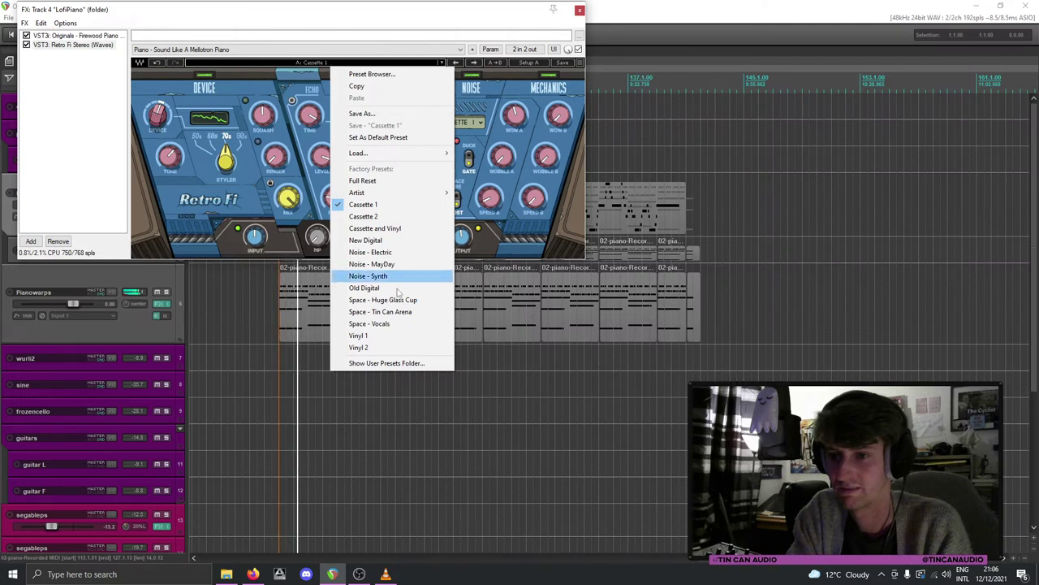
left_click(358, 335)
mouse_move(393, 156)
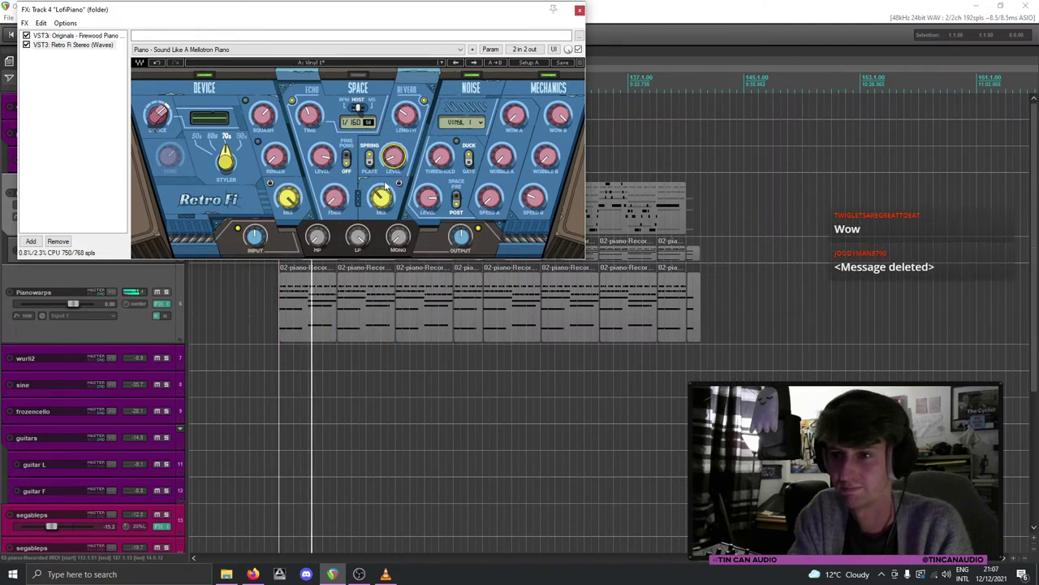
mouse_move(381, 197)
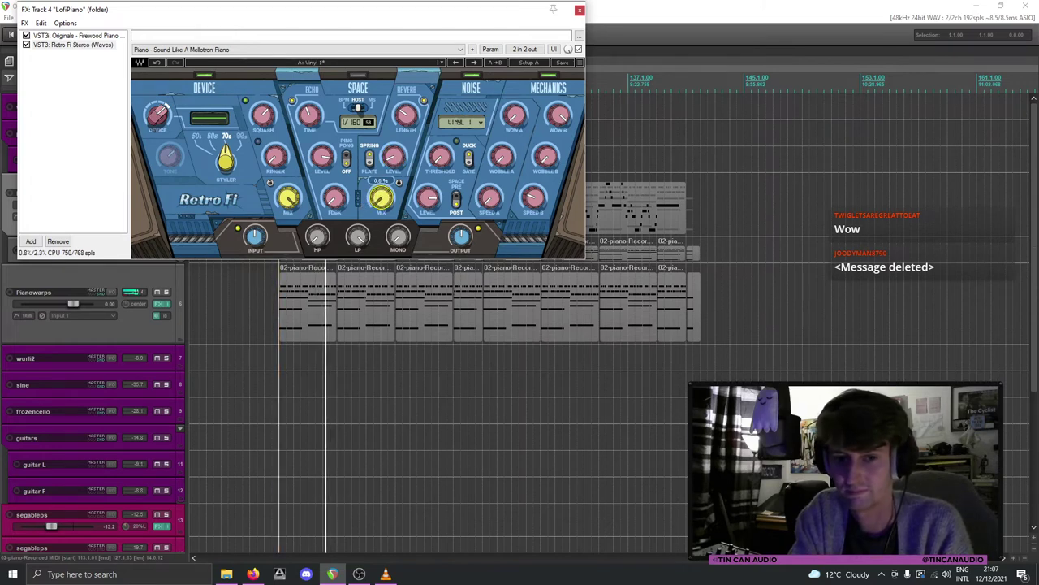
key("space")
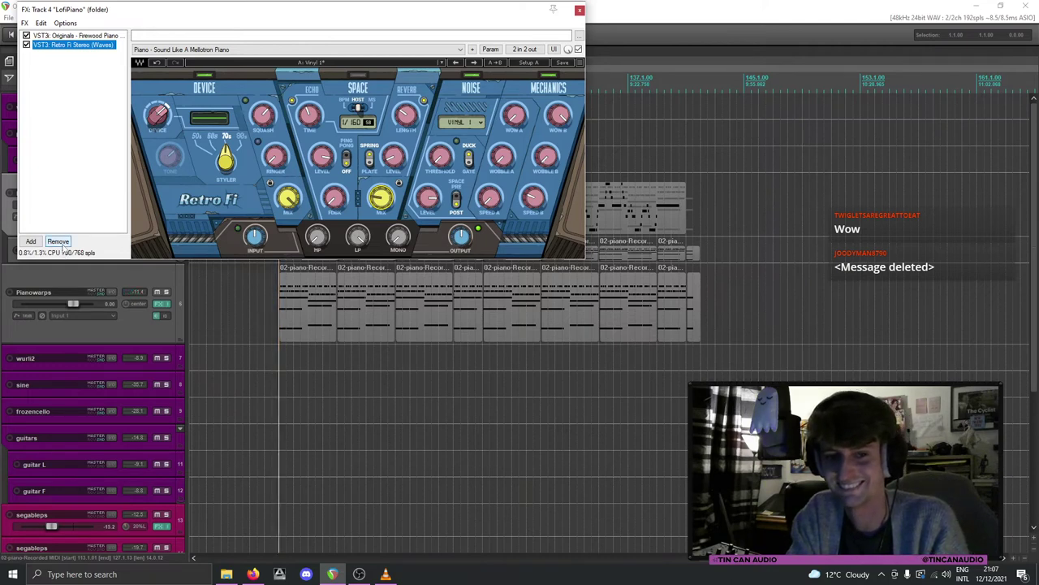
Step: Remove Retro Fi from the LofiPiano track and audition the section from bar 112 without it
left_click(60, 242)
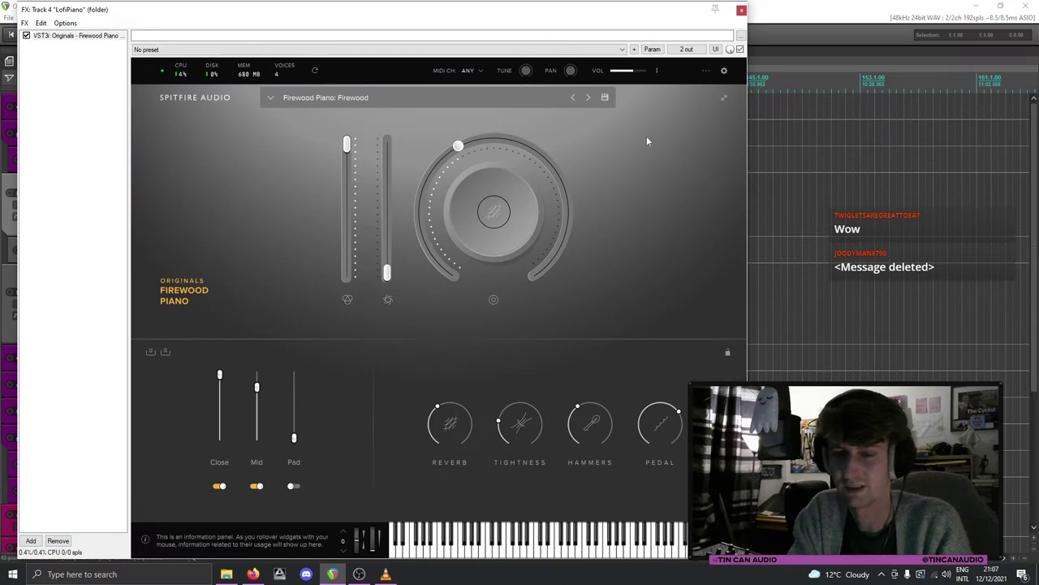
left_click(741, 9)
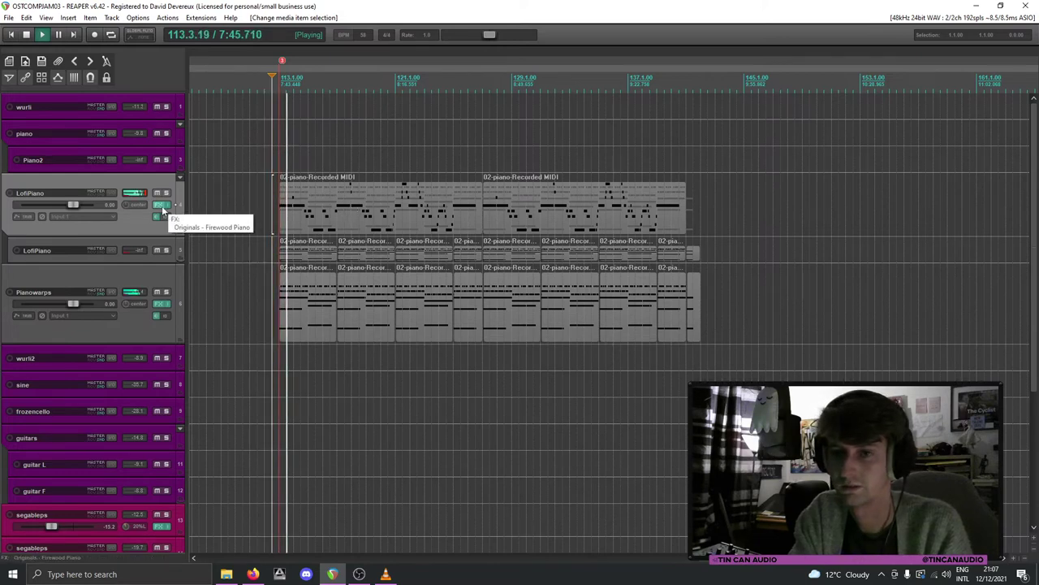
key("space")
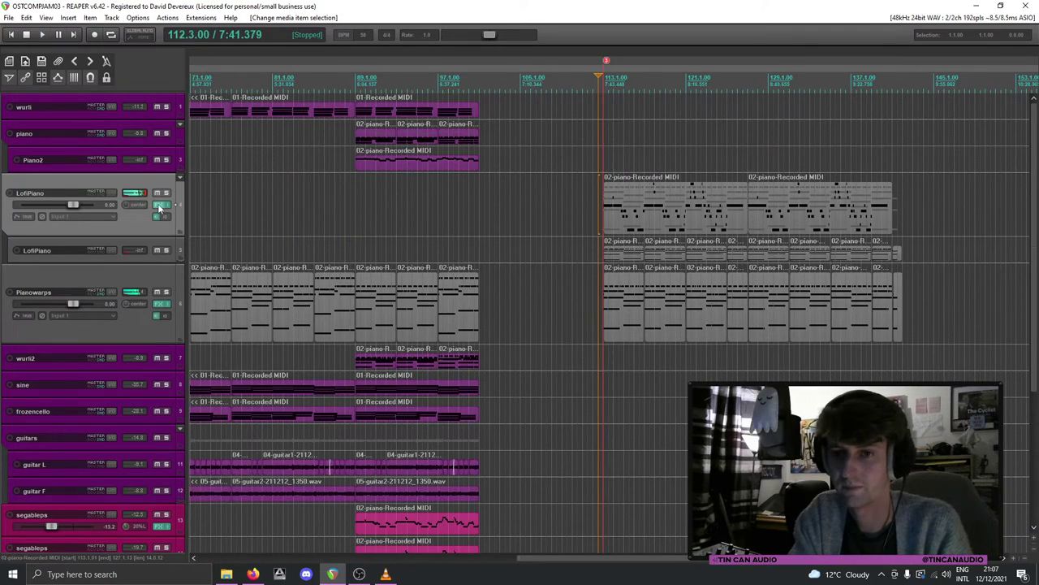
Step: Search the effects for "eq" and add ReaFir to the upper LofiPiano track
left_click(160, 206)
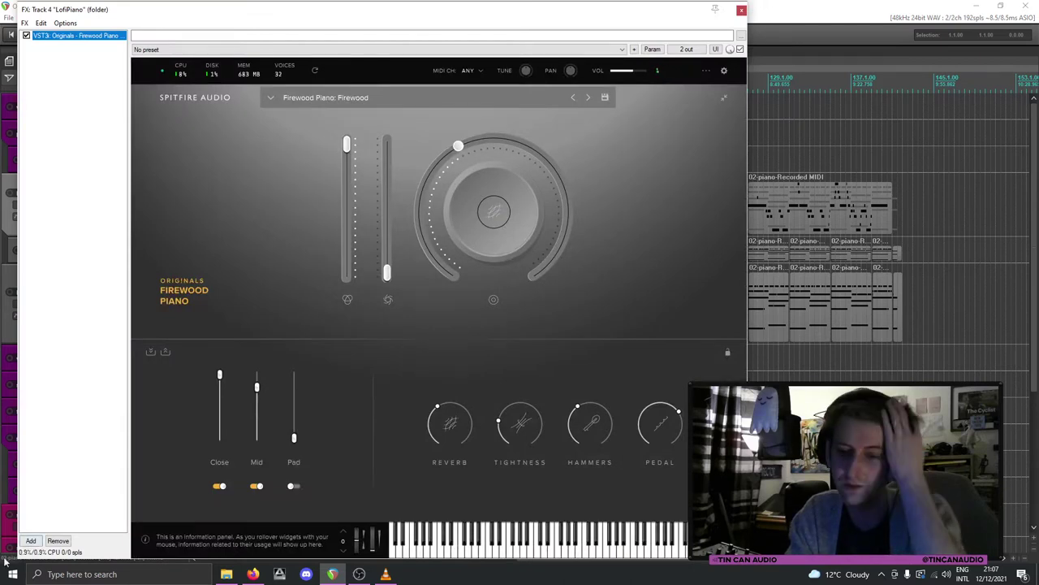
left_click(31, 540)
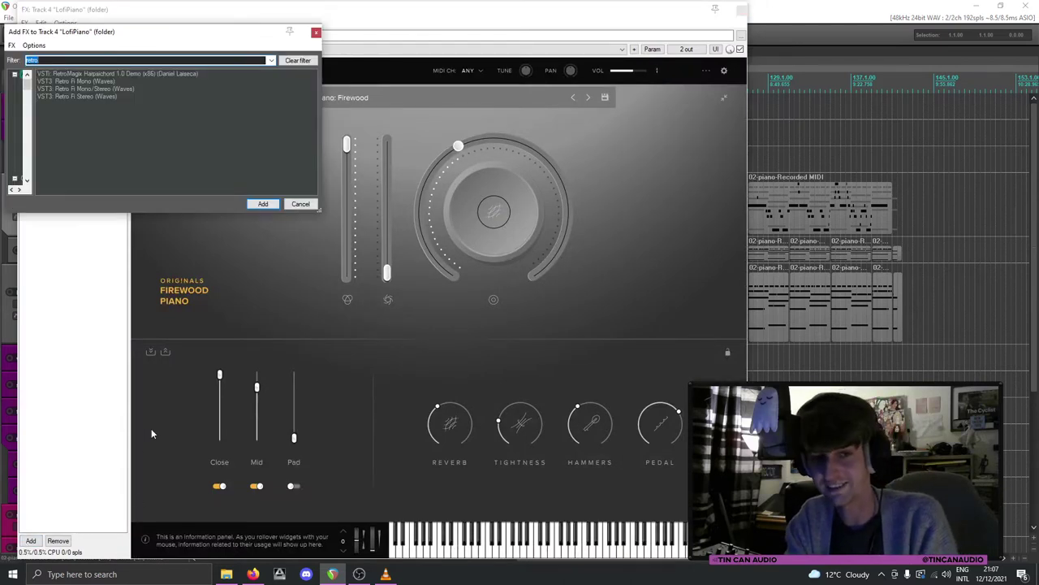
type("eq")
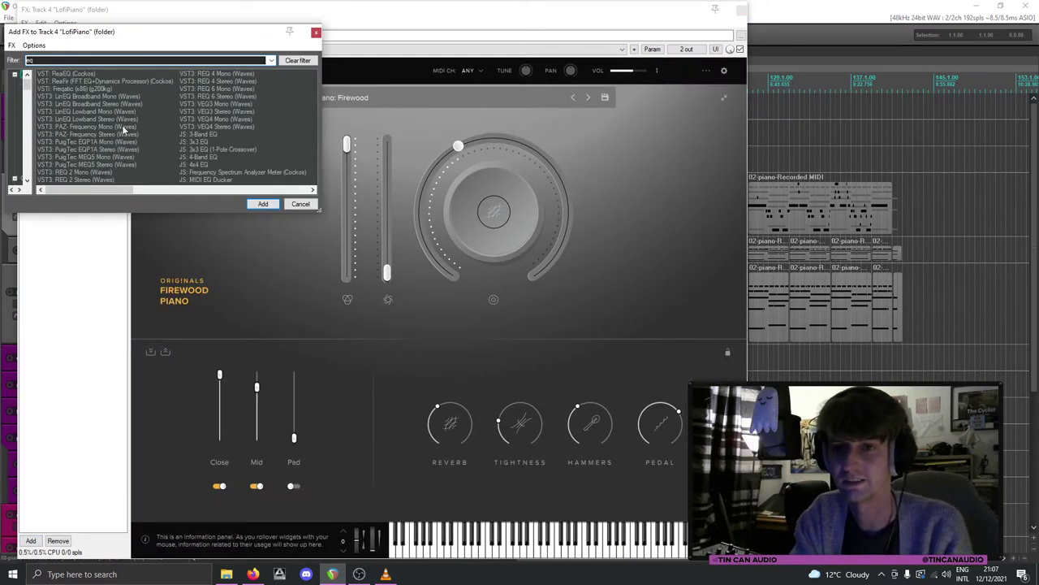
double_click(116, 82)
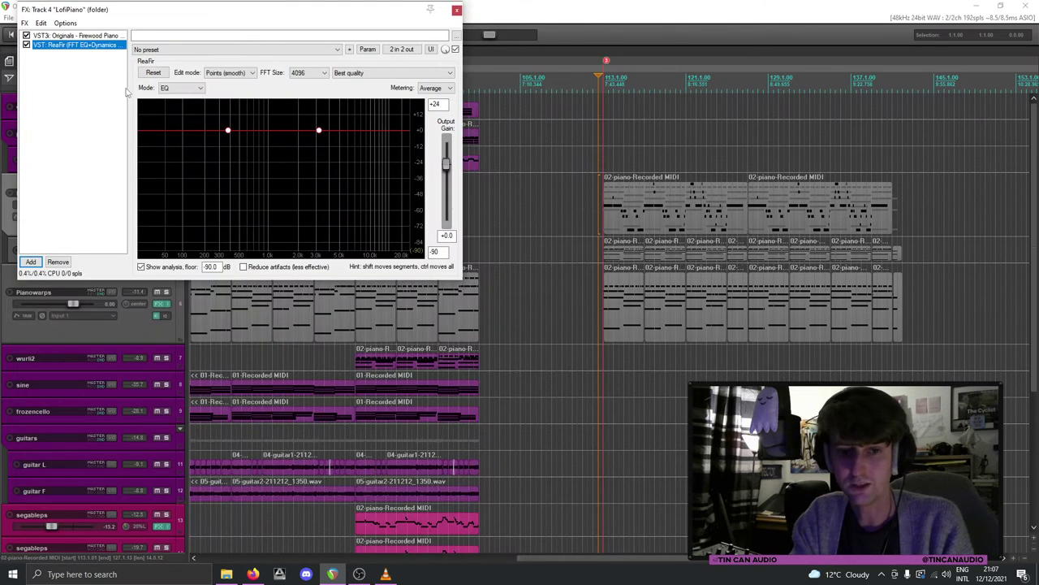
Step: Shape ReaFir's EQ curve with a low cut of about -36 dB near 200 Hz and a high cut of about -21.6 dB near 6820 Hz
left_click_drag(367, 134, 368, 177)
left_click_drag(193, 149, 201, 177)
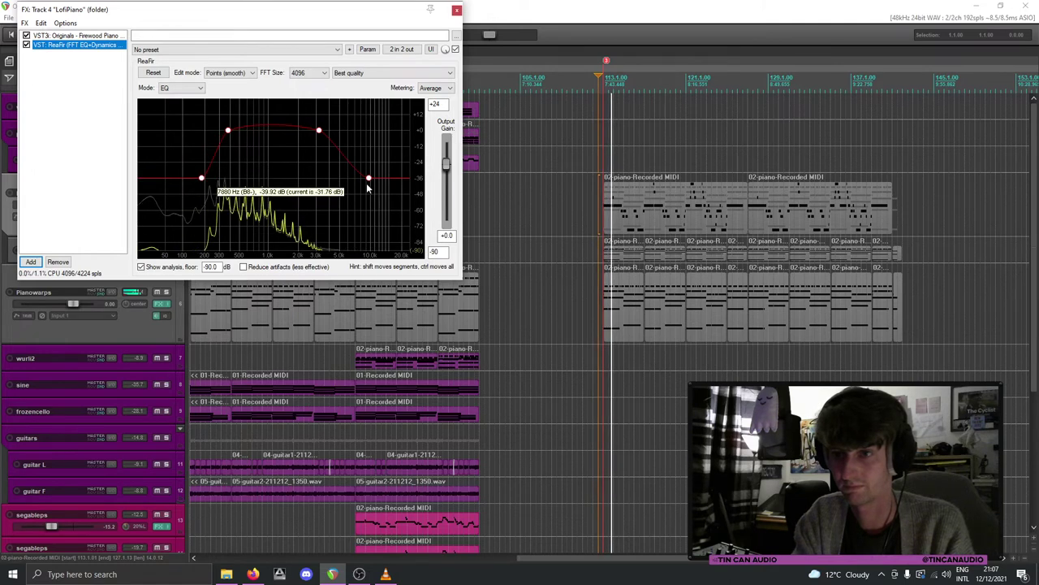
left_click_drag(368, 178, 352, 160)
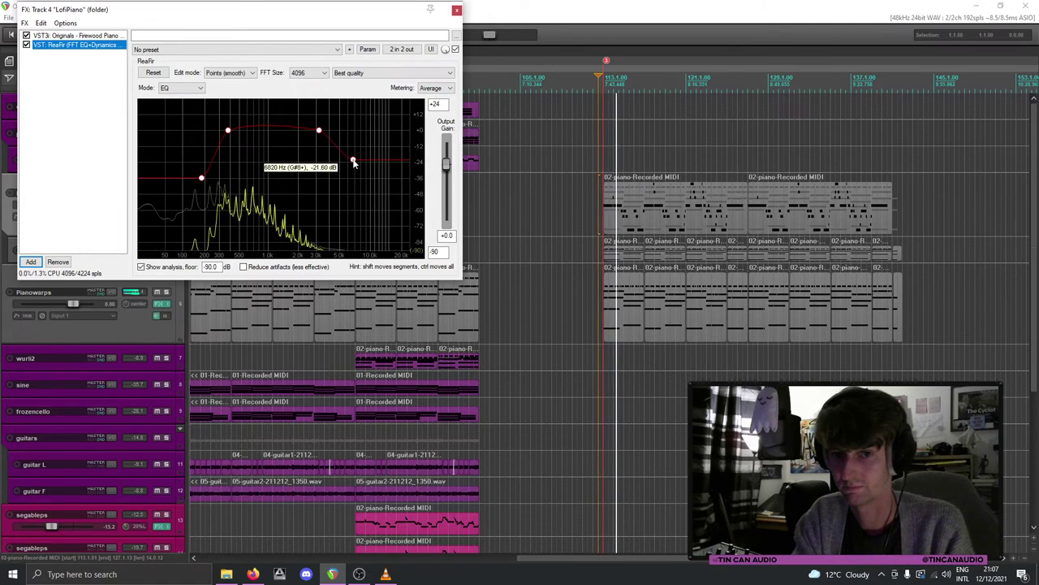
Step: Mute the Pianowarps track and add iZotope Vinyl after ReaFir on the LofiPiano track
left_click(161, 292)
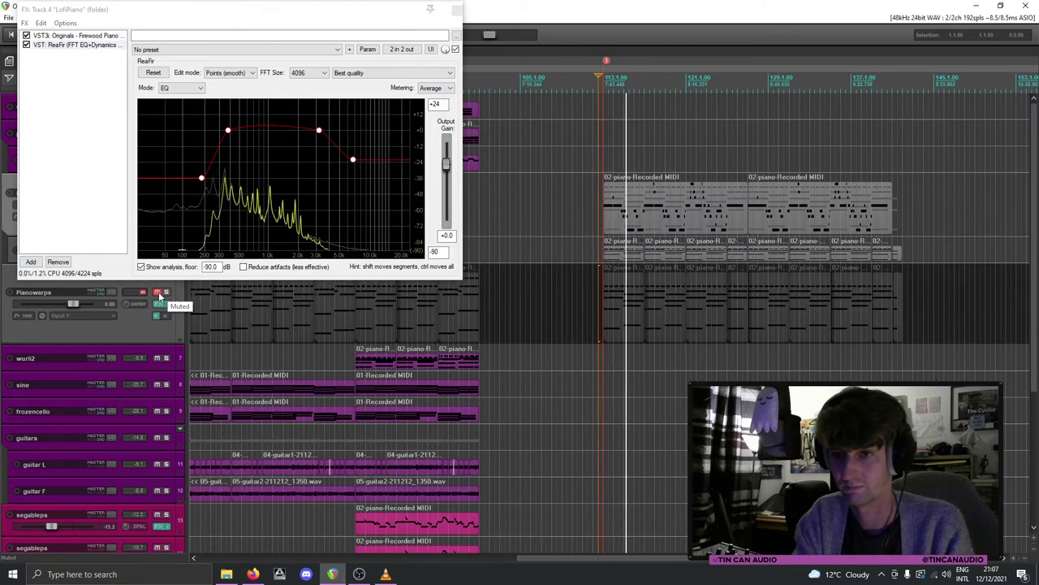
left_click(31, 262)
type("vinyl")
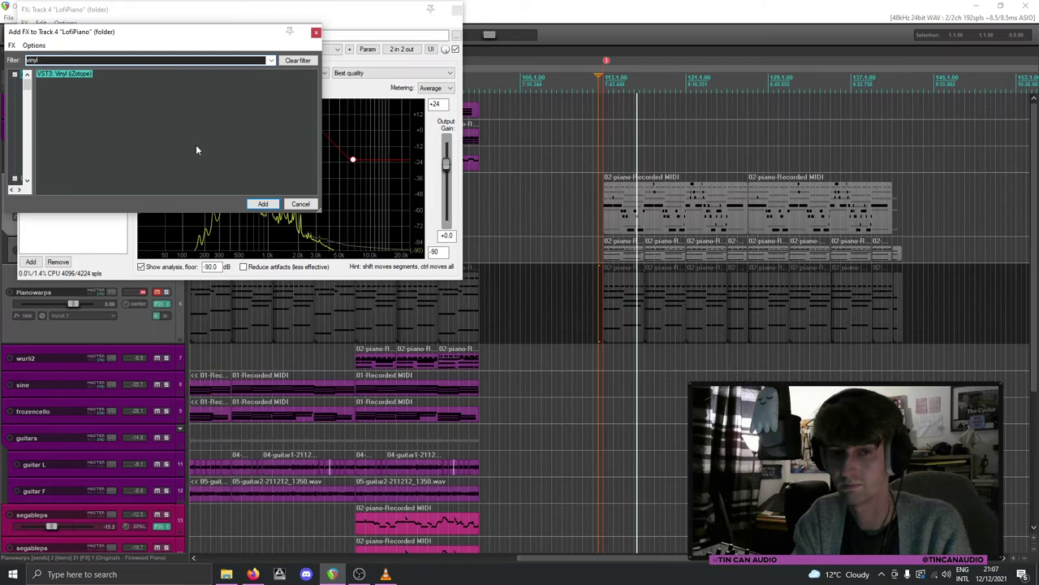
key("Return")
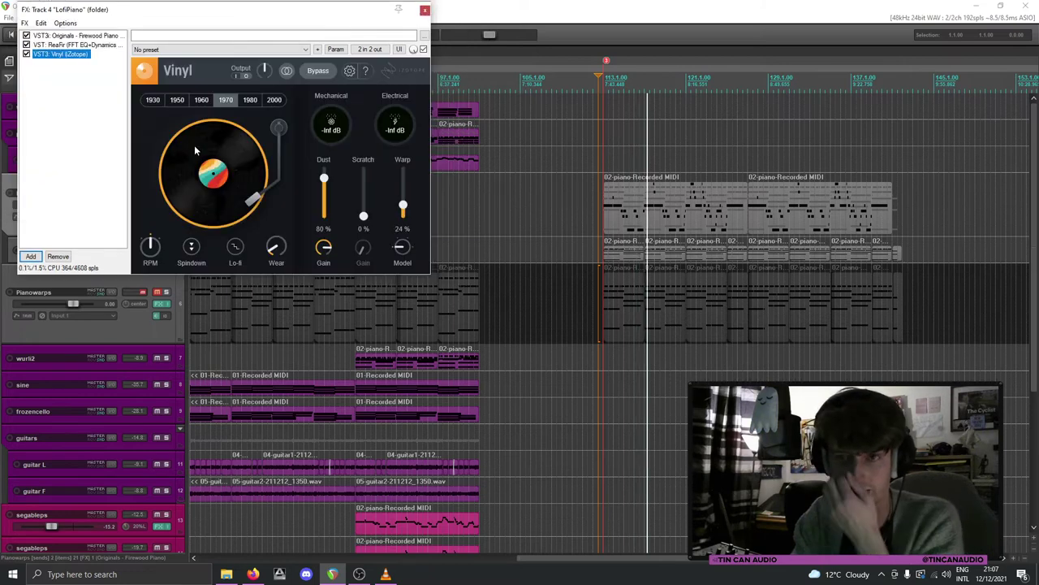
Step: Set Vinyl's era to 1980, its dust to 48% and its warp to 6%
left_click(252, 102)
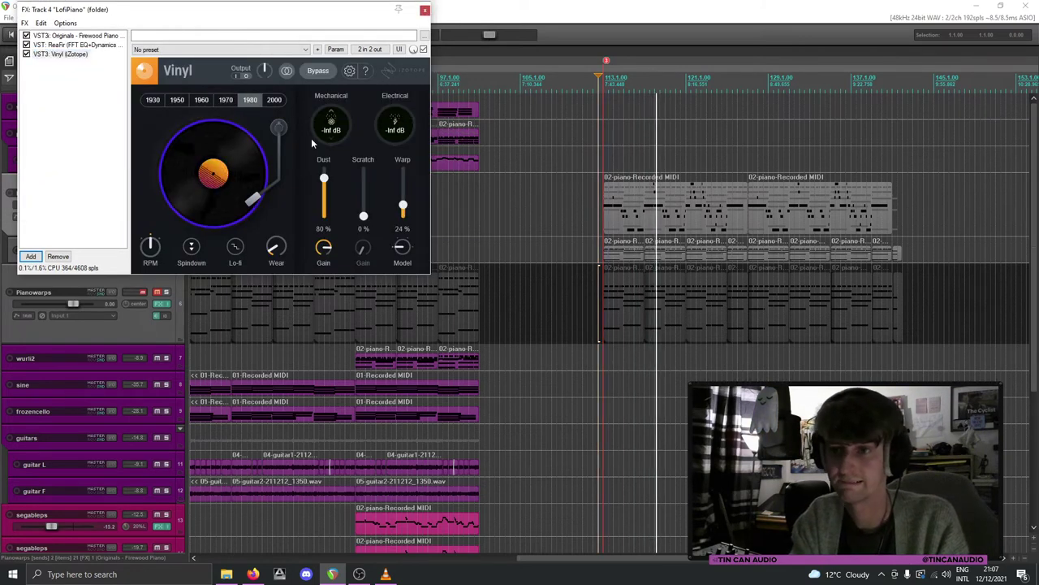
mouse_move(325, 180)
left_mouse_down()
mouse_move(324, 207)
mouse_move(325, 193)
left_mouse_up()
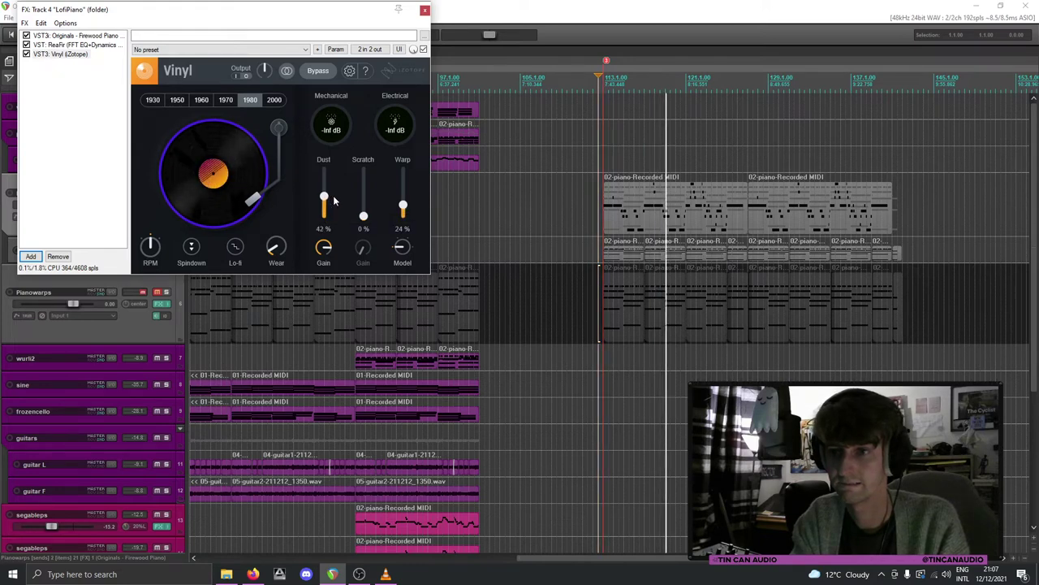
left_click_drag(403, 205, 403, 214)
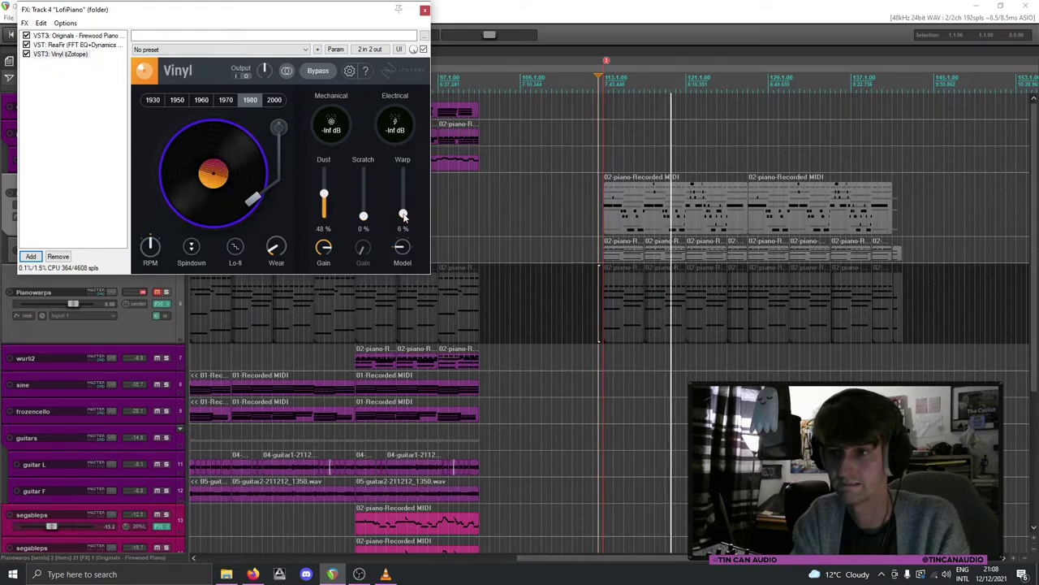
Step: Set Vinyl's dust to 26%, warp to 7%, mechanical noise to -15 dB and electrical noise to -20 dB
left_click_drag(327, 203, 326, 215)
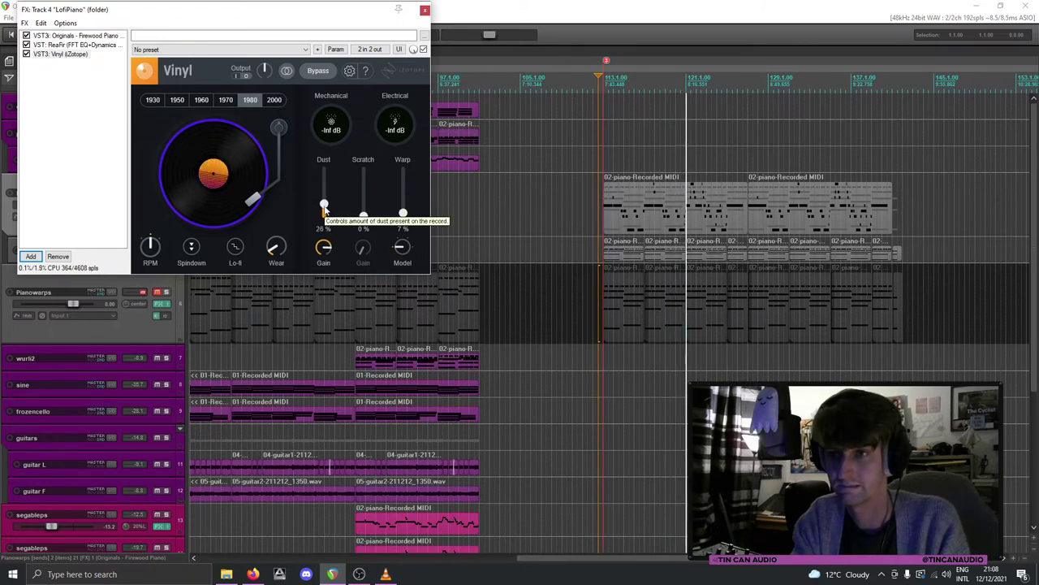
scroll(342, 94, "up", 3)
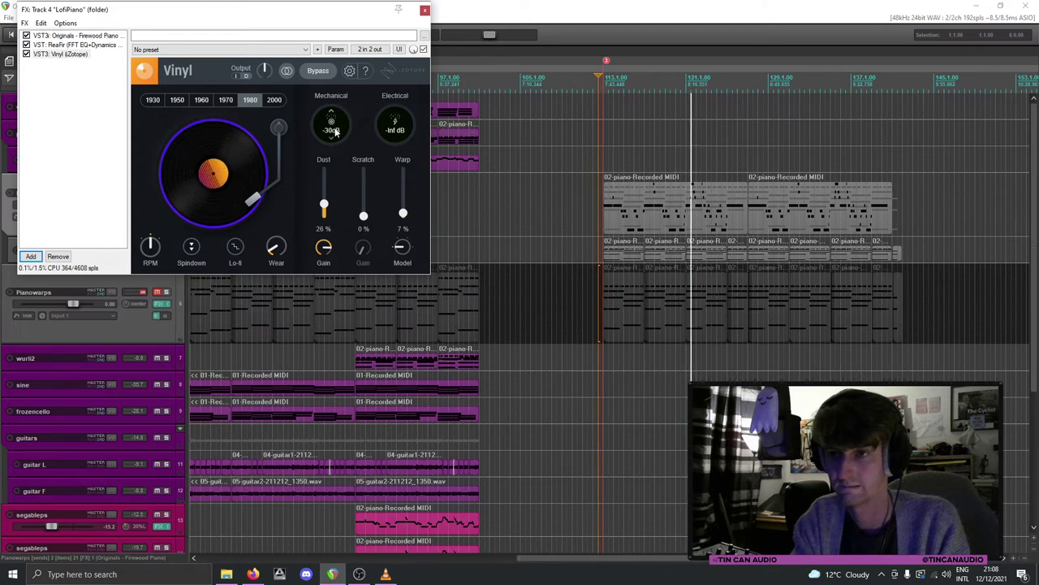
scroll(342, 94, "up", 2)
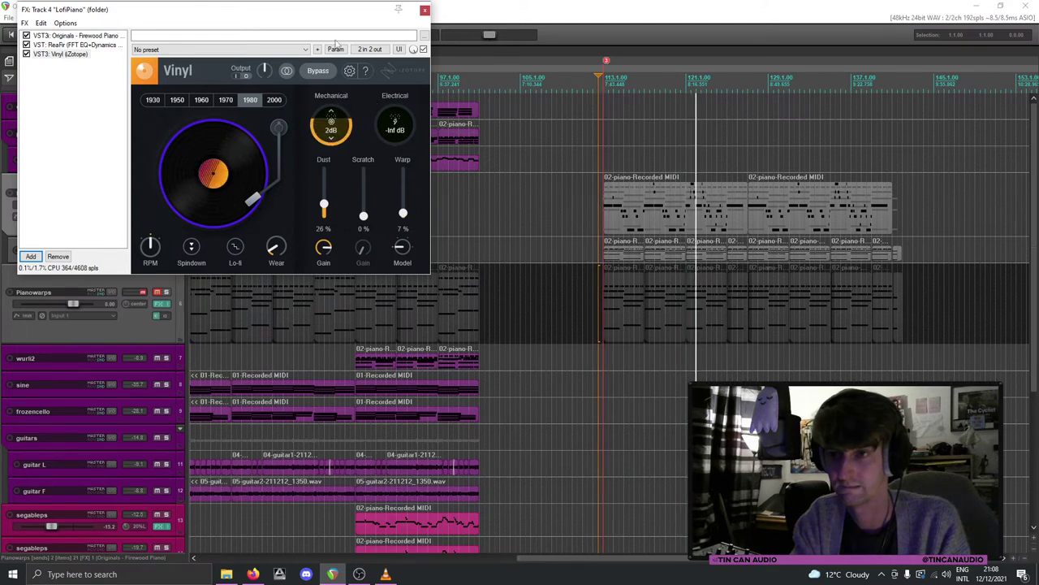
scroll(347, 89, "down", 1)
scroll(405, 120, "up", 2)
scroll(406, 120, "up", 1)
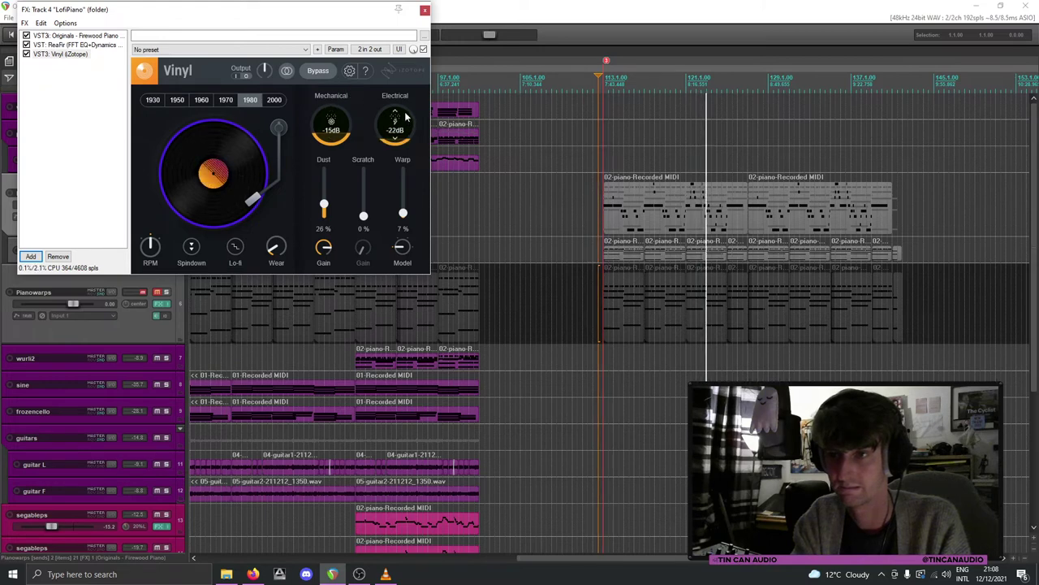
Step: Try Vinyl's lo-fi option and the 2000 and 1970 eras, ending on the 1980 era
left_click(235, 247)
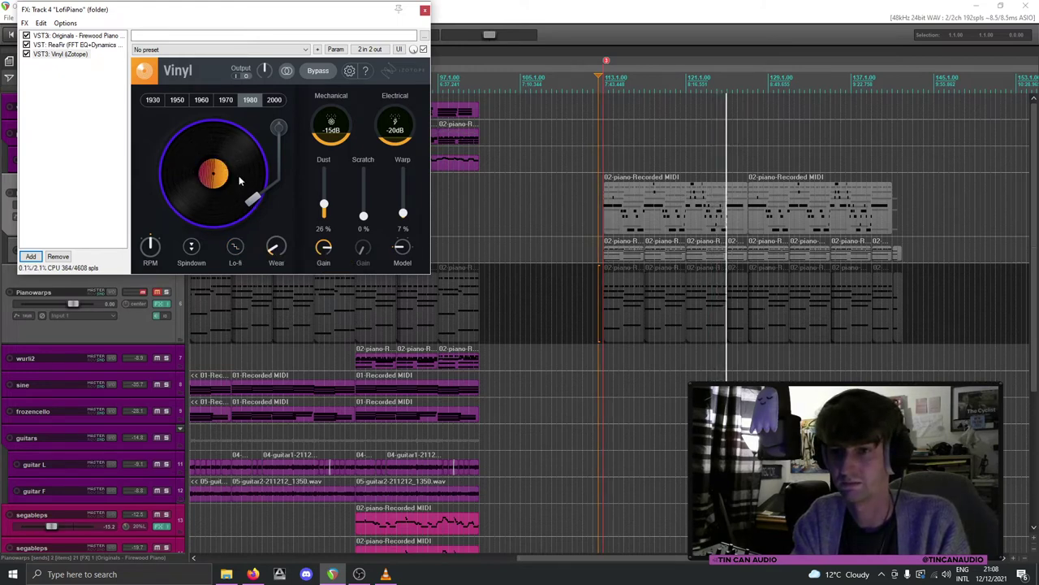
left_click(273, 100)
left_click(249, 101)
left_click(225, 99)
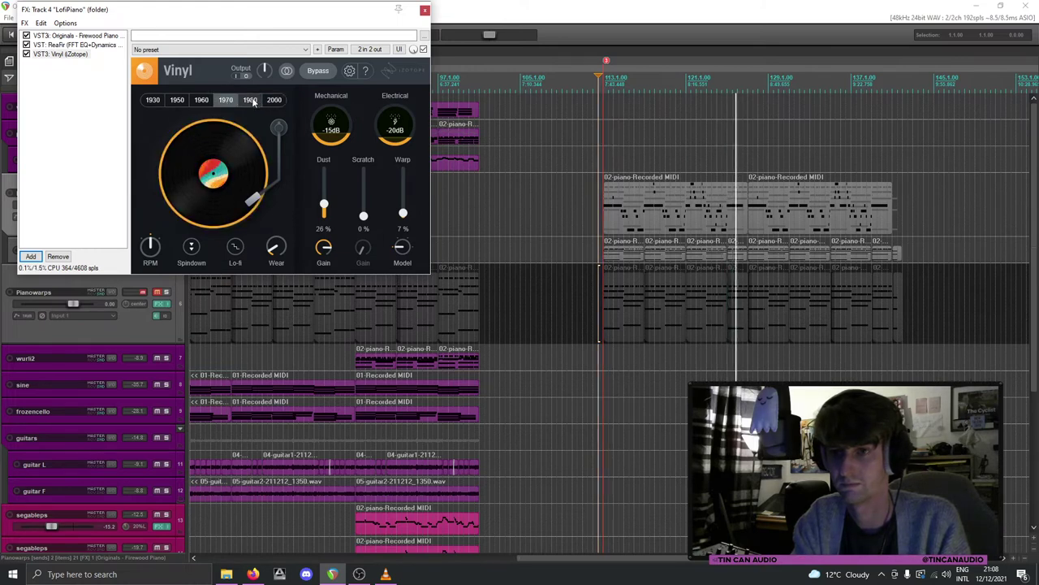
left_click(250, 99)
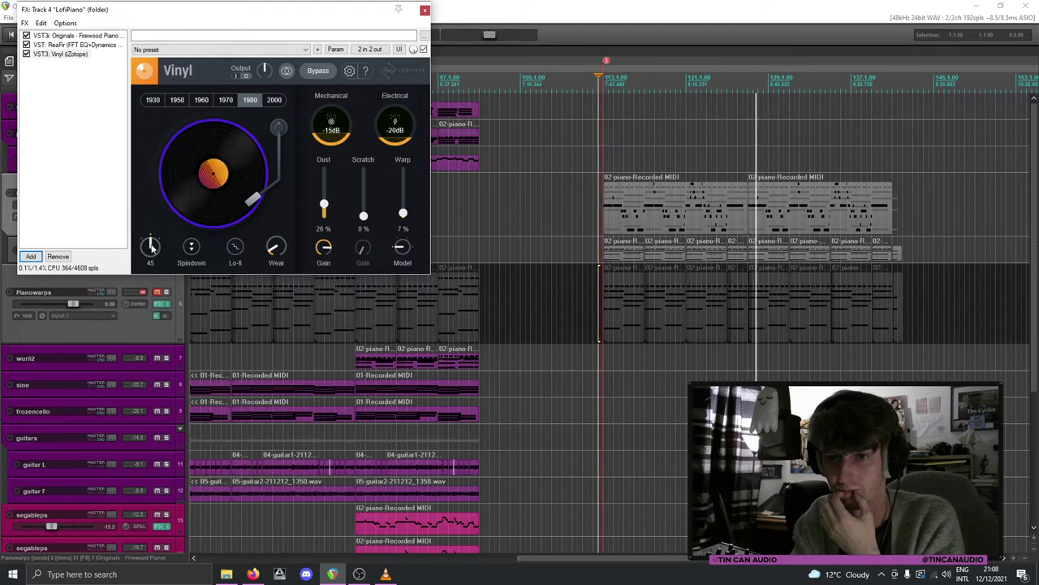
Step: Try Vinyl's 33 RPM speed, return it to 45, and switch the spindown effect on and off
left_click(150, 246)
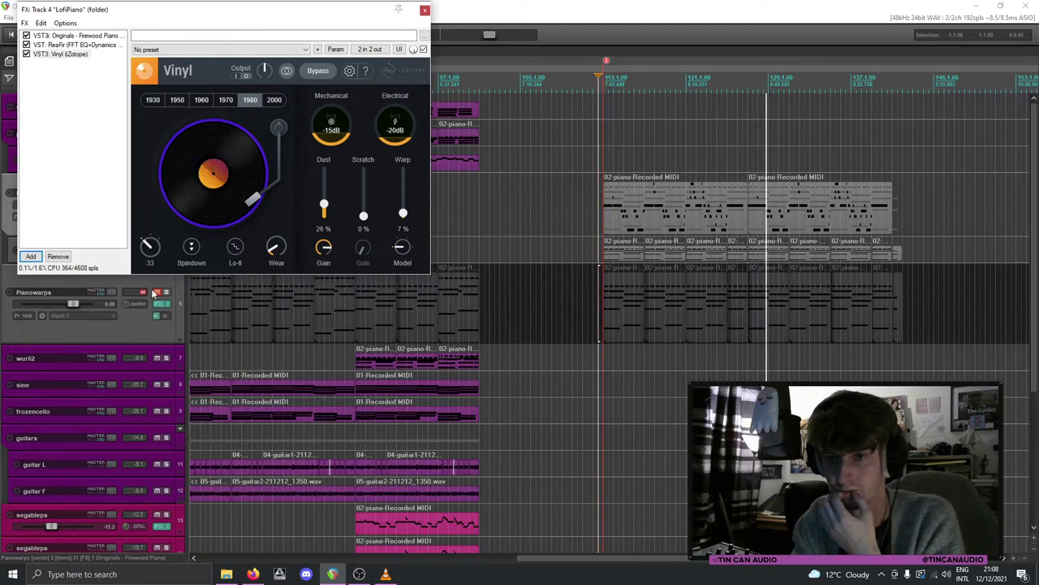
left_click(151, 246)
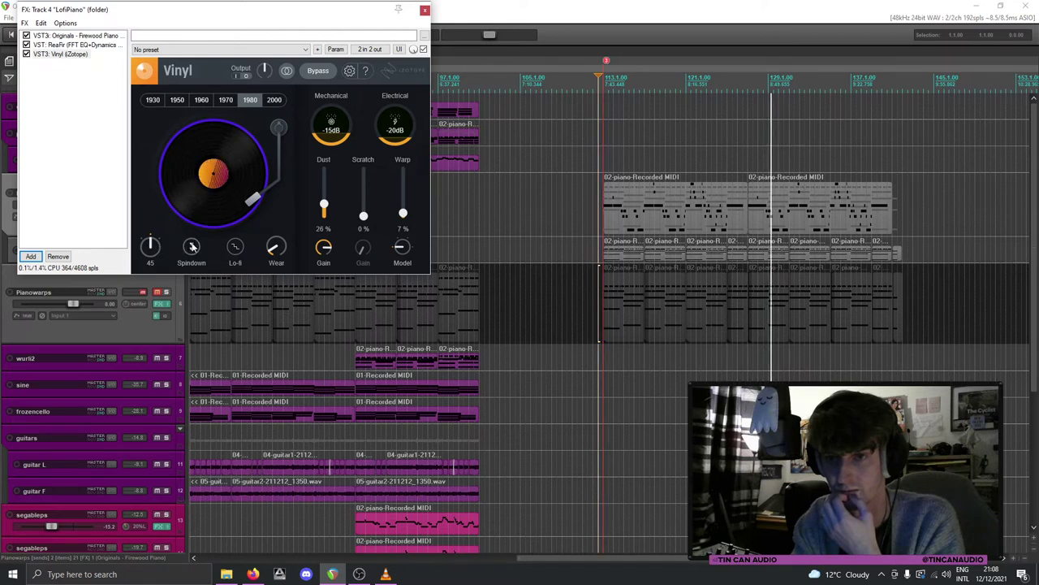
left_click(192, 247)
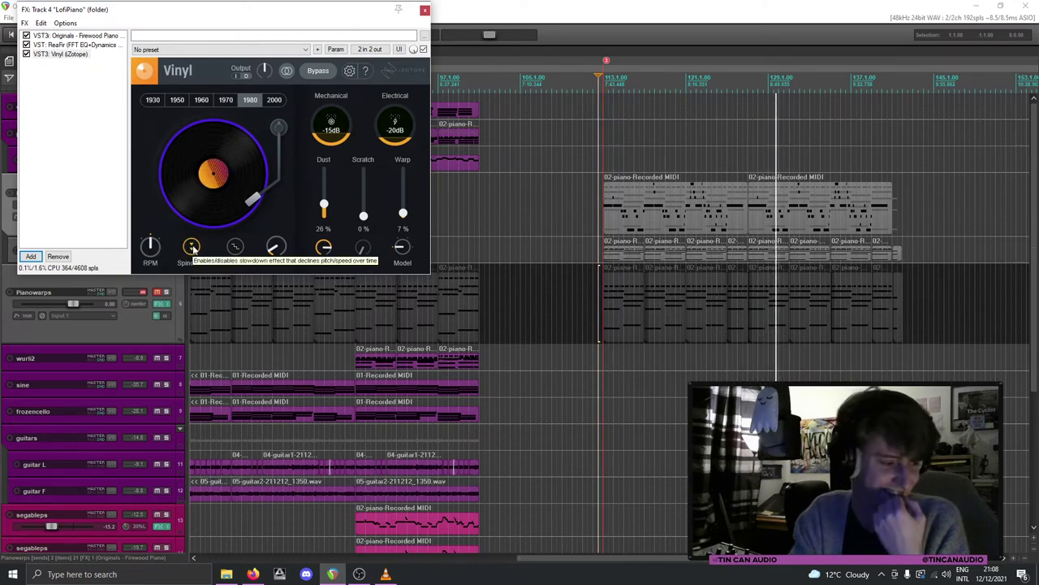
left_click(193, 247)
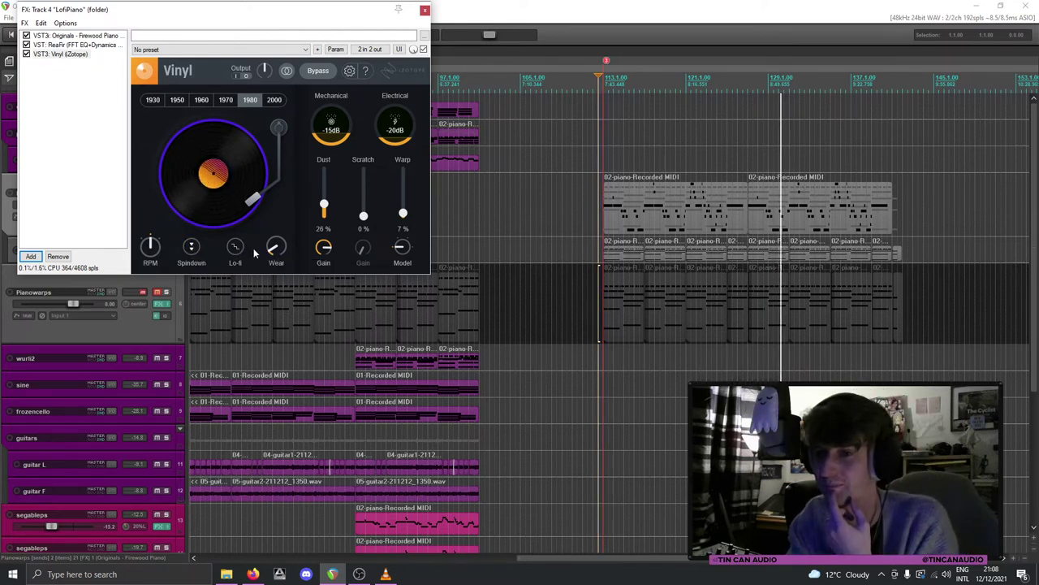
Step: Try Vinyl's scratch at 14%, return it to 0%, and set the warp to 19%
left_click_drag(365, 219, 364, 213)
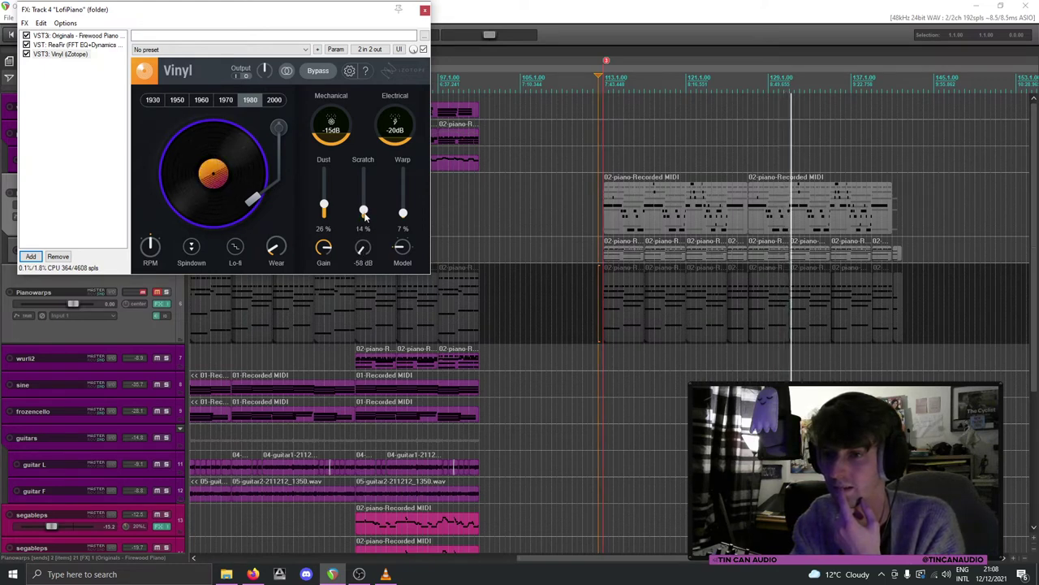
left_click_drag(363, 211, 363, 232)
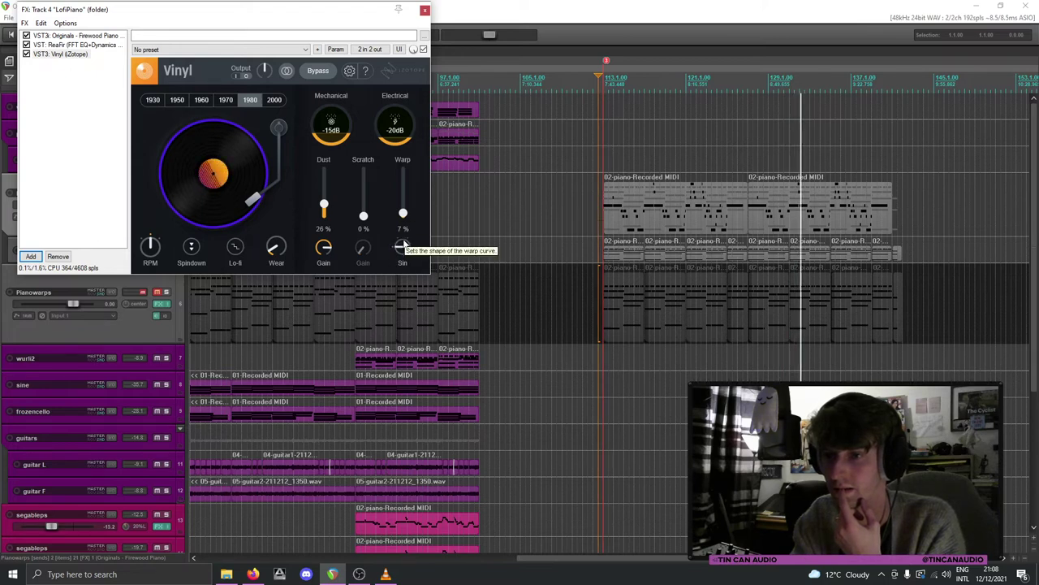
left_click_drag(410, 213, 410, 211)
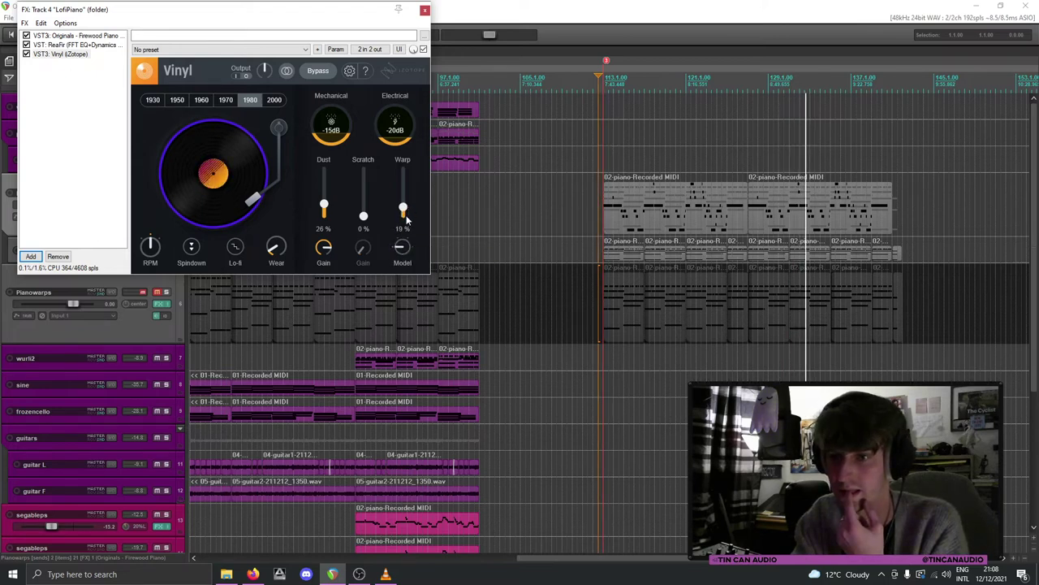
Step: Lower the high-cut points of ReaFir's EQ curve on the LofiPiano track and move them towards lower frequencies
left_click(70, 47)
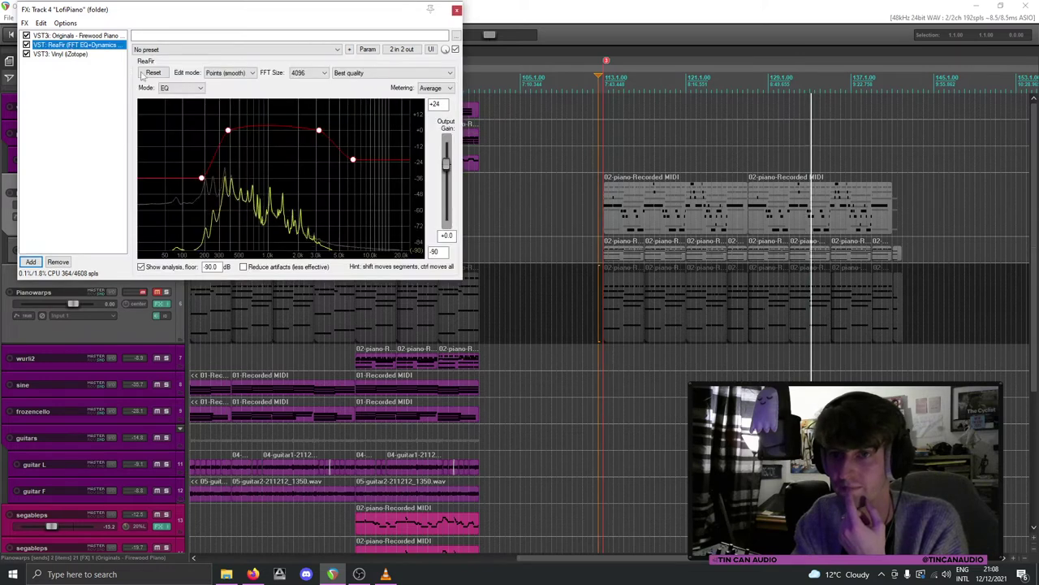
left_click_drag(352, 160, 341, 170)
left_click_drag(318, 130, 310, 135)
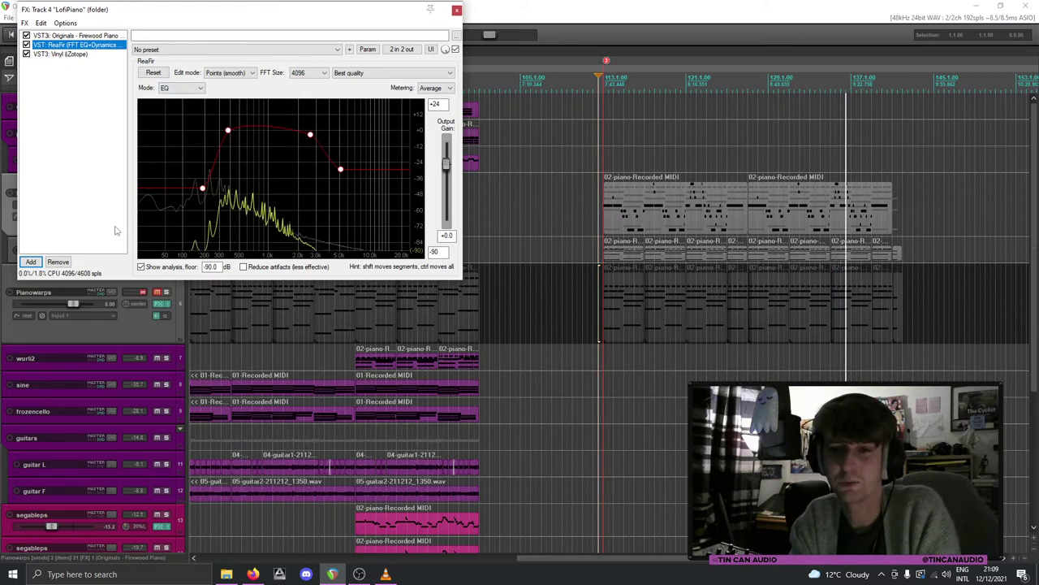
Step: Remove ReaFir and Vinyl from the LofiPiano track, leaving only Firewood Piano, and unmute the Pianowarps track
key("Delete")
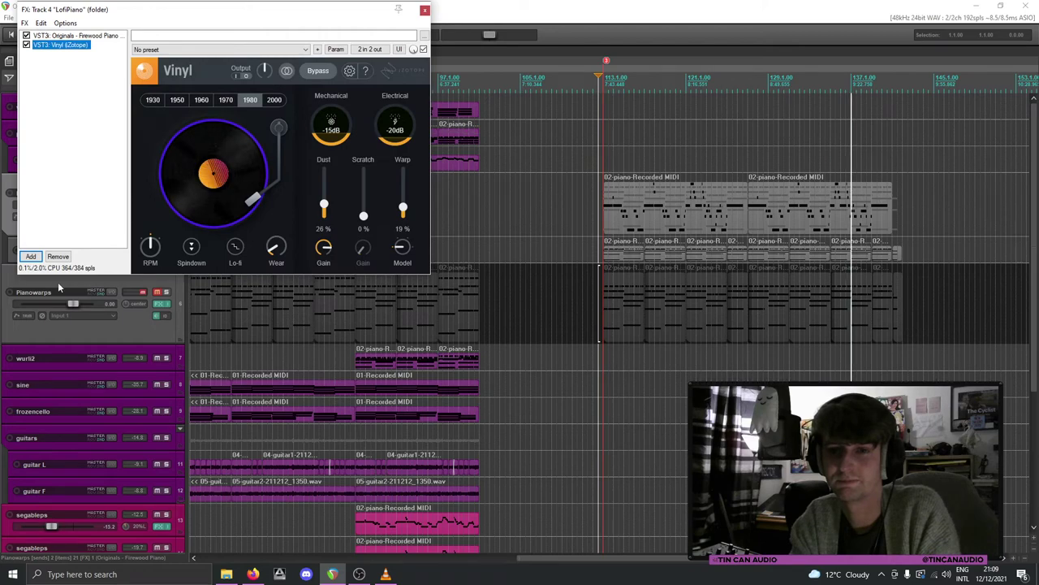
key("Delete")
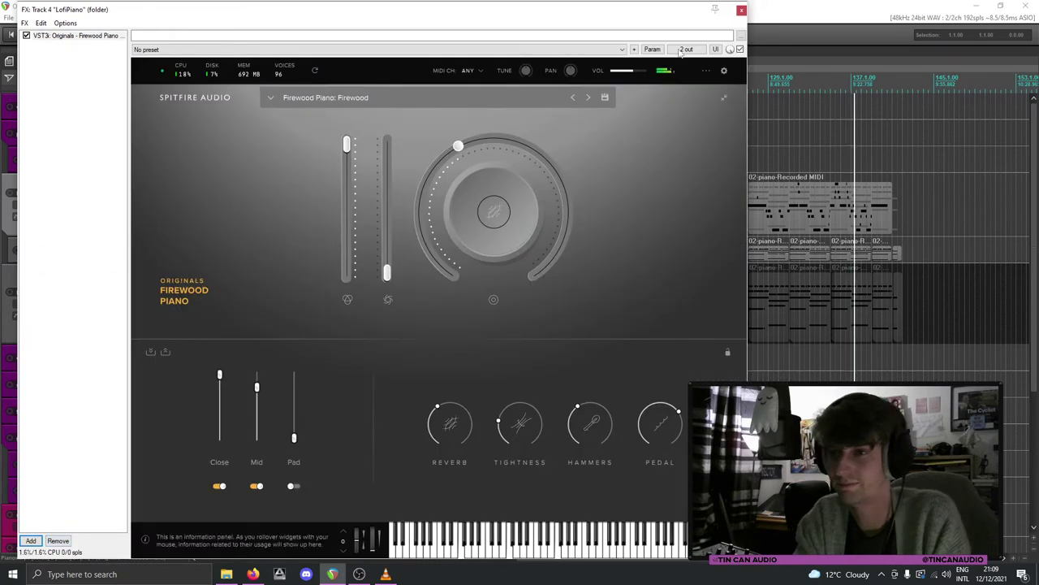
left_click(741, 9)
left_click(156, 292)
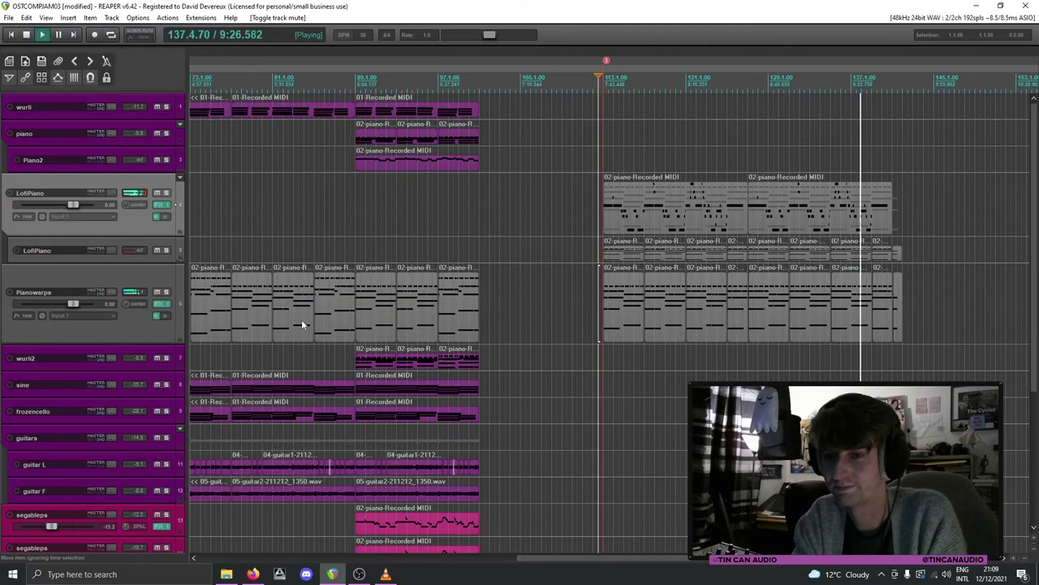
Step: Move the LofiPiano and Pianowarps clips of the section at bar 113 together so they start at bar 101
left_click(605, 254)
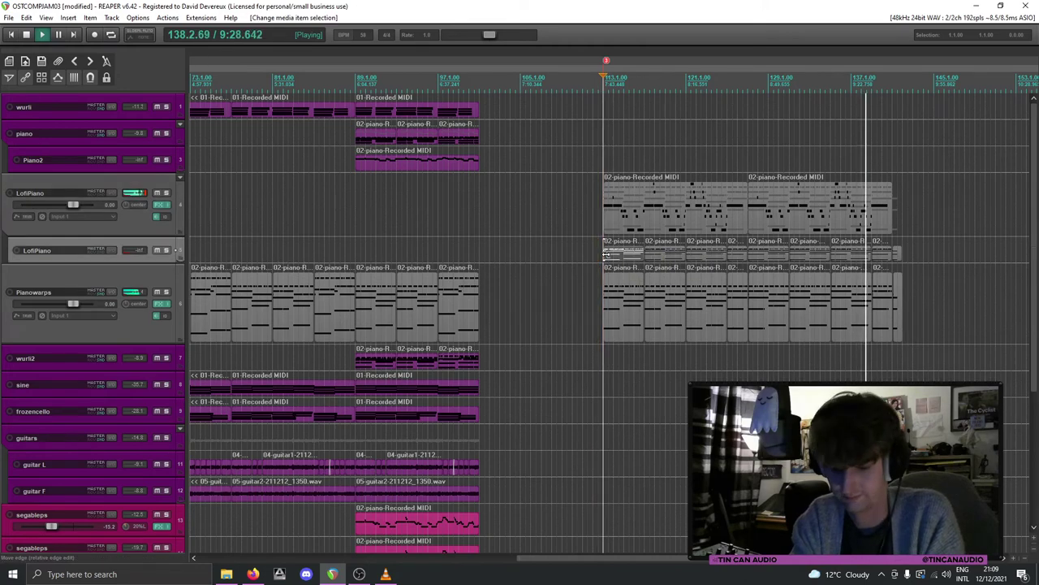
scroll(605, 254, "down", 2)
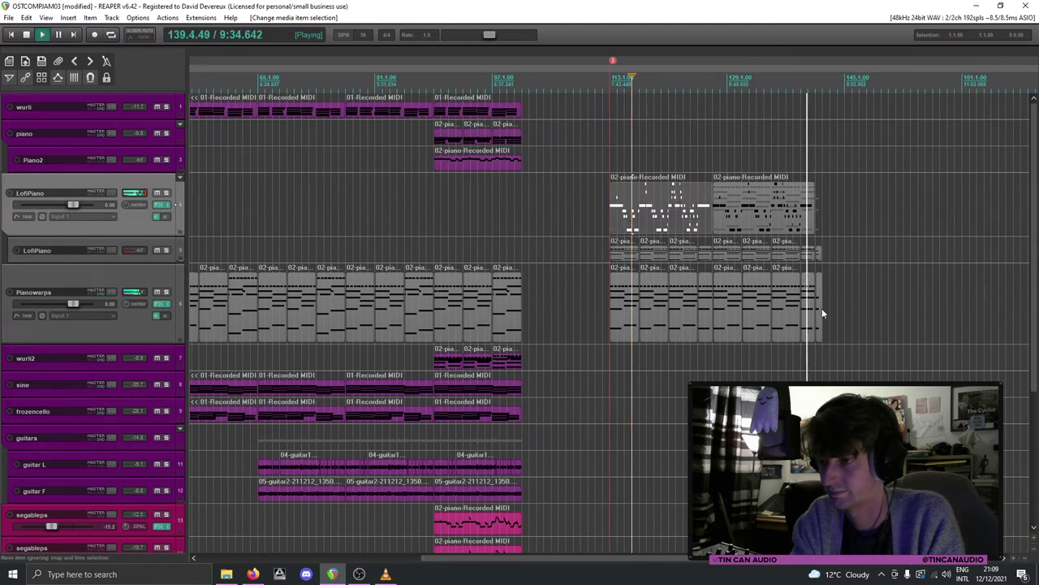
left_click(812, 311)
key("space")
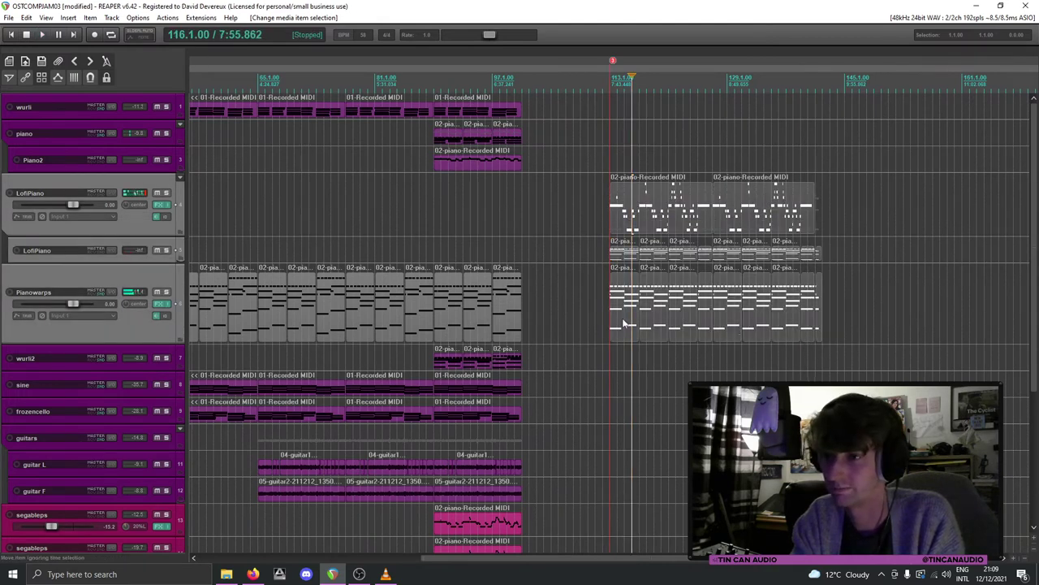
left_click_drag(623, 324, 539, 313)
Step: Play the transition into the moved section from about bar 98 and remove marker 3 at bar 113
left_click(502, 229)
key("space")
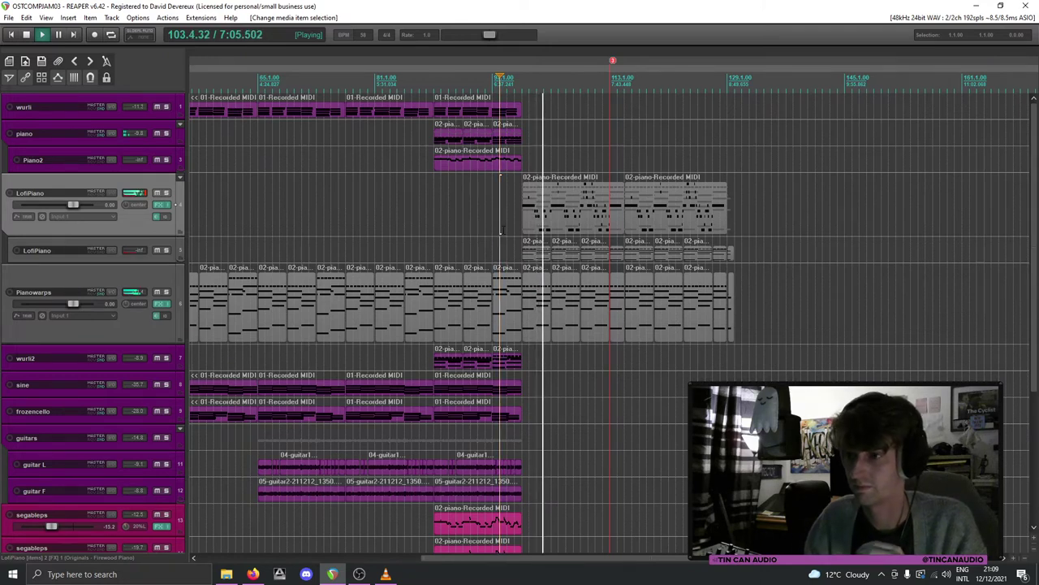
scroll(597, 157, "down", 3)
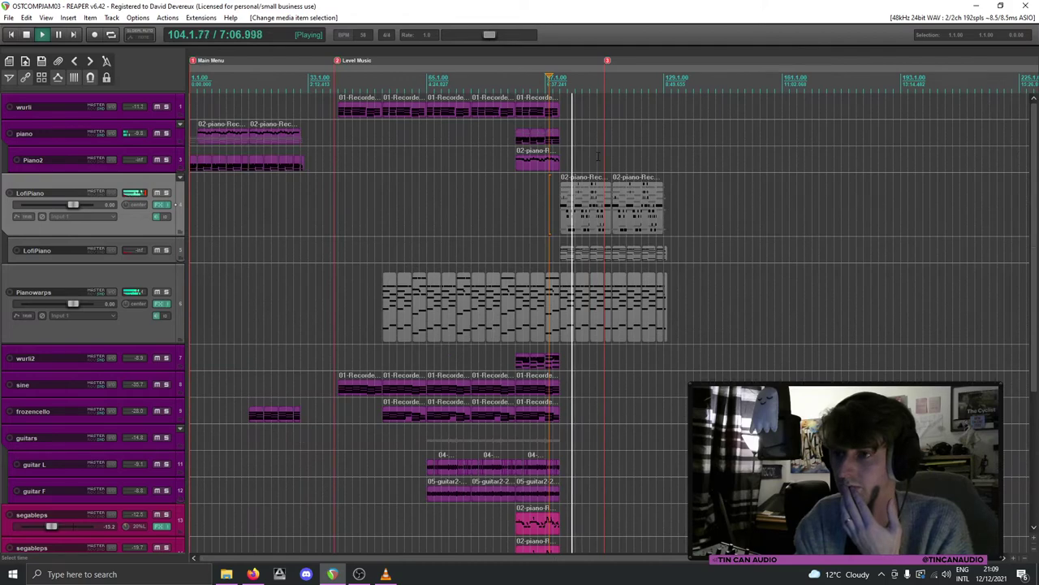
left_click(604, 60, "alt")
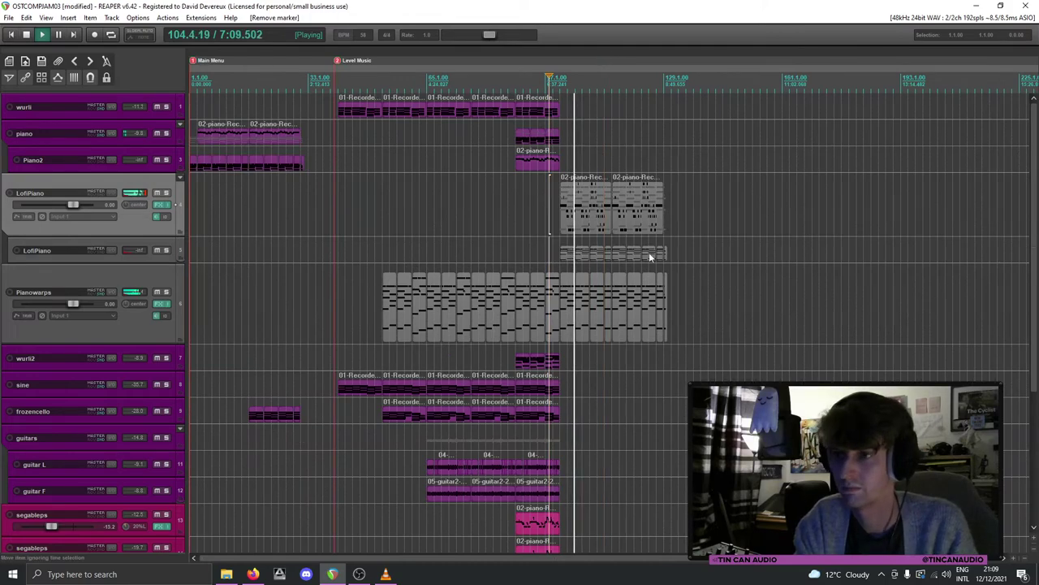
Step: Paste copies of the clips on both segableps tracks at bar 101 and play the transition from about bar 98
scroll(650, 255, "up", 1)
scroll(650, 255, "up", 3)
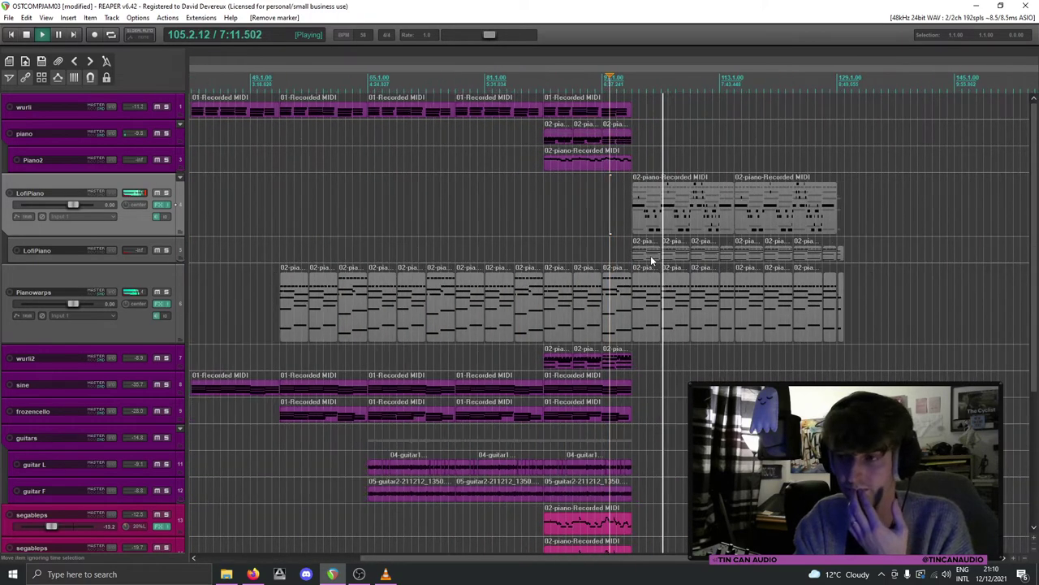
scroll(641, 364, "down", 3)
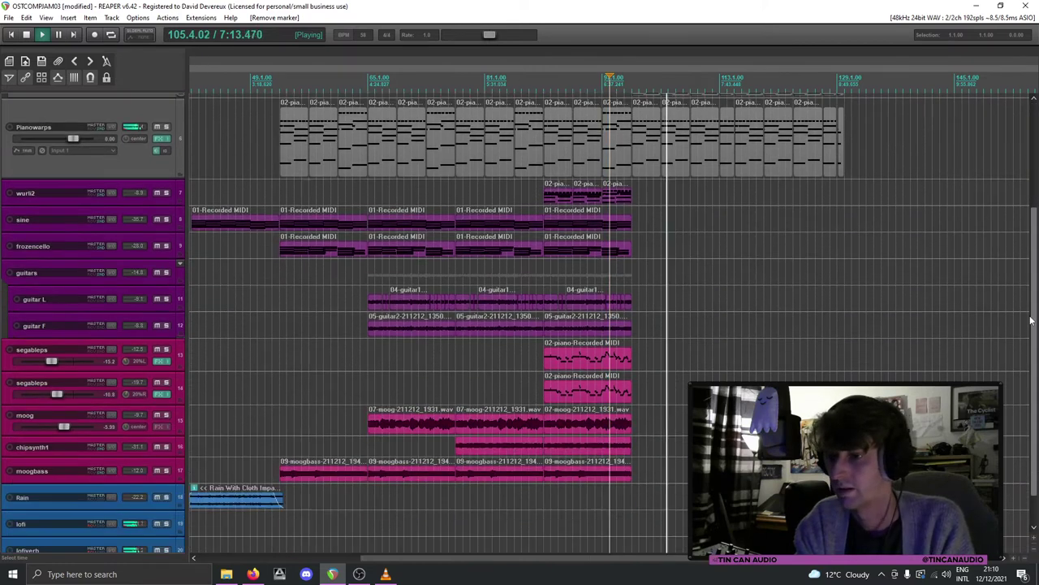
left_click(629, 360)
key("space")
left_click(631, 360)
key("ctrl+v")
left_click(611, 364)
key("space")
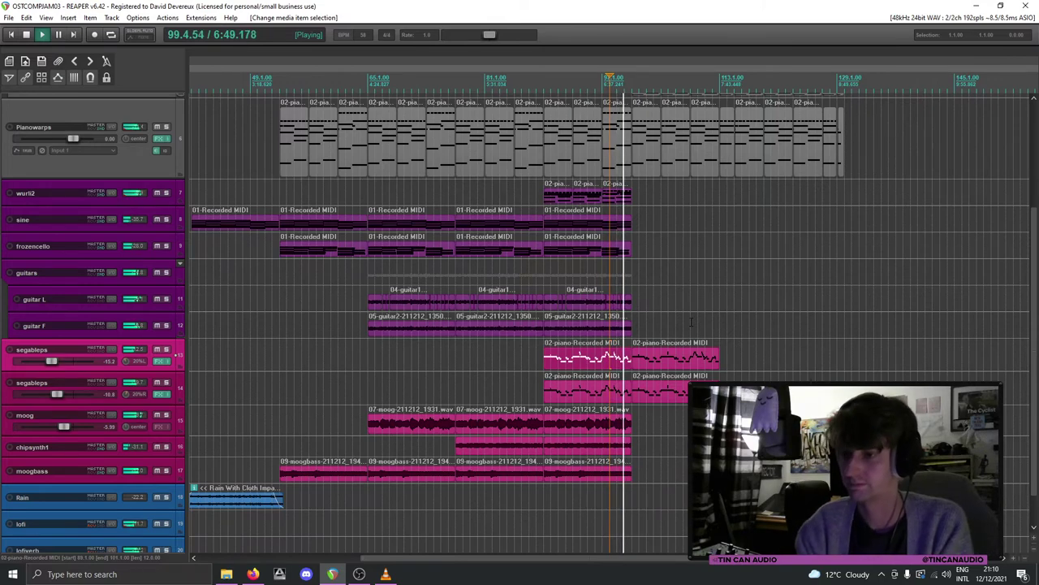
Step: Rename the lower segableps track as famisynth and set its volume to -15.8 dB
scroll(676, 416, "up", 2)
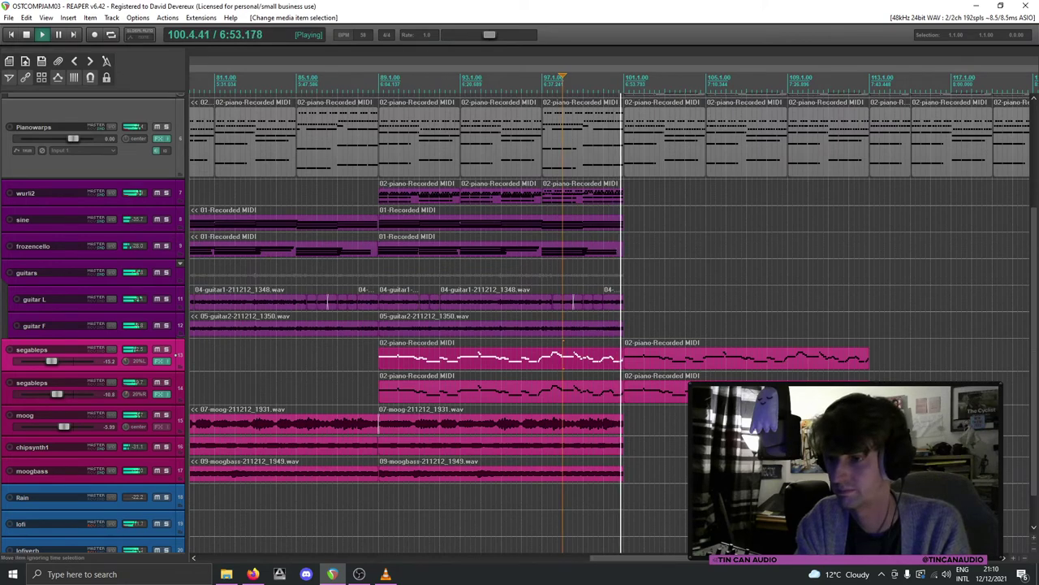
scroll(677, 416, "down", 3)
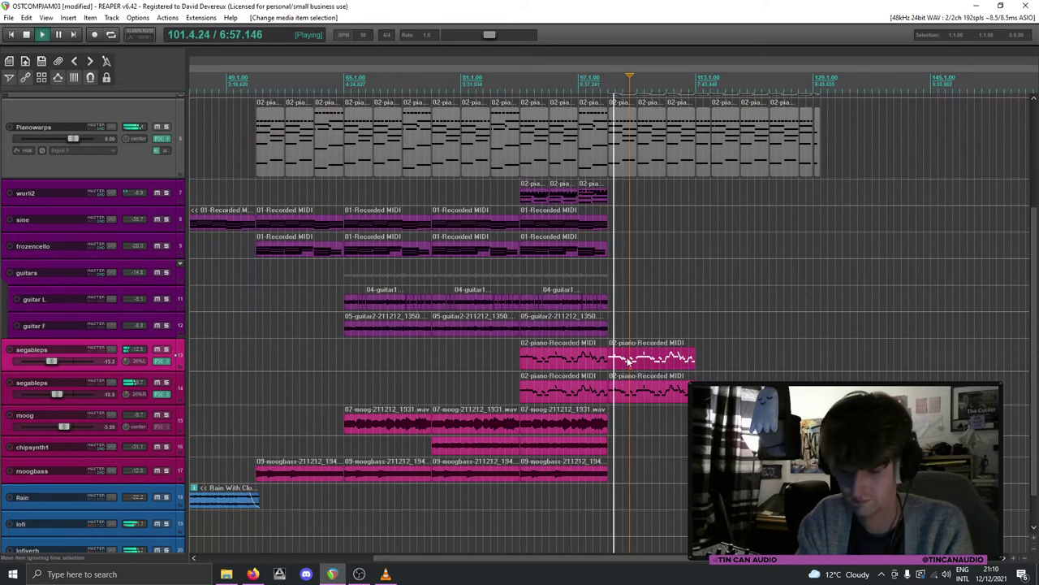
scroll(322, 451, "up", 4)
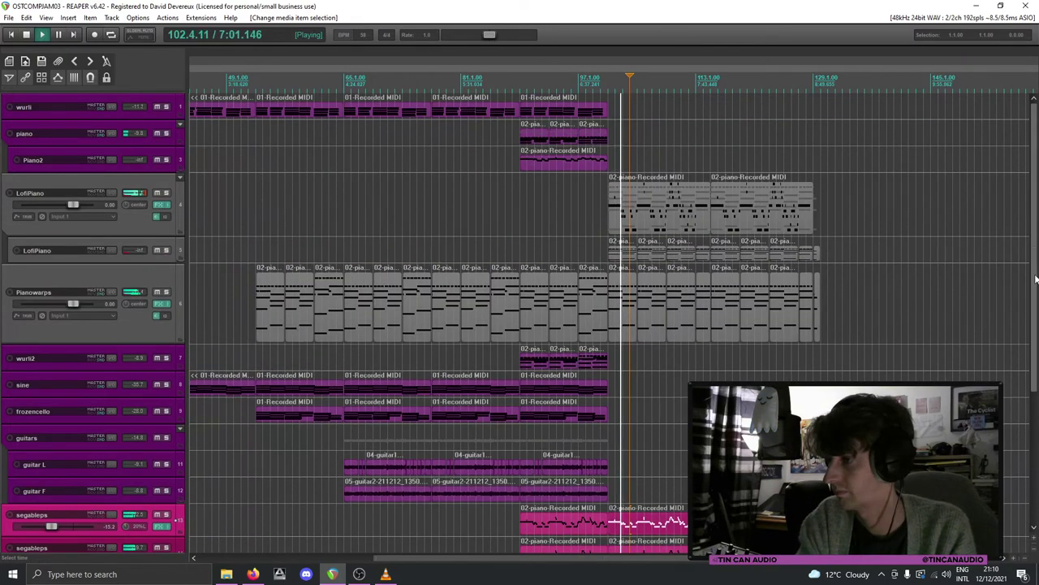
scroll(542, 475, "down", 4)
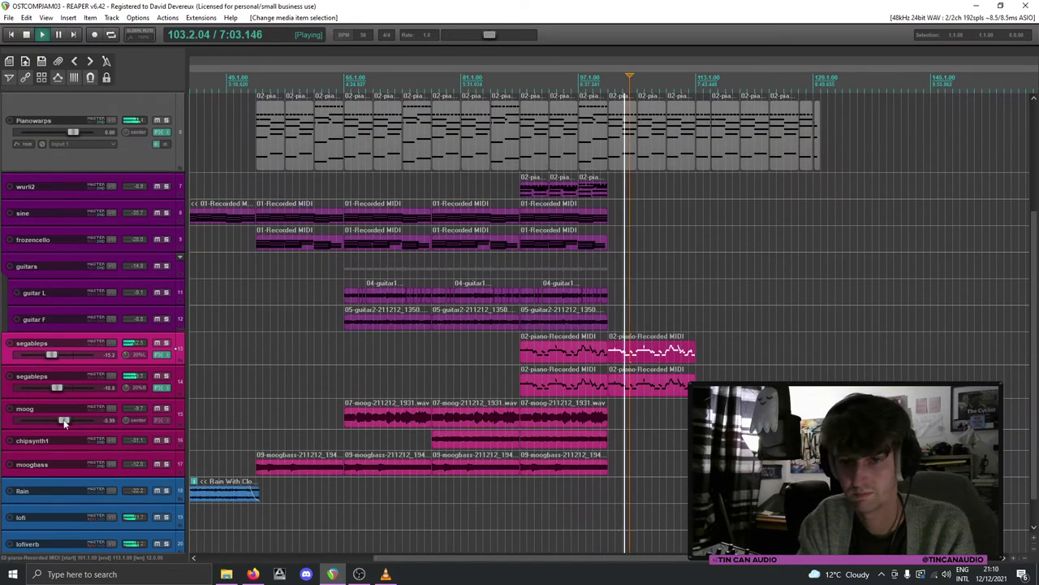
double_click(46, 377)
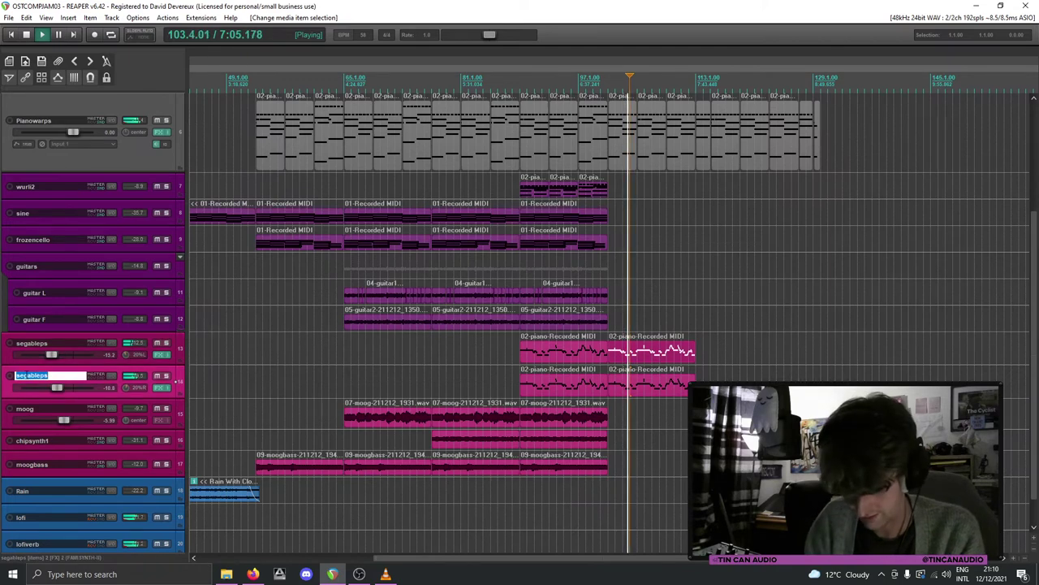
key("Return")
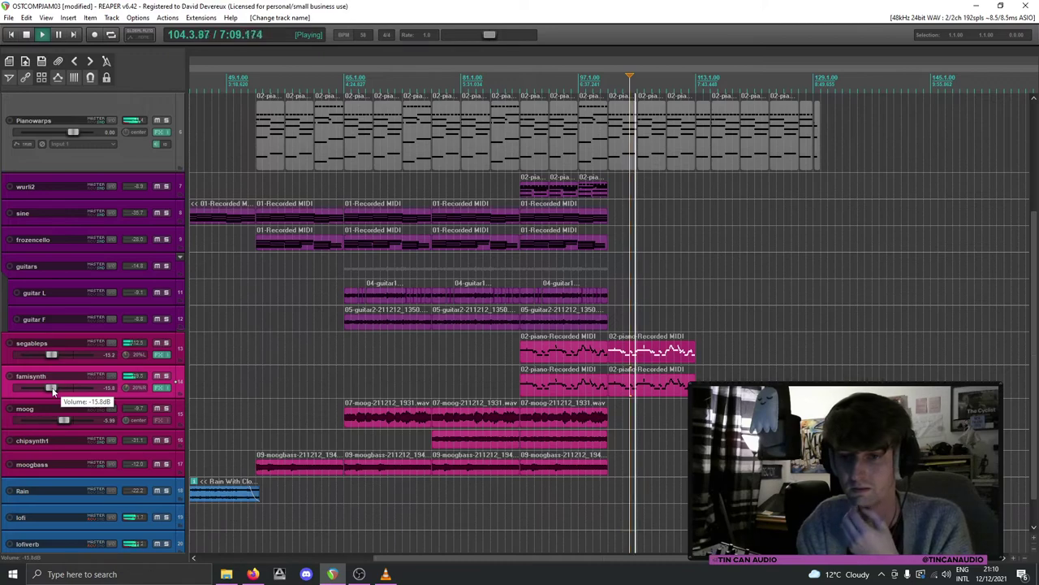
left_click_drag(53, 390, 55, 391)
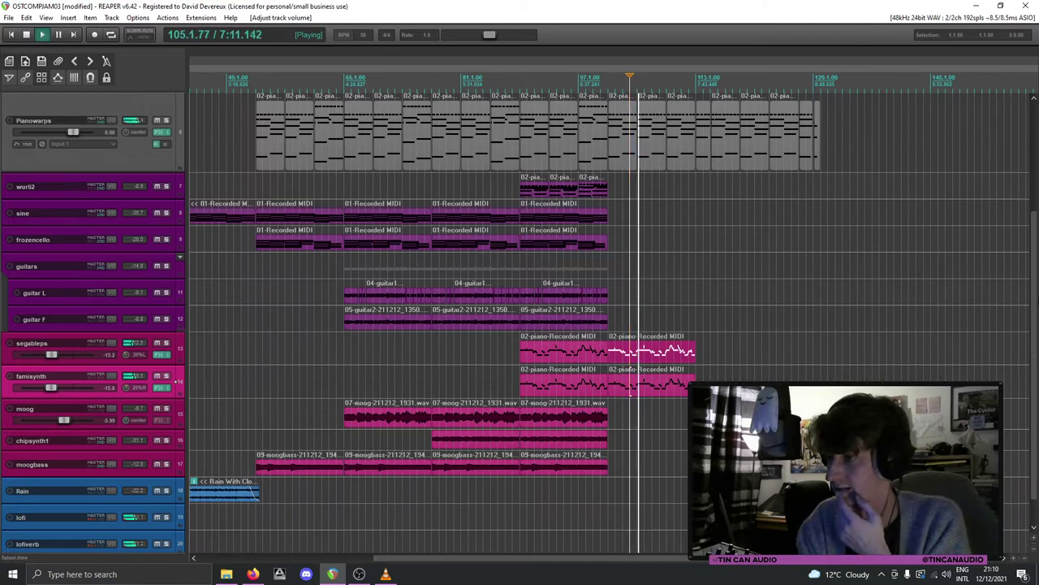
Step: Check the notes and velocities of the first LofiPiano clip at bar 101 in the MIDI editor
scroll(1013, 169, "up", 5)
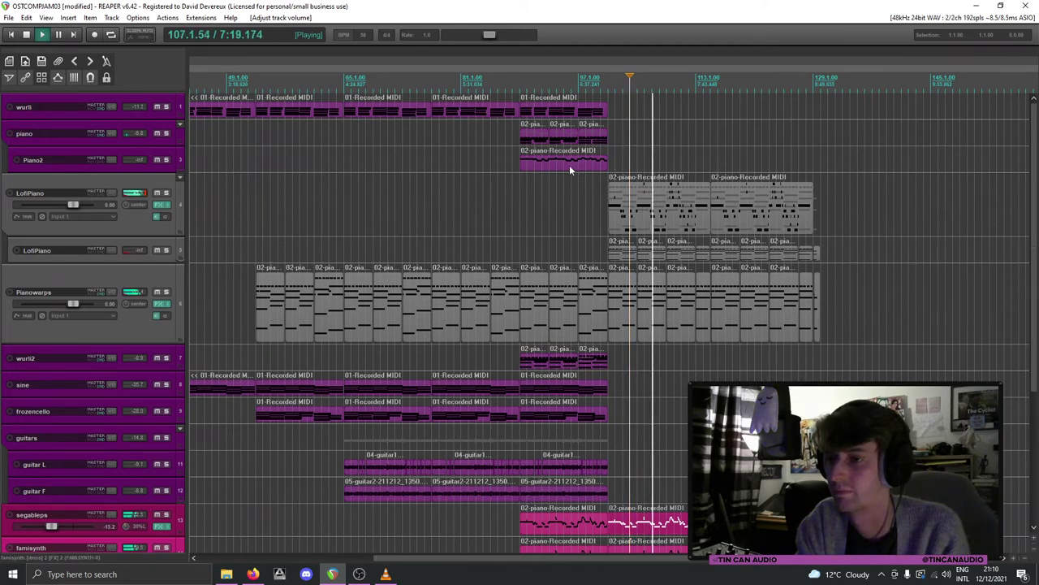
double_click(648, 222)
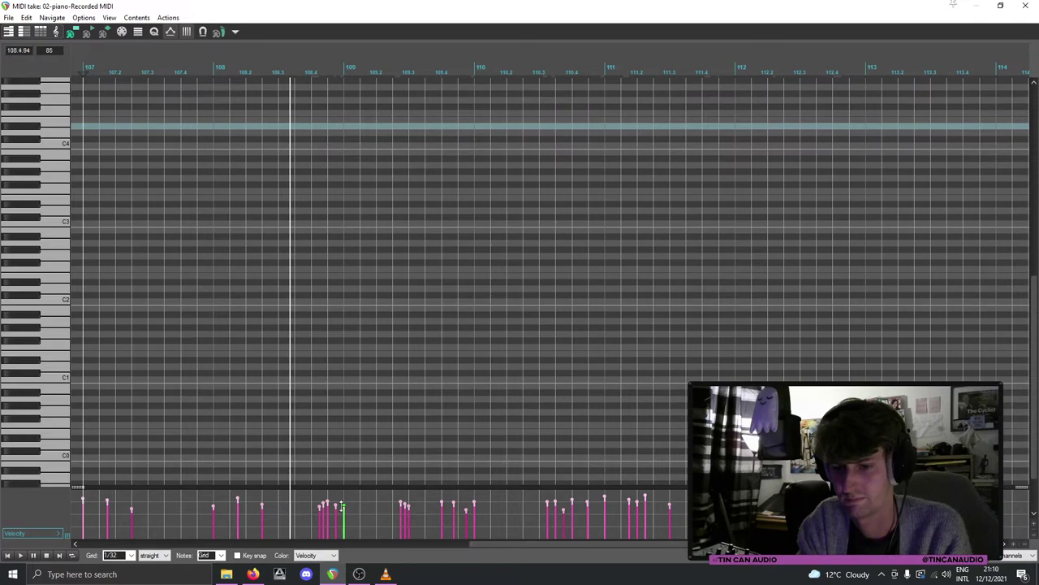
scroll(500, 454, "down", 4)
scroll(500, 455, "up", 1)
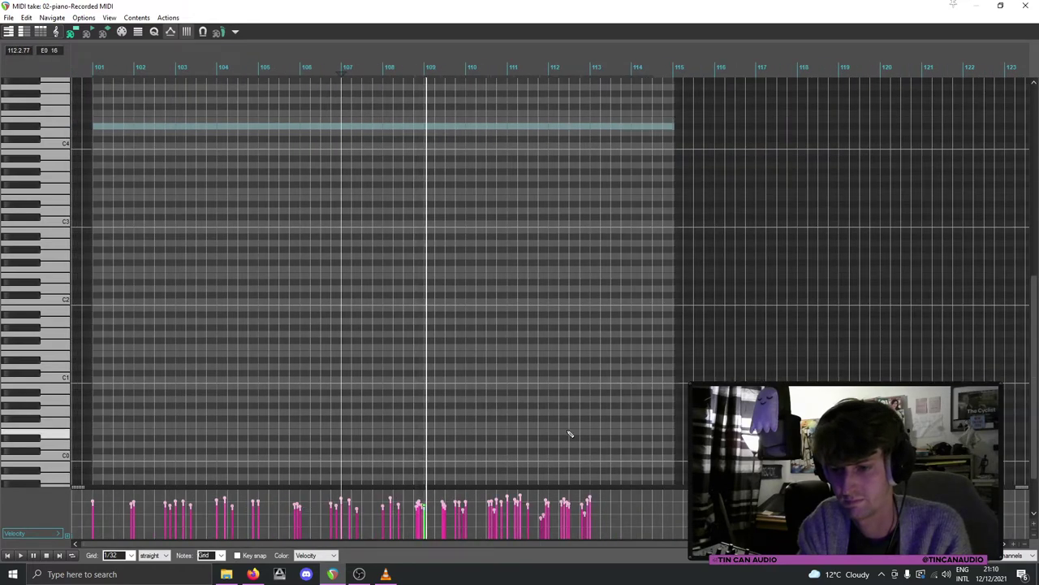
left_click(1025, 5)
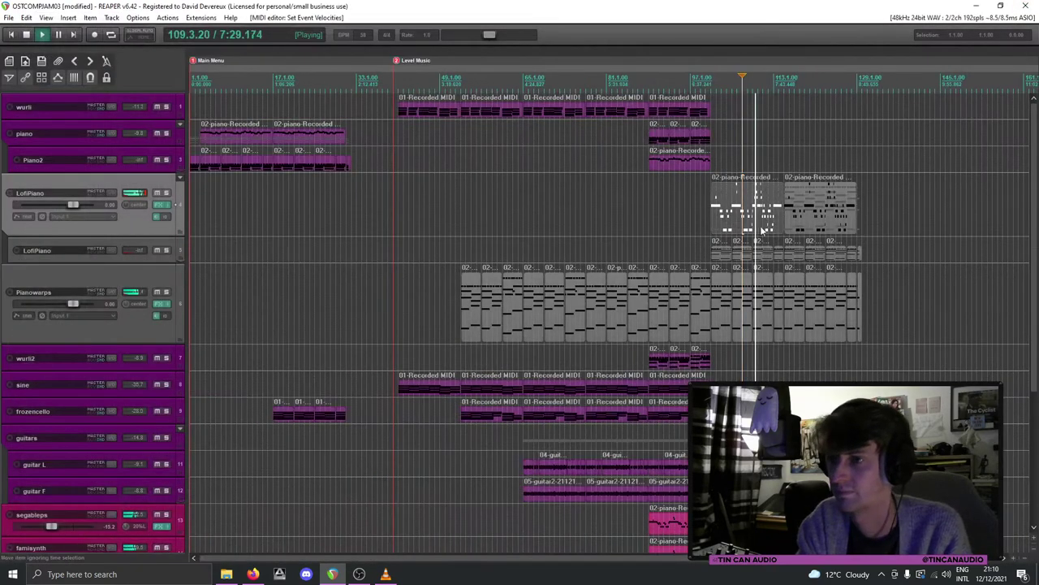
Step: Move the segableps and famisynth clips from bar 101 to the start of the second LofiPiano clip at bar 115
scroll(626, 225, "up", 2)
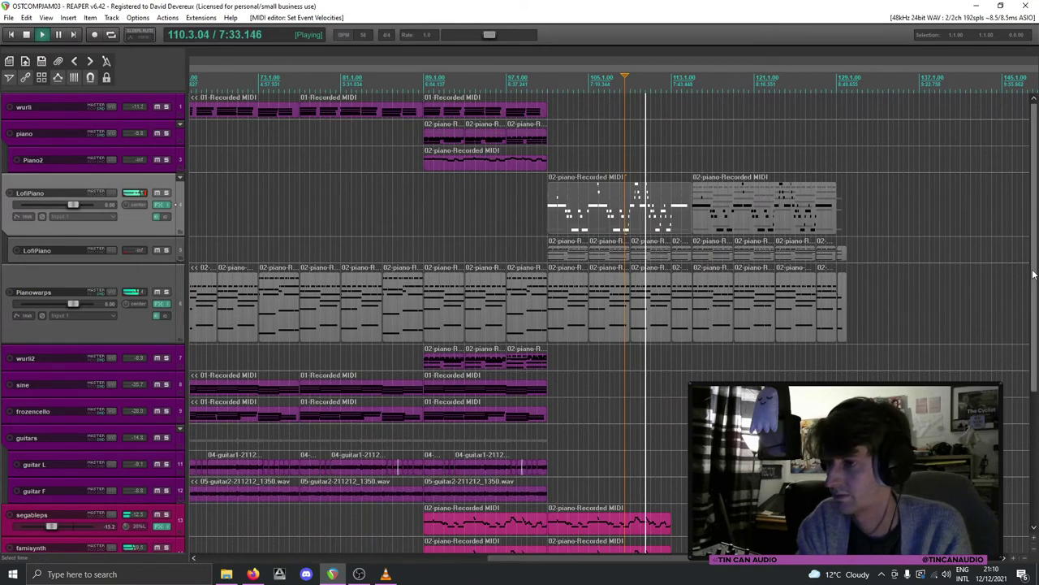
scroll(614, 413, "down", 3)
left_click_drag(585, 364, 703, 370)
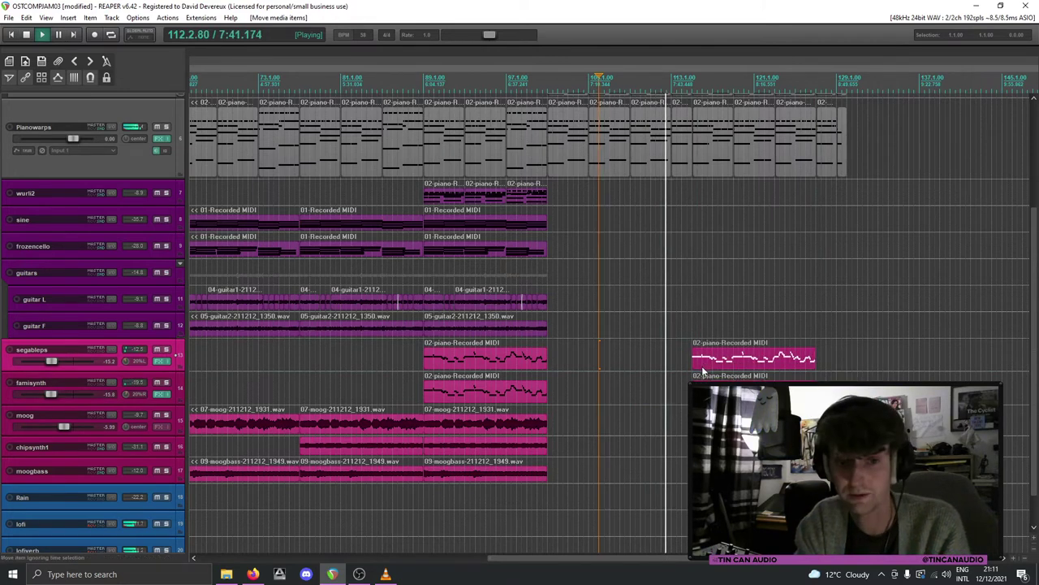
left_click(701, 366)
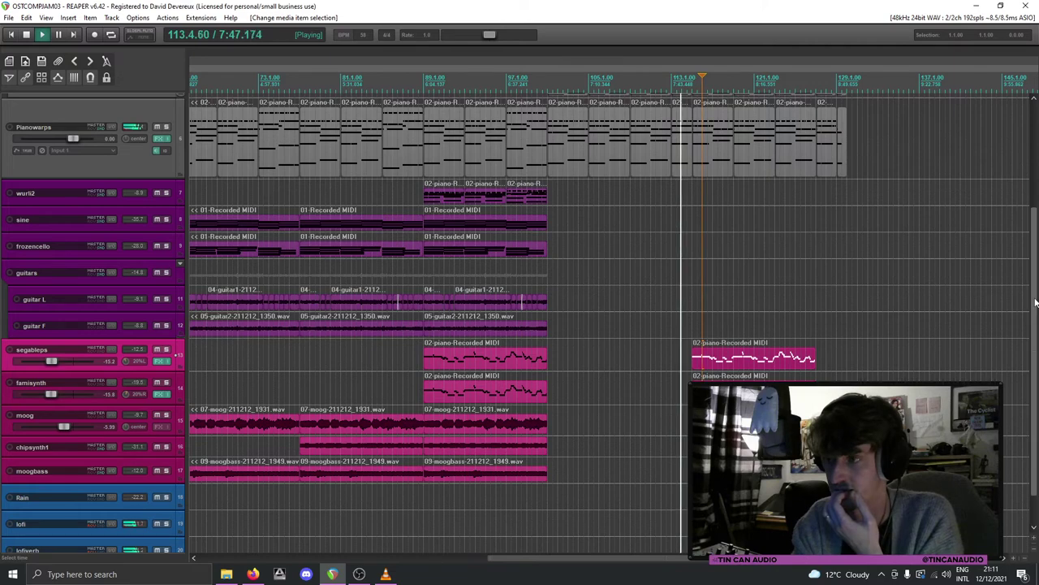
Step: Copy the last sine and frozencello clips of the level music to bar 101 and play the transition from about bar 100
scroll(1034, 349, "up", 3)
scroll(609, 324, "down", 2)
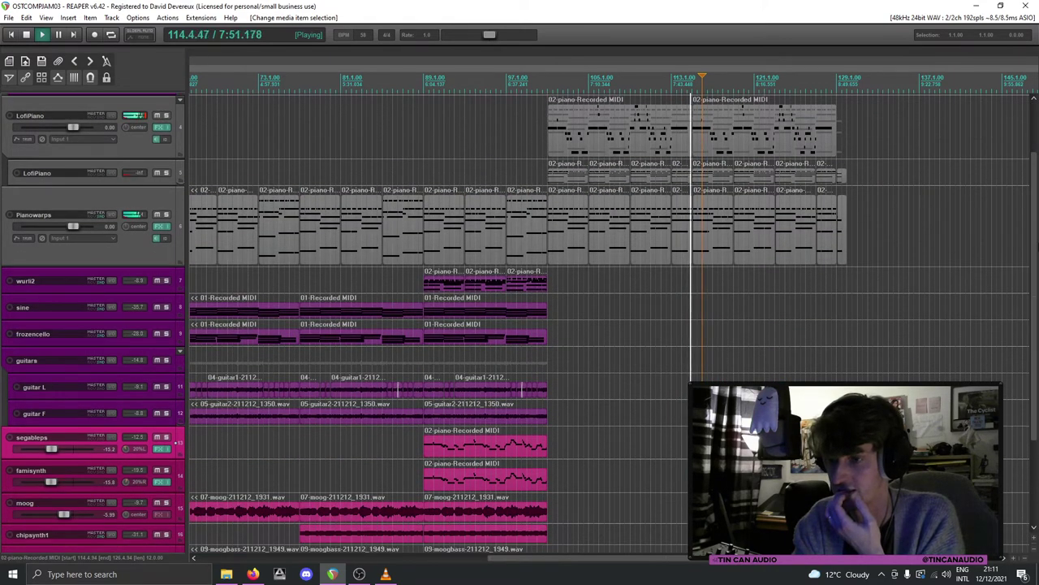
left_click(505, 317)
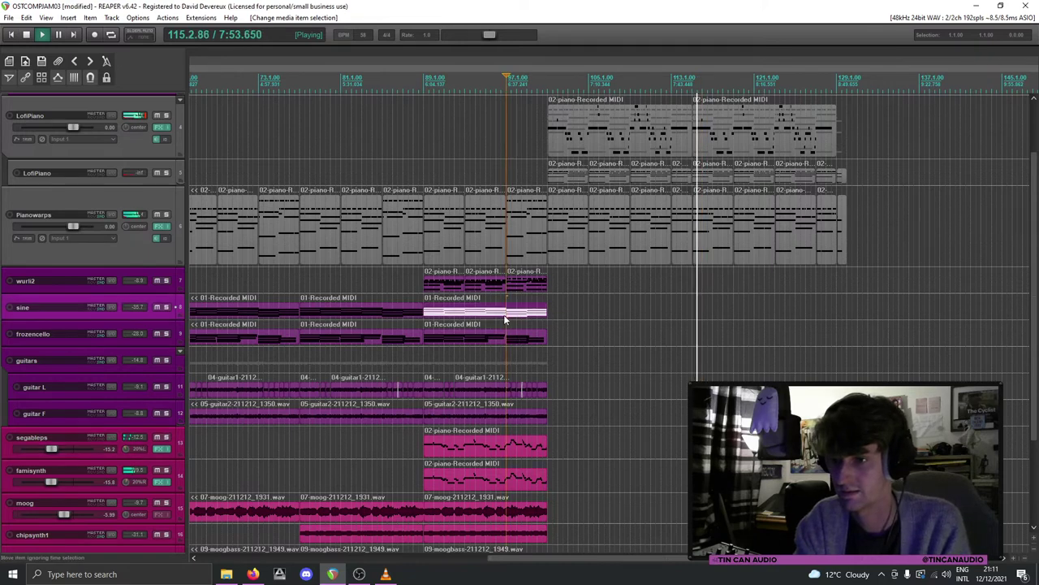
left_click(459, 336, "ctrl")
key("space")
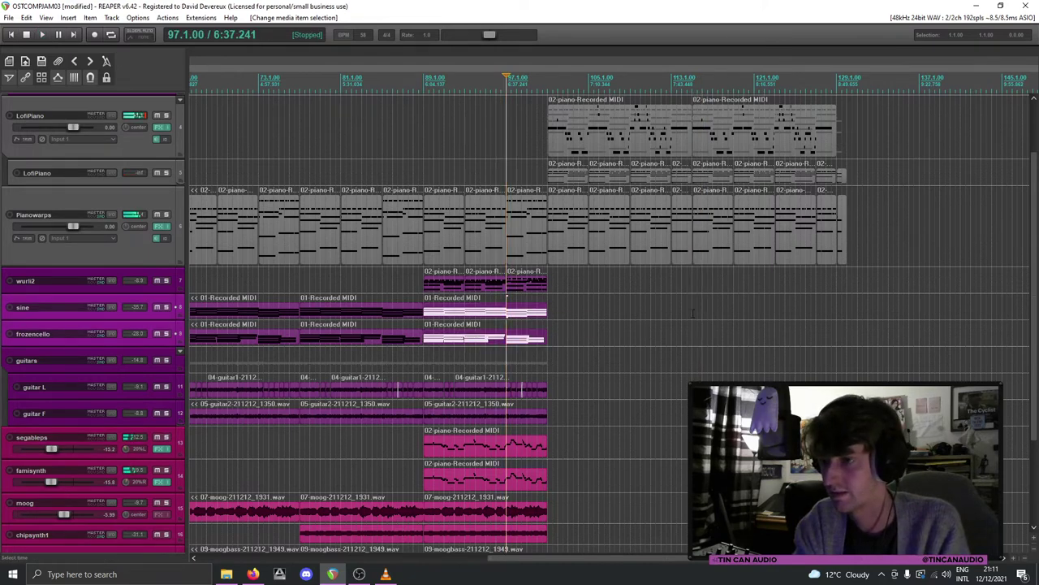
left_click(708, 366)
left_click_drag(544, 314, 672, 314)
left_click(540, 314)
key("space")
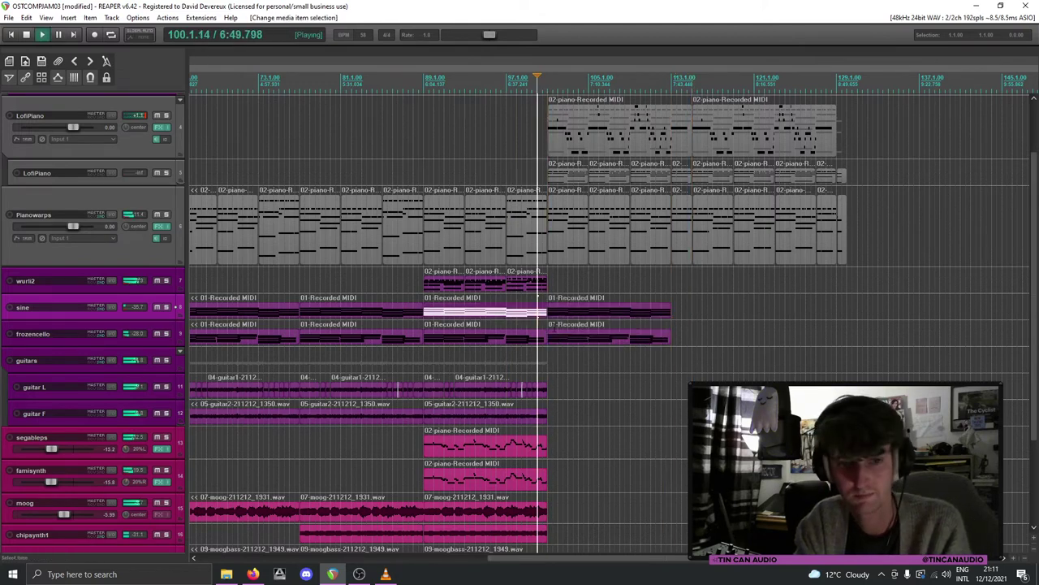
Step: Stop playback and move the copied sine and frozencello clips from bar 101 to bar 115
scroll(649, 333, "up", 2)
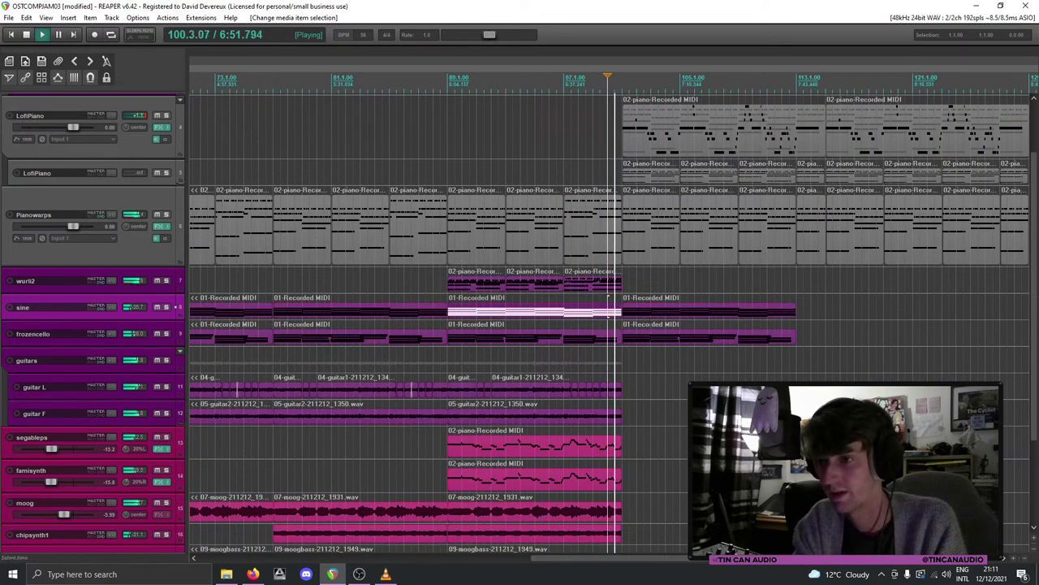
scroll(649, 334, "up", 2)
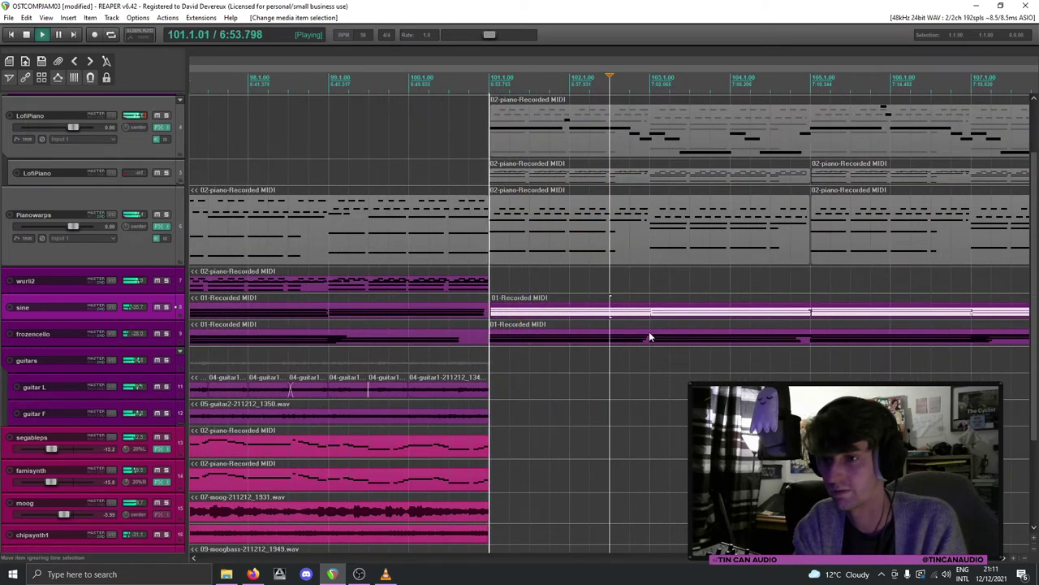
scroll(648, 331, "down", 3)
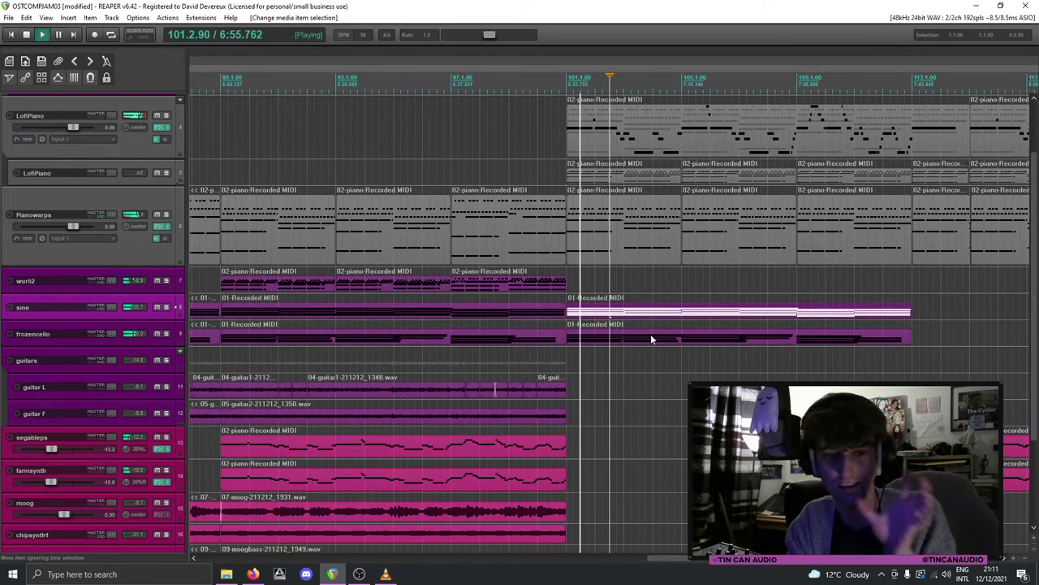
scroll(655, 334, "down", 1)
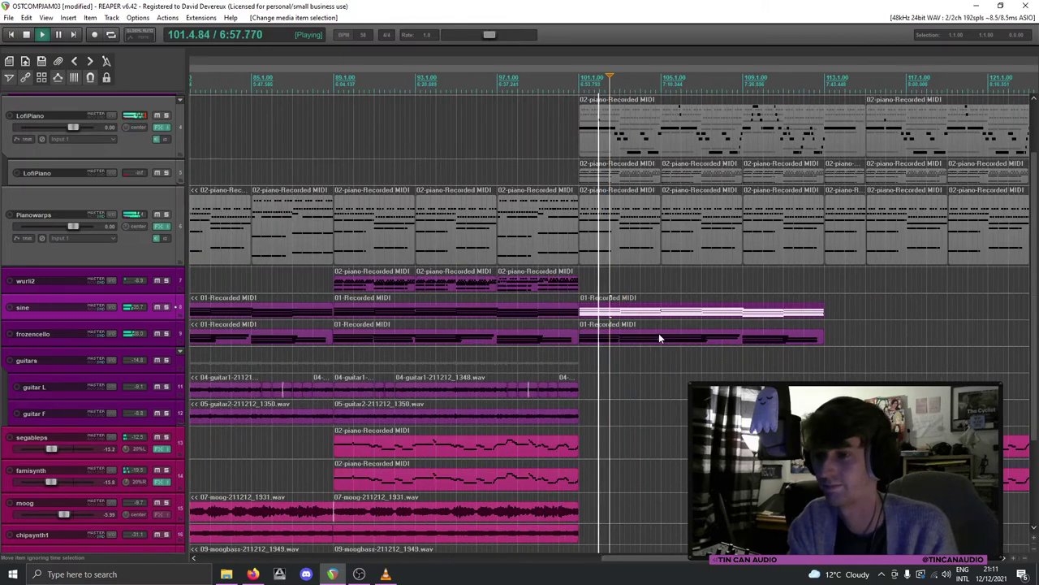
scroll(658, 333, "down", 1)
left_click(657, 334, "ctrl")
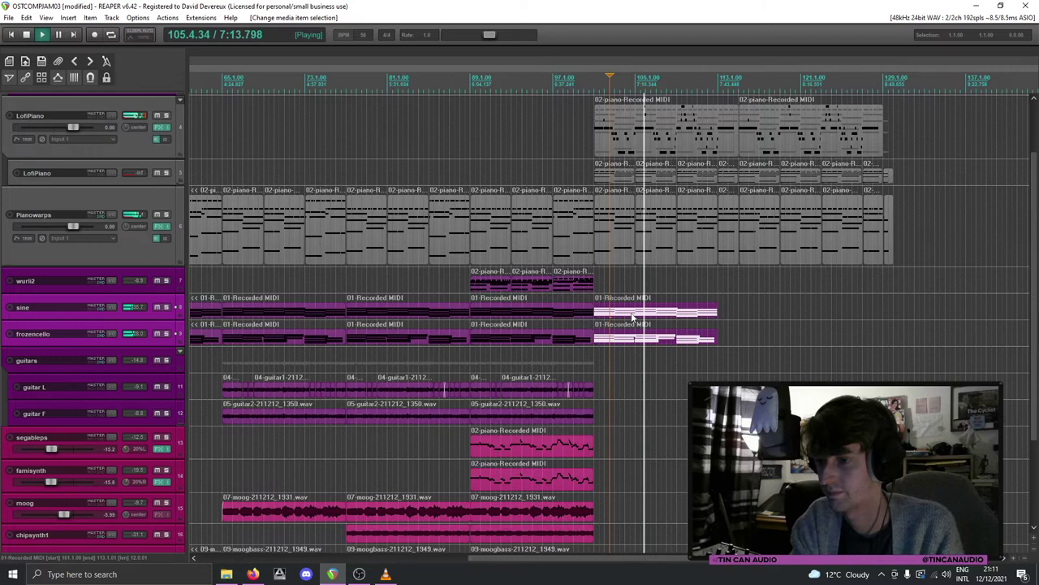
key("space")
left_click_drag(633, 315, 777, 315)
Step: Trim the sine and frozencello clips at bar 115 so both end at bar 119
scroll(778, 315, "up", 2)
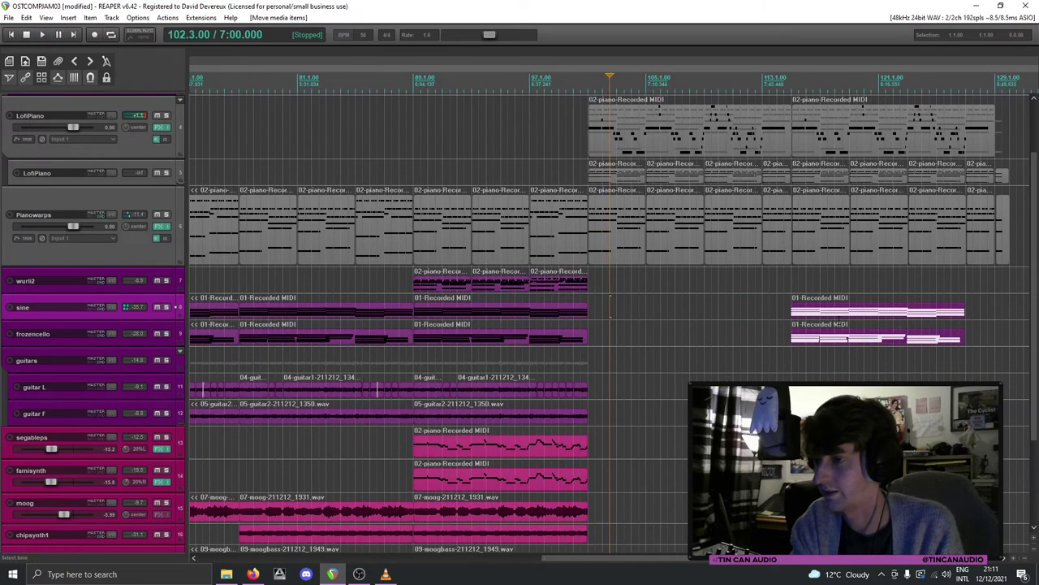
left_click(850, 311)
left_click_drag(961, 342, 849, 341)
left_click(834, 341)
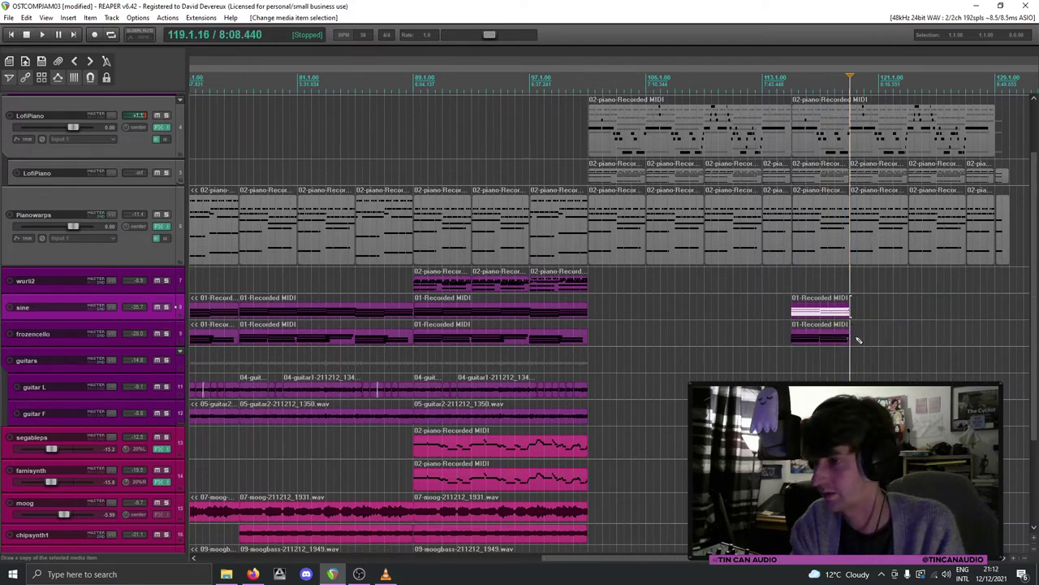
Step: Paste two more copies of the trimmed sine and frozencello clips from bar 119 onward and save the project
key("ctrl+v")
key("ctrl+v")
left_click(796, 311)
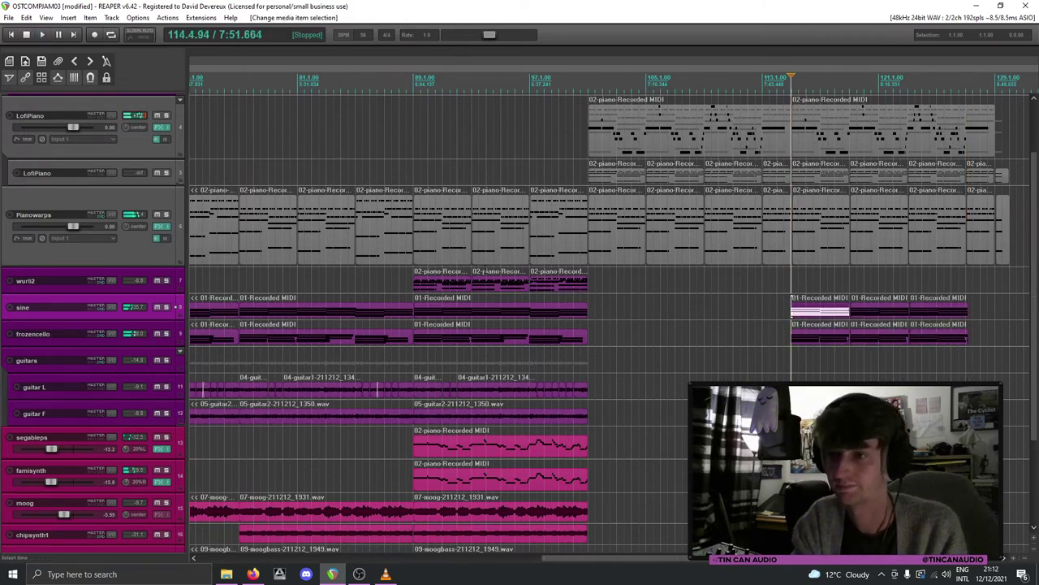
scroll(497, 242, "down", 3)
key("ctrl+s")
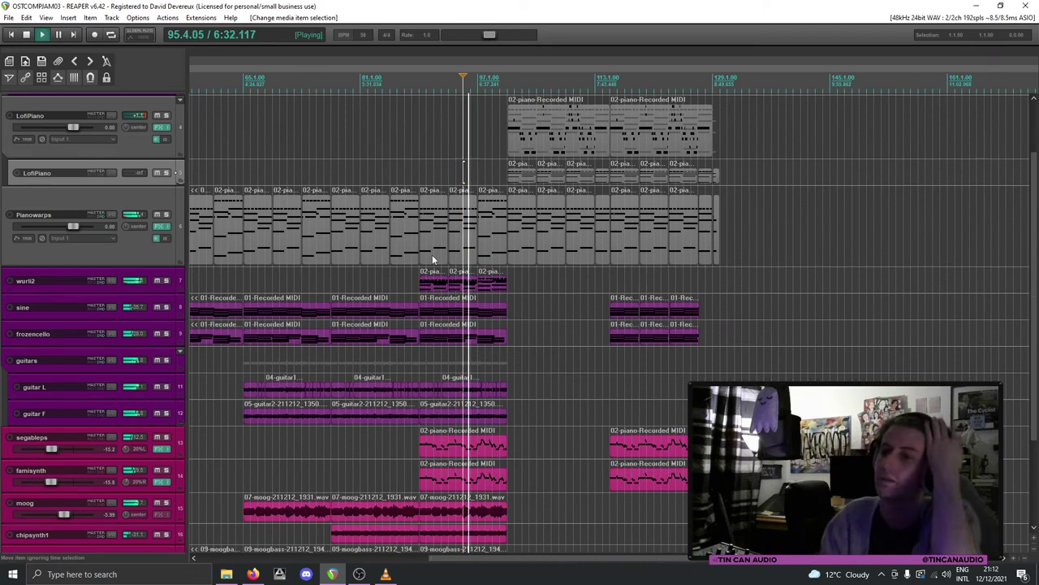
Step: Play the end of the level music from about bar 95 and review the transition at bar 101
scroll(441, 250, "down", 2)
scroll(437, 248, "up", 5)
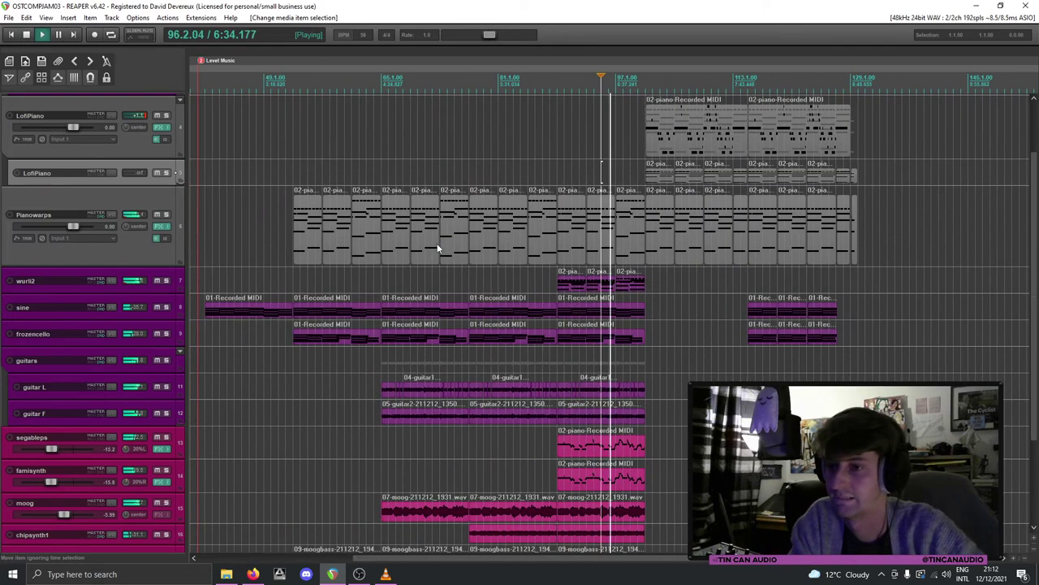
scroll(437, 247, "down", 2)
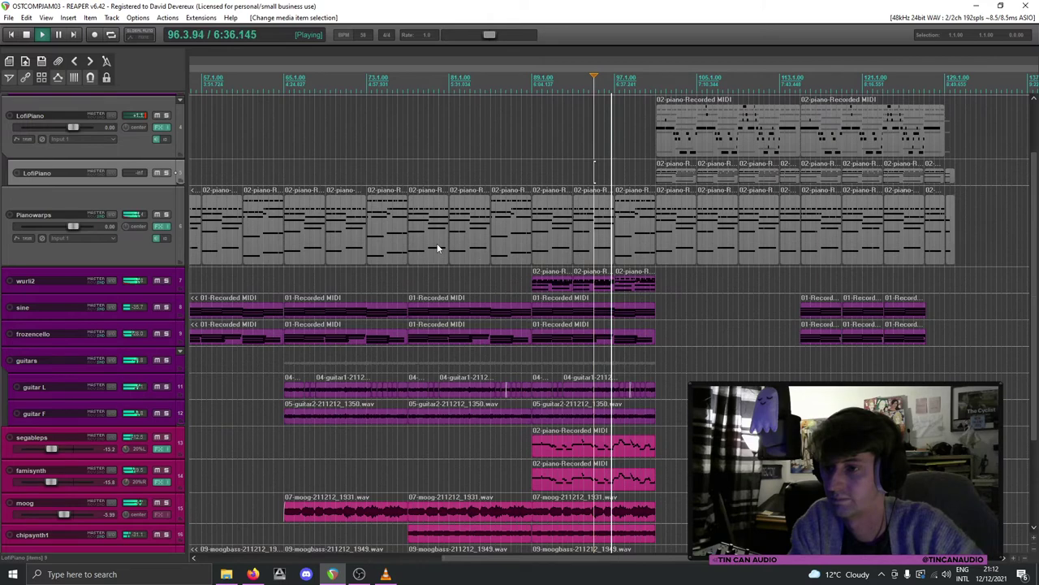
scroll(443, 245, "down", 2)
scroll(446, 243, "up", 3)
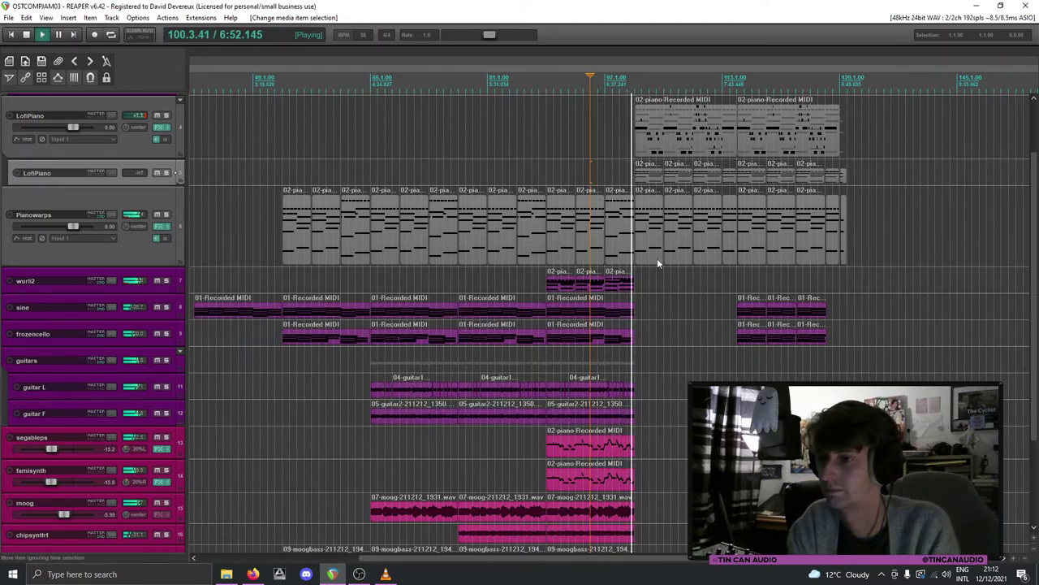
scroll(657, 258, "up", 3)
scroll(657, 258, "up", 8)
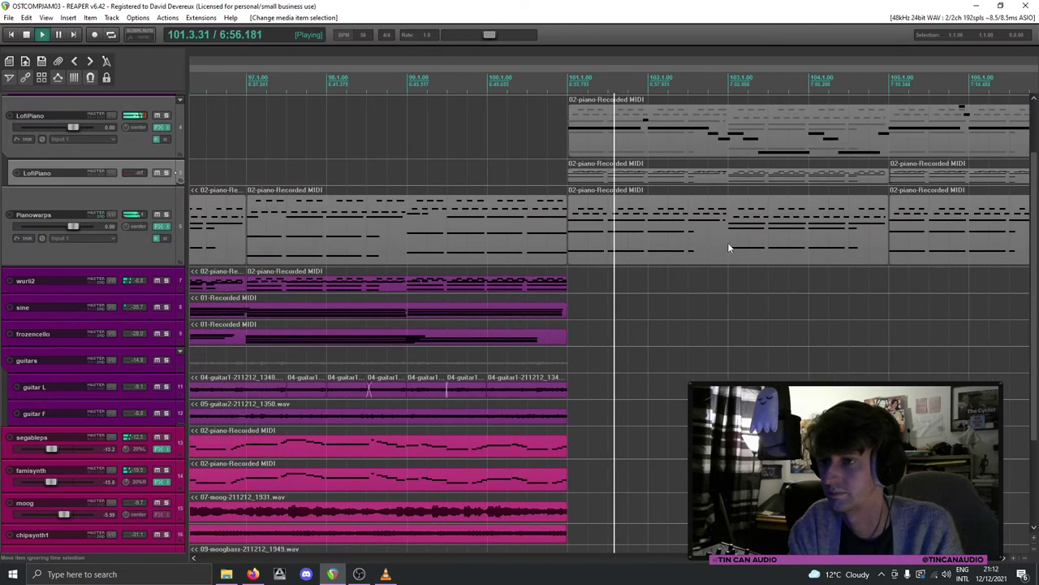
scroll(728, 242, "down", 4)
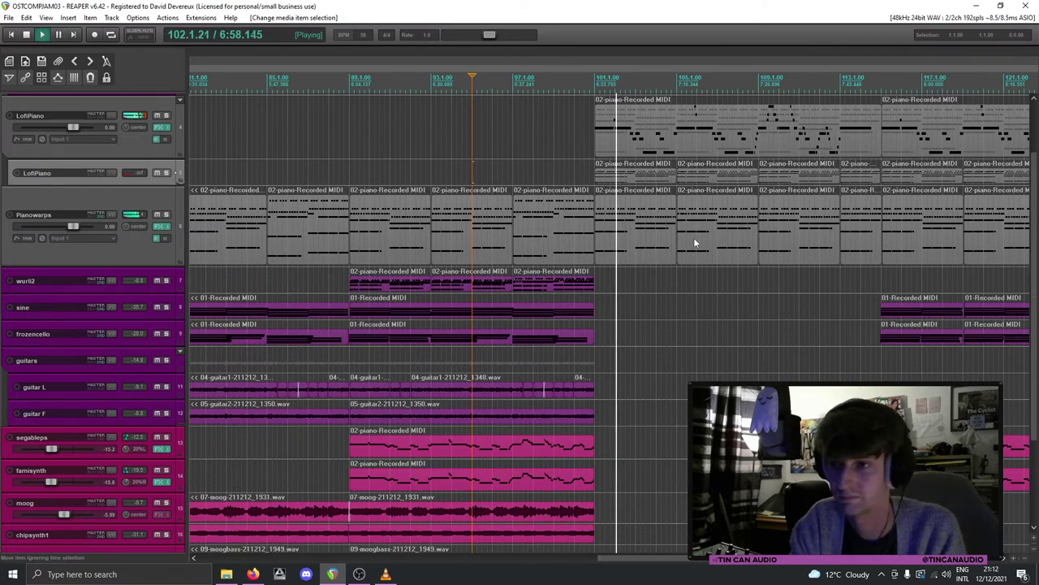
Step: Delete the short leftover clips at bar 129 on the lower LofiPiano and Pianowarps tracks
scroll(658, 245, "down", 4)
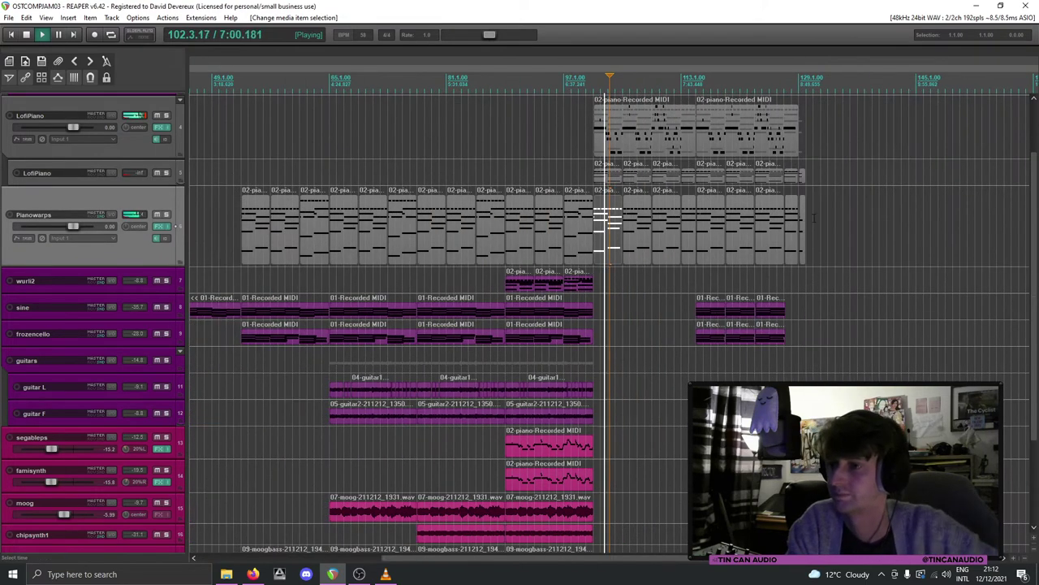
key("ctrl+z")
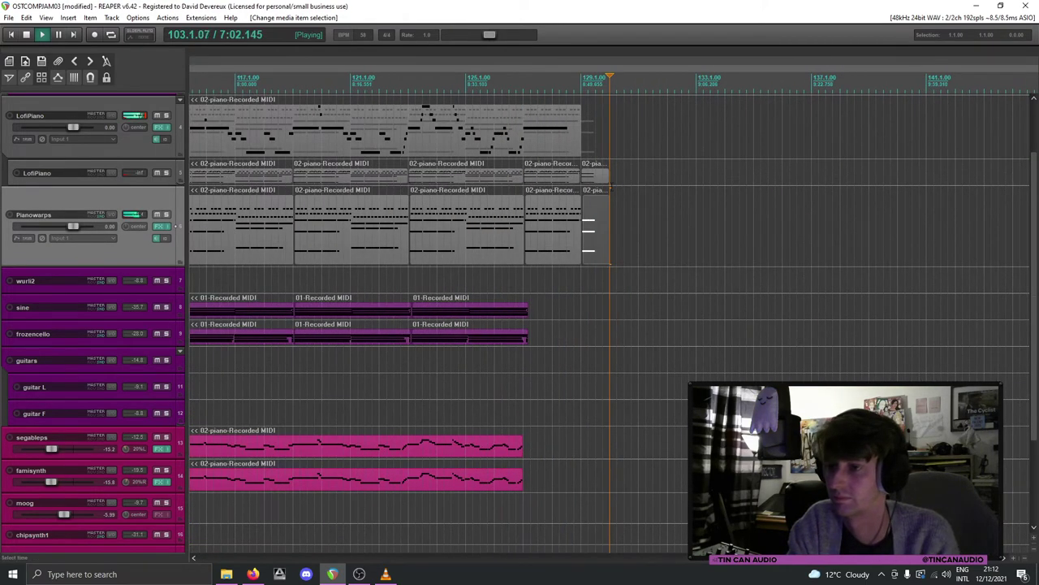
key("ctrl+z")
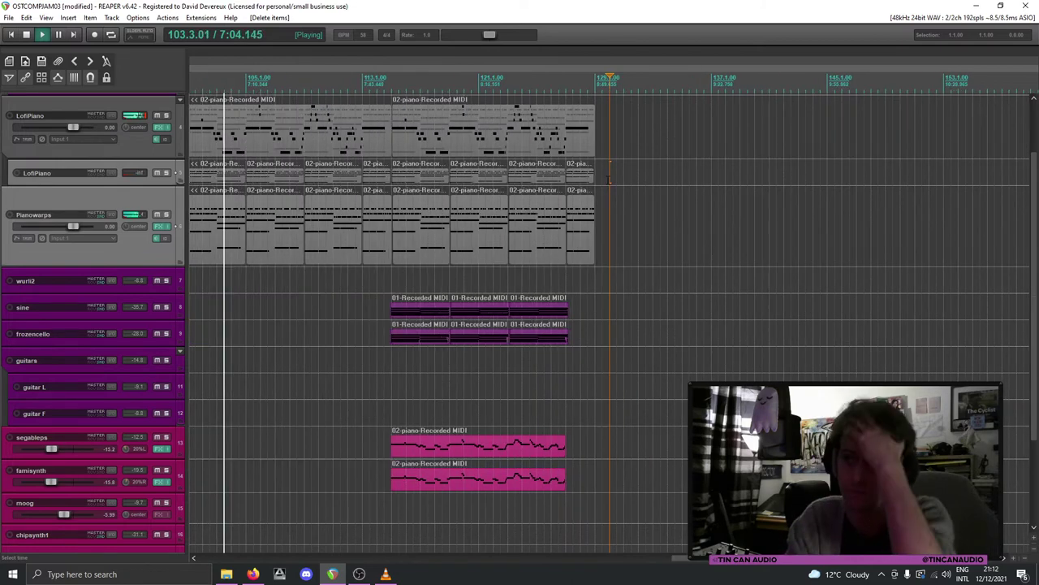
Step: Listen to the new section from about bar 104 to bar 113 and review its clip arrangement
scroll(609, 172, "down", 1)
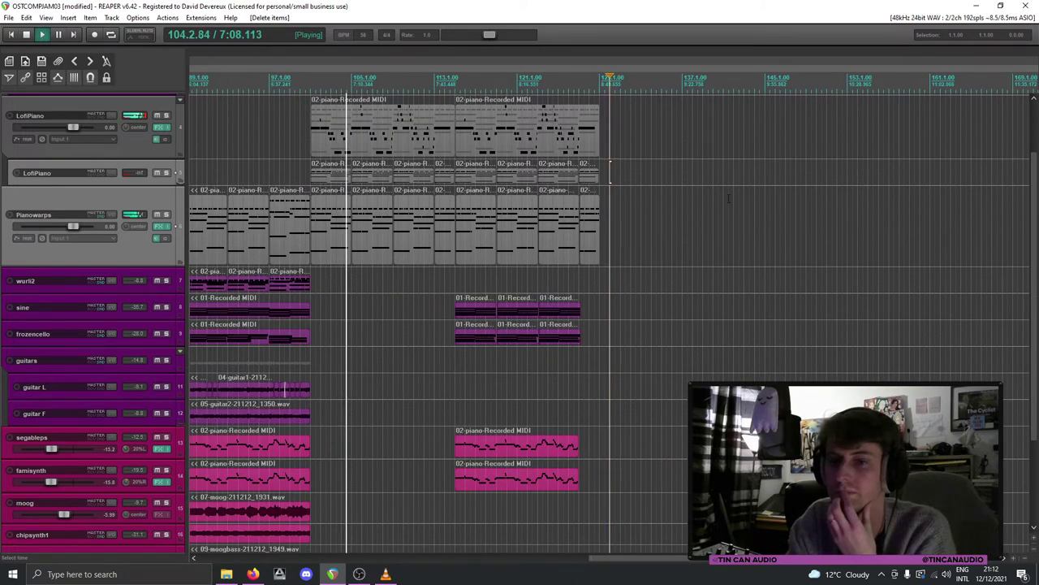
scroll(1015, 244, "up", 2)
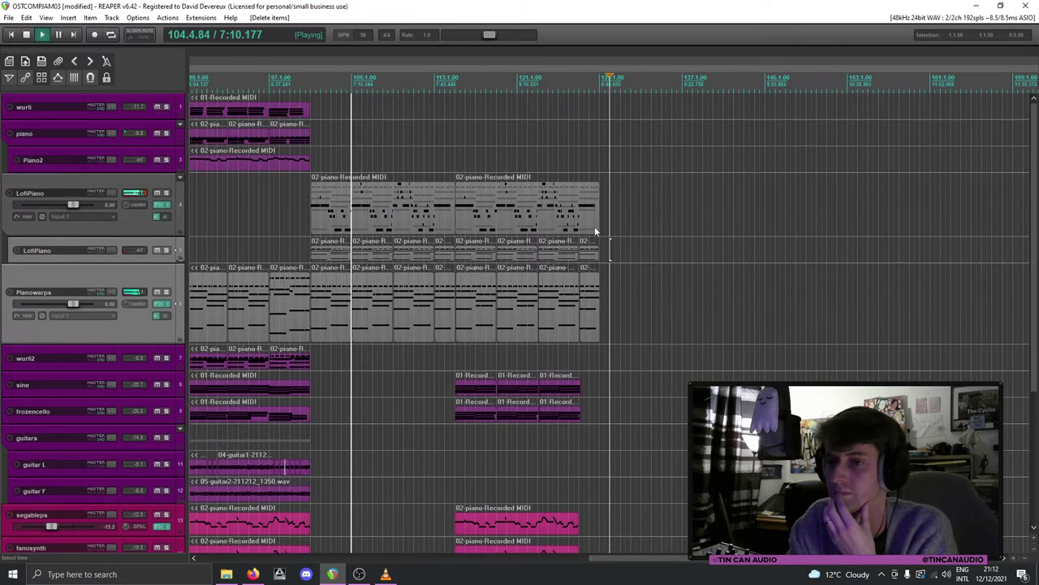
scroll(569, 240, "down", 1)
scroll(428, 261, "down", 2)
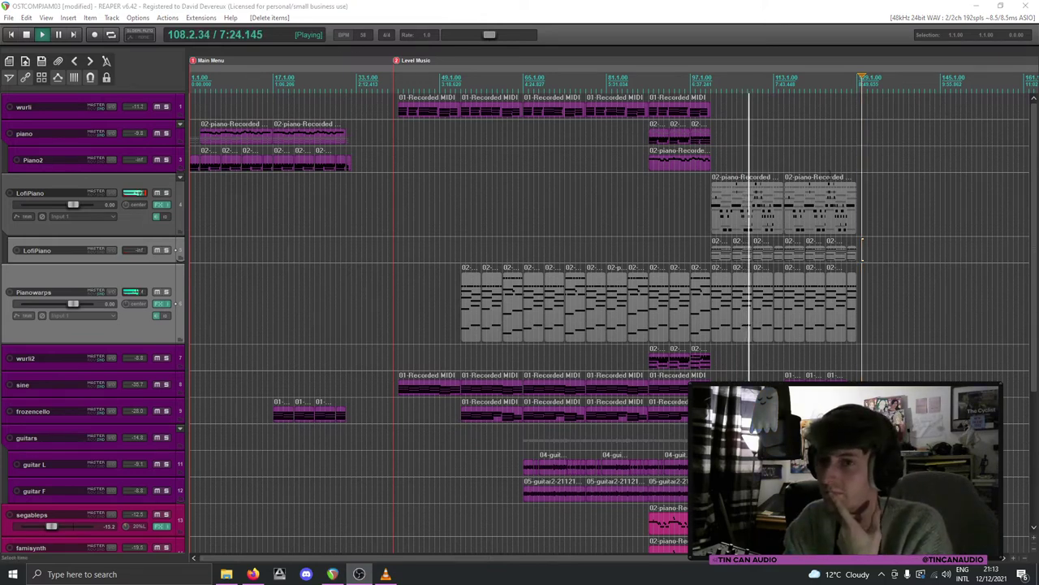
left_click(752, 217)
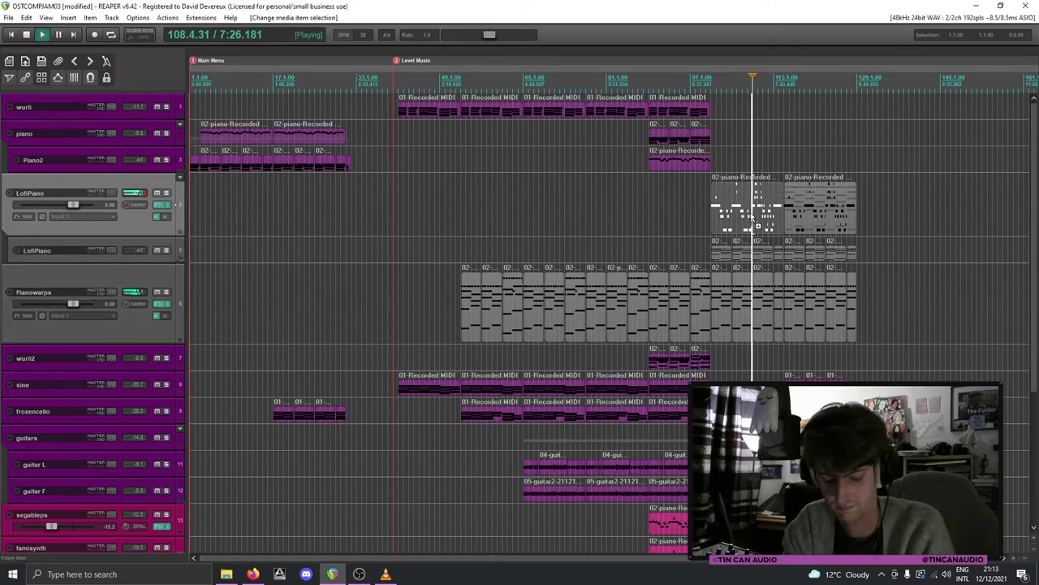
scroll(759, 219, "down", 3)
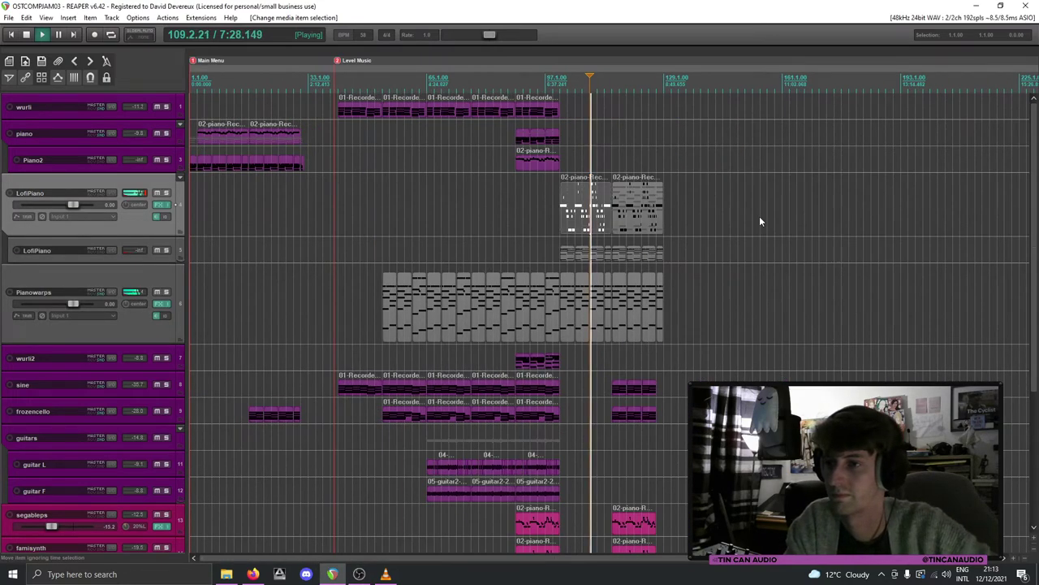
scroll(759, 216, "up", 4)
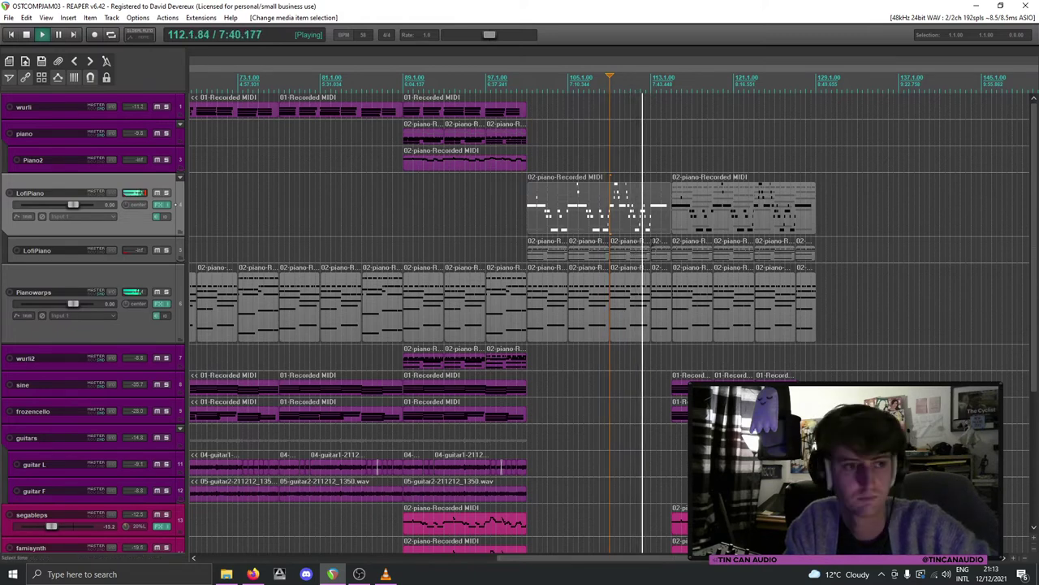
key("equal")
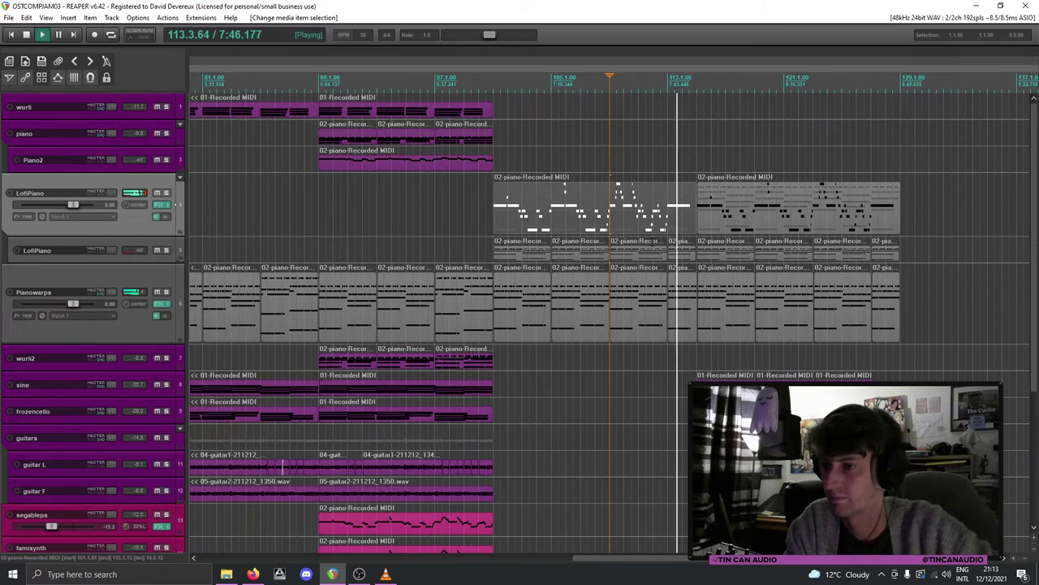
Step: Trim the first LofiPiano clip to end at bar 113 and delete the short lower LofiPiano and Pianowarps clips following it
left_click(682, 288)
left_click_drag(689, 218, 668, 228)
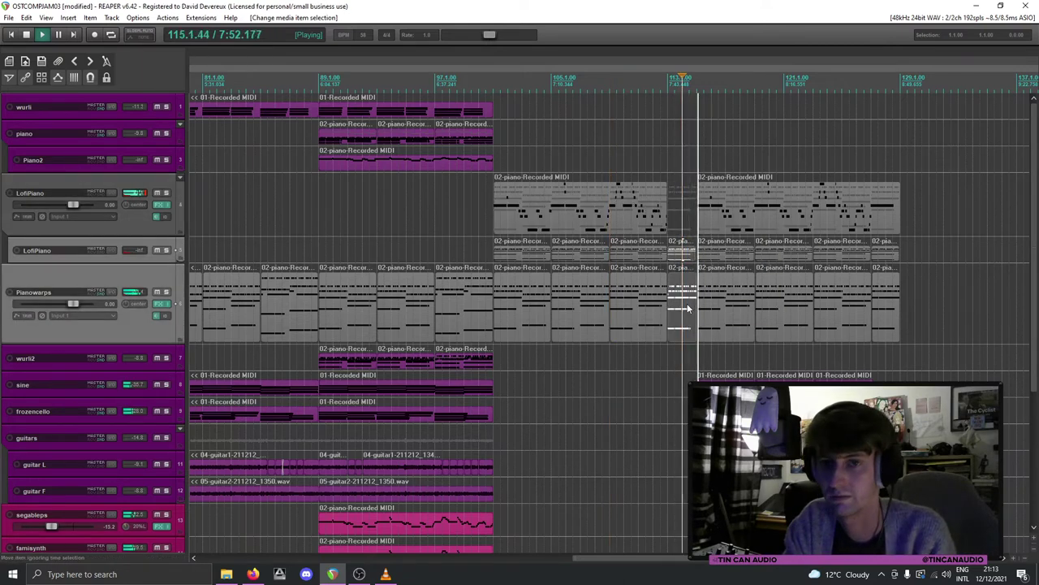
key("space")
key("Delete")
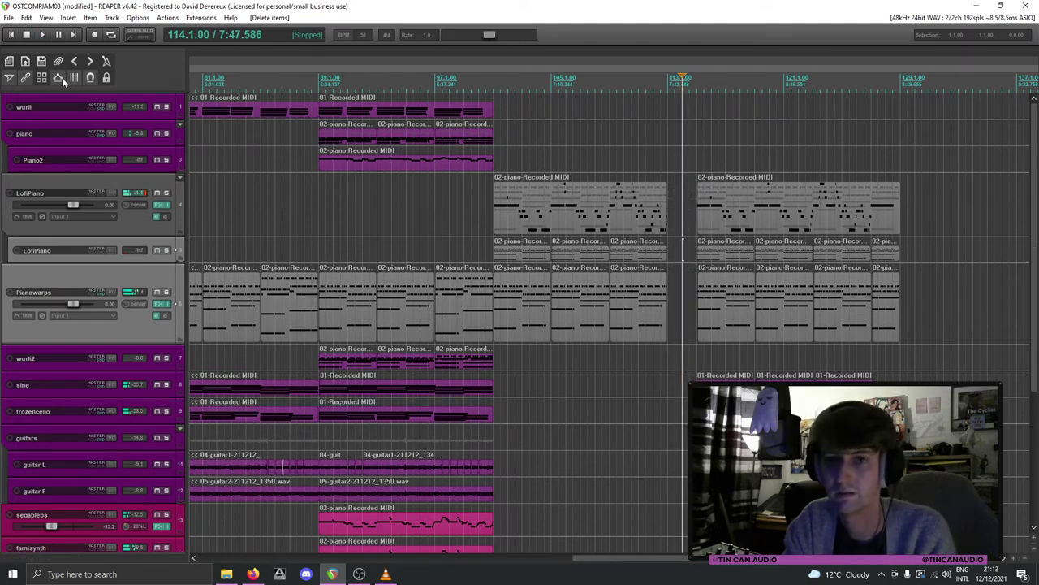
Step: Move the LofiPiano and Pianowarps clips of the section's second half from bar 115 to start at bar 114
left_click(726, 196)
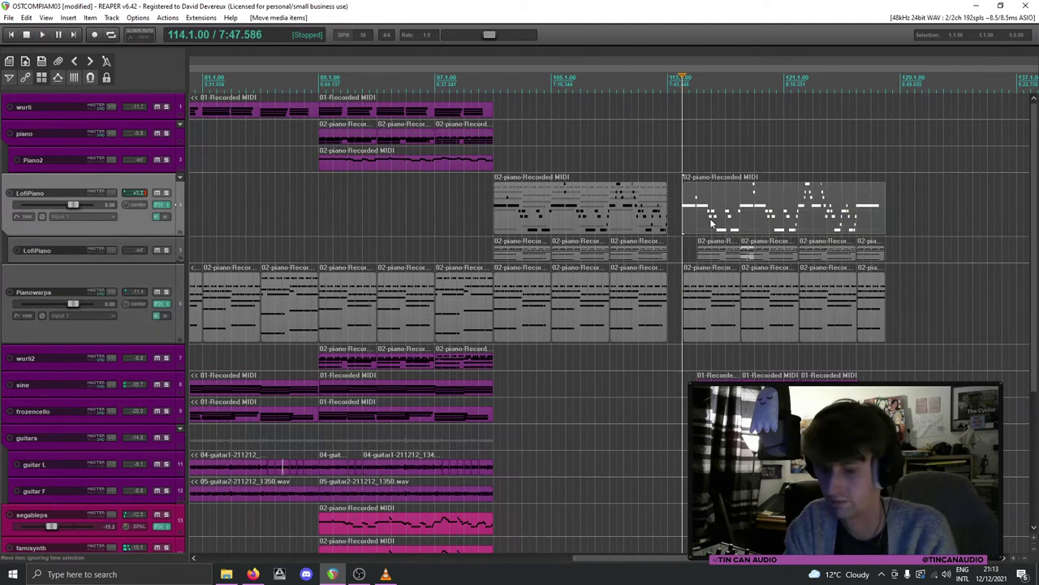
left_click(722, 258)
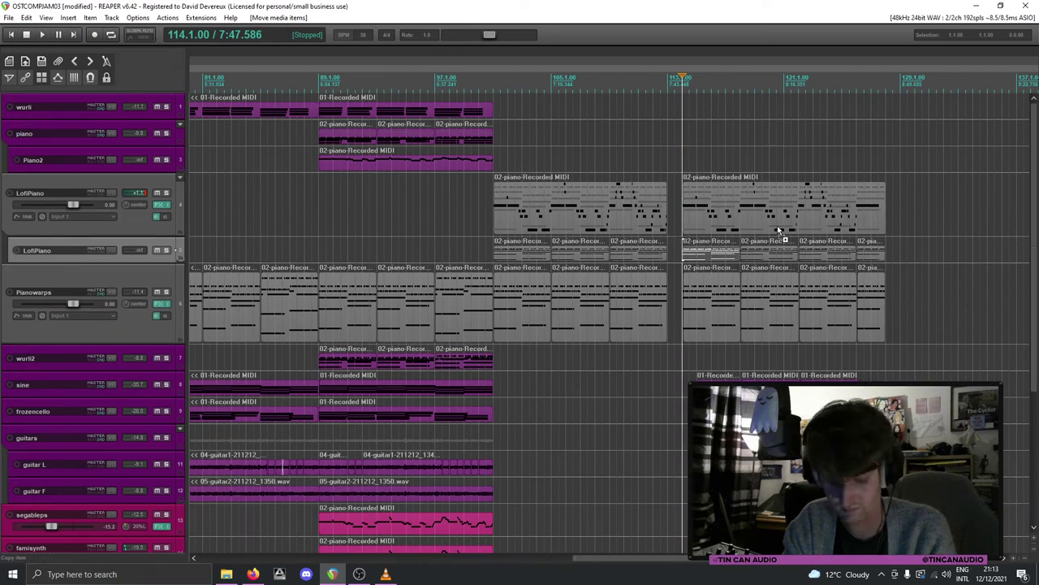
Step: Move the copied second section's items on all tracks so they start at bar 113, directly after the first LofiPiano section
left_click(726, 233)
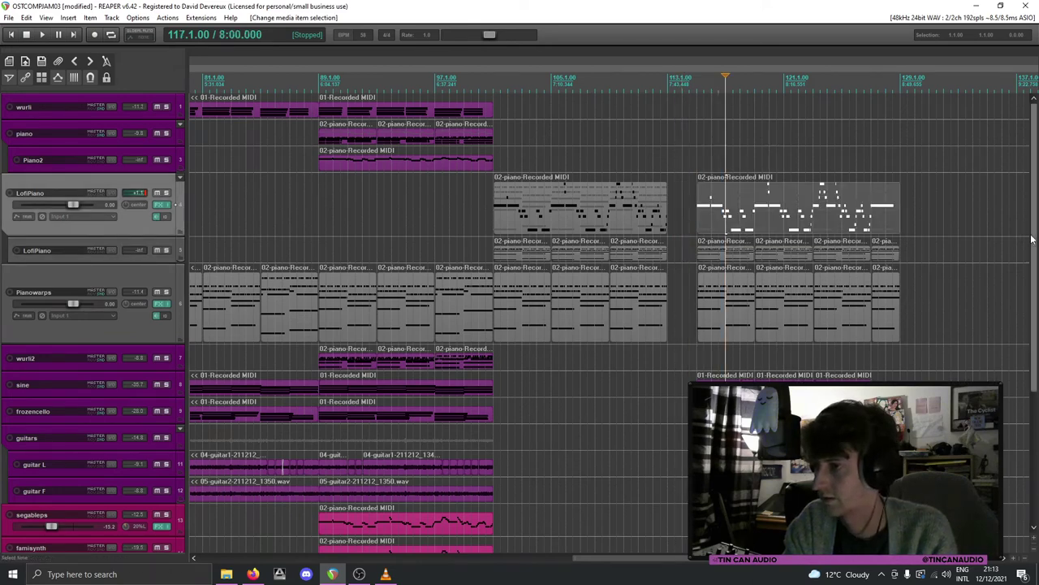
scroll(726, 233, "down", 5)
scroll(726, 233, "up", 5)
left_click_drag(721, 229, 671, 215)
Step: Play from just before bar 113 to check the transition into the second section, and inspect the item edges up close
left_click(656, 217)
key("space")
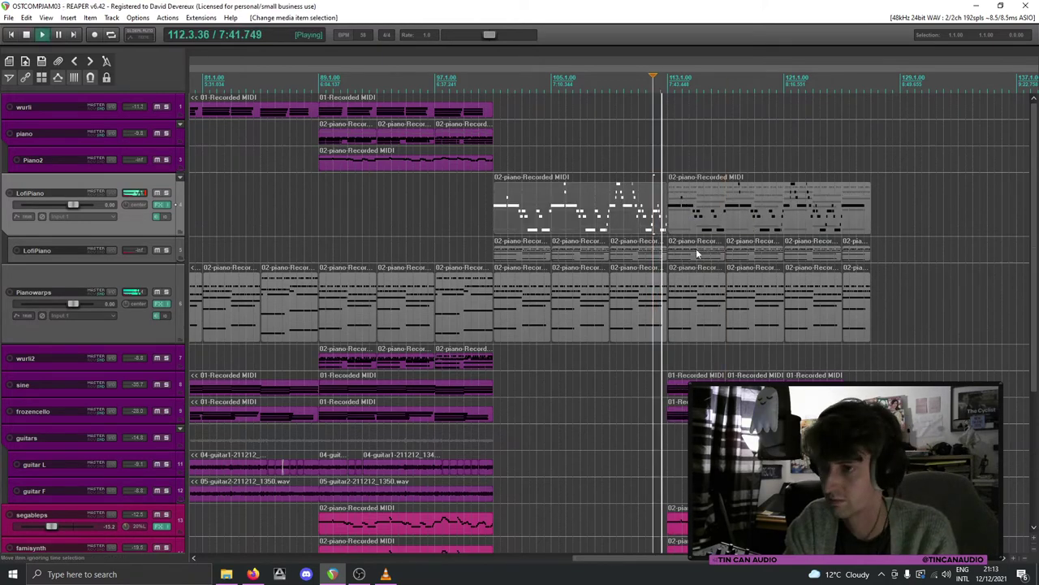
scroll(696, 249, "up", 3)
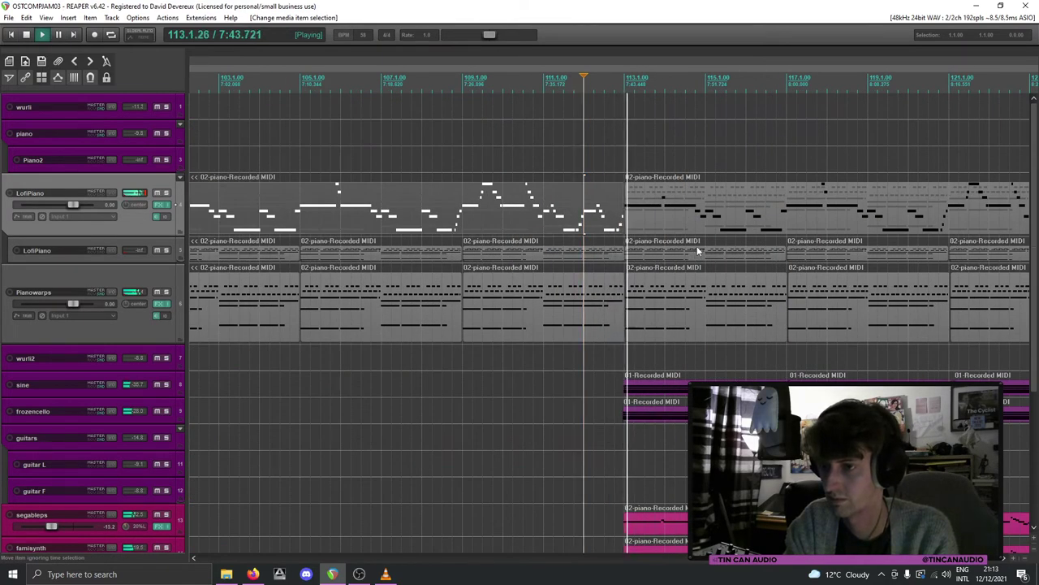
scroll(682, 245, "up", 6)
scroll(664, 238, "down", 1)
key("space")
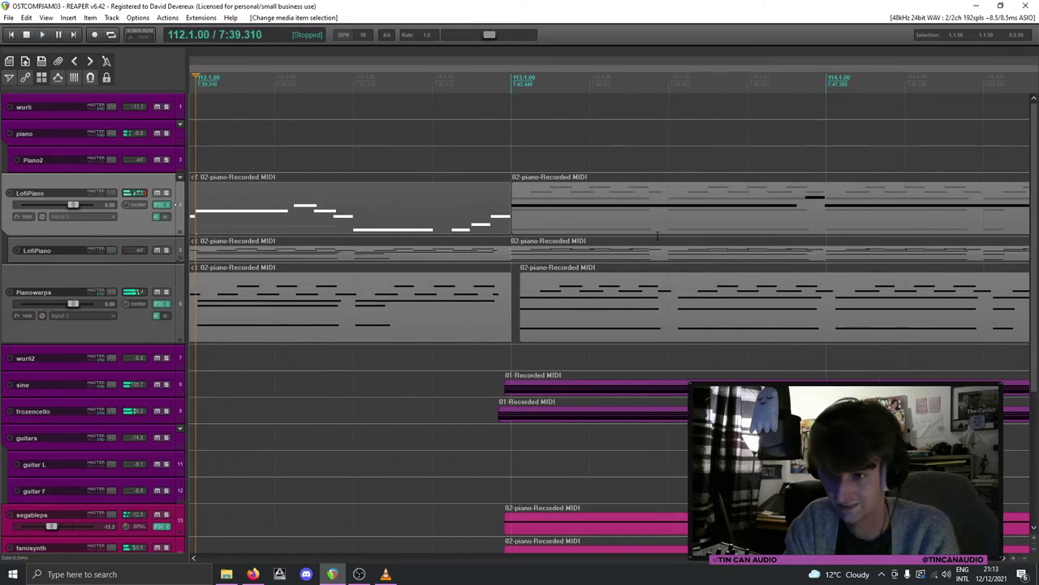
Step: Nudge the second section's items on all tracks slightly later, fine-tuning their start around bar 113 by ear
left_click(653, 233)
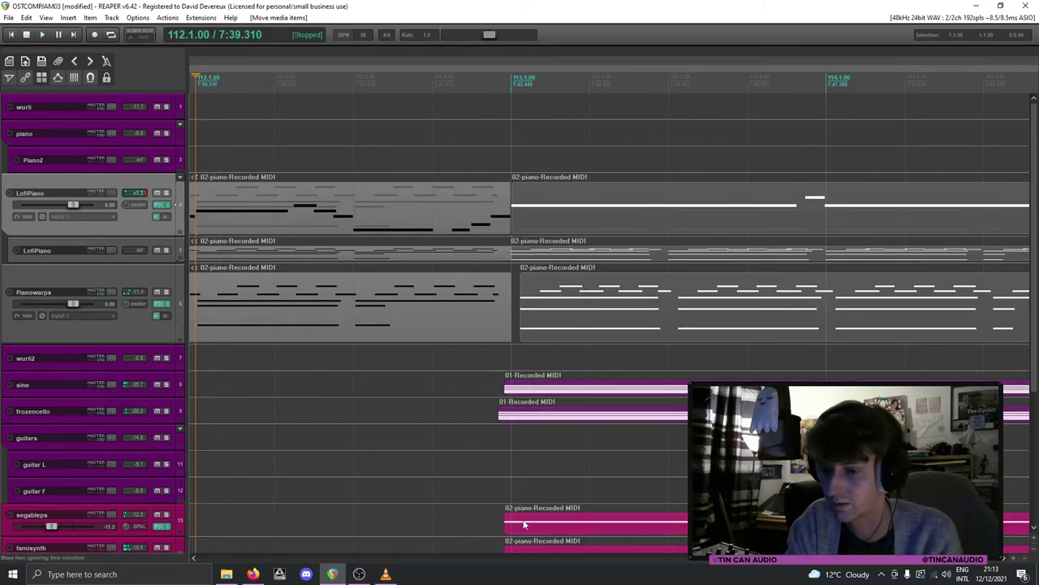
left_click_drag(524, 524, 530, 524)
left_click(430, 308)
key("space")
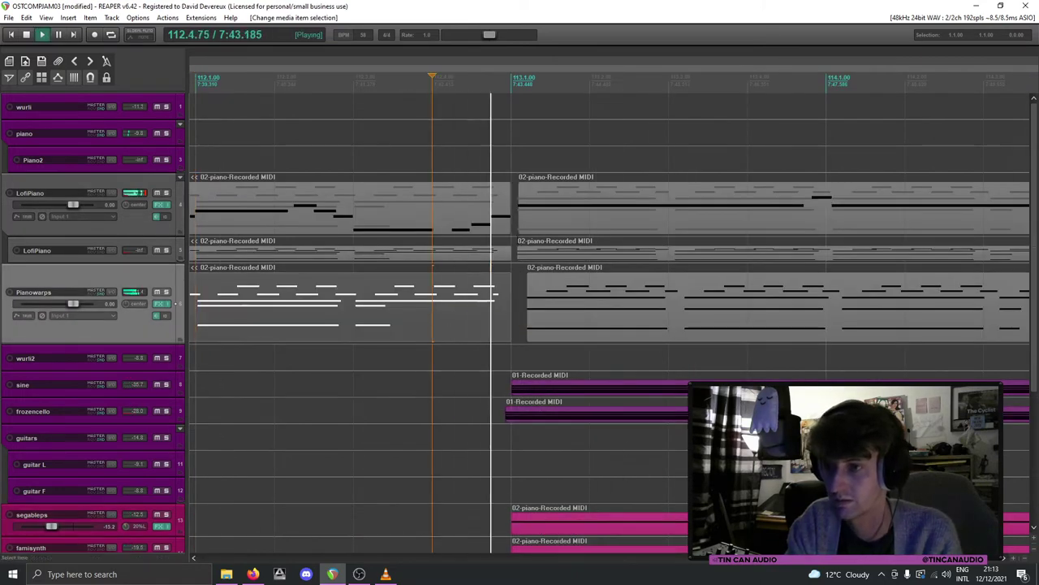
left_click_drag(518, 232, 514, 231)
key("space")
left_click_drag(559, 330, 598, 323)
left_click_drag(587, 262, 518, 254)
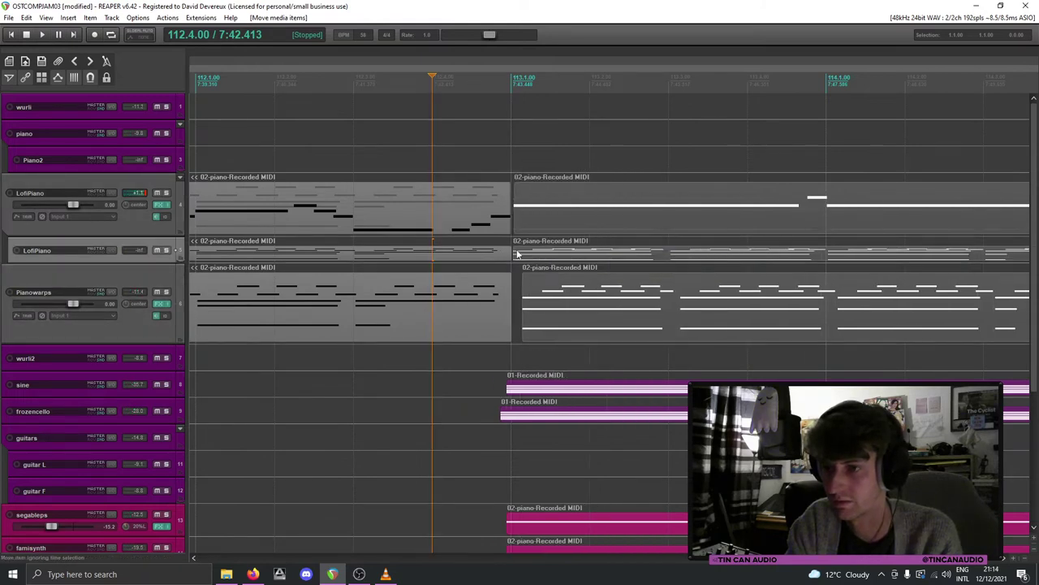
Step: Play the transition at bar 113 and review how the second section's tracks line up across the arrangement
scroll(572, 285, "down", 6)
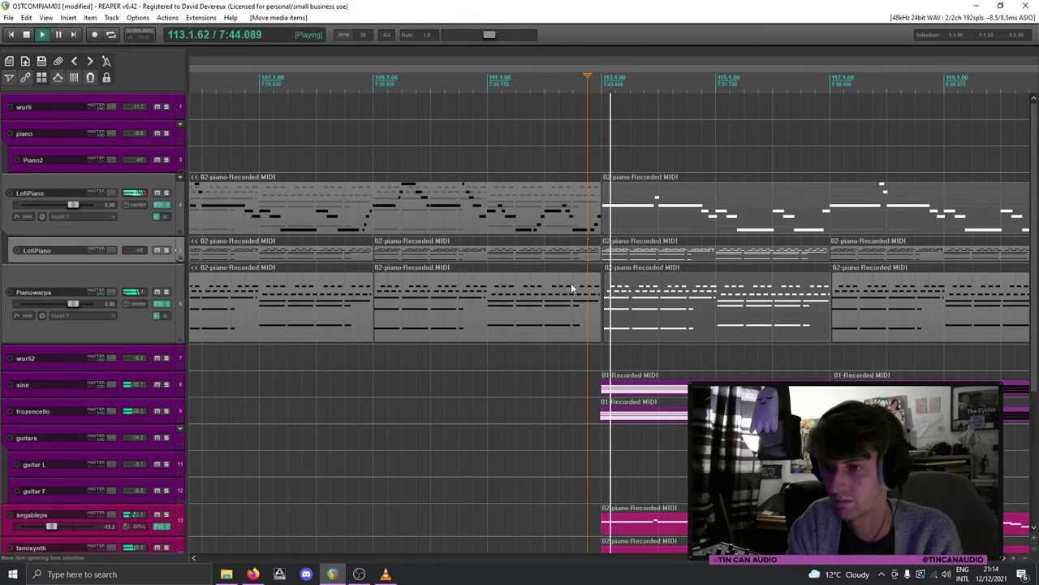
left_click(601, 263)
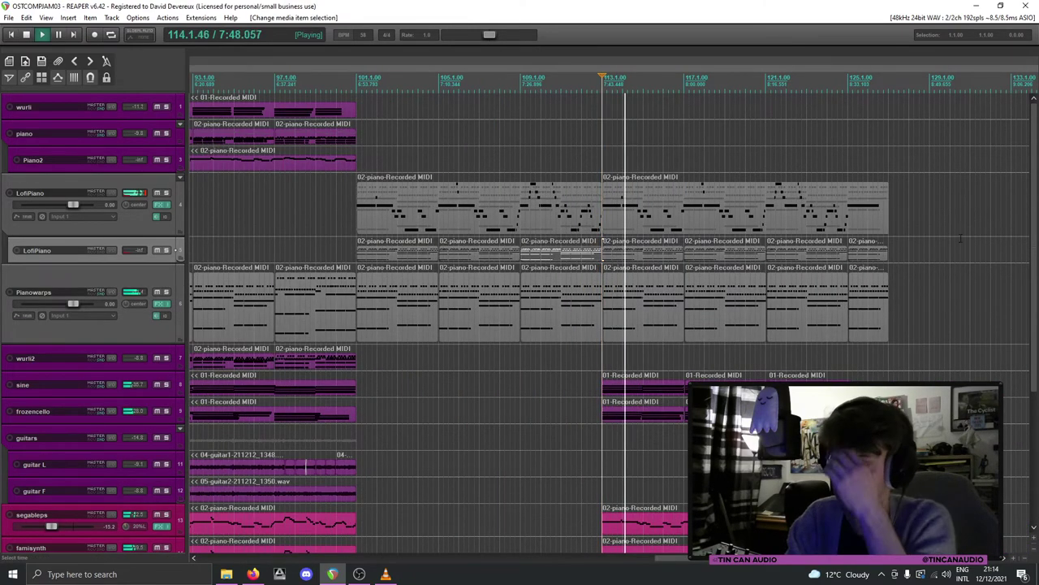
scroll(1035, 239, "down", 8)
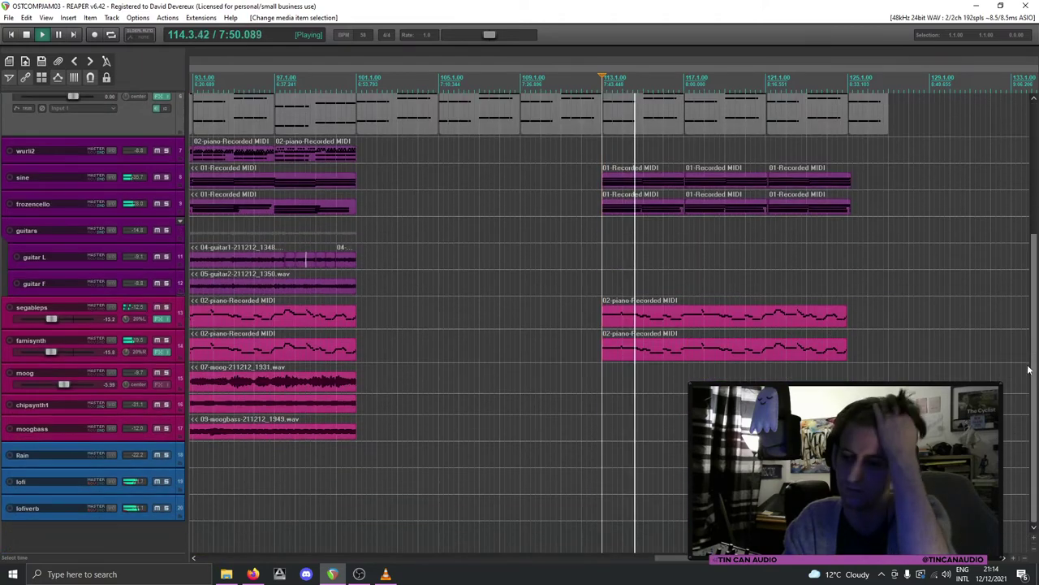
scroll(763, 305, "up", 6)
scroll(763, 305, "up", 2)
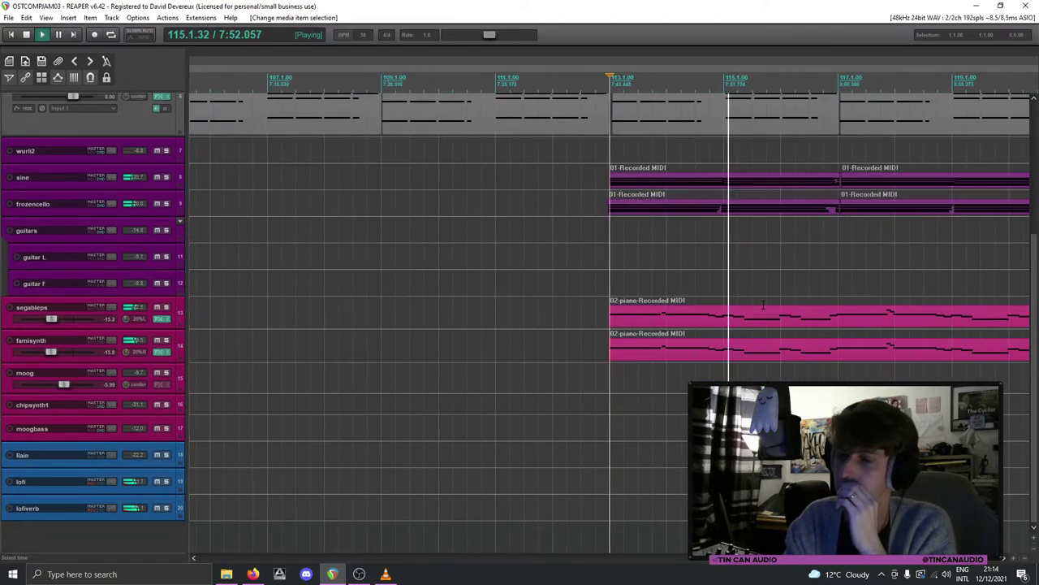
scroll(678, 309, "down", 8)
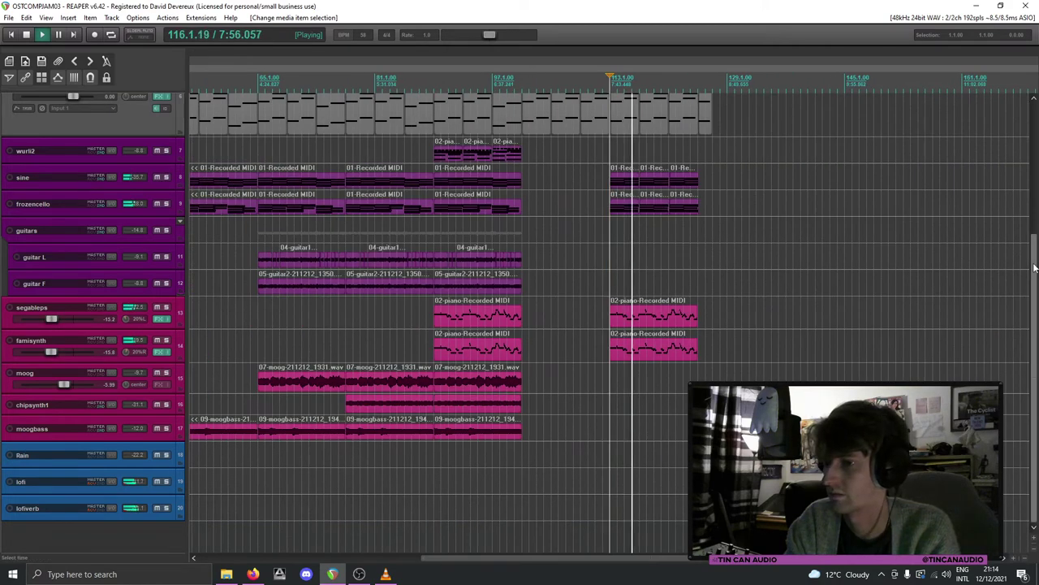
scroll(660, 228, "up", 5)
scroll(657, 214, "up", 6)
scroll(657, 214, "down", 3)
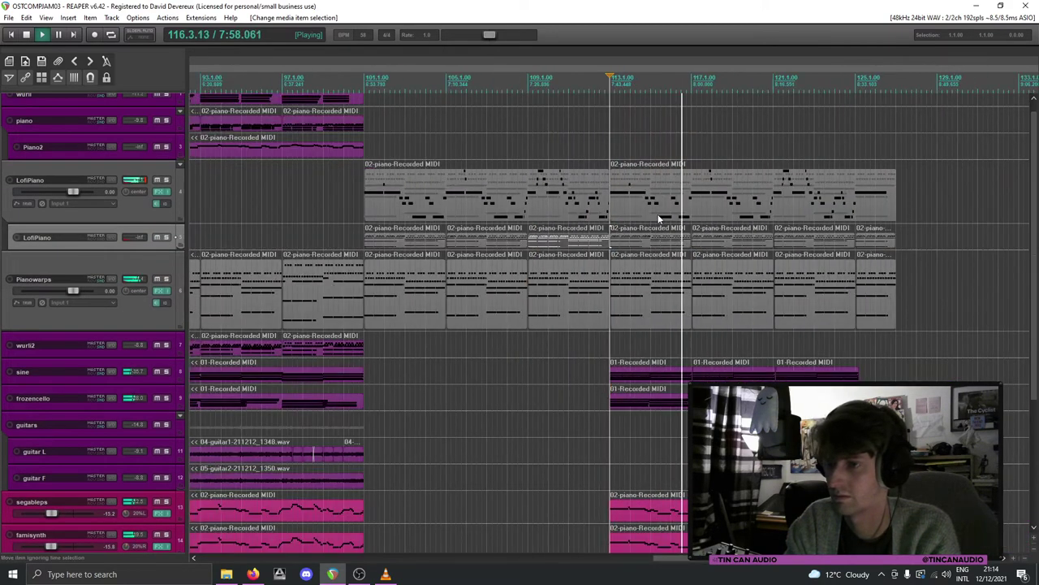
left_click(726, 207)
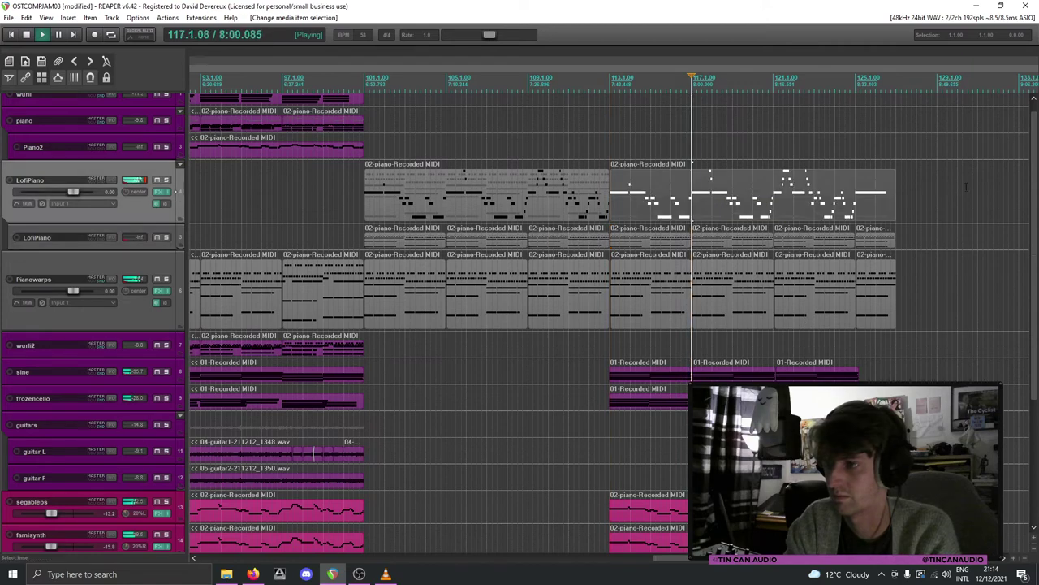
scroll(726, 207, "down", 5)
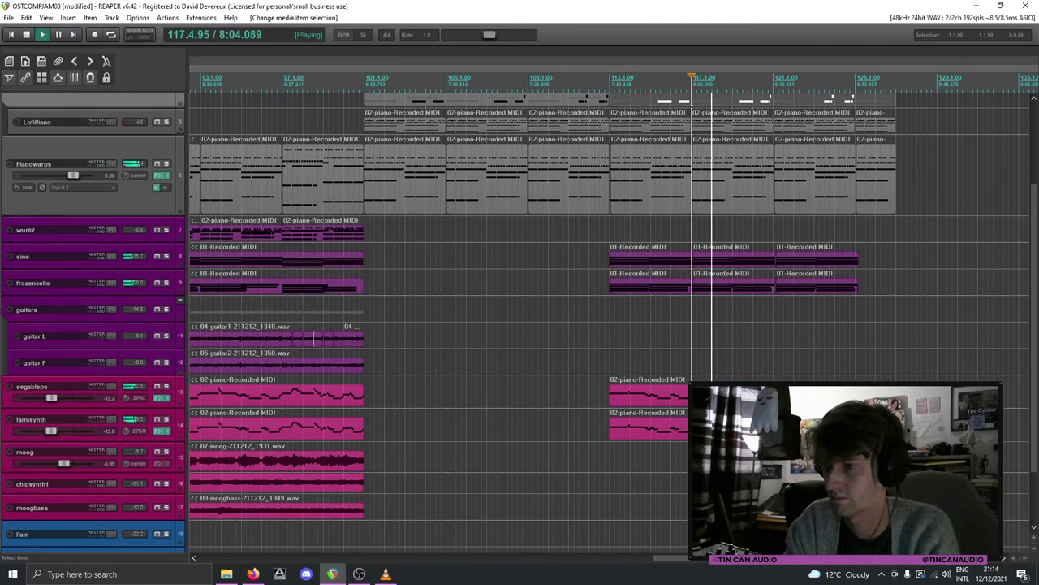
left_click(673, 393)
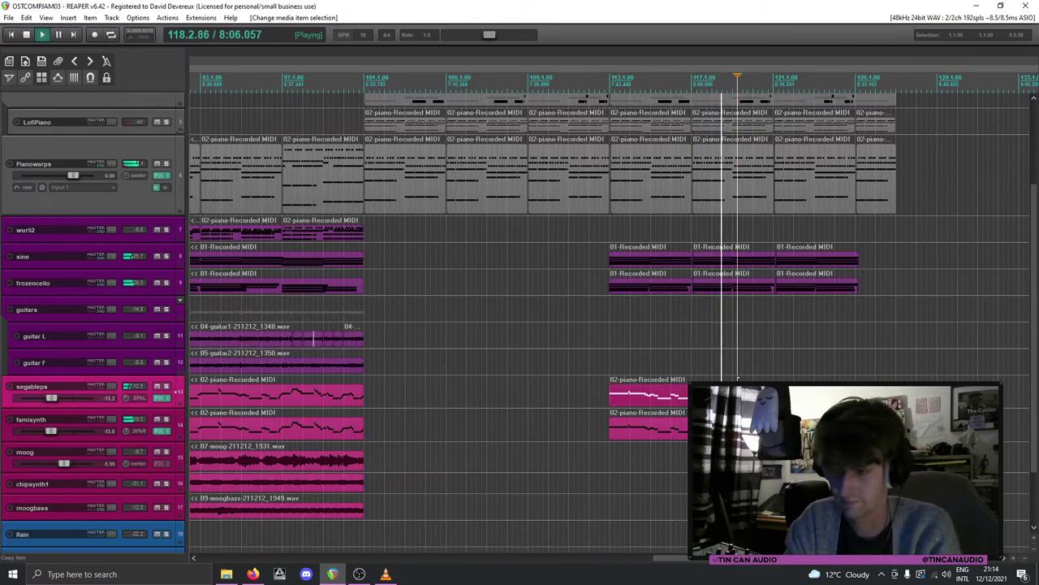
left_click(671, 392)
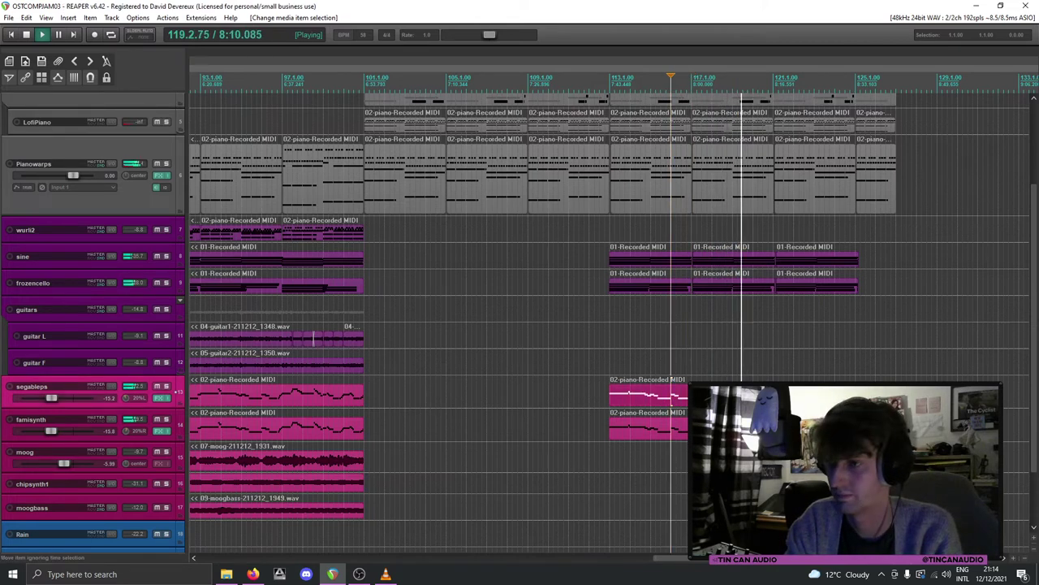
scroll(1028, 169, "up", 5)
scroll(659, 208, "down", 3)
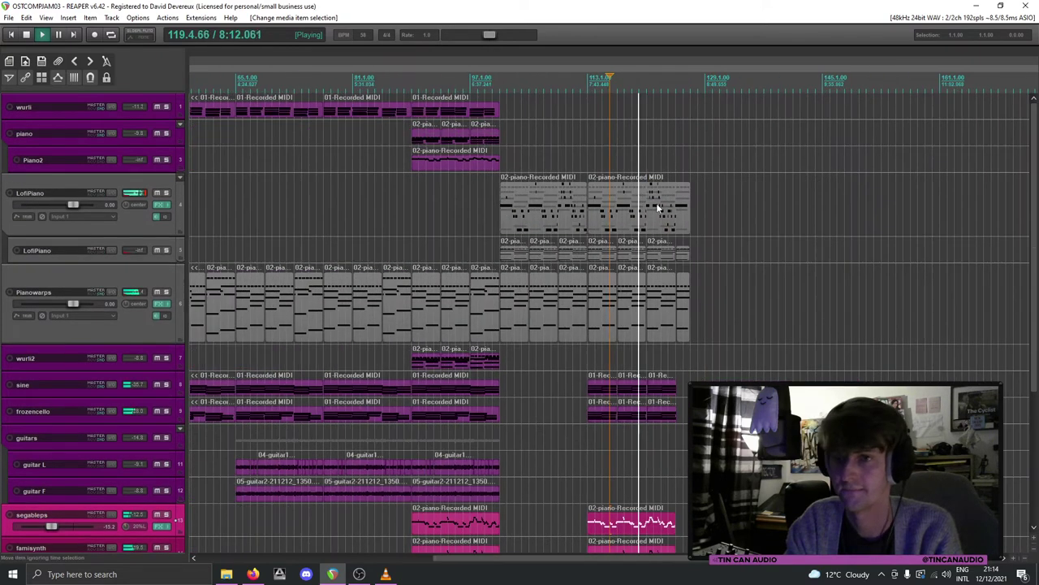
Step: Select every track's items in the full section between bars 89 and 101
left_click_drag(468, 140, 479, 418)
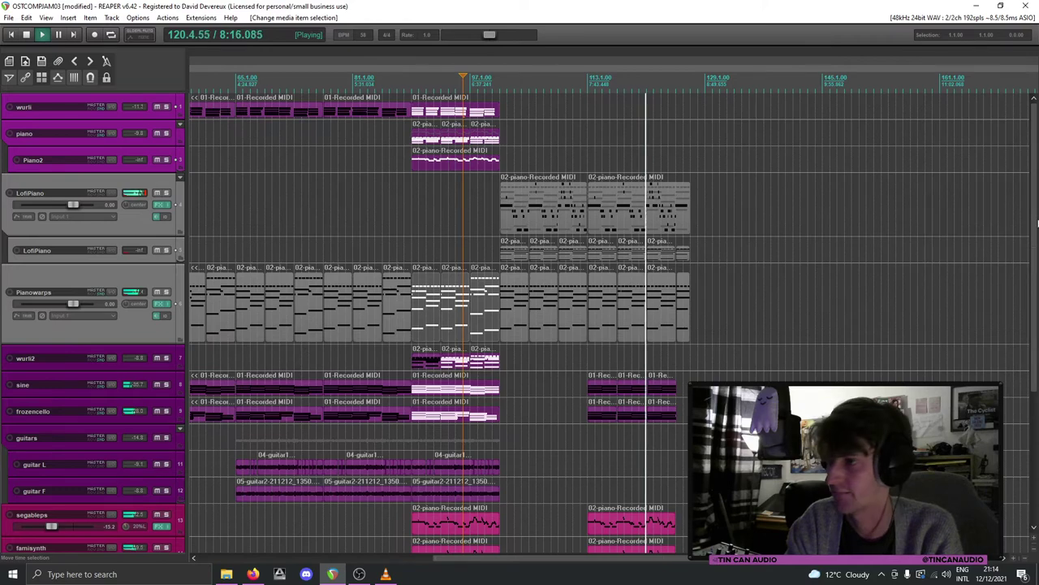
scroll(500, 397, "down", 5)
left_click_drag(500, 397, 479, 258)
left_click_drag(397, 265, 495, 248)
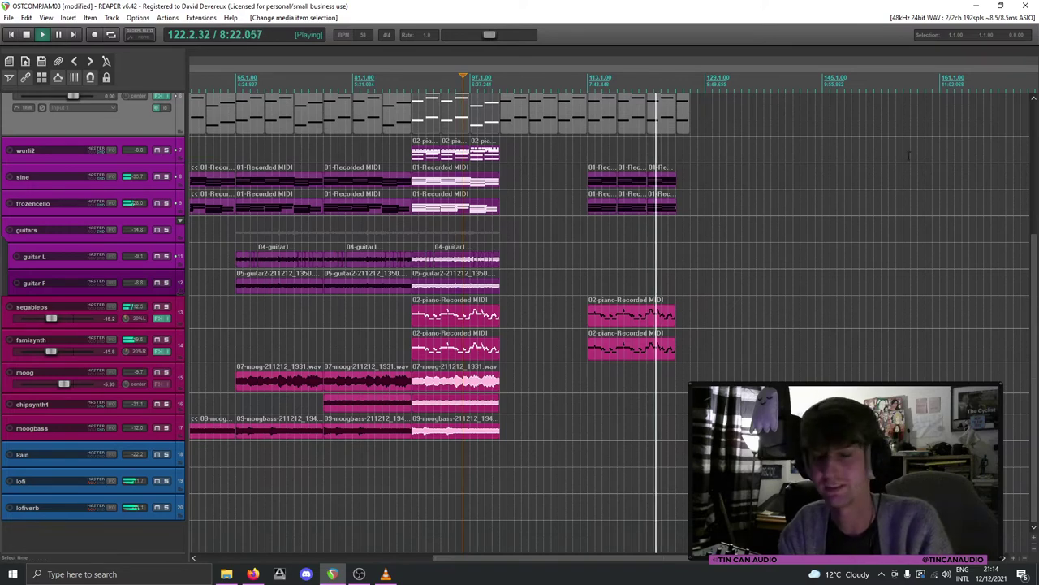
left_click_drag(1034, 251, 1035, 121)
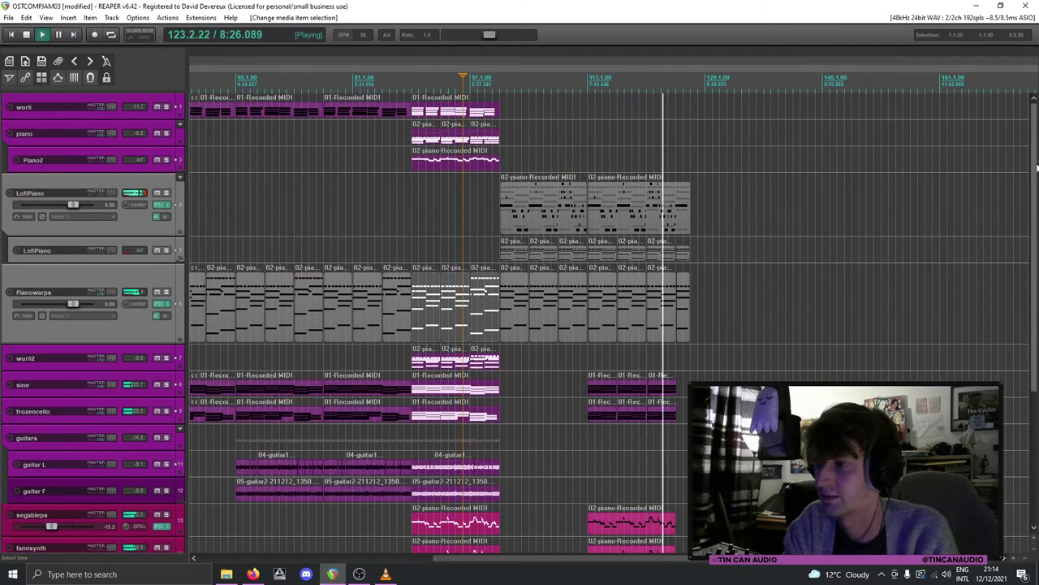
left_click_drag(1034, 162, 1035, 284)
Step: Align the second section's segableps and famisynth items with the start of bar 113, and play the transition again
key("space")
left_click(640, 327)
scroll(639, 327, "up", 5)
scroll(568, 341, "down", 3)
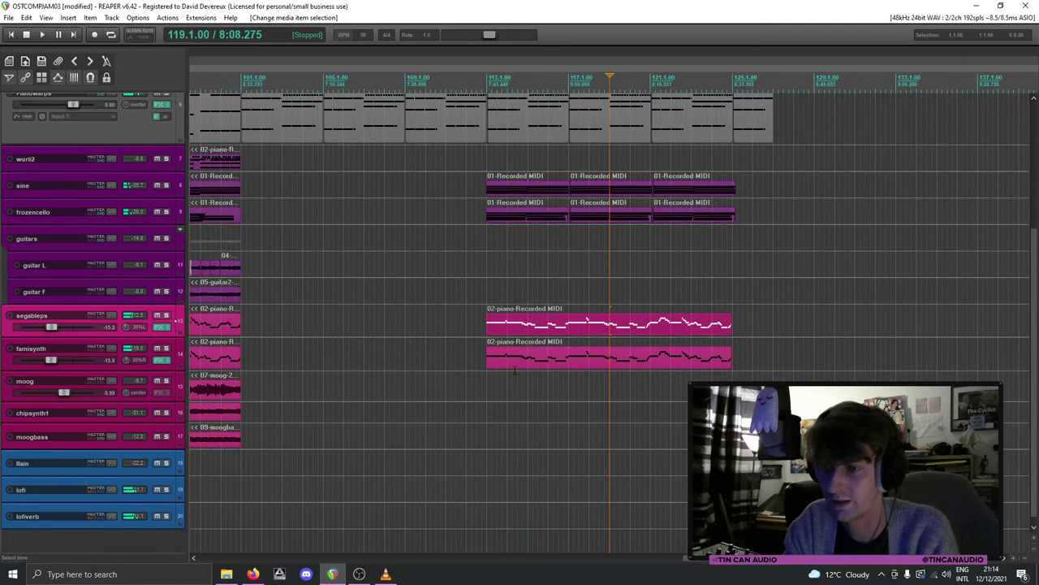
left_click(415, 354)
scroll(415, 354, "up", 5)
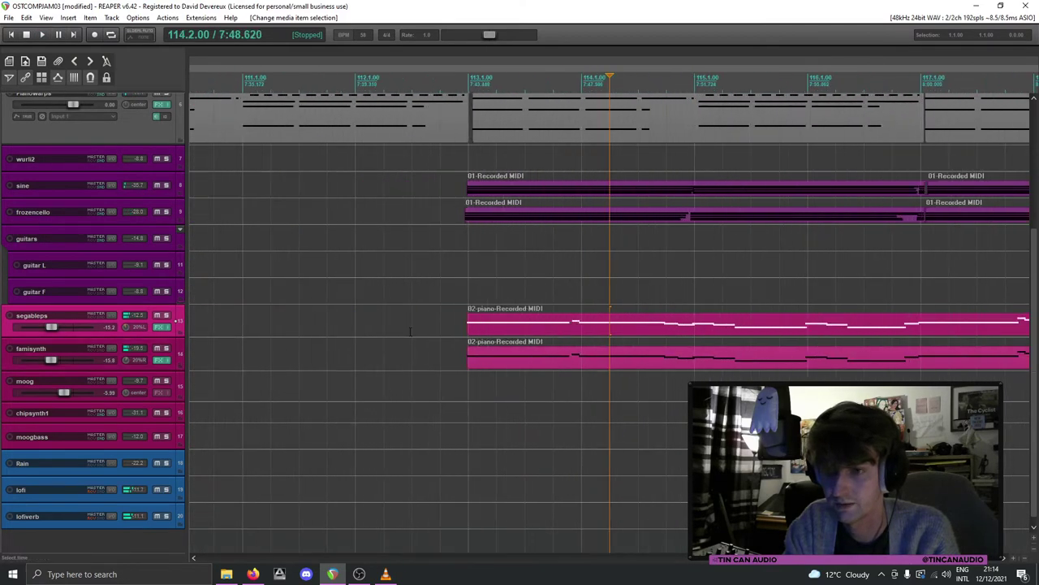
scroll(415, 354, "down", 1)
left_click_drag(403, 321, 407, 323)
key("ctrl+z")
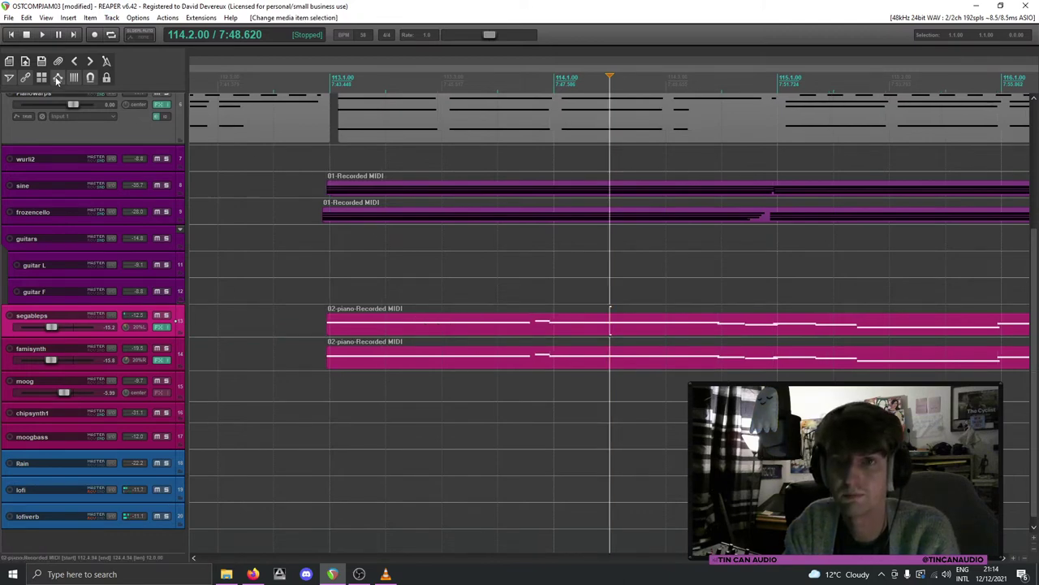
left_click(424, 352)
left_click_drag(424, 353, 451, 325)
key("ctrl+z")
key("space")
scroll(419, 310, "down", 8)
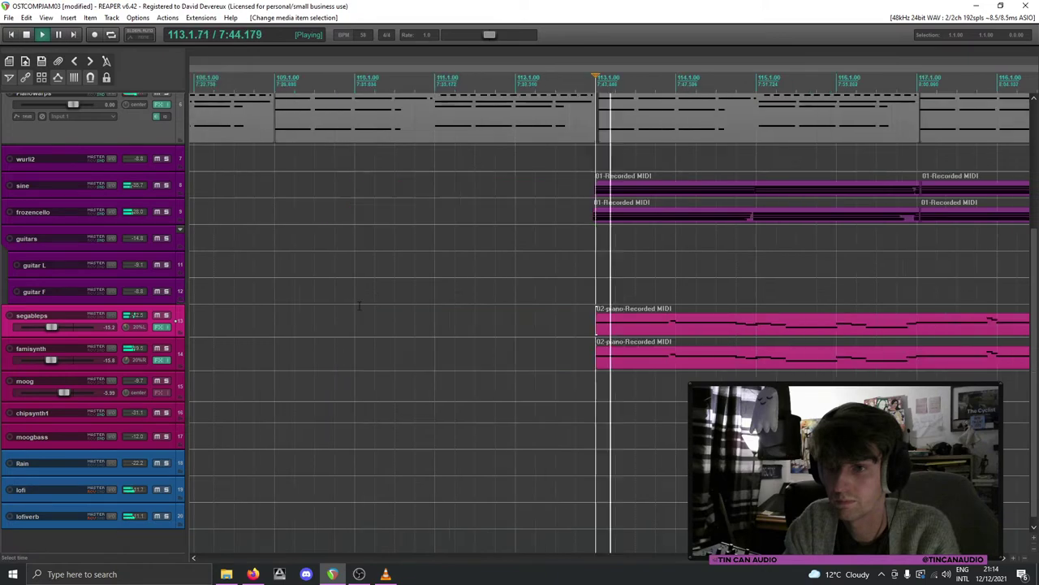
Step: Copy all tracks' items from bars 89 to 101 and paste them at bar 127, after the lofi section
scroll(483, 343, "down", 5)
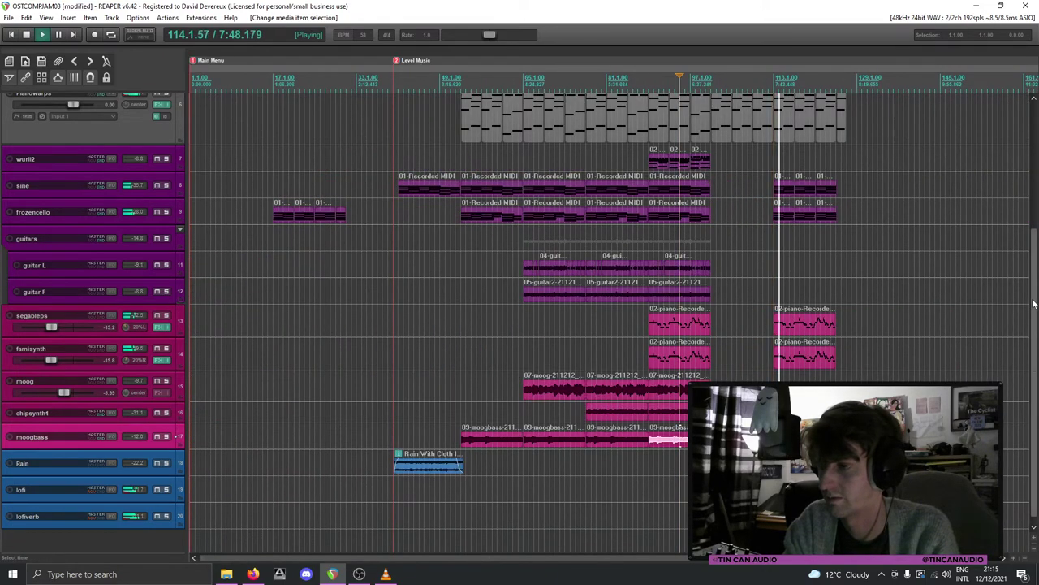
scroll(1022, 176, "up", 5)
left_click(686, 140)
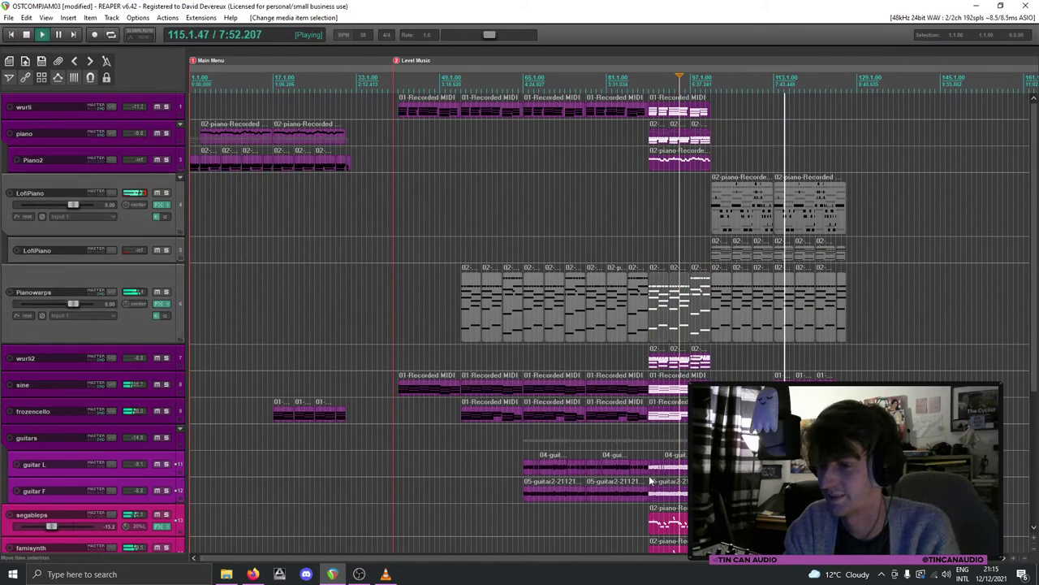
left_click_drag(1034, 333, 1035, 447)
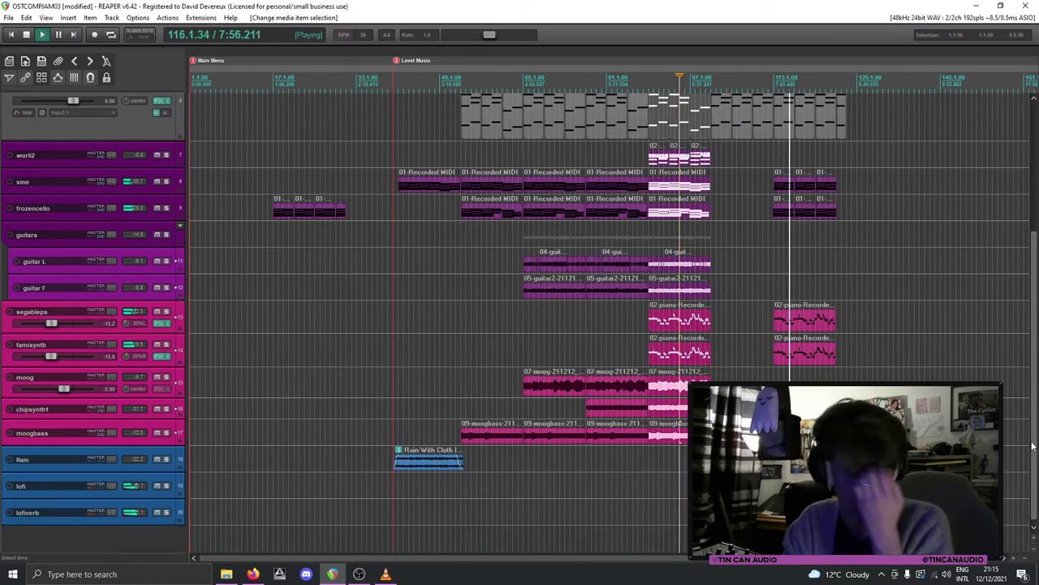
scroll(1014, 244, "up", 5)
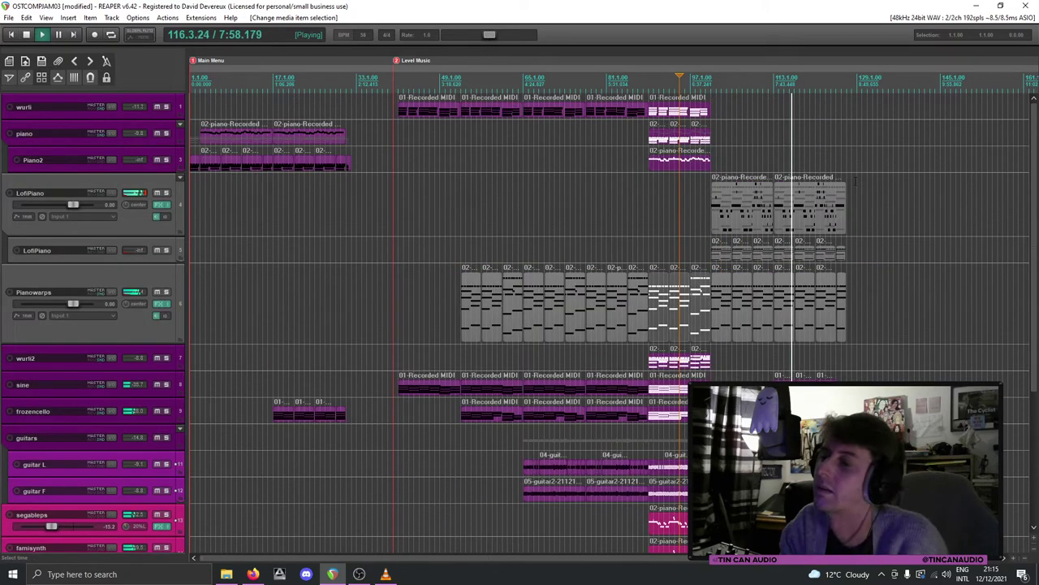
scroll(855, 180, "up", 5)
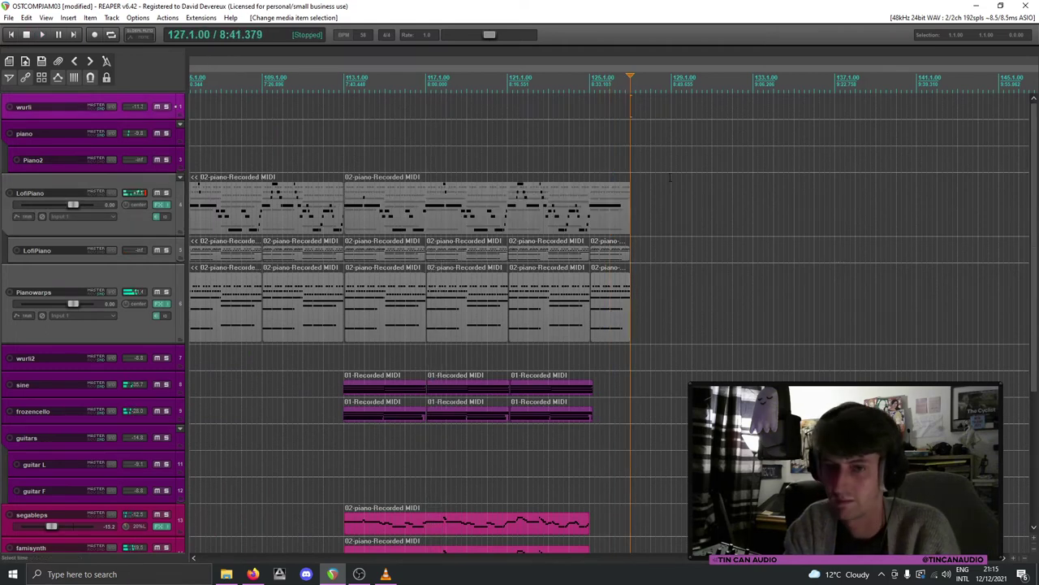
key("ctrl+v")
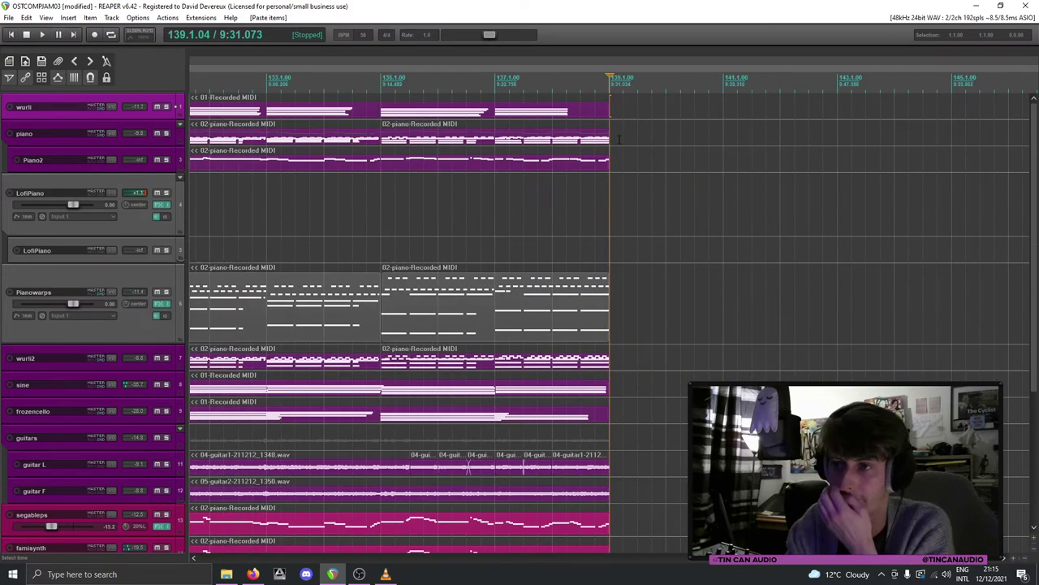
Step: Play from bar 126 to check the transition into the pasted section at bar 127 and review its tracks
left_click(345, 139)
key("space")
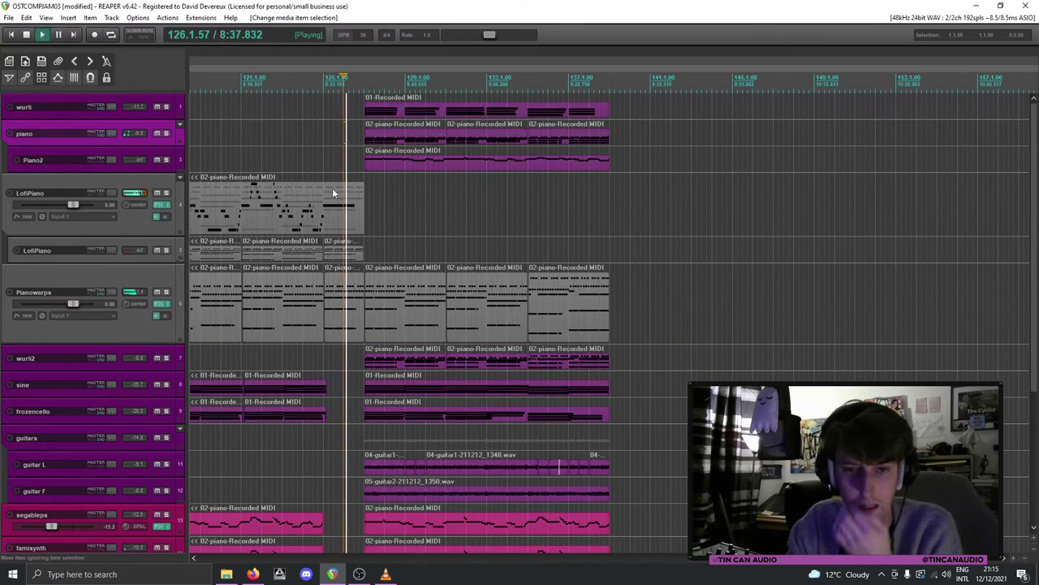
scroll(372, 197, "up", 3)
left_click(615, 298)
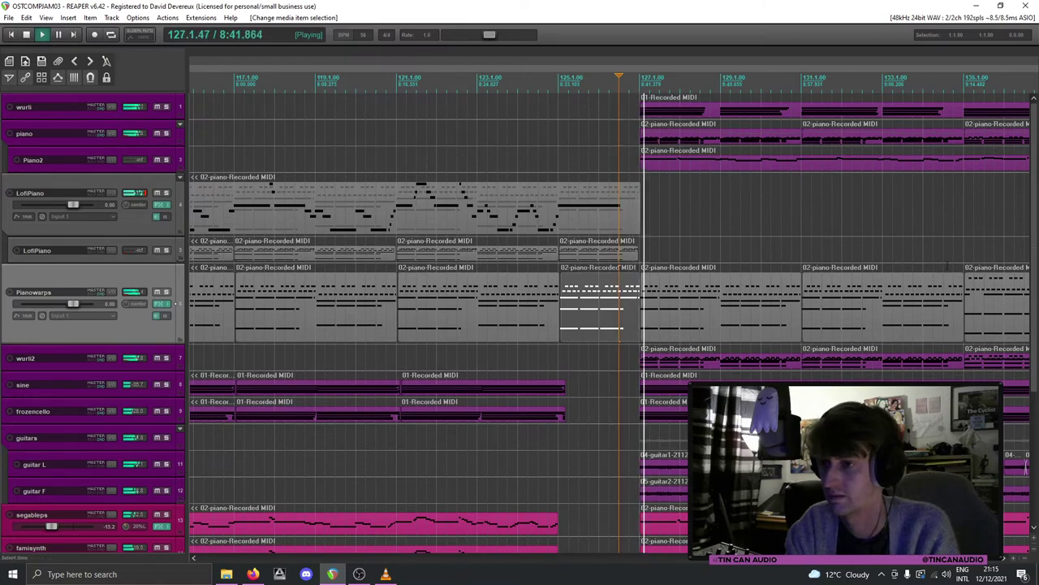
scroll(619, 226, "down", 3)
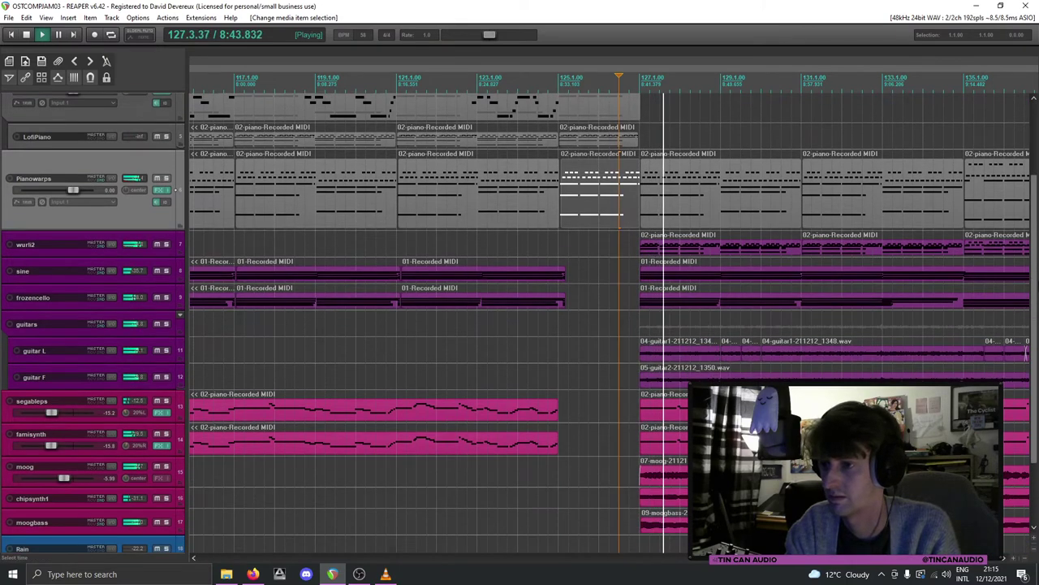
scroll(620, 226, "down", 3)
scroll(972, 328, "down", 5)
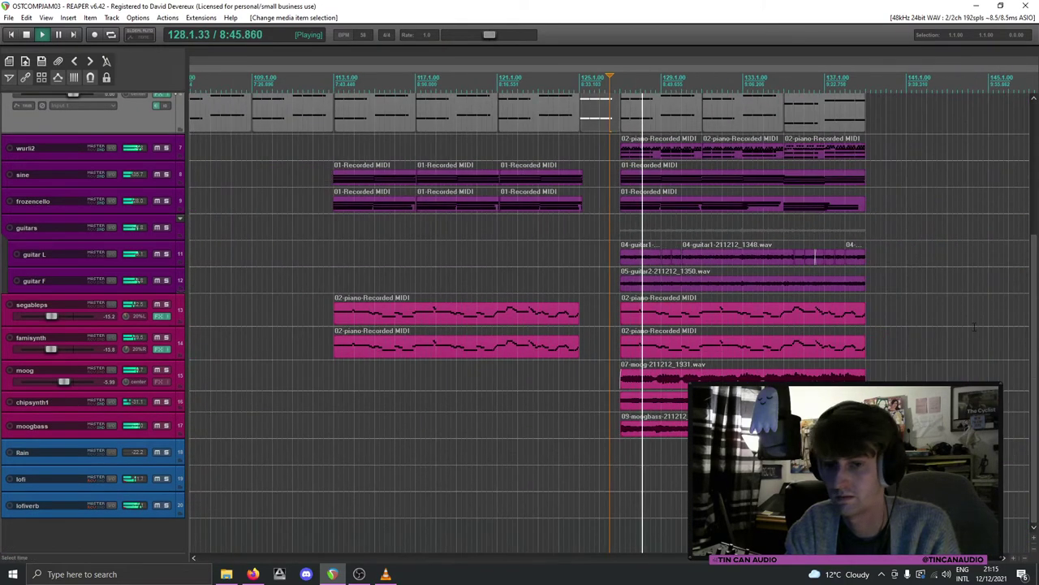
Step: Solo the chipsynth1 track briefly during playback, unsolo it, and set its volume to about -23.4 dB
left_click_drag(1034, 333, 1025, 280)
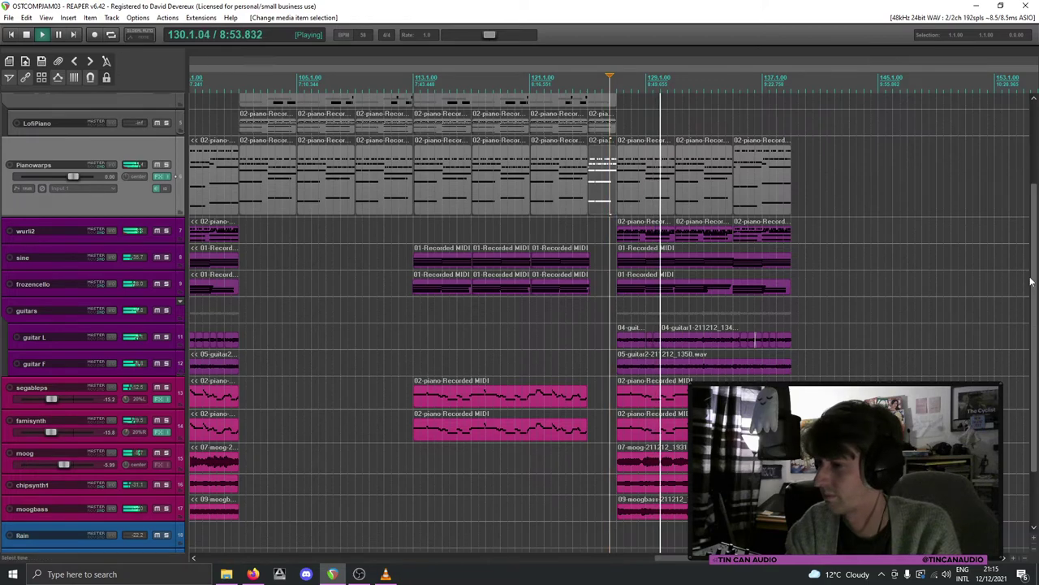
scroll(1007, 345, "down", 3)
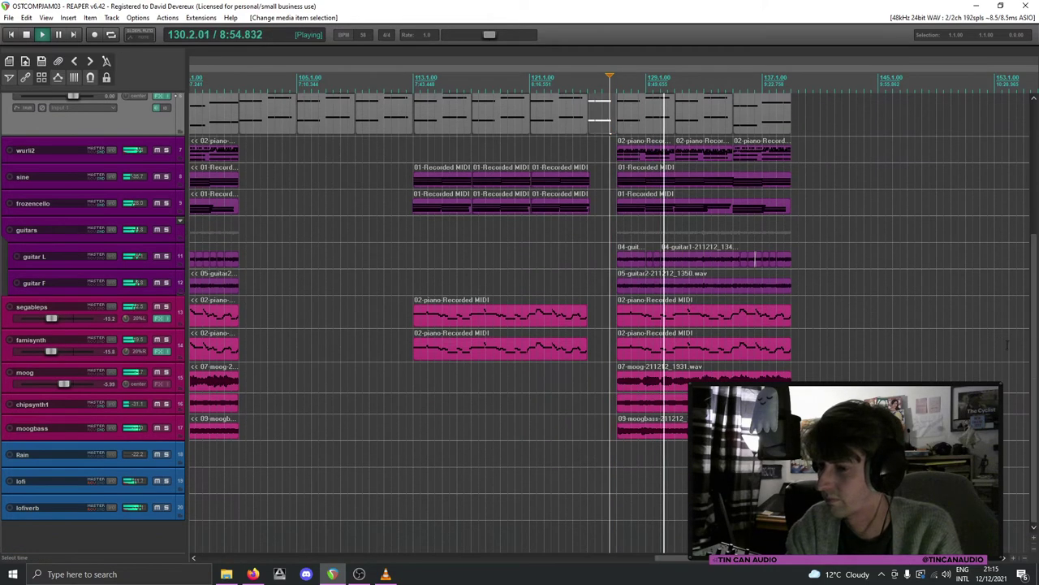
left_click(166, 404)
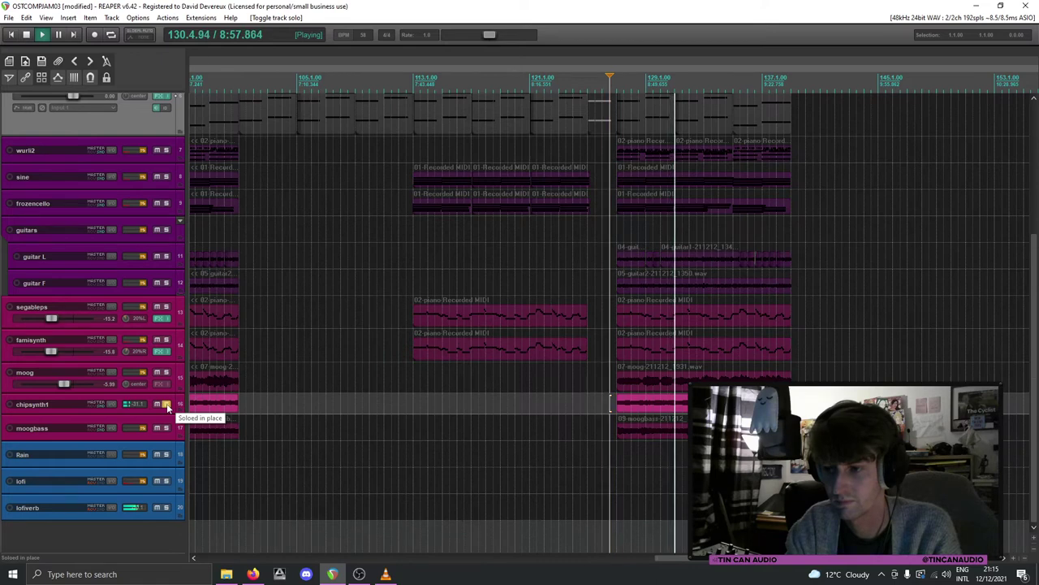
left_click(166, 404)
left_click_drag(122, 415, 117, 422)
left_click_drag(33, 414, 41, 416)
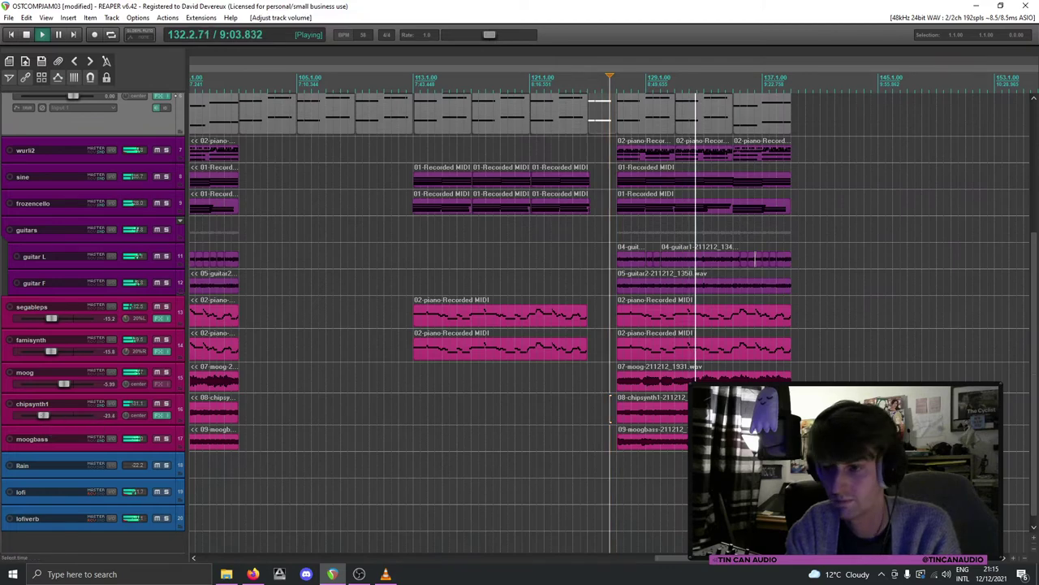
left_click(711, 376)
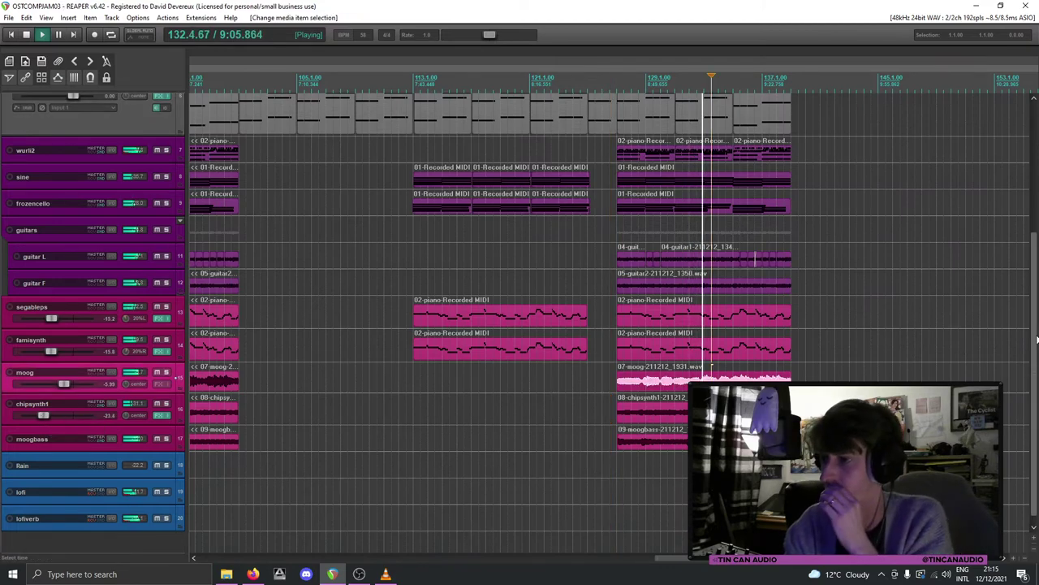
Step: Move the two LofiPiano tracks and Pianowarps directly below the guitar tracks, with Pianowarps above LofiPiano
scroll(1037, 209, "up", 5)
scroll(1037, 210, "up", 1)
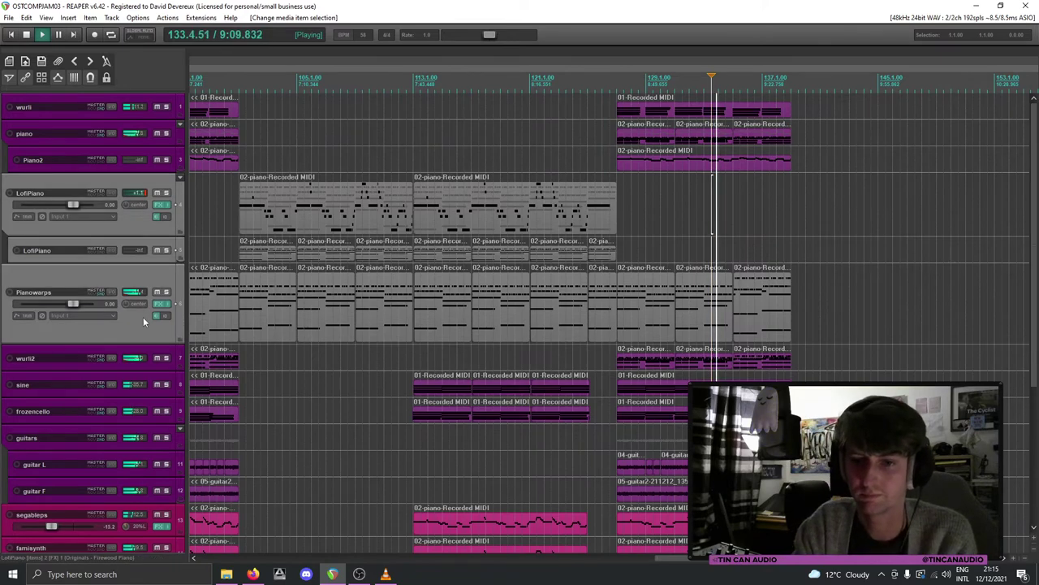
scroll(143, 316, "down", 3)
scroll(143, 316, "down", 2)
scroll(146, 318, "up", 5)
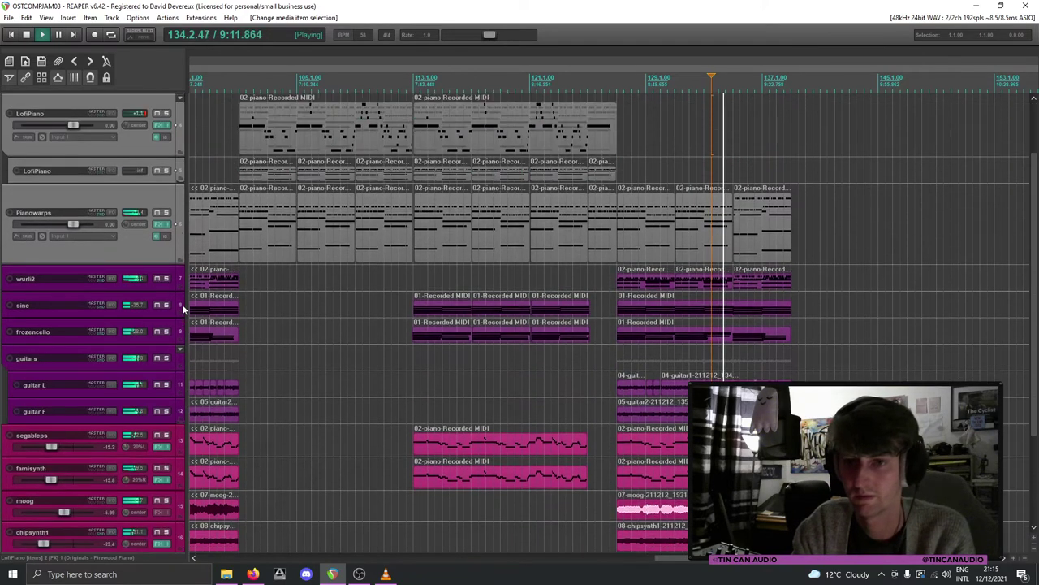
left_click_drag(131, 221, 46, 398)
left_click(124, 384)
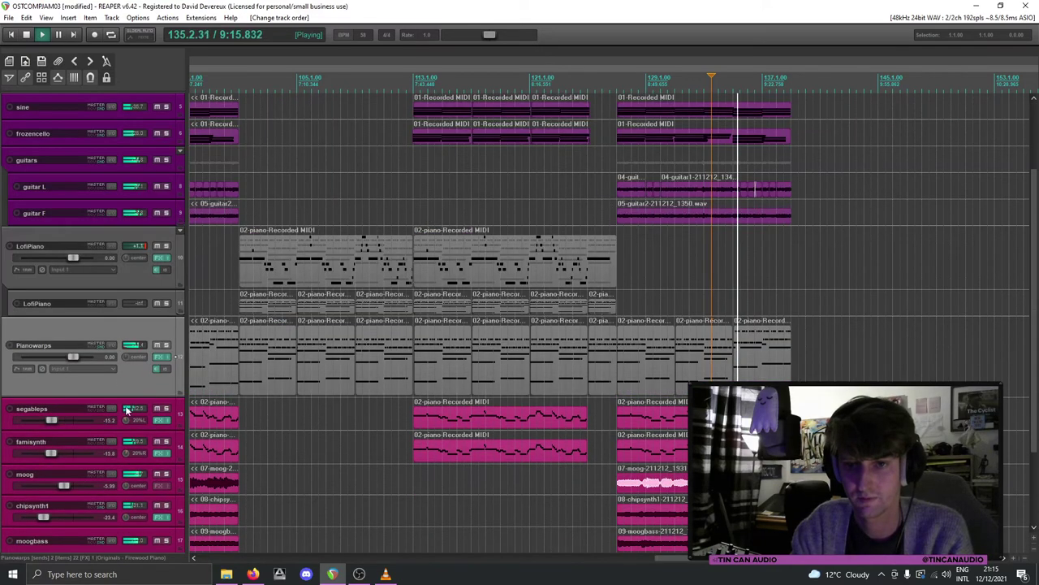
left_click_drag(124, 357, 82, 236)
Step: Set the Pianowarps track's custom colour to the basic purple that matches the tracks above it
right_click(113, 243)
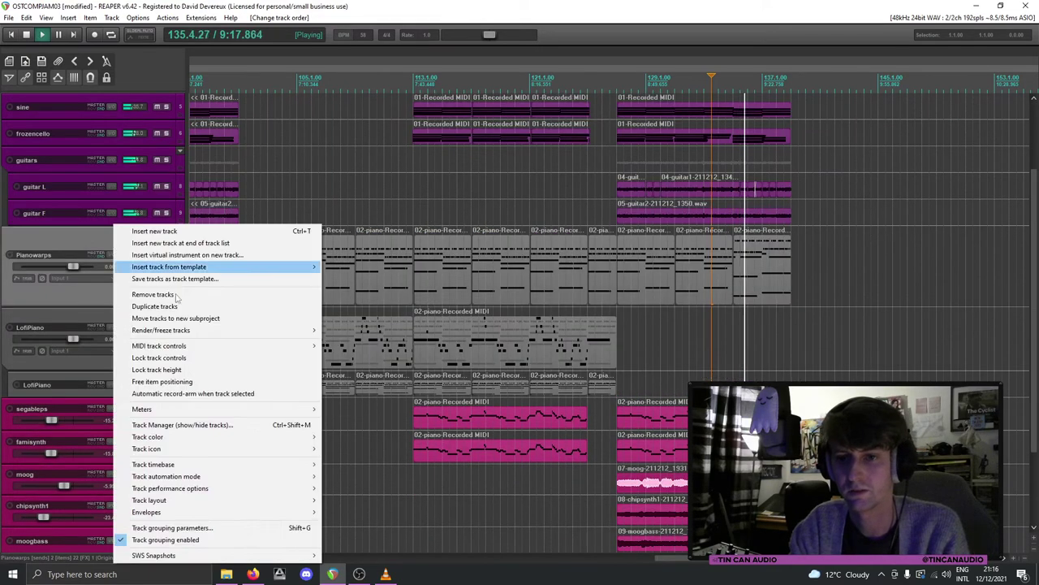
mouse_move(230, 437)
left_click(341, 436)
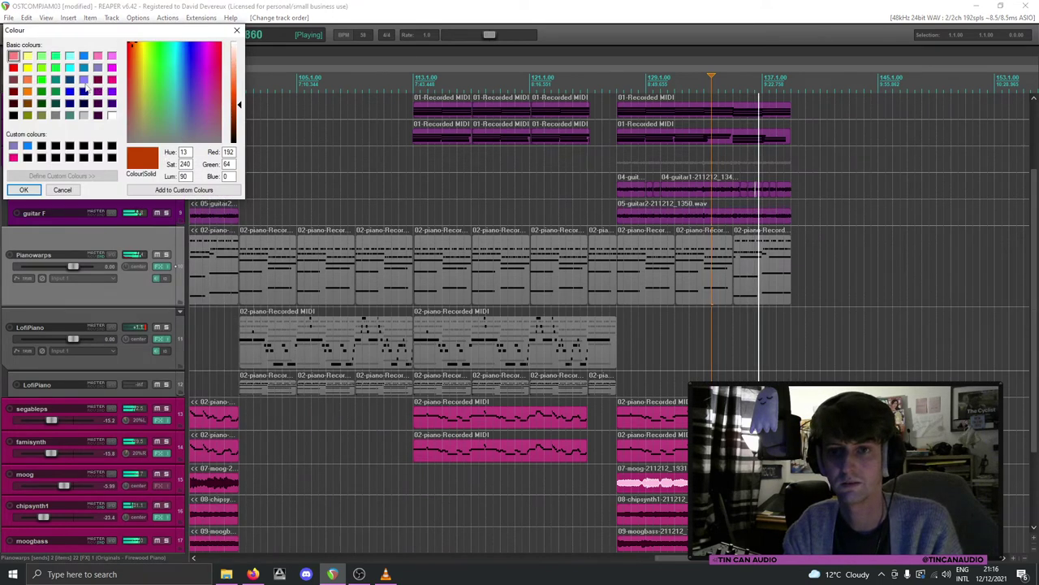
left_click(98, 91)
left_click(24, 189)
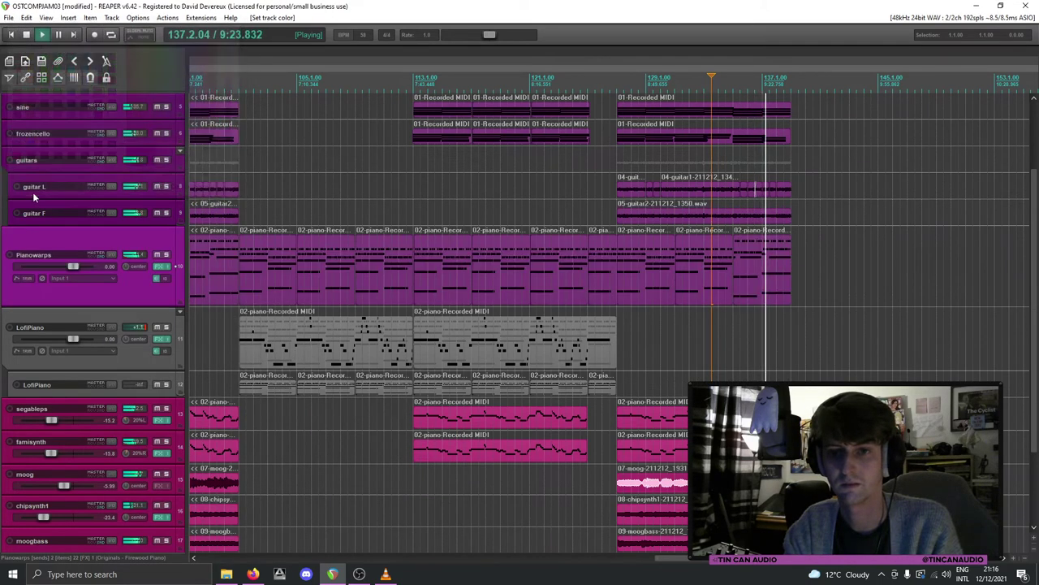
Step: Colour both LofiPiano tracks with the saved custom pink (red 255, green 0, blue 128)
left_click(149, 391)
right_click(150, 390)
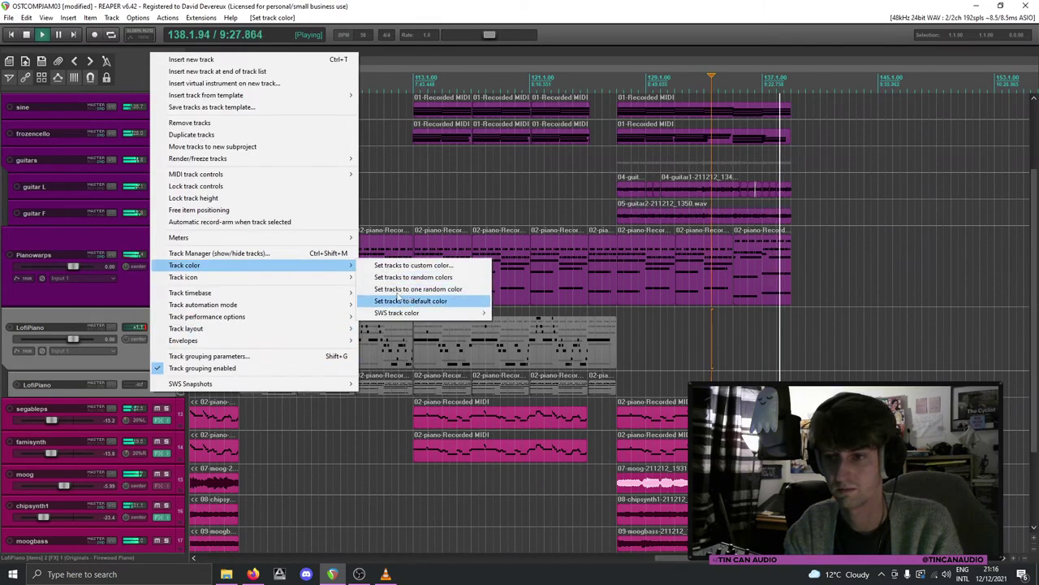
left_click(369, 265)
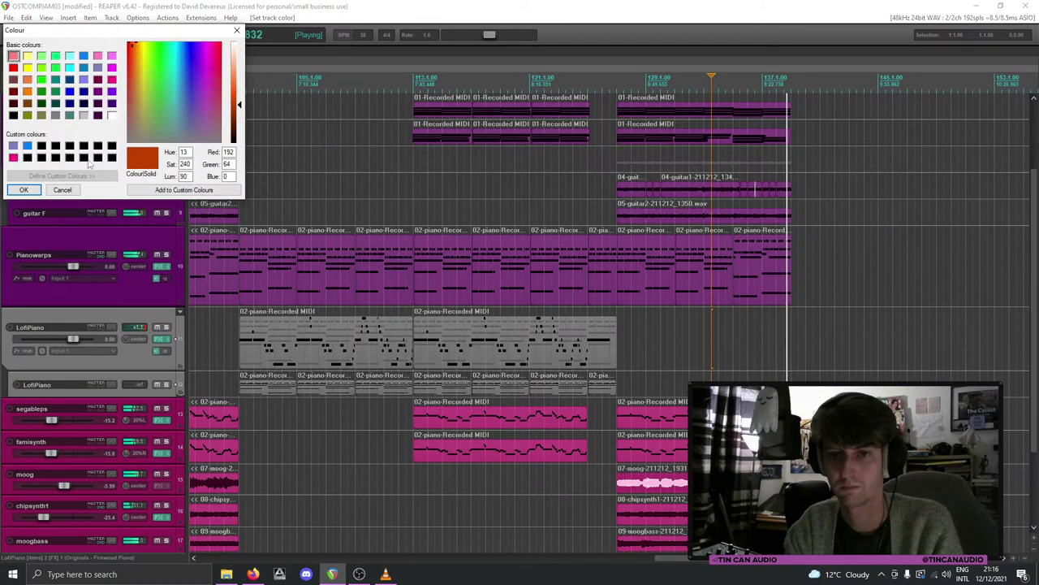
left_click(12, 158)
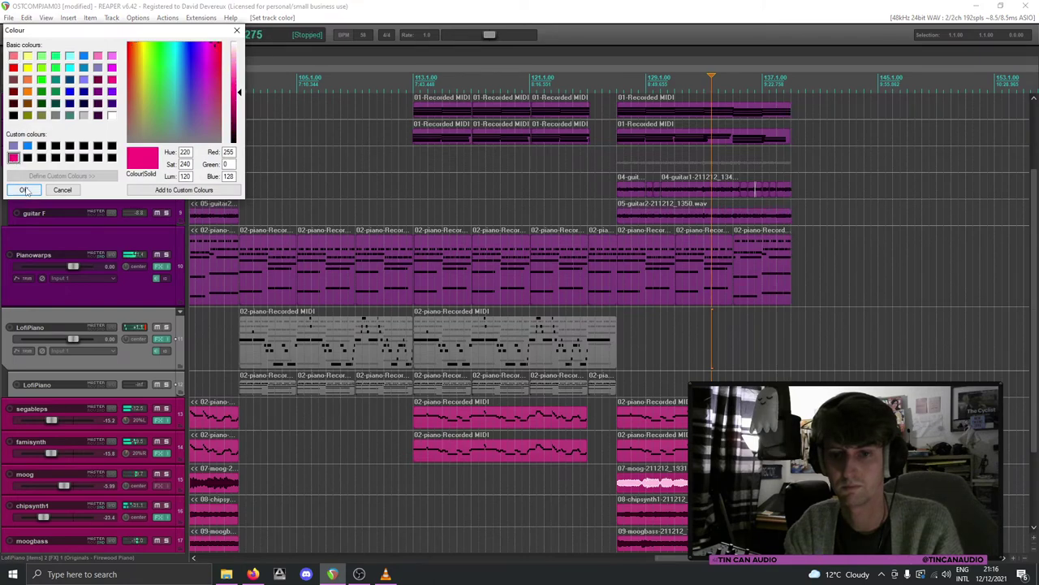
left_click(24, 190)
left_click(491, 345)
scroll(636, 388, "down", 2)
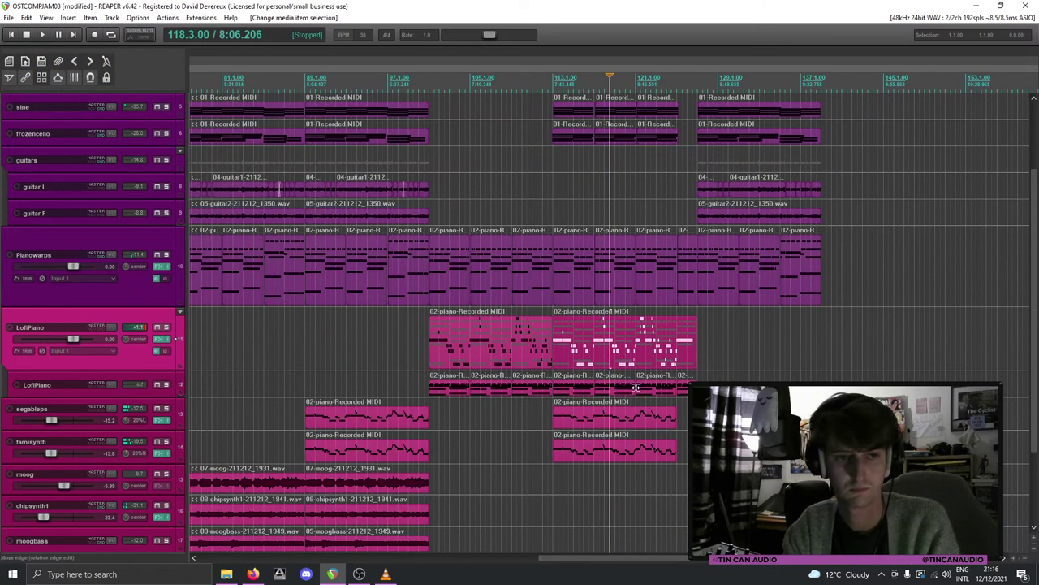
key("ctrl+s")
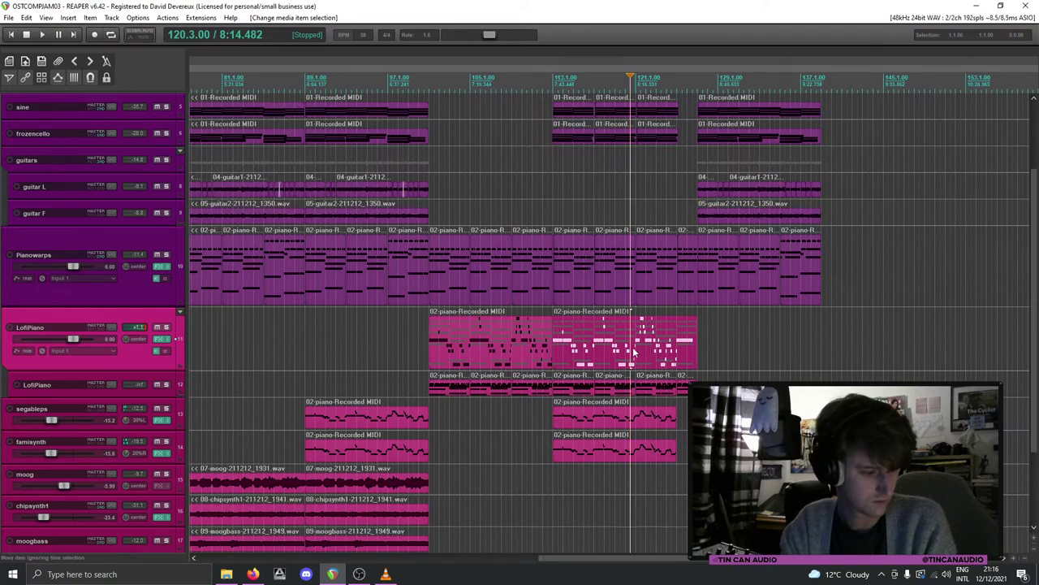
Step: Copy the closing Piano2 and frozencello items from the Main Menu section and paste them at bar 139, after the last section
scroll(671, 289, "down", 2)
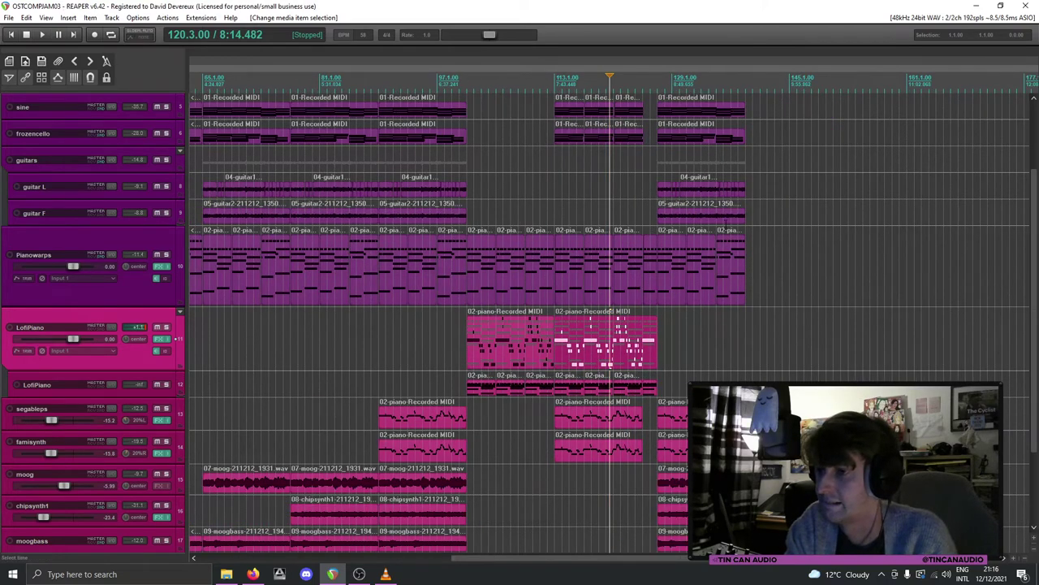
left_click(726, 255)
scroll(726, 255, "down", 2)
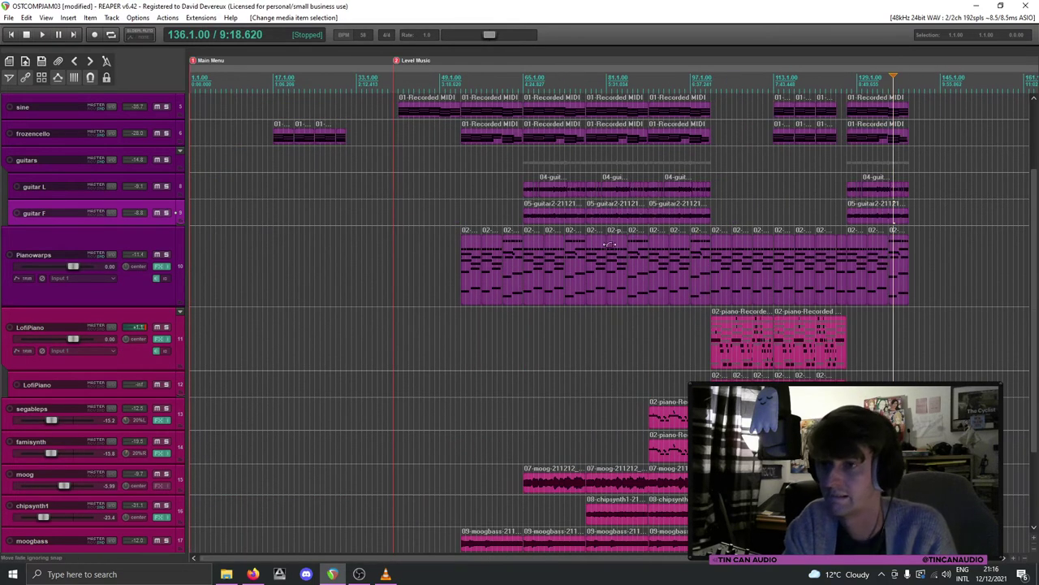
left_click(344, 138)
scroll(343, 138, "down", 2)
scroll(1008, 126, "up", 3)
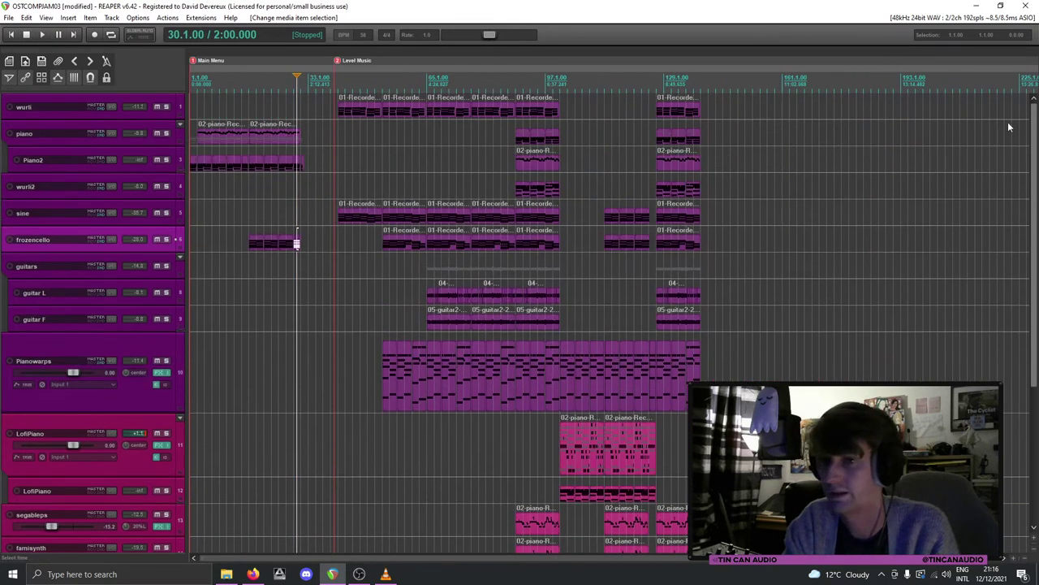
left_click(299, 165)
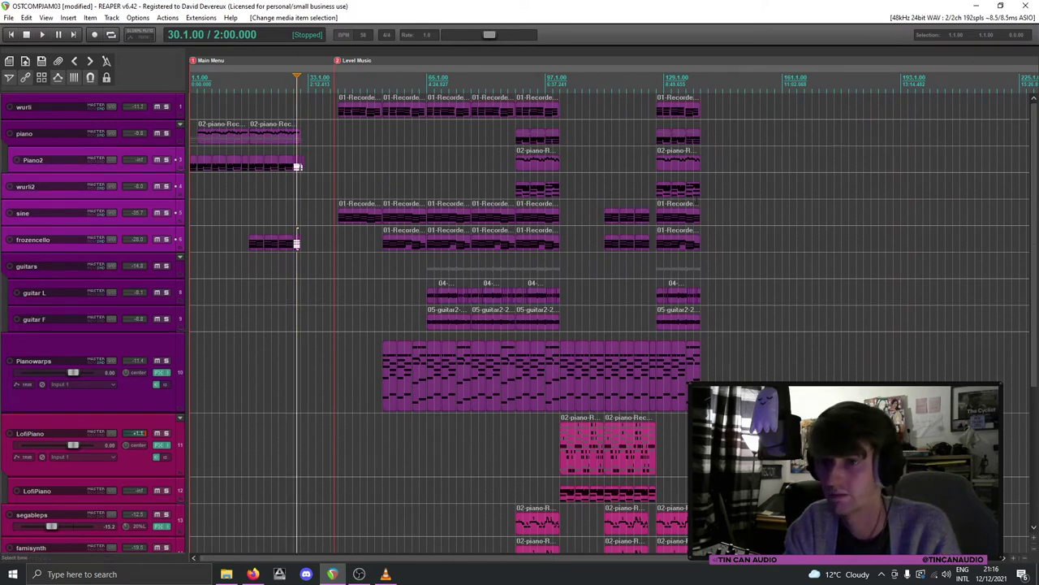
left_click_drag(698, 166, 710, 167)
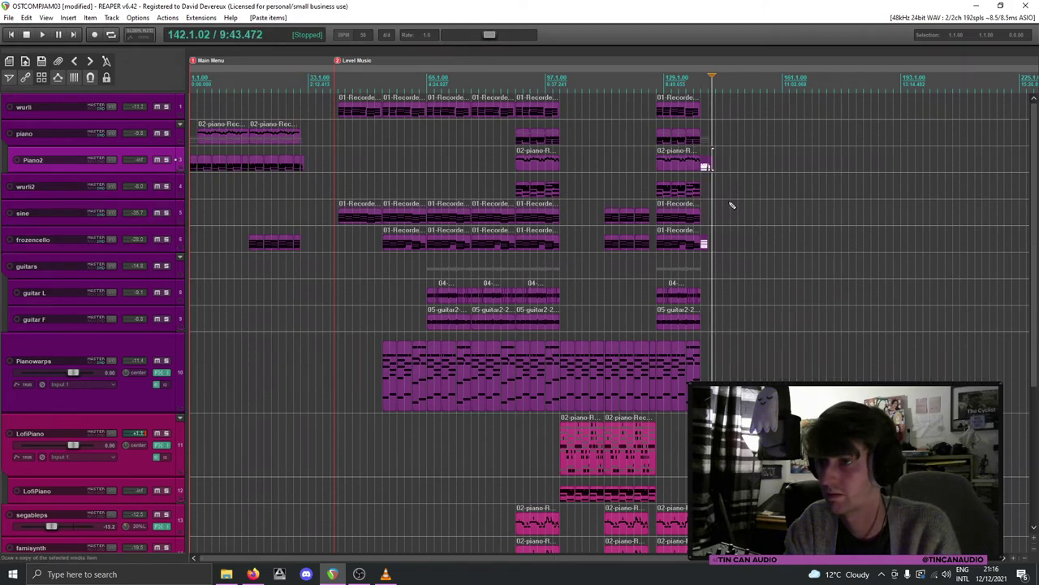
Step: Play the transition into the pasted ending and replay it from bar 139 to check the Piano2 and frozencello items
key("space")
scroll(703, 173, "up", 5)
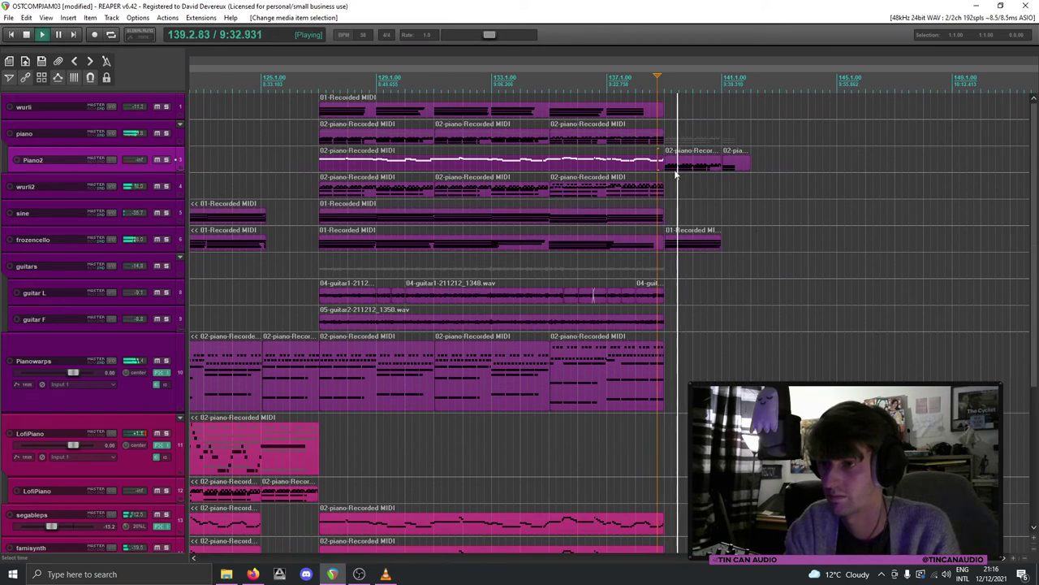
scroll(690, 211, "up", 4)
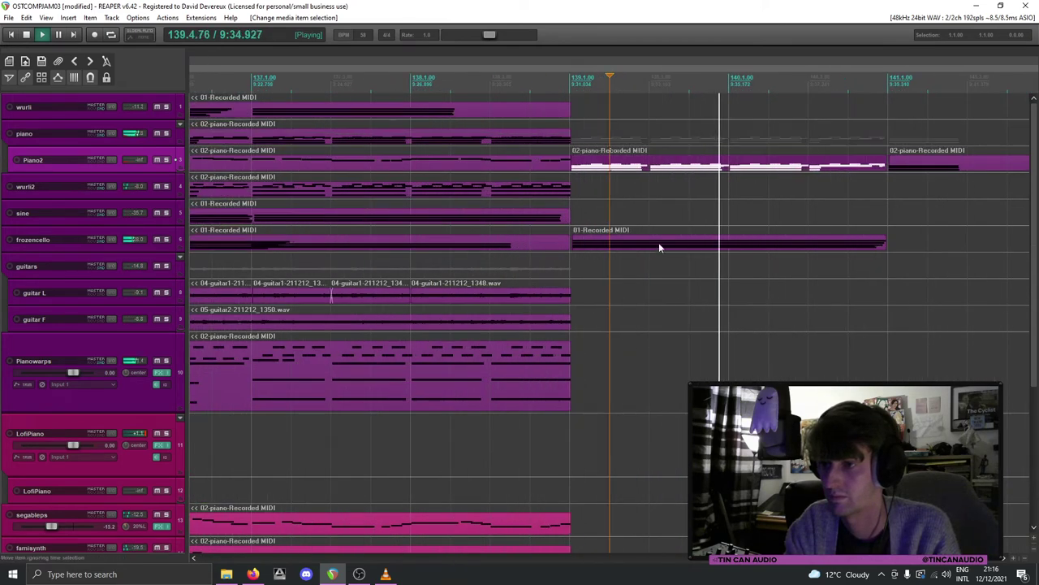
left_click(658, 242)
left_click(575, 163, "ctrl")
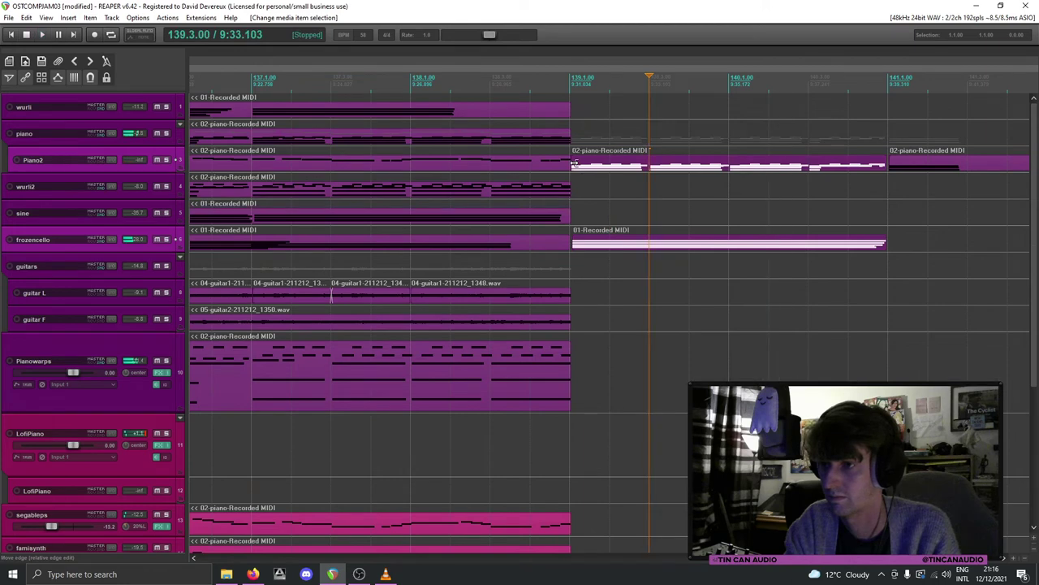
left_click(575, 163)
left_click(613, 244, "ctrl")
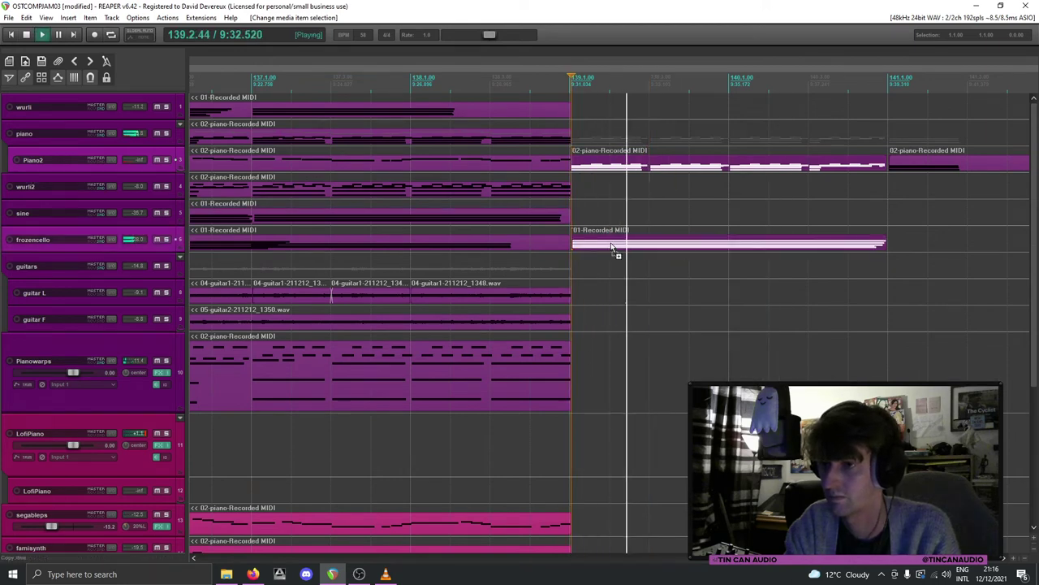
scroll(627, 244, "down", 3)
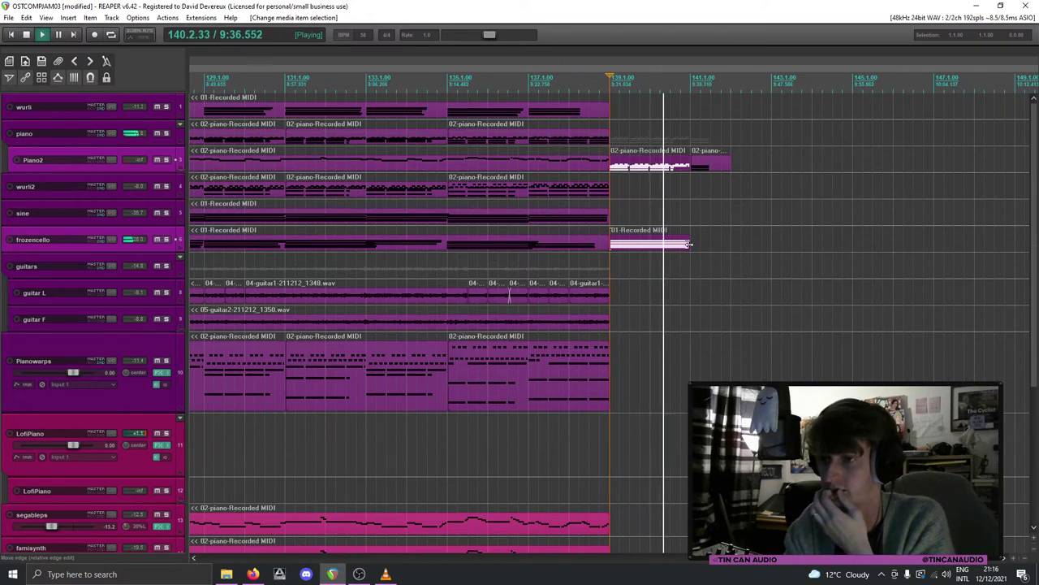
Step: Copy the two Piano2 ending items onto the Pianowarps track, starting at bar 139
left_click(660, 169)
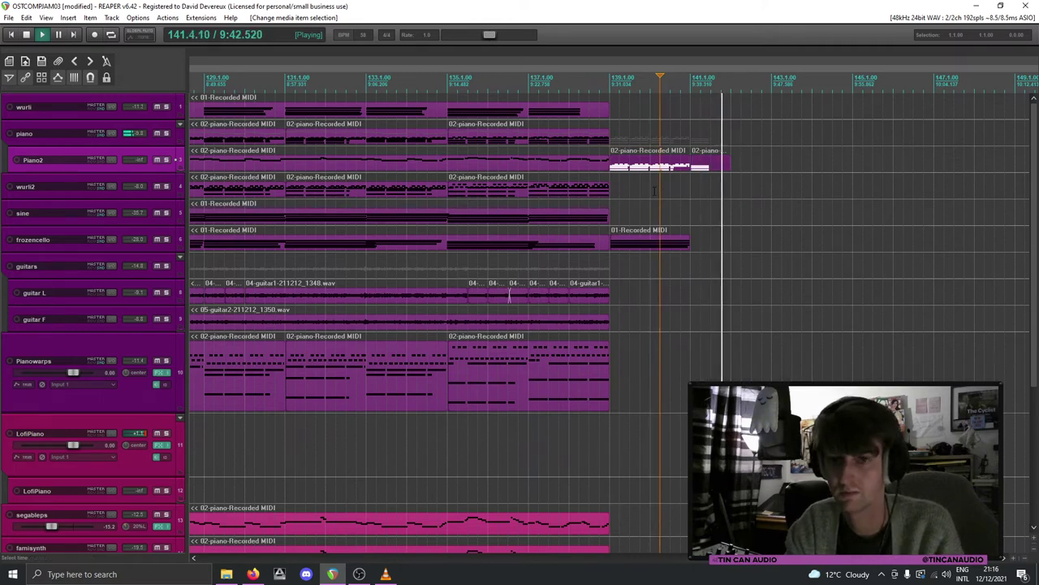
key("space")
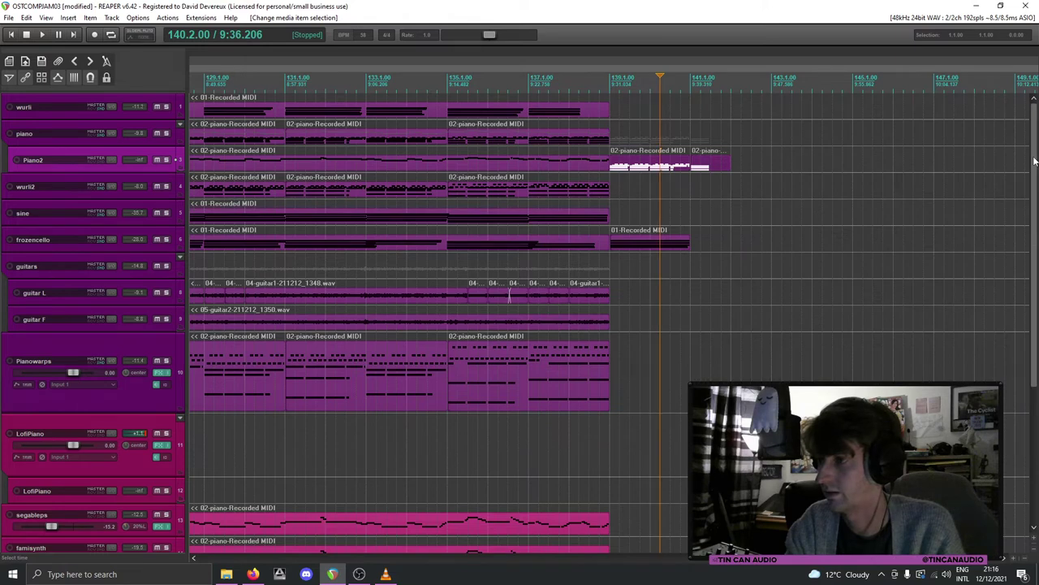
scroll(1037, 209, "down", 3)
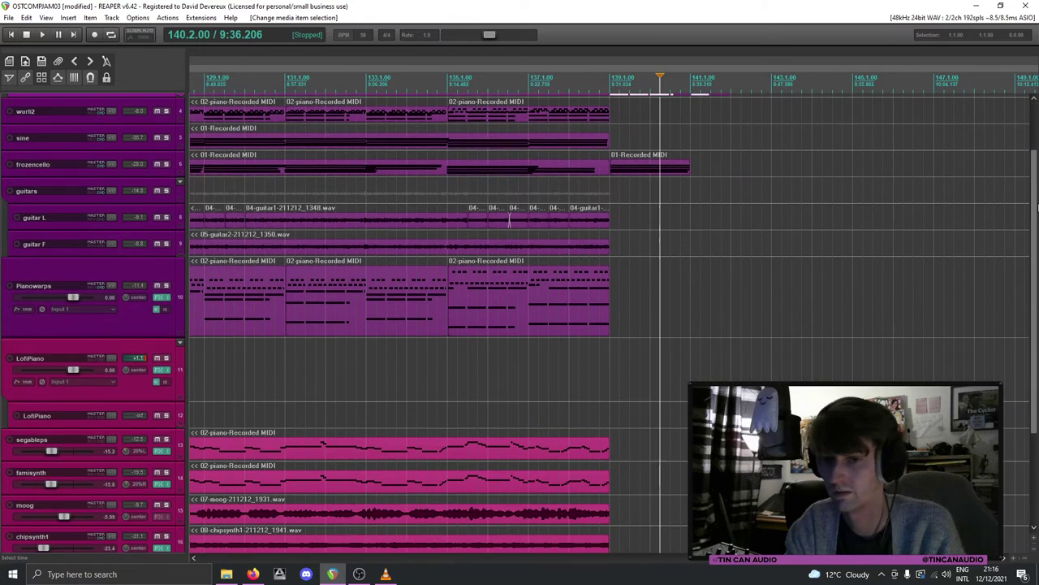
left_click(624, 316)
left_click_drag(625, 315, 731, 317)
Step: Play the ending from bar 139 with the added Pianowarps items and review the surrounding tracks
key("space")
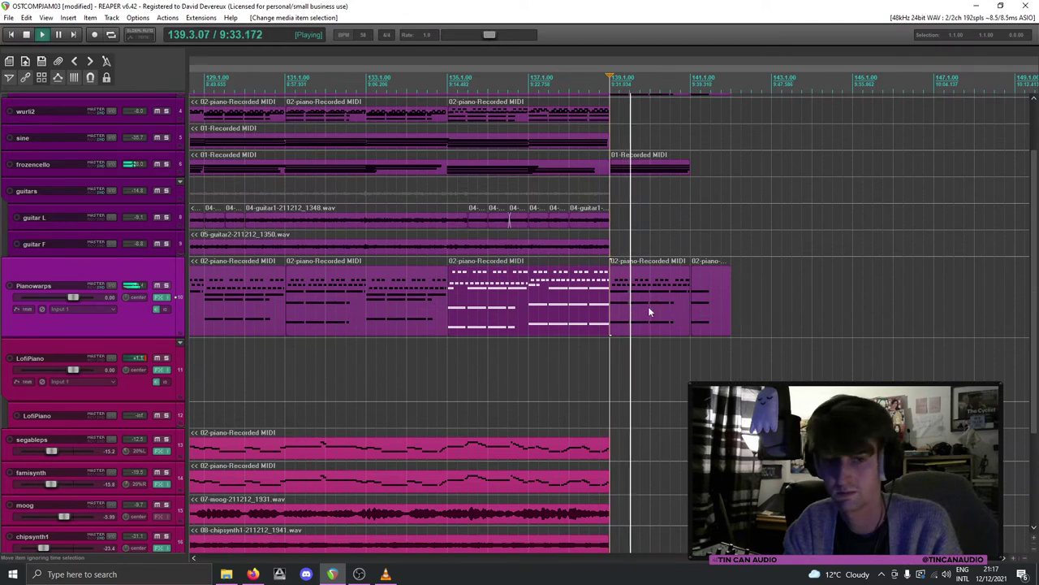
left_click(649, 312)
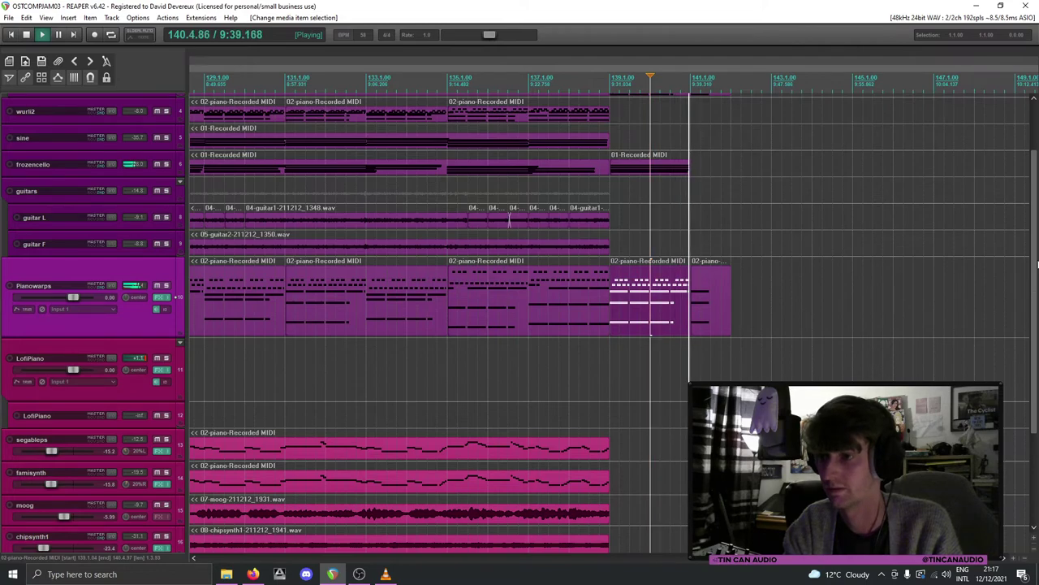
scroll(1038, 264, "up", 1)
scroll(1038, 254, "up", 3)
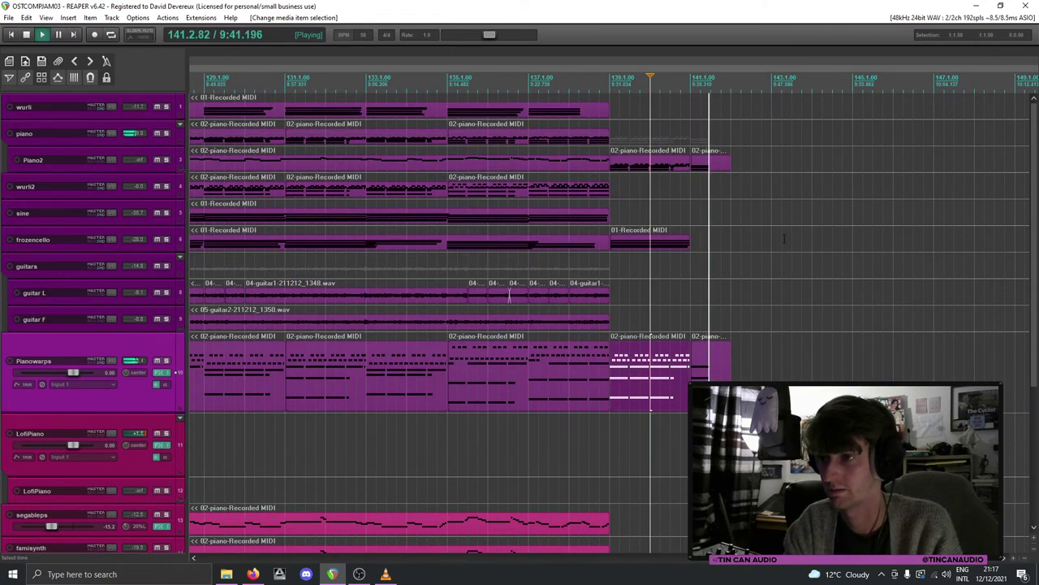
scroll(679, 258, "down", 3)
key("space")
left_click(589, 358)
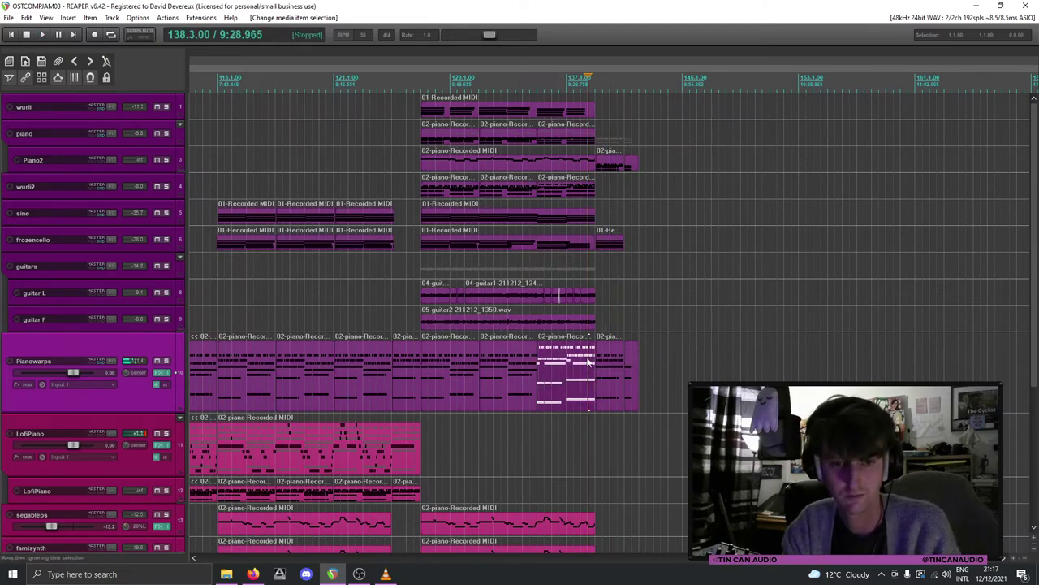
scroll(592, 358, "down", 3)
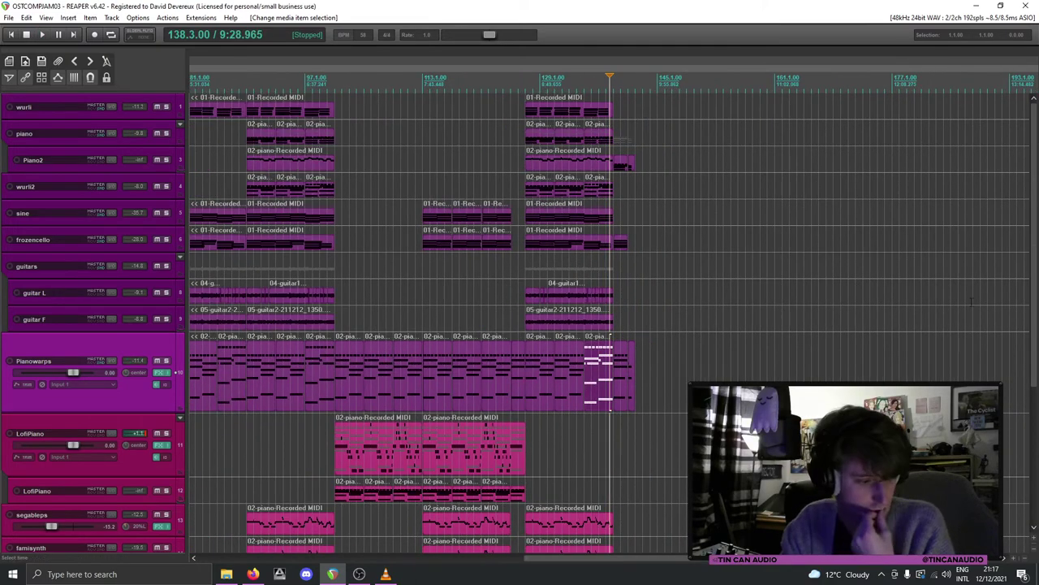
scroll(442, 323, "down", 2)
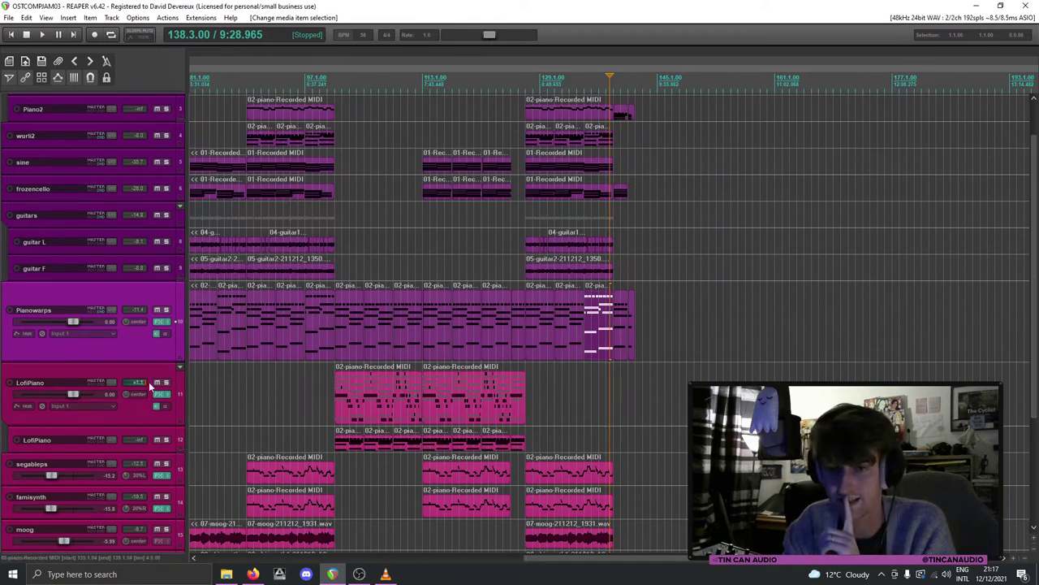
Step: Insert a new track directly below moogbass and increase its height
scroll(268, 463, "down", 6)
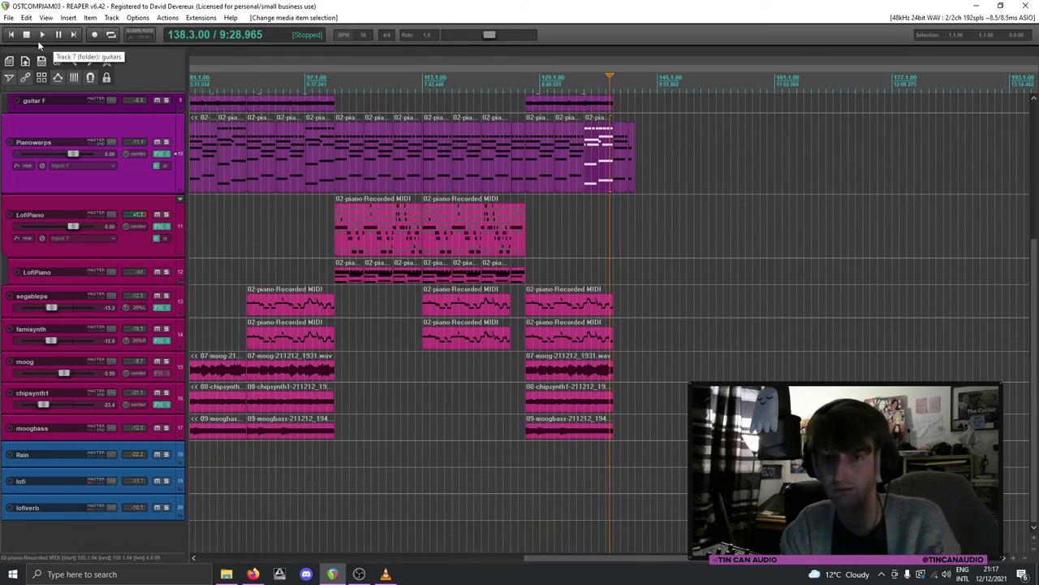
left_click(10, 35)
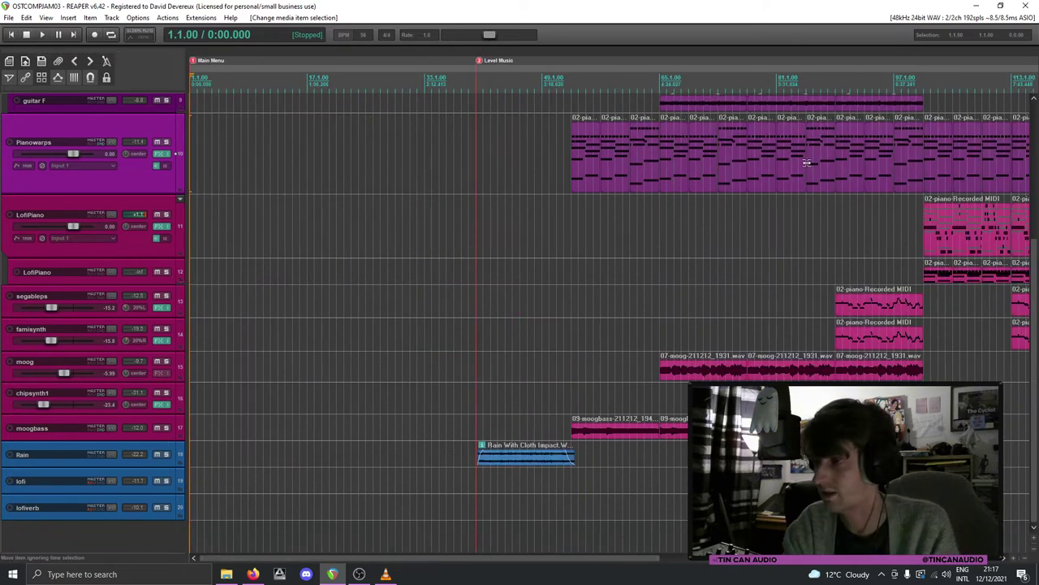
key("minus")
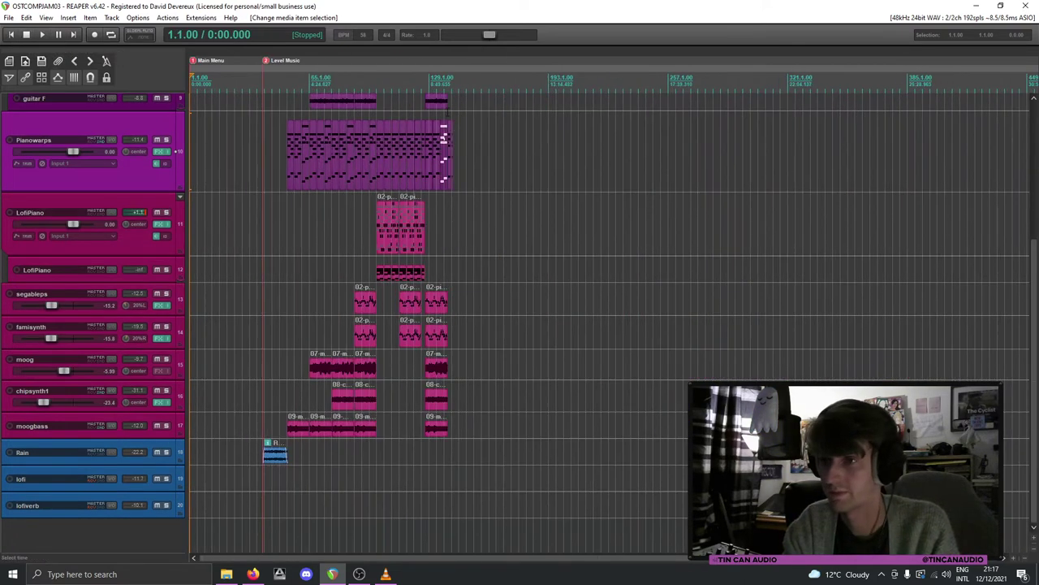
left_click(430, 185)
key("plus")
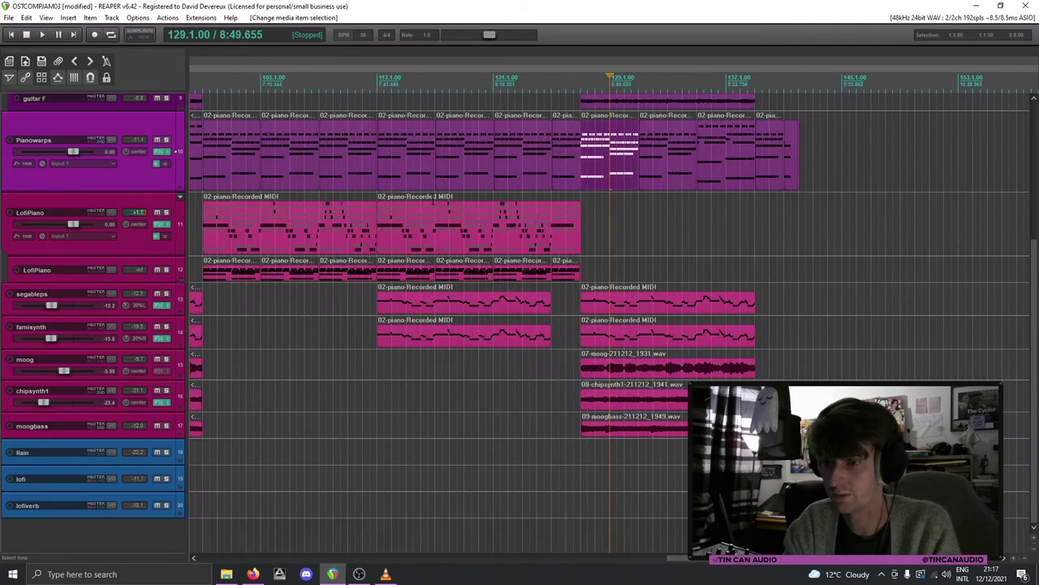
left_click(141, 435)
key("ctrl+t")
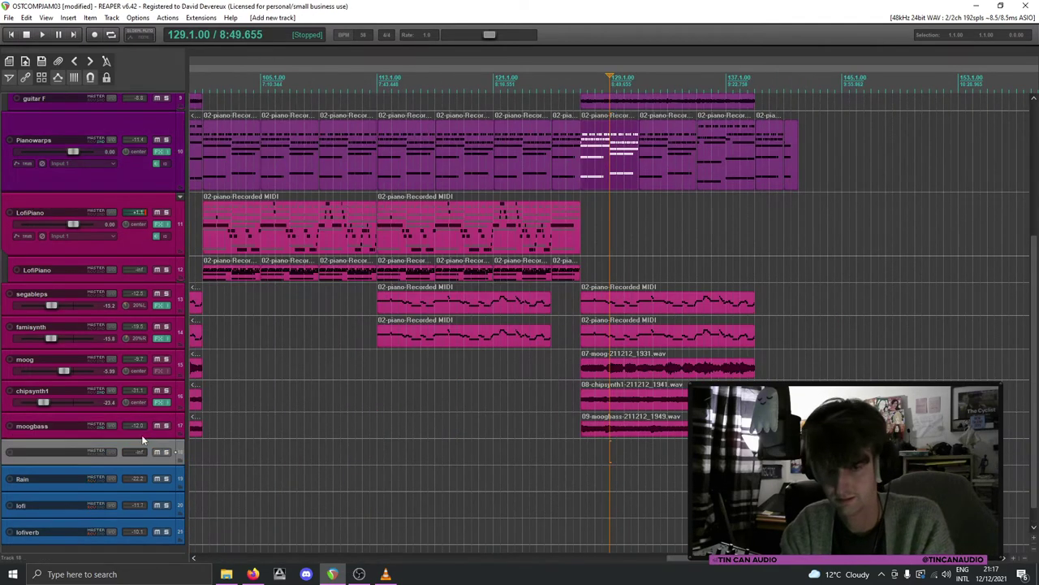
left_click_drag(151, 464, 156, 503)
Step: Try the VPROM instrument on the new track and remove it again
left_click(158, 483)
left_click_drag(147, 35, 523, 114)
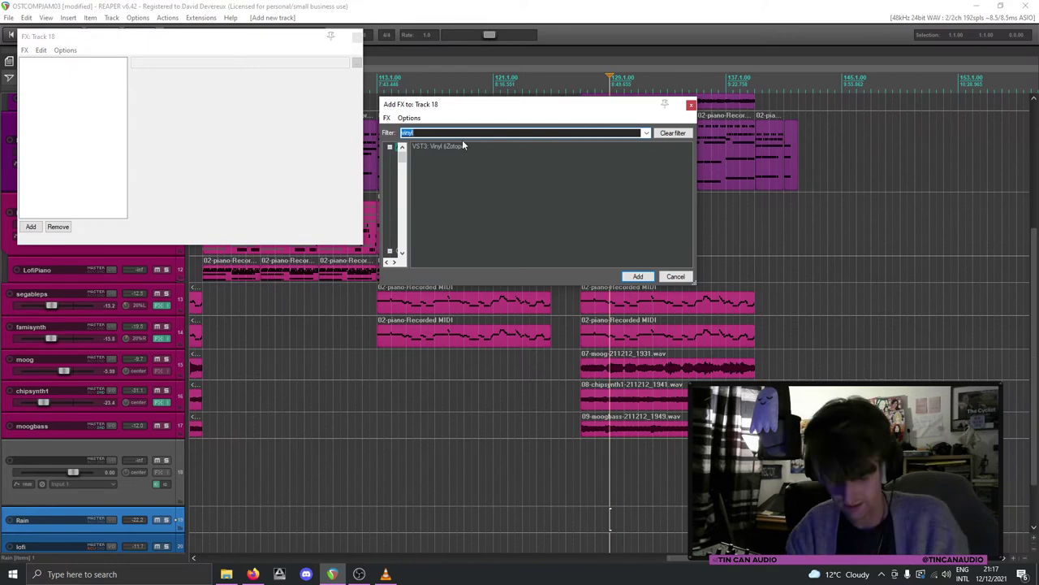
type("labs")
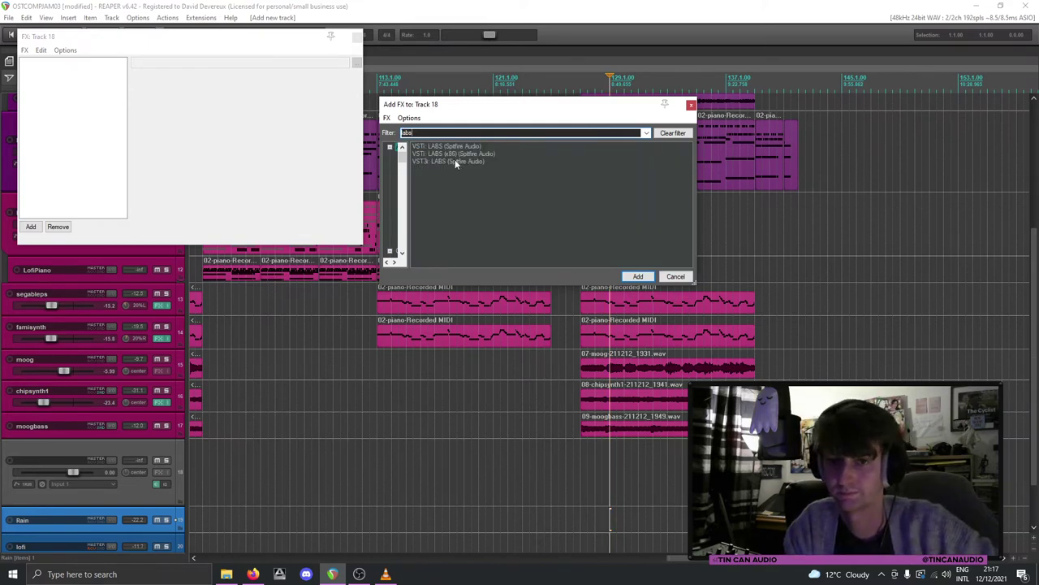
key("BackSpace")
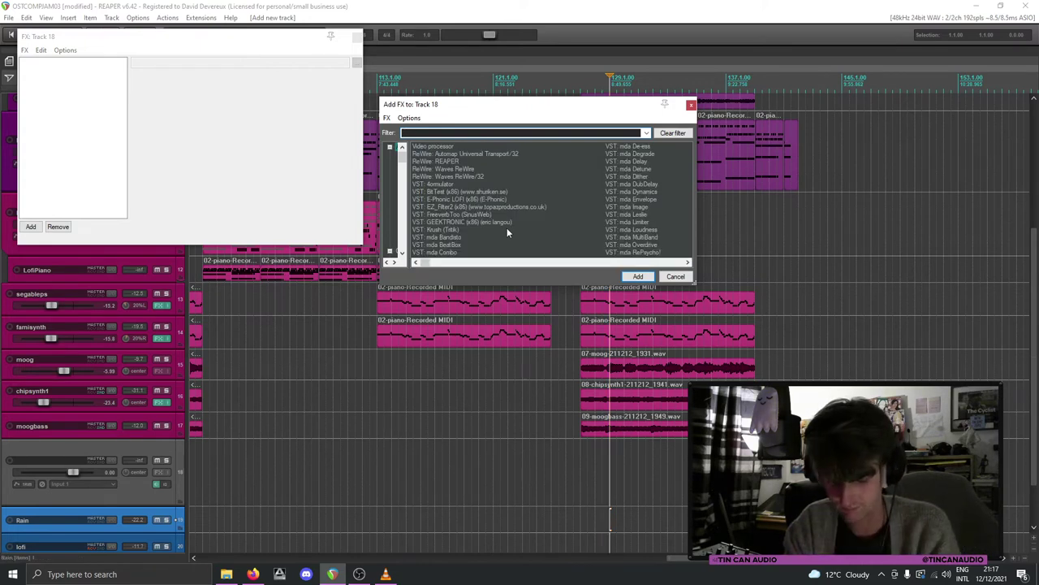
type("vprom")
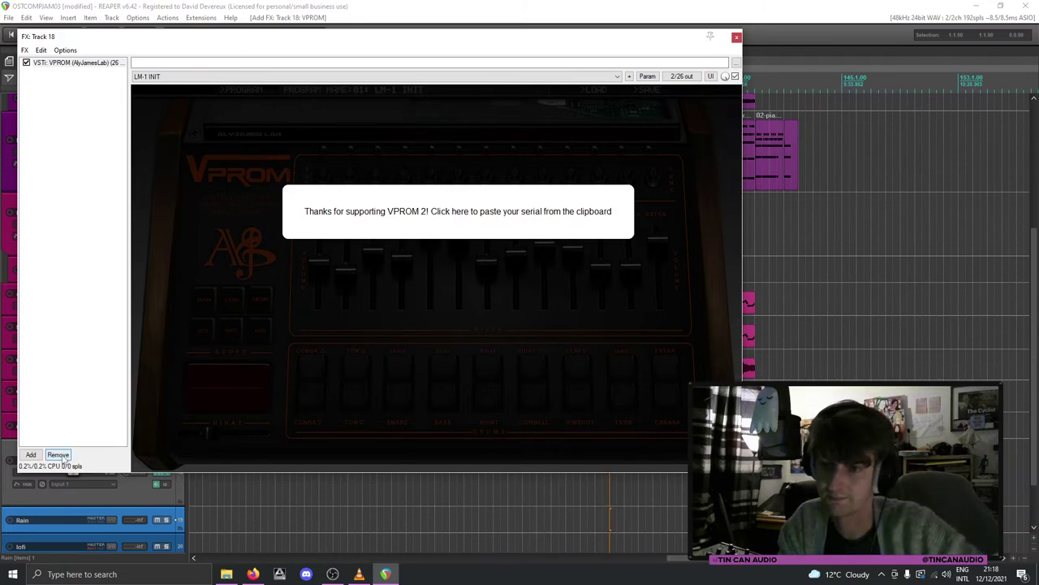
left_click(58, 455)
Step: Add the VST3i LABS (Spitfire Audio) instrument with the Choir: Long preset to the new track
left_click(31, 455)
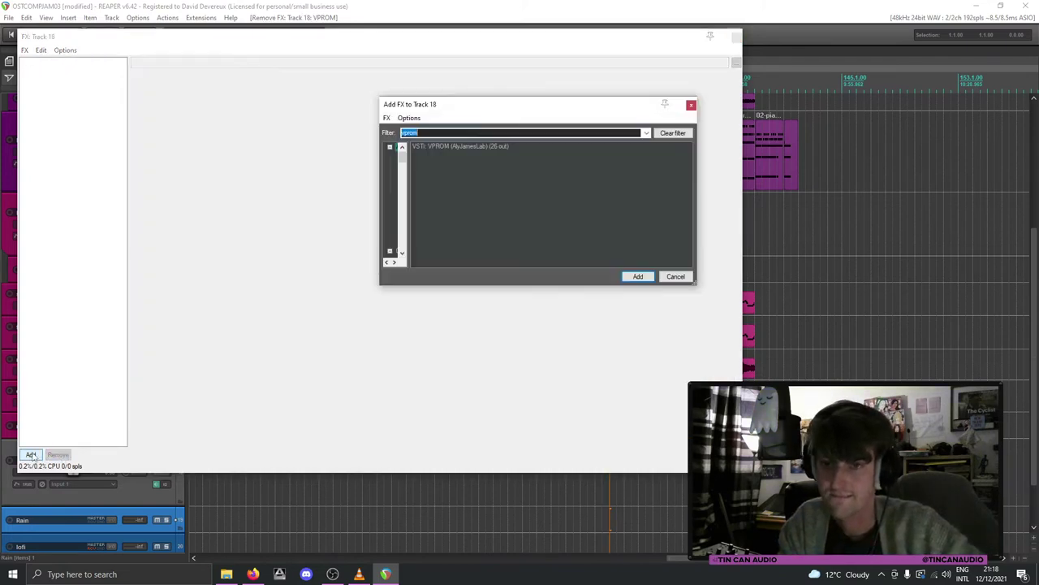
type("abs")
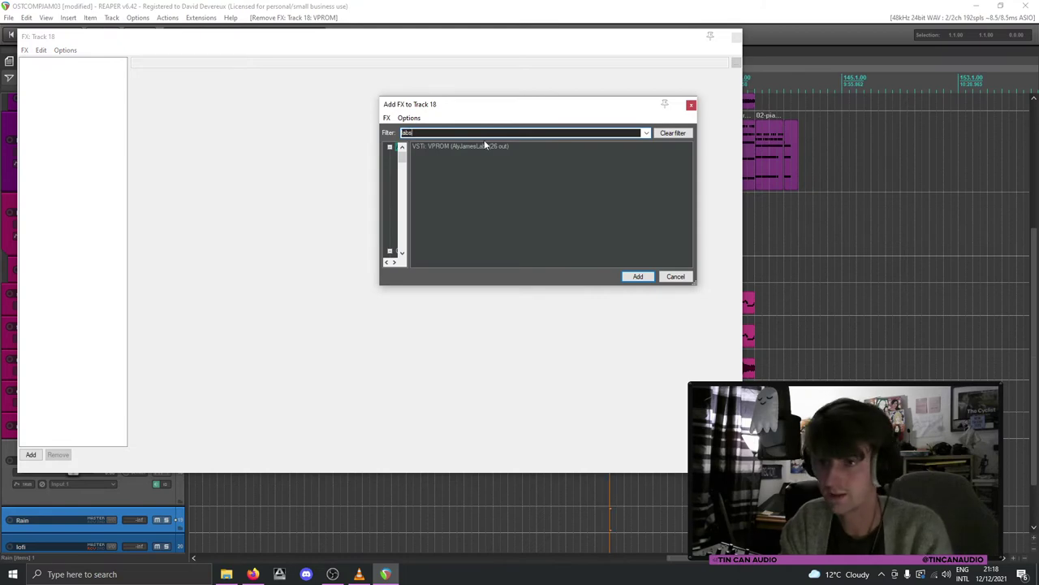
double_click(474, 162)
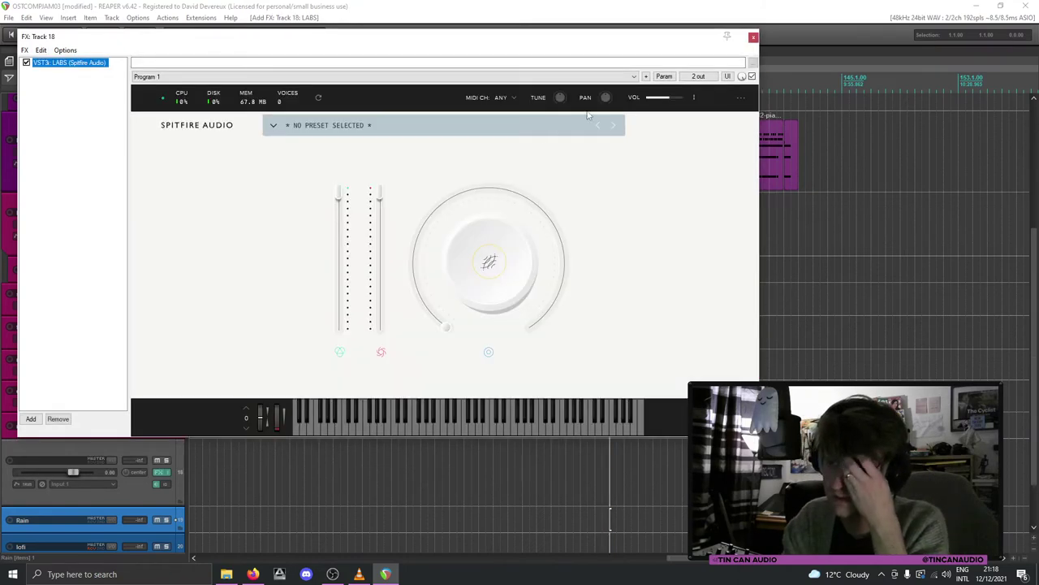
left_click(274, 126)
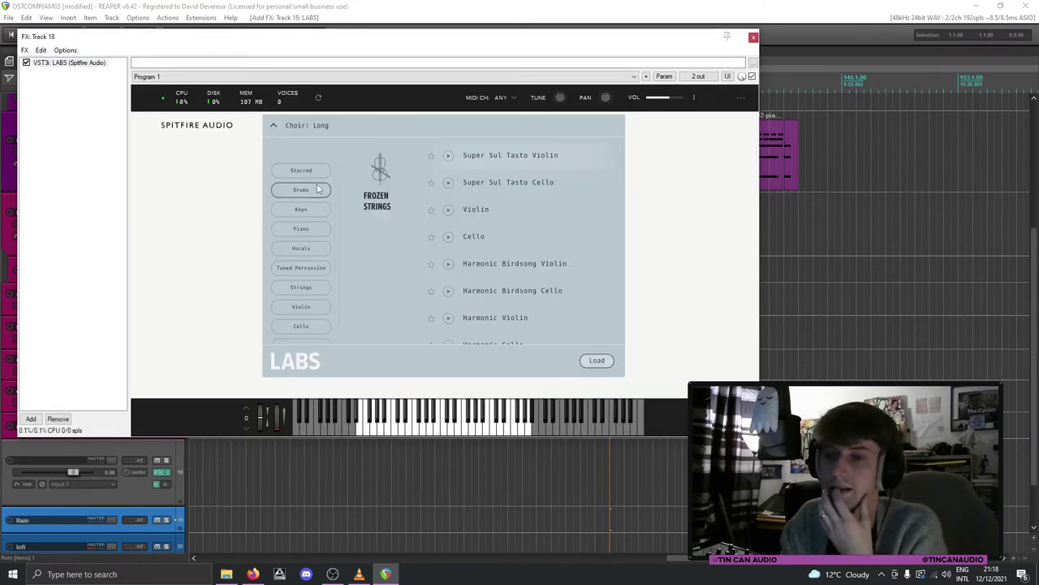
left_click(754, 37)
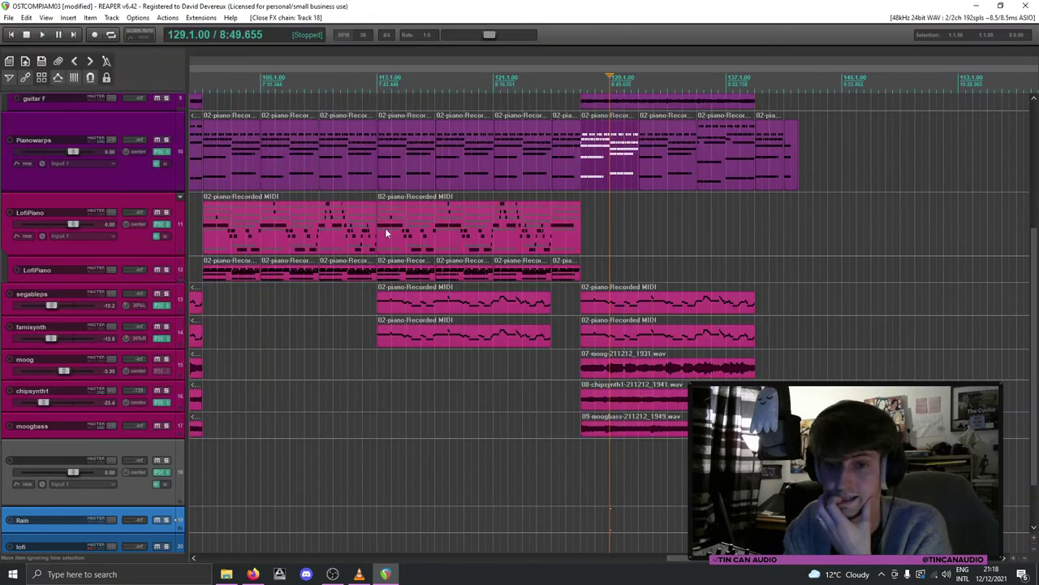
Step: Copy the last full section's frozencello item onto the new LABS track at bar 127 and play it from there
left_click(623, 166)
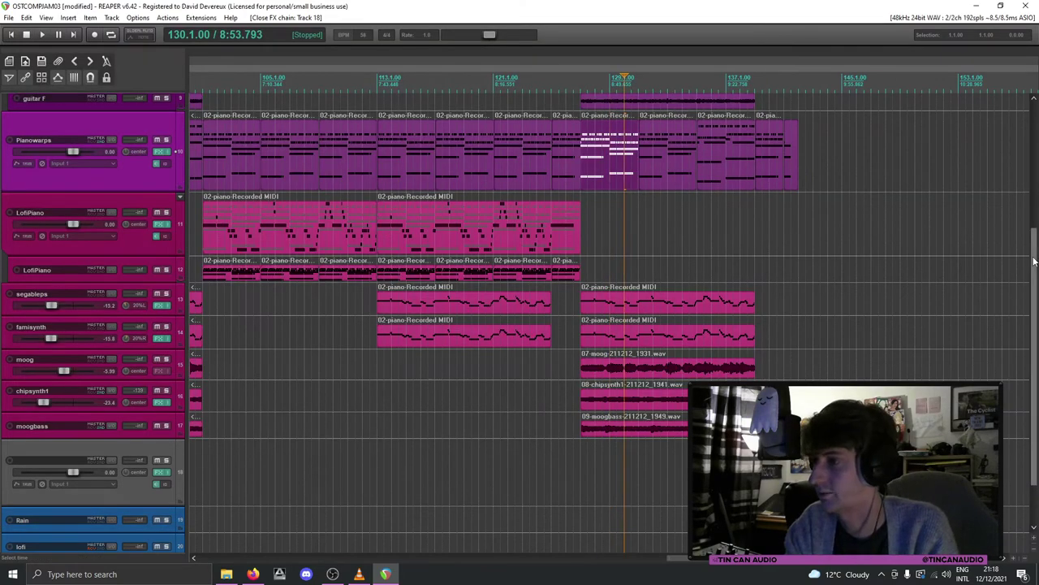
scroll(1034, 166, "up", 3)
scroll(1035, 165, "up", 1)
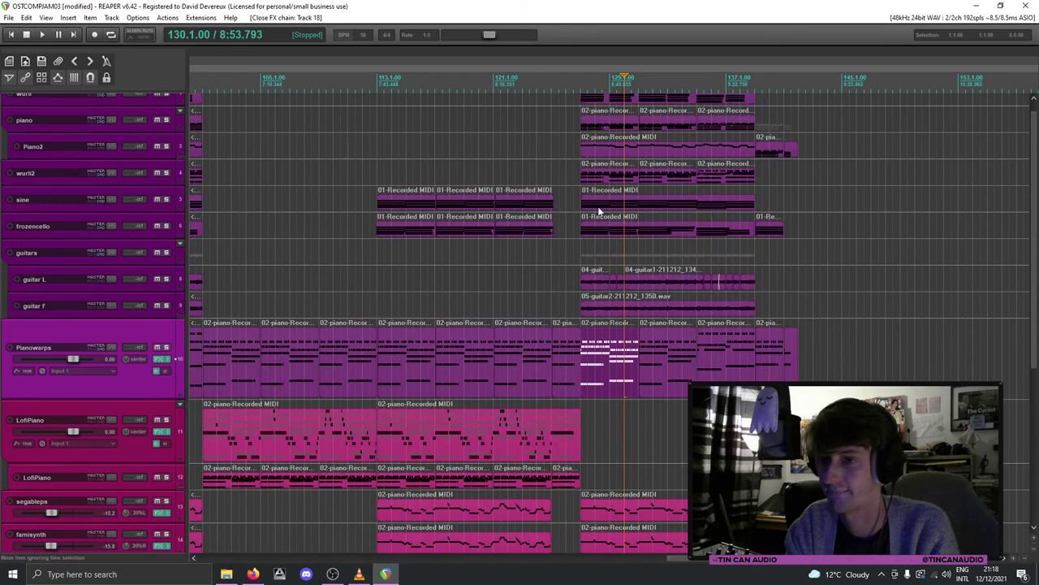
left_click(599, 212)
left_click(597, 230)
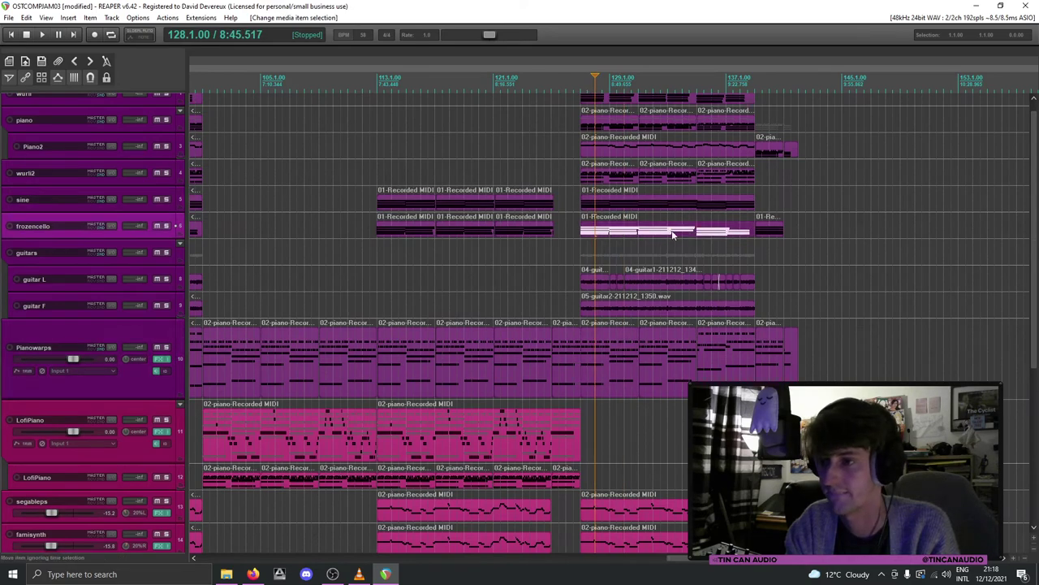
scroll(1036, 251, "down", 6)
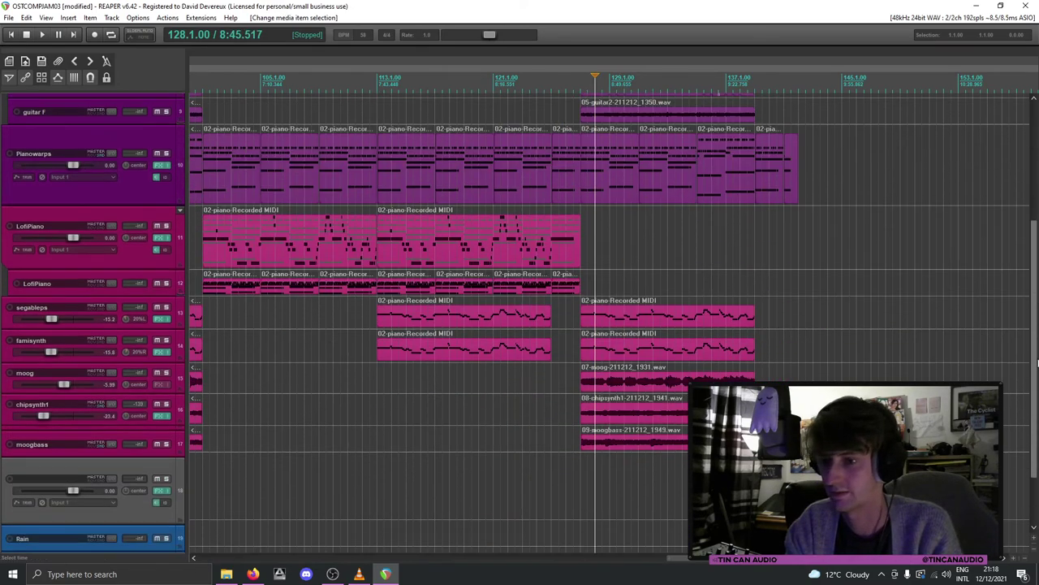
left_click(581, 437)
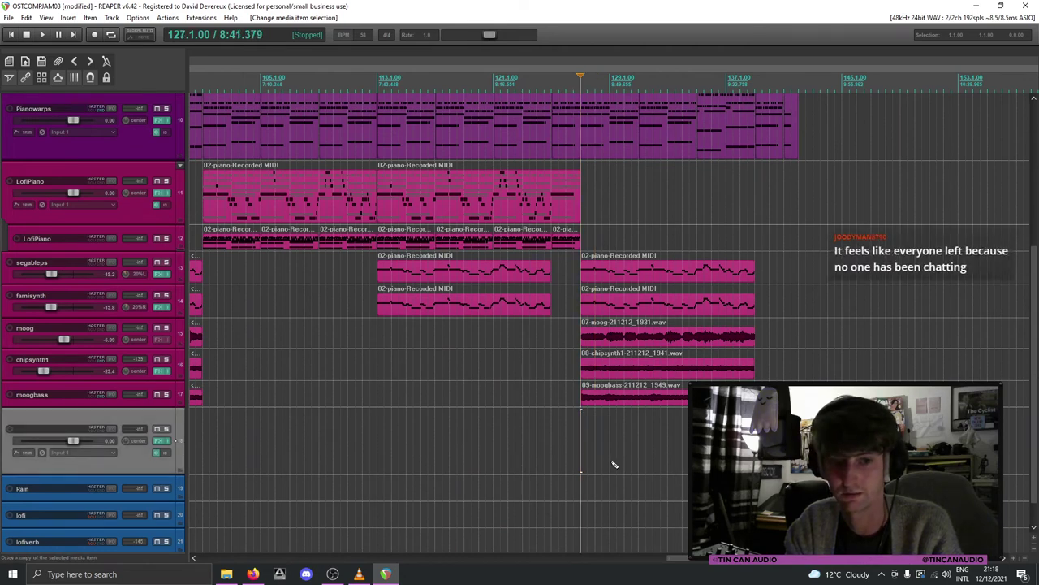
key("ctrl+v")
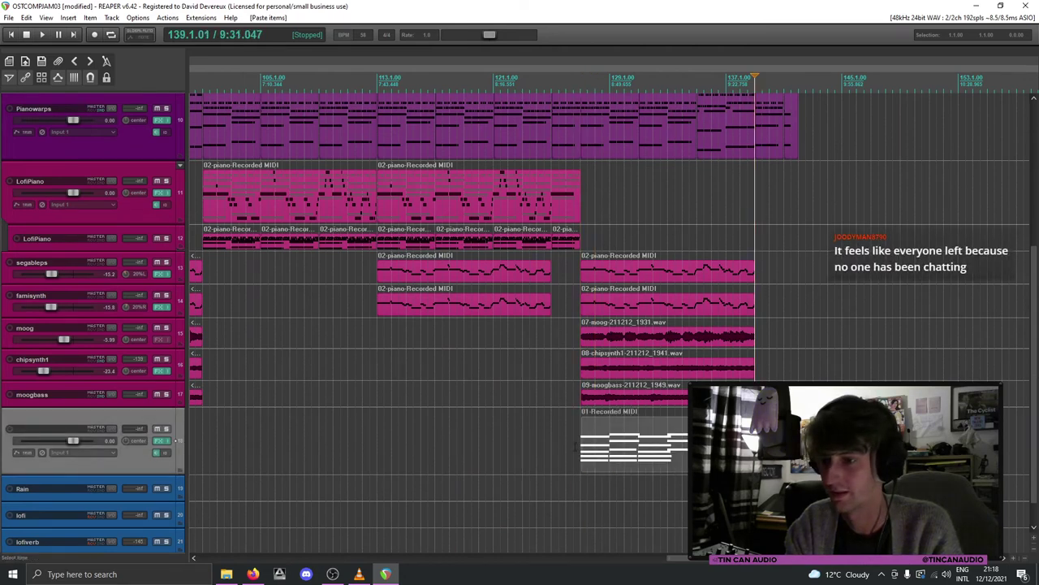
left_click(576, 446)
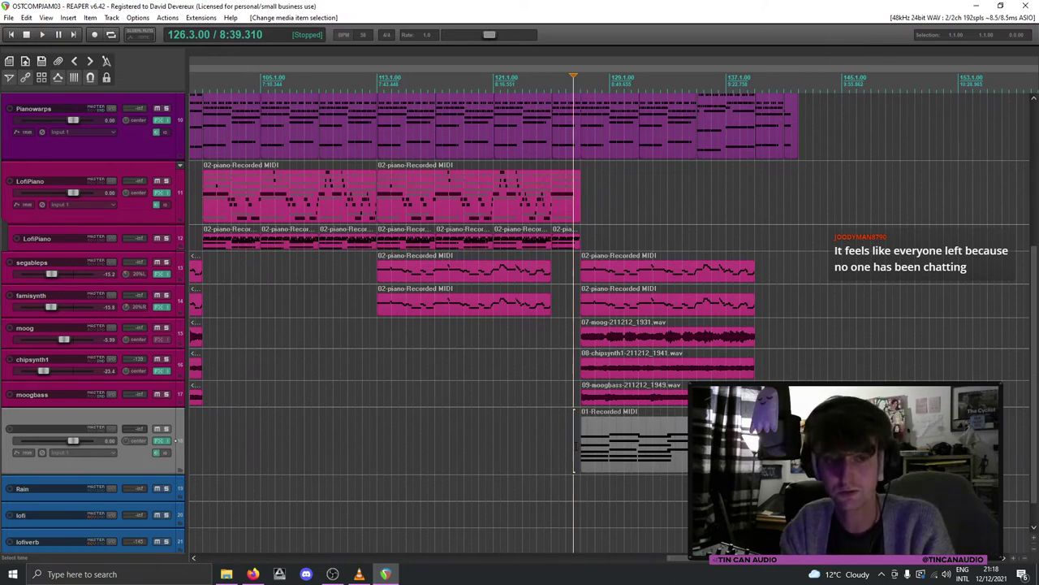
left_click_drag(588, 449, 603, 457)
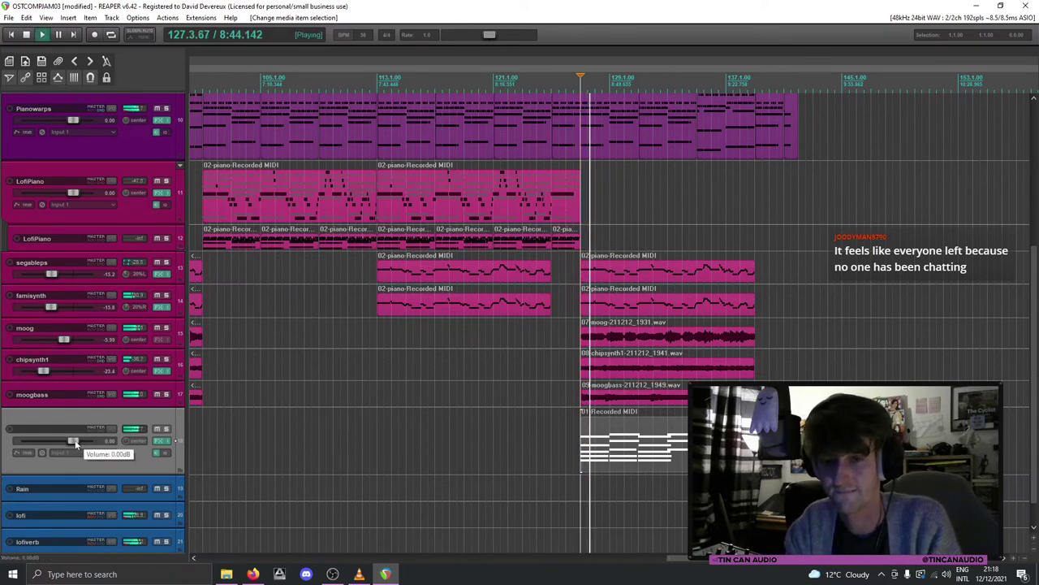
Step: Name the new track choir and lower its volume to -8.26 dB
double_click(48, 428)
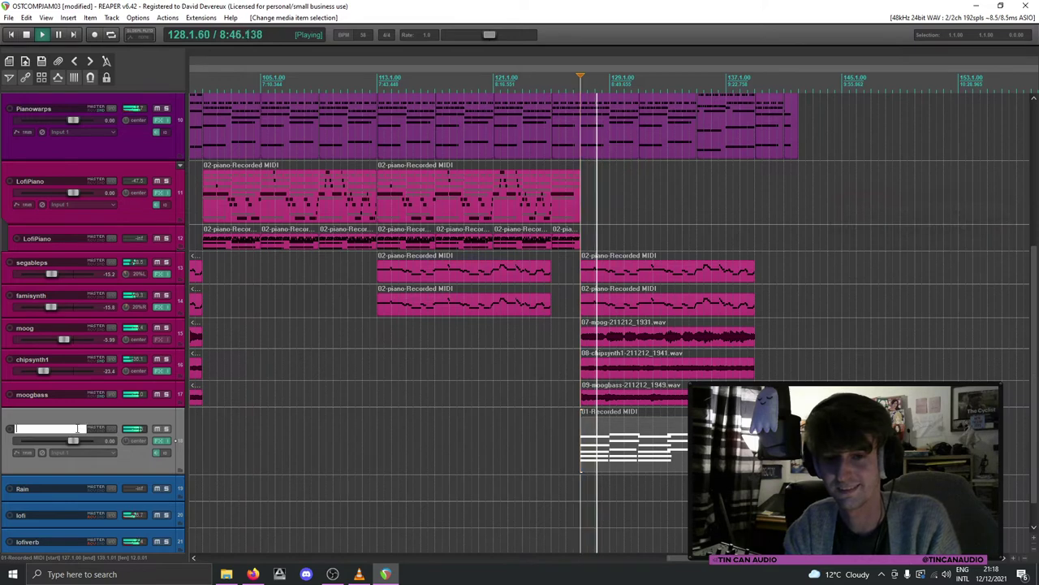
type("choir")
key("Return")
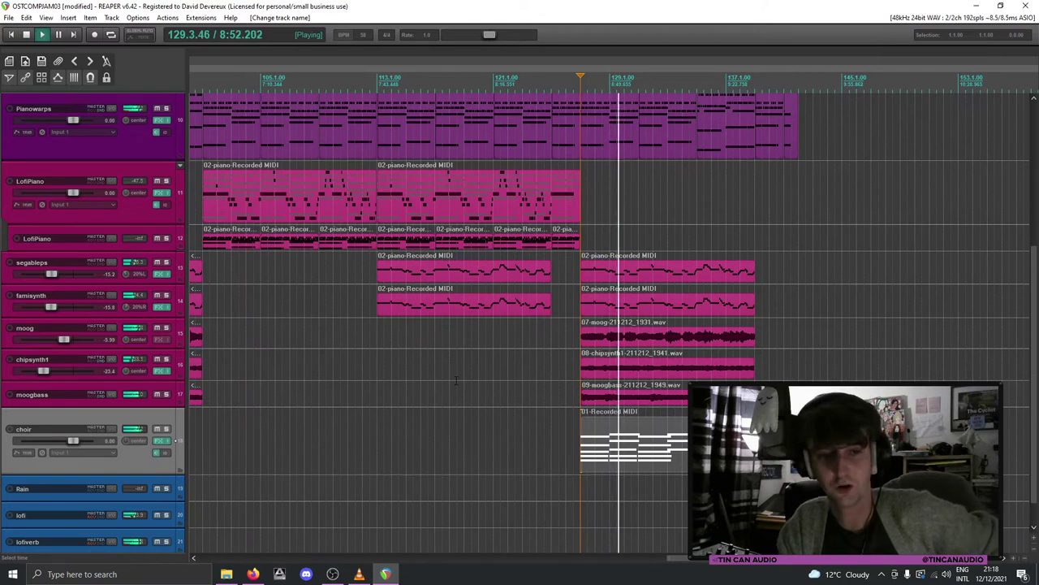
scroll(387, 397, "down", 2)
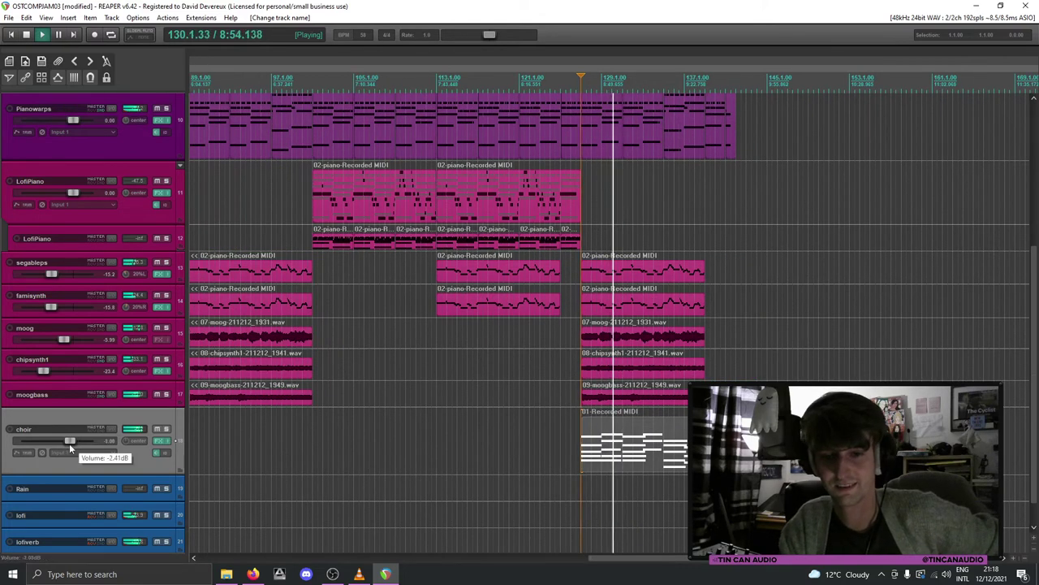
left_click_drag(65, 445, 60, 446)
Step: Add sends from the choir track to lofi and lofiverb, and delete the lofi send
left_click(166, 452)
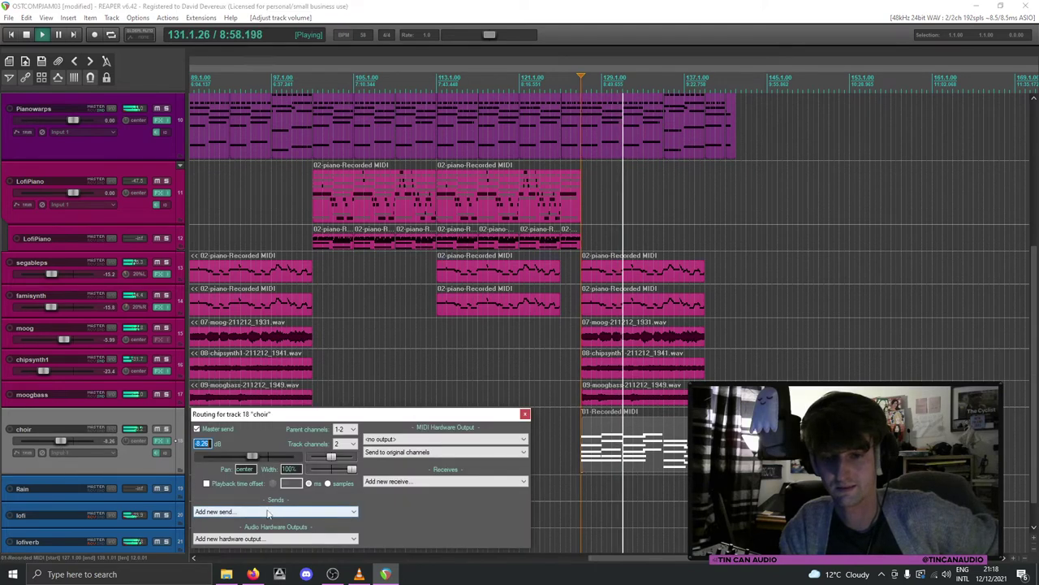
left_click(269, 511)
left_click(244, 487)
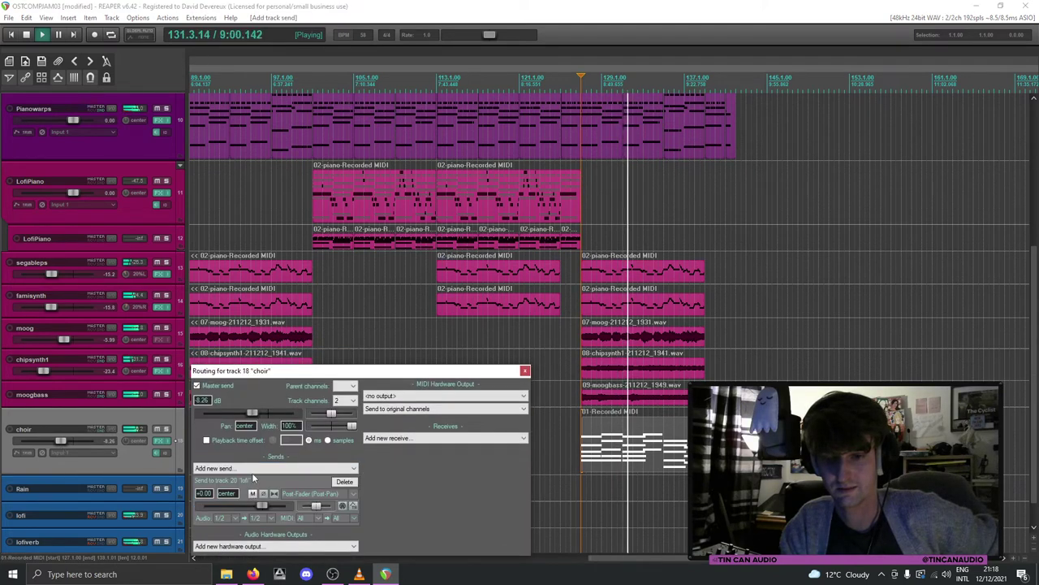
left_click(254, 470)
left_click(244, 451)
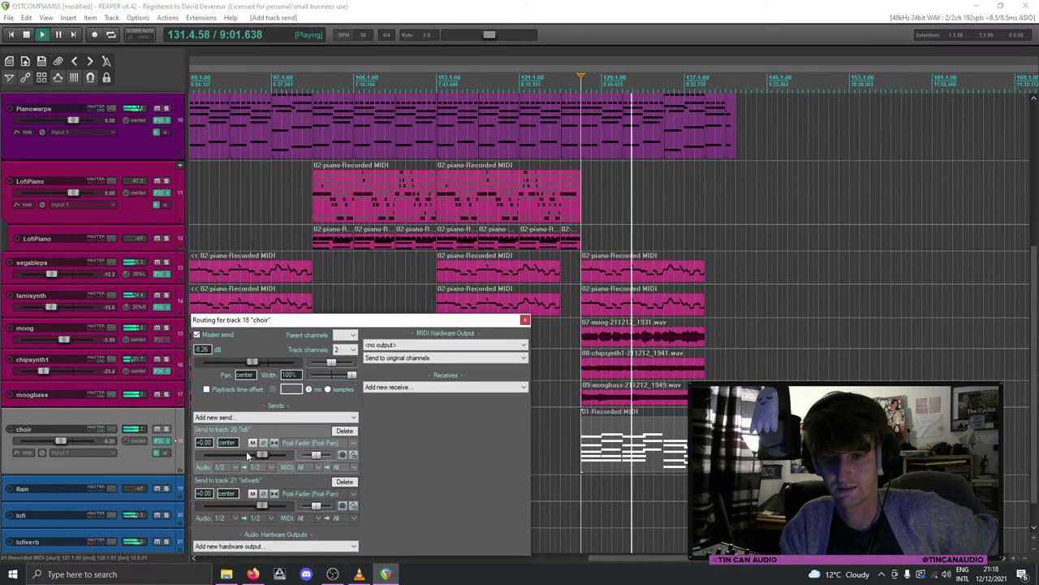
left_click(345, 431)
left_click(62, 441)
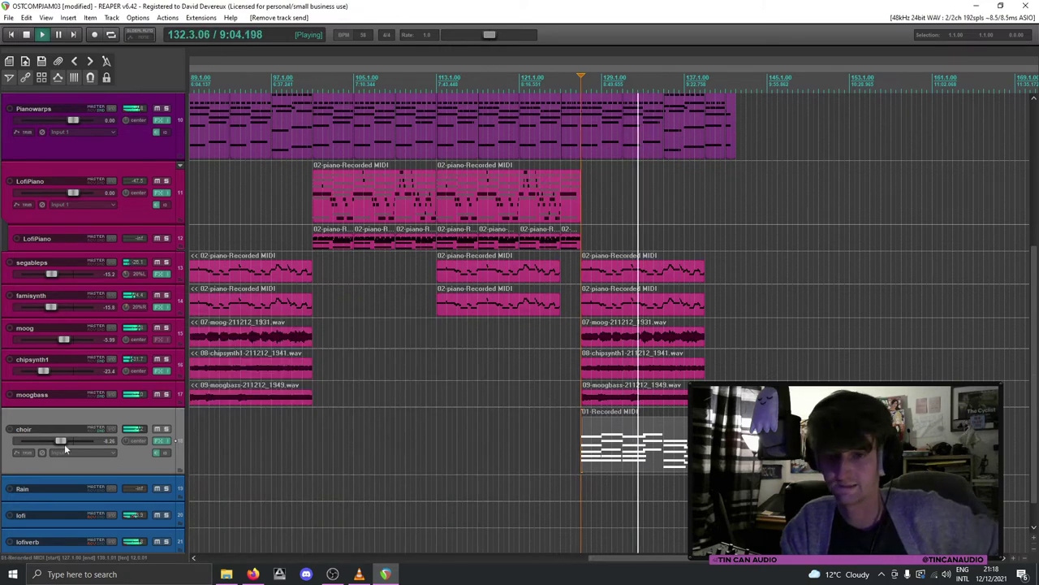
Step: Lower the choir track's volume to -16.0 dB and add the JS: Ping Pong Pan effect to it
left_click_drag(63, 441, 51, 441)
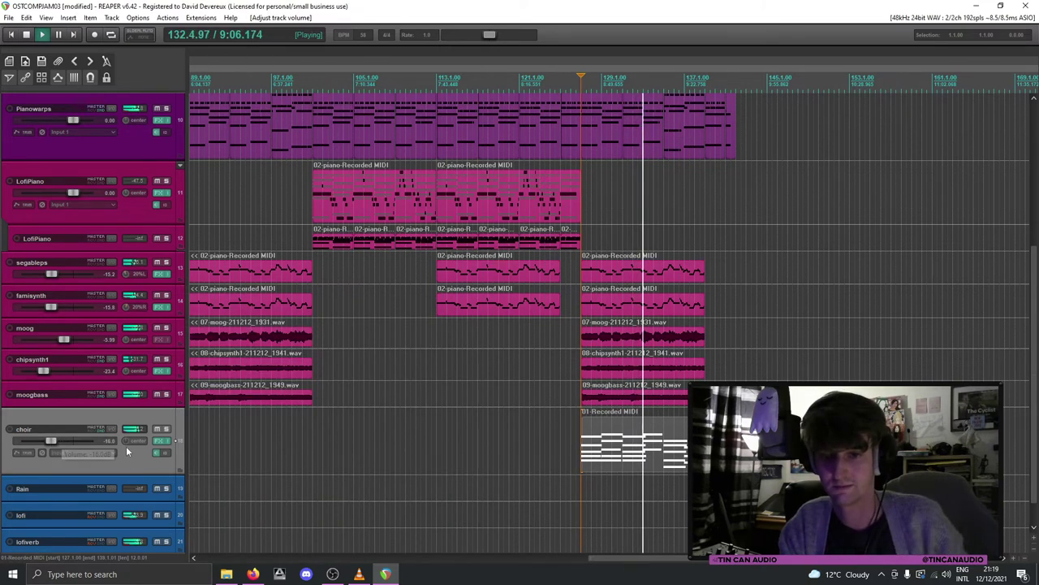
left_click(161, 441)
left_click(31, 419)
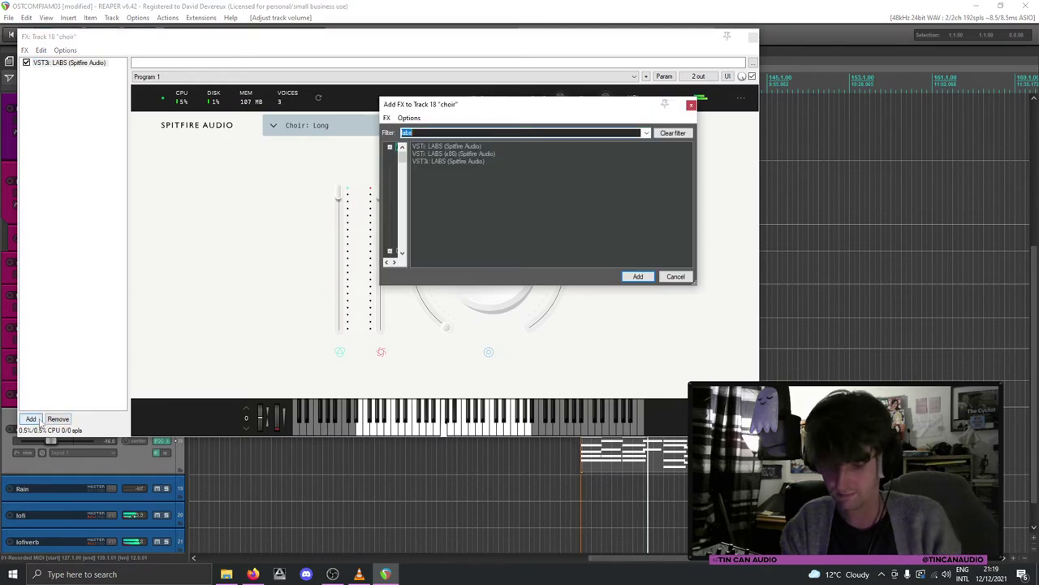
type("ping")
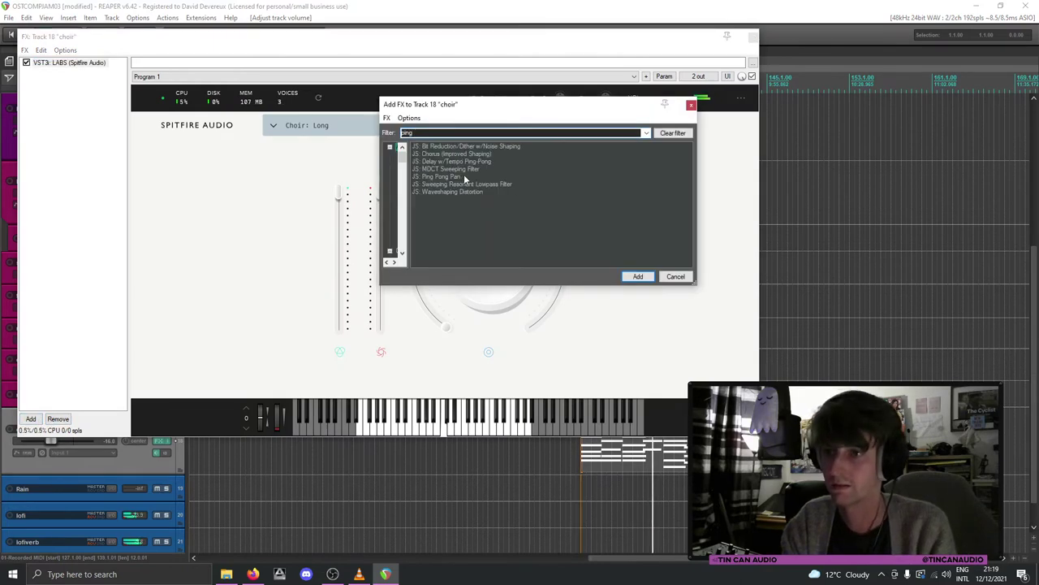
double_click(462, 175)
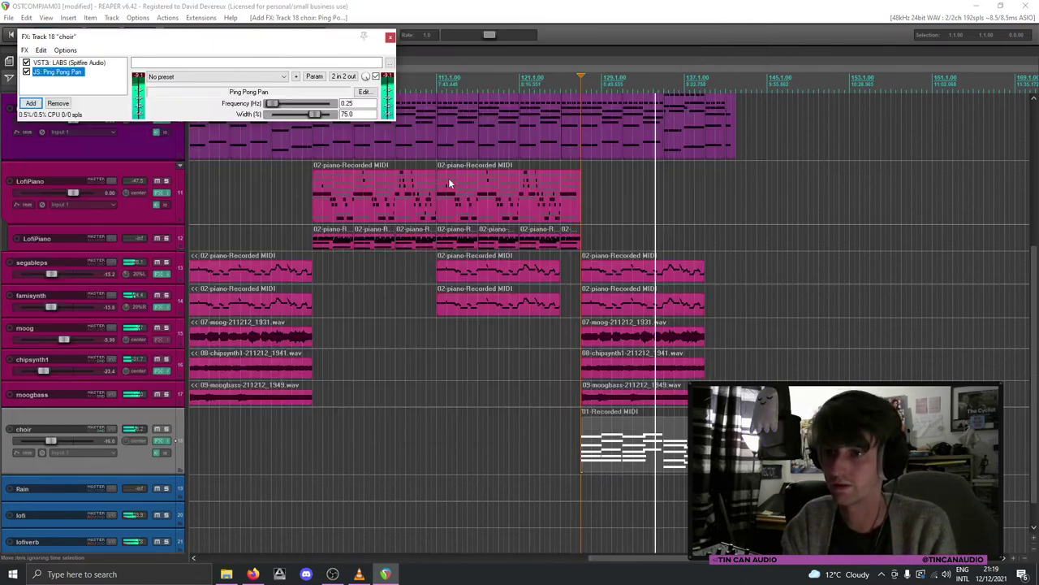
left_click(389, 37)
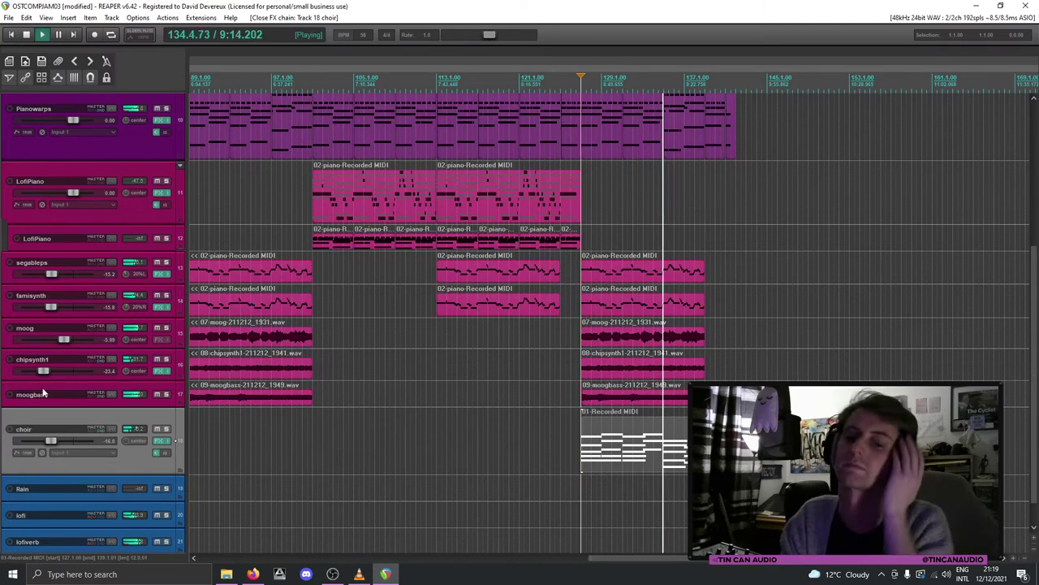
Step: Colour the choir track the same blue as the Rain and lofi tracks and set its volume to -13.7 dB
right_click(138, 457)
mouse_move(183, 335)
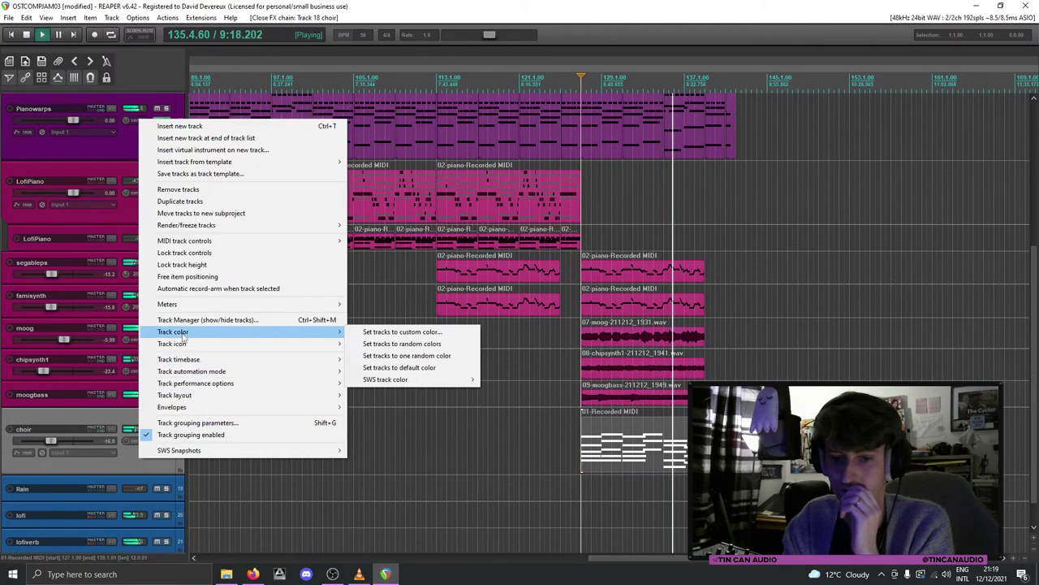
left_click(398, 333)
left_click(27, 145)
left_click(23, 190)
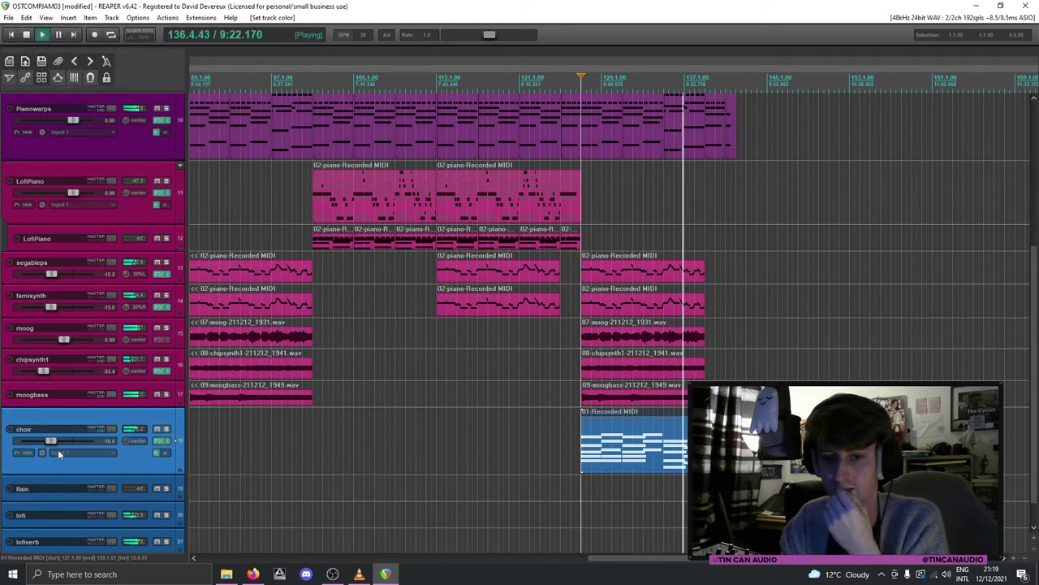
left_click_drag(50, 440, 55, 442)
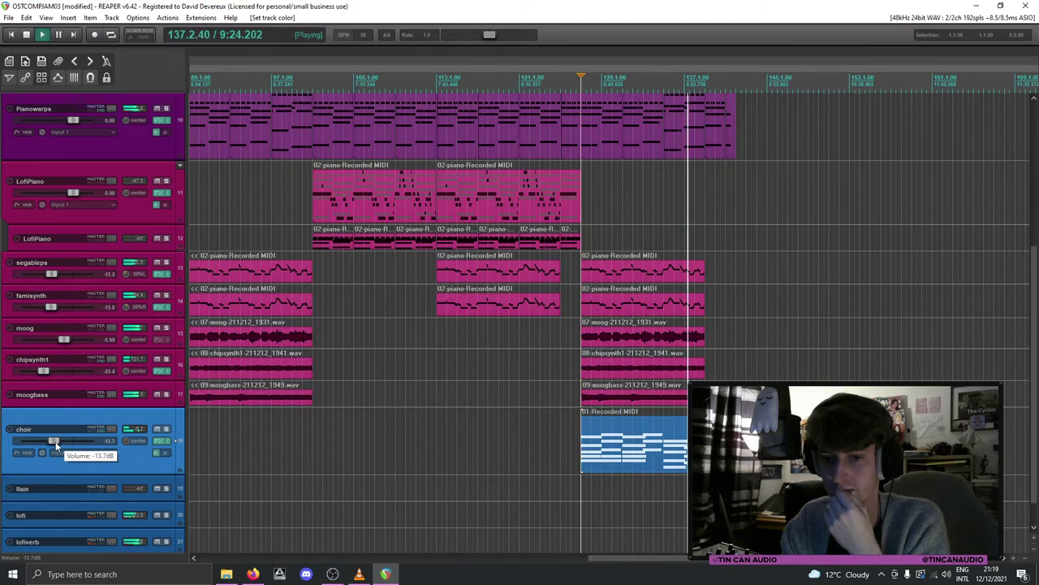
Step: Insert a new track and place it between moogbass and choir
left_click(681, 461)
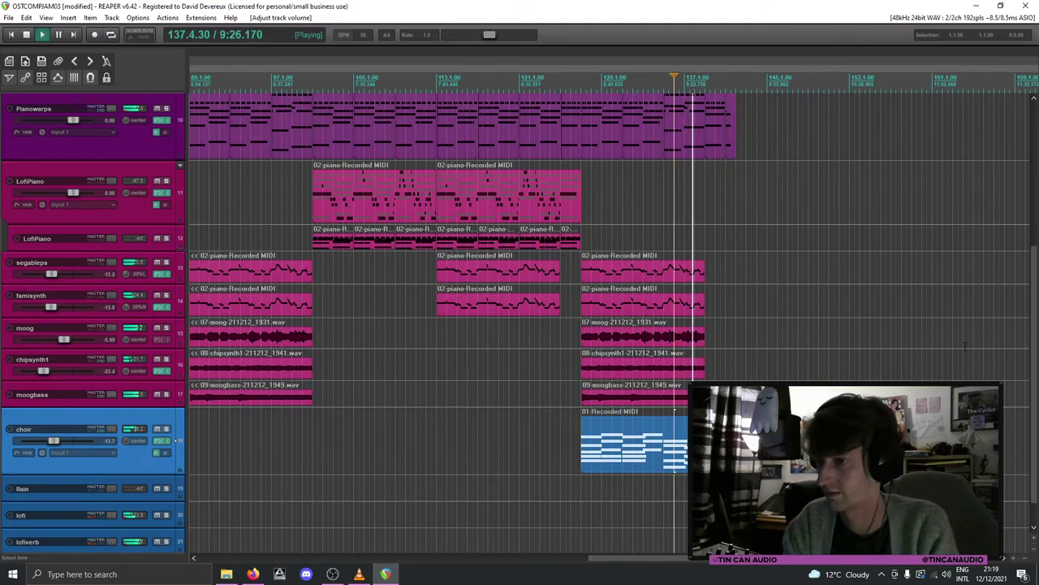
left_click(658, 335)
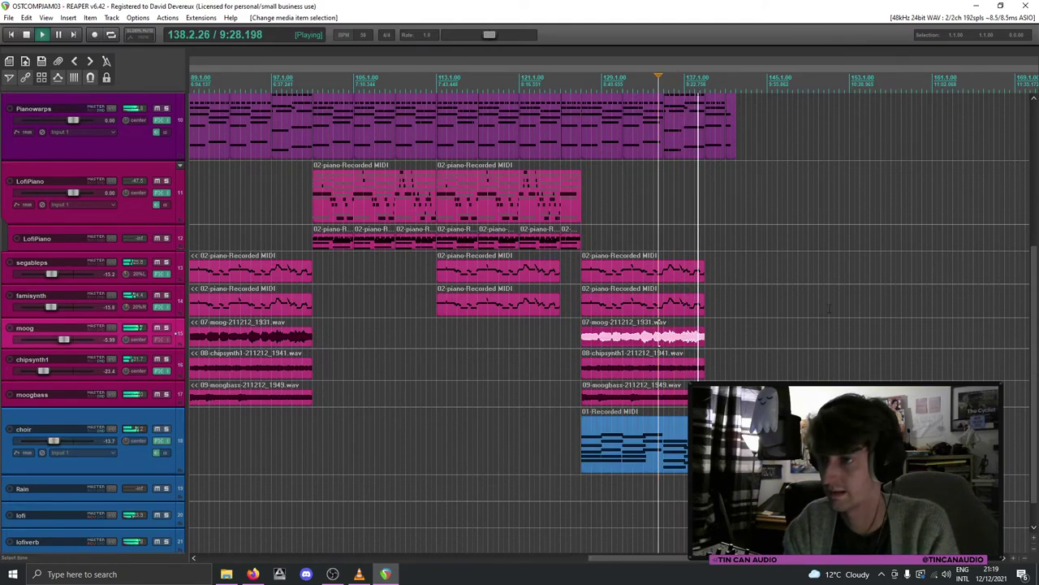
scroll(174, 396, "down", 1)
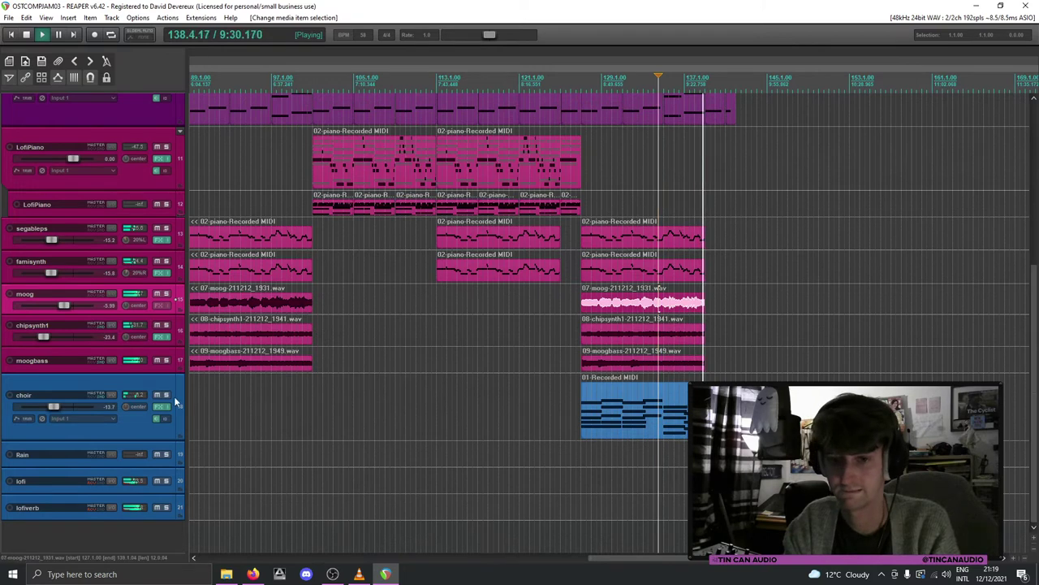
left_click(120, 425)
key("ctrl+t")
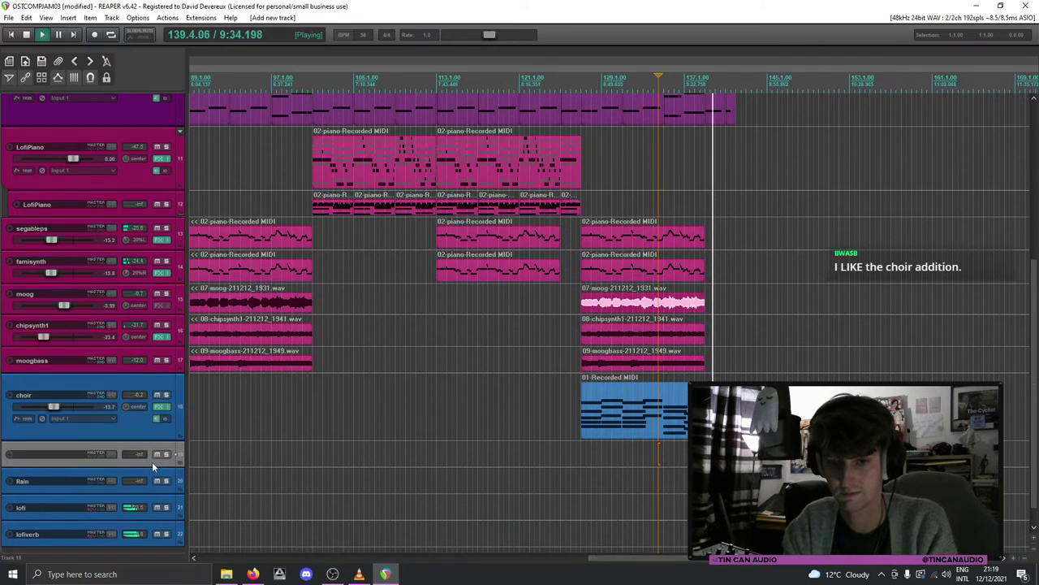
key("alt+Up")
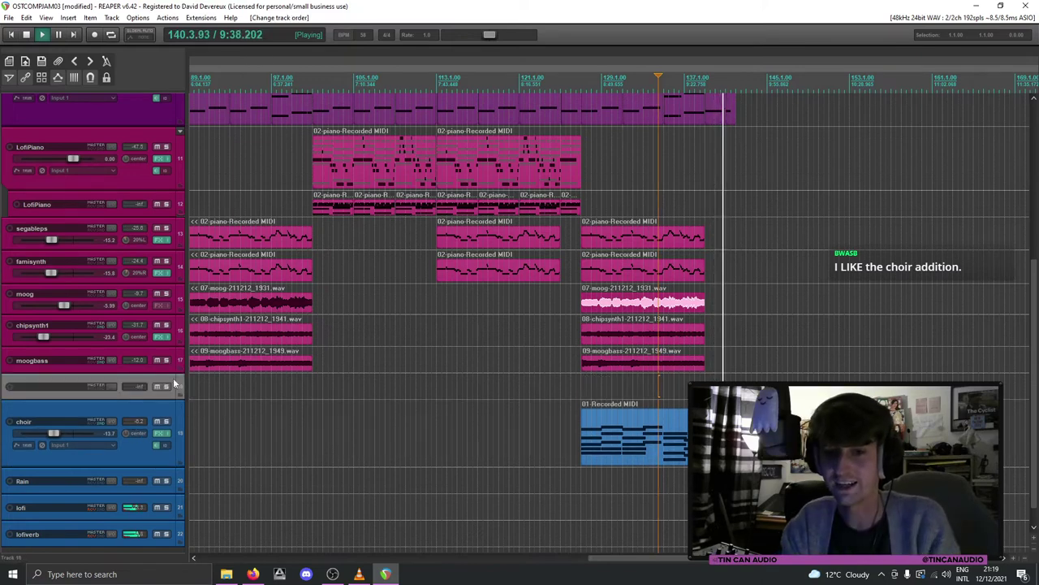
Step: Solo the choir track, check the LABS instrument in its effects chain, and search the computer for the Spitfire Audio app
left_click(166, 420)
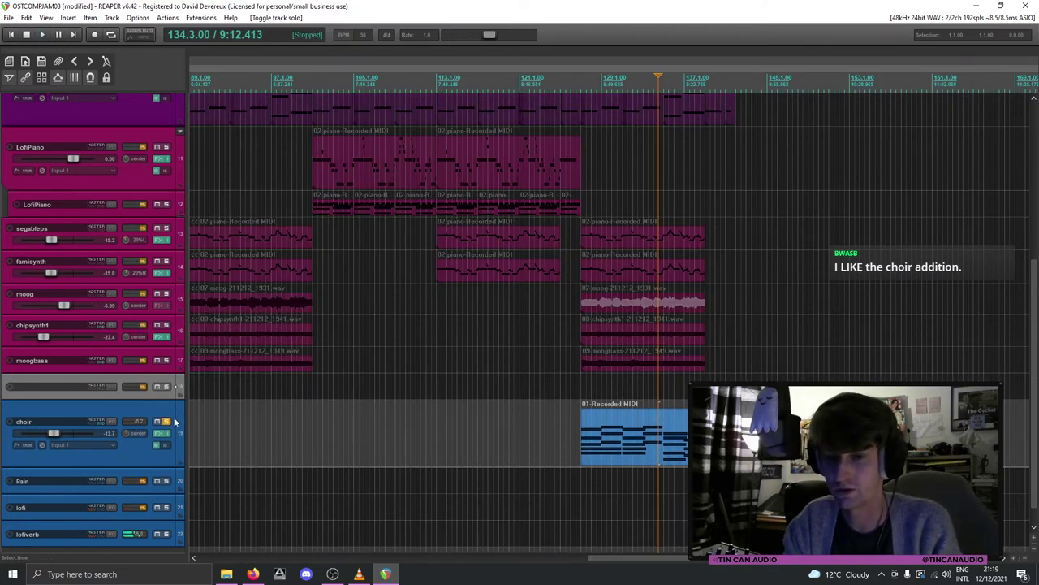
left_click(161, 433)
left_click(69, 62)
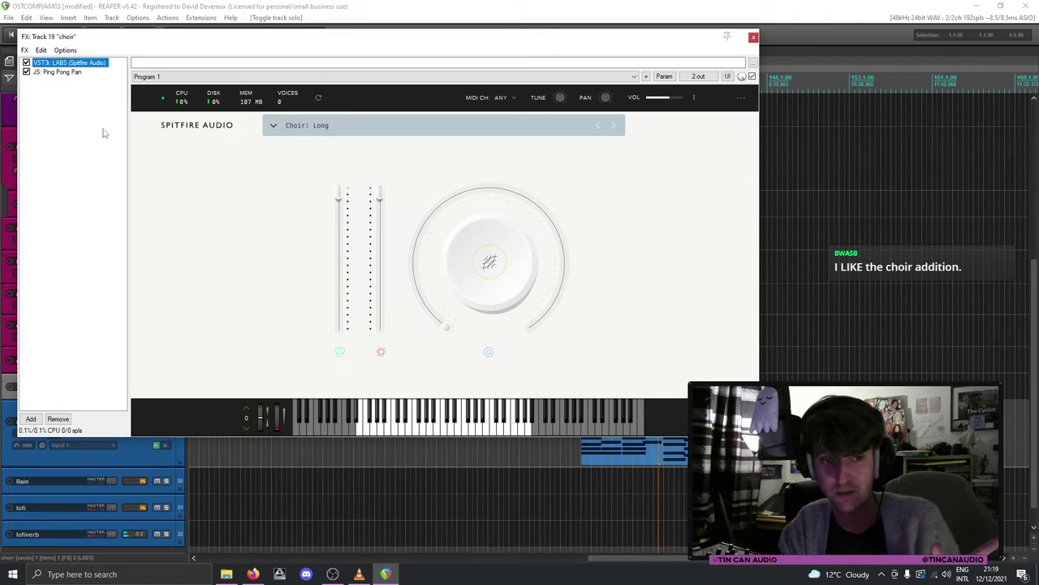
left_click(150, 571)
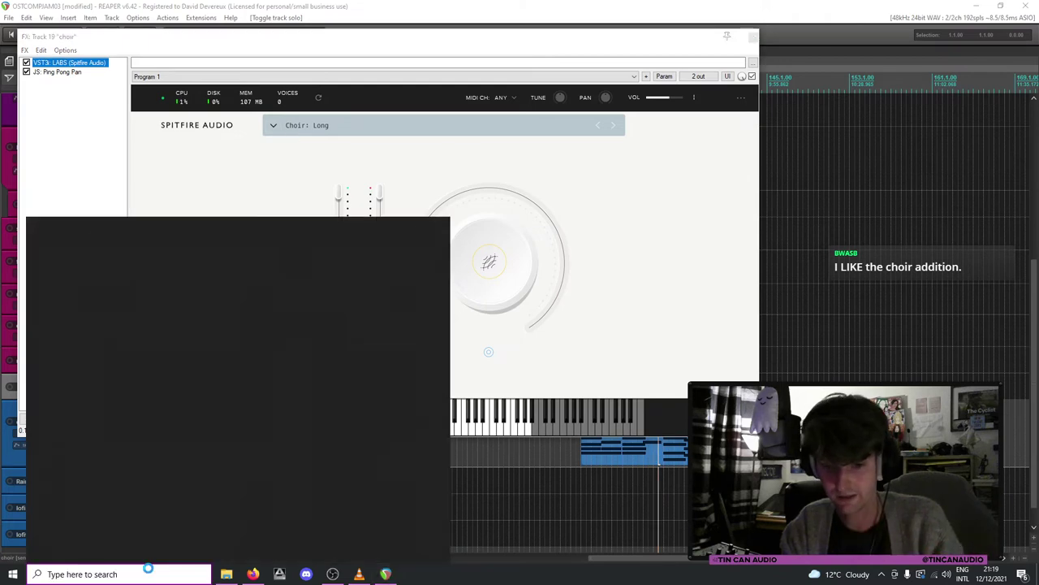
type("spitfie")
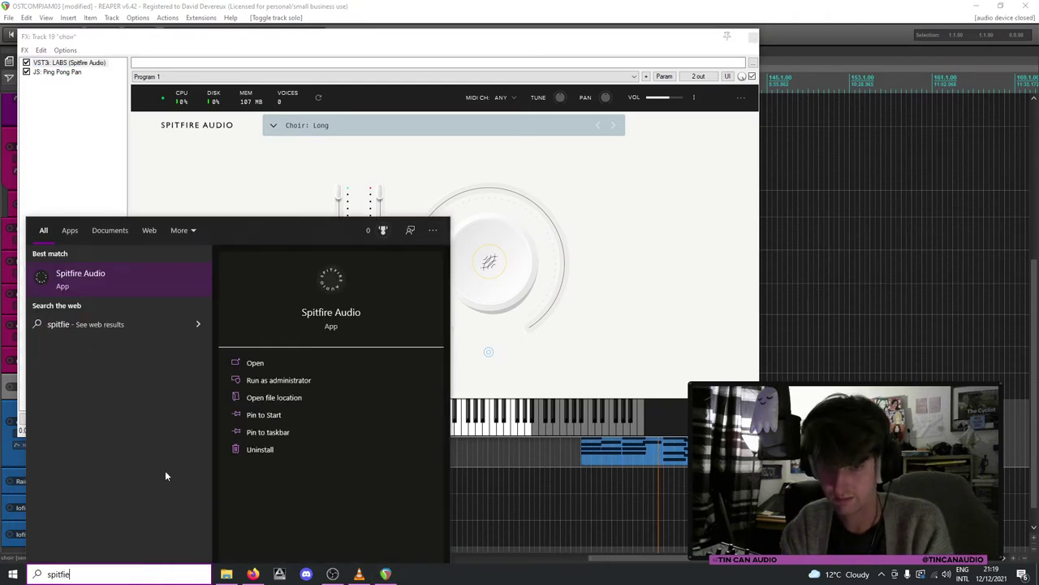
left_click(604, 203)
left_click(753, 38)
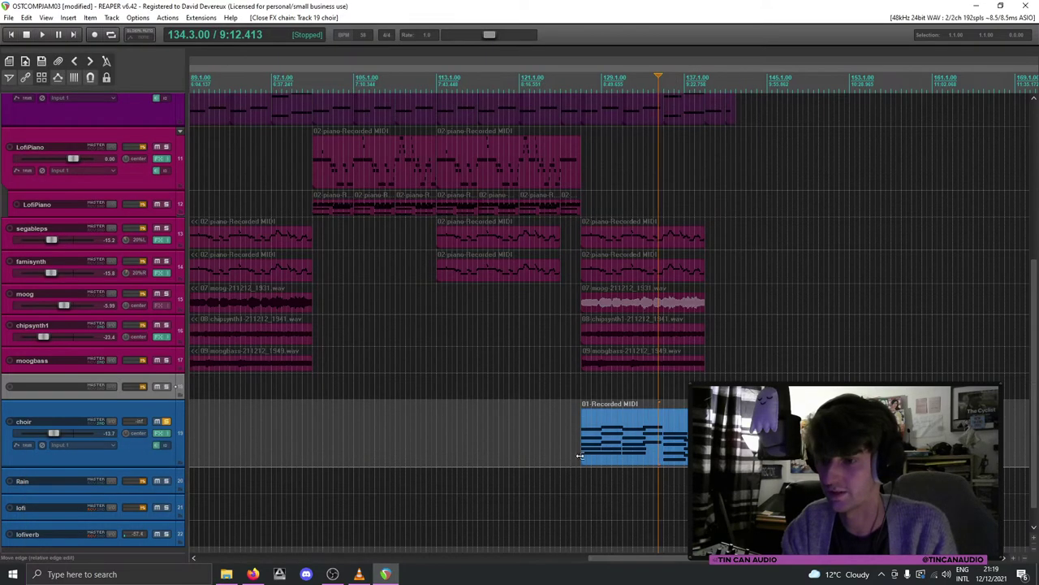
Step: Play the soloed choir part from bar 127 and return the track to the full mix
left_click(633, 439)
key("space")
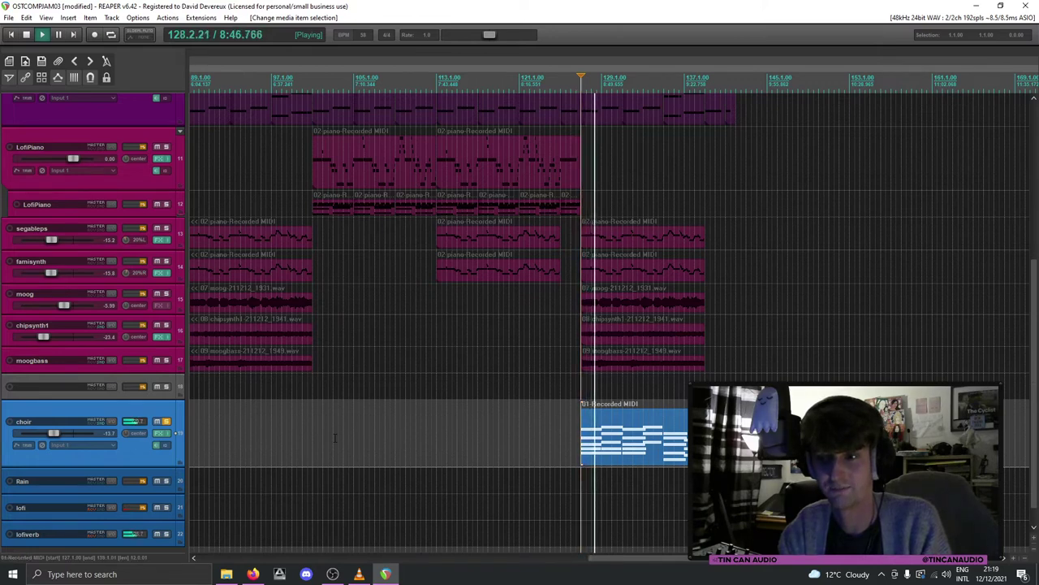
left_click(167, 422)
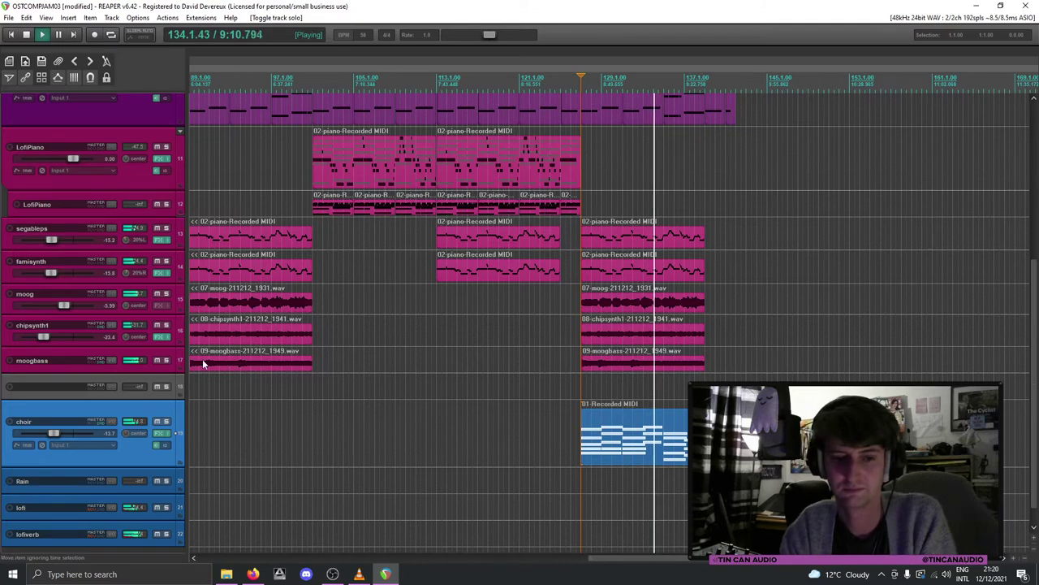
Step: Examine all tracks of the final section from bar 127 through the ending while it plays
scroll(682, 376, "down", 2)
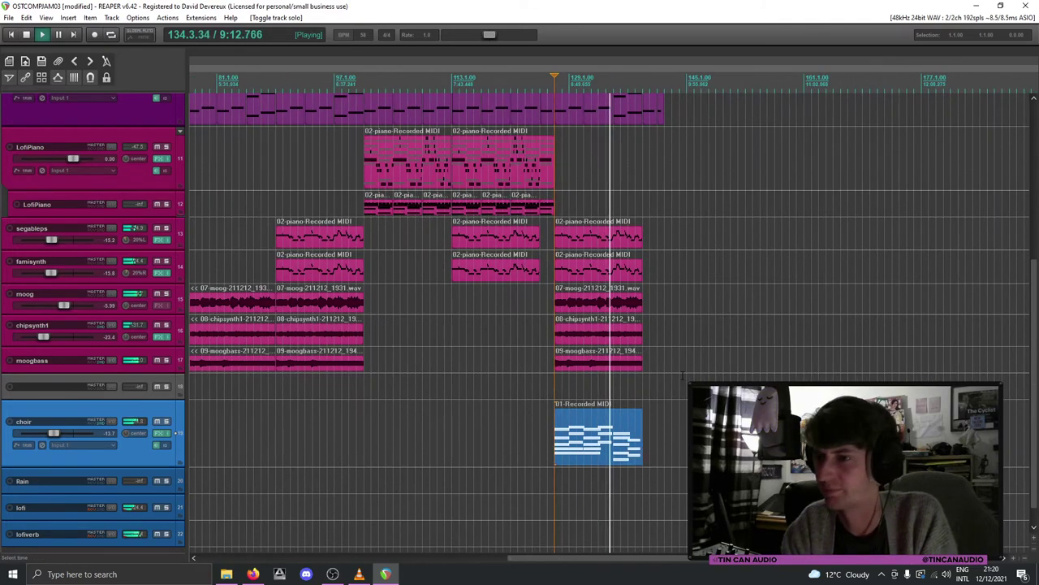
scroll(1037, 282, "up", 8)
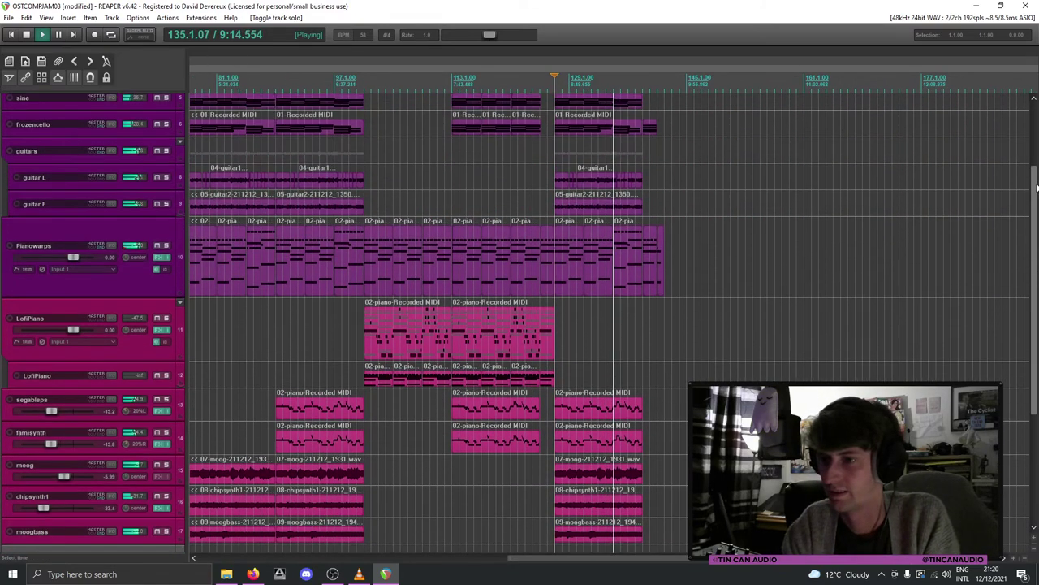
scroll(174, 447, "down", 5)
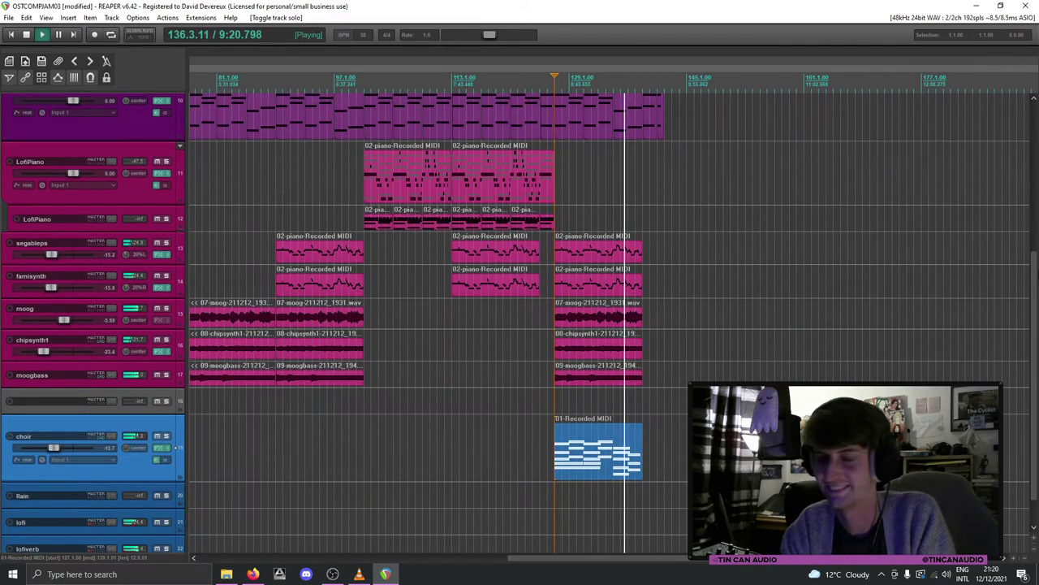
scroll(438, 309, "right", 4)
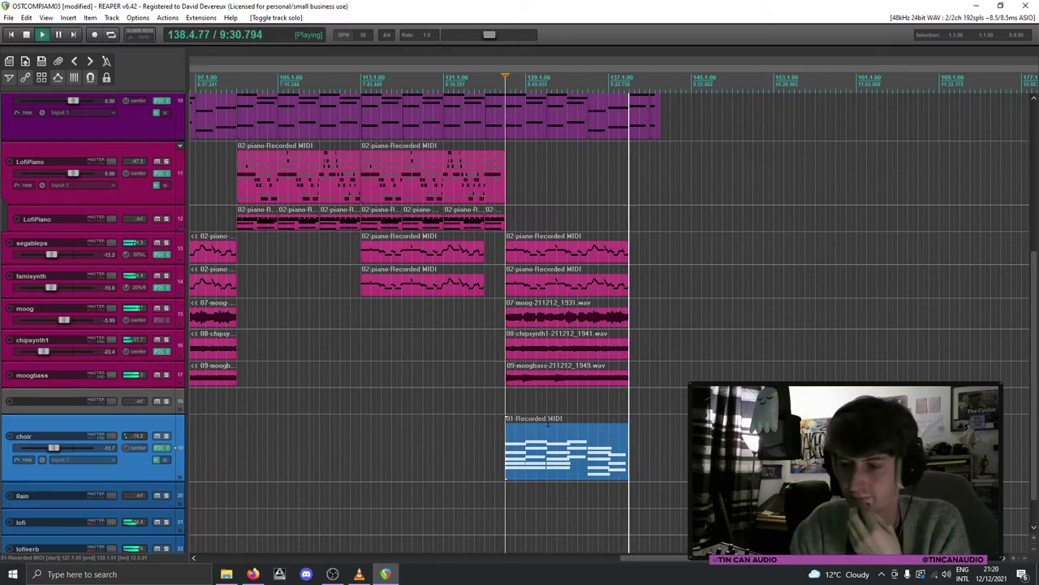
scroll(1036, 337, "up", 1)
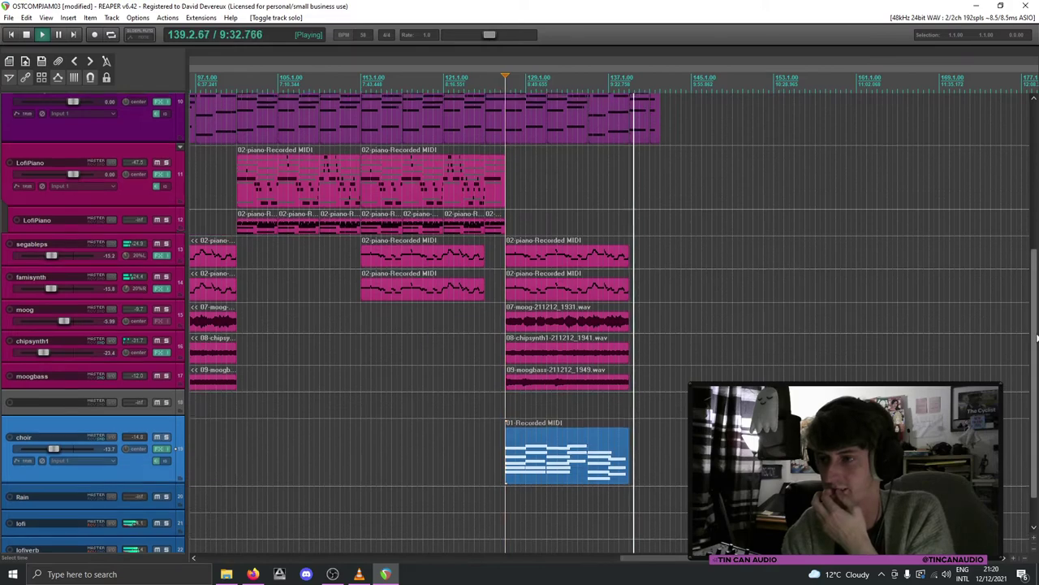
scroll(1036, 337, "up", 5)
scroll(1025, 324, "down", 4)
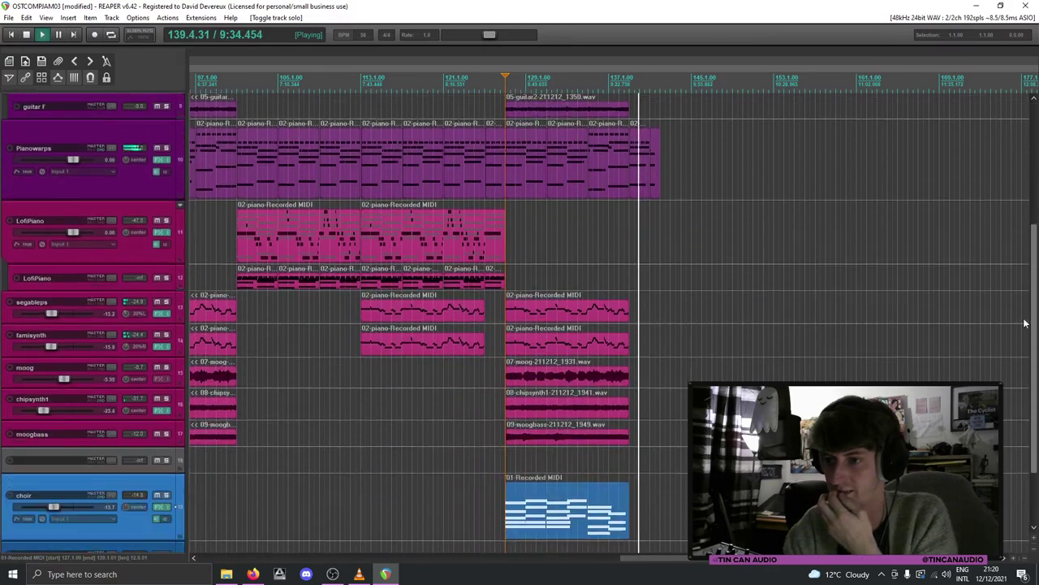
scroll(1025, 323, "down", 5)
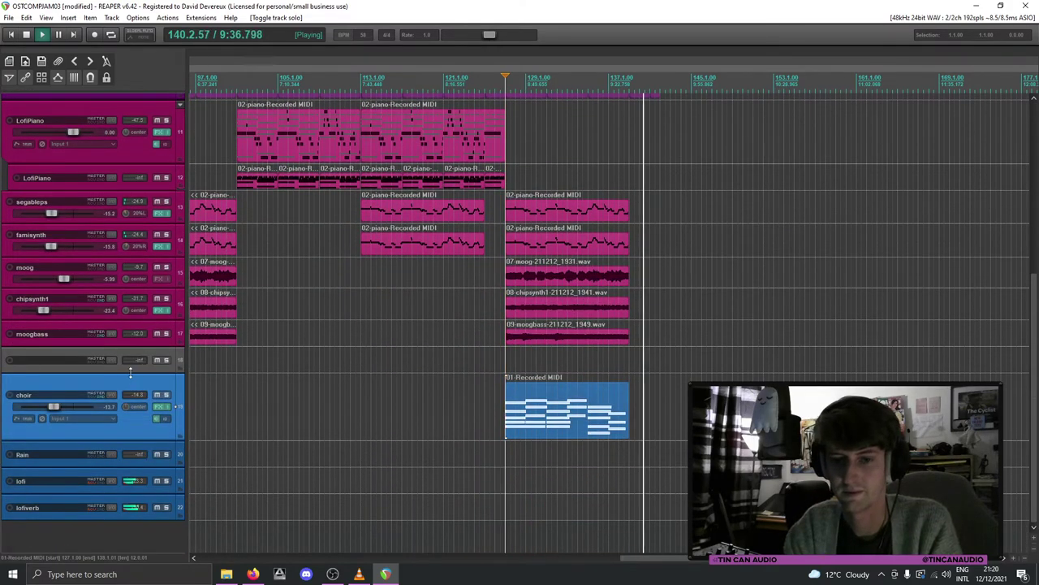
Step: Stop playback, make the new unnamed track taller, and add the VST3i: LABS (Spitfire Audio) instrument to it
key("space")
left_click_drag(130, 372, 130, 402)
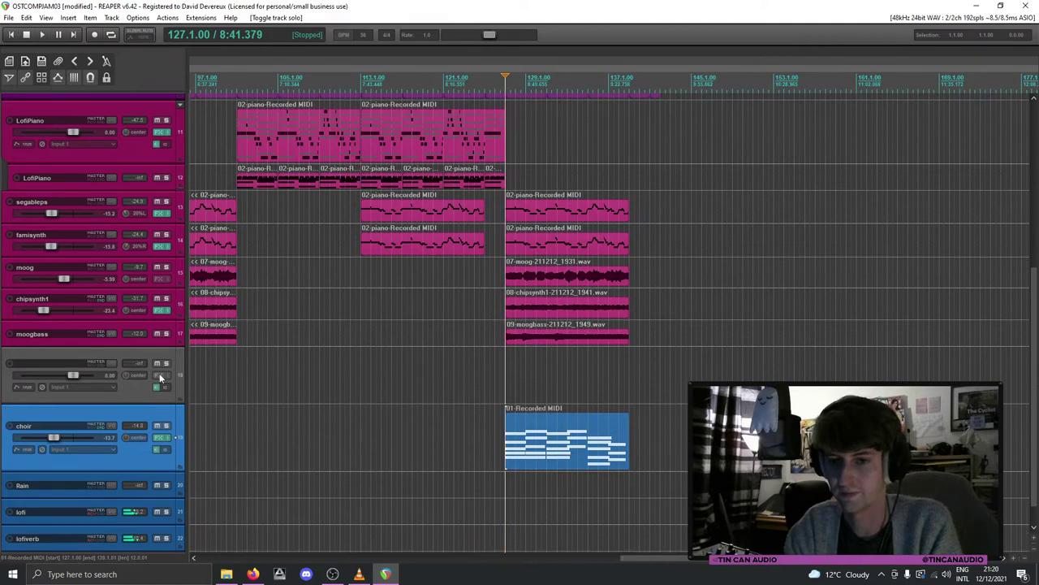
left_click(160, 376)
type("abs")
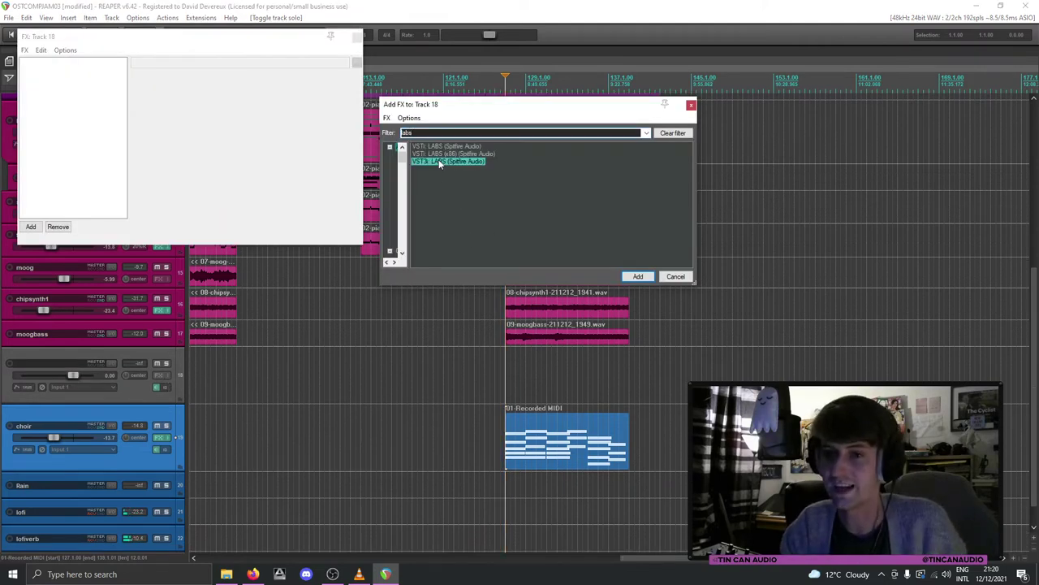
double_click(439, 163)
Step: Load the Ondes Musicales preset Ribbon into the new track's LABS instrument and close the effects window
left_click(273, 128)
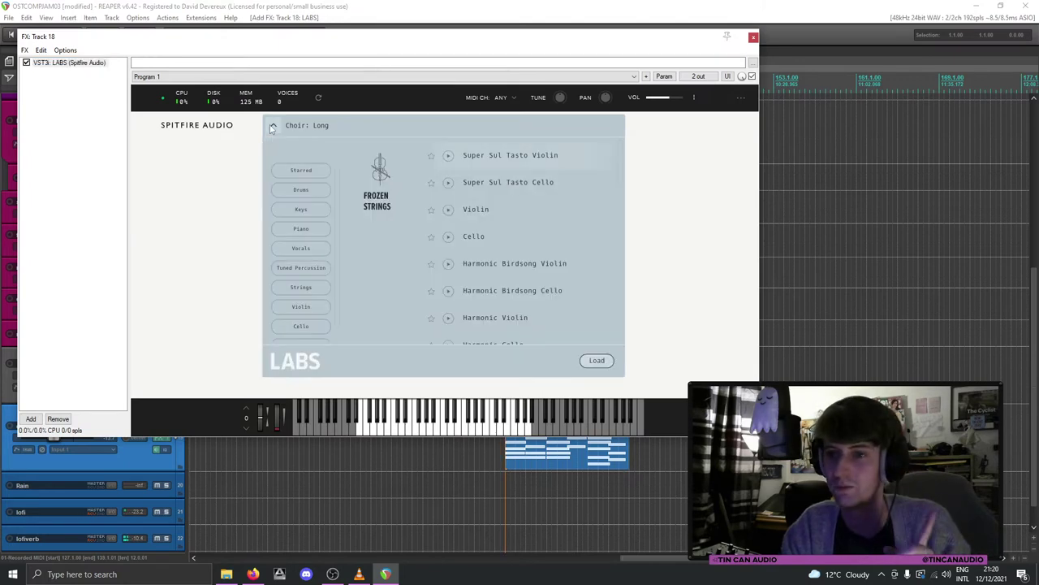
scroll(460, 262, "down", 15)
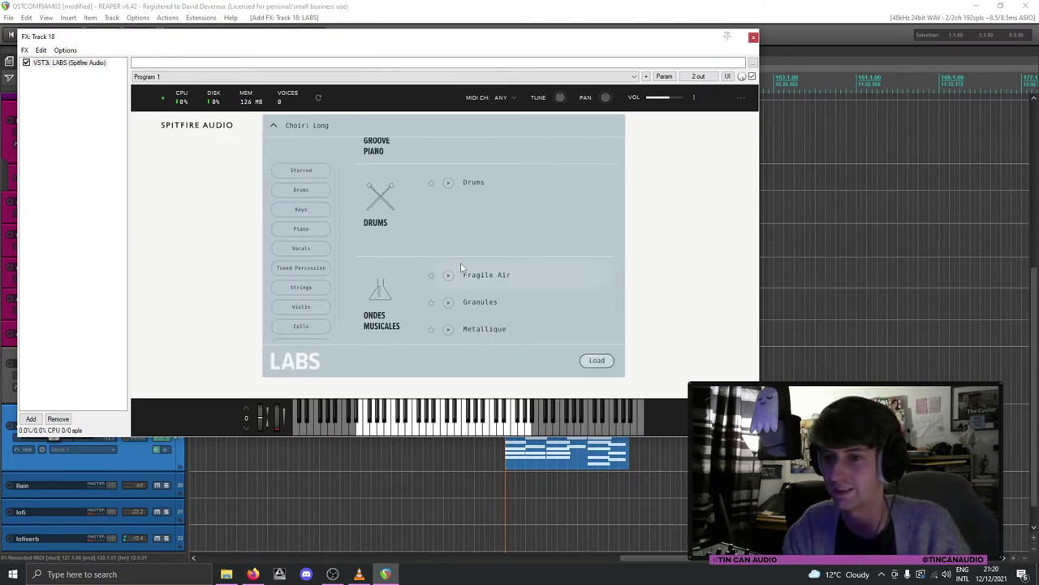
scroll(466, 207, "up", 1)
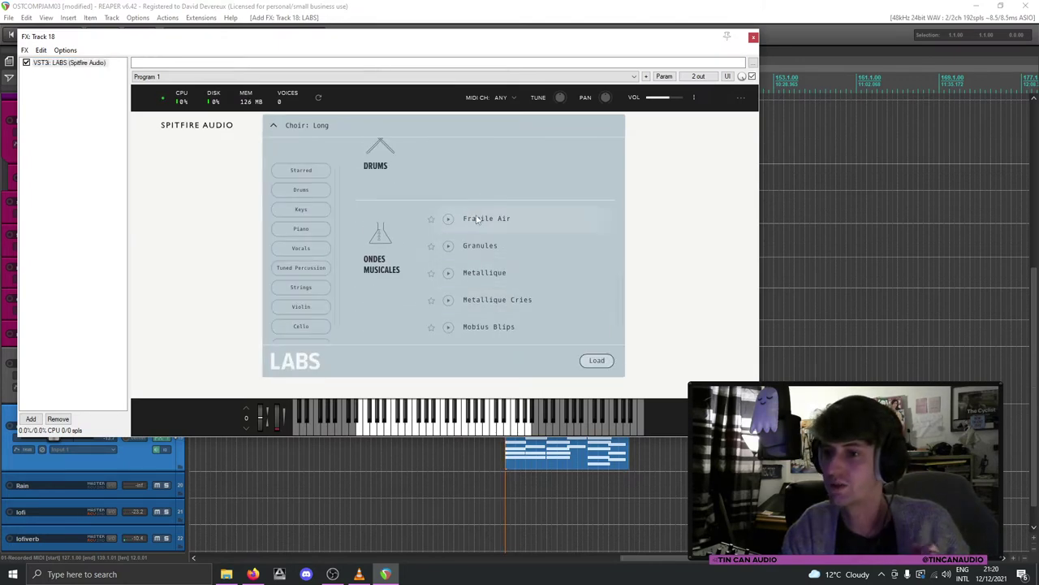
scroll(524, 269, "down", 2)
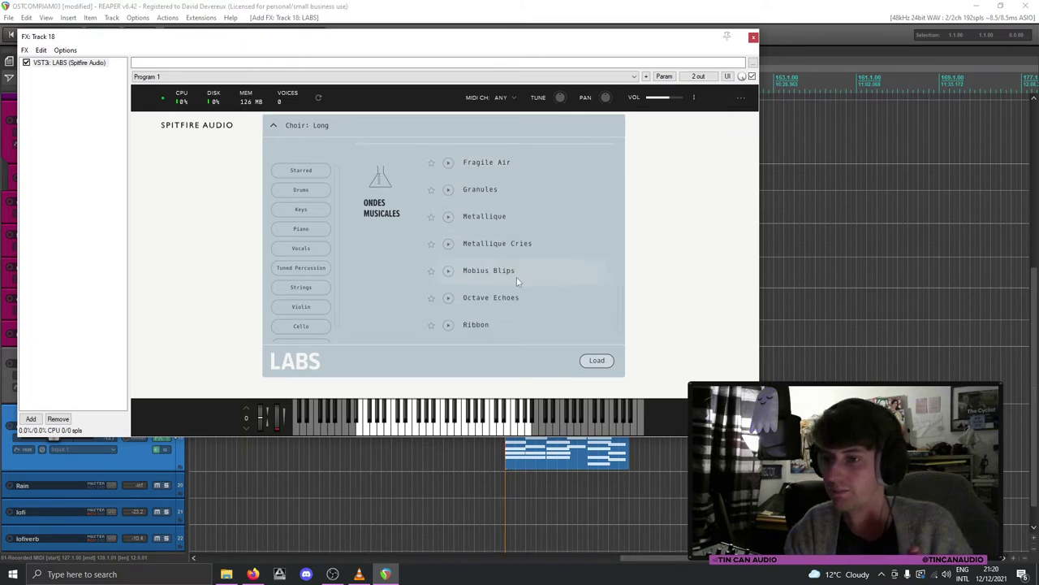
scroll(516, 277, "down", 1)
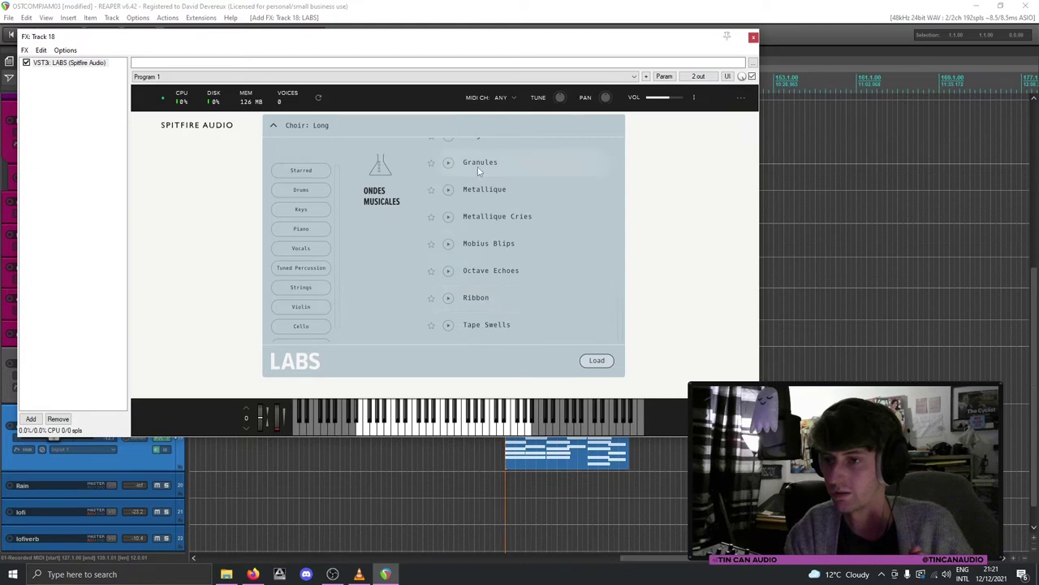
double_click(478, 298)
left_click(754, 37)
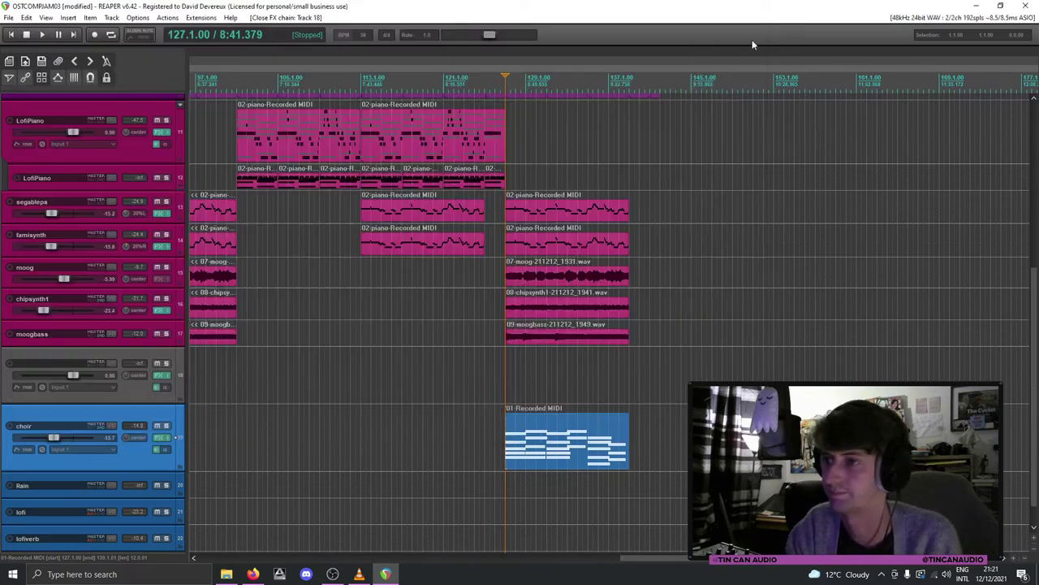
Step: Copy the last famisynth MIDI item onto the new track at bar 127 and play it from there
left_click(557, 244)
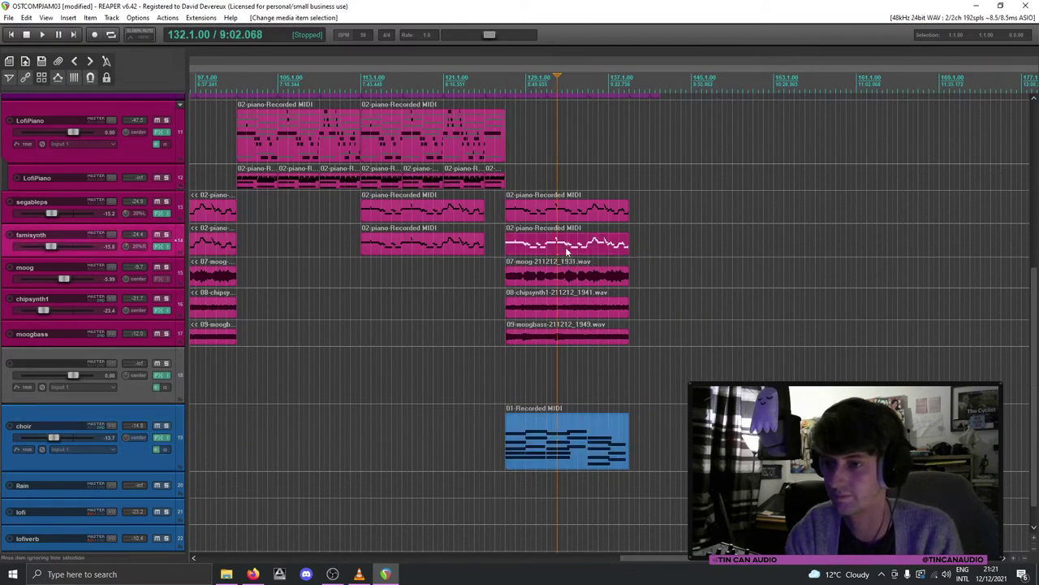
left_click(505, 375)
key("ctrl+v")
key("space")
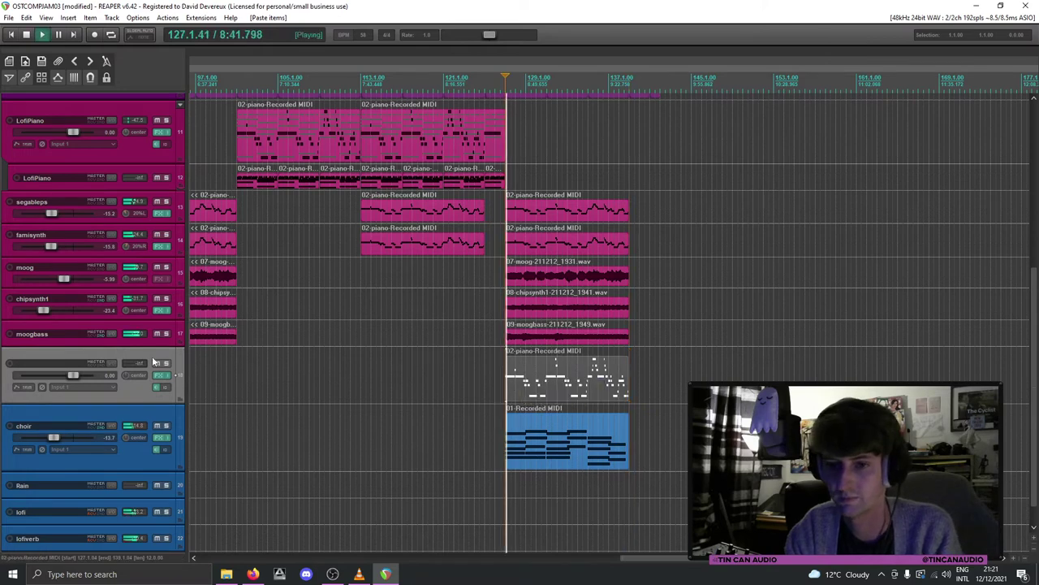
Step: Solo the new track and check the playable key range of its LABS instrument
left_click(165, 365)
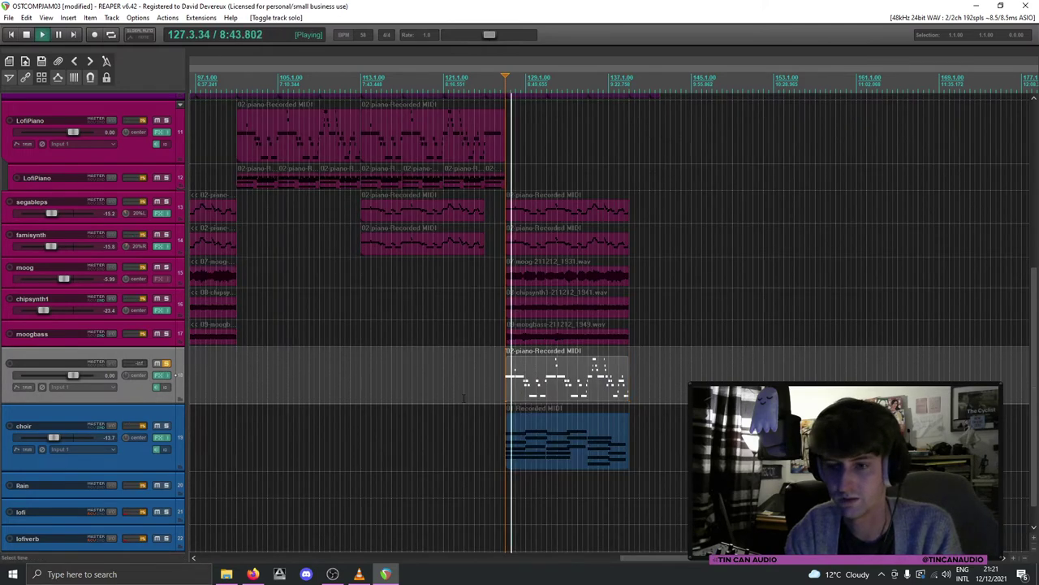
double_click(557, 395)
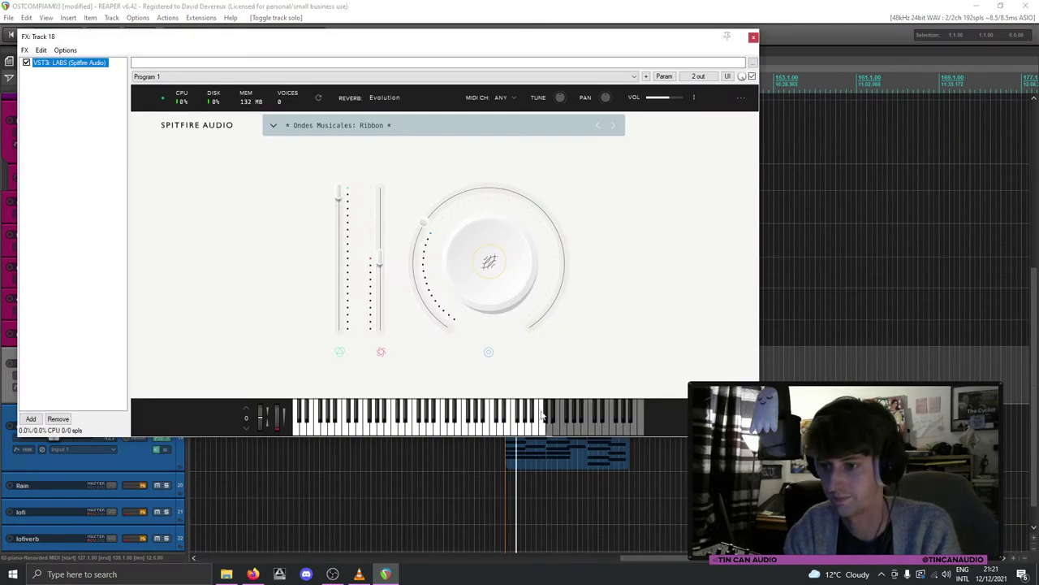
left_click(753, 37)
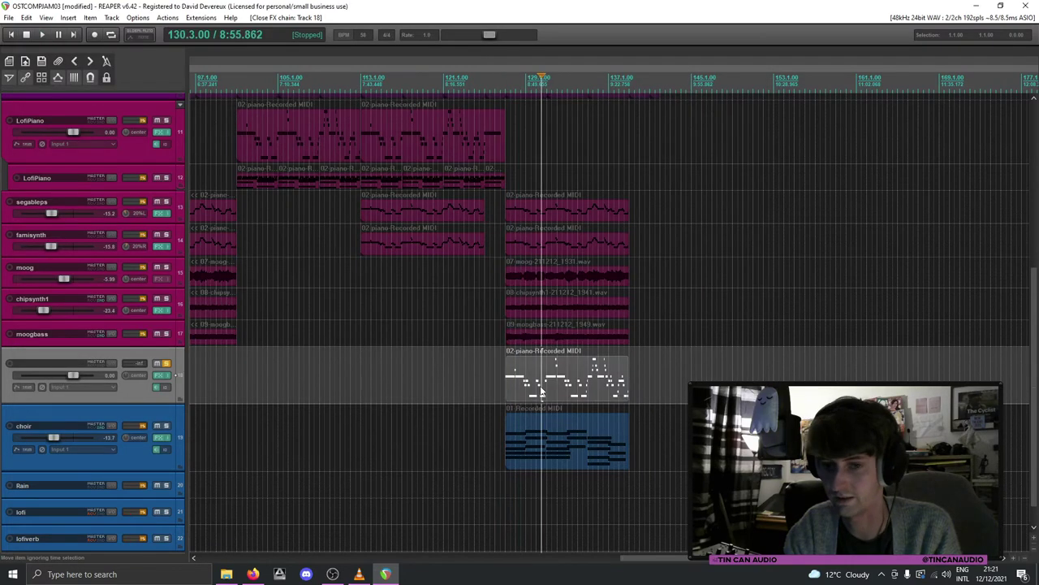
Step: Transpose all notes of the unnamed track's copied MIDI item down 12 semitones and close the MIDI editor
double_click(544, 391)
type("-12")
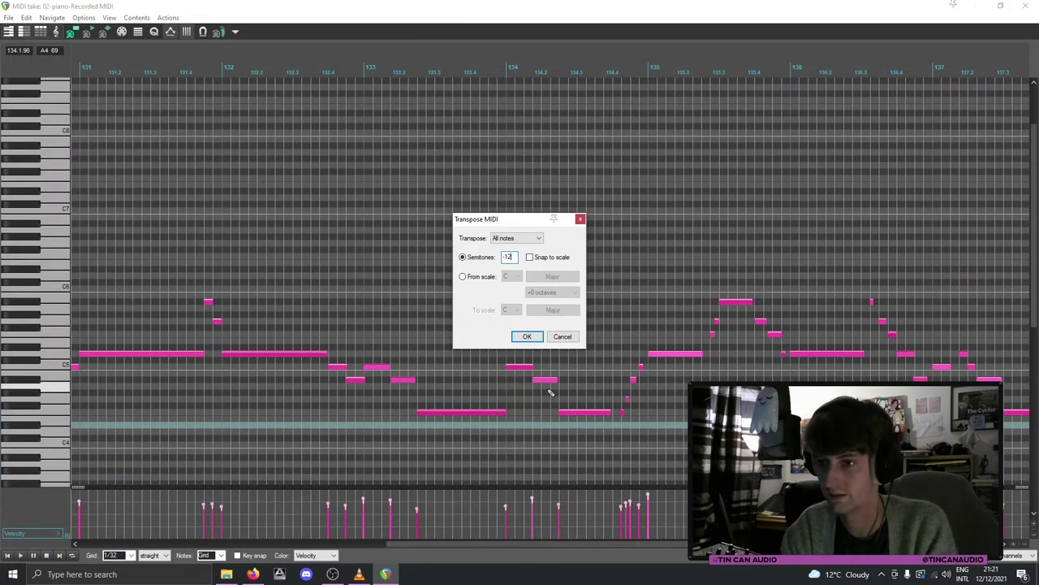
left_click(525, 341)
key("Escape")
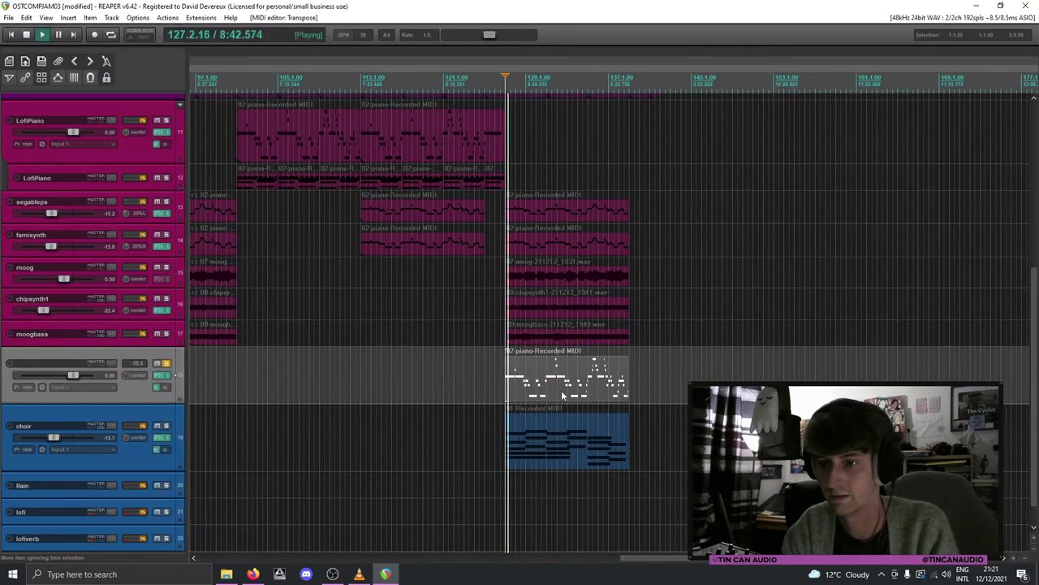
Step: Compare the unnamed track's Ribbon part soloed and within the full mix from bar 127
left_click(166, 363)
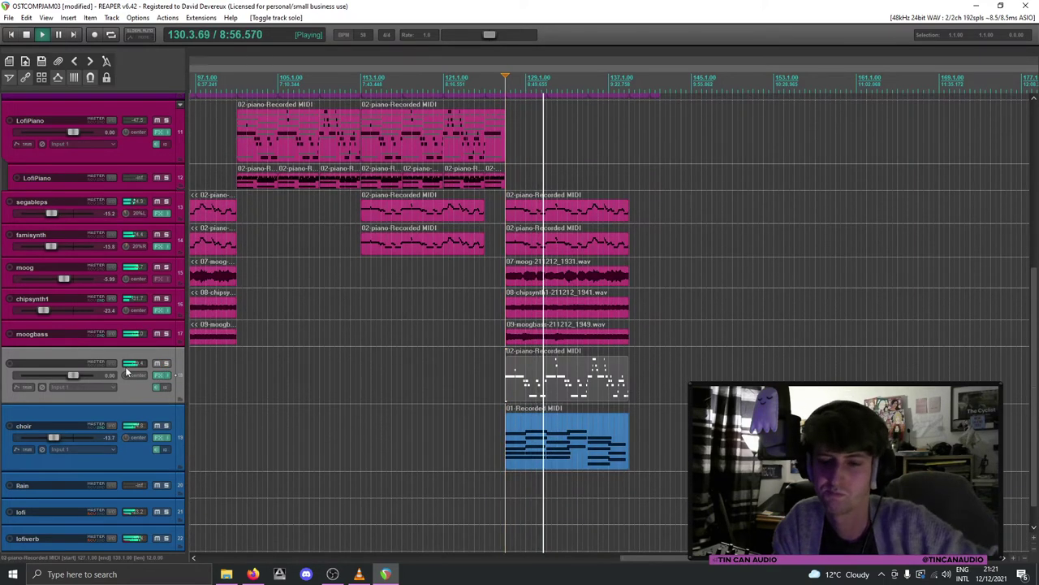
left_click(165, 366)
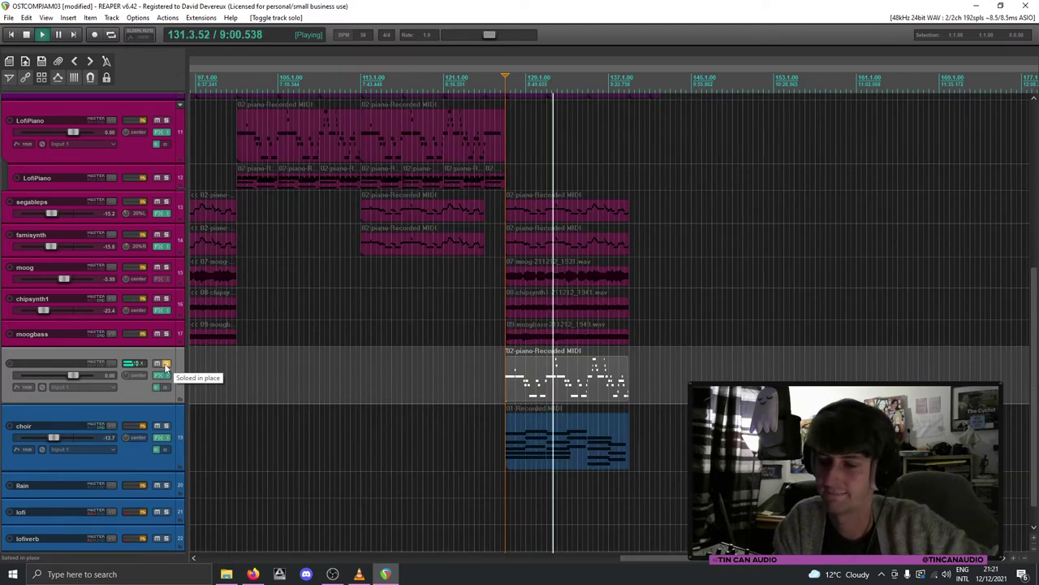
left_click(166, 365)
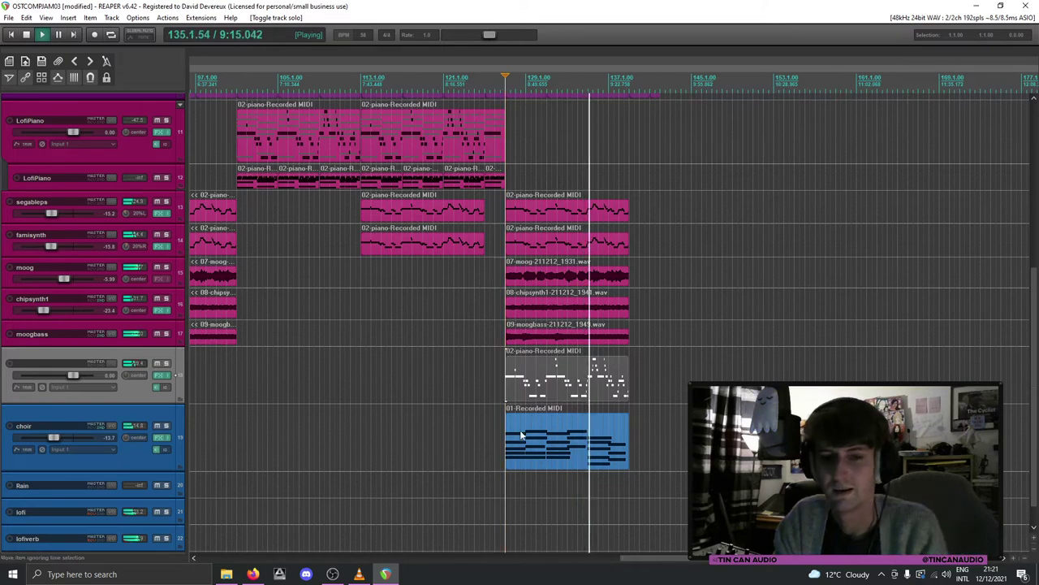
key("space")
Step: Delete the unnamed track's copied MIDI item and load the Drums preset in its LABS instrument
left_click(557, 398)
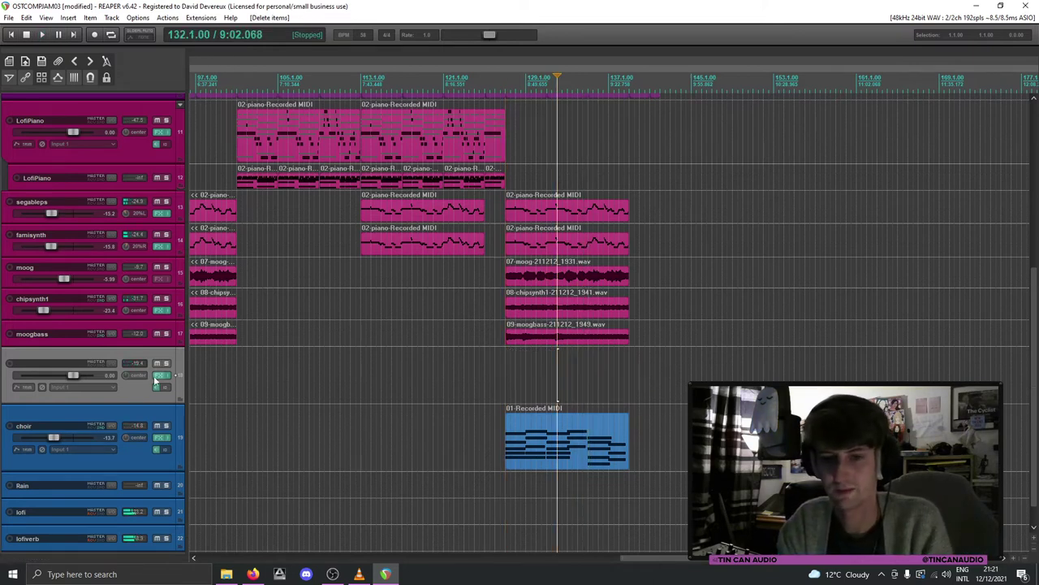
left_click(159, 374)
left_click(273, 133)
scroll(460, 232, "down", 5)
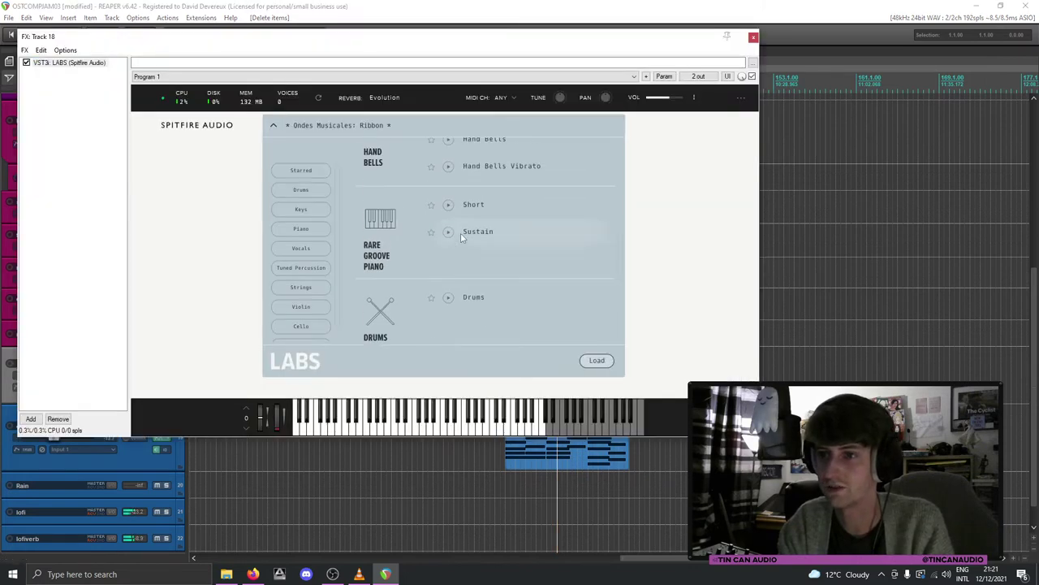
left_click(459, 301)
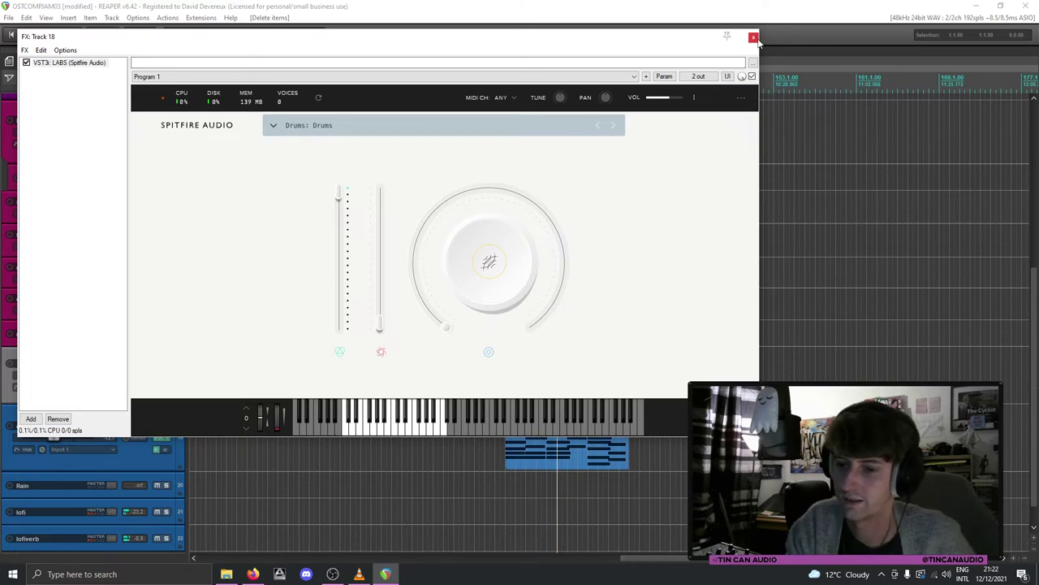
left_click(753, 37)
Step: Set the unnamed track's input to the keyboard's MIDI on all channels and arm the track for recording
left_click(99, 387)
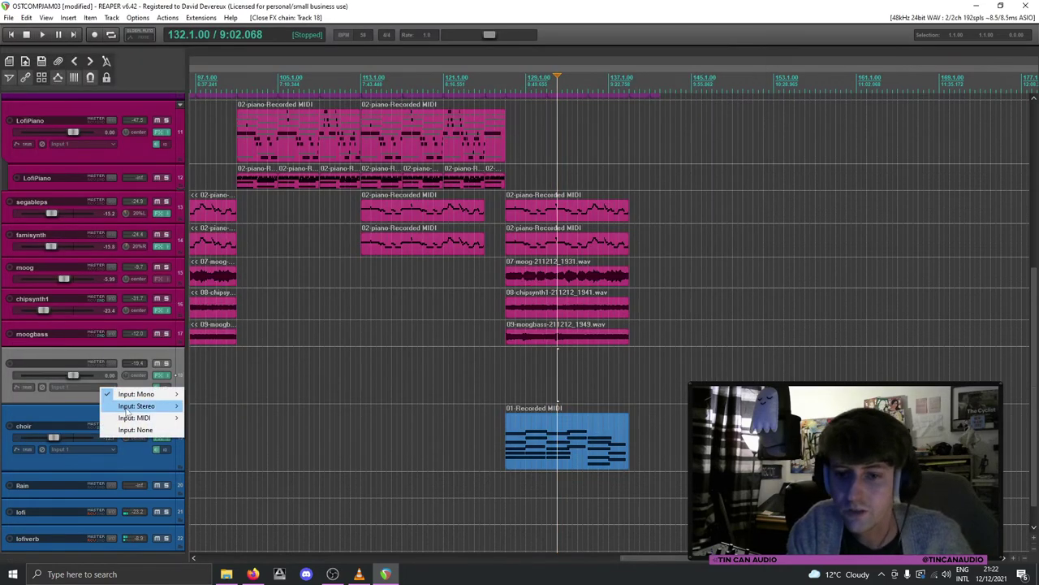
mouse_move(175, 417)
mouse_move(213, 430)
left_click(321, 241)
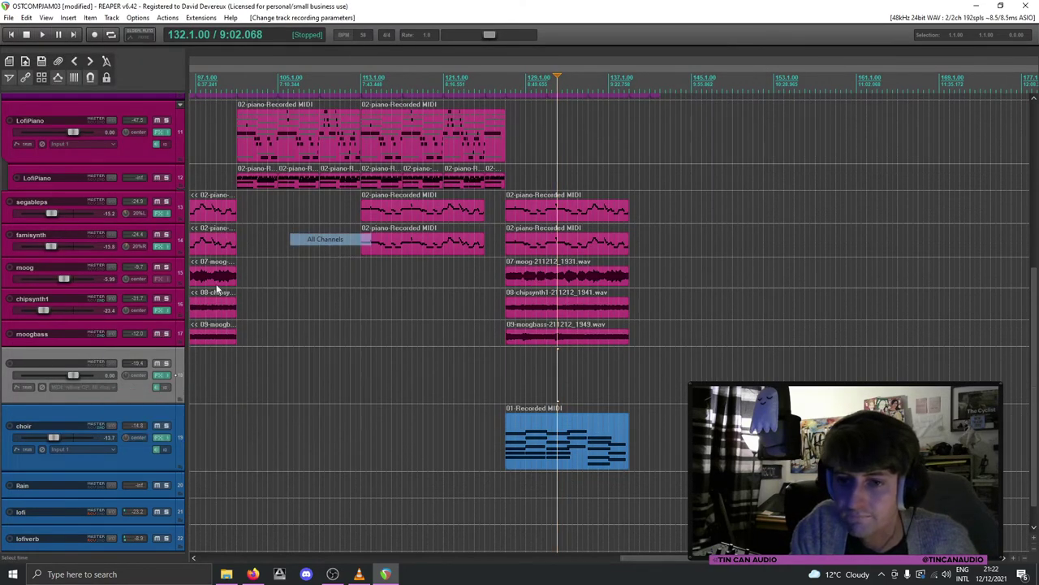
left_click(9, 363)
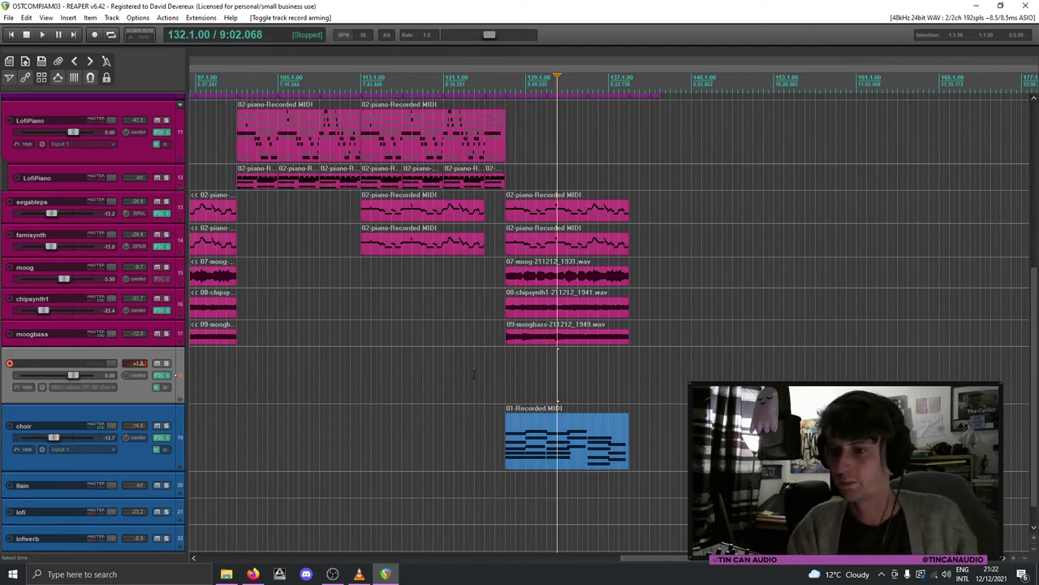
Step: Place the edit cursor at bar 126 and lower the armed track's volume to -8.26 dB
key("Left")
left_click_drag(72, 375, 57, 377)
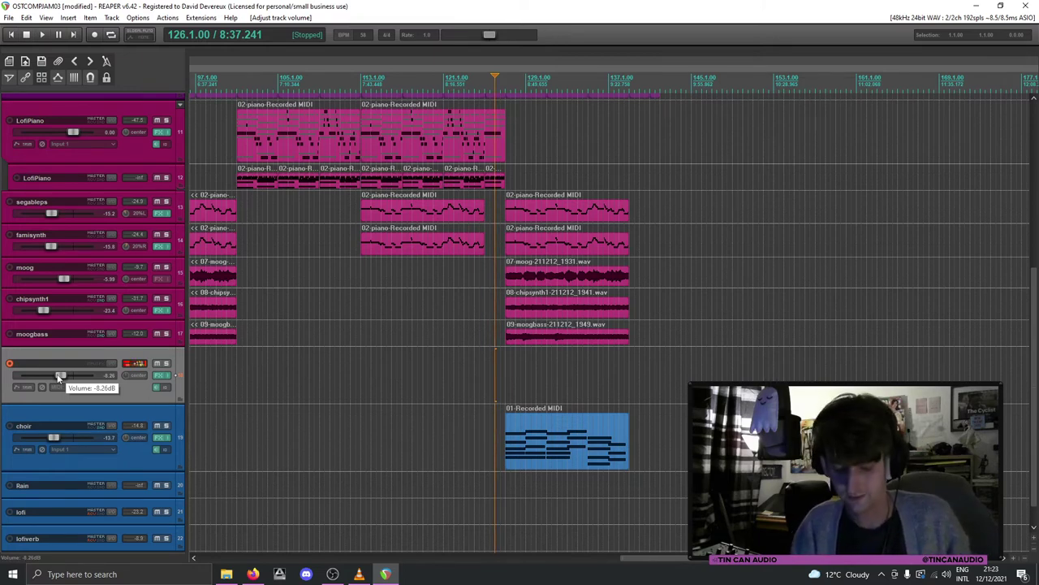
Step: Rehearse the LABS drum part on the armed track against playback from bar 126
key("space")
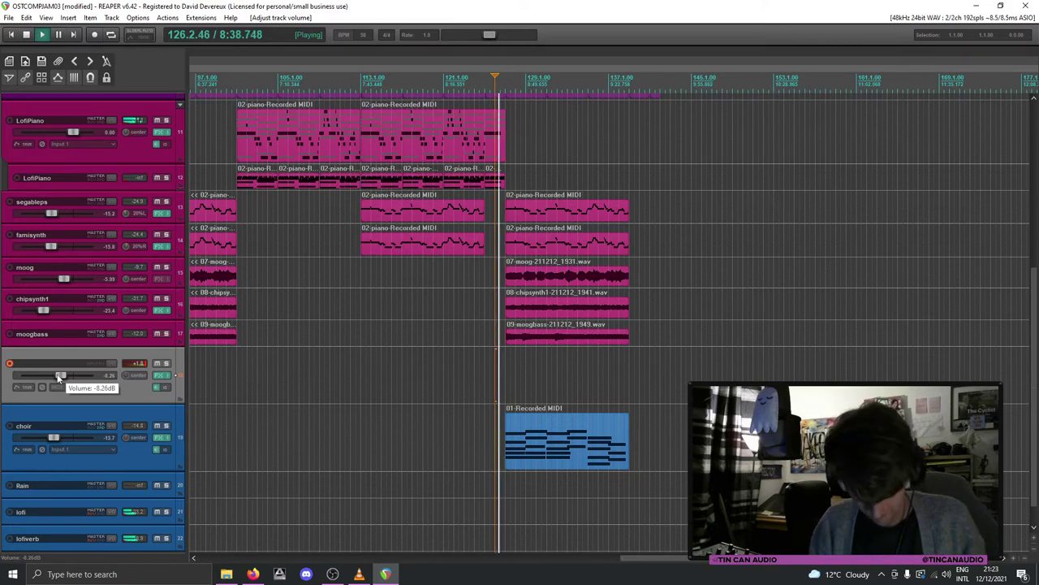
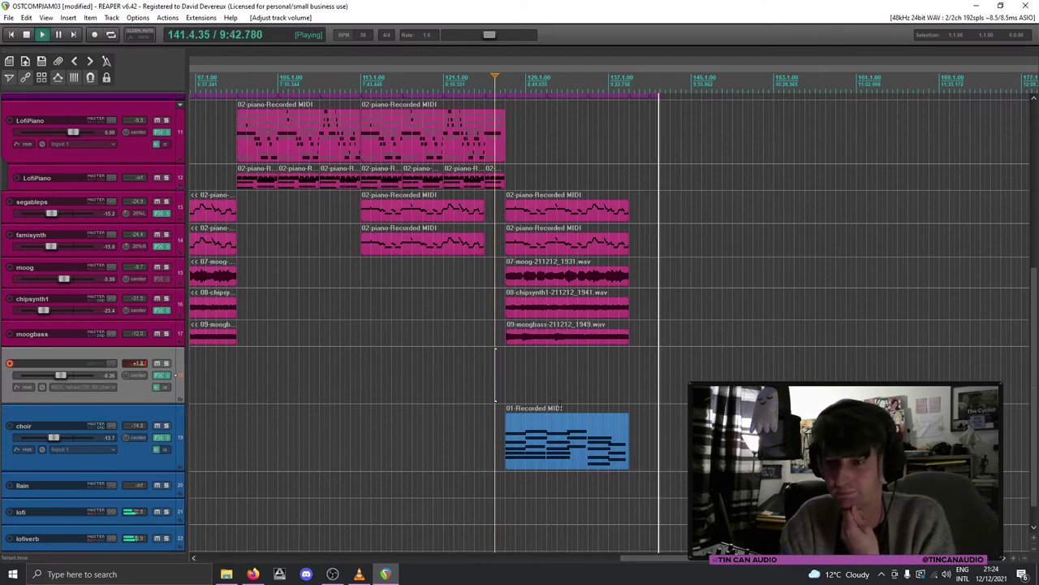
key("space")
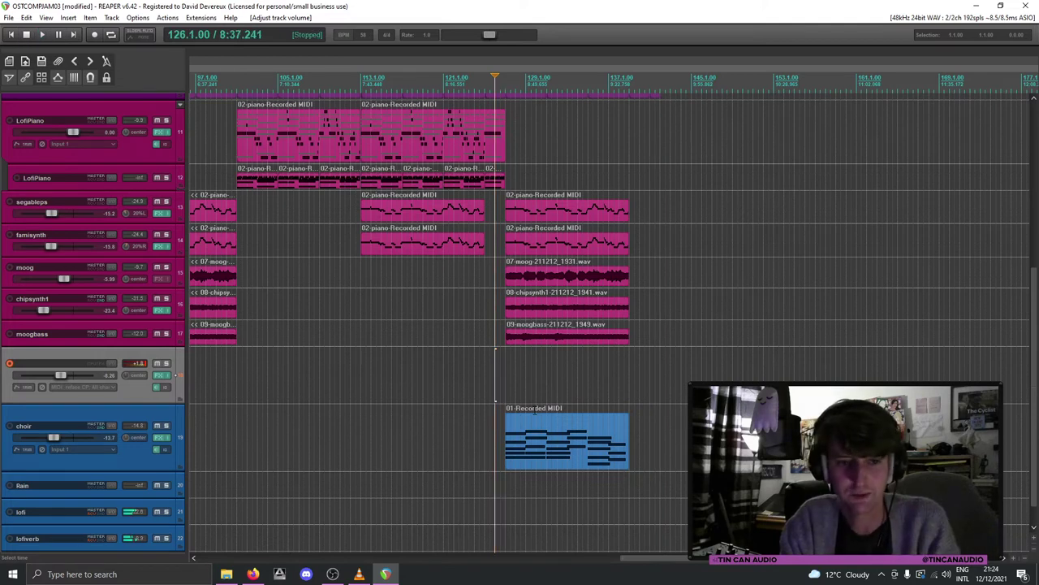
key("space")
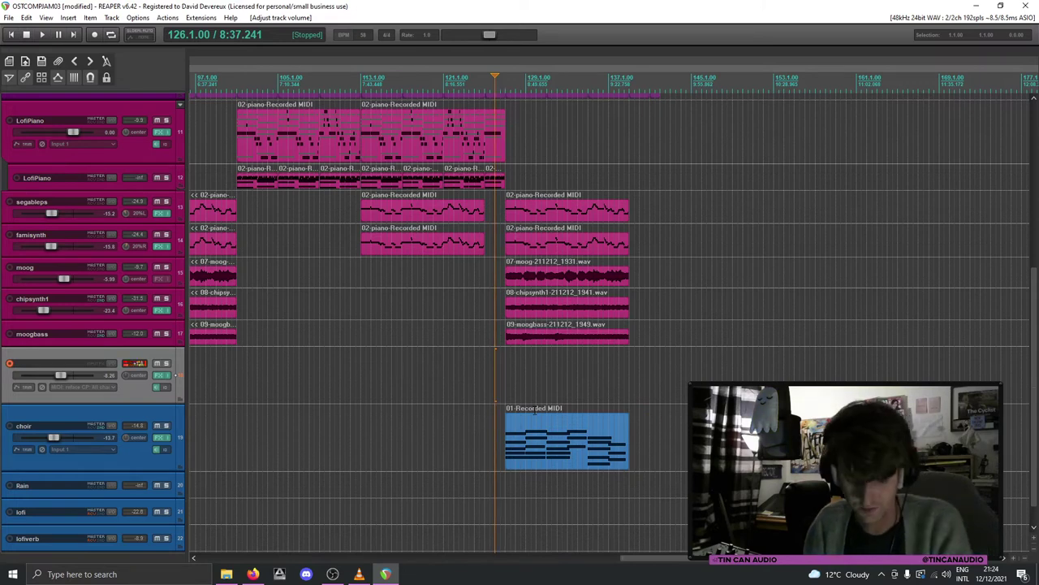
key("space")
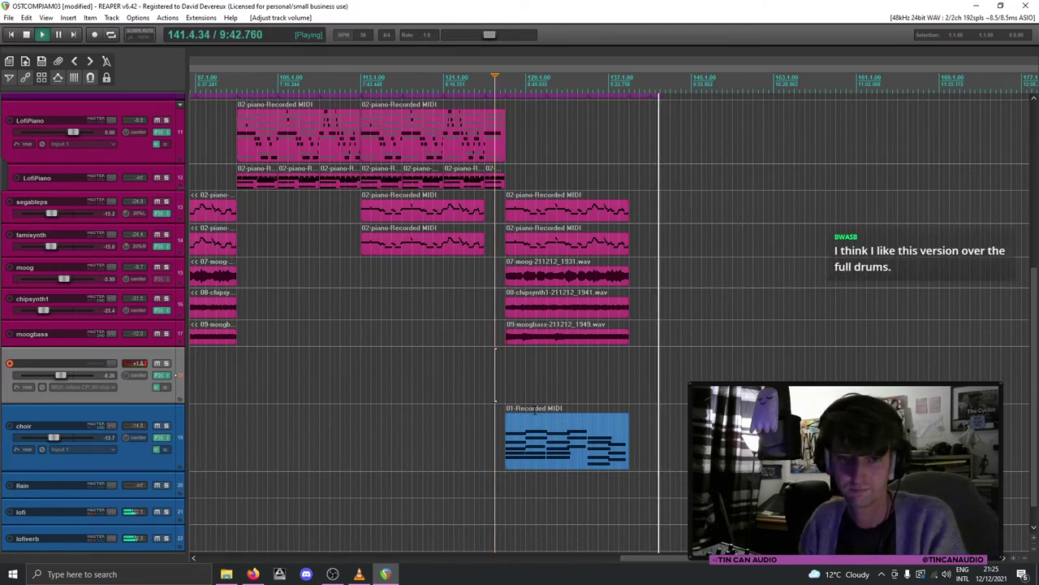
key("space")
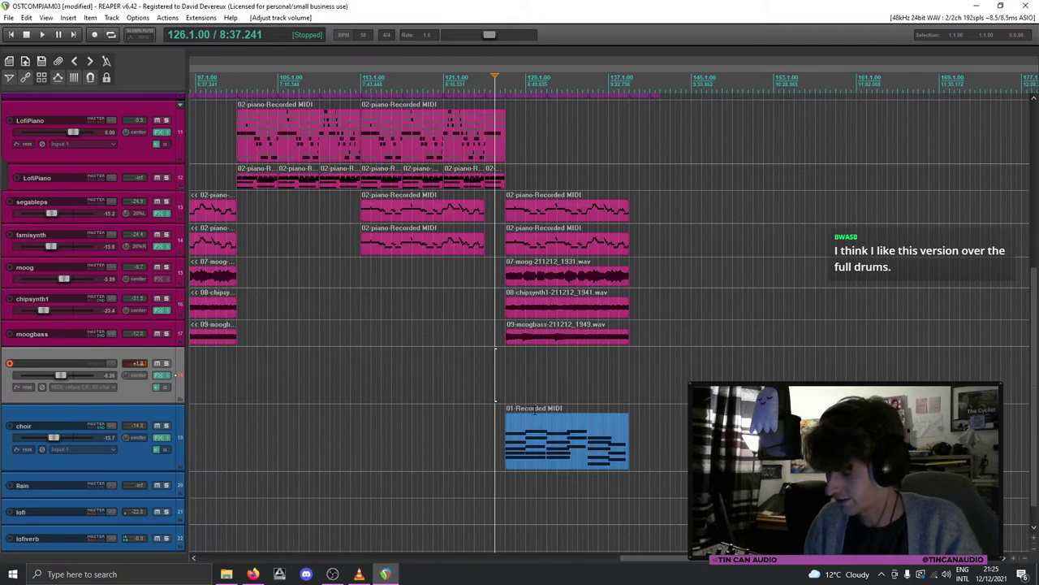
Step: Record a MIDI drum take on the armed track from bar 126 to just past bar 139 and keep it
scroll(496, 302, "down", 2)
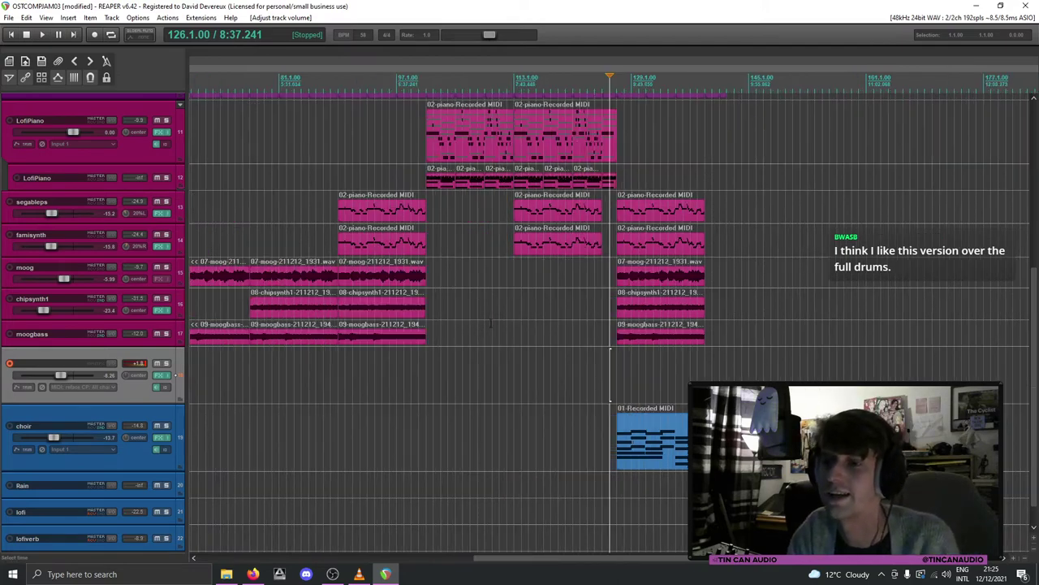
scroll(406, 274, "down", 3)
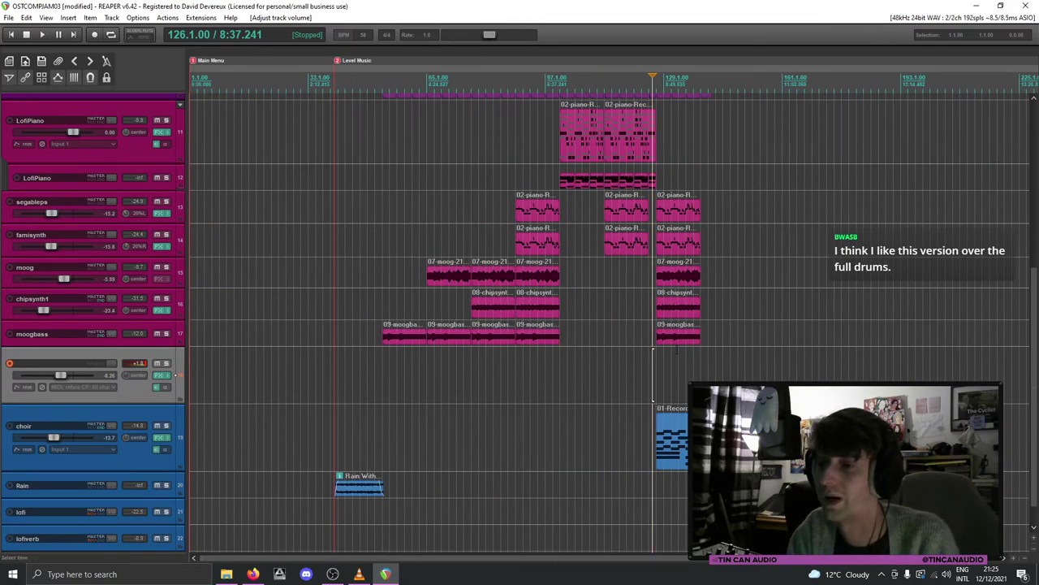
scroll(684, 345, "up", 3)
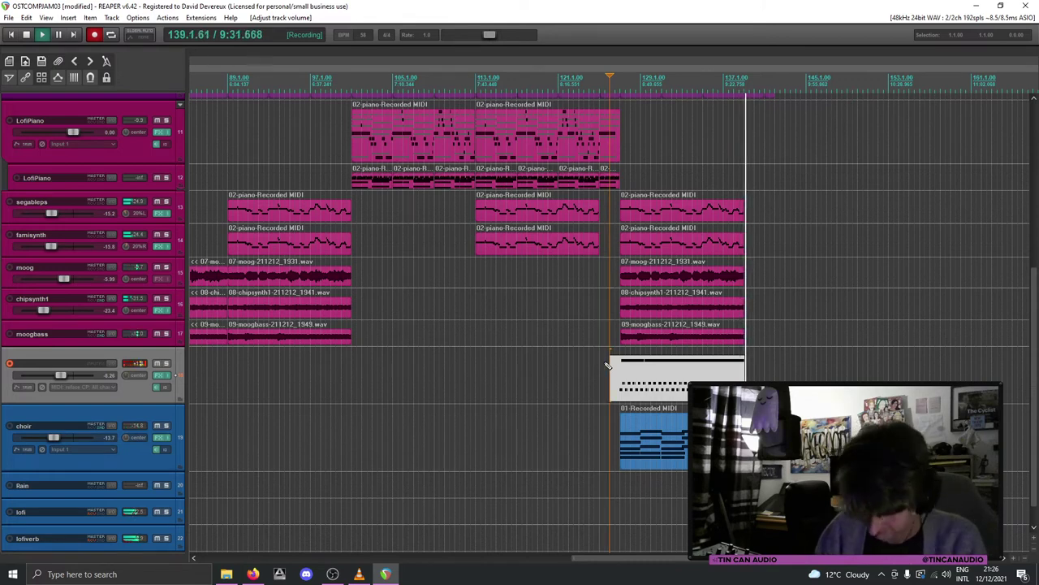
key("space")
key("Return")
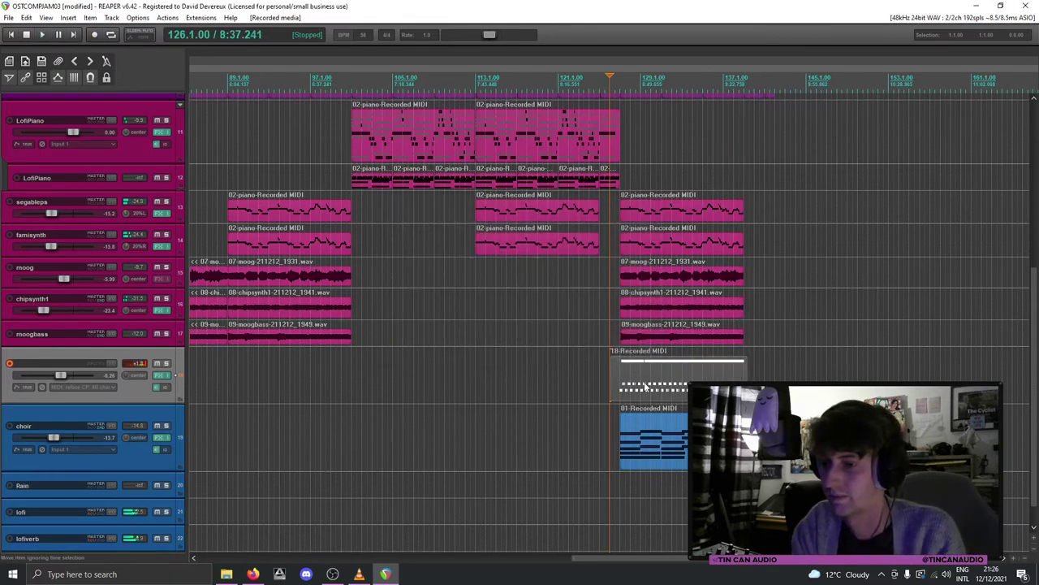
Step: Trim the recorded drum item to start at about bar 127 and quantize its notes in the MIDI editor
double_click(650, 391)
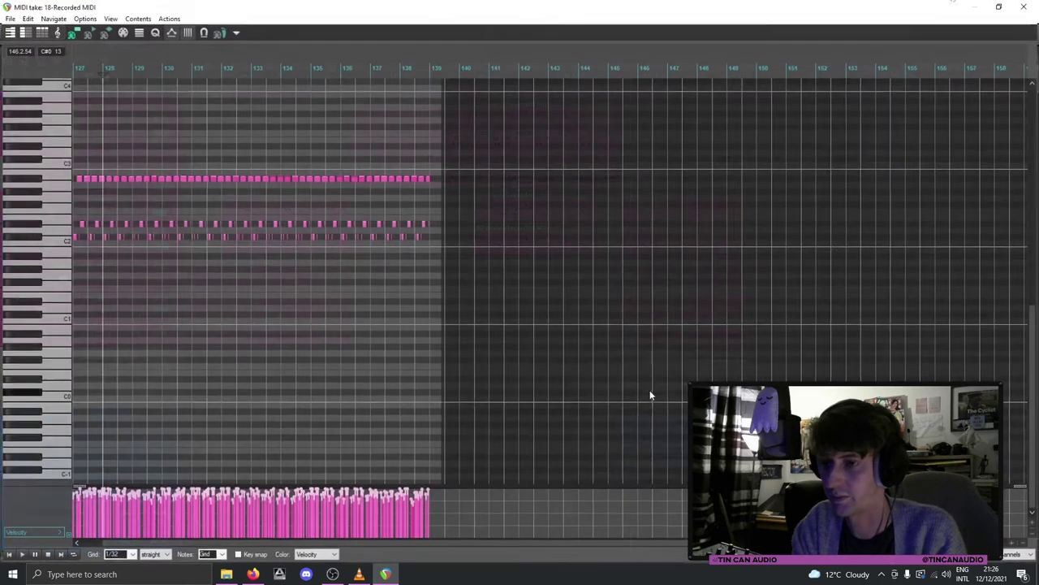
key("q")
left_click(565, 441)
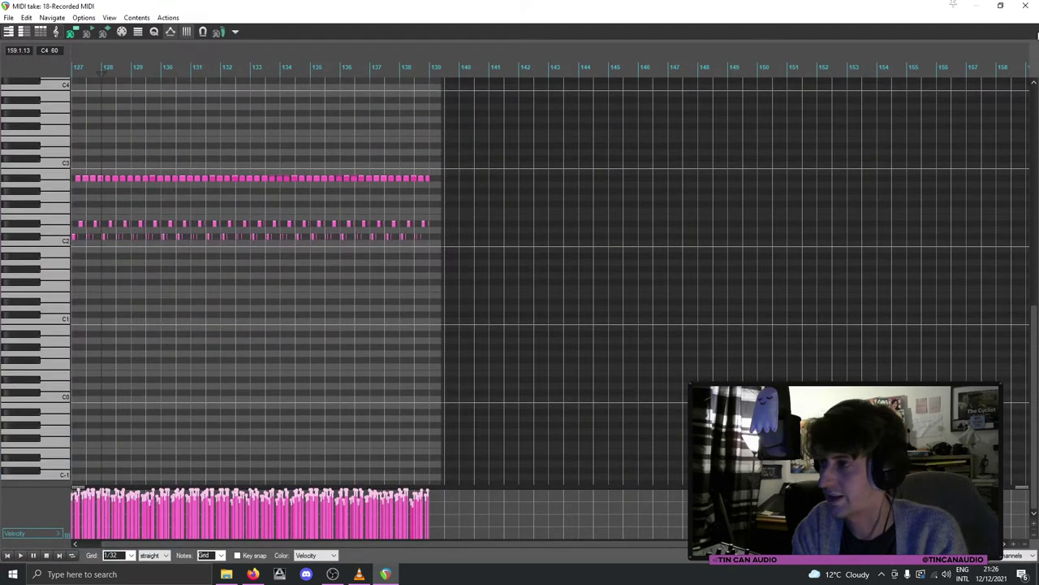
left_click(1026, 6)
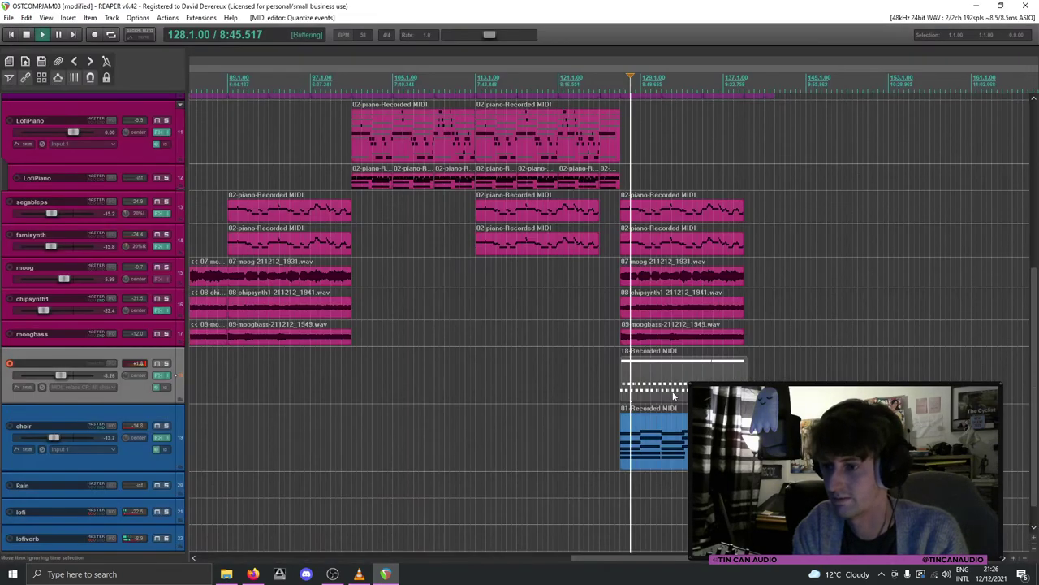
Step: Play the quantized drums from bar 128 and trim the item's end to line up with the clips above
scroll(672, 392, "up", 4)
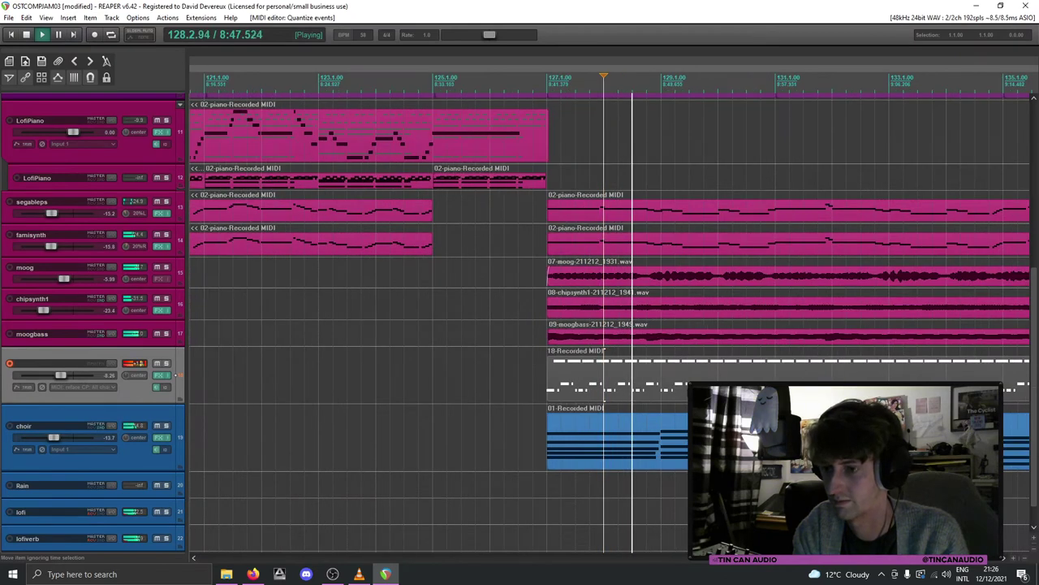
scroll(543, 374, "down", 1)
scroll(603, 325, "down", 1)
key("space")
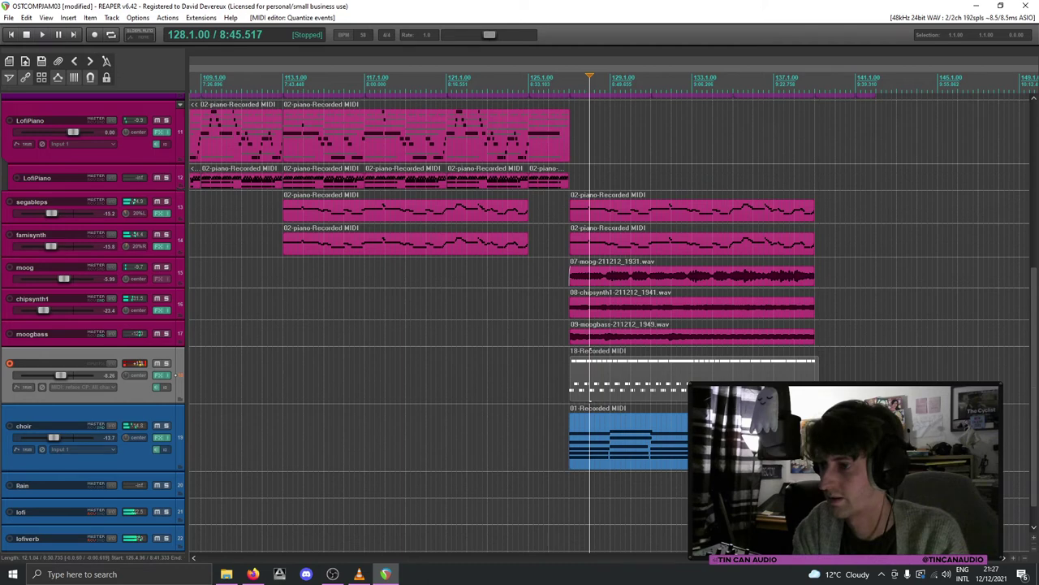
Step: Rename the unnamed track as drums and disarm its recording
left_click(611, 394)
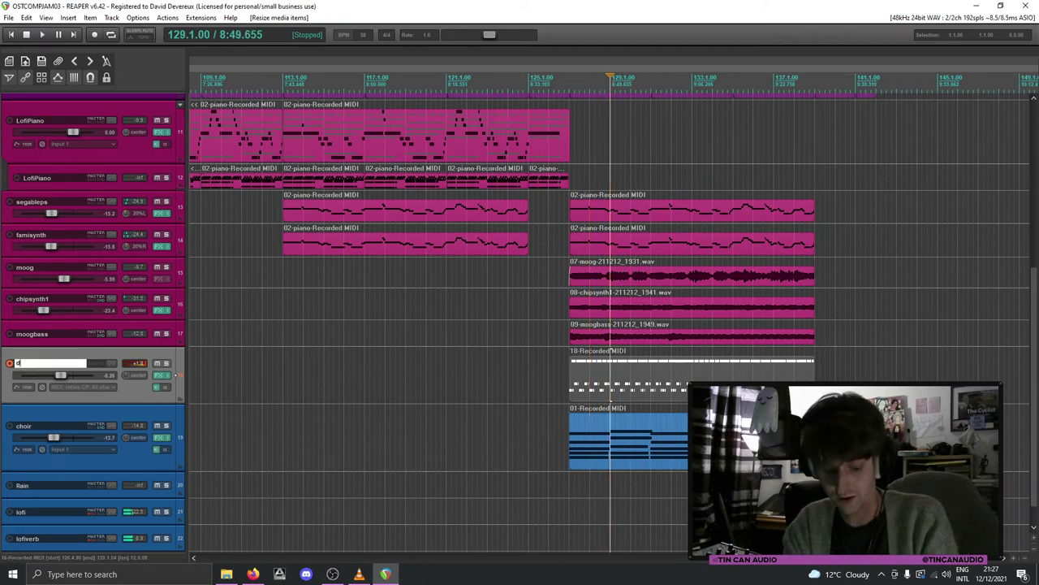
key("Return")
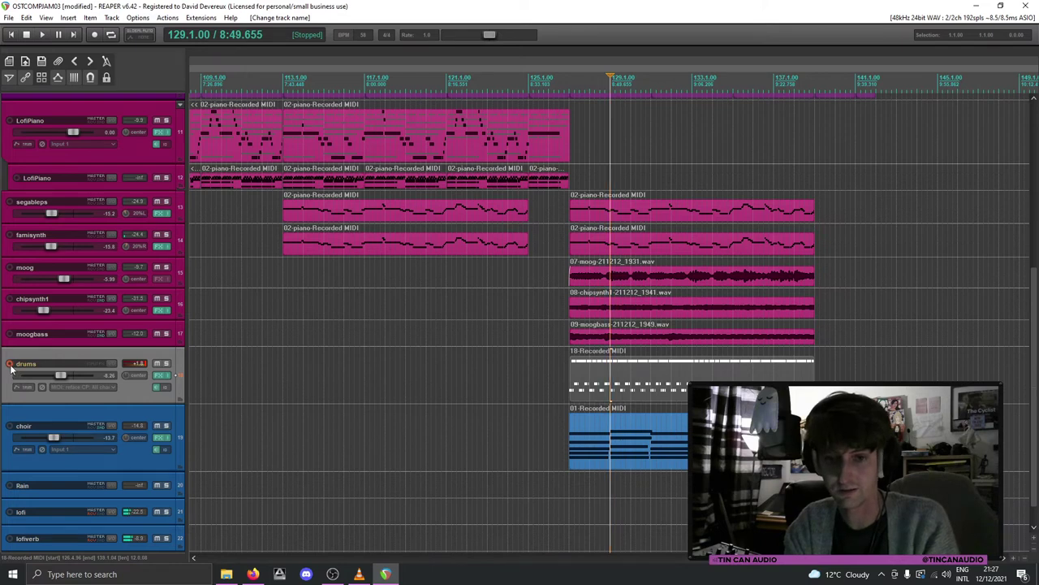
Step: Add the VST: FreeverbToo (SinusWeb) reverb after LABS on the drums track
left_click(160, 376)
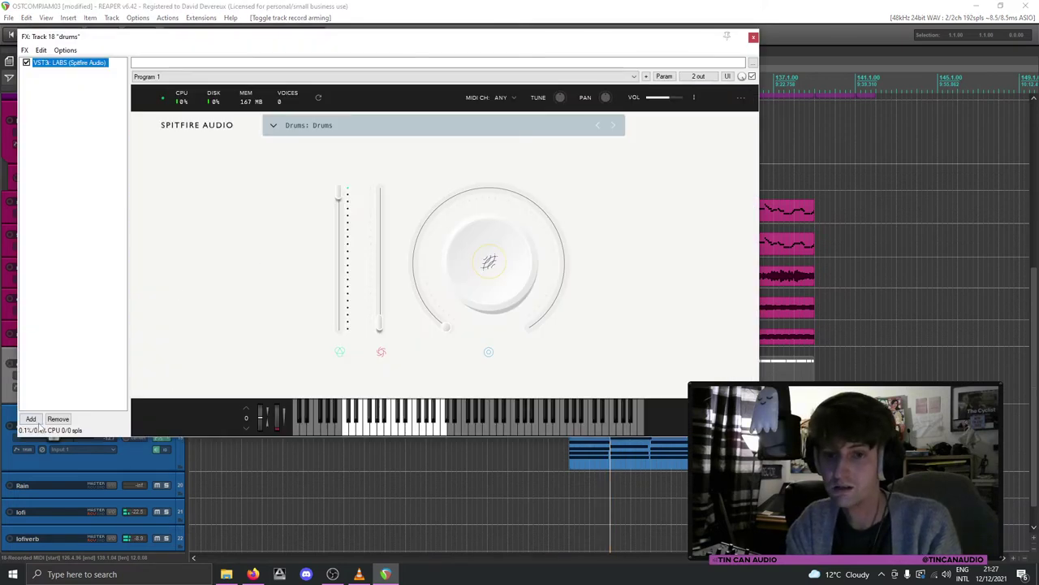
left_click(33, 419)
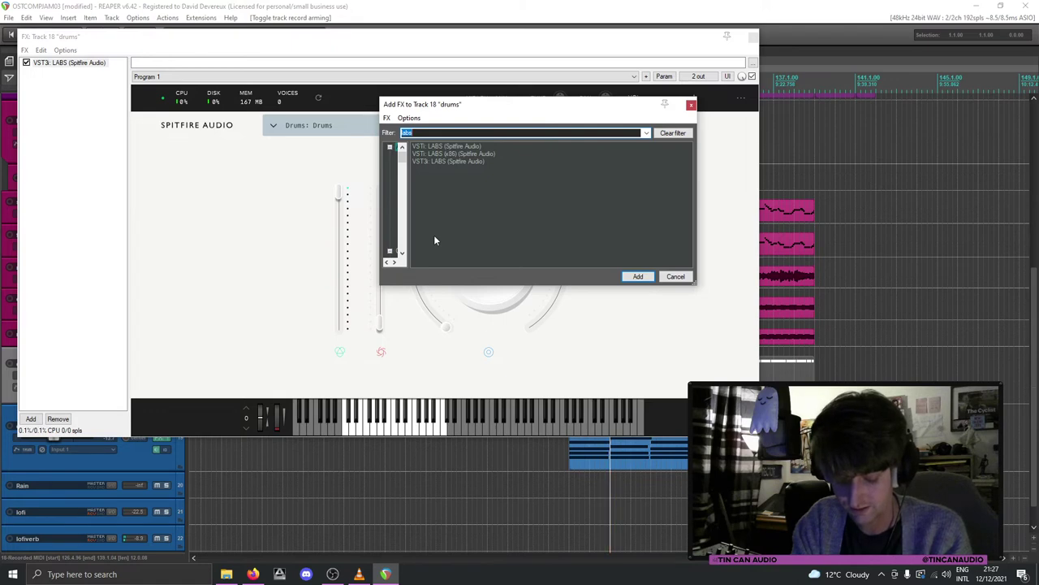
type("verb")
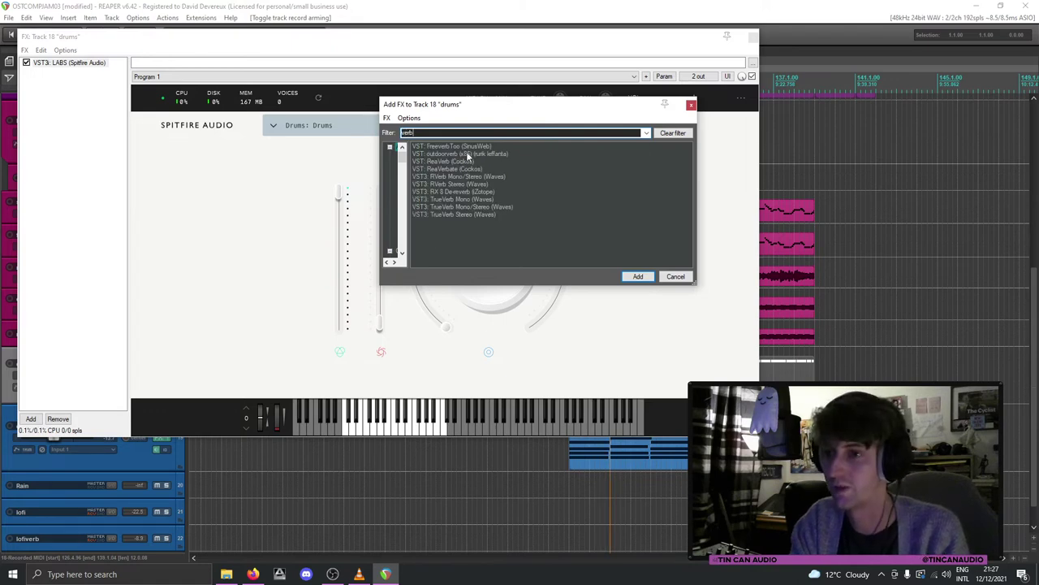
double_click(455, 147)
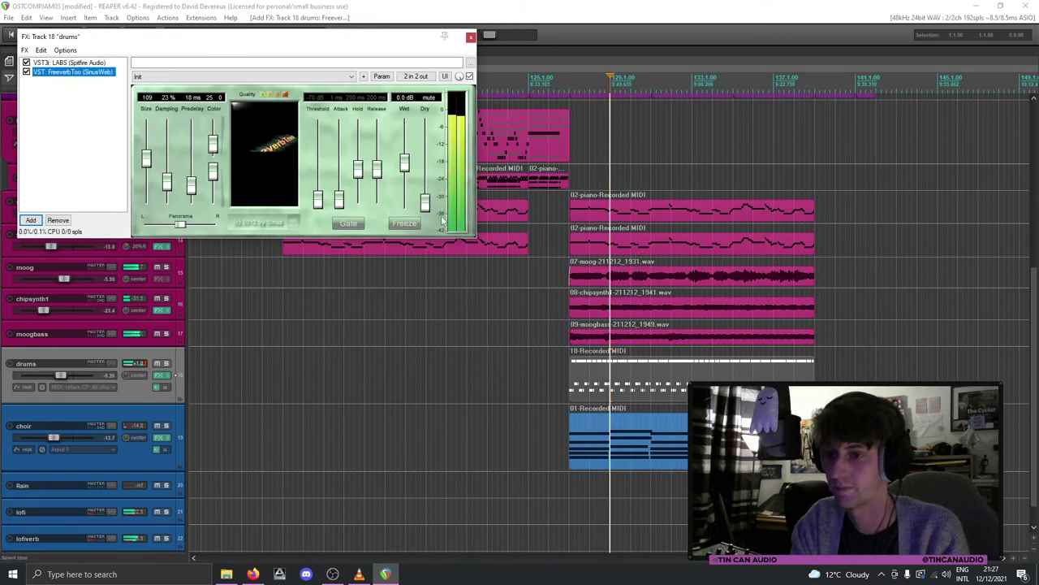
Step: Solo the drums and try the FreeverbToo presets Echonomical 1, Hall 2, Hall 1 and Medium Room 1 (Insert)
left_click(165, 363)
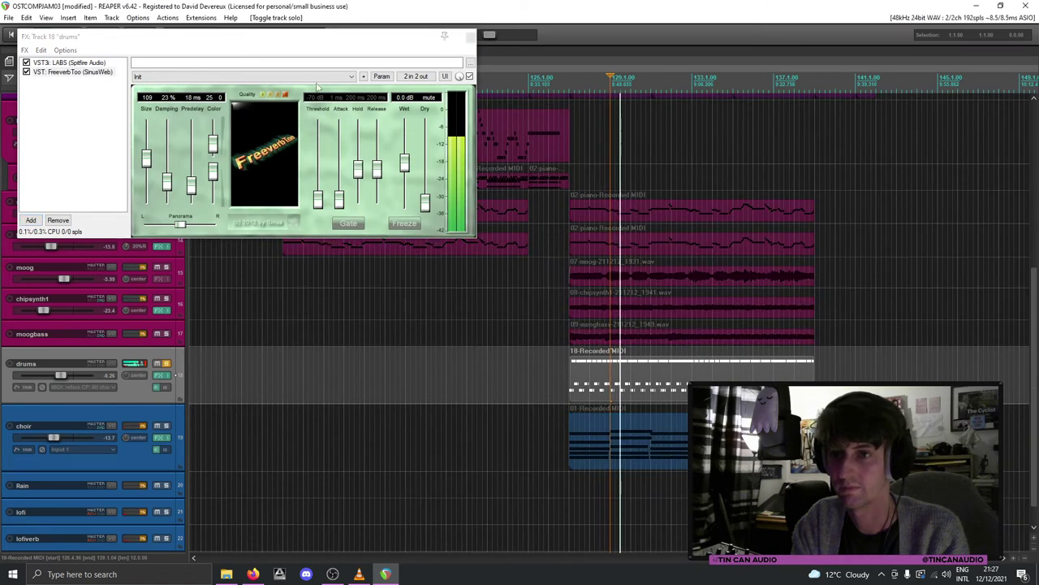
left_click(319, 76)
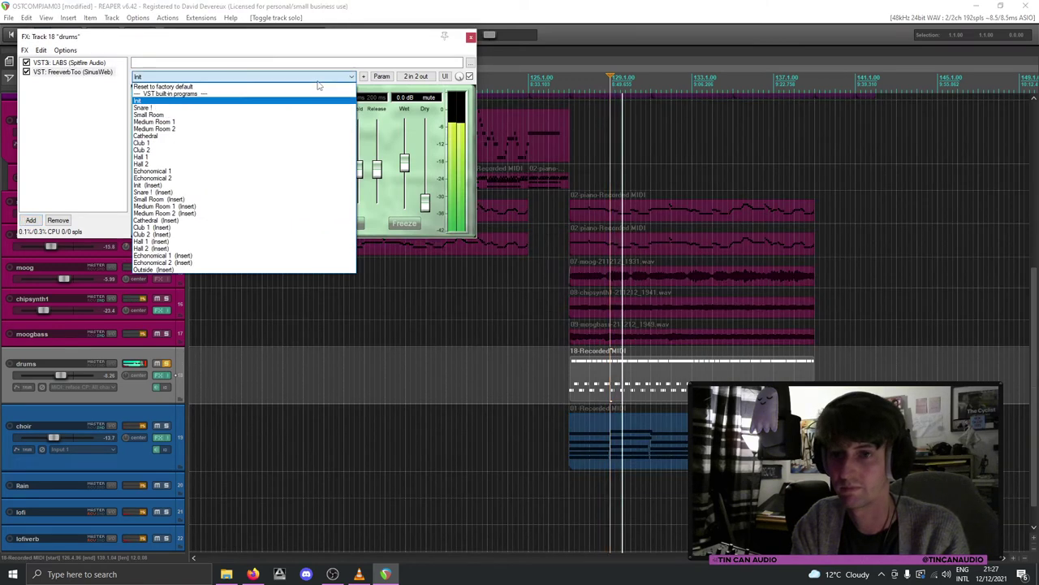
left_click(280, 257)
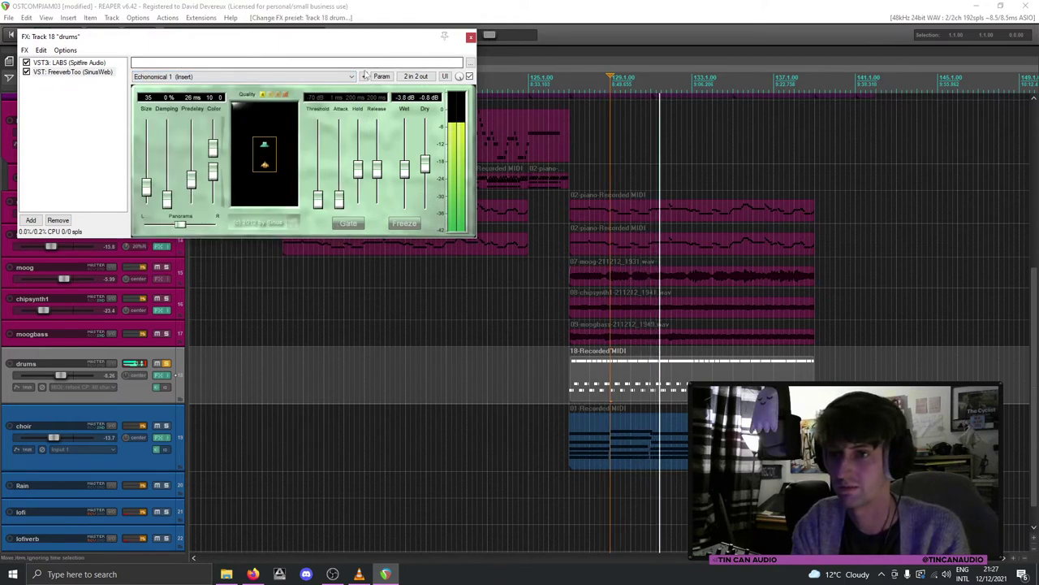
left_click(244, 76)
left_click(255, 247)
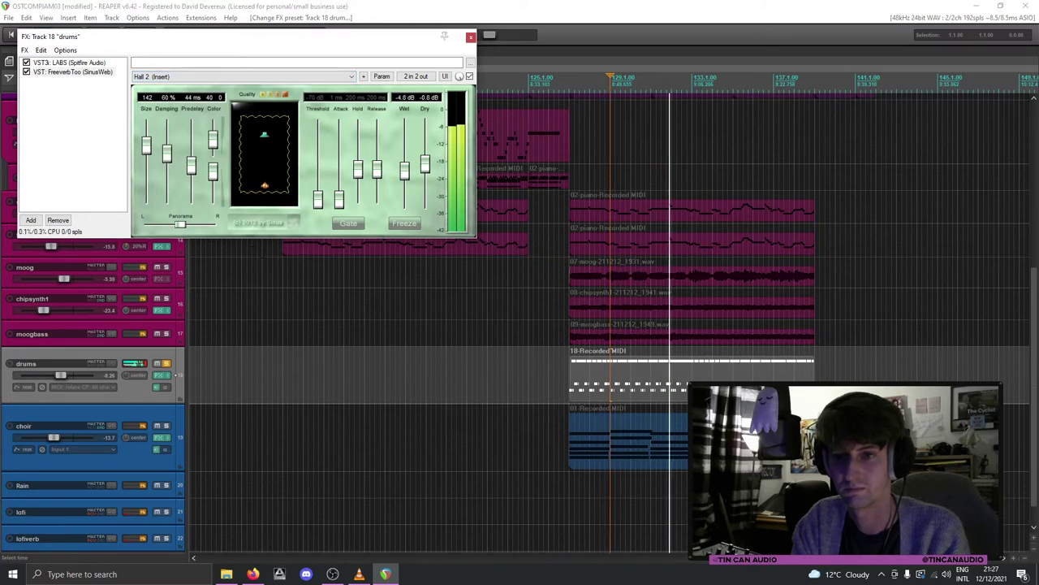
left_click(244, 76)
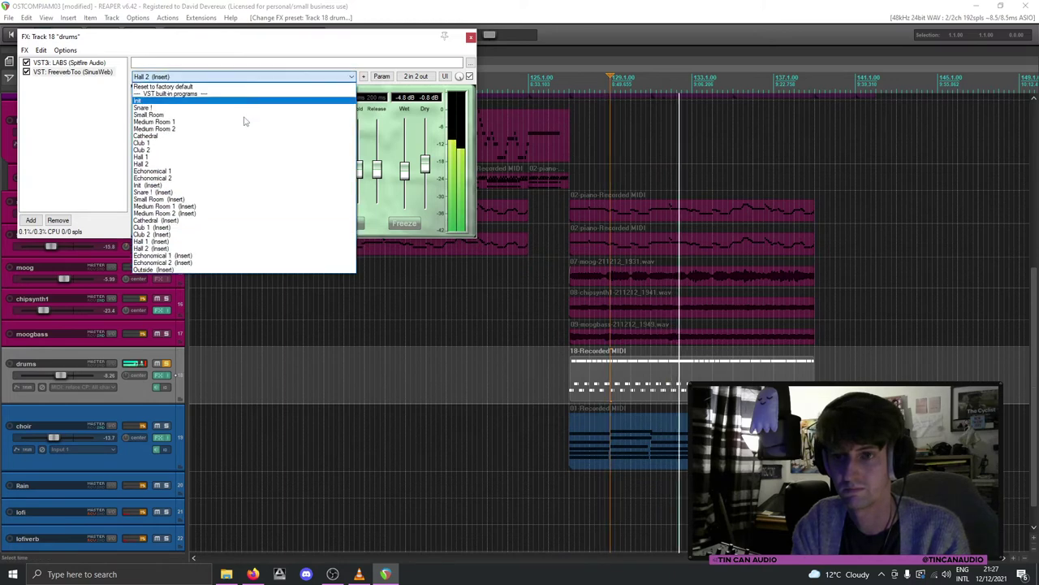
left_click(213, 241)
left_click(288, 76)
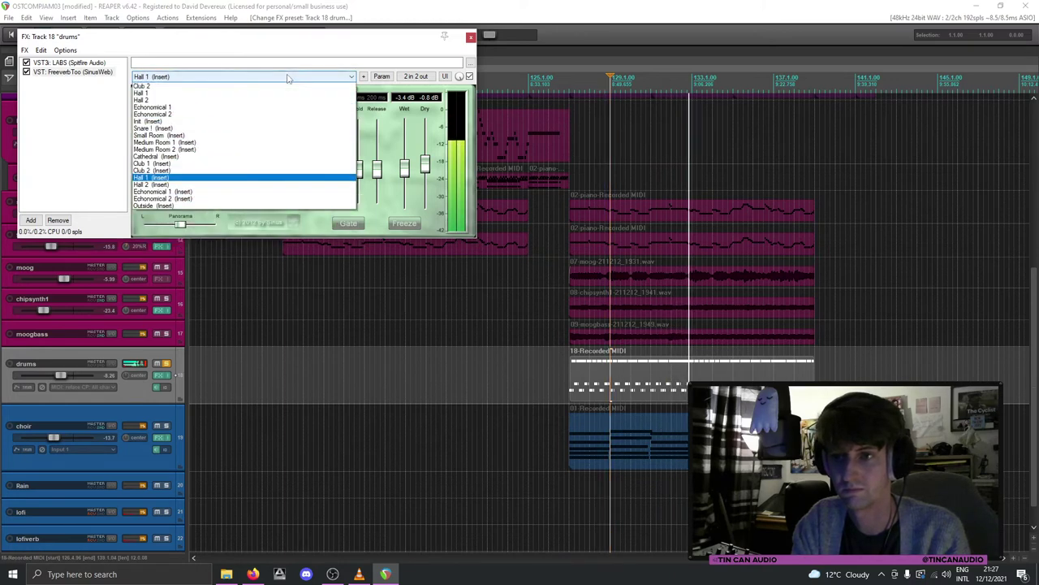
left_click(250, 206)
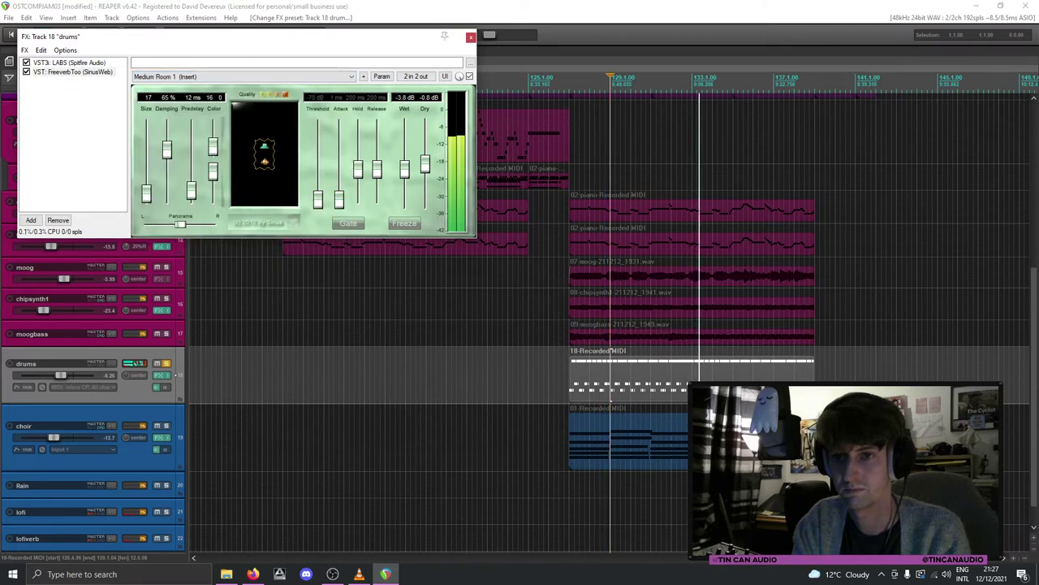
Step: Close the effects window, unsolo the drums and lower the track's volume to about -13.2 dB
left_click(470, 36)
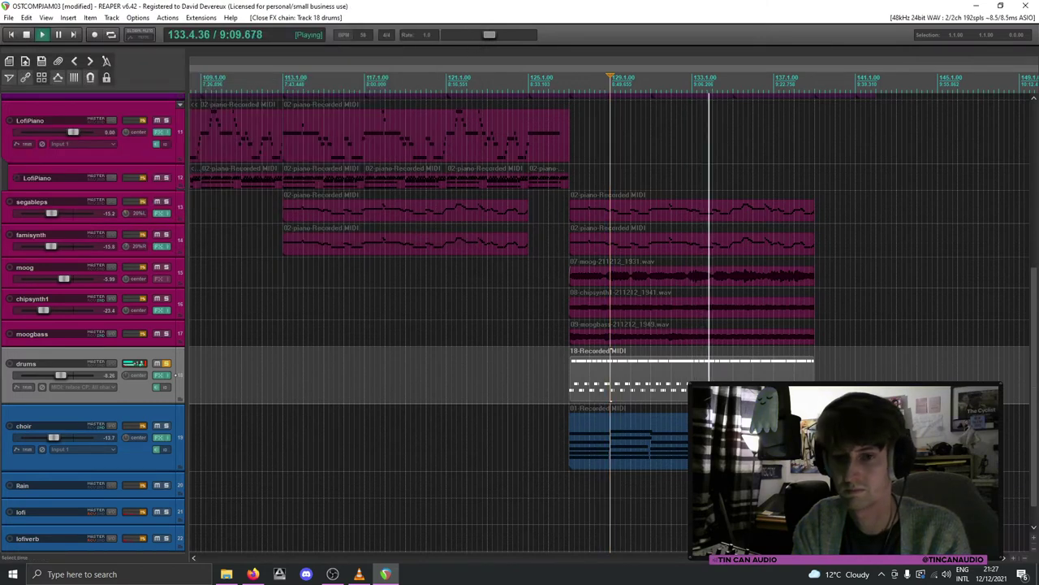
left_click(165, 363)
left_click_drag(66, 374, 57, 381)
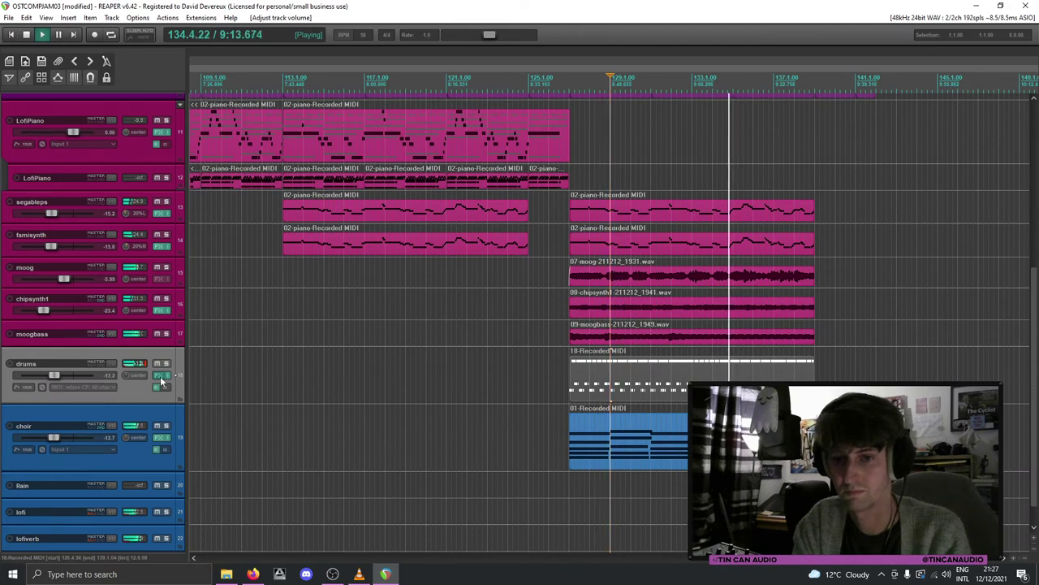
Step: Remove the FreeverbToo reverb from the drums track and stop playback
left_click(161, 378)
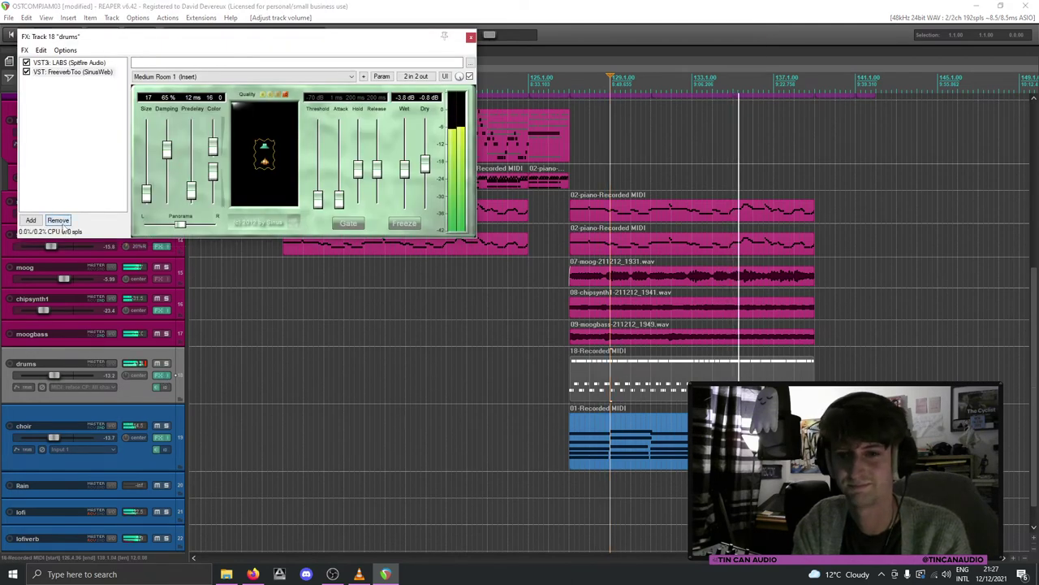
left_click(60, 222)
left_click(30, 419)
key("Escape")
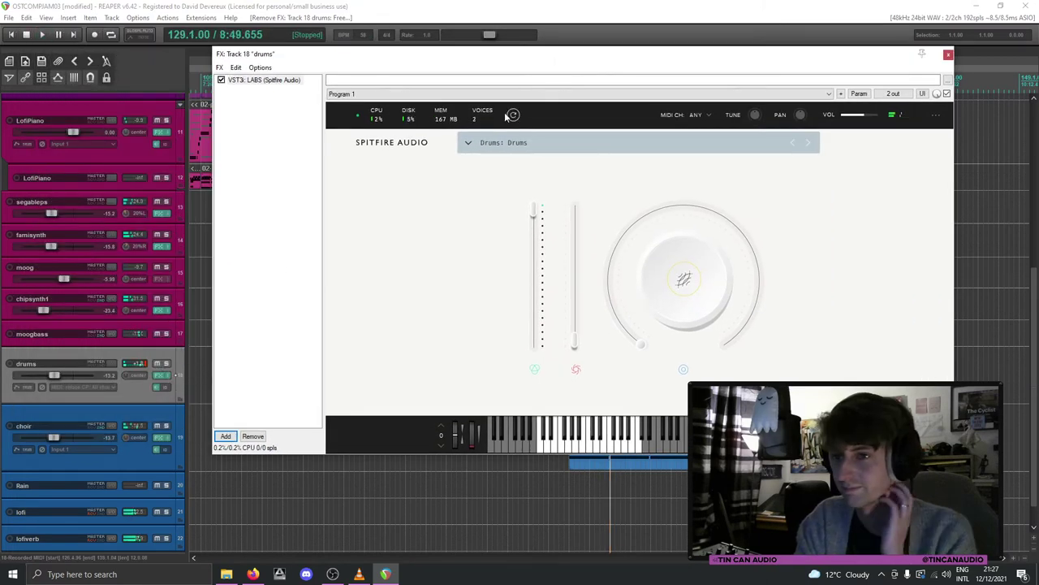
Step: Add the TAL BitCrusher effect after LABS on the drums track
left_click(225, 436)
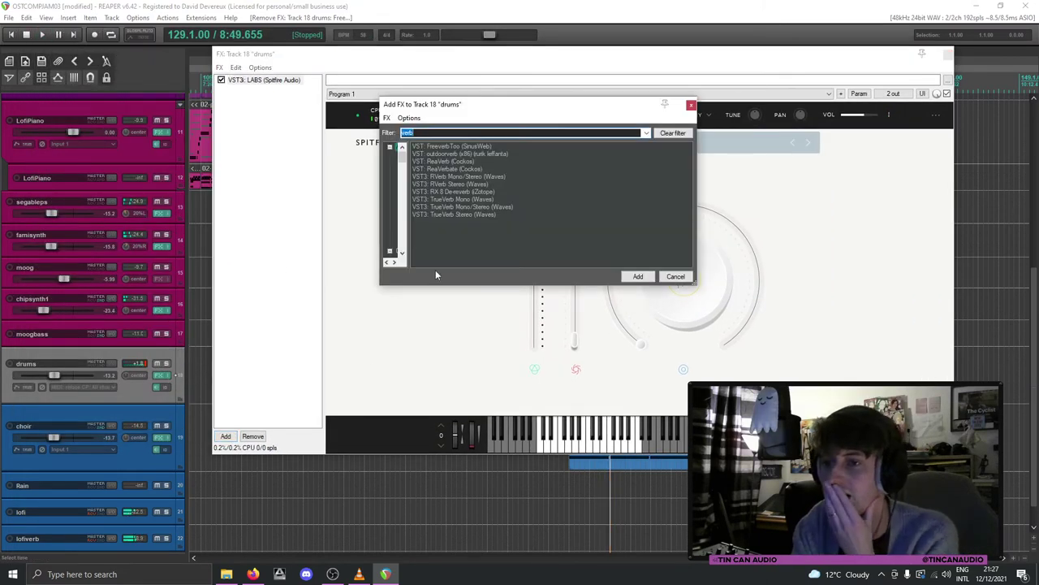
type("v")
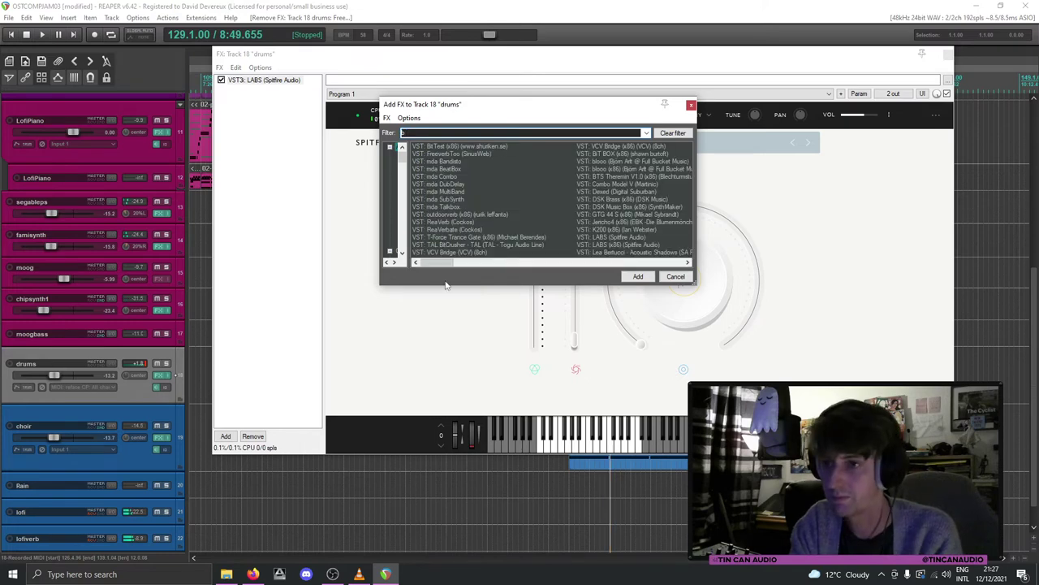
type("it")
double_click(465, 152)
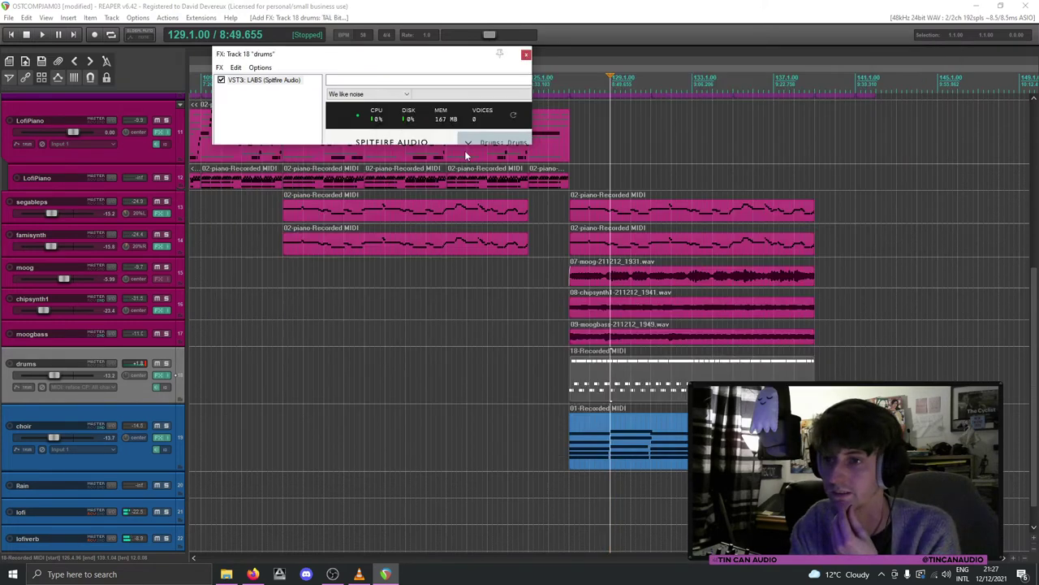
Step: Try TAL BitCrusher knob adjustments while playing the soloed drums from bar 127, and remove the effect
left_click(572, 367)
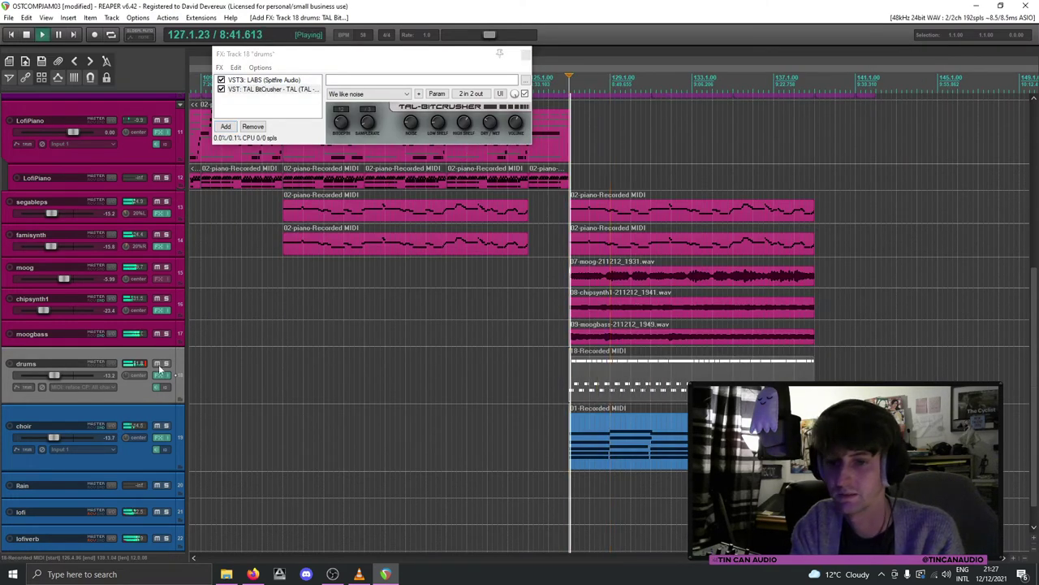
key("space")
left_click(165, 363)
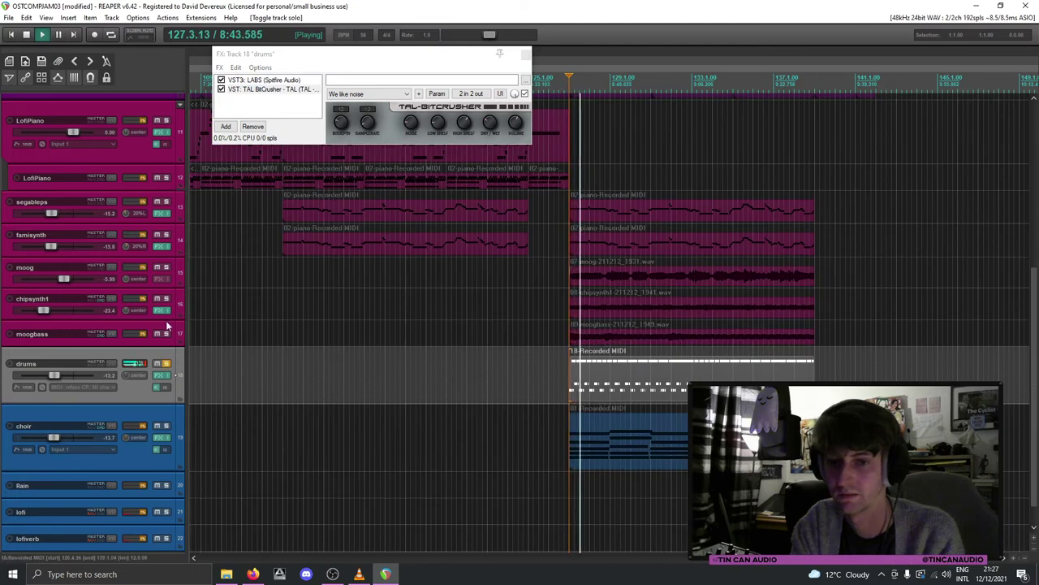
left_click(333, 142)
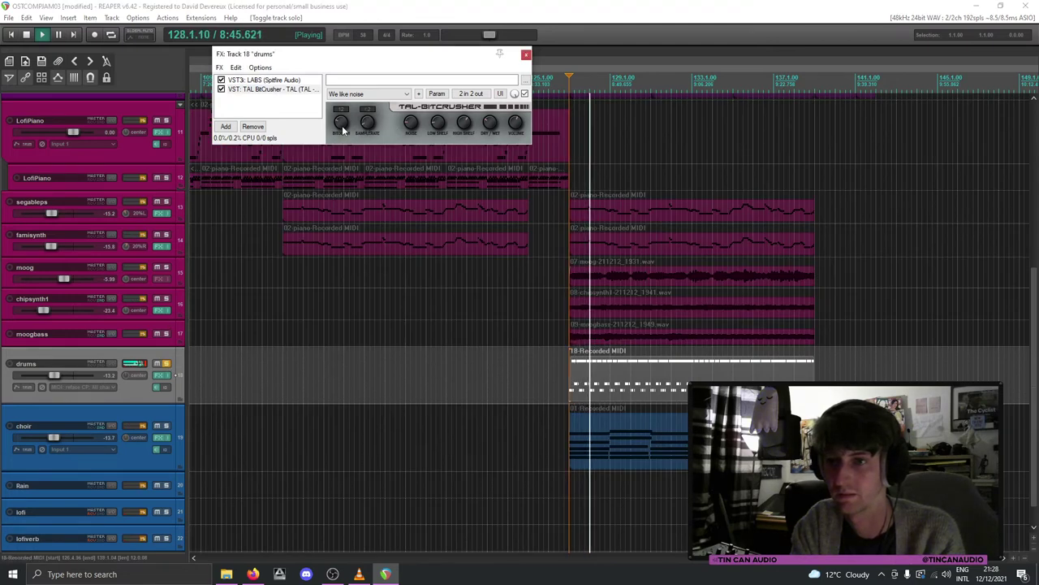
left_click(366, 116)
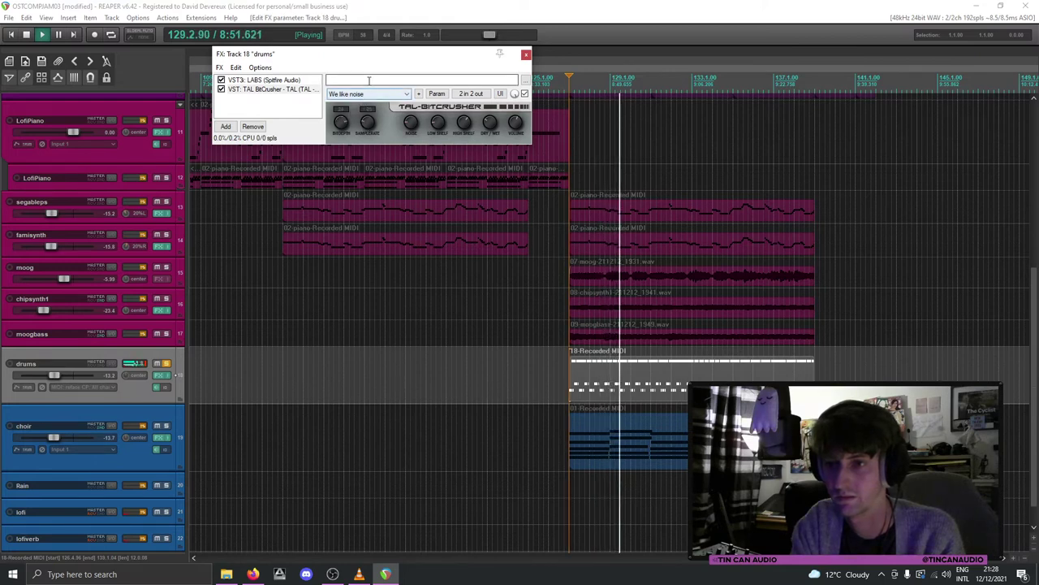
key("space")
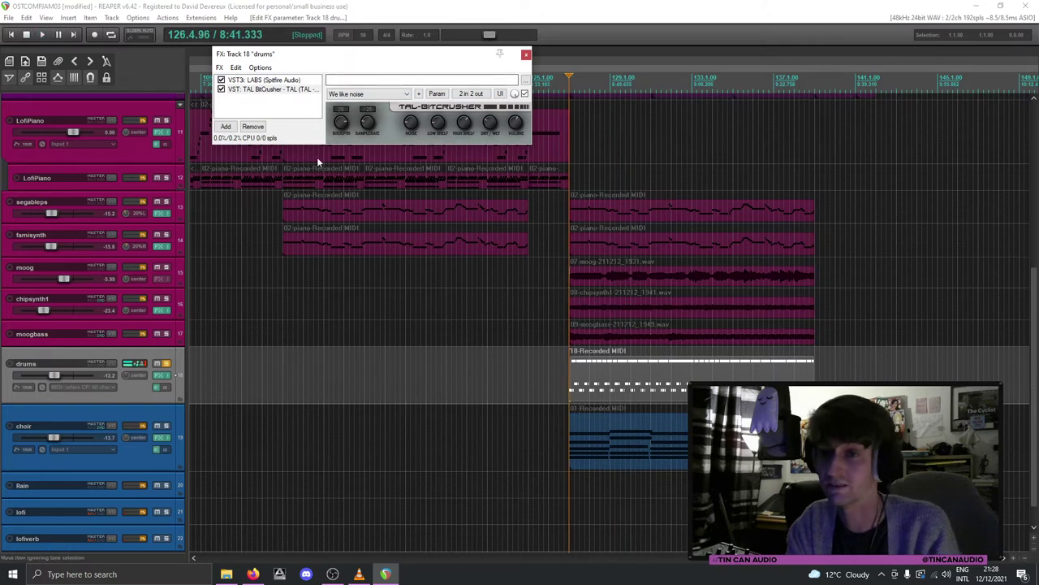
left_click(252, 127)
Step: Add VST: ReaFir (FFT EQ+Dynamics Processor) after LABS on the drums track
left_click(226, 436)
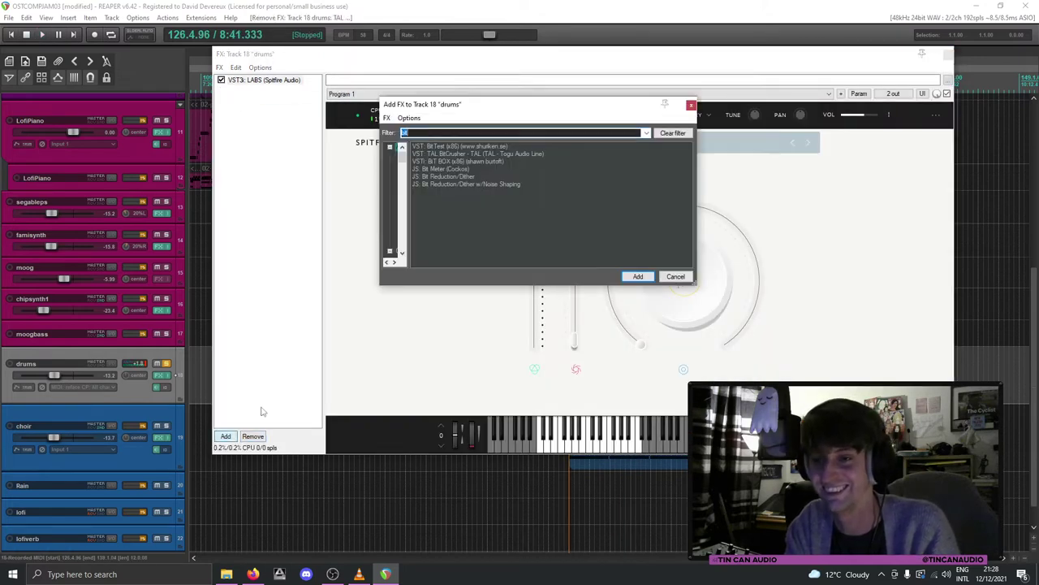
type("eq")
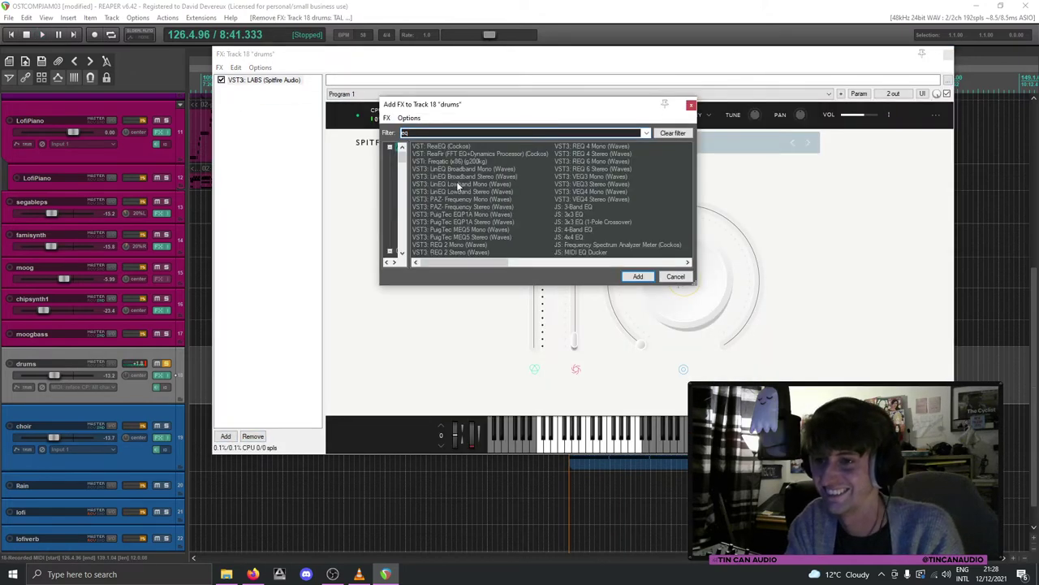
double_click(466, 155)
Step: While playing the drums, shape the ReaFir curve to cut the lows below 100 Hz and the highs above 10 kHz by roughly 12 dB
key("space")
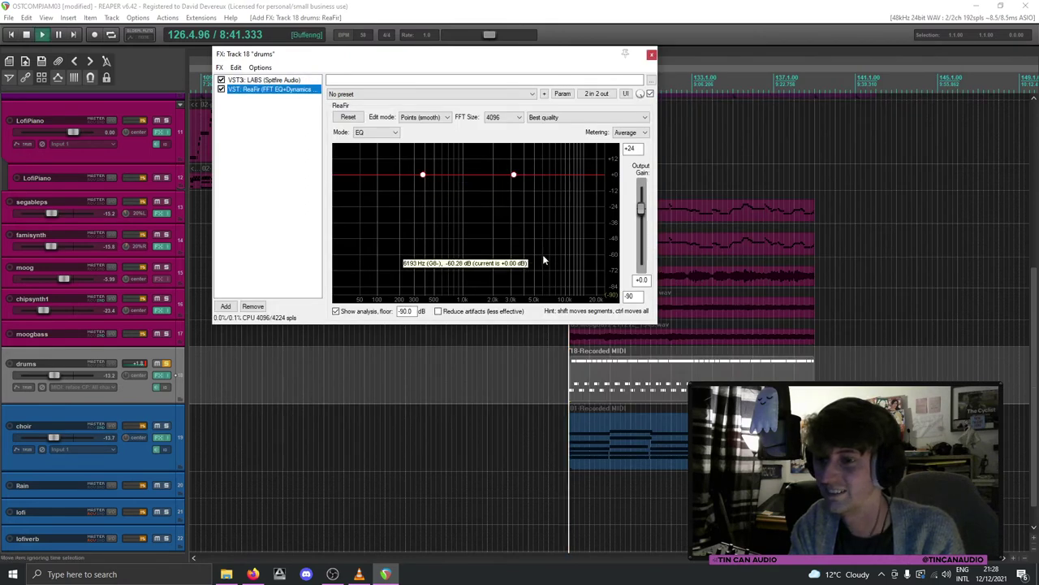
left_click(580, 193)
left_click(385, 193)
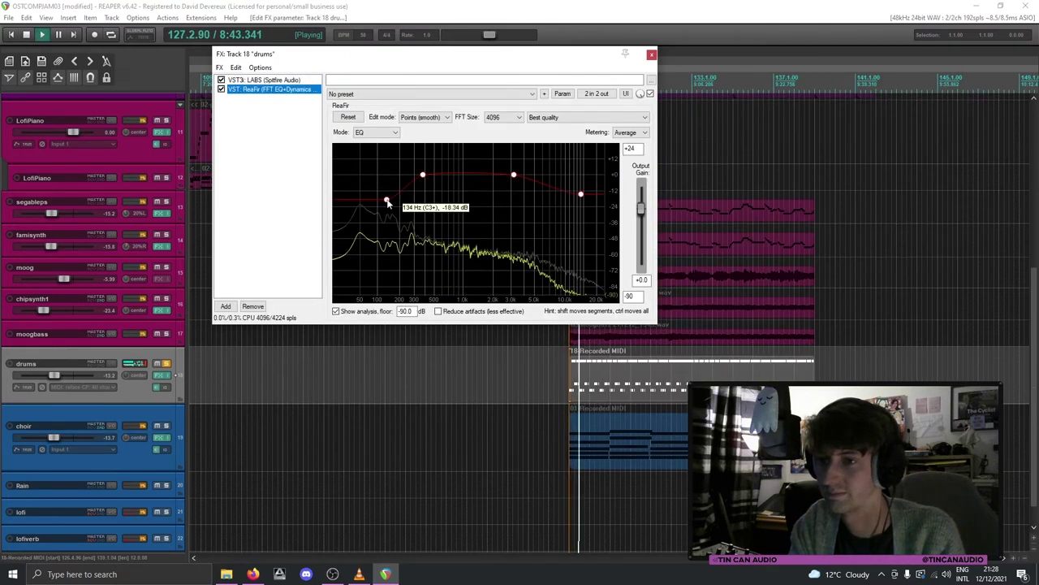
left_click_drag(385, 192, 371, 190)
left_click(651, 54)
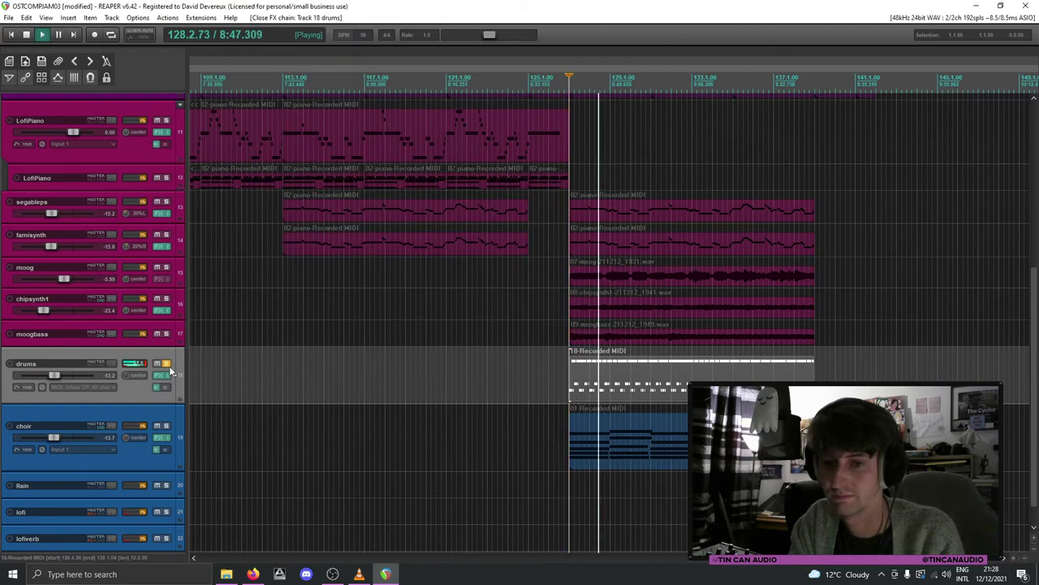
Step: Unsolo the drums and set the track's volume to -11.1 dB
left_click_drag(59, 375, 64, 376)
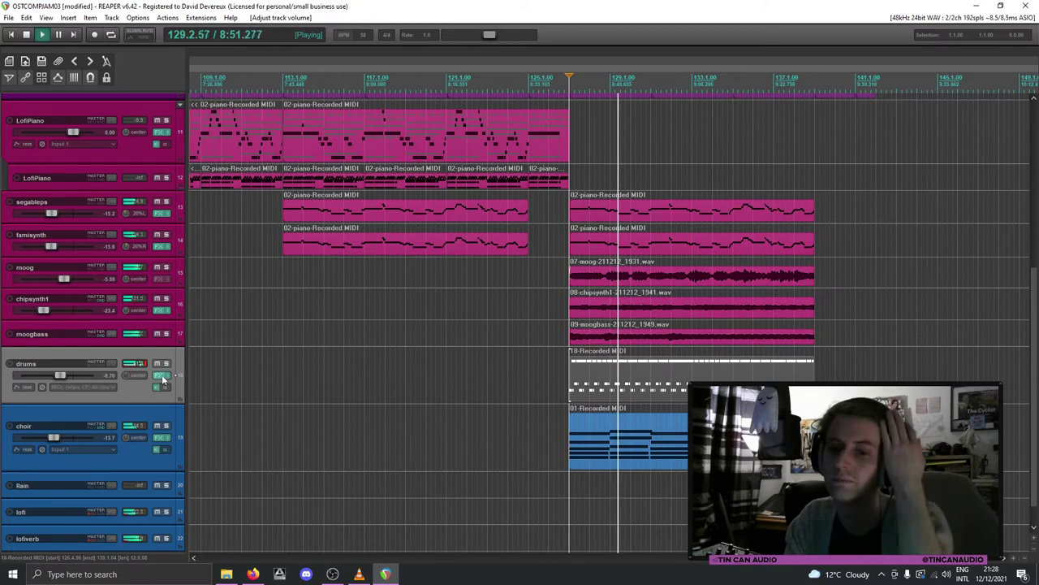
scroll(62, 376, "down", 2)
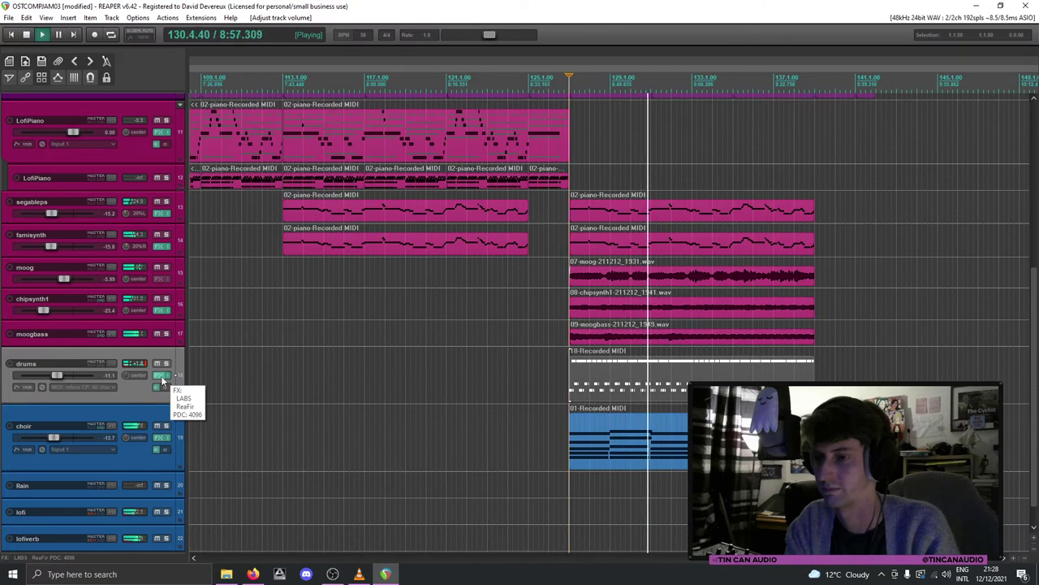
Step: Review the ReaFir curve on the drums track and replay the mix from bar 127
left_click(162, 377)
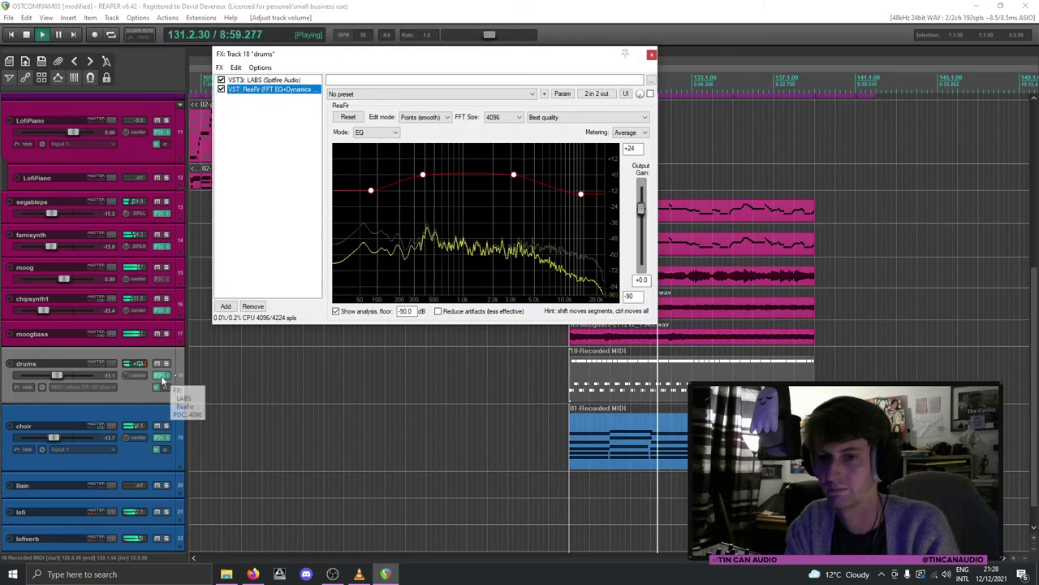
key("space")
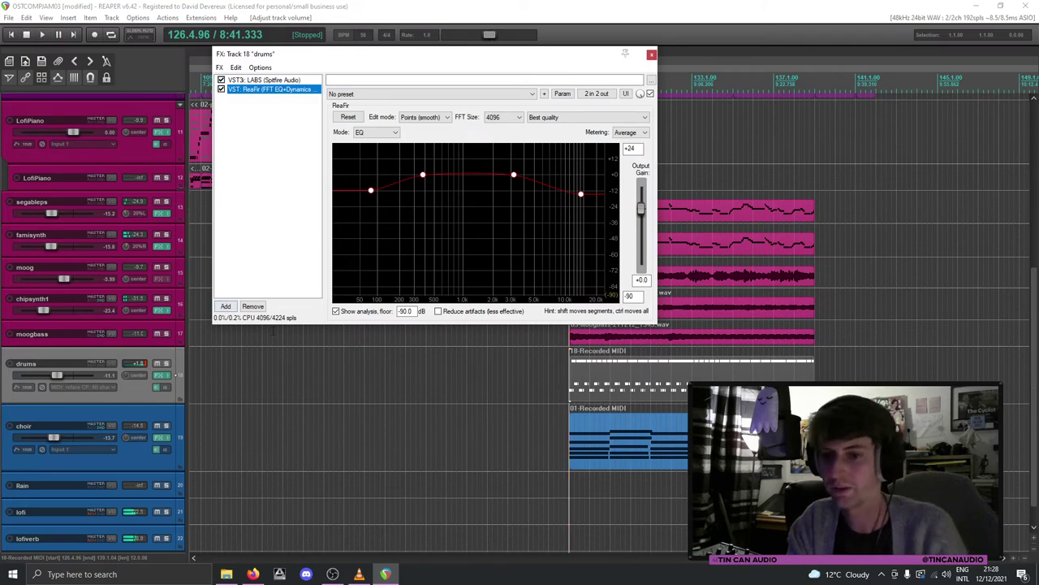
left_click(135, 391)
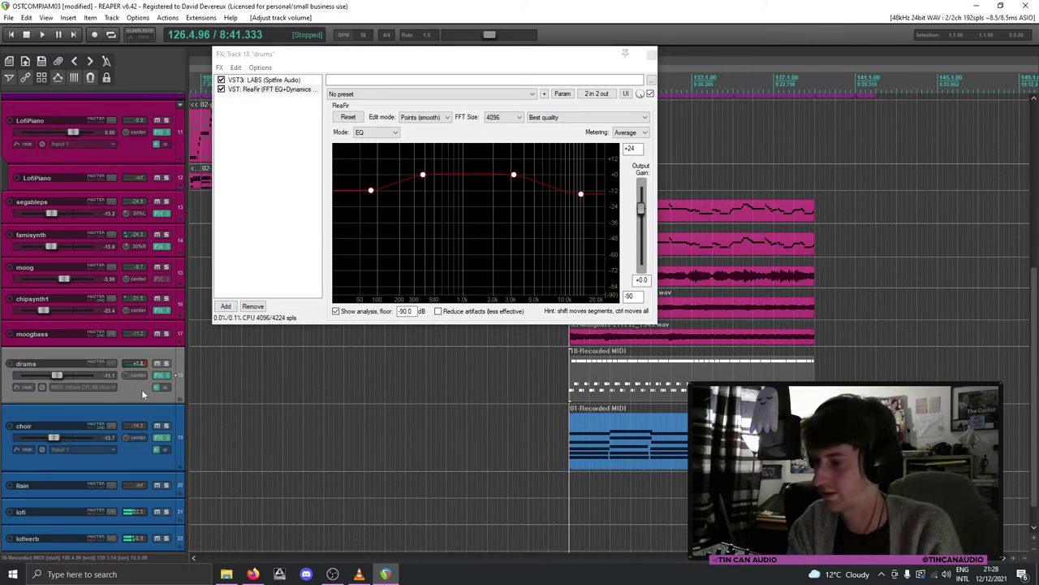
left_click(651, 55)
key("space")
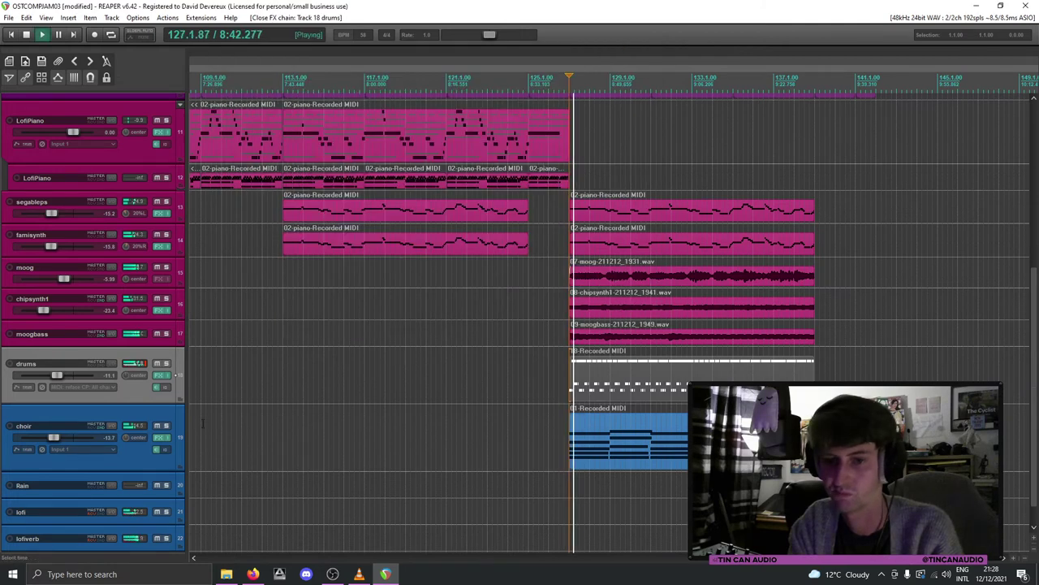
key("space")
Step: Insert a new track below drums, mute the drums track and enlarge the new track's height
key("ctrl+t")
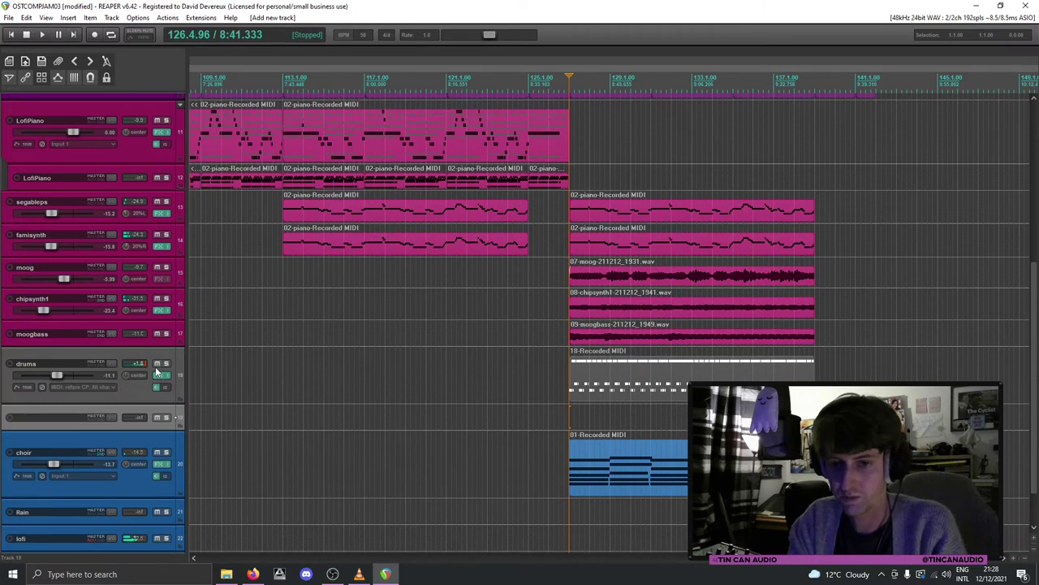
left_click(157, 364)
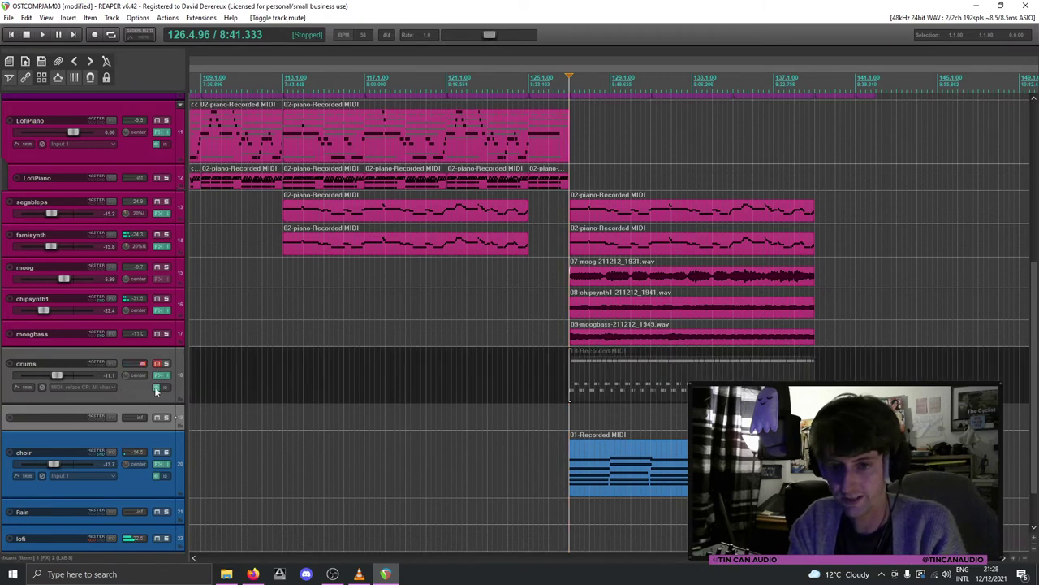
left_click_drag(149, 431, 148, 448)
Step: Add the VST3i: sforzando instrument to the new track below drums
left_click(162, 428)
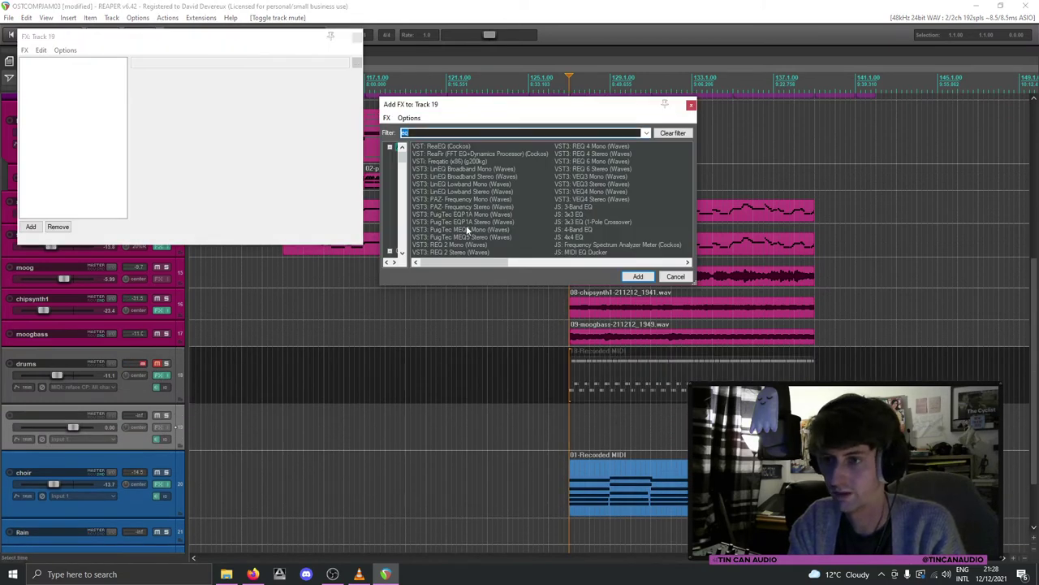
type("d")
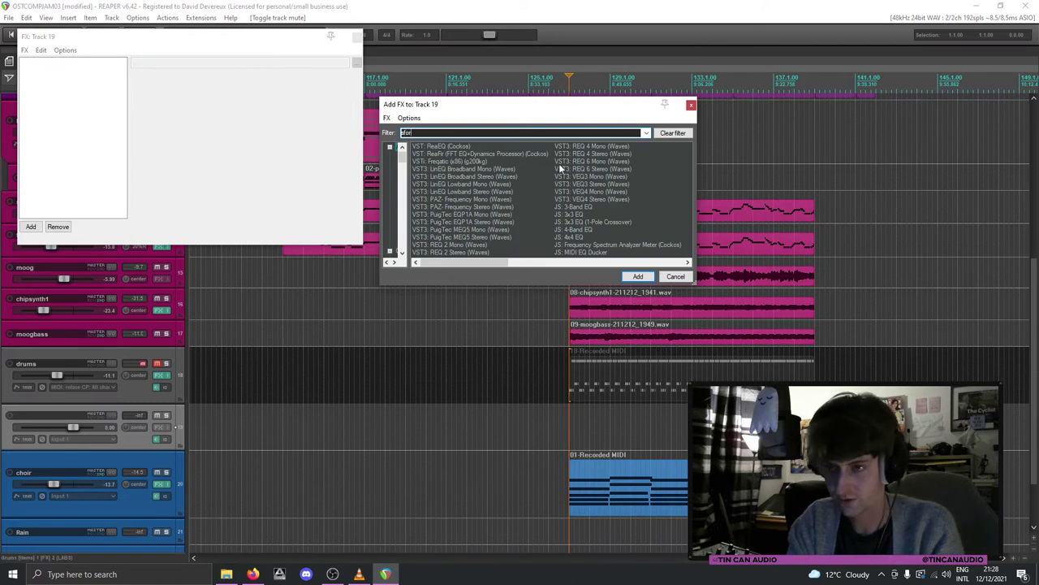
type("for")
double_click(485, 152)
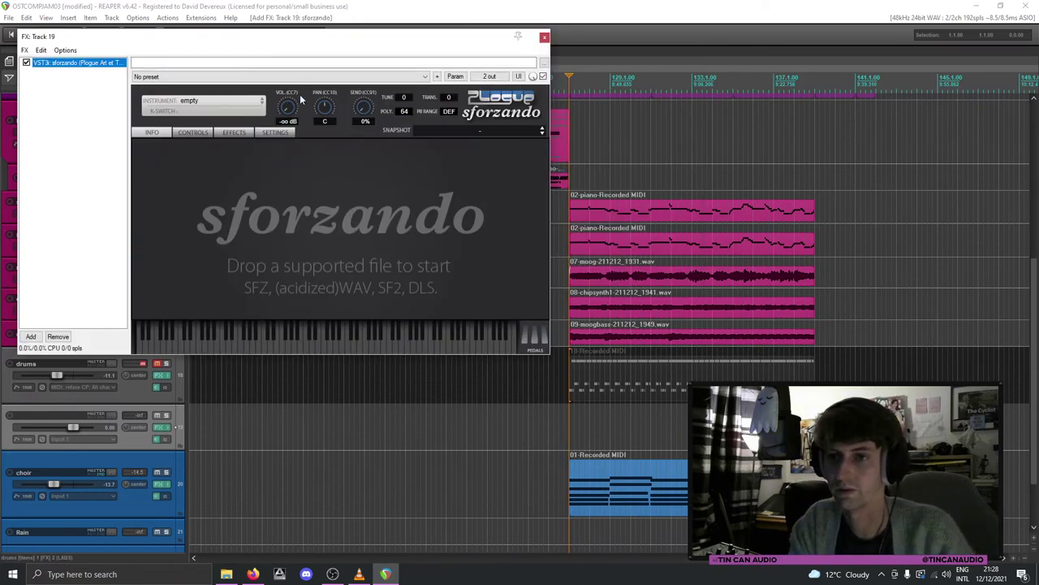
Step: Load the 001_K1 instrument from the converted EarthBound_sf2 soundfont into sforzando and close the effects window
left_click(258, 101)
mouse_move(293, 146)
mouse_move(358, 146)
mouse_move(430, 158)
mouse_move(575, 158)
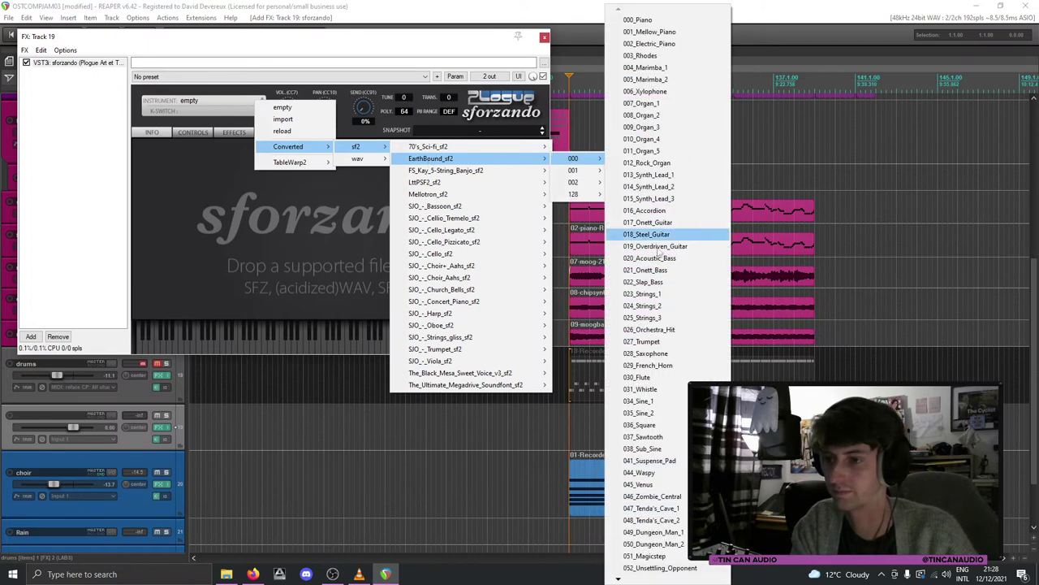
mouse_move(520, 151)
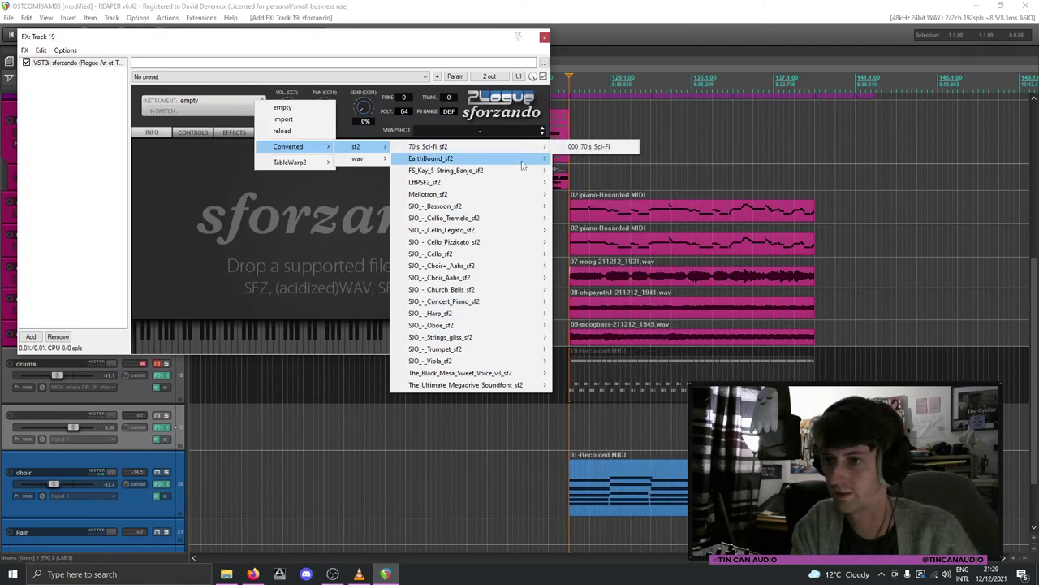
mouse_move(576, 182)
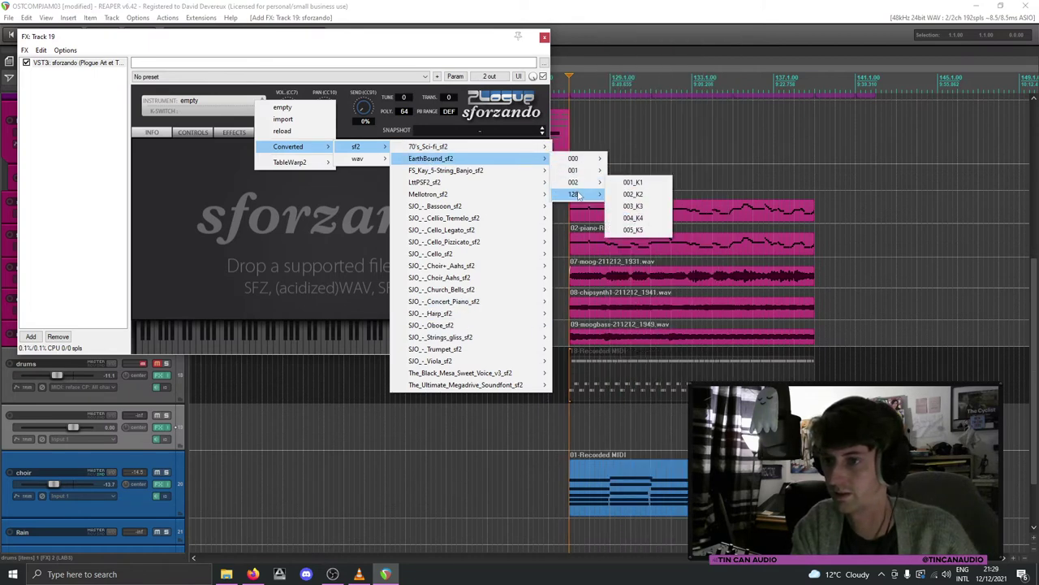
left_click(632, 182)
left_click(544, 37)
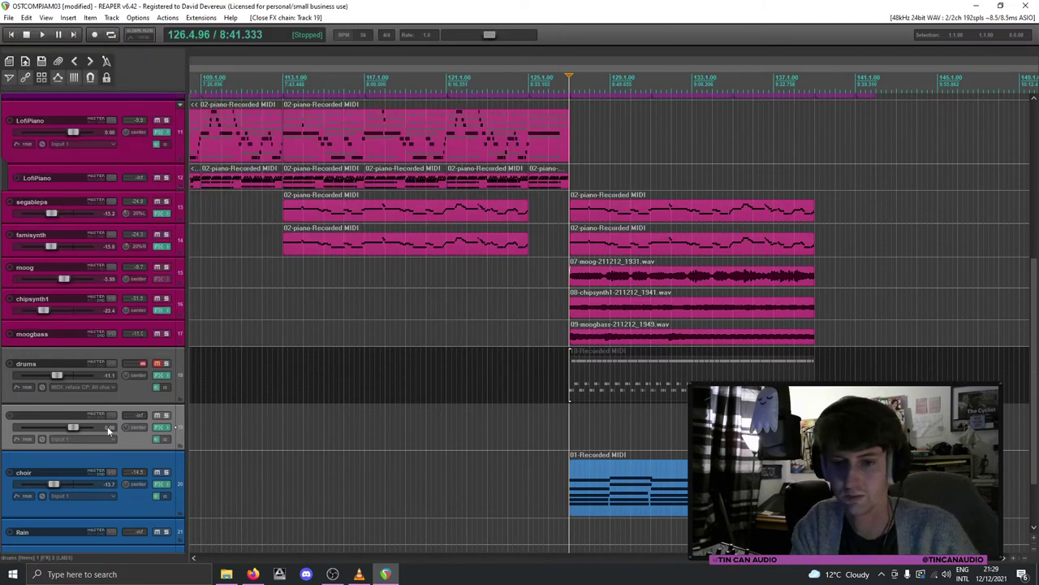
Step: Set the new track's input to MIDI reface CP, all channels, and arm it for recording
left_click(70, 439)
mouse_move(105, 473)
mouse_move(190, 485)
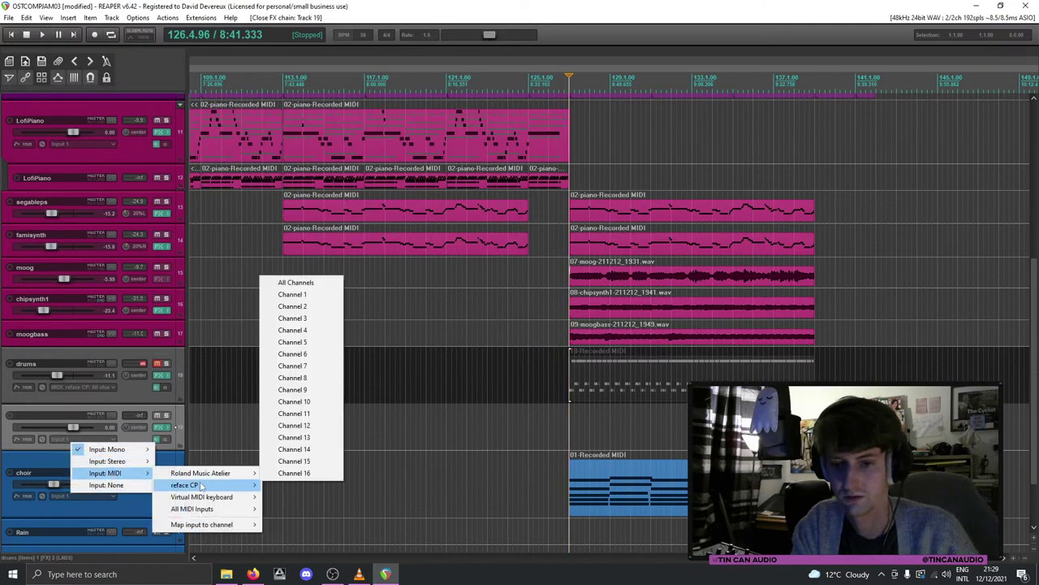
left_click(296, 294)
left_click(10, 417)
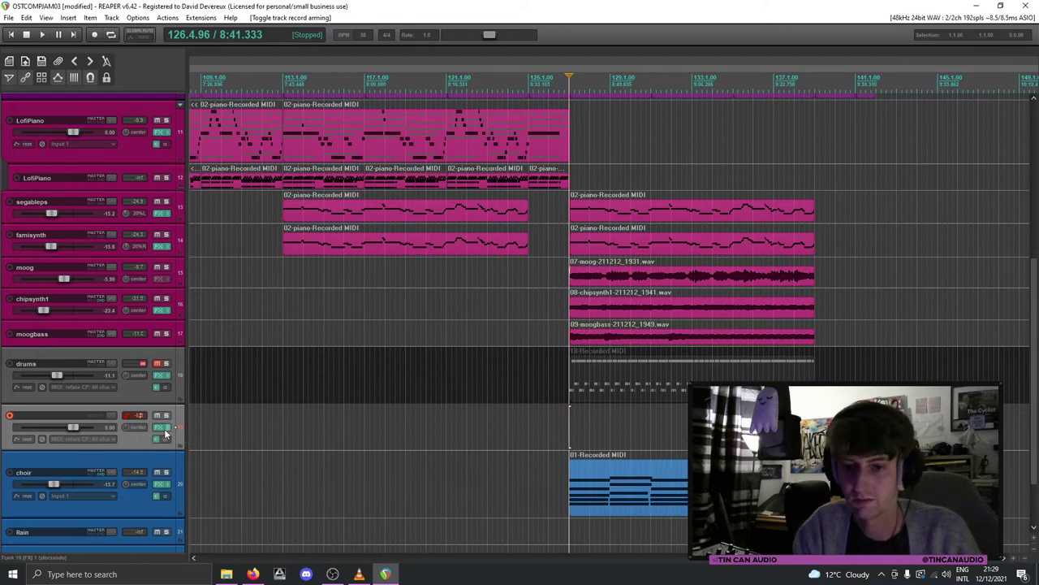
Step: Load the 014_Kick_1 instrument from EarthBound_sf2 bank 128 into the new track's sforzando
left_click(160, 428)
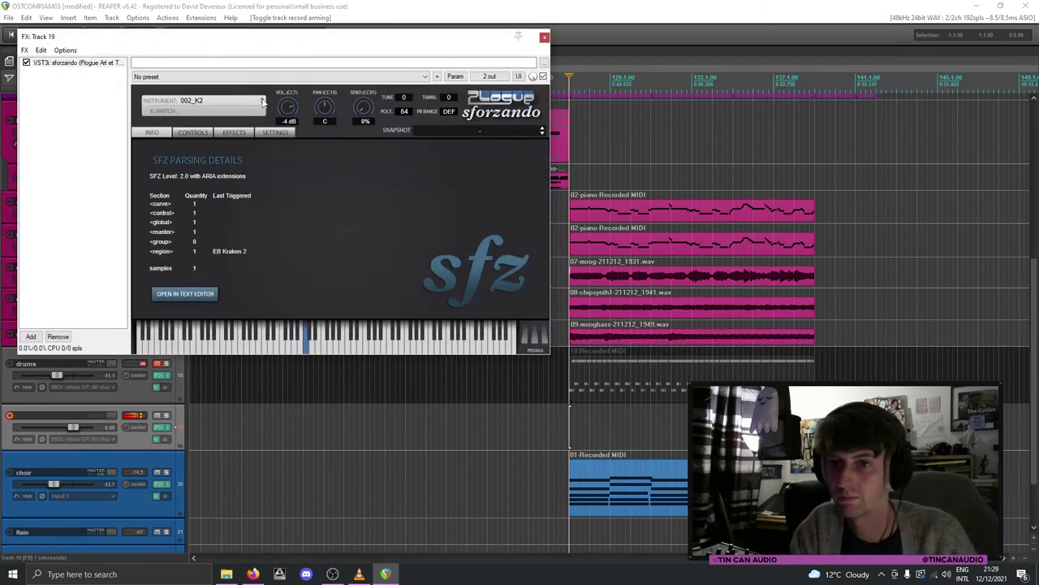
left_click(247, 102)
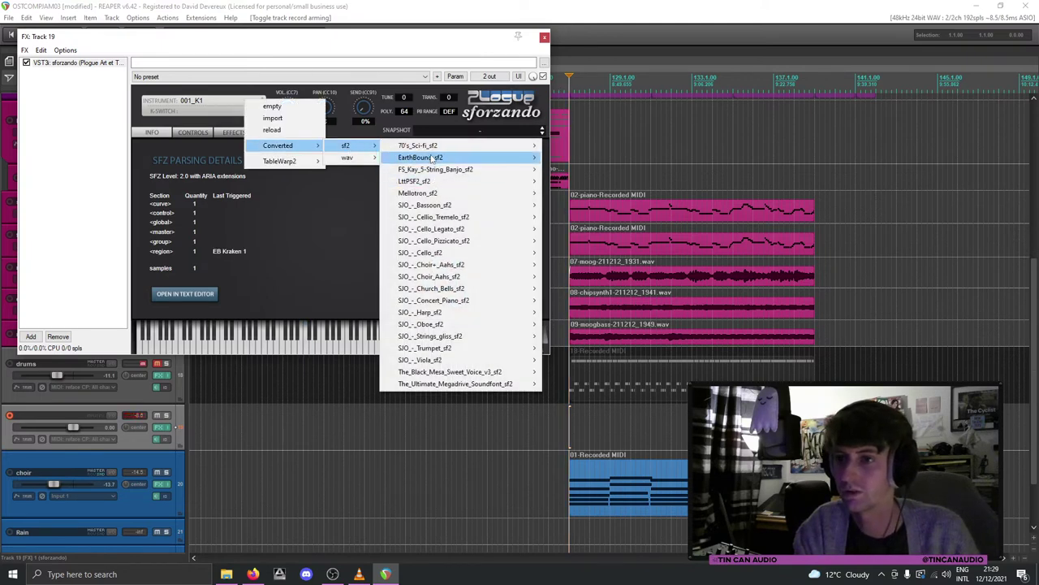
mouse_move(504, 158)
mouse_move(565, 184)
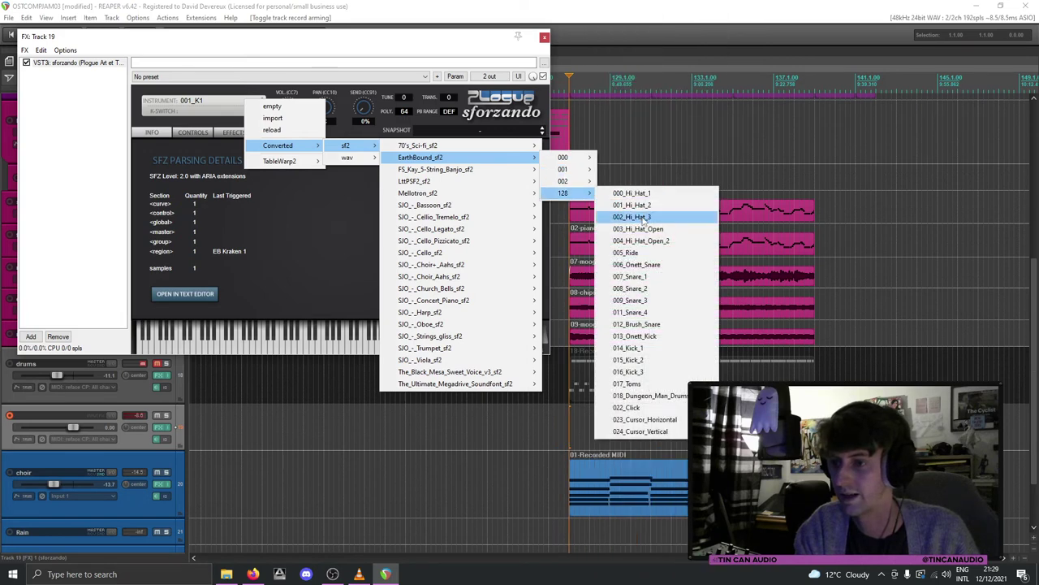
left_click(629, 348)
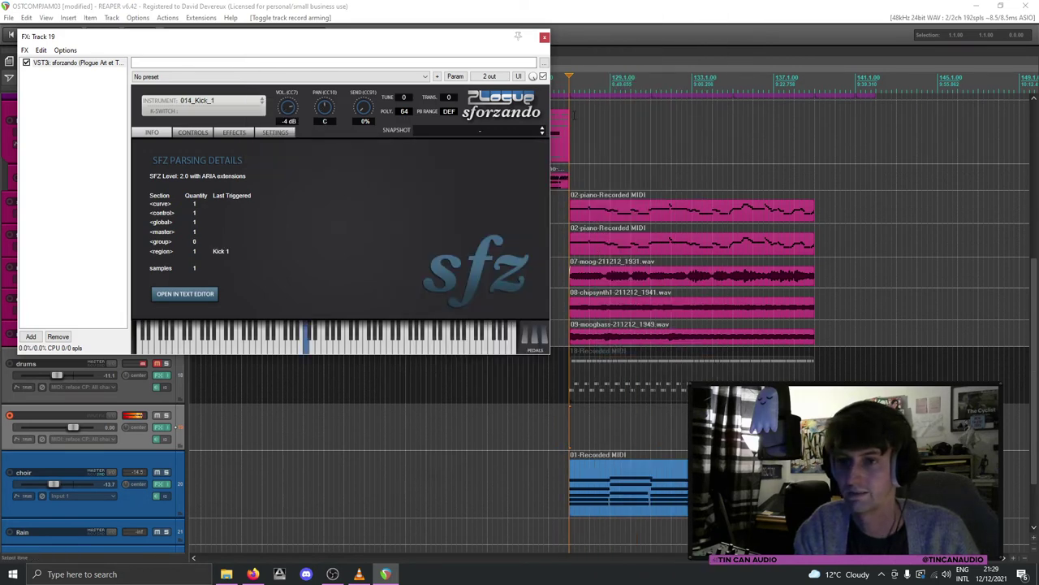
left_click(544, 37)
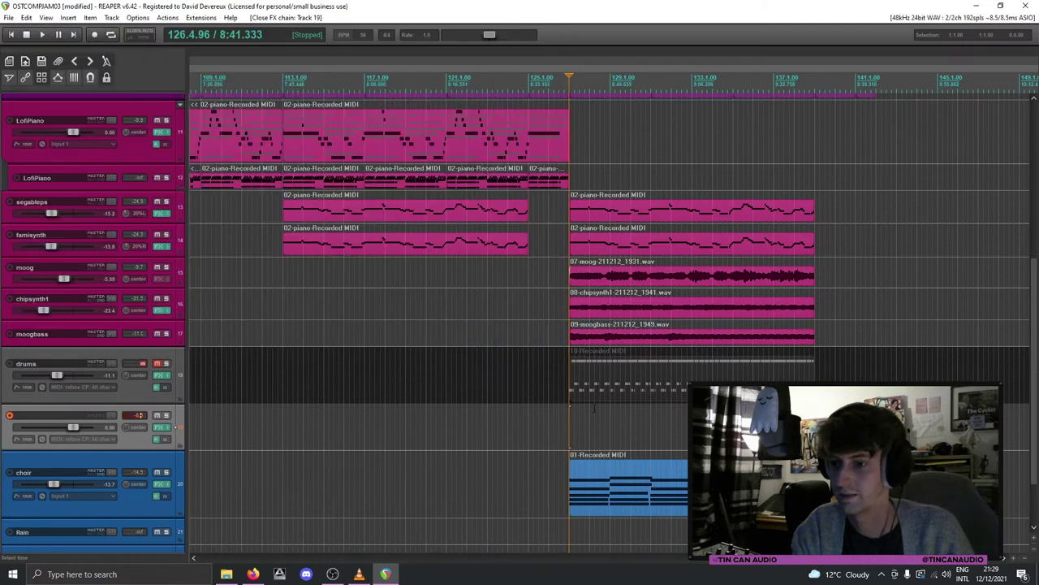
Step: Play the arrangement from bar 126 and switch the new track's sforzando instrument to 013_Onett_Kick
left_click(551, 423)
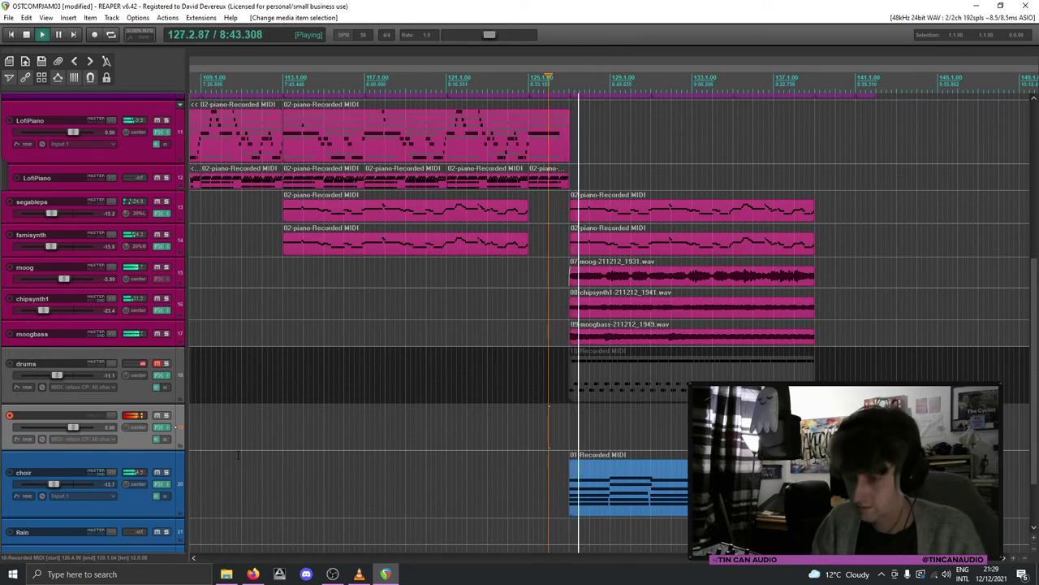
left_click(161, 426)
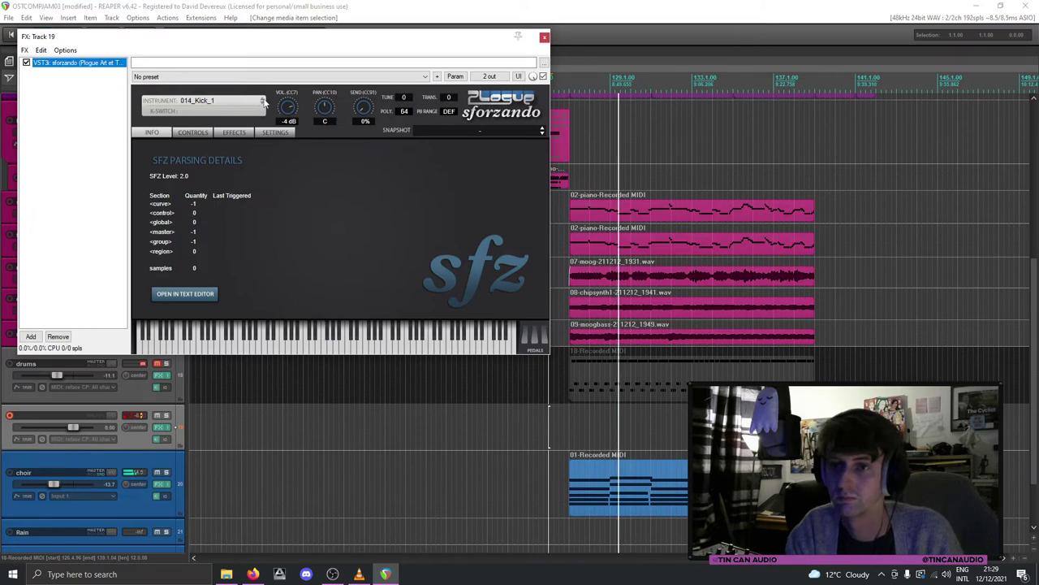
left_click(263, 101)
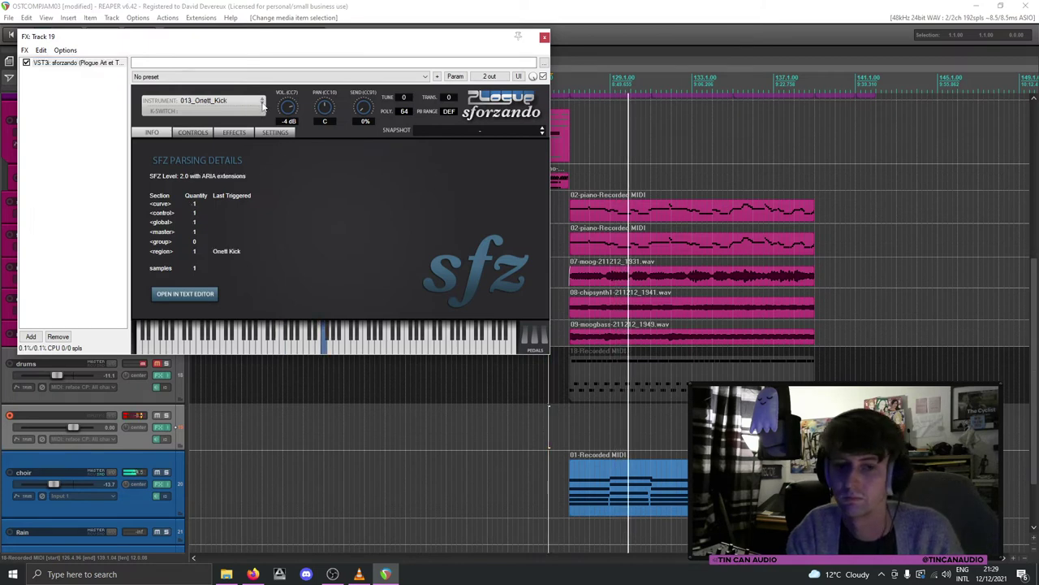
left_click(544, 37)
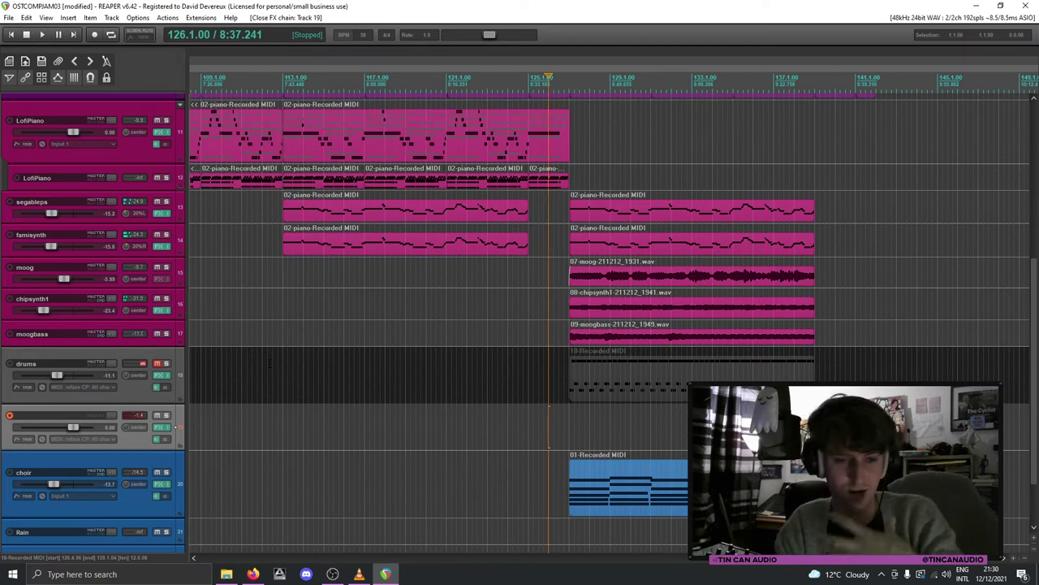
Step: Try moving the drums MIDI item down onto the new track and check its notes in the MIDI editor
left_click_drag(593, 387, 595, 415)
key("space")
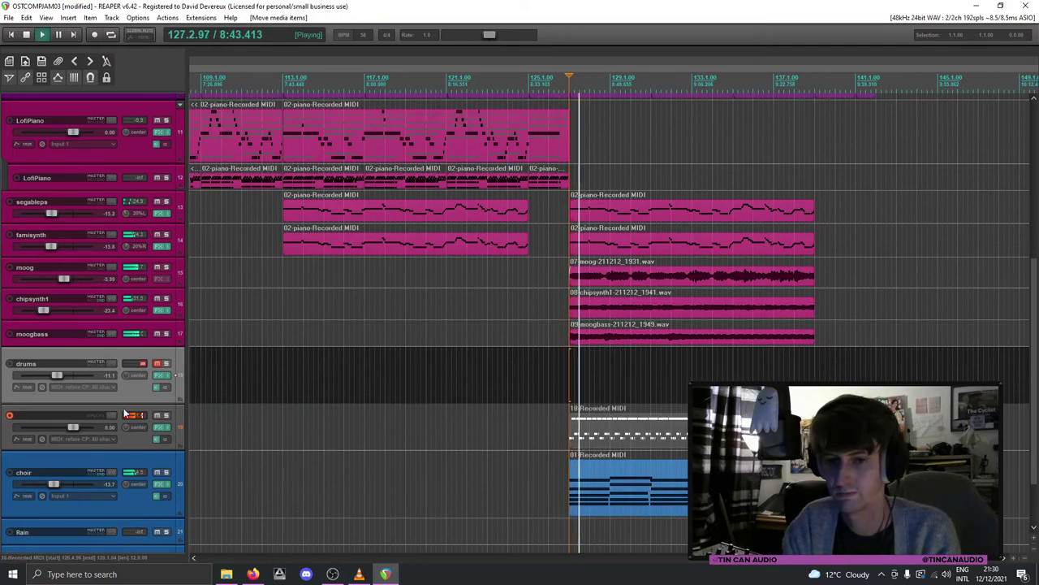
left_click(611, 428)
key("space")
double_click(610, 428)
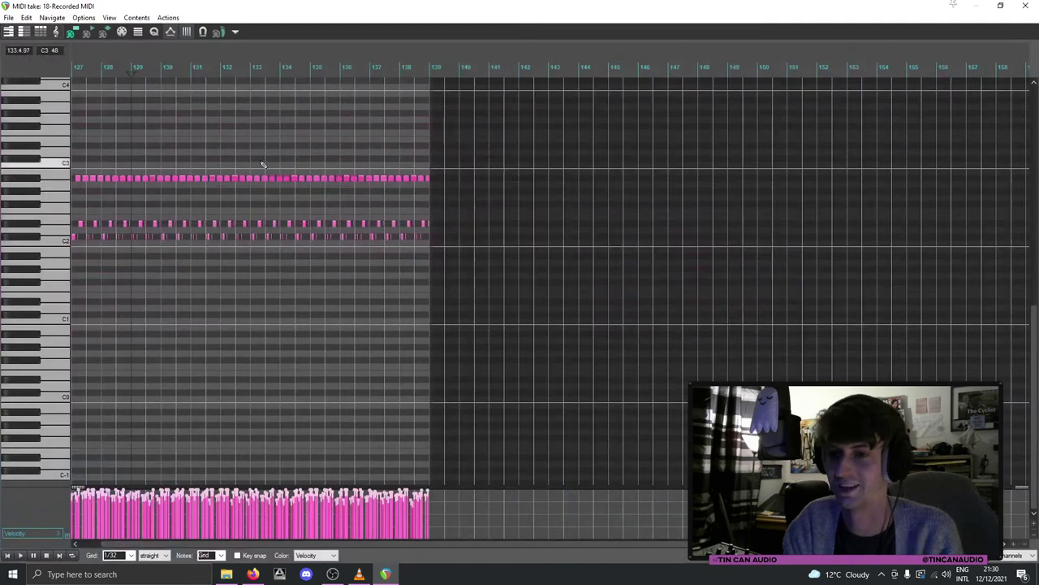
left_click(1027, 5)
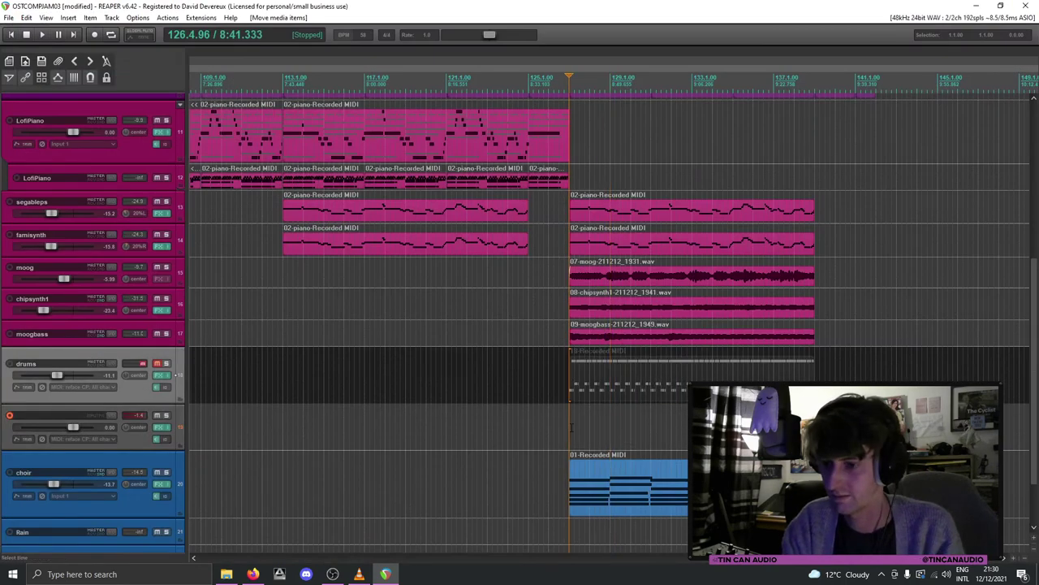
Step: Copy the drums MIDI item onto the new track below, keeping its start at bar 127
left_click(570, 398)
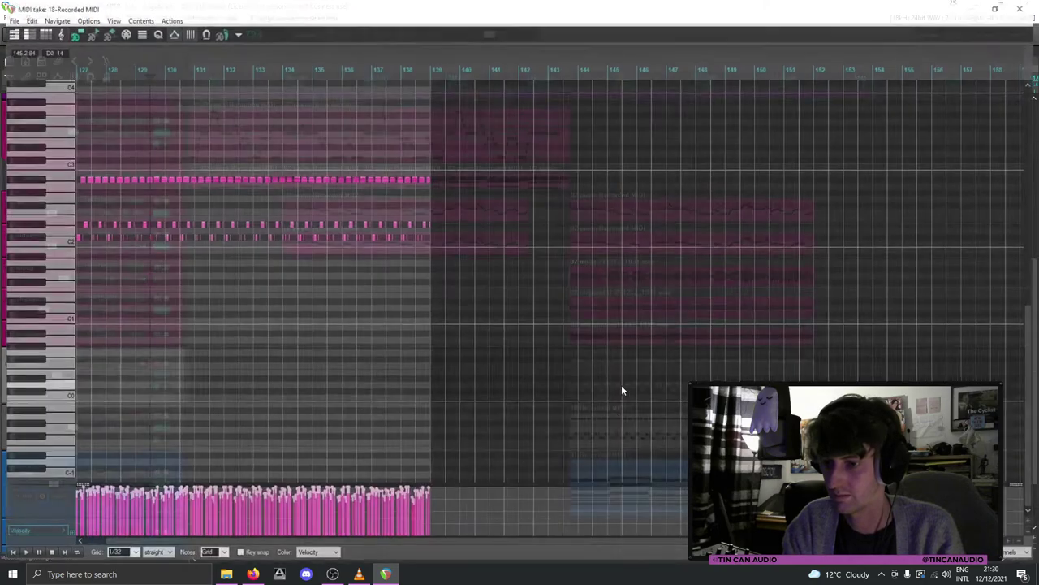
double_click(622, 381)
left_click(1026, 5)
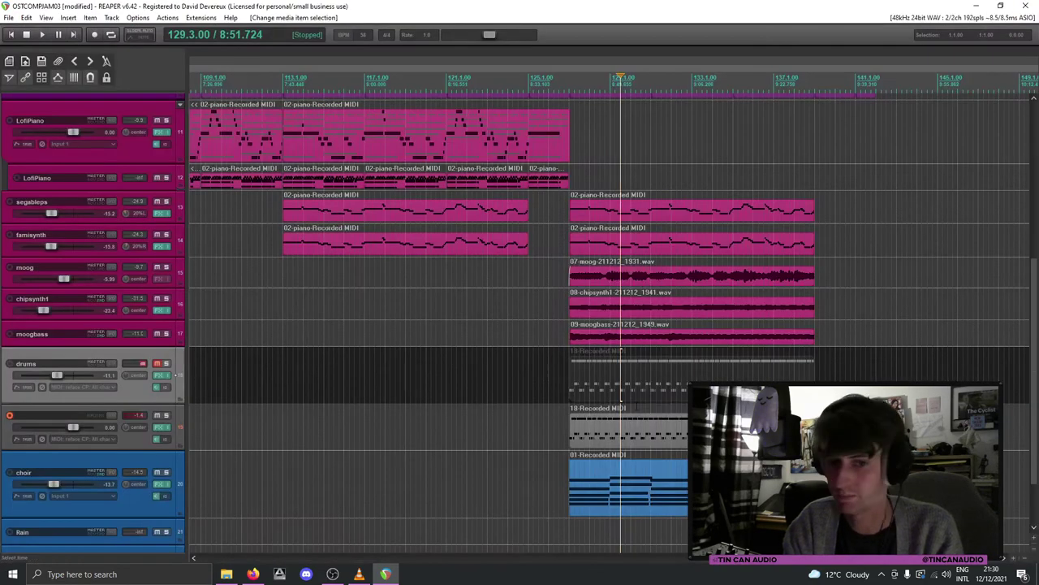
Step: Delete all the A#2 notes from the copied MIDI item and play the arrangement from bar 127
double_click(637, 428)
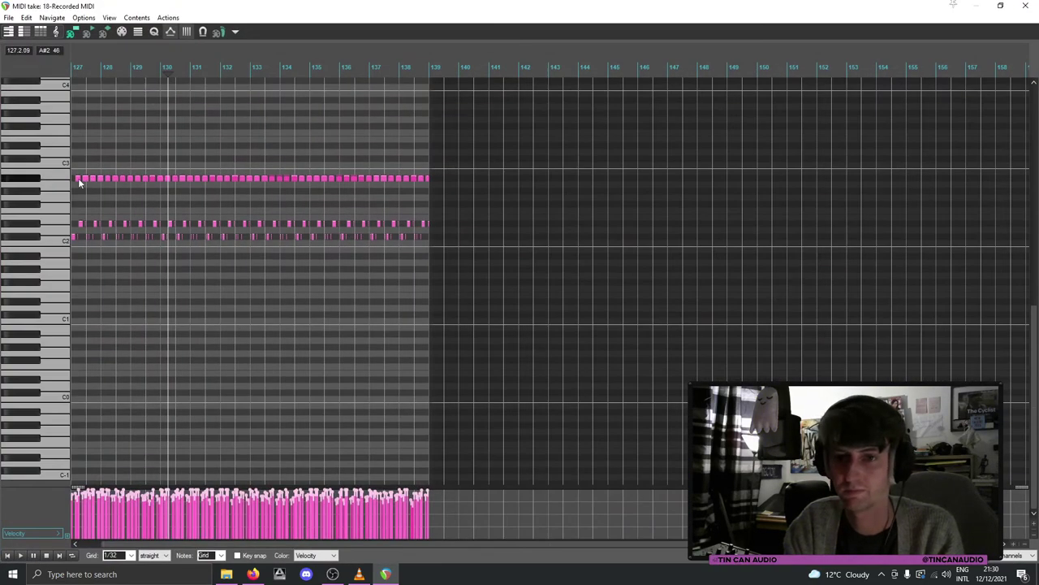
double_click(428, 178)
key("Delete")
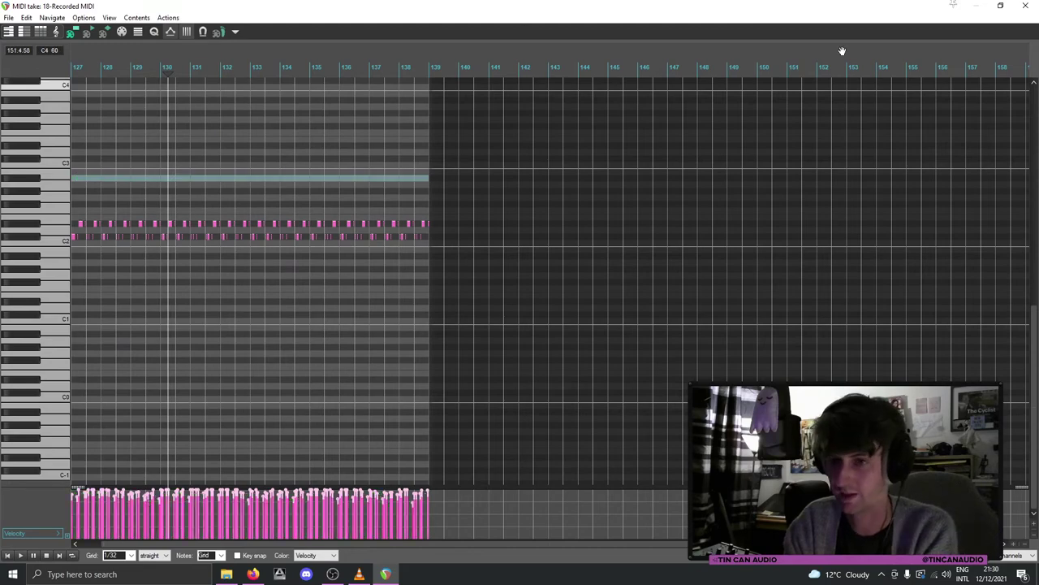
left_click(1025, 4)
left_click(570, 434)
key("space")
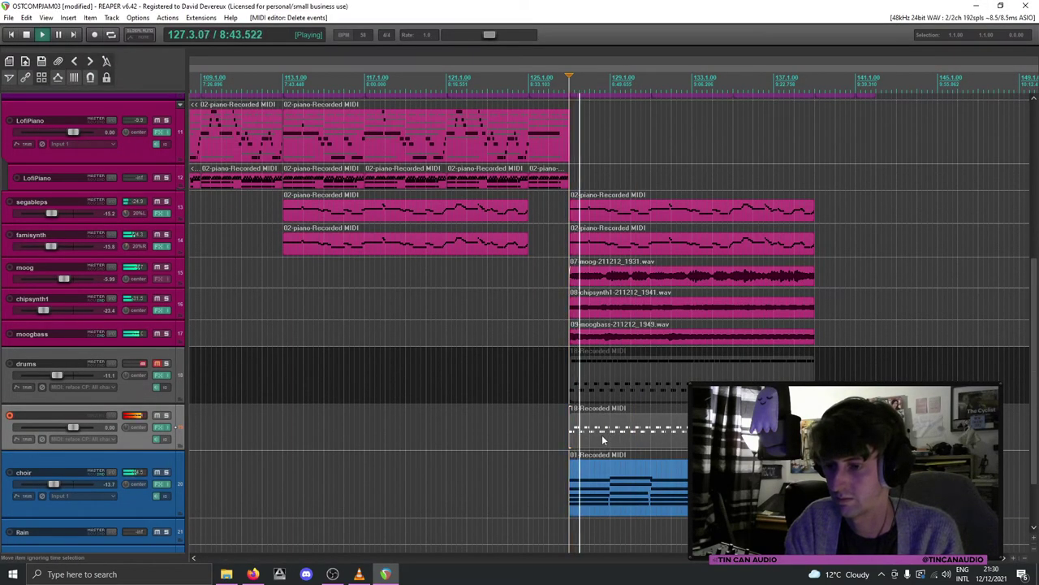
Step: Quantize the positions of all notes in the copied MIDI item to a straight 1/16 grid at 100% strength
double_click(600, 436)
key("ctrl+q")
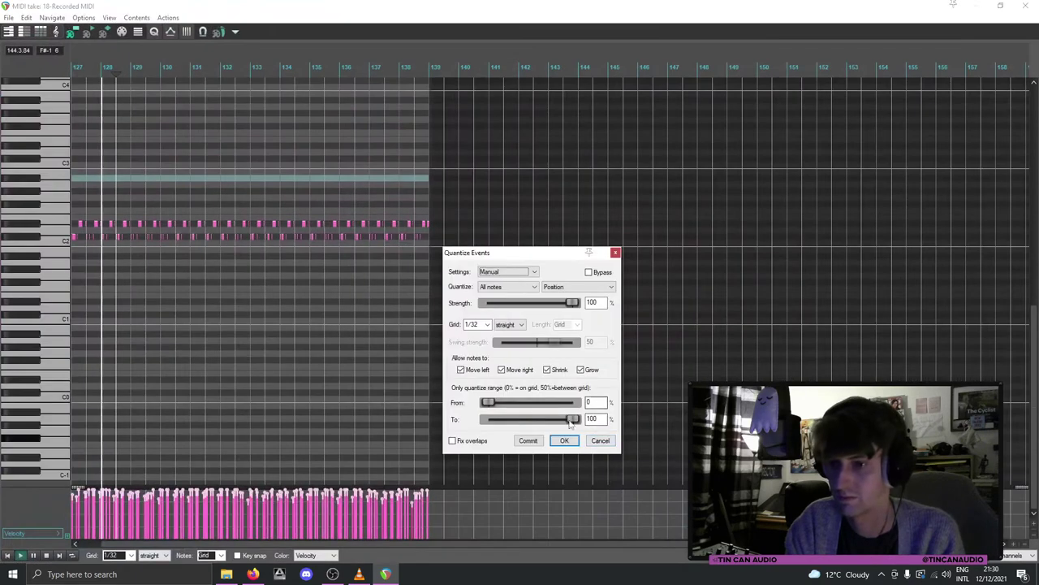
left_click(487, 324)
left_click(475, 363)
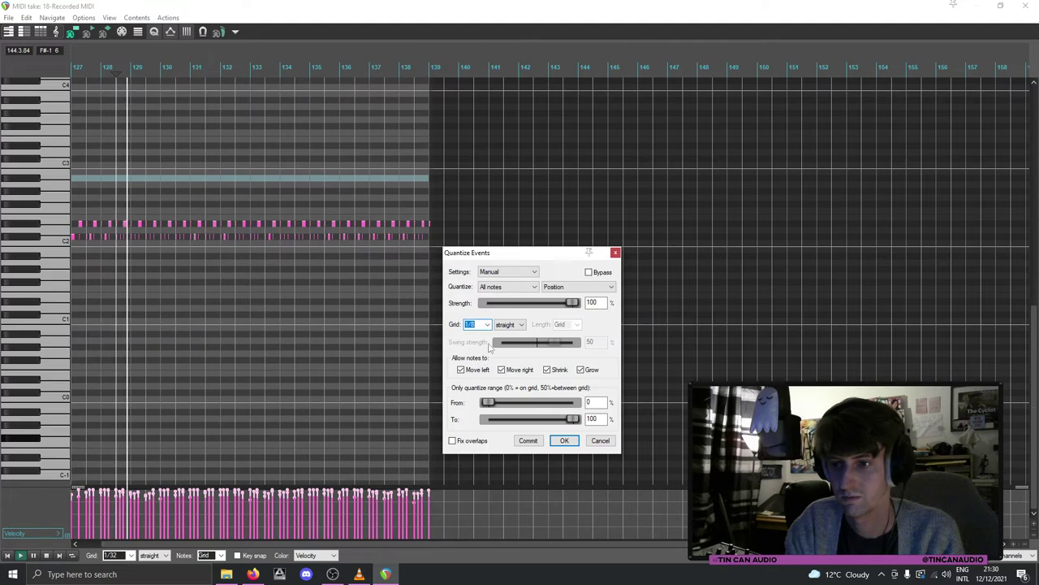
left_click(487, 324)
left_click(479, 356)
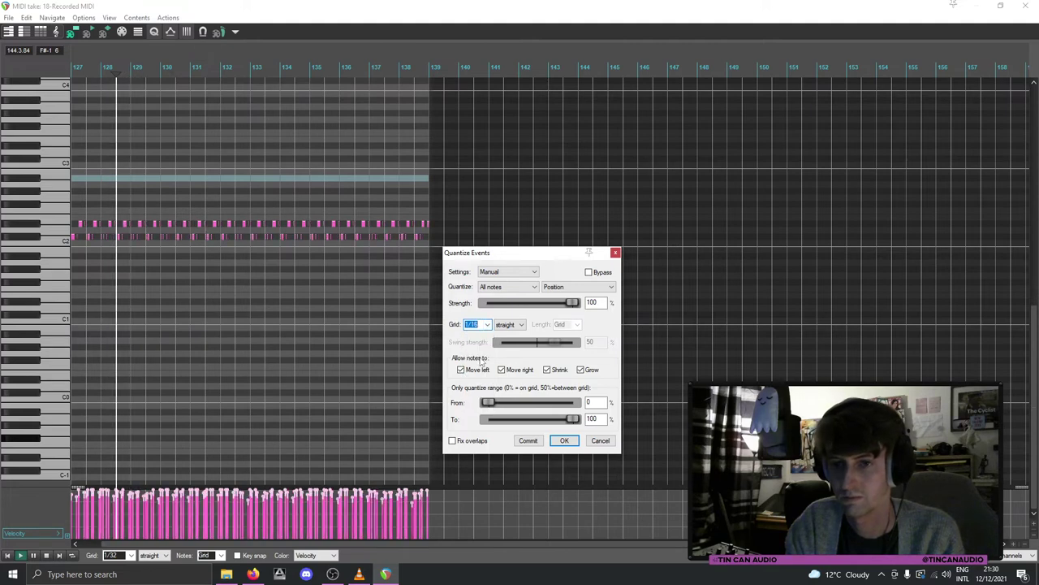
left_click(564, 440)
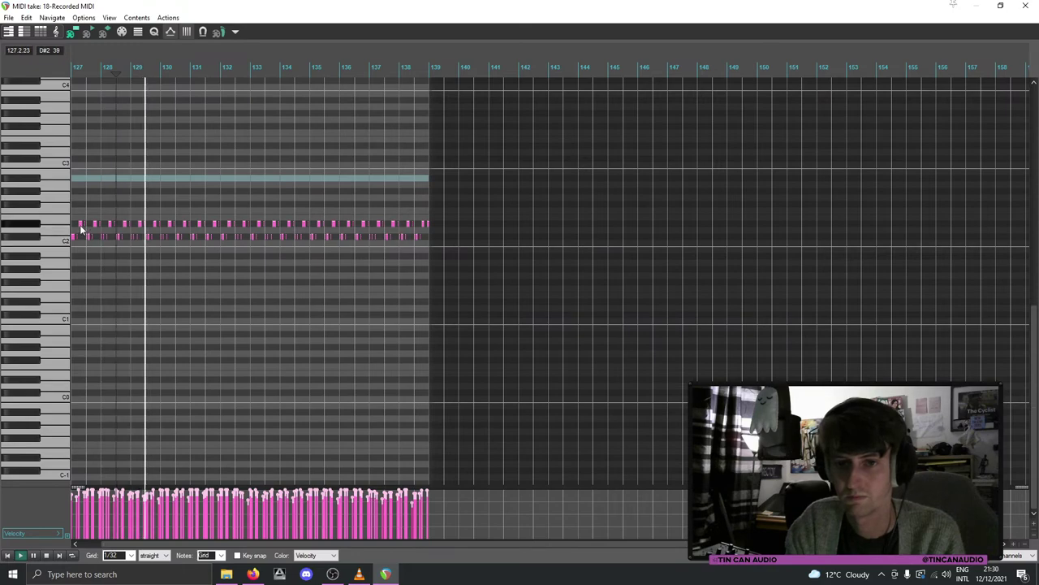
left_click(1025, 6)
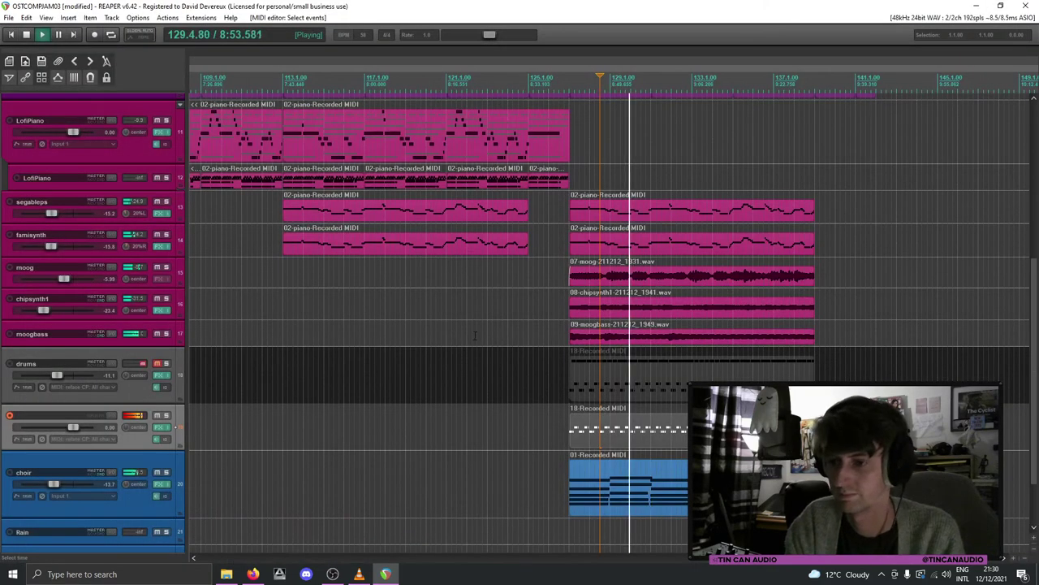
Step: Add the FreeverbToo reverb after sforzando, choose one of its Insert presets and play from bar 127
left_click(161, 426)
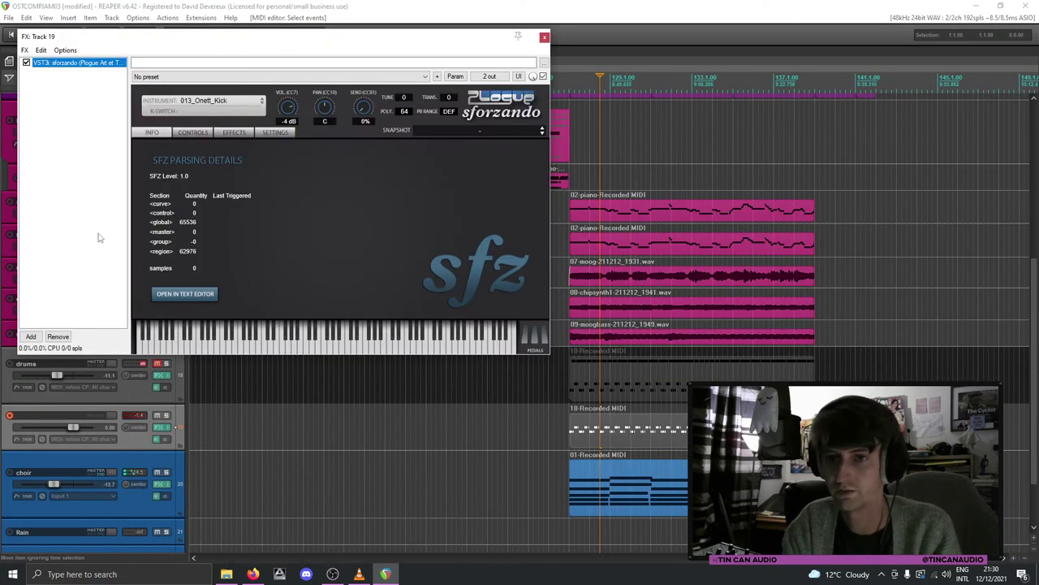
left_click(30, 336)
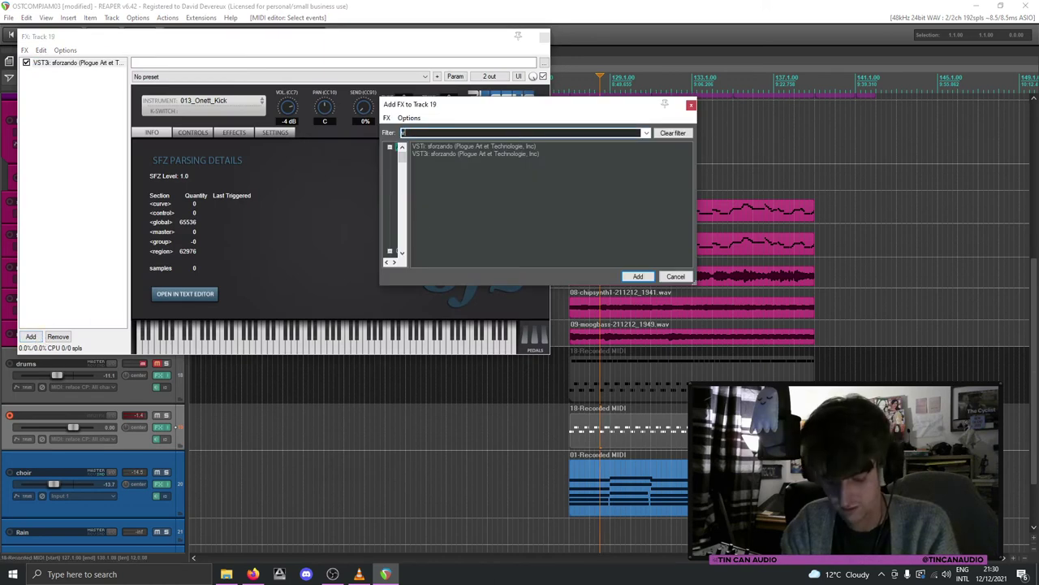
double_click(476, 146)
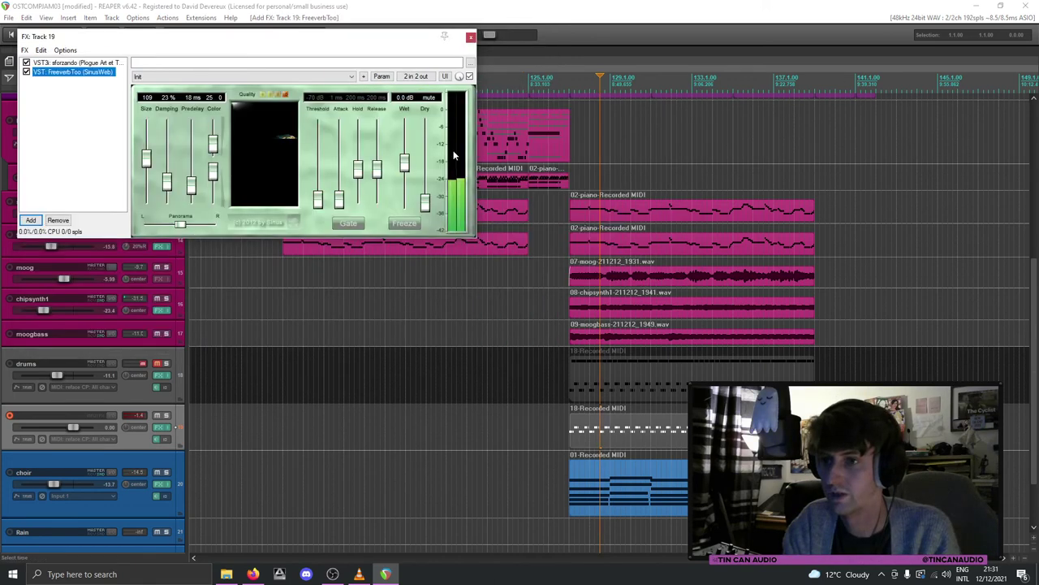
left_click(283, 77)
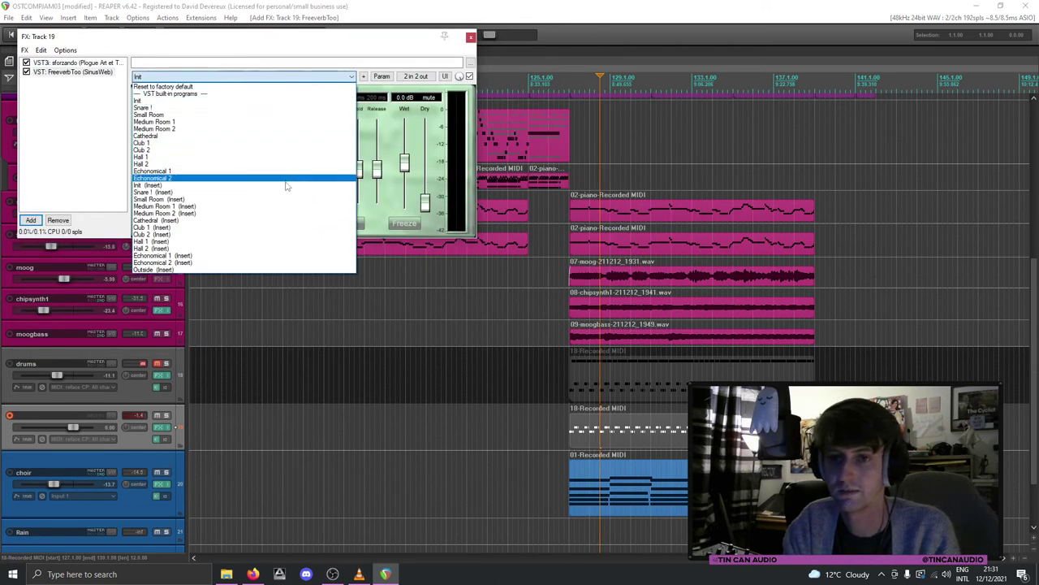
left_click(283, 196)
key("Escape")
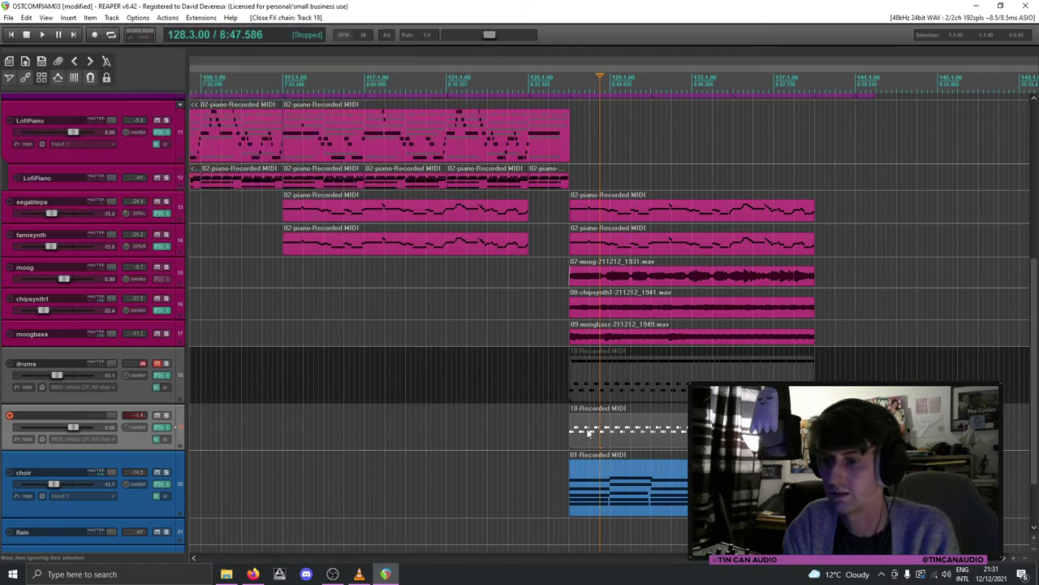
left_click(571, 432)
key("space")
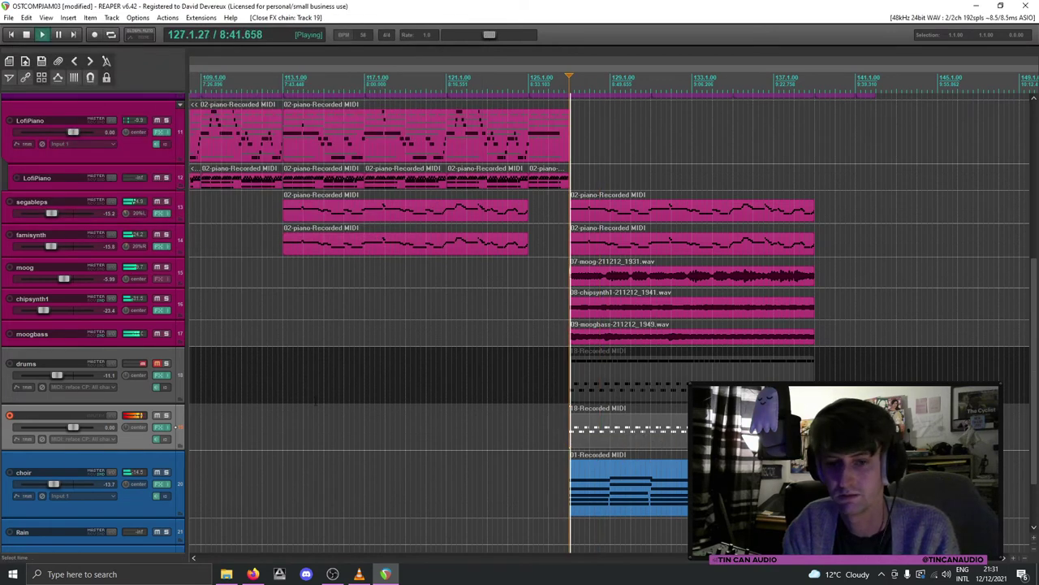
Step: Disarm the new track, name it kick and set its volume to -2.41 dB
left_click(9, 415)
double_click(37, 415)
type("kicjk")
key("BackSpace")
key("BackSpace")
type("k")
key("Return")
mouse_move(70, 428)
left_mouse_down()
mouse_move(51, 428)
mouse_move(68, 428)
left_mouse_up()
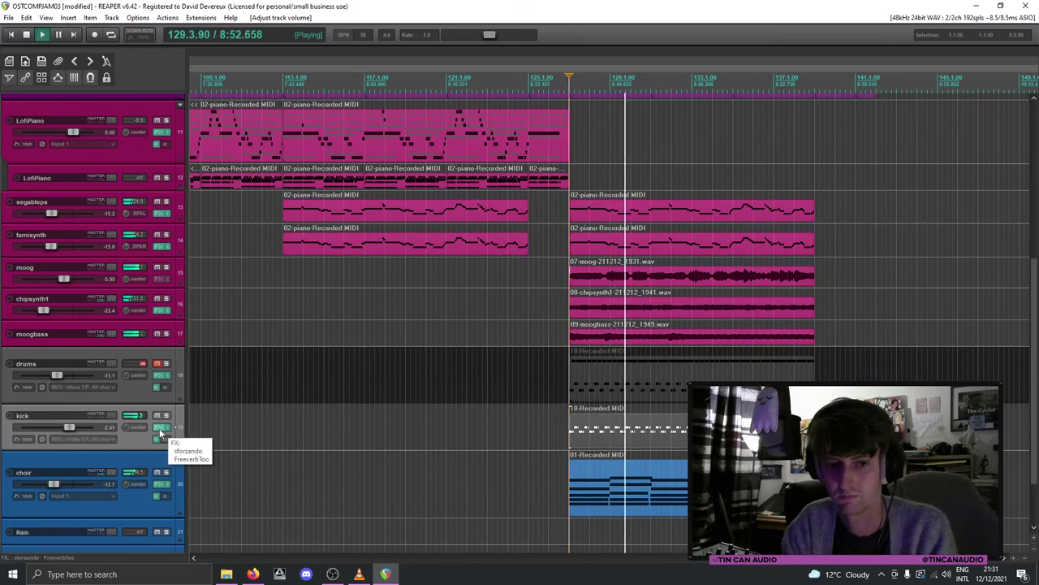
Step: Transpose all notes in the kick track's MIDI item down 12 semitones after checking the track's sforzando plugin
left_click(161, 428)
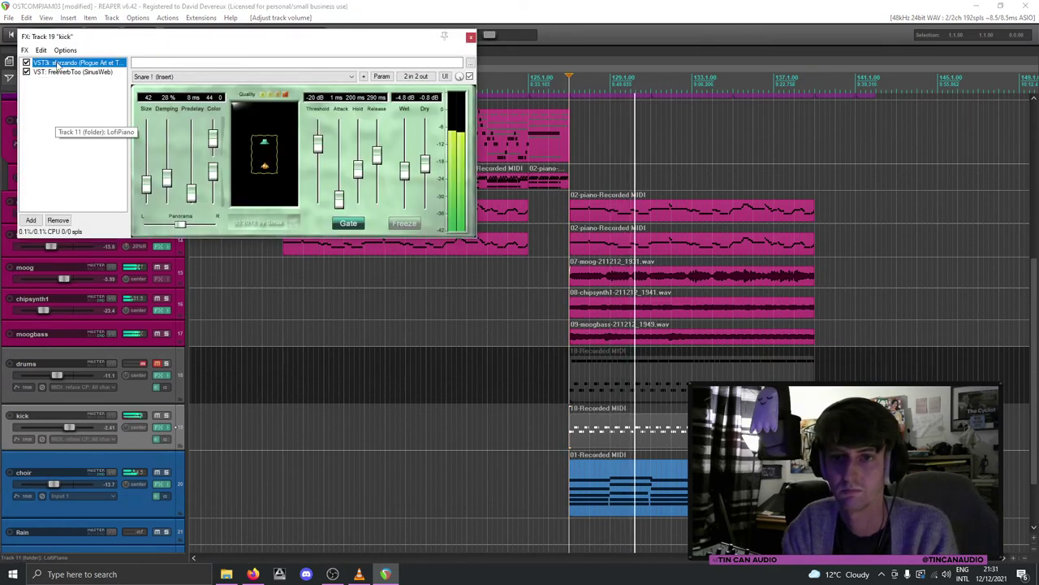
left_click(55, 63)
left_click(544, 37)
double_click(654, 433)
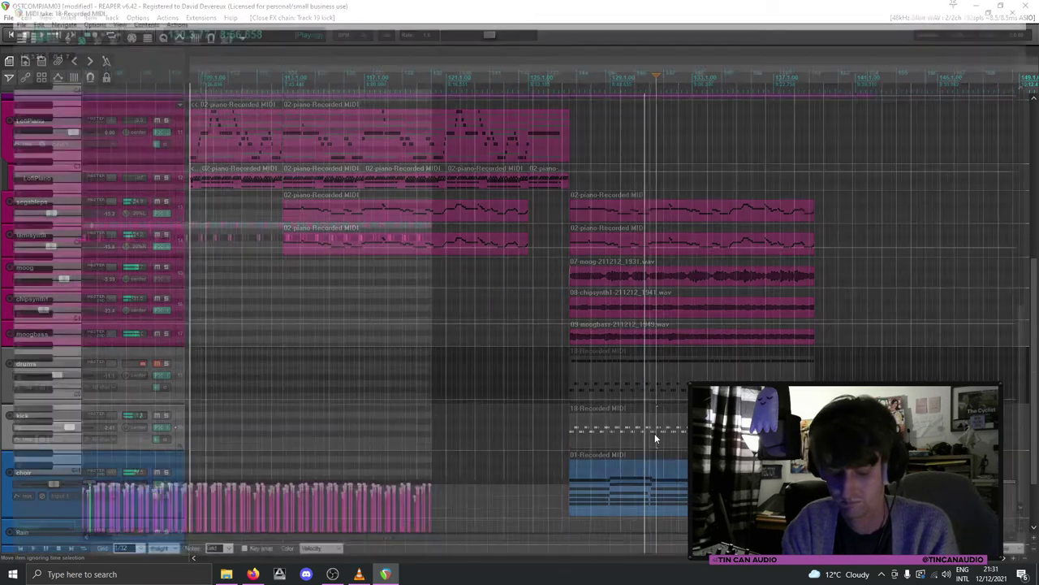
key("ctrl+t")
type("1-12")
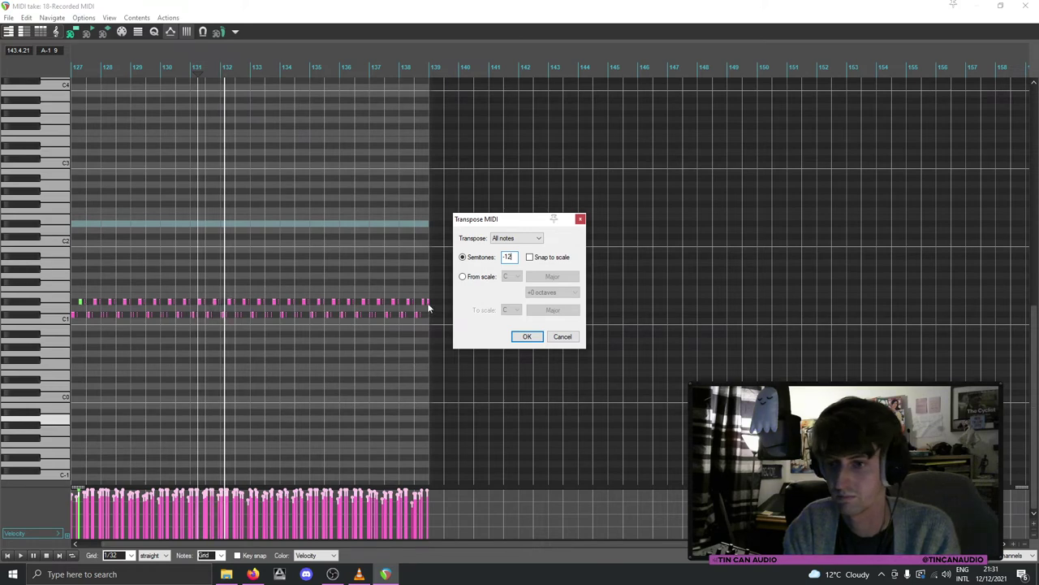
key("Return")
Step: Transpose only the selected upper-row kick notes up 12 semitones and return to the arrangement
key("ctrl+t")
left_click(515, 238)
left_click(512, 247)
double_click(508, 257)
type("12")
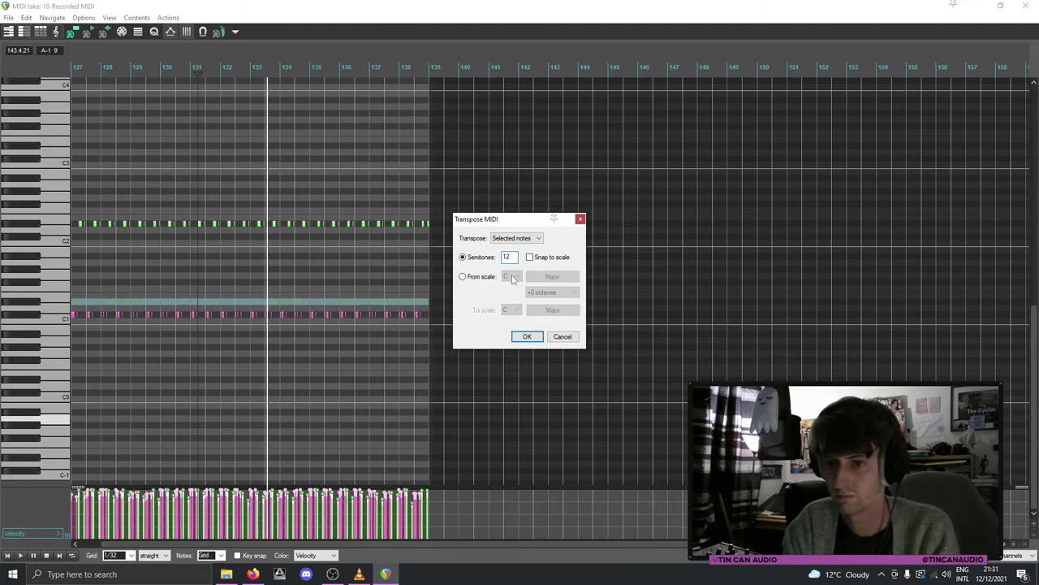
left_click(527, 336)
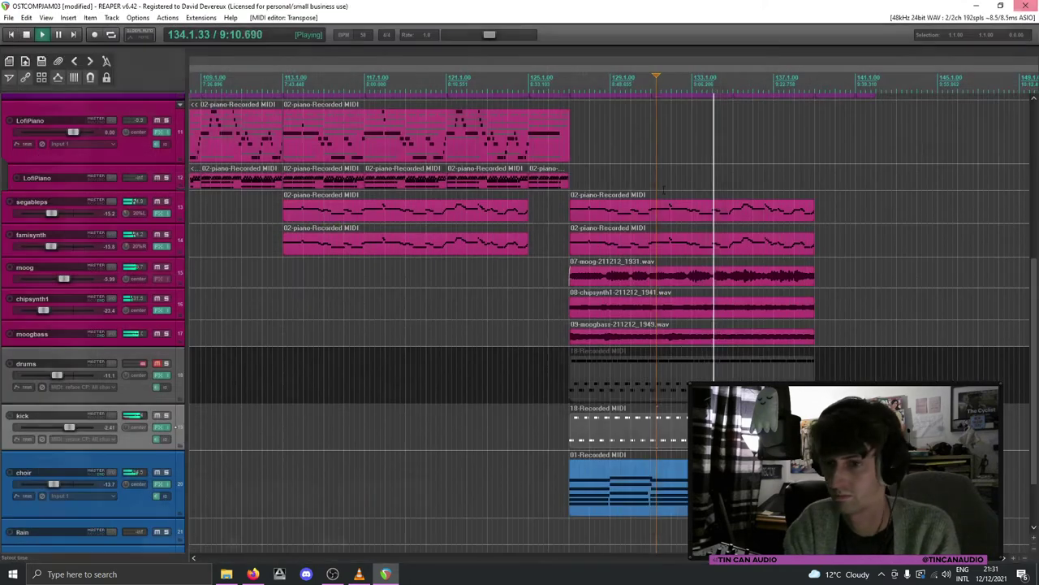
key("Escape")
Step: Set the kick track's volume to 0.91 dB and unmute the drums track with its volume at -18.6 dB
left_click_drag(69, 431, 74, 434)
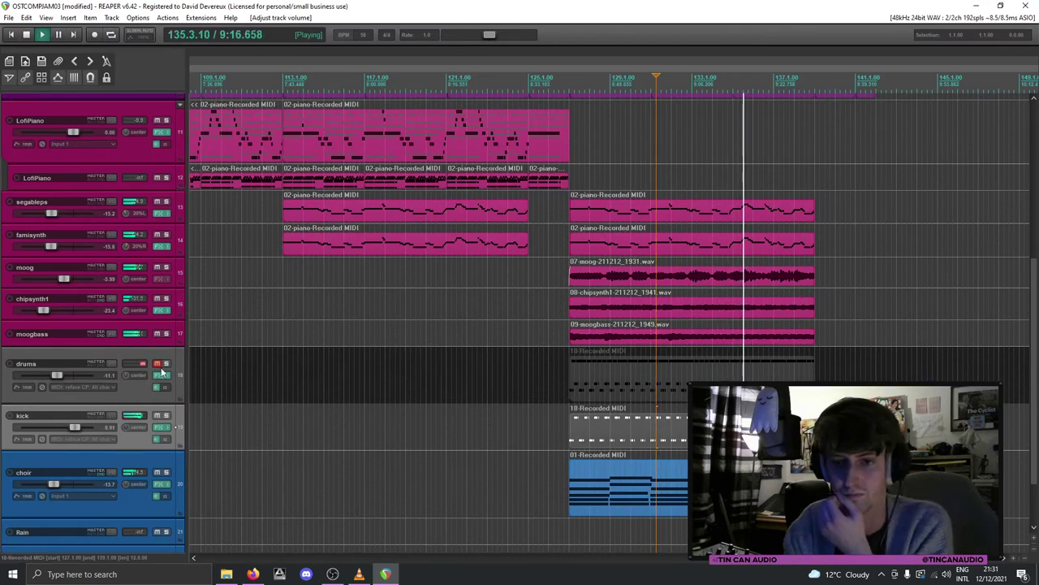
left_click(156, 363)
mouse_move(56, 375)
left_mouse_down()
mouse_move(41, 382)
mouse_move(50, 377)
left_mouse_up()
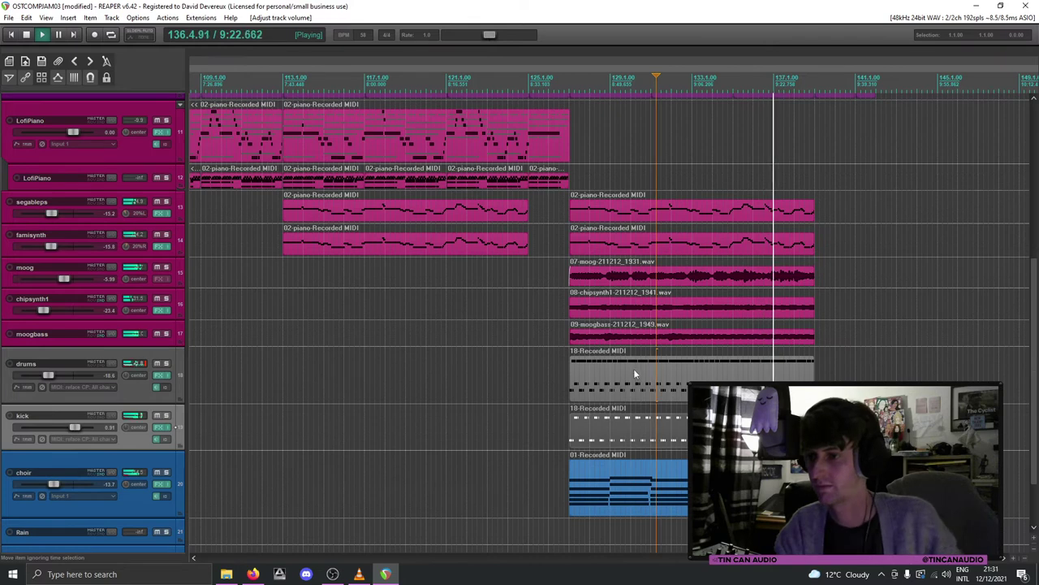
Step: Play the arrangement from bar 127 and set the drums track's volume to -14.7 dB
left_click(607, 384)
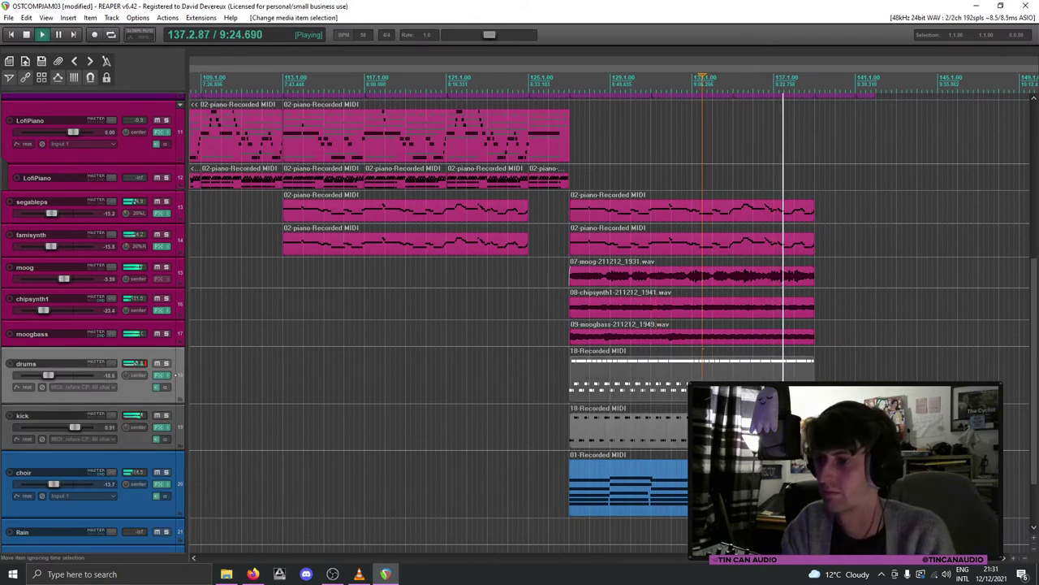
scroll(593, 388, "down", 2)
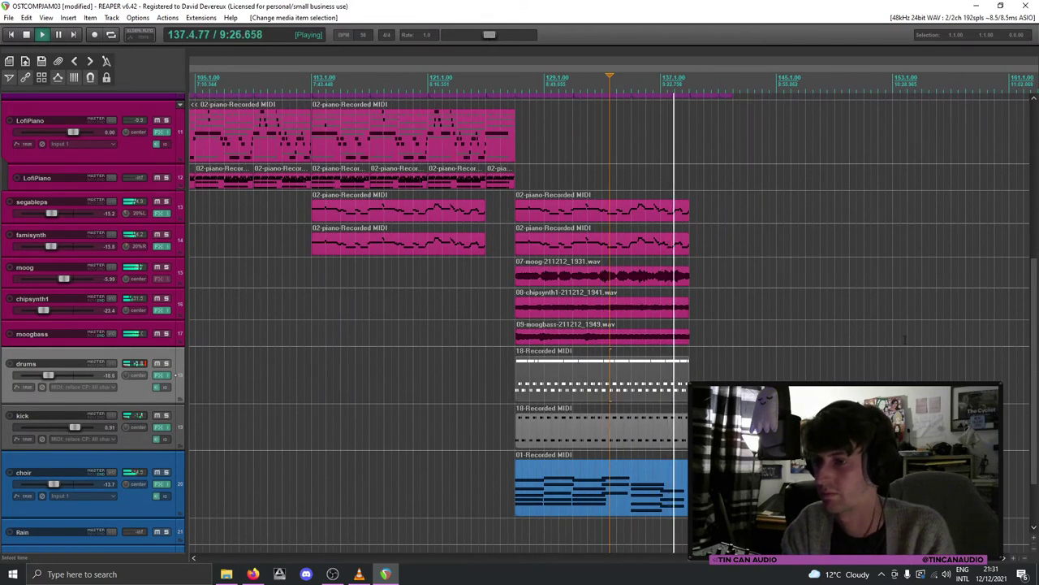
left_click_drag(46, 375, 51, 375)
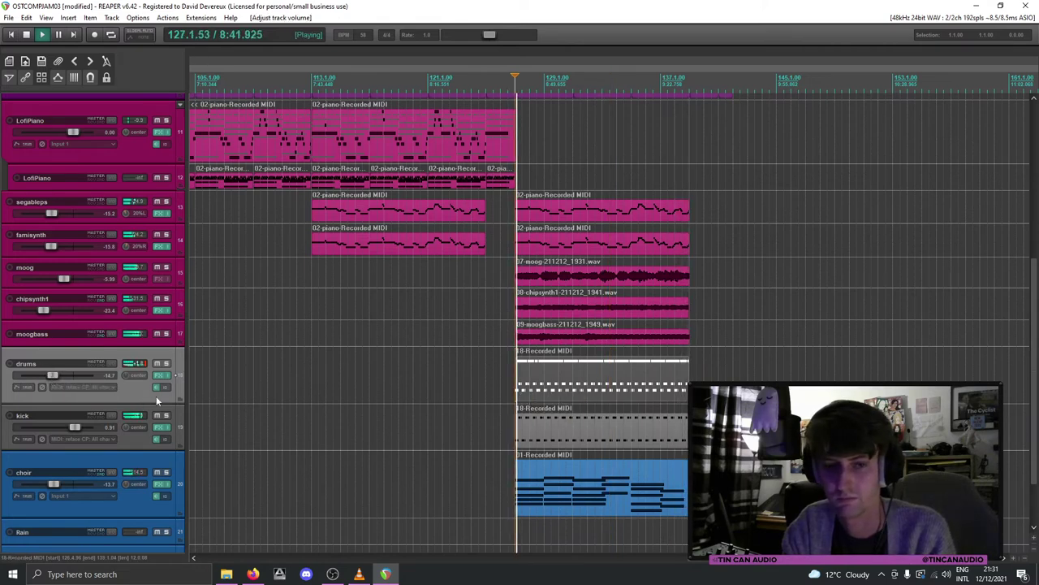
left_click(560, 390)
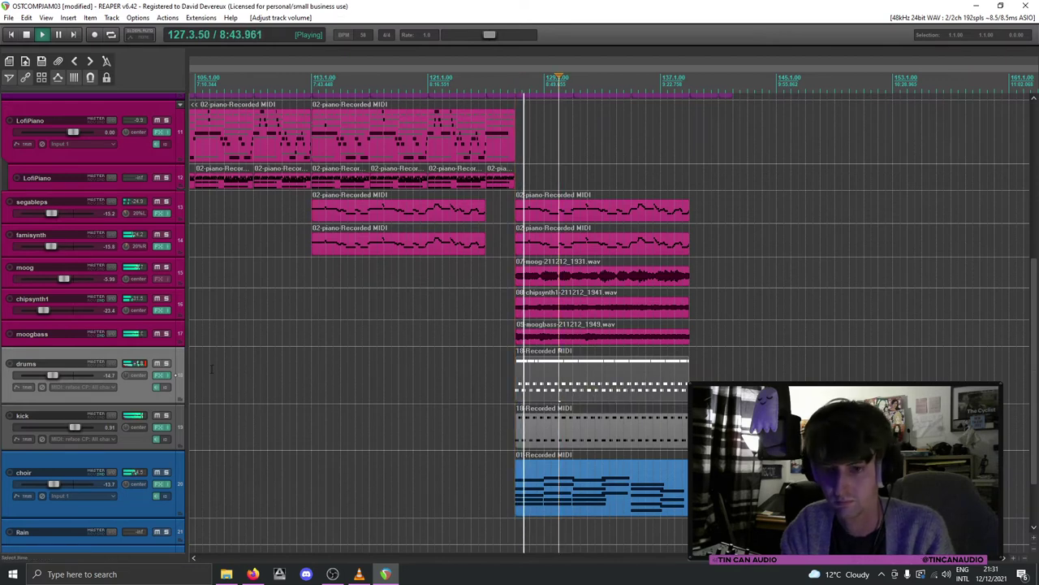
Step: Try TAL BitCrusher after ReaFir on the drums track with the Lead Crusher preset
left_click(161, 375)
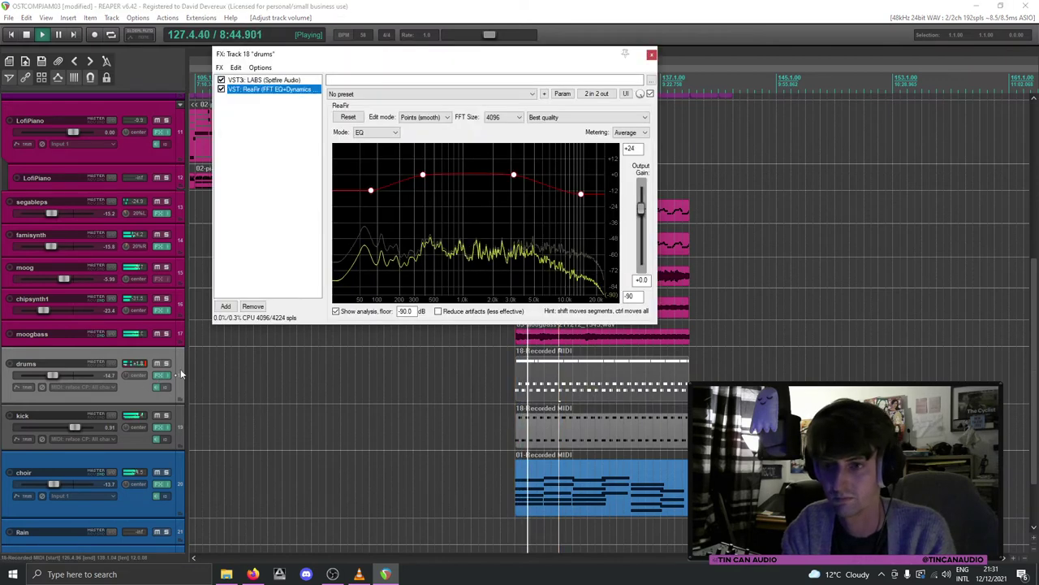
left_click(227, 306)
type("bit")
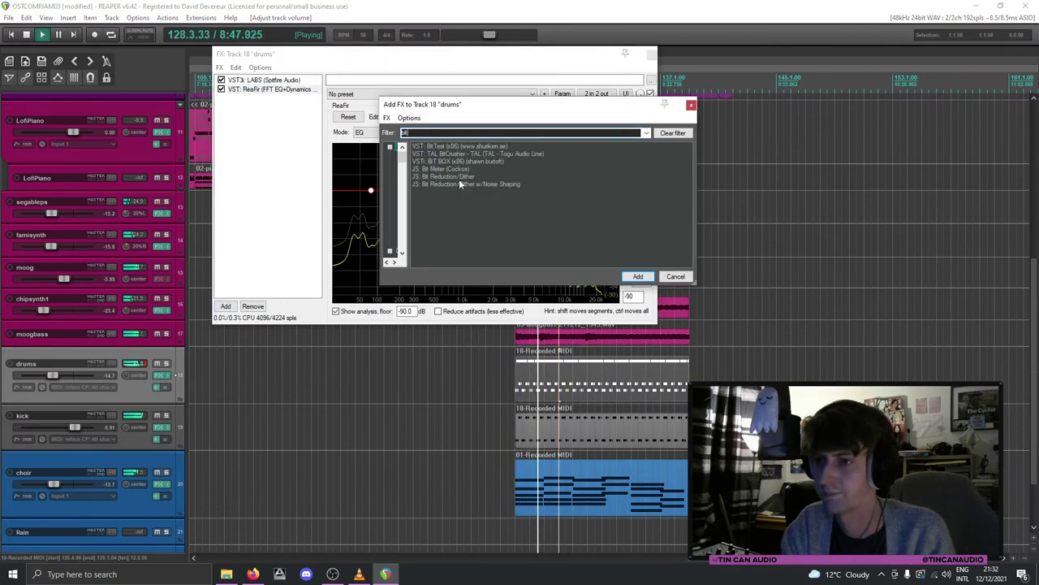
double_click(460, 155)
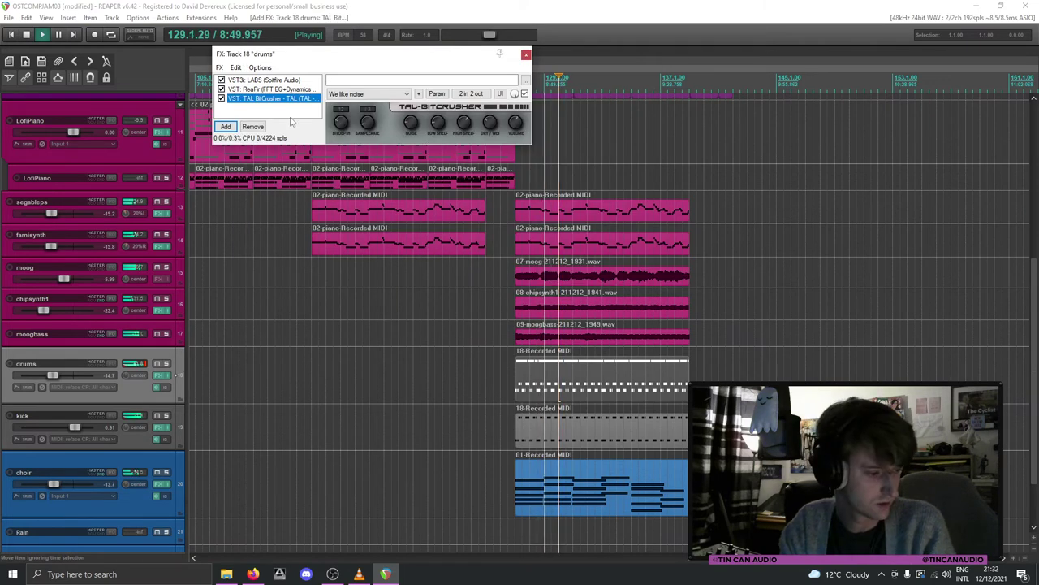
left_click(367, 93)
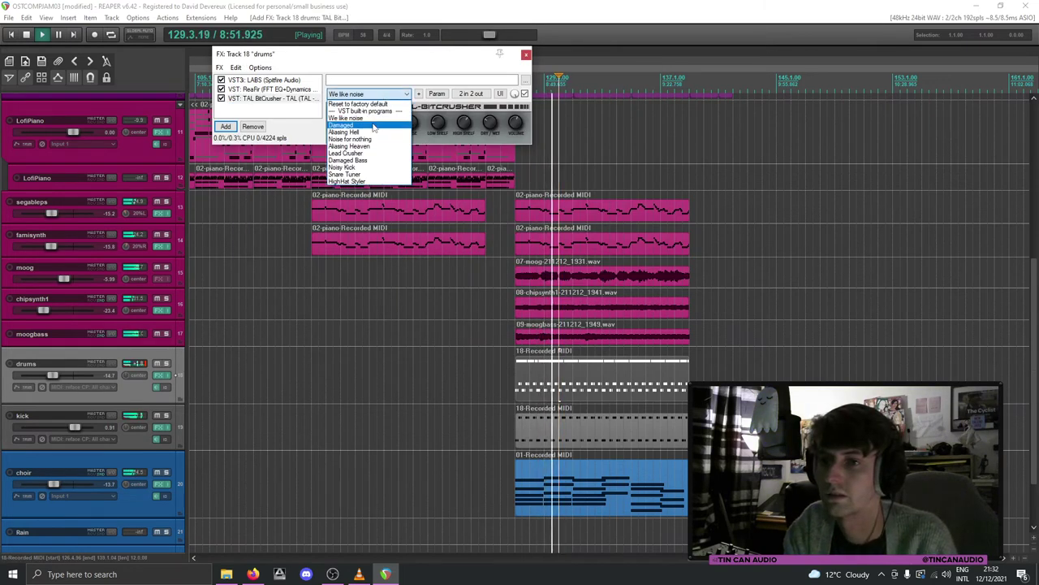
left_click(371, 153)
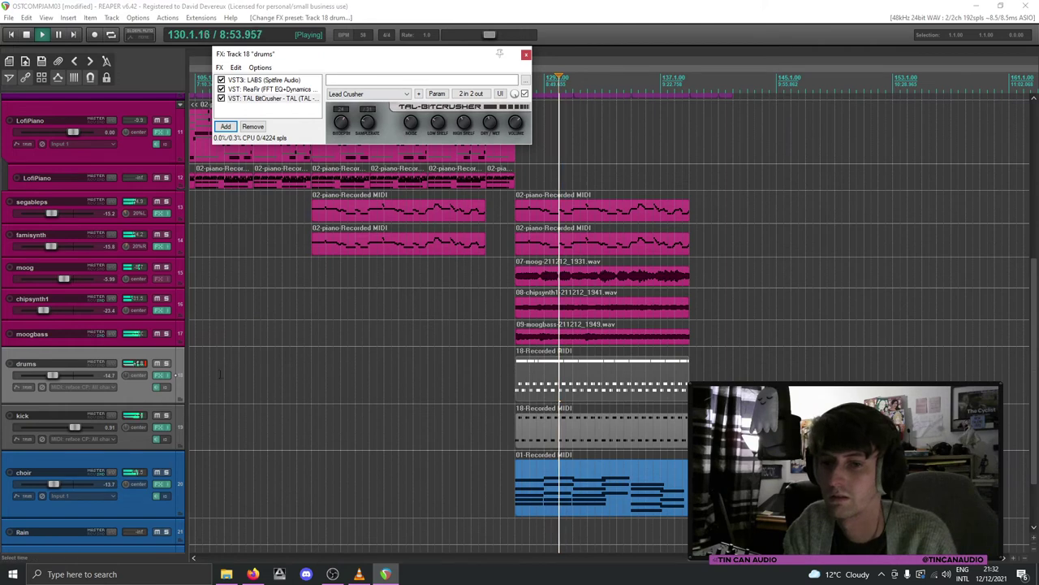
Step: Solo the drums track and audition the Noisy Kick, Snare Tuner and Damaged presets of TAL BitCrusher
left_click(166, 364)
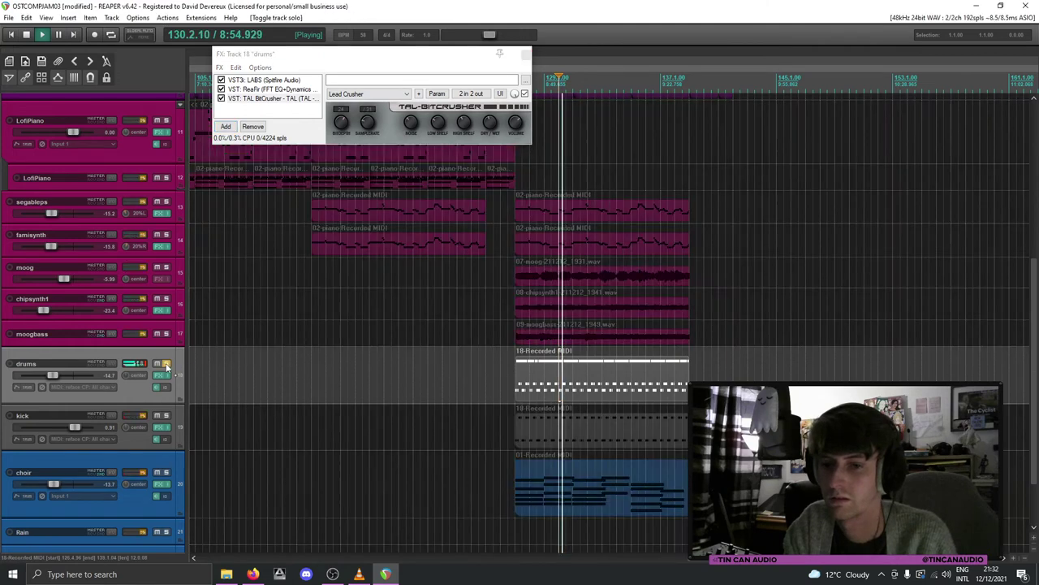
left_click(384, 95)
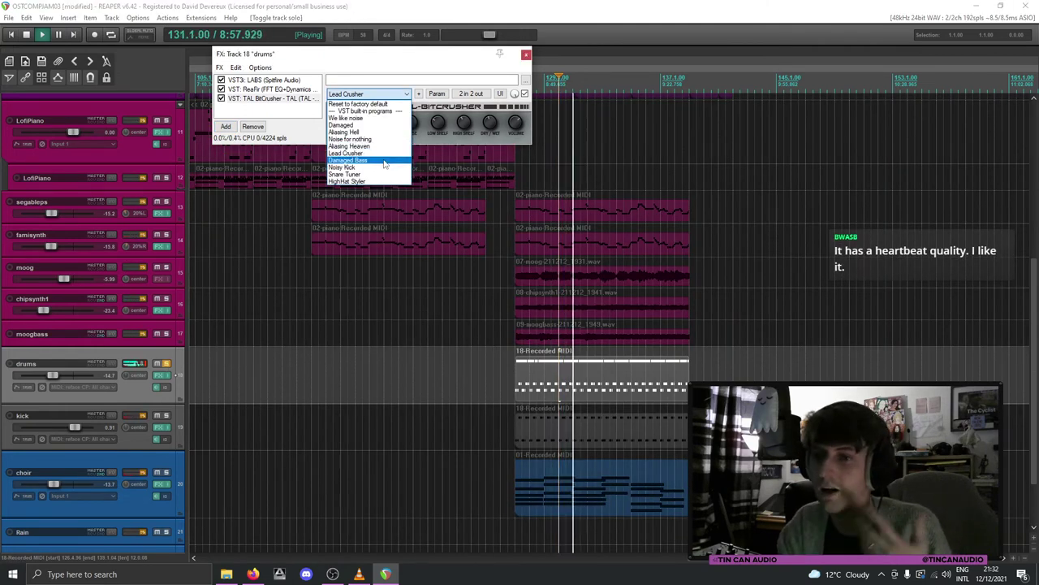
left_click(373, 165)
left_click(370, 95)
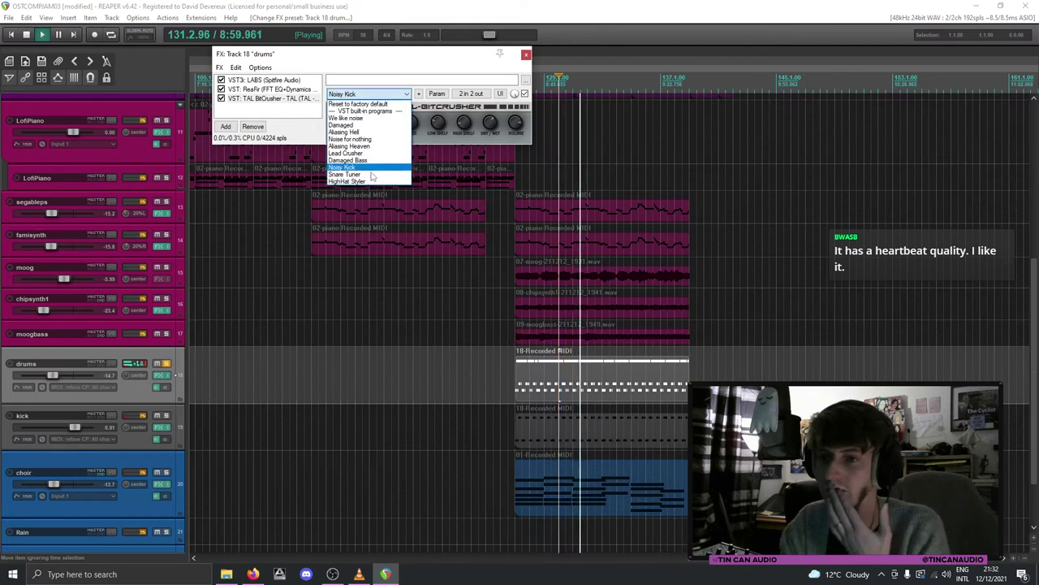
left_click(357, 176)
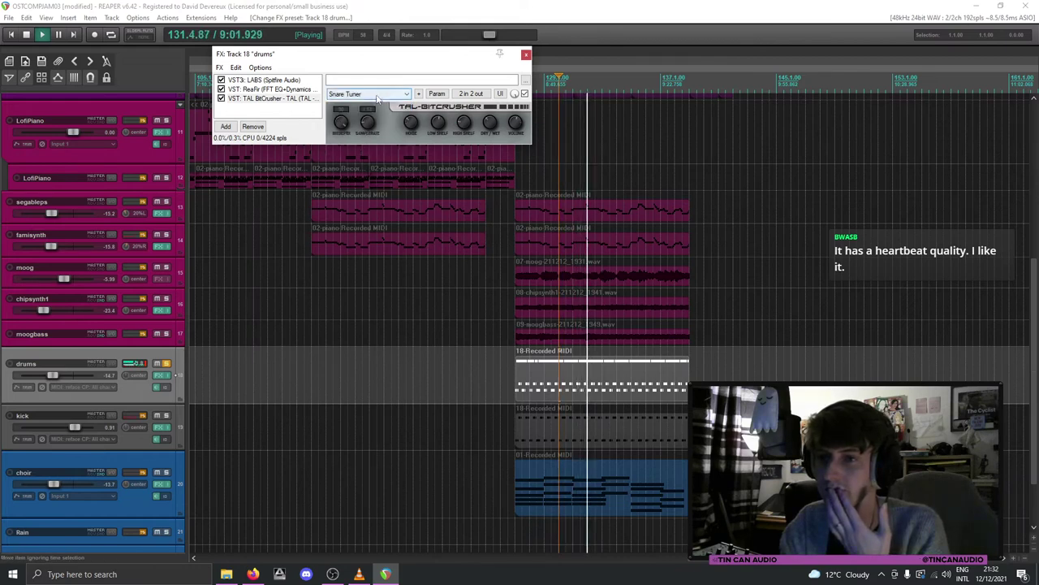
left_click(370, 94)
left_click(368, 118)
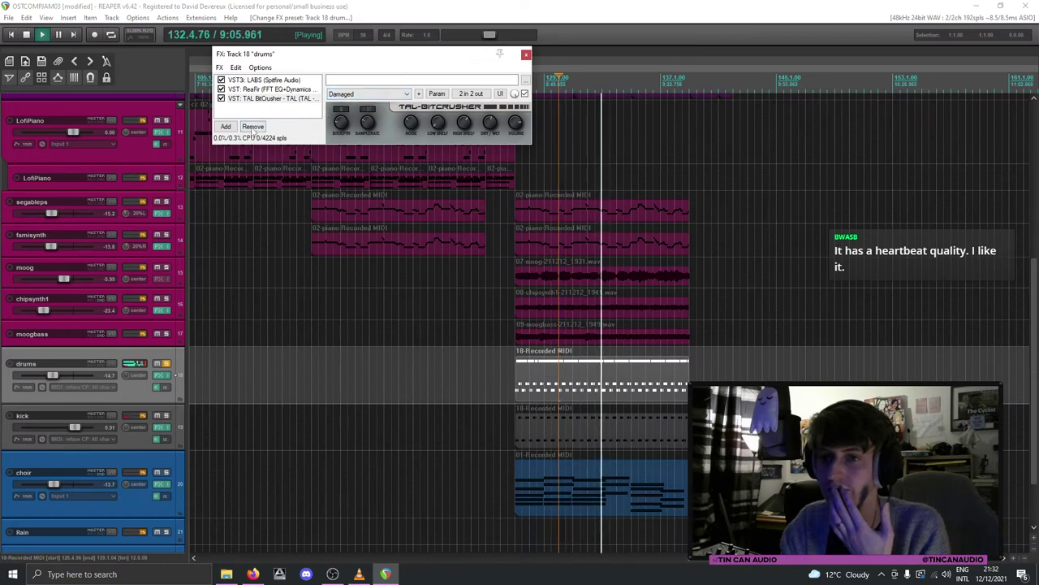
Step: Replace TAL BitCrusher on the drums track with the Krush plugin and dismiss its update notice
left_click(252, 126)
key("space")
left_click(225, 306)
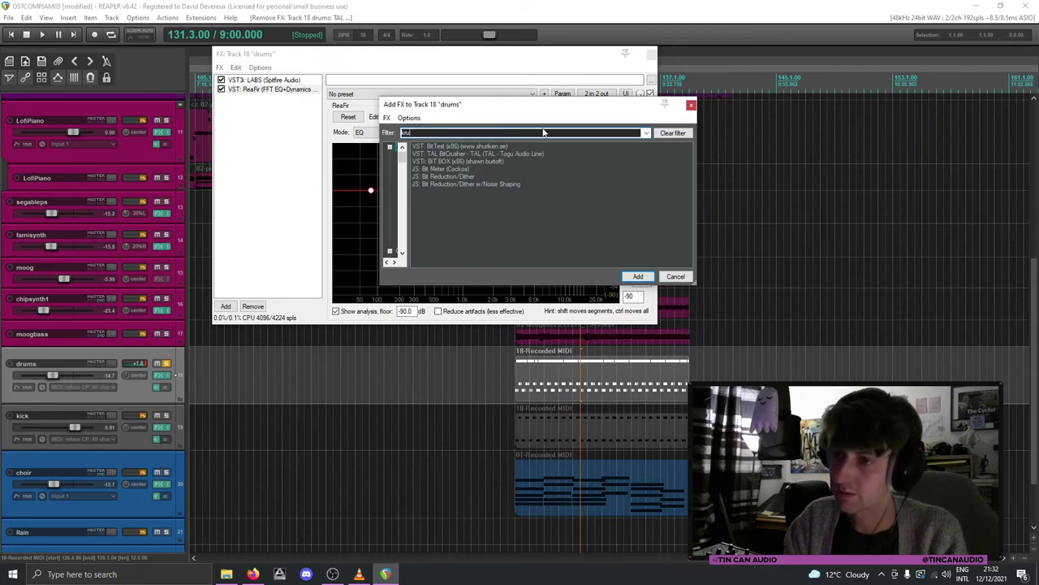
type("kru")
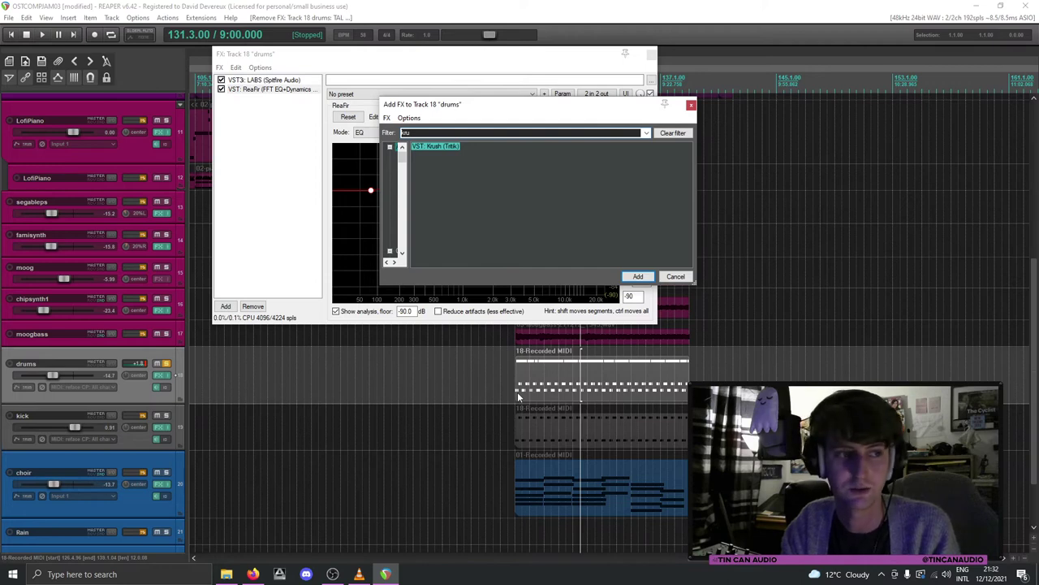
key("Return")
key("space")
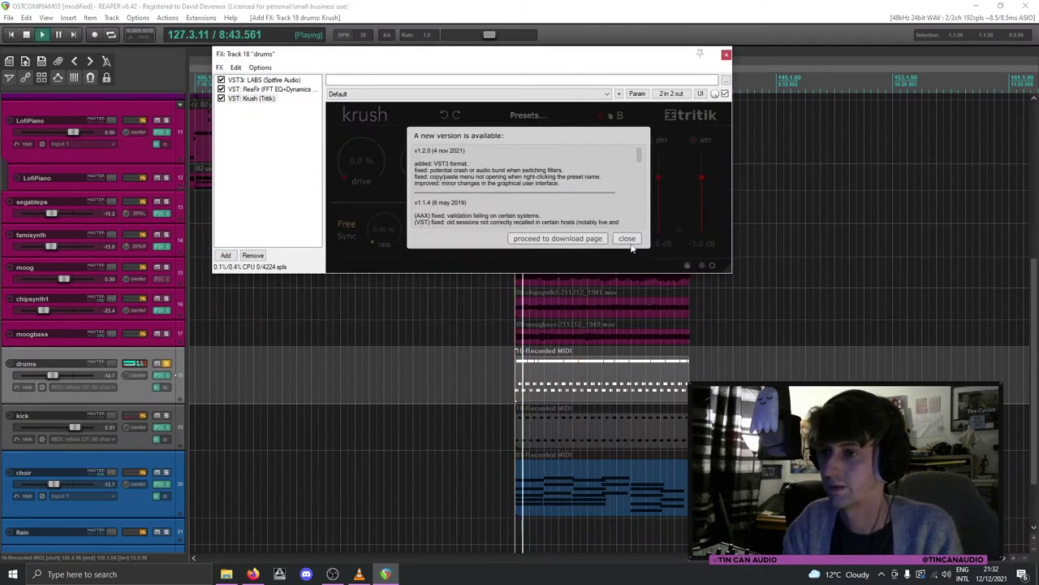
left_click(591, 143)
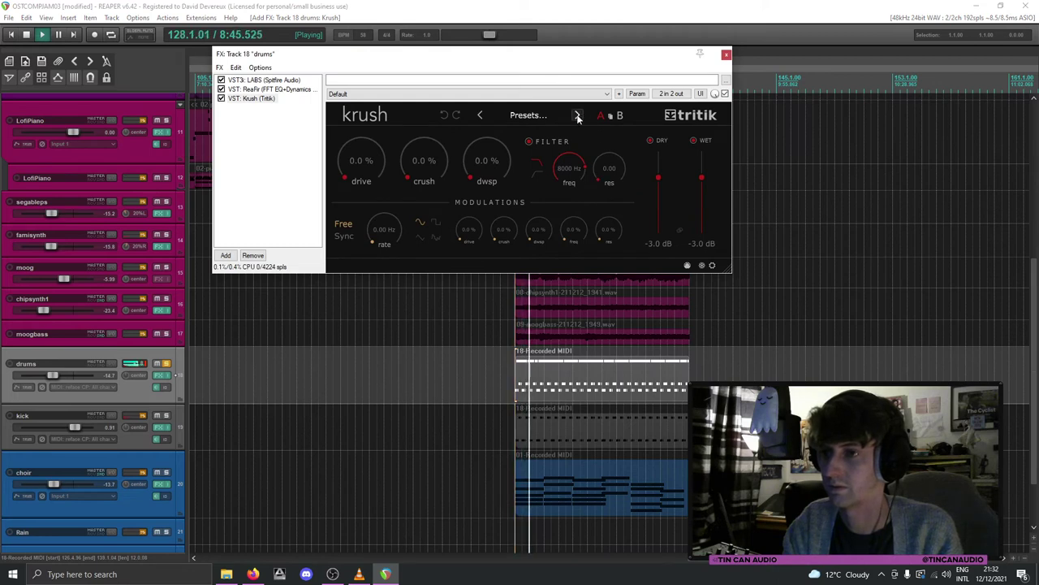
Step: Audition Krush on the soloed drums with drive at 68.0% and crush at 56.8%, and reset both to 0%
key("space")
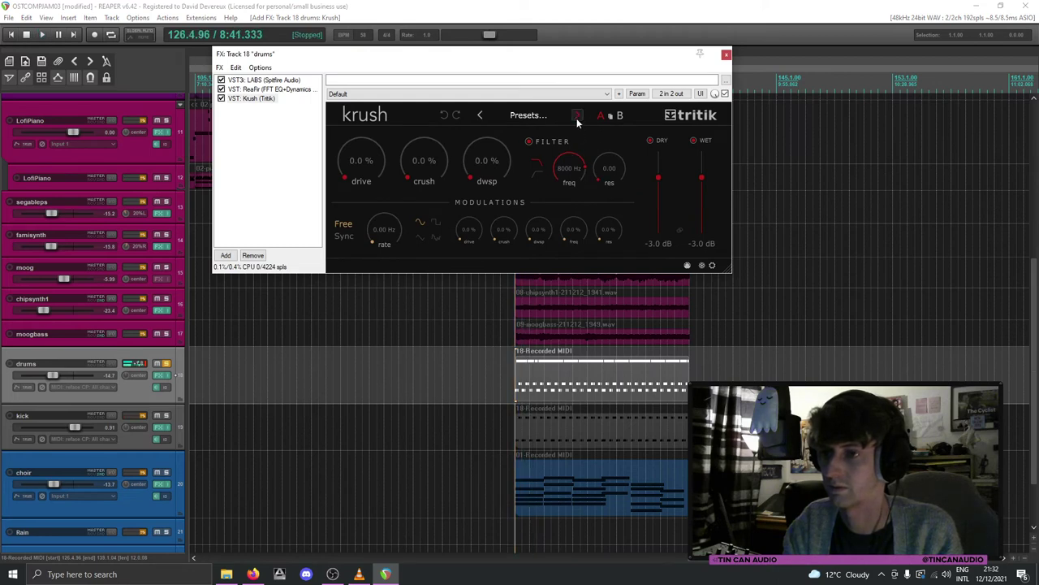
left_click(487, 93)
left_click(487, 93)
key("space")
left_click_drag(360, 164, 430, 91)
left_click_drag(424, 160, 424, 99)
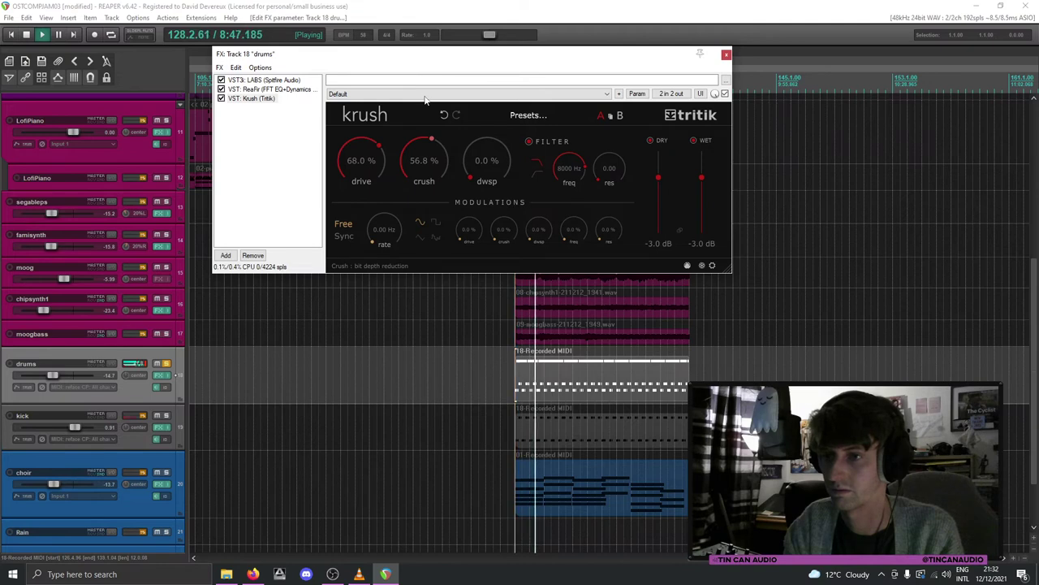
double_click(382, 156)
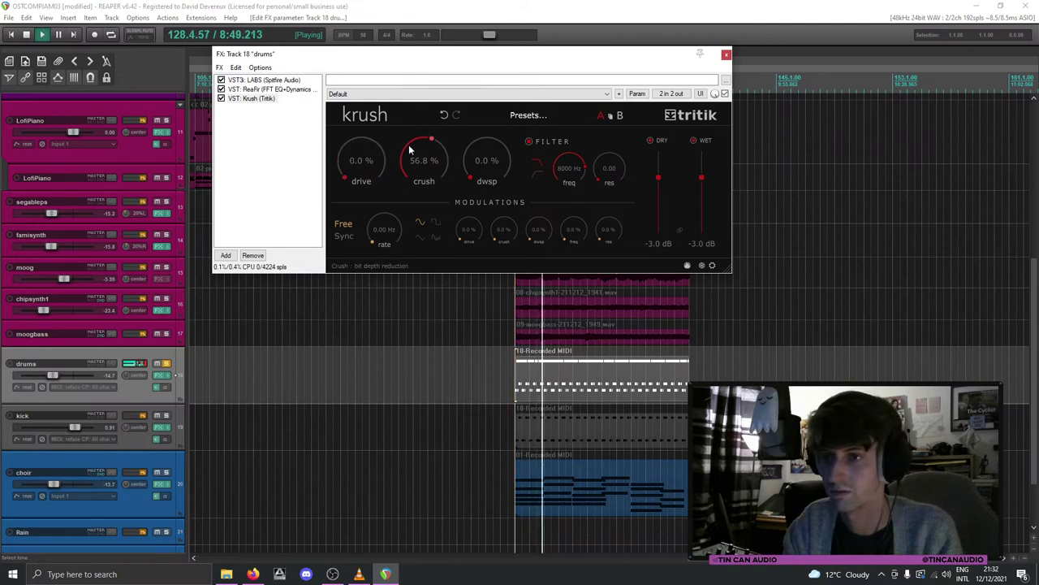
left_click_drag(433, 146, 444, 302)
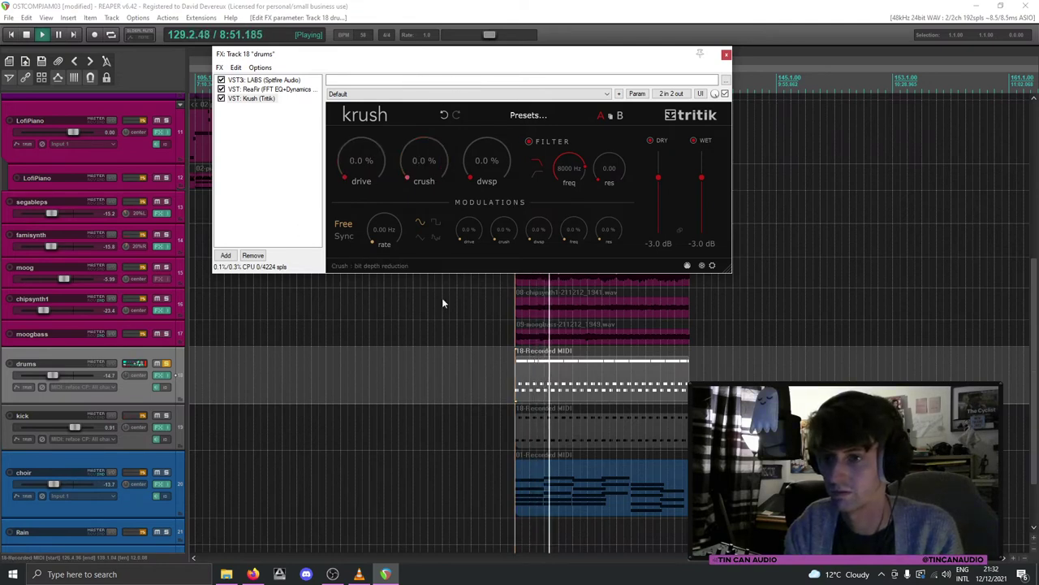
Step: Set Krush's downsampling to 70.8% and lower its dry level to -inf
left_click_drag(476, 173, 534, 51)
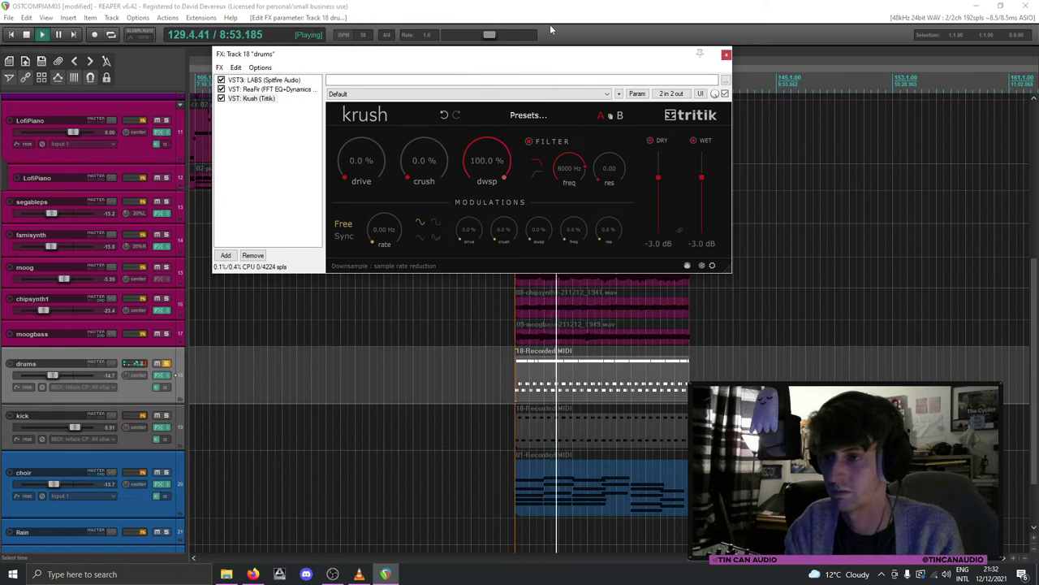
left_click_drag(650, 177, 653, 218)
left_click_drag(485, 163, 490, 48)
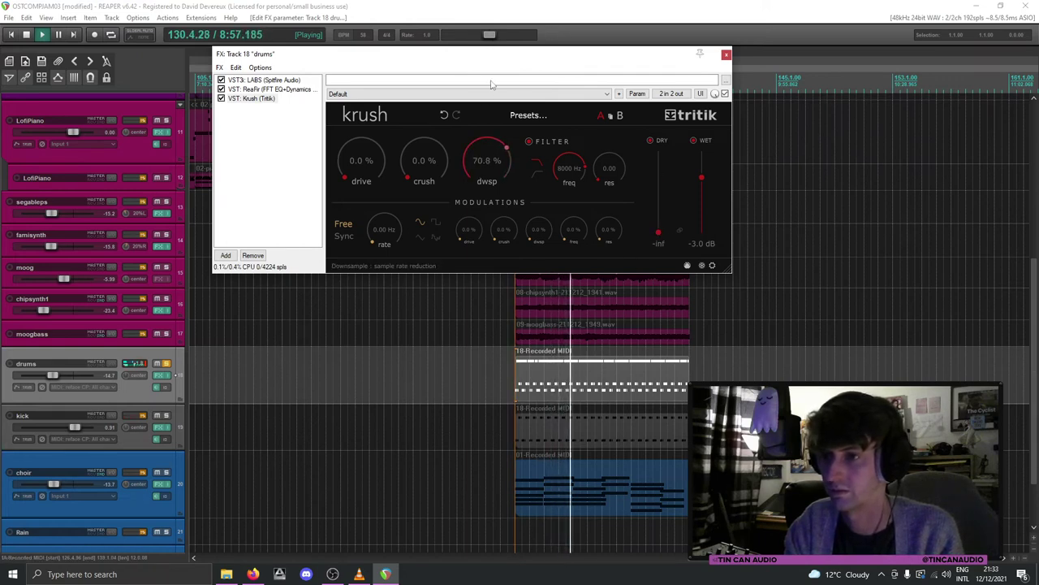
Step: Try Krush's crush amount at 73.2% and reset it to 0%, keeping drive at 0%
left_click_drag(415, 177, 407, 107)
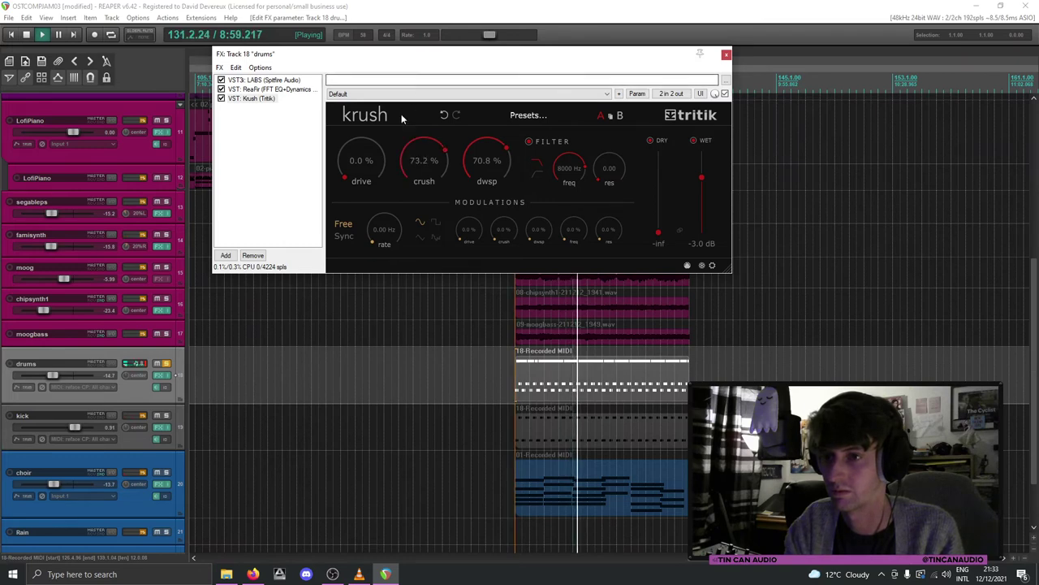
left_click_drag(350, 153, 341, 215)
left_click_drag(435, 160, 441, 273)
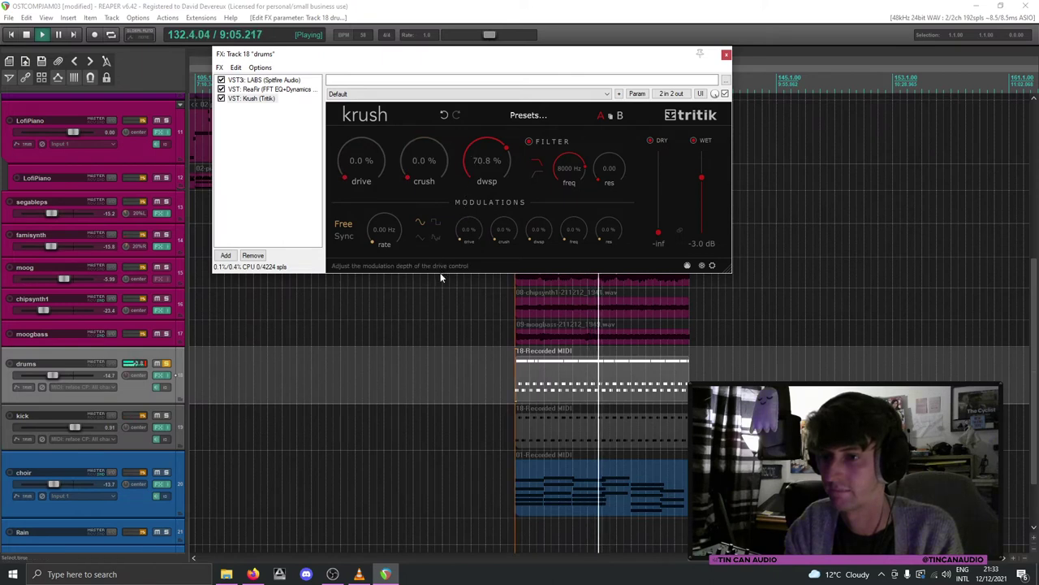
Step: Try a higher filter resonance and the high-pass filter type in Krush
left_click_drag(608, 170, 598, 130)
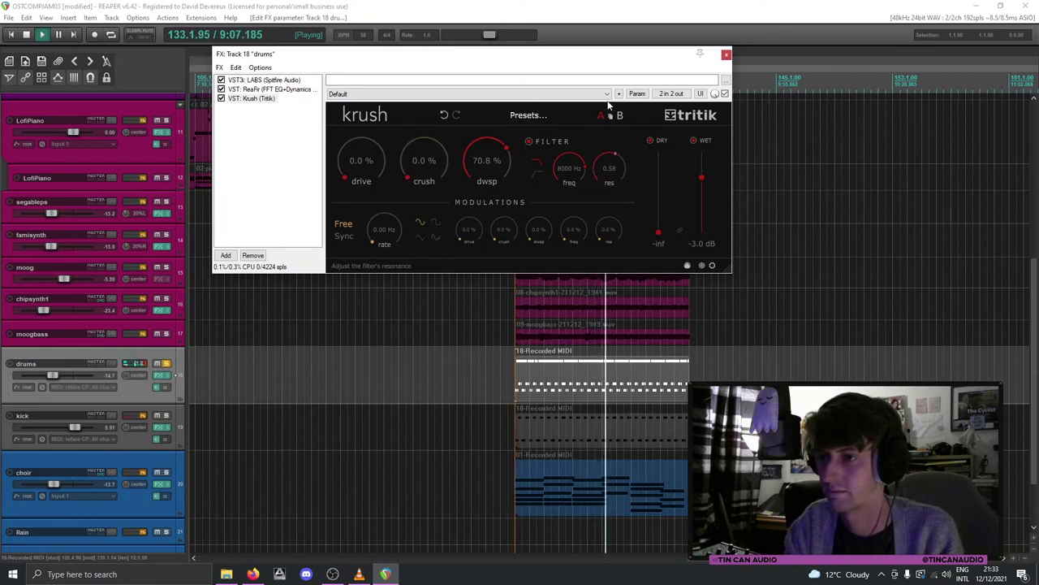
left_click(537, 174)
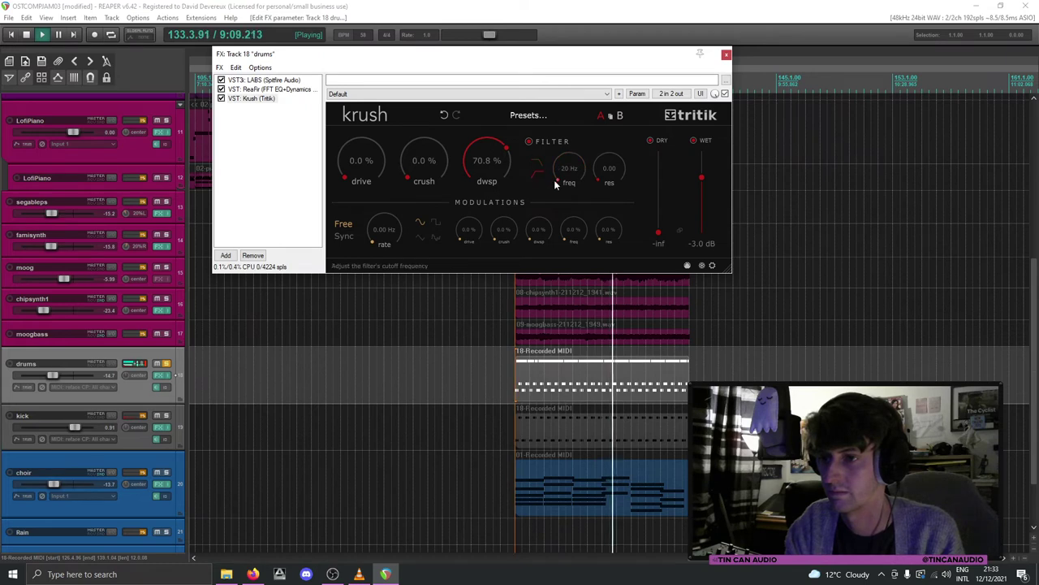
left_click(535, 174)
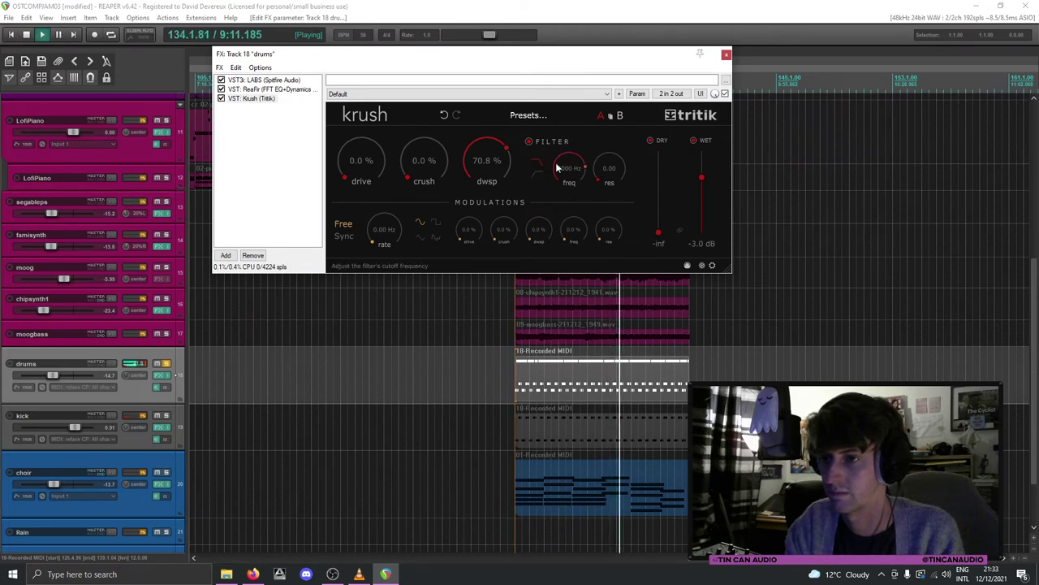
Step: Set Krush's downsampling to 54.8%, drive to 48.0% and low-pass cutoff to 2214 Hz, and close the drums effects window
mouse_move(487, 162)
left_mouse_down()
mouse_move(475, 209)
mouse_move(487, 165)
left_mouse_up()
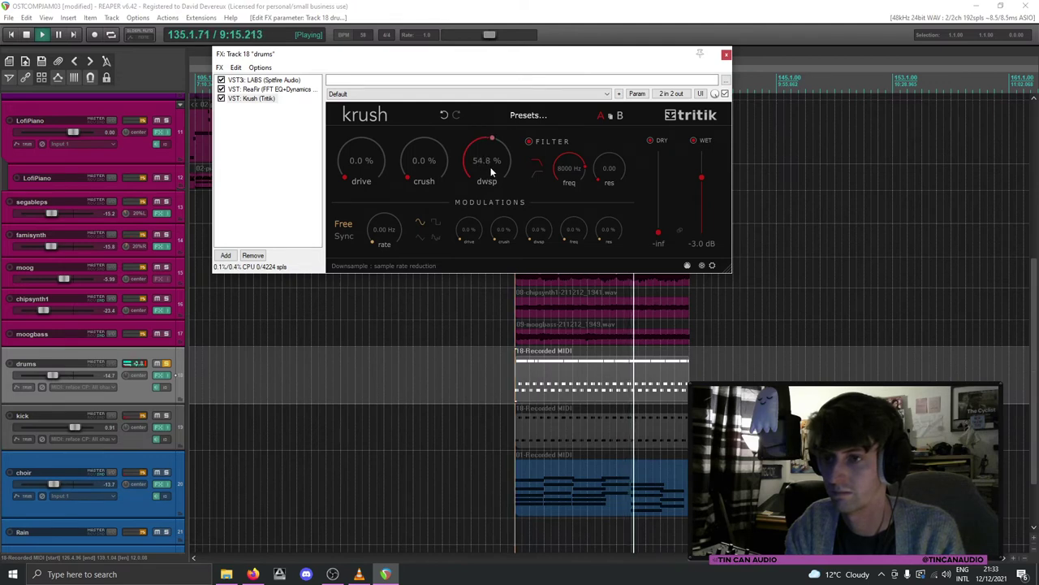
left_click_drag(421, 161, 380, 111)
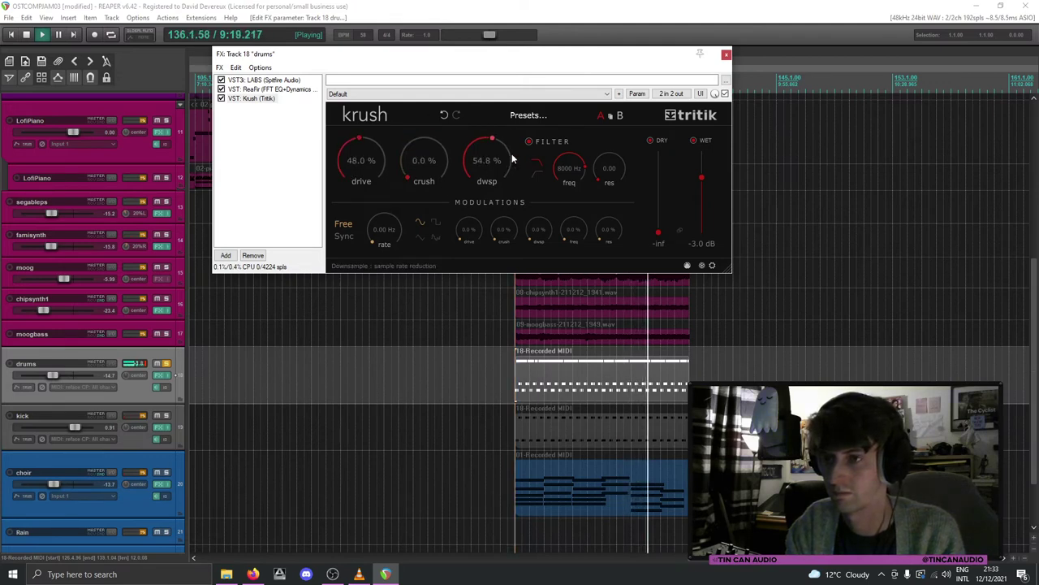
left_click_drag(568, 168, 557, 203)
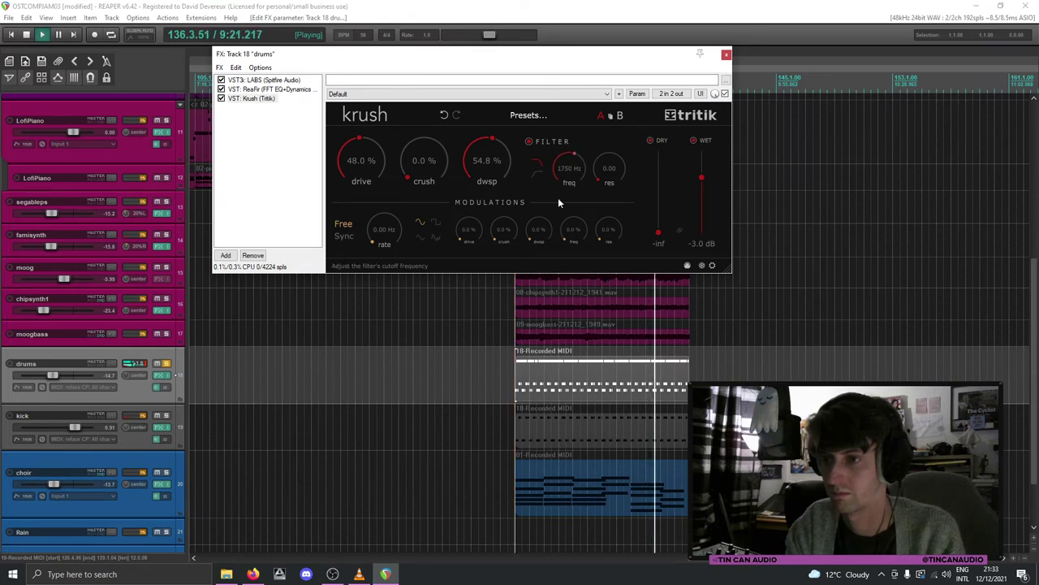
left_click_drag(557, 202, 562, 196)
left_click(726, 54)
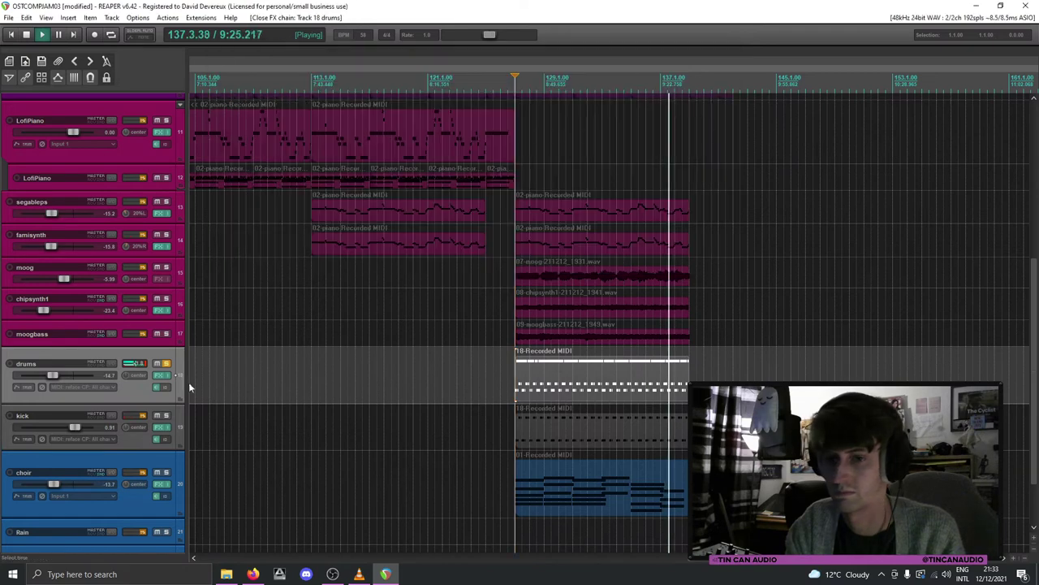
Step: Unsolo the drums and, while playing the full mix, pan the drums 20% left and the kick 20% right
left_click(166, 363)
key("space")
key("space")
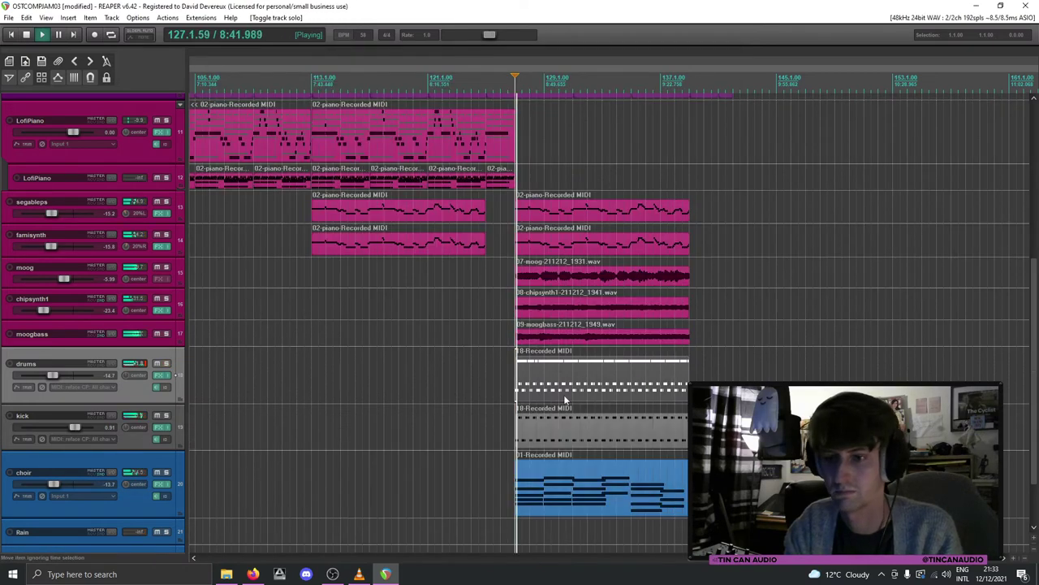
left_click_drag(54, 375, 64, 376)
left_click_drag(127, 377, 128, 378)
left_click_drag(126, 427, 129, 427)
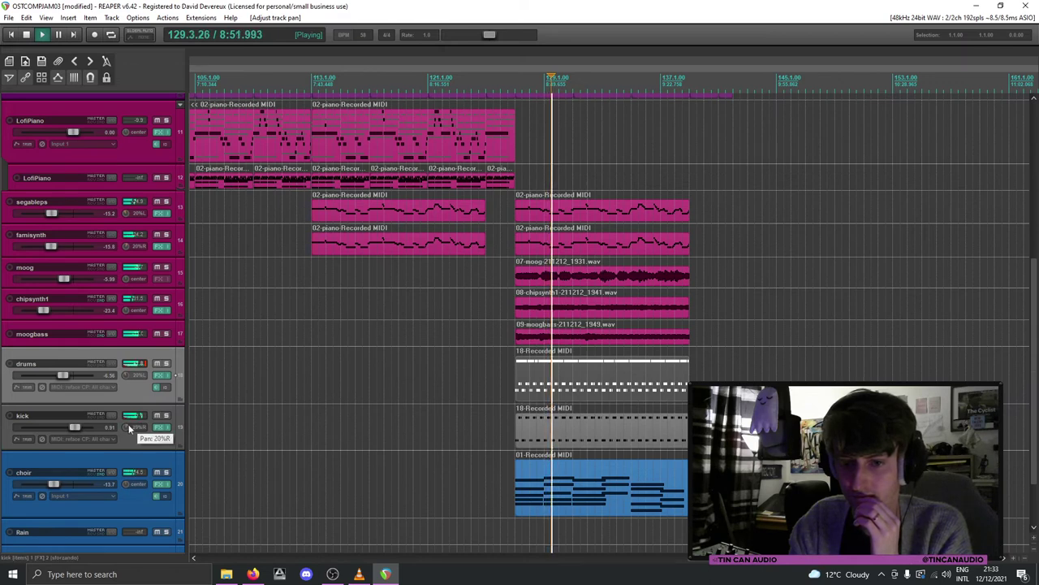
Step: Raise the drums track volume to 0.00 dB and compare it soloed and in the mix
left_click_drag(71, 375, 82, 376)
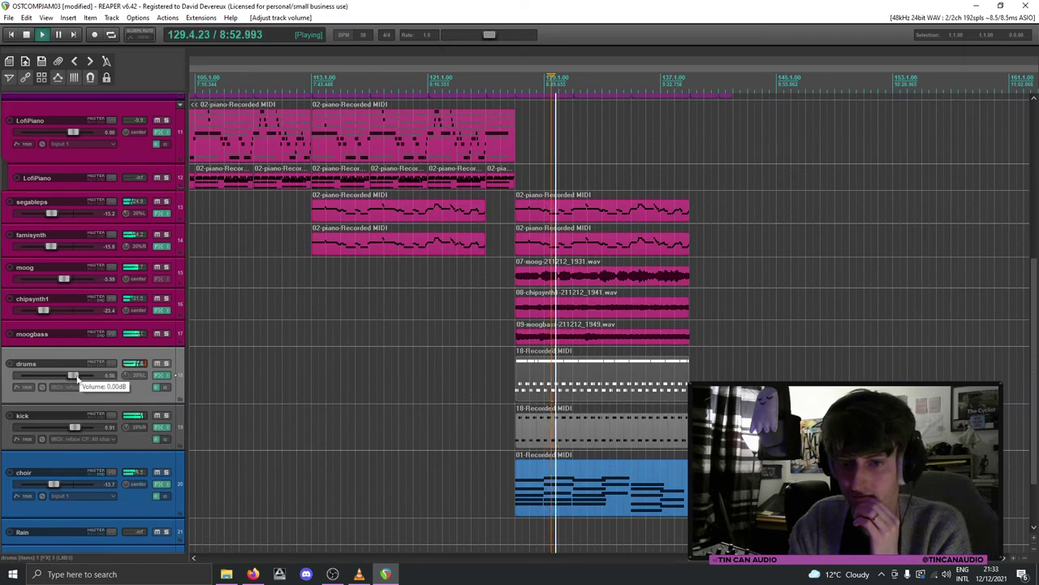
left_click(167, 364)
left_click(167, 364)
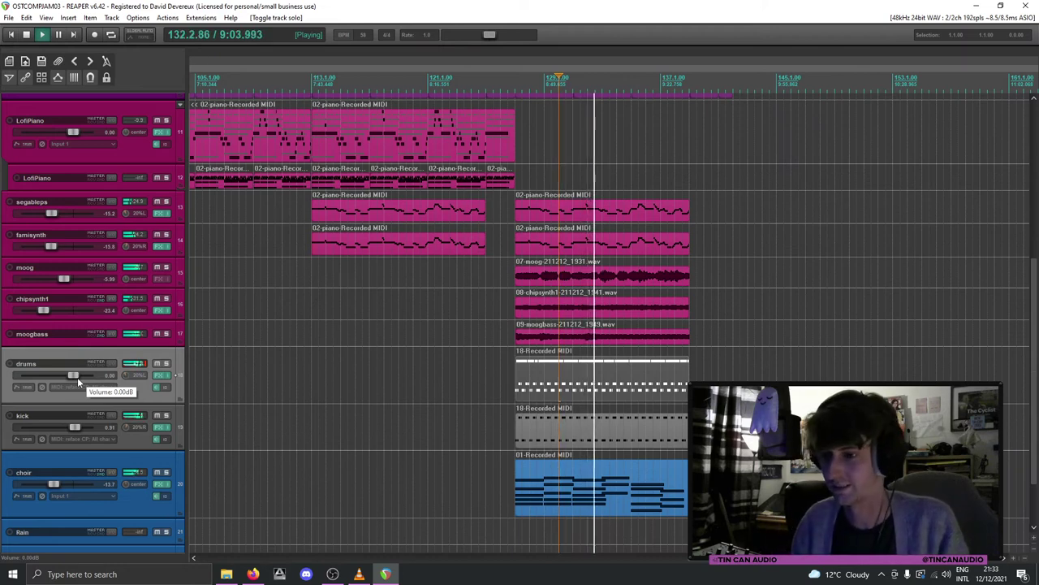
Step: Look over the effect chains of the drums and kick tracks and close both windows
left_click(161, 375)
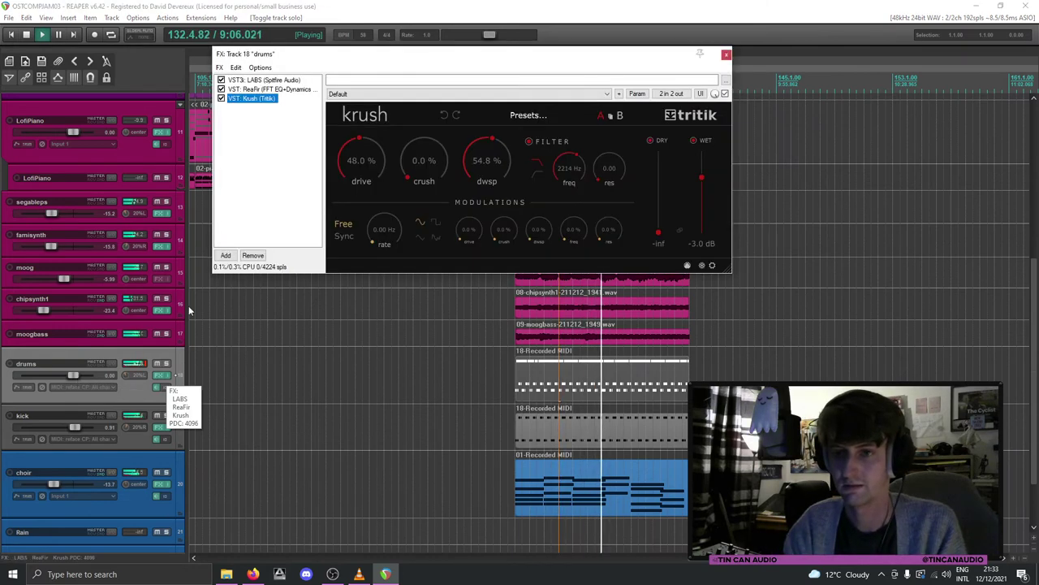
left_click(158, 428)
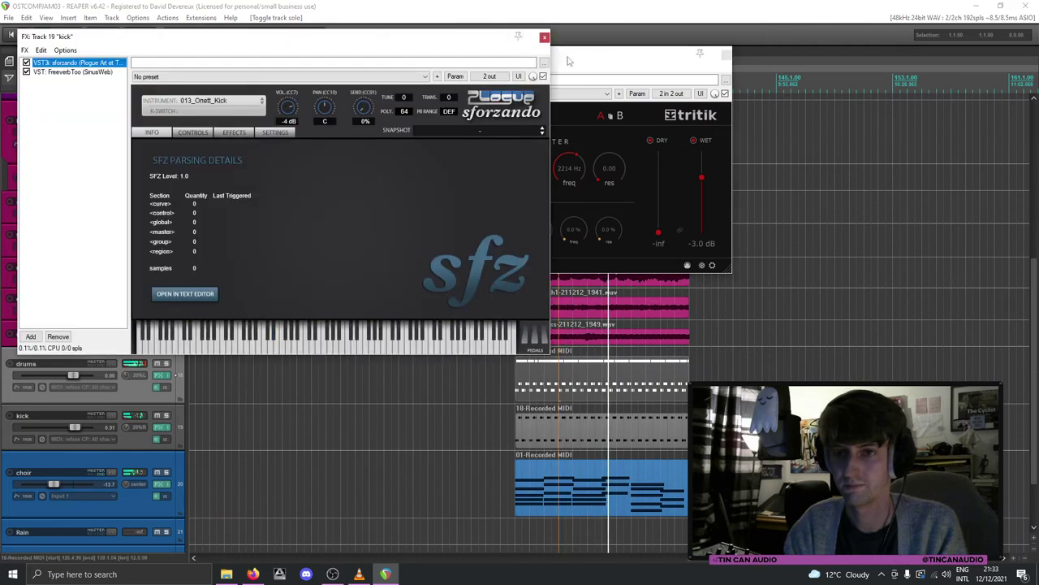
key("Escape")
key("Escape")
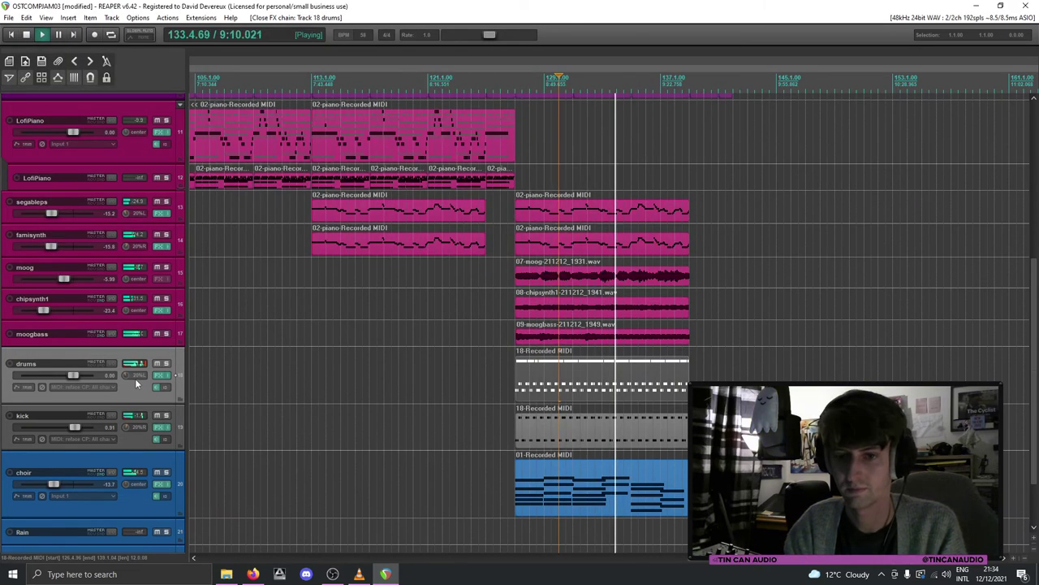
Step: Add a send from the drums track to the lofiverb track and replay the section from bar 127
left_click(136, 375)
key("space")
left_click(275, 450)
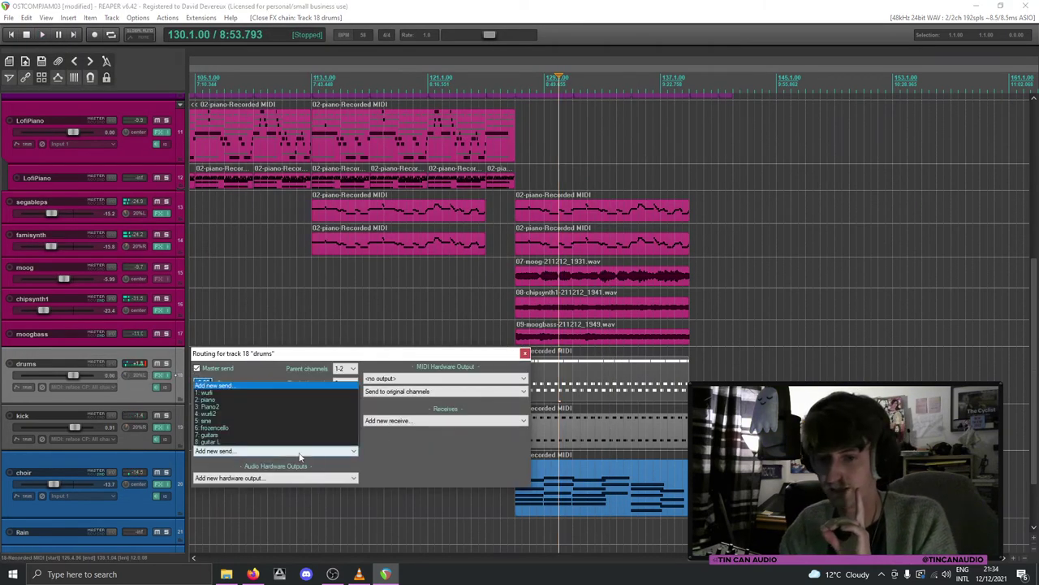
left_click(280, 432)
left_click(526, 355)
key("space")
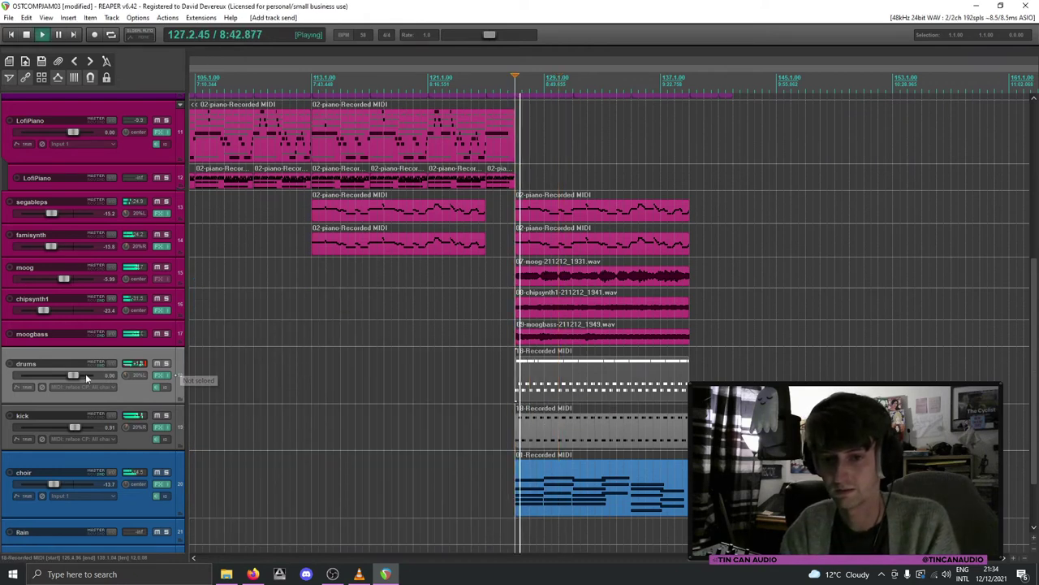
Step: Lower the drums volume to -5.63 dB, soloing lofiverb briefly to check the reverb return
left_click_drag(73, 375, 68, 375)
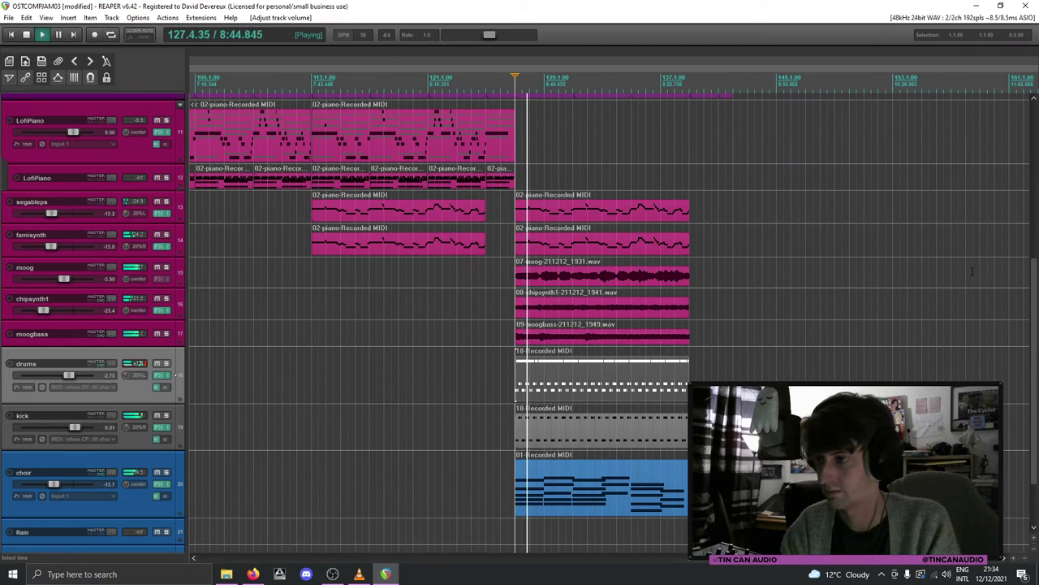
scroll(162, 487, "down", 2)
left_click(166, 508)
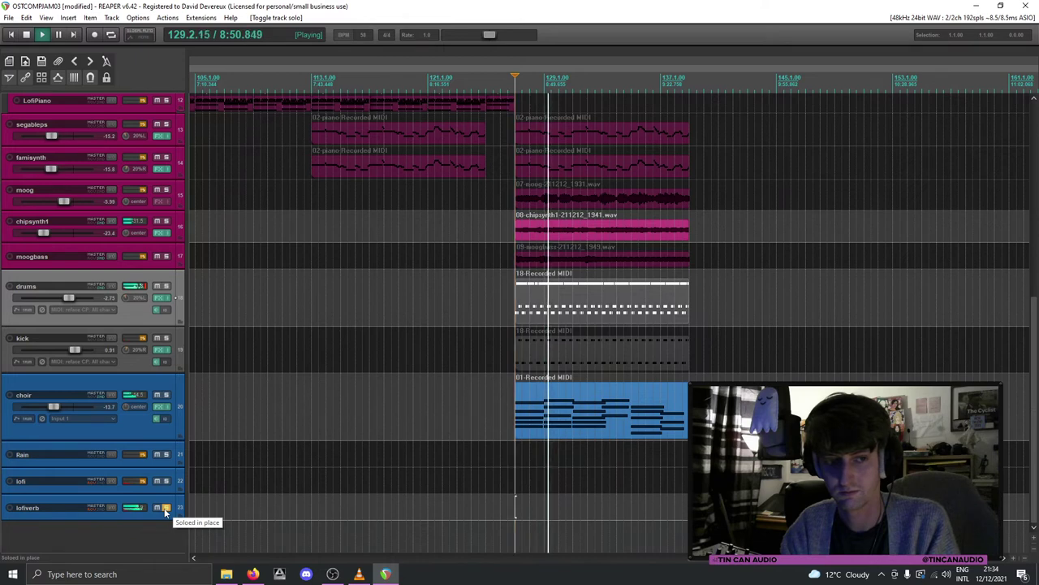
left_click(166, 507)
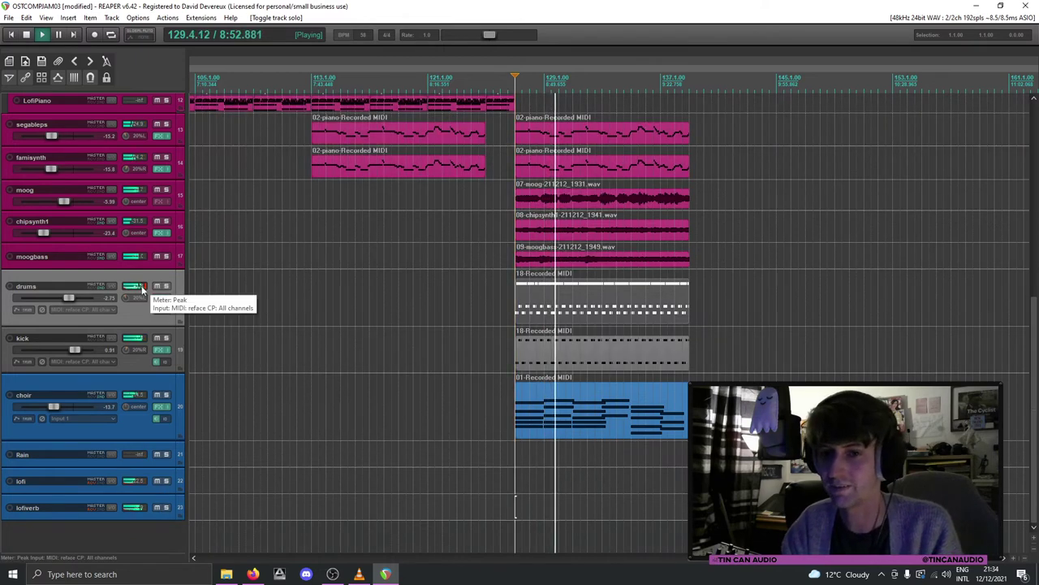
mouse_move(72, 299)
left_mouse_down()
mouse_move(63, 299)
mouse_move(72, 299)
left_mouse_up()
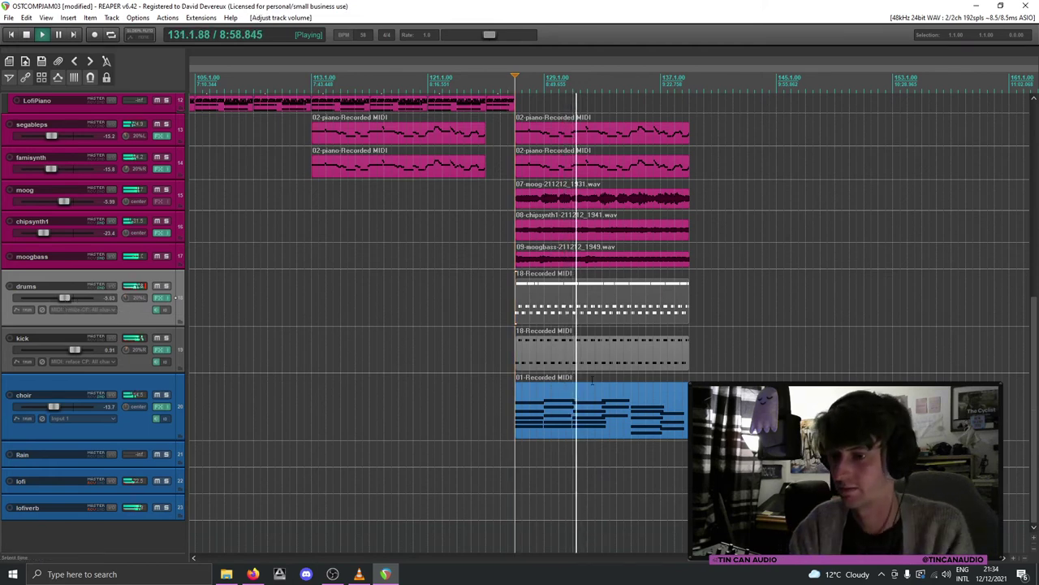
Step: Position the Rain With Cloth Impact clip on the Rain track at the ending, starting at 140.4, and play it back
scroll(966, 310, "down", 5)
left_click(445, 457)
left_click(900, 452)
scroll(636, 452, "up", 3)
key("space")
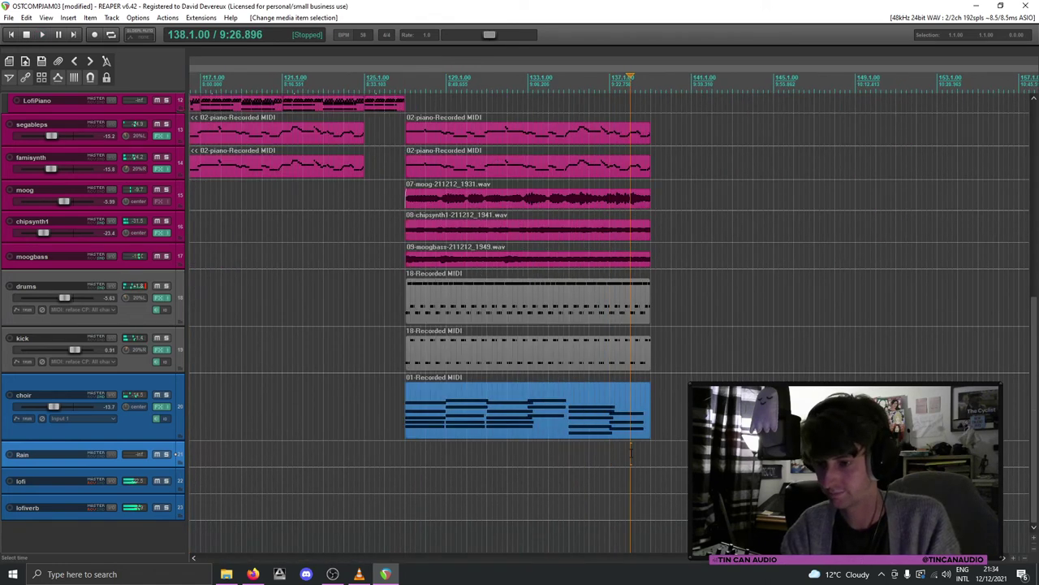
left_click(661, 453)
key("space")
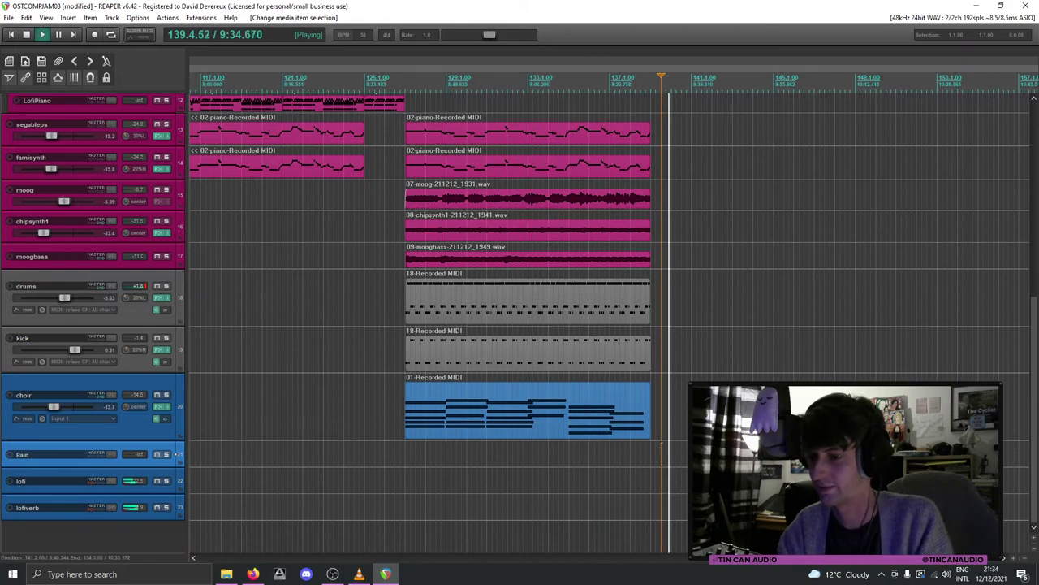
scroll(1036, 324, "up", 4)
scroll(1037, 325, "down", 4)
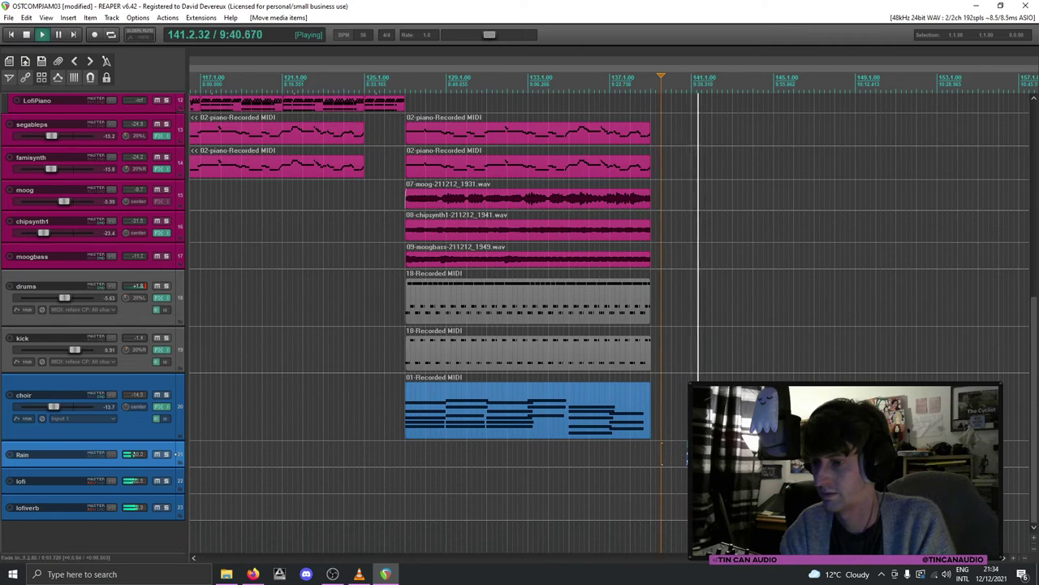
Step: Shape the rain clip's fade-in and long fade-out at the ending while listening to the tail
left_click(685, 453)
key("space")
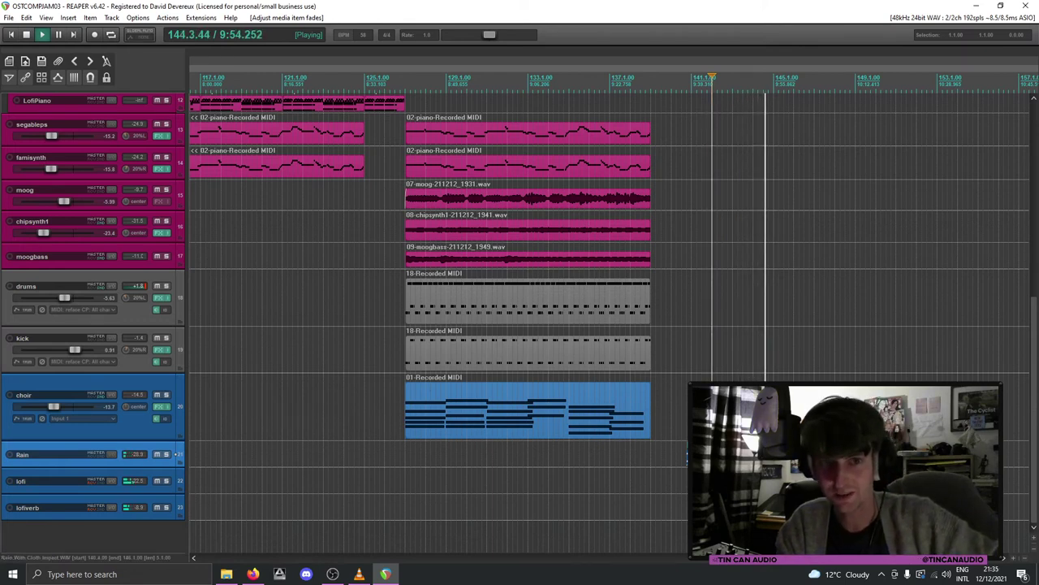
scroll(631, 458, "down", 2)
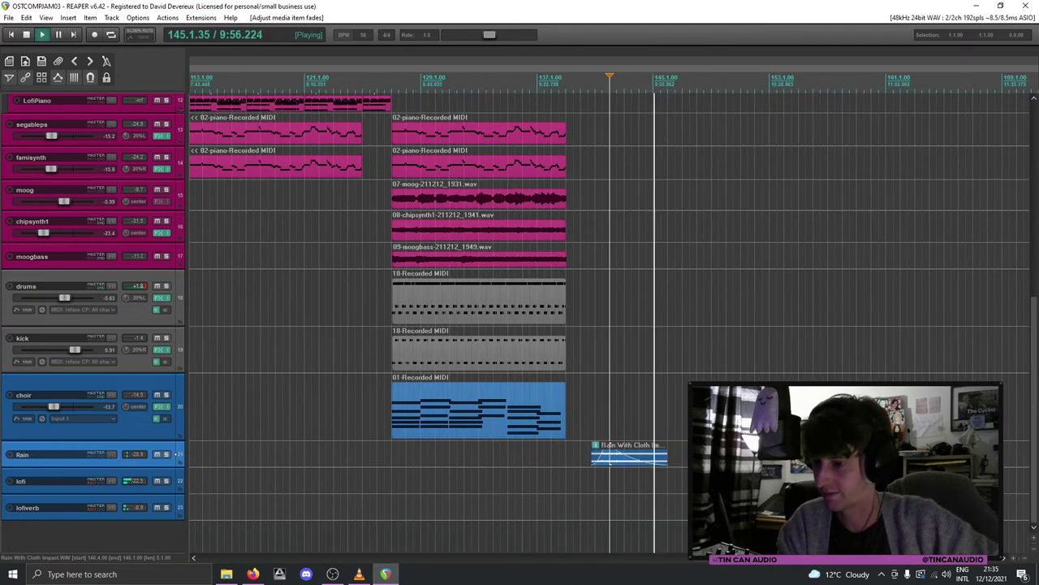
left_click_drag(632, 458, 655, 463)
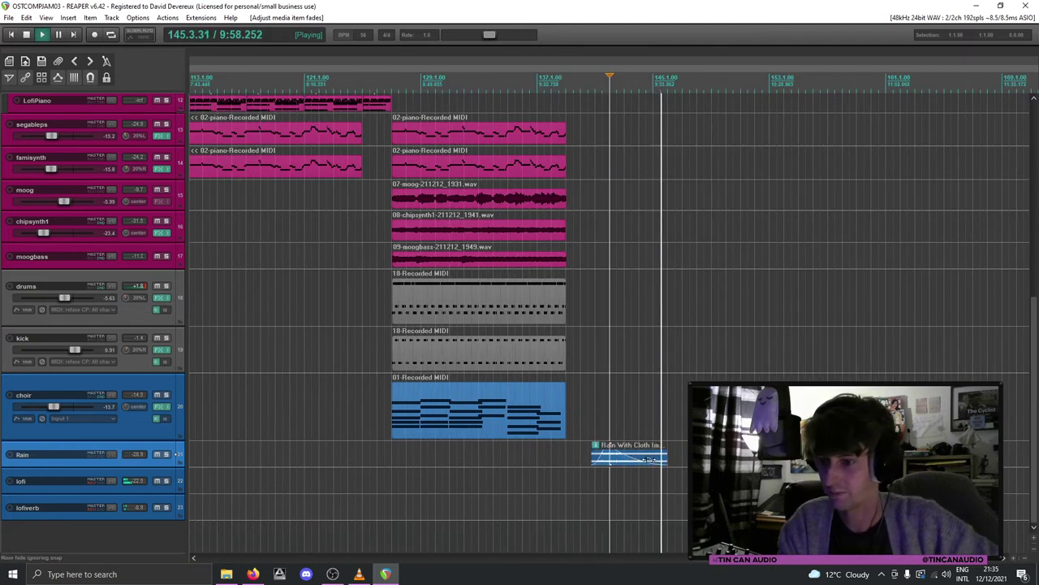
key("space")
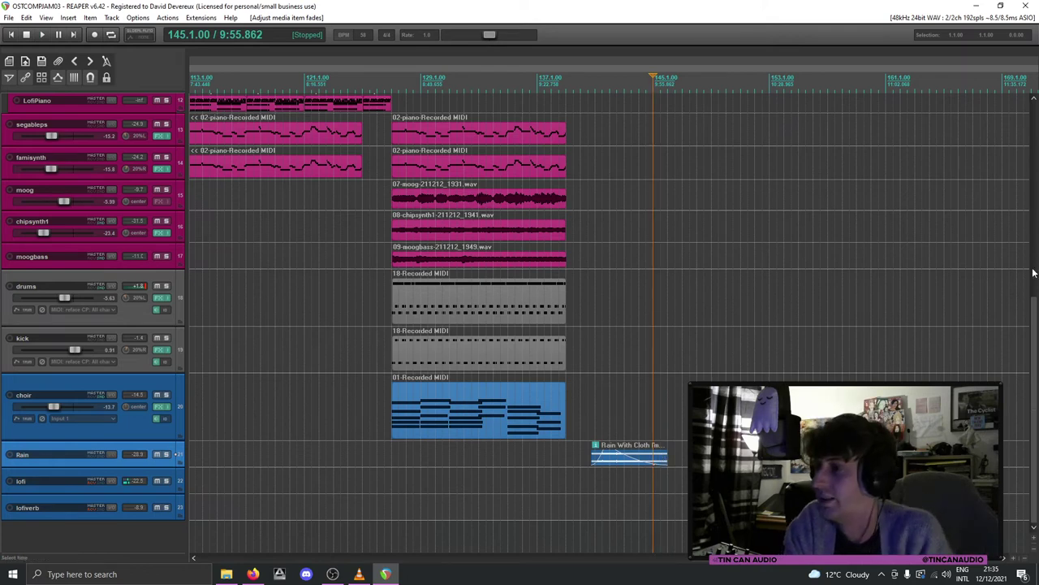
Step: Shrink the Pianowarps and LofiPiano tracks to a compact height
scroll(1033, 98, "up", 6)
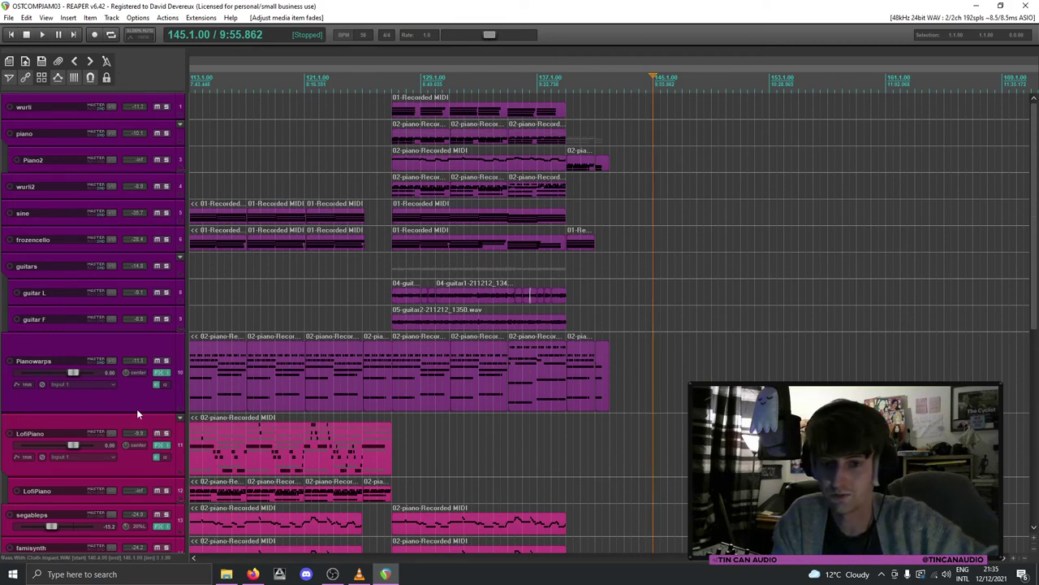
left_click_drag(138, 405, 131, 353)
left_click_drag(138, 415, 140, 386)
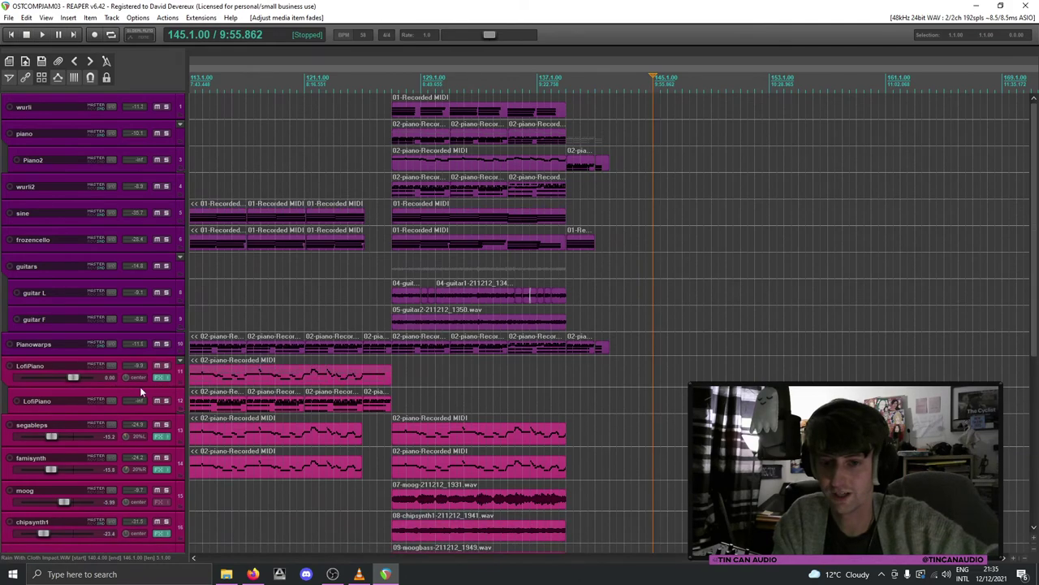
key("Page_Down")
key("Page_Down")
key("Page_Up")
key("Page_Up")
key("Page_Up")
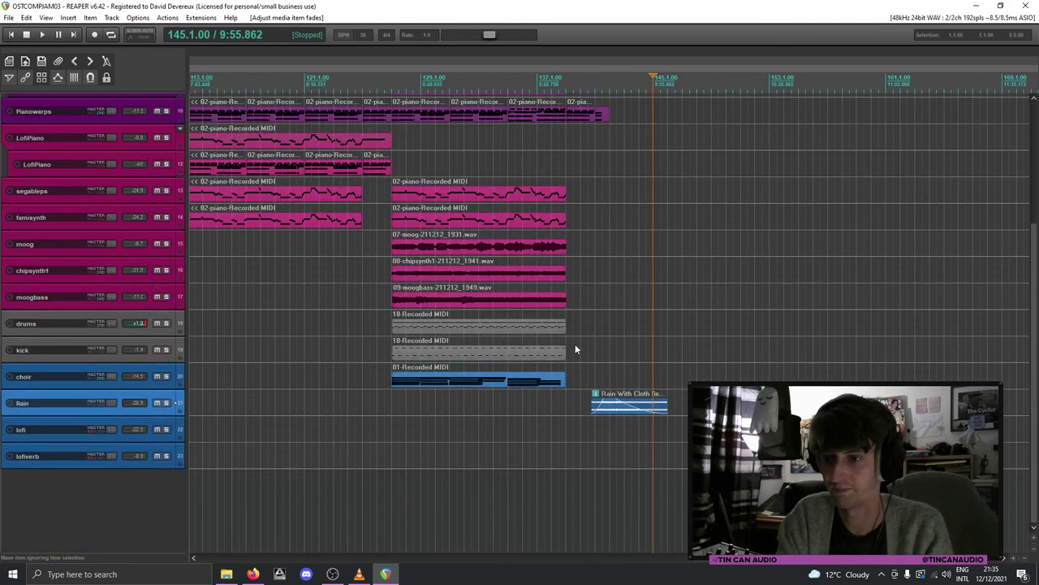
key("Page_Up")
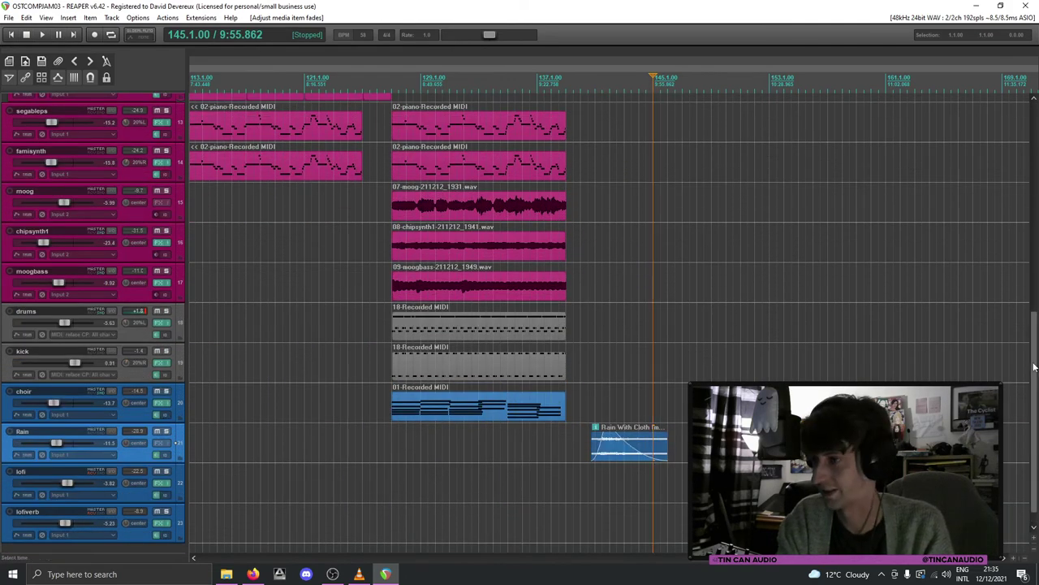
key("Page_Up")
key("Page_Up")
key("Page_Down")
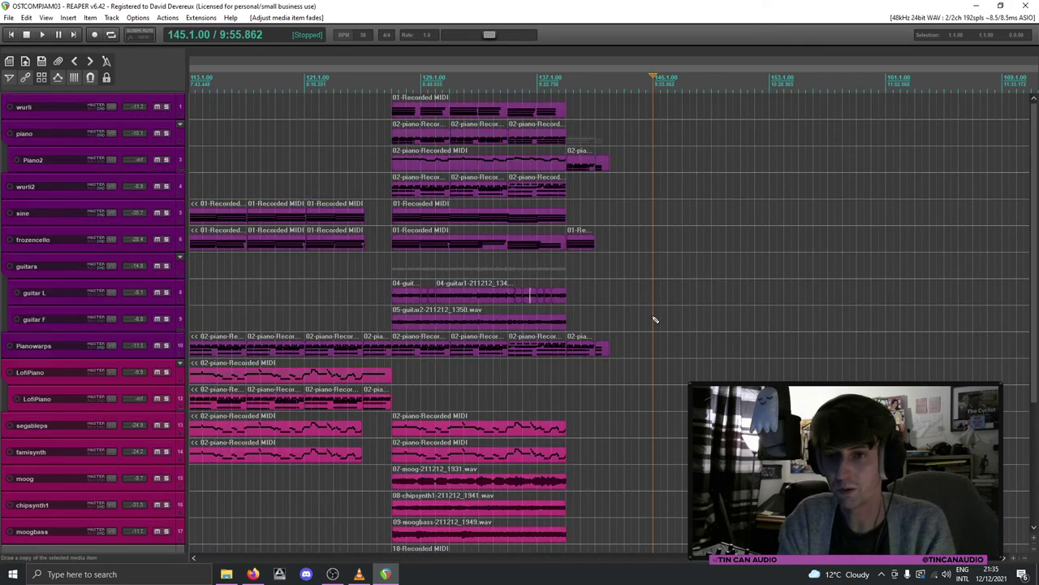
key("Page_Down")
key("Page_Up")
key("Page_Up")
key("Page_Up")
key("Page_Up")
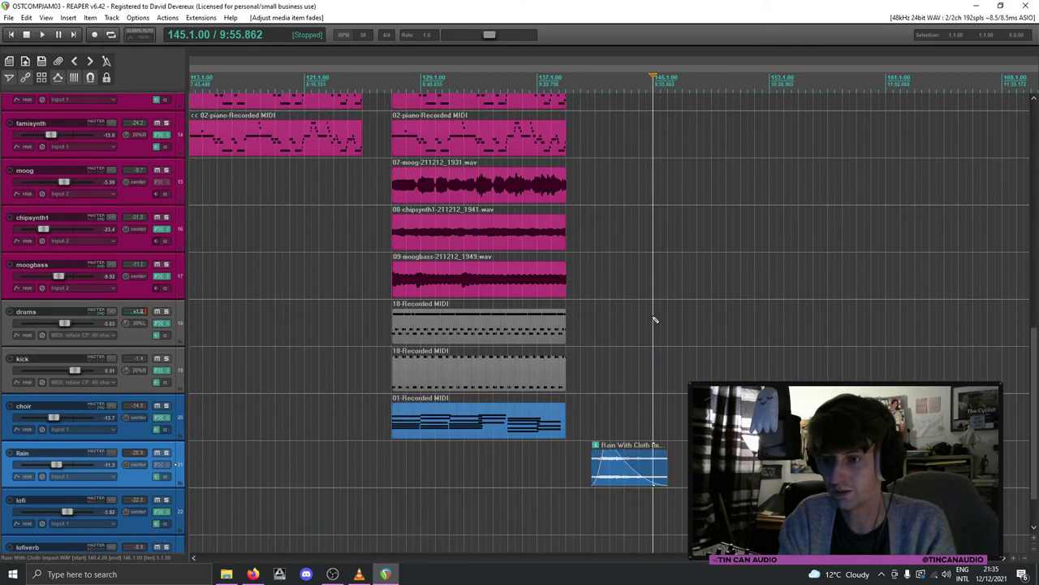
Step: Compact all track heights to fit the whole arrangement in view and examine its structure up to the ending
left_click(1035, 550)
left_click(1026, 560)
left_click(1026, 560)
left_click(1027, 560)
left_click(1026, 560)
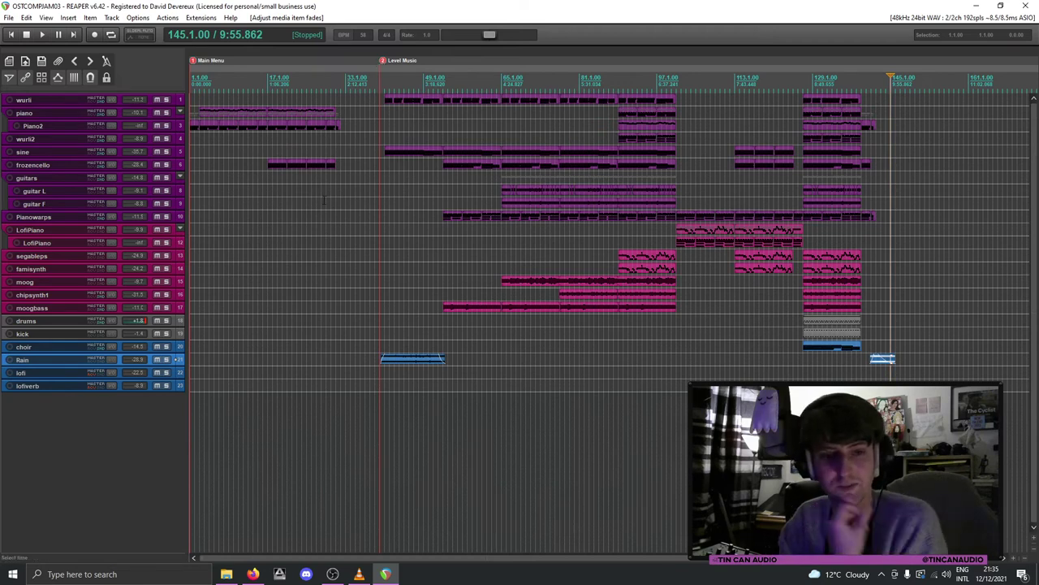
scroll(333, 203, "up", 4)
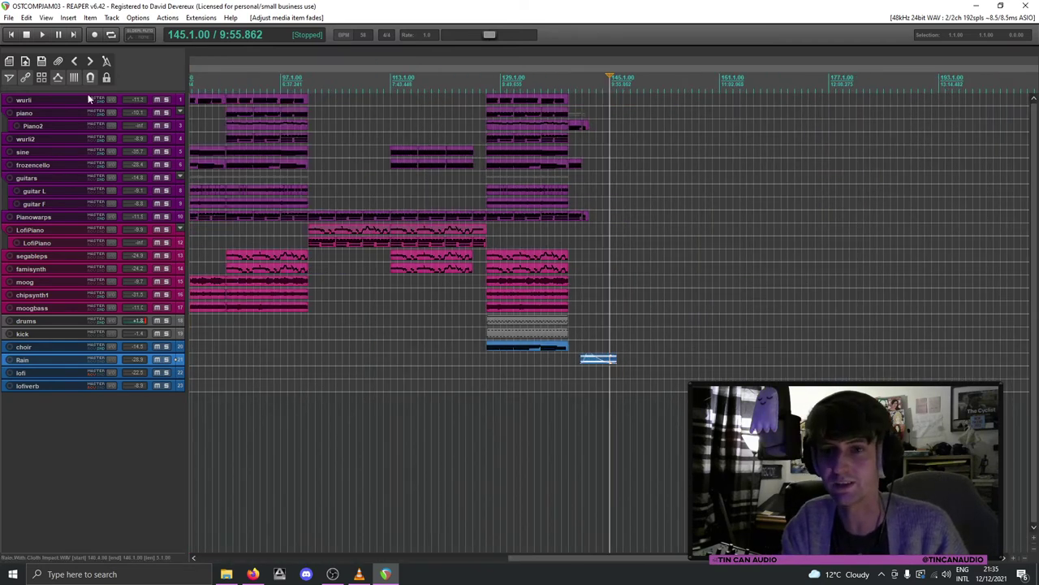
Step: Shift the Rain clip and the level section earlier to close the gap after the menu piano, and move the Level Music marker to 32.1
left_click(11, 35)
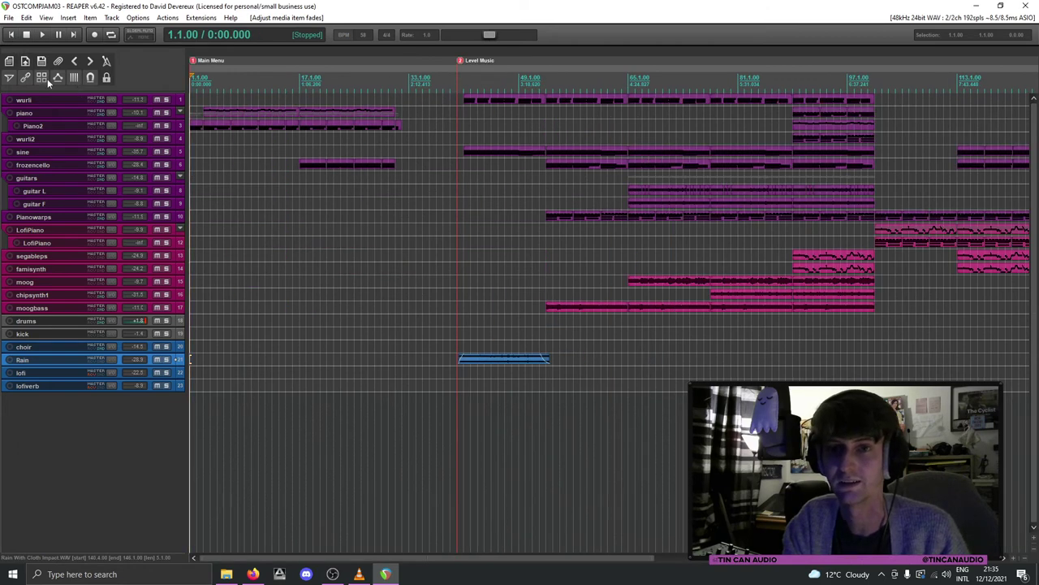
left_click_drag(487, 360, 438, 363)
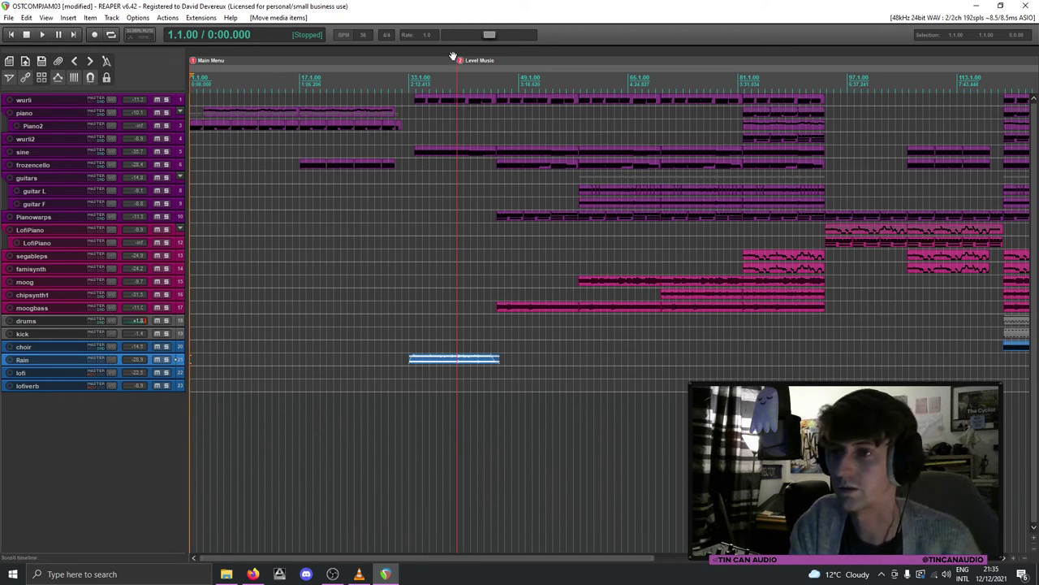
left_click_drag(457, 61, 412, 71)
left_click_drag(420, 362, 413, 362)
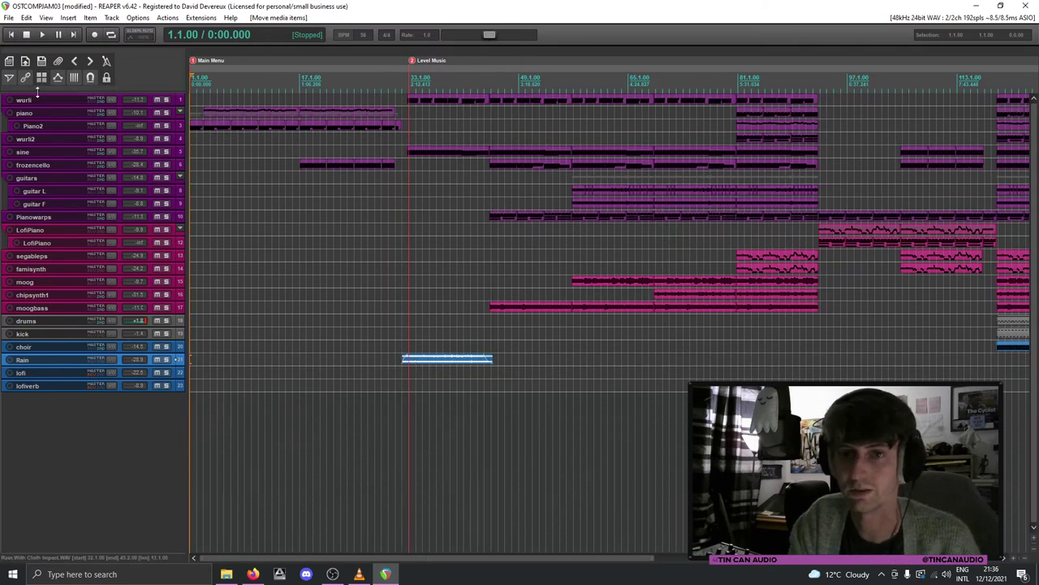
left_click_drag(411, 65, 405, 65)
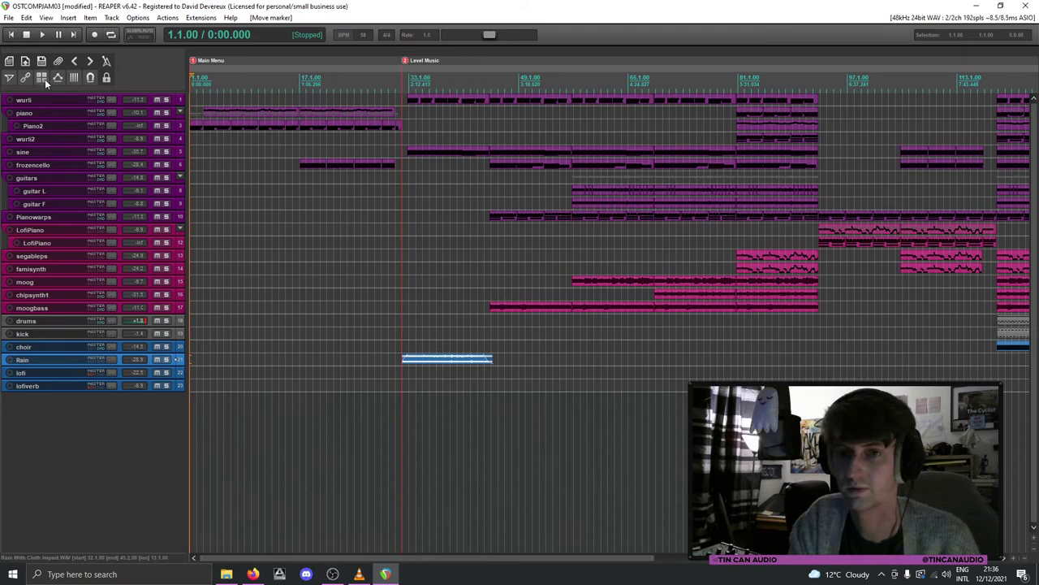
Step: Delay the first wurli clip and all following material by over a bar, and lengthen the opening Rain clip up to the Pianowarps entry
left_click_drag(419, 104, 439, 110)
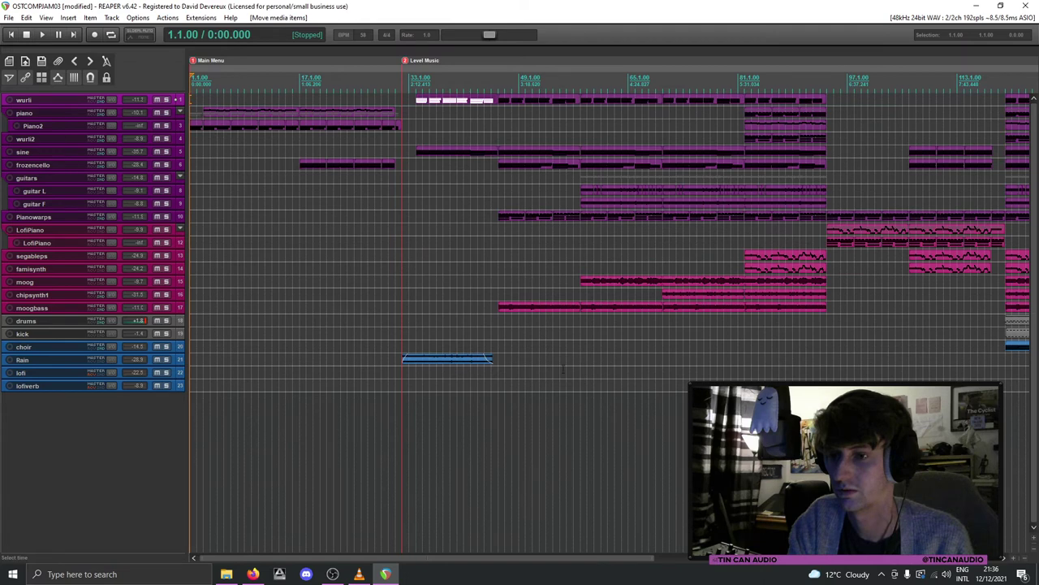
left_click_drag(491, 358, 495, 360)
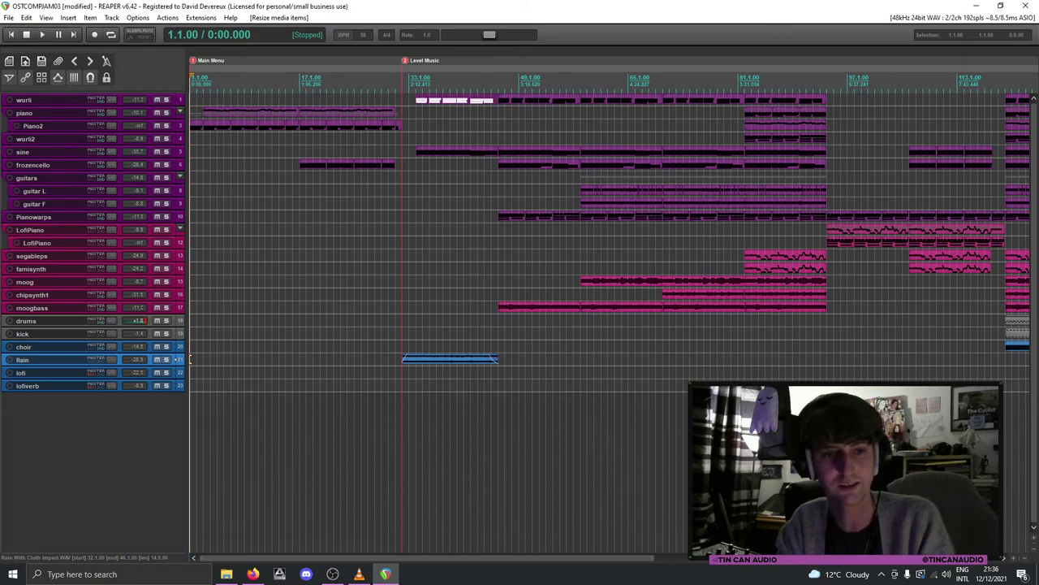
Step: Play the arrangement from the beginning and listen through the Main Menu section into the start of Level Music
left_click(1030, 561)
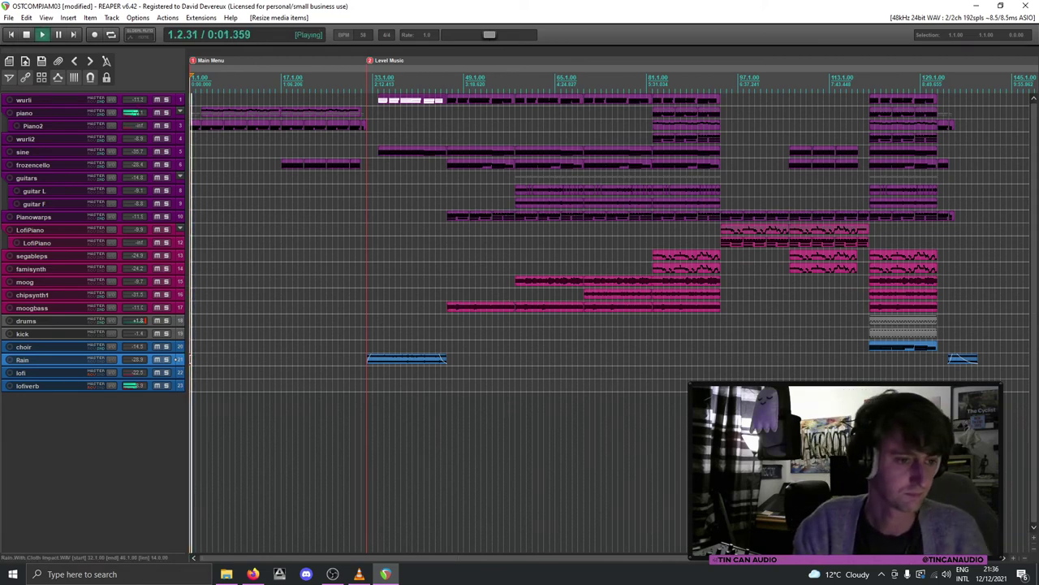
key("alt+Tab")
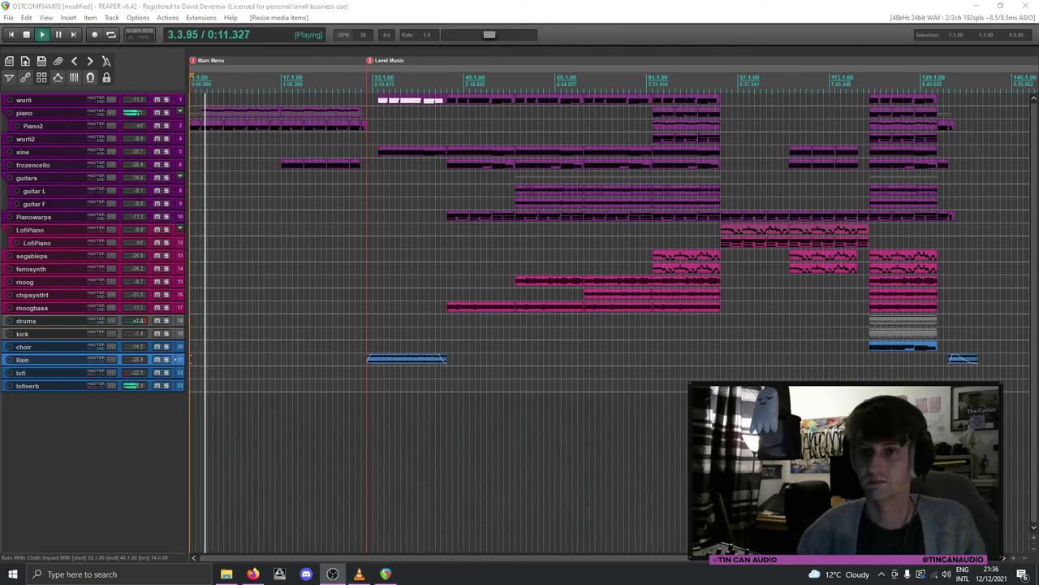
left_click(234, 118)
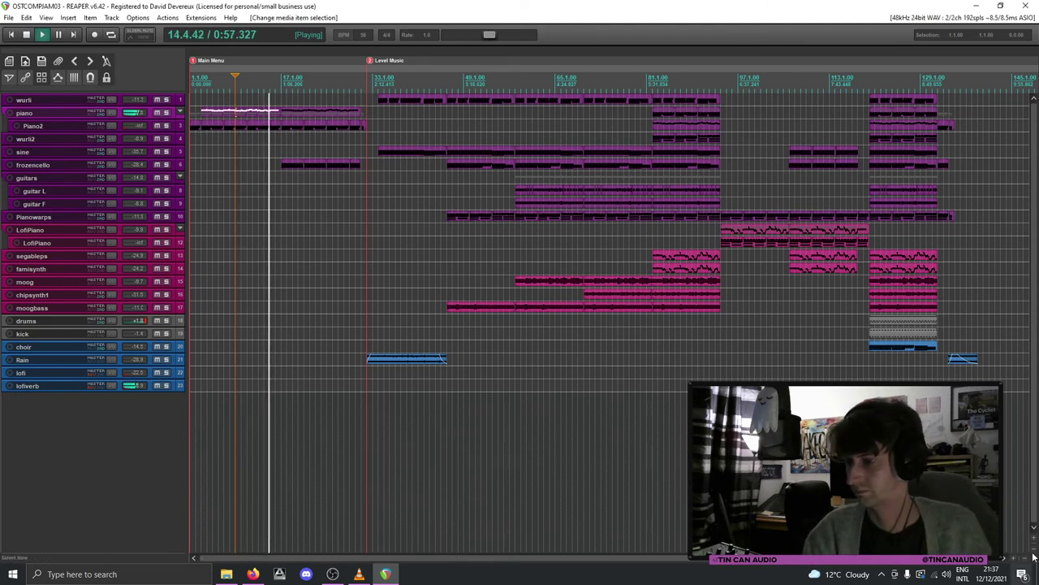
scroll(1035, 542, "up", 2)
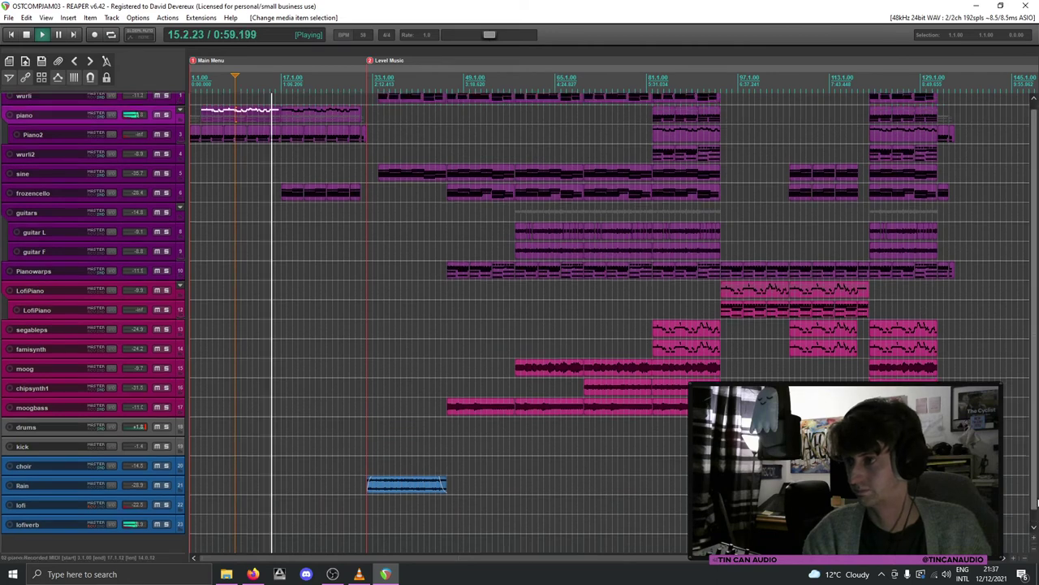
scroll(1037, 473, "up", 1)
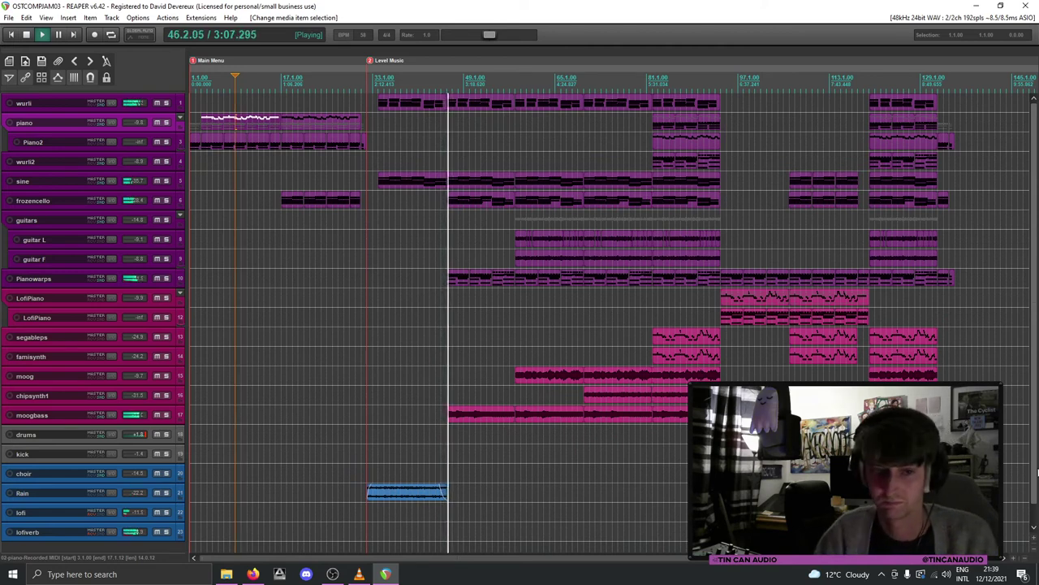
Step: Extend the end of the Level Music intro's Rain clip and move the clip earlier to start at 31.1
left_click_drag(443, 493, 450, 493)
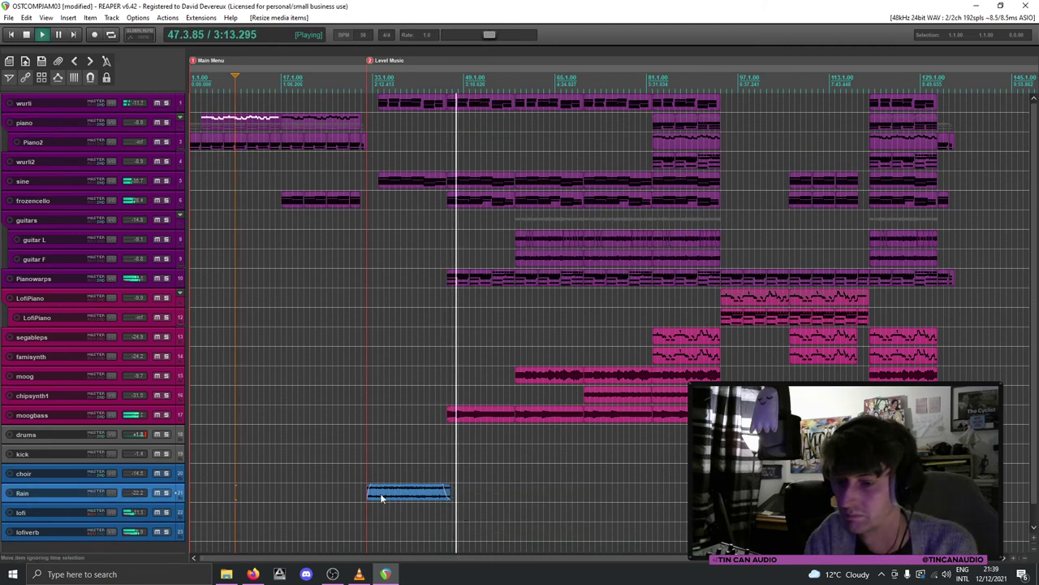
left_click_drag(367, 493, 388, 503)
left_click(429, 497)
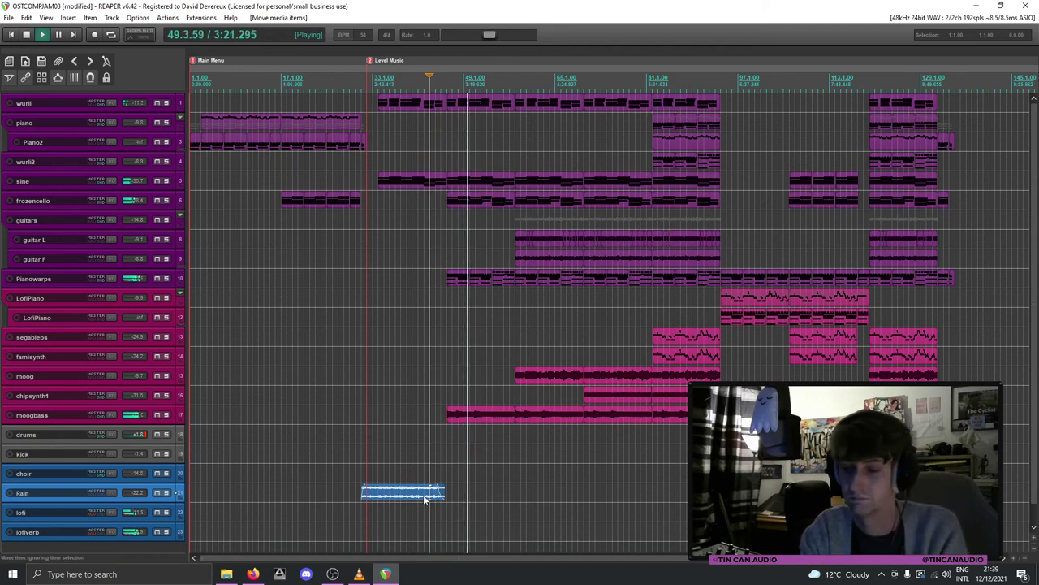
left_click(423, 496)
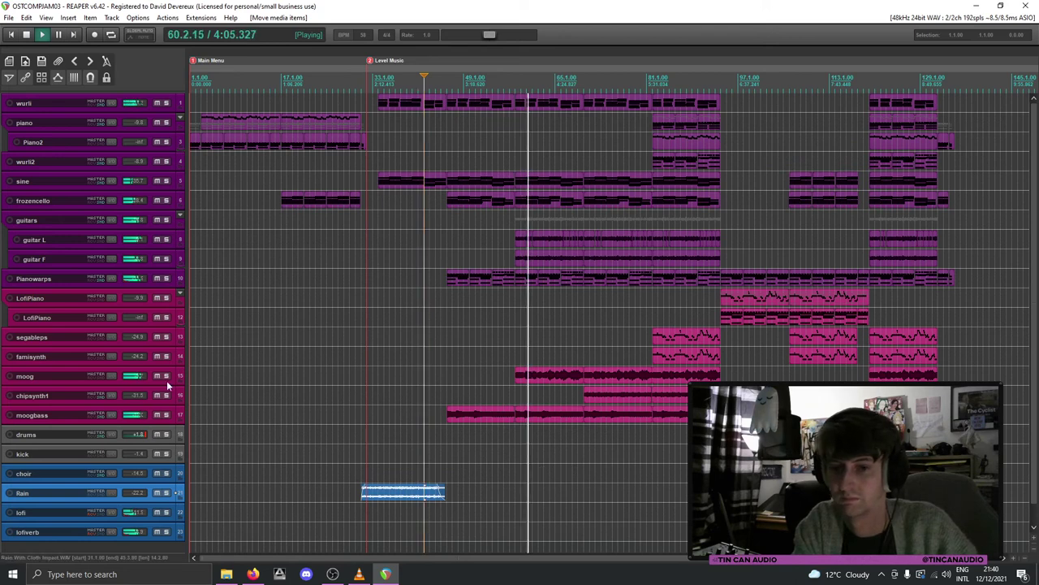
Step: Enlarge the moog and chipsynth1 tracks and pan moog 30% left and chipsynth1 30% right
left_click_drag(156, 385, 160, 443)
left_click_drag(125, 386, 128, 417)
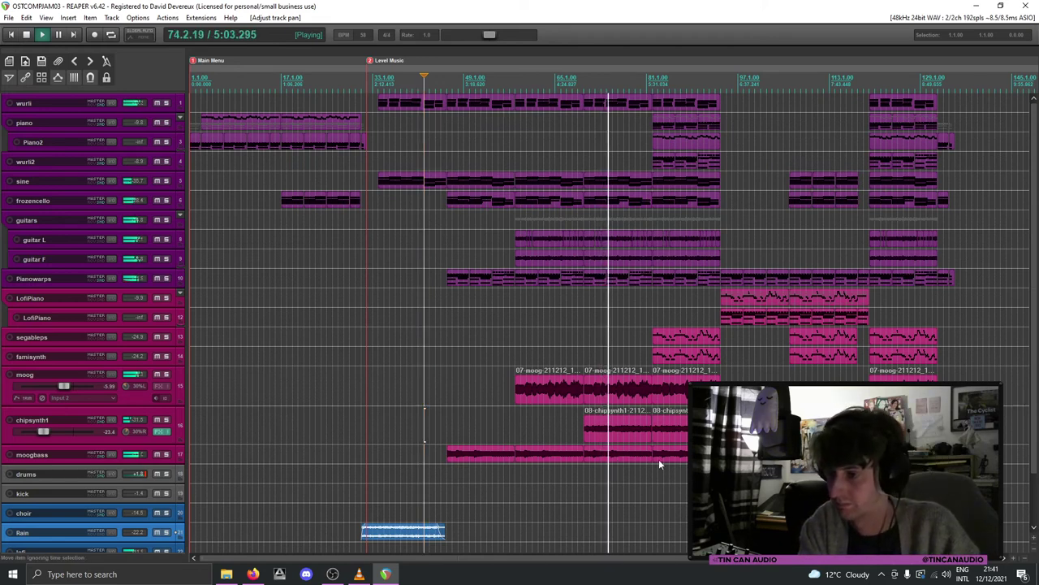
Step: Delete the sine clips that play under the second half of the LofiPiano section
scroll(974, 320, "down", 2)
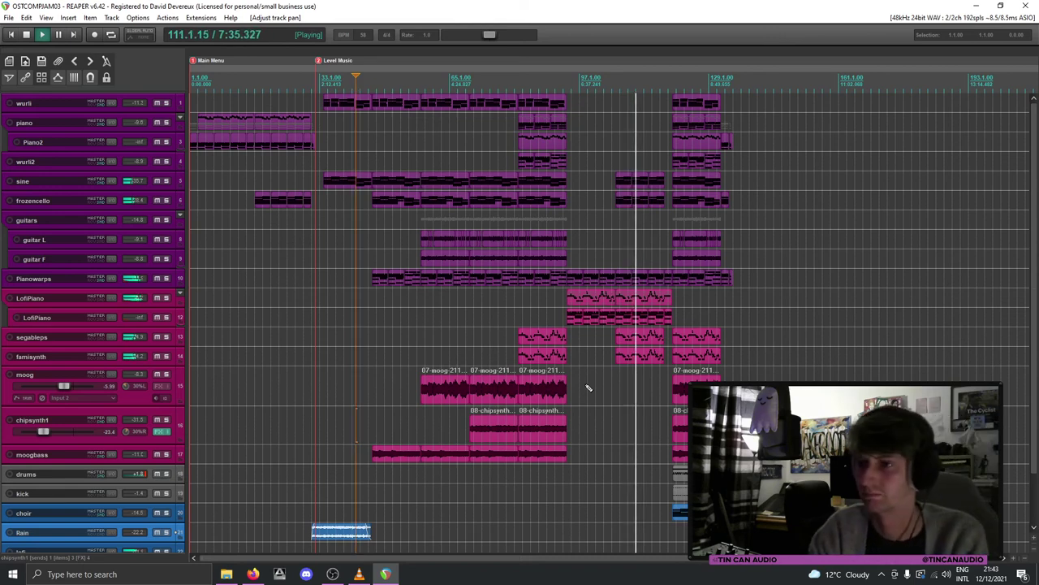
left_click(622, 181)
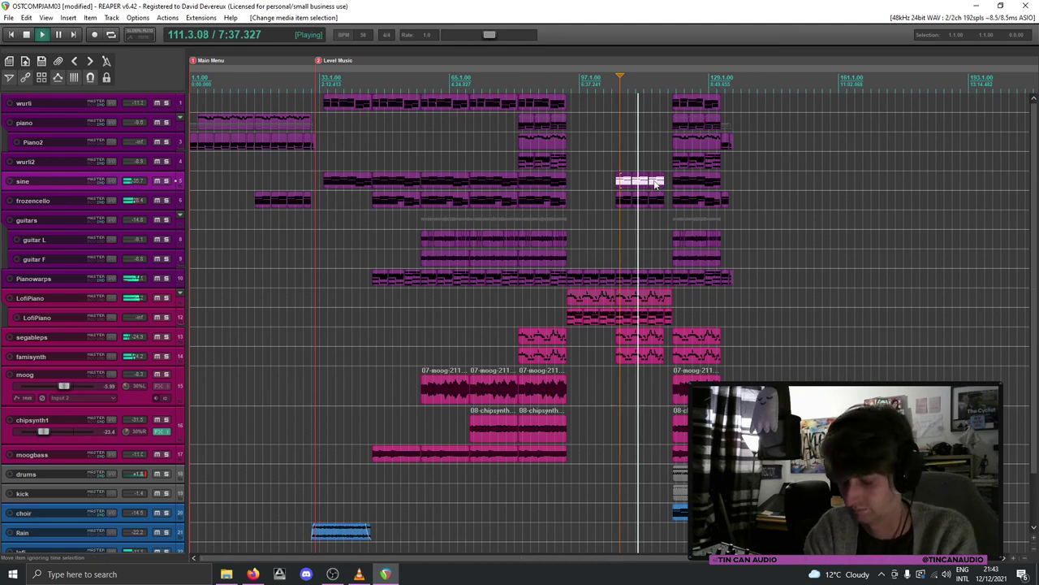
key("Delete")
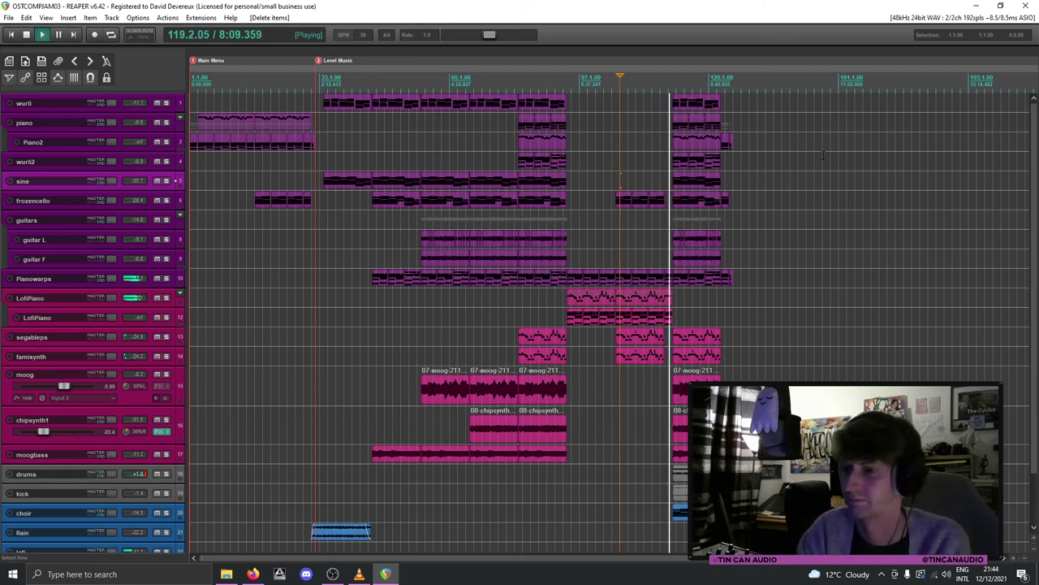
Step: Extend the ends of the segableps and famisynth clips in the LofiPiano section to just before the final full section
scroll(620, 178, "up", 5)
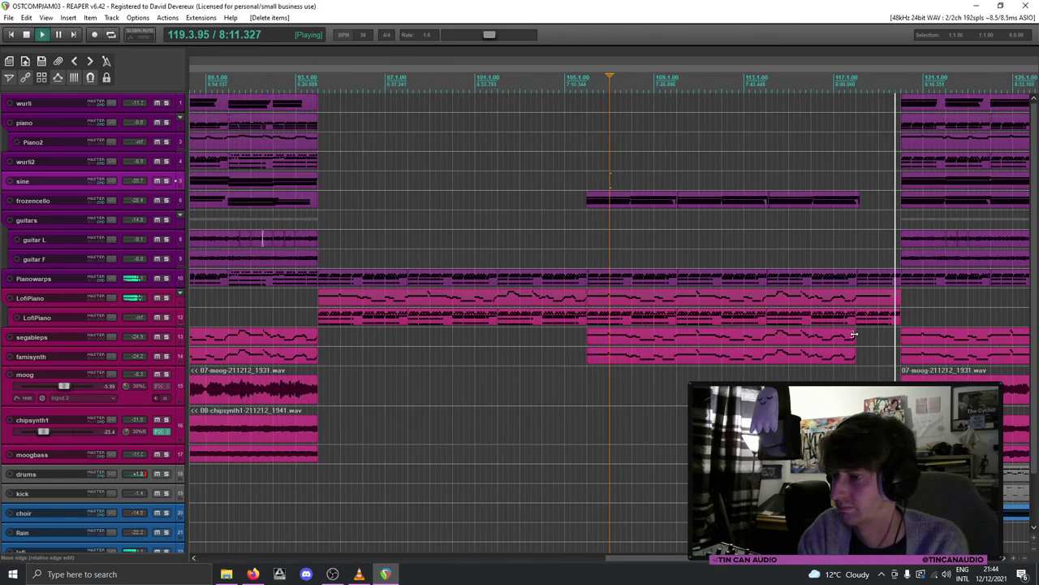
left_click_drag(888, 358, 890, 360)
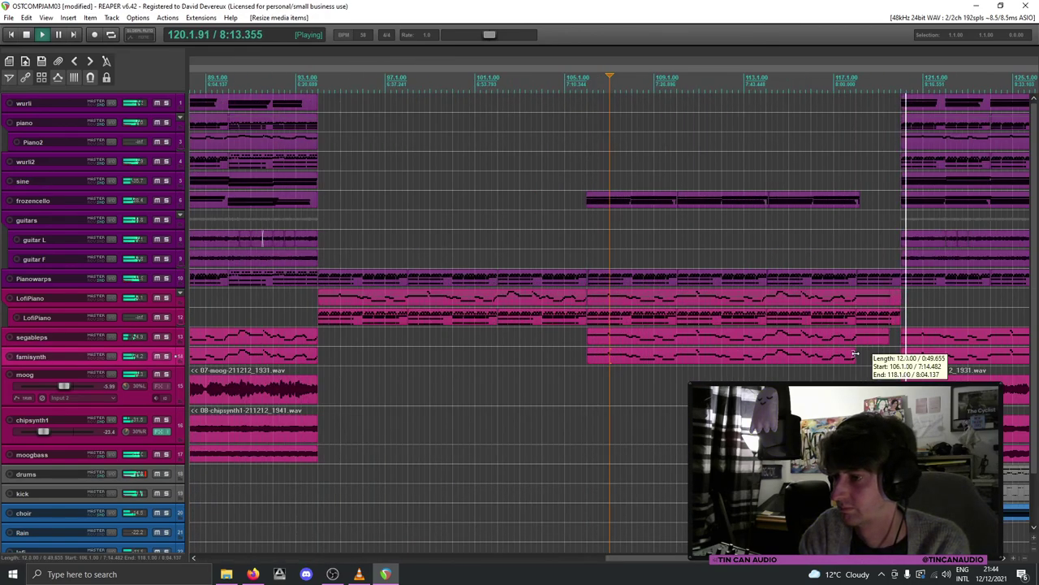
scroll(719, 286, "down", 3)
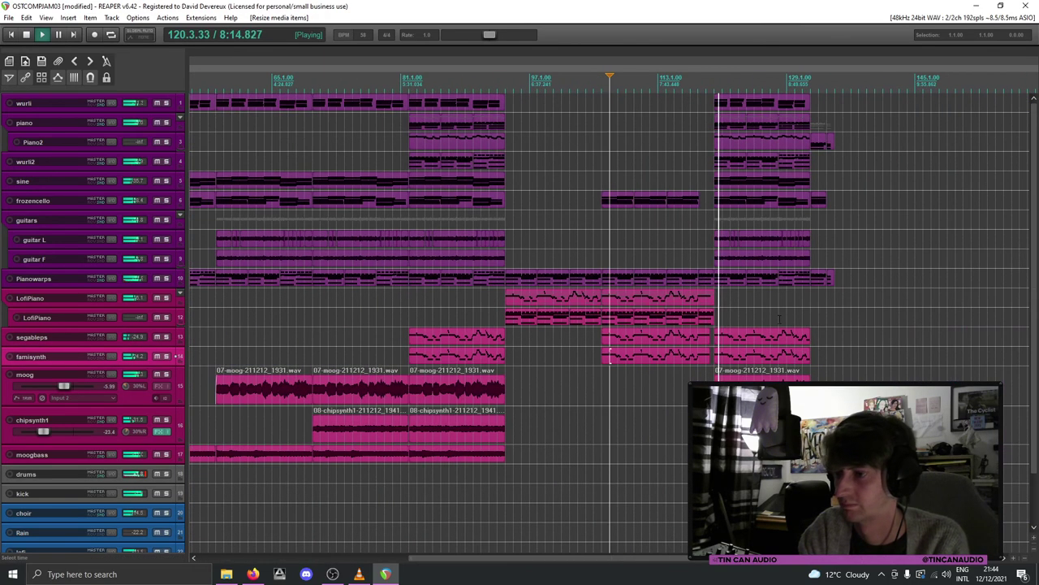
Step: Enlarge the drums track and lower its volume to -9.00 dB while the final section plays
left_click(716, 278)
scroll(718, 285, "up", 2)
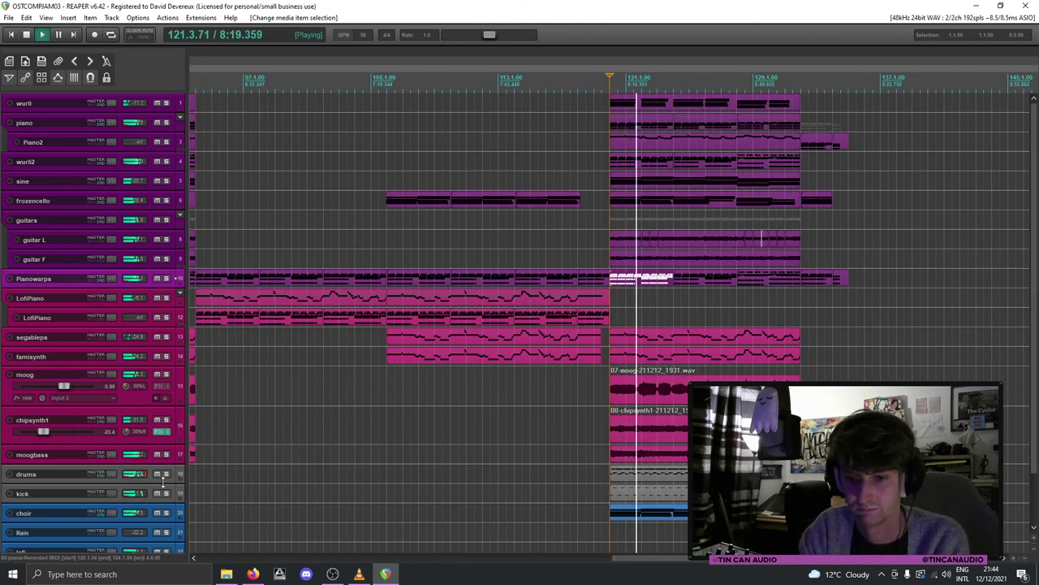
left_click(98, 479)
left_click_drag(65, 487, 59, 488)
Step: Set the Krush effect on the drums track to 19.2% drive and 39.6% crush
left_click(160, 488)
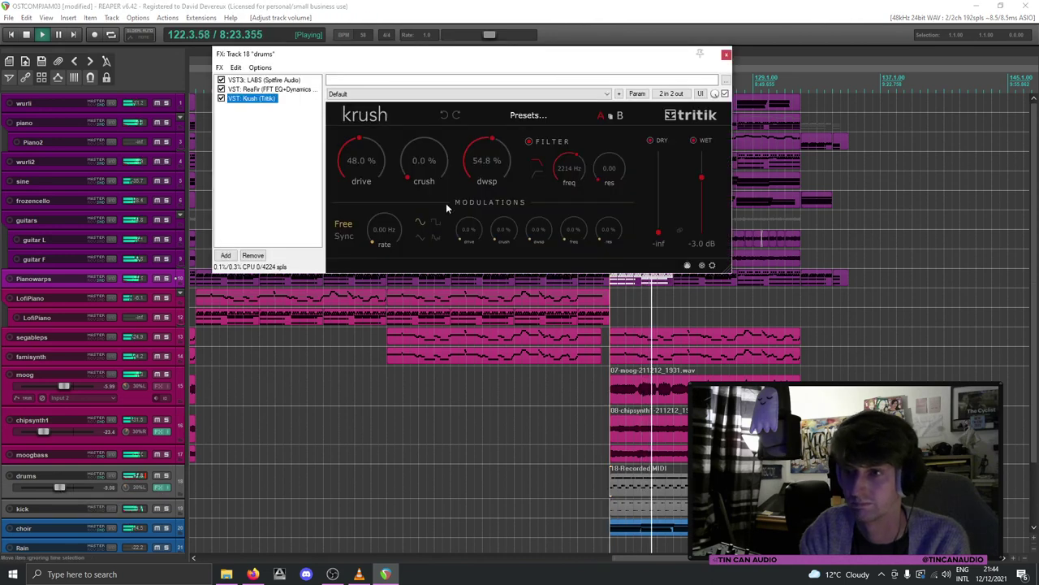
left_click_drag(363, 144, 341, 183)
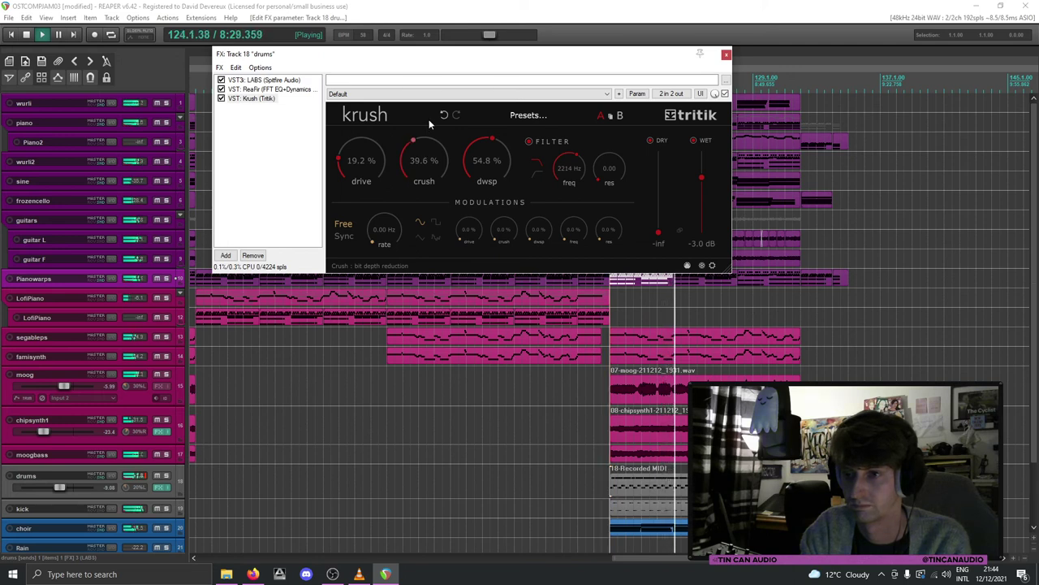
left_click(726, 57)
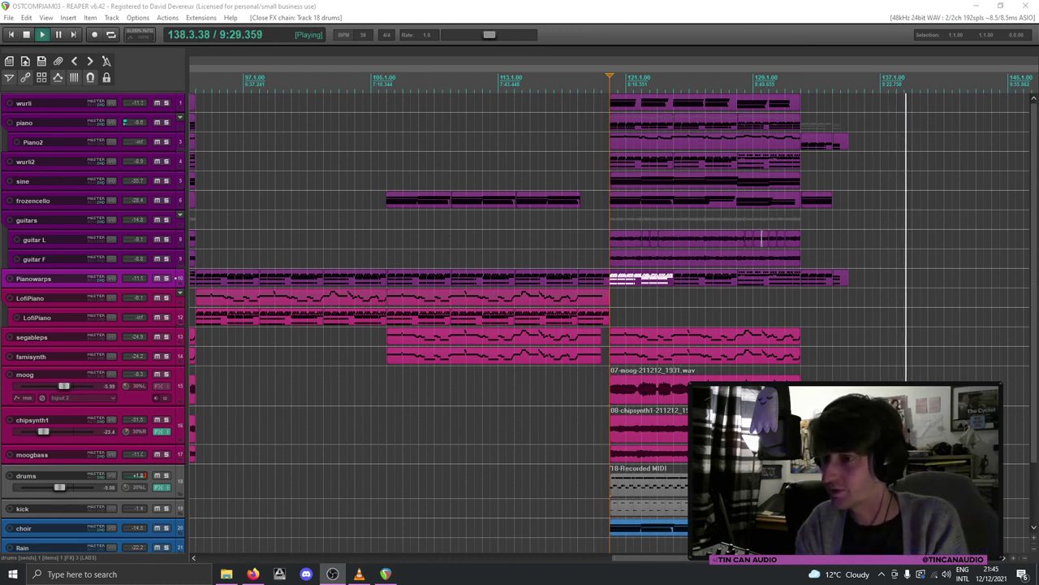
Step: Stop playback and examine the arrangement's structure, covering the final section, the LofiPiano section and the rain transition
key("space")
left_click(732, 279)
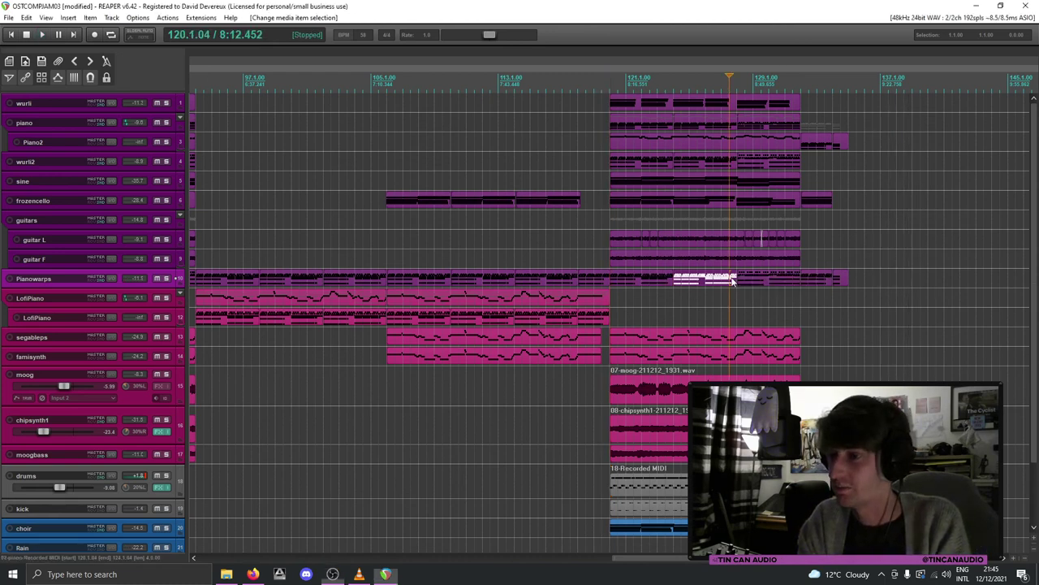
scroll(731, 280, "down", 5)
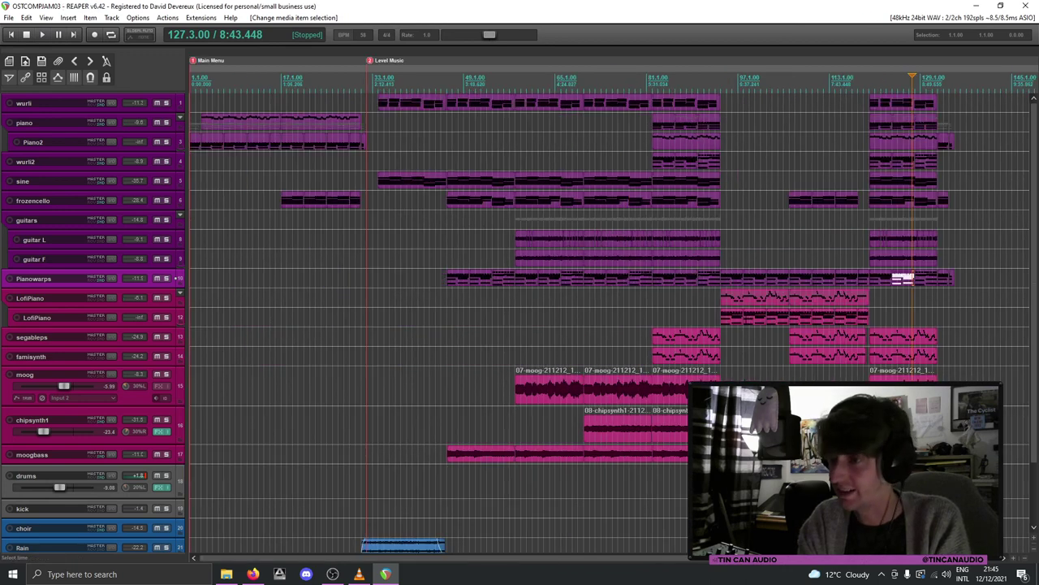
left_click(722, 301)
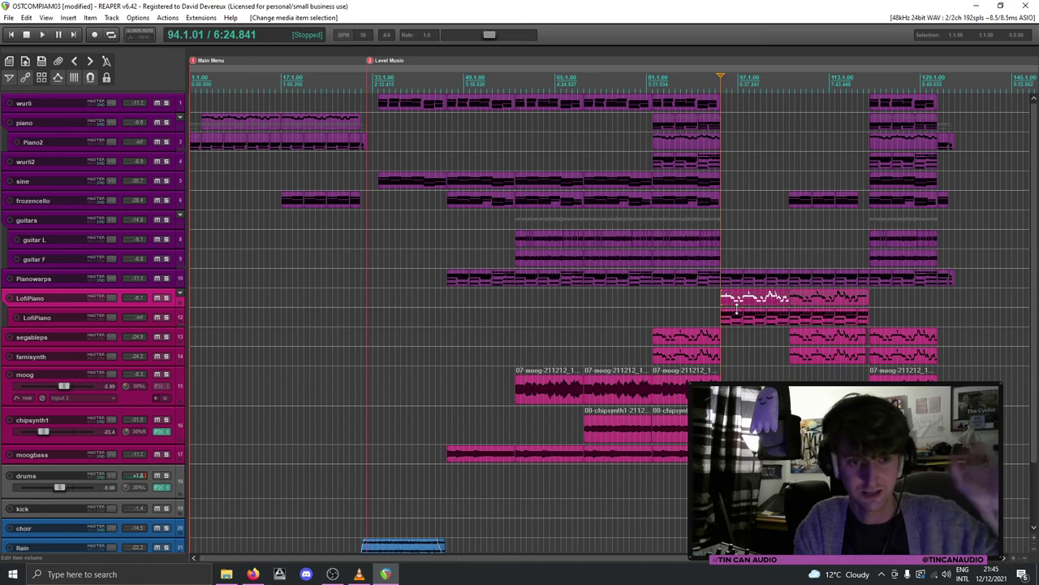
scroll(680, 238, "down", 3)
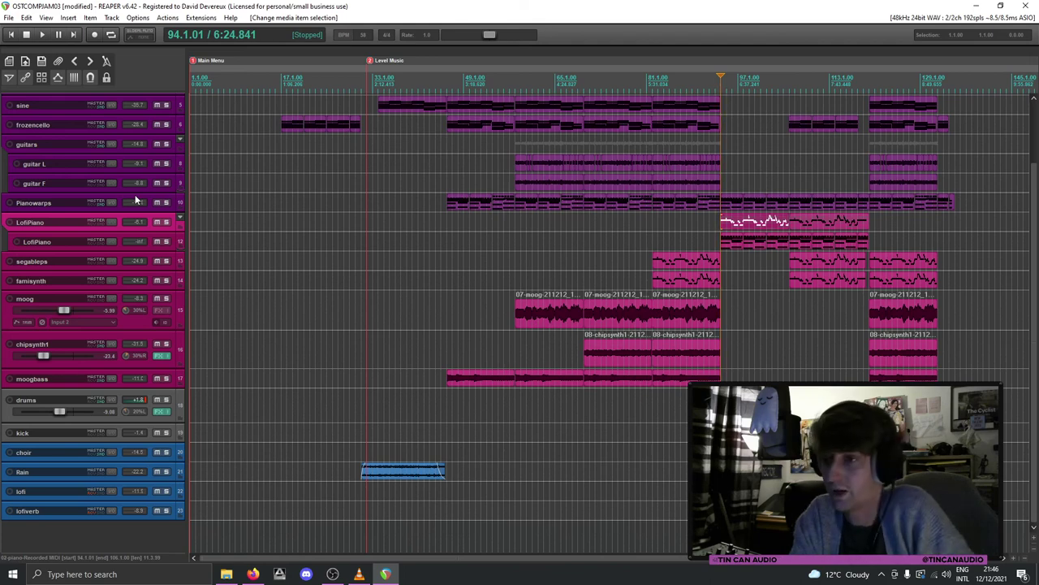
key("minus")
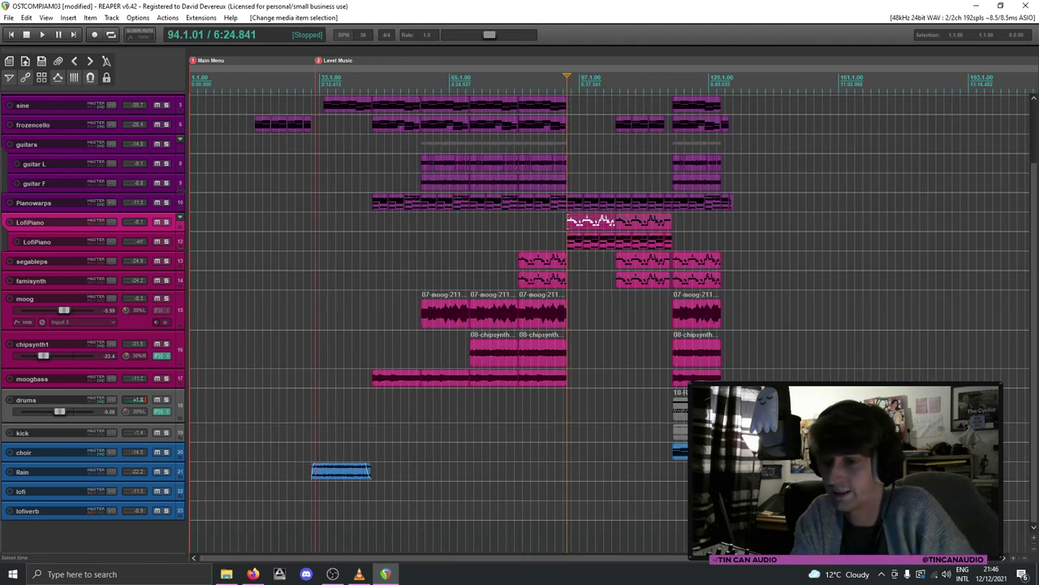
left_click(357, 475)
key("plus")
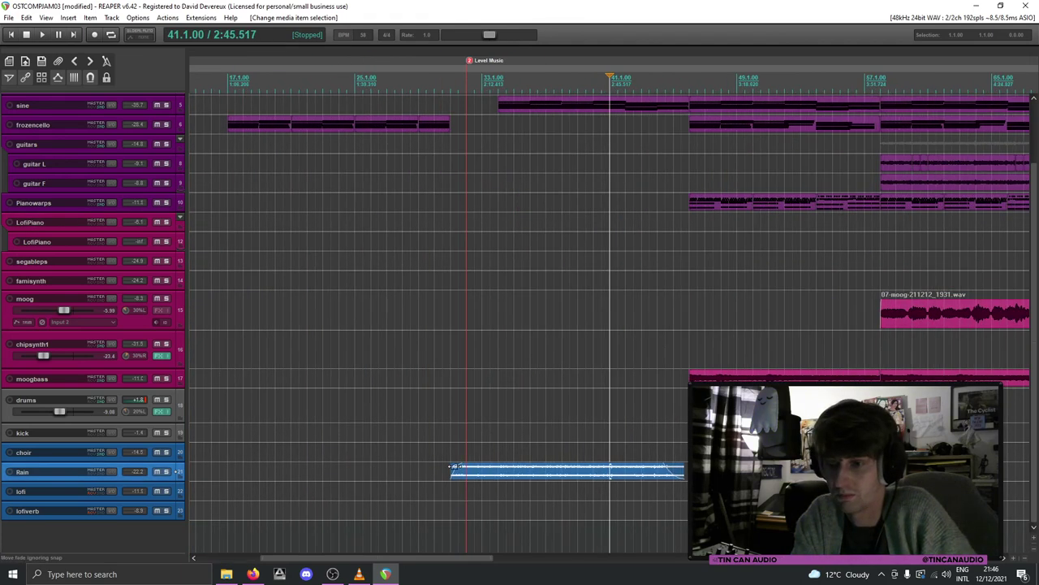
key("minus")
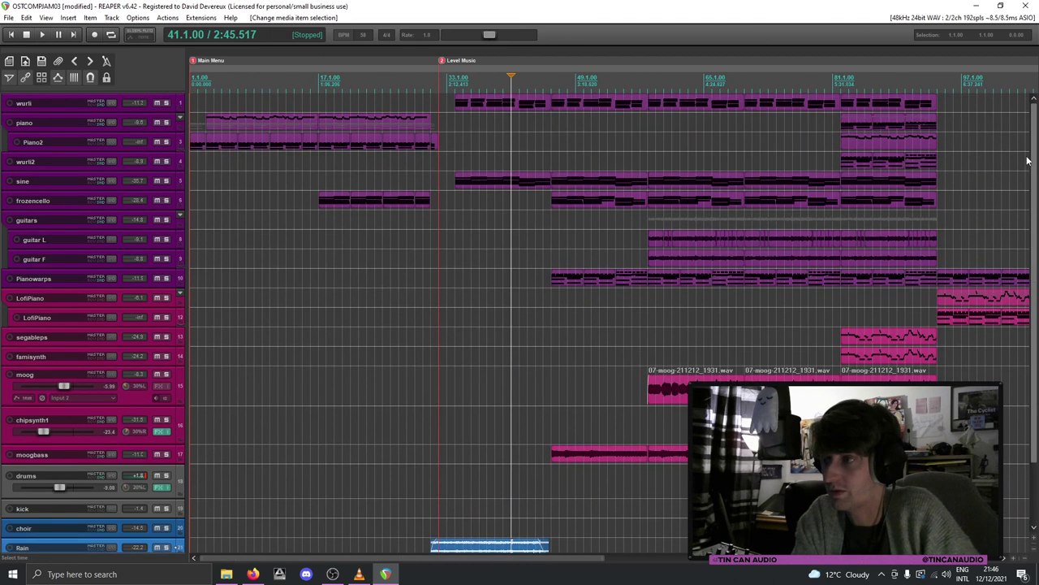
scroll(381, 162, "up", 3)
Step: Highlight the Main Menu section from 1.1 to 32.1 and the Level Music section from 32.1 to 139.1 to review each, clearing both selections
left_click(376, 144)
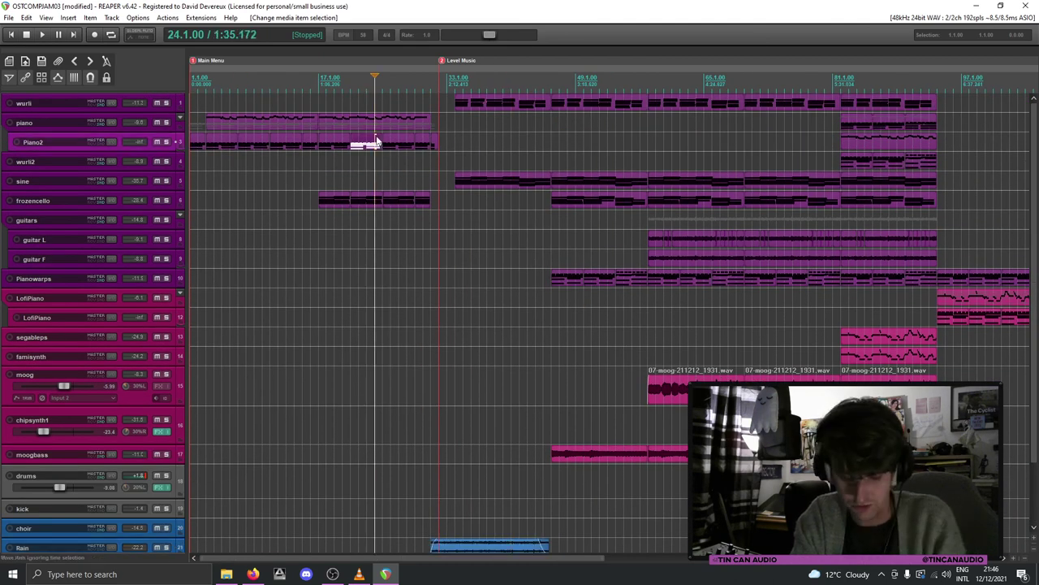
left_click_drag(438, 160, 192, 177)
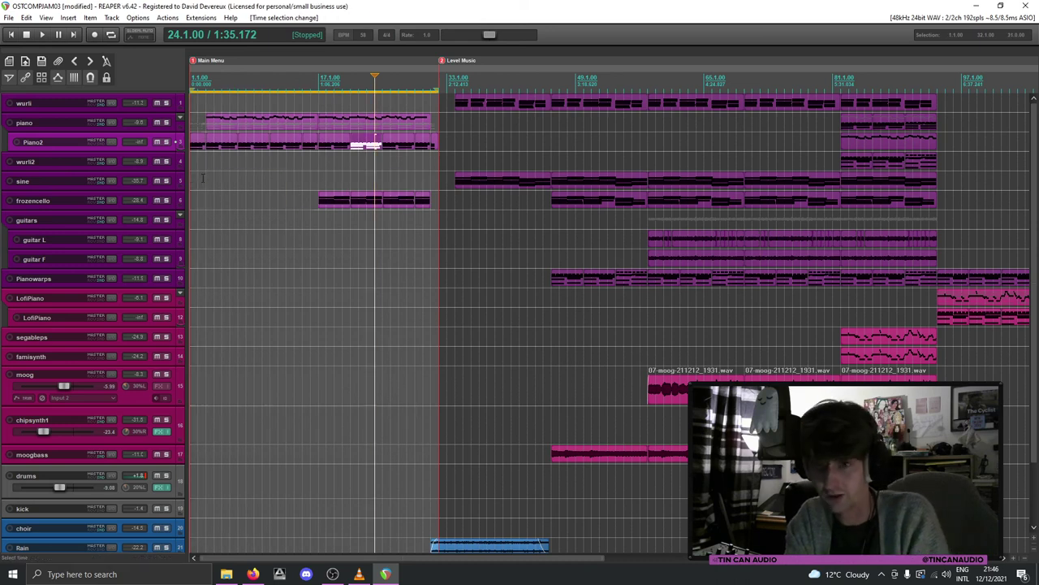
key("Escape")
left_click_drag(439, 165, 879, 239)
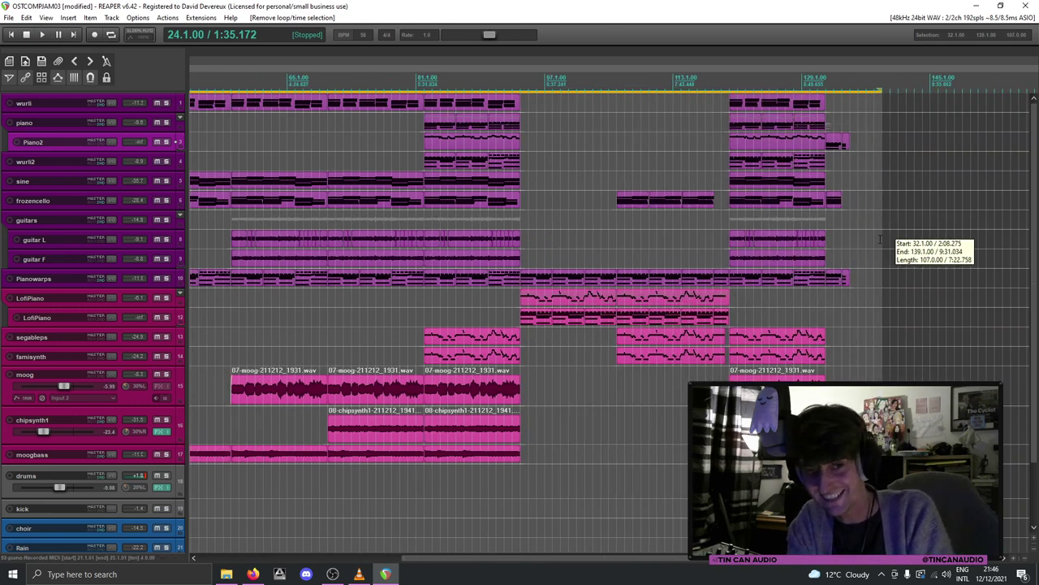
left_click(880, 239)
scroll(583, 215, "down", 2)
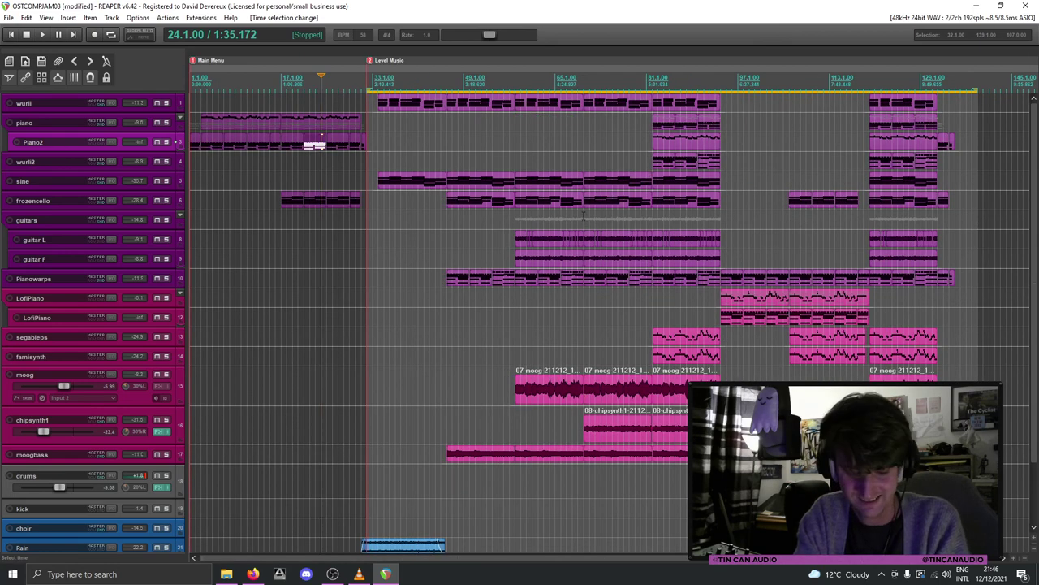
left_click(583, 216)
left_click(609, 205)
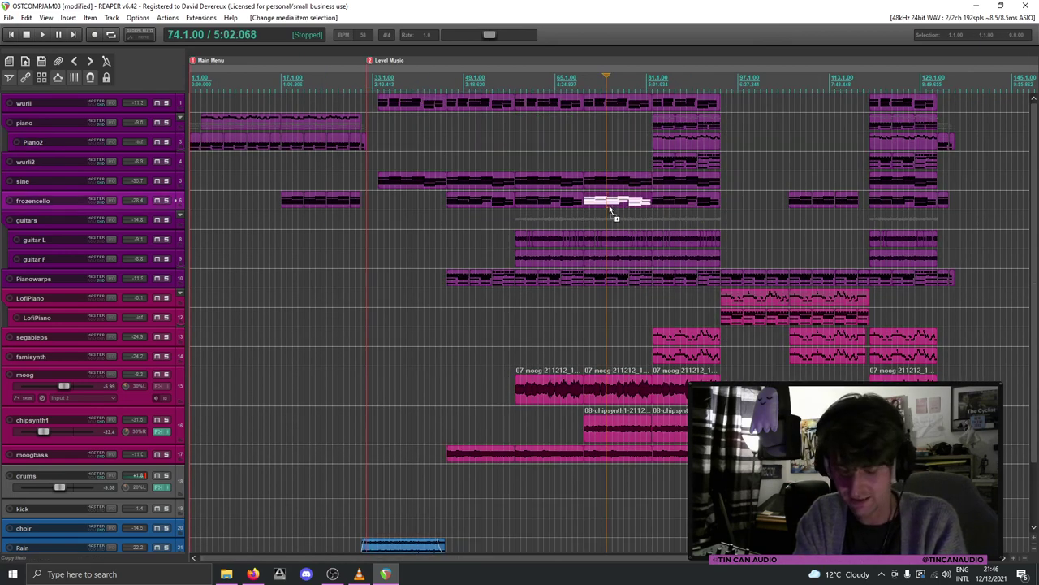
scroll(609, 204, "down", 2)
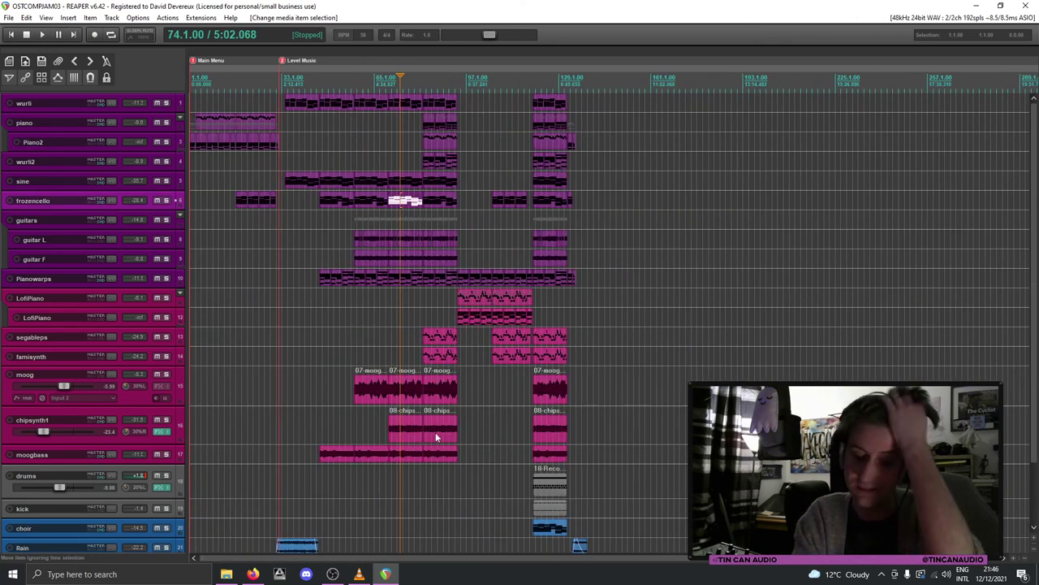
left_click(358, 574)
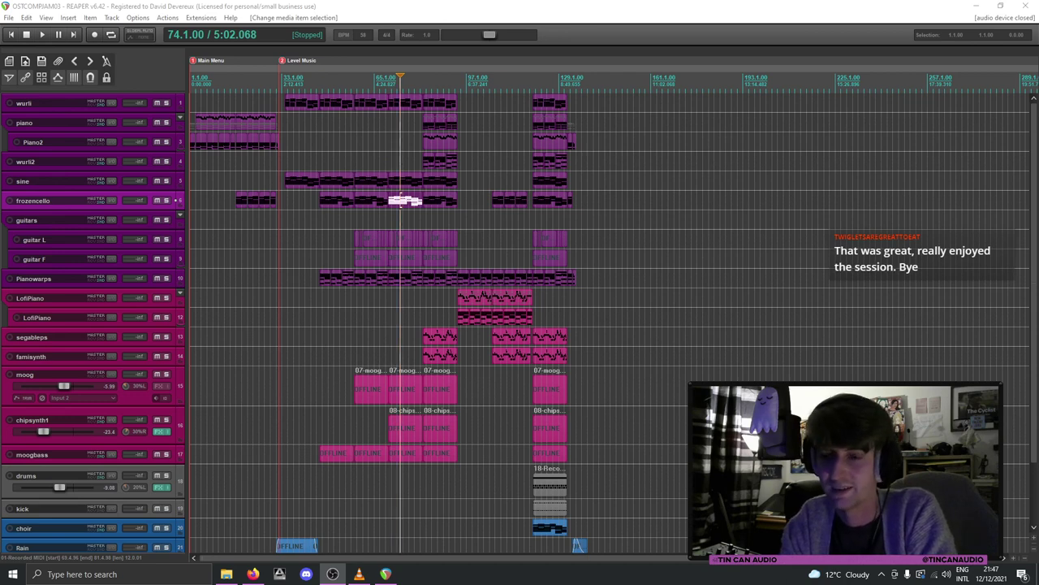
scroll(296, 190, "up", 3)
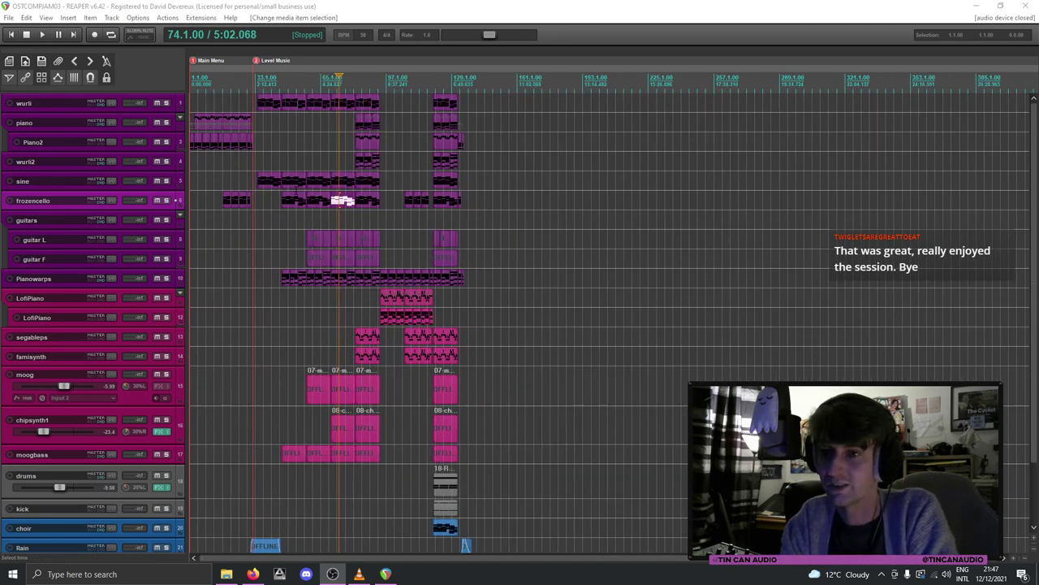